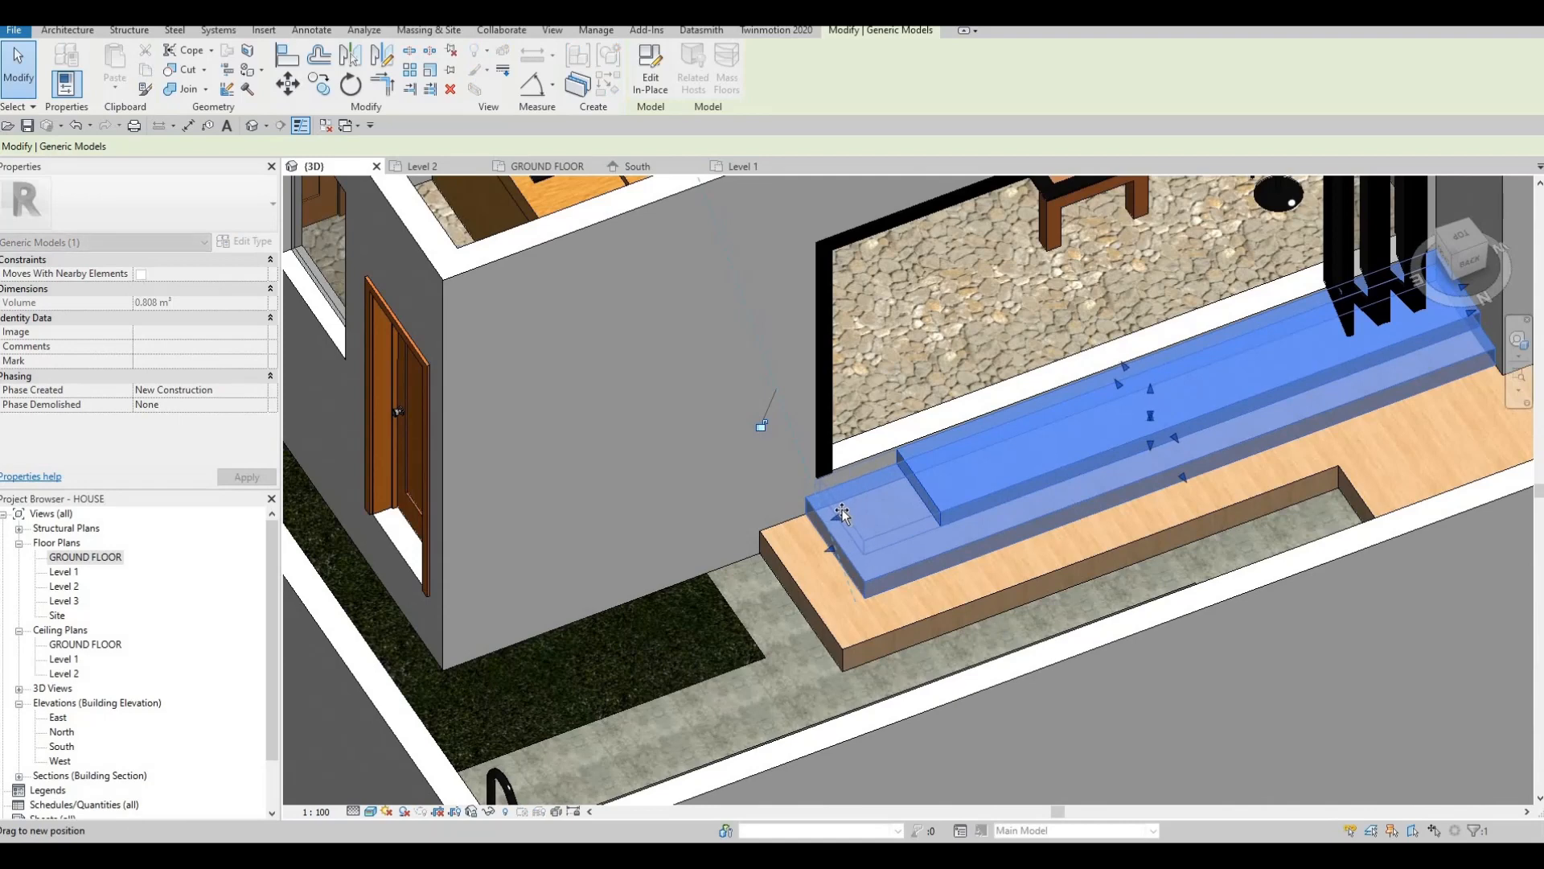
Stretch the ends of the upper and middle patio steps beside the folding door toward the blank wall.
drag(868, 414, 852, 419)
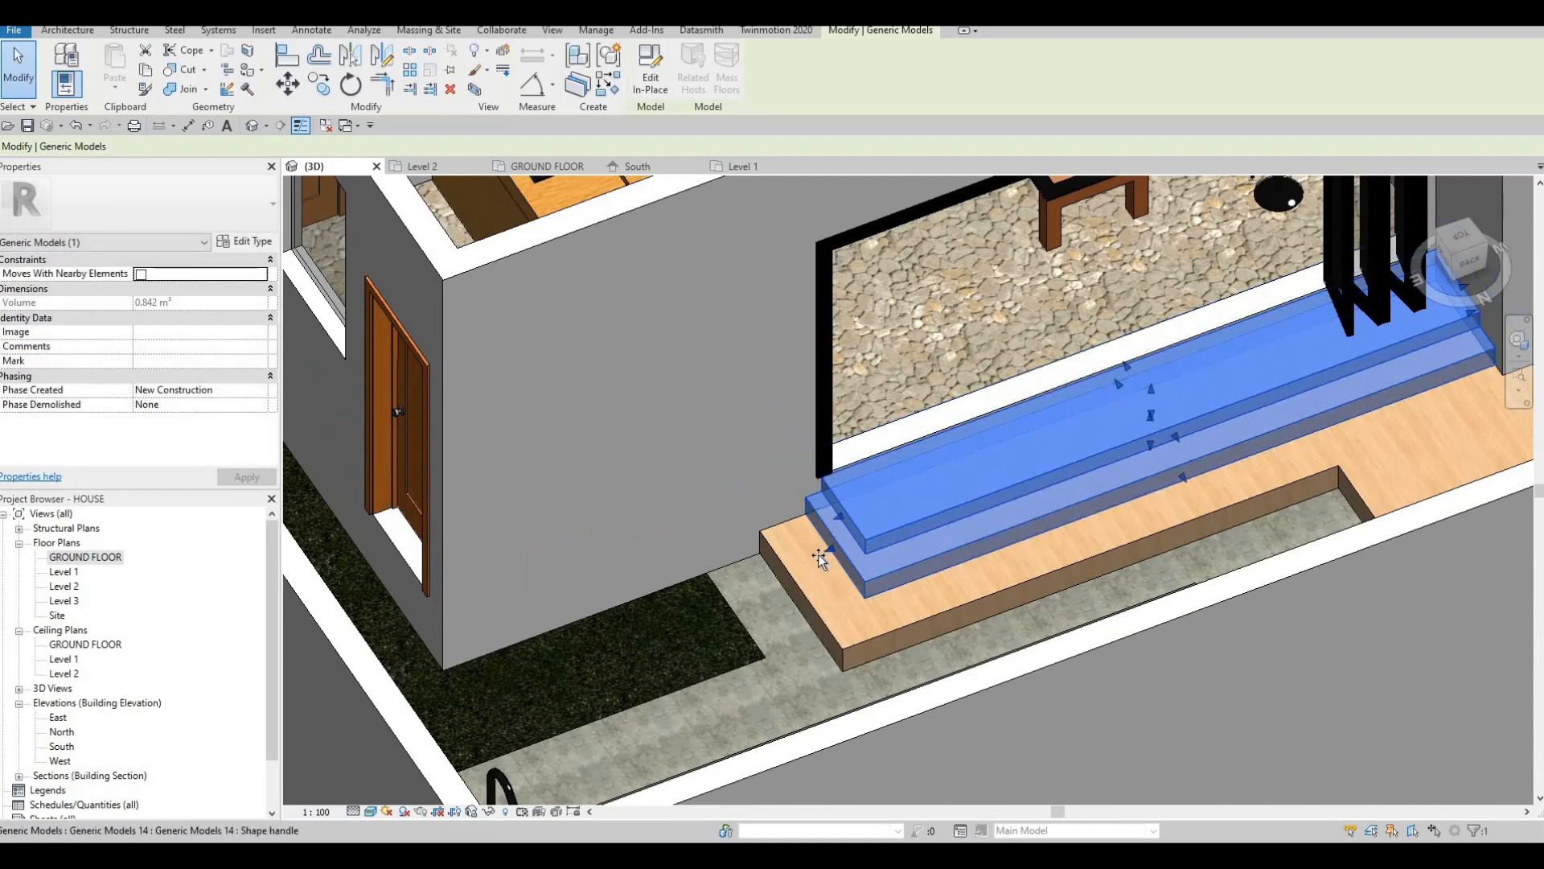
drag(815, 556, 841, 523)
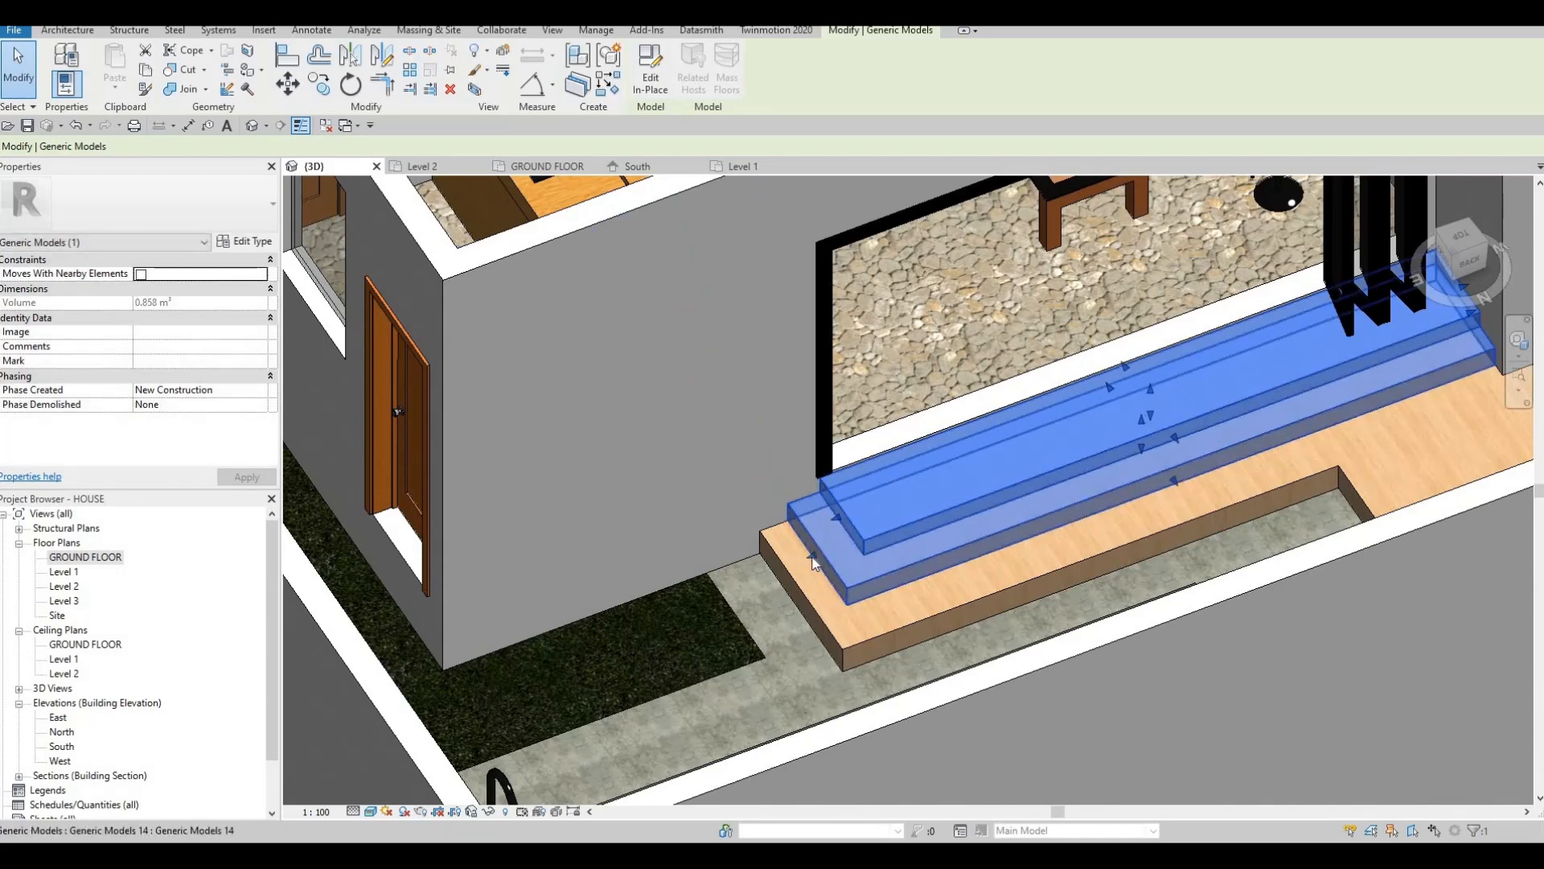
Edit the boundary of the lowest step's floor, moving its short end edge about 400 mm beyond the step above, and finish the sketch.
click(787, 575)
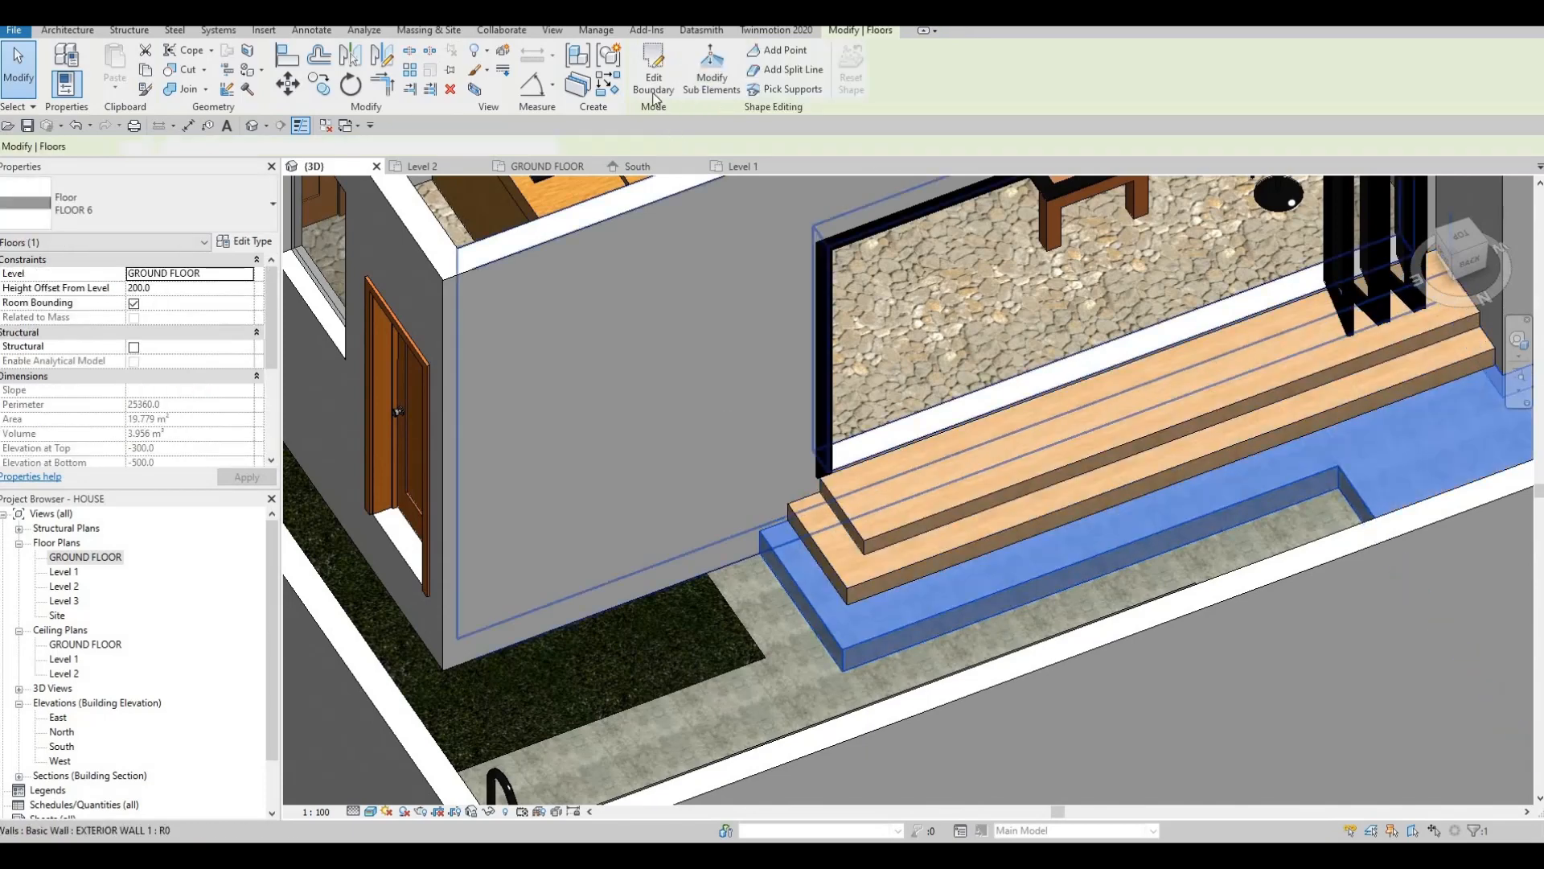
double_click(778, 566)
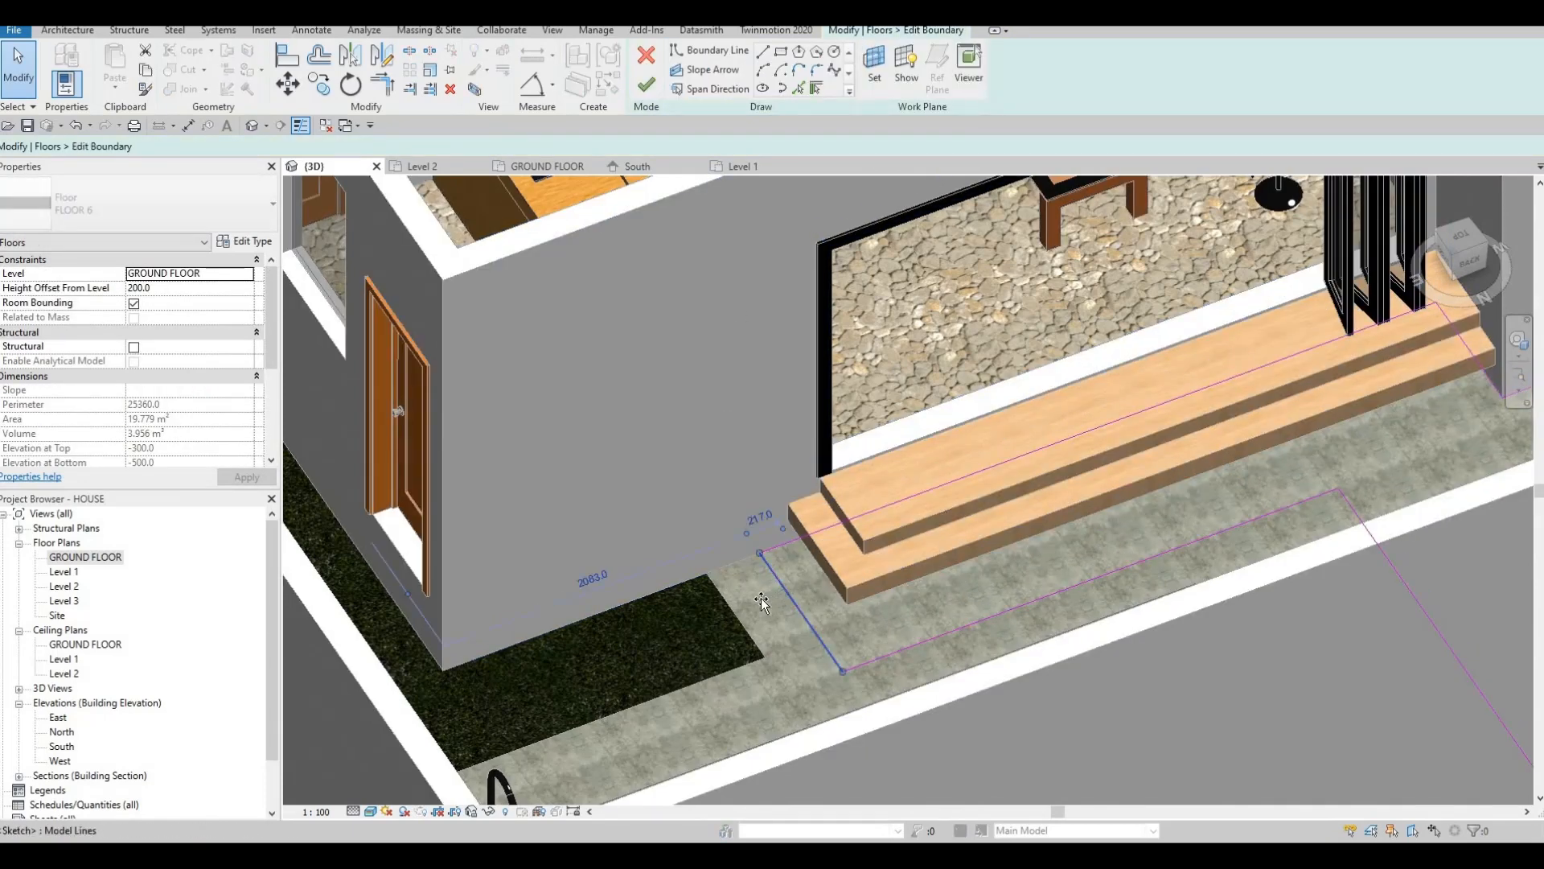
drag(761, 601, 762, 600)
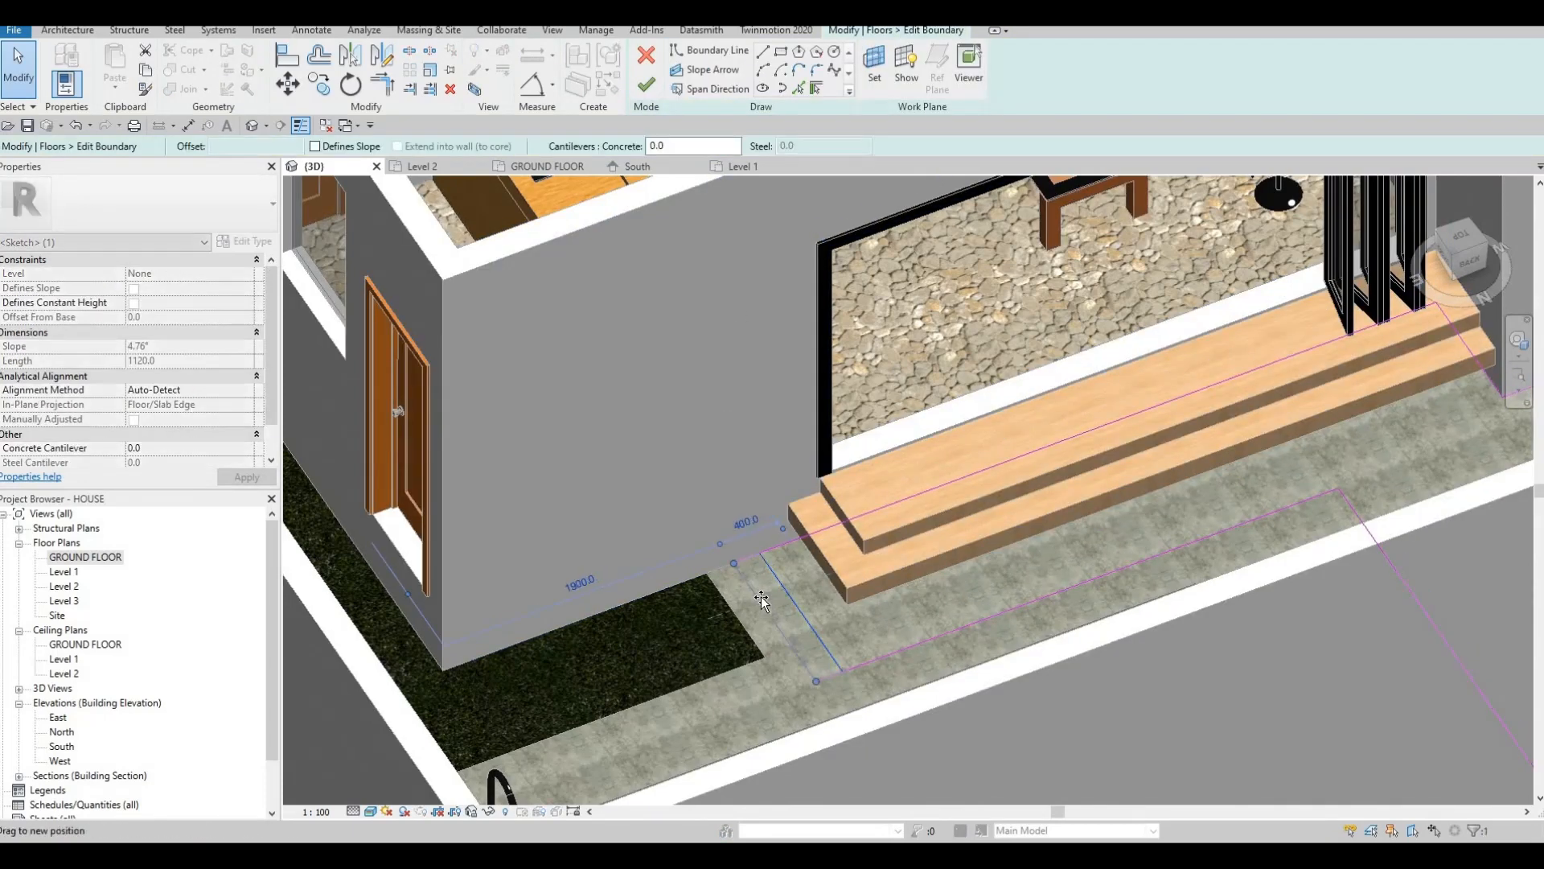
click(644, 85)
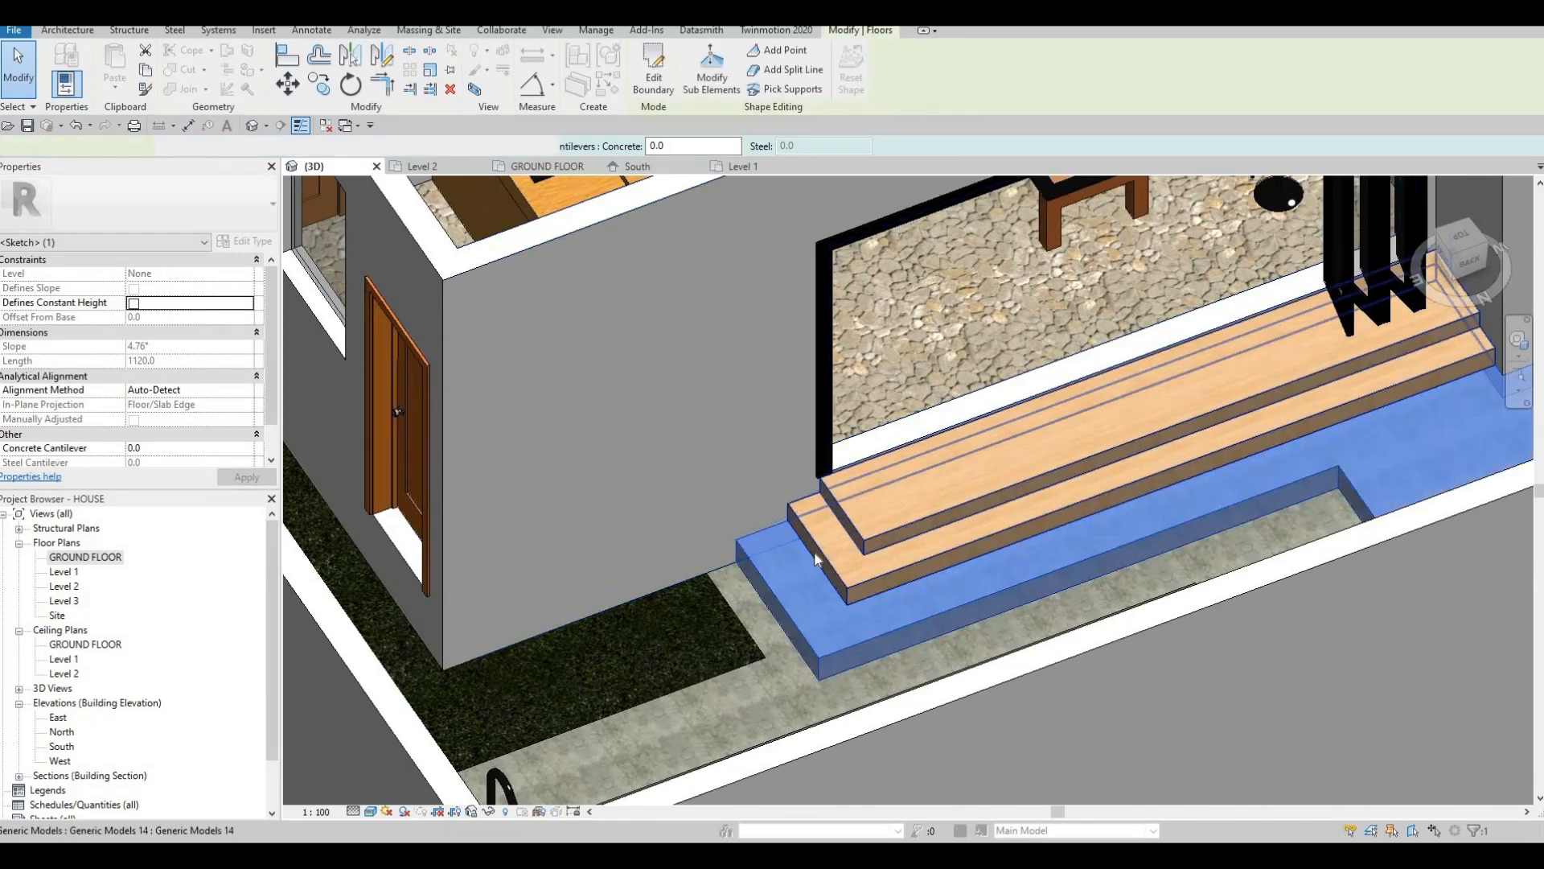
Stretch the ends of the two upper patio steps further outward to even out the treads above the widened floor.
click(811, 560)
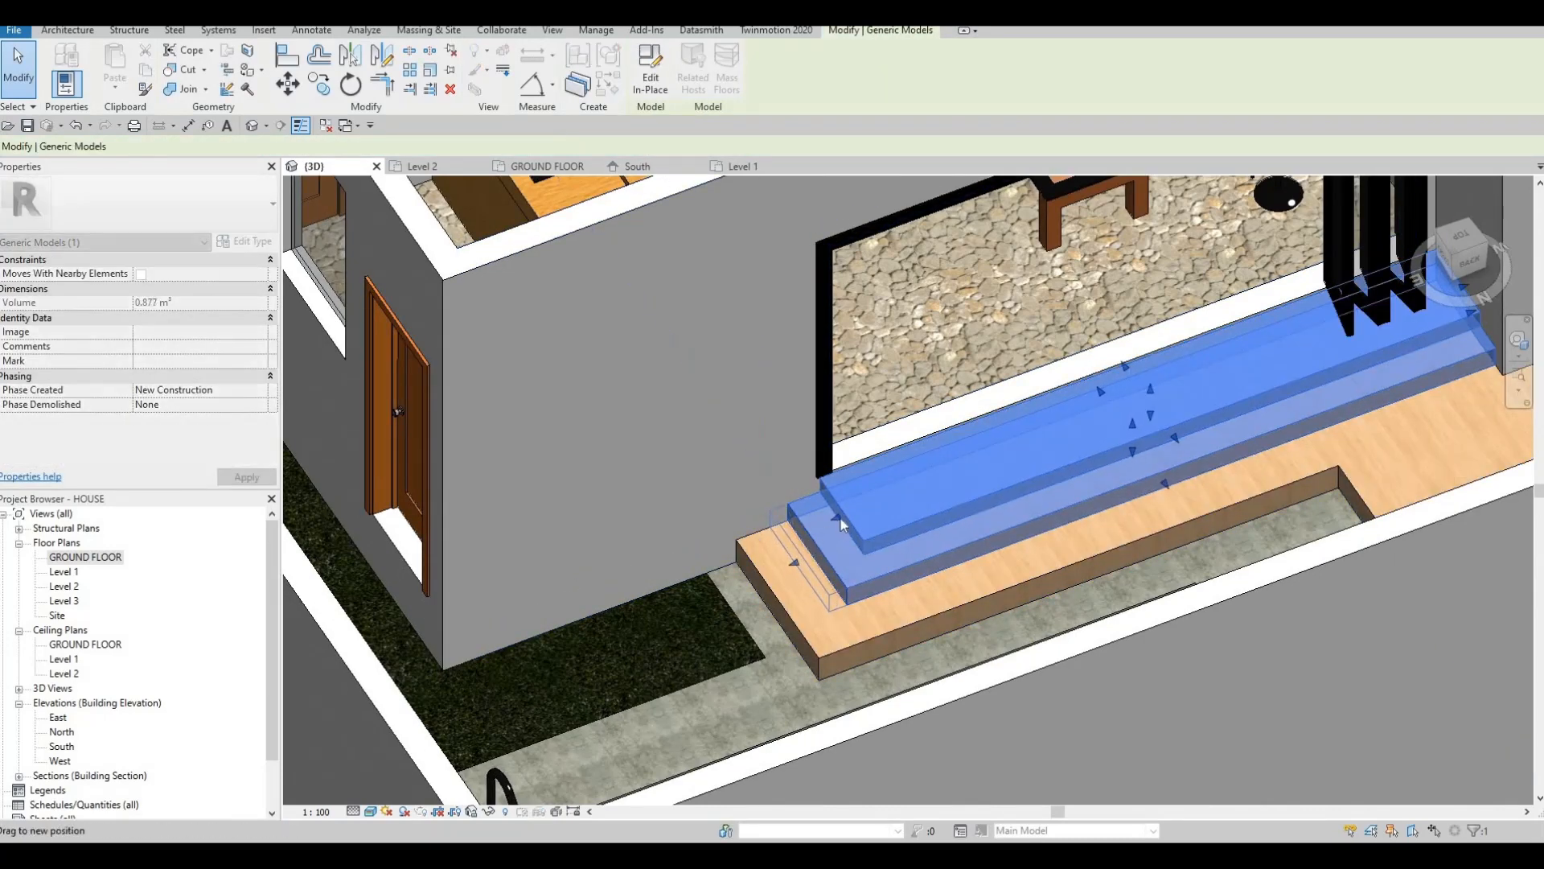
key(Escape)
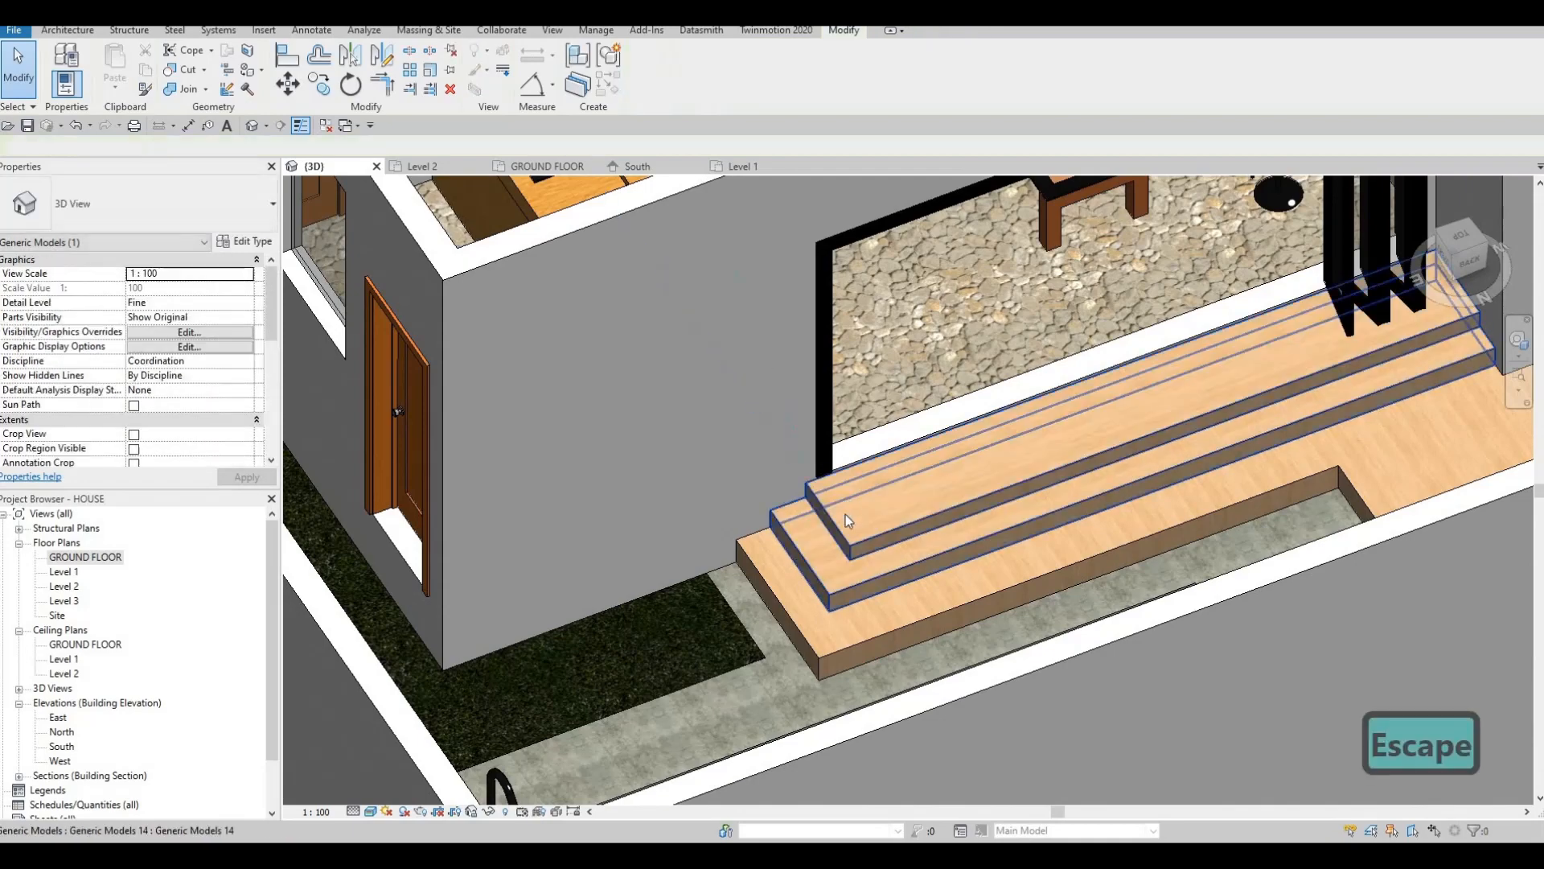
key(Escape)
Examine the patio steps, deck and pool area of the house from above and from several sides.
scroll(846, 514, down, 3)
shift+middle_drag(846, 514, 882, 528)
scroll(862, 595, up, 3)
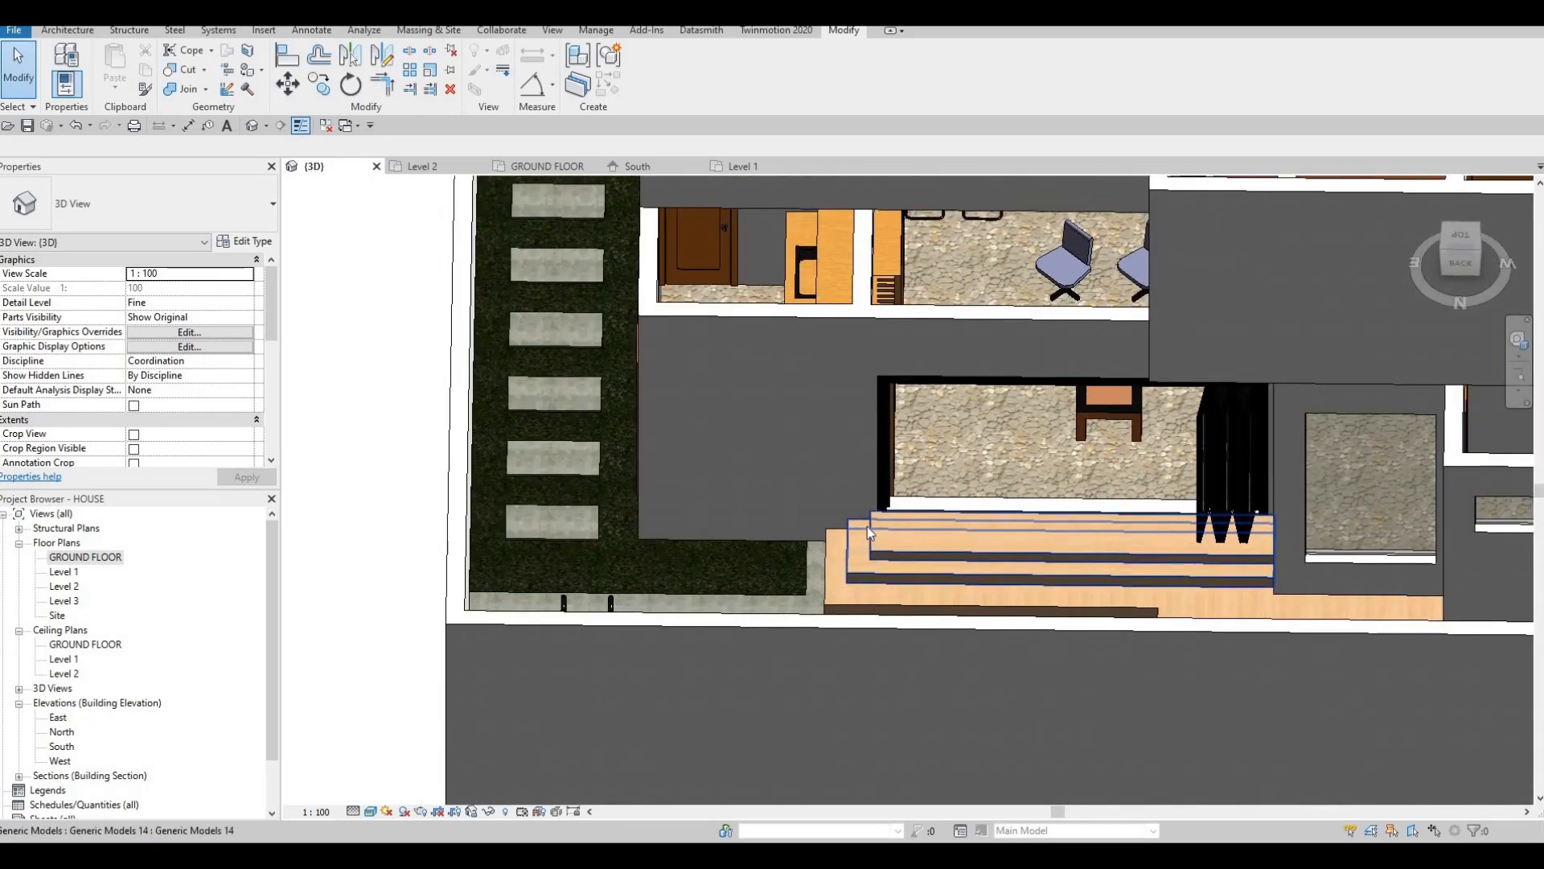
shift+middle_drag(895, 579, 738, 442)
shift+middle_drag(787, 351, 776, 366)
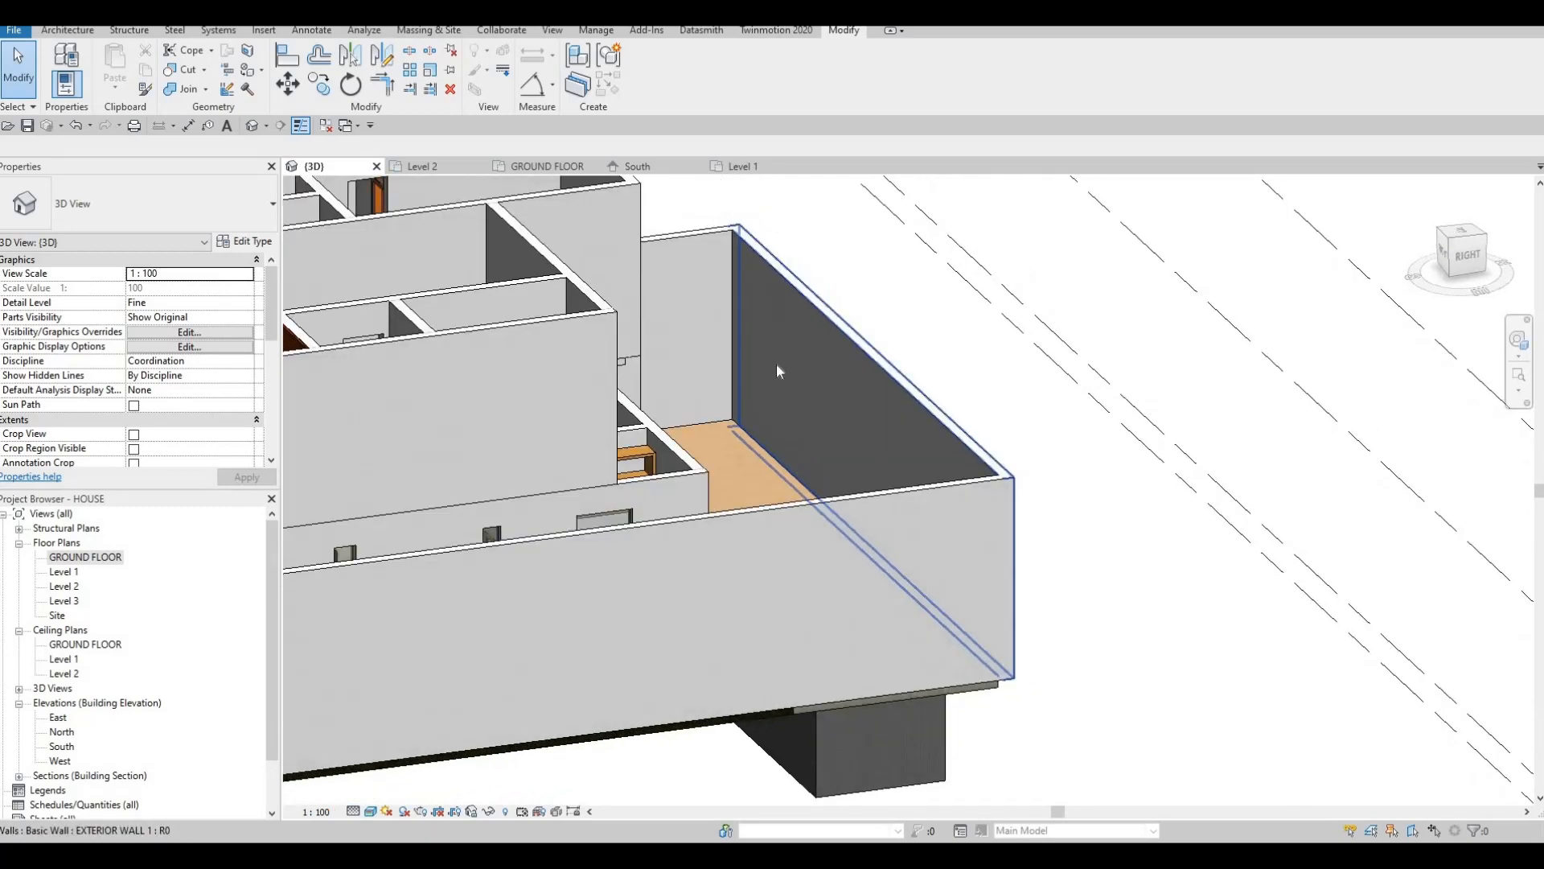
shift+middle_drag(615, 418, 823, 394)
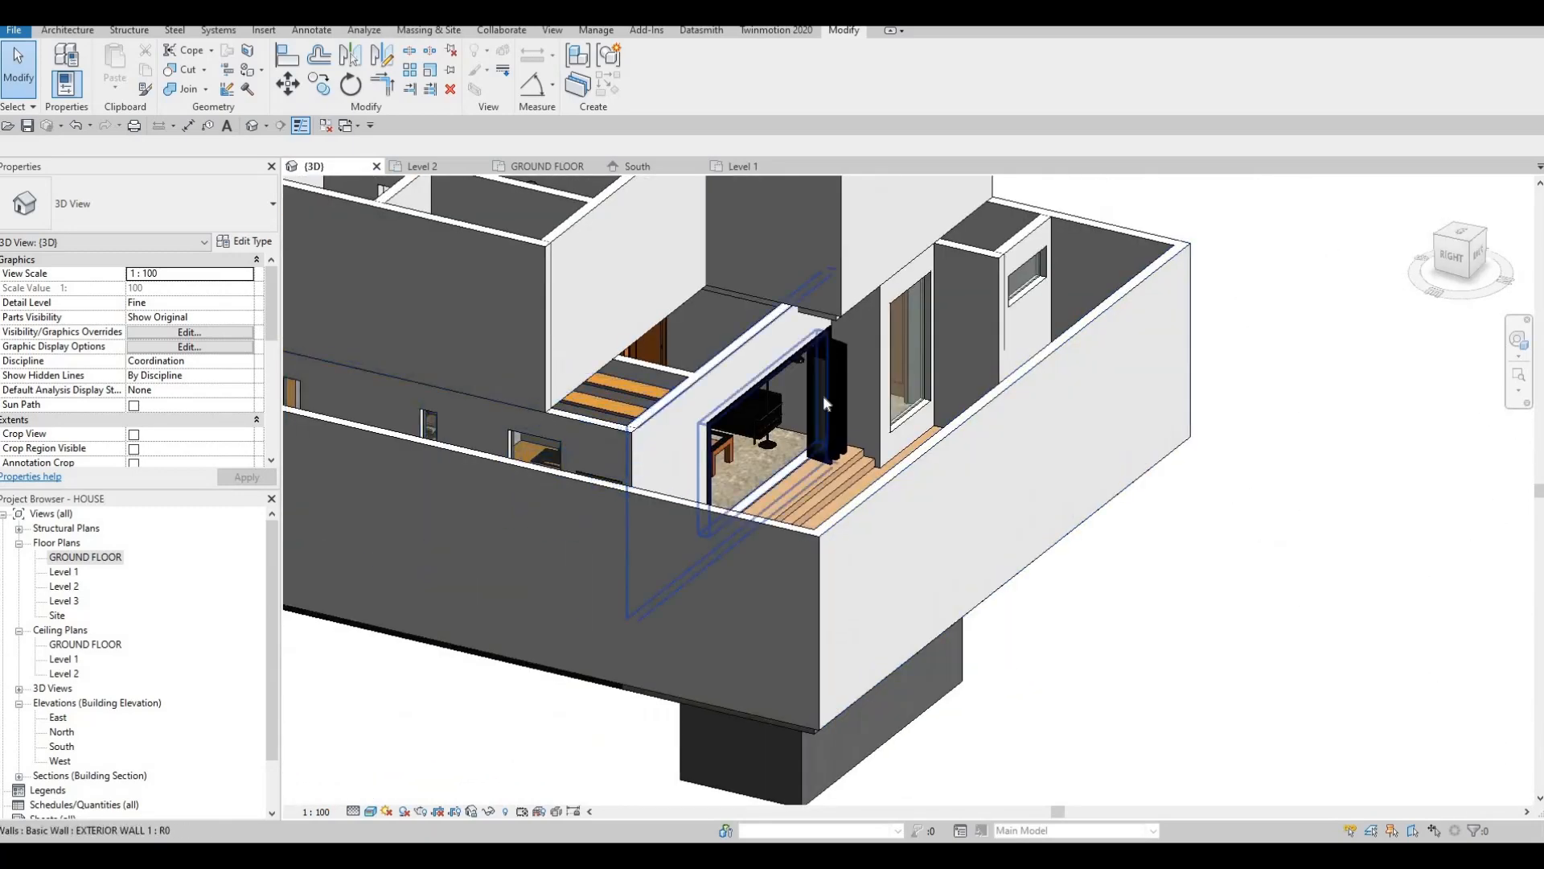
shift+middle_drag(636, 506, 792, 469)
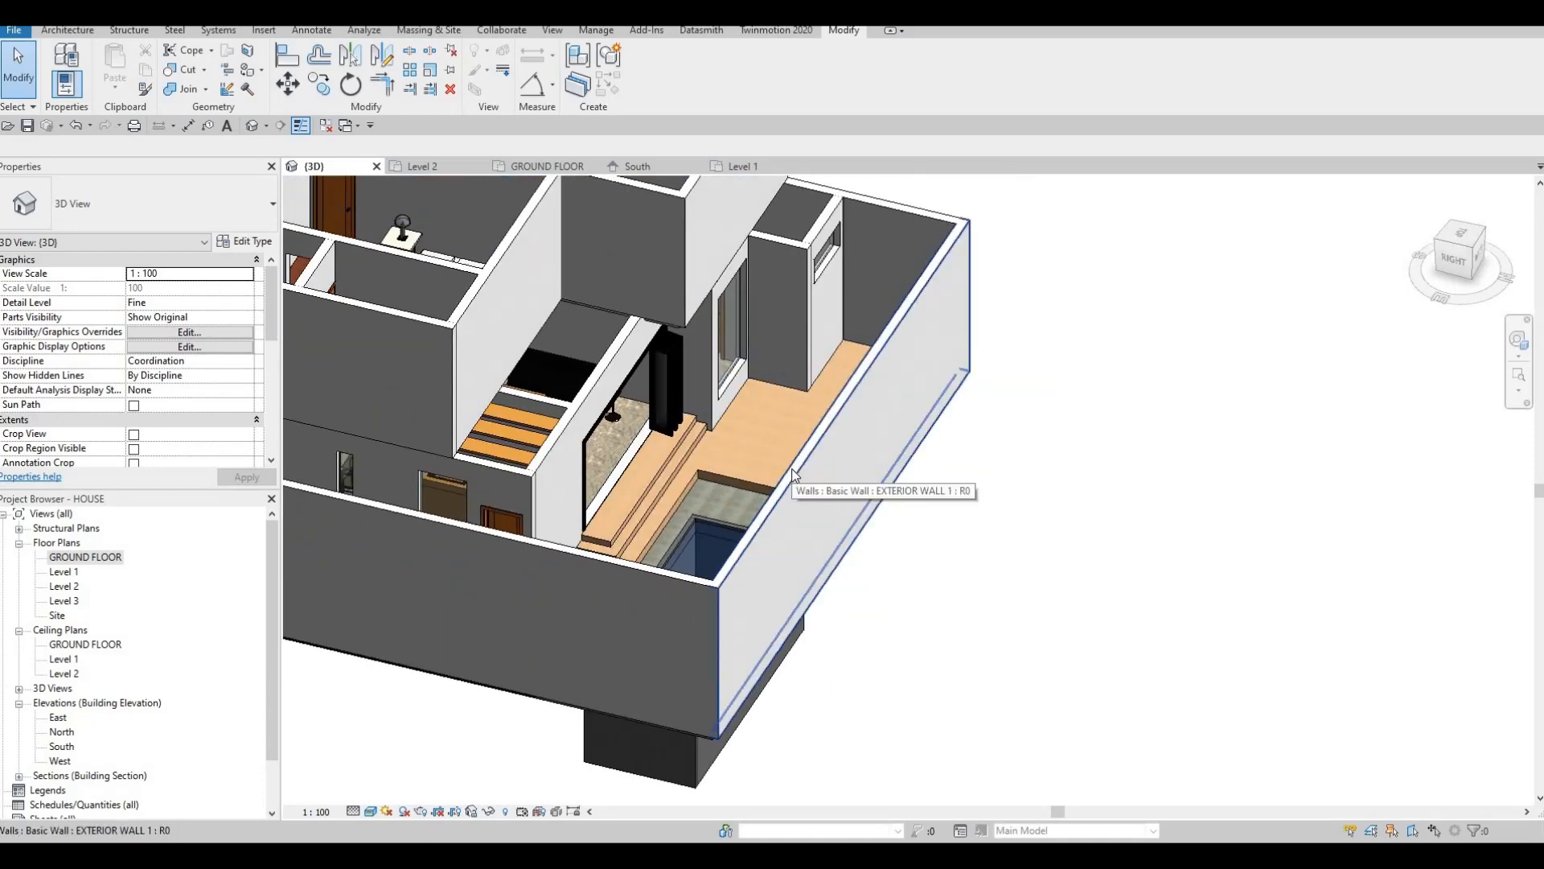
scroll(1005, 419, down, 3)
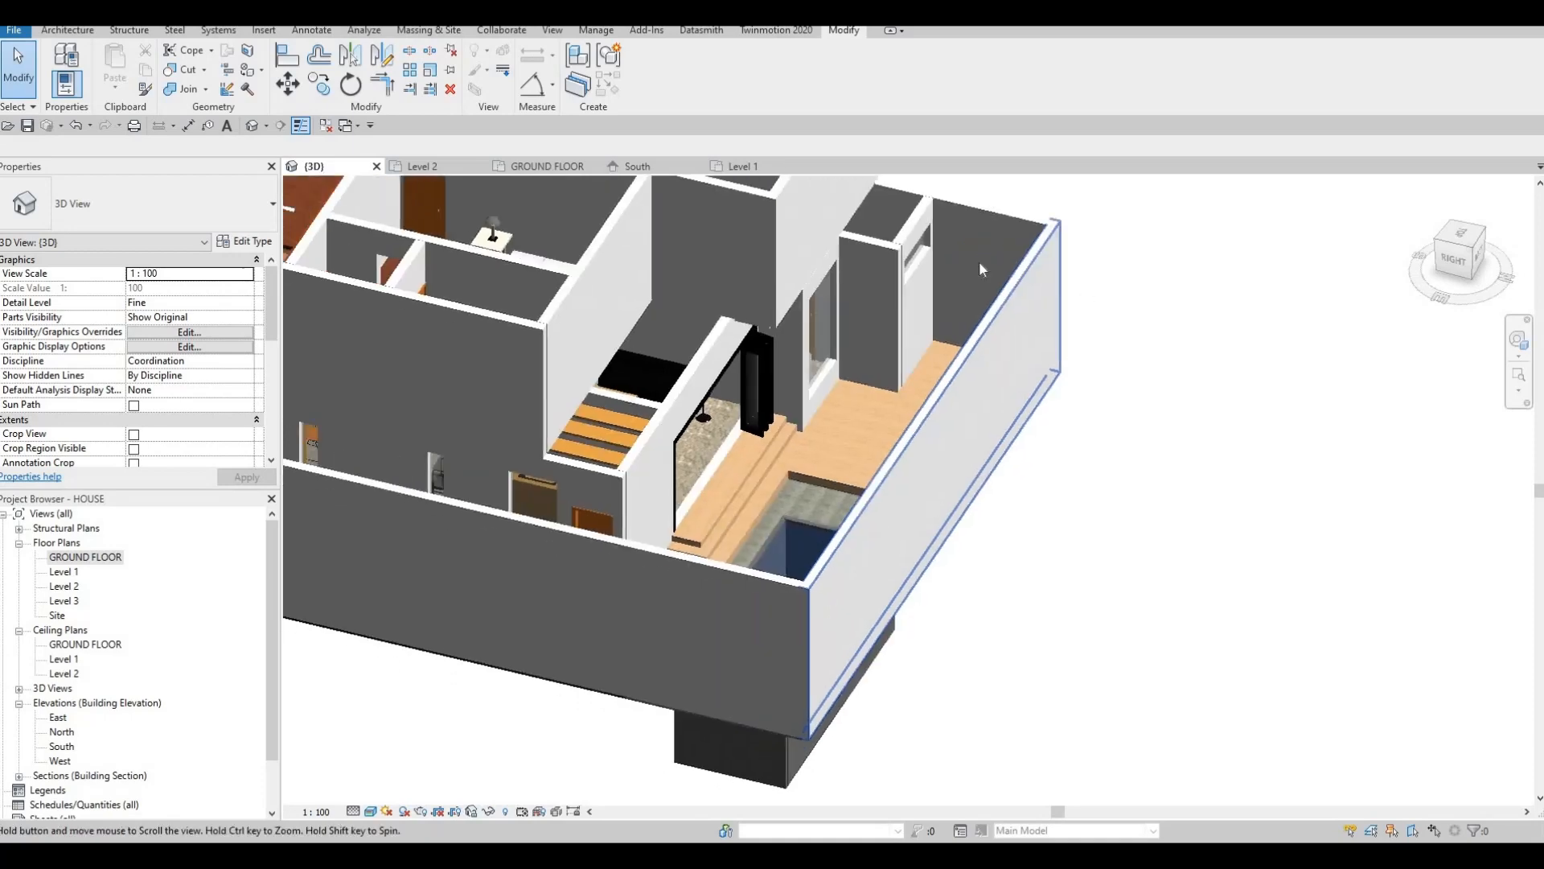
scroll(924, 428, up, 3)
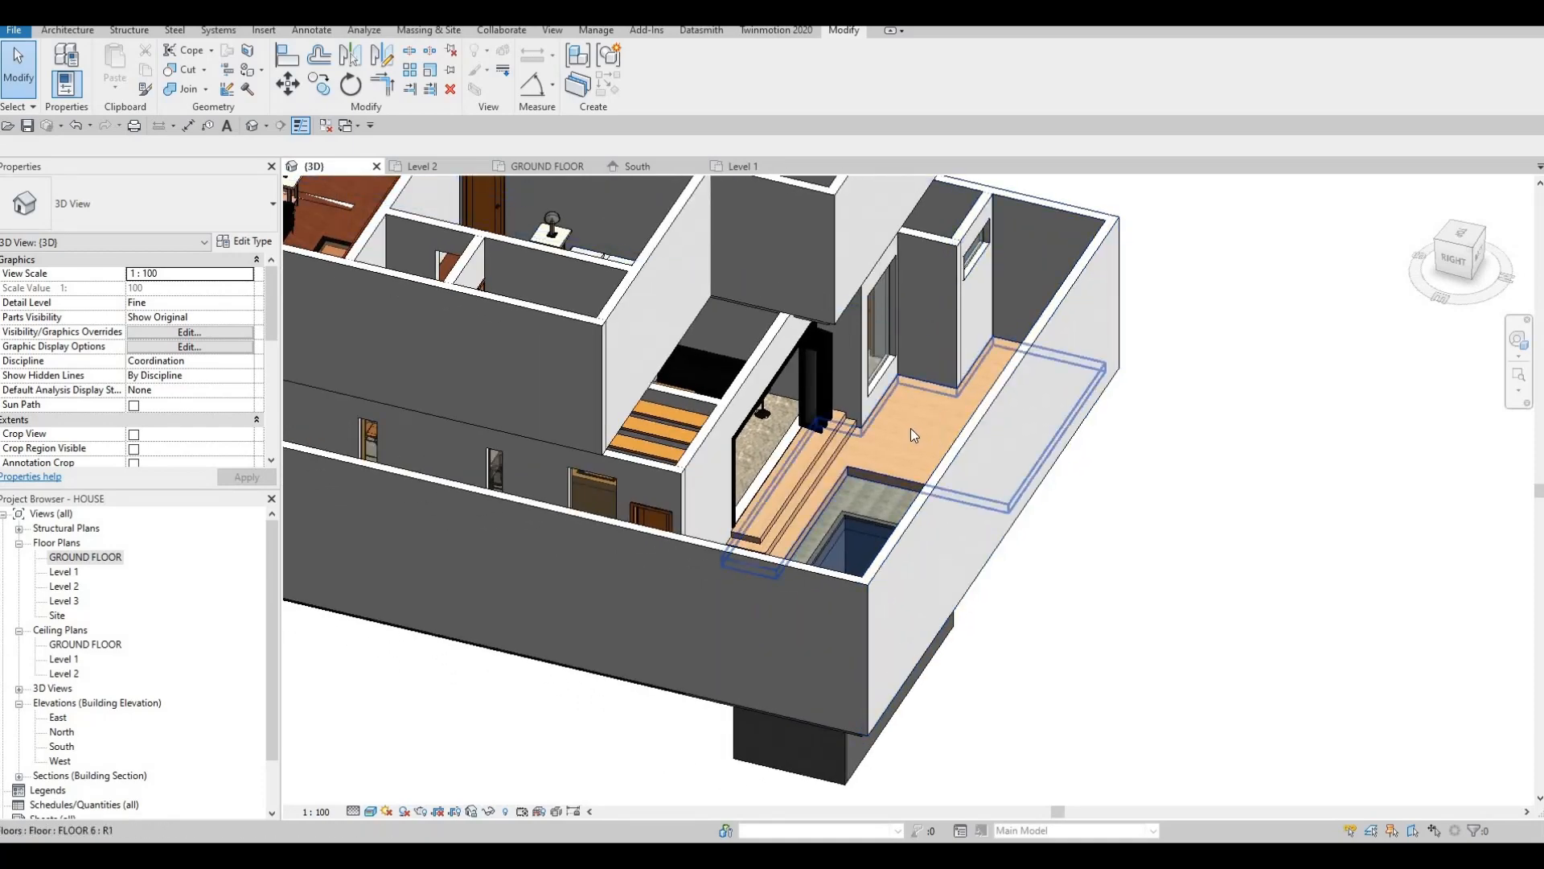
shift+middle_drag(762, 552, 873, 432)
scroll(841, 419, up, 2)
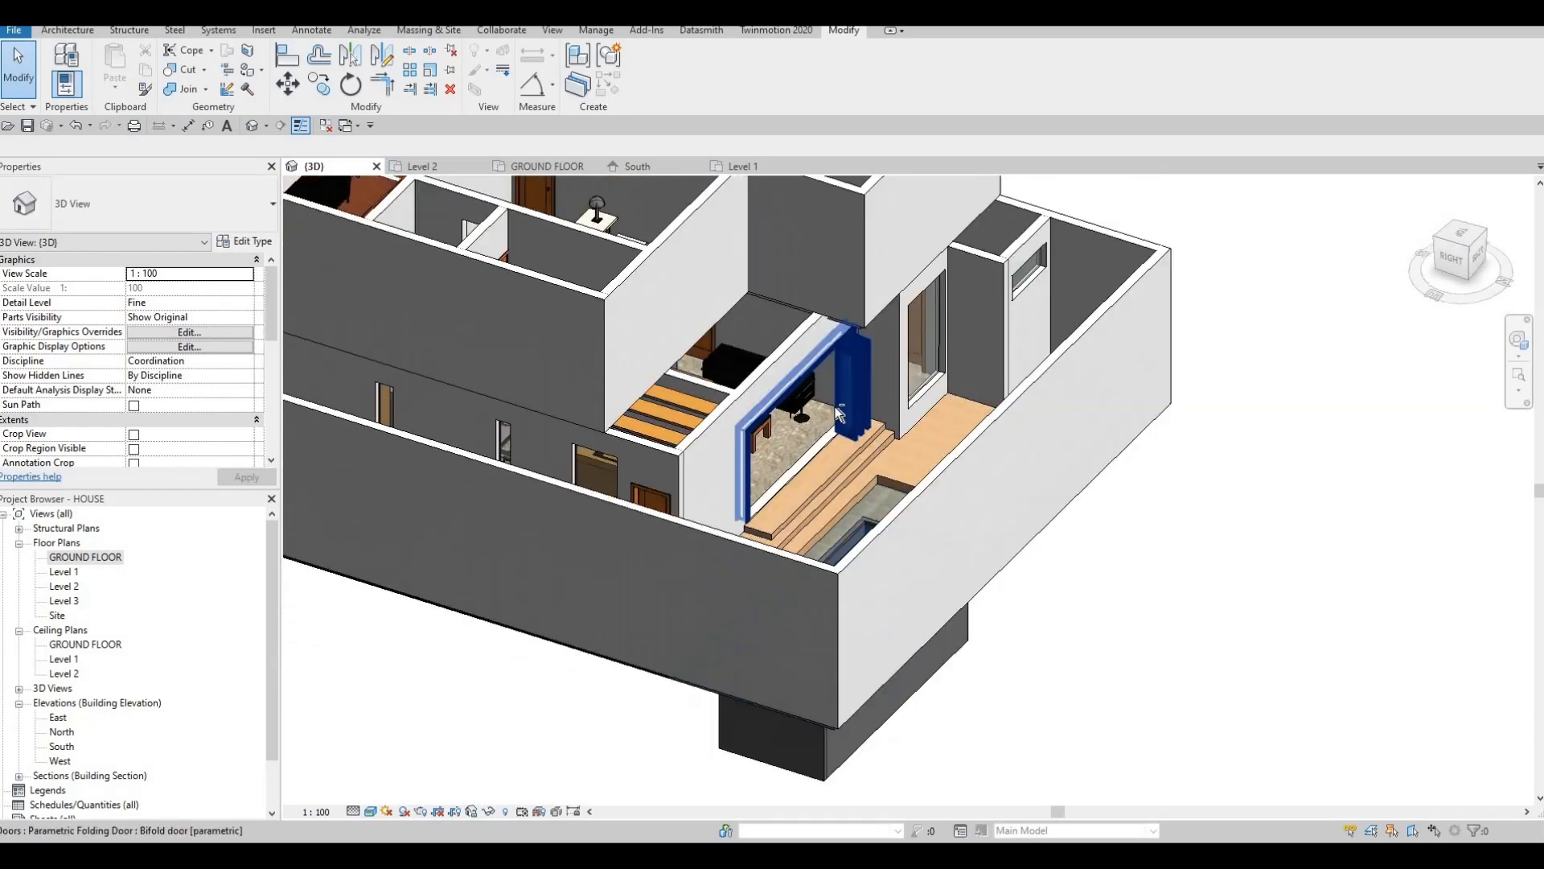
Select the pipe railing around the upper-floor void and open the Level 2 floor plan.
scroll(735, 450, down, 2)
shift+middle_drag(735, 450, 632, 434)
scroll(785, 426, up, 2)
scroll(784, 427, down, 4)
scroll(630, 421, up, 5)
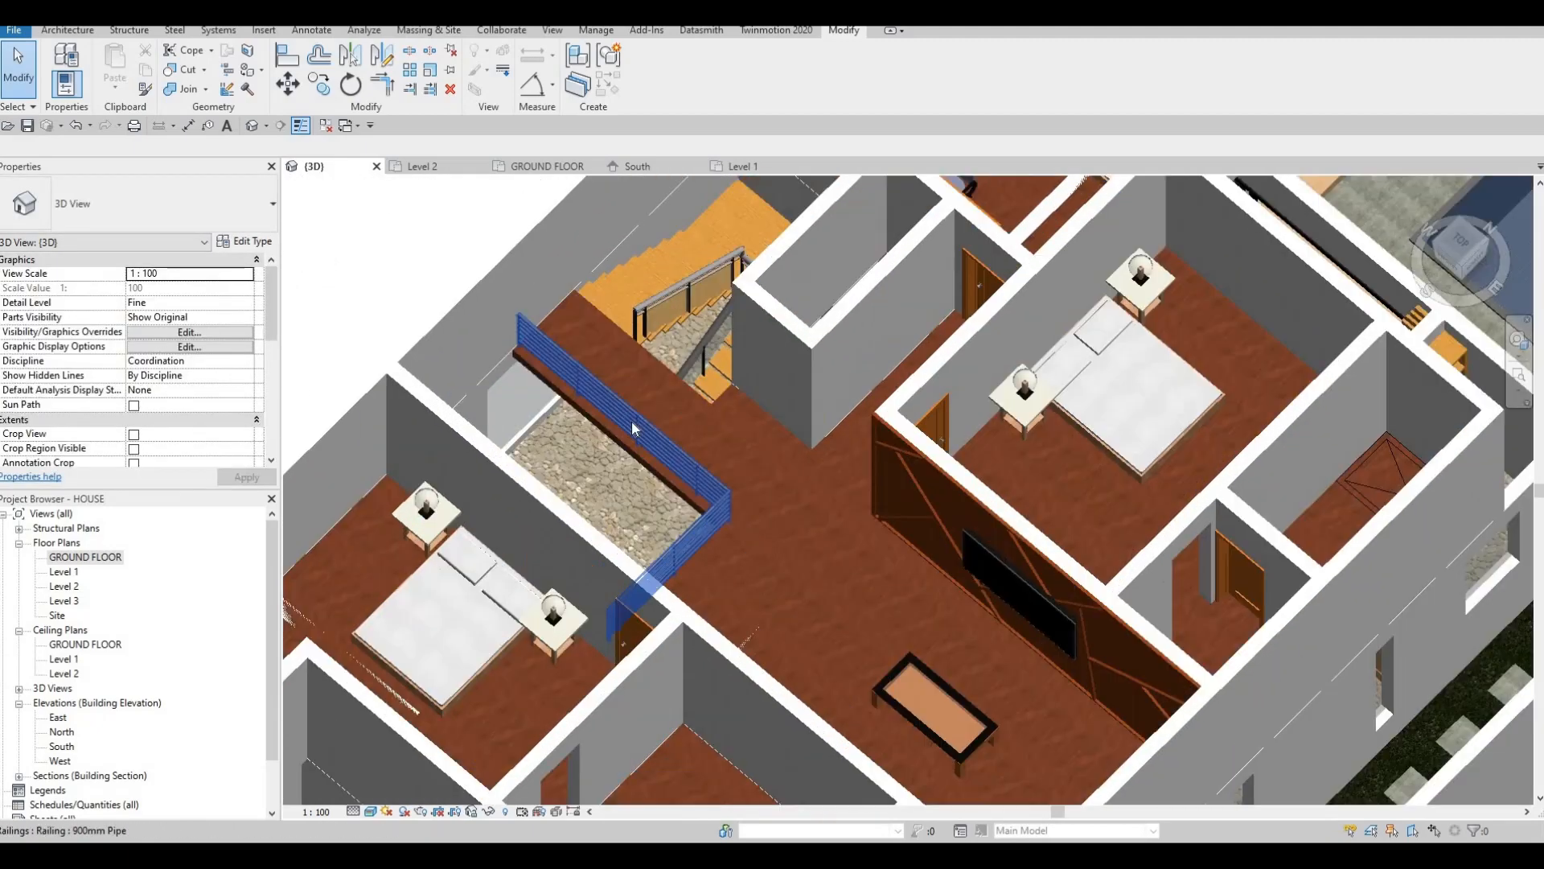
click(584, 421)
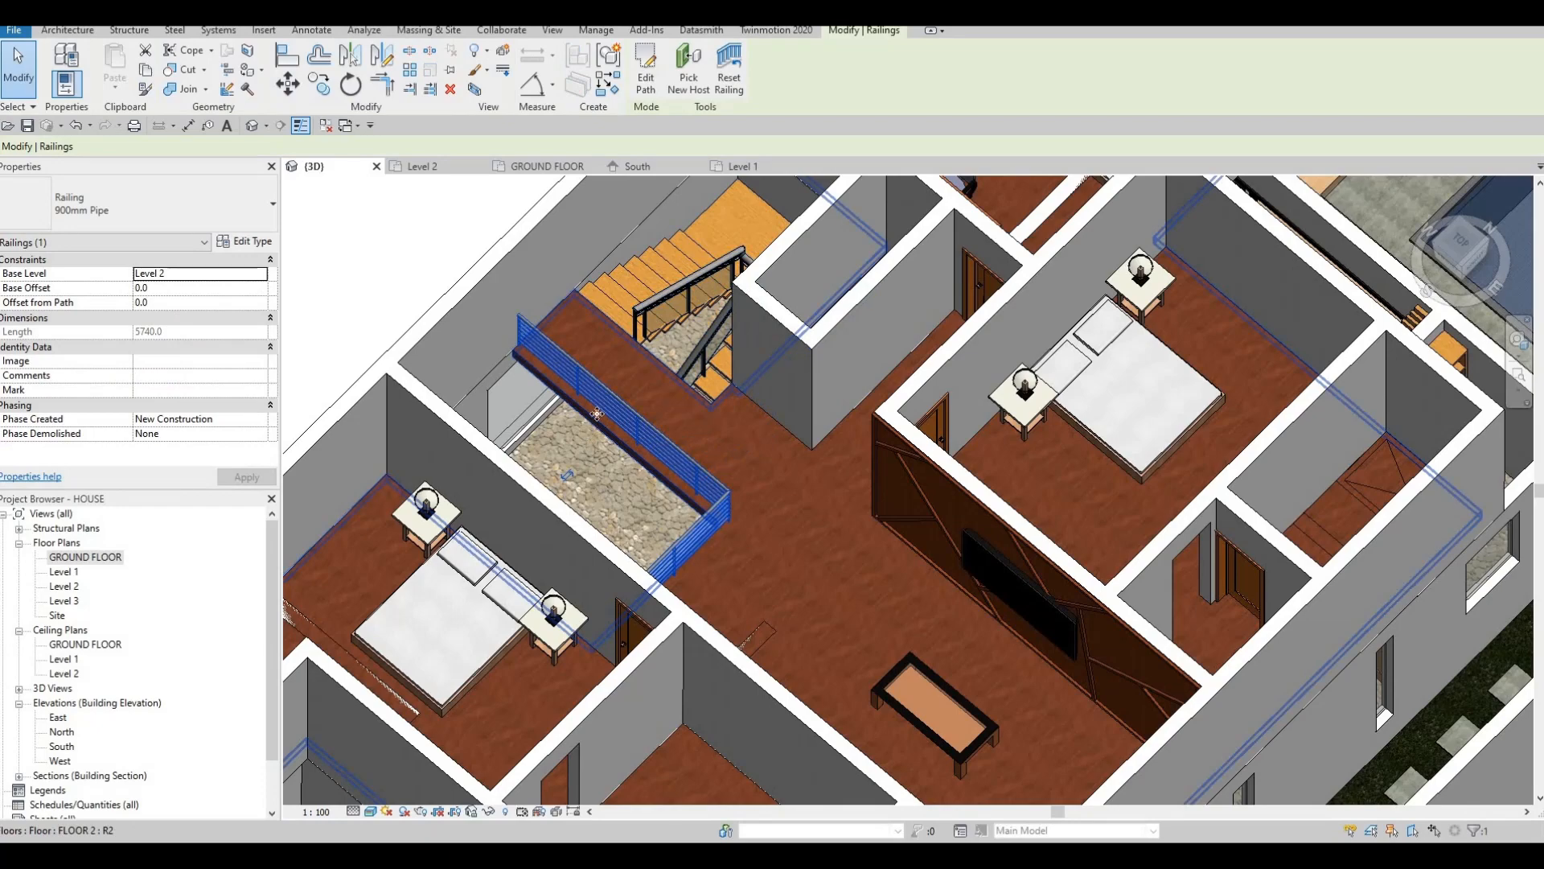
double_click(64, 586)
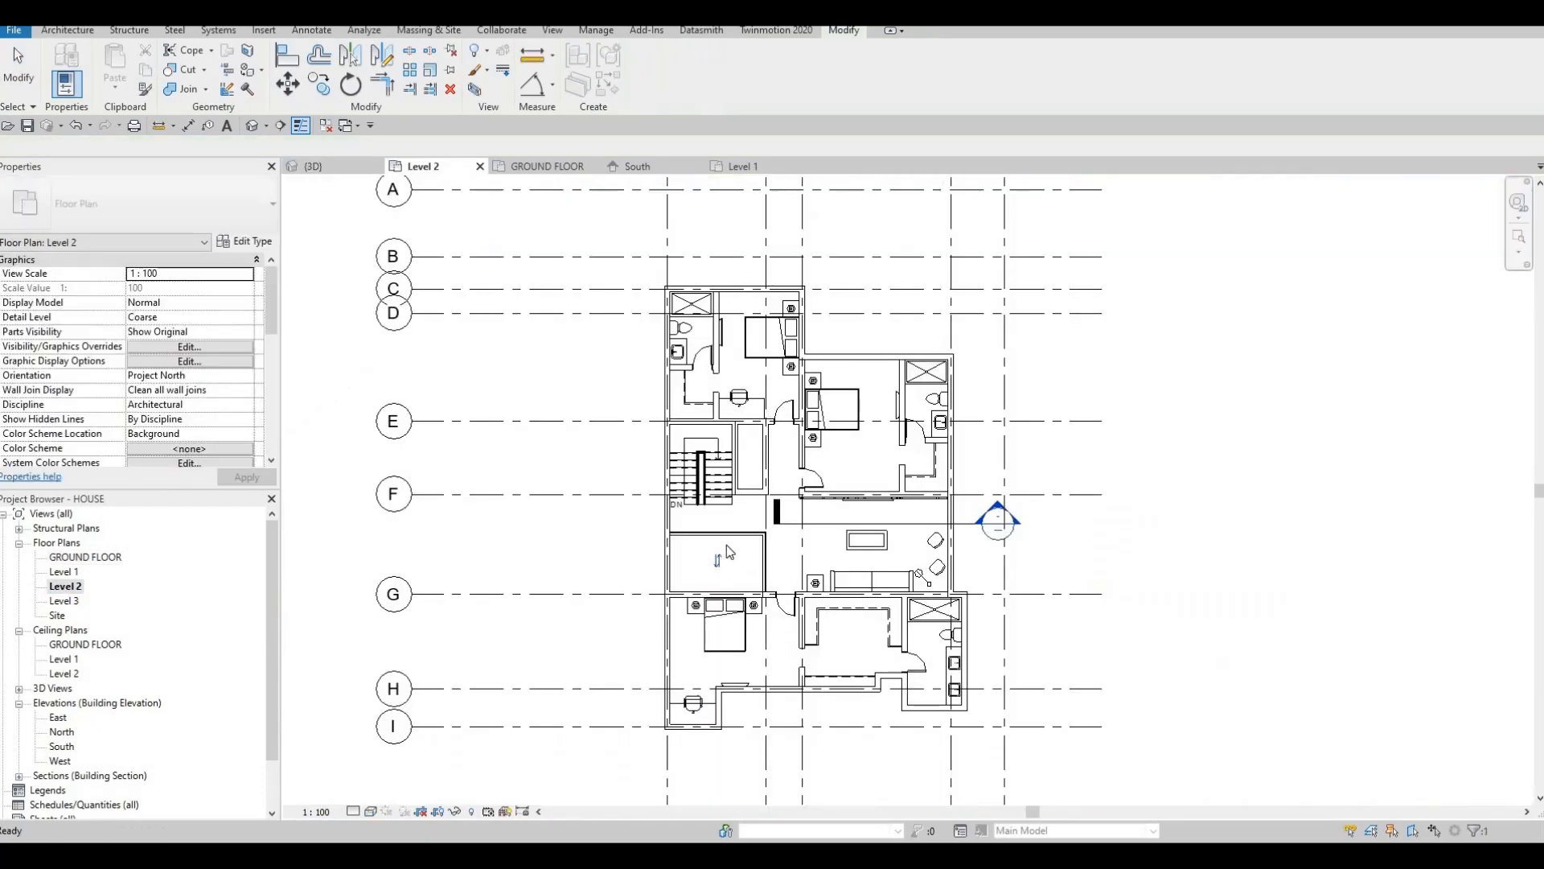
Create a similar 900mm Pipe railing on Level 2 along an L-shaped path about 1748 mm long around the stair opening's lower corner.
scroll(711, 569, up, 5)
key(c)
key(s)
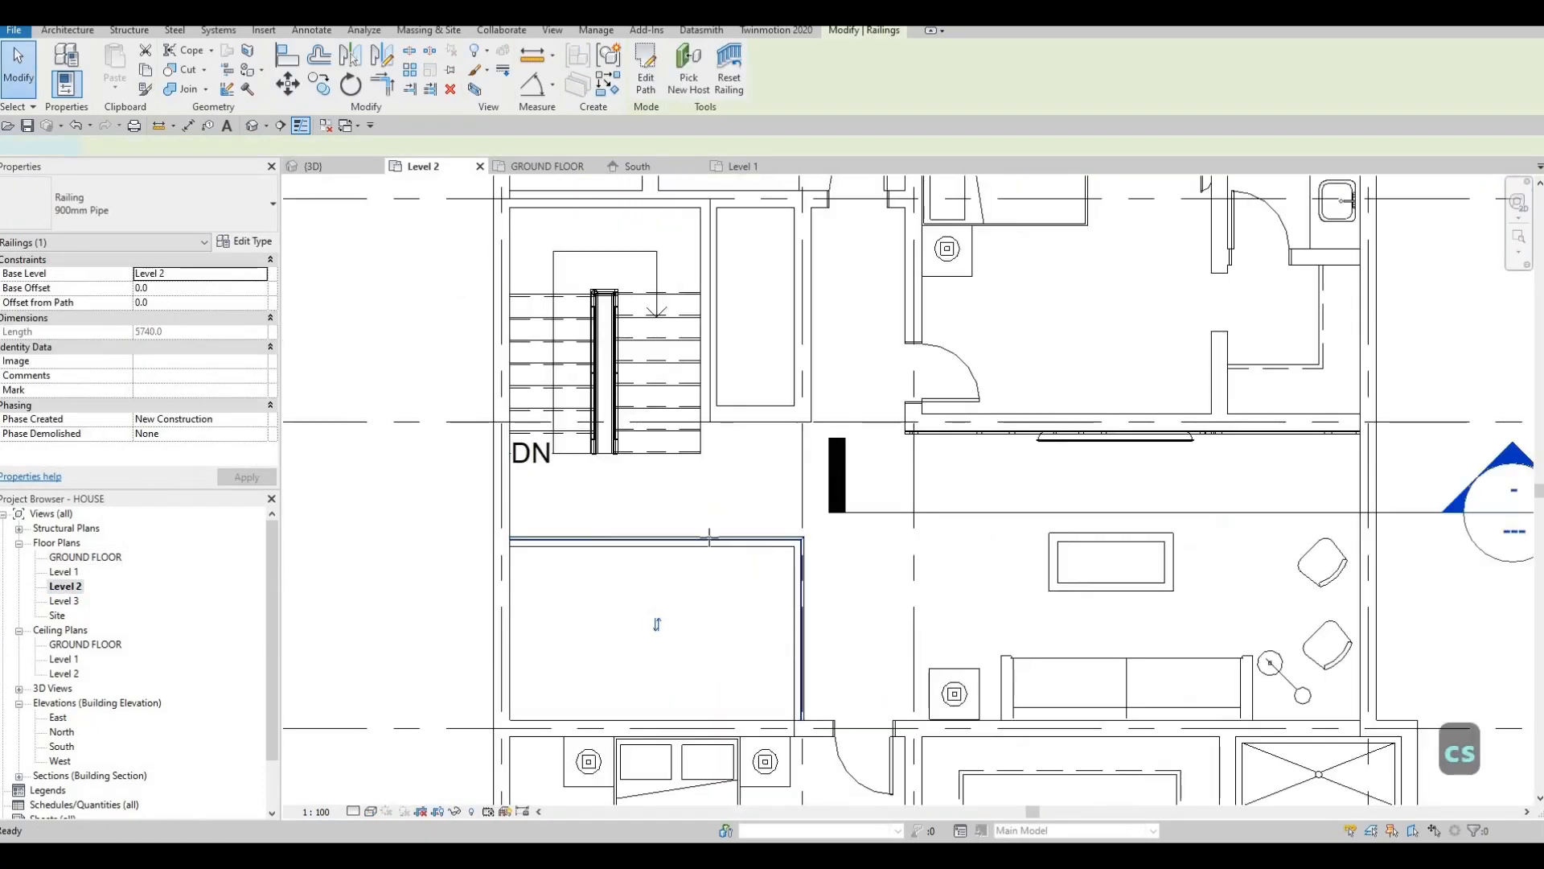
scroll(648, 448, up, 1)
scroll(582, 466, up, 3)
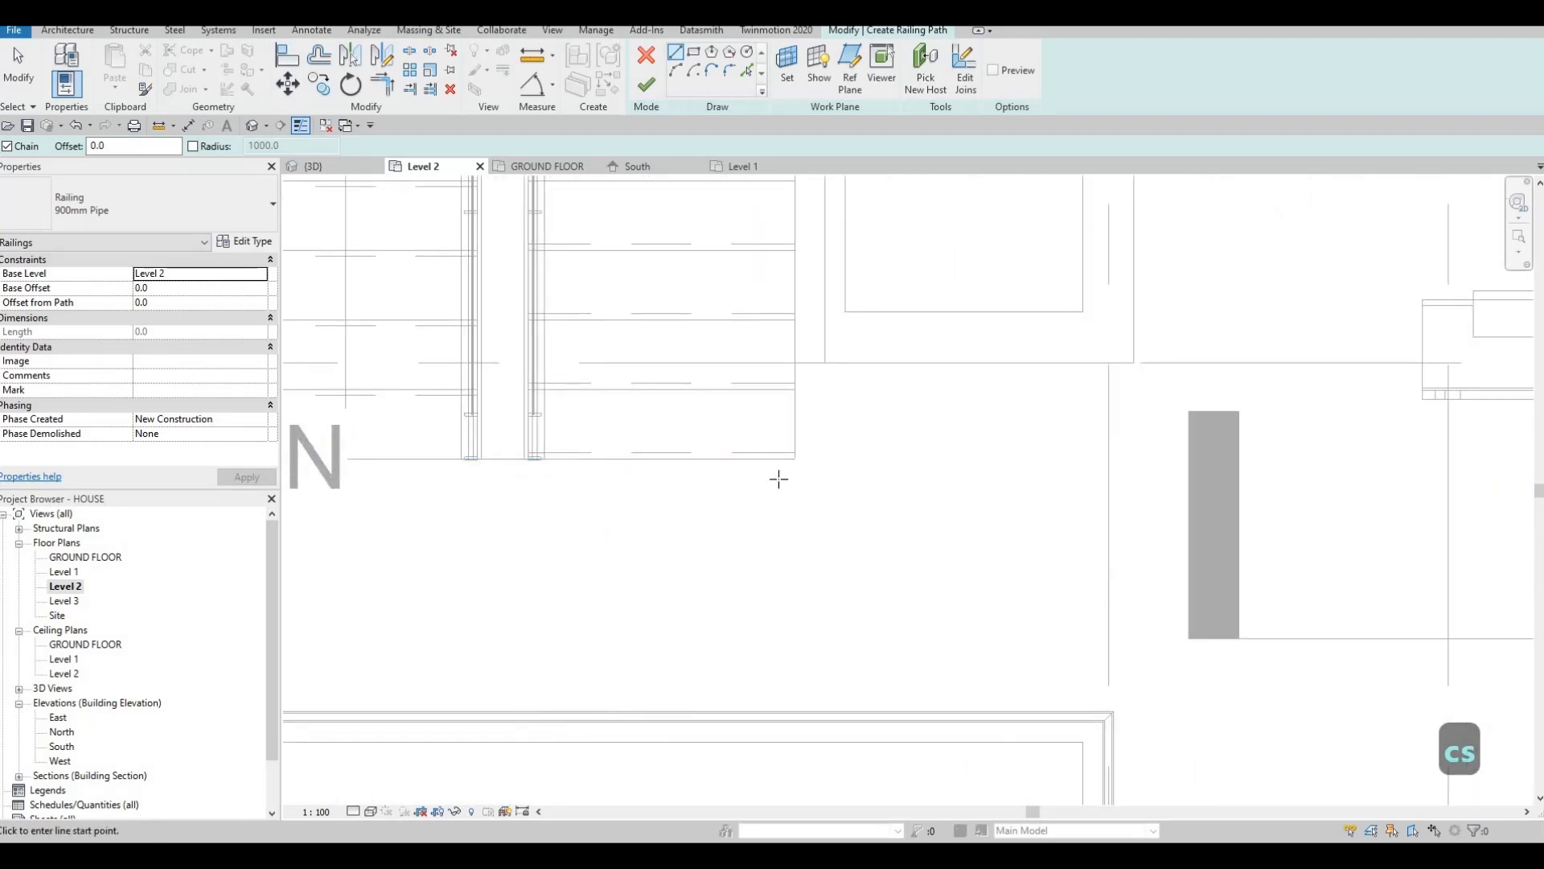
click(472, 471)
click(805, 470)
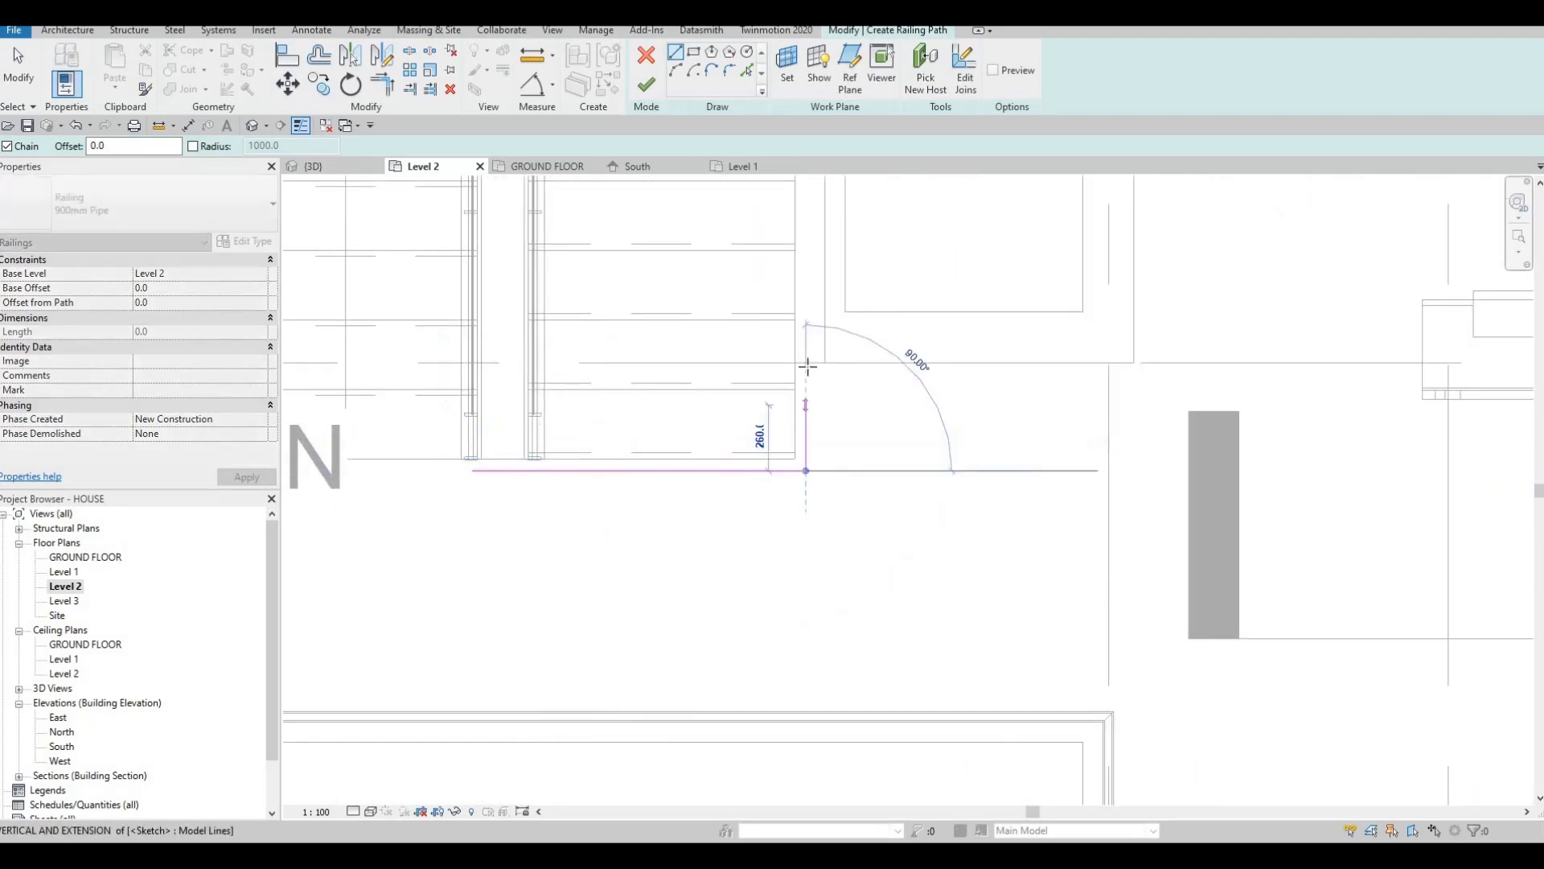
click(805, 364)
key(Escape)
click(647, 85)
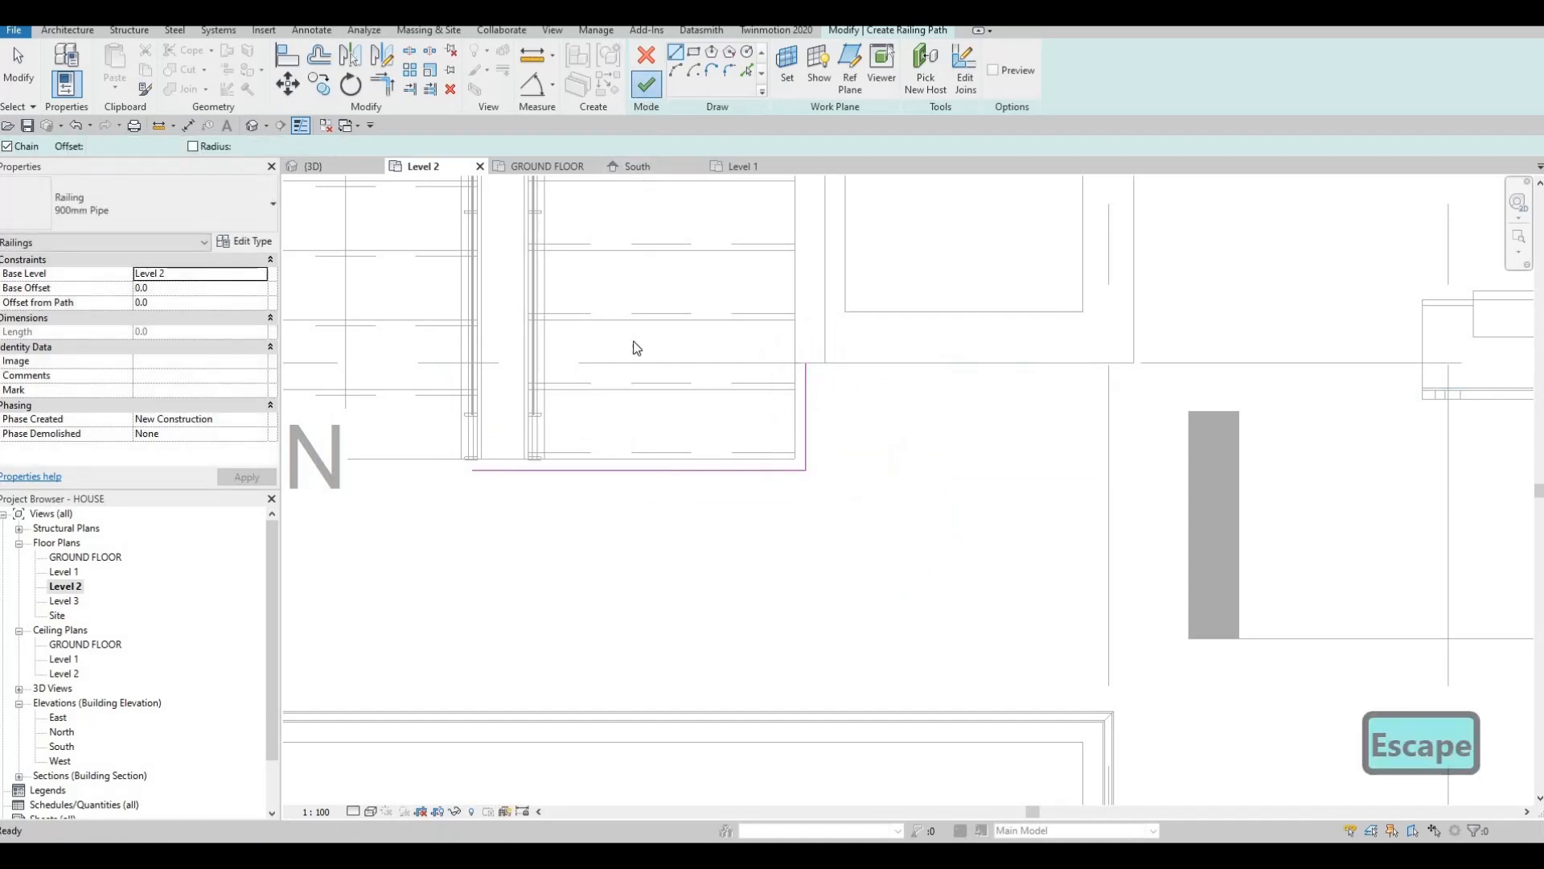
scroll(616, 410, down, 3)
key(Escape)
key(Escape)
Change both the stair-opening railing and the void railing to the Glass Panel - Bottom Fill type.
click(587, 534)
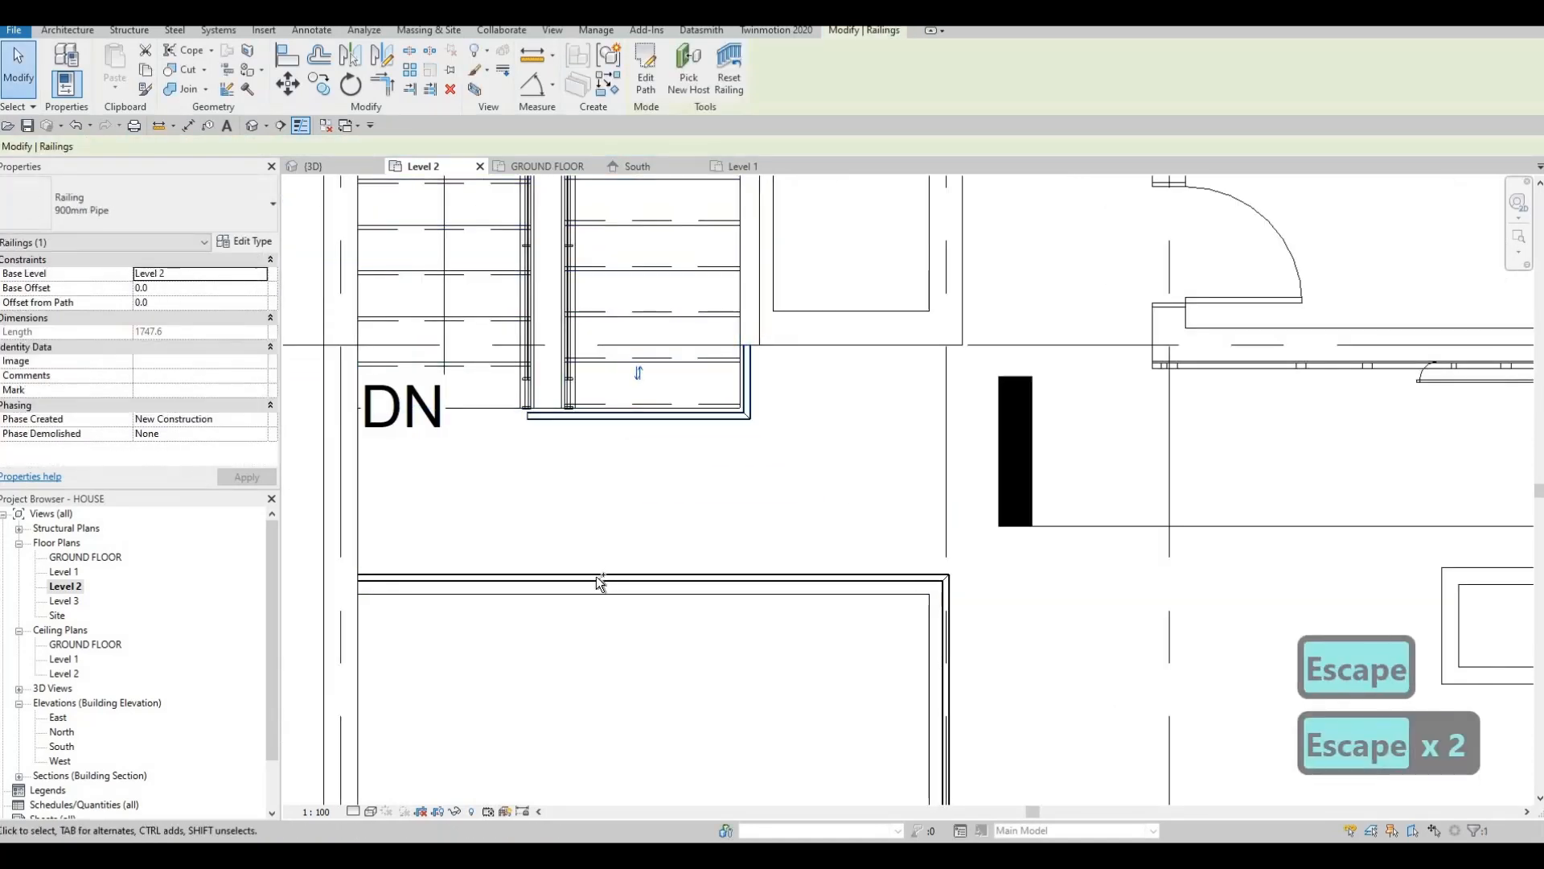
ctrl+click(507, 576)
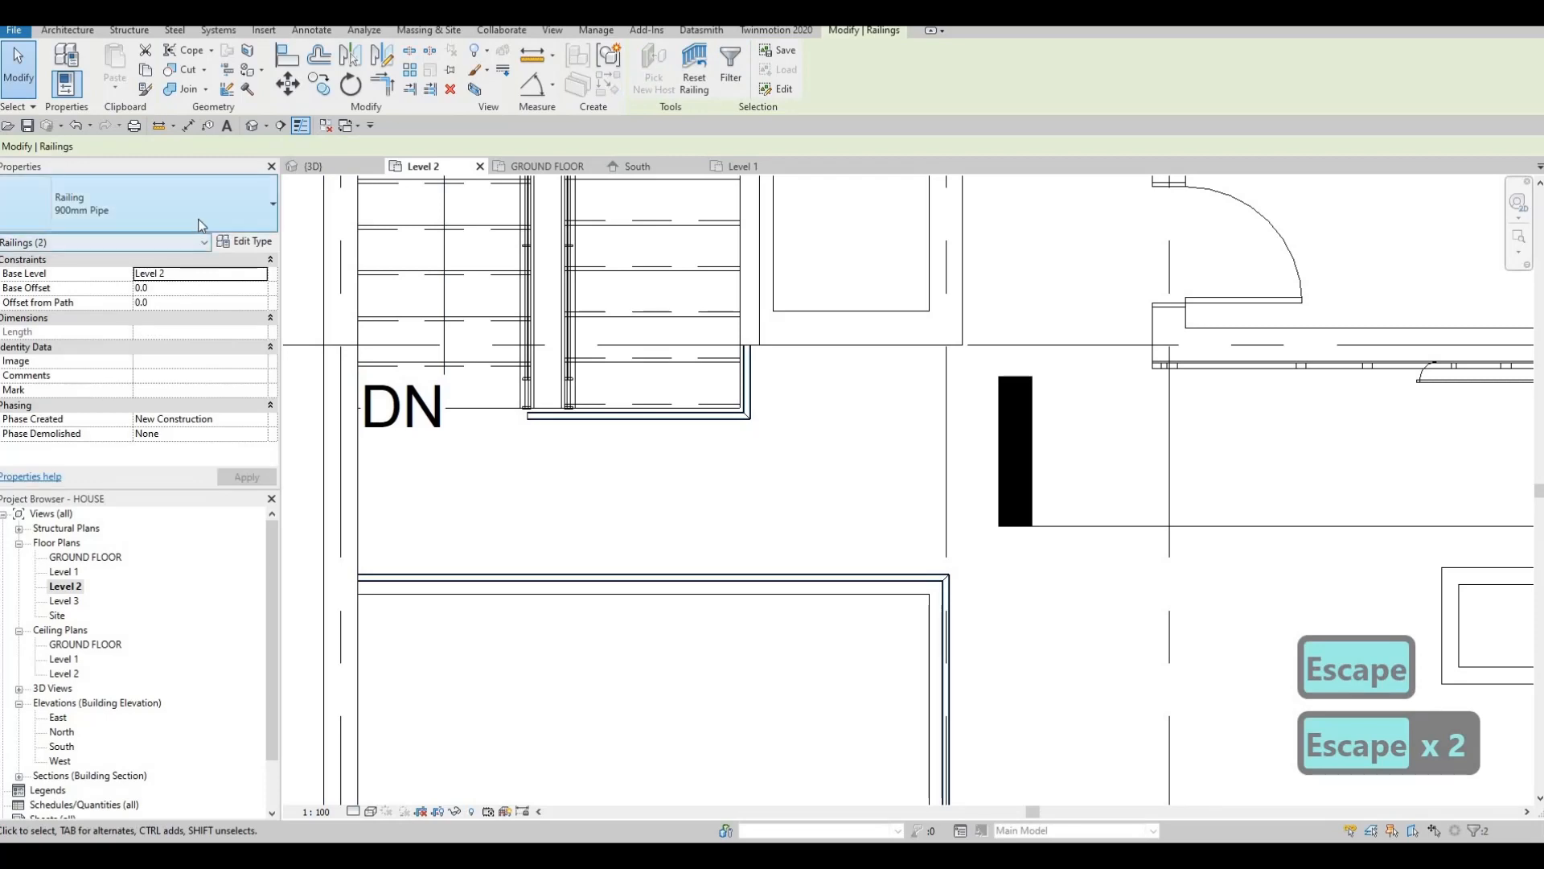
click(195, 219)
click(113, 320)
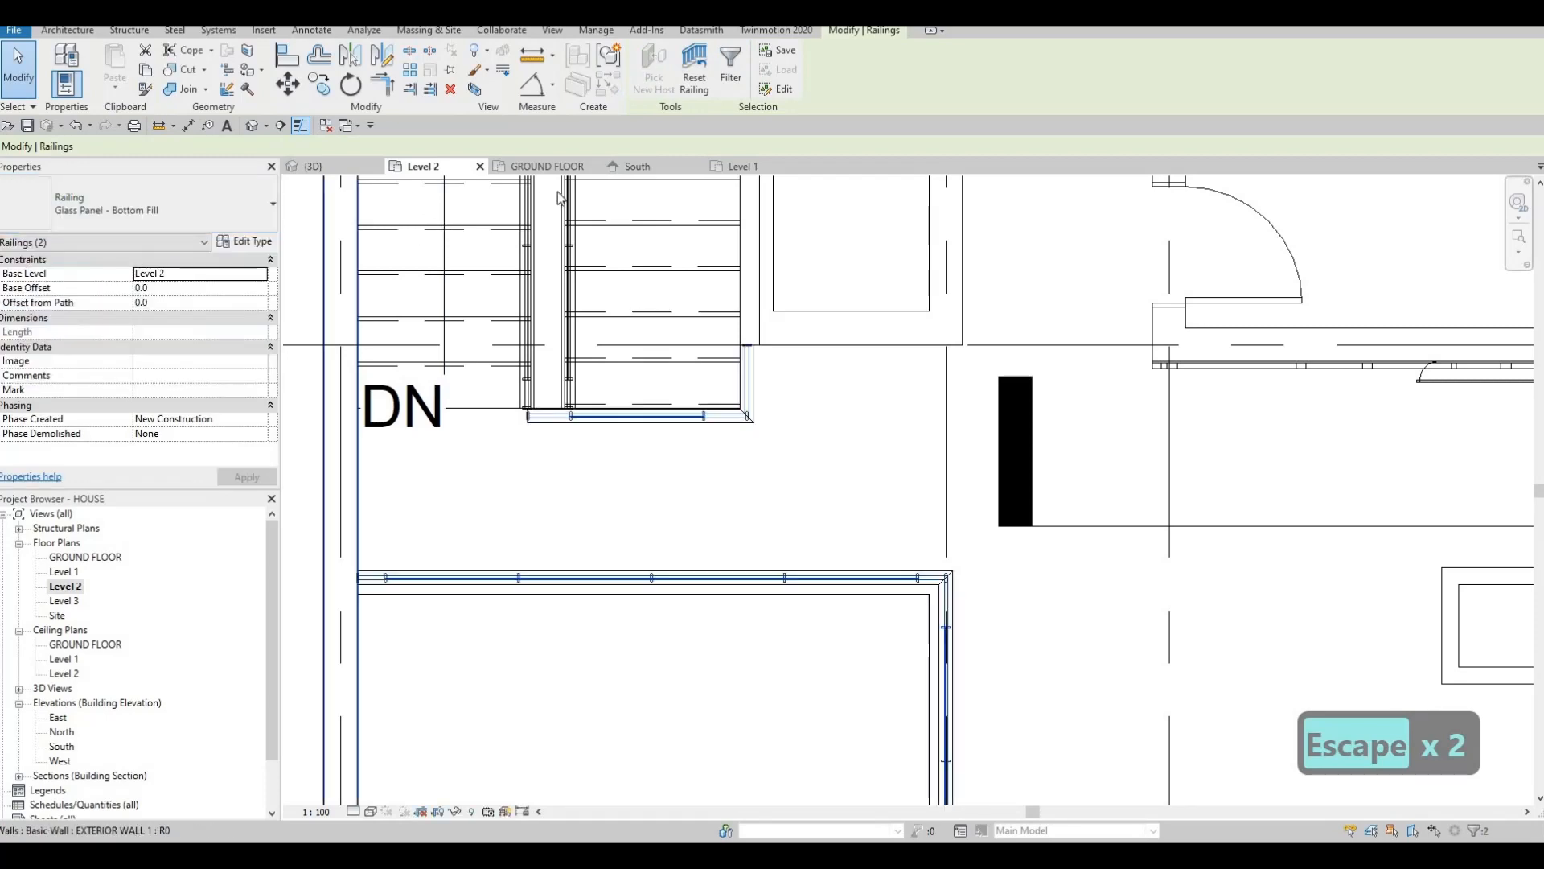
key(Escape)
key(Escape)
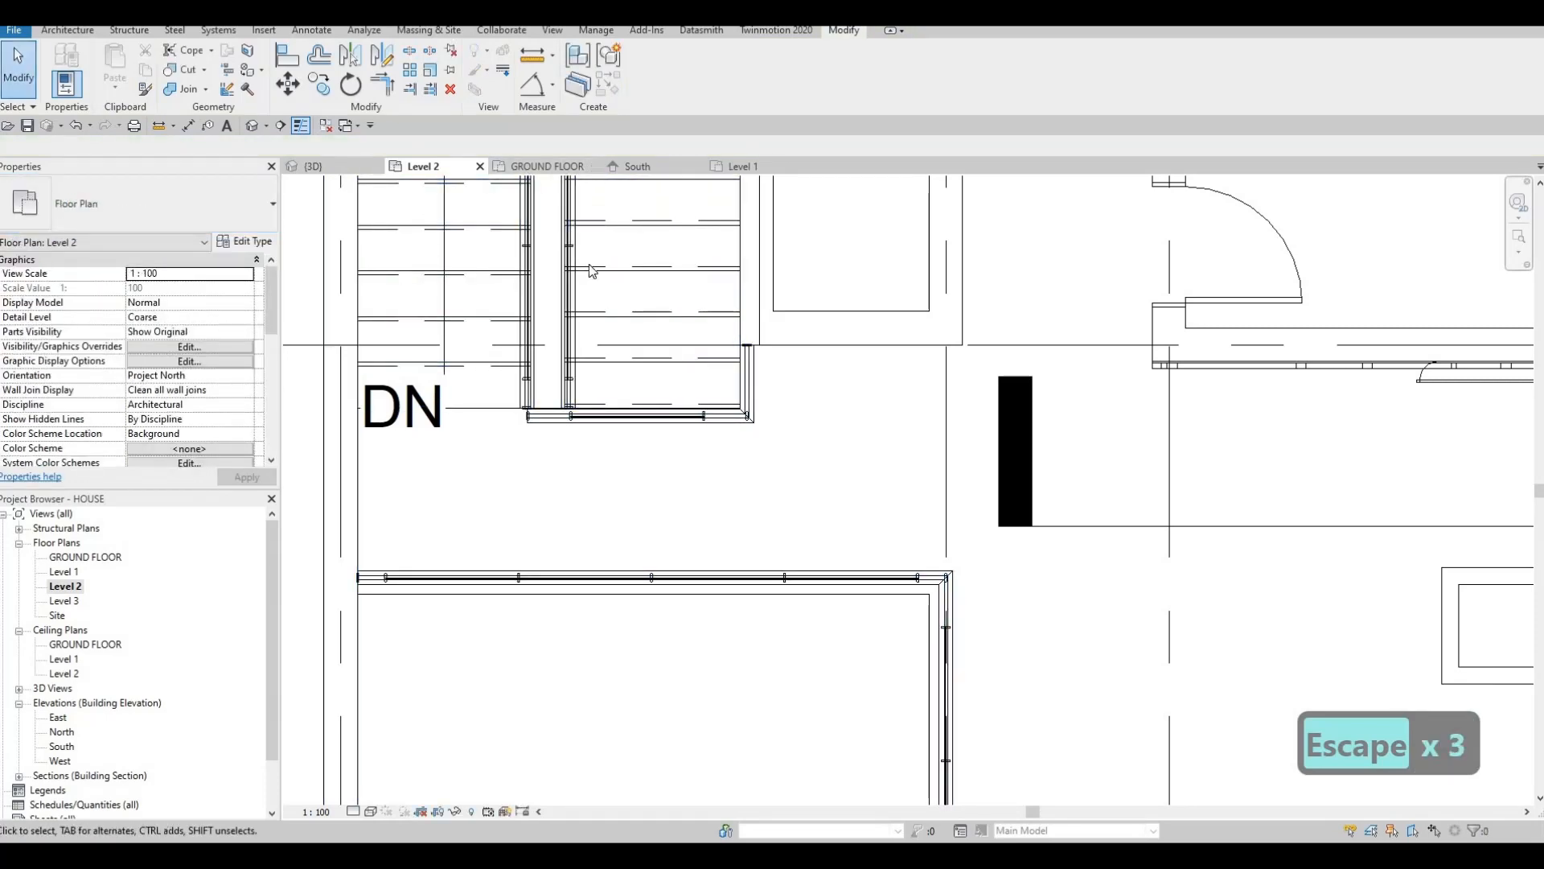
Return to the 3D view and inspect the railings around the stair opening and the void.
click(323, 167)
key(Escape)
shift+middle_drag(1385, 684, 769, 805)
middle_drag(699, 199, 674, 346)
scroll(744, 363, up, 3)
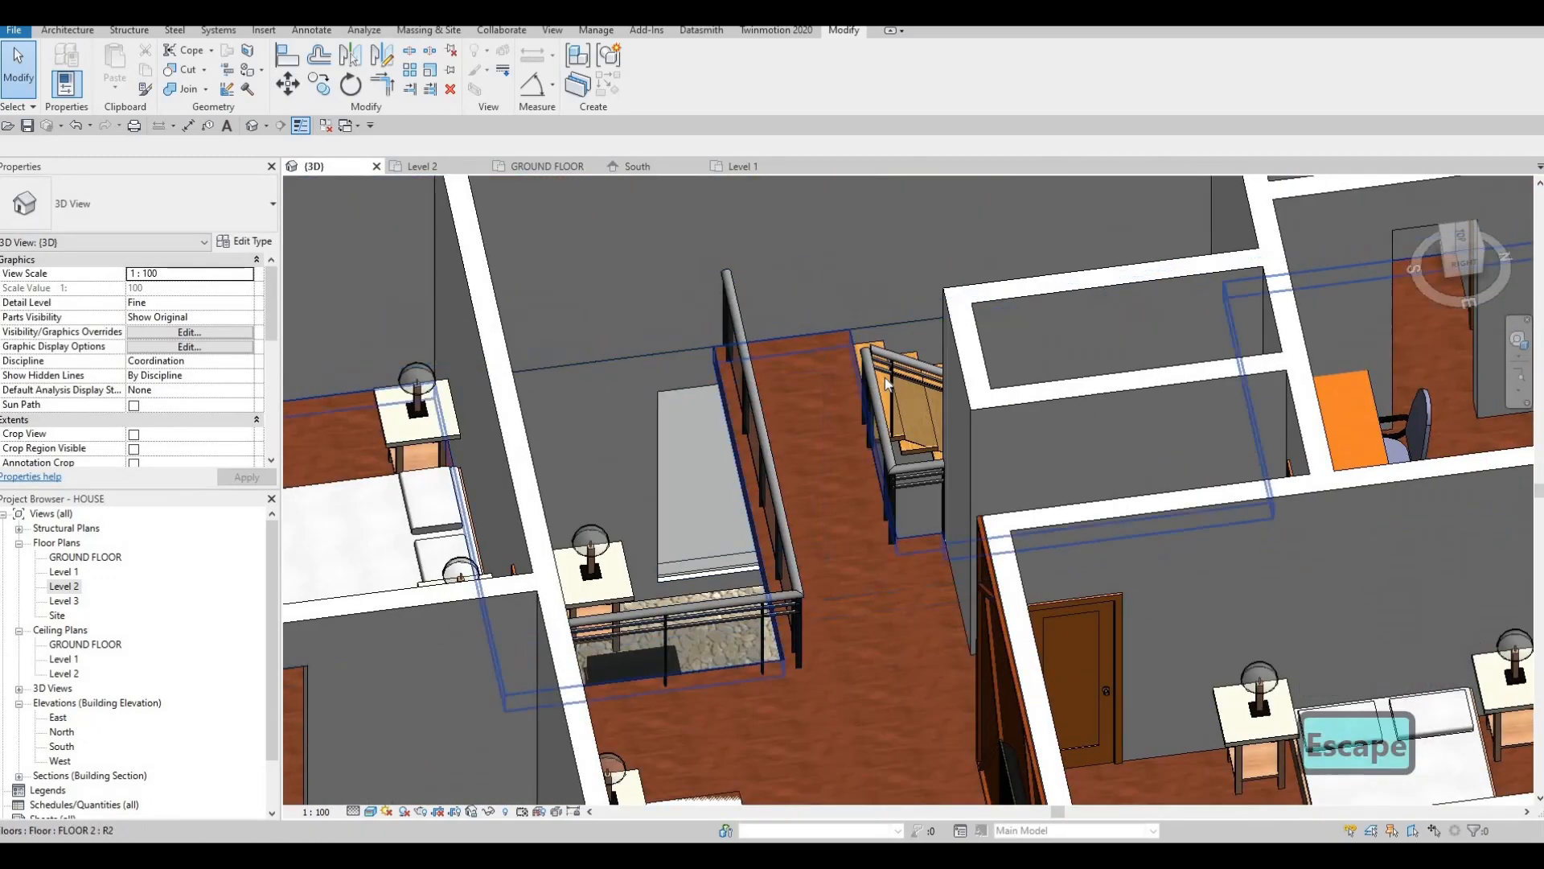
scroll(881, 384, up, 3)
Examine the house's exterior walls, upper-floor rooms and patio side in the 3D view.
scroll(853, 402, down, 6)
middle_drag(1044, 476, 818, 402)
scroll(786, 499, down, 2)
scroll(809, 408, up, 5)
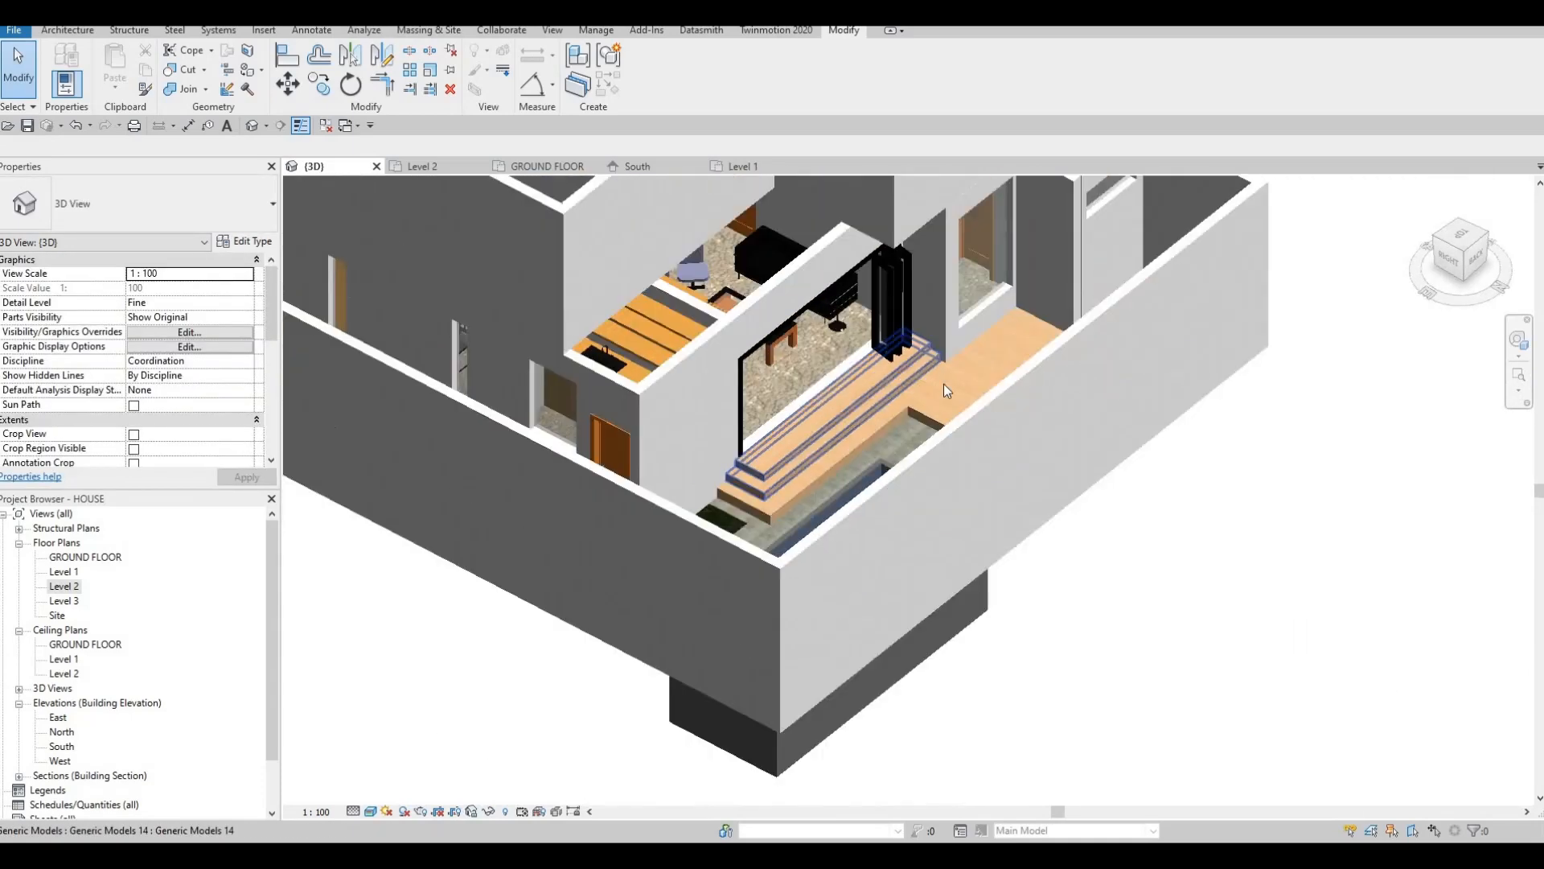
middle_drag(769, 285, 1013, 483)
scroll(808, 301, down, 3)
scroll(836, 402, up, 1)
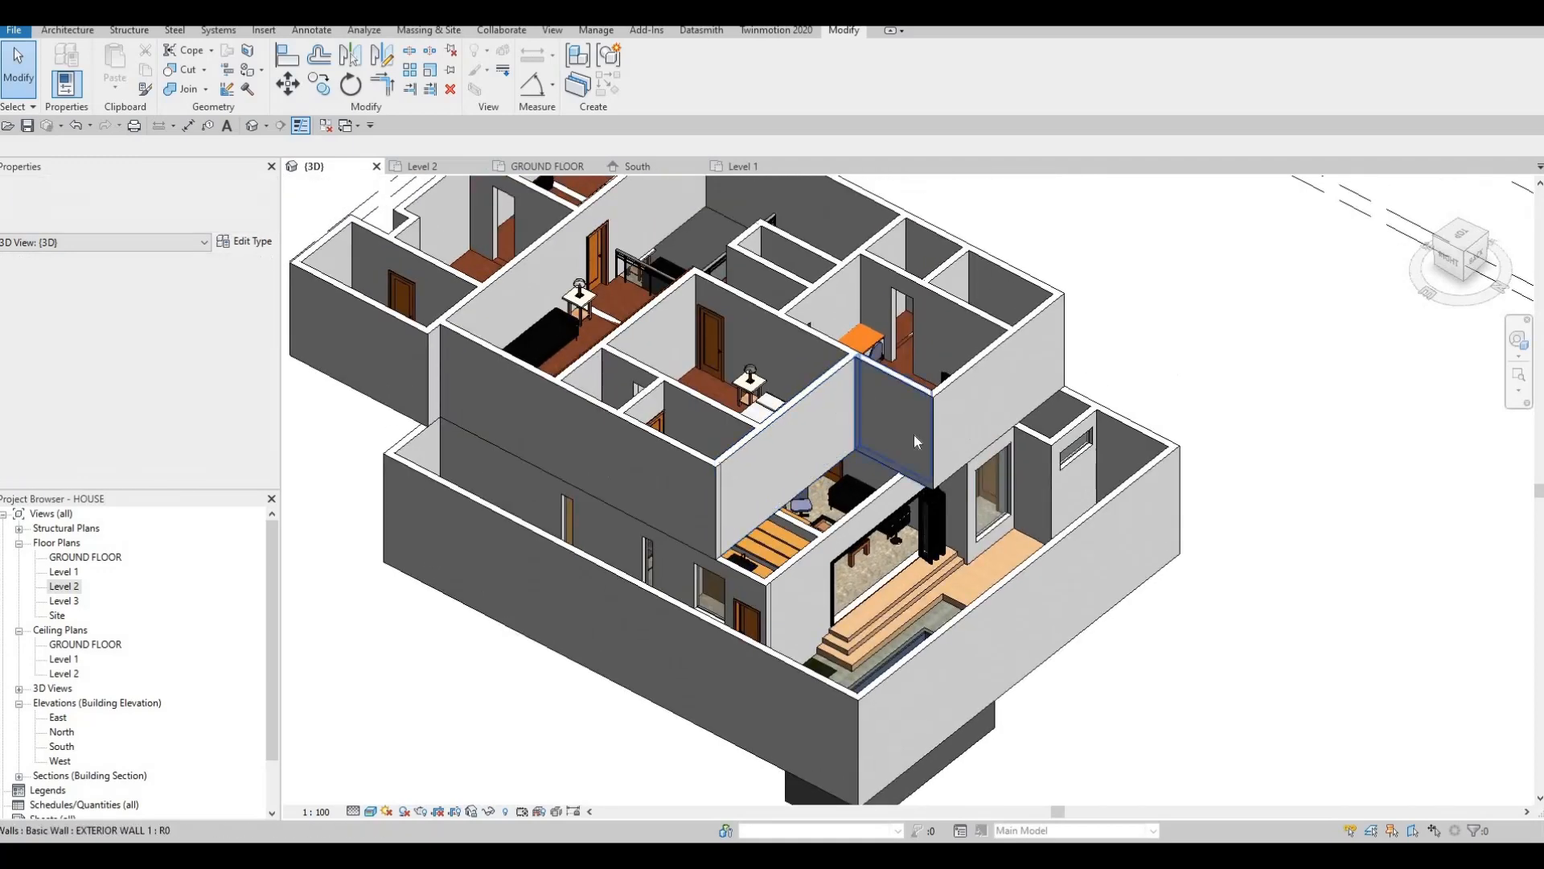
scroll(1005, 426, up, 3)
shift+middle_drag(998, 403, 925, 392)
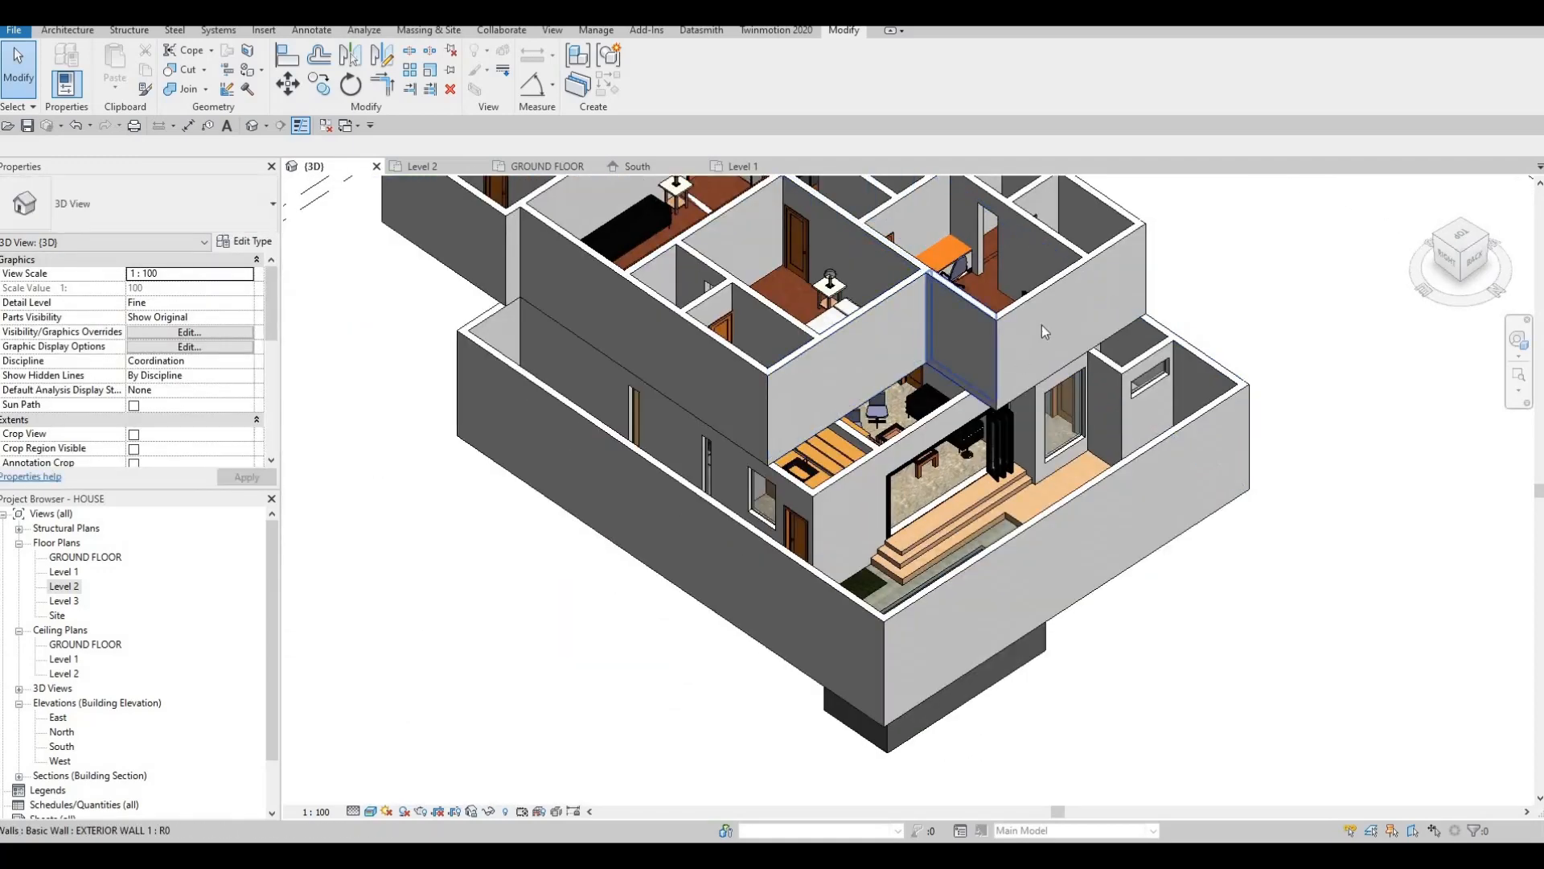
shift+middle_drag(1041, 325, 1005, 362)
scroll(996, 335, up, 2)
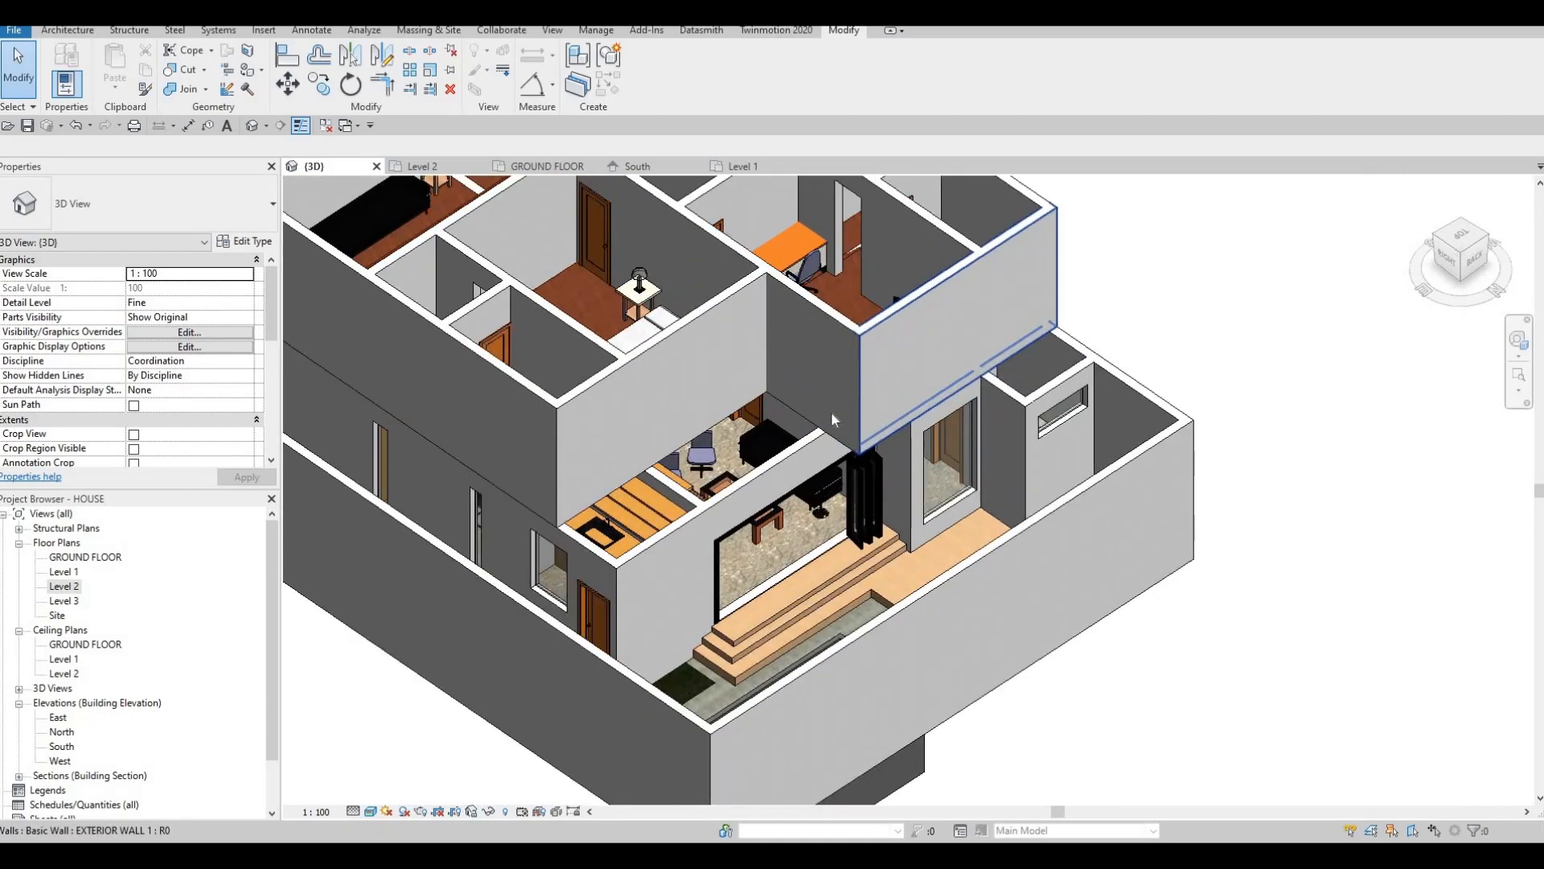
scroll(786, 425, down, 3)
middle_drag(706, 420, 890, 487)
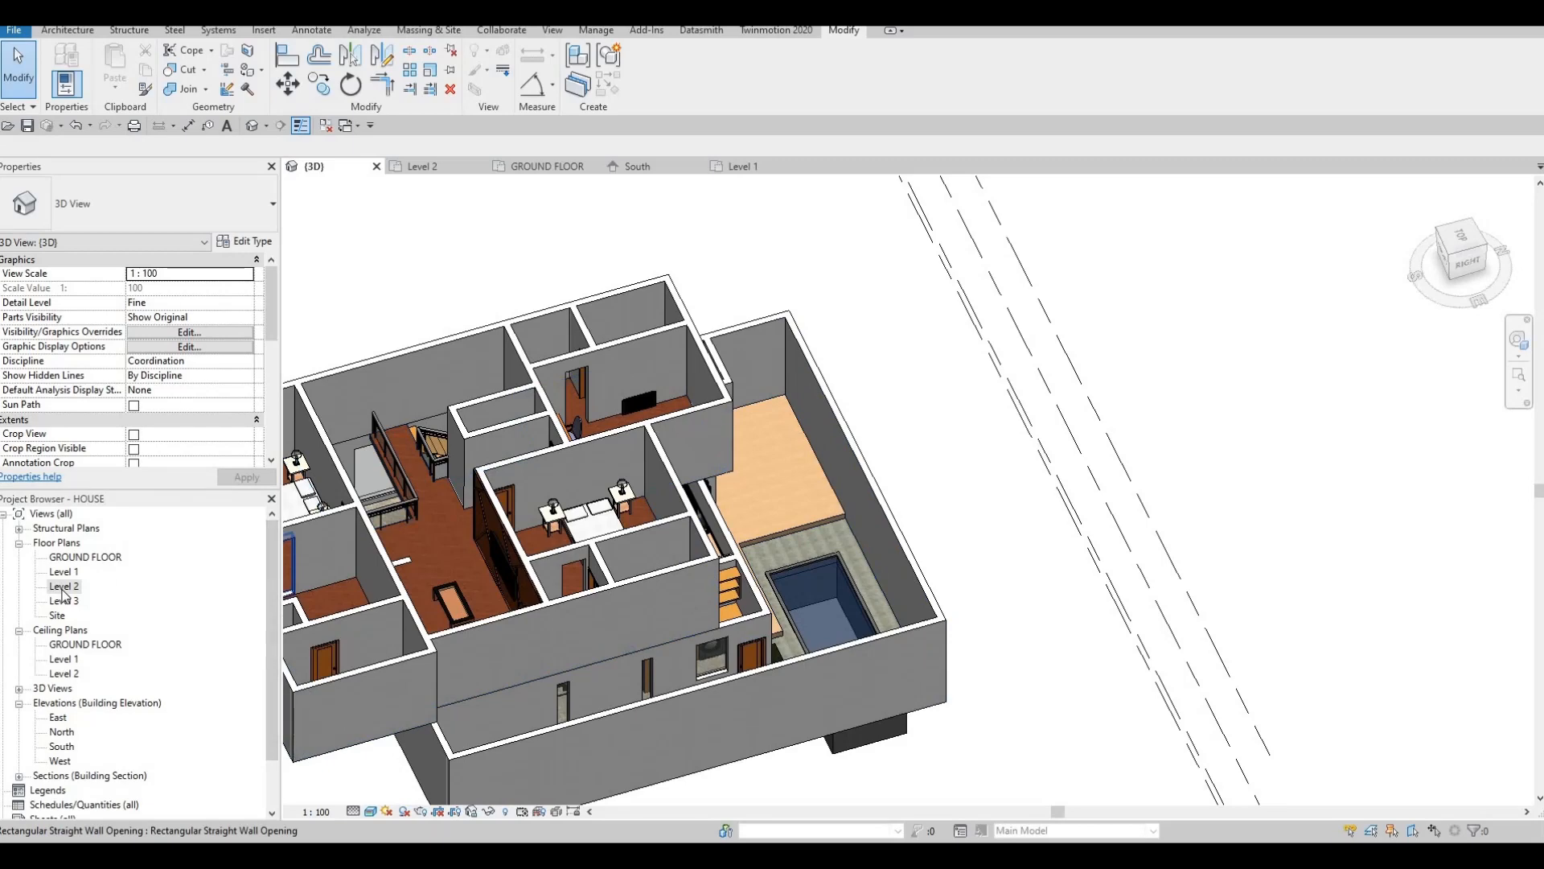
Open the Level 2 floor plan and delete the building section line crossing the living area.
double_click(63, 586)
scroll(602, 465, down, 4)
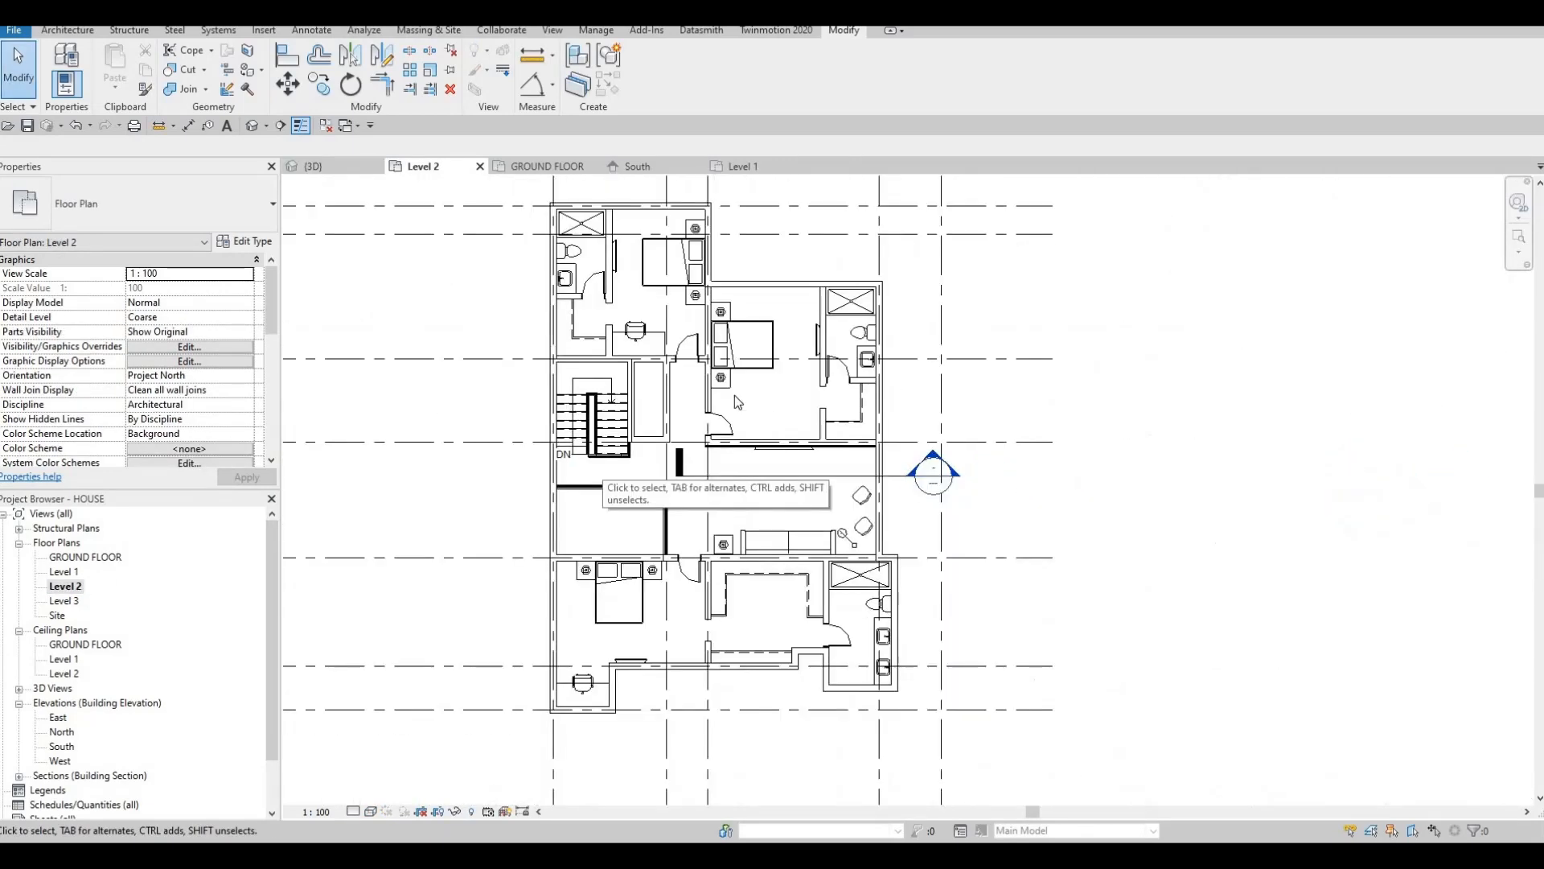
scroll(601, 464, down, 2)
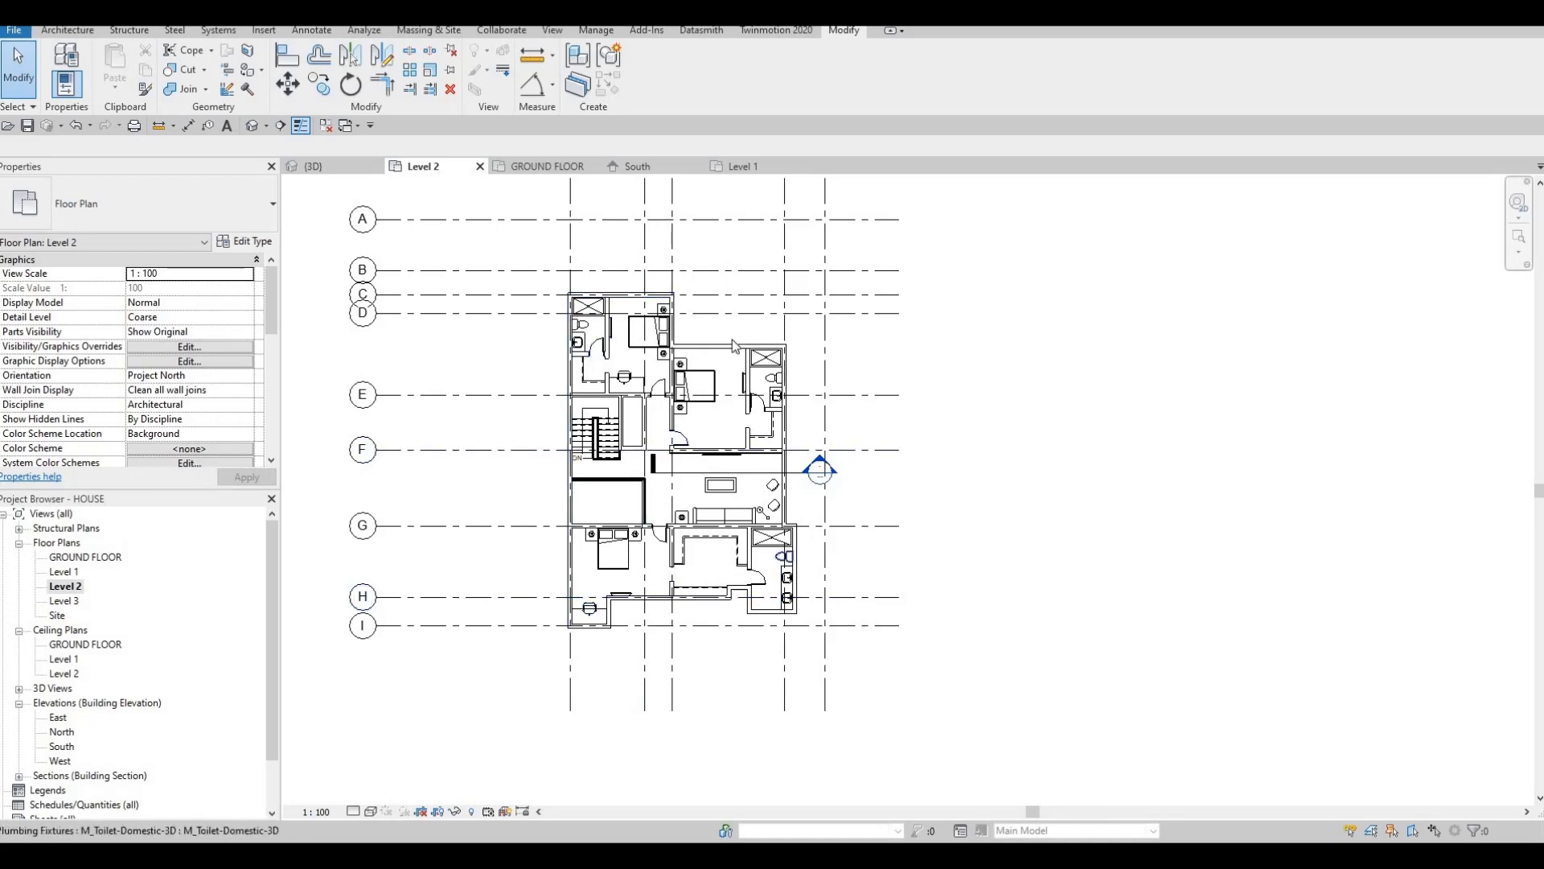
key(Escape)
key(Escape)
scroll(792, 476, up, 3)
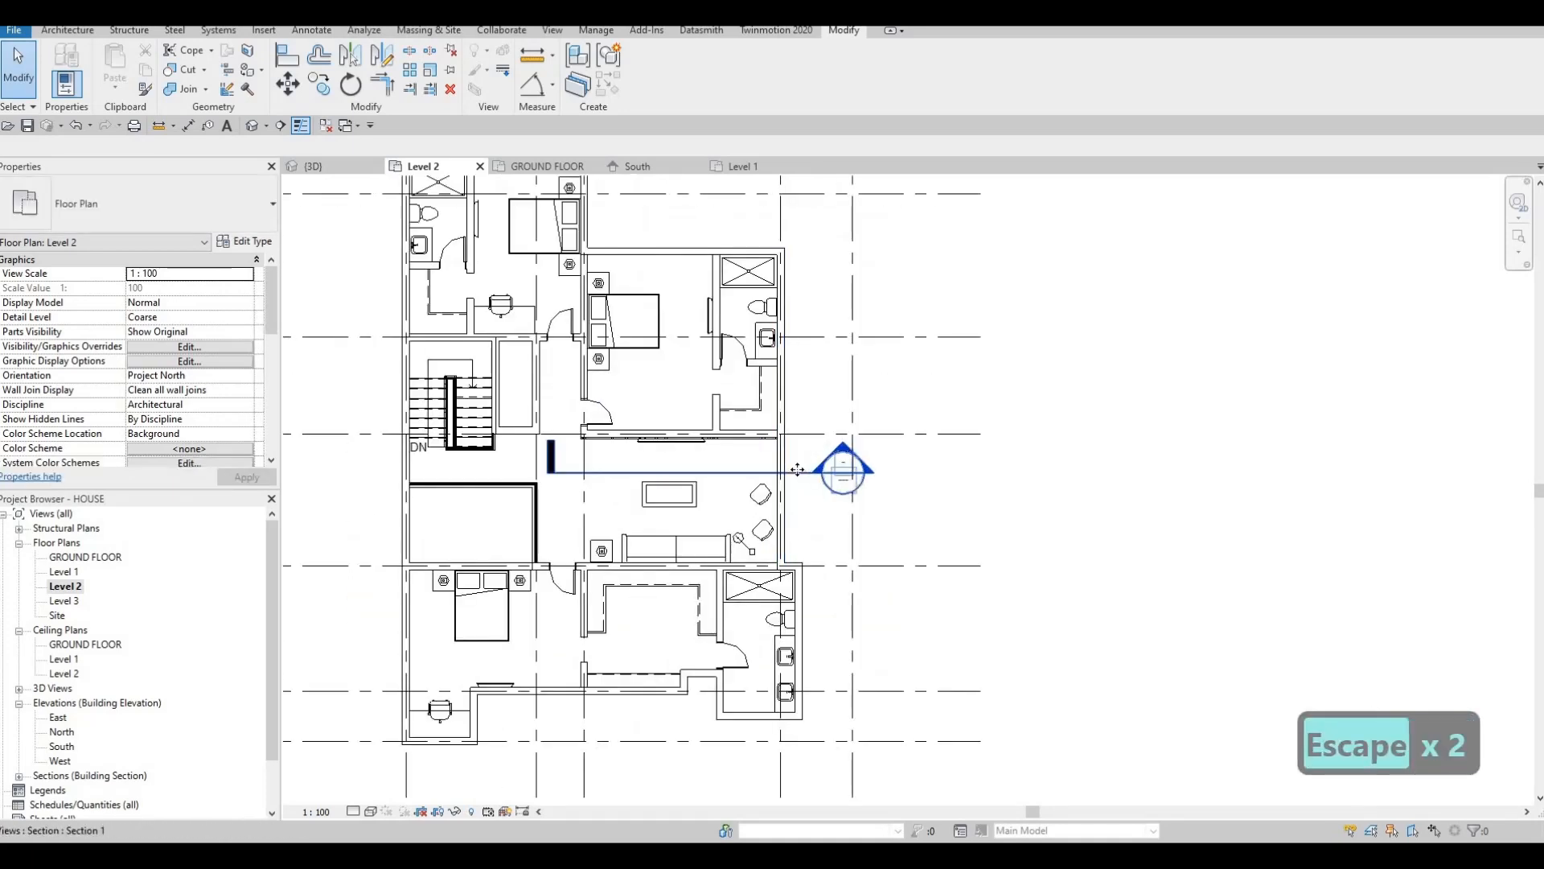
click(794, 474)
key(Delete)
click(818, 483)
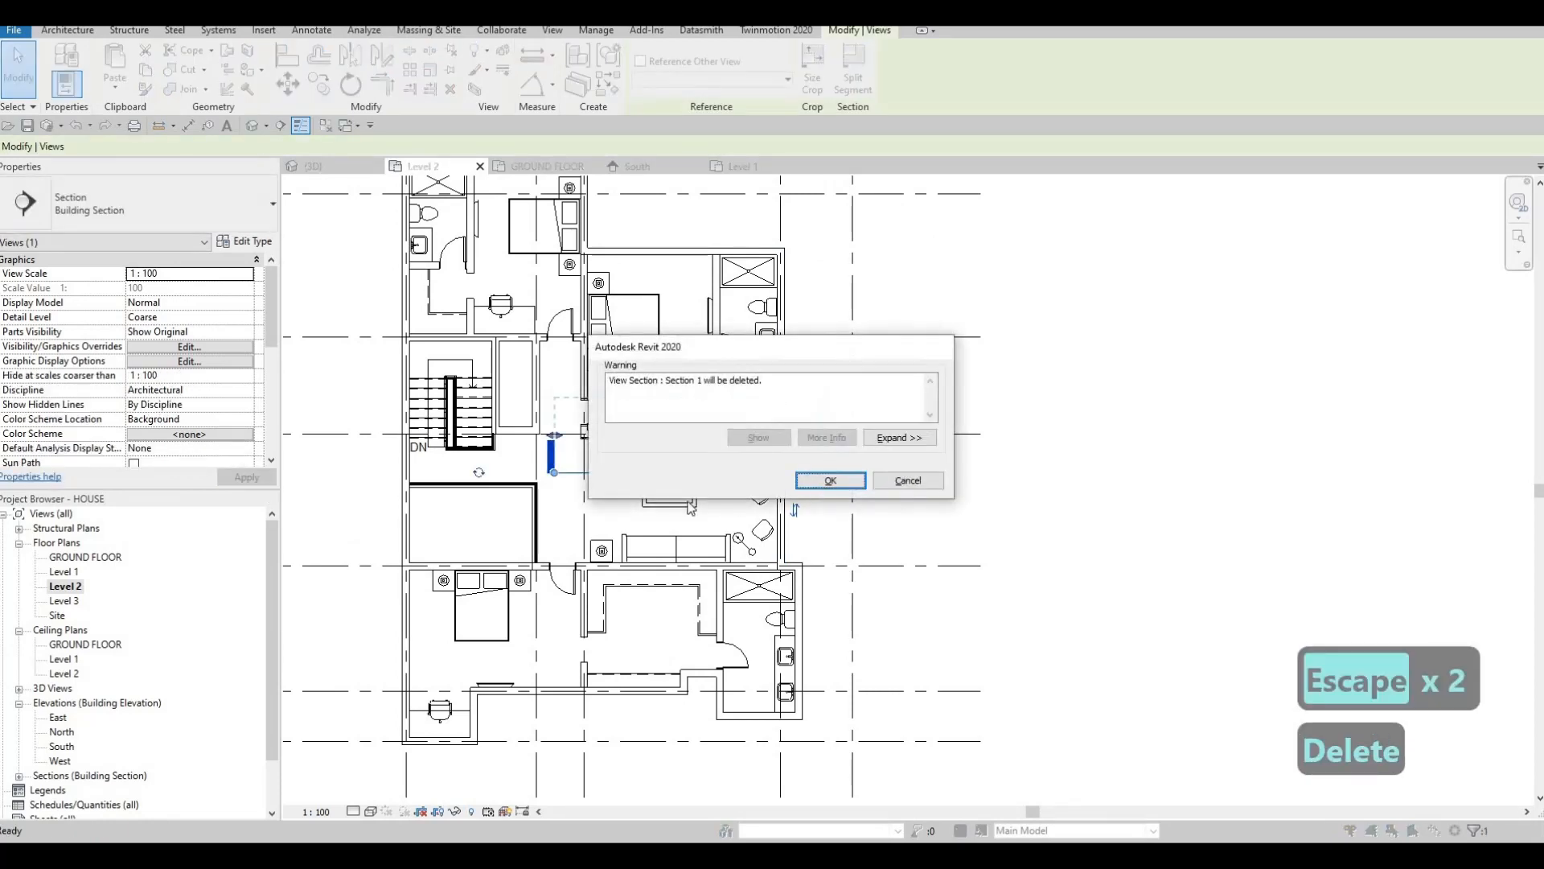
key(Escape)
middle_drag(725, 519, 737, 520)
scroll(754, 466, down, 3)
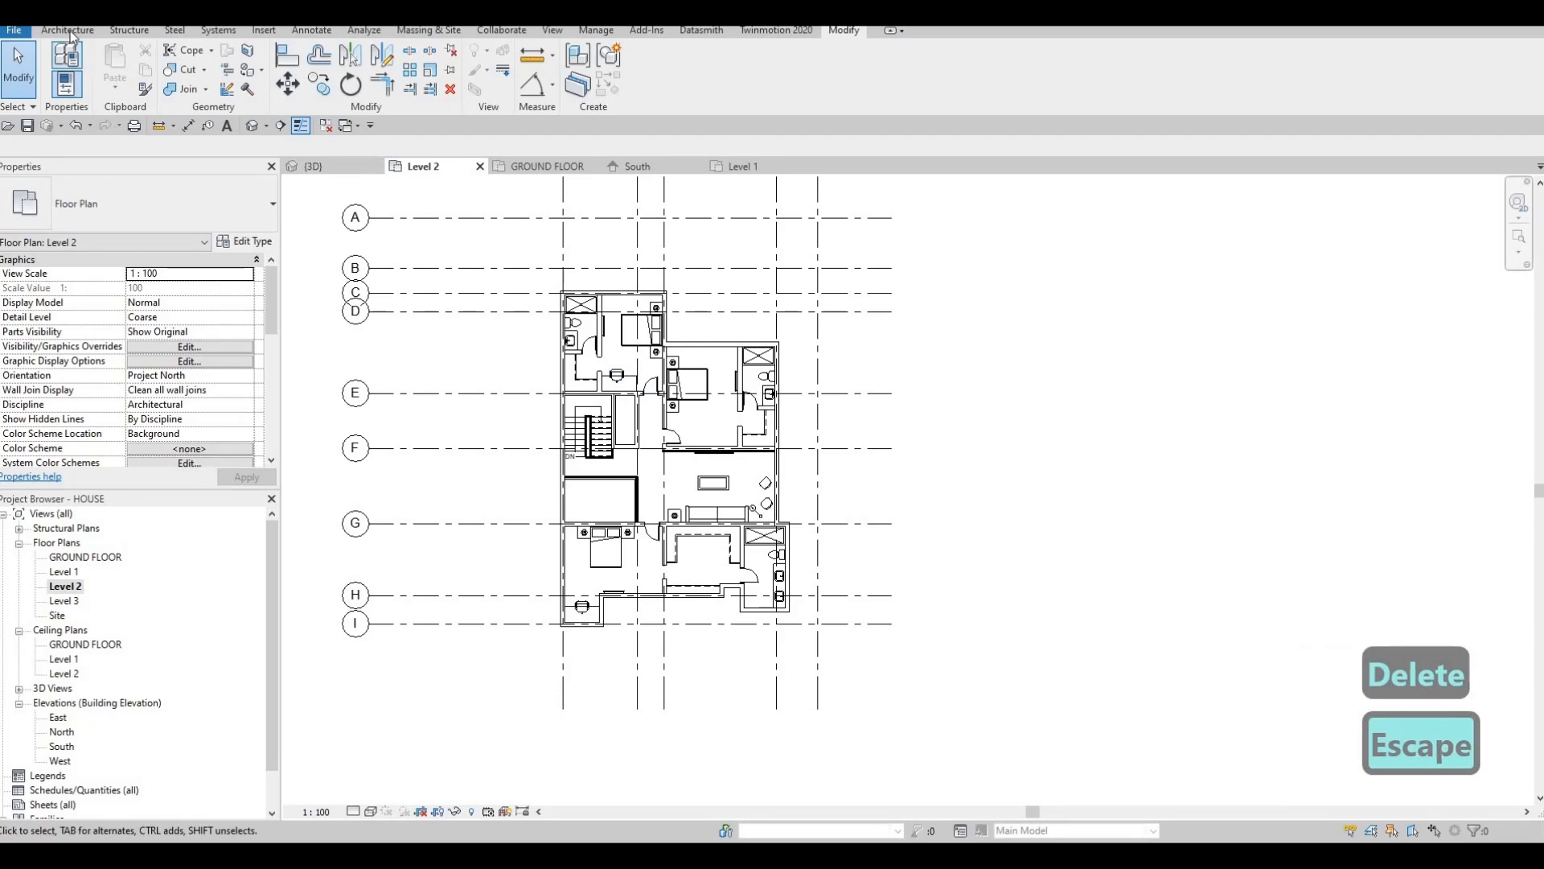
Start a footprint roof on Level 2 and duplicate the Generic Roof - 300mm type as ROOF 1.
key(Escape)
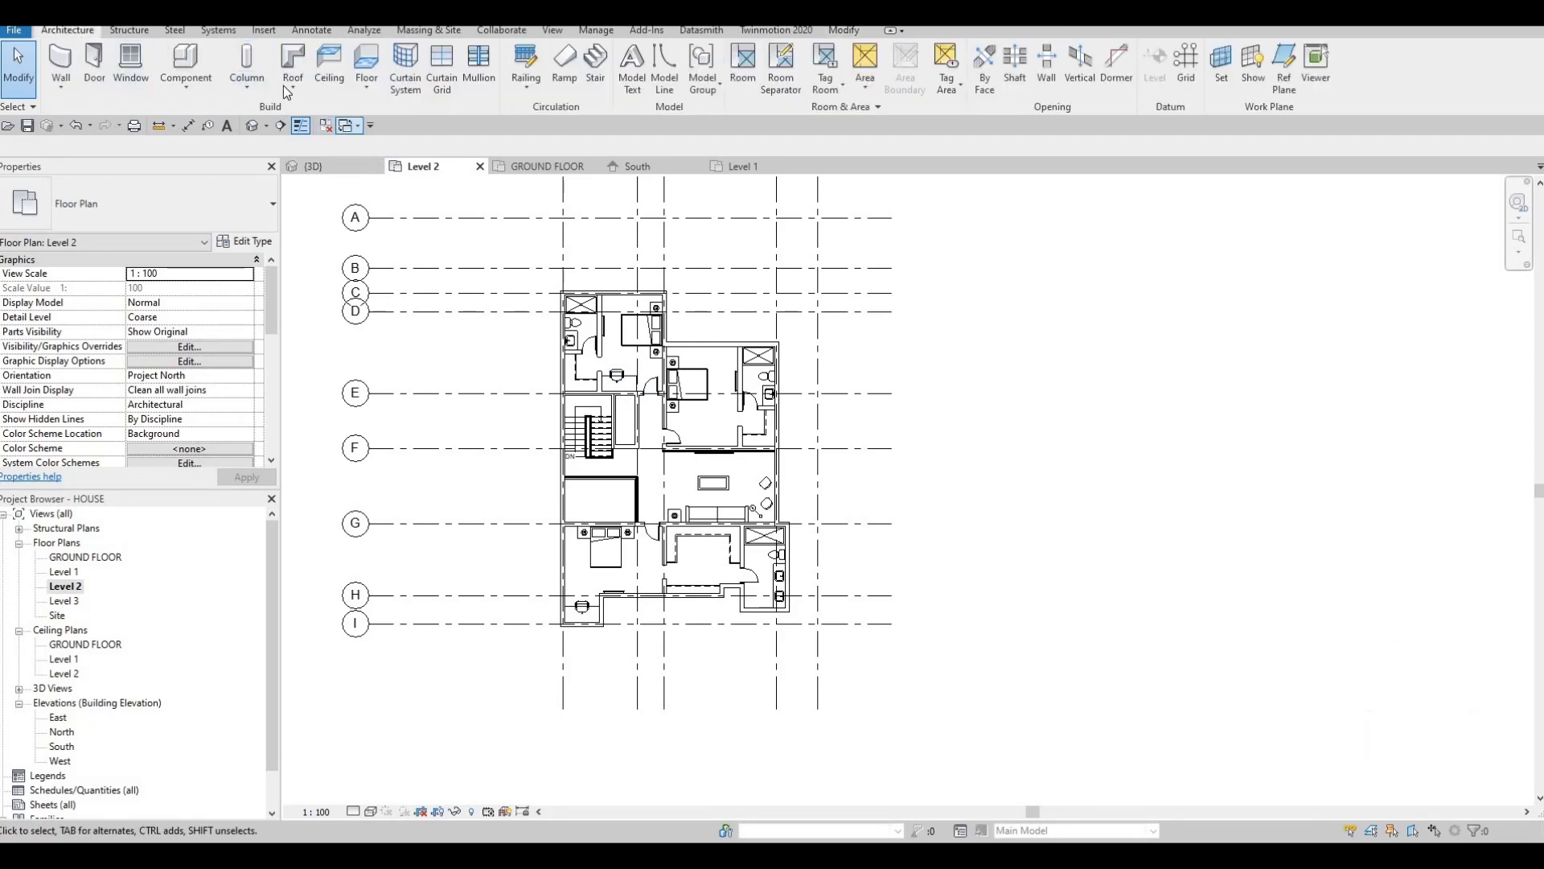
click(293, 62)
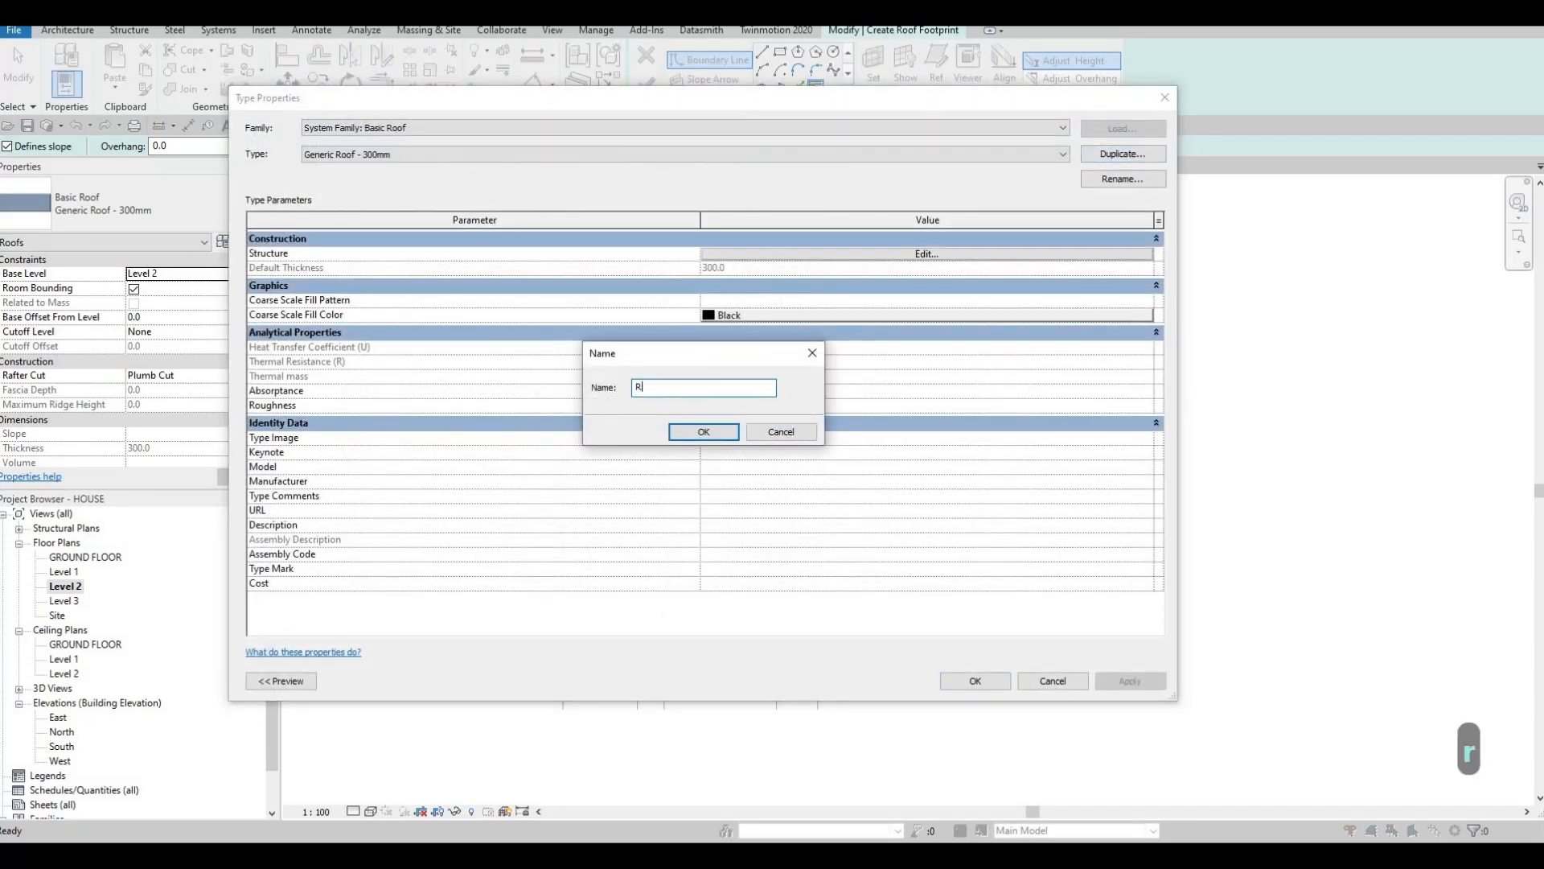
text(OOF 1)
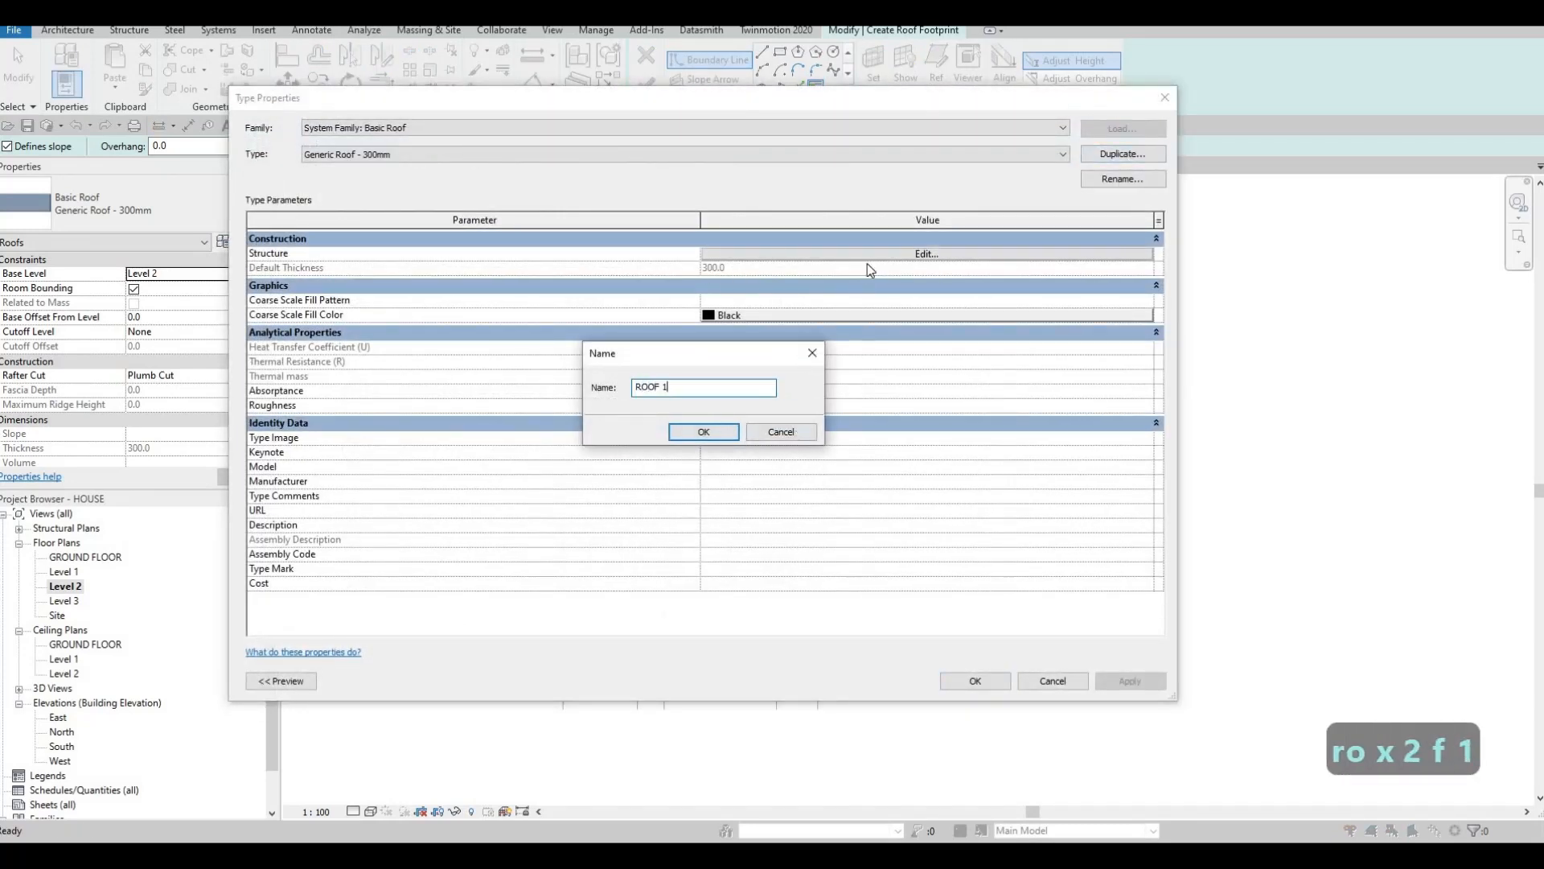
key(Return)
Set ROOF 1's structure layer to 200 mm thick with the Paint material and apply the type.
click(751, 255)
click(757, 252)
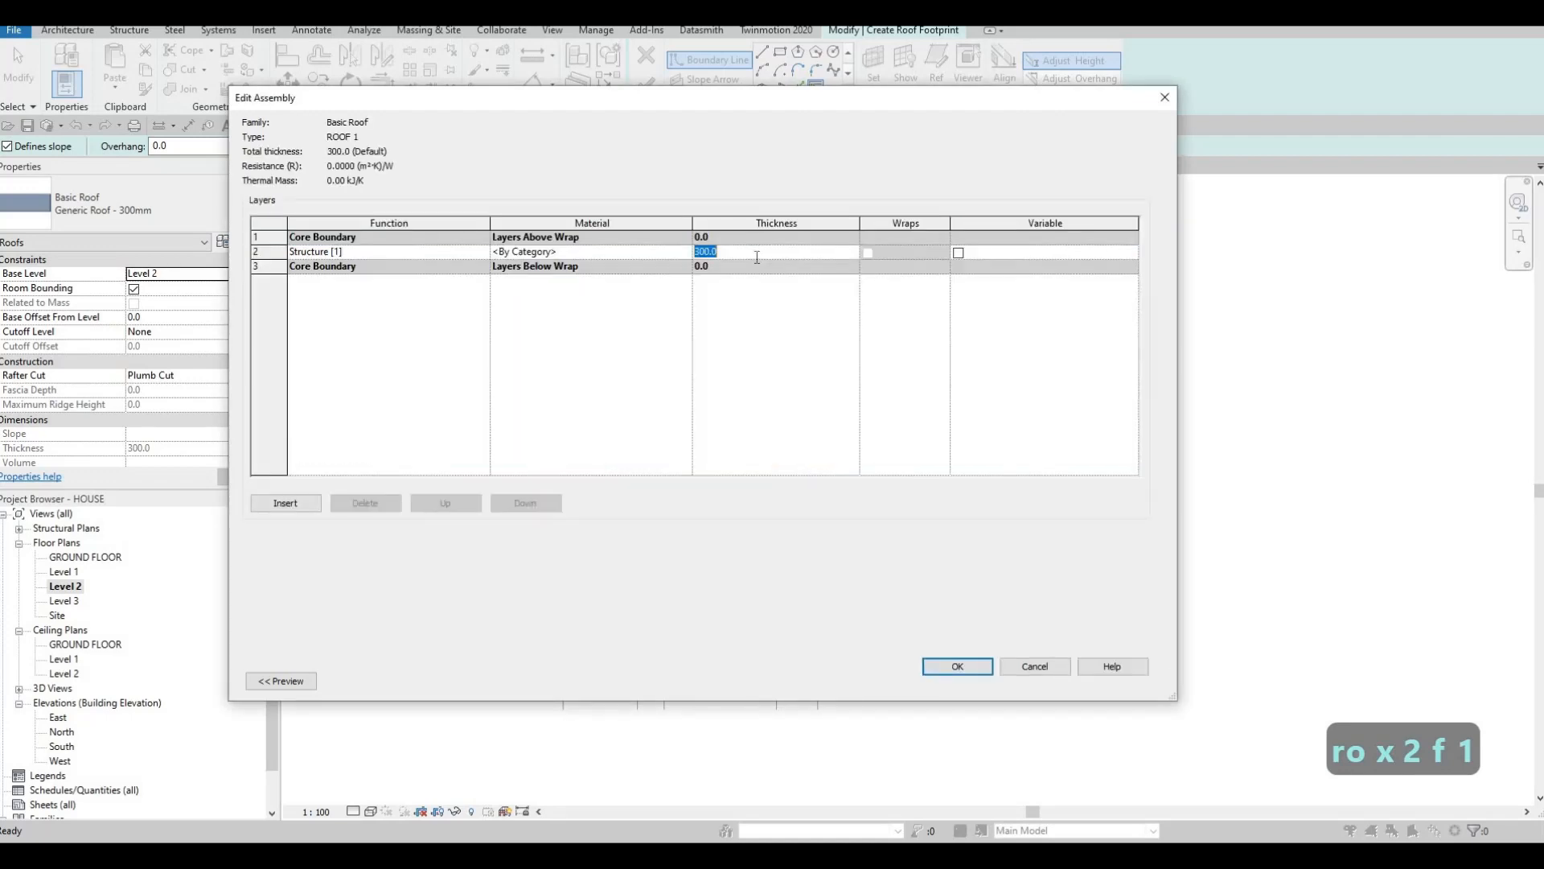
text(200)
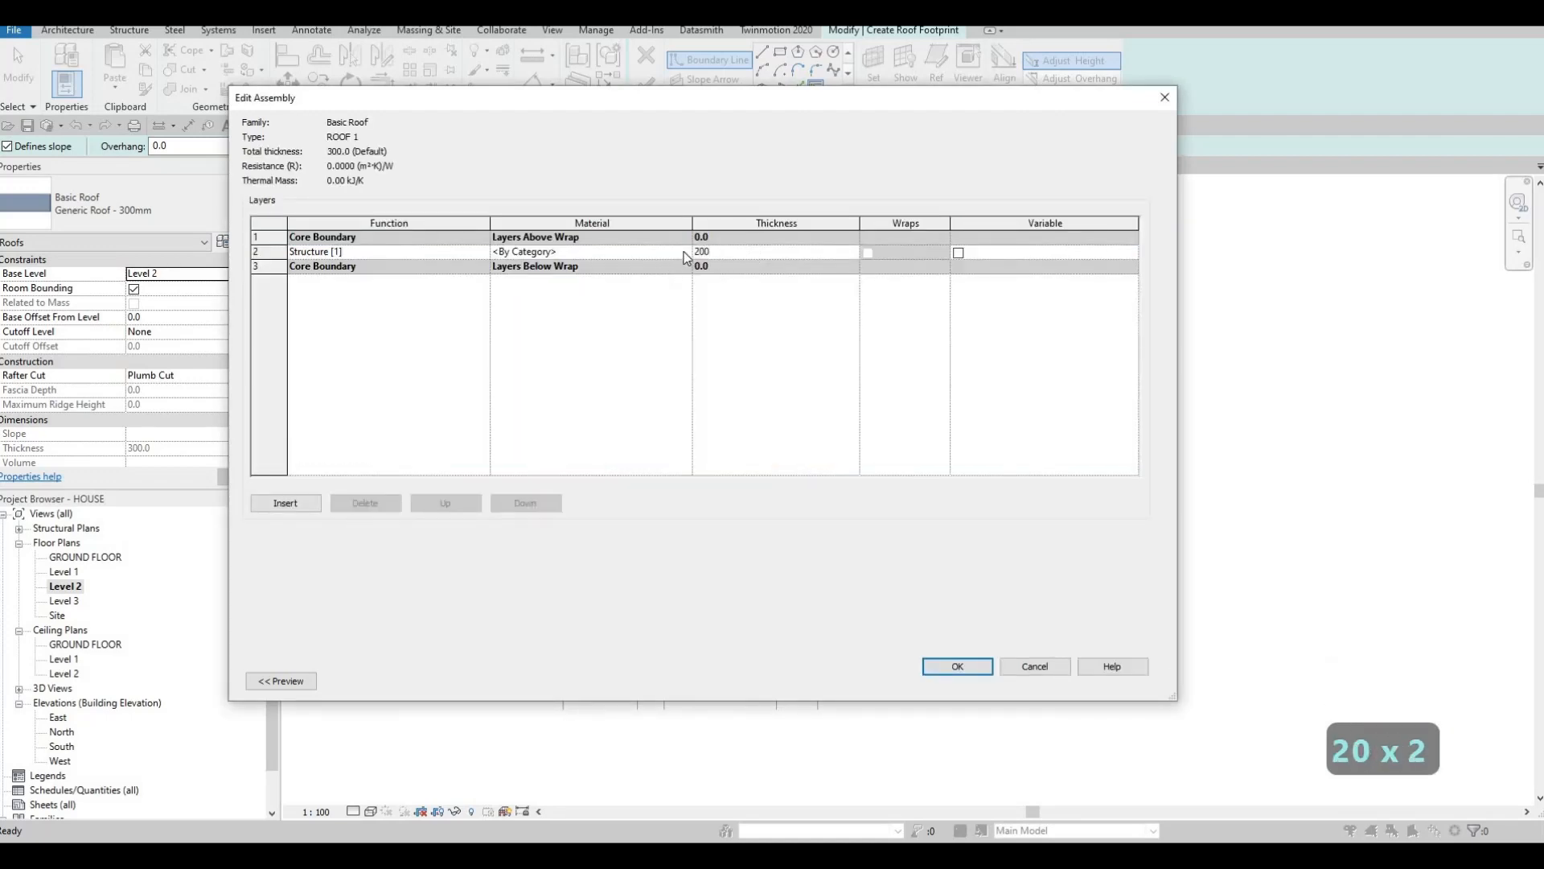
click(684, 251)
click(684, 252)
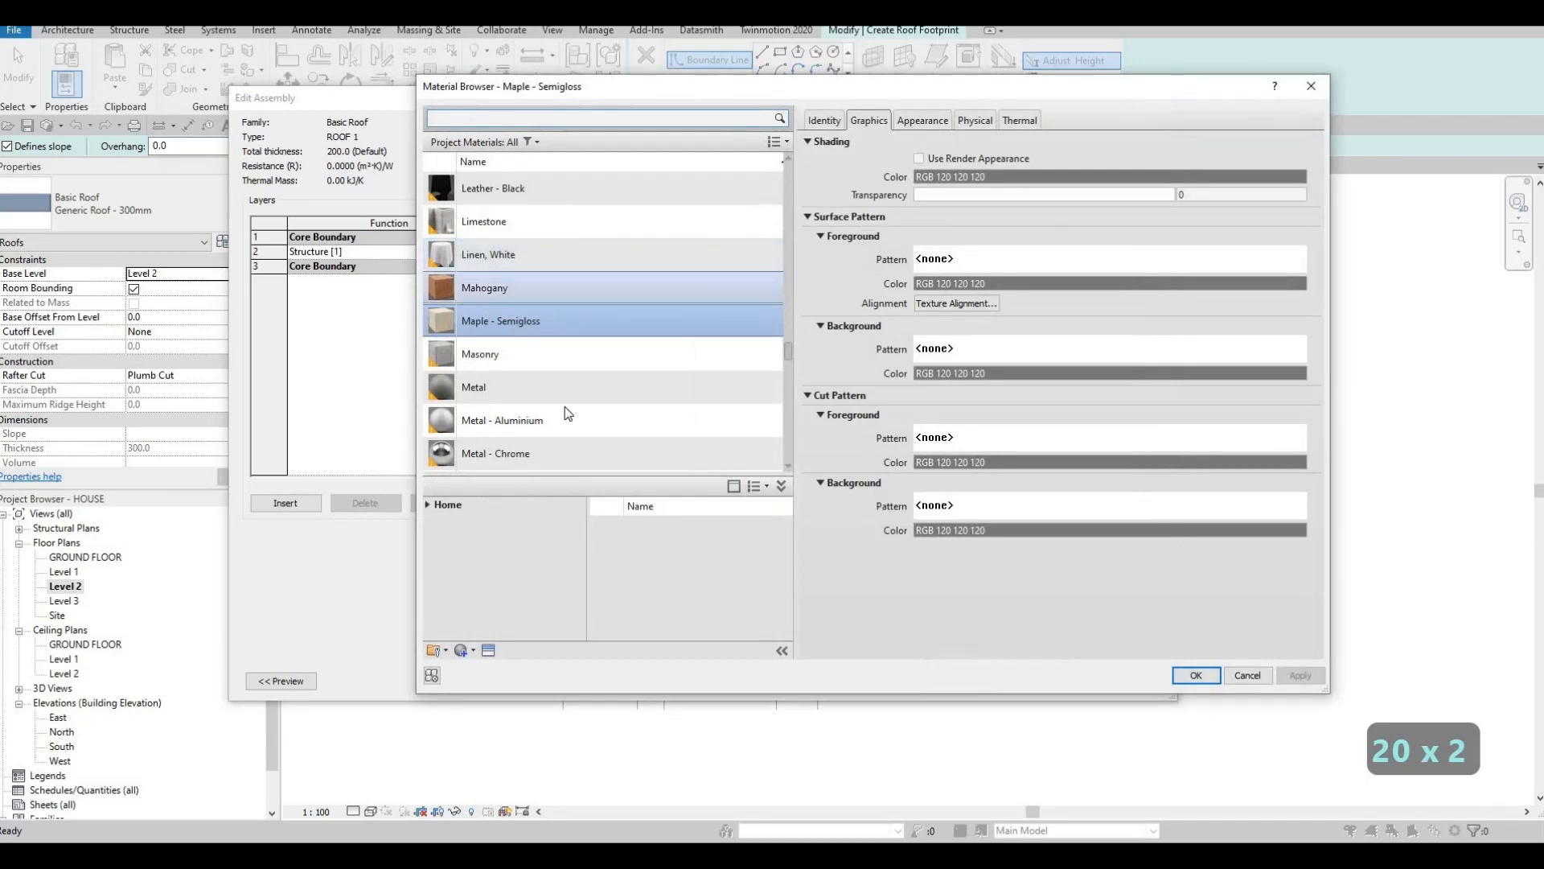
scroll(581, 409, down, 8)
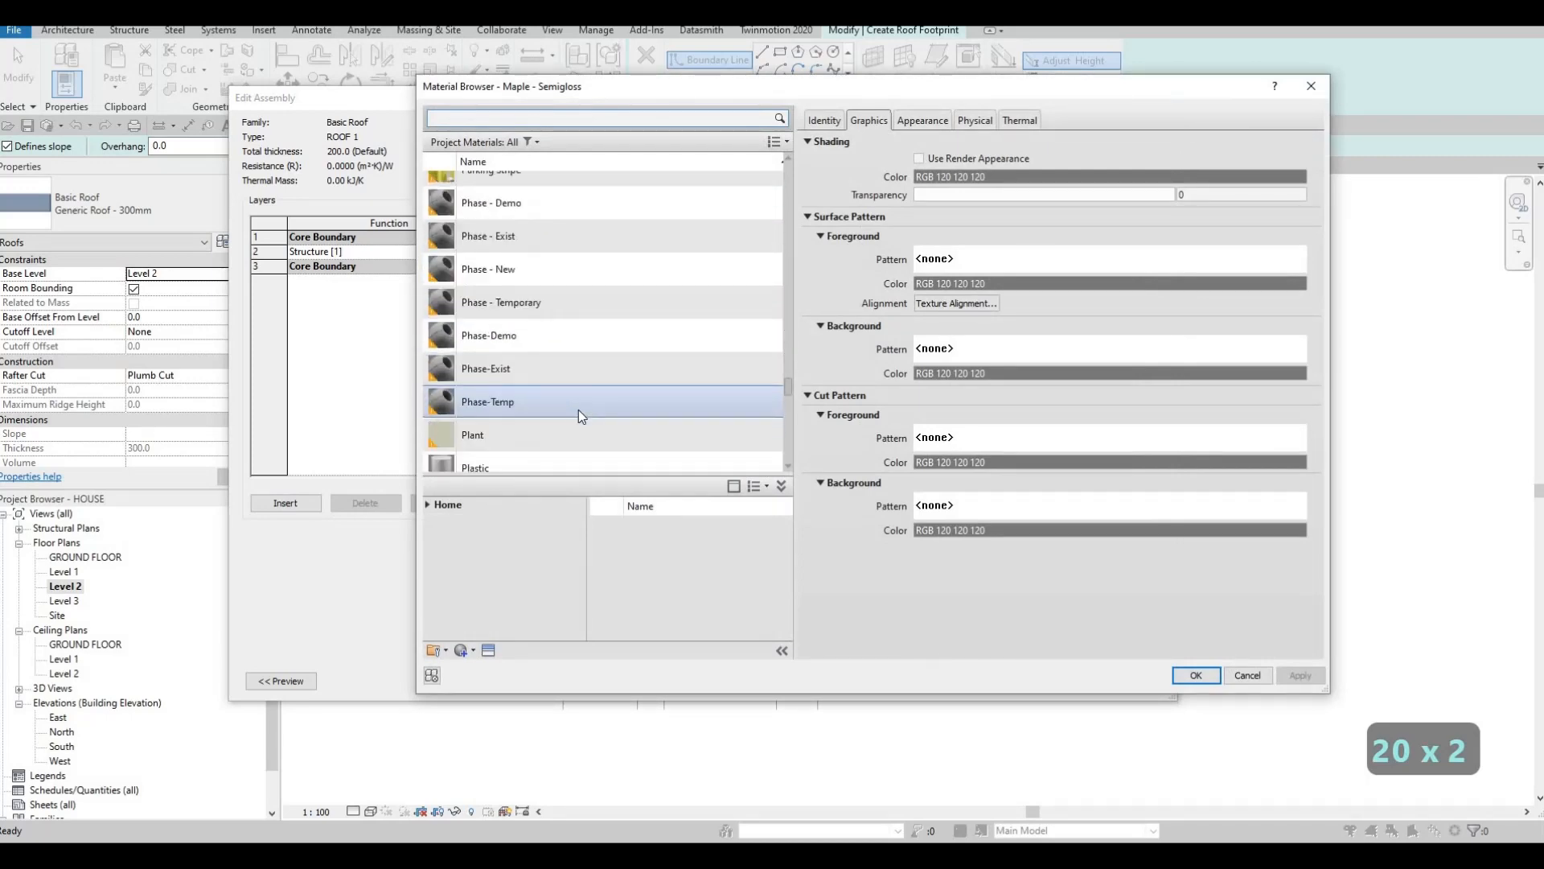
scroll(581, 347, up, 2)
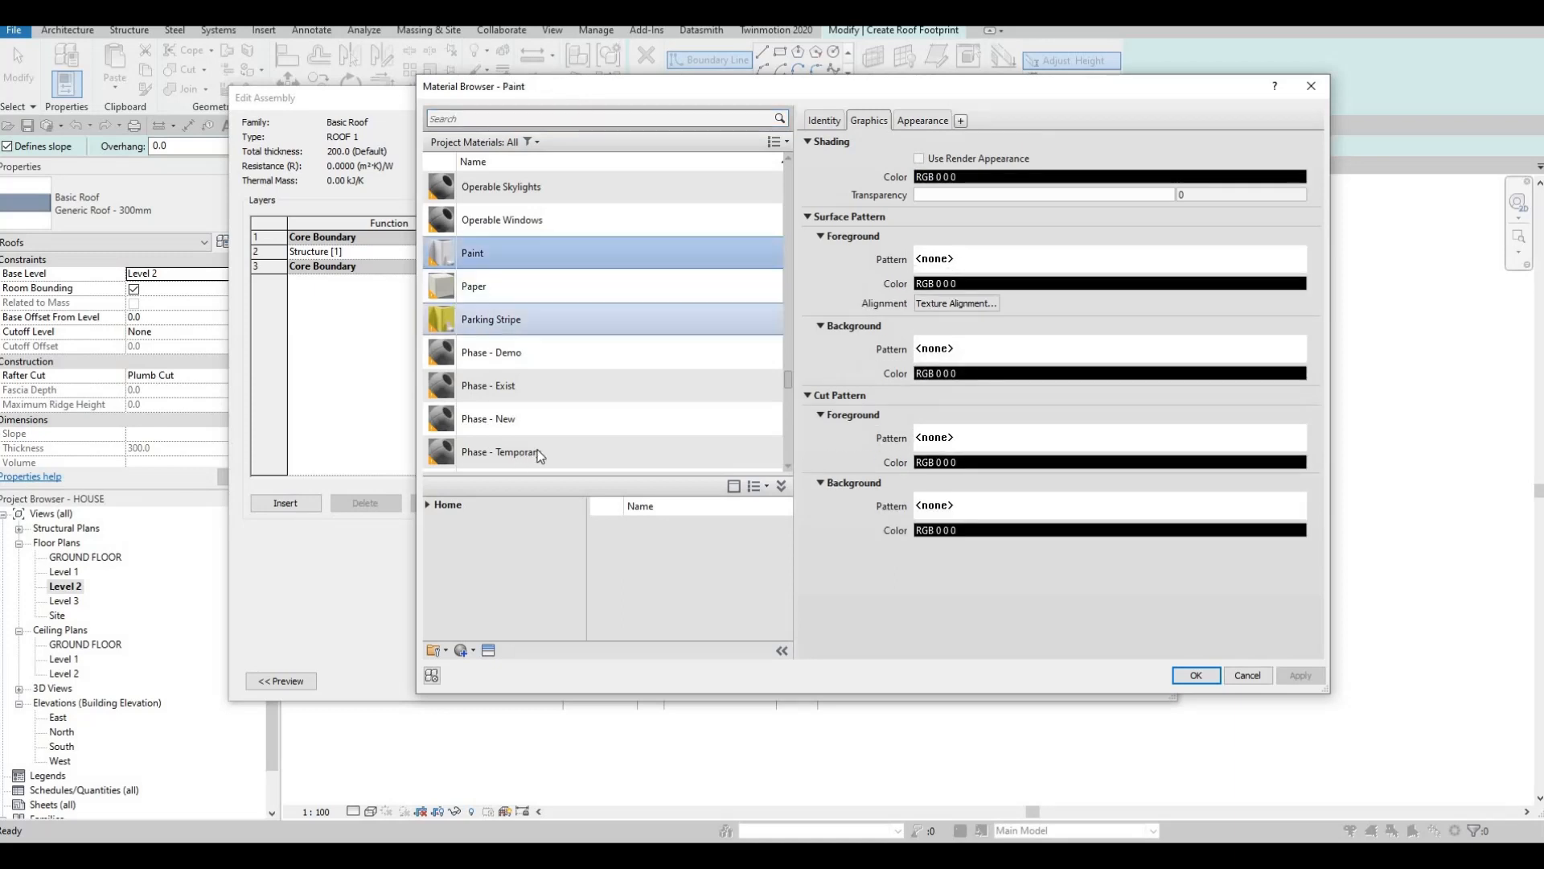
click(1214, 674)
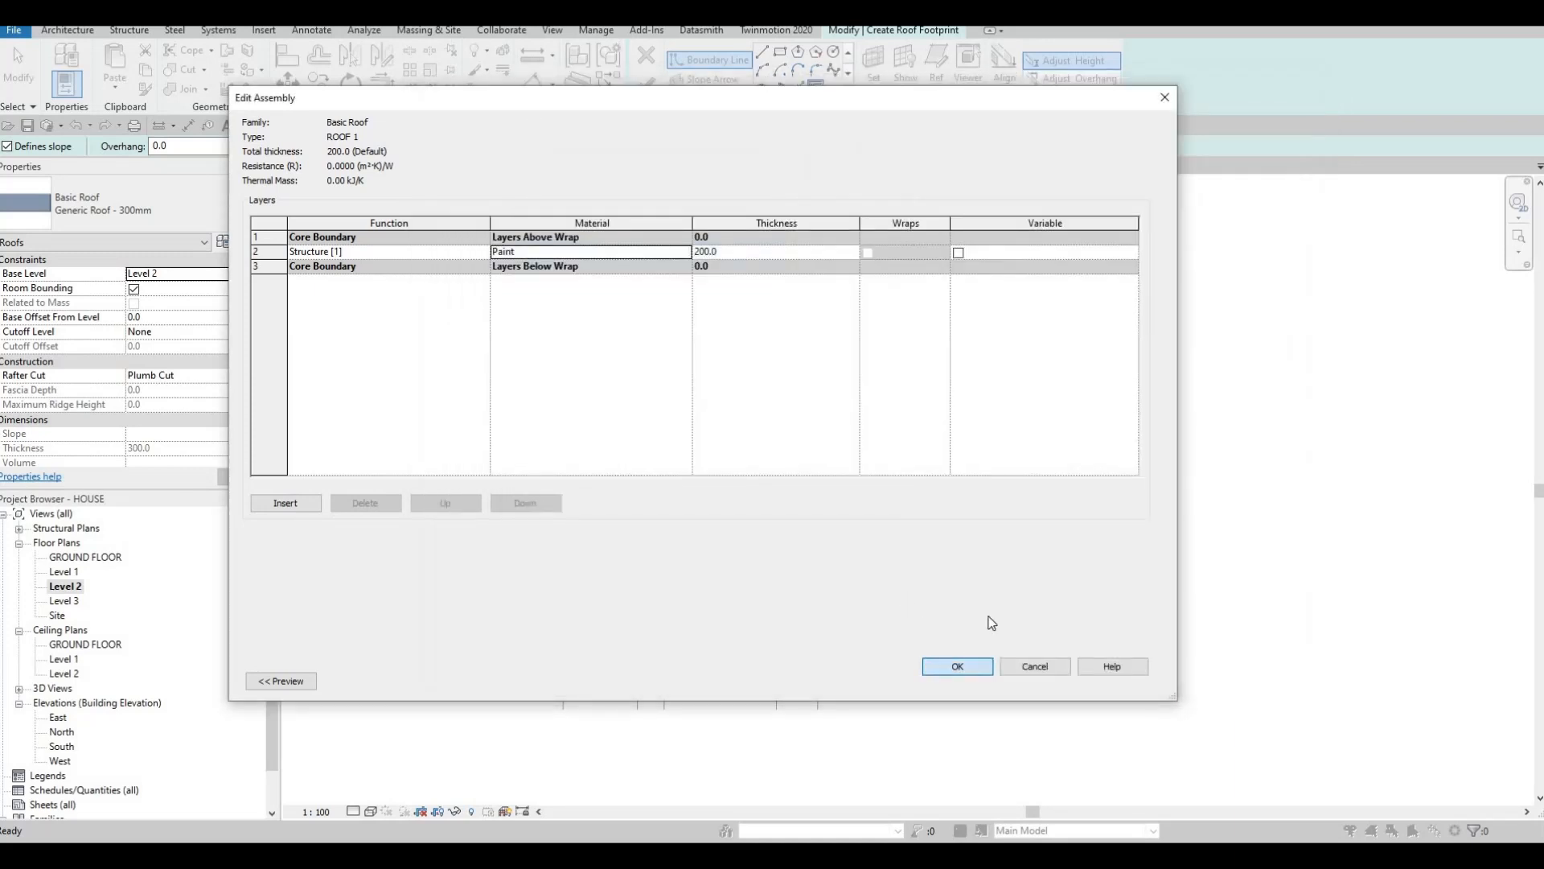
click(983, 666)
click(975, 681)
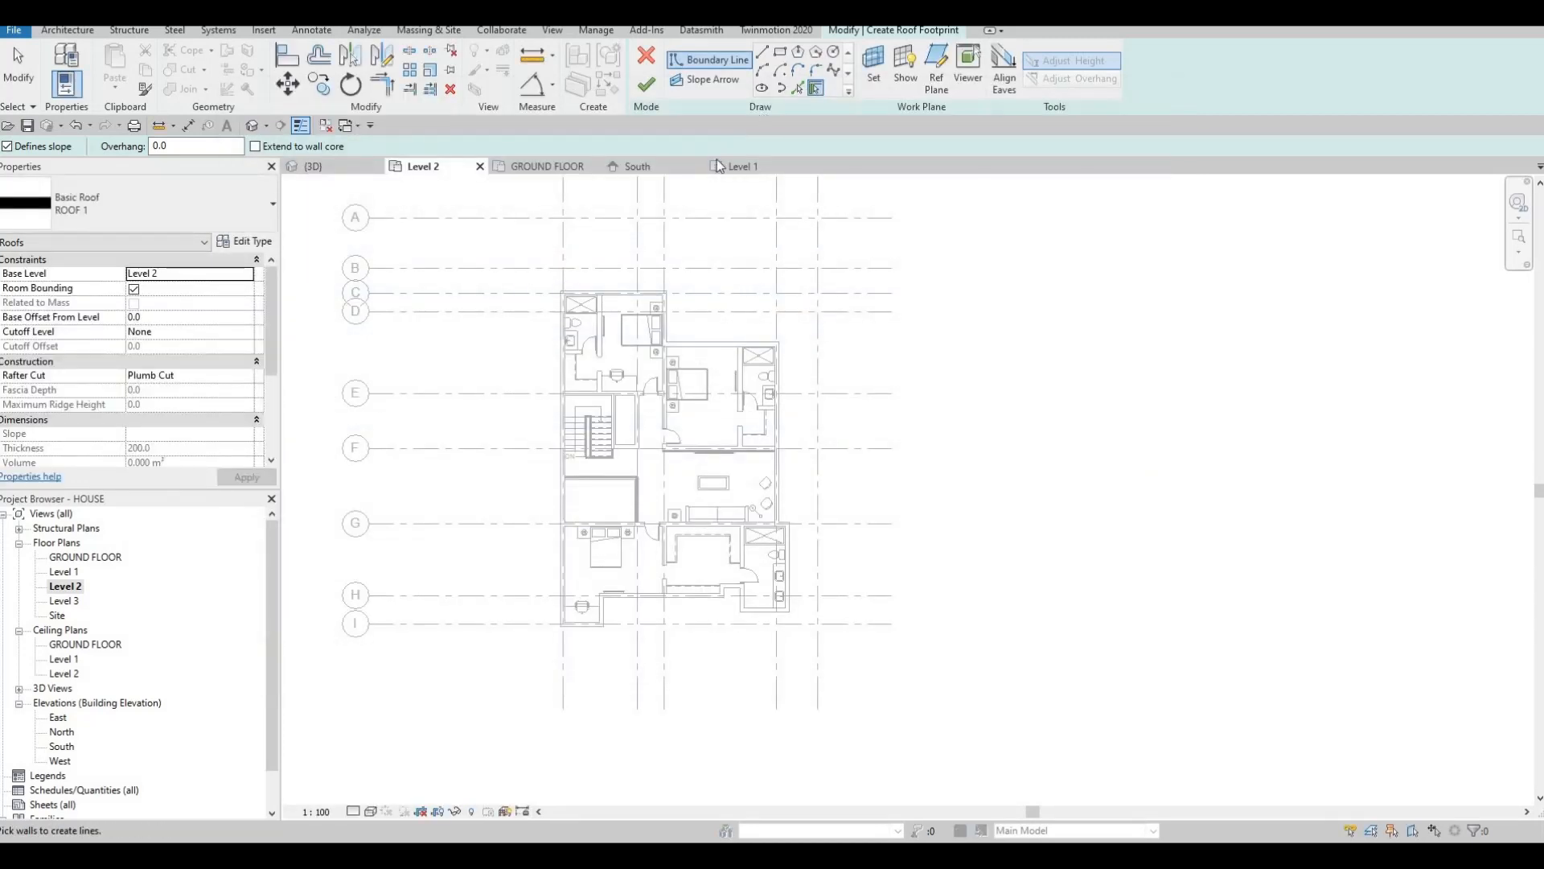
Pick non-sloping roof boundary lines along the inner faces of the exterior walls around the two bedrooms at the plan's north end.
click(798, 89)
scroll(631, 256, up, 3)
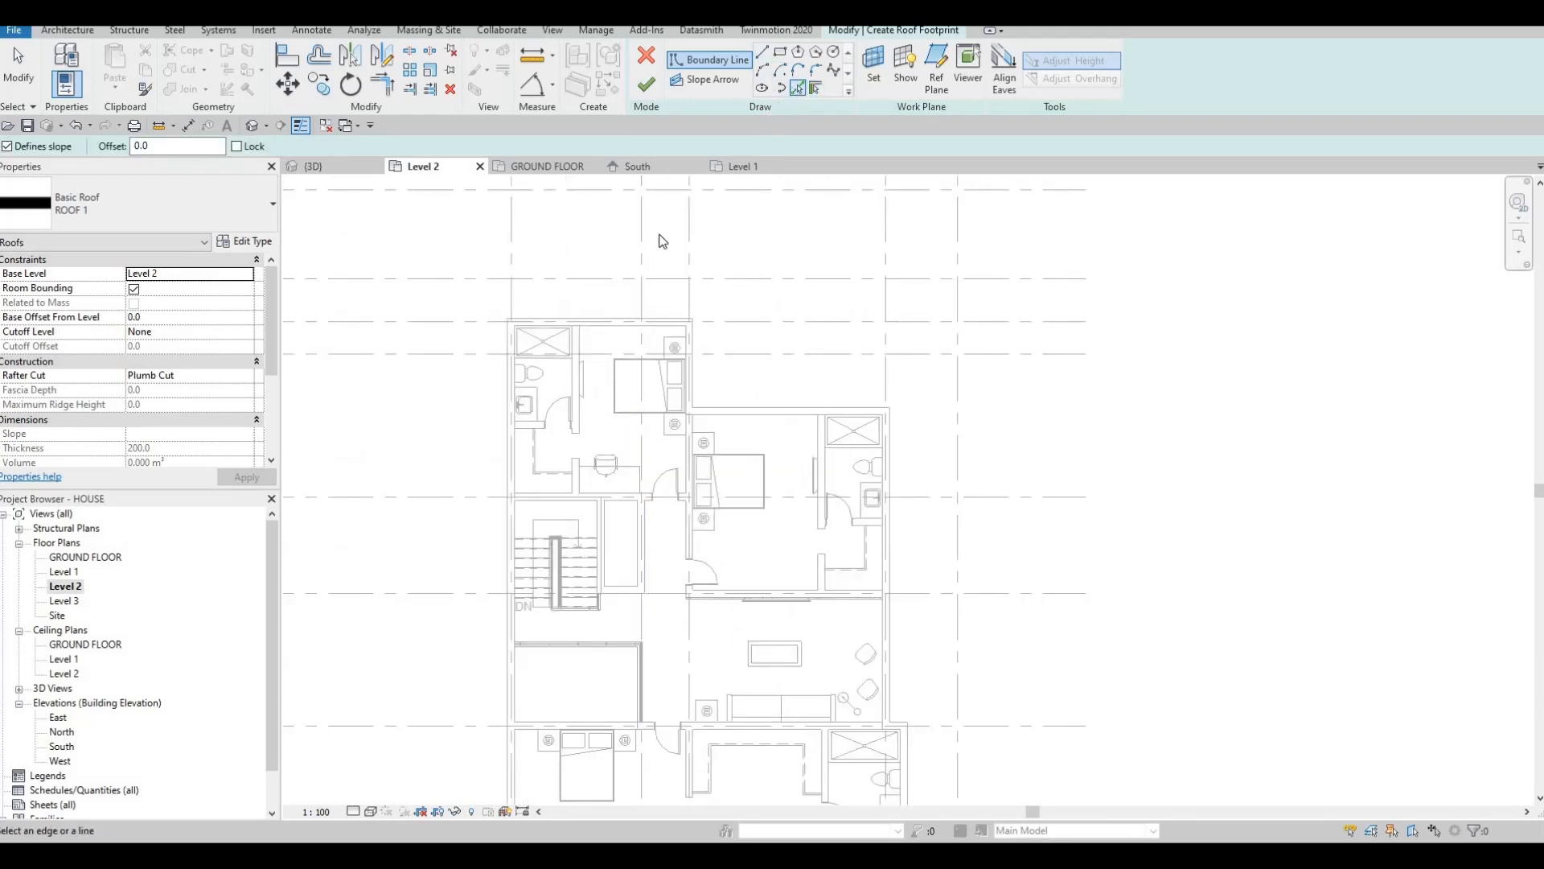
click(8, 146)
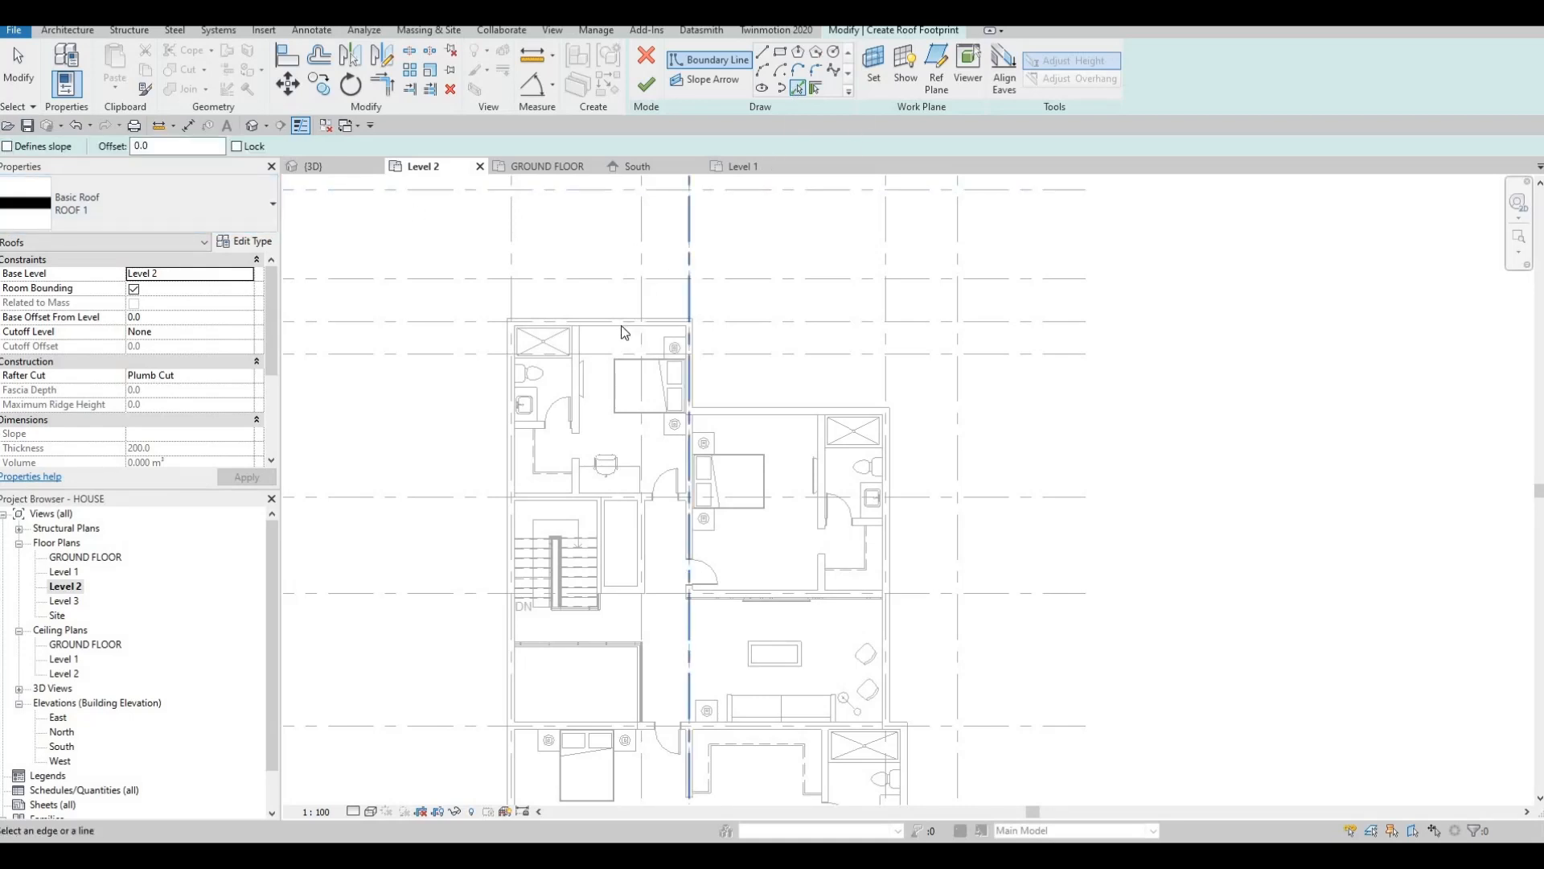
click(685, 349)
scroll(708, 375, up, 3)
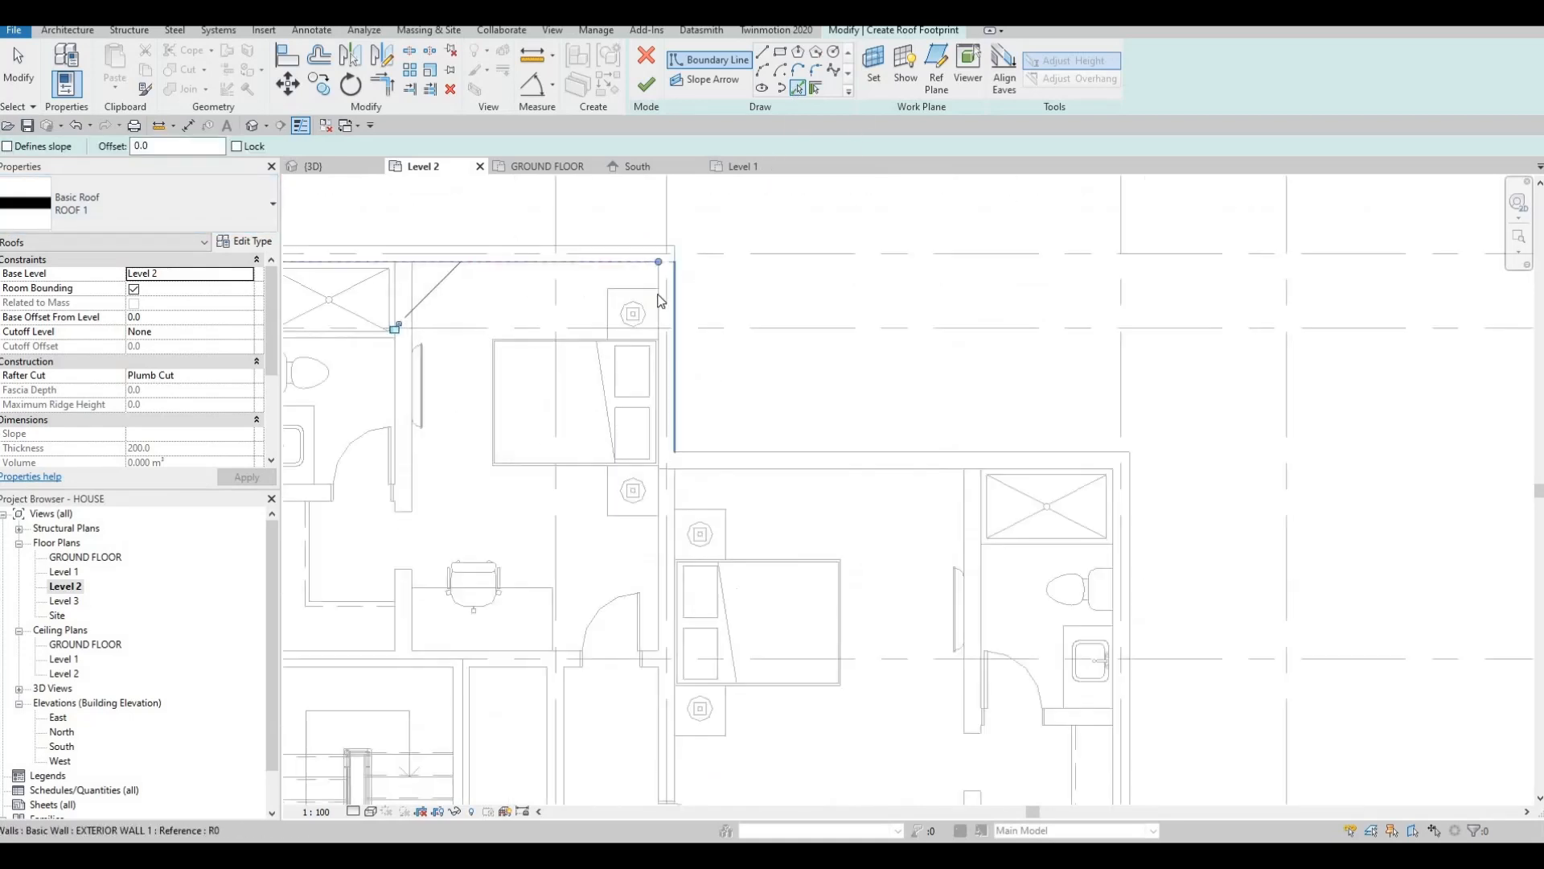
click(755, 470)
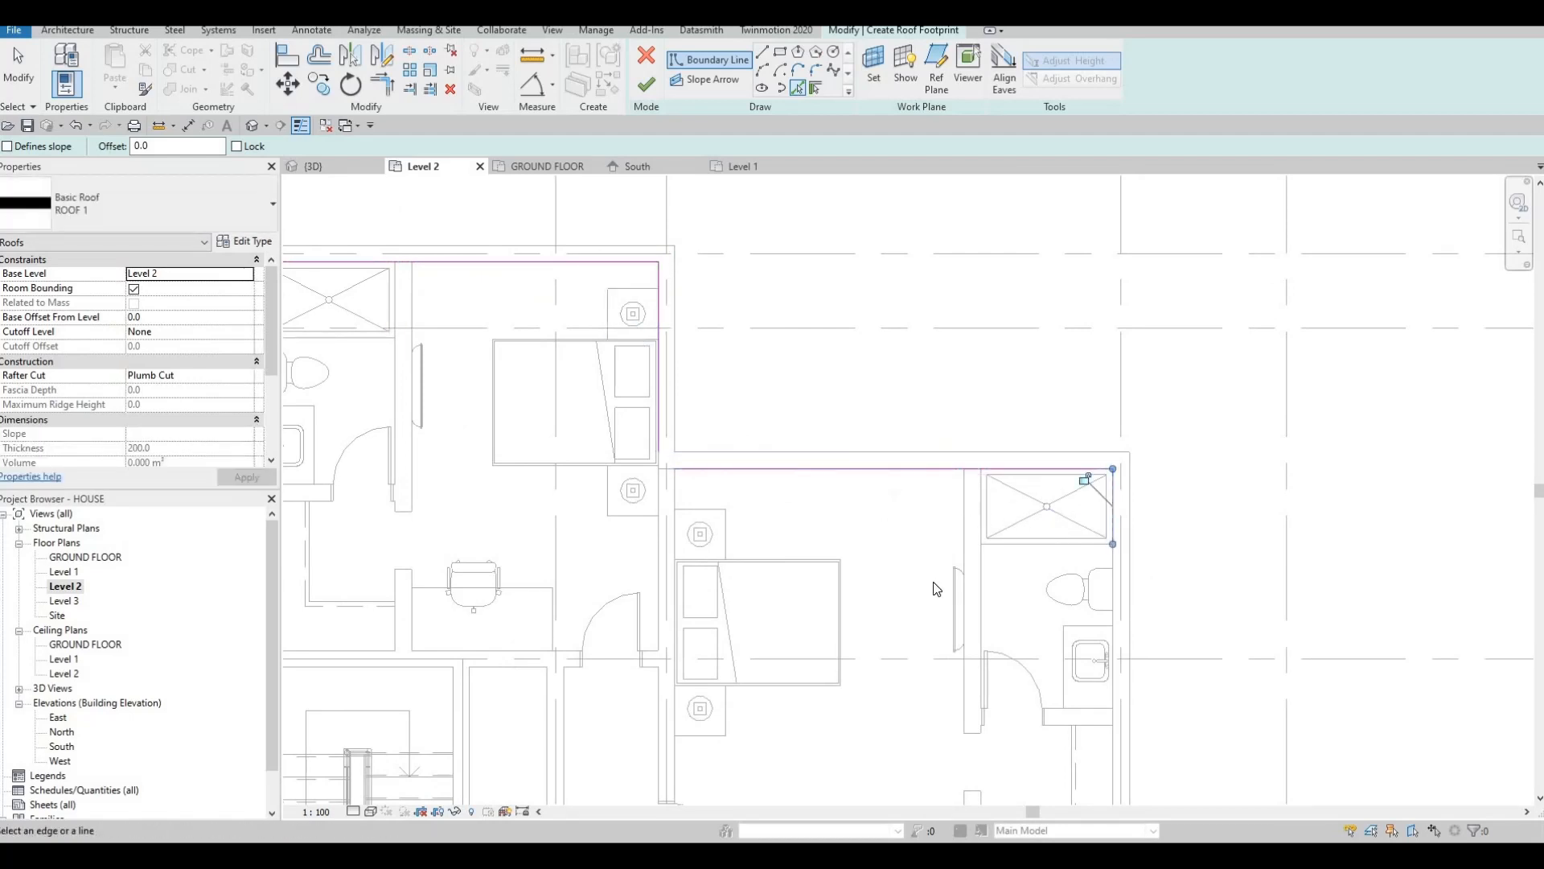
Pick roof boundary lines along the inner wall faces around the southeast bathroom and the adjoining closet's stepped wall.
scroll(936, 588, down, 5)
scroll(969, 474, up, 5)
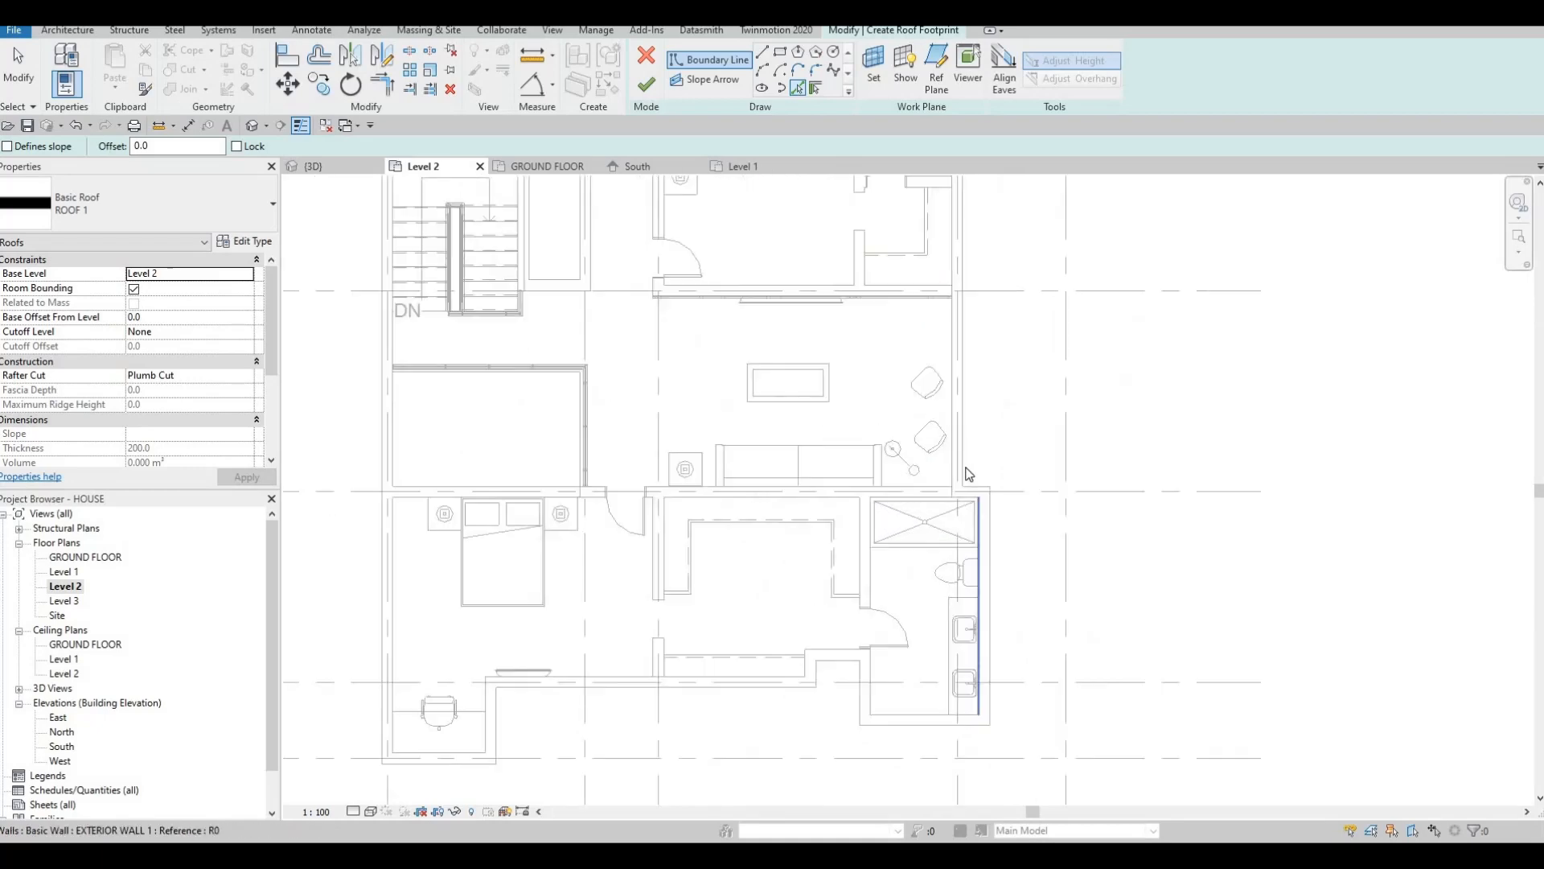
scroll(969, 474, up, 4)
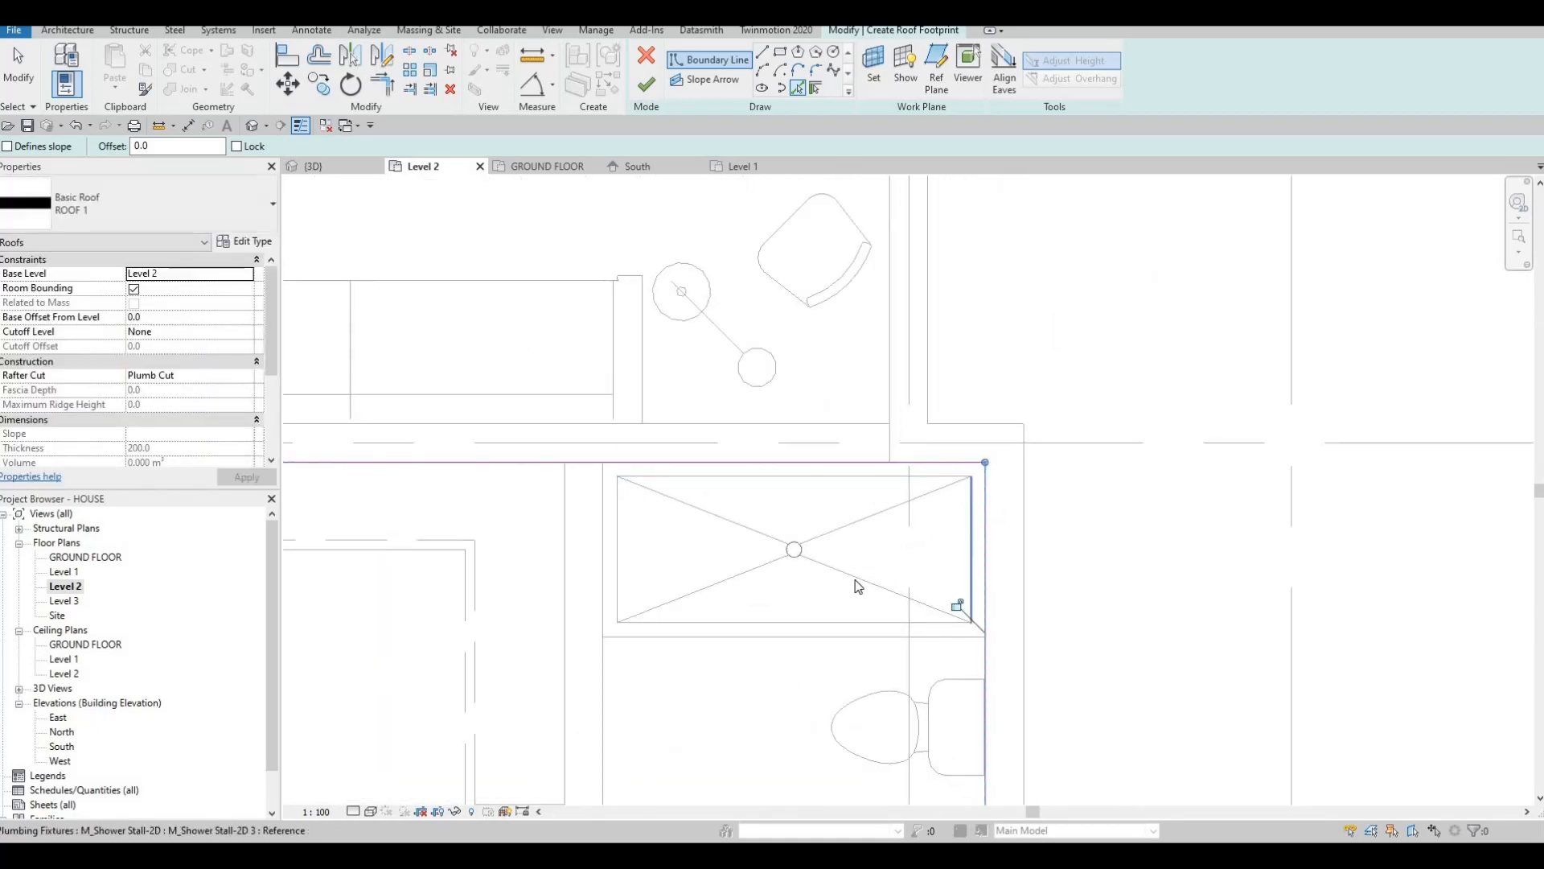
scroll(902, 586, down, 5)
click(904, 577)
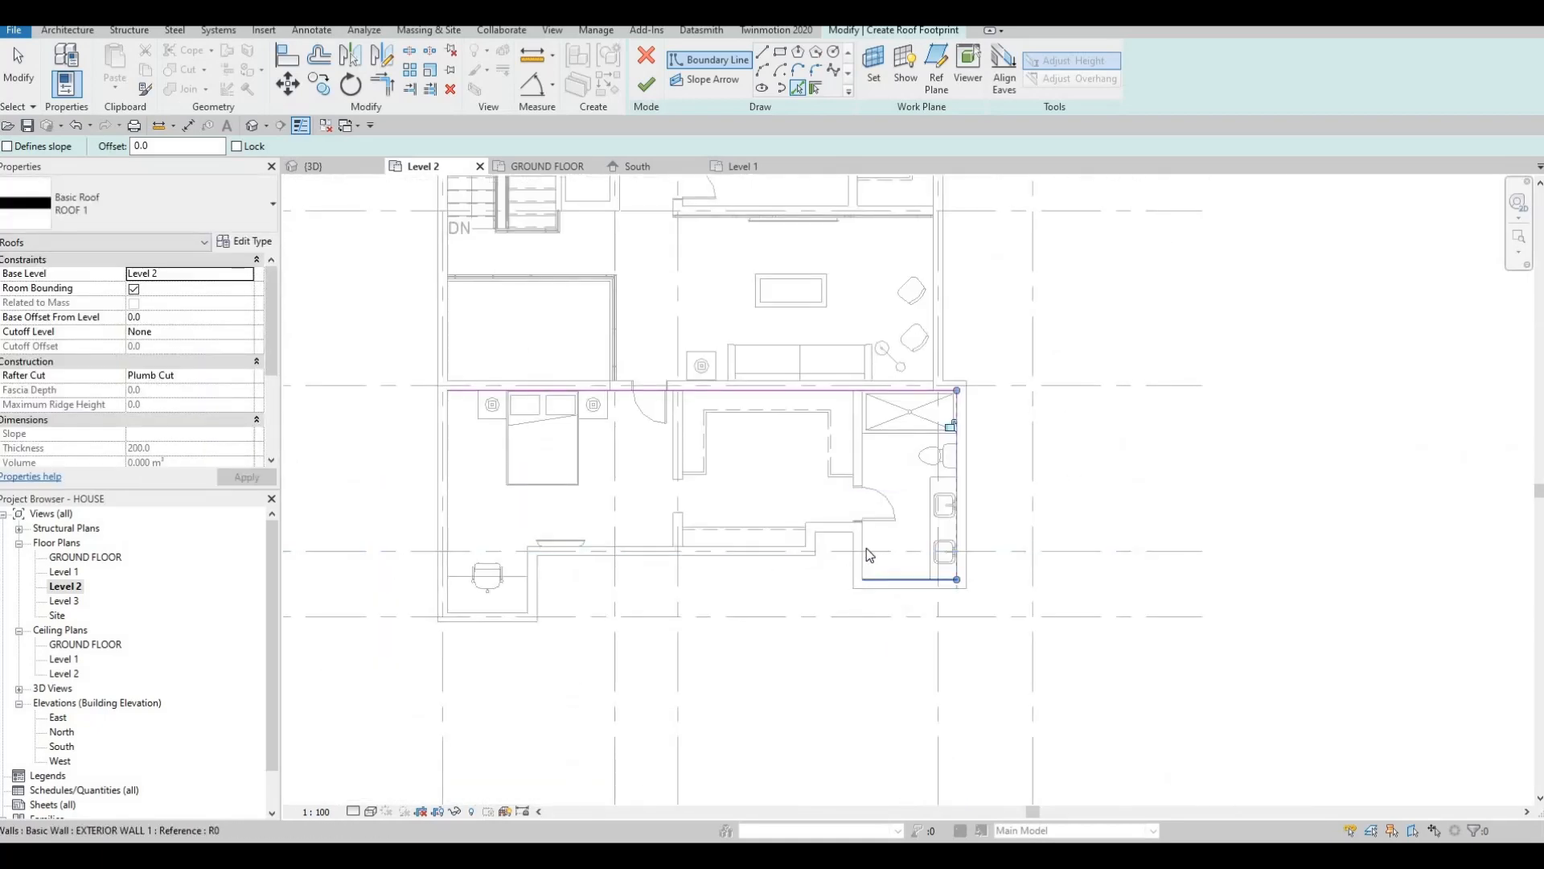
scroll(832, 531, up, 2)
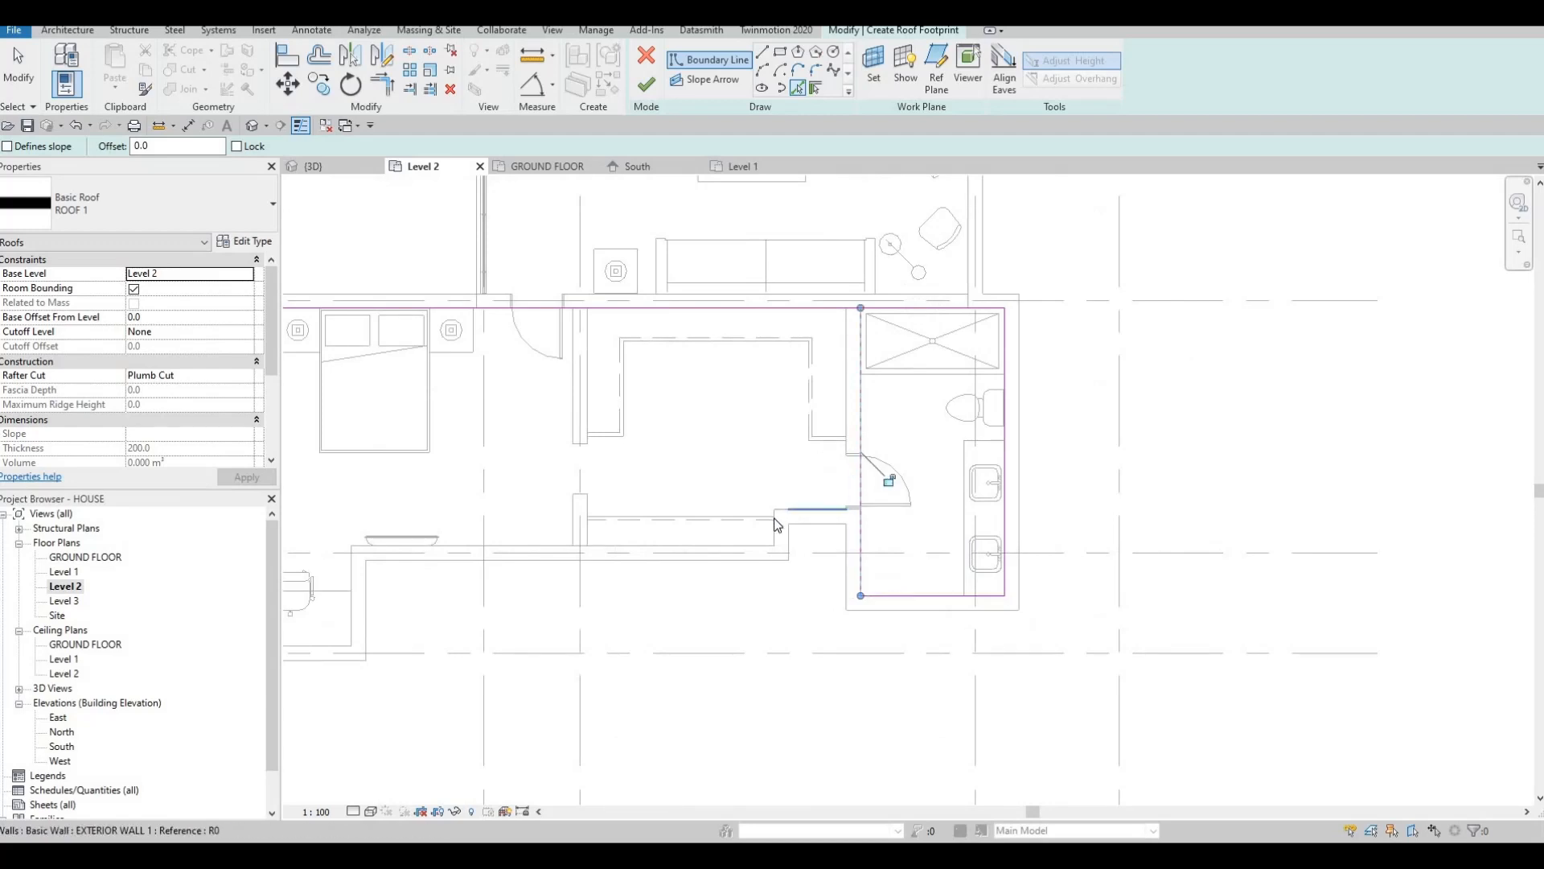
click(739, 546)
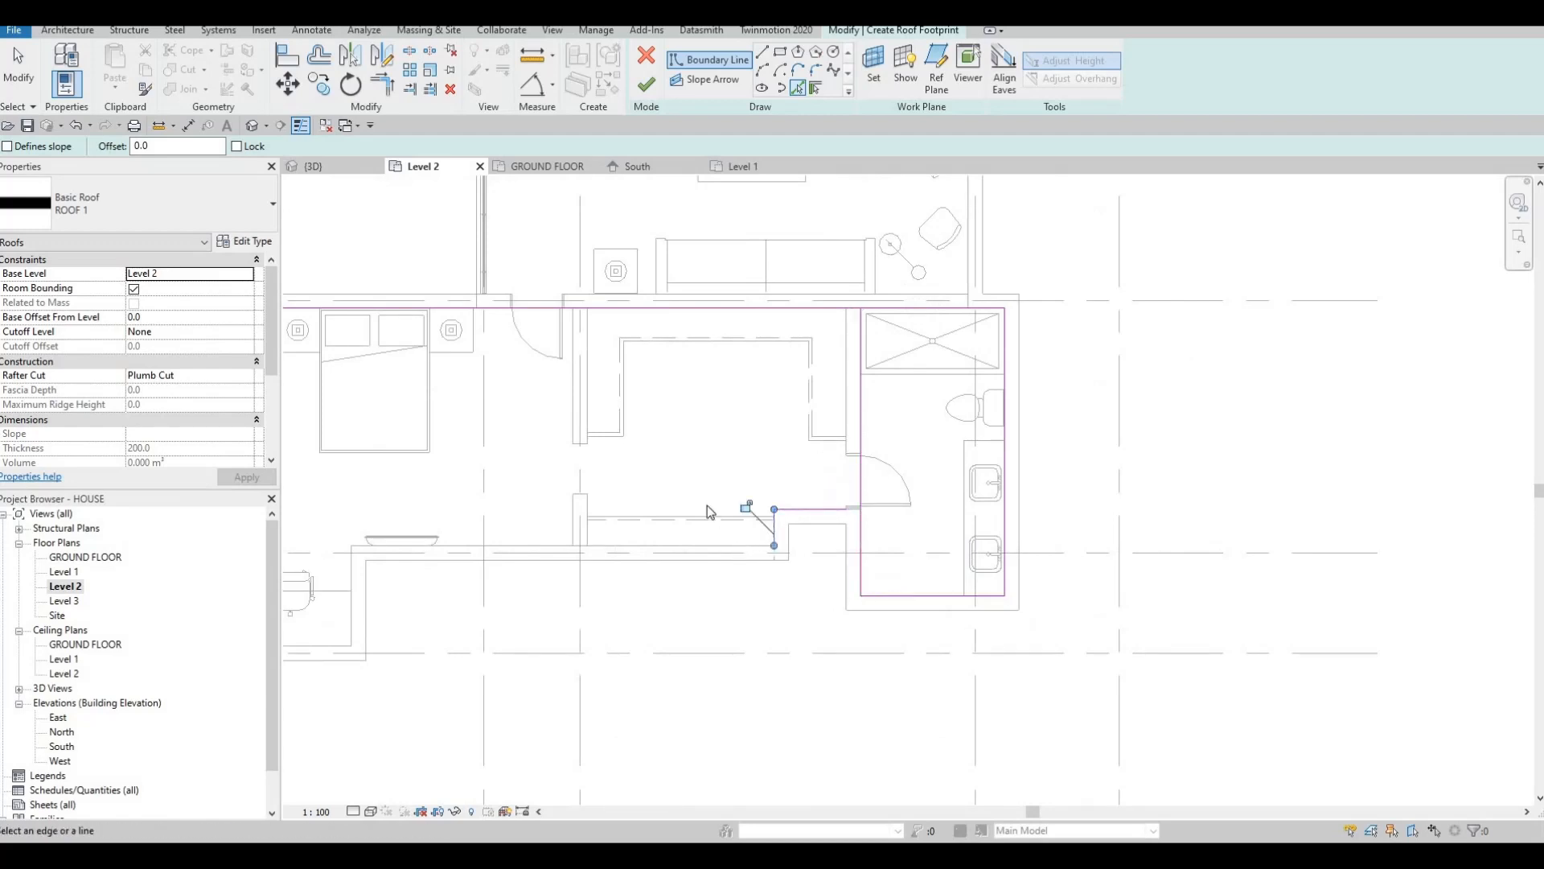
Pick the remaining roof boundary lines along the south bedroom, its desk recess and the west exterior wall.
scroll(727, 519, down, 3)
scroll(744, 526, up, 3)
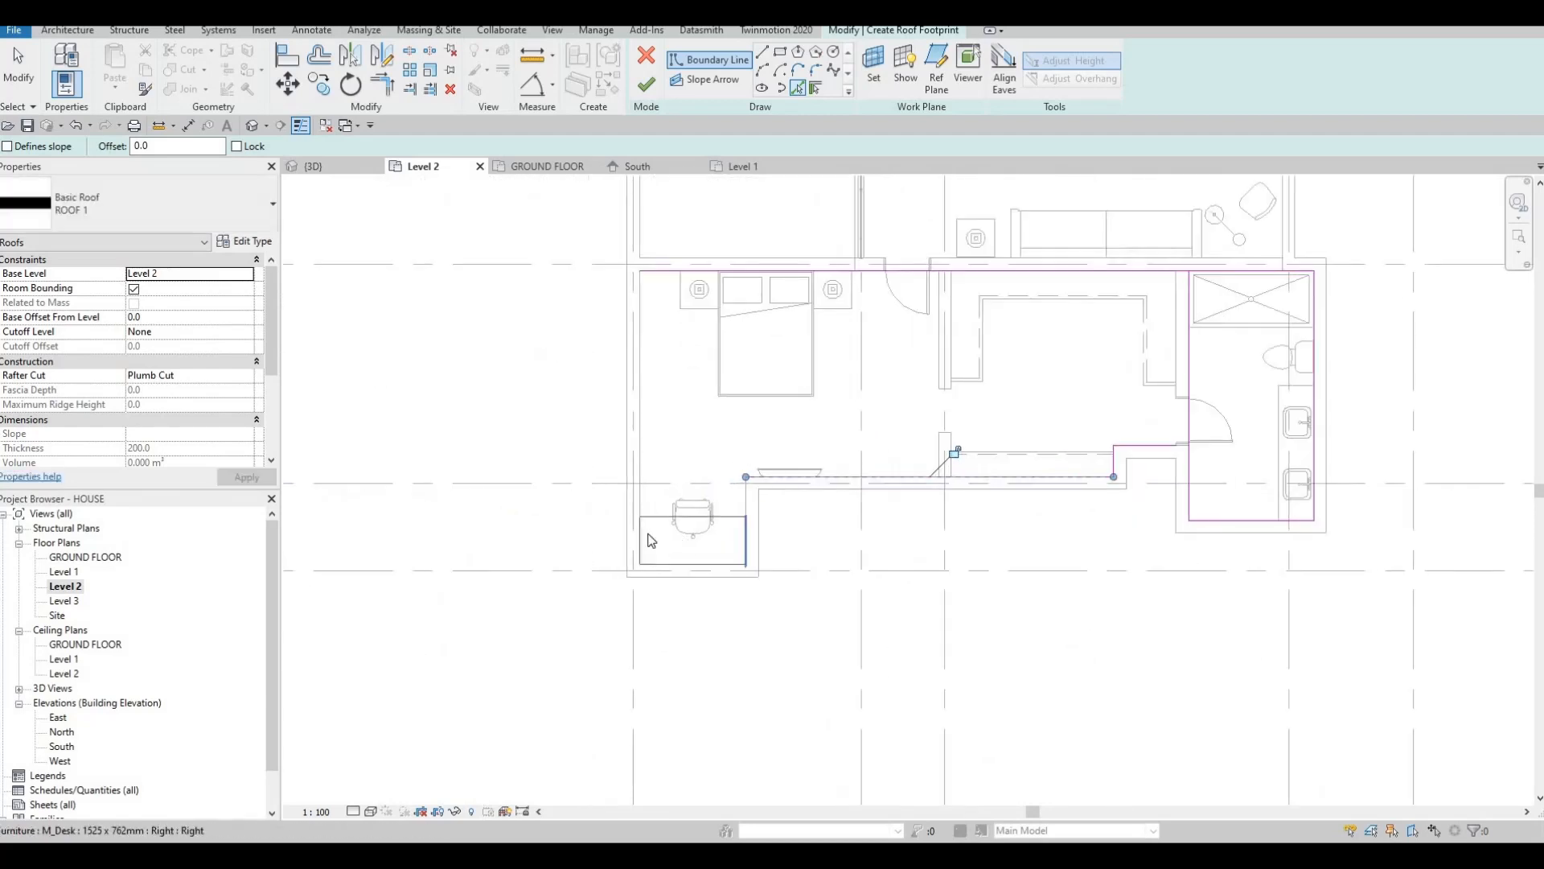
click(752, 547)
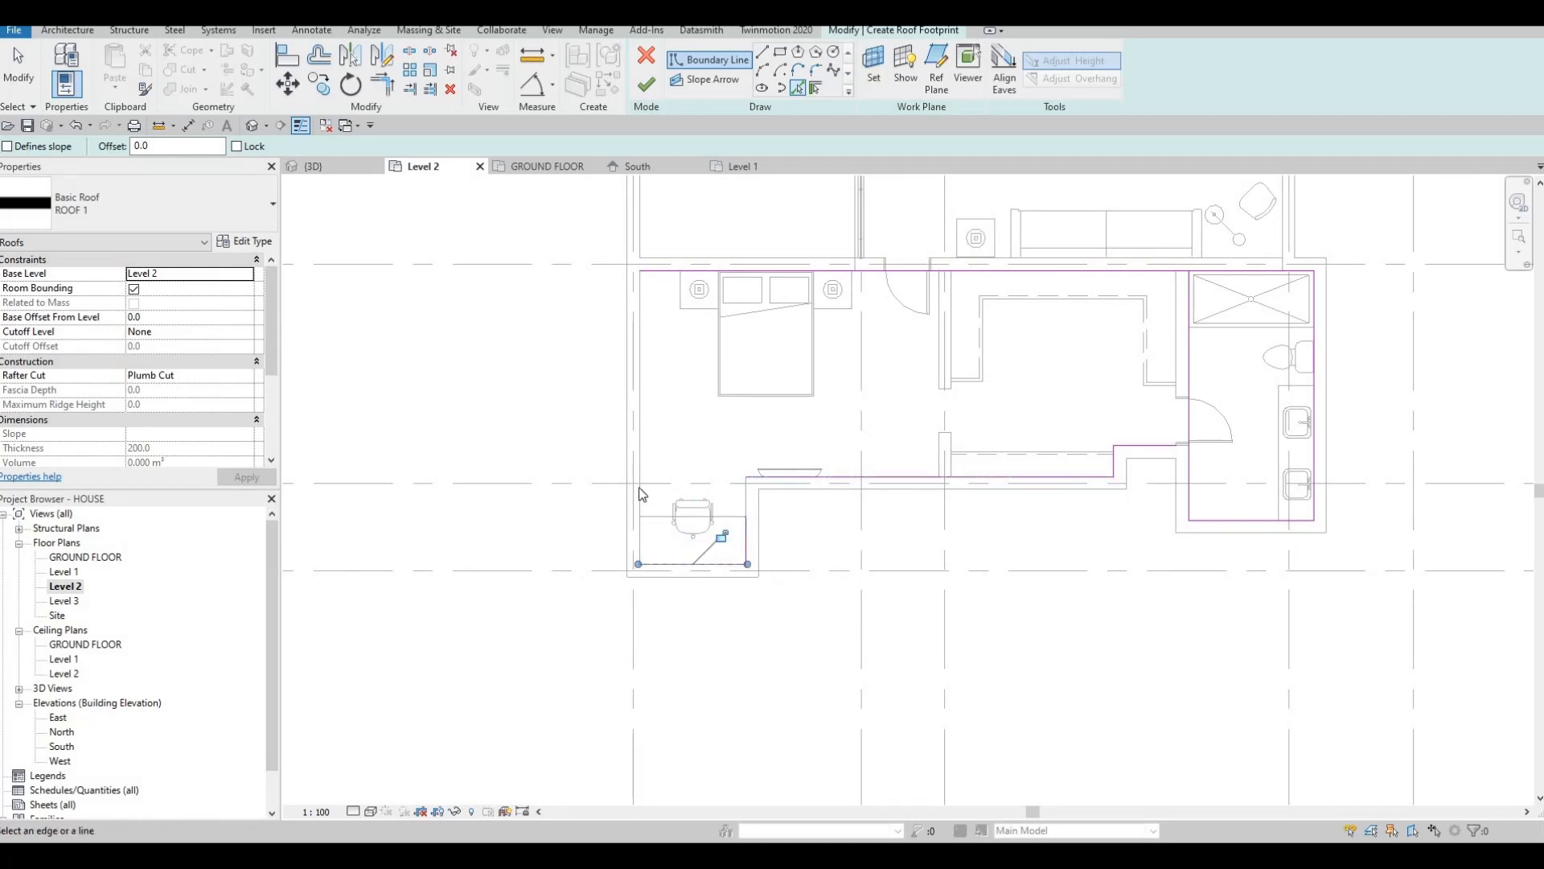
scroll(682, 369, down, 4)
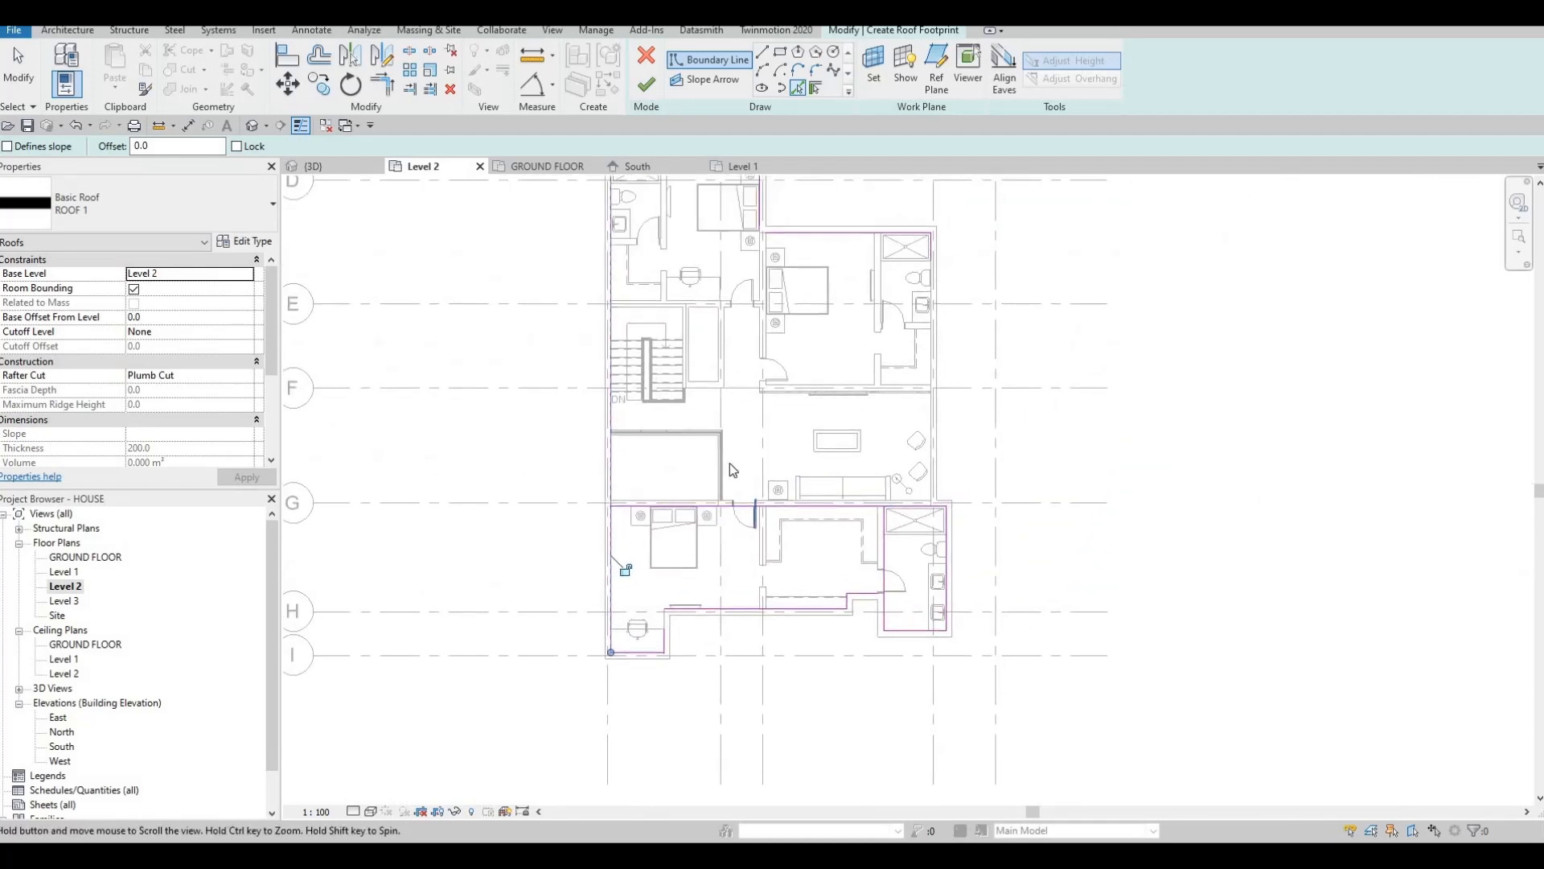
middle_drag(727, 463, 734, 416)
key(Escape)
key(Escape)
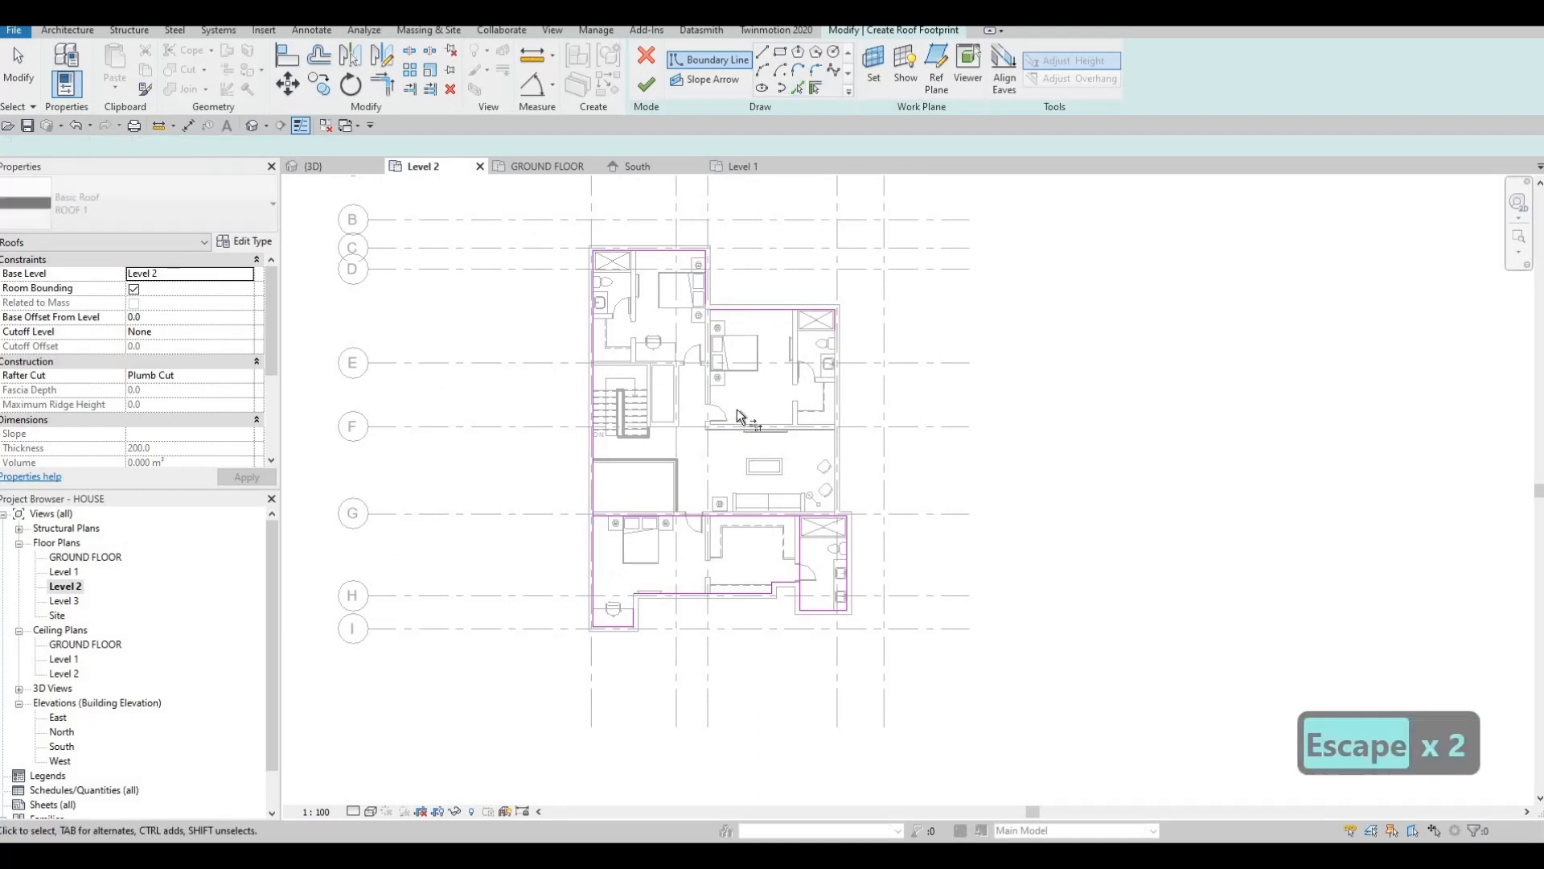
Trim and extend the roof boundary lines to meet at their corners, forming one closed outline inside the exterior walls.
key(t)
key(r)
scroll(690, 303, up, 3)
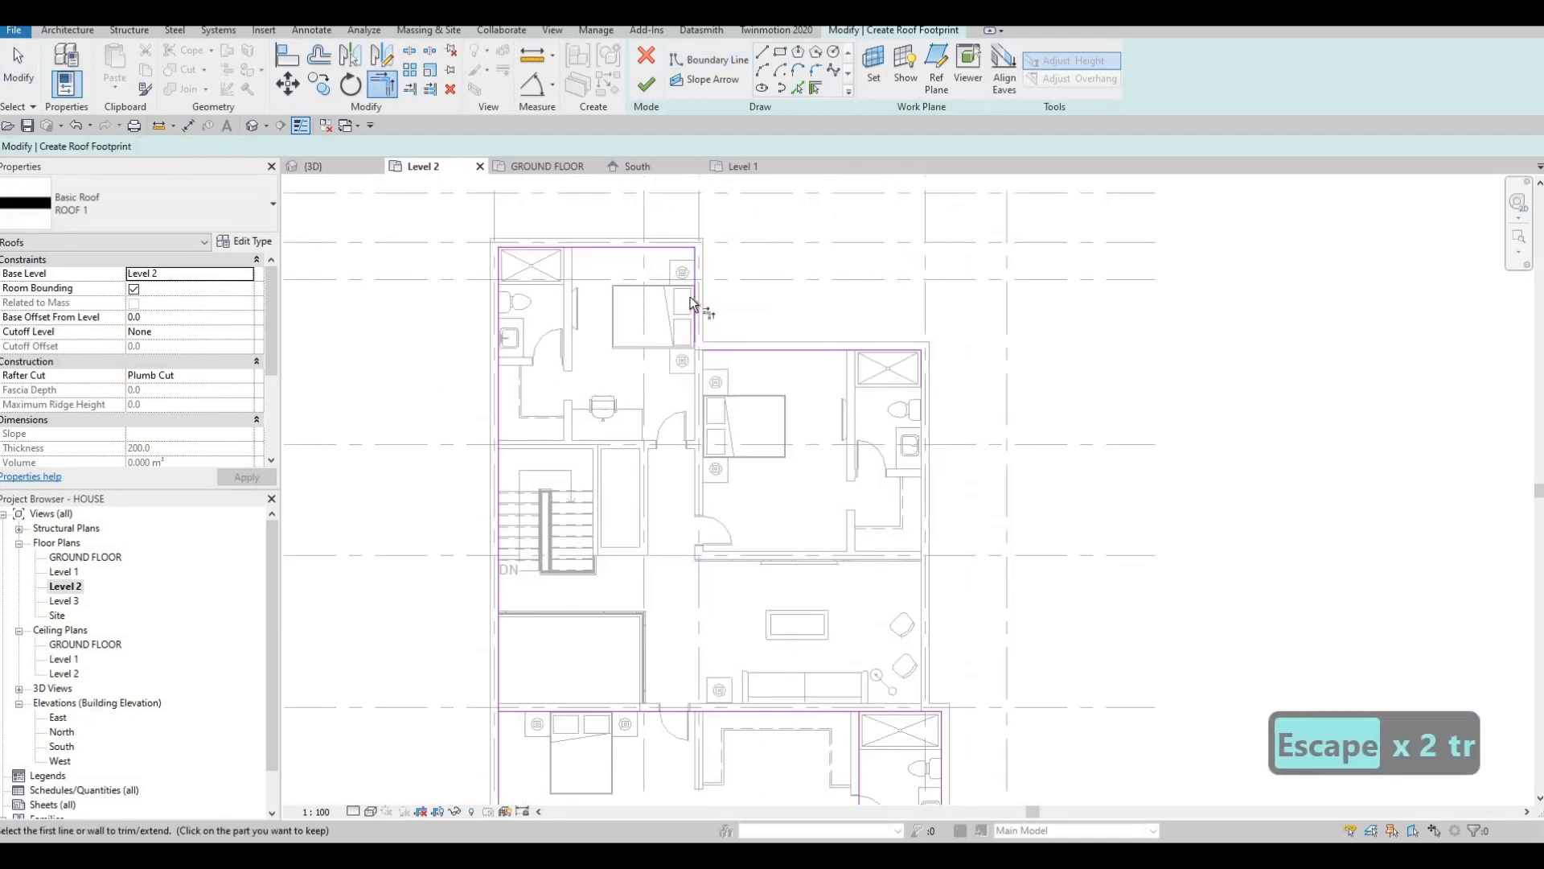
click(720, 348)
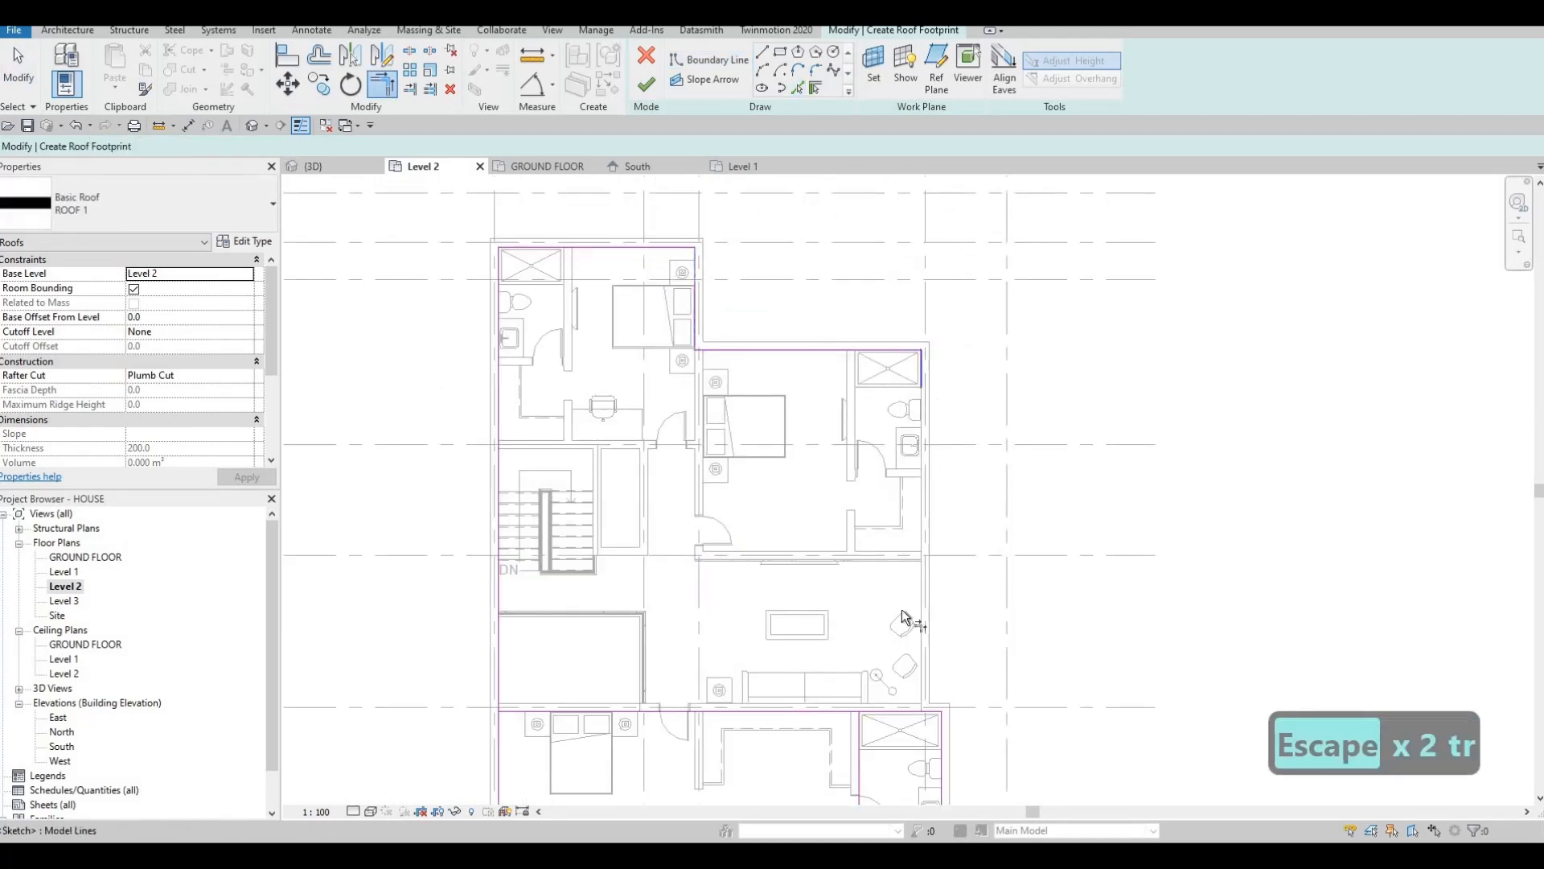
click(920, 624)
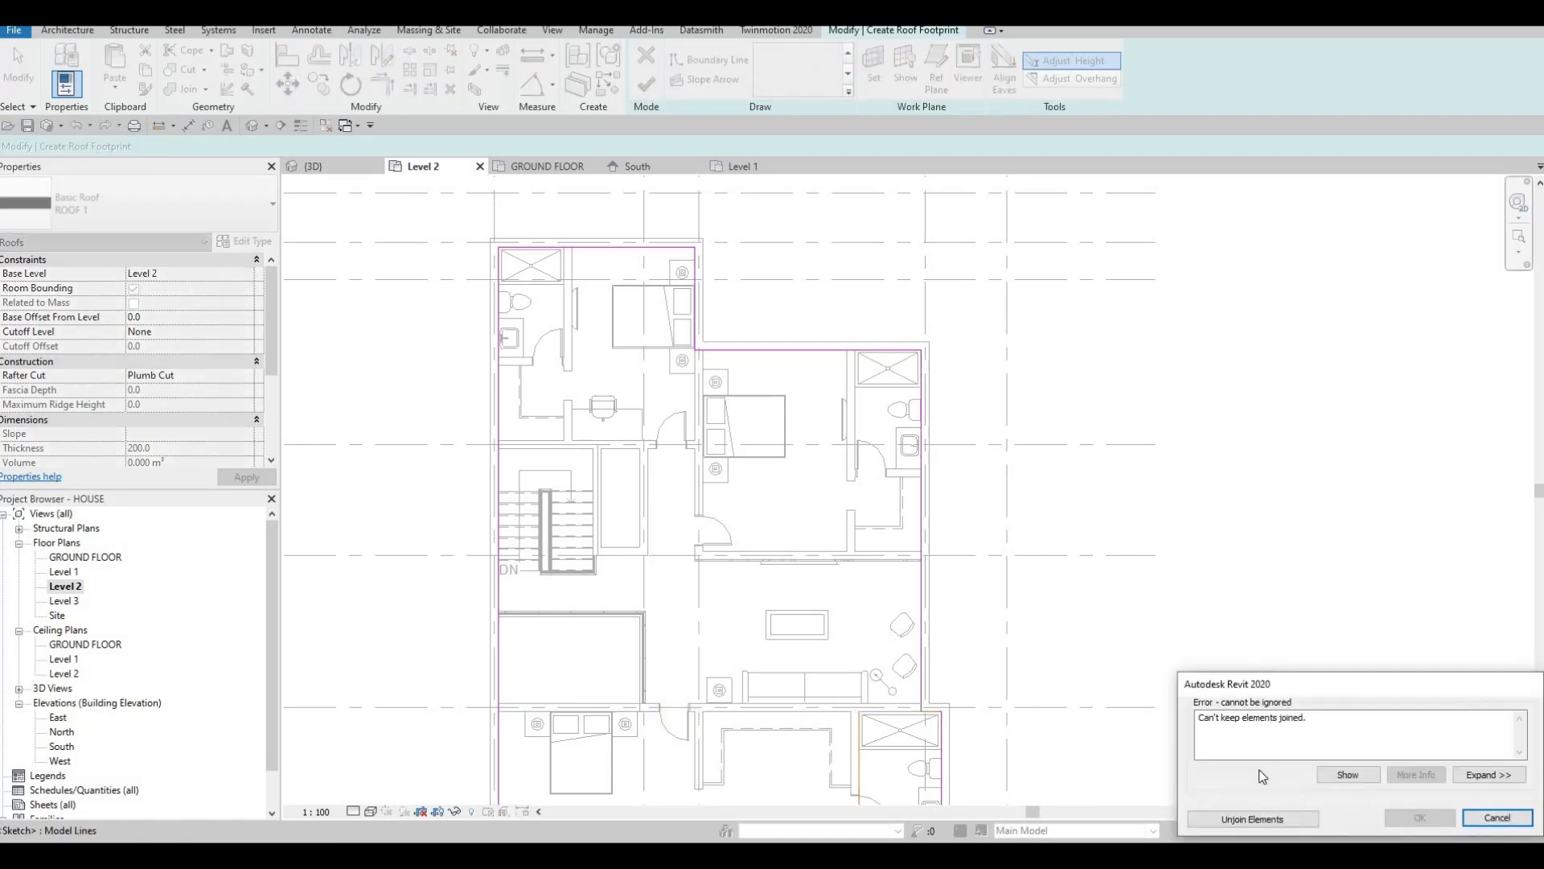
key(Return)
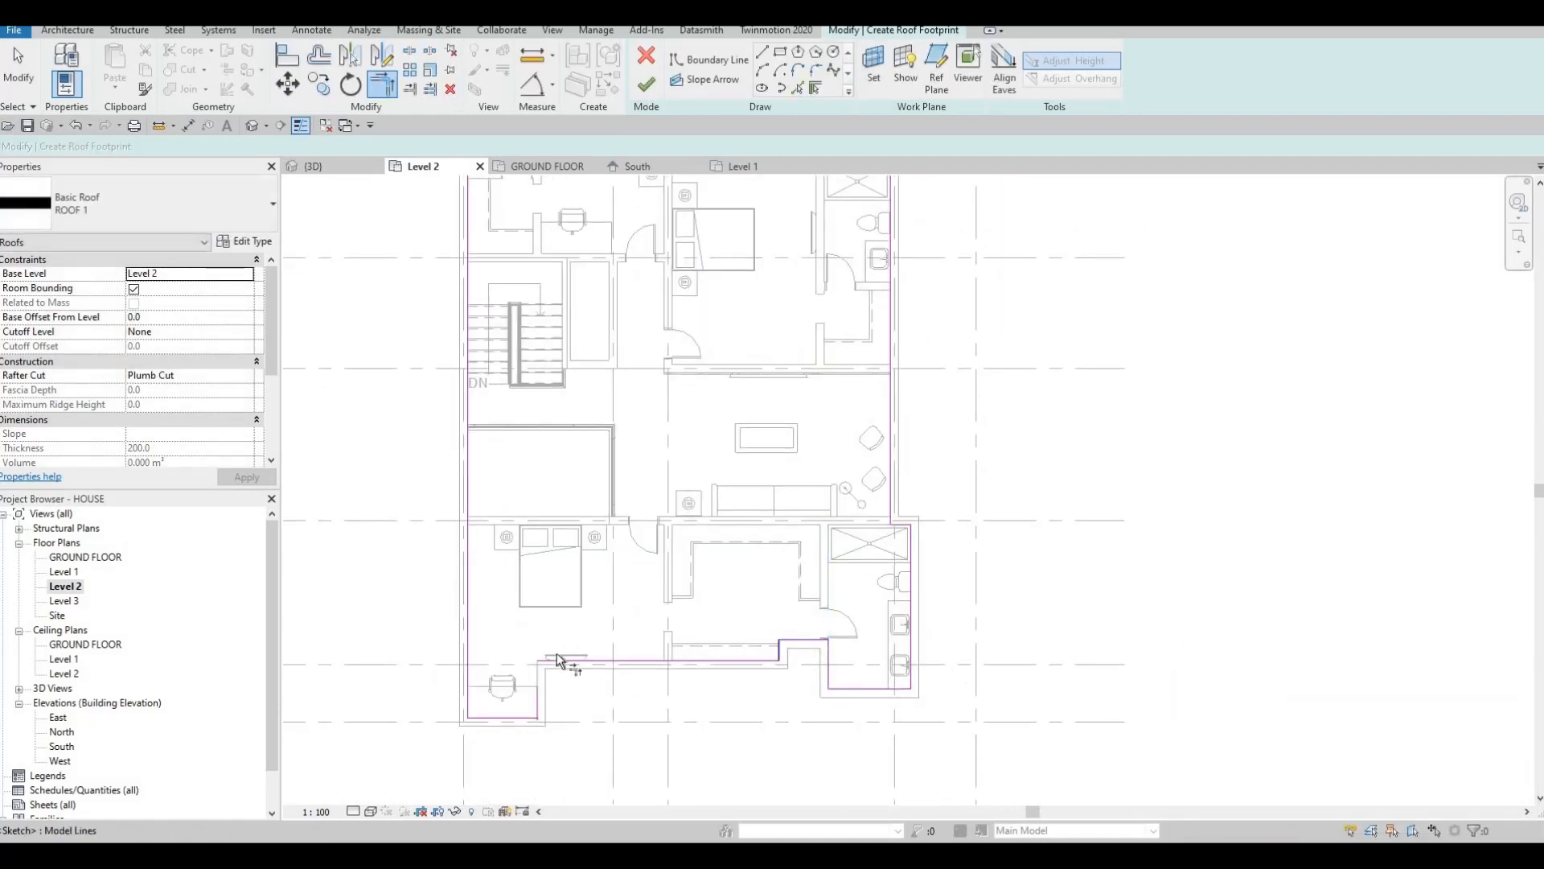
click(538, 677)
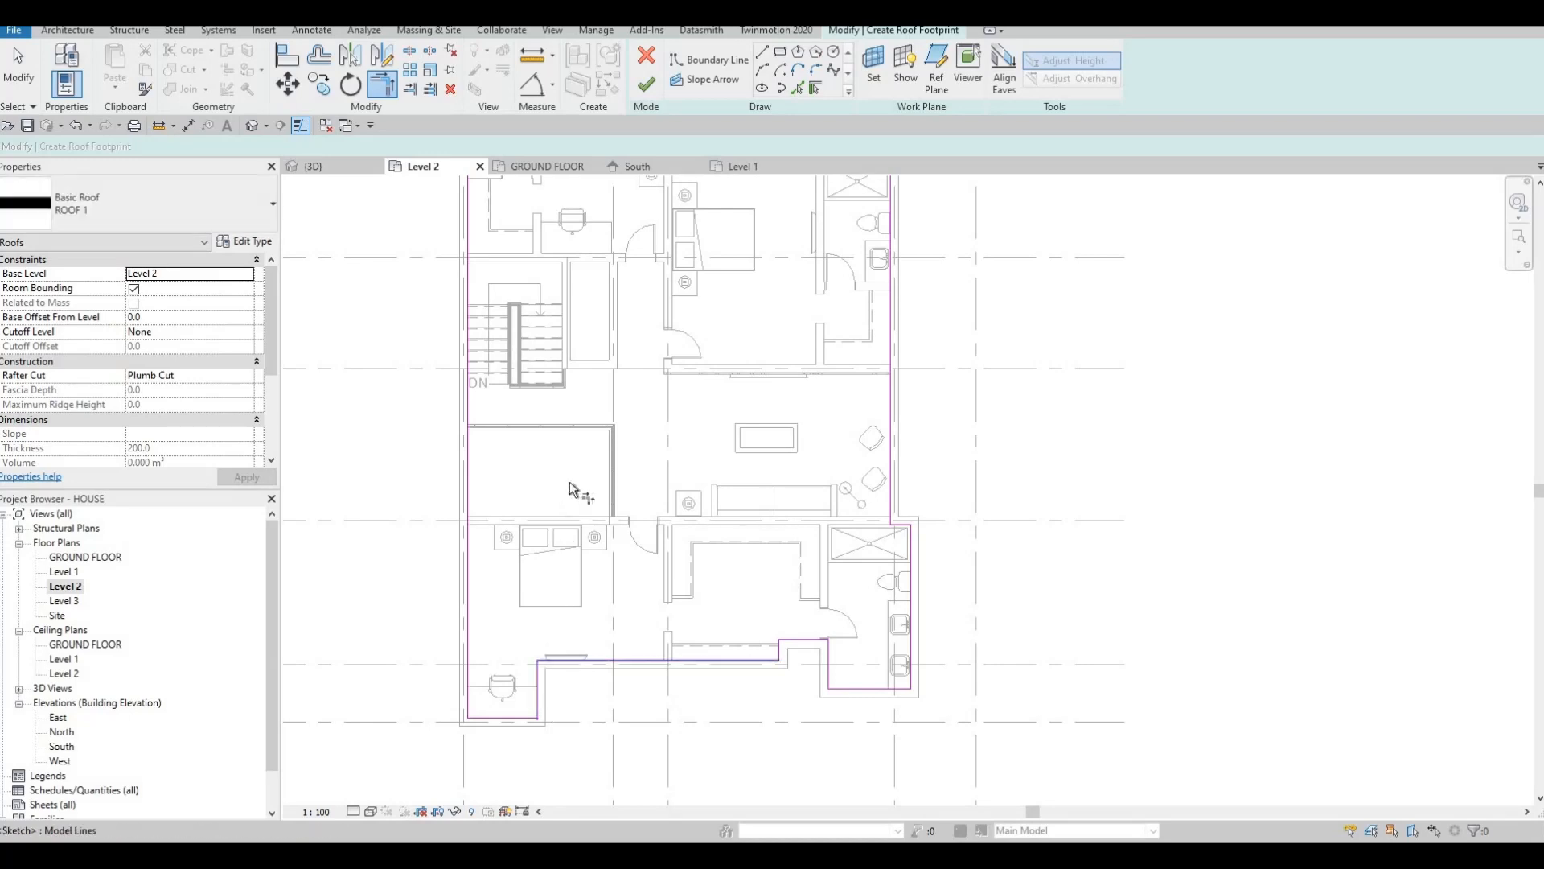
scroll(600, 480, down, 3)
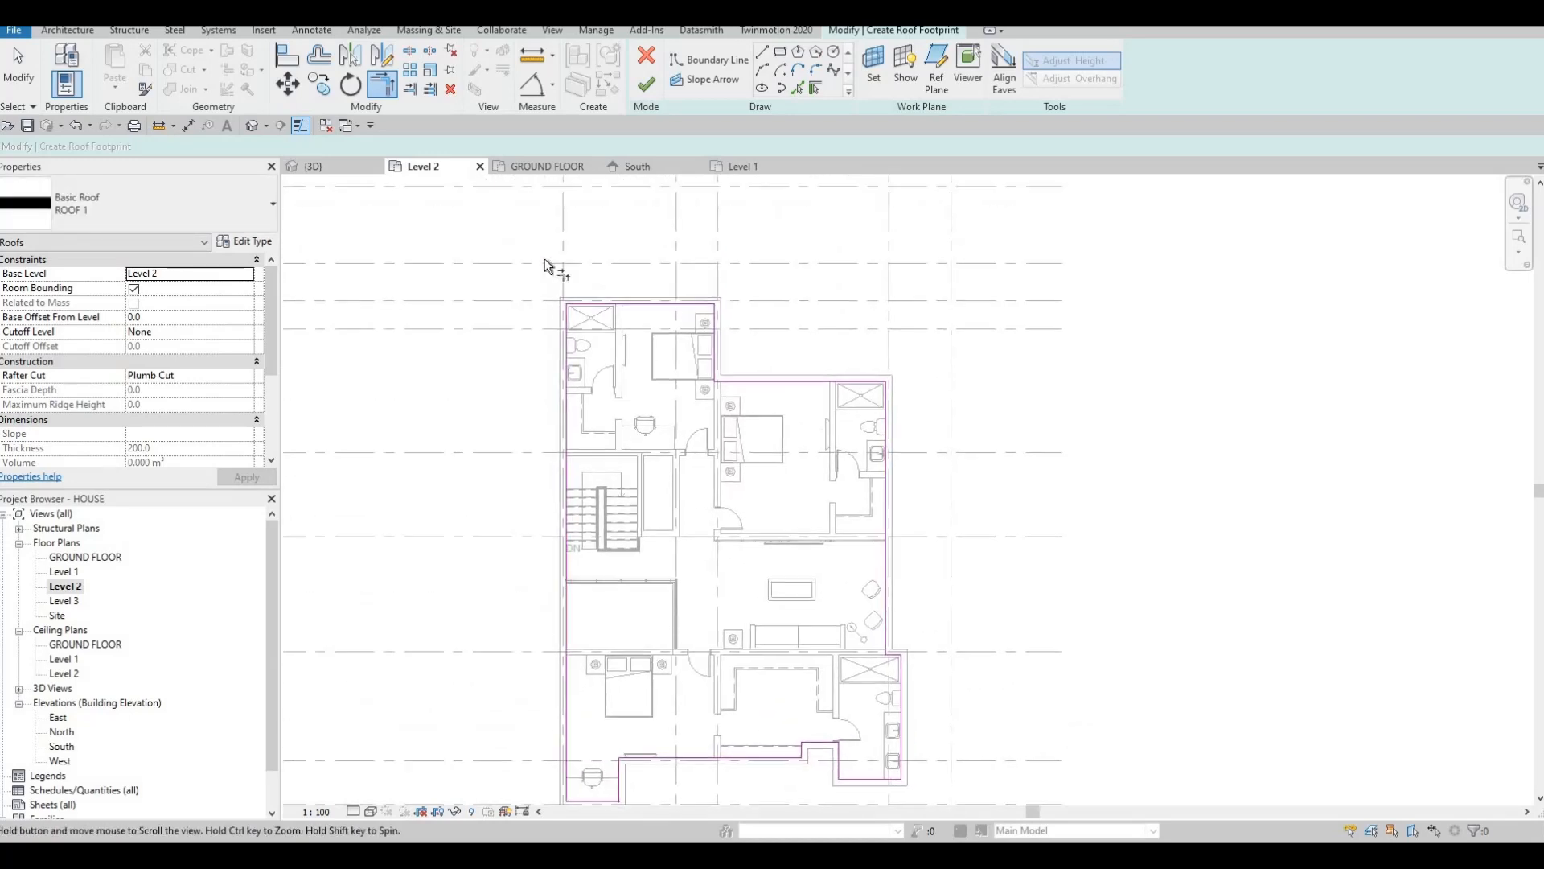
middle_drag(547, 266, 554, 275)
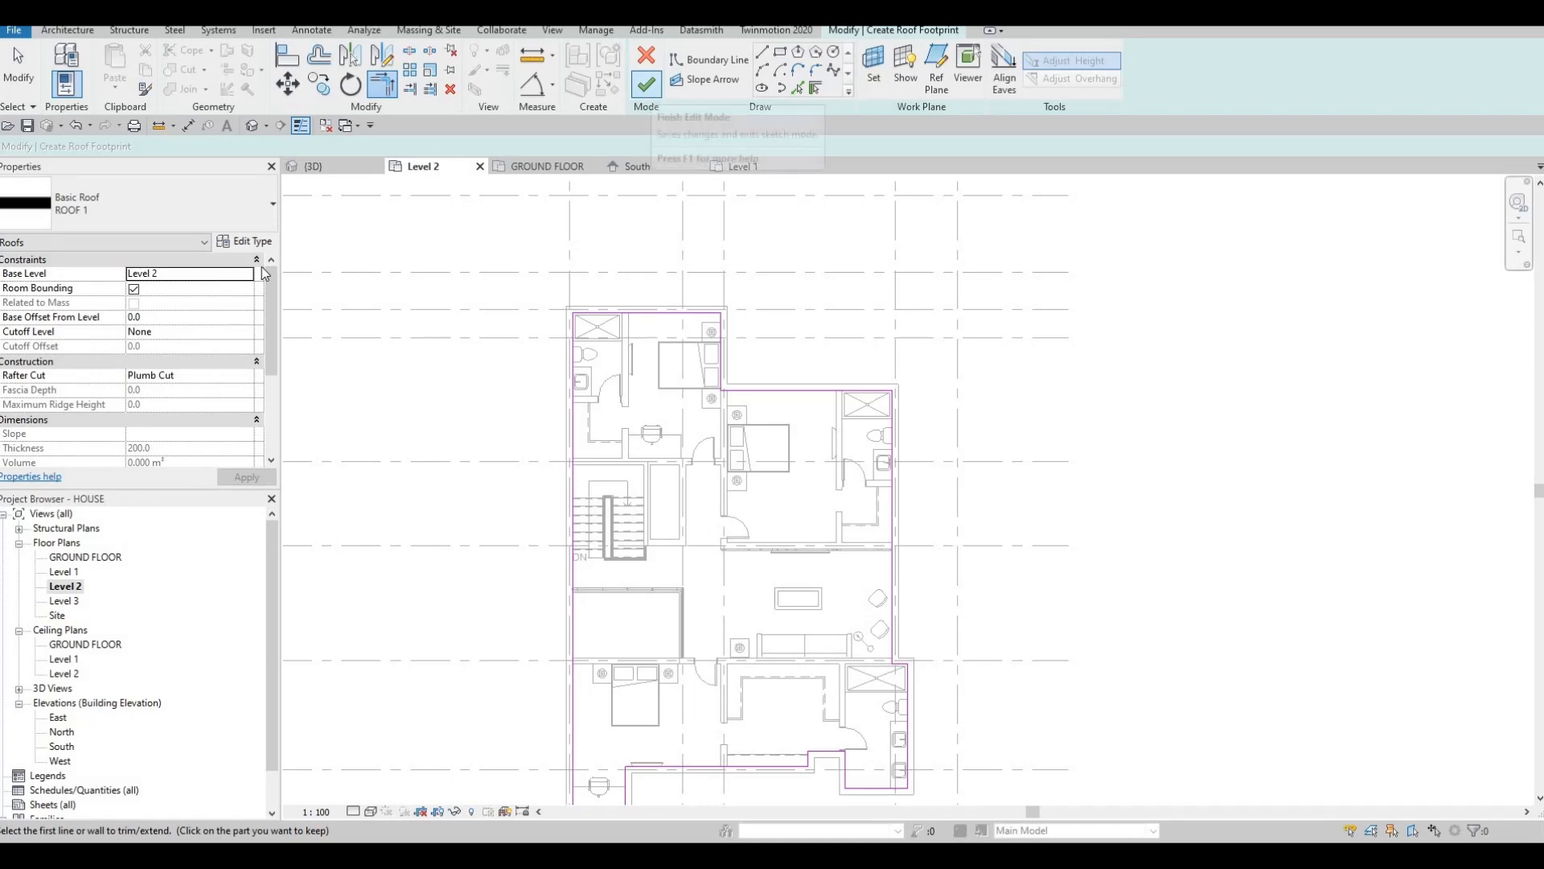
Set the roof's base level to Level 3 and try to finish the roof footprint sketch.
click(246, 275)
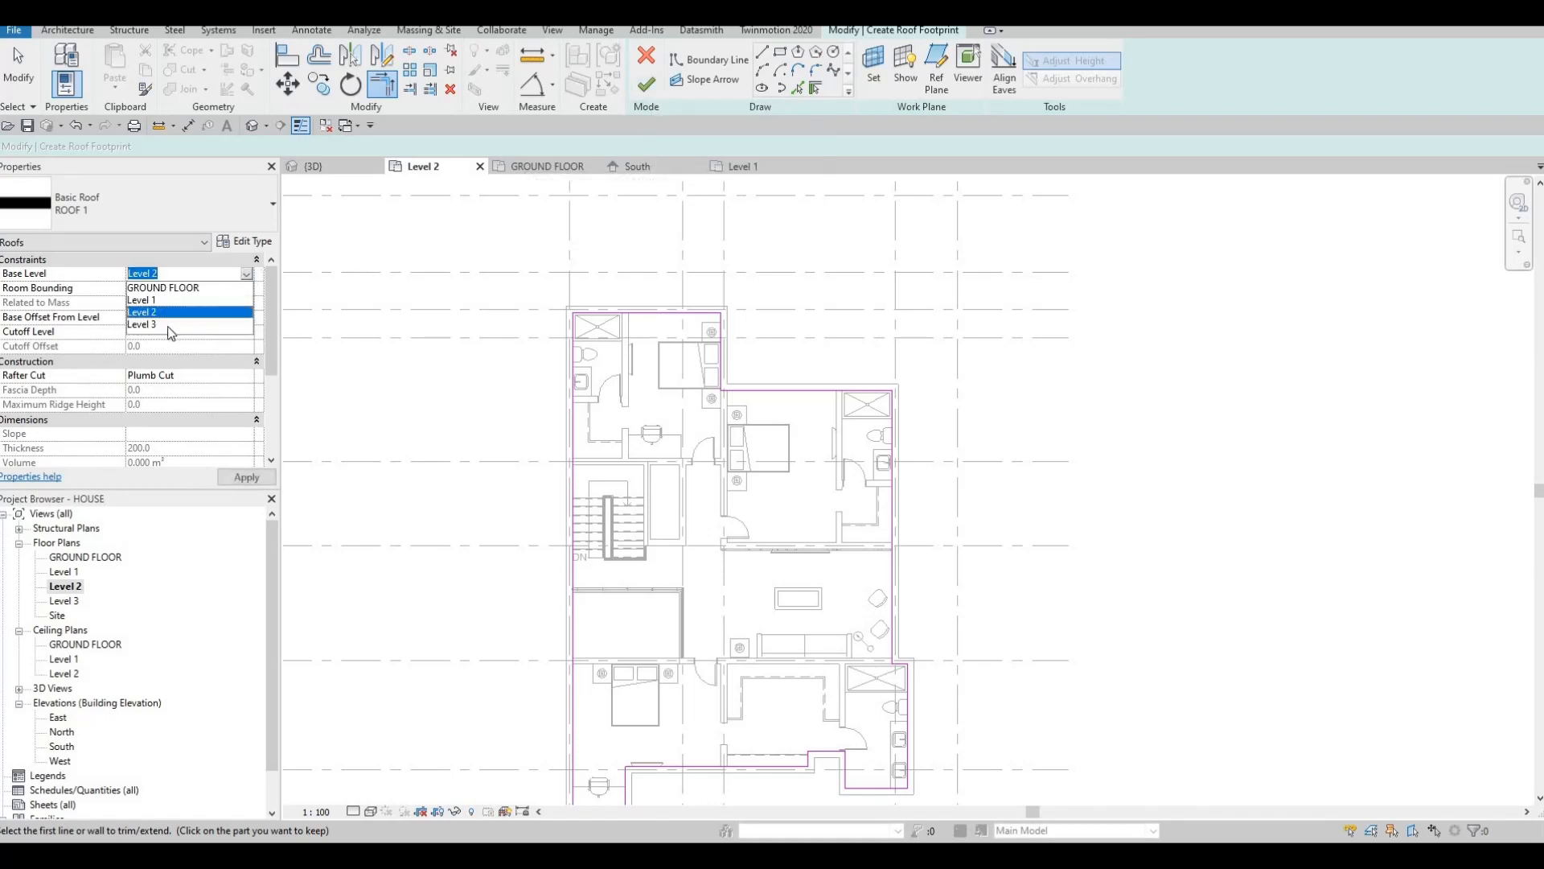
click(148, 325)
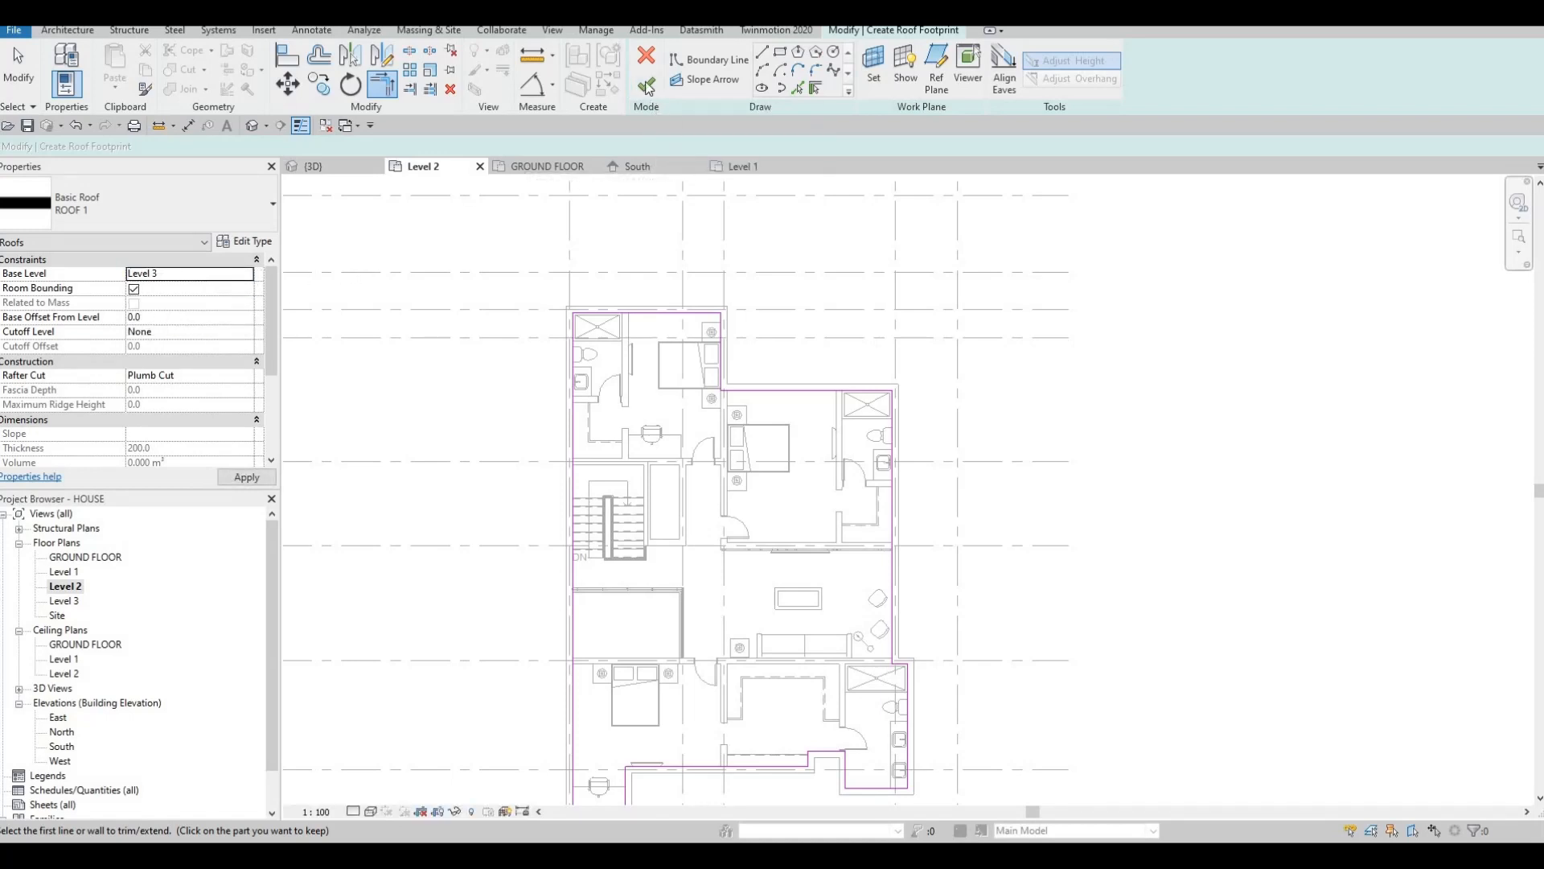
click(647, 87)
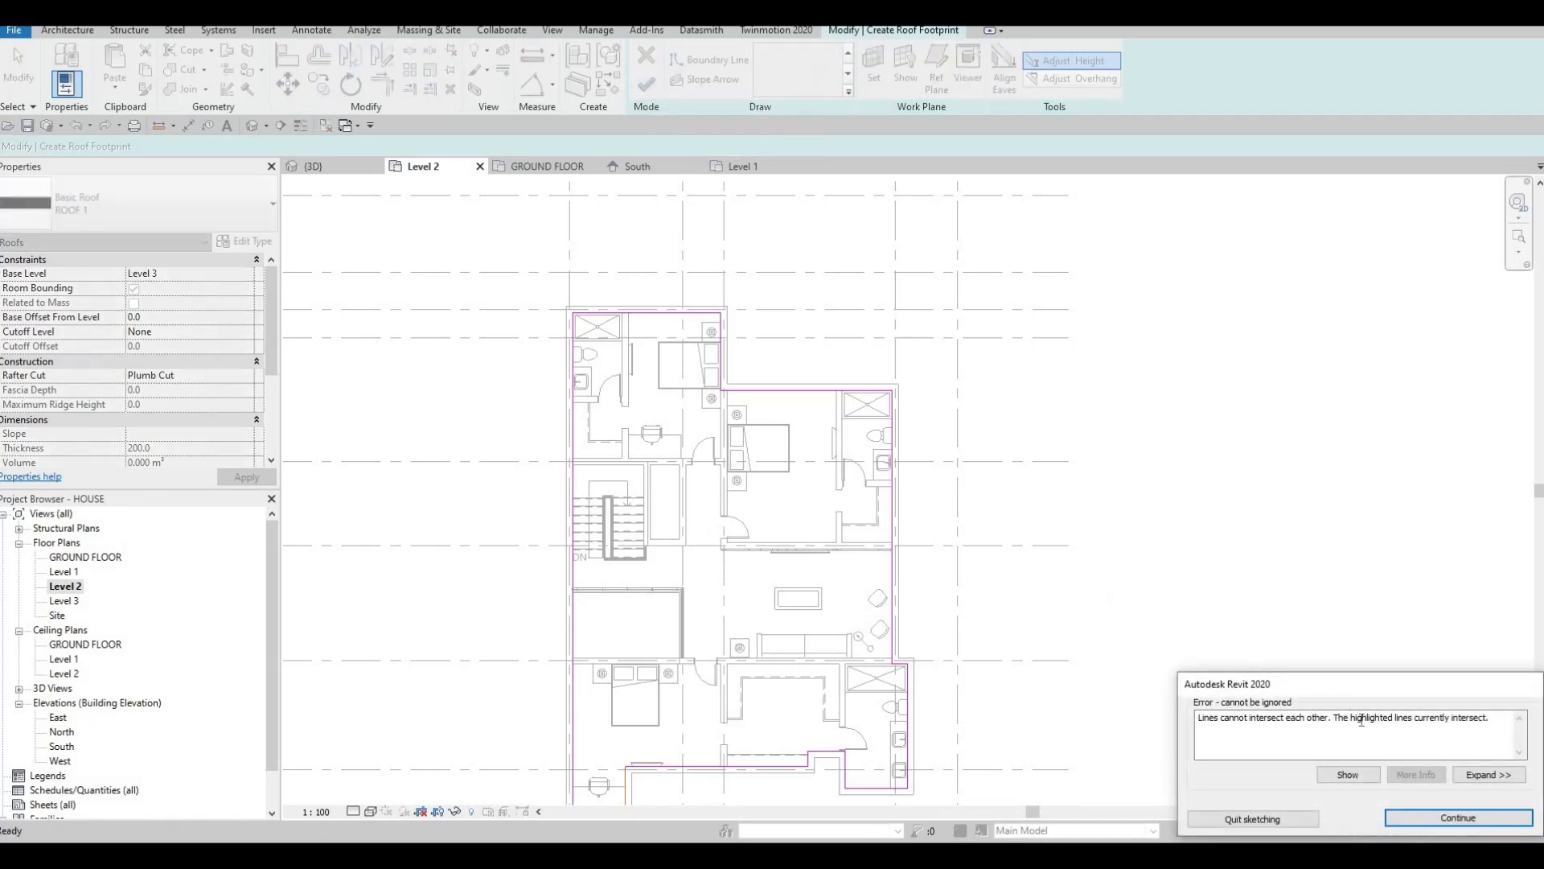
Locate the intersecting boundary lines and trim them to a clean corner at the south bedroom's desk recess.
click(1351, 774)
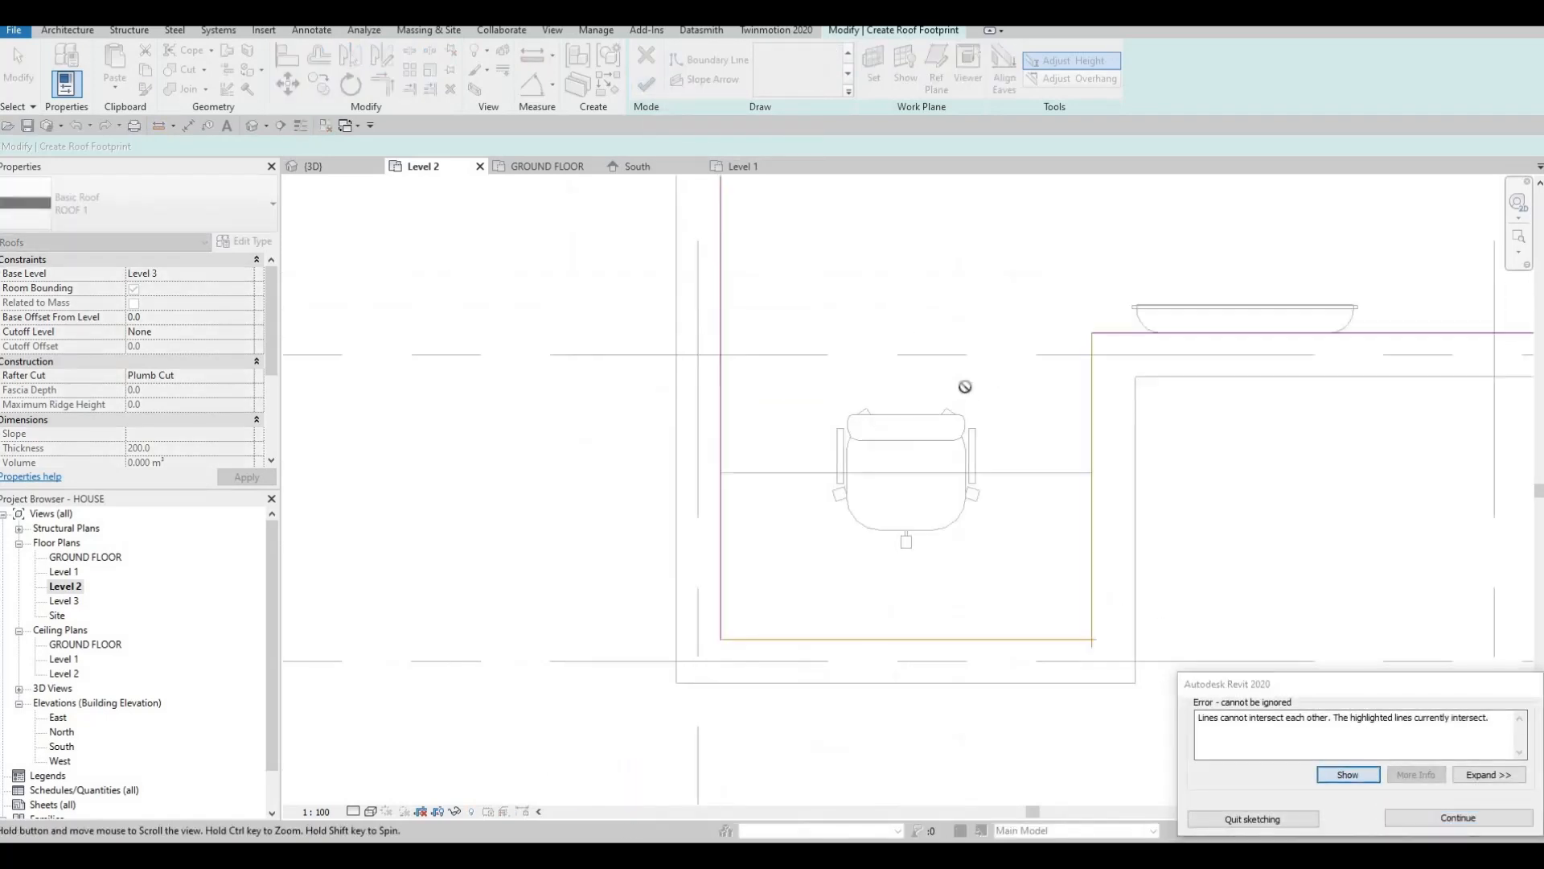
key(Escape)
key(Escape)
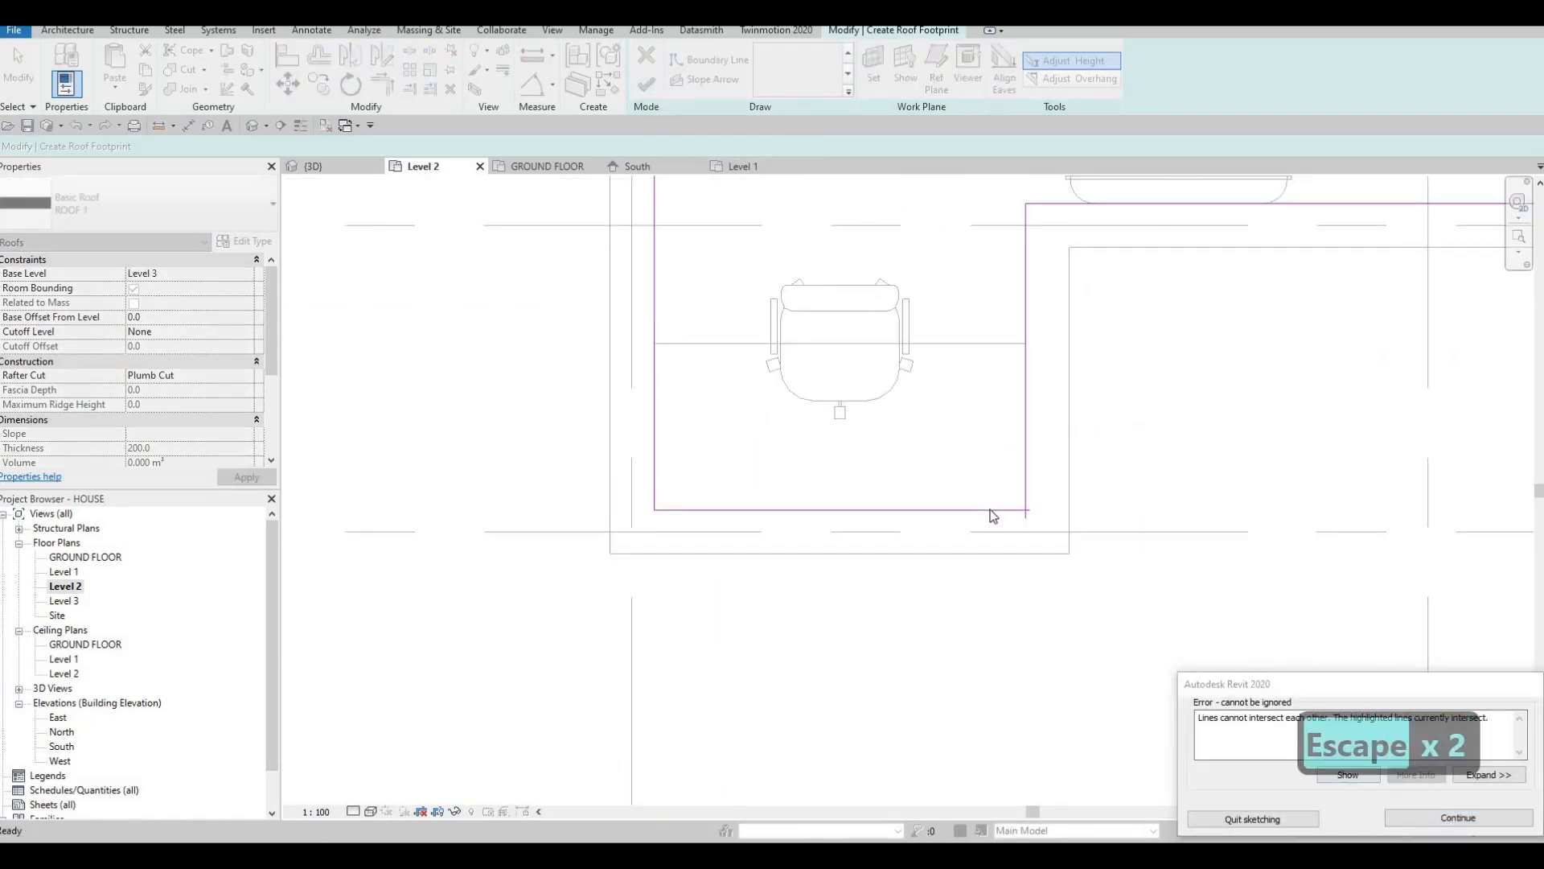
key(t)
key(r)
key(Escape)
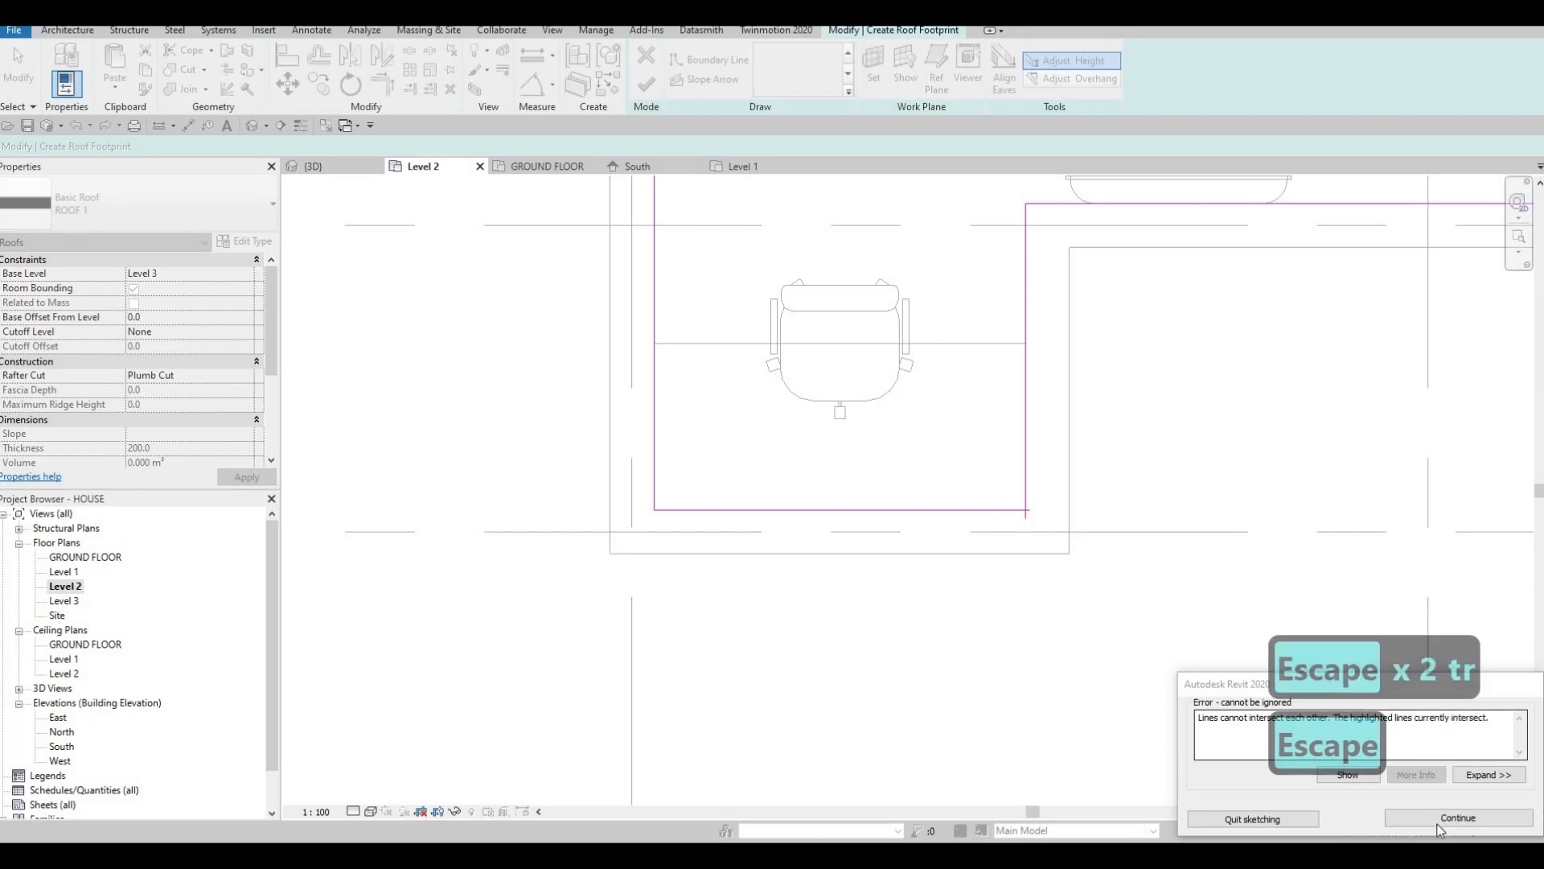
key(t)
key(r)
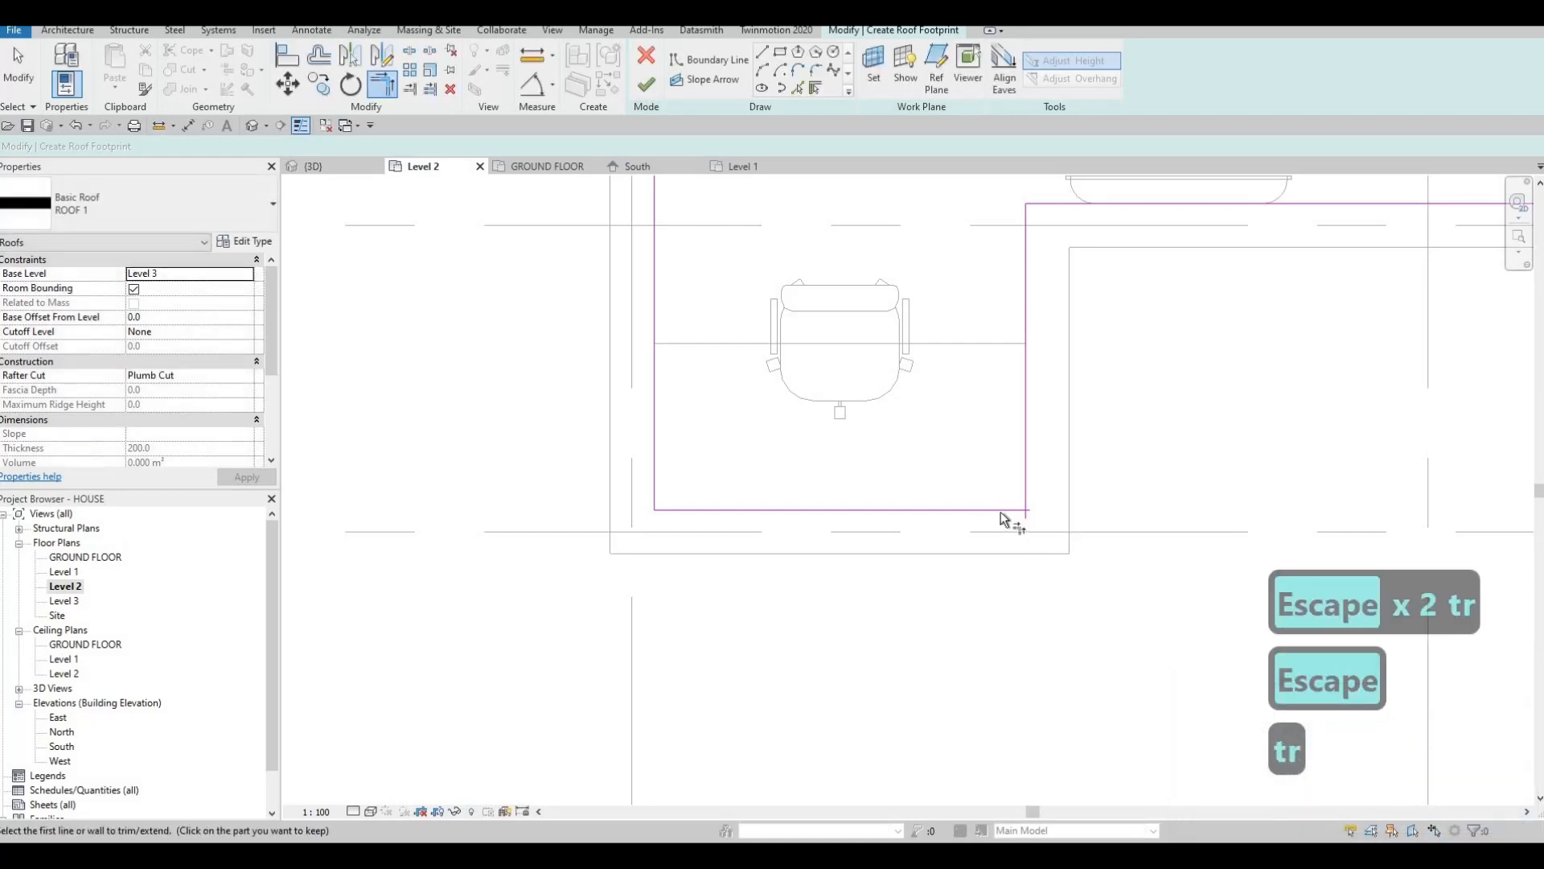
click(1027, 488)
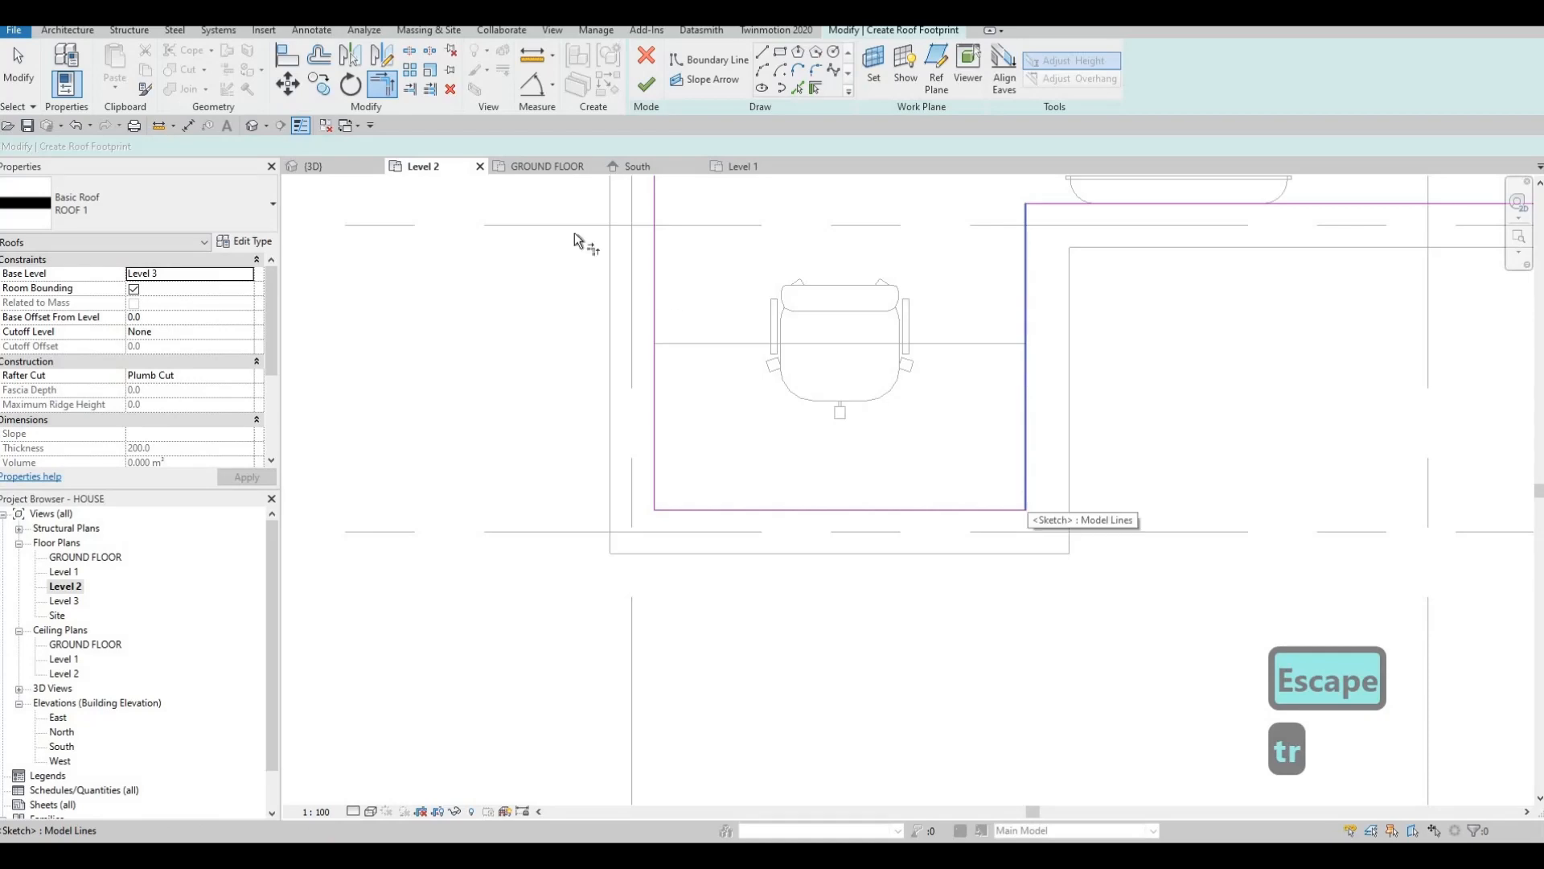
Finish the roof footprint, show the house in the 3D view and deselect the new roof.
click(644, 84)
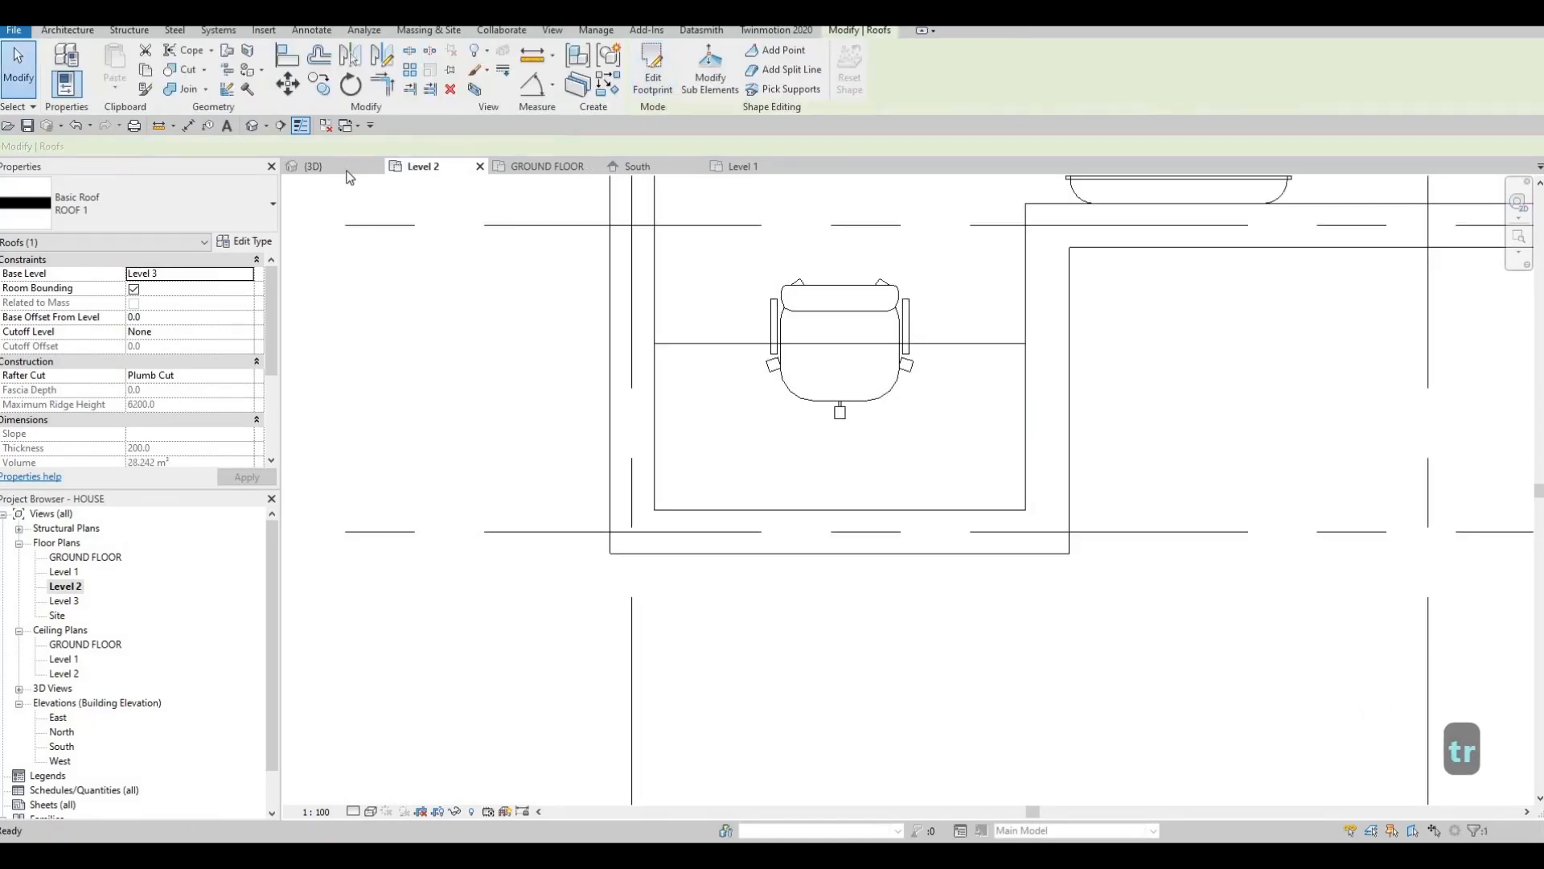
click(316, 167)
scroll(450, 322, down, 1)
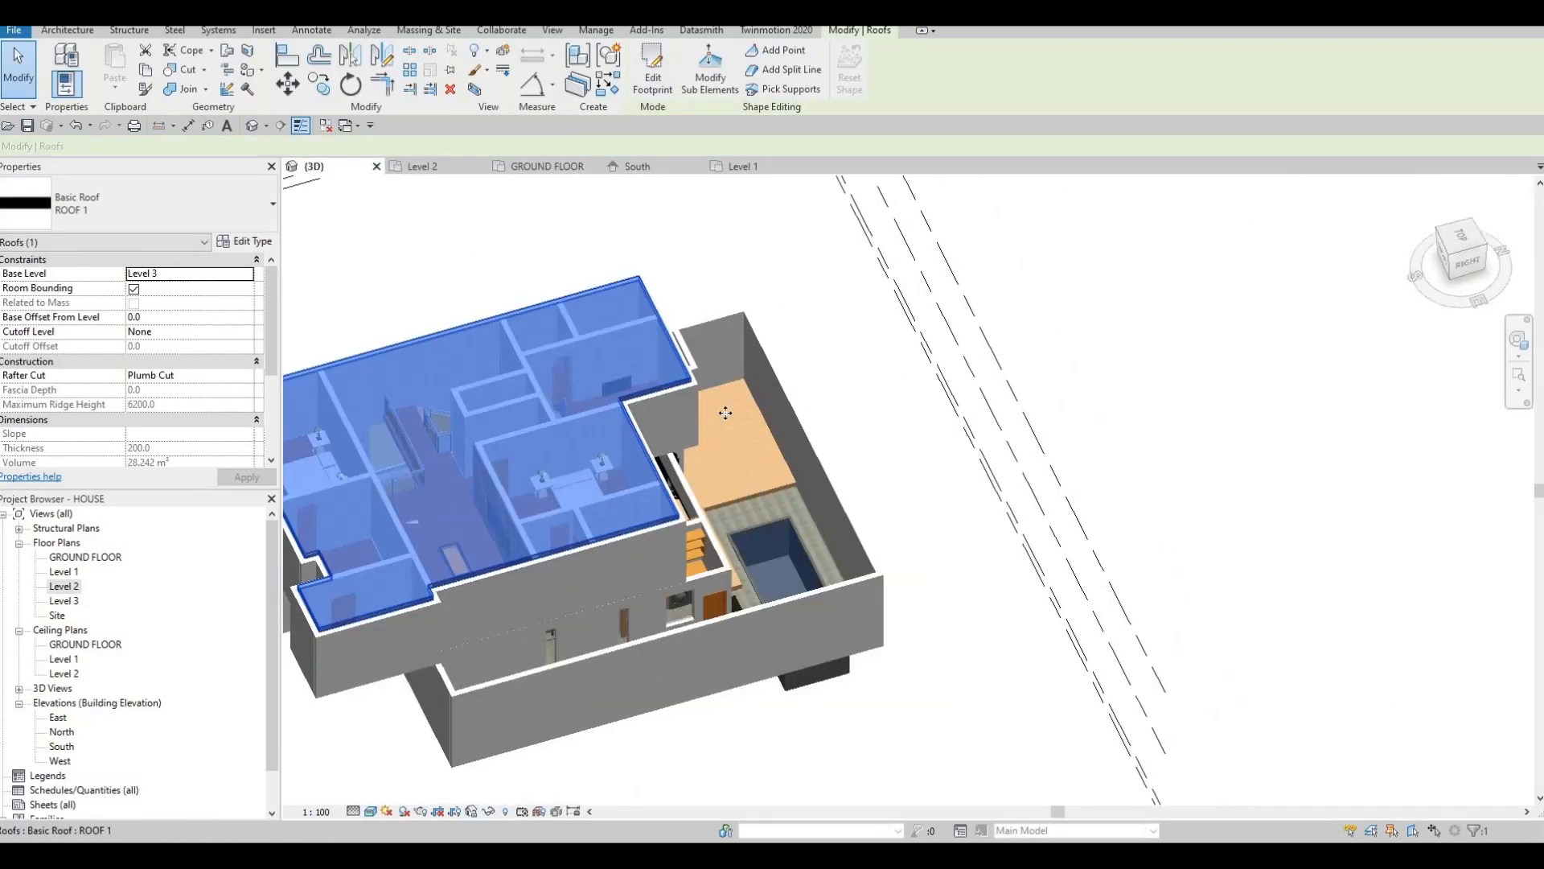
middle_drag(519, 400, 467, 457)
key(Escape)
key(Escape)
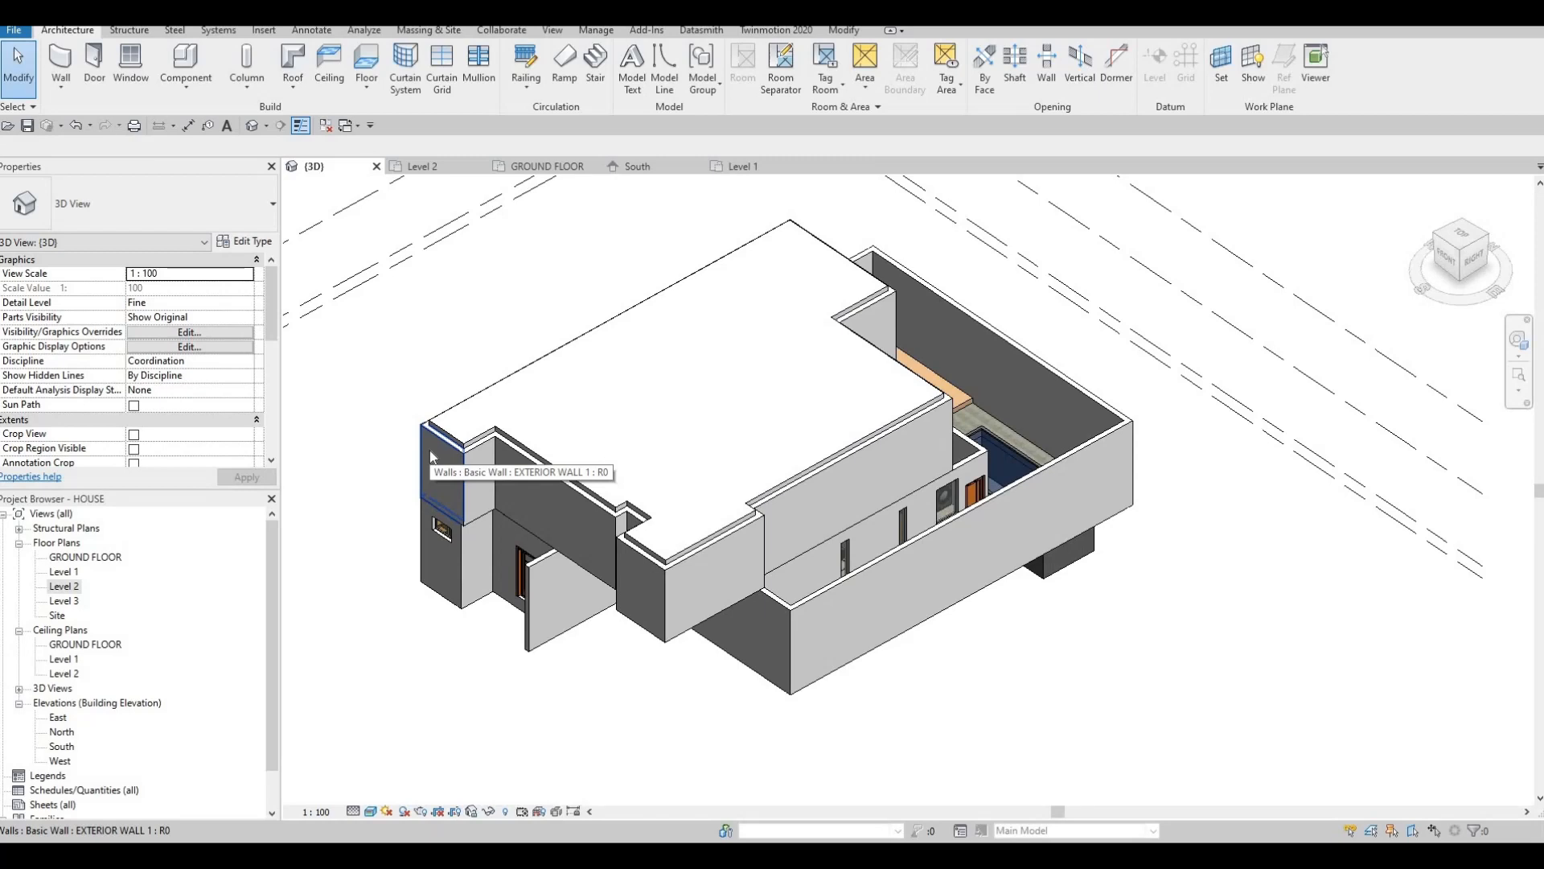
Select the whole chain of upper-floor exterior walls and set their top offset to 600 to form a parapet.
key(Tab)
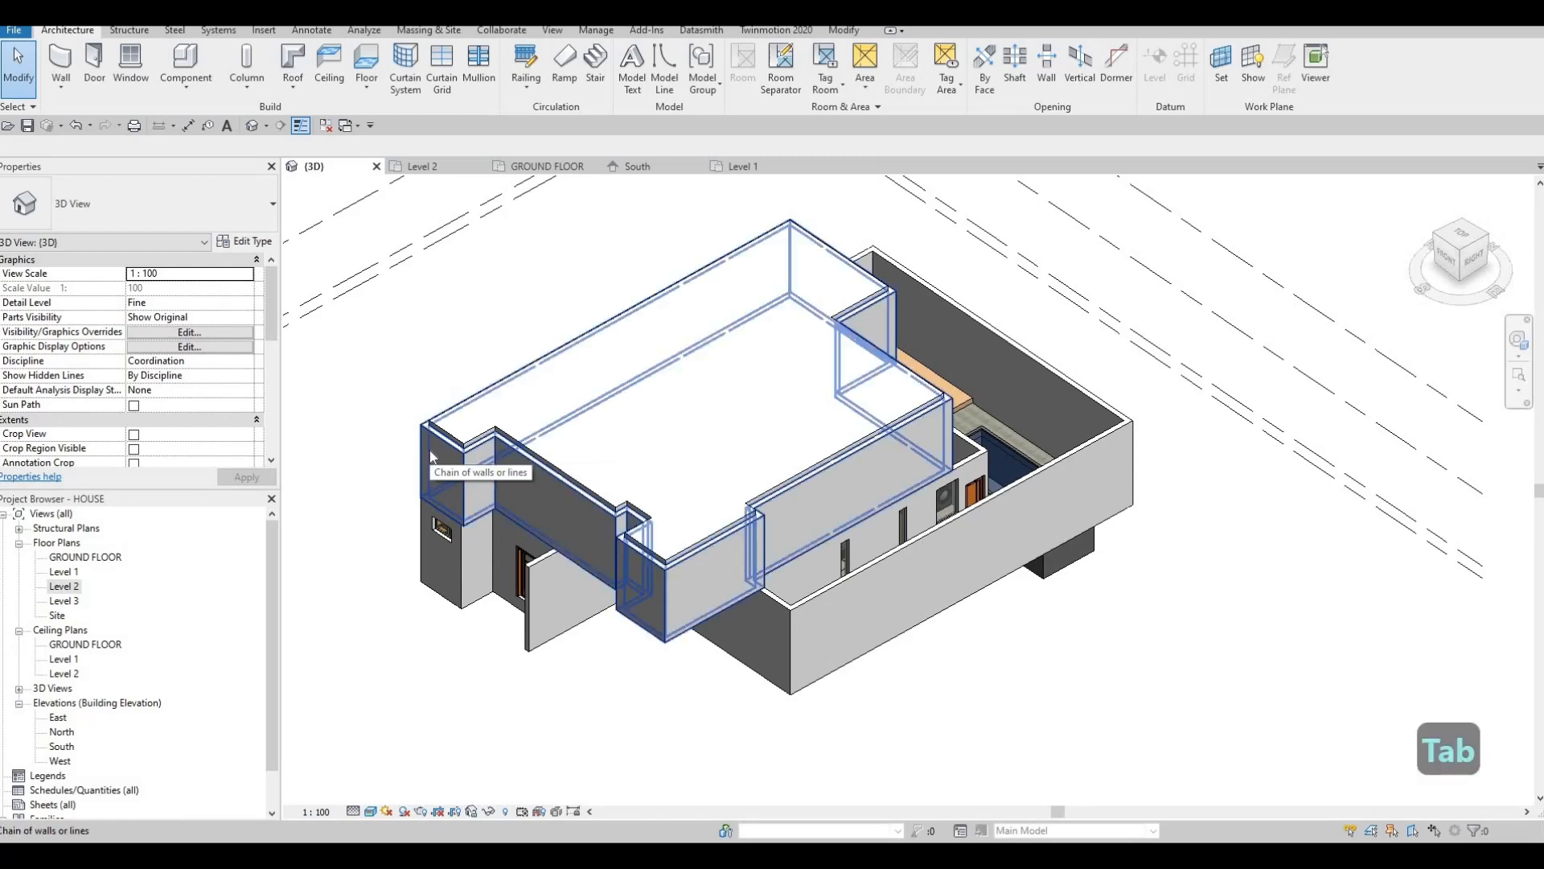
click(430, 454)
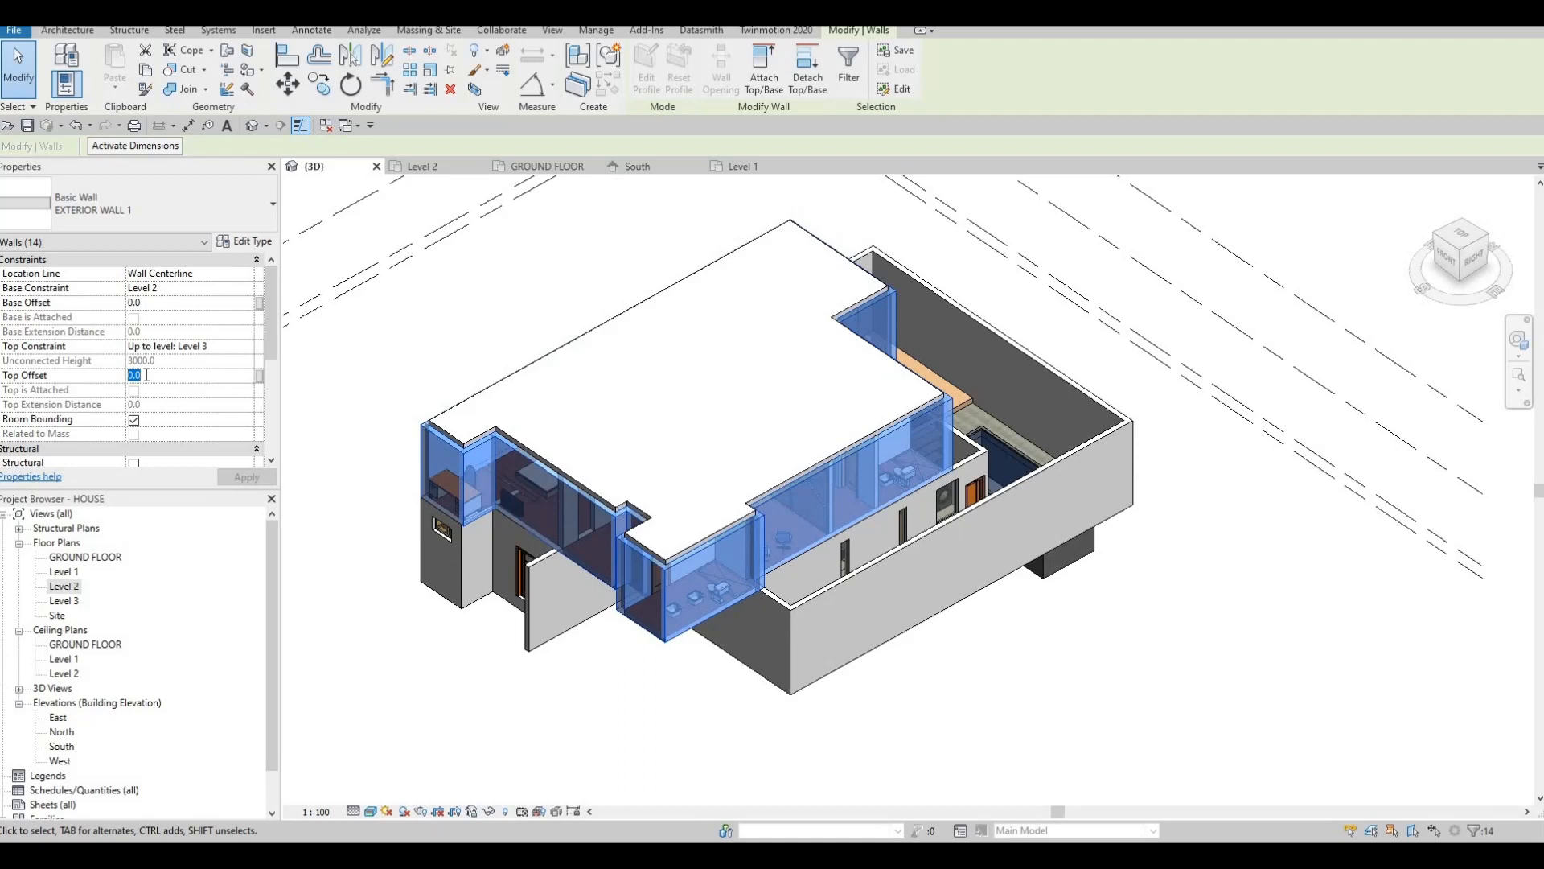
click(147, 375)
text(600)
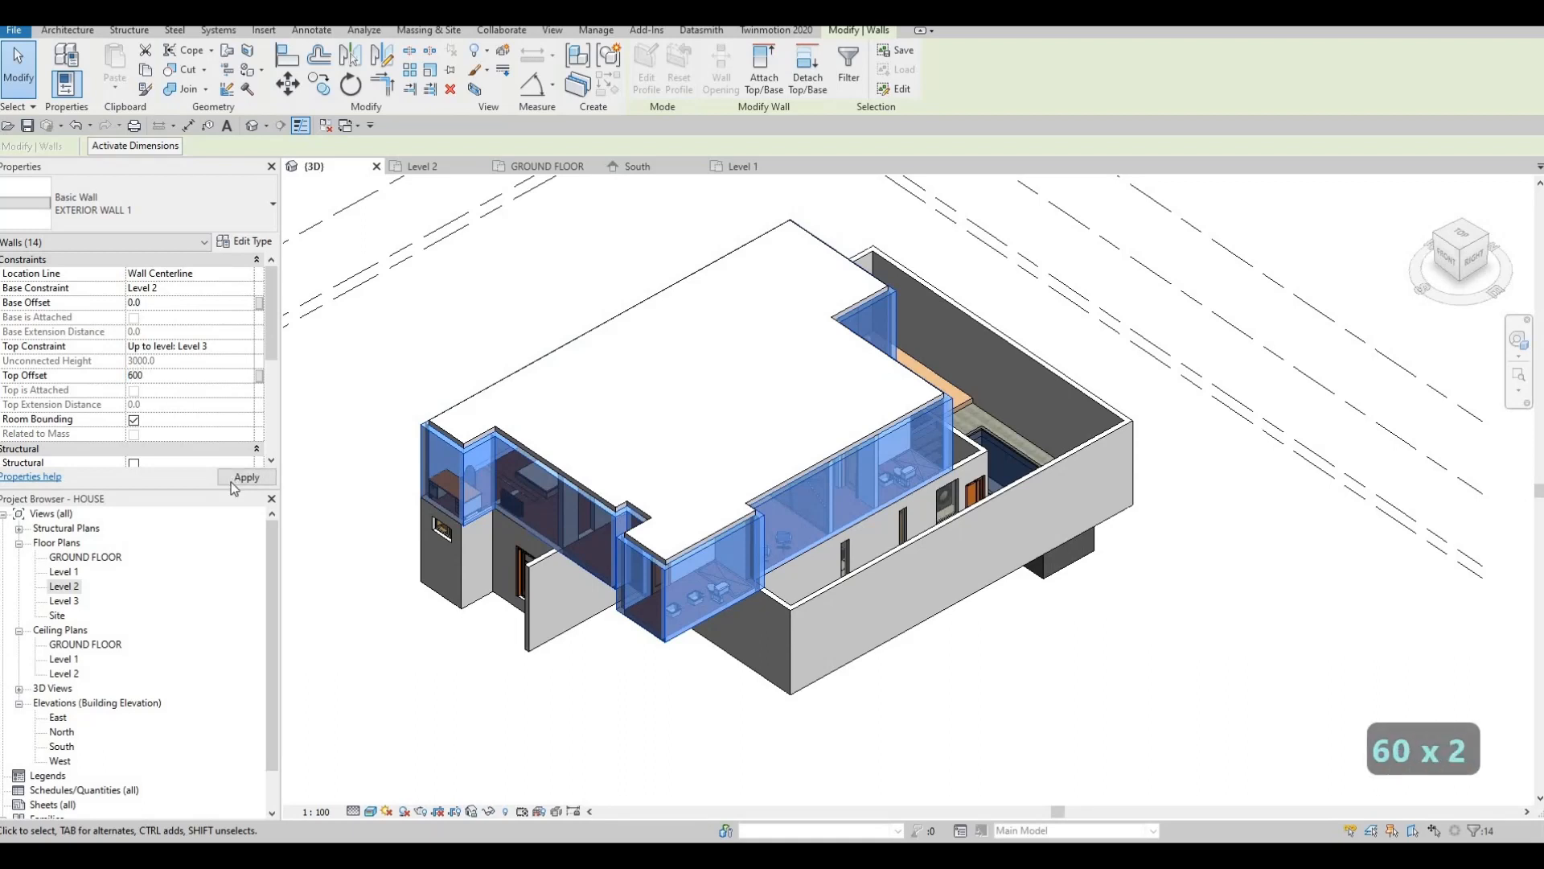
click(230, 479)
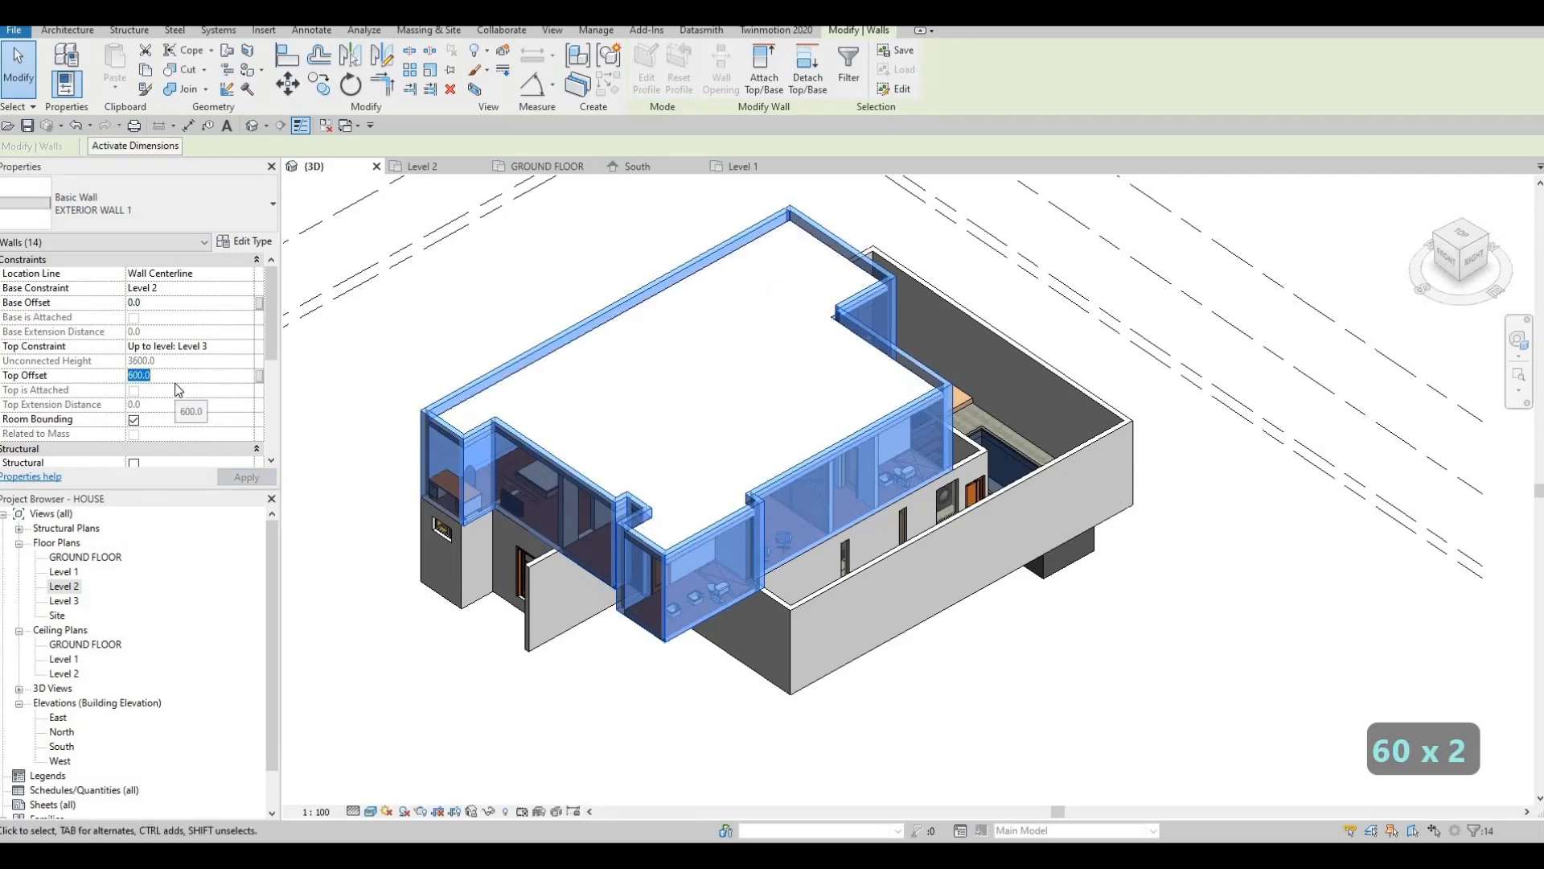
key(Escape)
key(Escape)
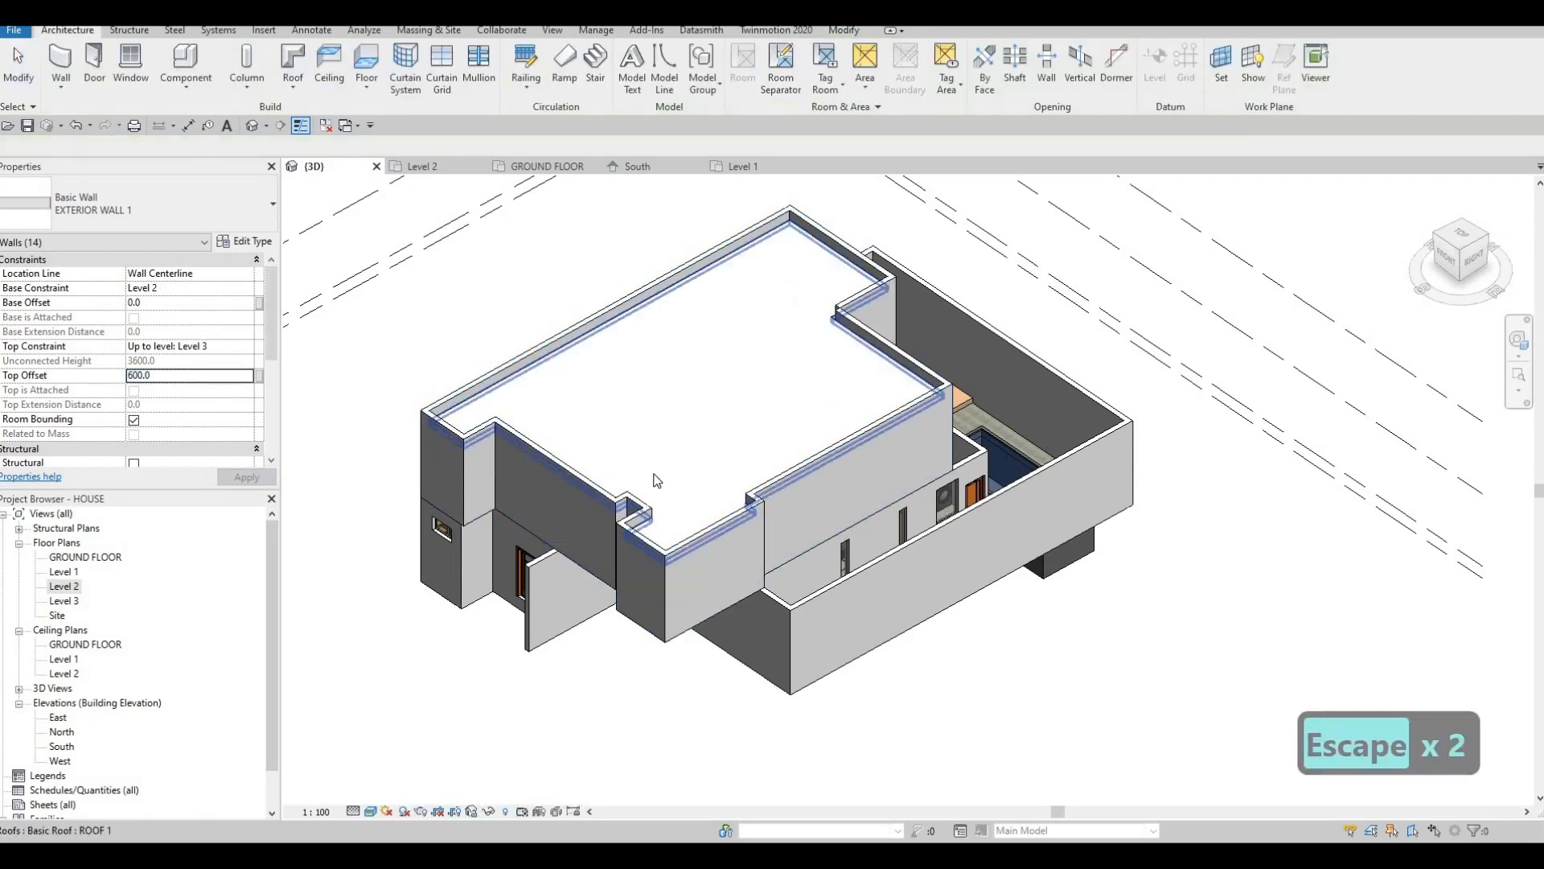
Paint the top face of the flat roof with the Asphalt Shingle material.
scroll(578, 392, down, 3)
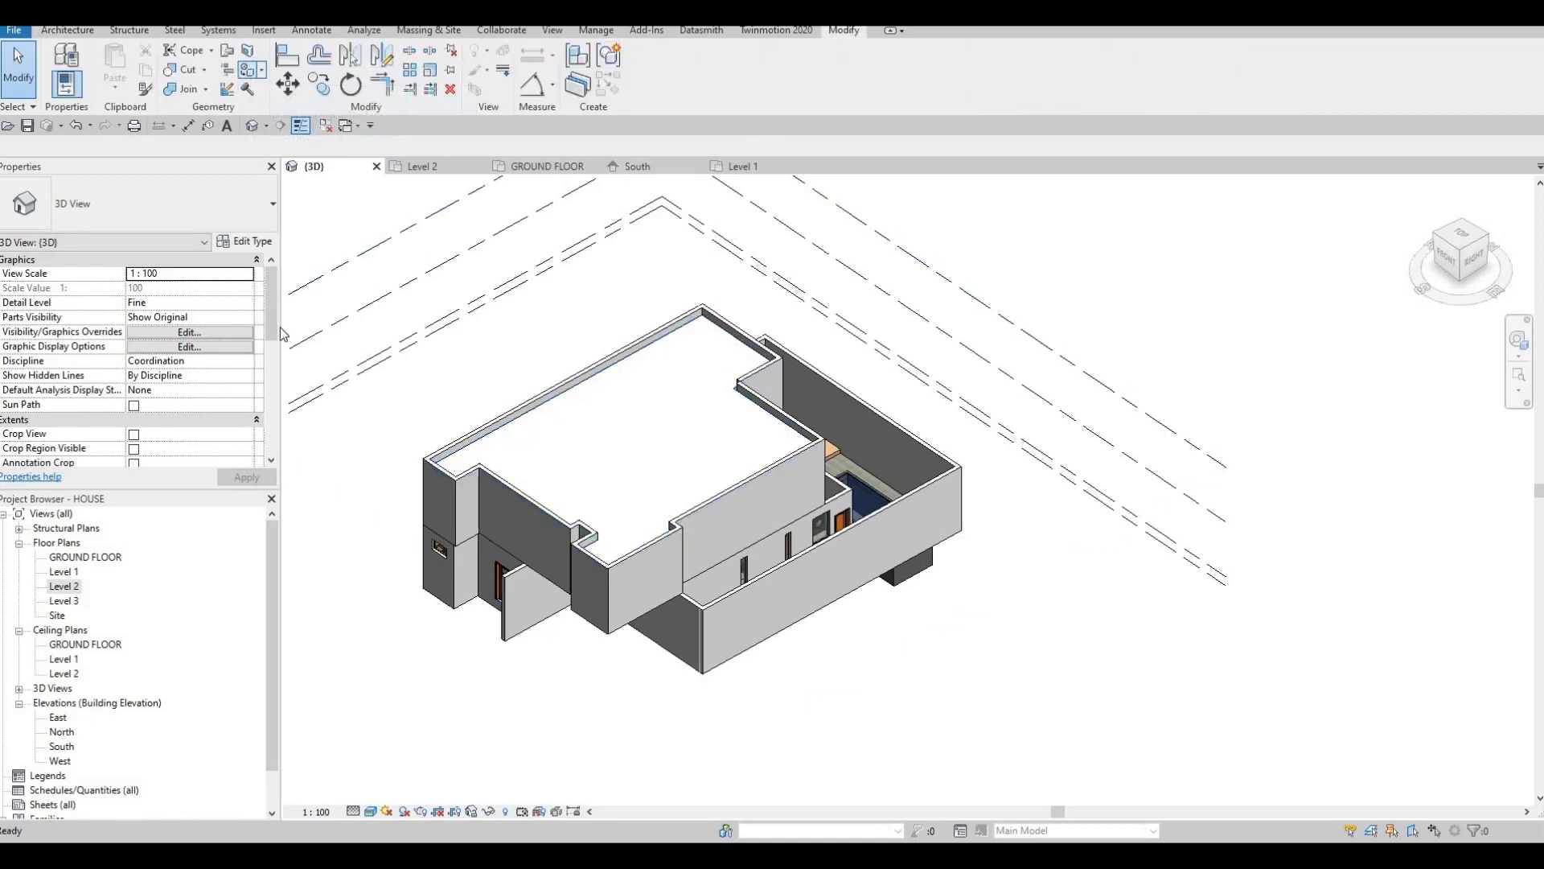
key(p)
key(t)
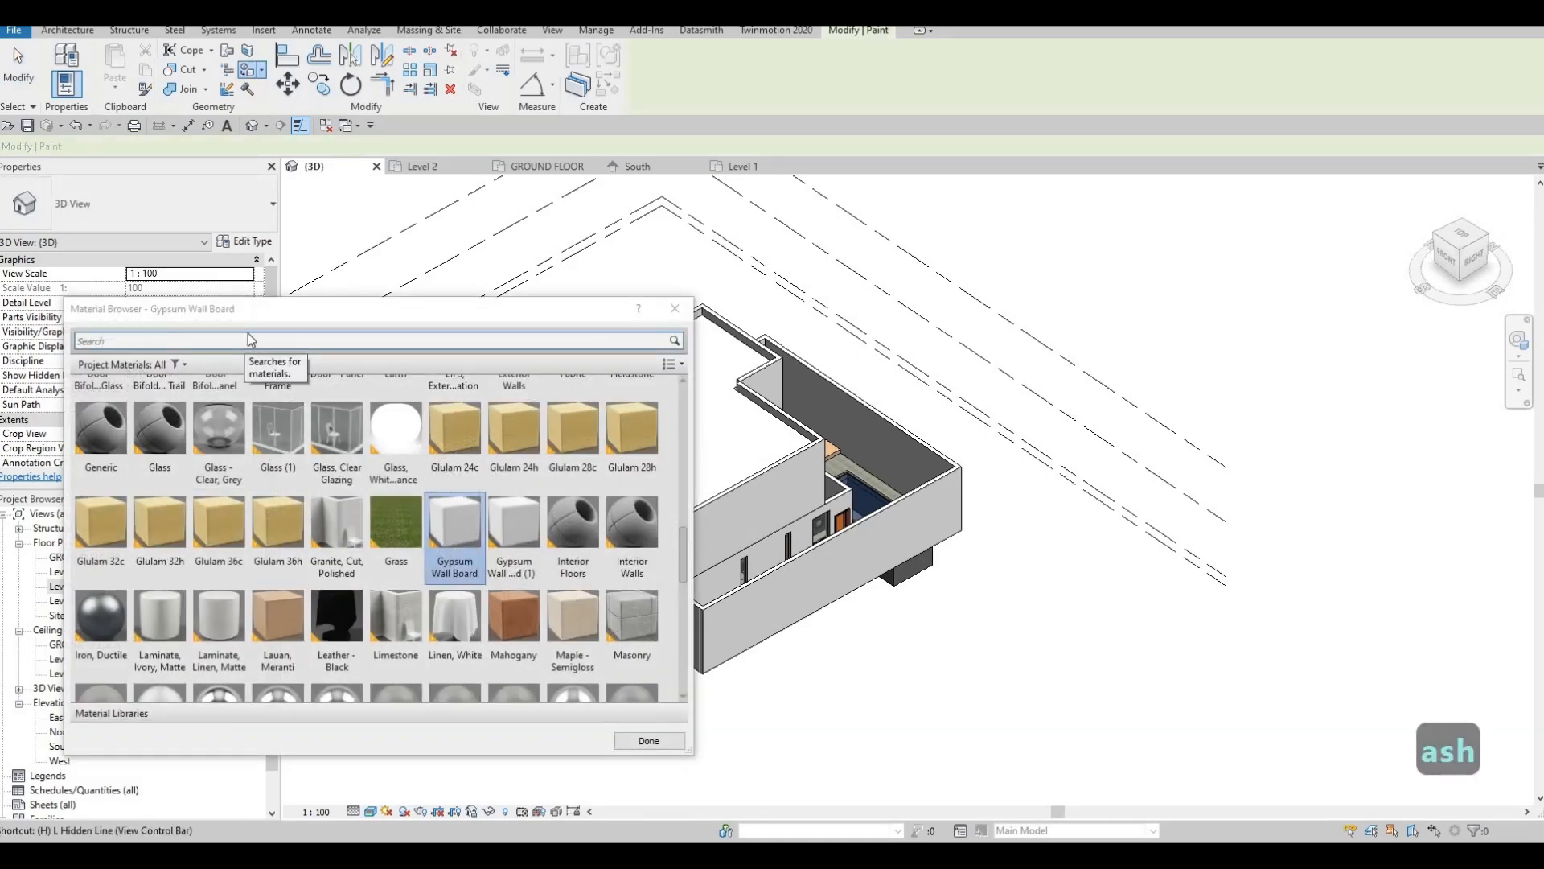
click(250, 339)
text(ASH)
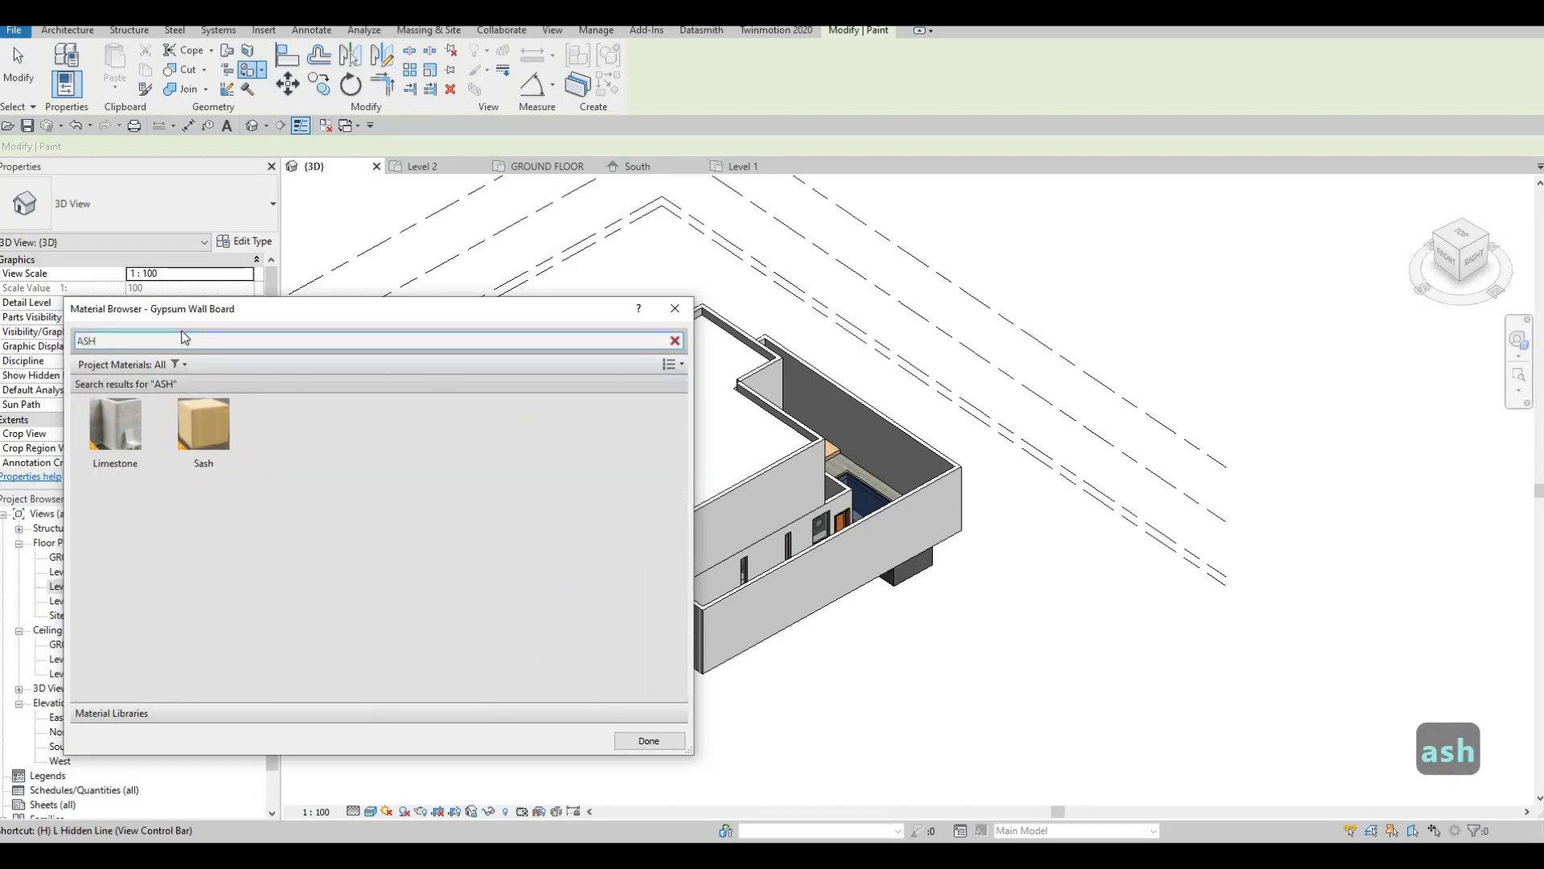
key(BackSpace)
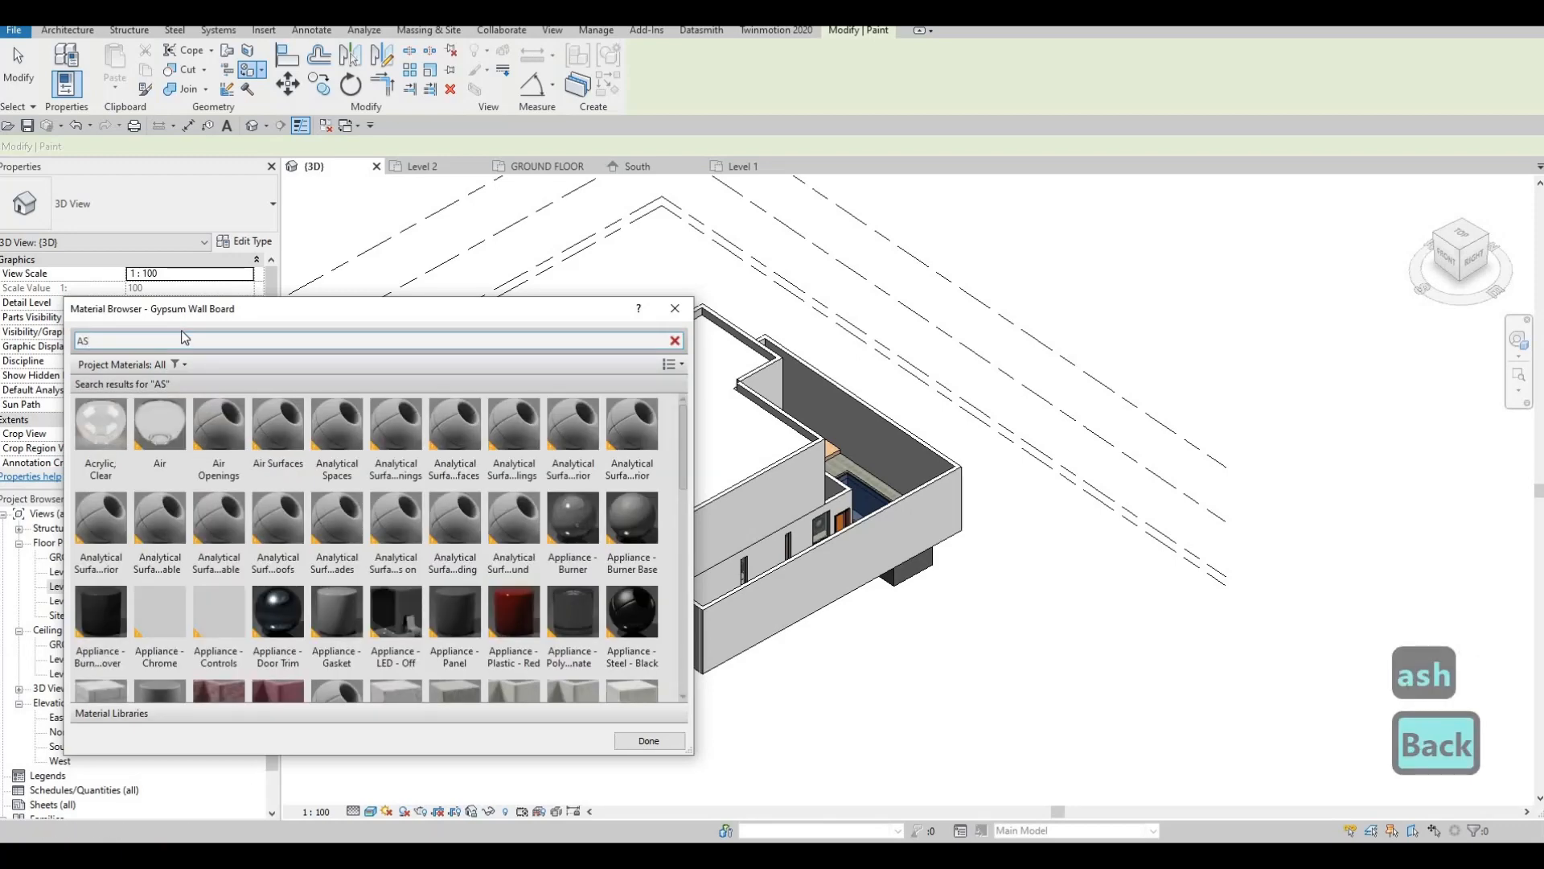
text(PH)
click(118, 441)
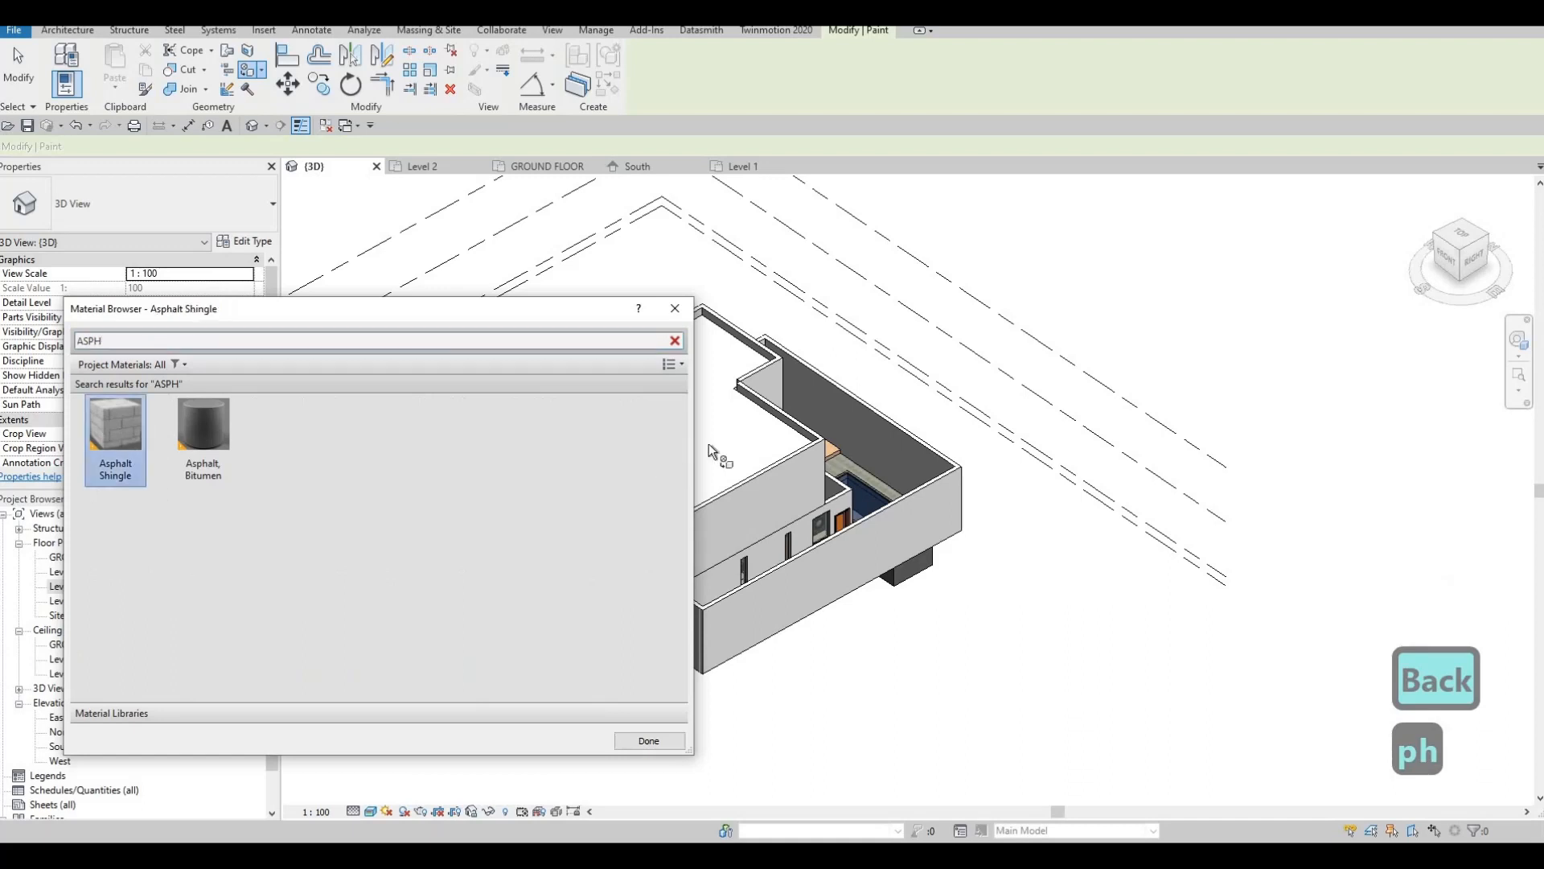
click(730, 442)
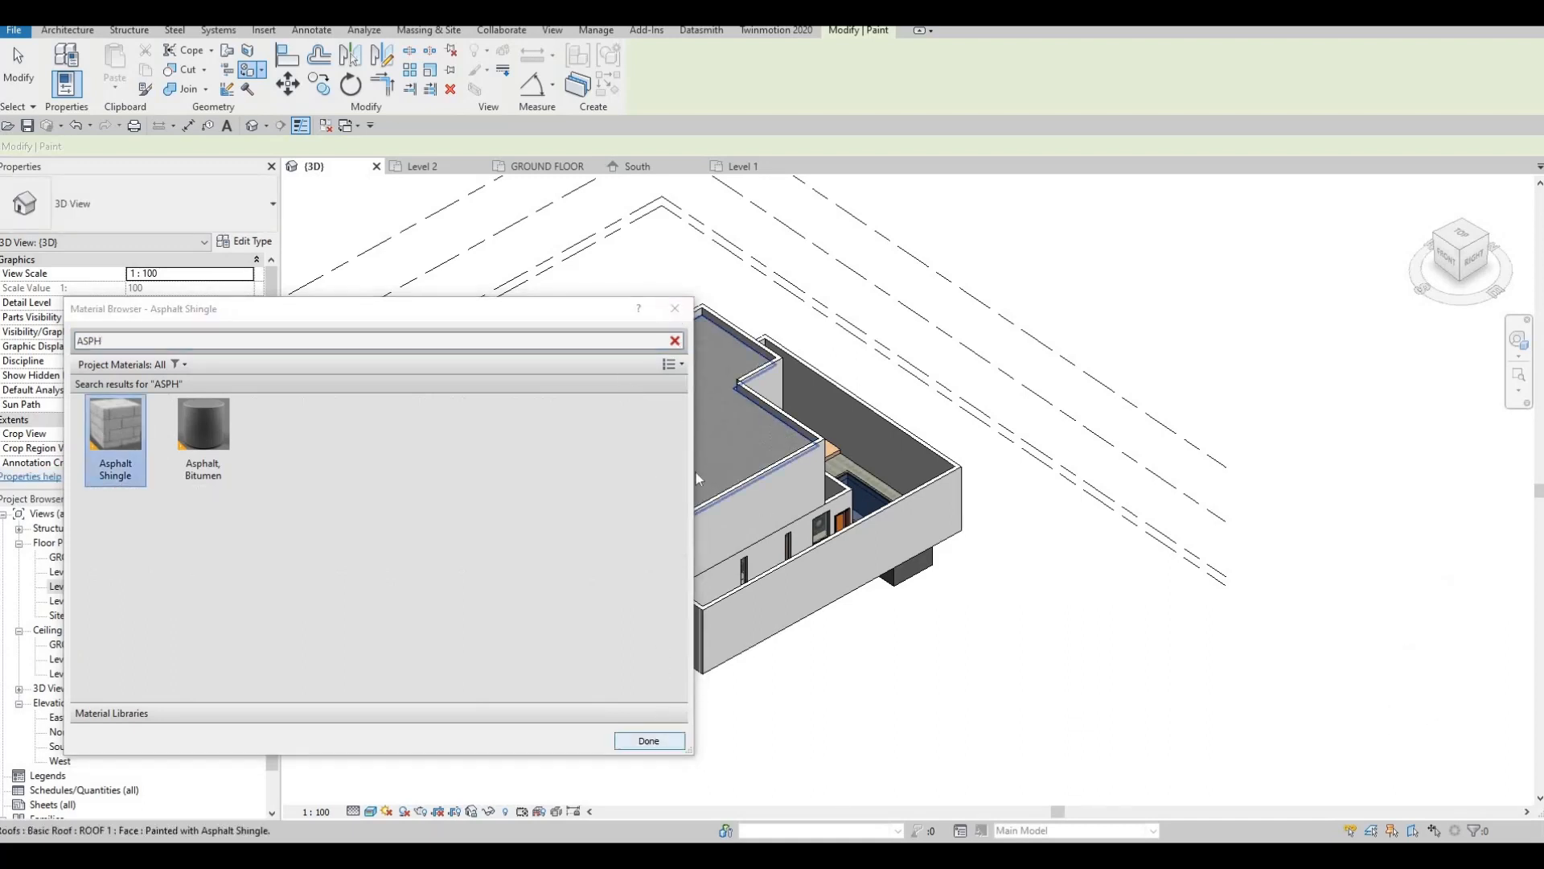
key(Escape)
key(Escape)
Inspect the parapet's inner corner at the rear of the house and select the short exterior wall there.
mouse_move(564, 472)
shift+middle_down()
mouse_move(711, 539)
mouse_move(629, 482)
mouse_move(643, 470)
mouse_move(614, 448)
mouse_move(685, 309)
mouse_move(707, 402)
mouse_move(683, 457)
mouse_move(779, 469)
mouse_move(591, 437)
mouse_move(611, 418)
mouse_move(666, 438)
mouse_move(791, 516)
mouse_move(756, 328)
mouse_move(627, 493)
shift+middle_up()
scroll(703, 349, up, 3)
scroll(705, 351, down, 2)
scroll(636, 494, up, 6)
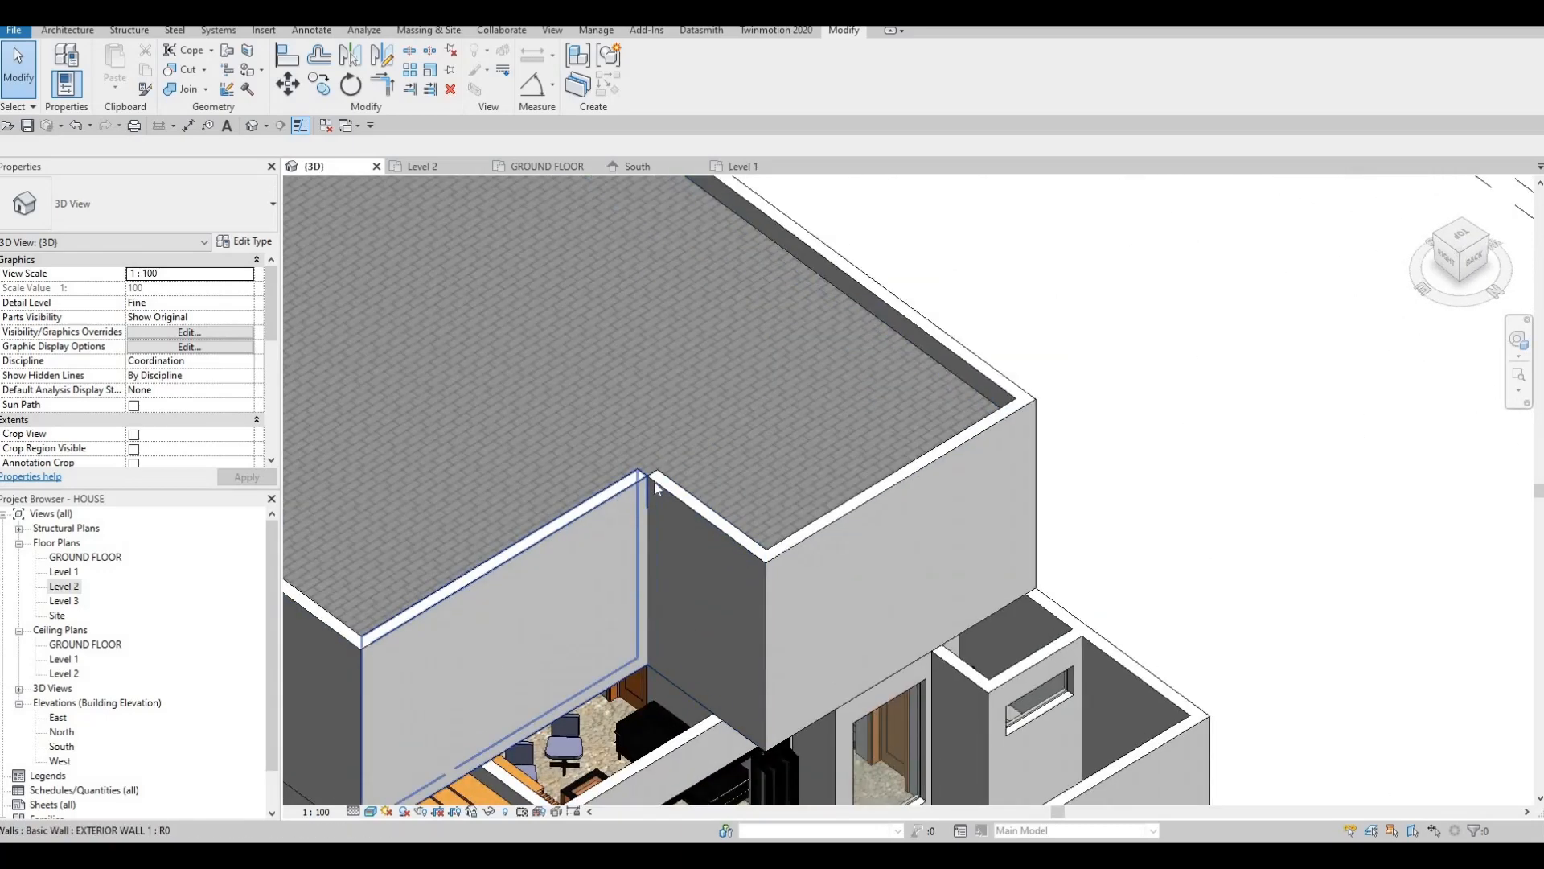
key(Escape)
scroll(654, 481, up, 2)
click(606, 511)
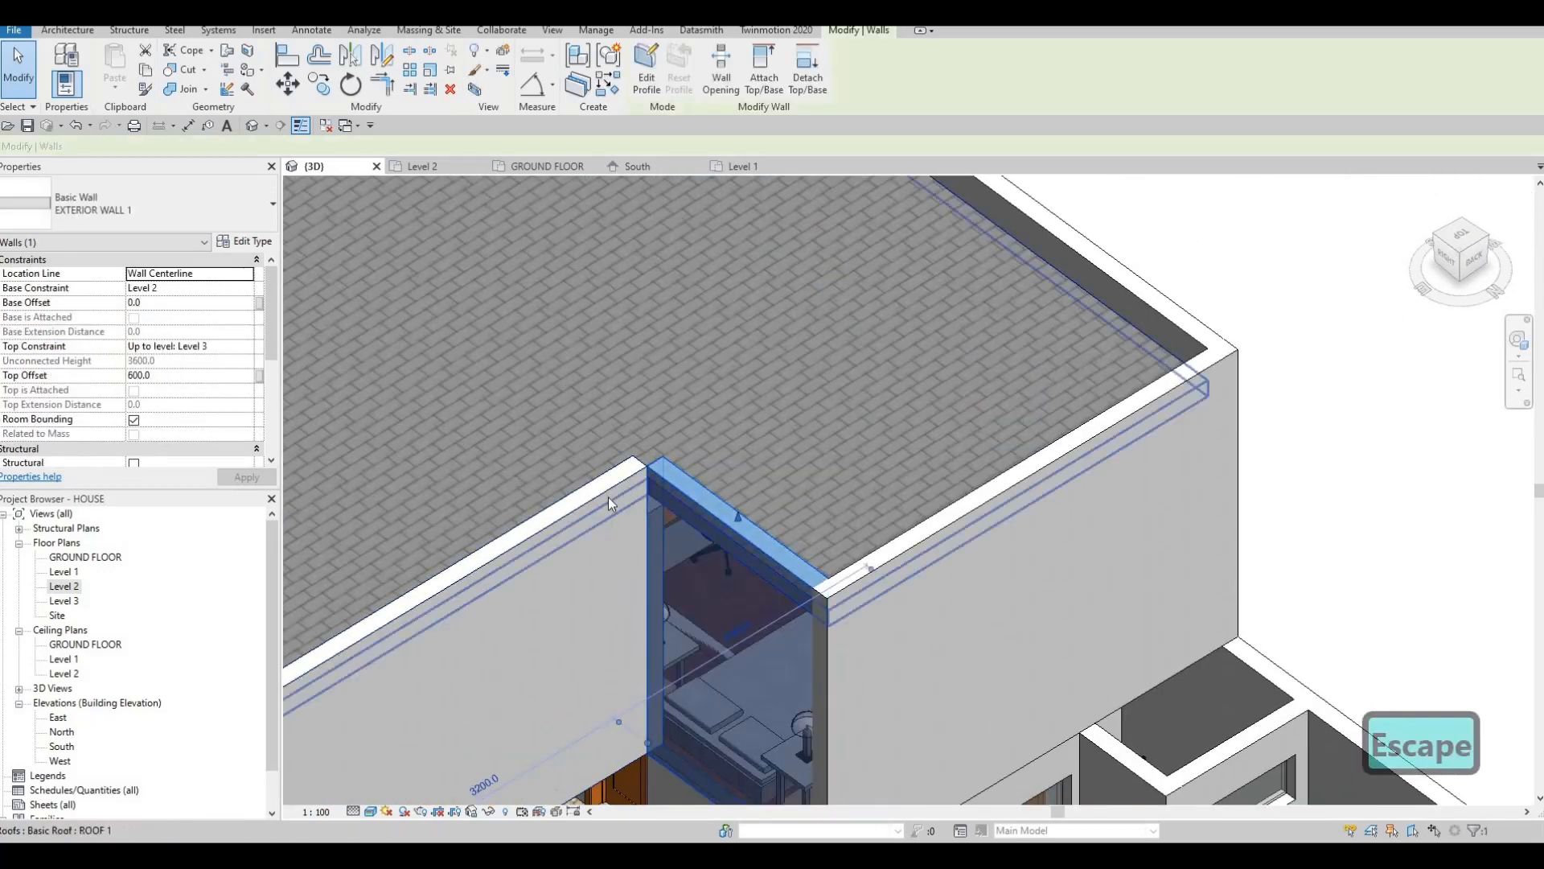
In the Level 2 floor plan, extend the interior wall between the two north bedrooms to the exterior wall corner.
double_click(65, 586)
middle_drag(885, 242, 747, 567)
scroll(747, 567, down, 3)
scroll(717, 241, up, 6)
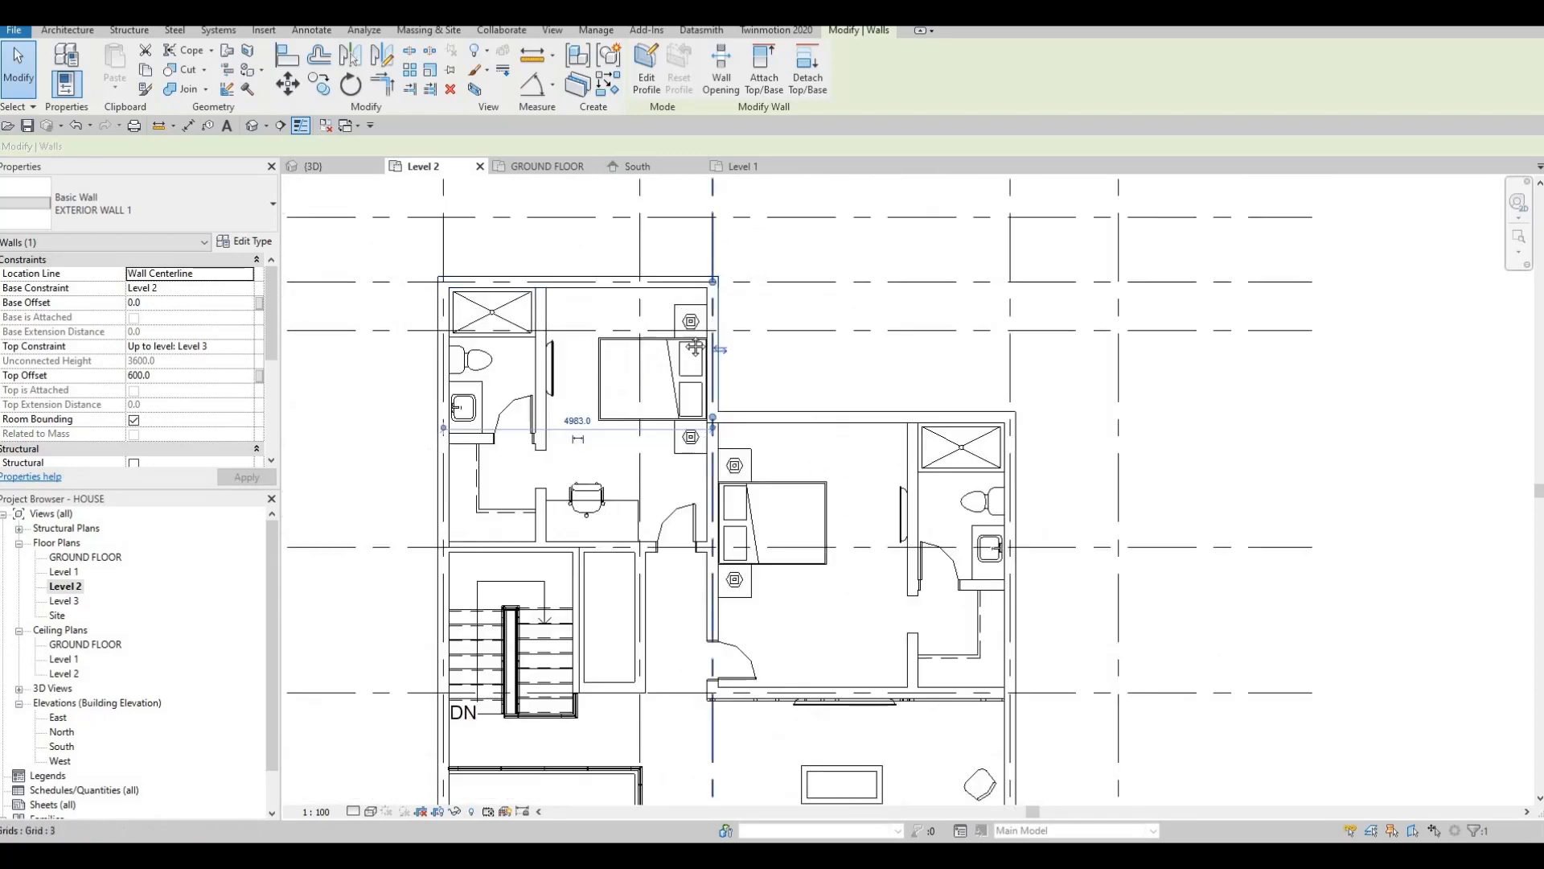
scroll(652, 509, up, 1)
middle_drag(651, 509, 608, 296)
scroll(690, 724, down, 2)
middle_drag(690, 724, 644, 437)
middle_drag(641, 532, 634, 459)
key(Escape)
key(Escape)
click(615, 406)
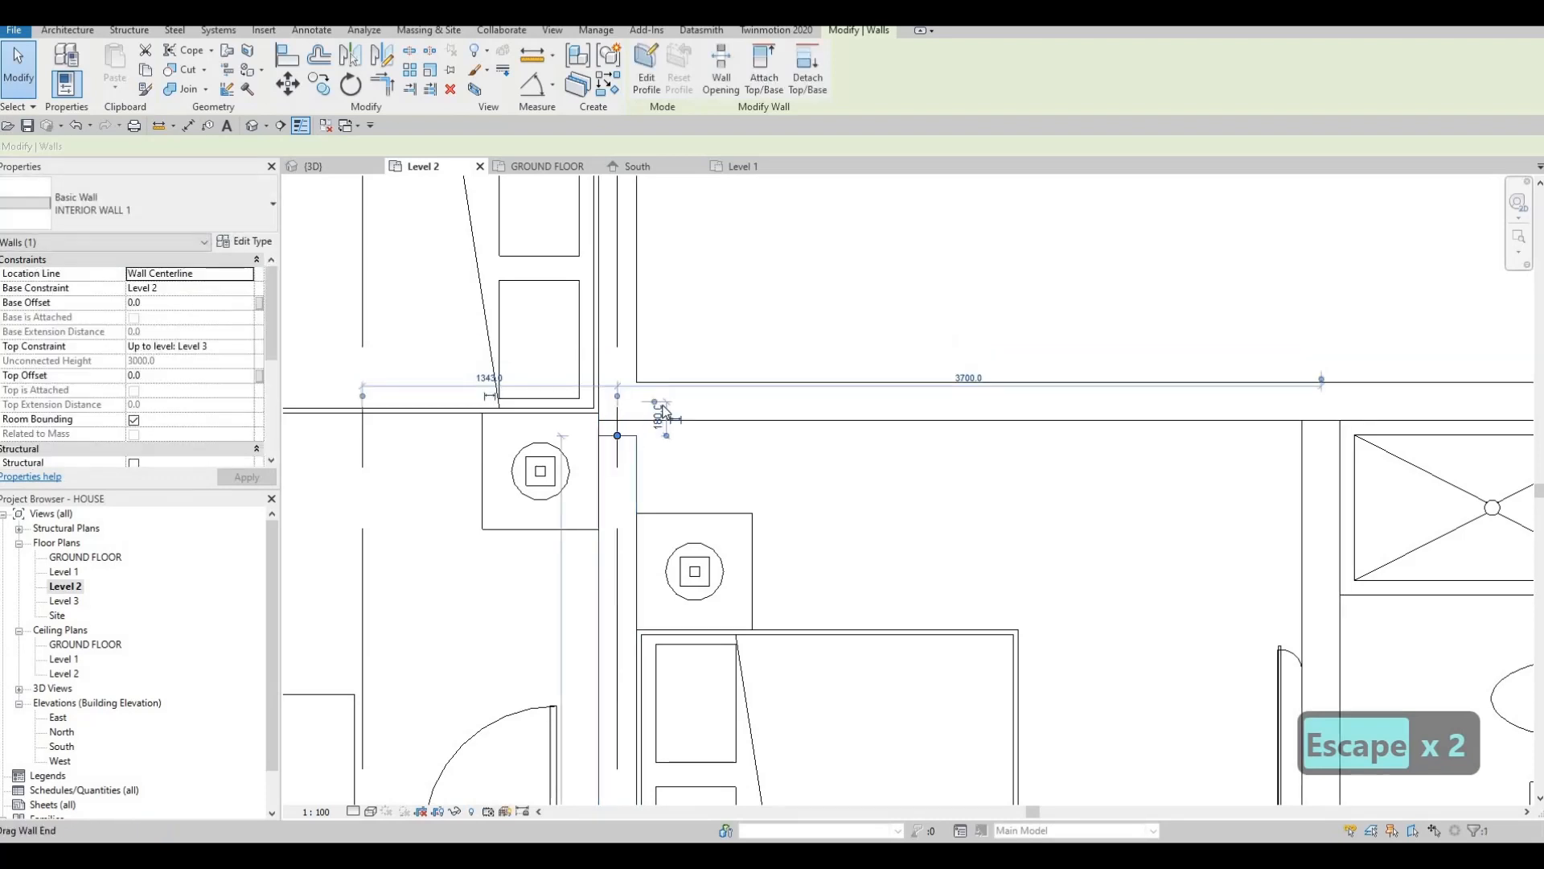
key(Escape)
key(Escape)
click(618, 435)
drag(618, 435, 618, 420)
key(Escape)
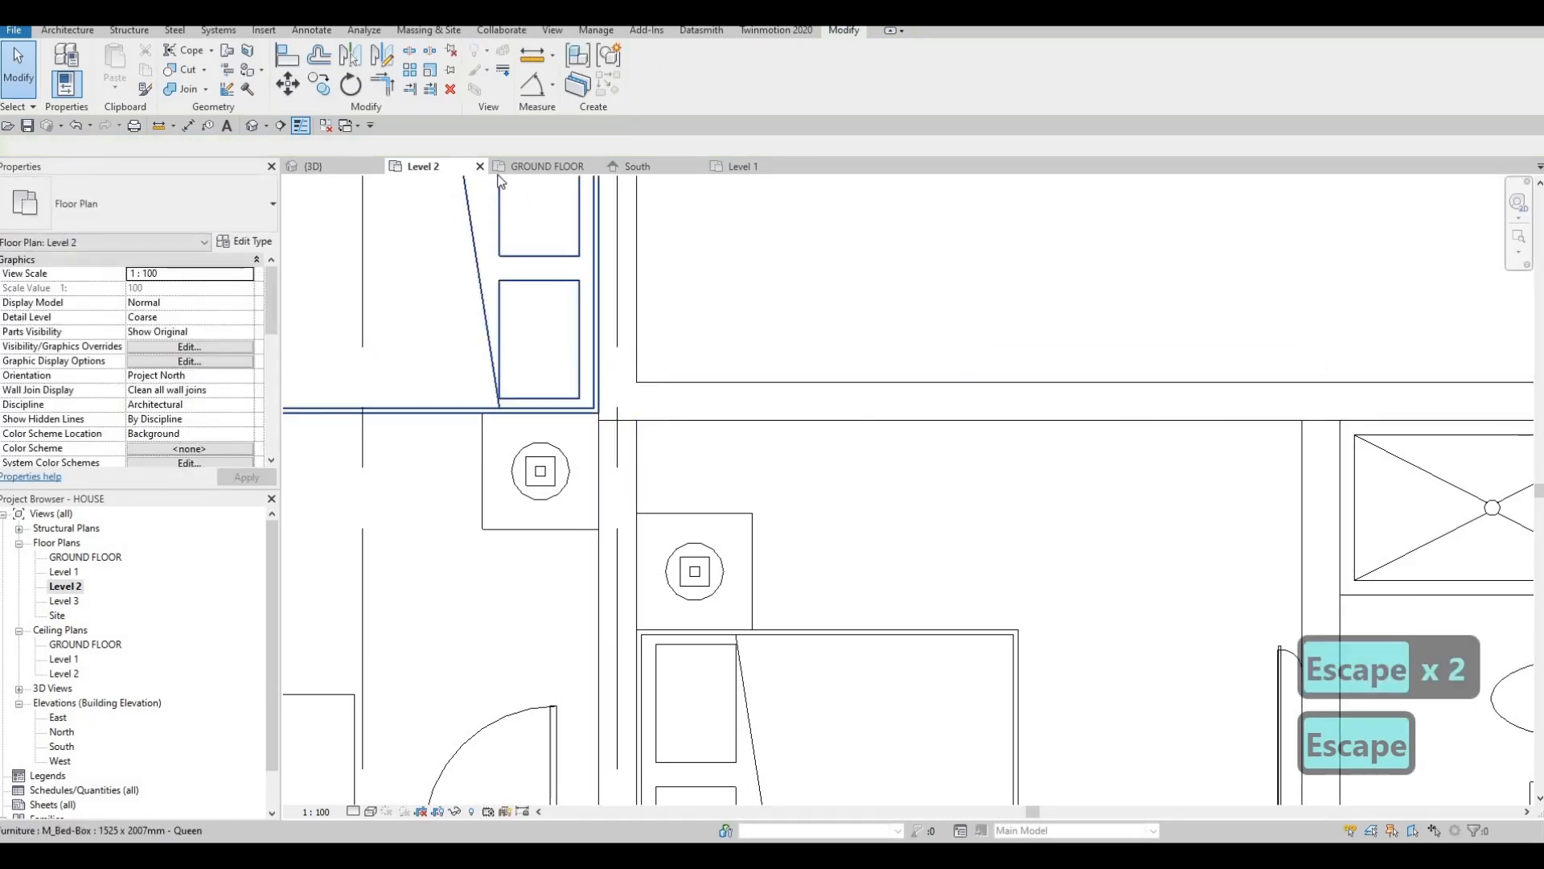
Examine the parapet's inner corner, the roof and the rear patio side of the house from several angles in 3D.
click(342, 167)
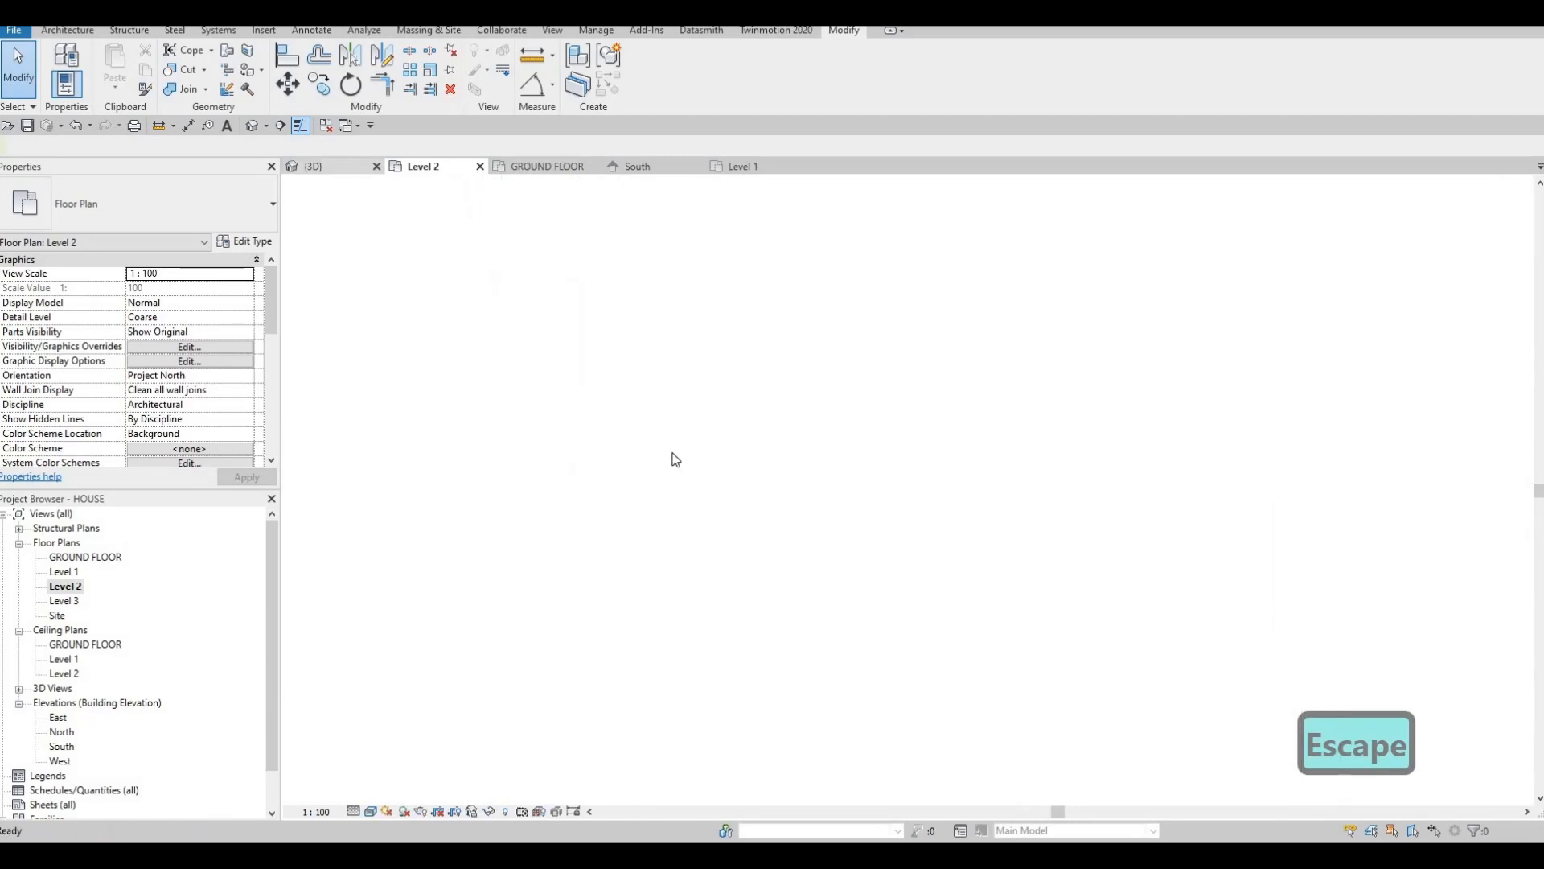
key(Escape)
scroll(688, 395, down, 5)
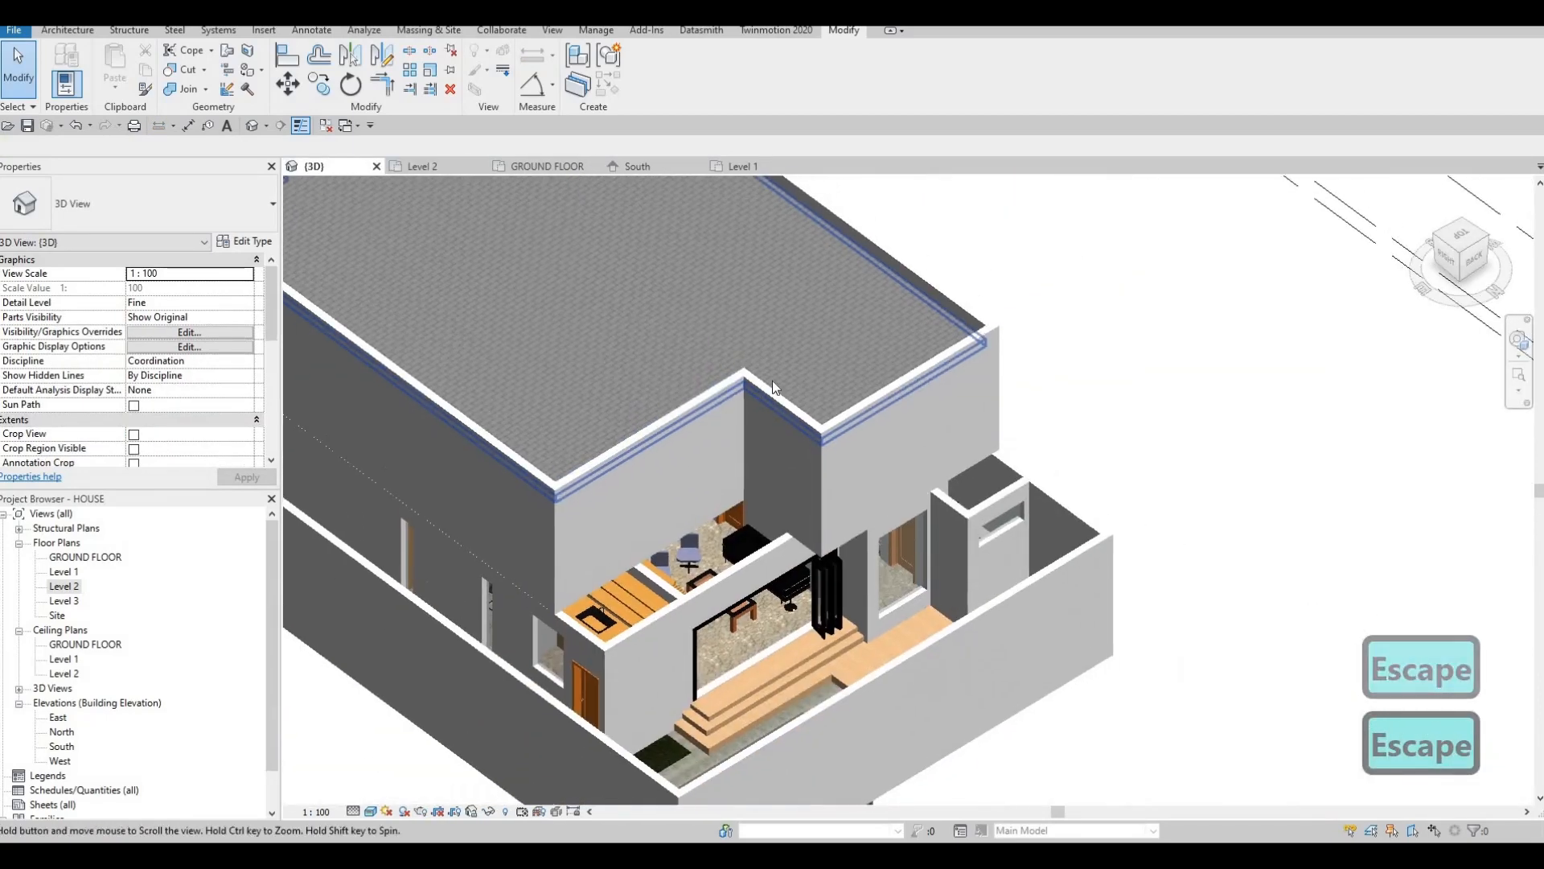
scroll(773, 379, up, 6)
scroll(774, 402, down, 5)
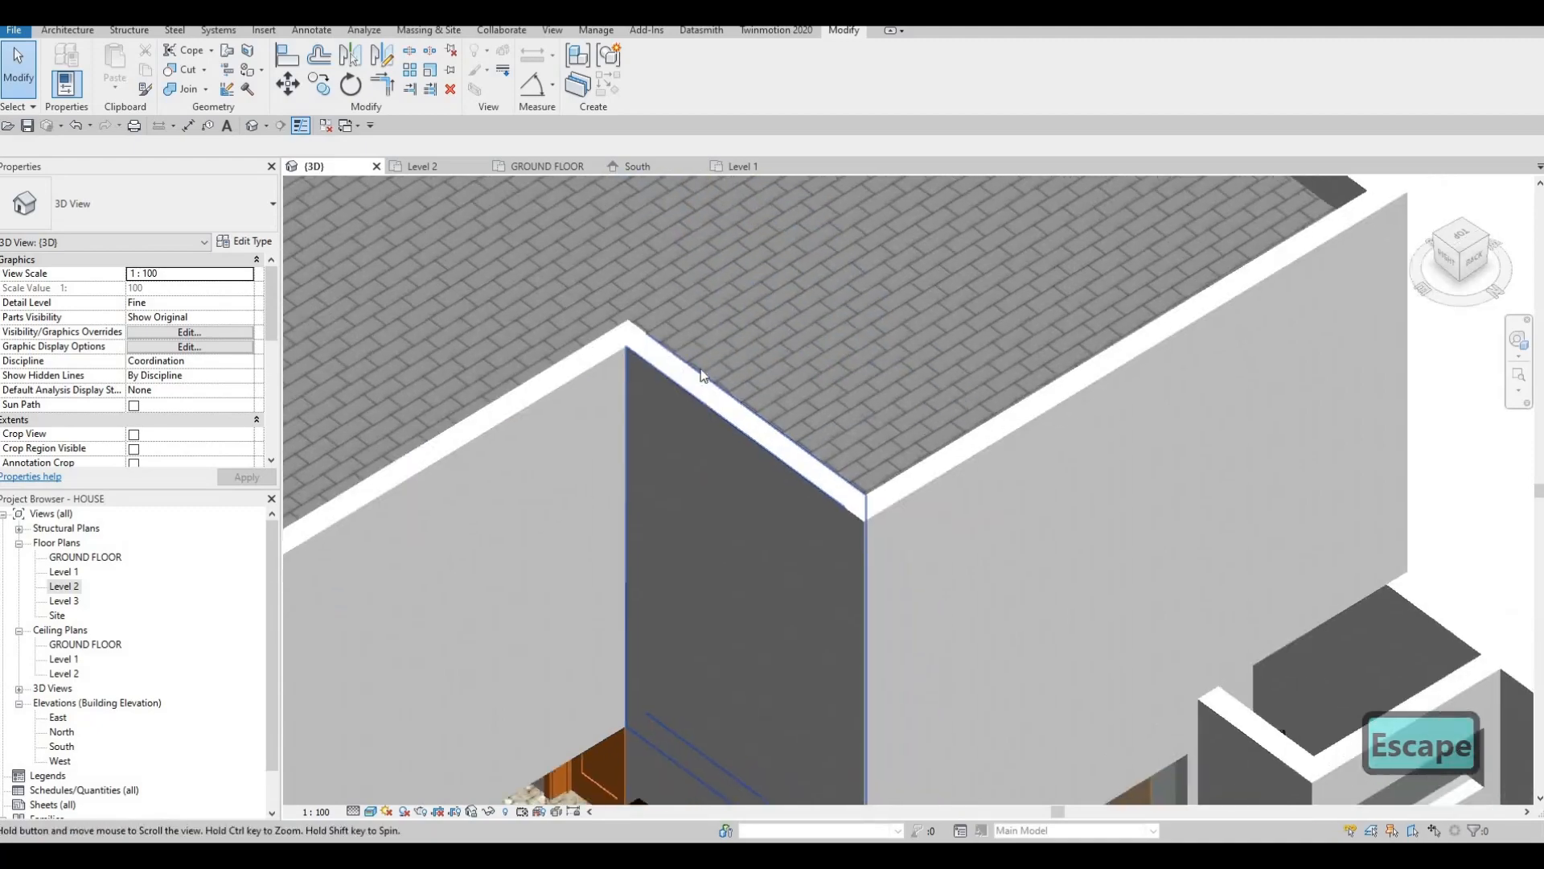
key(Escape)
key(Escape)
scroll(722, 420, down, 3)
middle_drag(693, 412, 891, 452)
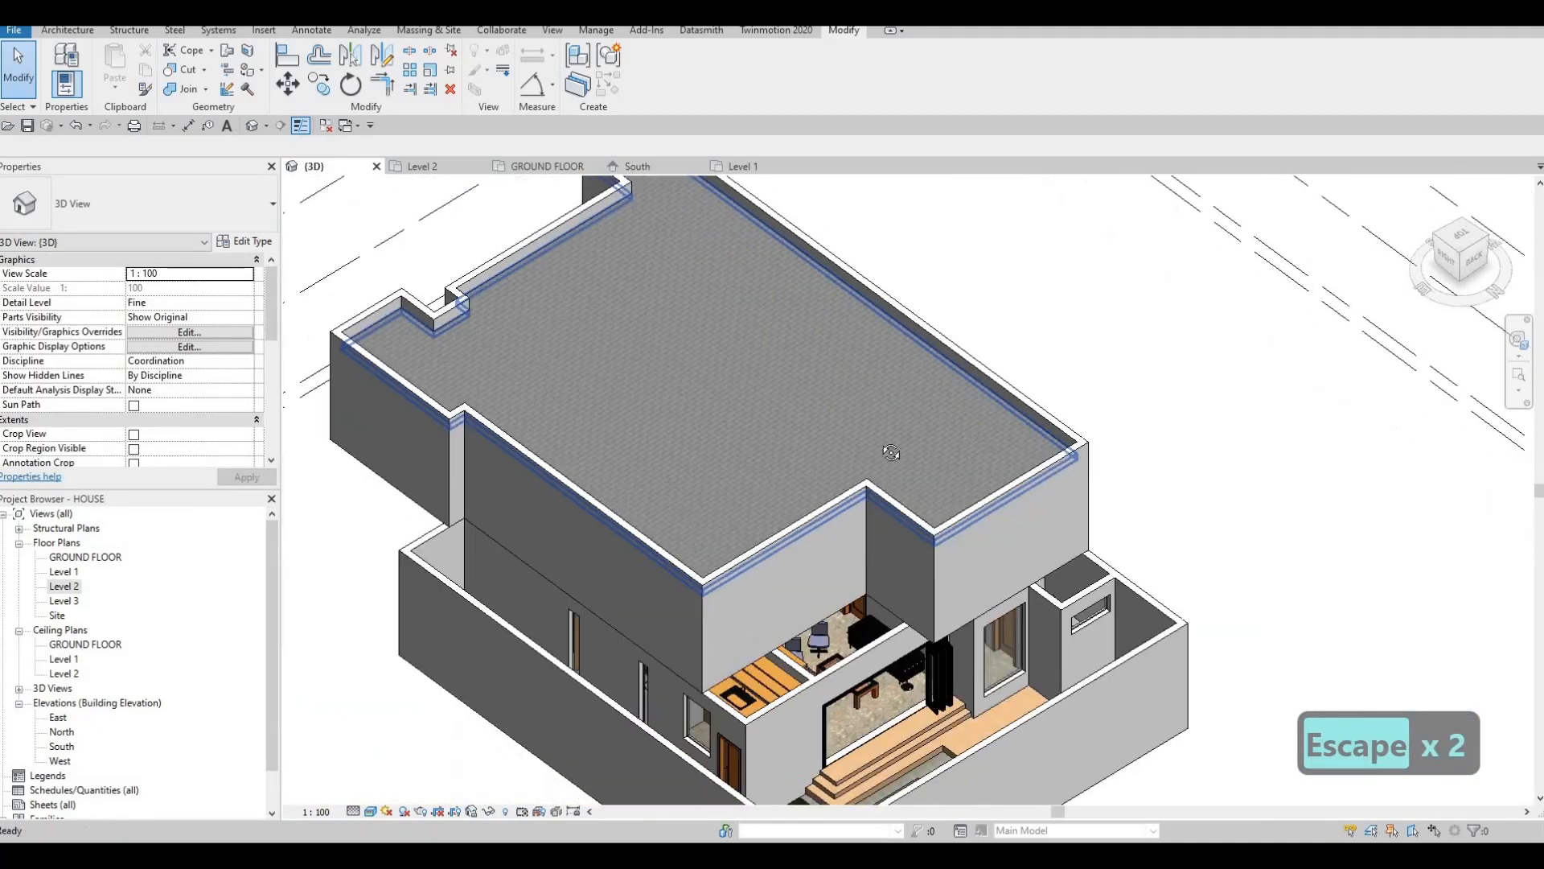
scroll(928, 389, down, 3)
shift+middle_drag(928, 389, 909, 480)
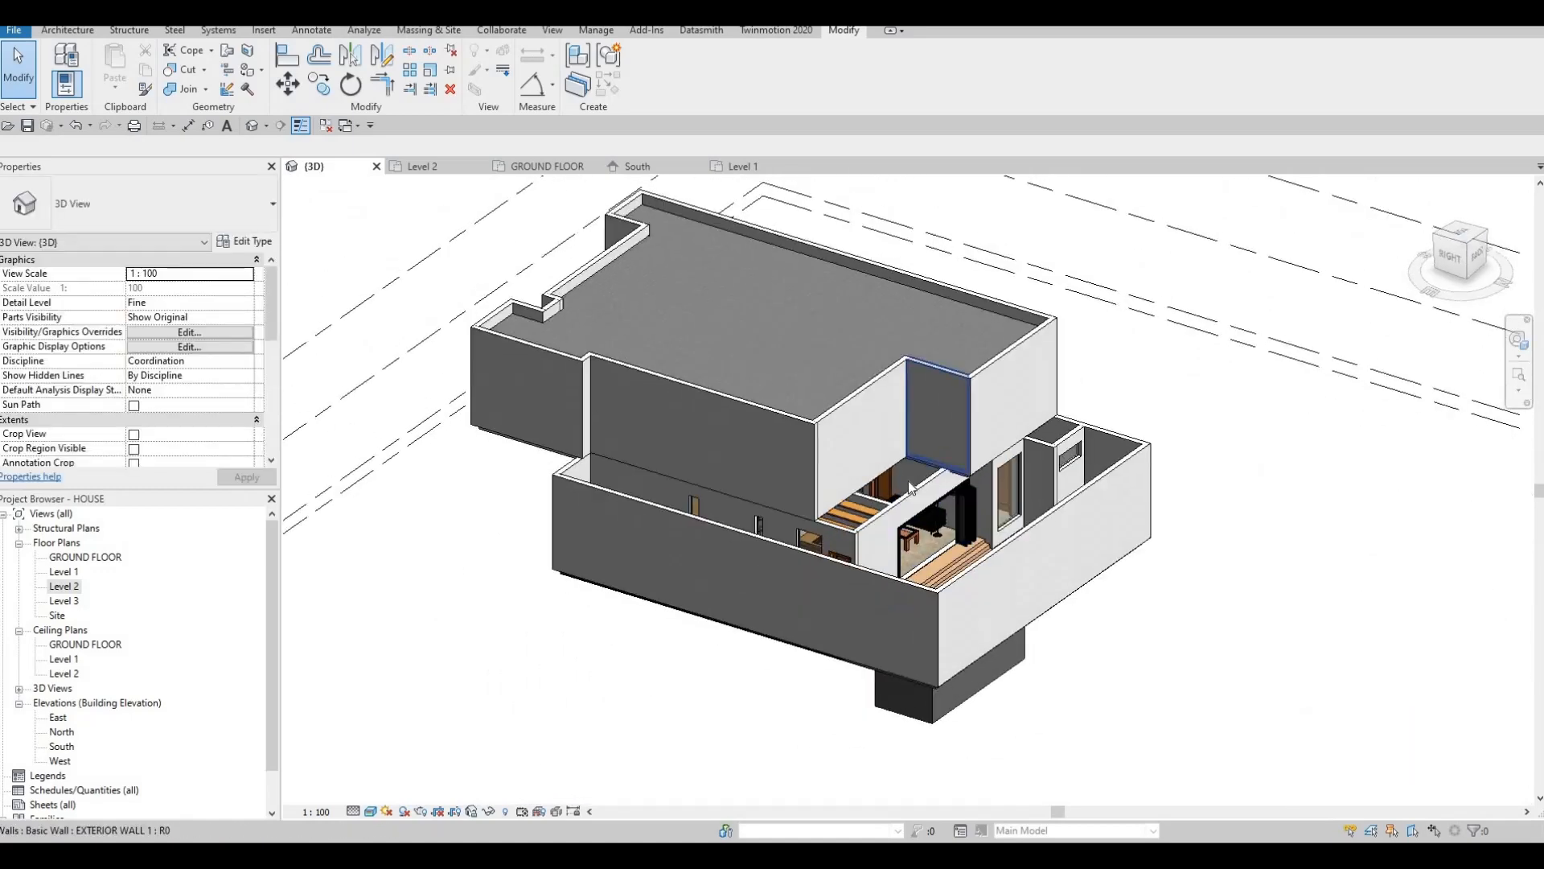
shift+middle_drag(720, 490, 721, 404)
scroll(804, 450, up, 5)
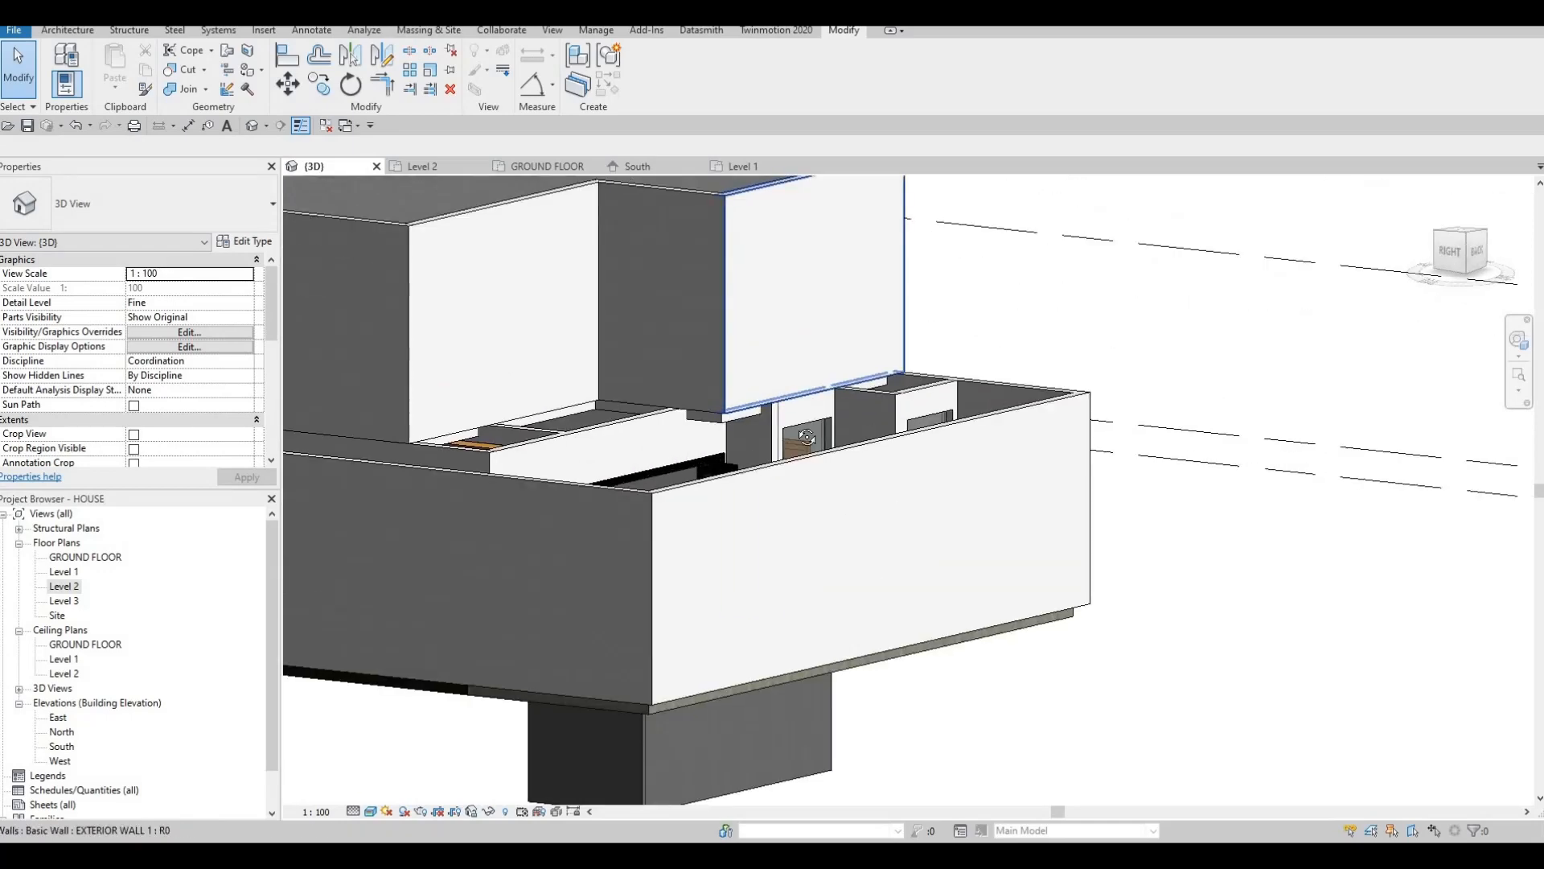
shift+middle_drag(812, 455, 814, 452)
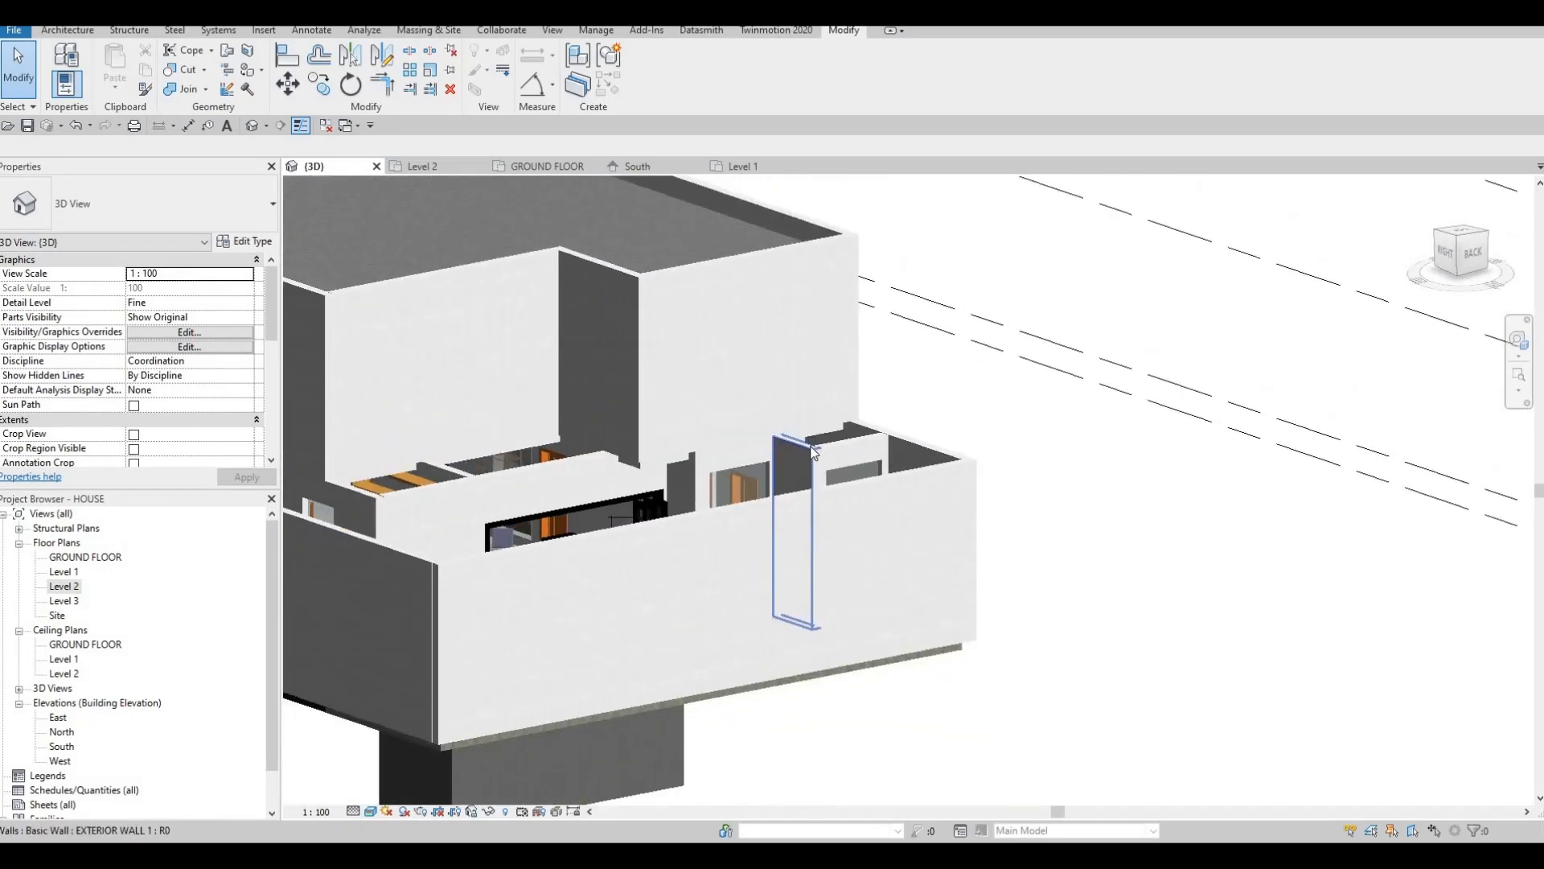
Compare the Level 2 and Level 1 floor plans around the rear rooms and patio.
double_click(65, 585)
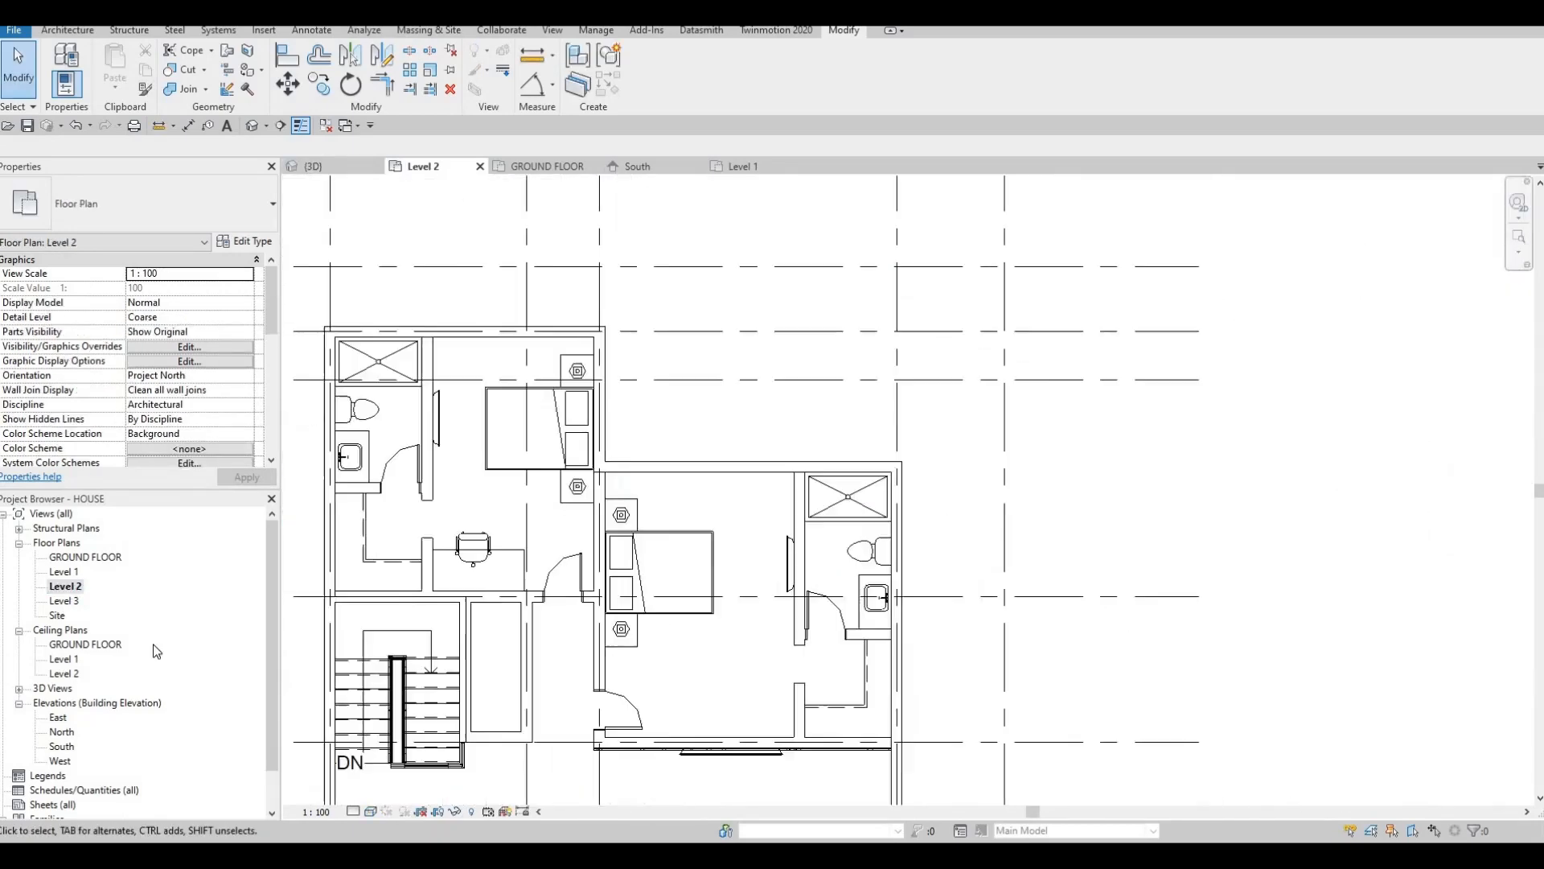
key(ctrl+Tab)
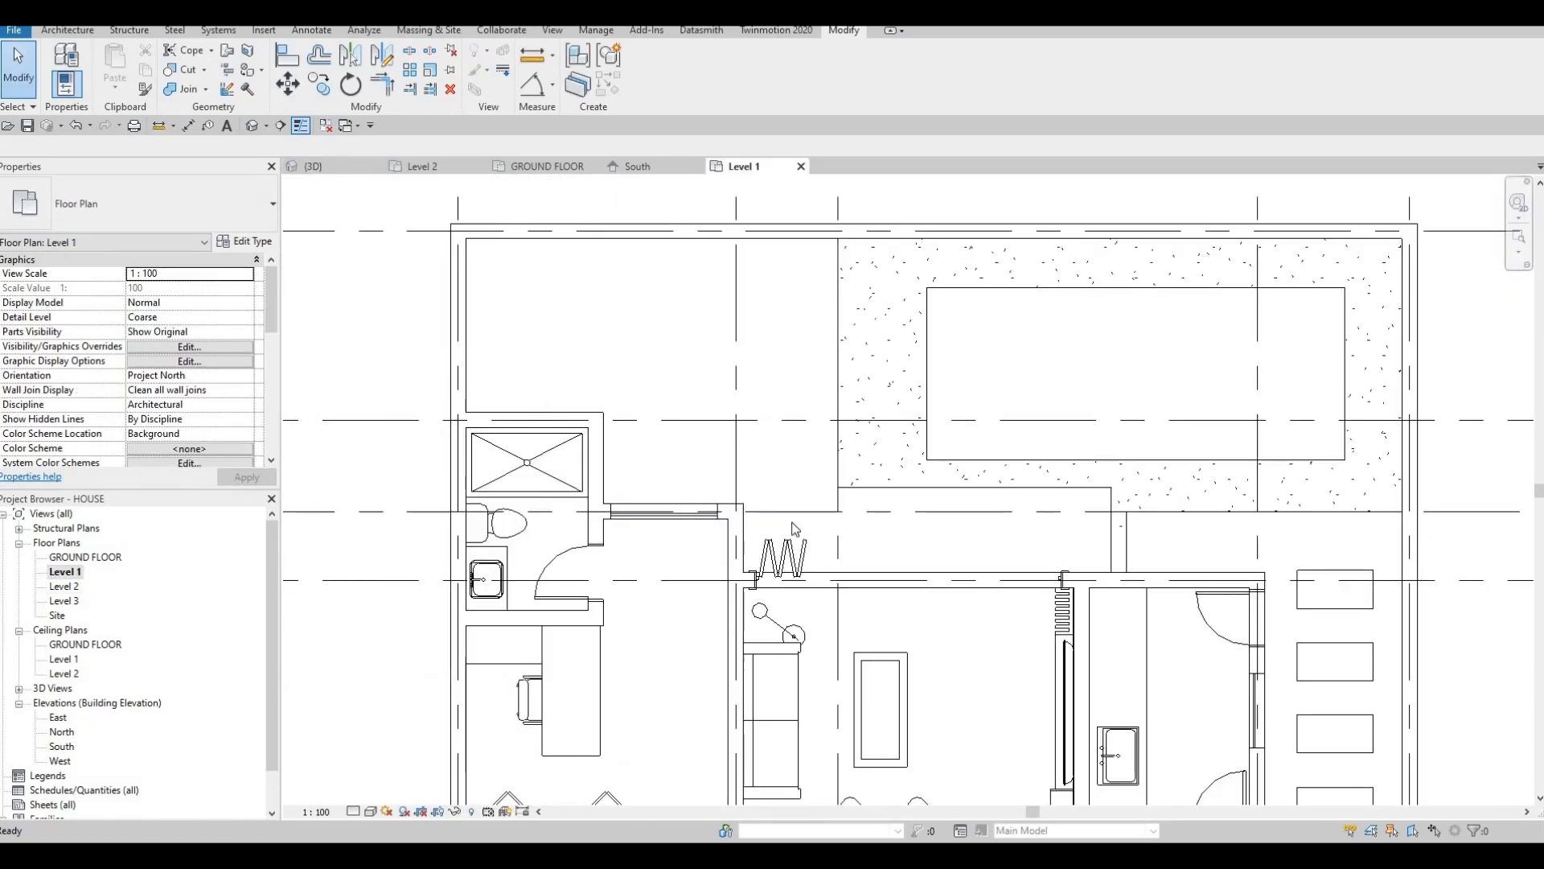
scroll(876, 490, up, 3)
scroll(877, 491, up, 3)
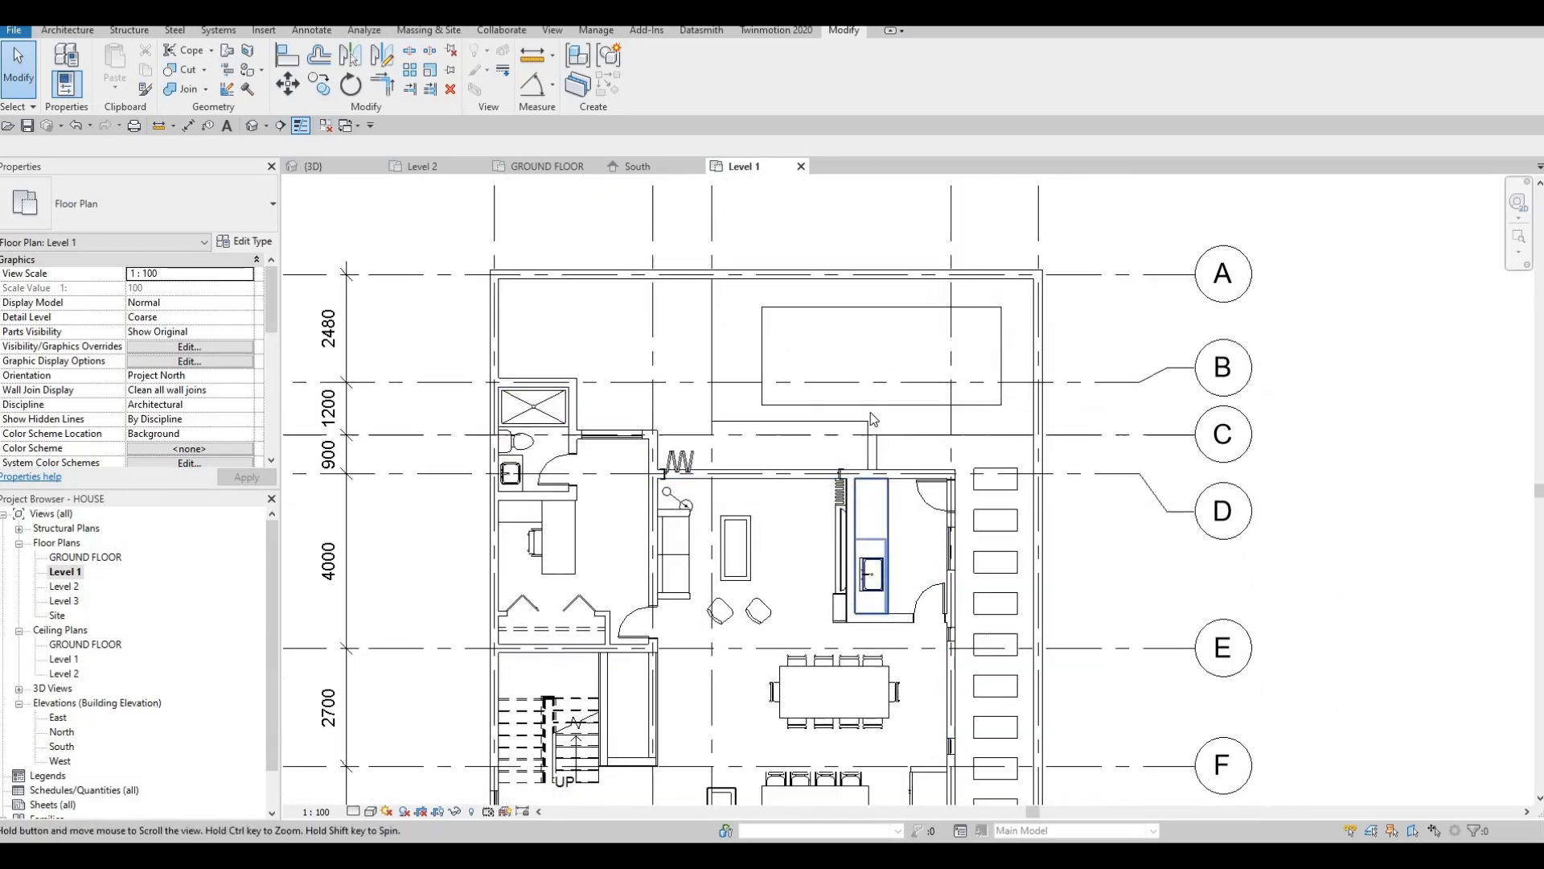
middle_drag(895, 468, 878, 457)
scroll(879, 457, down, 1)
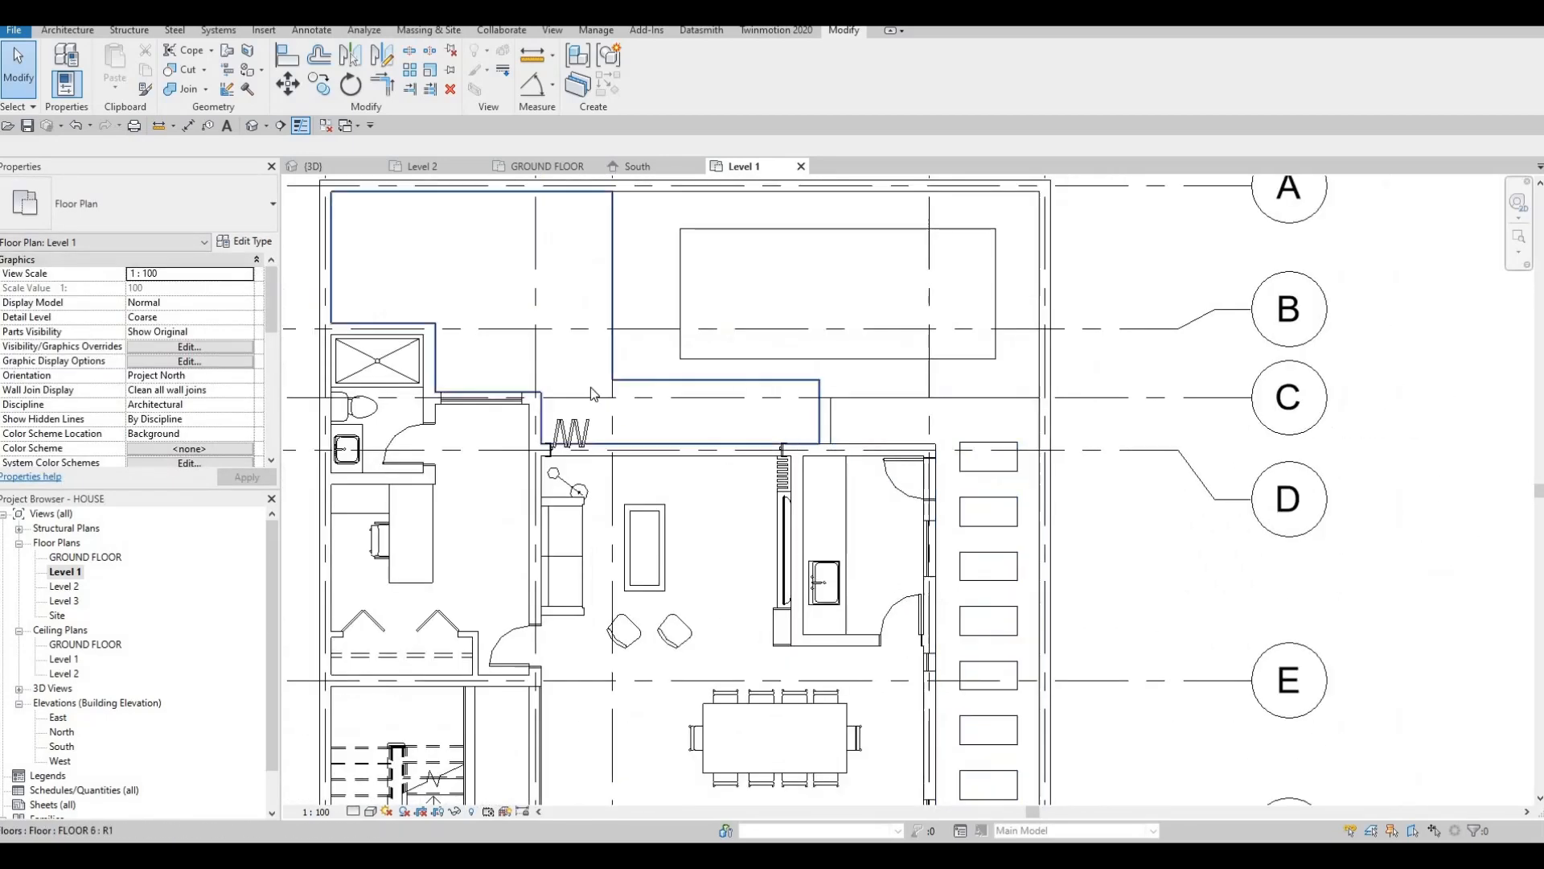
middle_drag(710, 469, 812, 446)
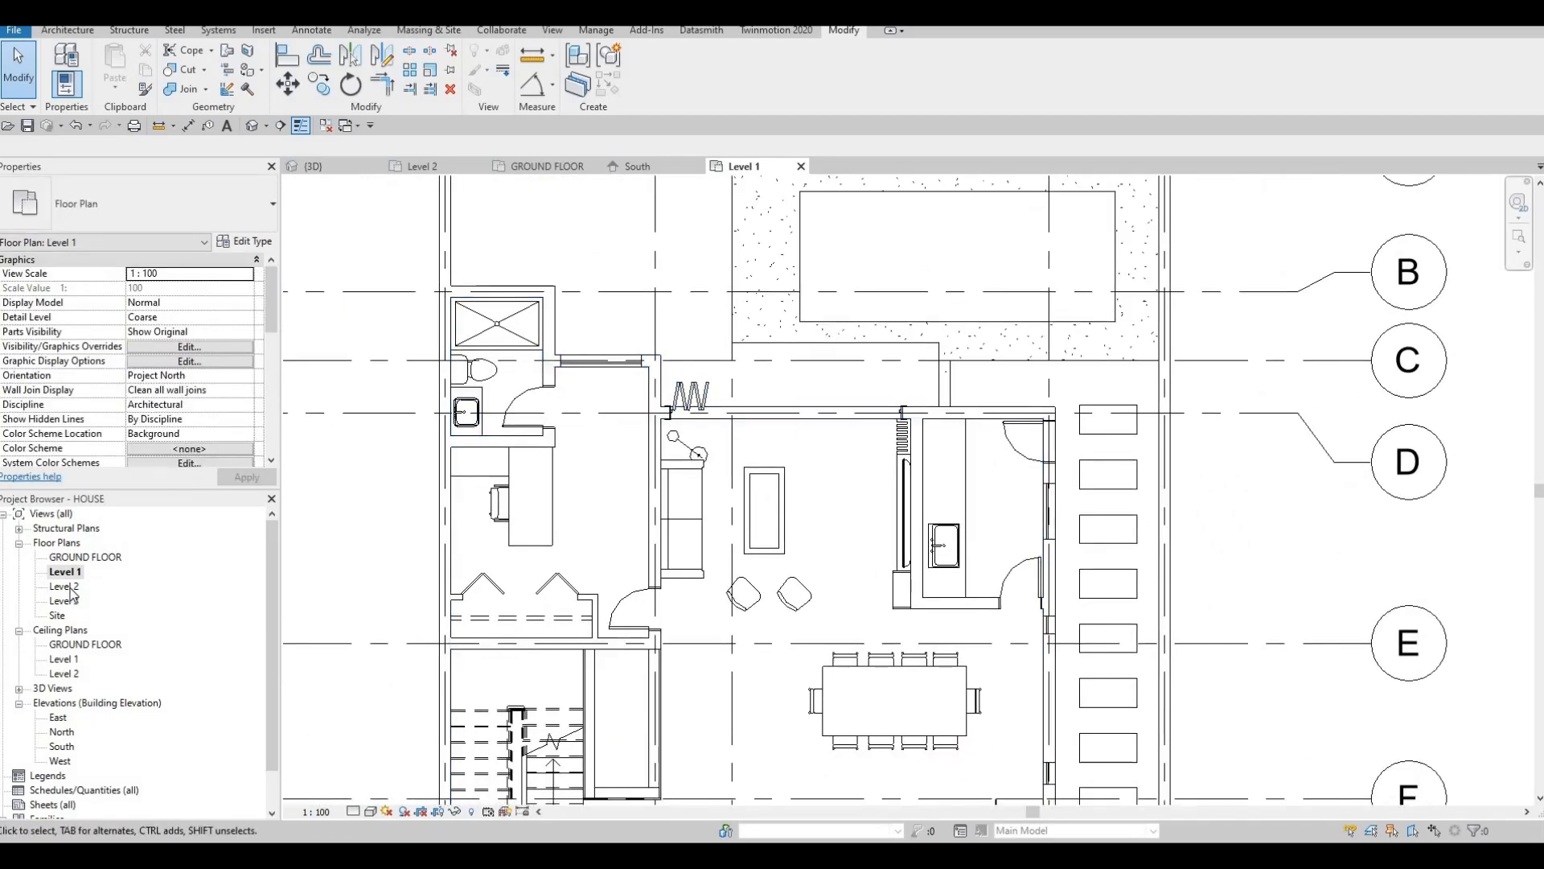
In the Level 2 floor plan, set the underlay's base level to Level 1.
double_click(64, 587)
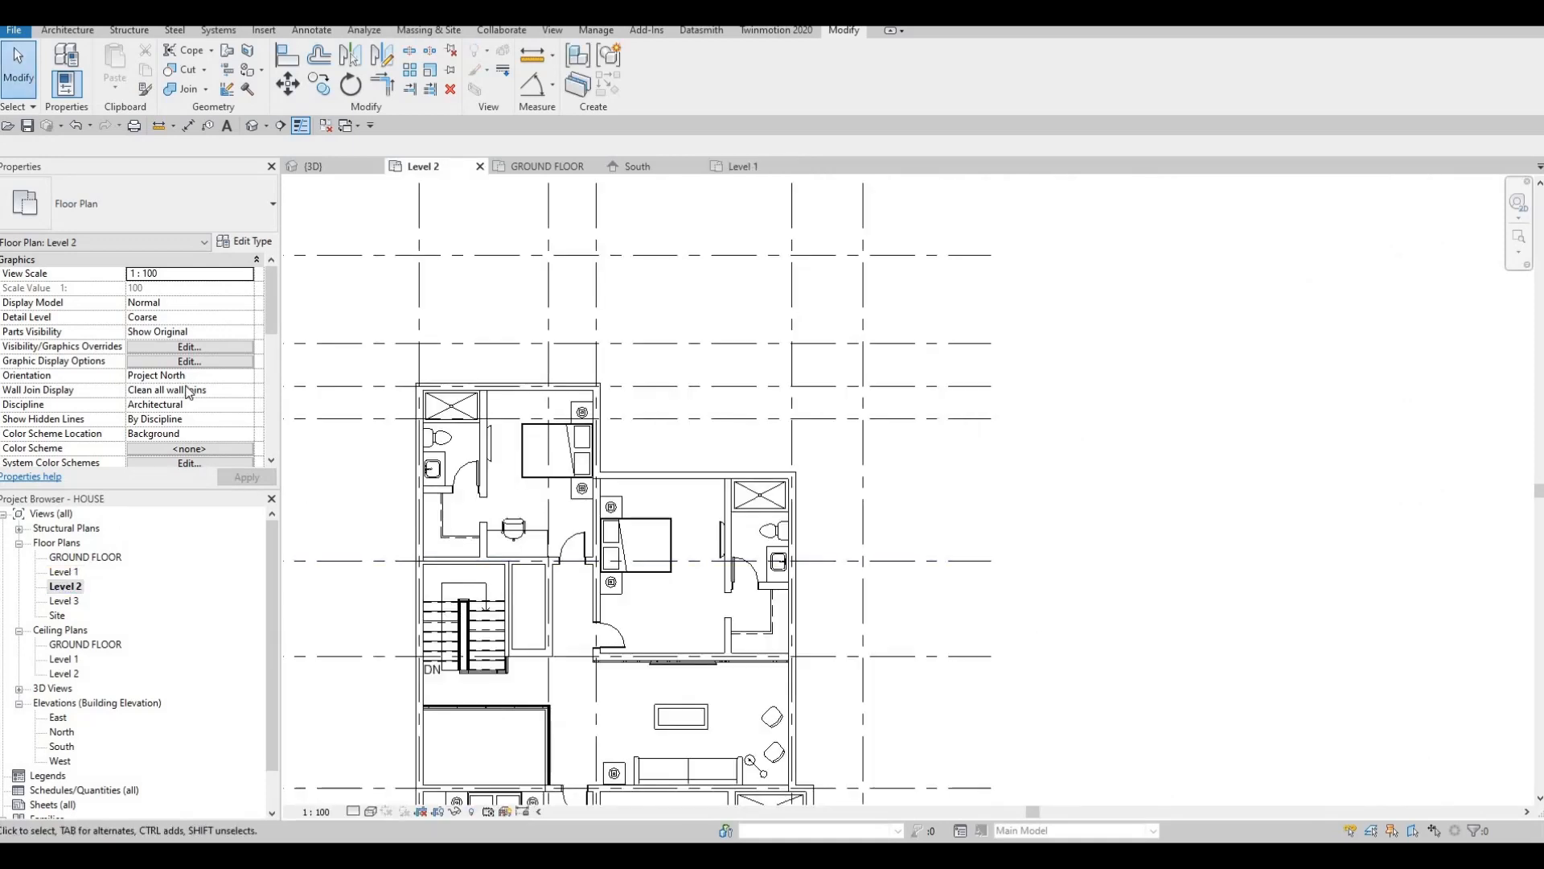
scroll(182, 391, down, 5)
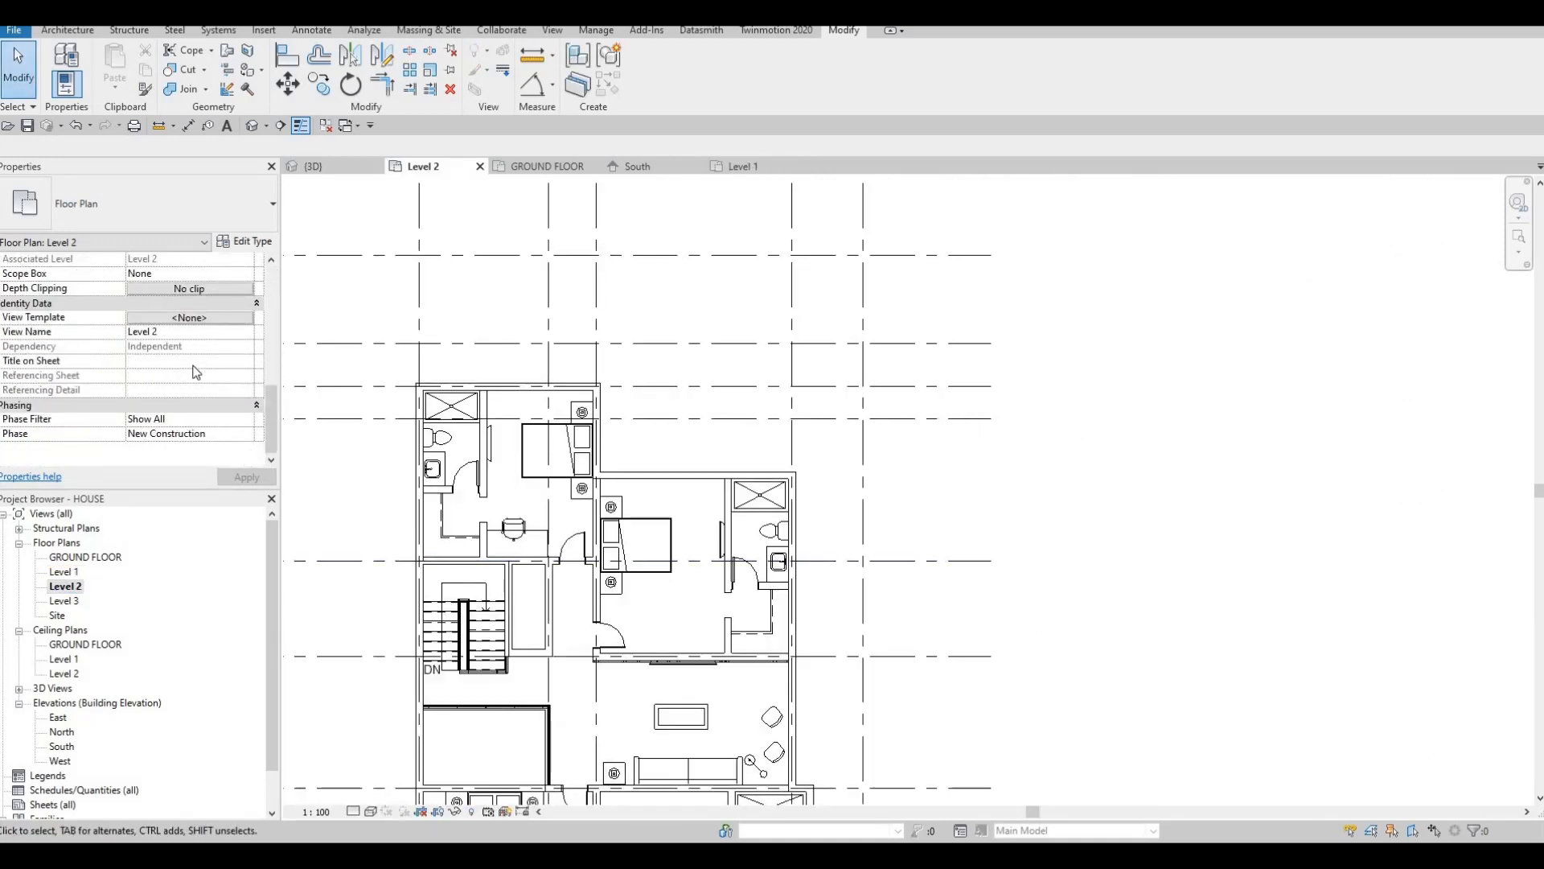
scroll(195, 372, up, 3)
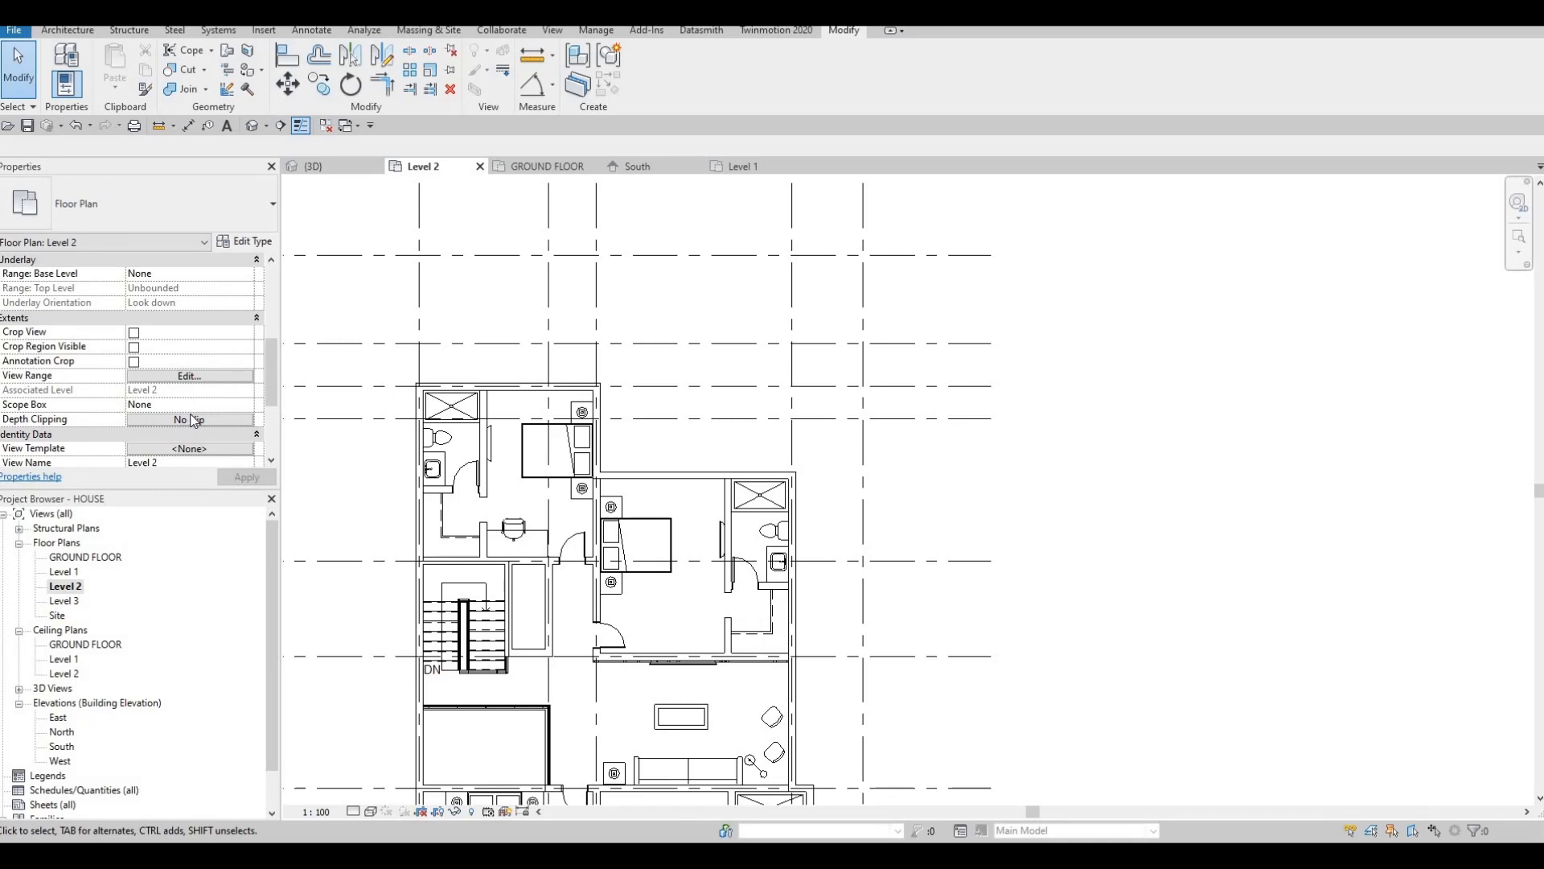
scroll(194, 421, down, 2)
scroll(197, 386, up, 4)
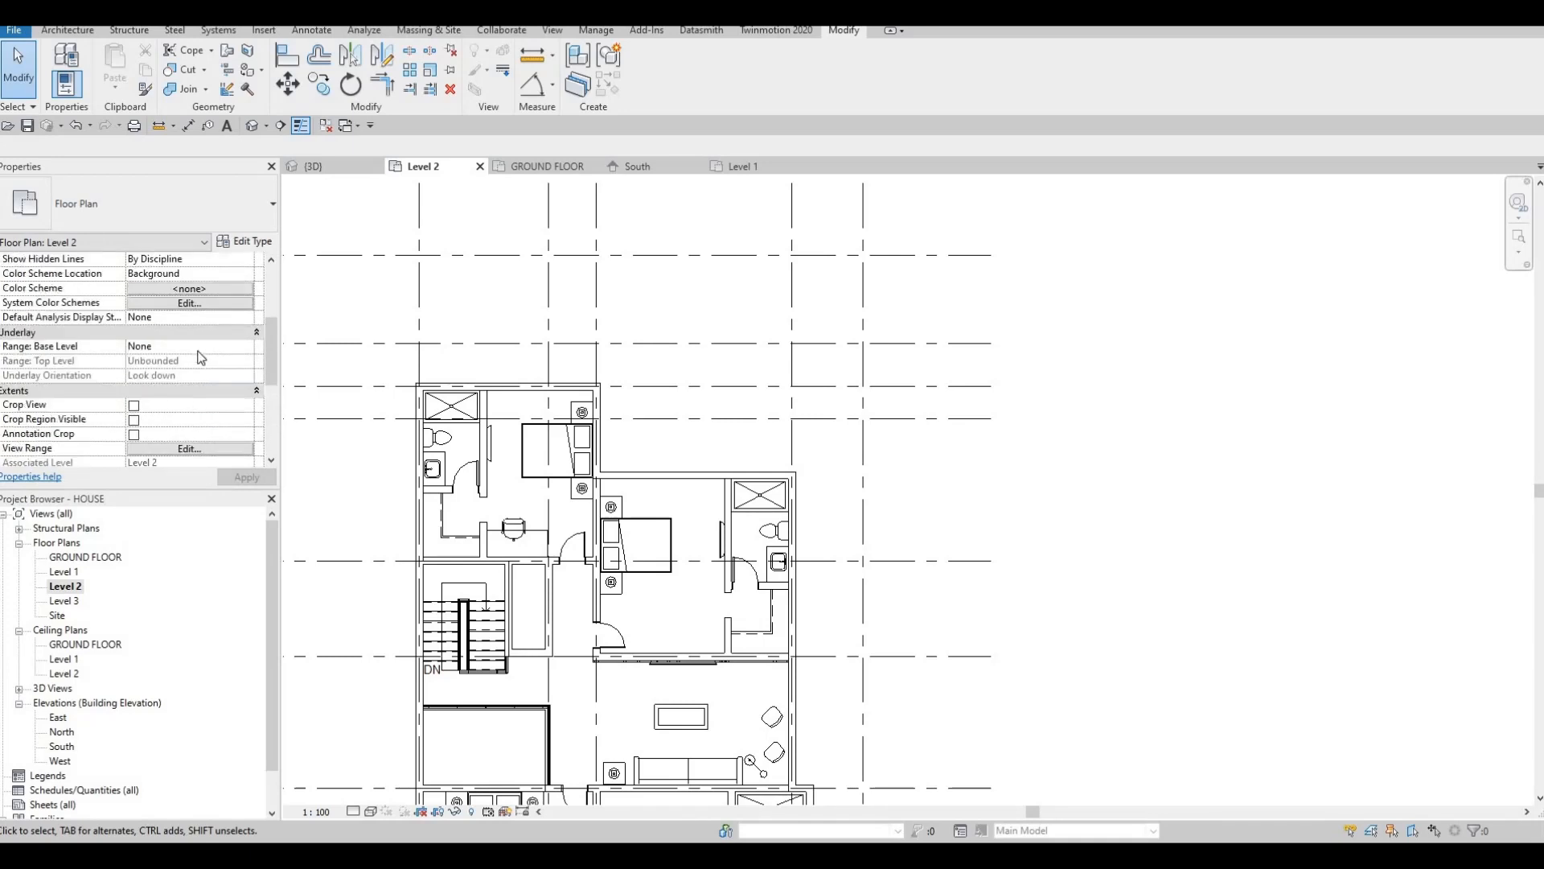
click(247, 347)
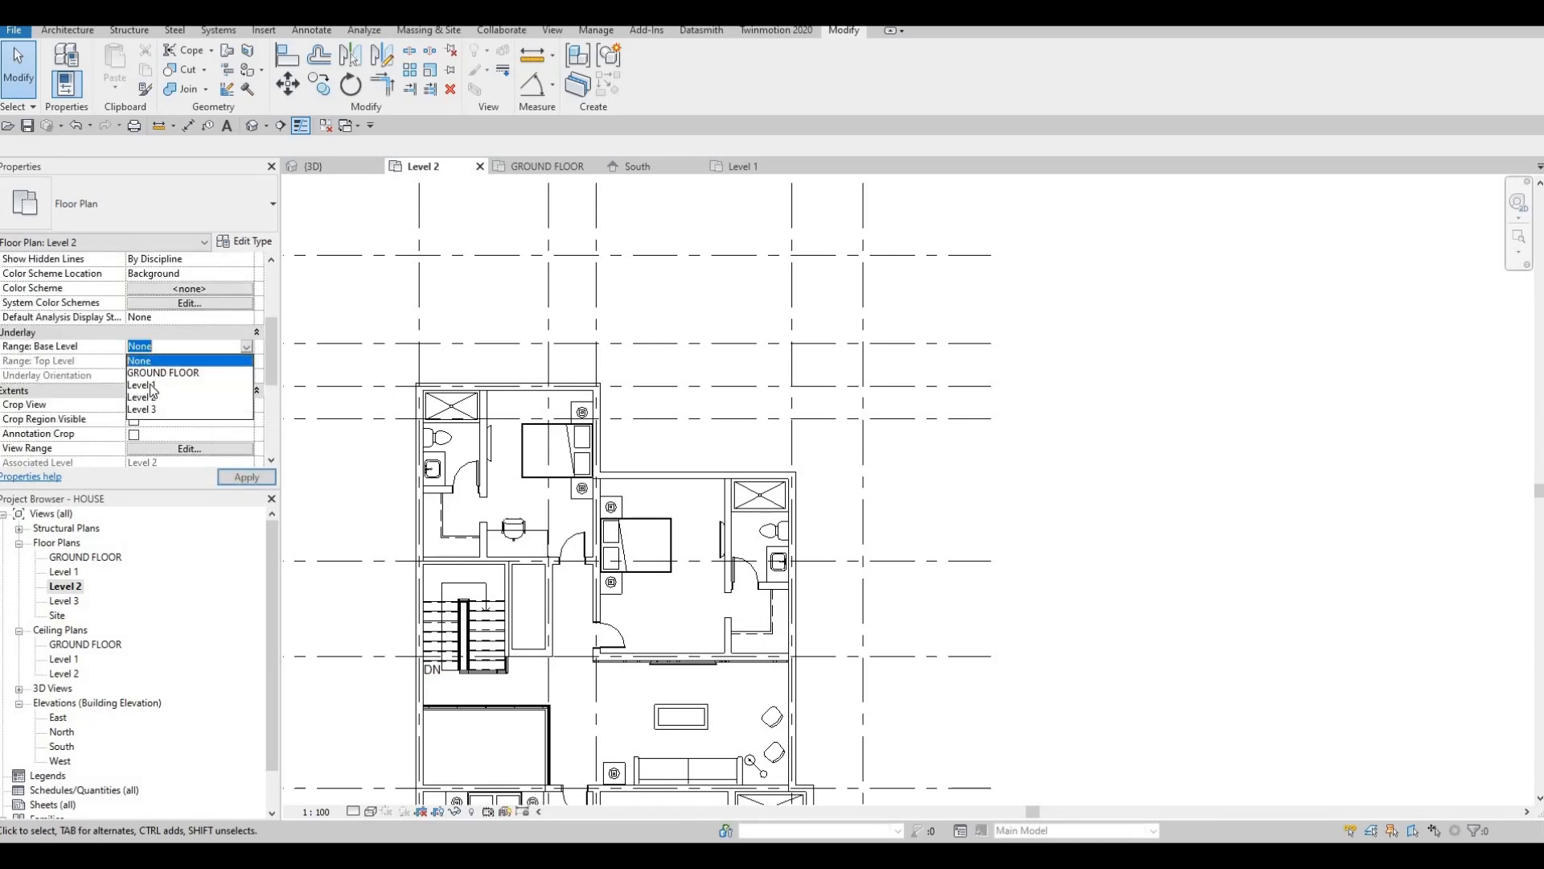
click(229, 478)
click(229, 479)
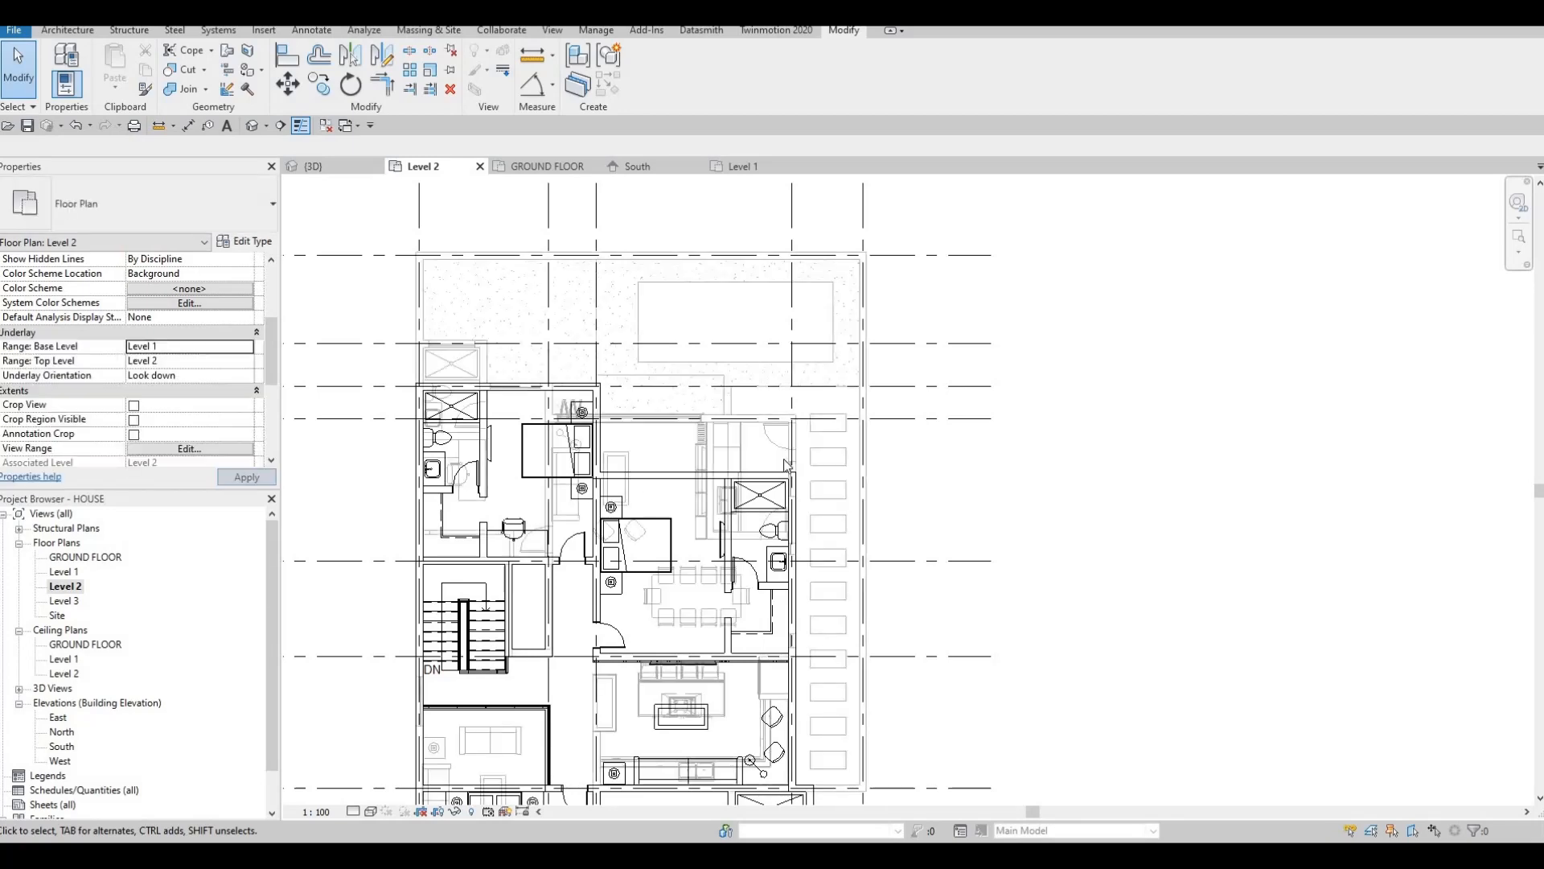
Create a flat ROOF 1 from a rectangular footprint about 5300 mm long, covering the Level 1 strip that projects north of the east bedroom.
scroll(609, 455, up, 3)
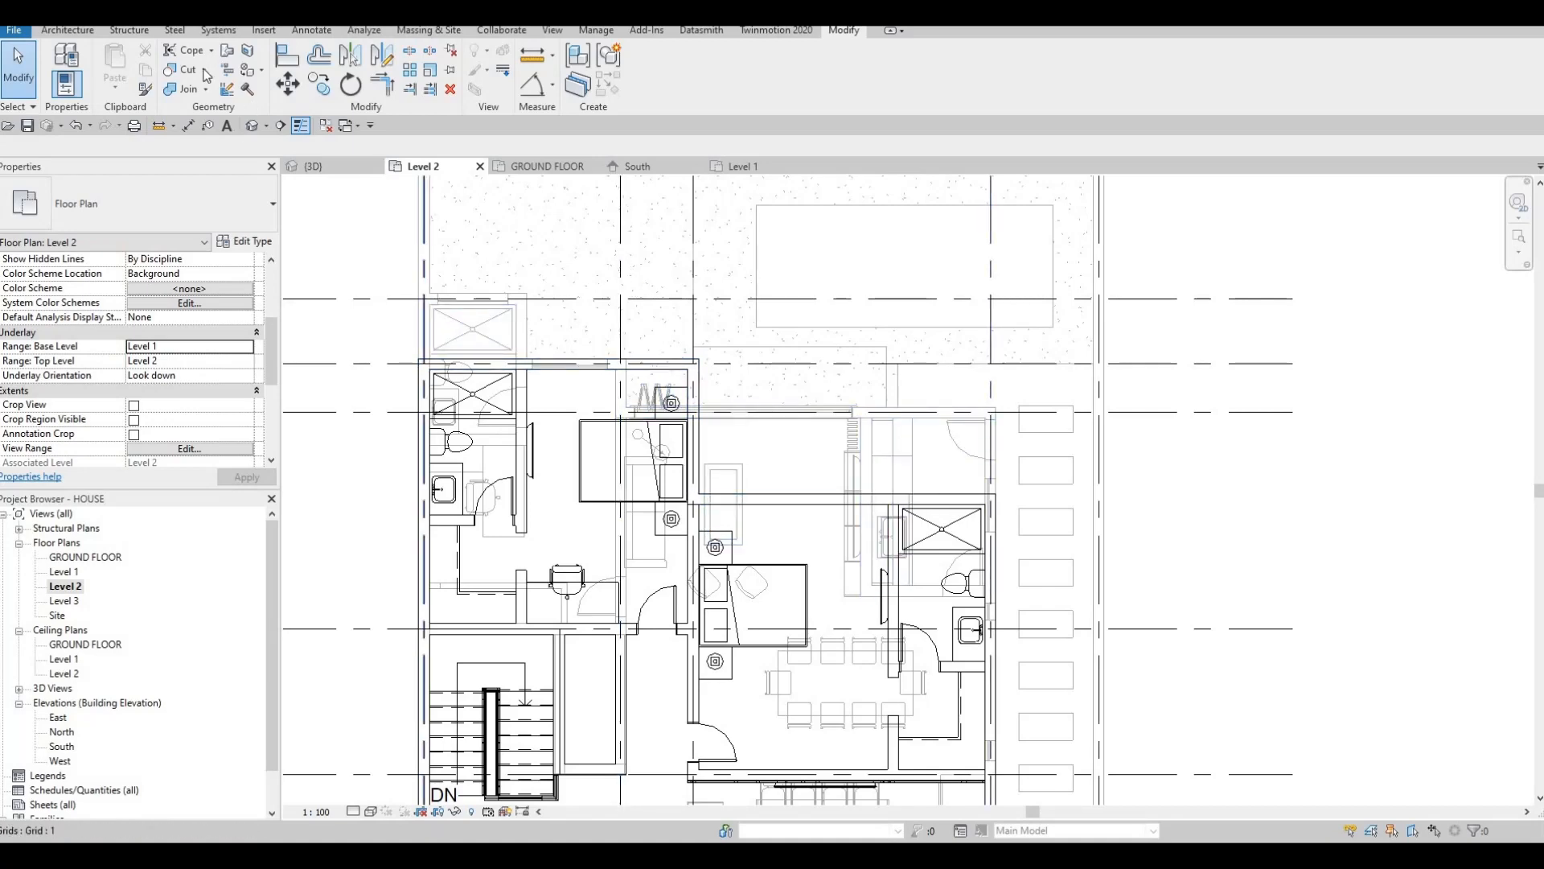
click(67, 30)
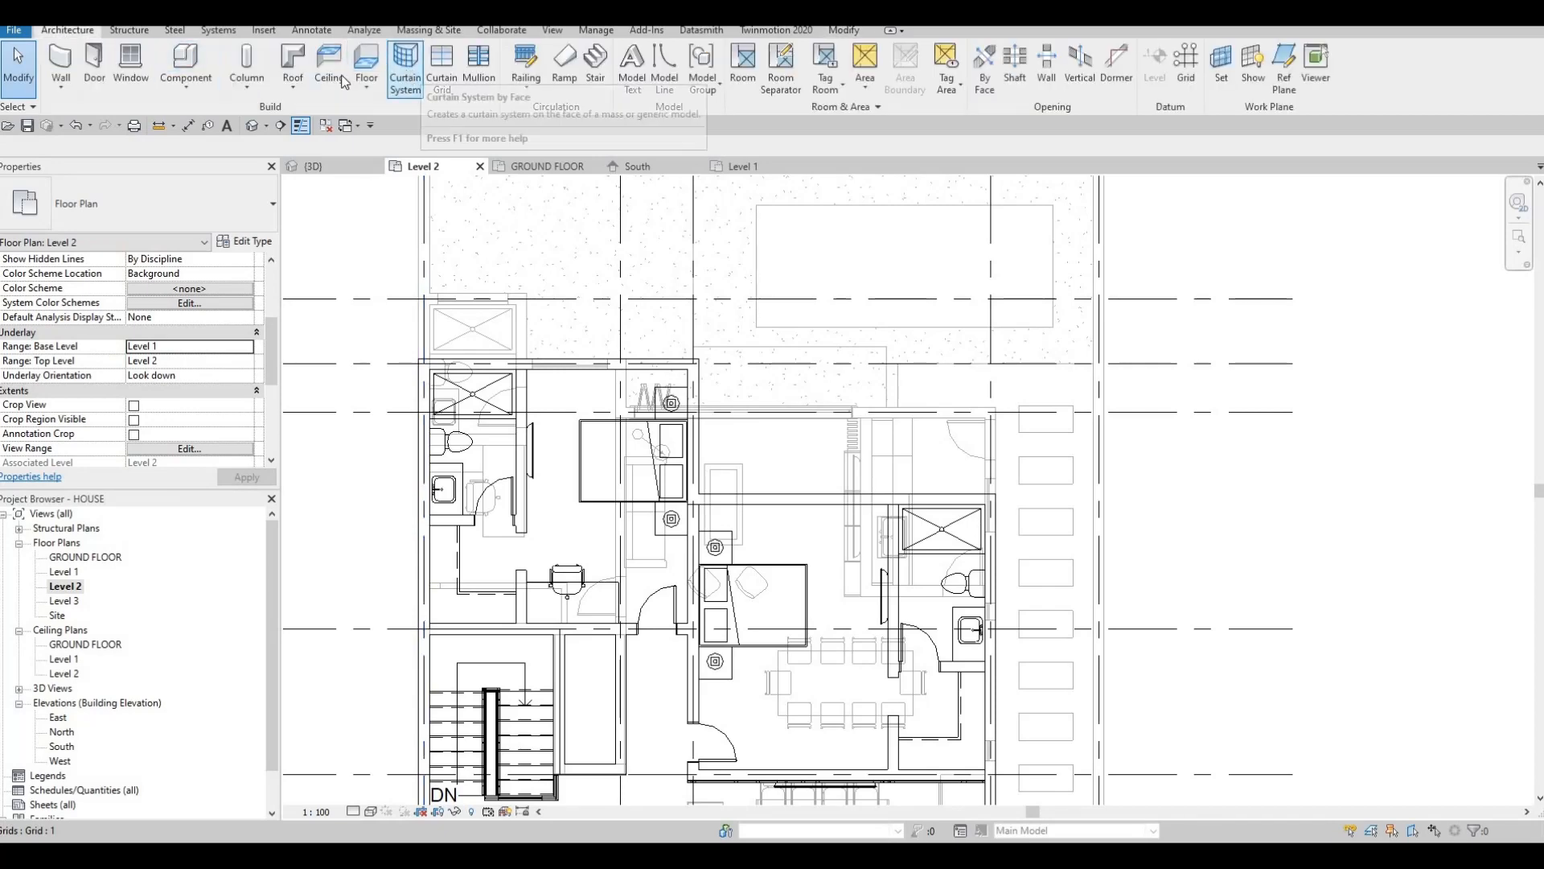
click(294, 61)
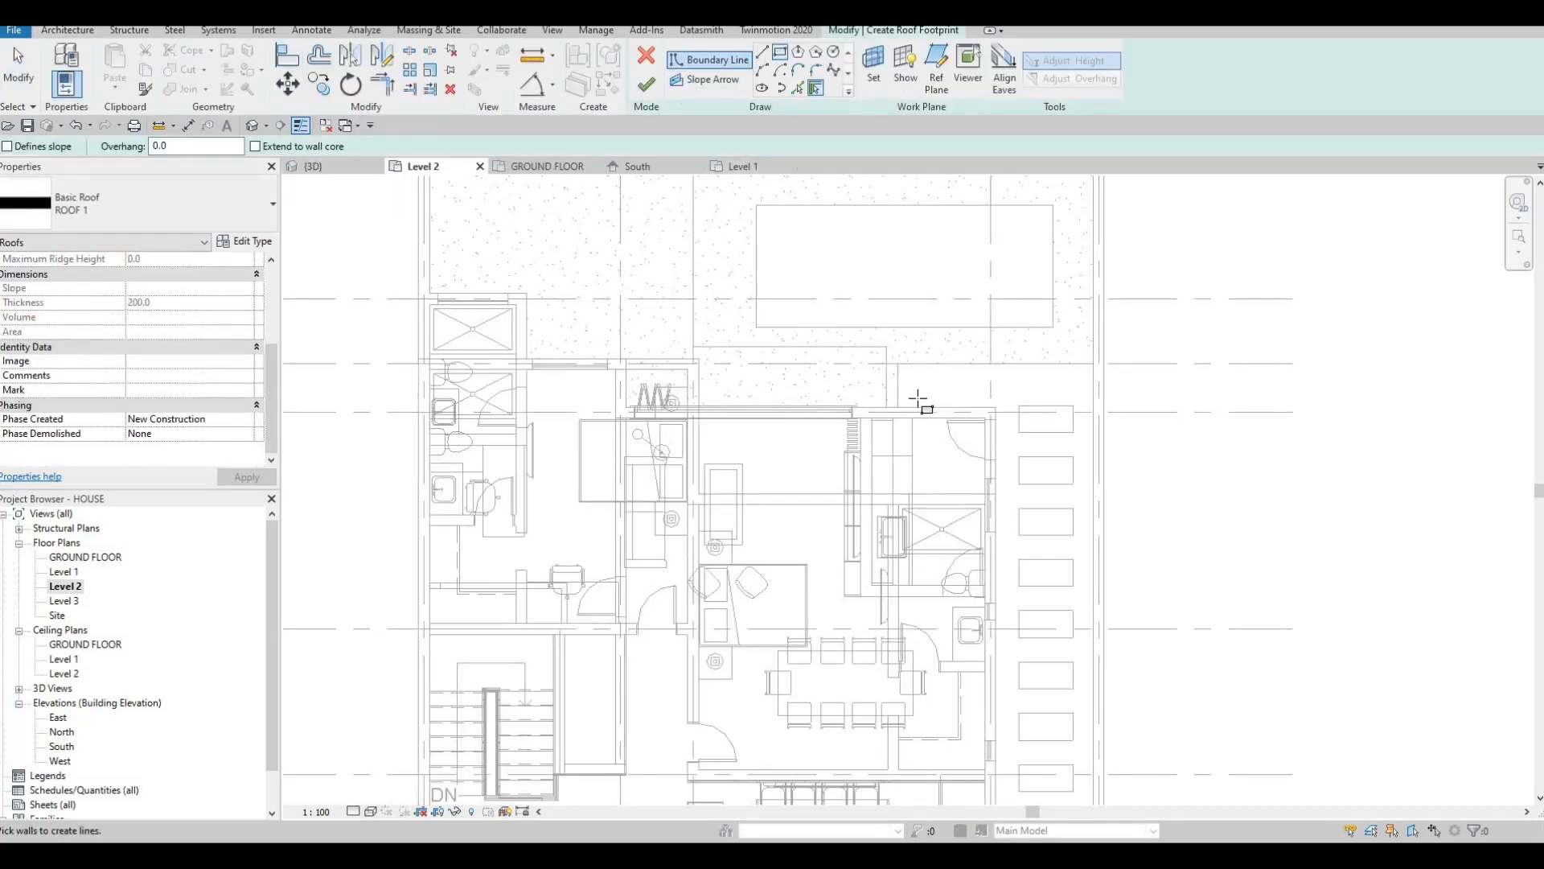
key(l)
key(i)
scroll(960, 453, up, 5)
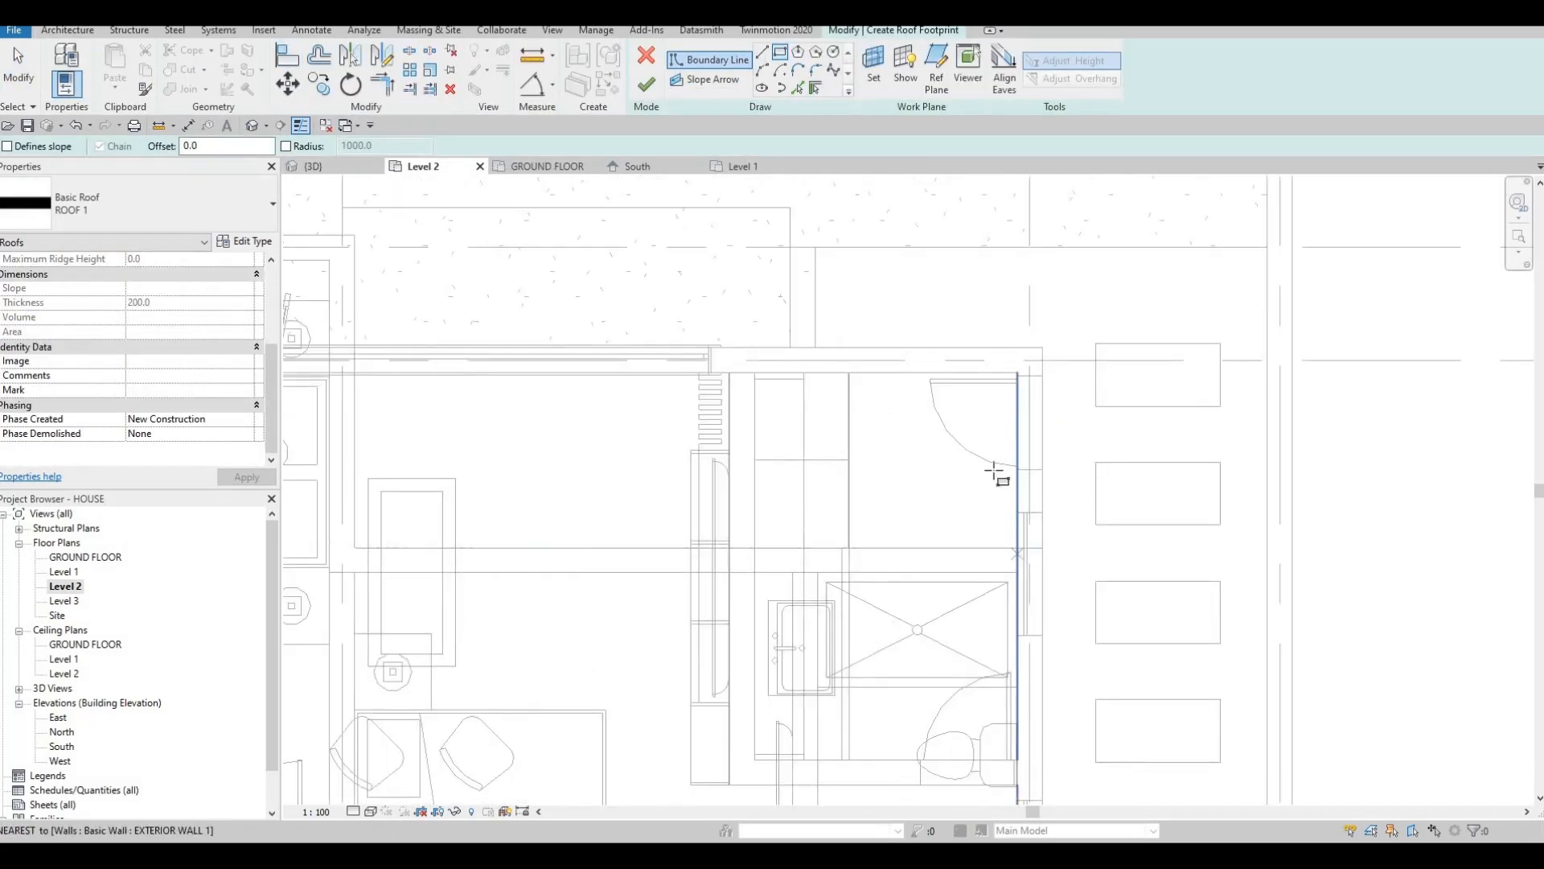
click(1017, 547)
middle_drag(570, 383, 767, 366)
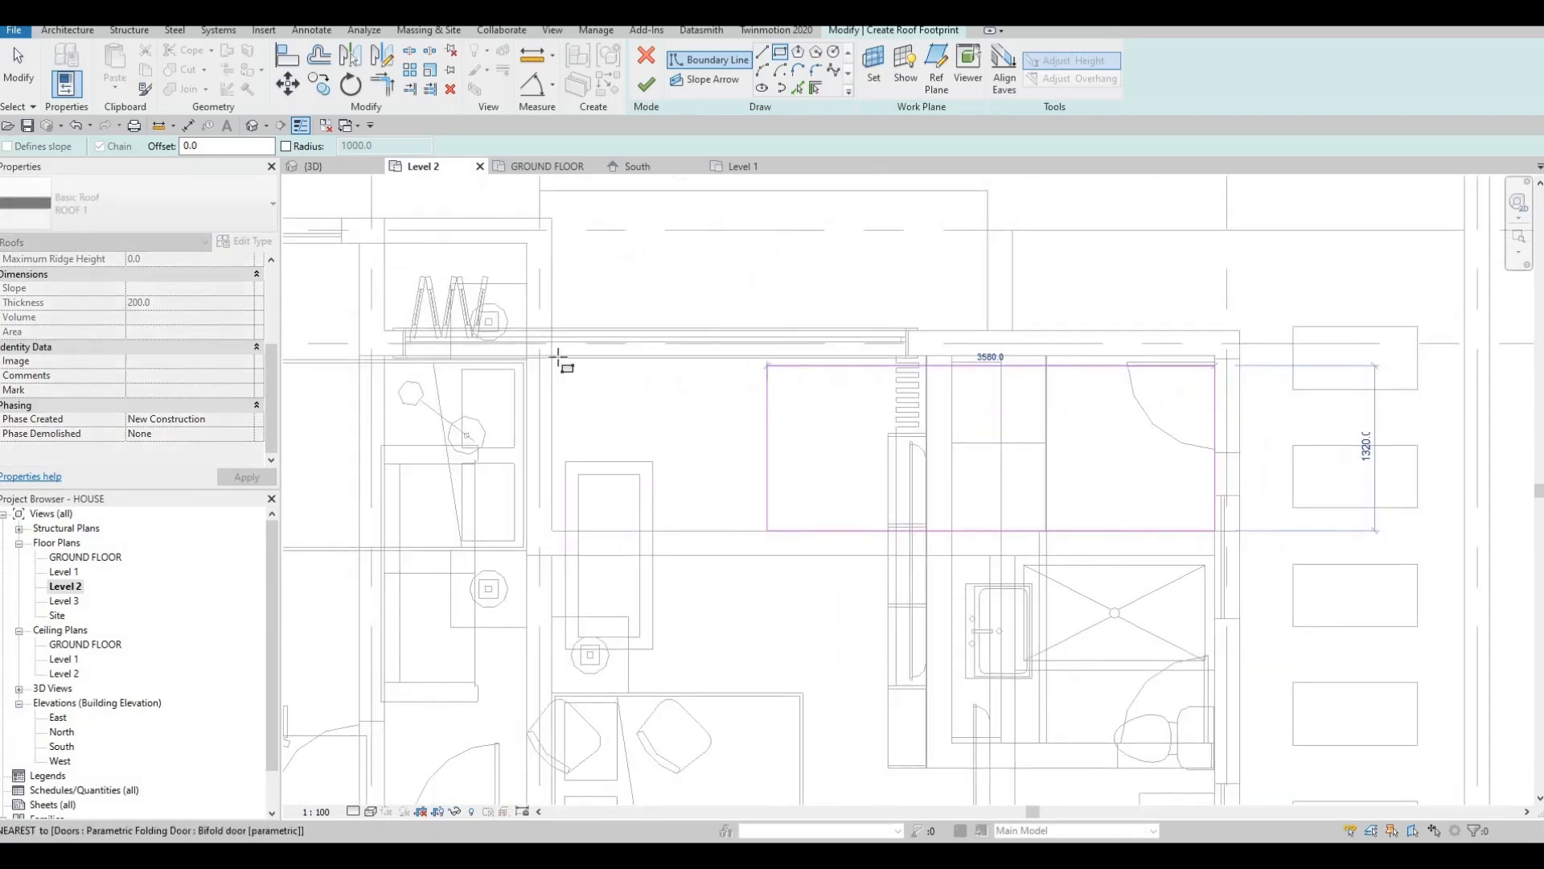
scroll(563, 362, up, 6)
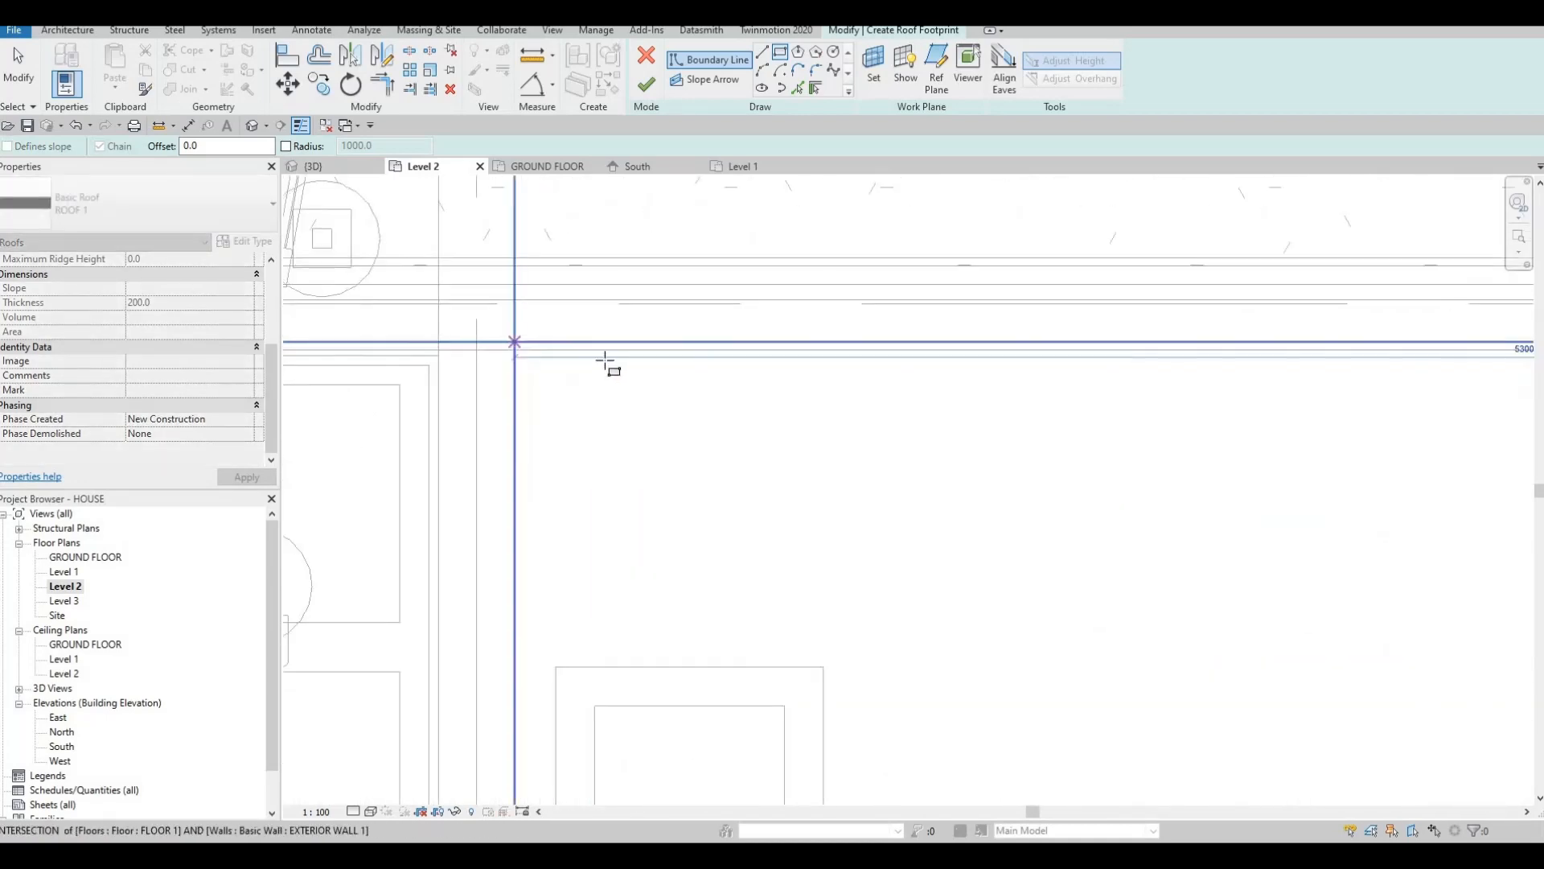
click(605, 361)
scroll(604, 361, down, 6)
key(Escape)
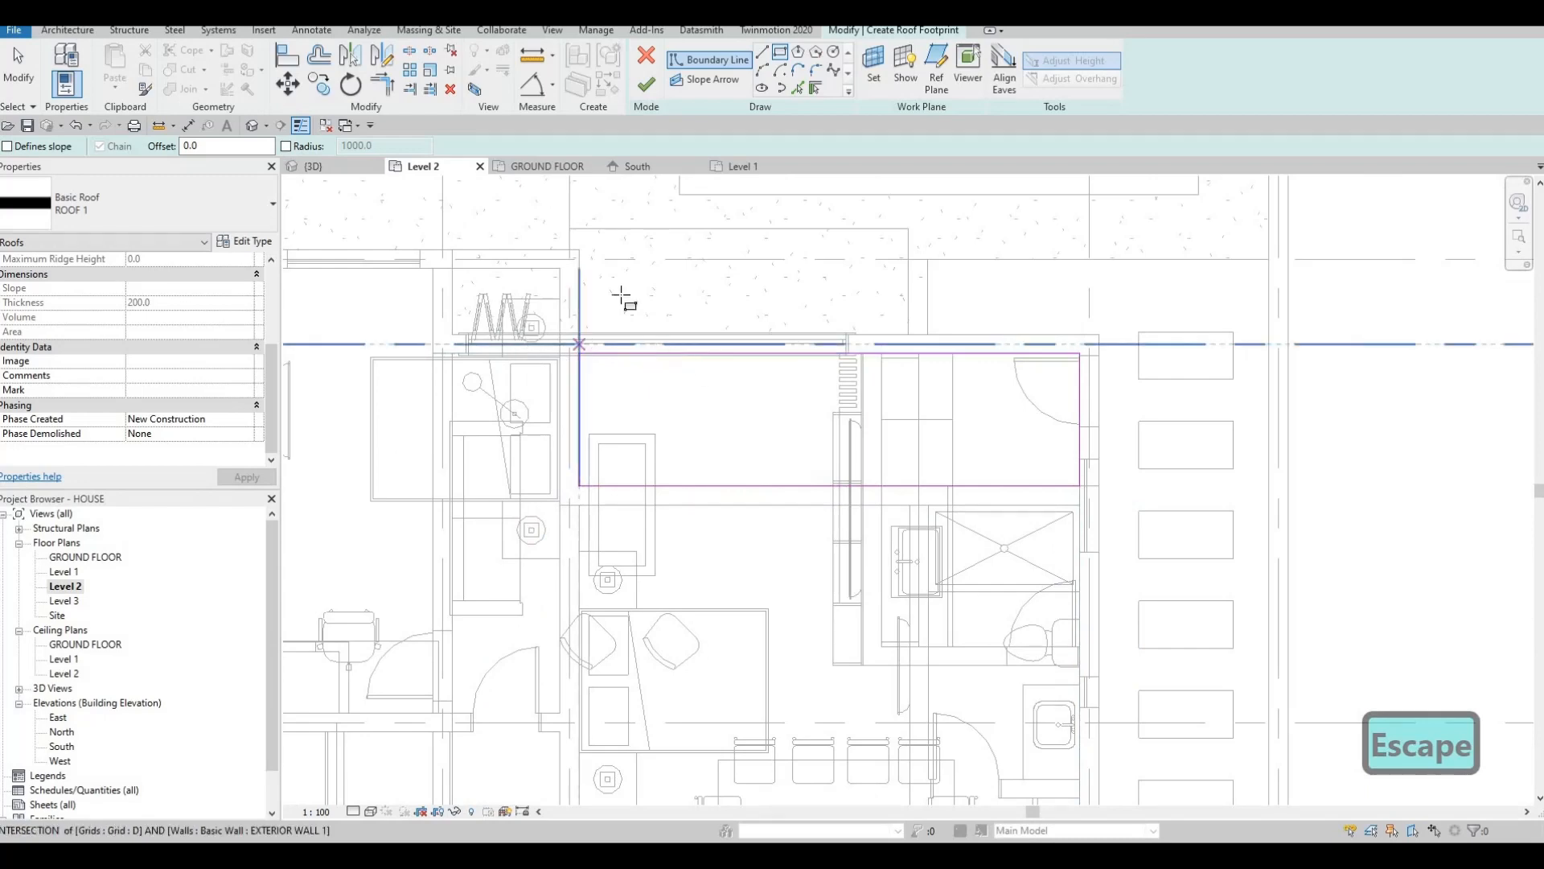
click(646, 83)
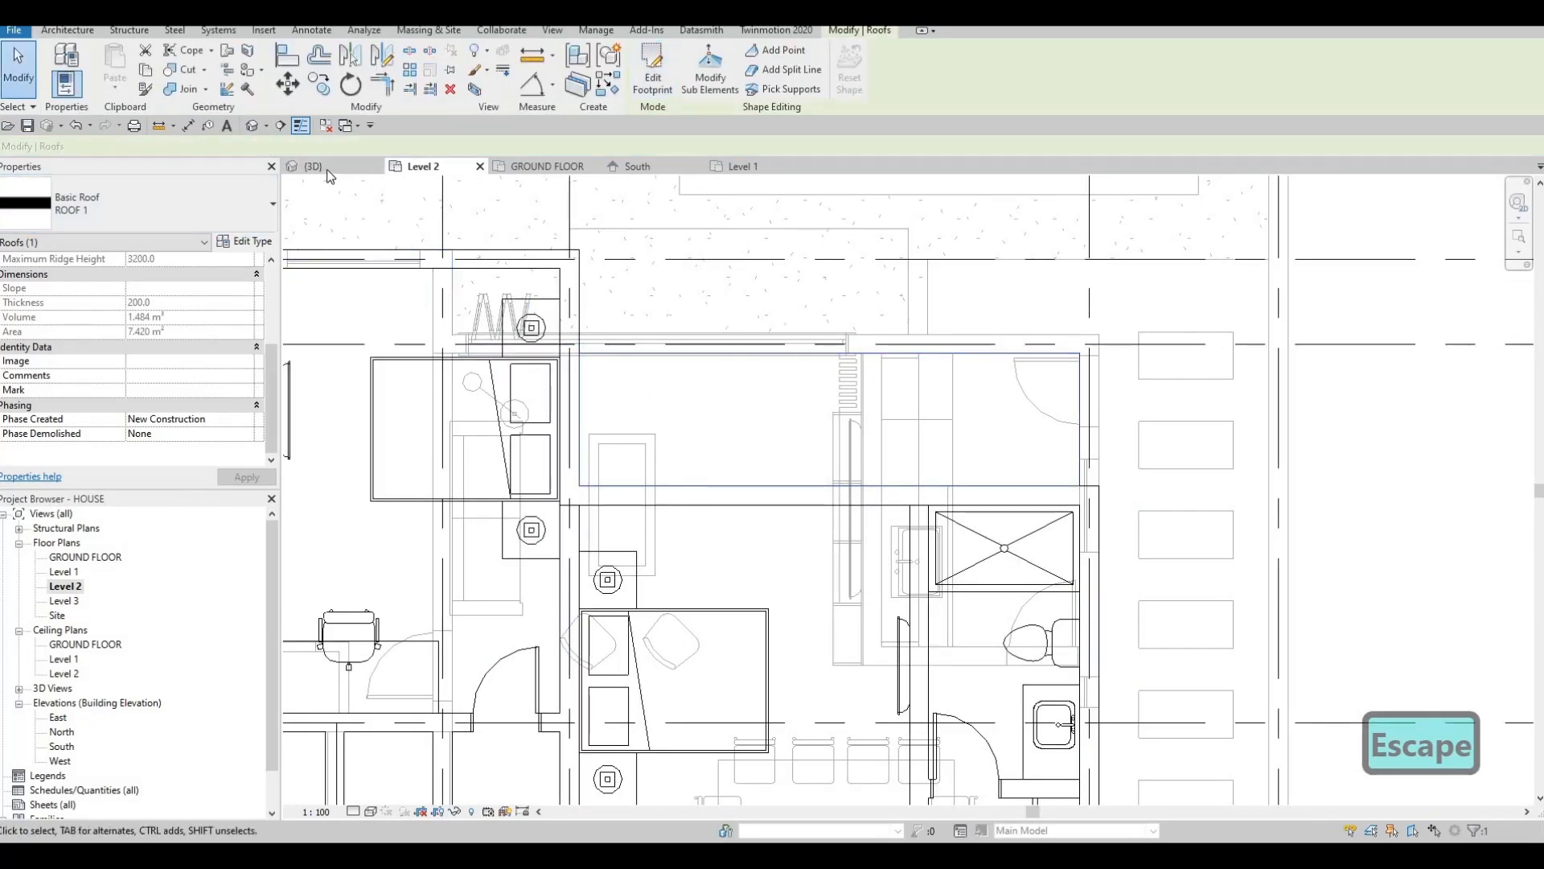
In 3D, set the new rear roof's base offset from Level 2 to -200.
click(325, 167)
key(Escape)
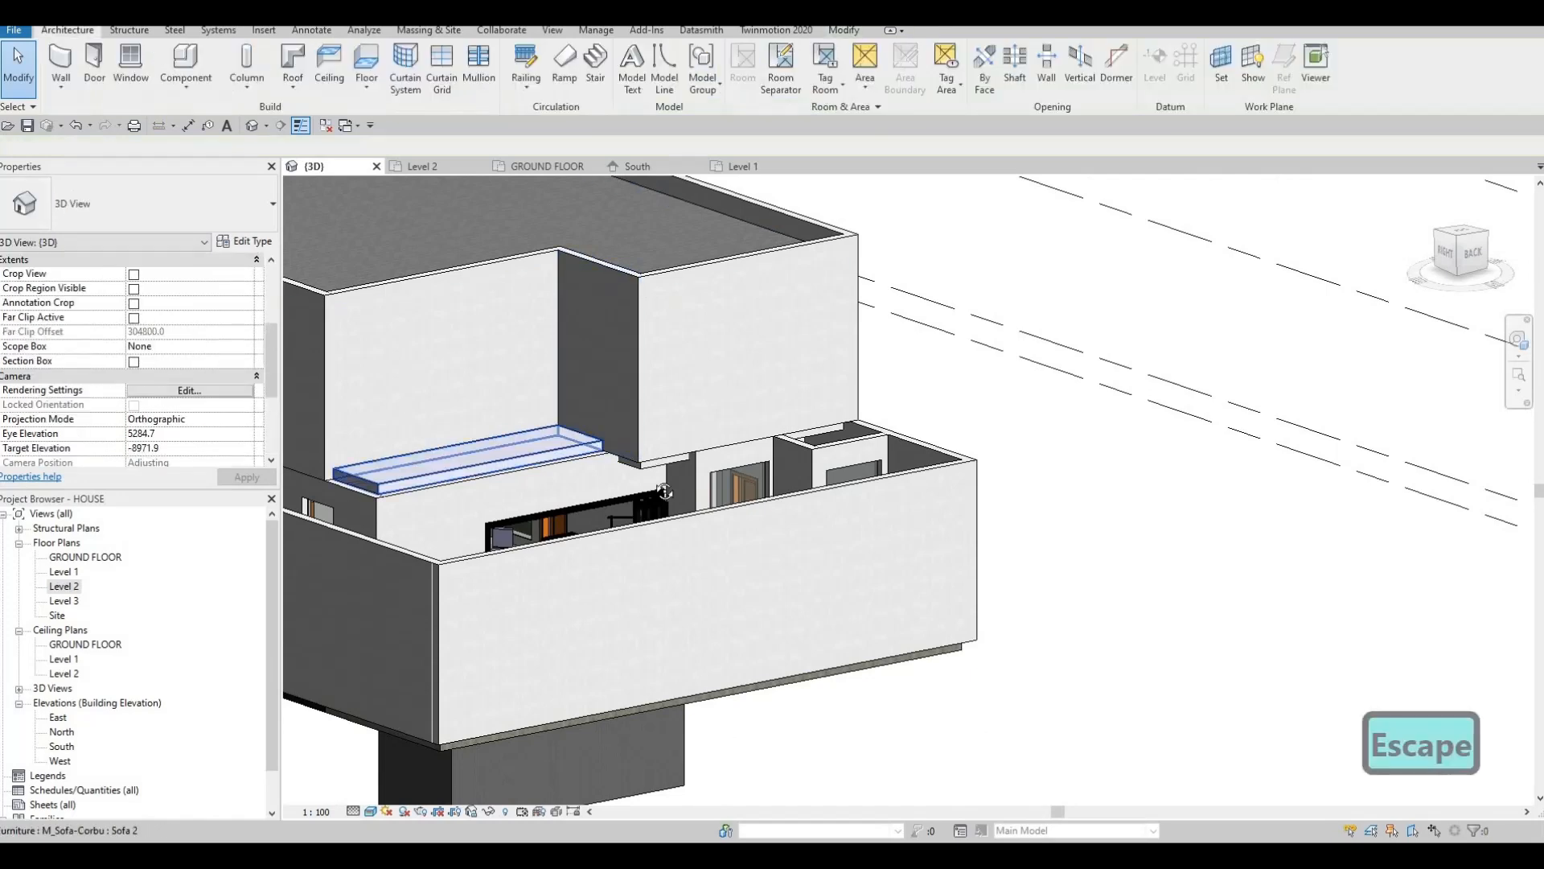
scroll(556, 470, up, 8)
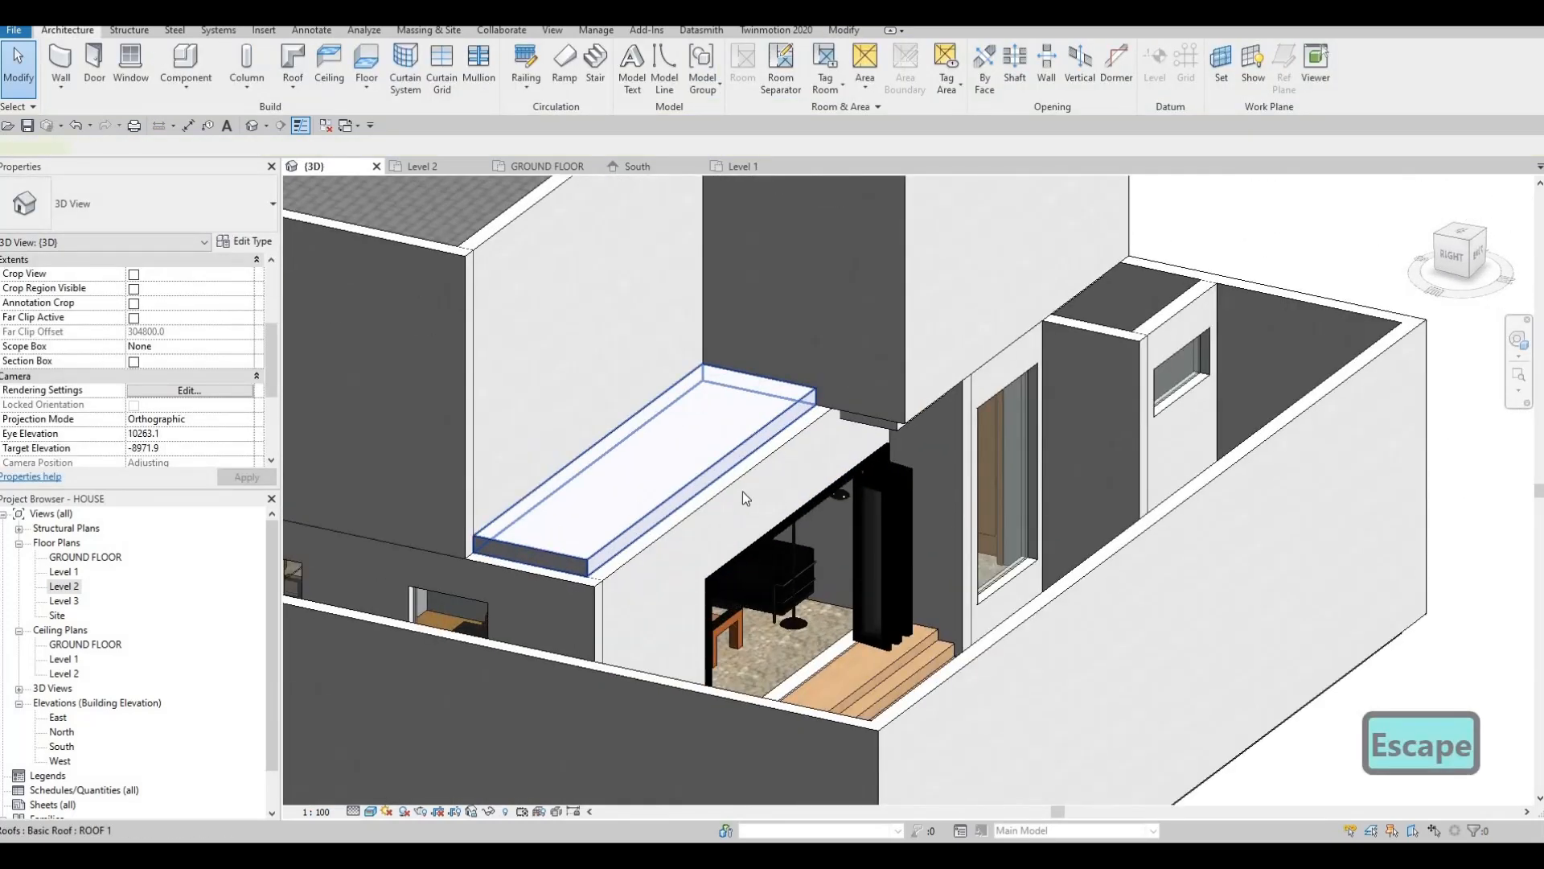
click(727, 435)
shift+middle_drag(727, 435, 505, 383)
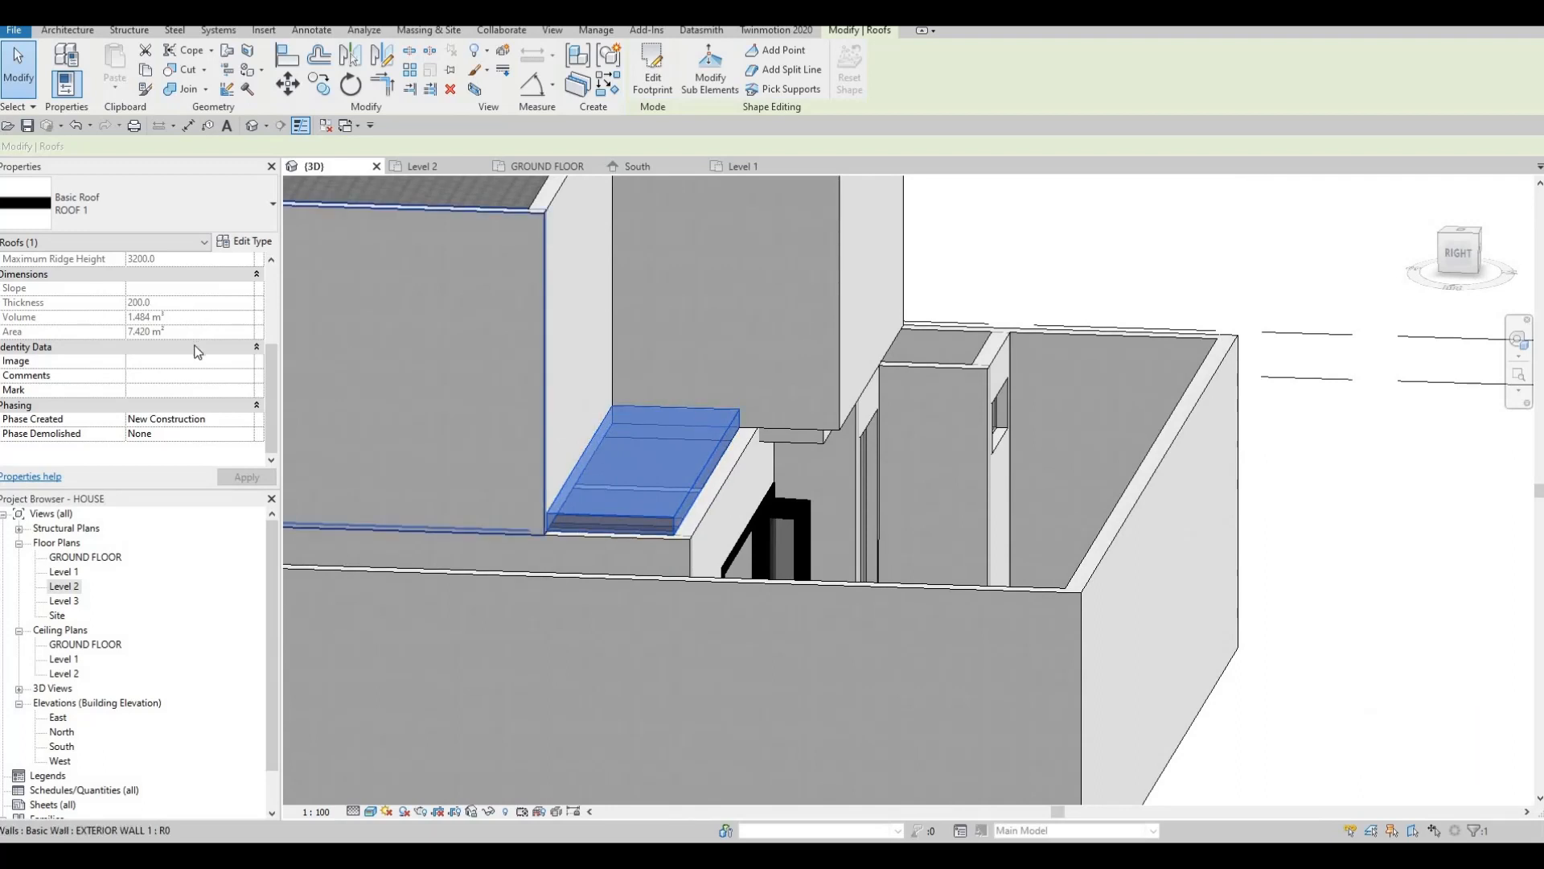
scroll(184, 319, up, 3)
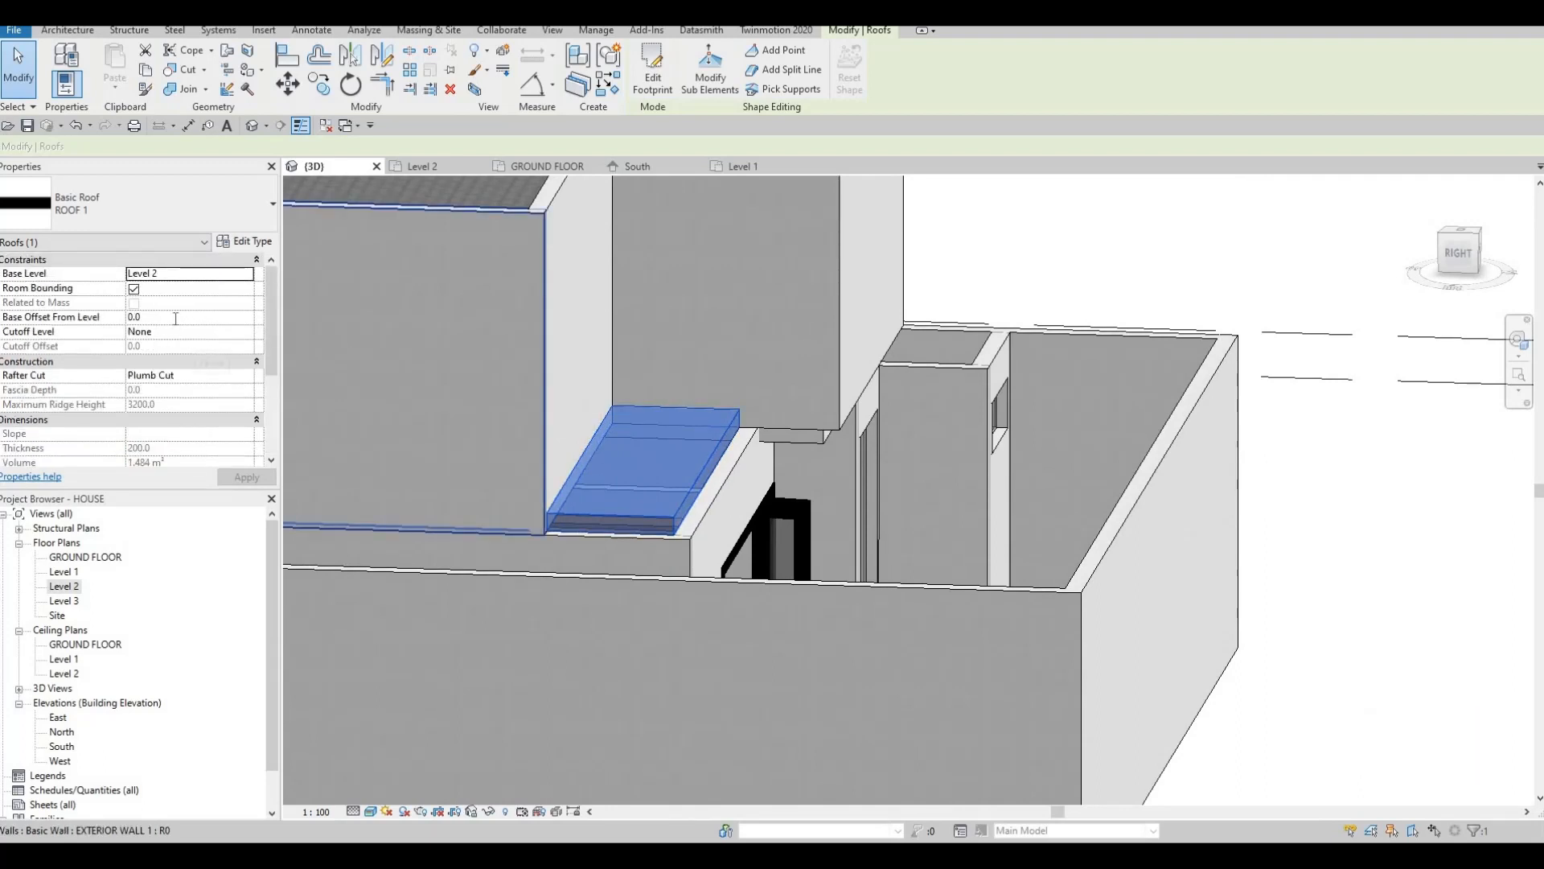
click(176, 319)
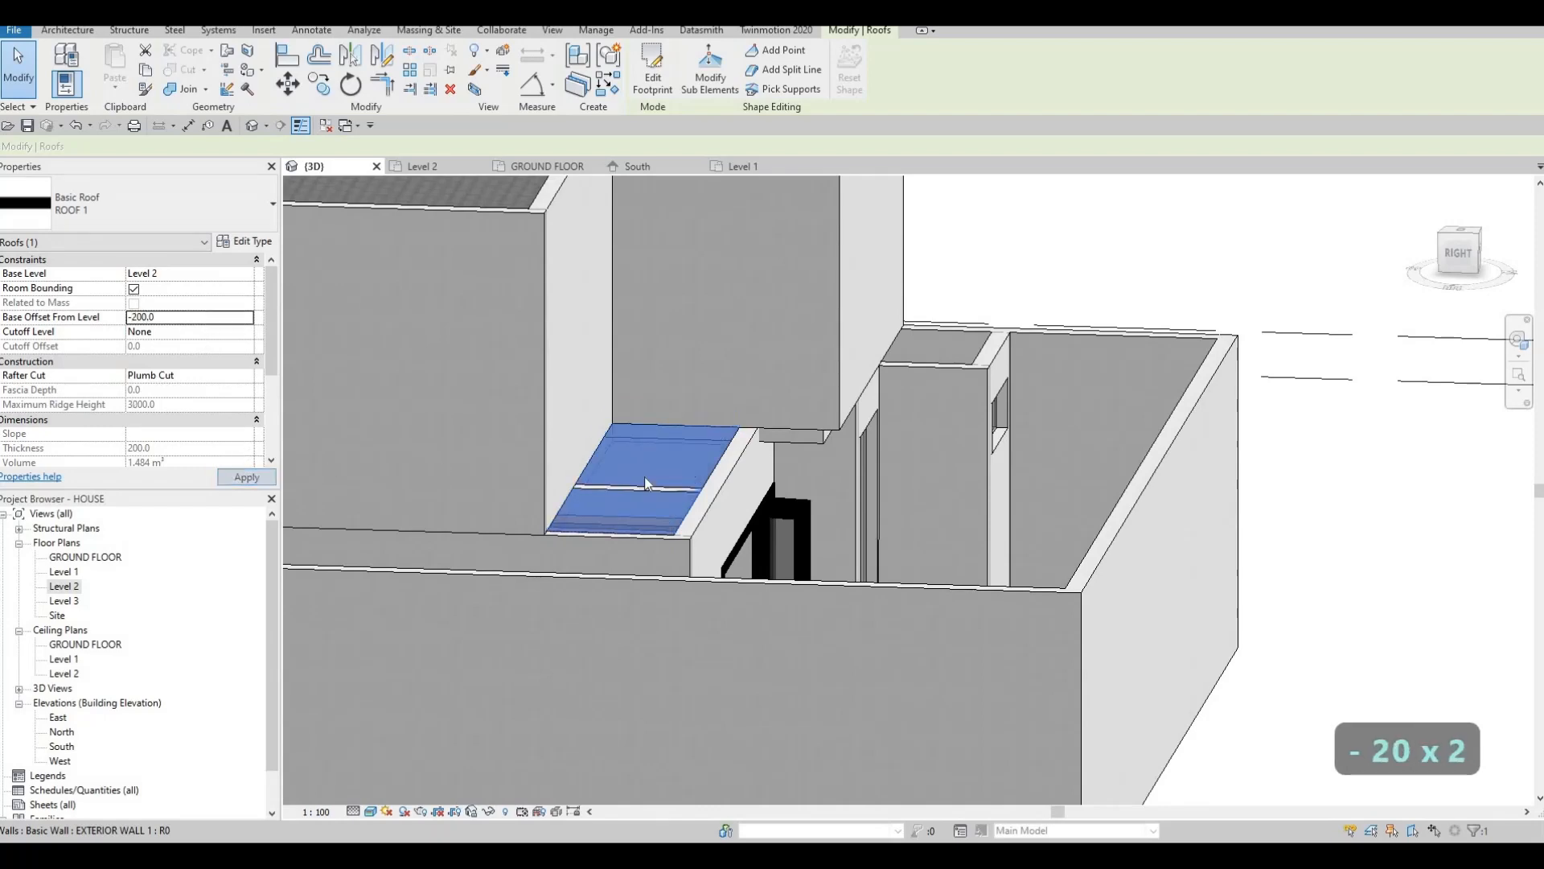
key(Escape)
key(Escape)
Inspect how the narrow rear roof meets the surrounding exterior walls from several angles in 3D.
shift+middle_drag(645, 534, 617, 563)
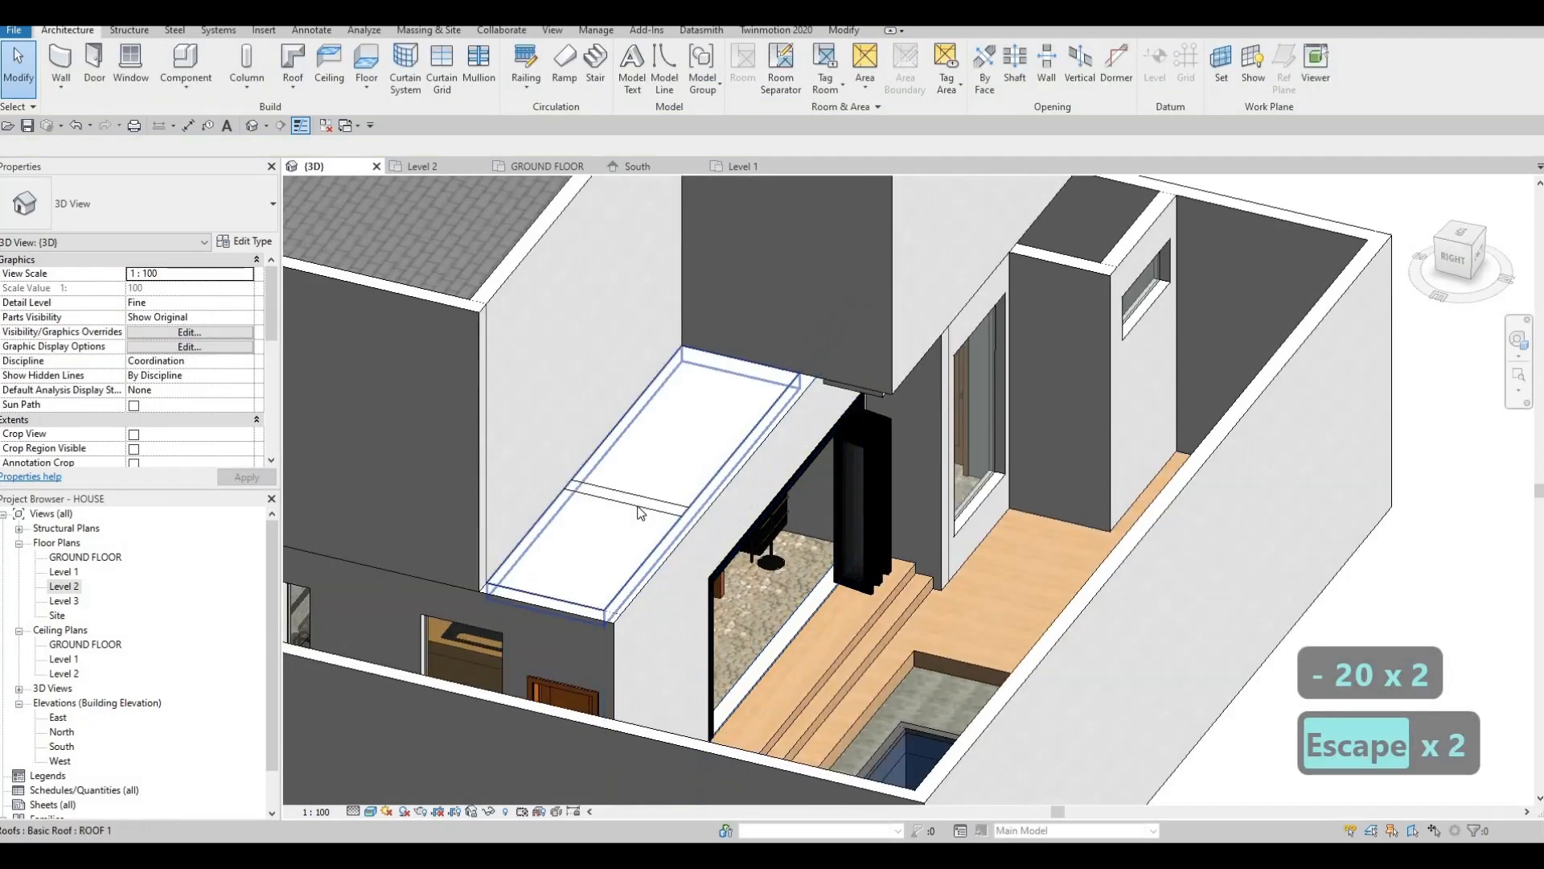
key(Tab)
click(756, 199)
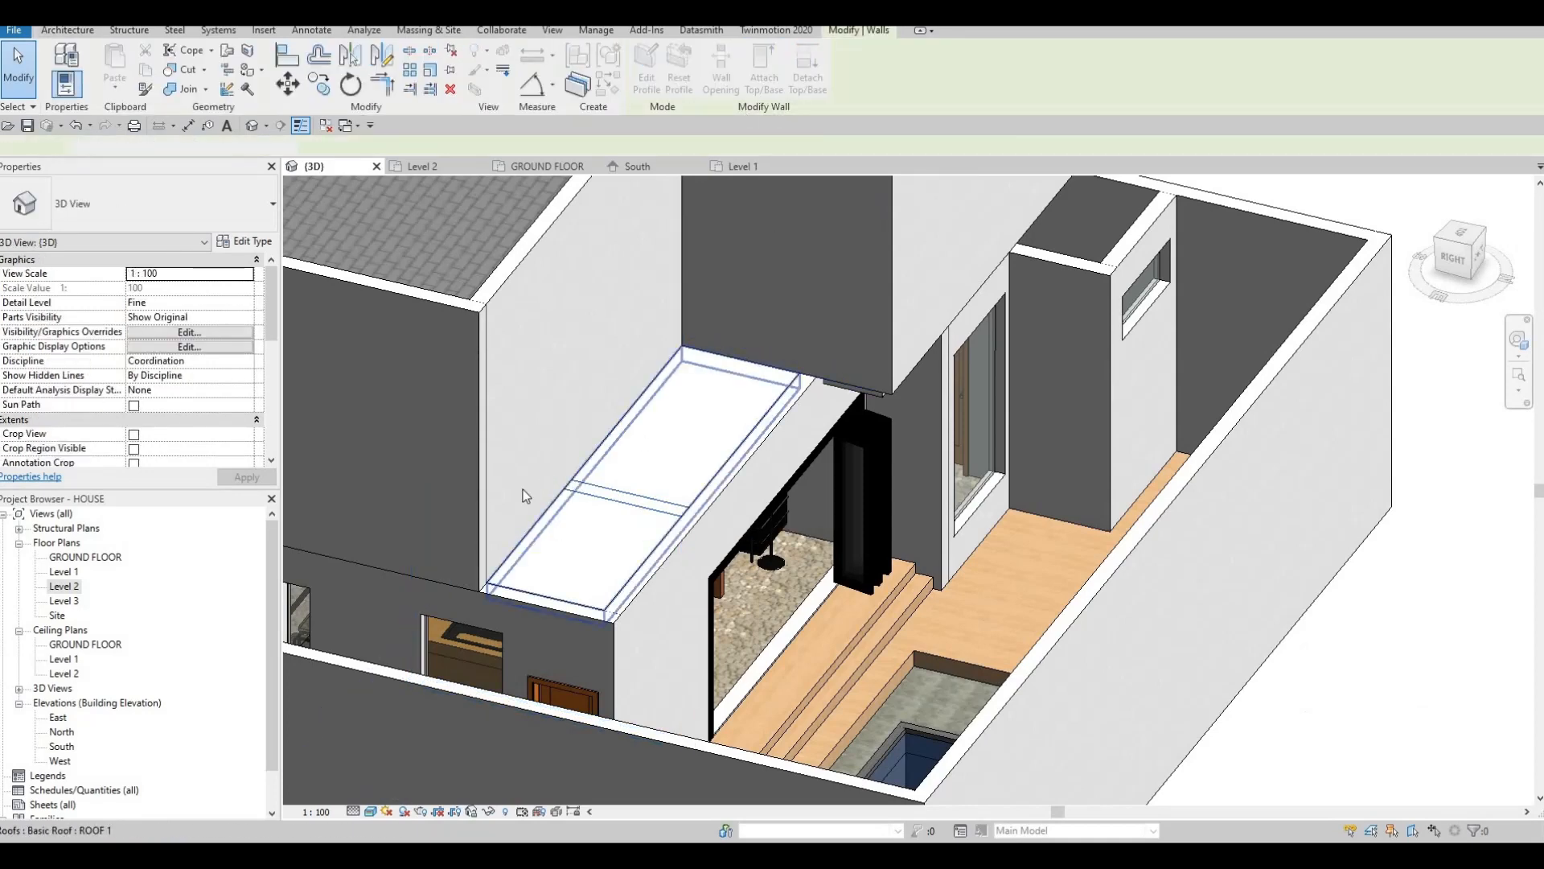
click(683, 401)
key(Escape)
key(Escape)
shift+middle_drag(599, 538, 641, 451)
scroll(558, 534, down, 2)
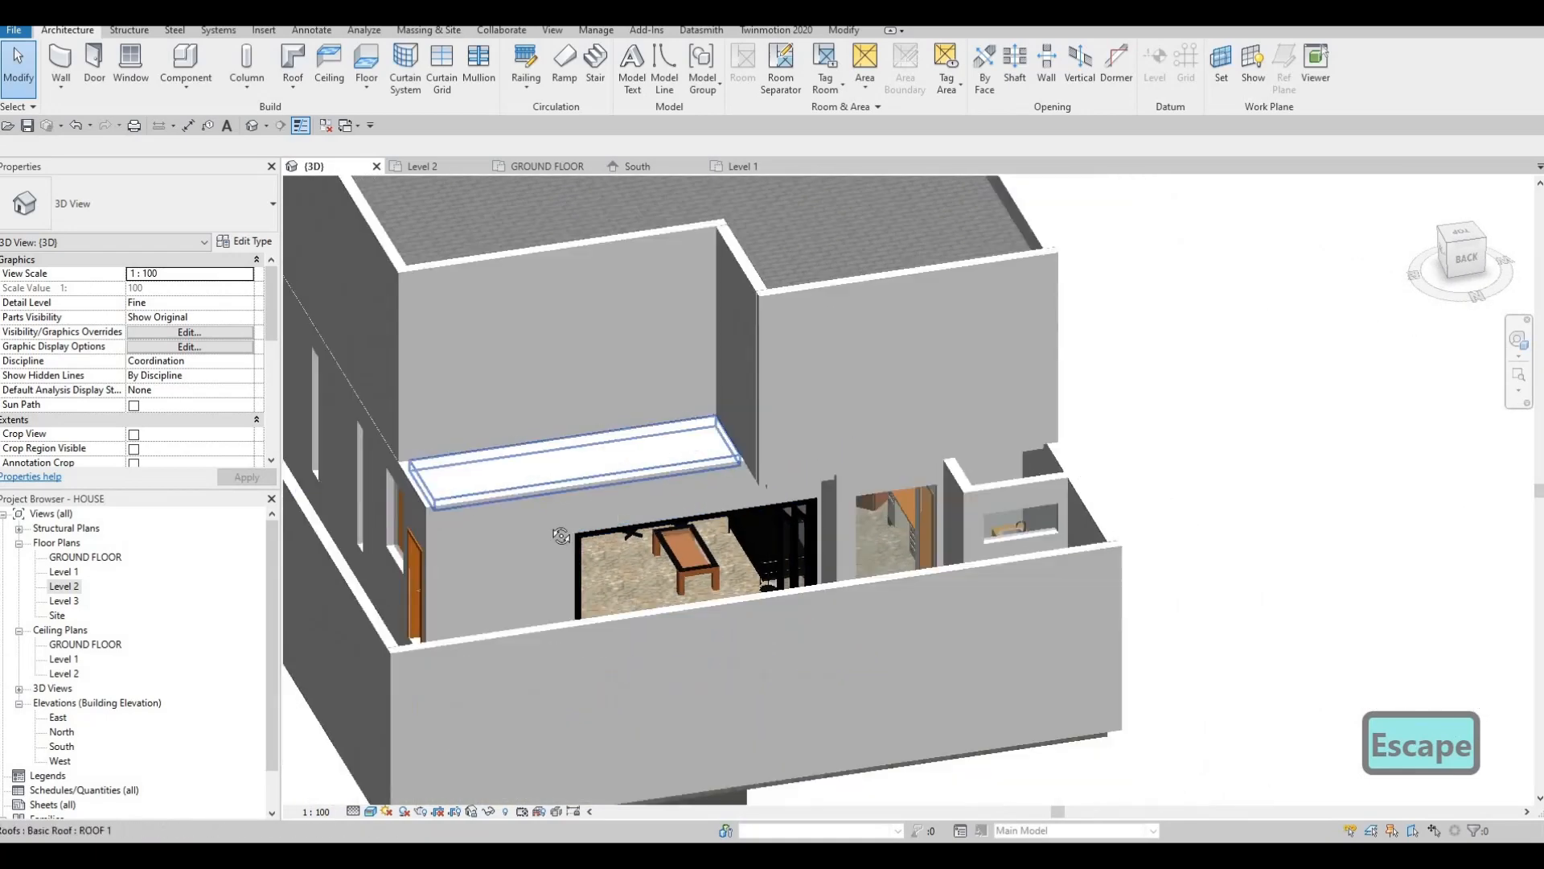
shift+middle_drag(495, 534, 628, 442)
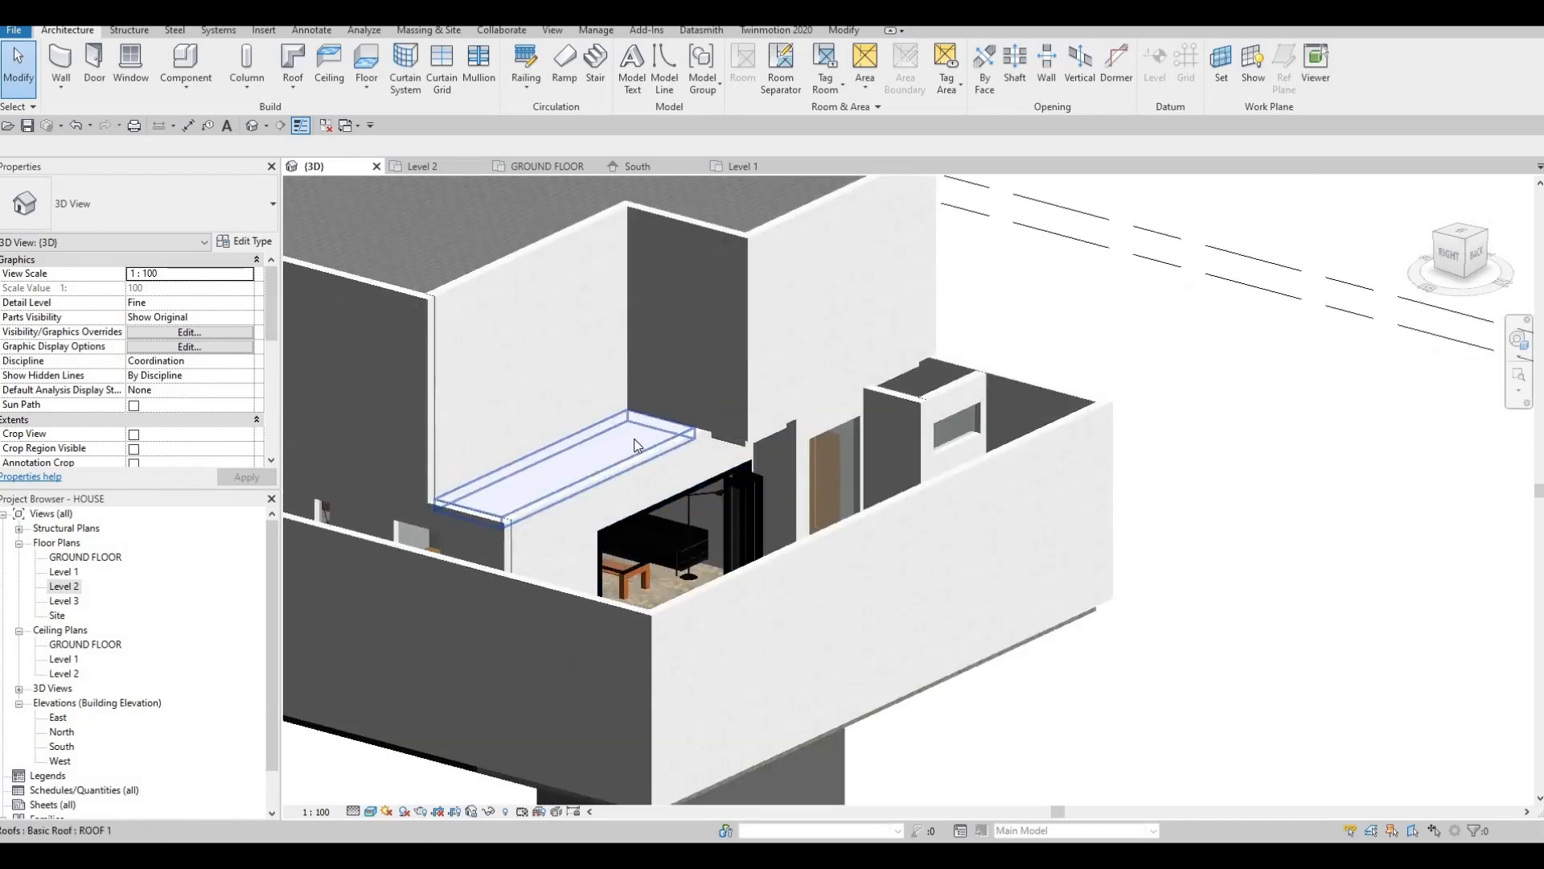
Examine the underside of the projecting upper-floor corner and the uncovered bathroom projection beside it.
click(644, 450)
key(Escape)
shift+middle_drag(735, 474, 598, 429)
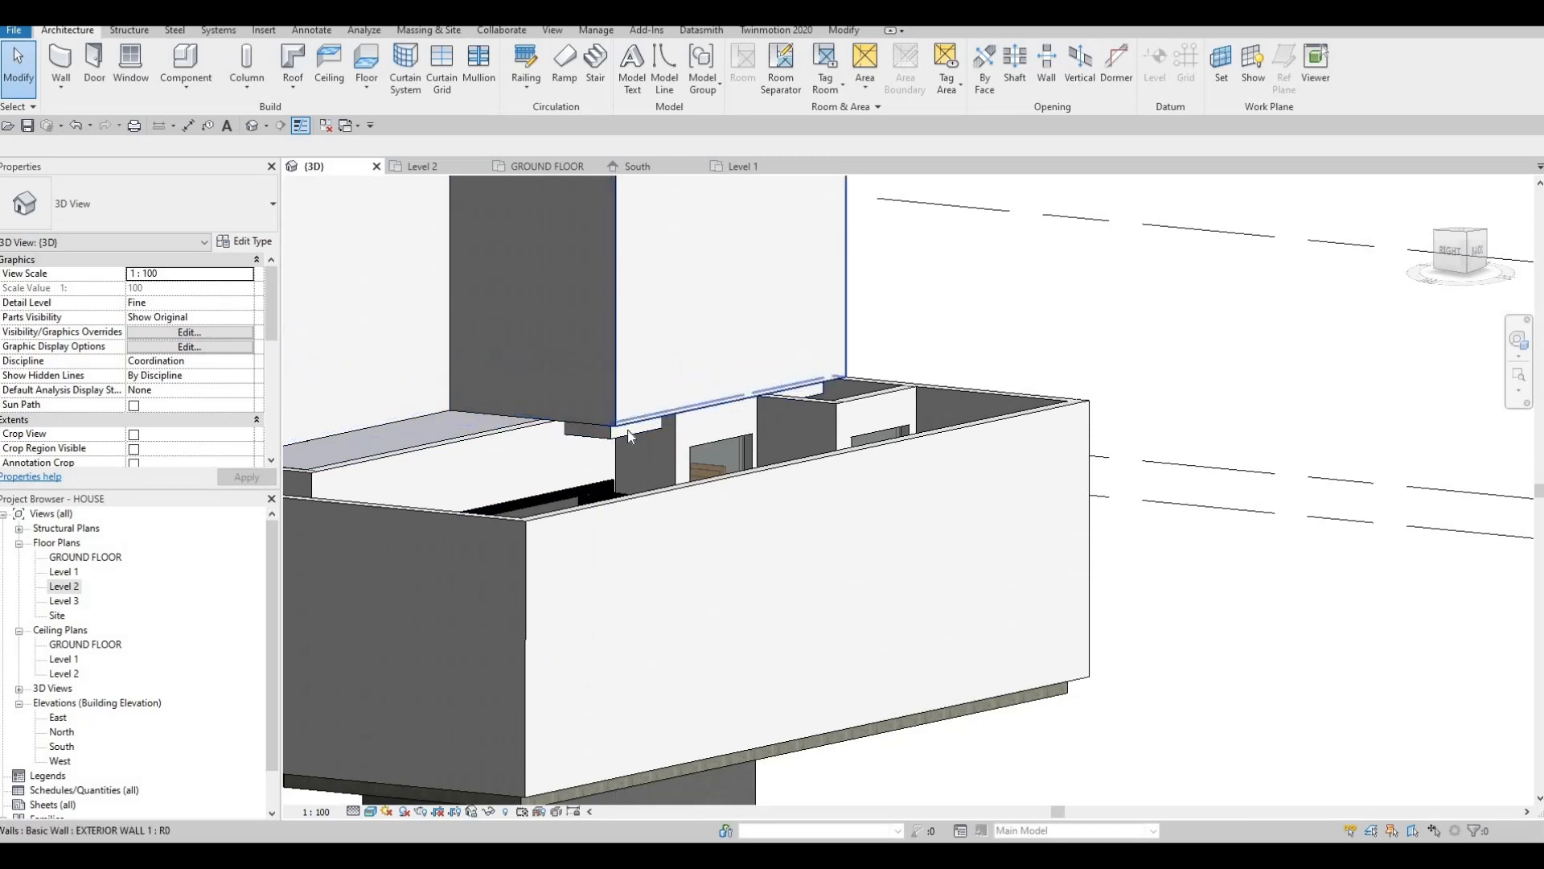
scroll(627, 429, down, 3)
key(Escape)
shift+middle_drag(661, 490, 764, 487)
shift+middle_drag(808, 414, 841, 406)
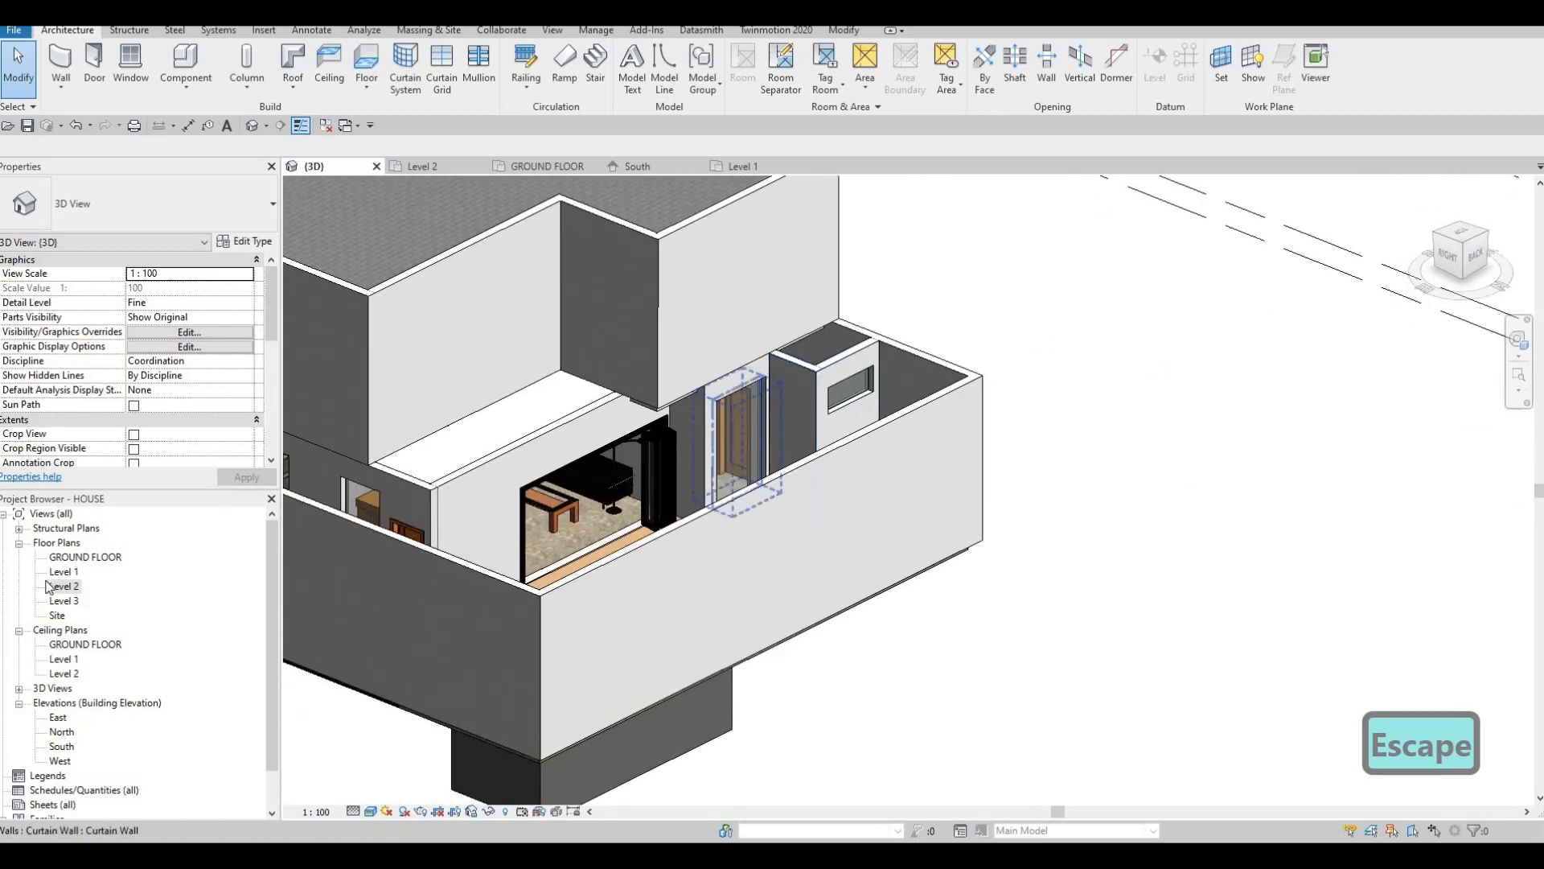
Create a flat ROOF 1 at Level 2 from a rectangular footprint 1000 mm deep over the projecting Level 1 shower, and show it in 3D.
double_click(64, 586)
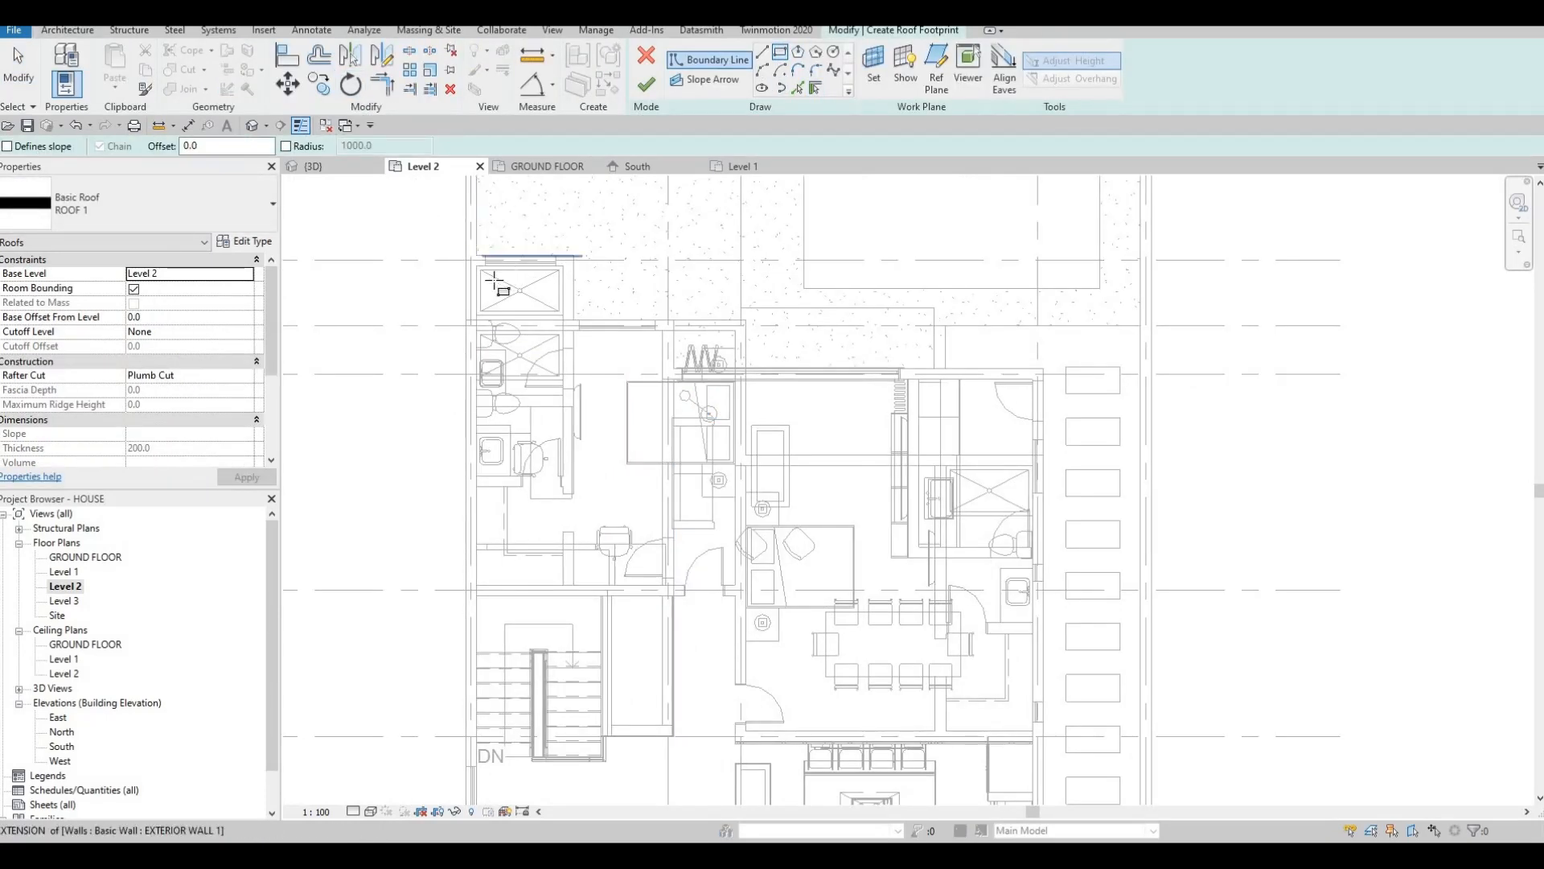
scroll(495, 282, up, 5)
click(496, 282)
click(760, 447)
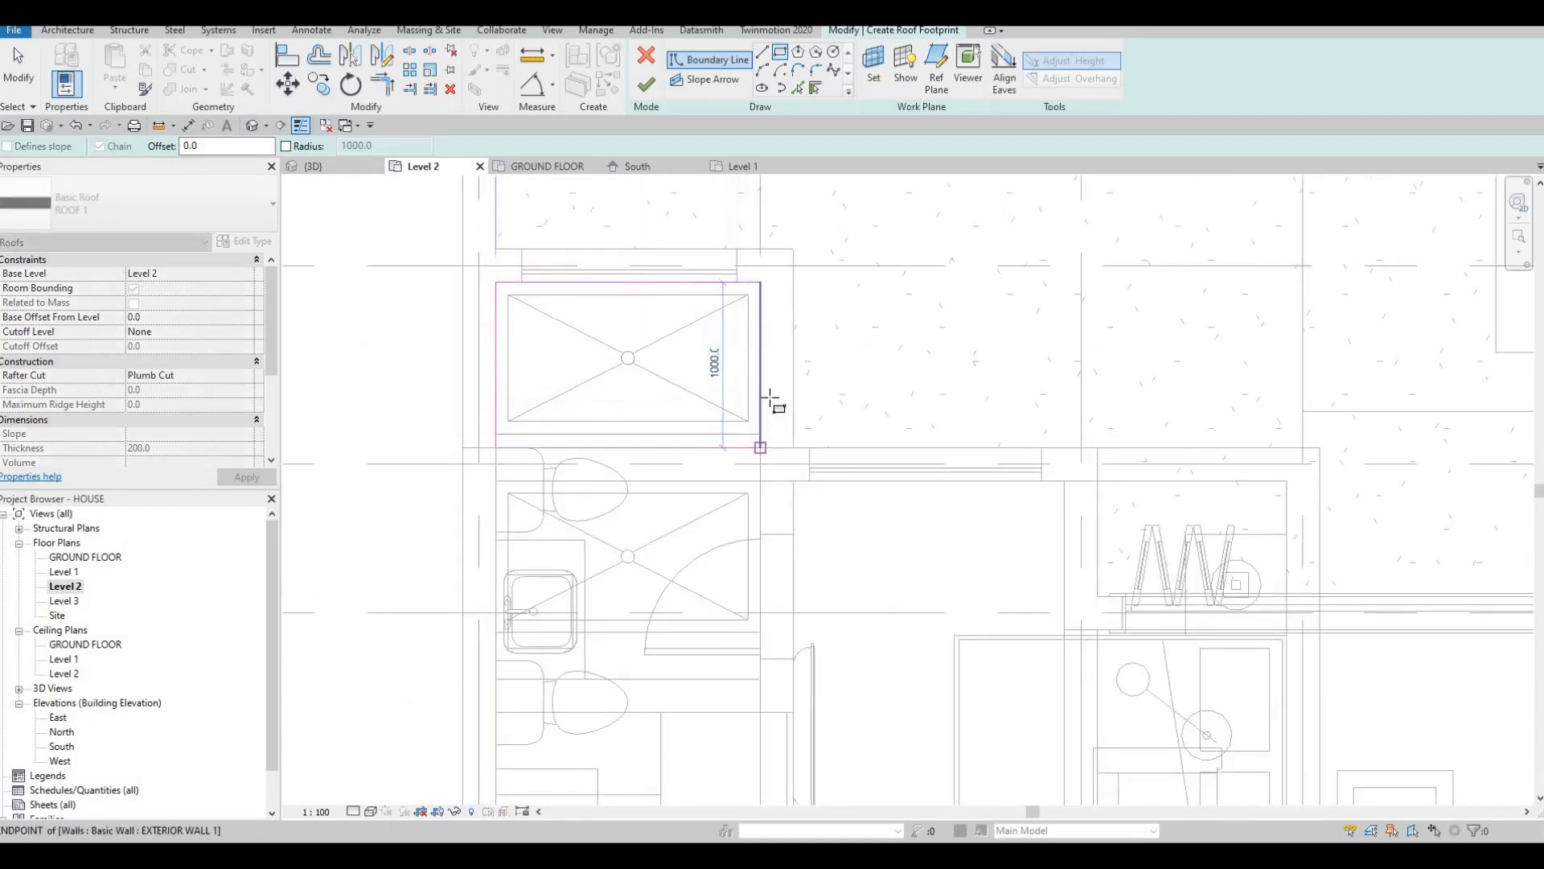
key(Escape)
click(645, 84)
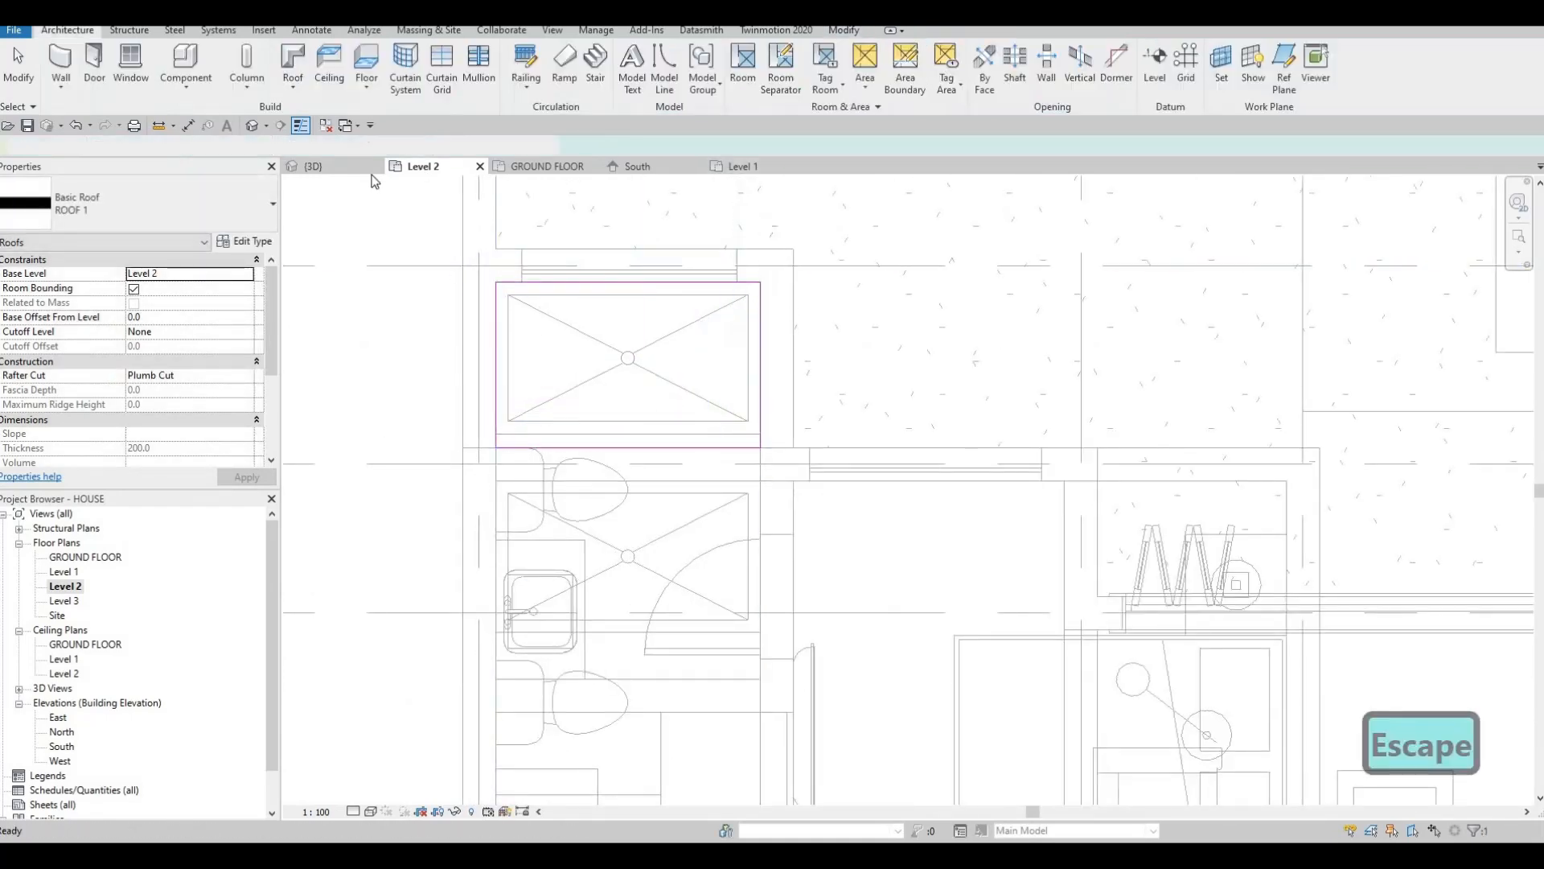
click(314, 165)
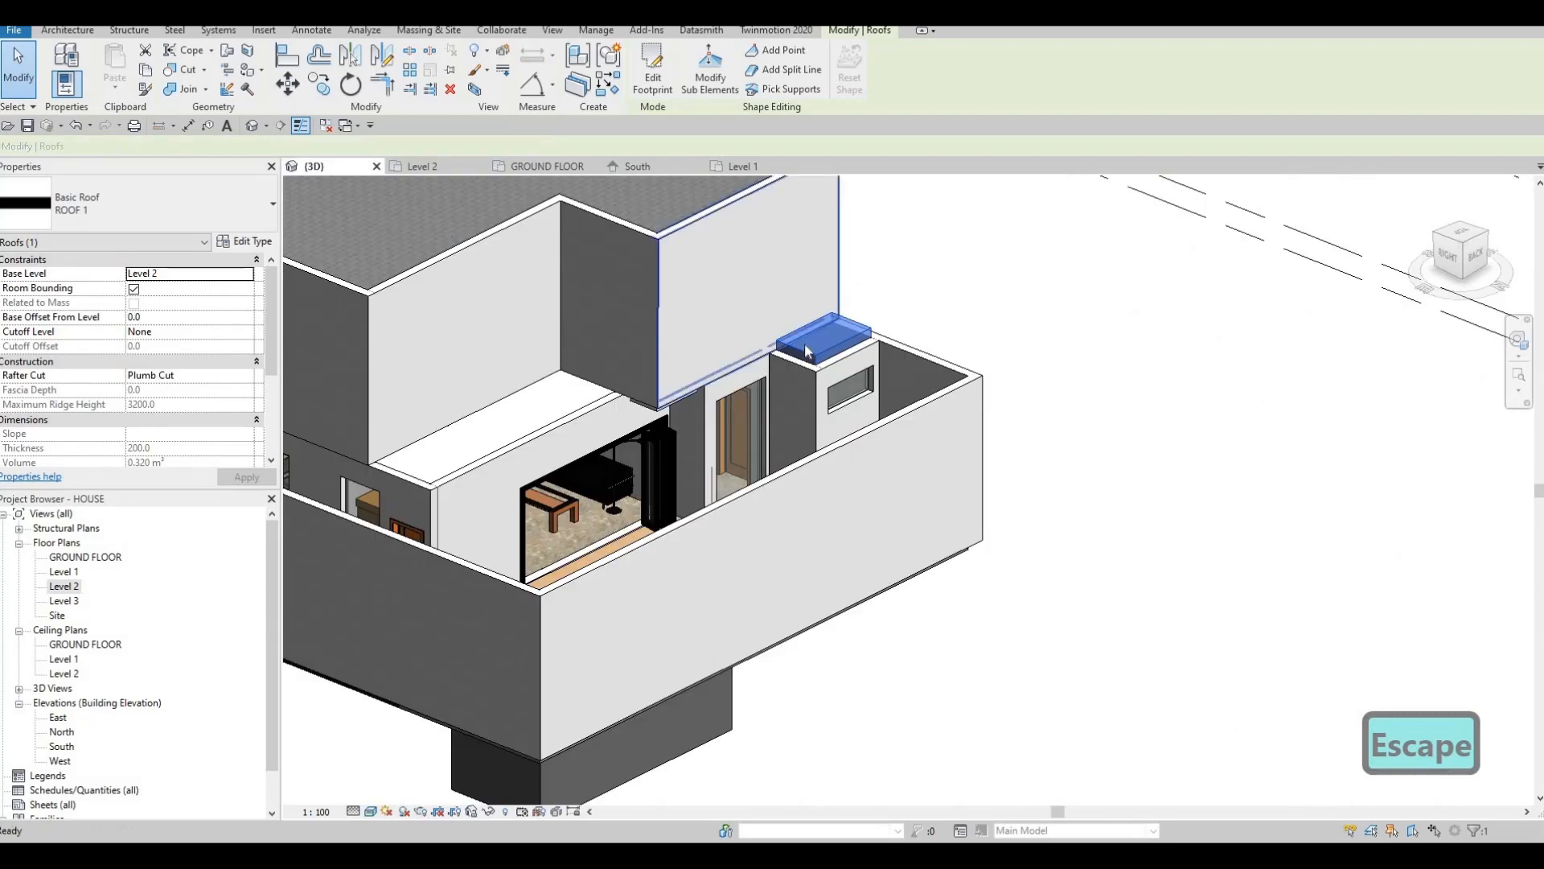
key(Escape)
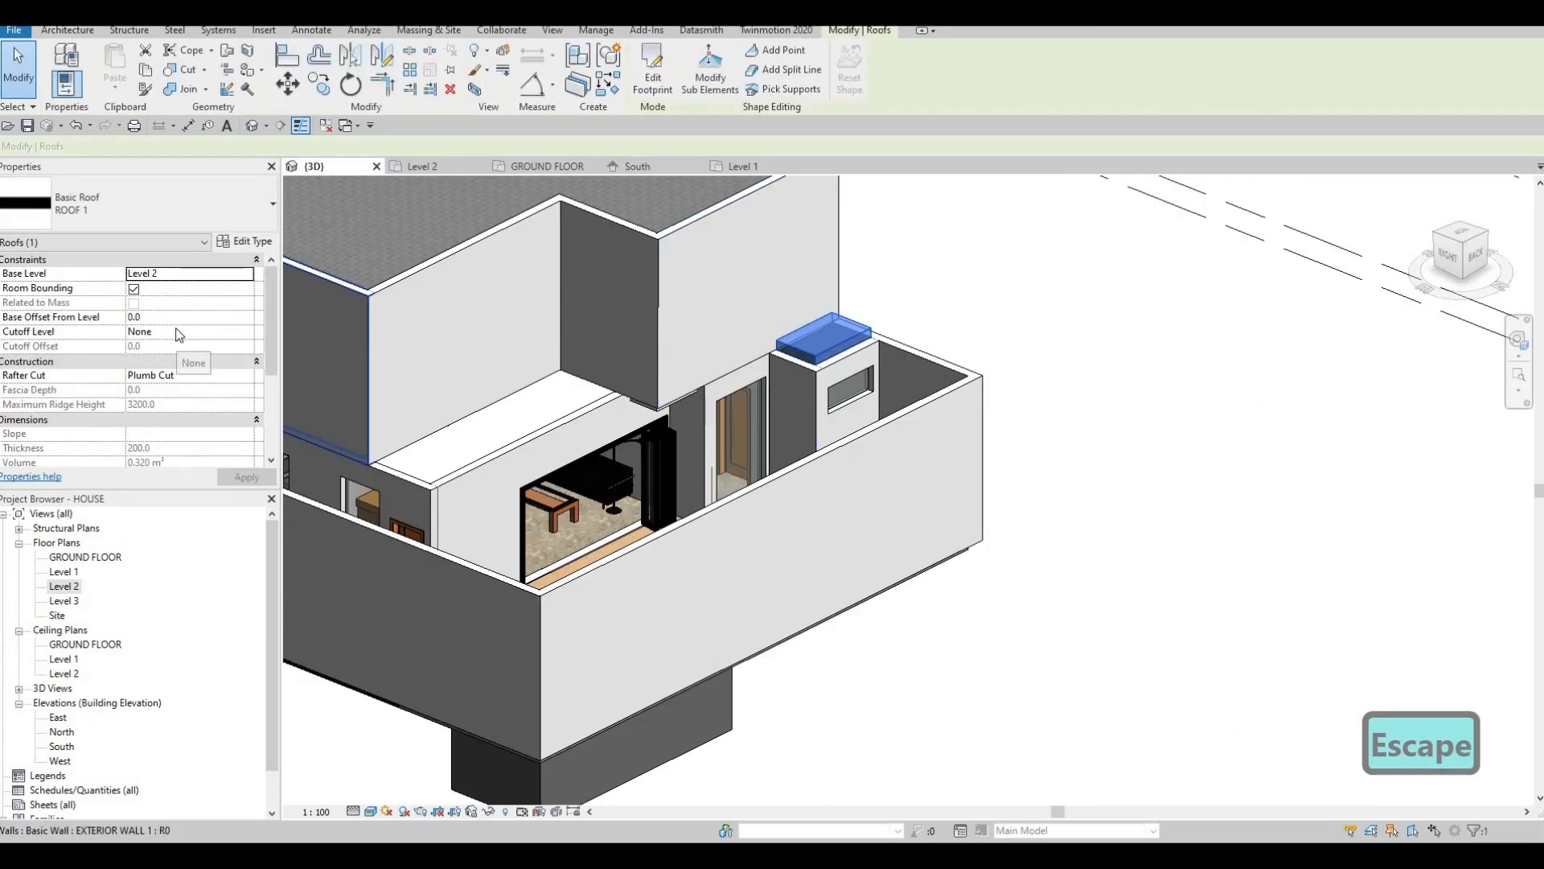
Set the base offset from Level 2 of the roof over the projecting shower to -200.
text(-20)
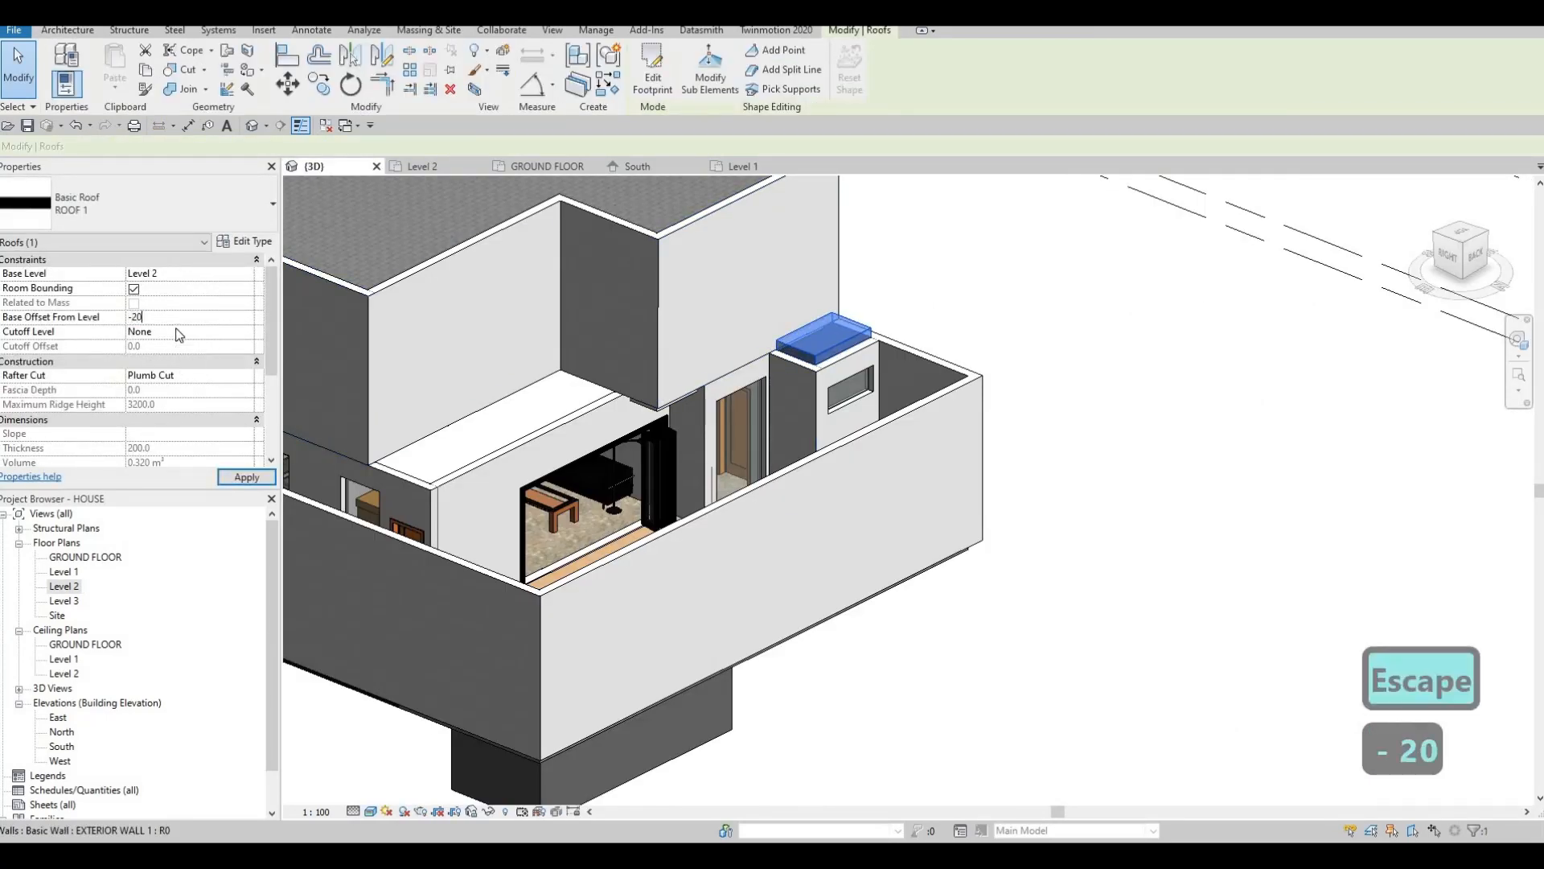
text(0)
click(245, 477)
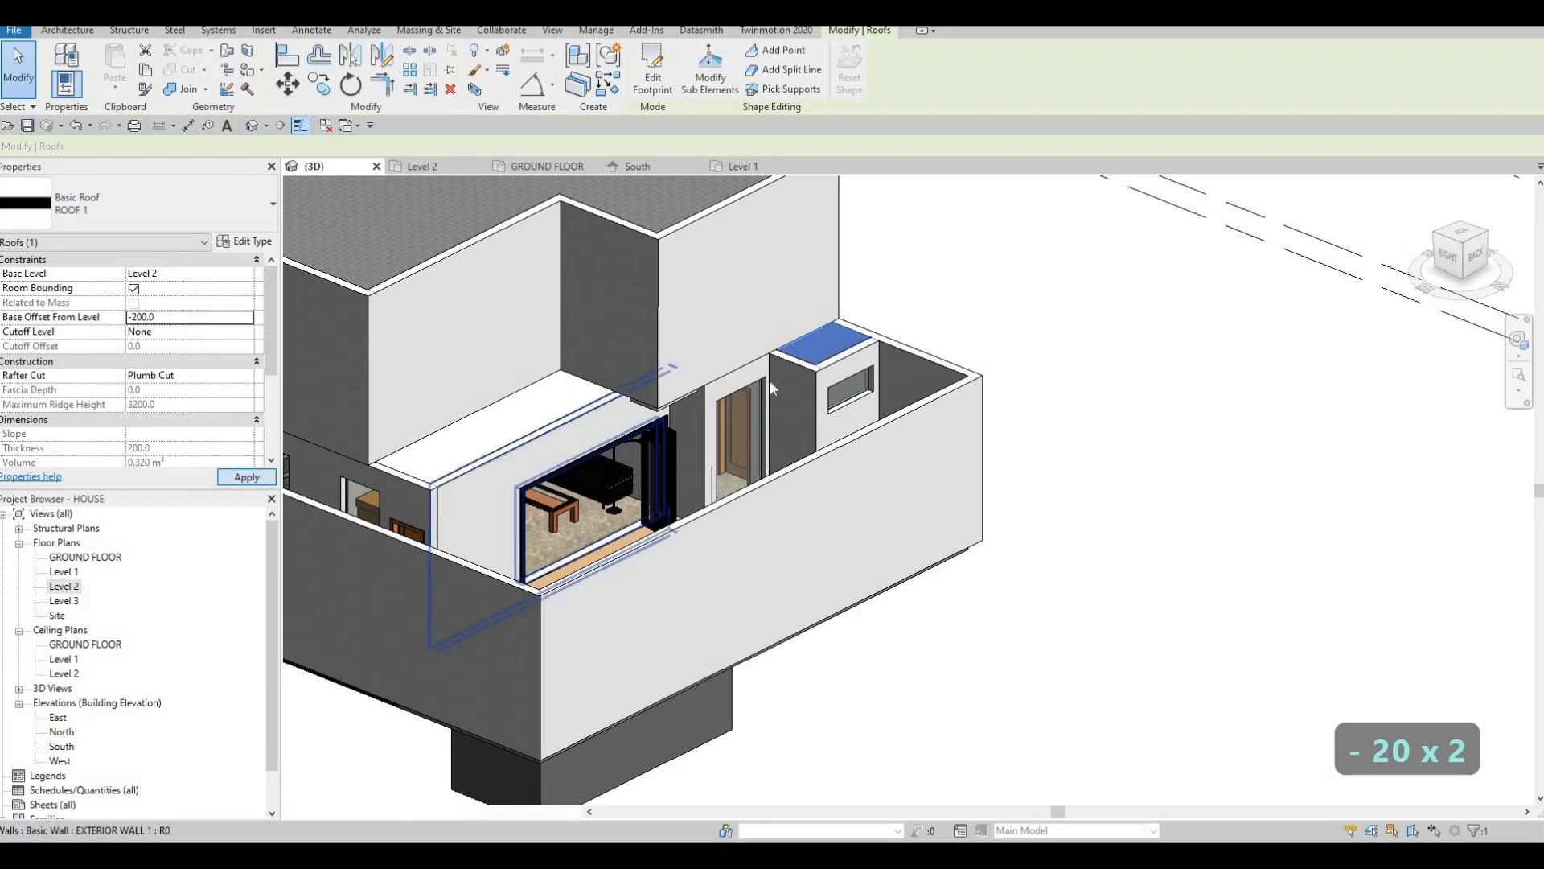
key(Escape)
key(Escape)
Examine the front facade in 3D, especially how the upper-floor walls beside the narrow recess meet the floor slab edge.
shift+middle_drag(662, 361, 677, 452)
scroll(677, 452, up, 2)
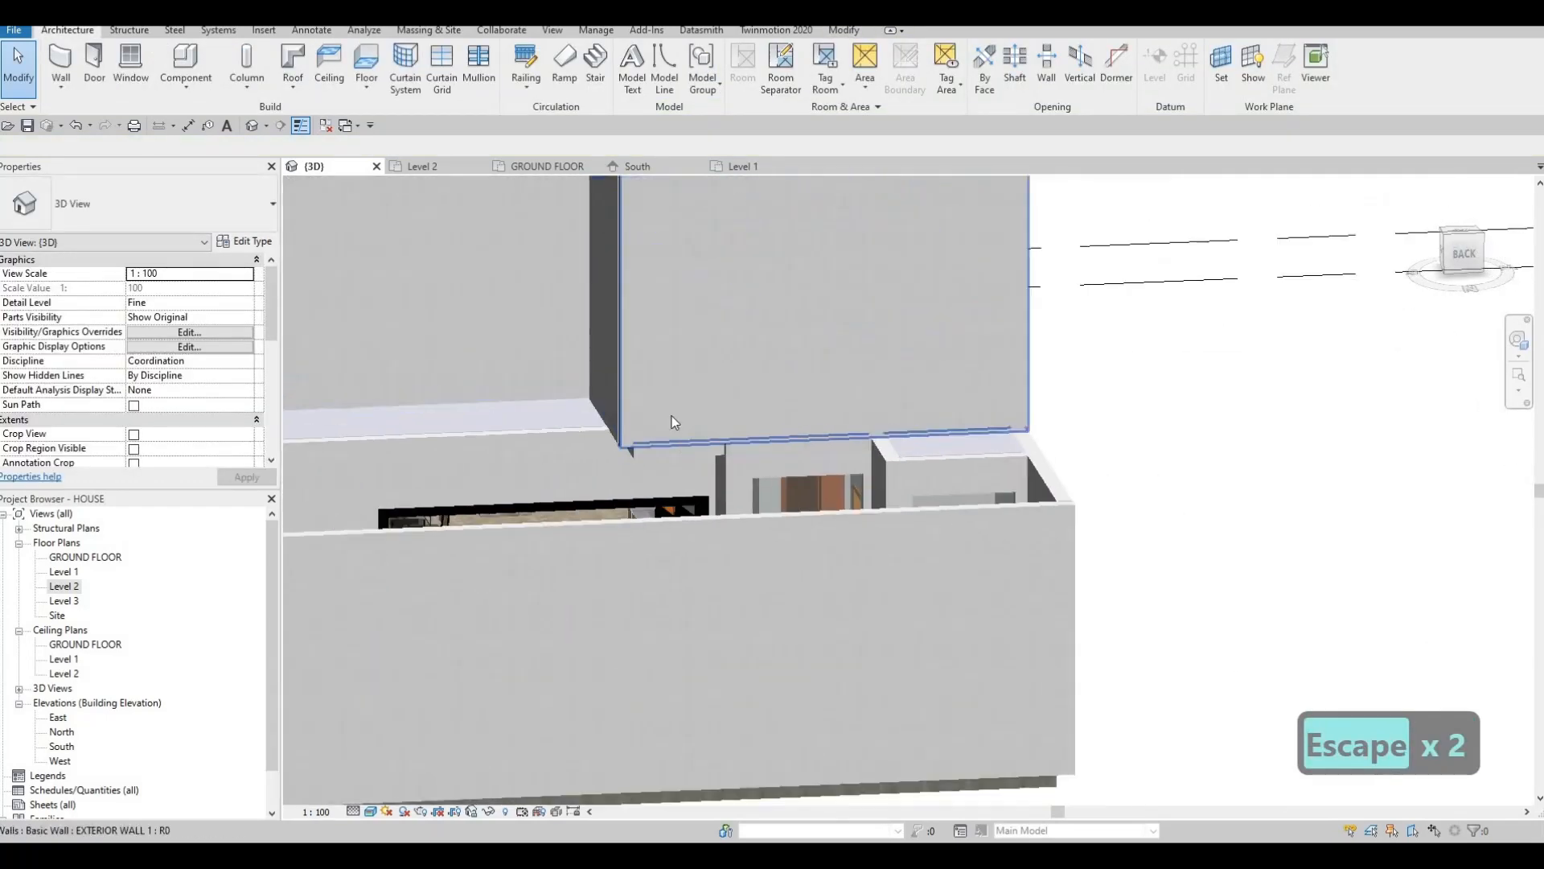
scroll(673, 447, down, 3)
scroll(696, 456, down, 1)
middle_drag(514, 459, 789, 403)
scroll(789, 403, up, 4)
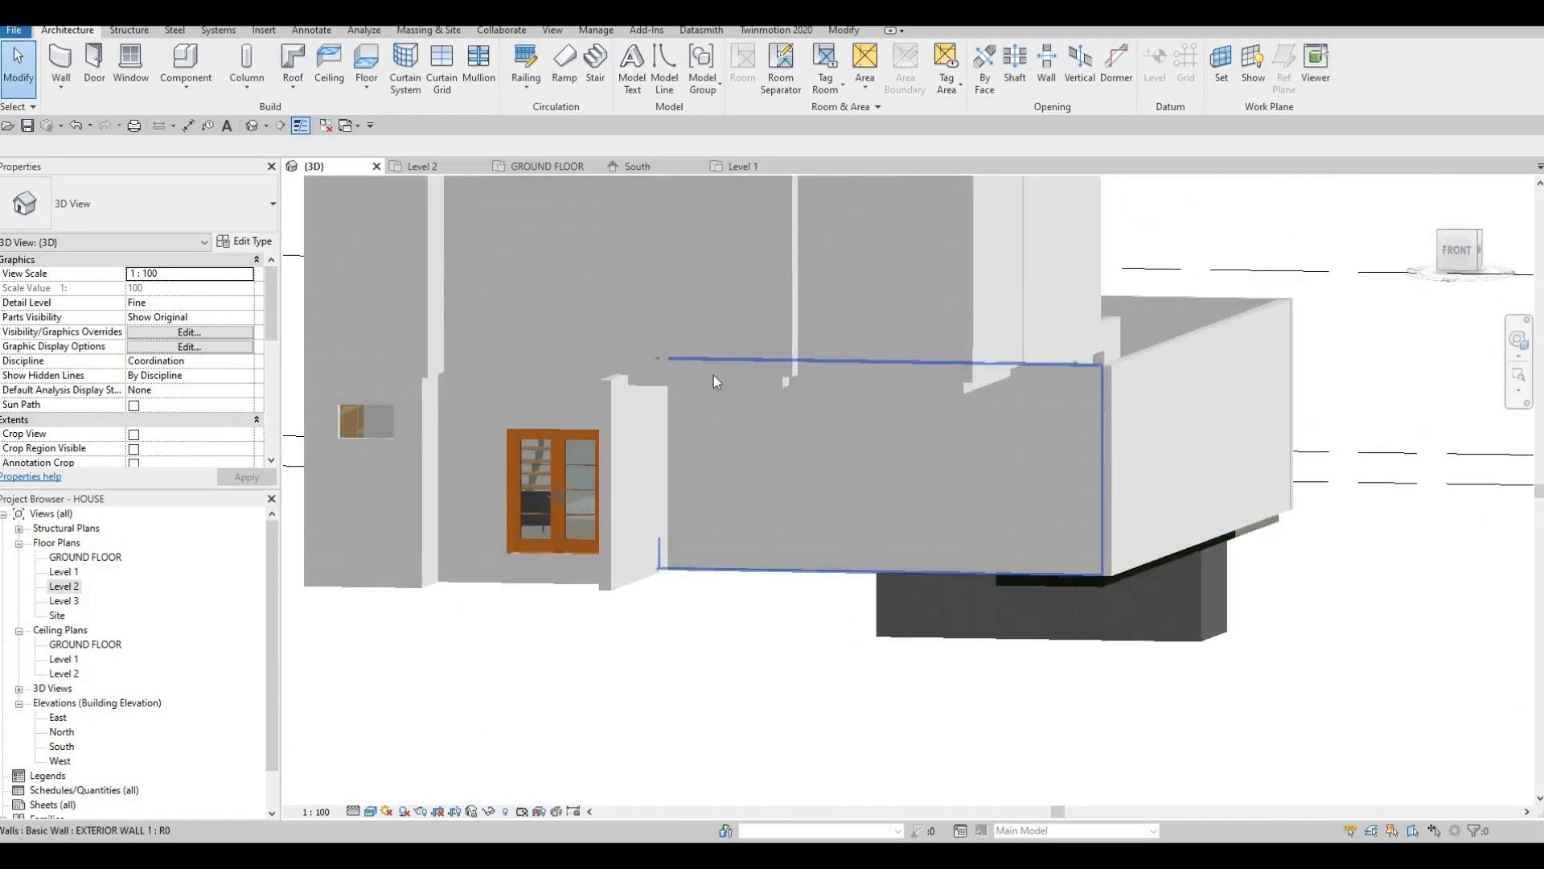
scroll(731, 408, down, 3)
shift+middle_drag(820, 458, 1031, 442)
click(1026, 468)
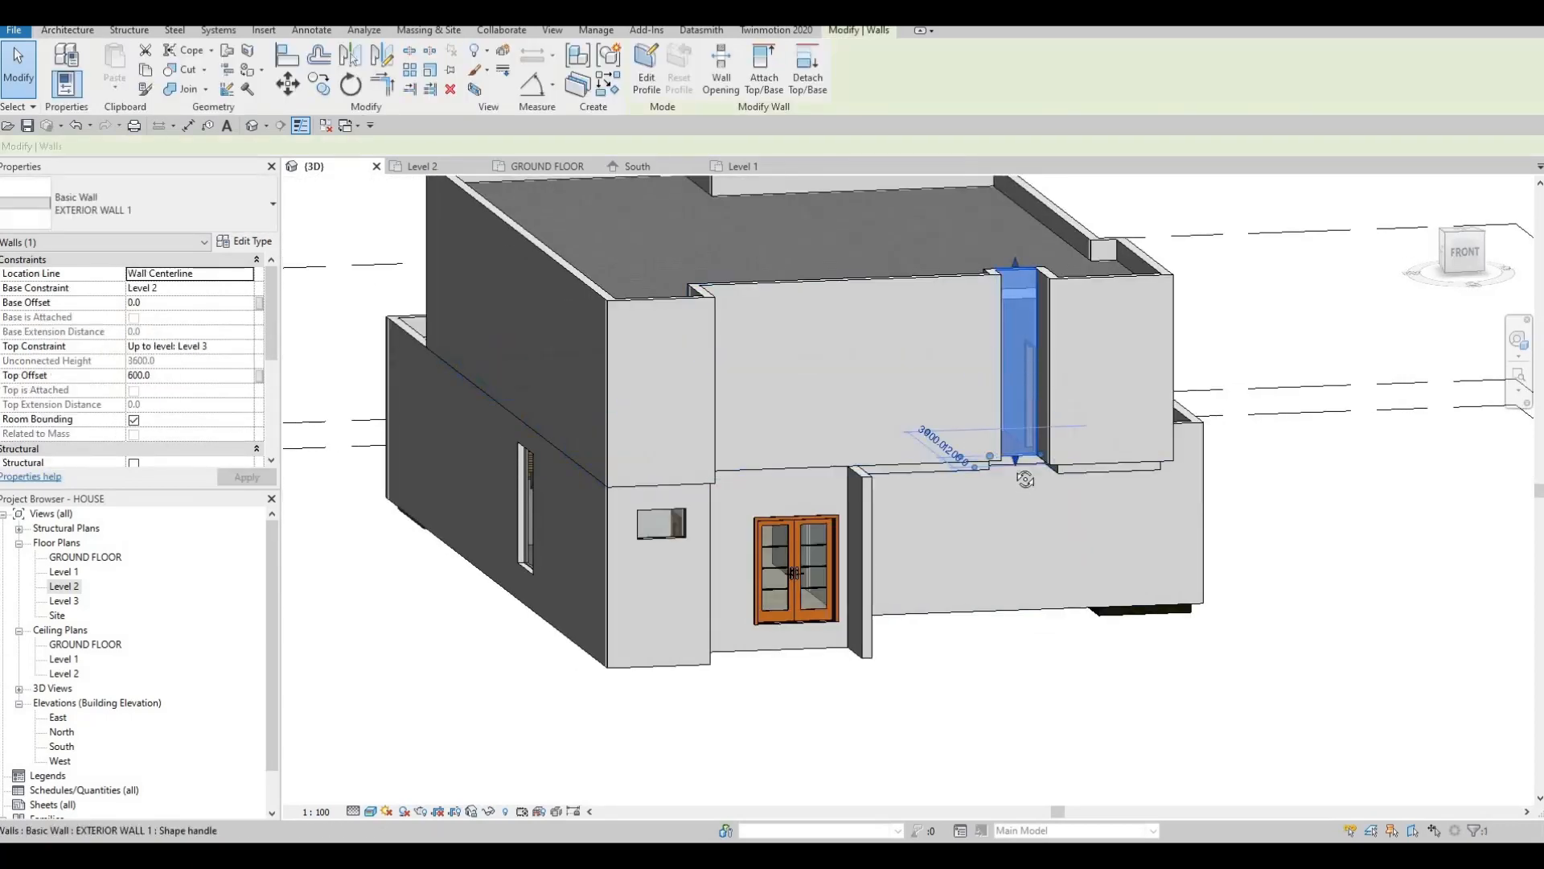
shift+middle_drag(963, 326, 802, 407)
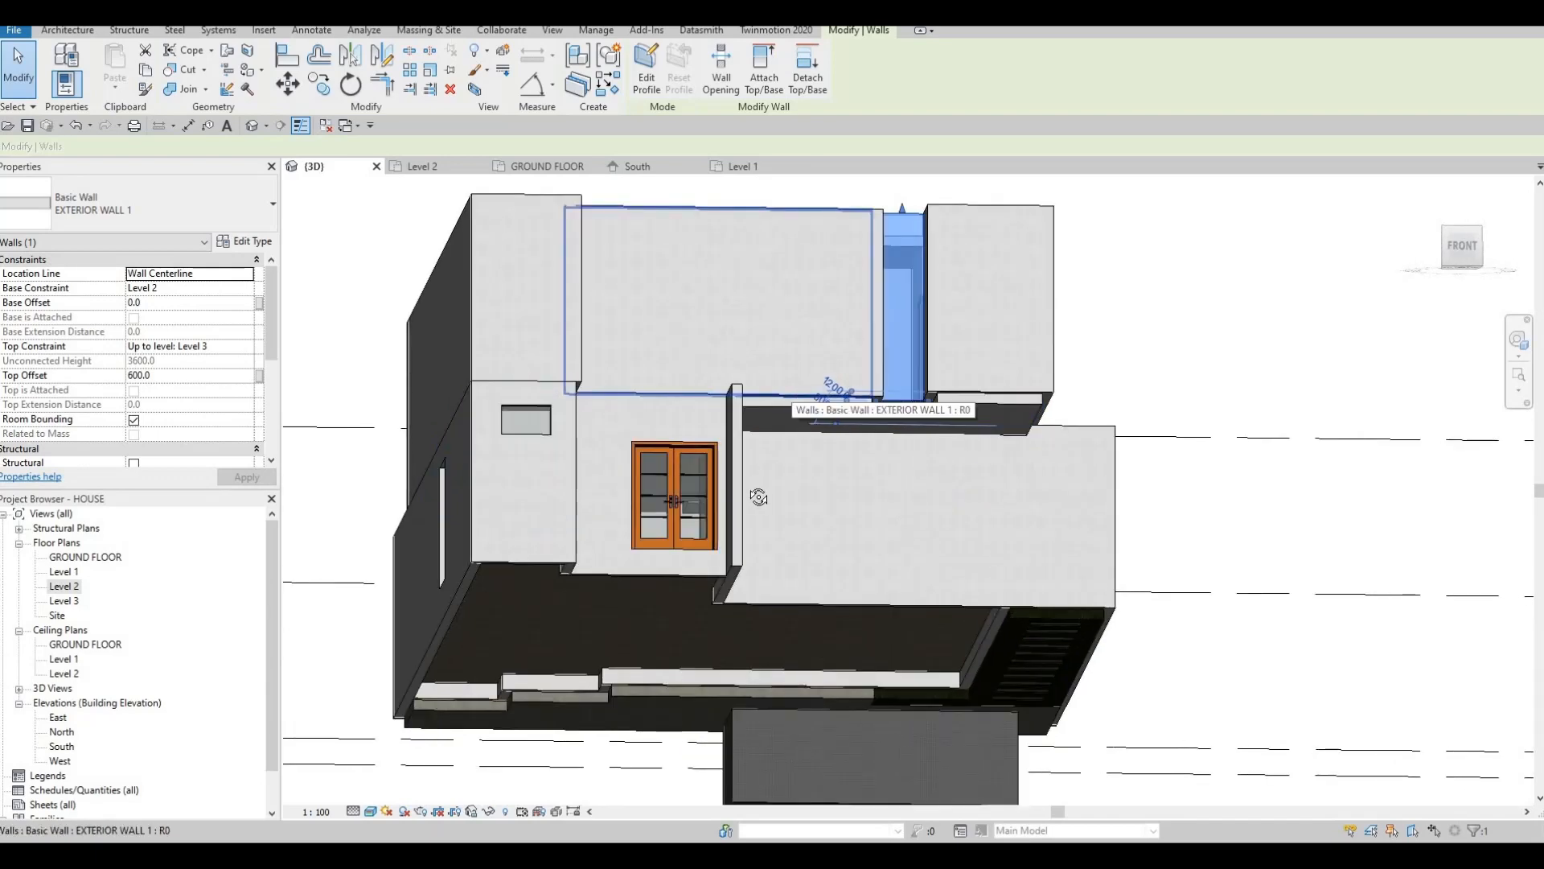
shift+middle_drag(759, 497, 752, 388)
key(Escape)
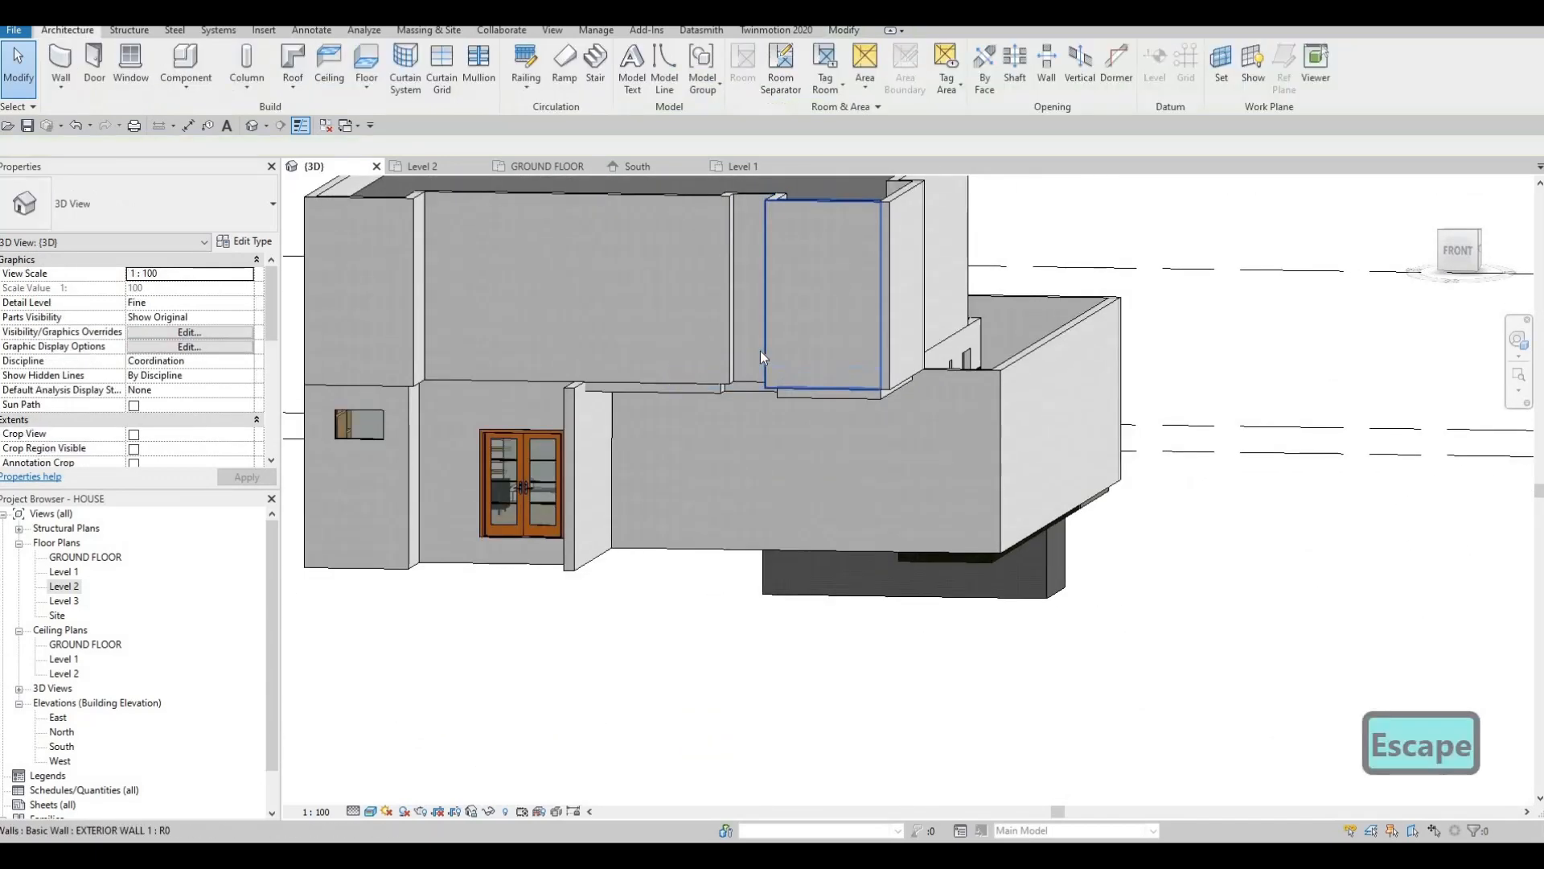
Extend the narrow recessed upper-floor front wall down to the underside of the Level 2 floor, with a base offset of -200.
scroll(760, 351, up, 2)
click(750, 386)
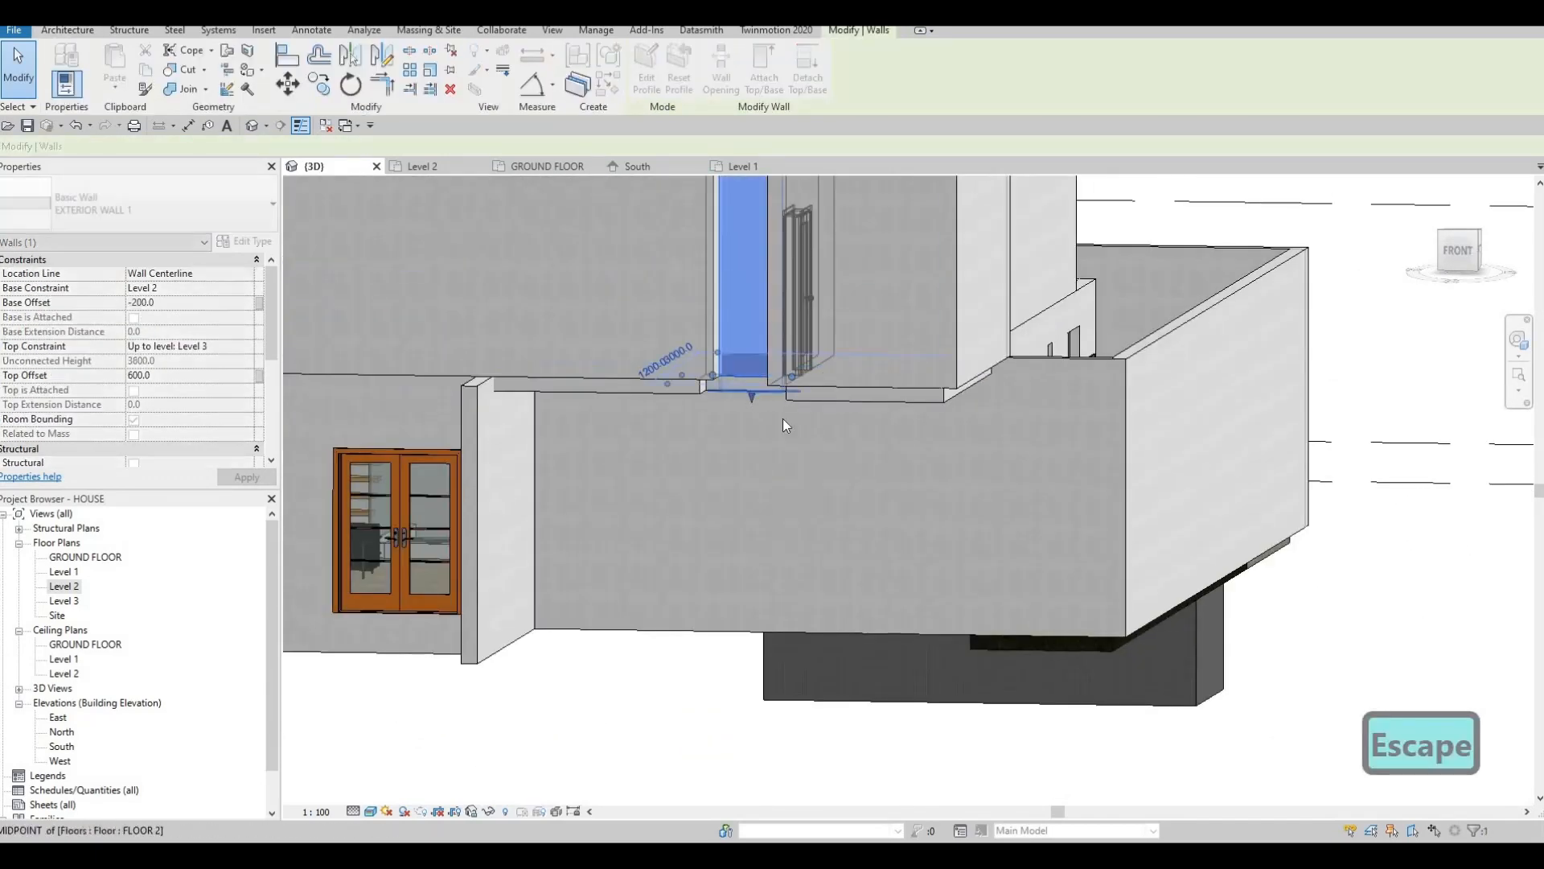
drag(783, 418, 784, 421)
shift+middle_drag(791, 467, 798, 378)
scroll(798, 378, up, 2)
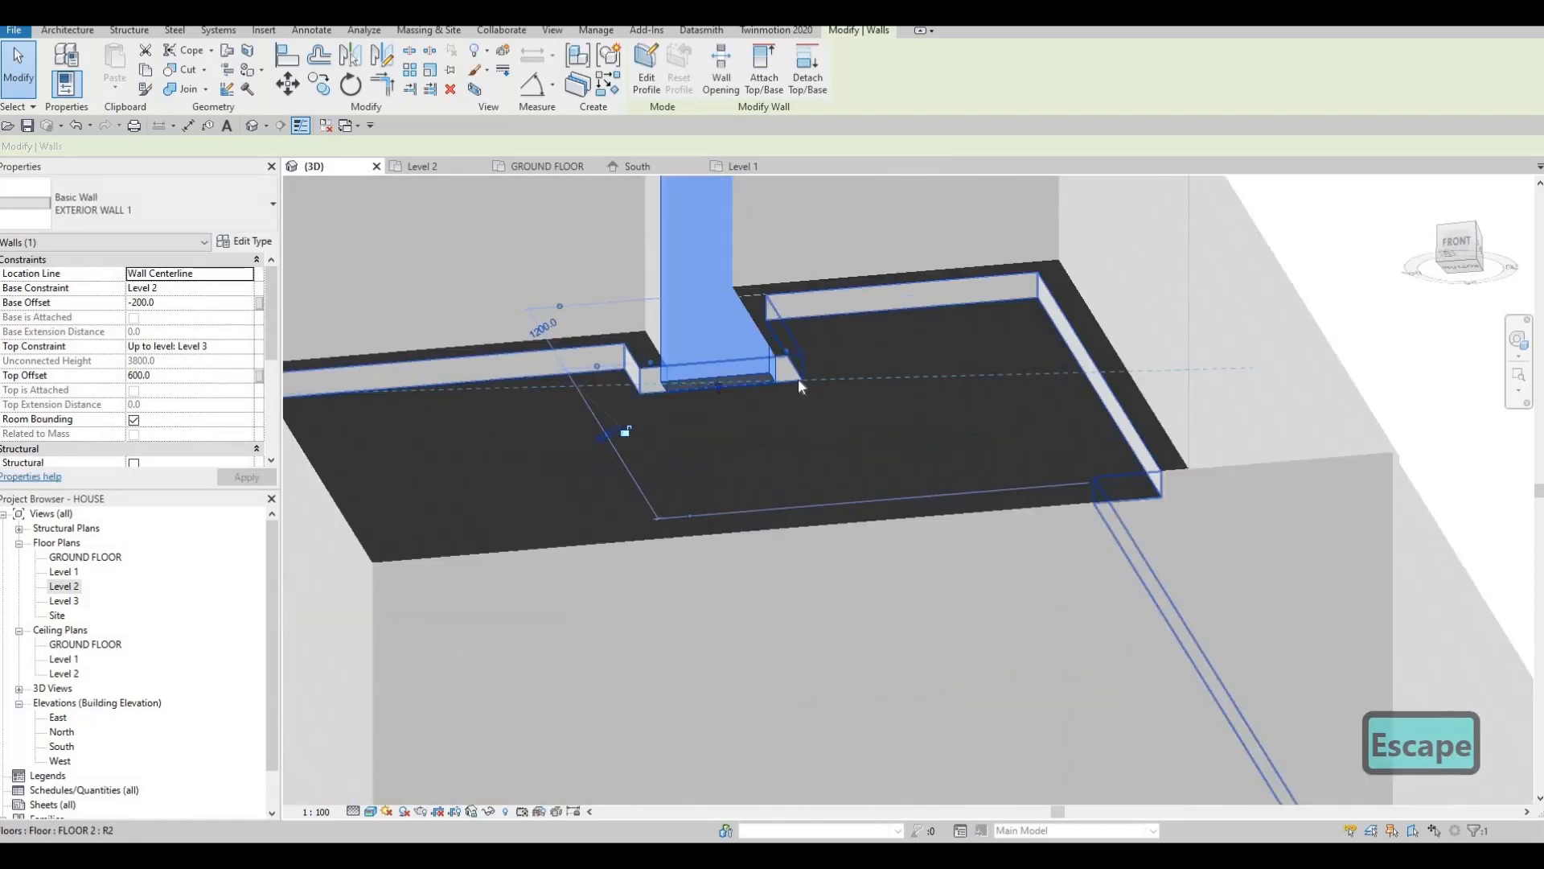
Align the bottom of the projecting front corner wall with the underside of the Level 2 floor slab.
key(Escape)
key(a)
key(l)
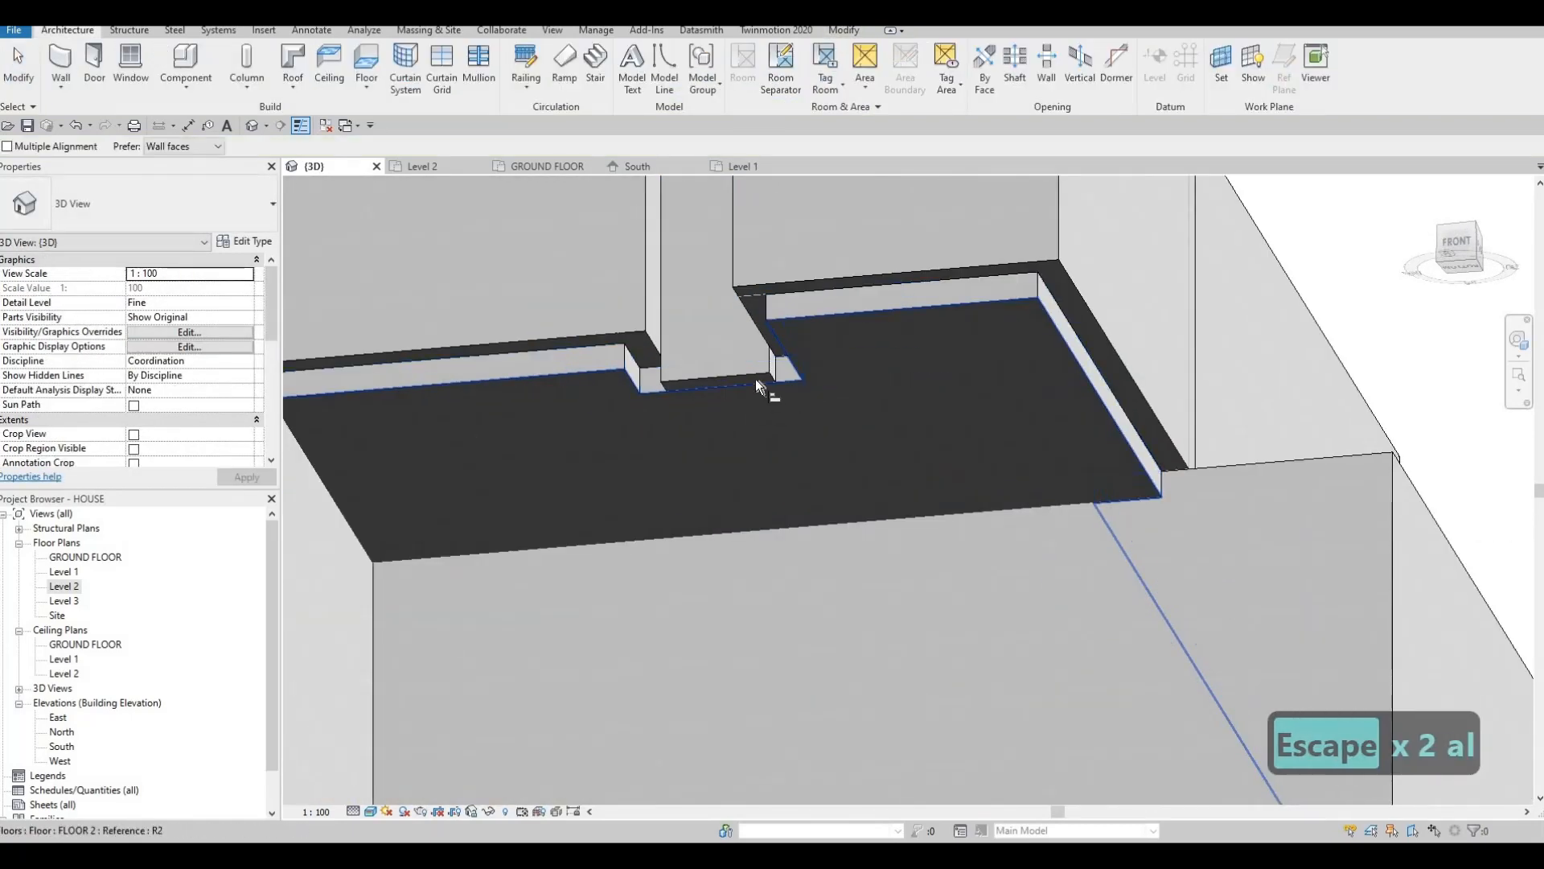
click(755, 378)
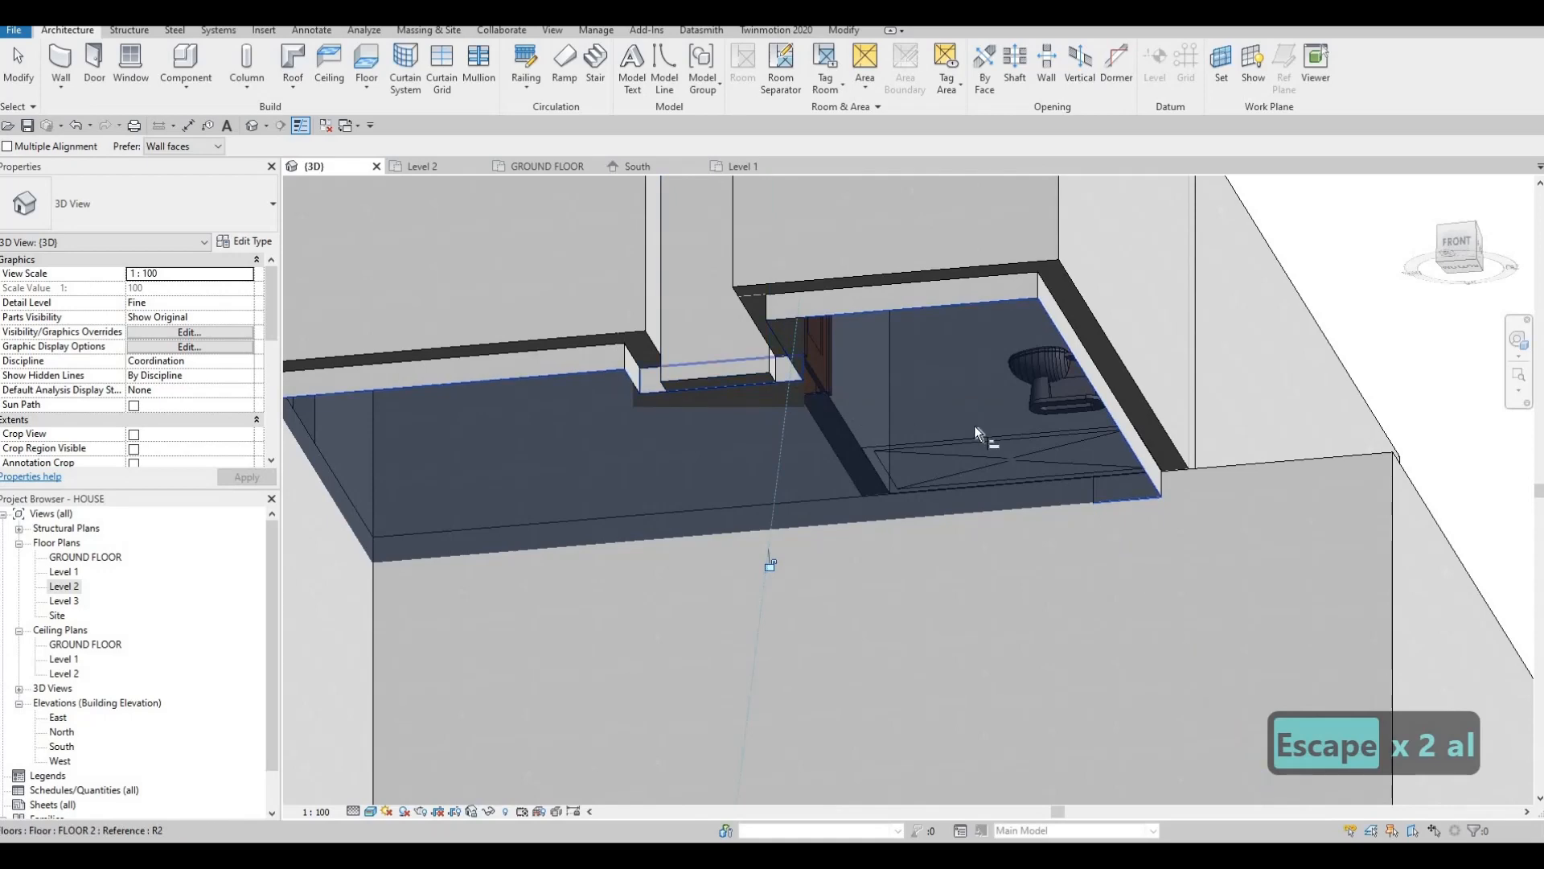
shift+middle_drag(708, 420, 644, 381)
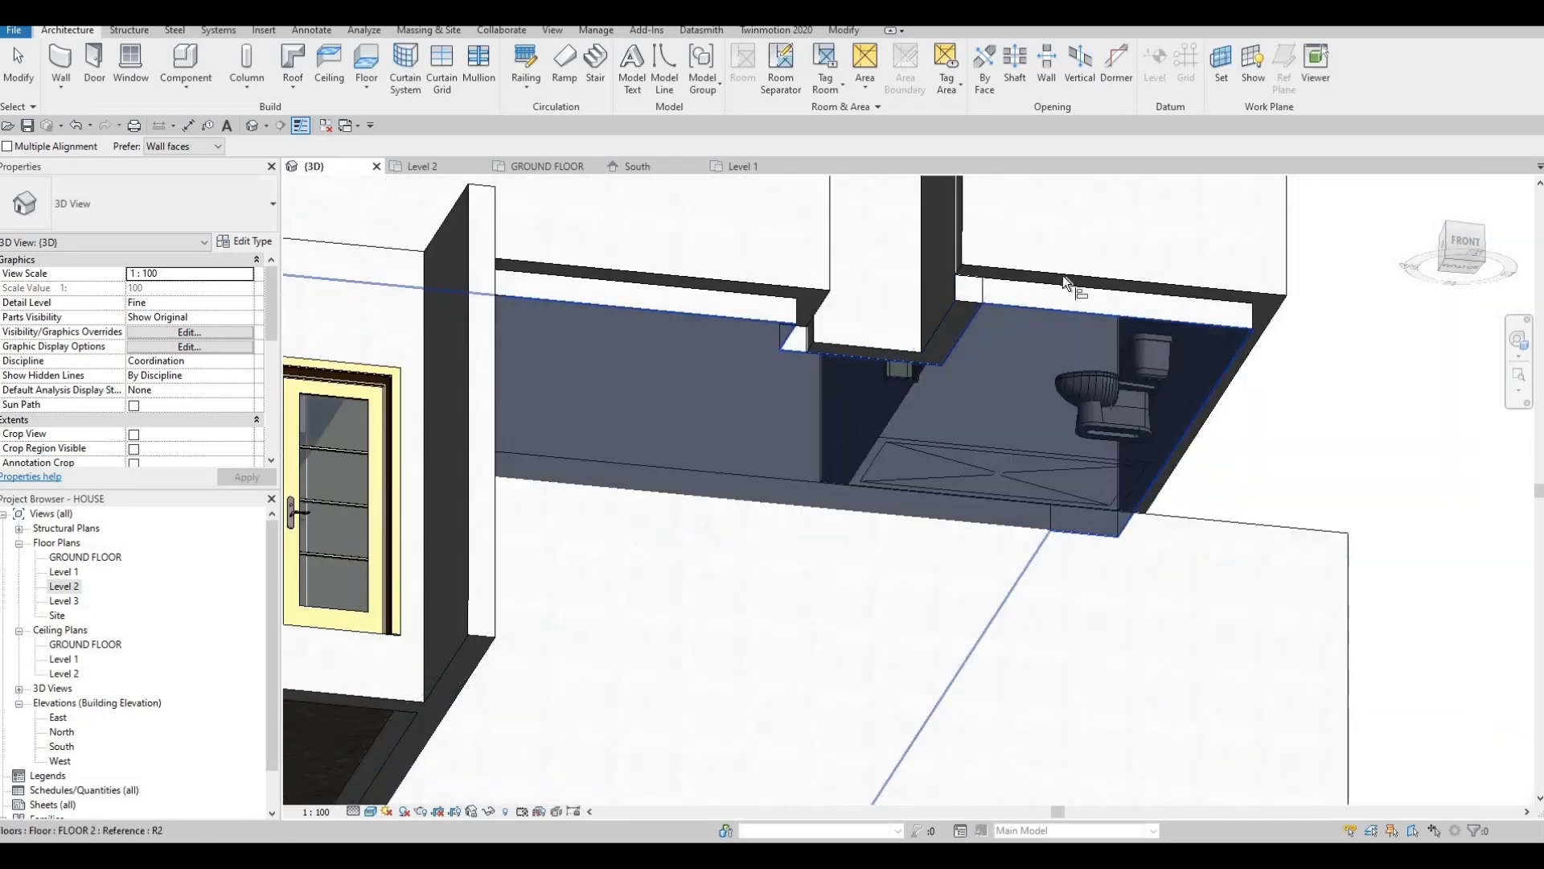
click(1214, 331)
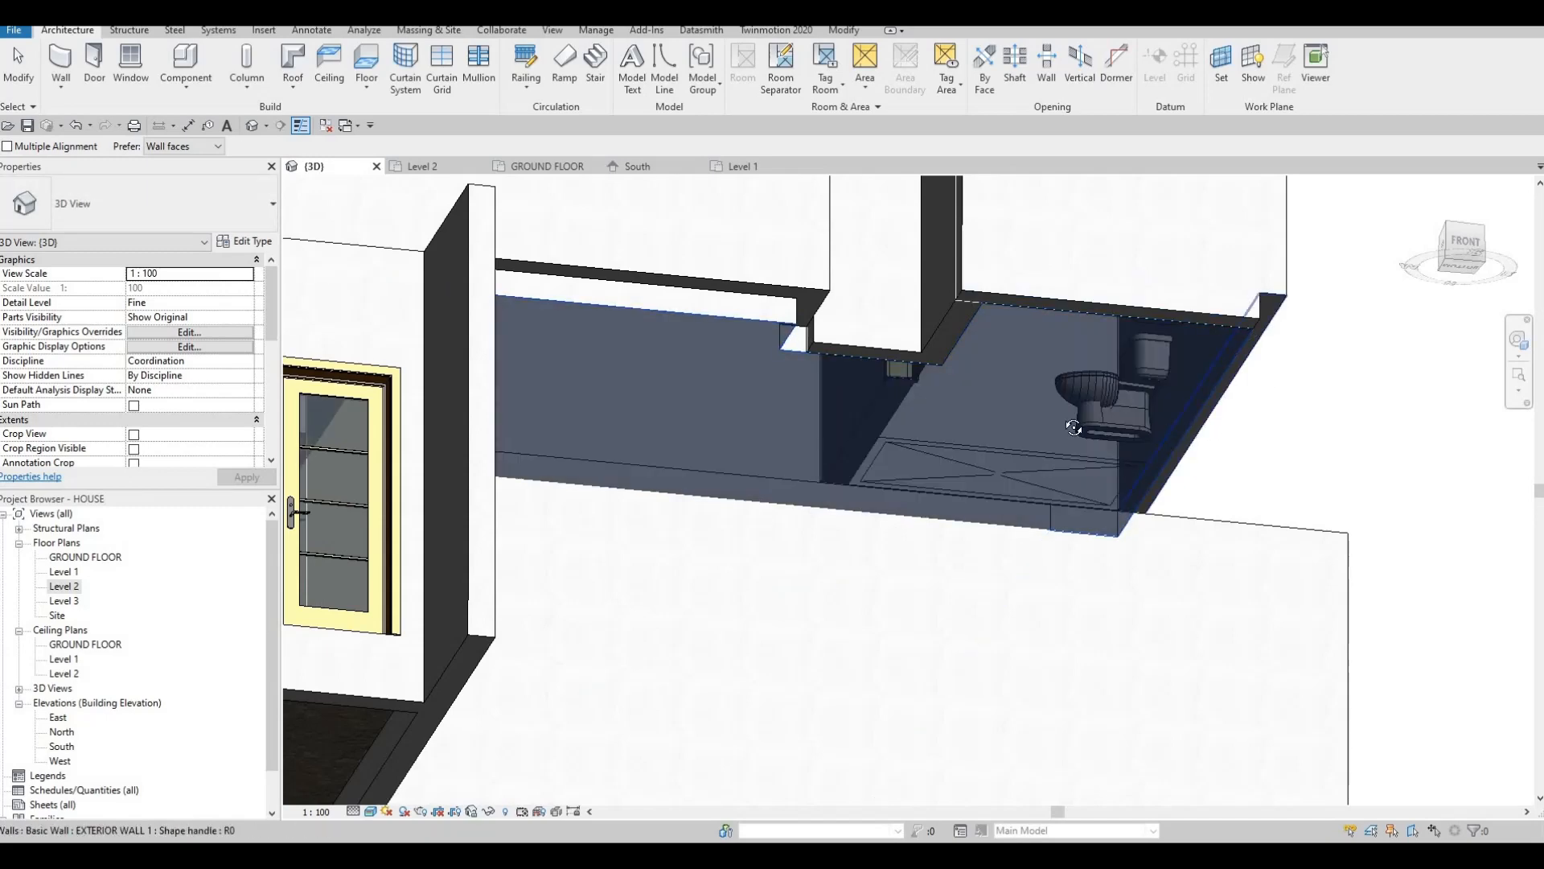
Align the bottoms of the corner's side wall and the short return wall at the recess with the floor's underside.
shift+middle_drag(909, 345, 801, 311)
click(801, 311)
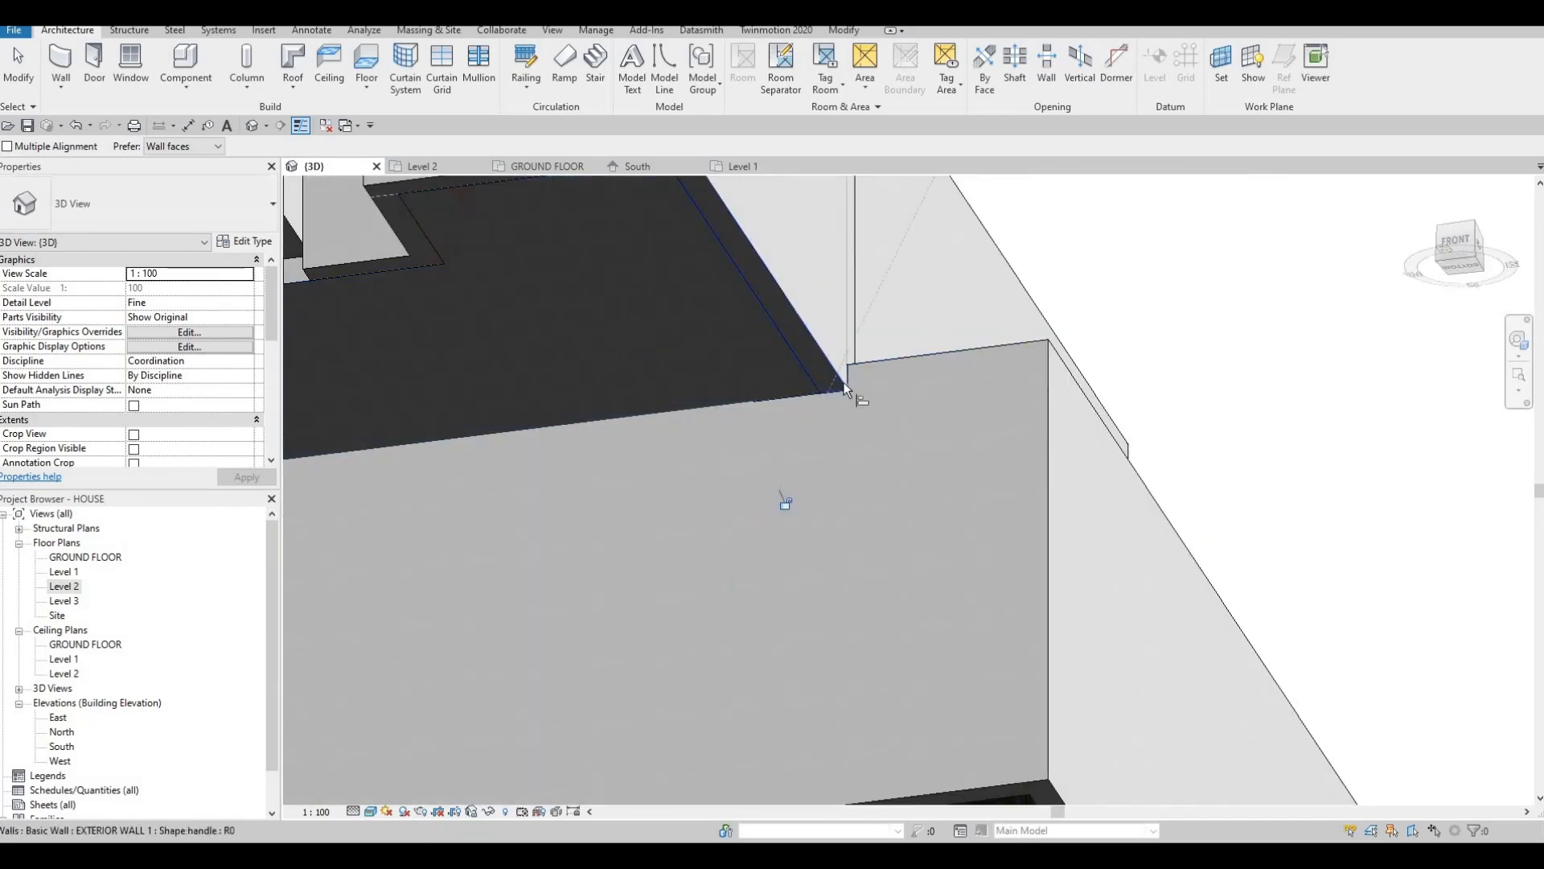
middle_drag(493, 331, 912, 371)
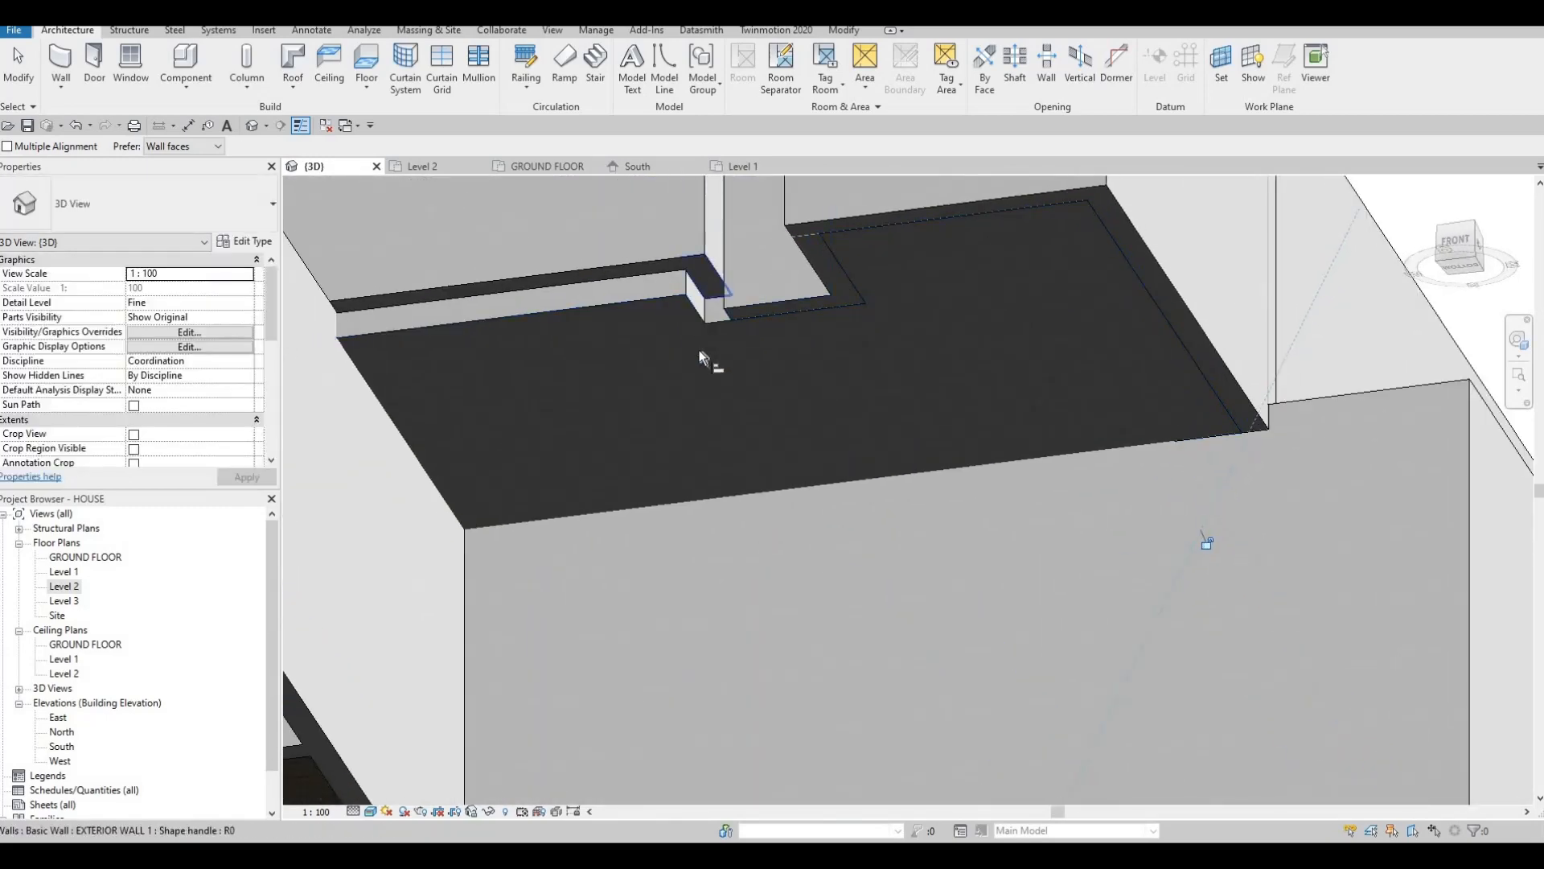
click(703, 269)
middle_drag(684, 294, 859, 308)
scroll(621, 341, down, 2)
key(Escape)
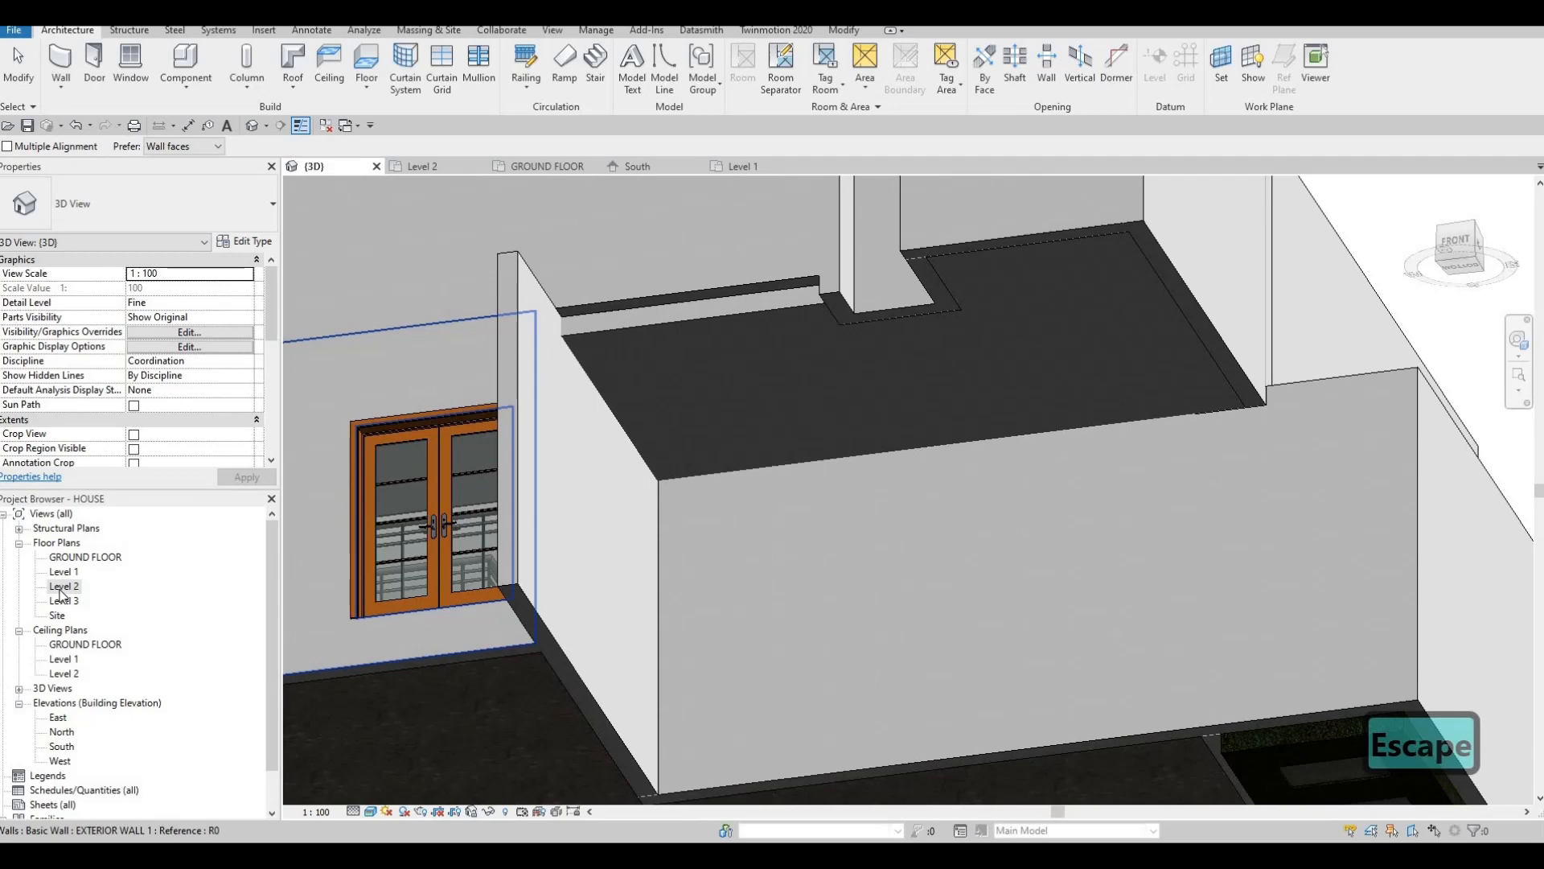
key(Escape)
In the Level 2 plan, split the front exterior wall beside the double door at the outer face of the perpendicular Level 1 wall.
click(424, 167)
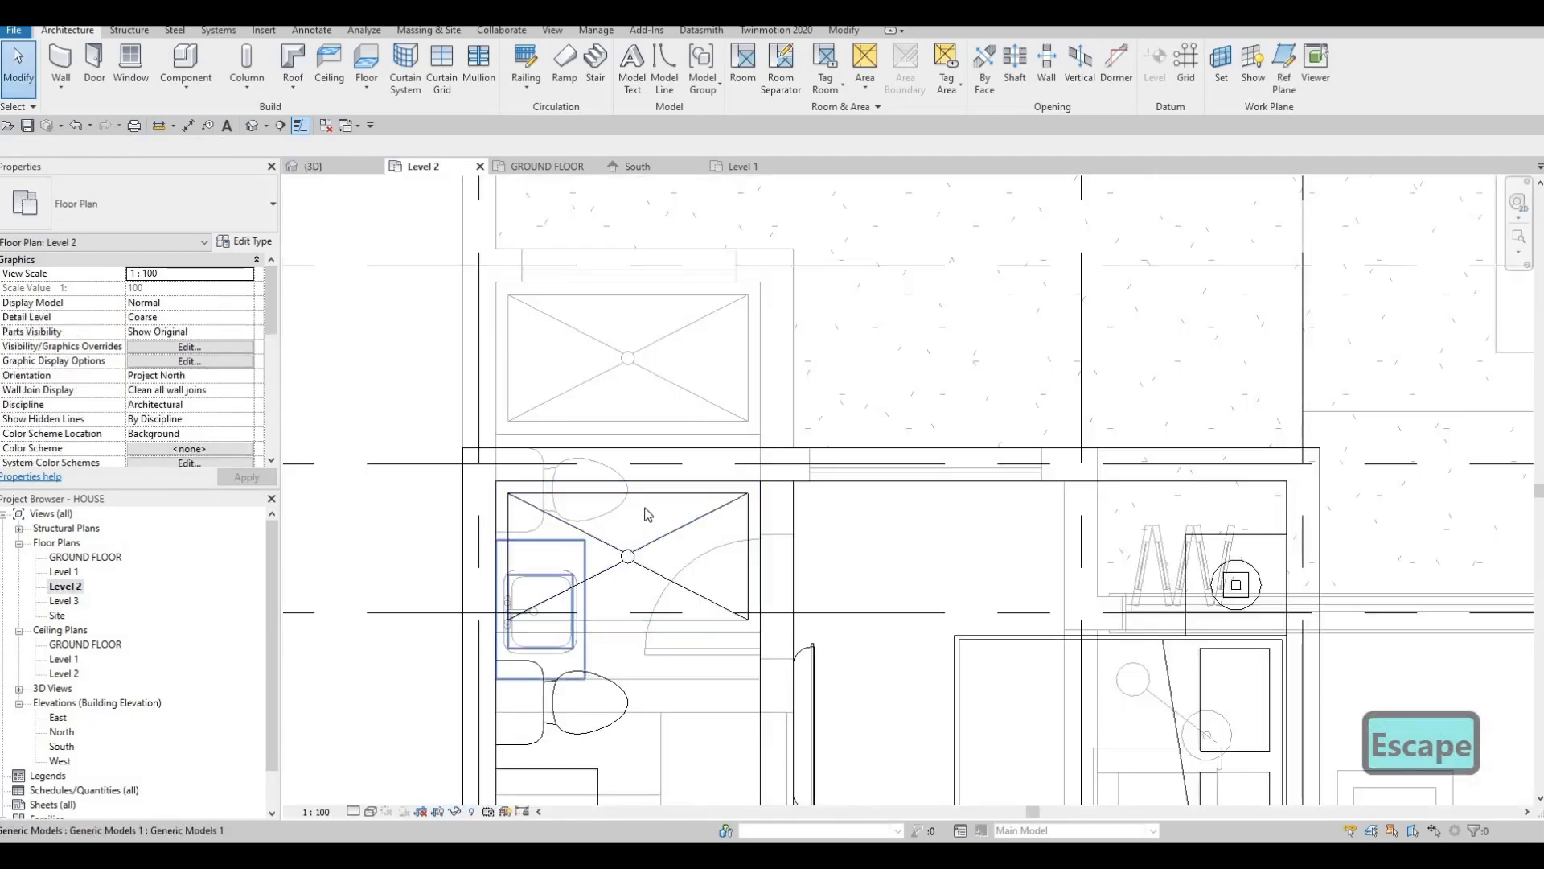
scroll(649, 514, down, 6)
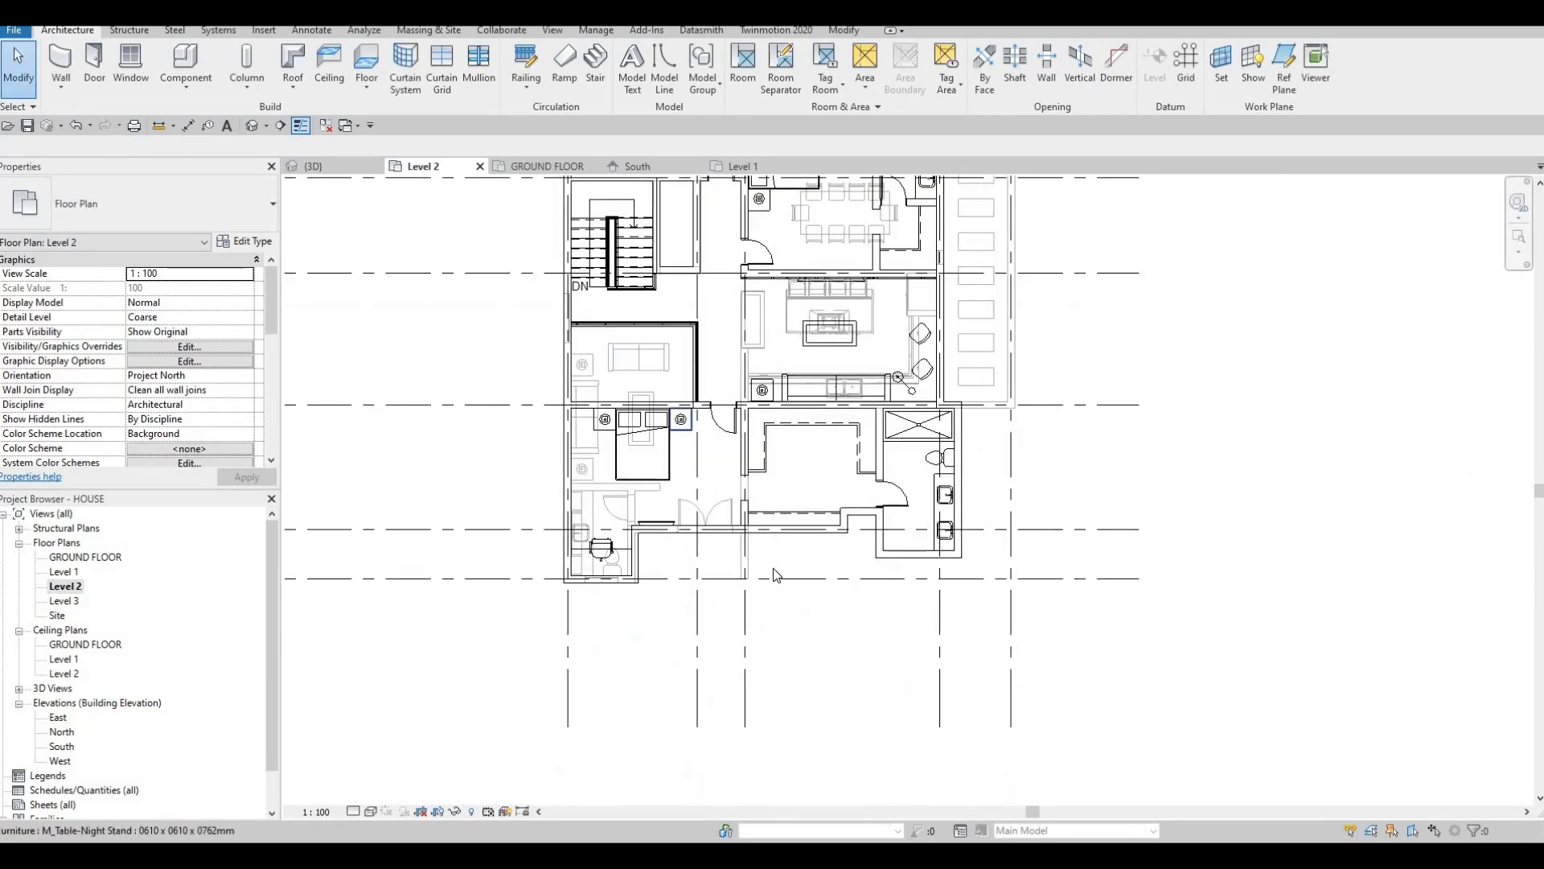
scroll(774, 573, up, 6)
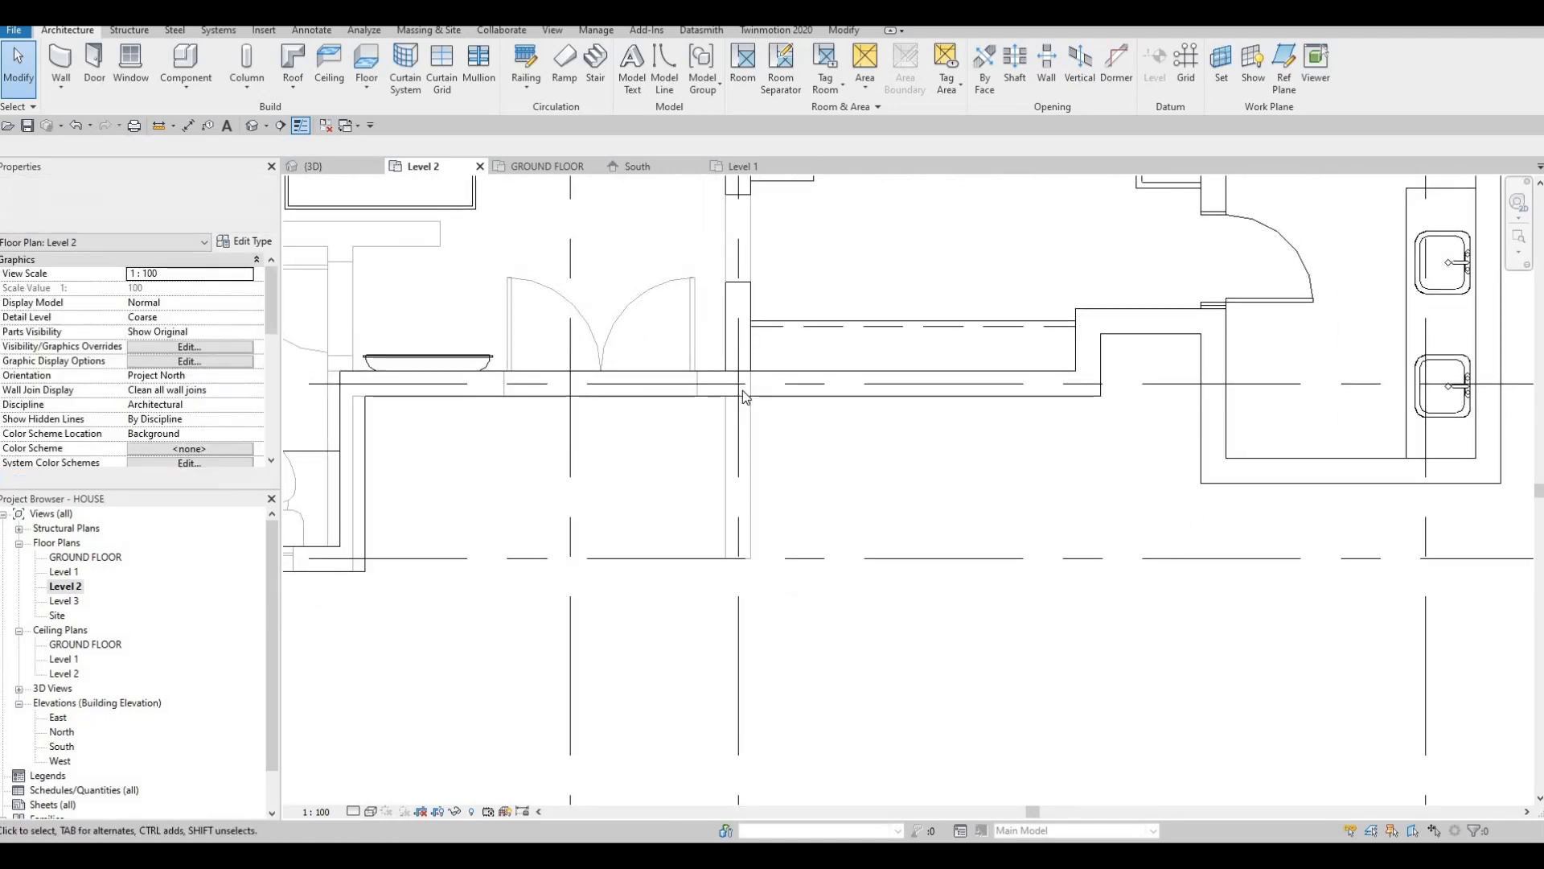
scroll(742, 389, up, 2)
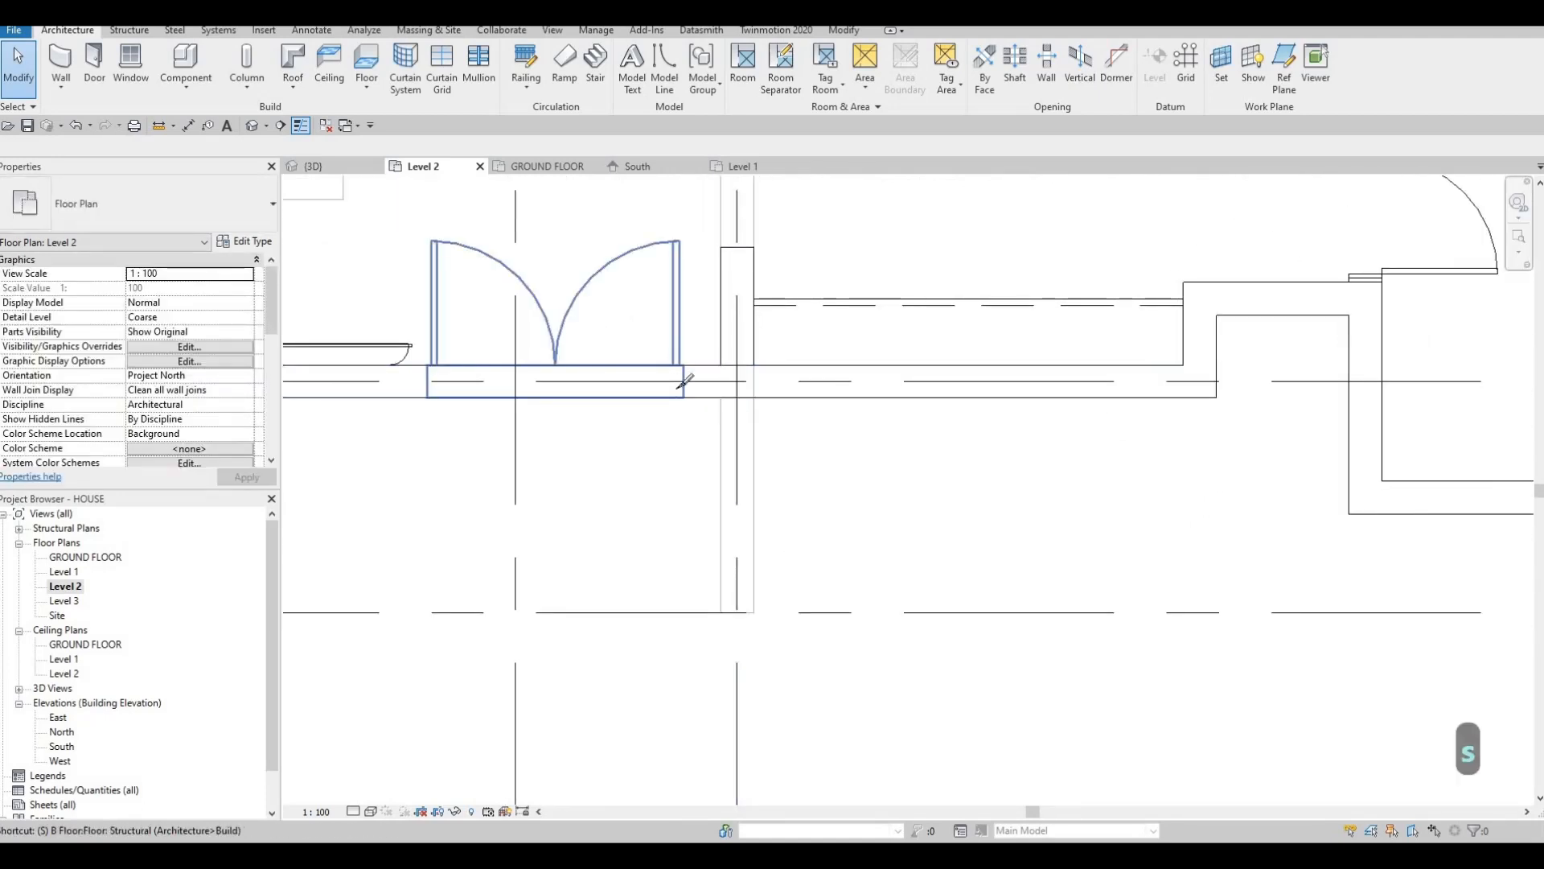
key(l)
scroll(788, 406, up, 3)
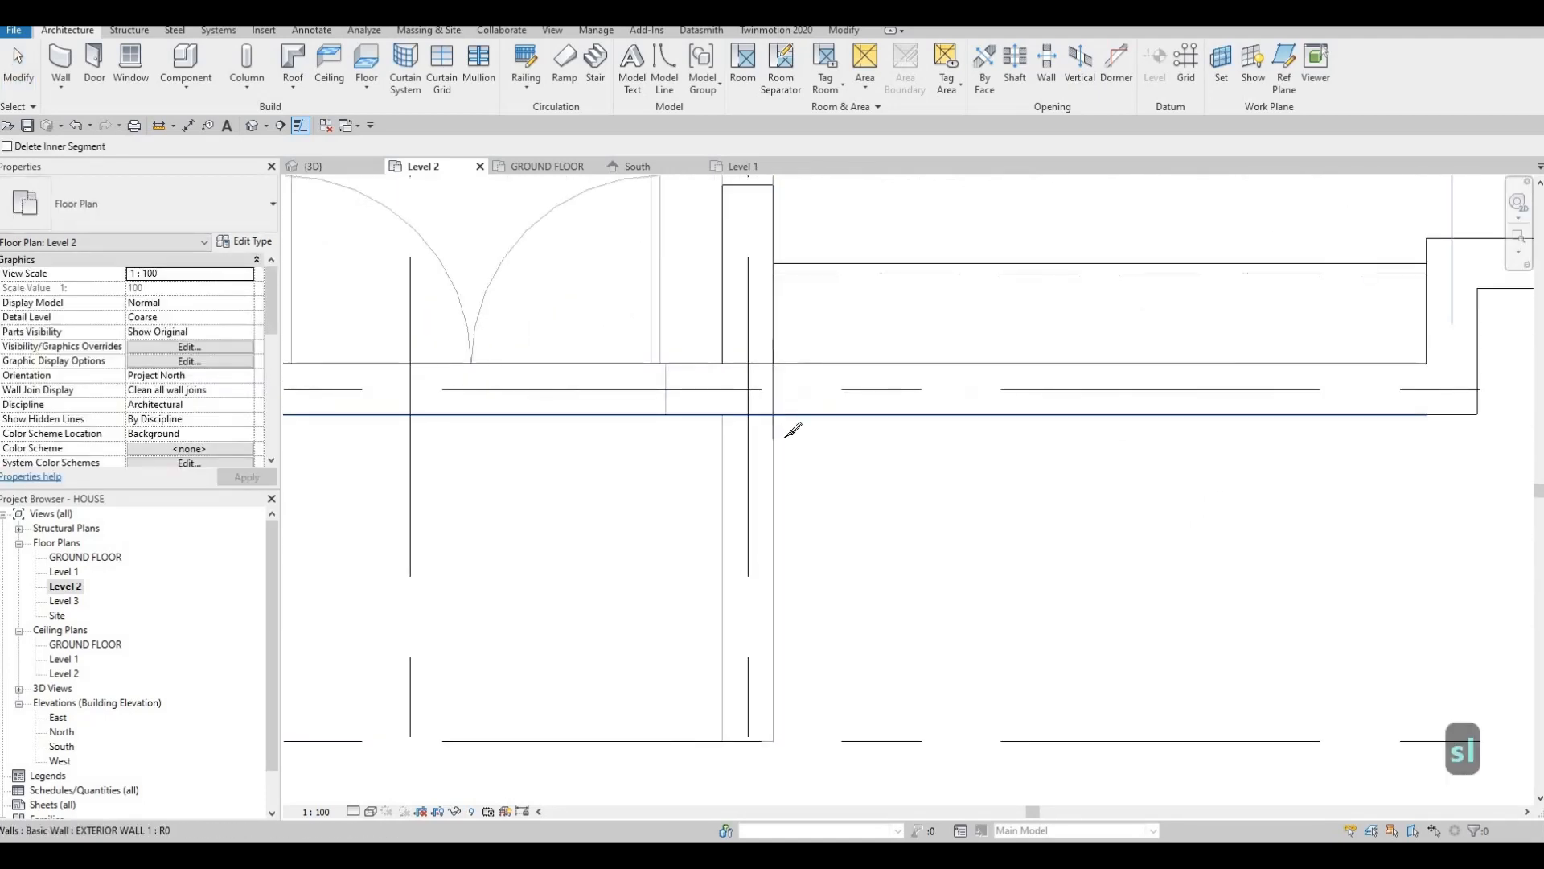
key(Escape)
key(Escape)
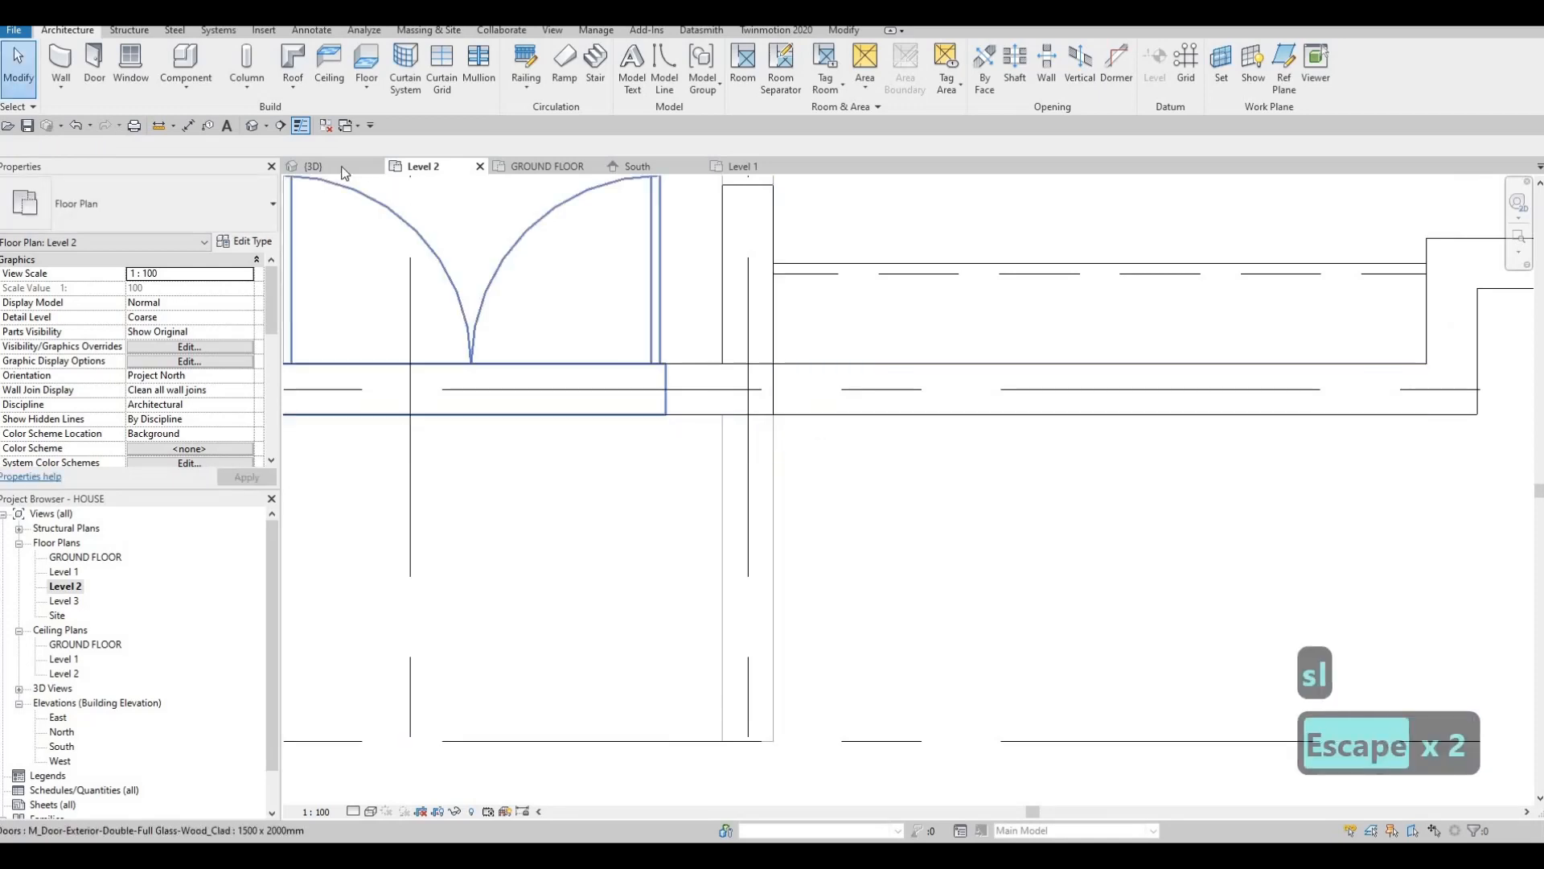
In 3D, align the bottom of the split front wall segment over the overhang with the underside of the Level 2 floor.
click(315, 167)
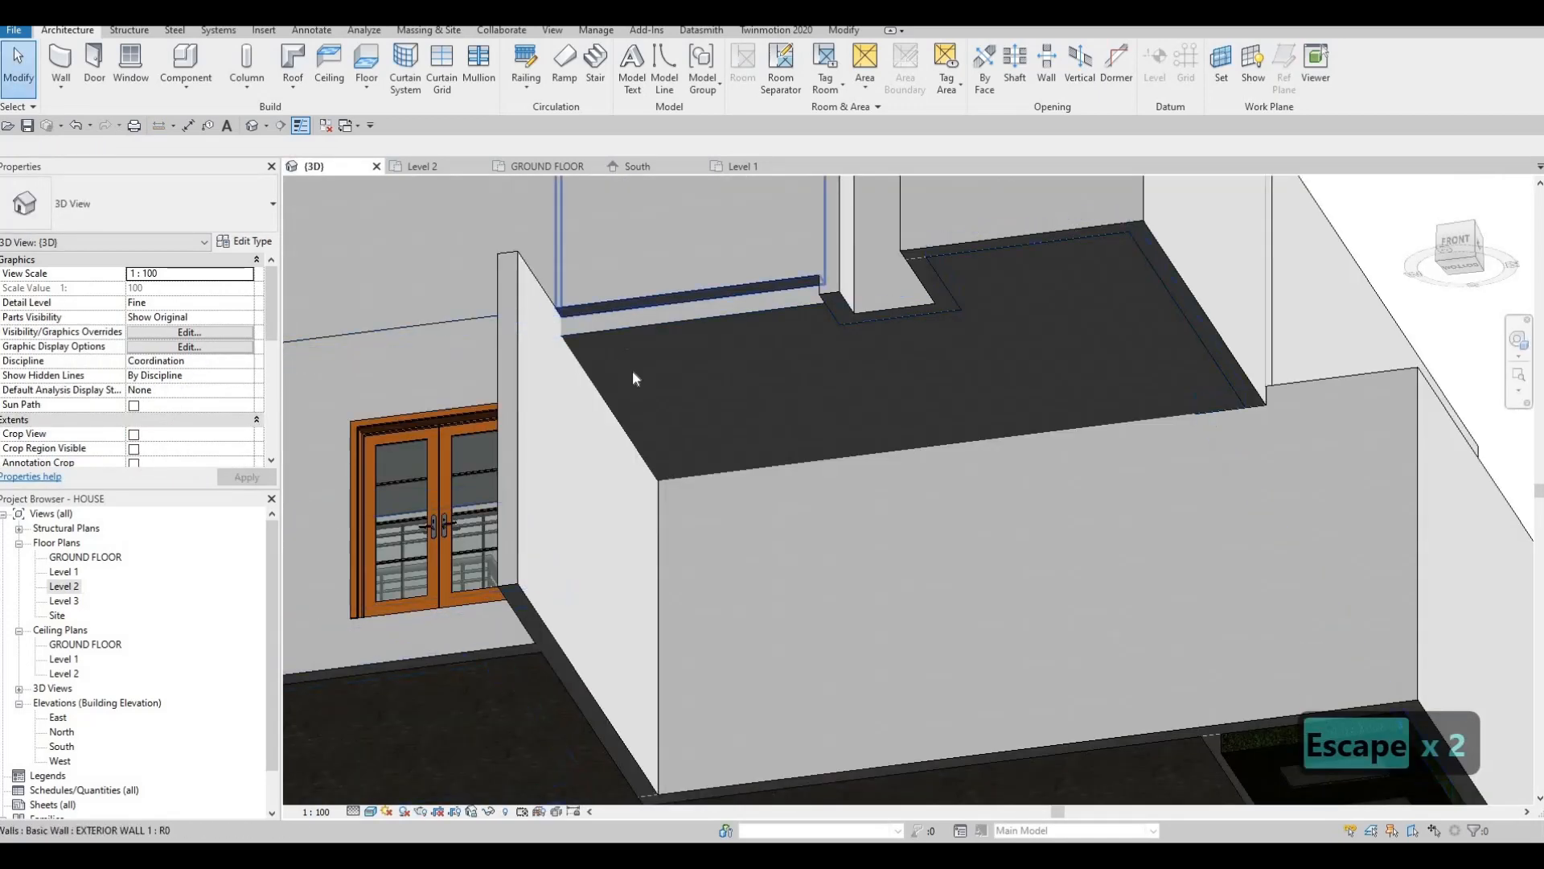
key(a)
key(l)
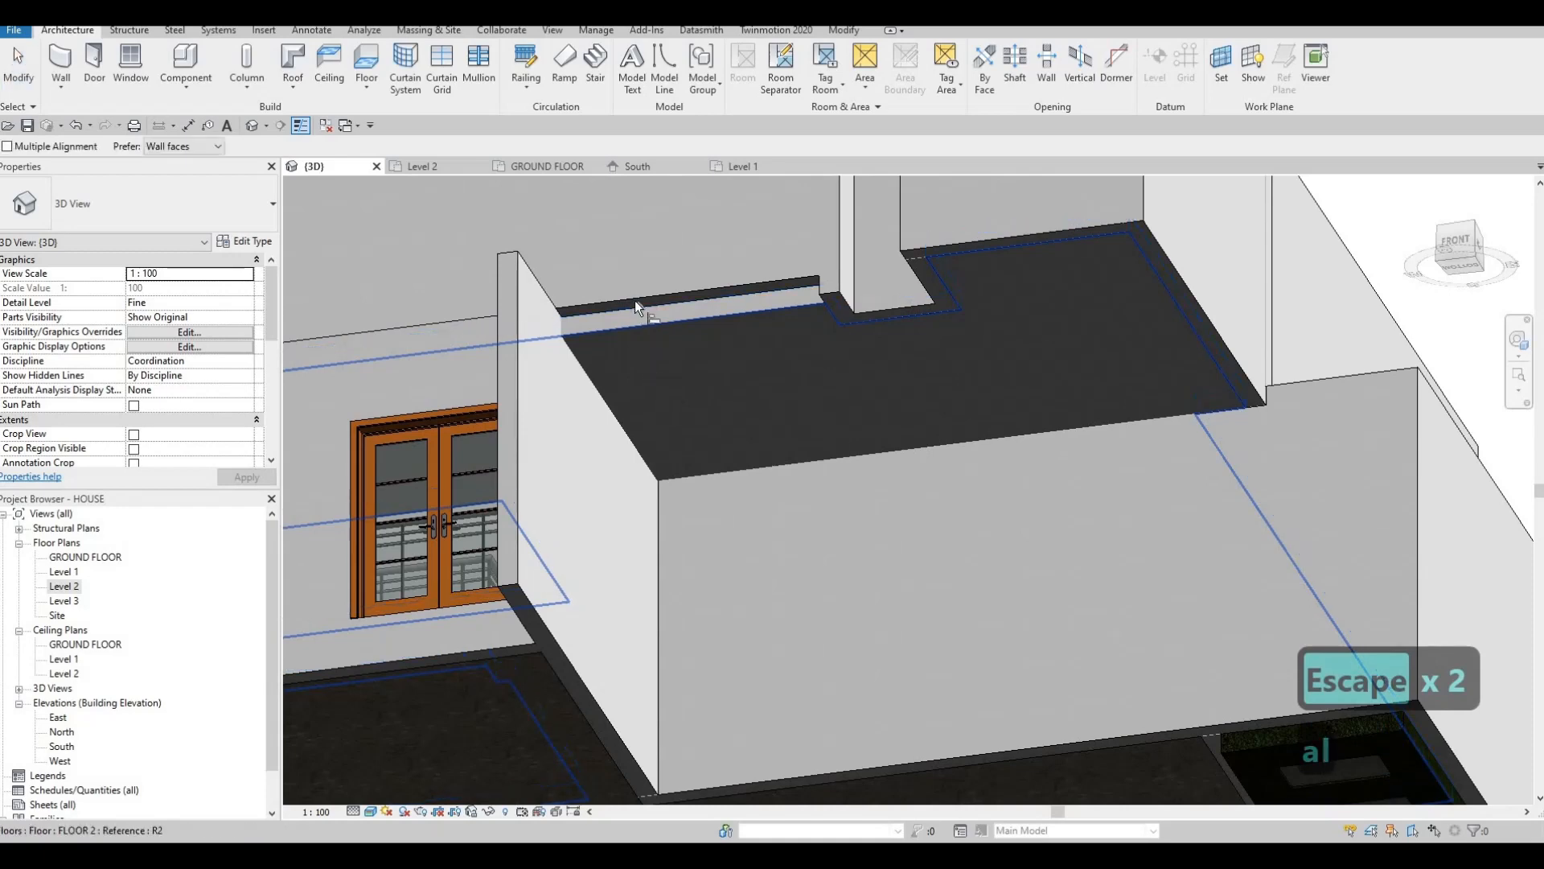
click(634, 302)
click(649, 339)
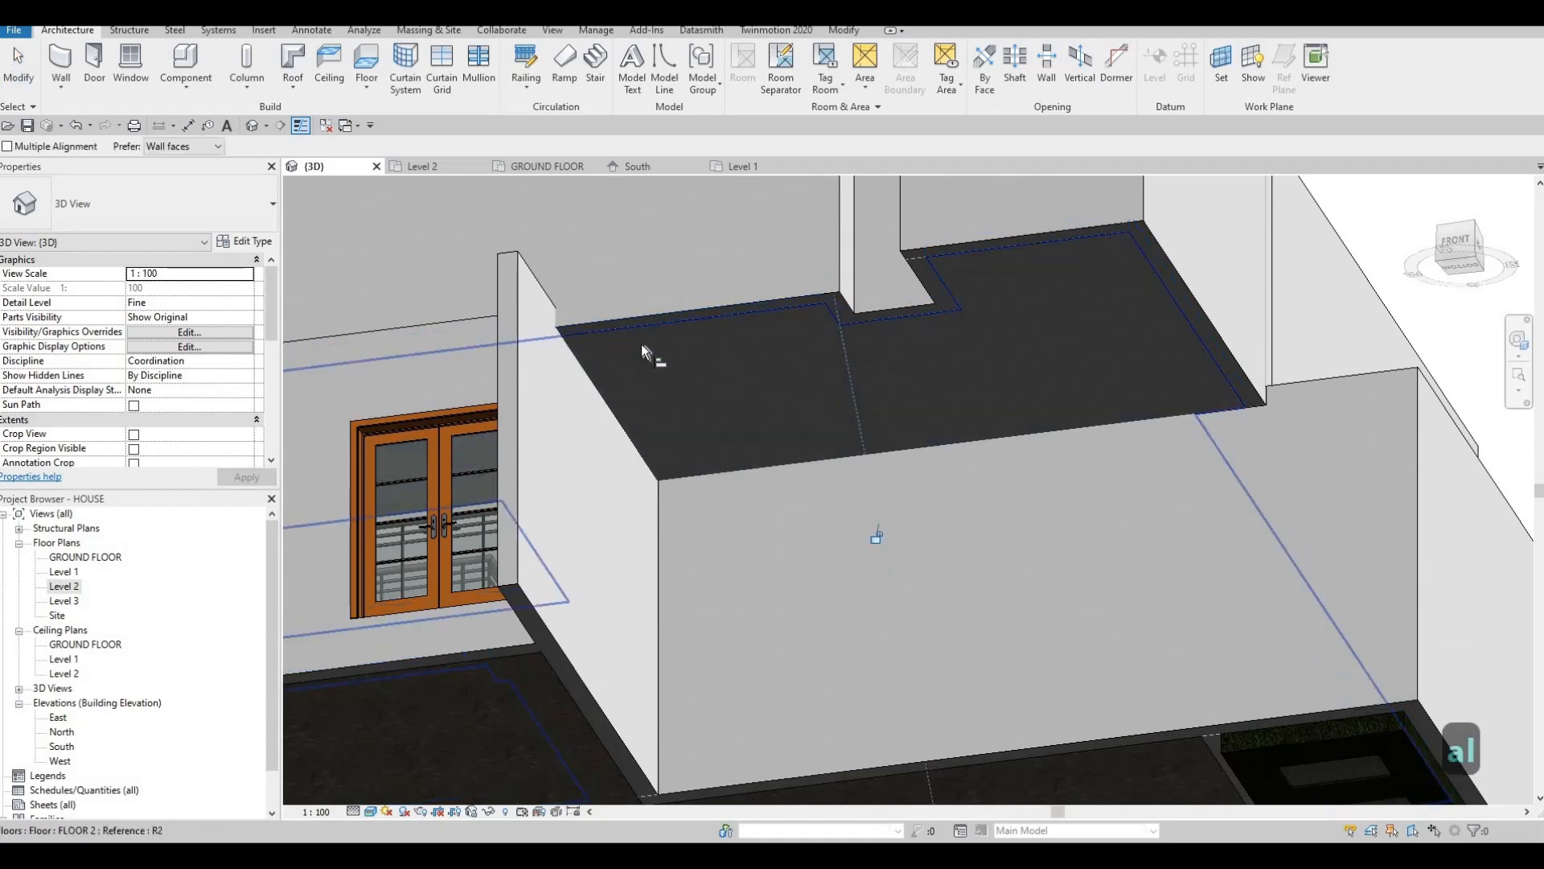
key(Escape)
Review the front wall bottoms in 3D and check the split location beside the double door in the Level 2 plan.
scroll(590, 384, down, 3)
shift+middle_drag(676, 354, 694, 417)
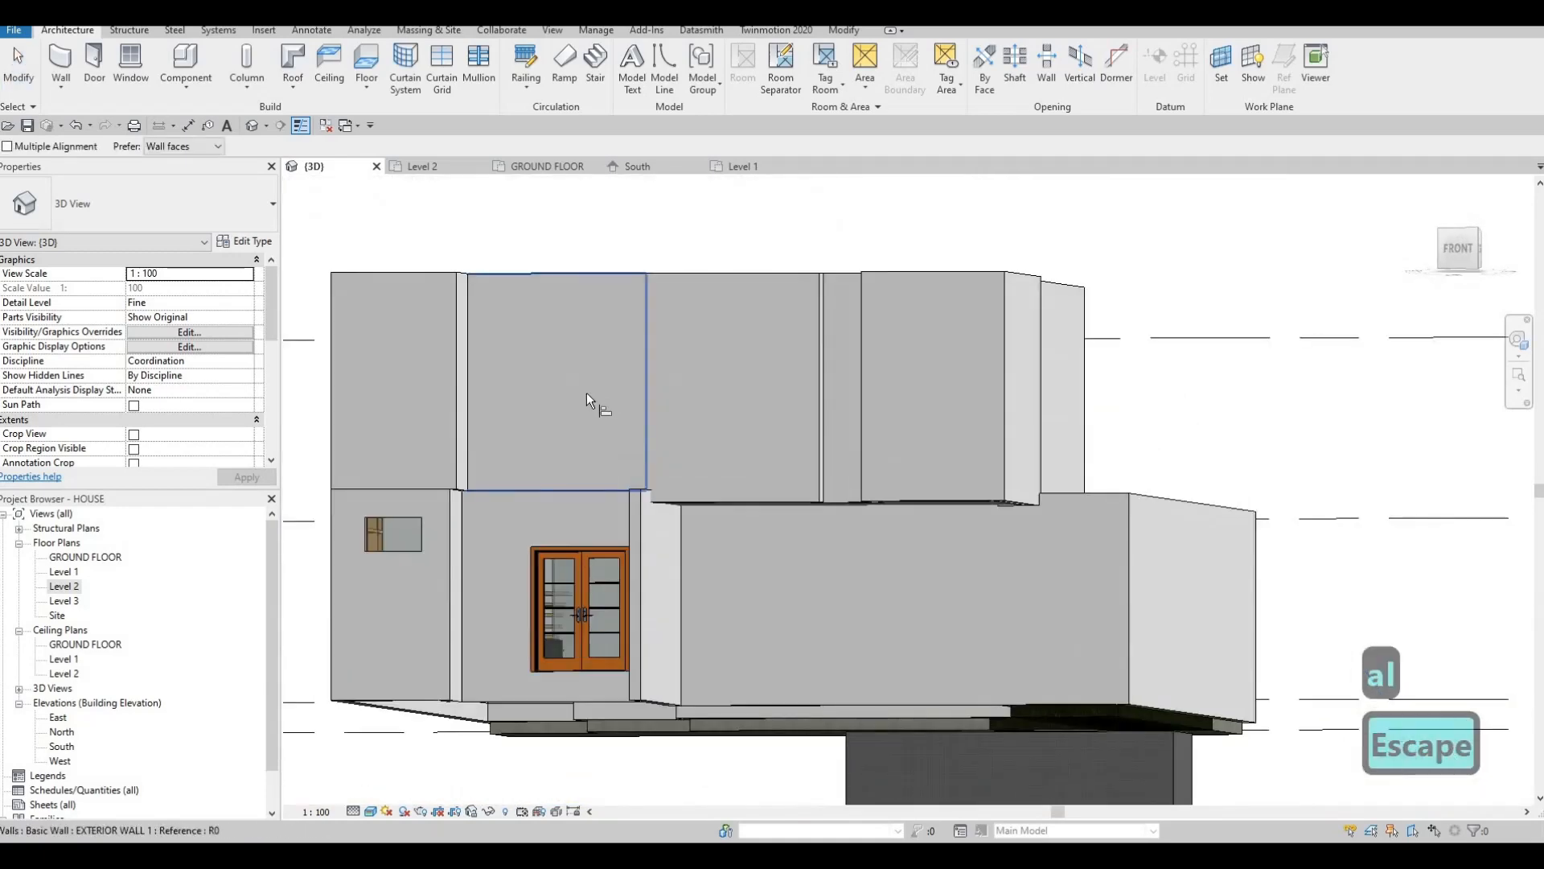
shift+middle_drag(738, 600, 412, 176)
key(ctrl+Tab)
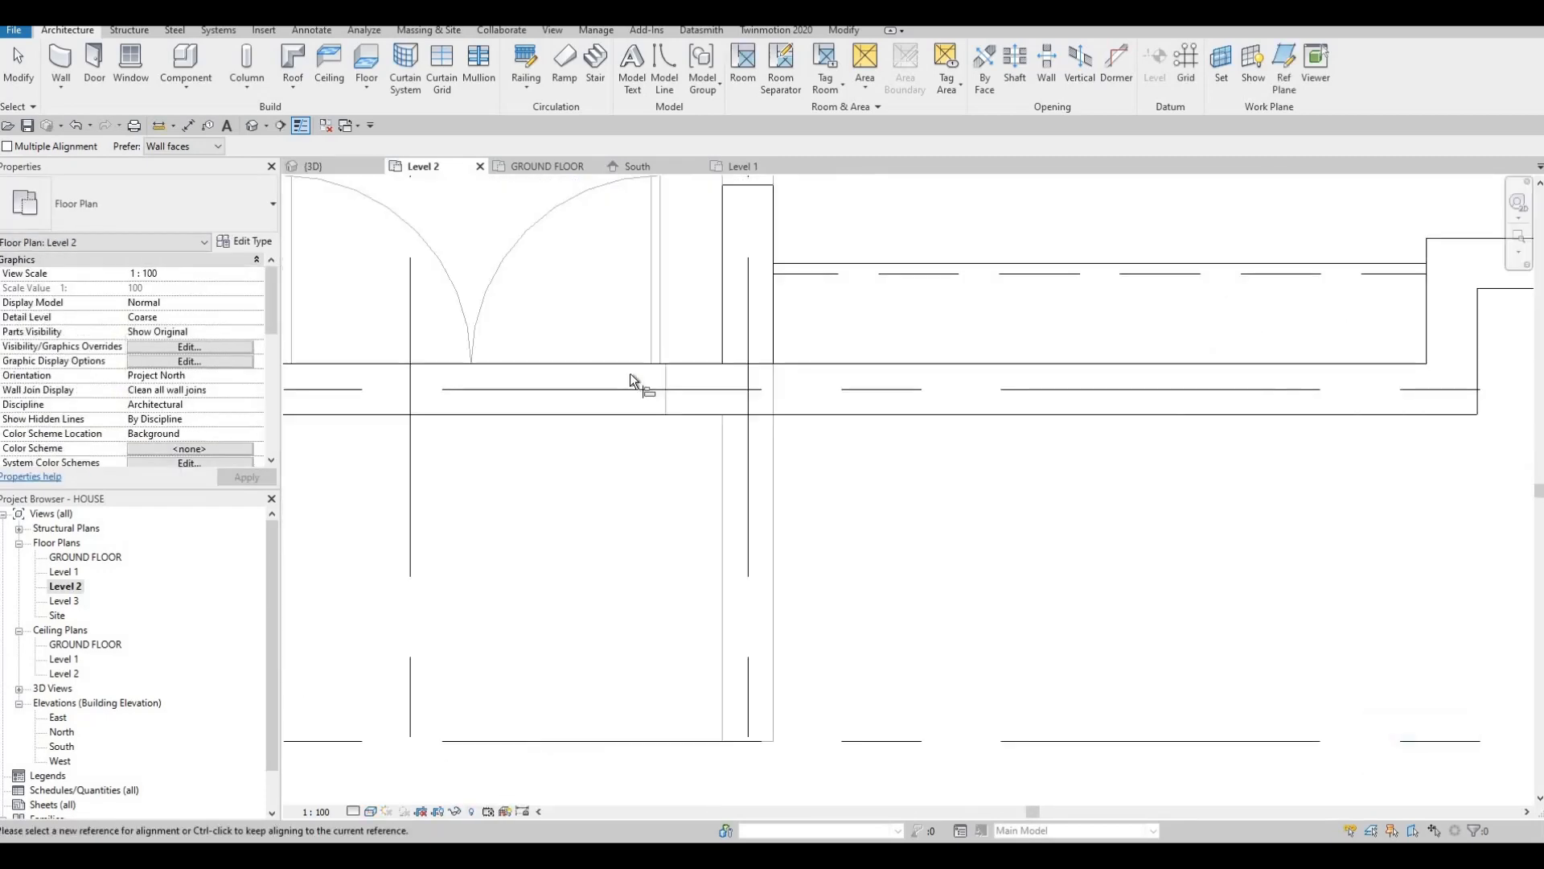
scroll(626, 375, down, 6)
key(Escape)
scroll(627, 374, up, 2)
scroll(655, 377, up, 3)
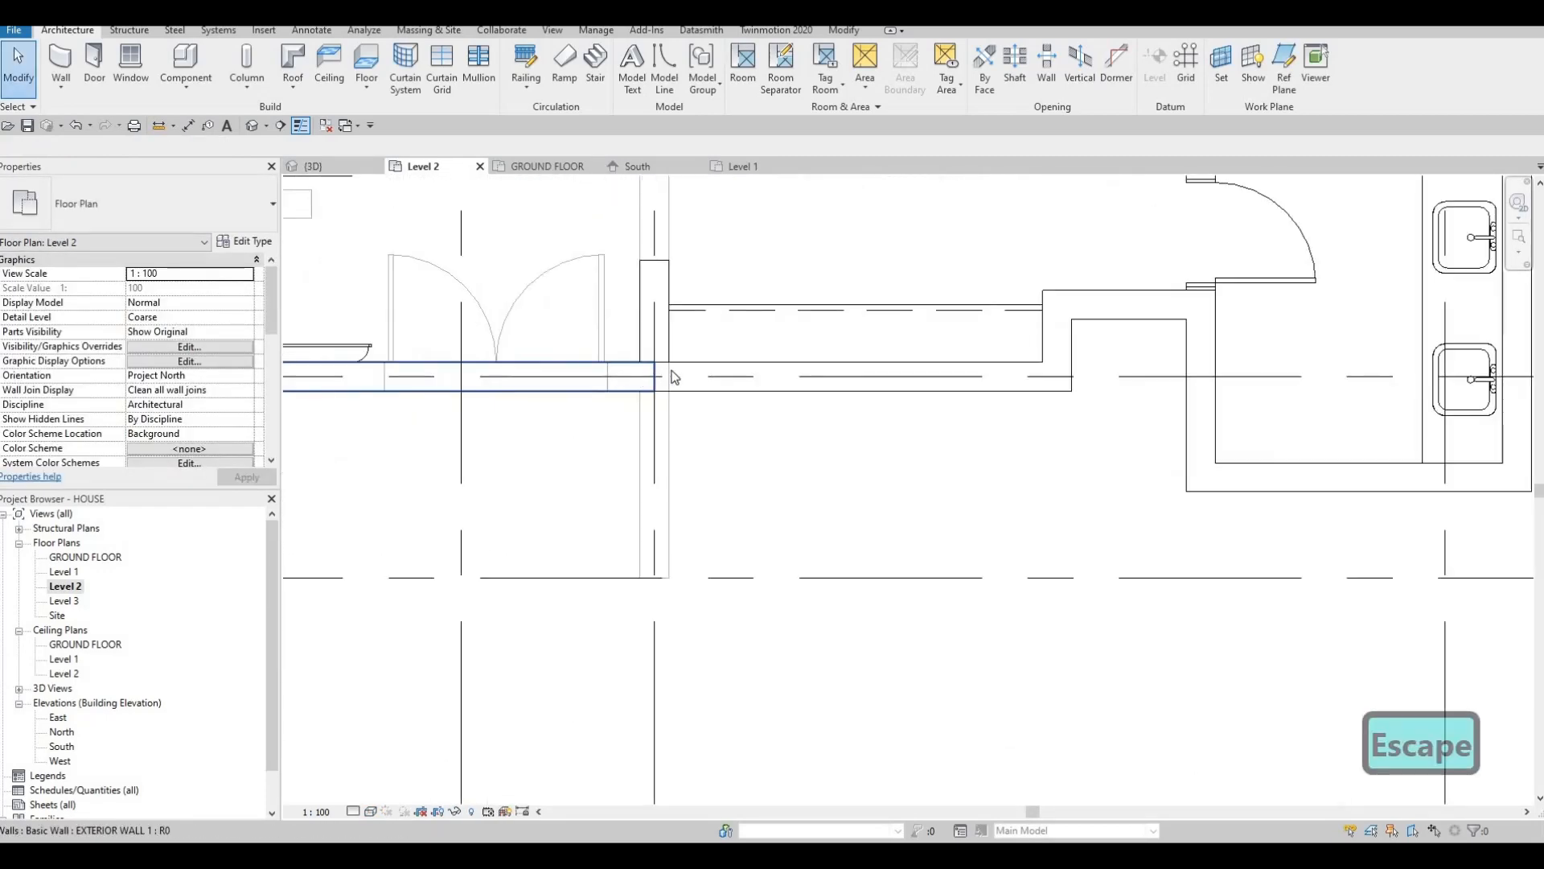
scroll(685, 378, up, 2)
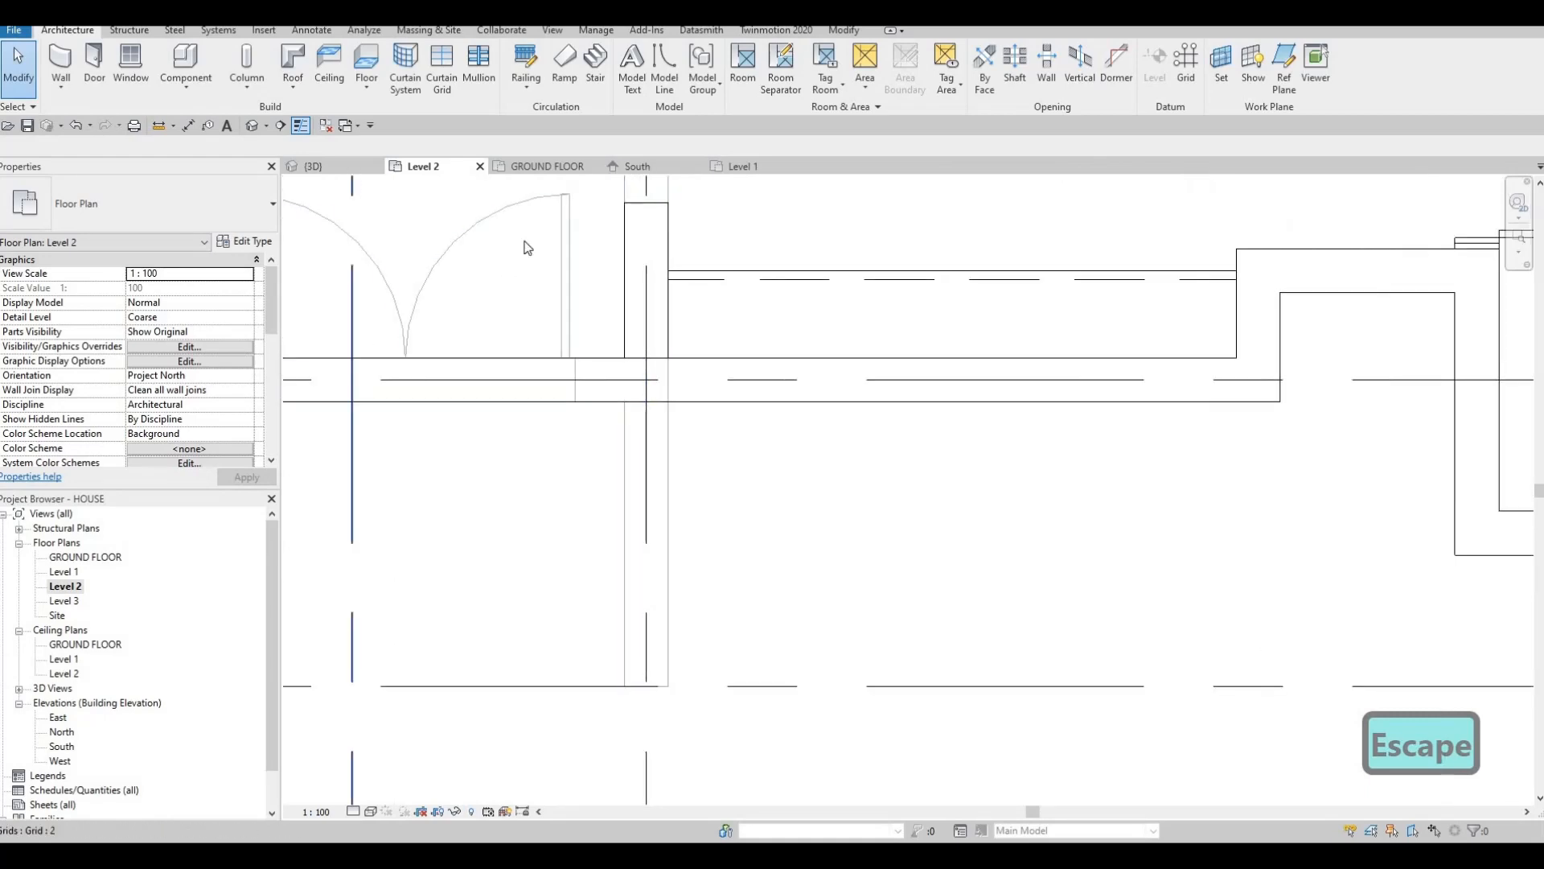
key(Escape)
Inspect the front overhang's underside and the walls and flat roofs at the rear of the house in 3D.
shift+middle_drag(636, 427, 456, 394)
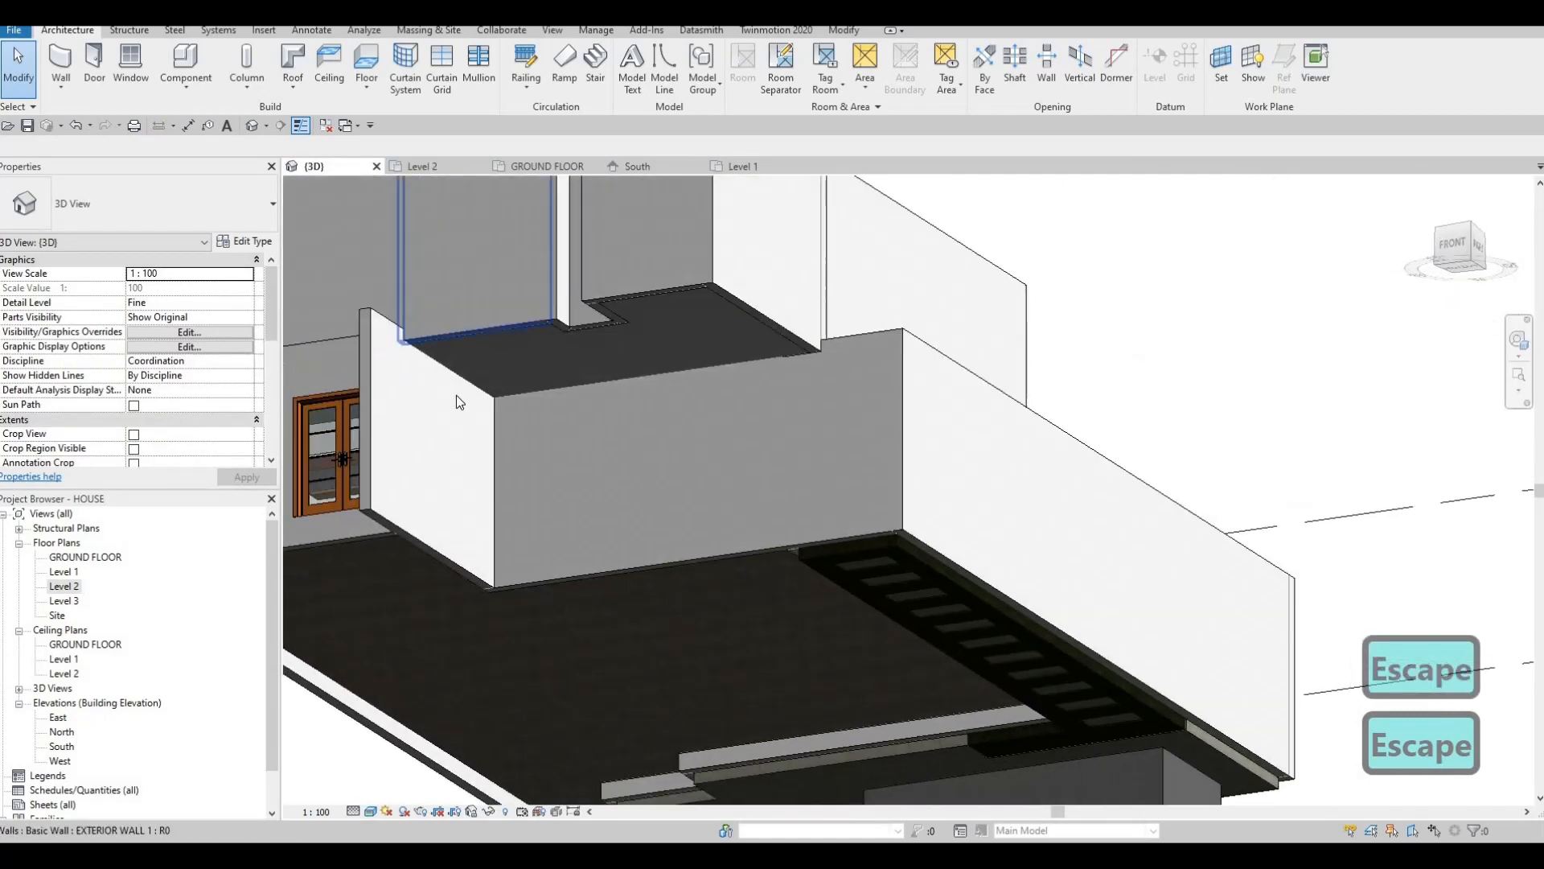
scroll(456, 394, up, 1)
shift+middle_drag(692, 508, 904, 437)
scroll(772, 650, down, 1)
scroll(750, 596, down, 1)
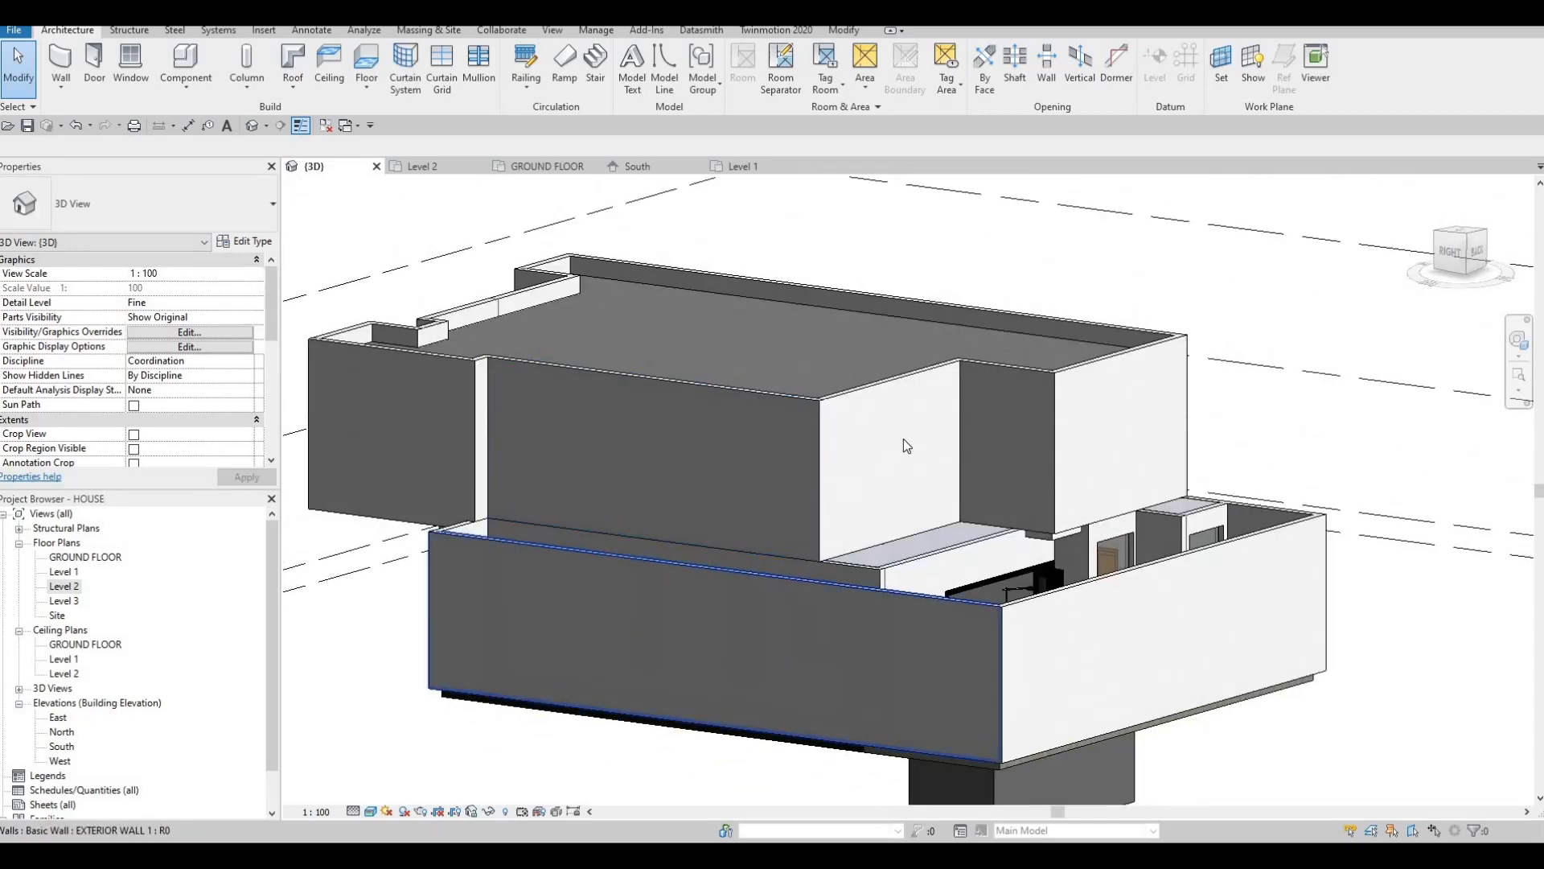
scroll(905, 437, up, 4)
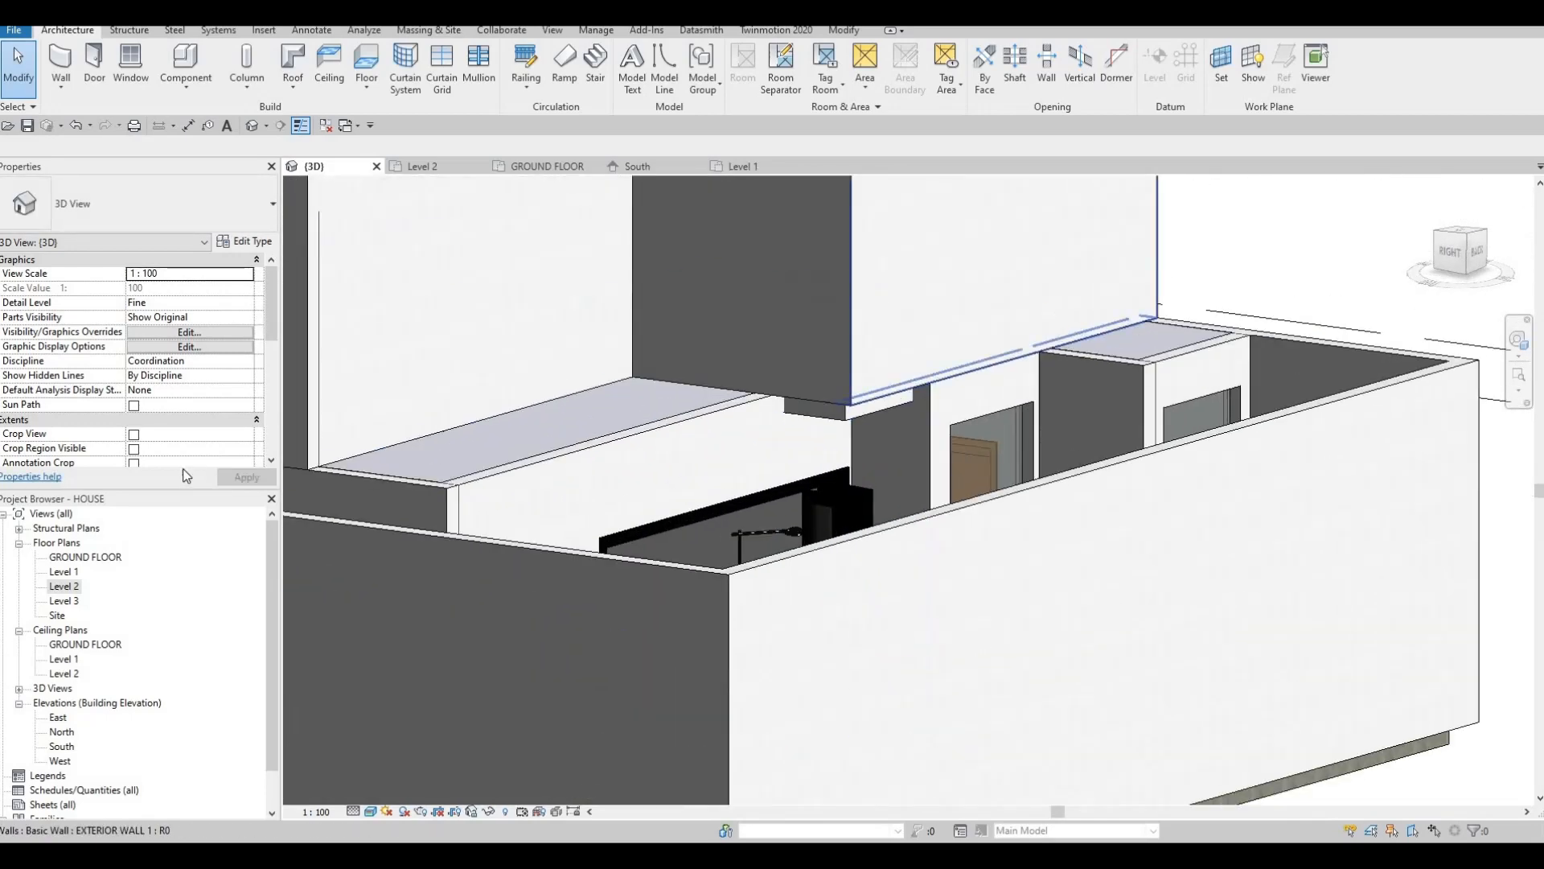
Examine the rear exterior wall above the Level 1 bathroom in the Level 2 plan and return to the 3D view.
double_click(62, 586)
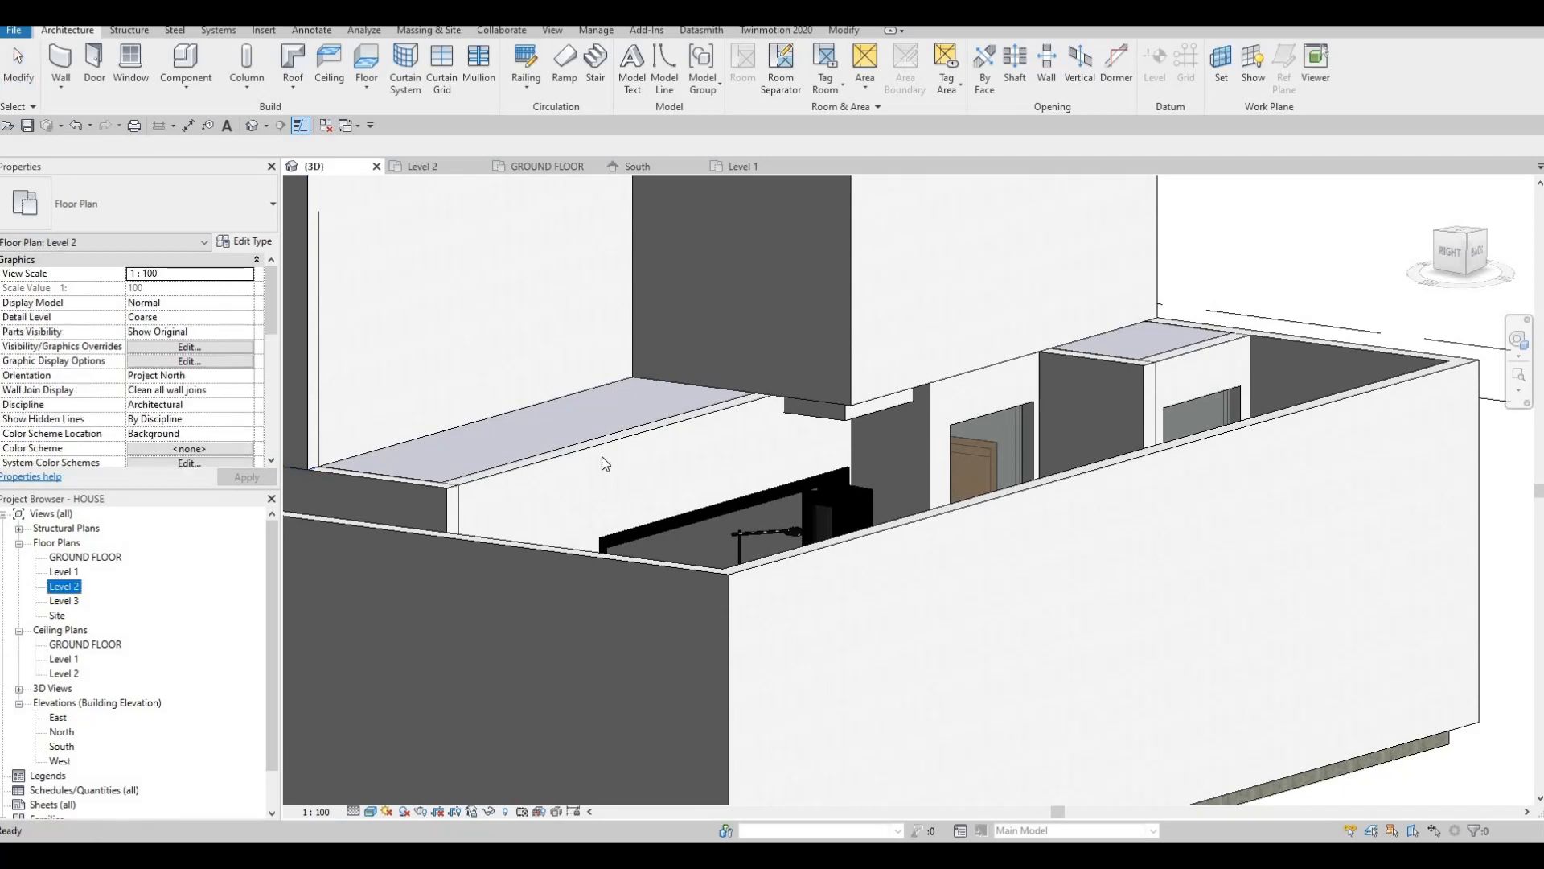
scroll(595, 395, down, 6)
scroll(631, 506, down, 2)
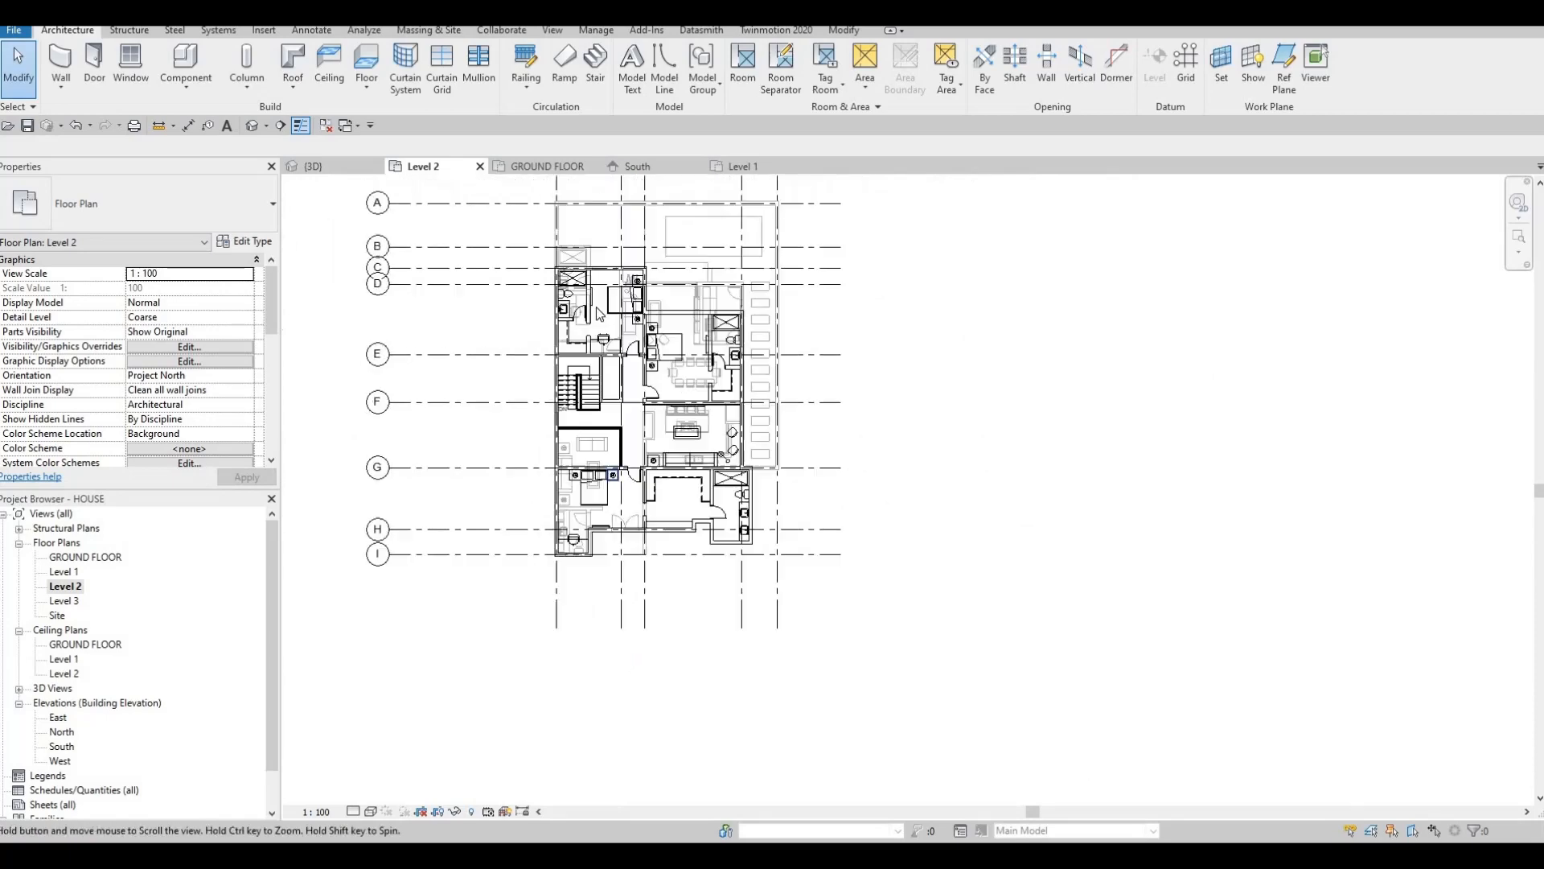
scroll(632, 511, up, 8)
middle_drag(637, 430, 664, 543)
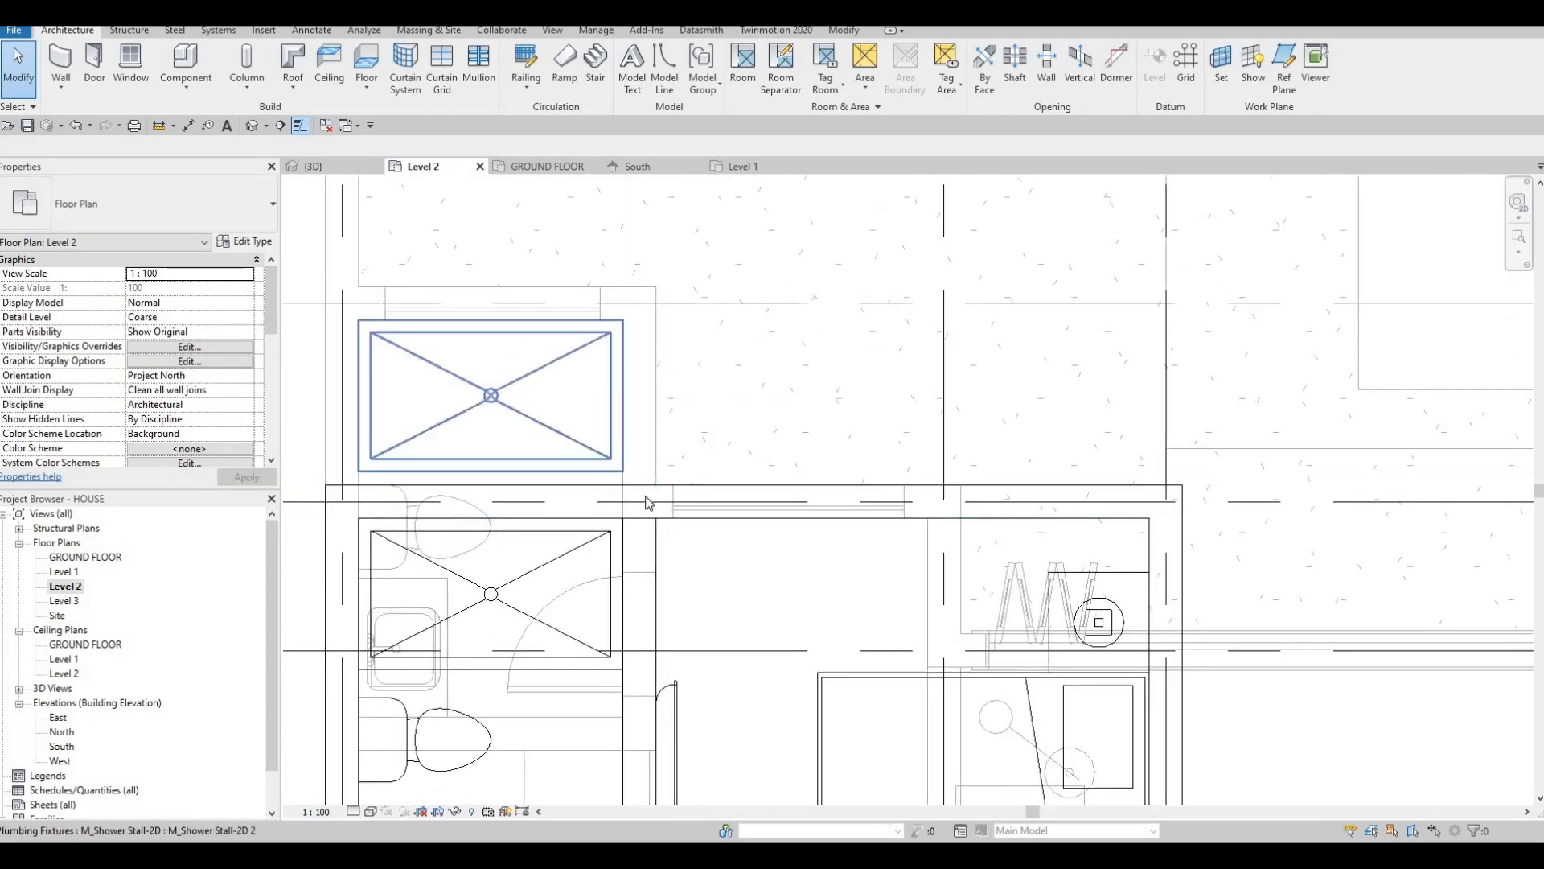
middle_drag(653, 490, 653, 475)
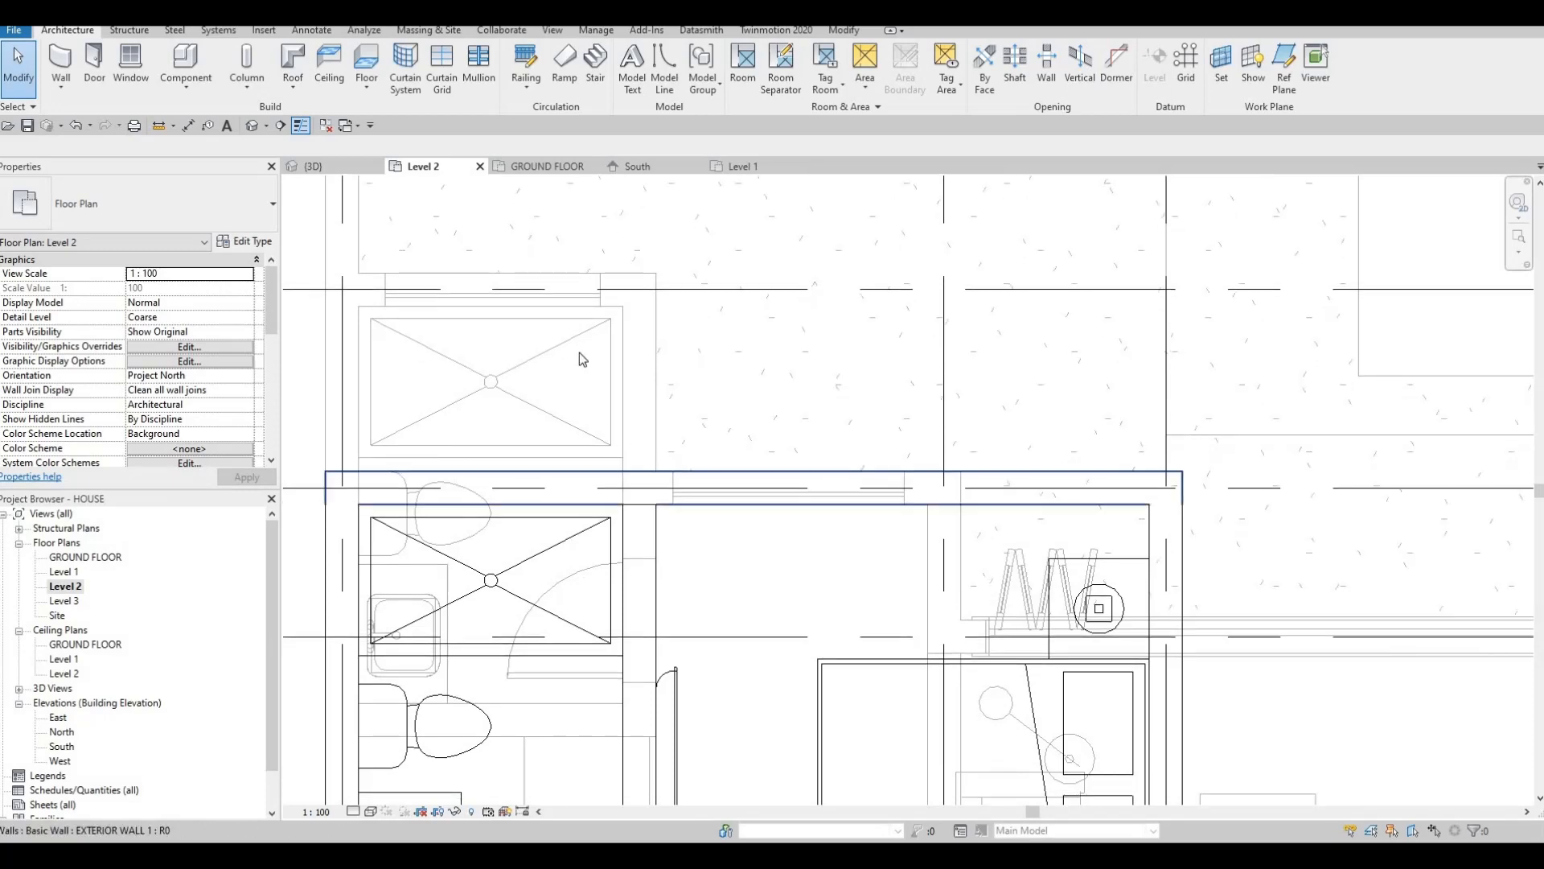
key(Escape)
click(314, 167)
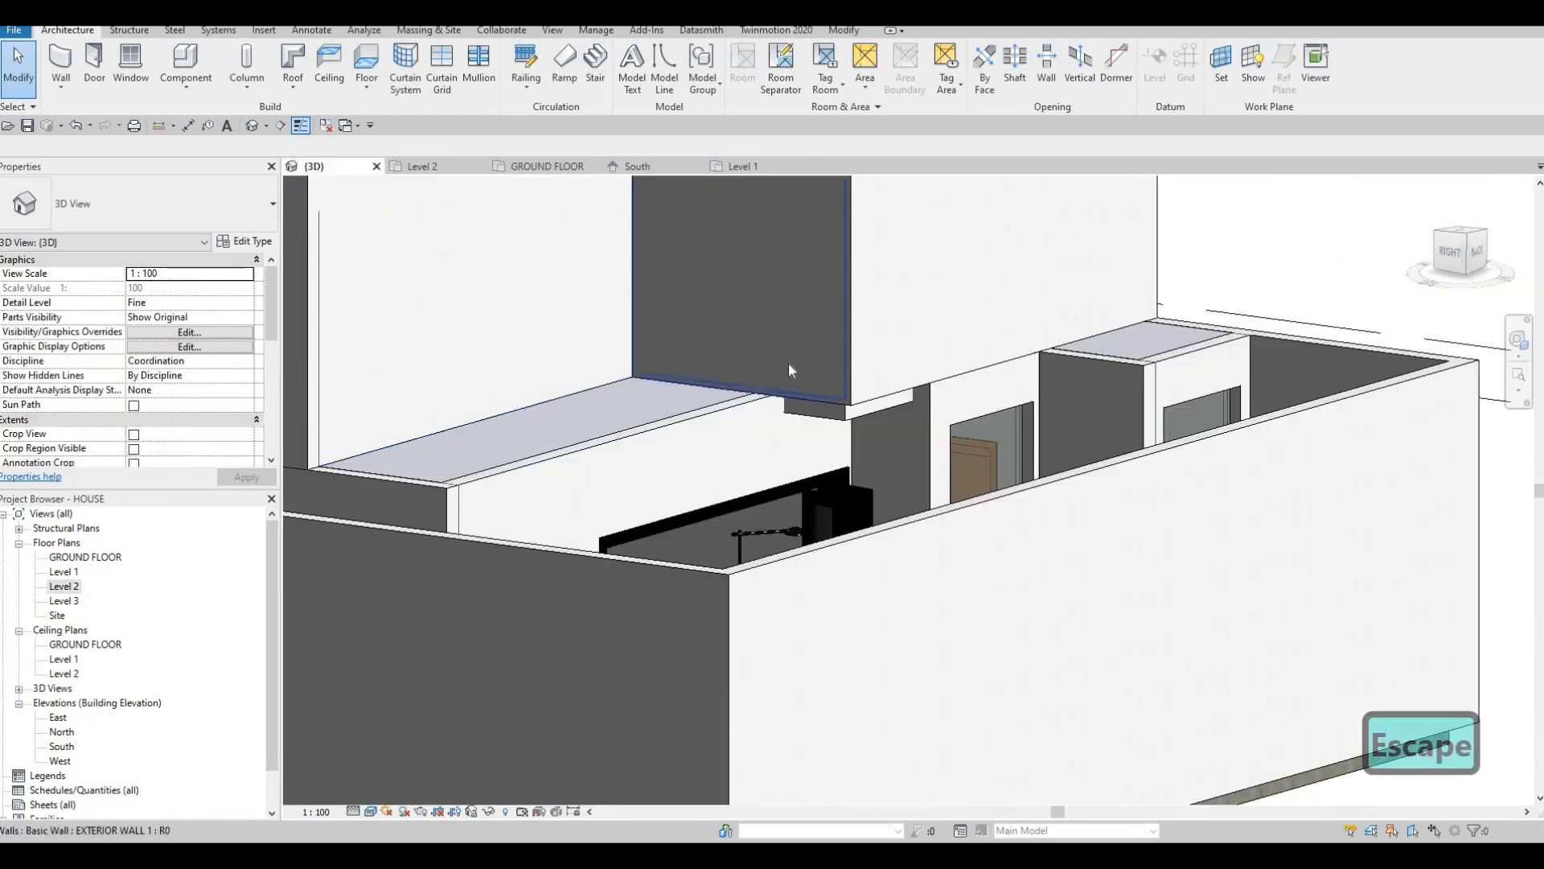
Select the rear bedroom's side return wall in 3D and locate it in the Level 2 plan over the folding door.
scroll(788, 362, down, 1)
click(679, 328)
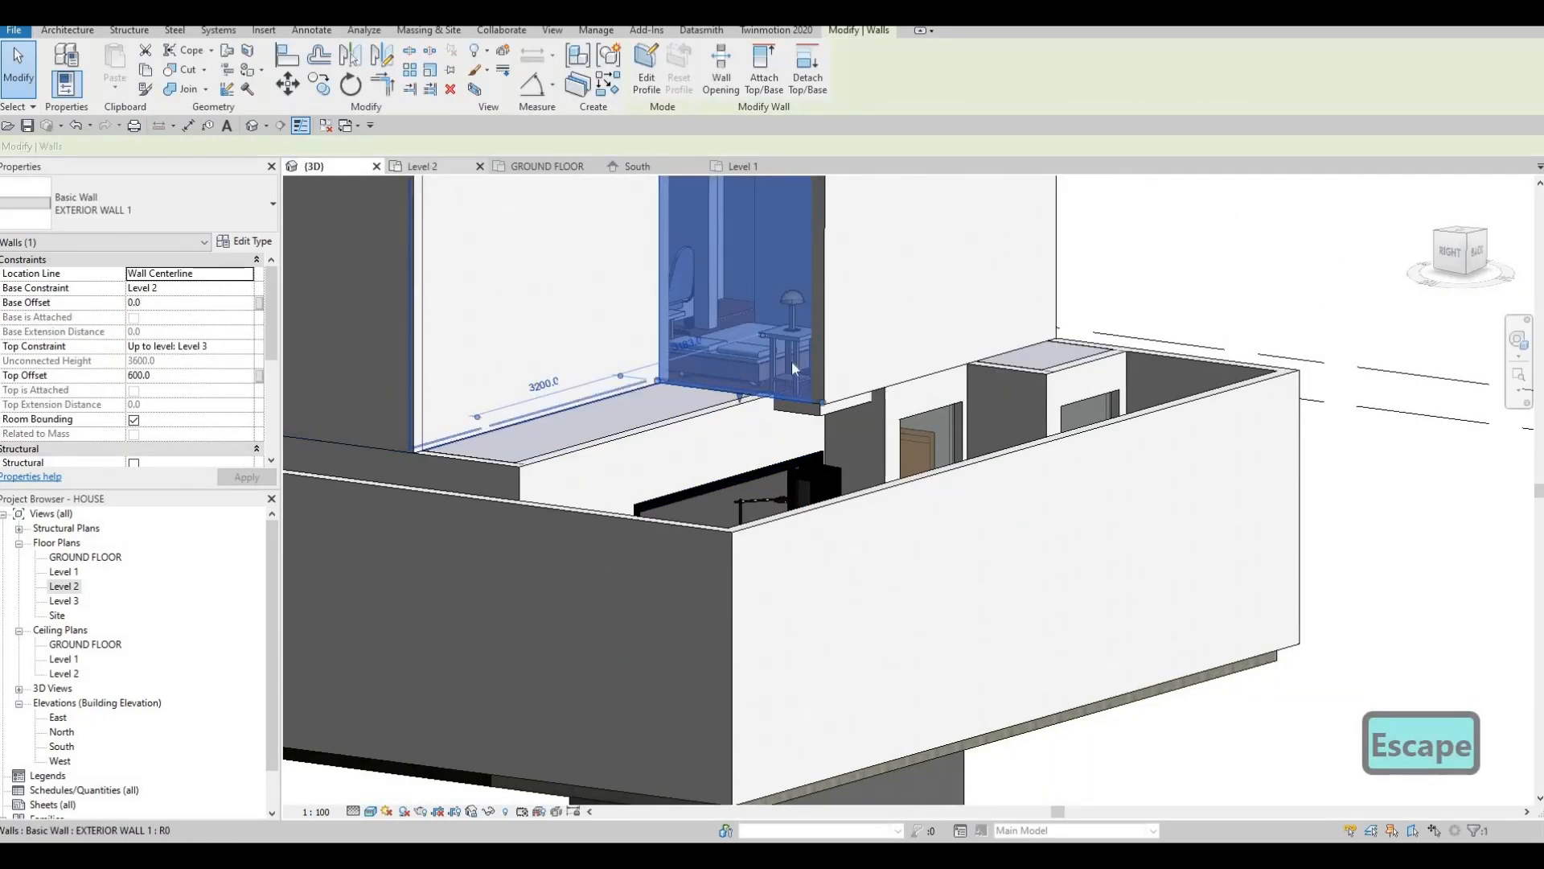
scroll(877, 418, down, 3)
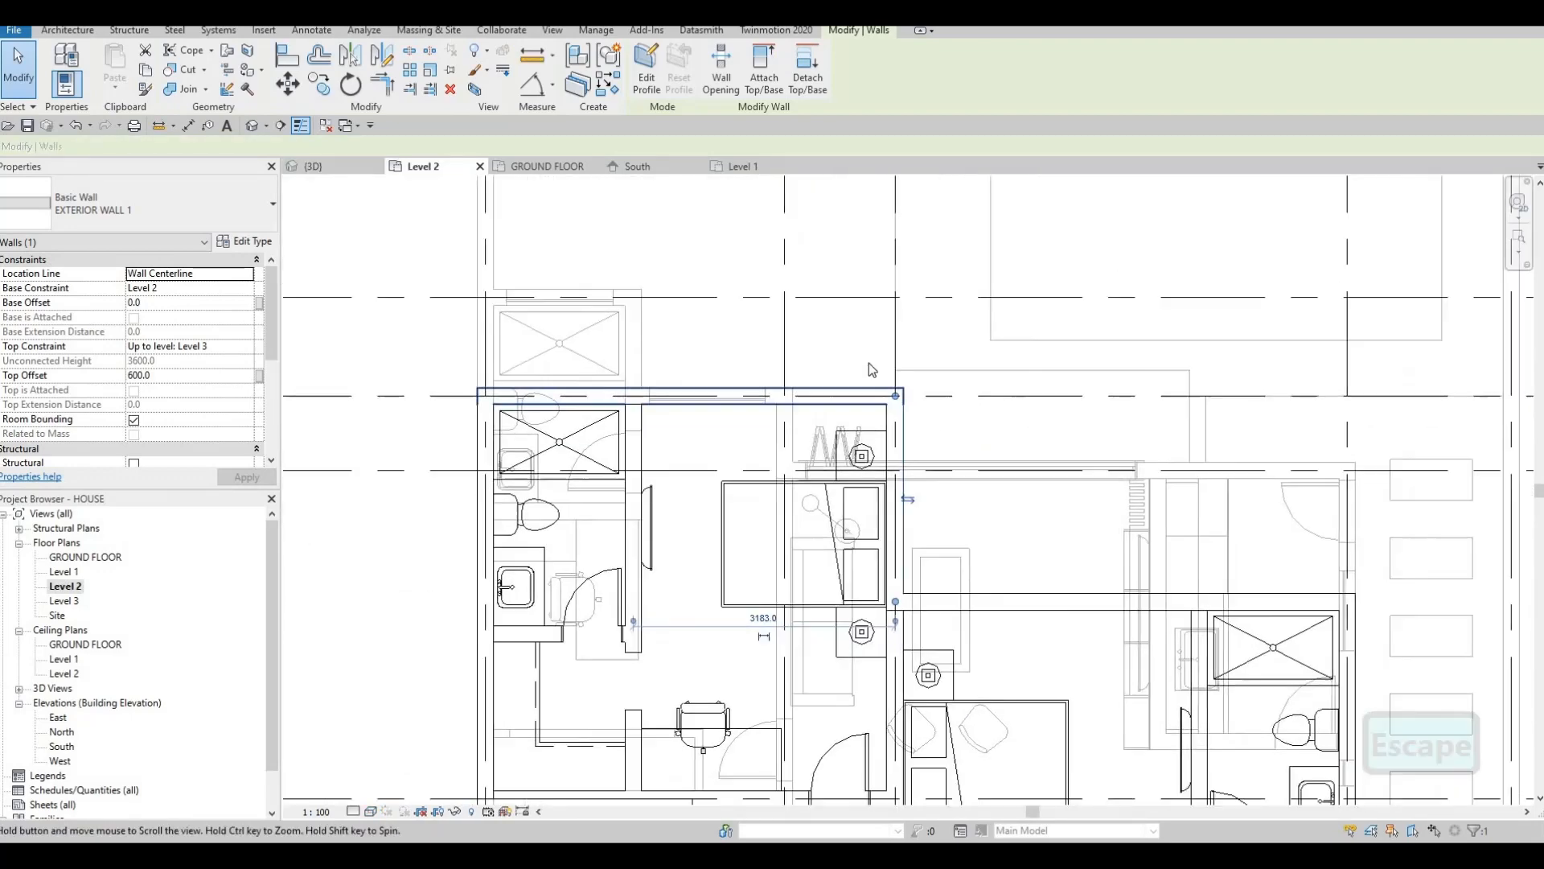
scroll(756, 354, up, 2)
scroll(752, 418, down, 1)
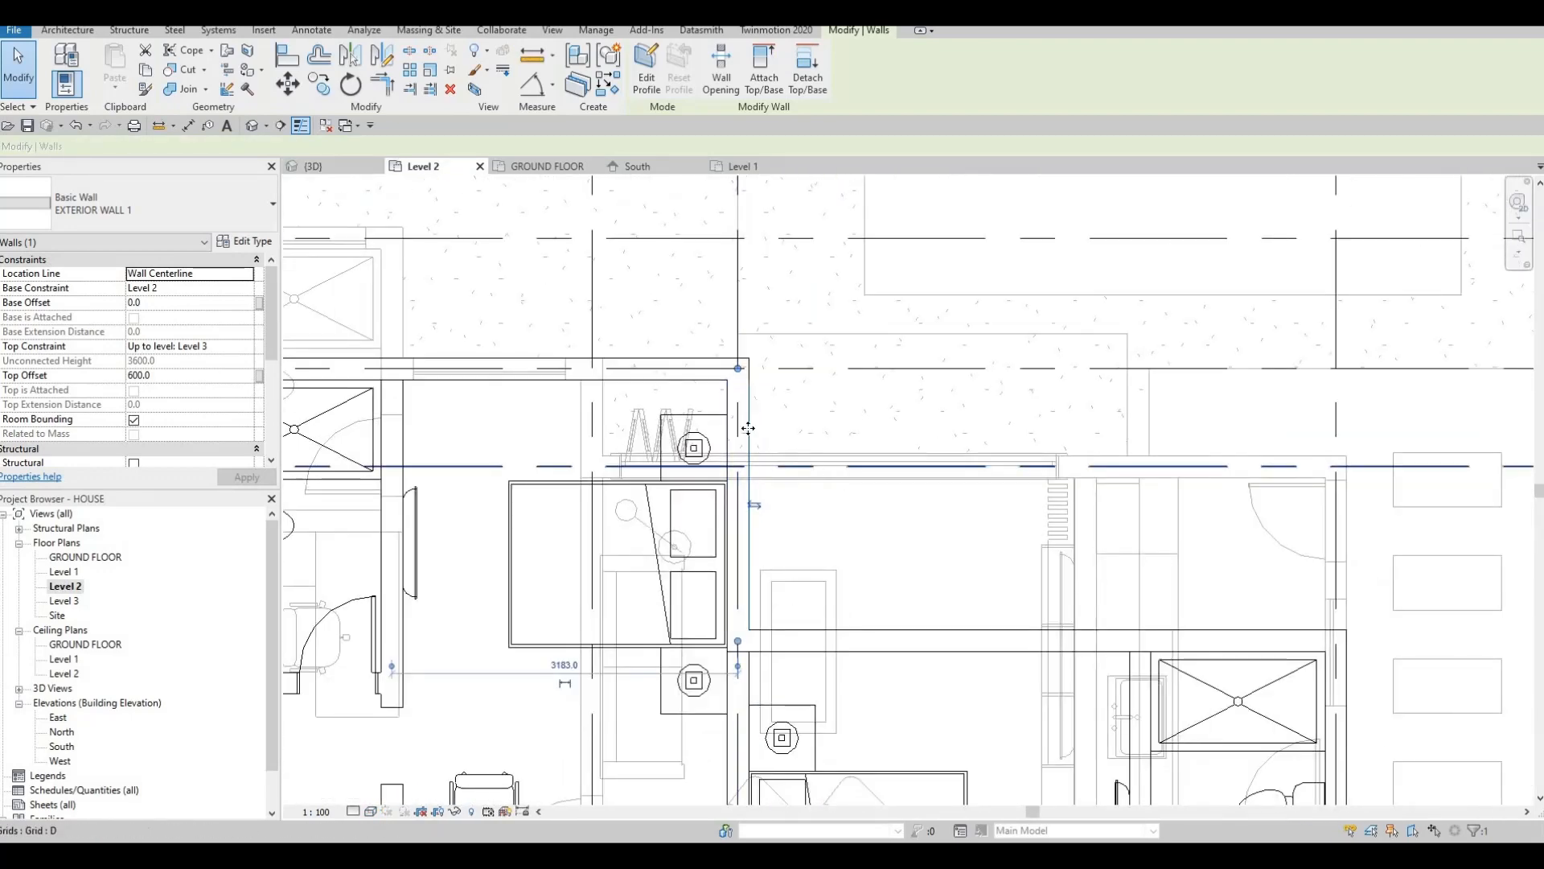
scroll(740, 451, up, 3)
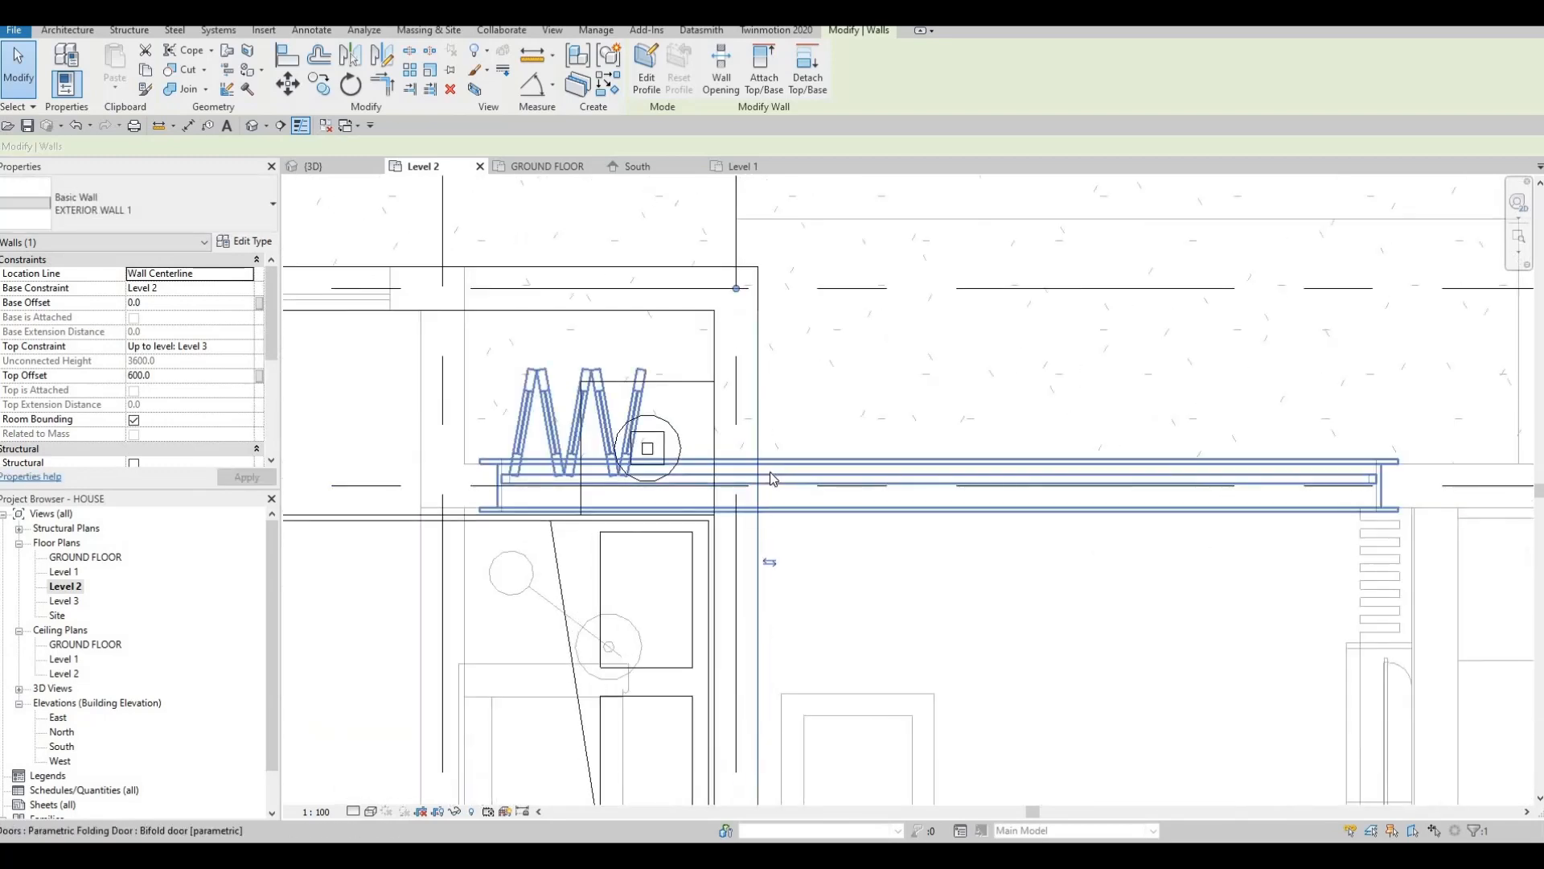
key(Escape)
key(a)
key(l)
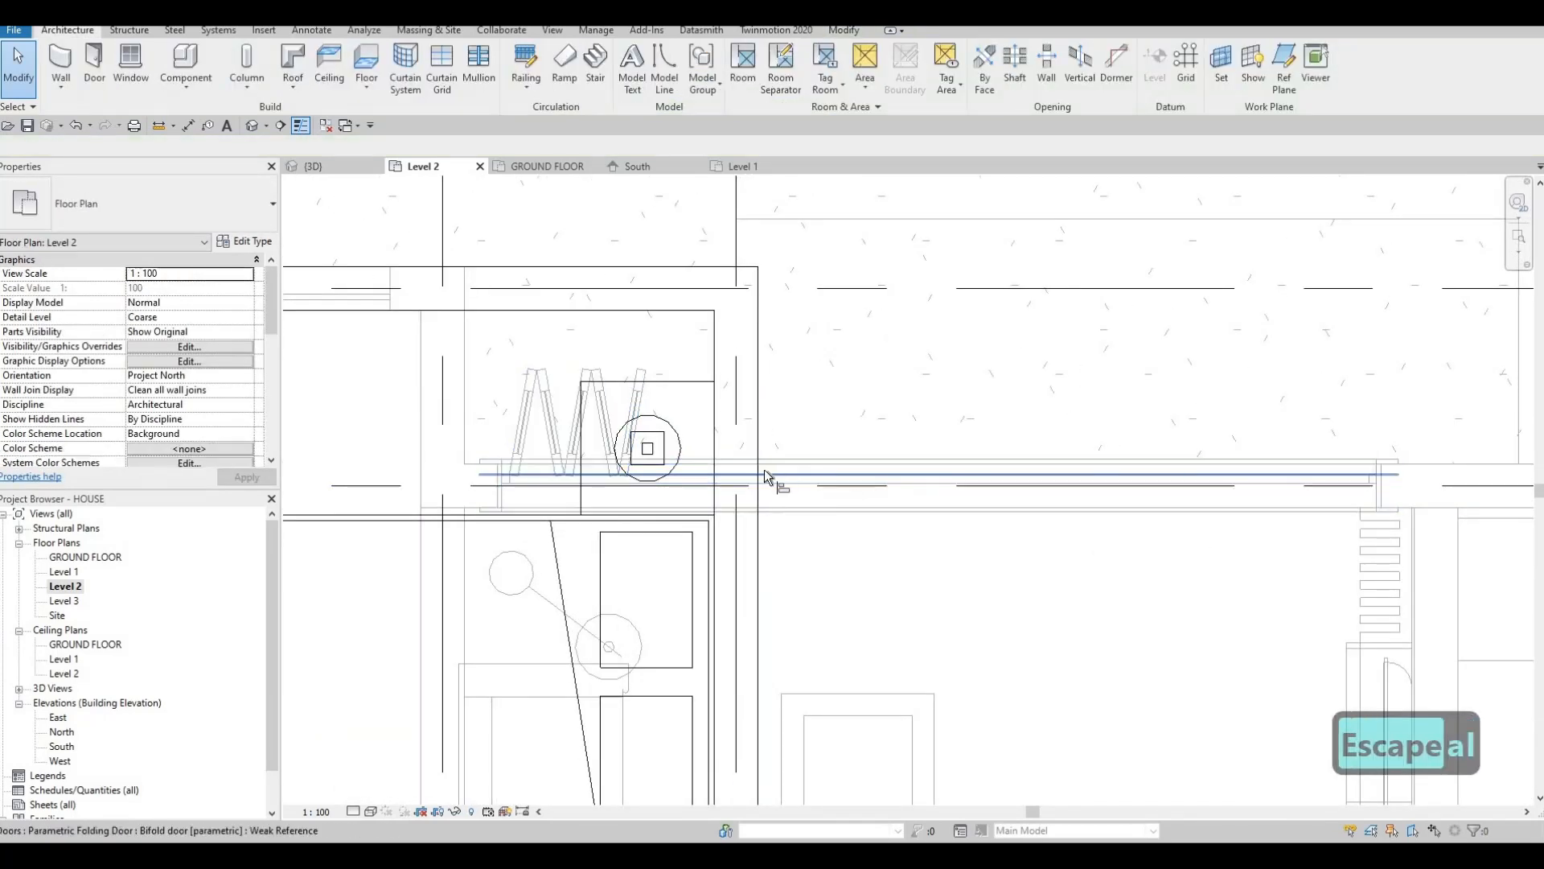
key(Escape)
key(Escape)
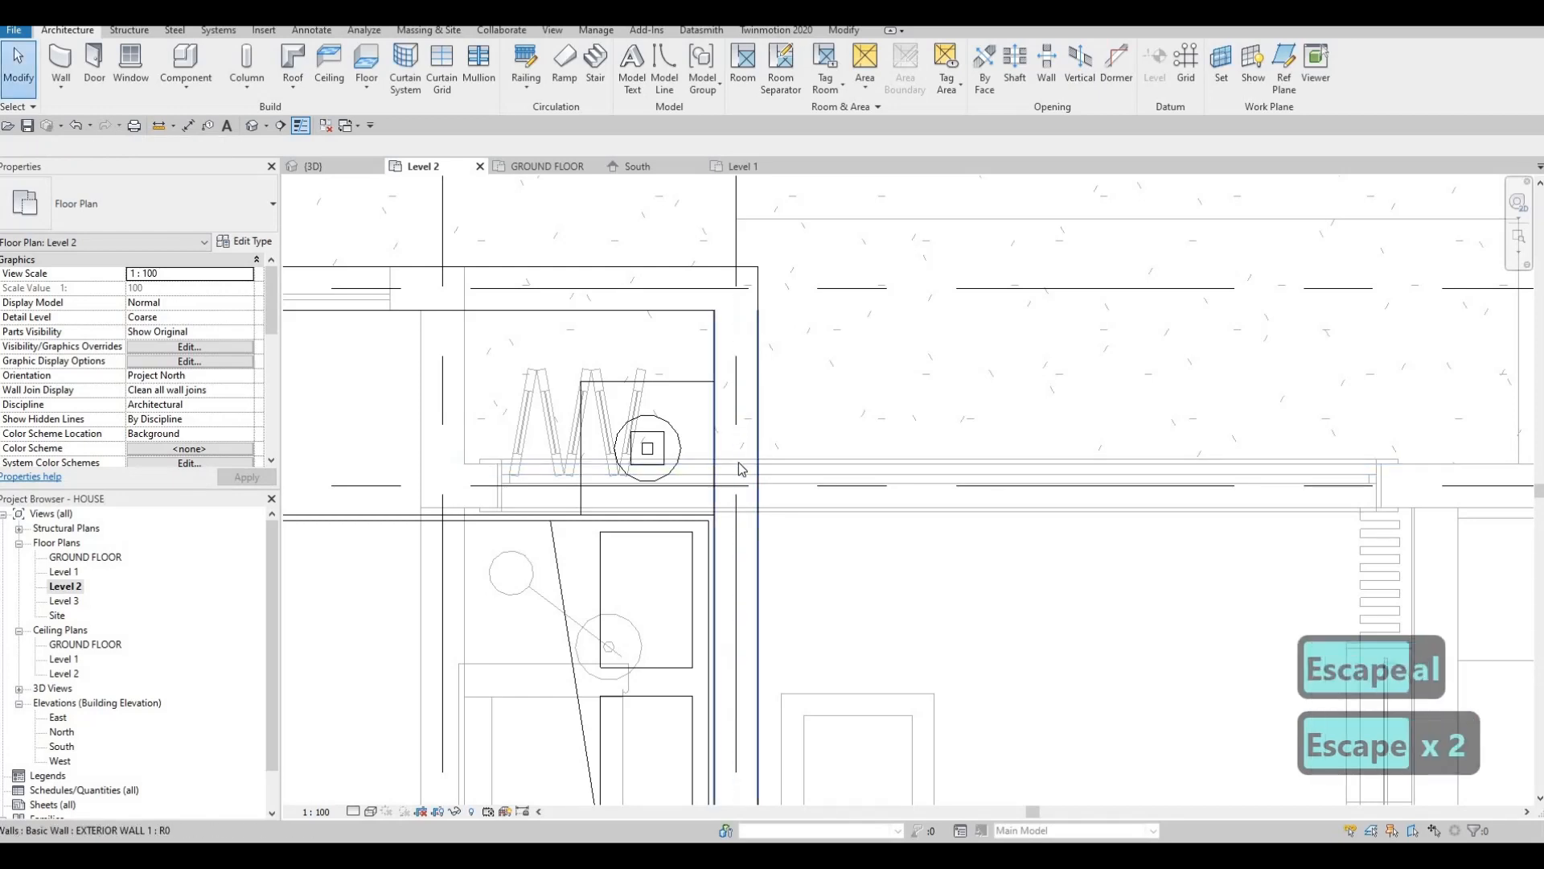
In the Level 2 plan, split the rear bedroom's side return wall at the outer face of the Level 1 folding-door wall.
key(s)
key(l)
scroll(766, 467, up, 1)
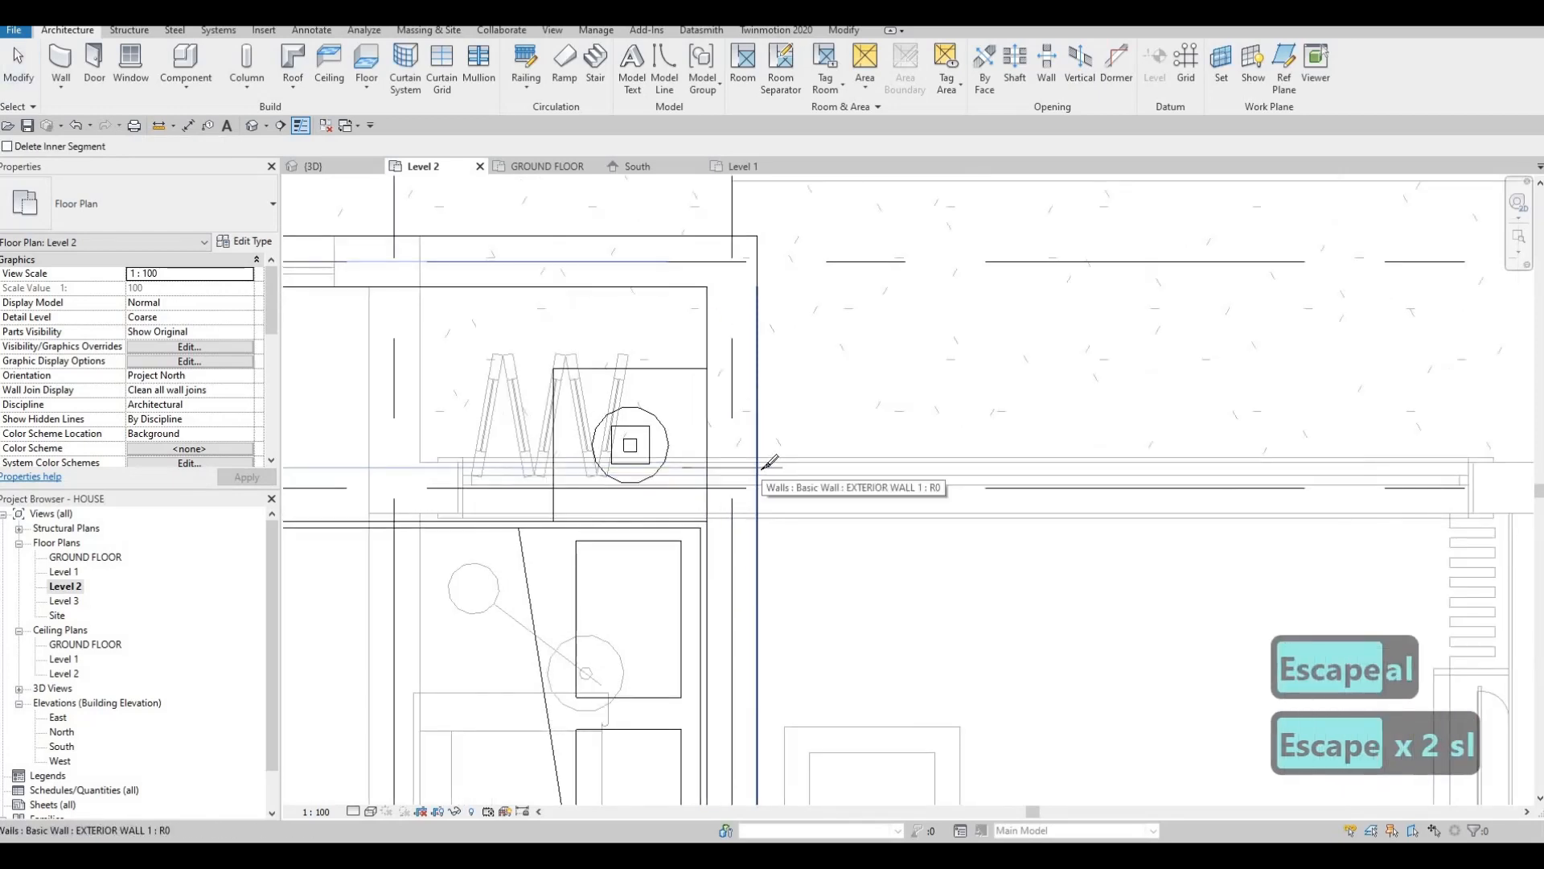
scroll(770, 460, up, 1)
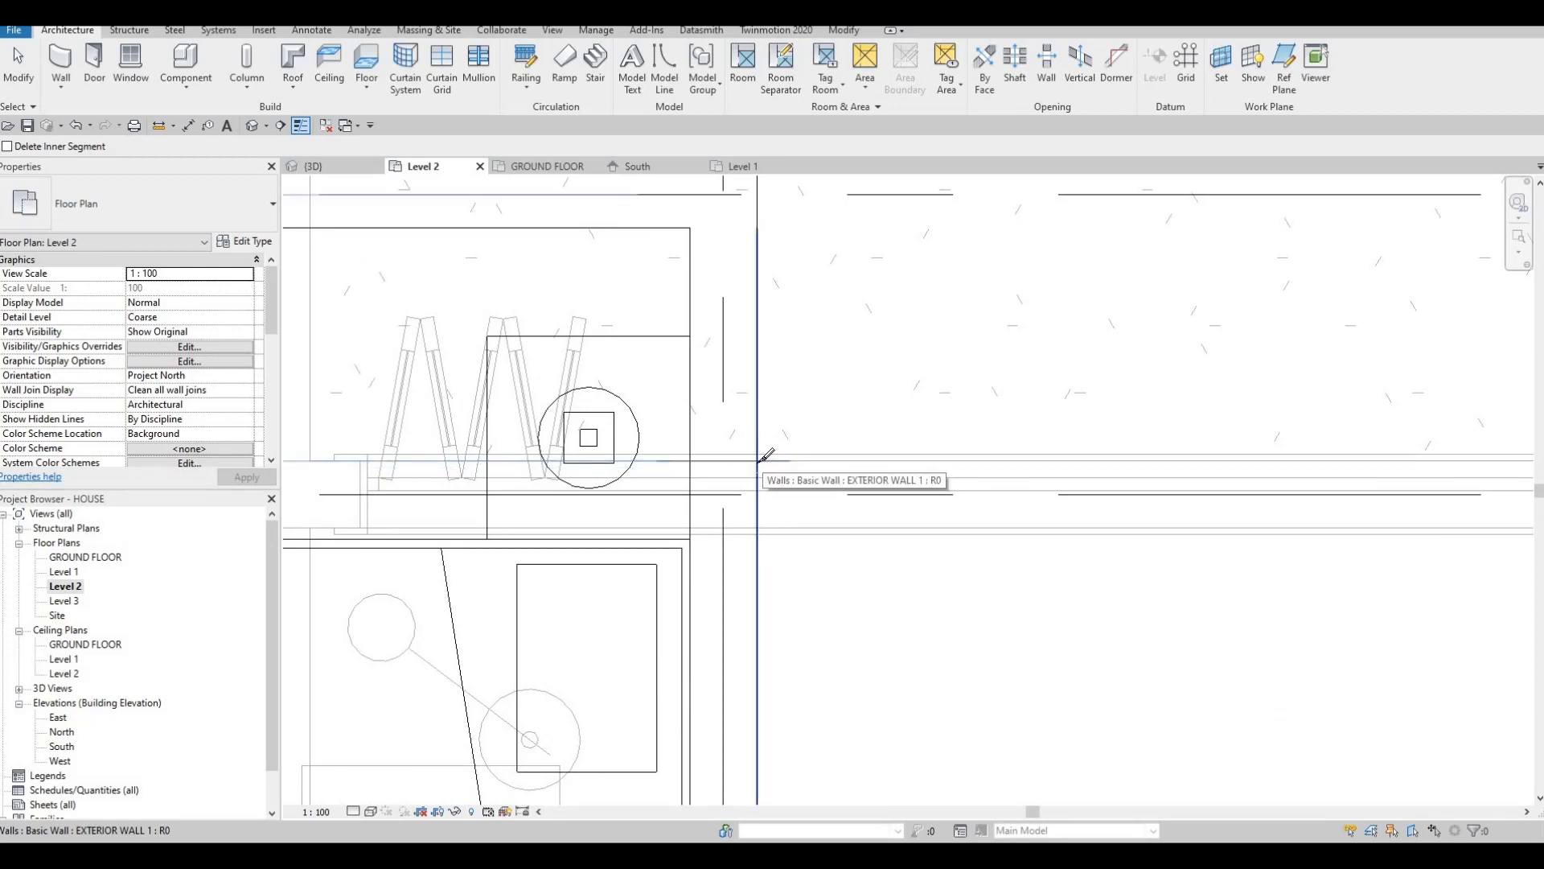
scroll(755, 360, down, 1)
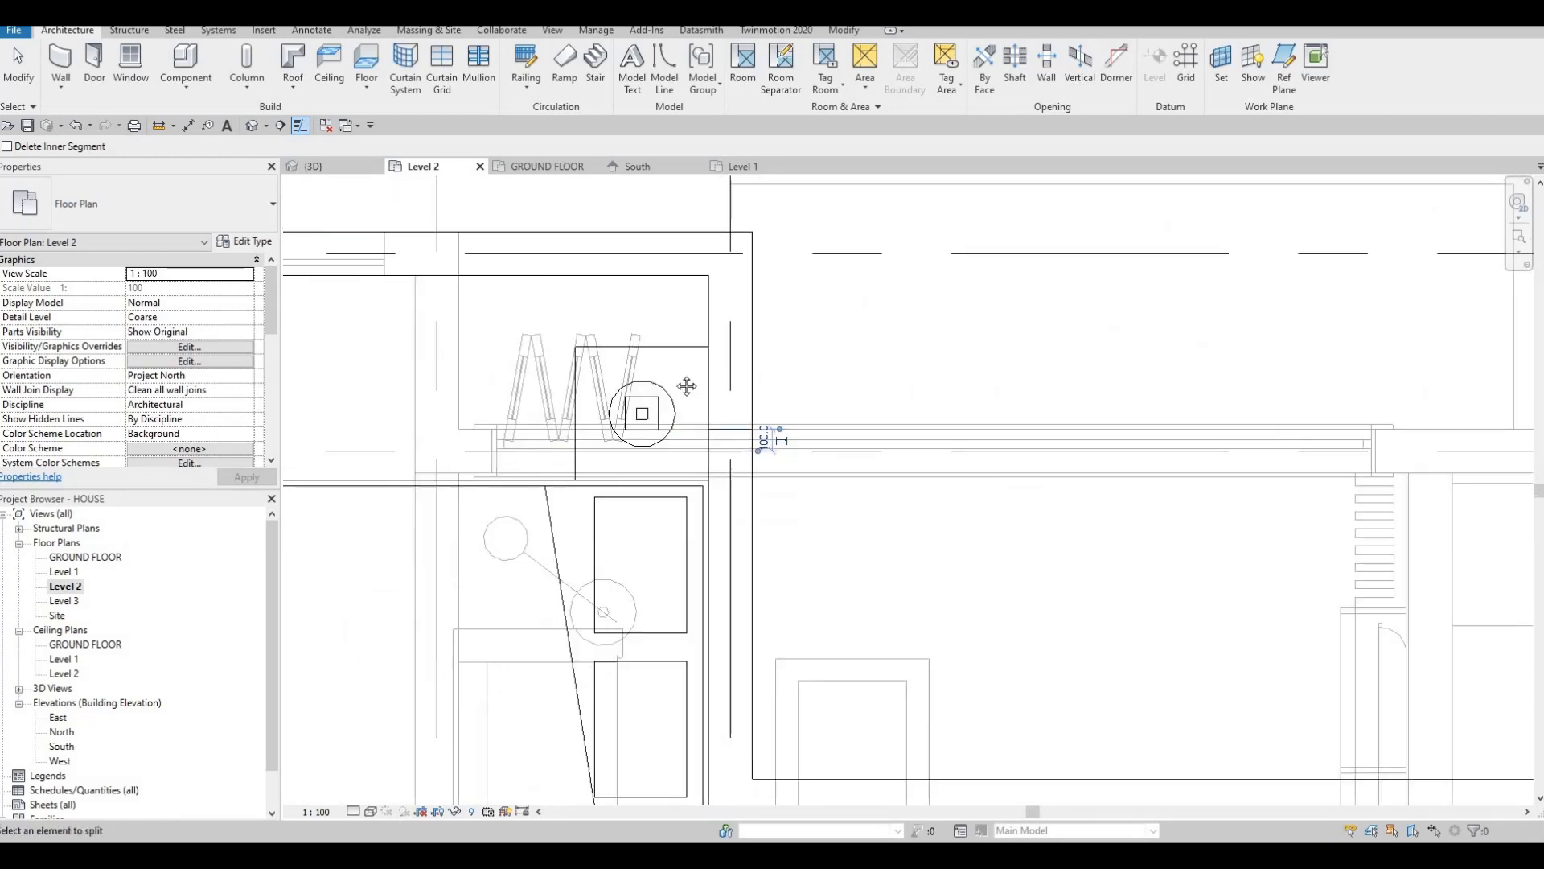
middle_drag(460, 268, 622, 354)
scroll(622, 353, down, 1)
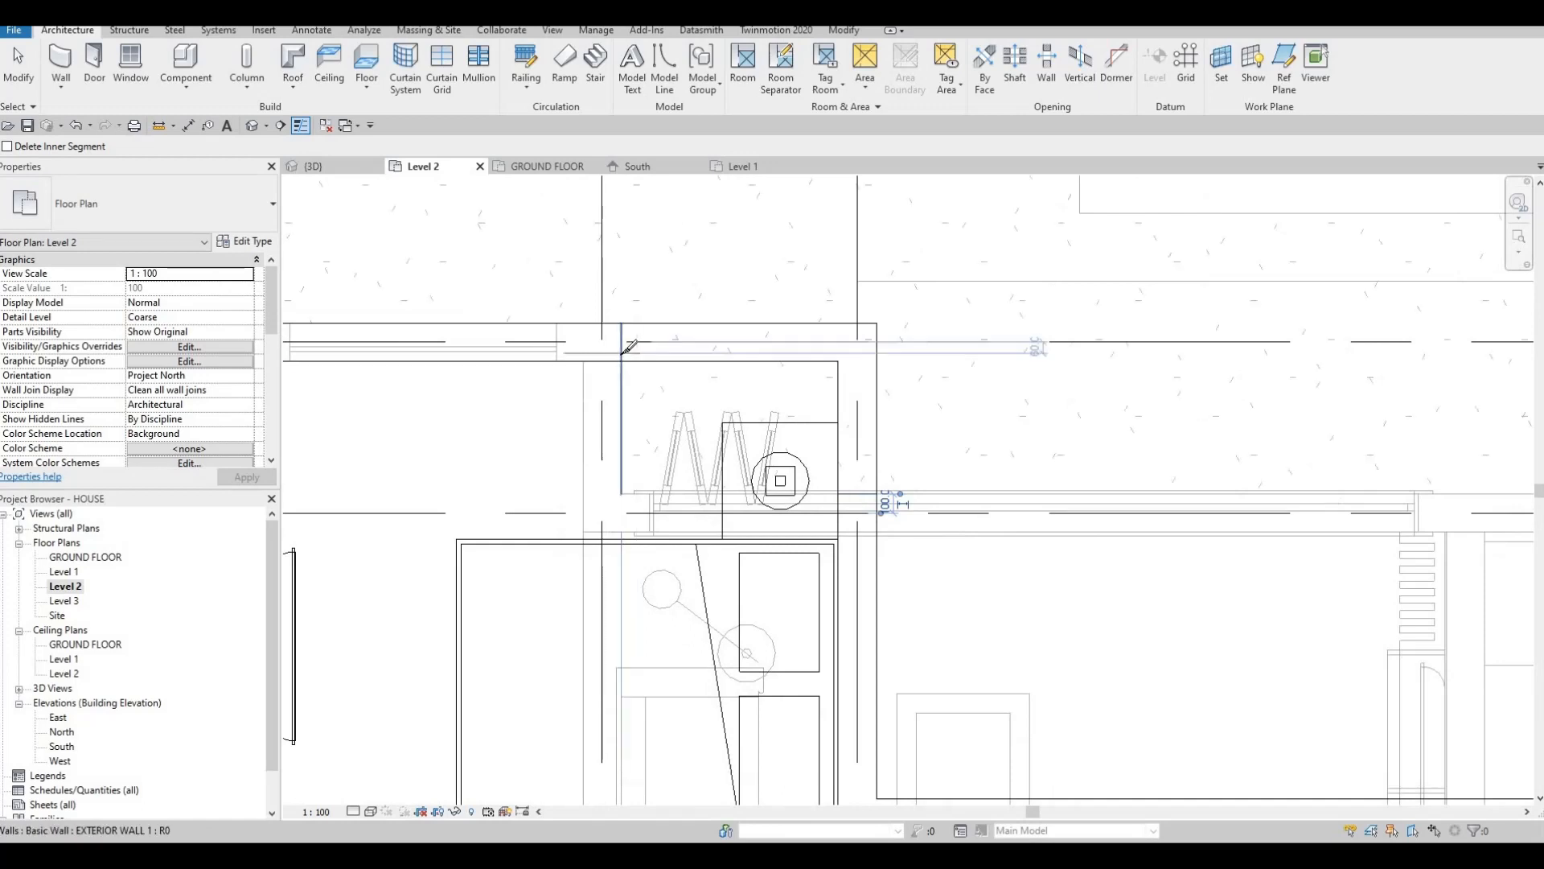
key(Escape)
key(Escape)
key(Escape)
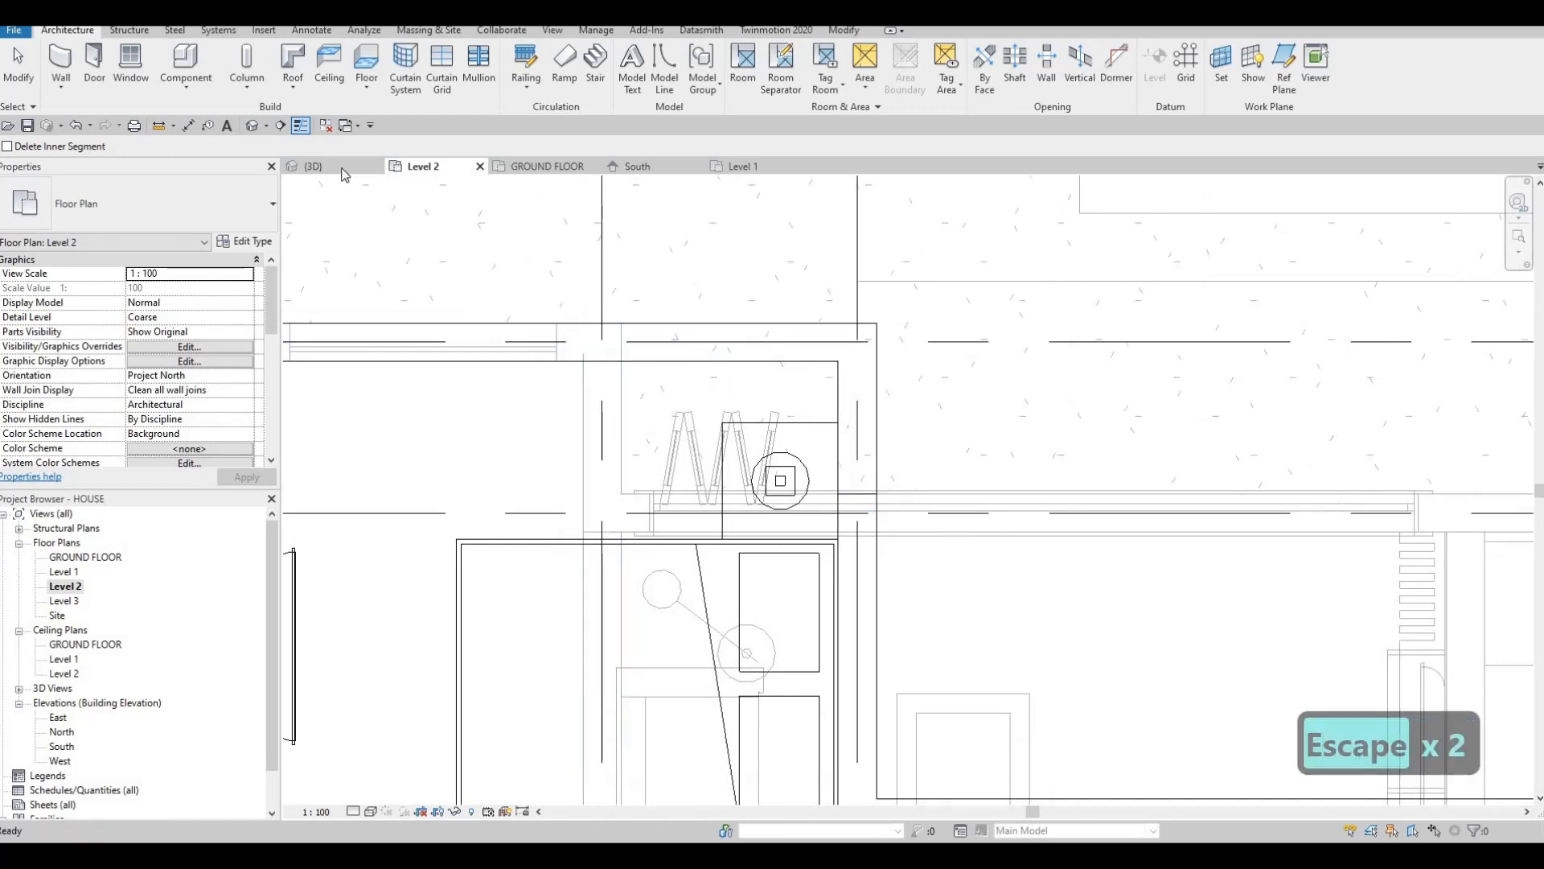
In 3D, align the bottom of the split side wall segment over the rear overhang with the underside of the Level 2 floor.
click(353, 165)
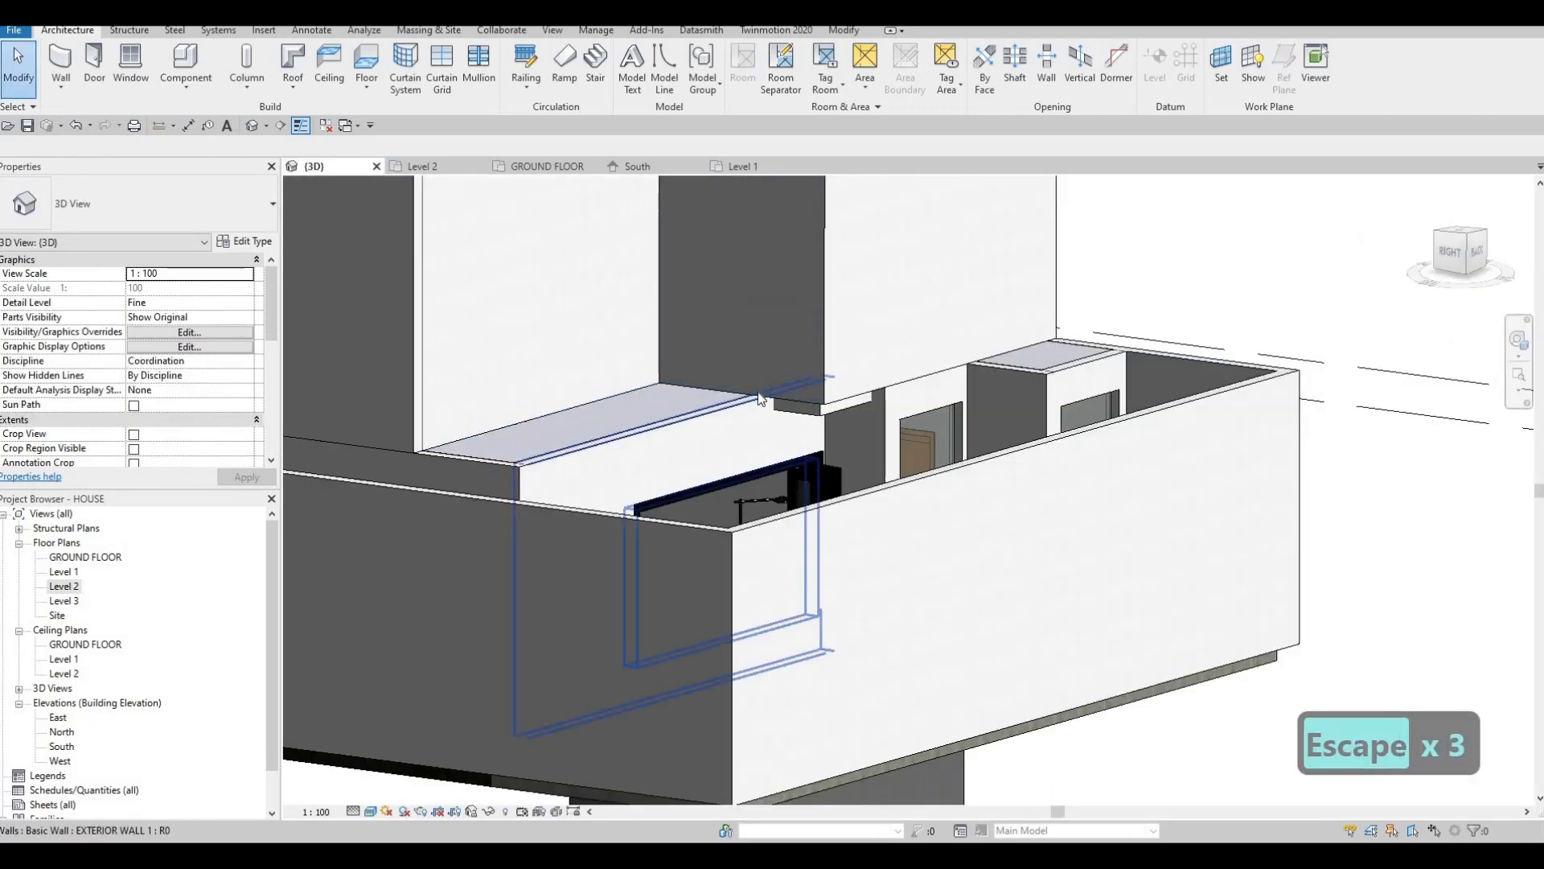
key(a)
key(l)
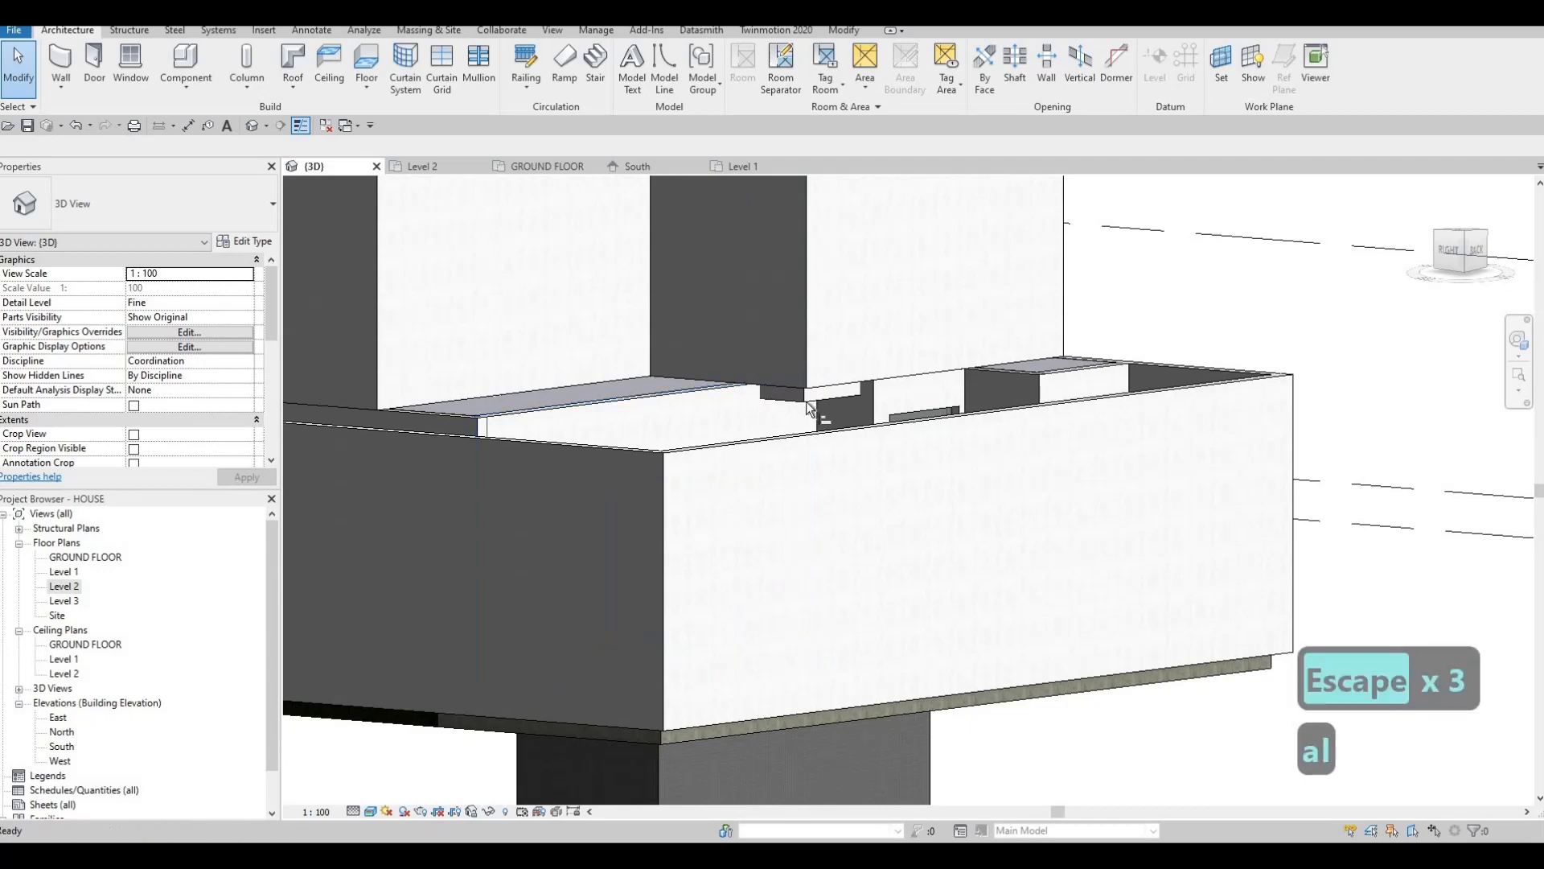
scroll(814, 412, up, 3)
click(806, 375)
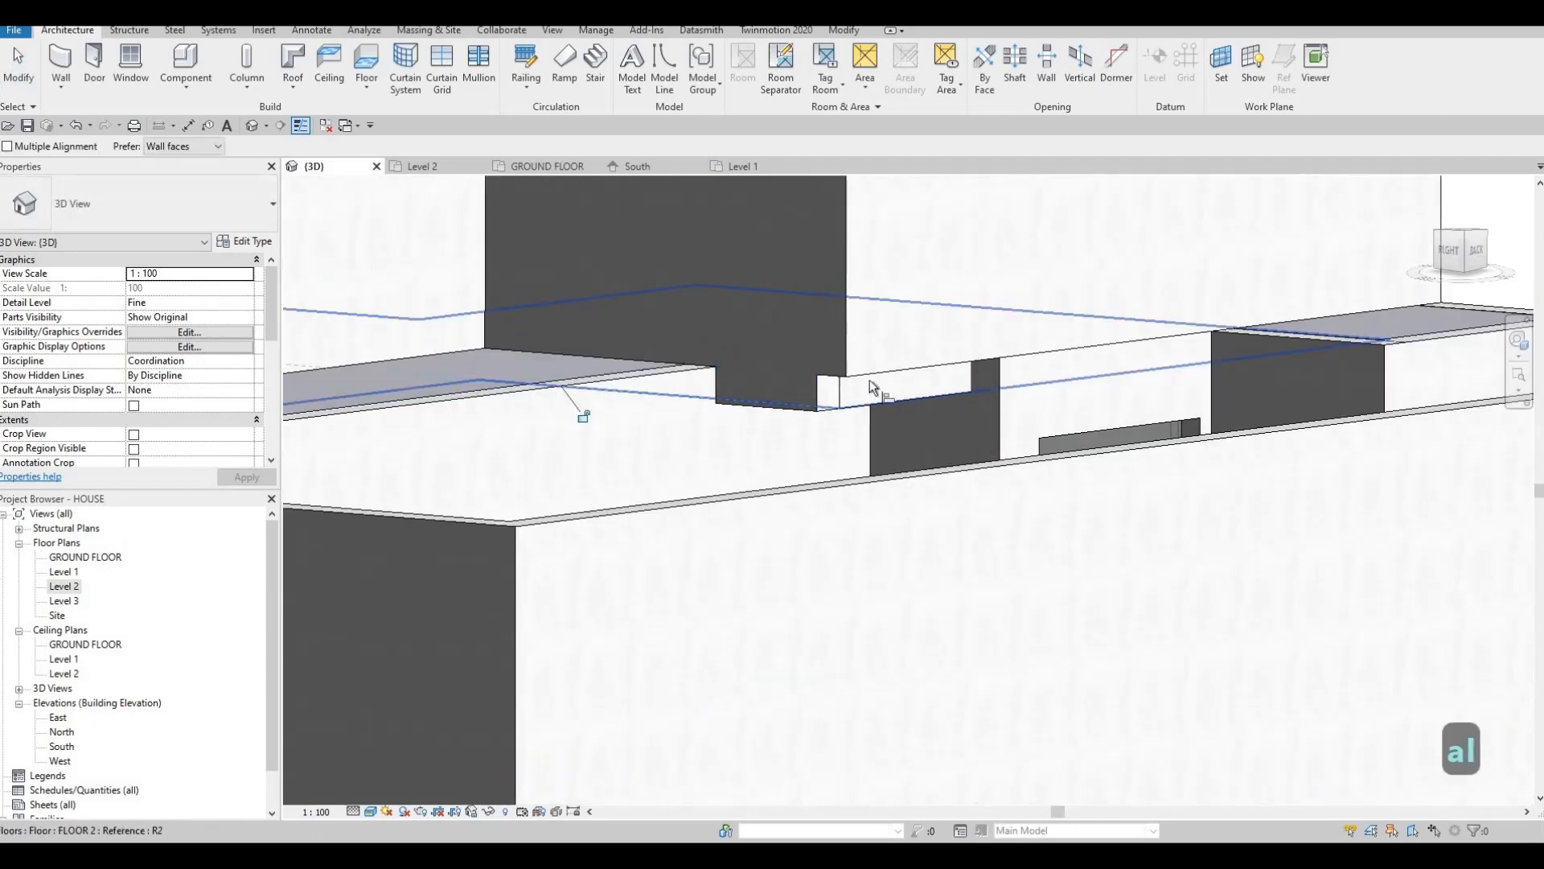
click(870, 370)
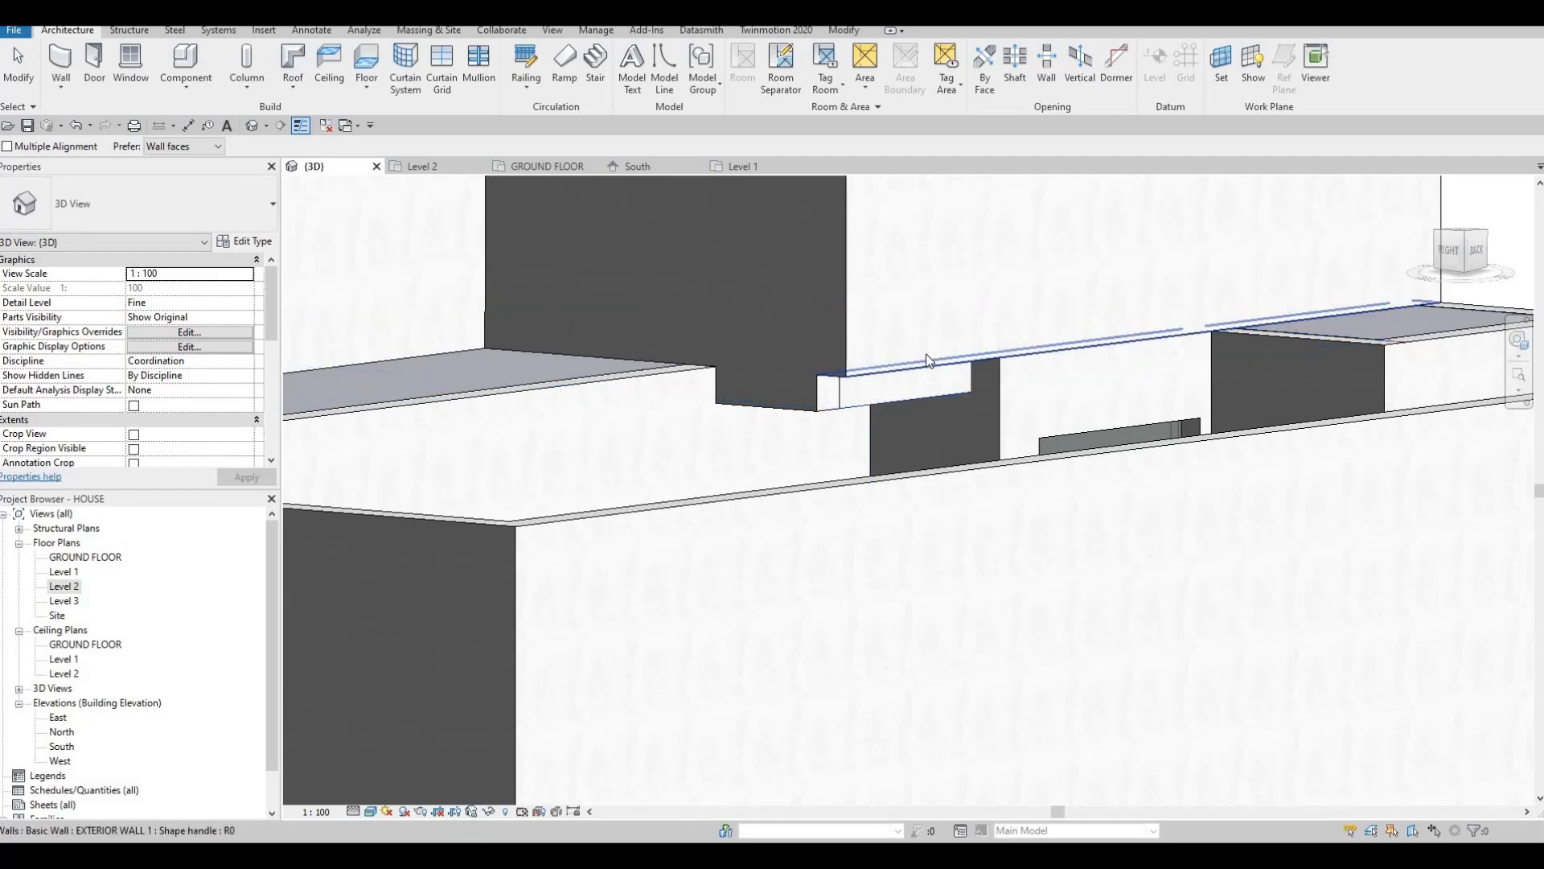
key(Escape)
Select the rear exterior wall beside the overhang in 3D and locate it in the Level 2 plan.
click(894, 377)
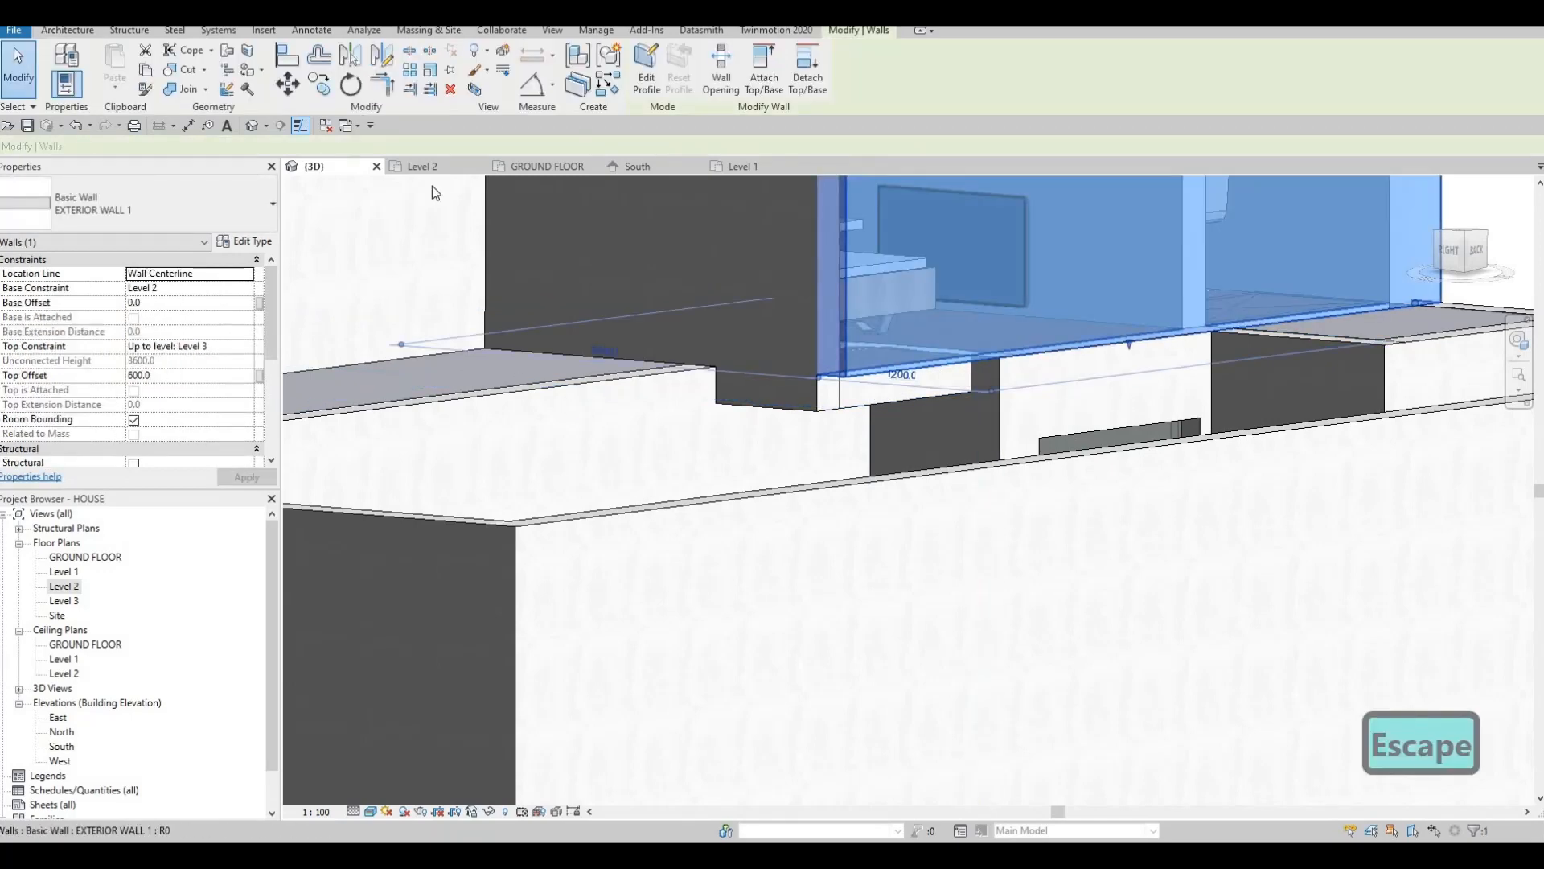
key(ctrl+Tab)
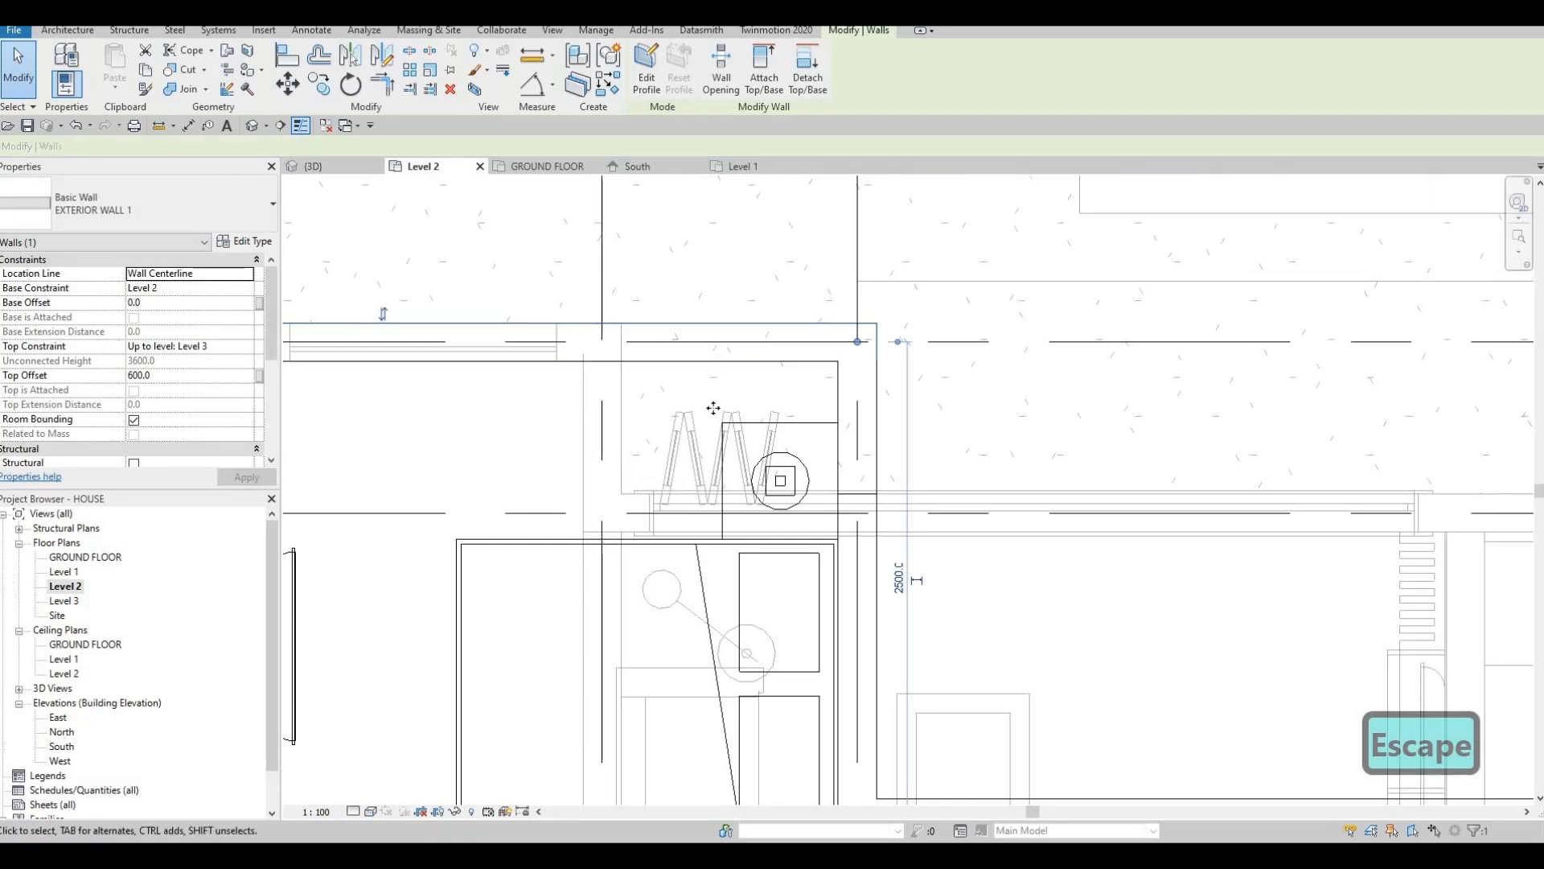
scroll(705, 410, up, 3)
key(Escape)
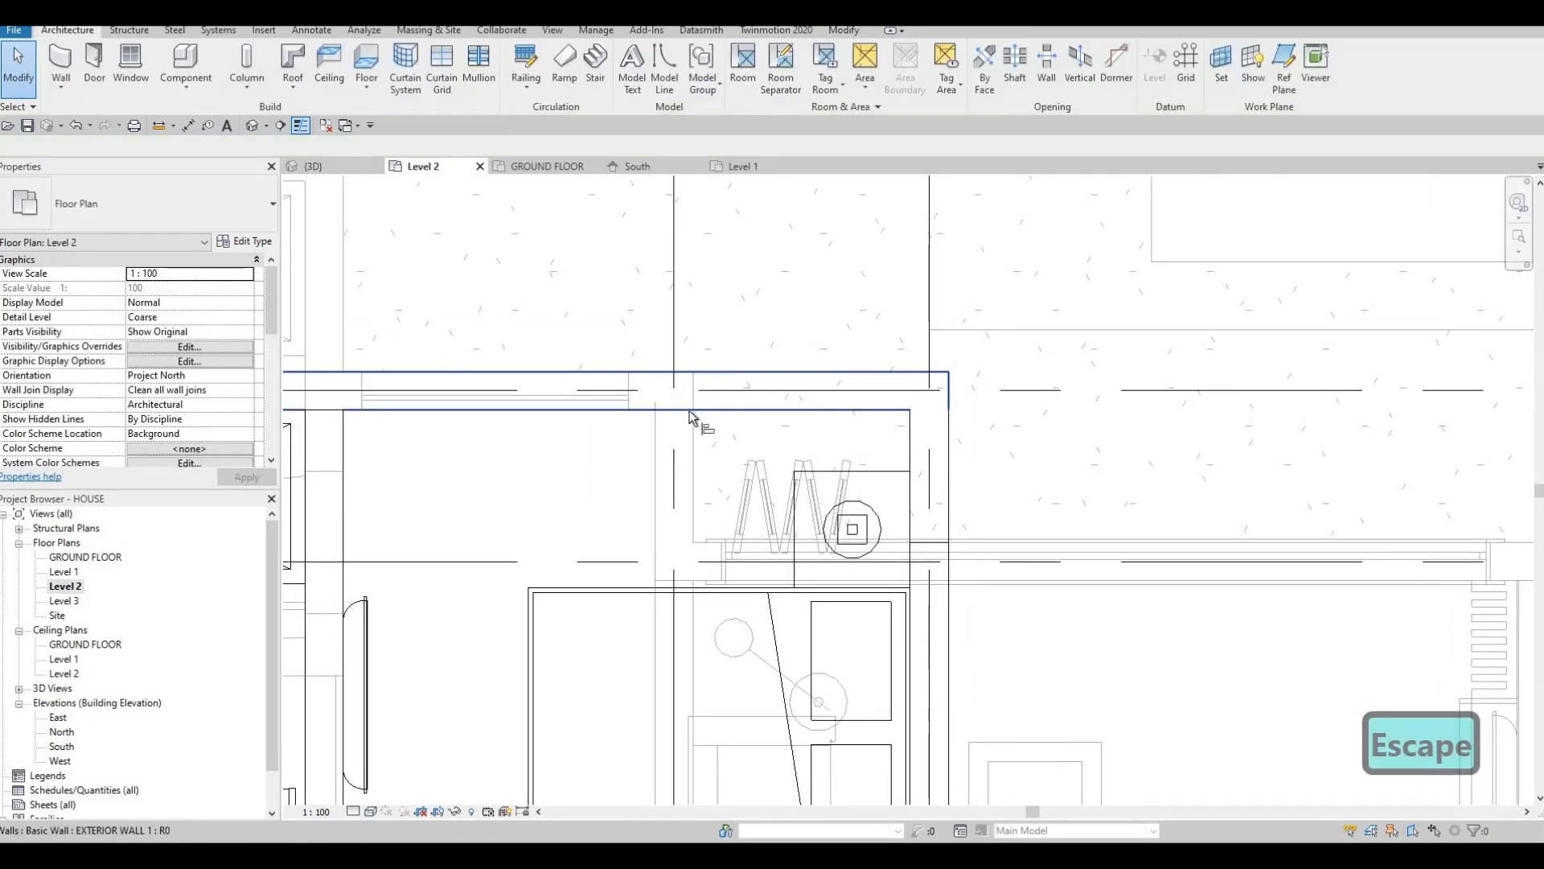
key(l)
key(Escape)
key(Escape)
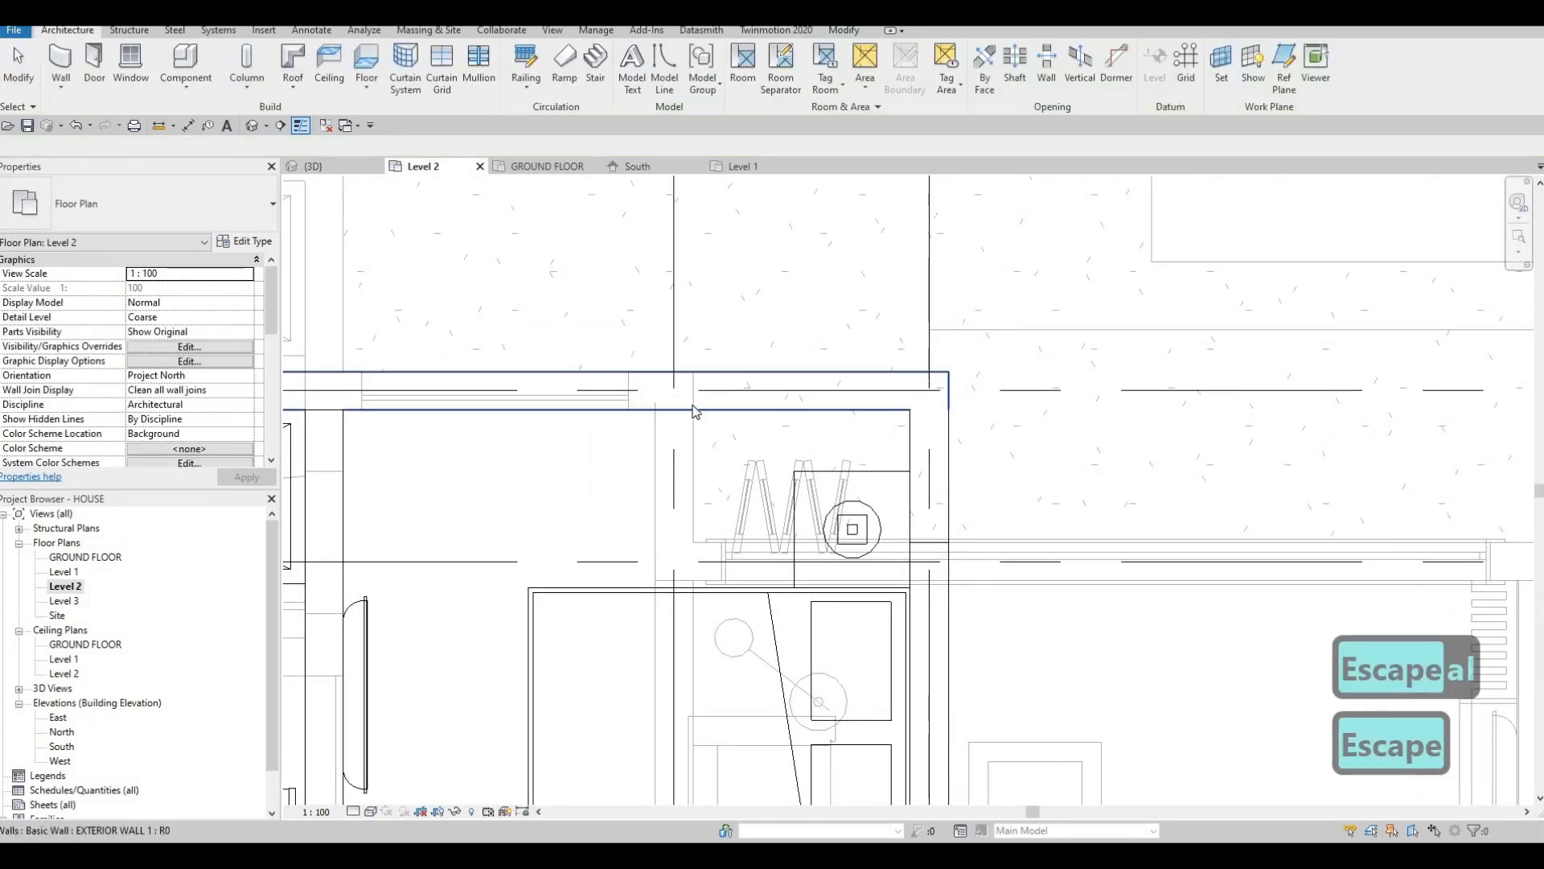
Split the rear exterior wall at the face of the perpendicular Level 1 wall, 1240 mm from the corner grid line.
key(s)
key(l)
scroll(698, 395, up, 3)
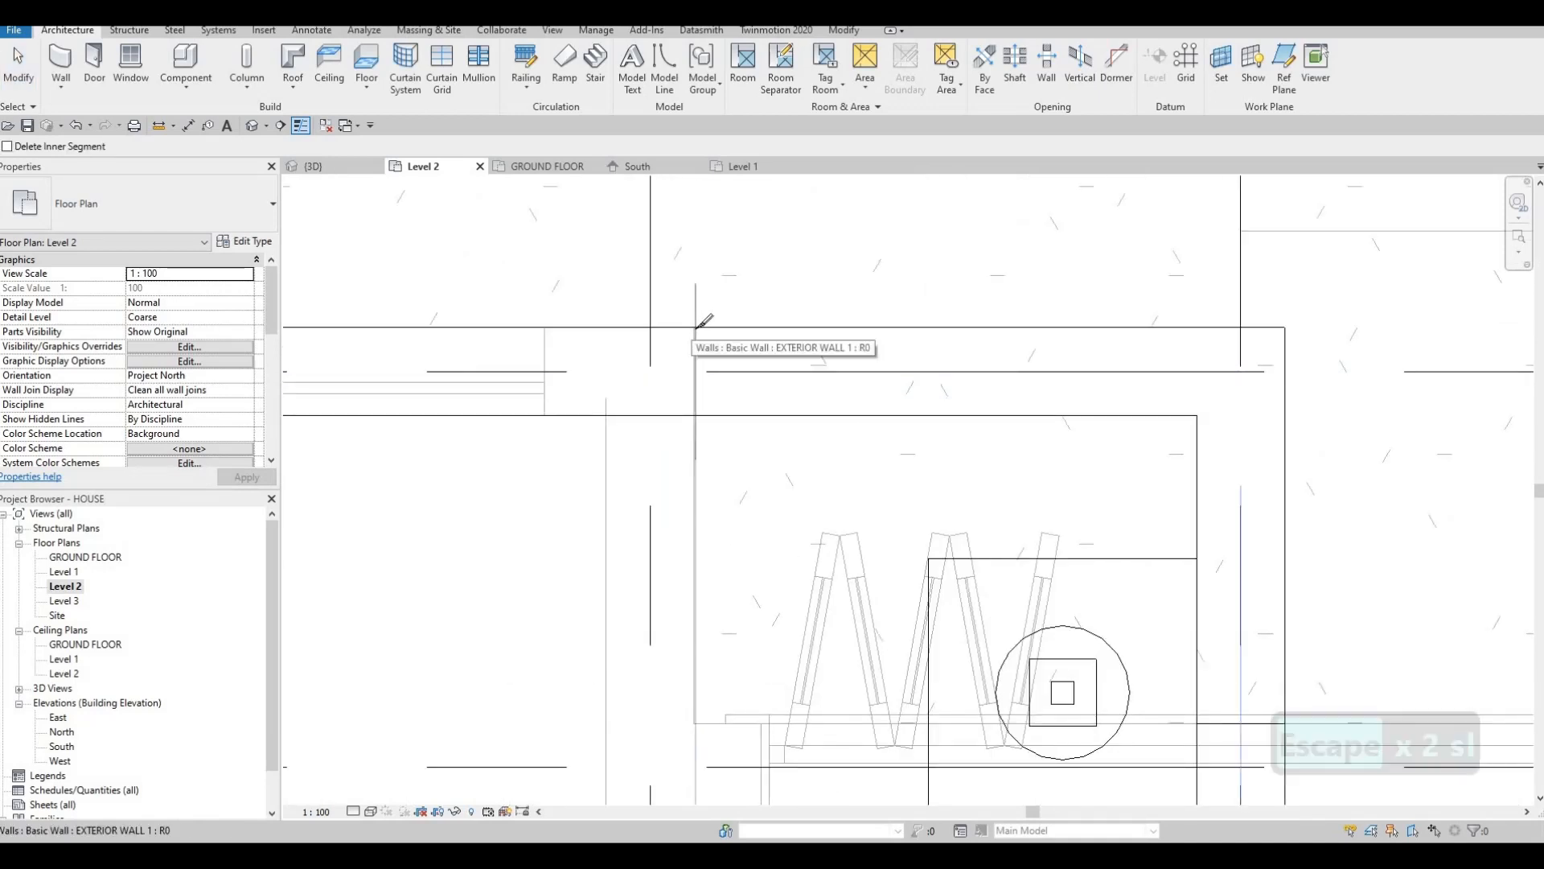
click(701, 354)
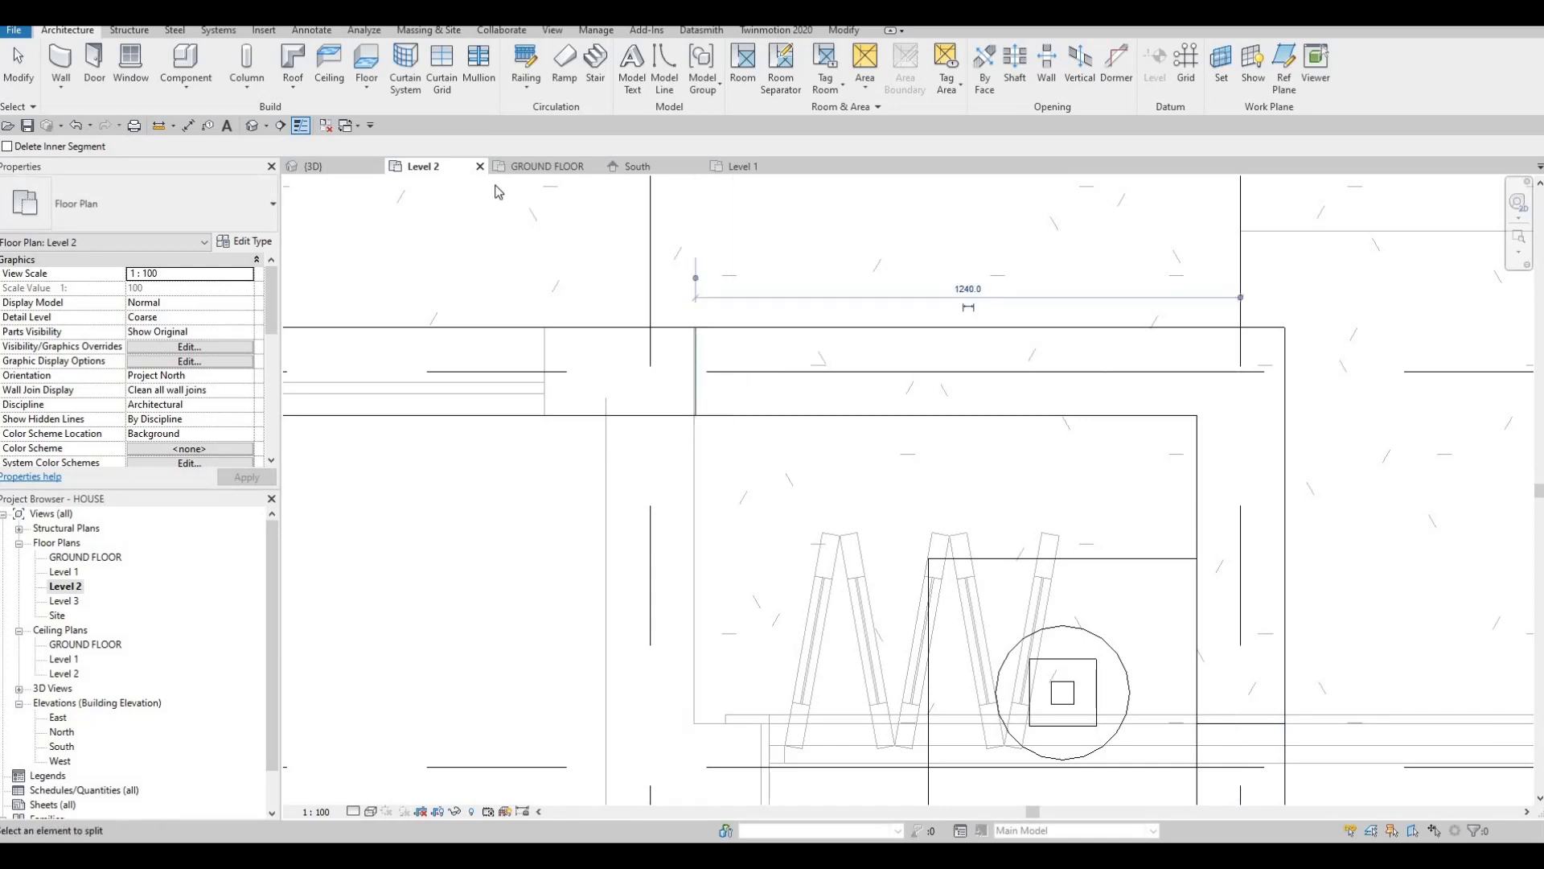
key(Escape)
key(Escape)
key(Escape)
In 3D, align the bottom of the split rear wall segment over the overhang with the underside of the Level 2 floor.
click(321, 165)
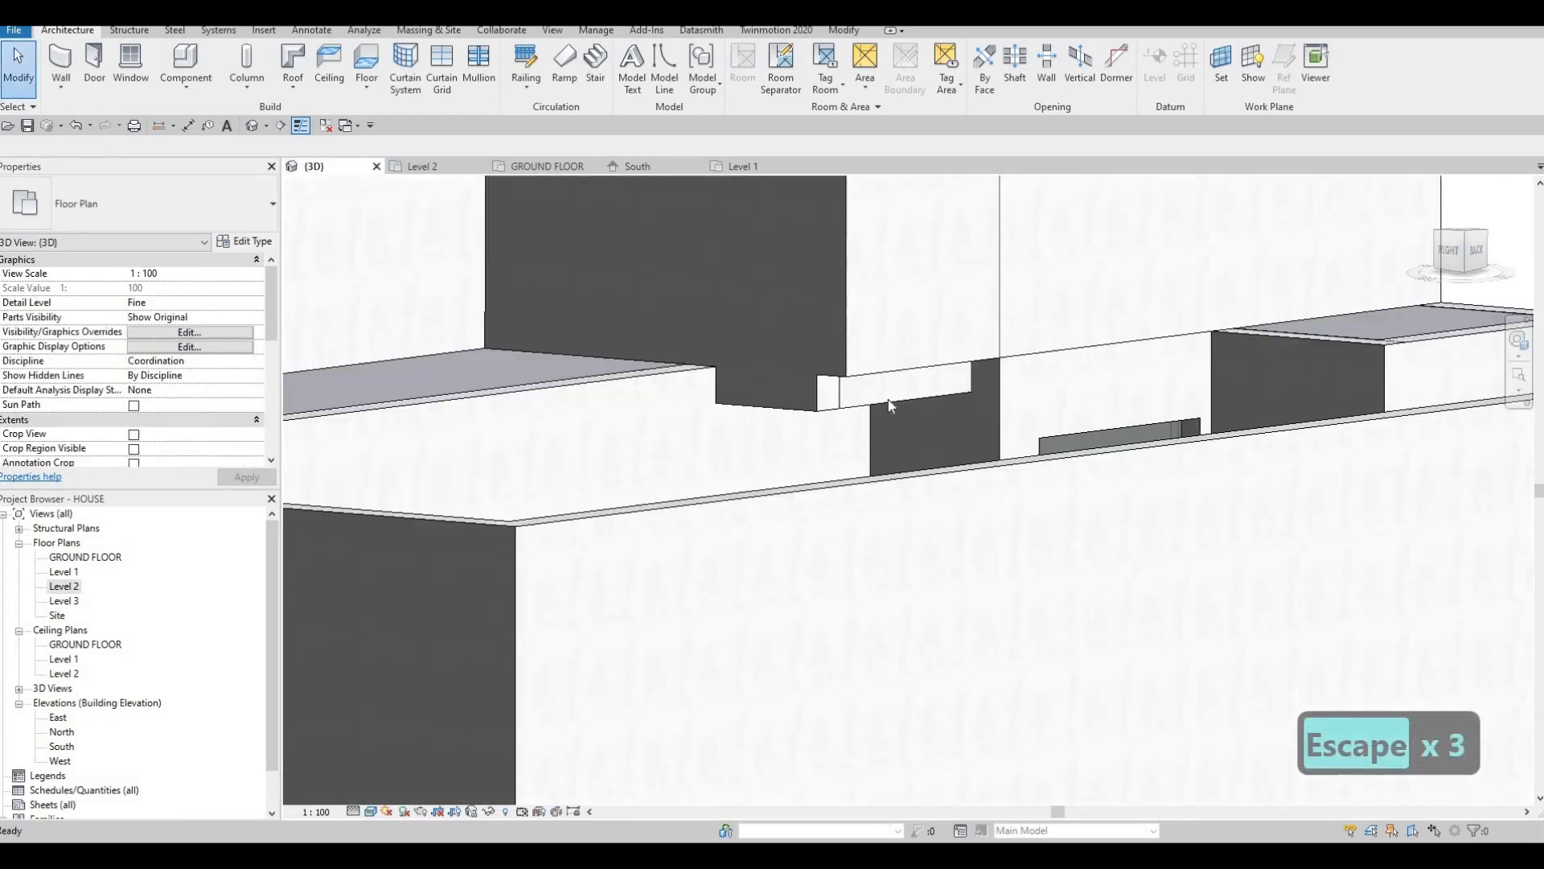
key(Escape)
key(a)
key(l)
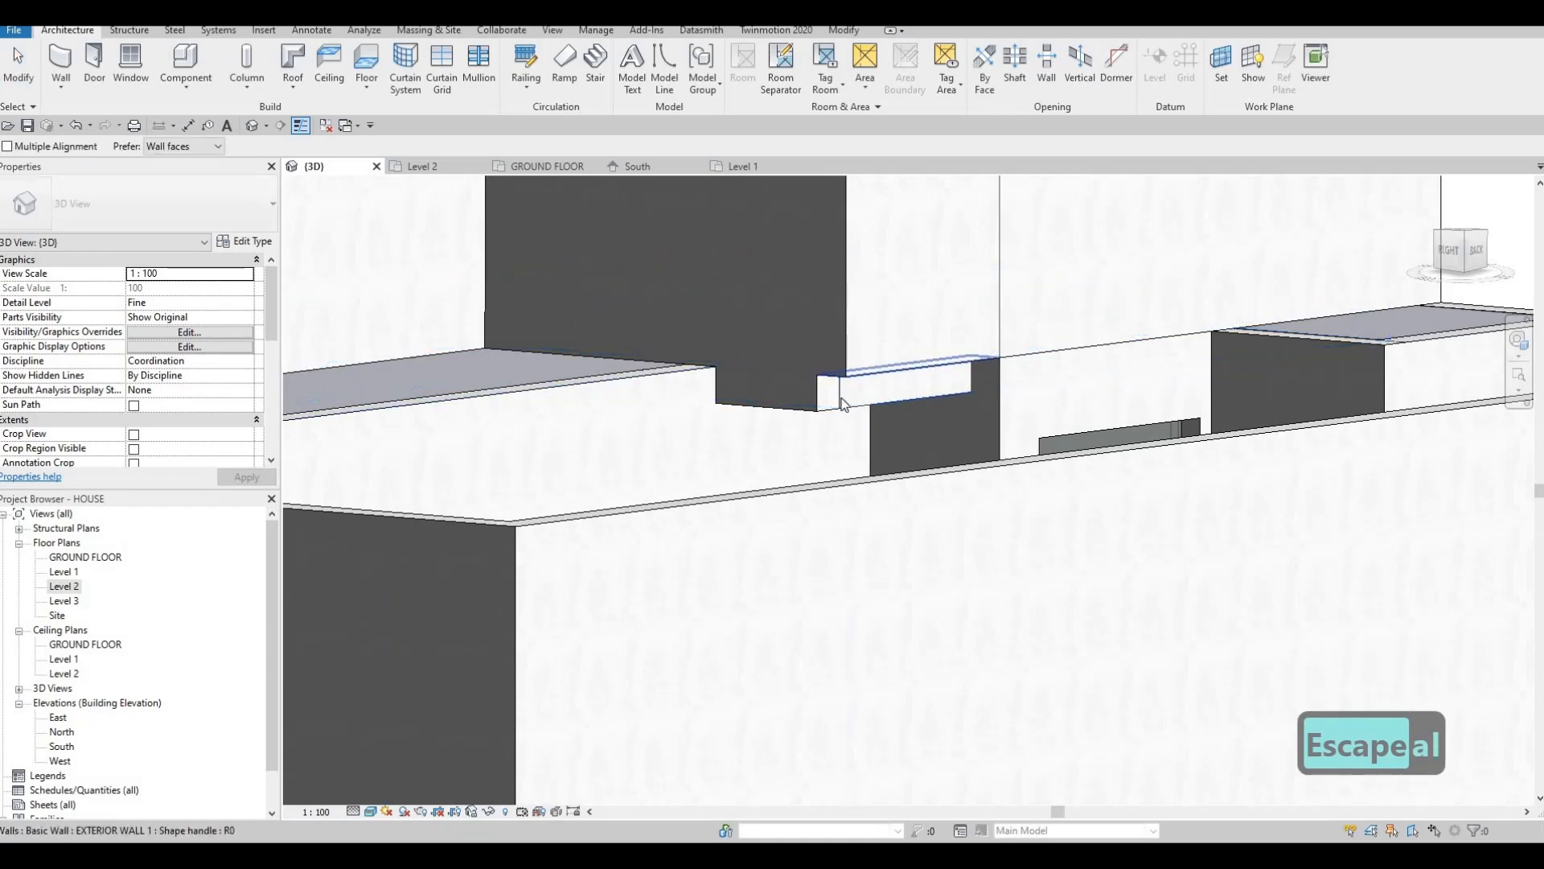
key(Escape)
key(Escape)
Inspect the extended rear walls and the front return wall near the double door in 3D.
scroll(741, 523, down, 3)
shift+middle_drag(742, 523, 702, 455)
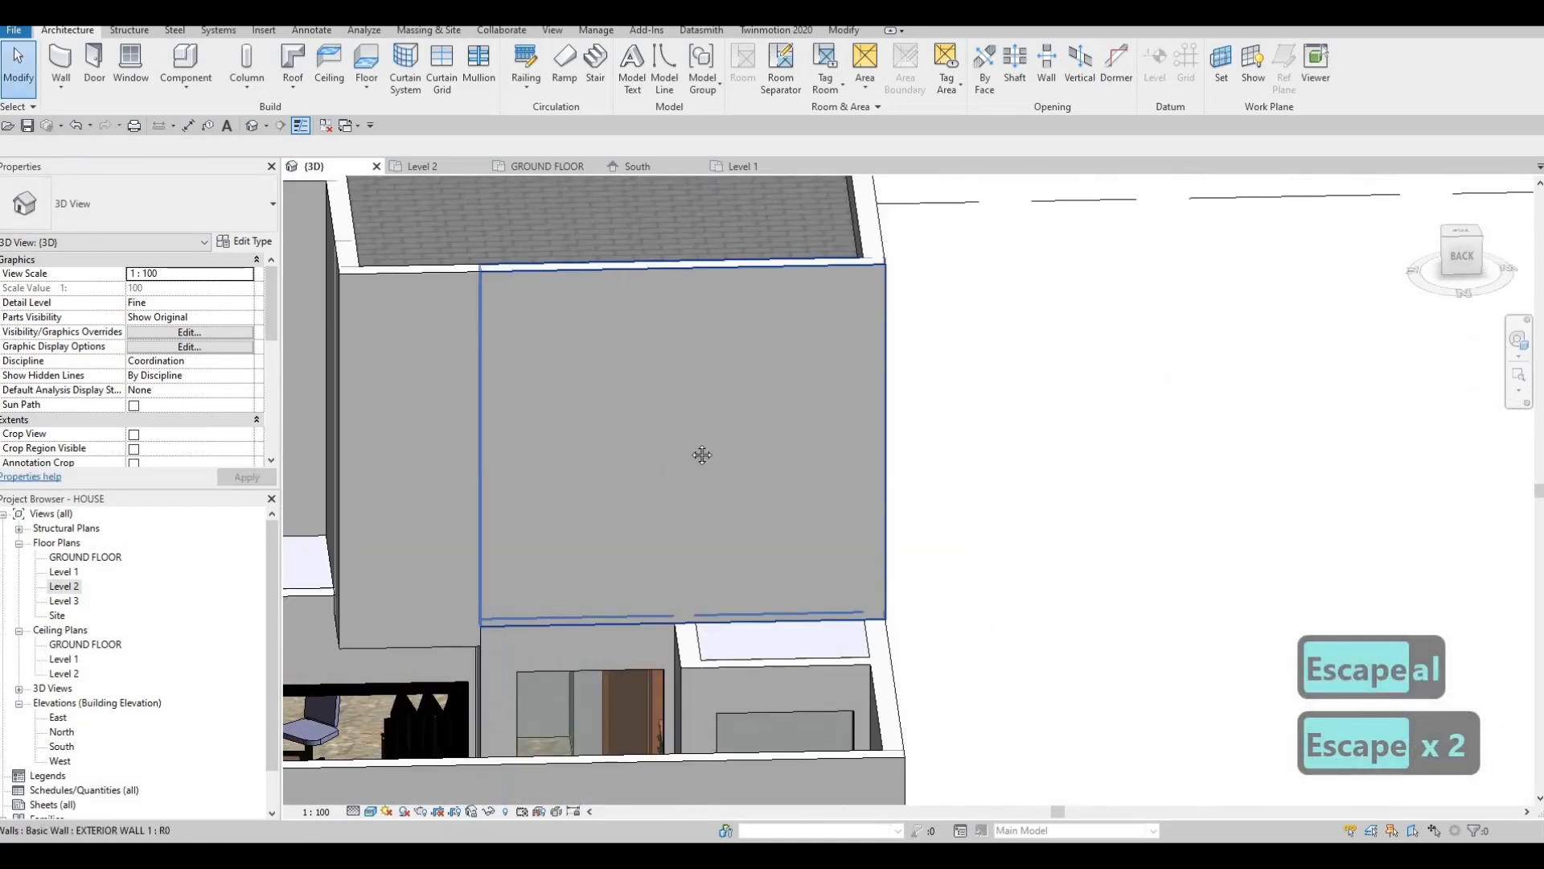
scroll(668, 557, down, 6)
shift+middle_drag(788, 563, 745, 381)
scroll(732, 386, up, 5)
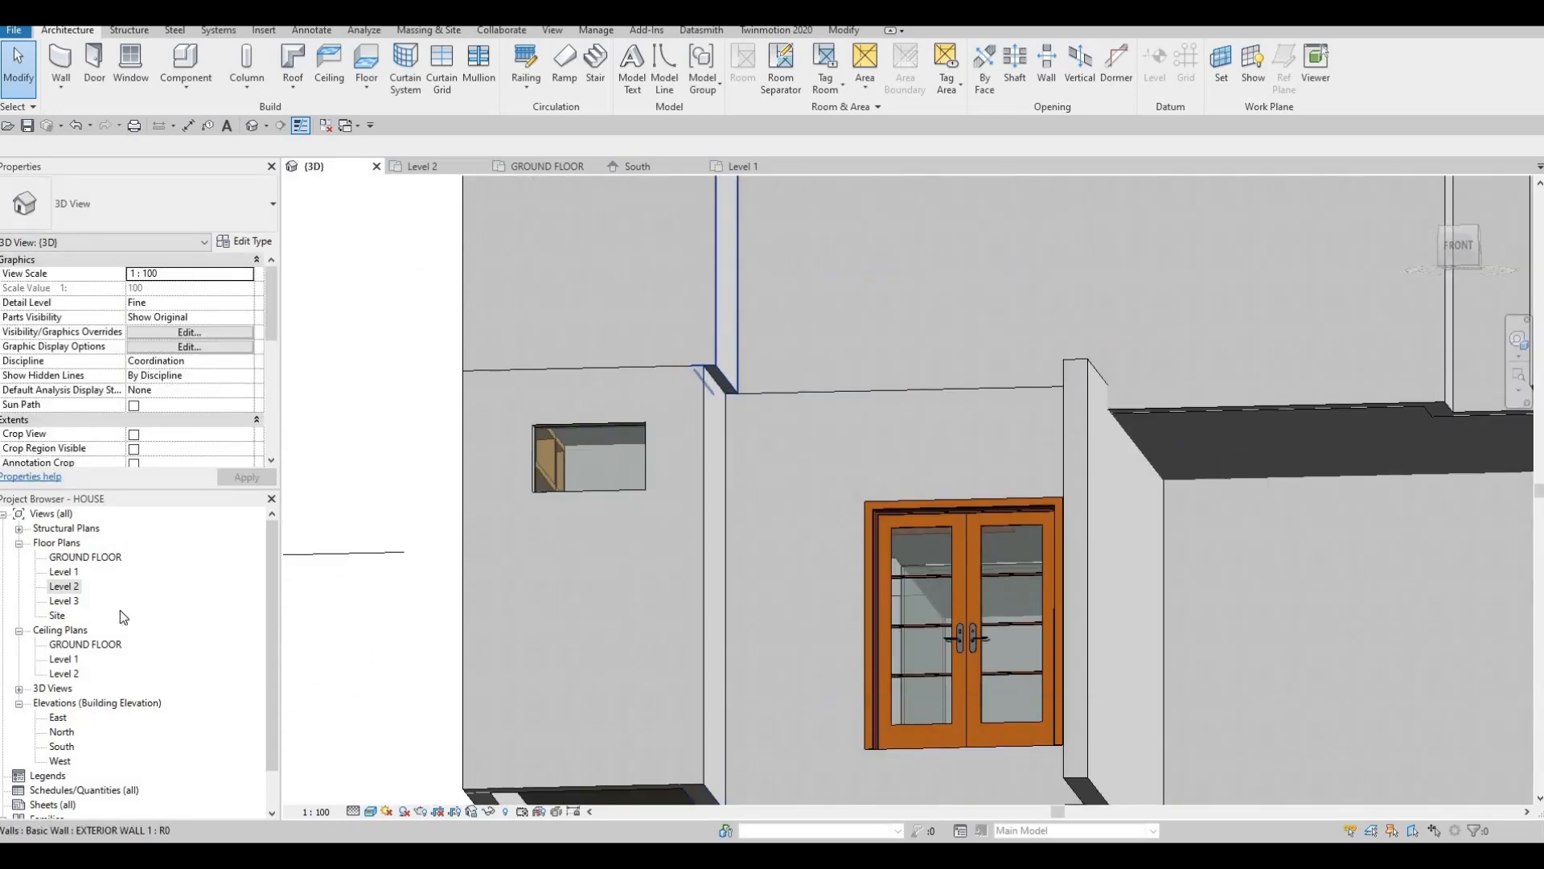
In the Level 2 plan, align the inner face of the short return wall beside the desk with the Level 1 wall face below.
double_click(59, 587)
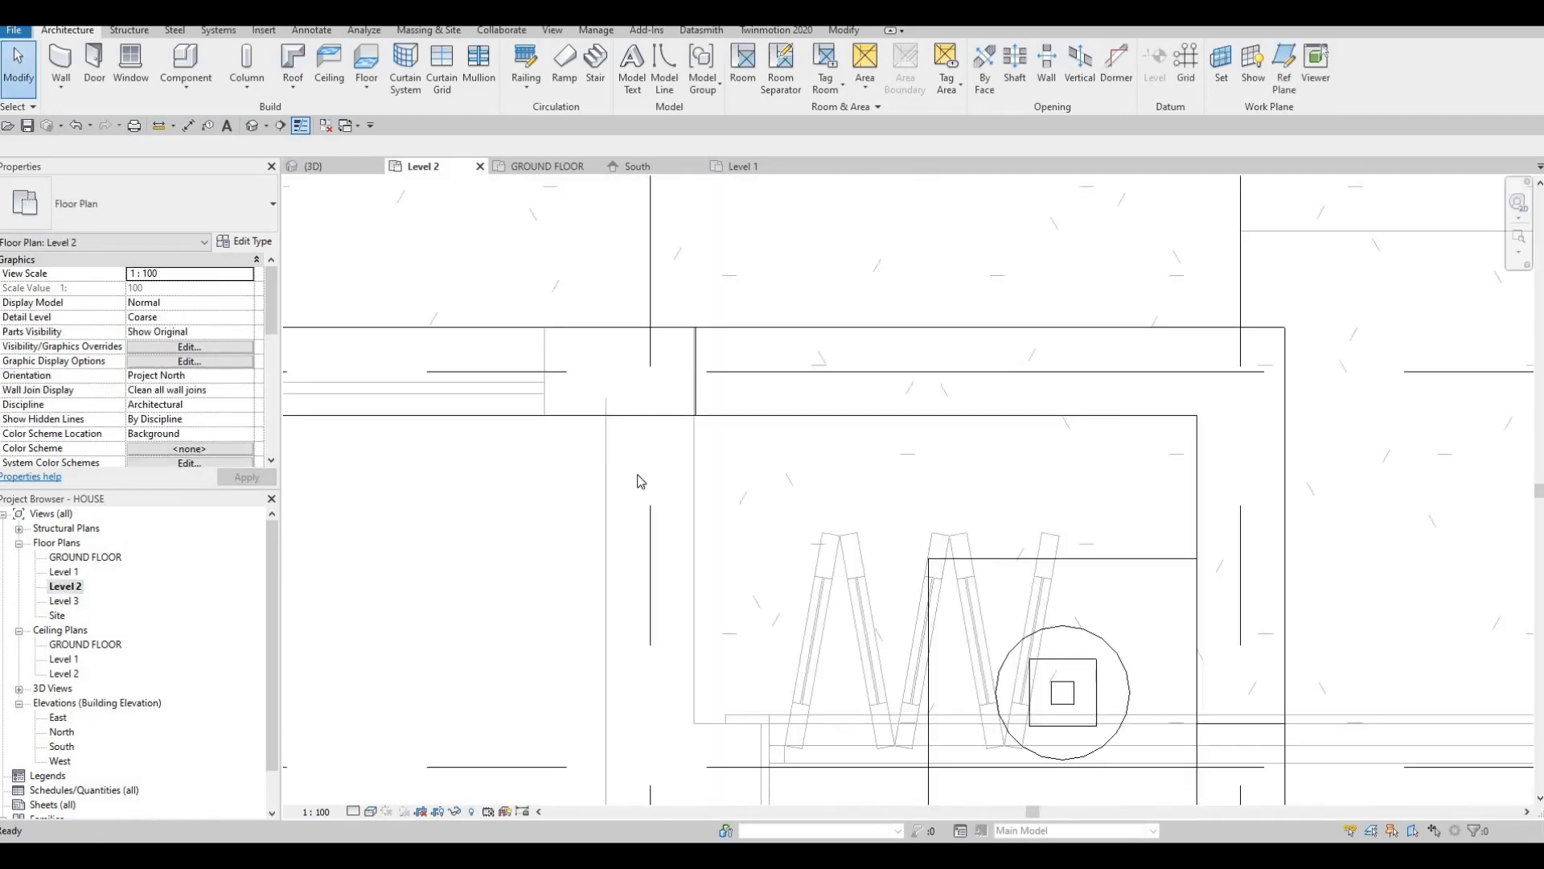
scroll(598, 548, up, 10)
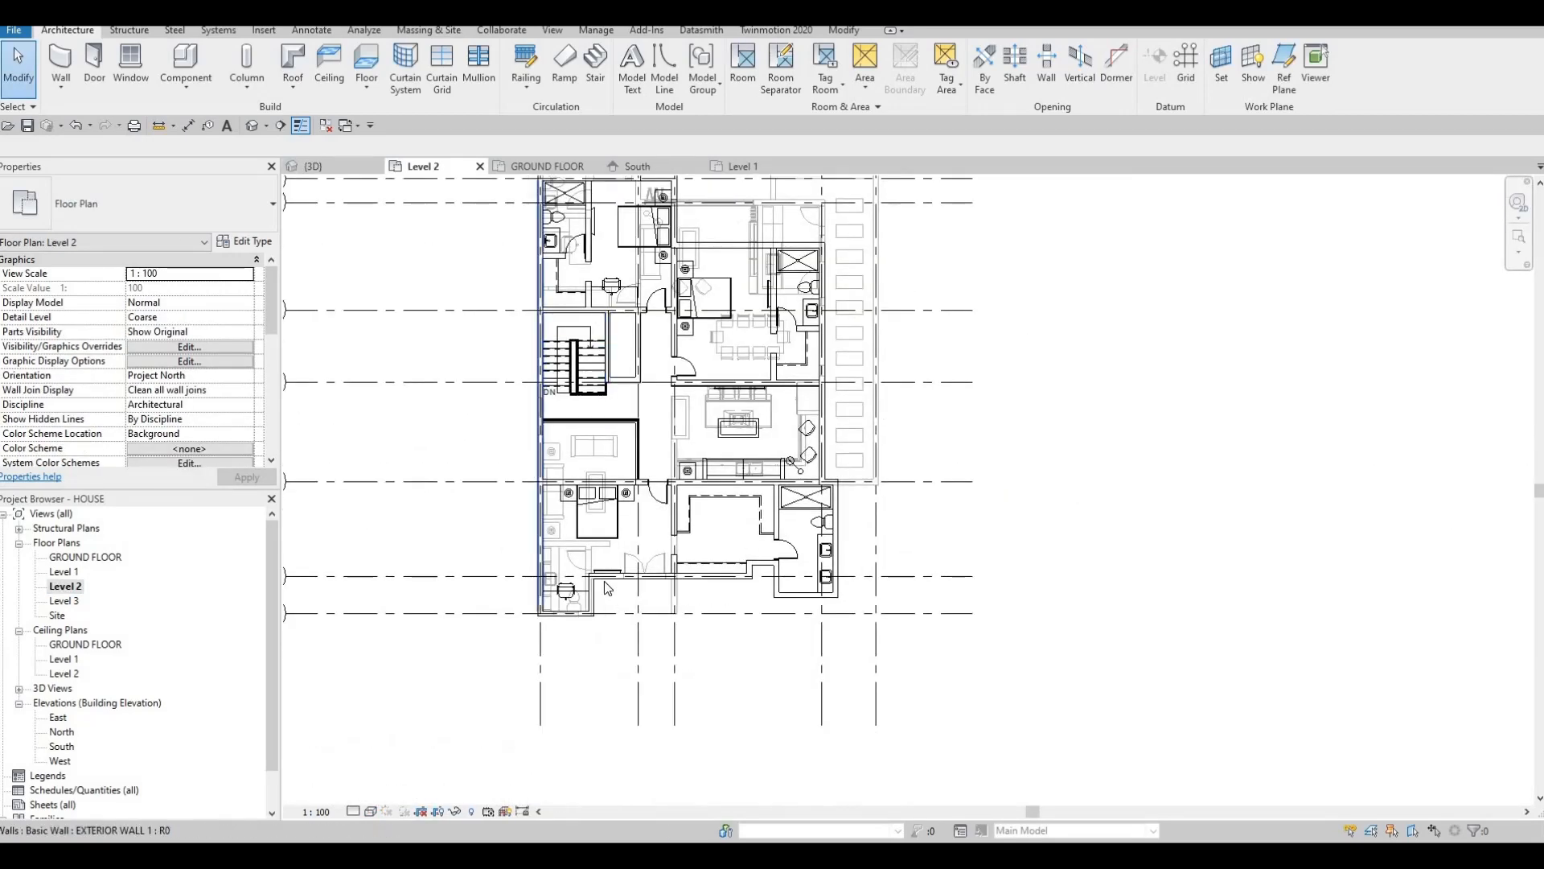
scroll(726, 565, down, 3)
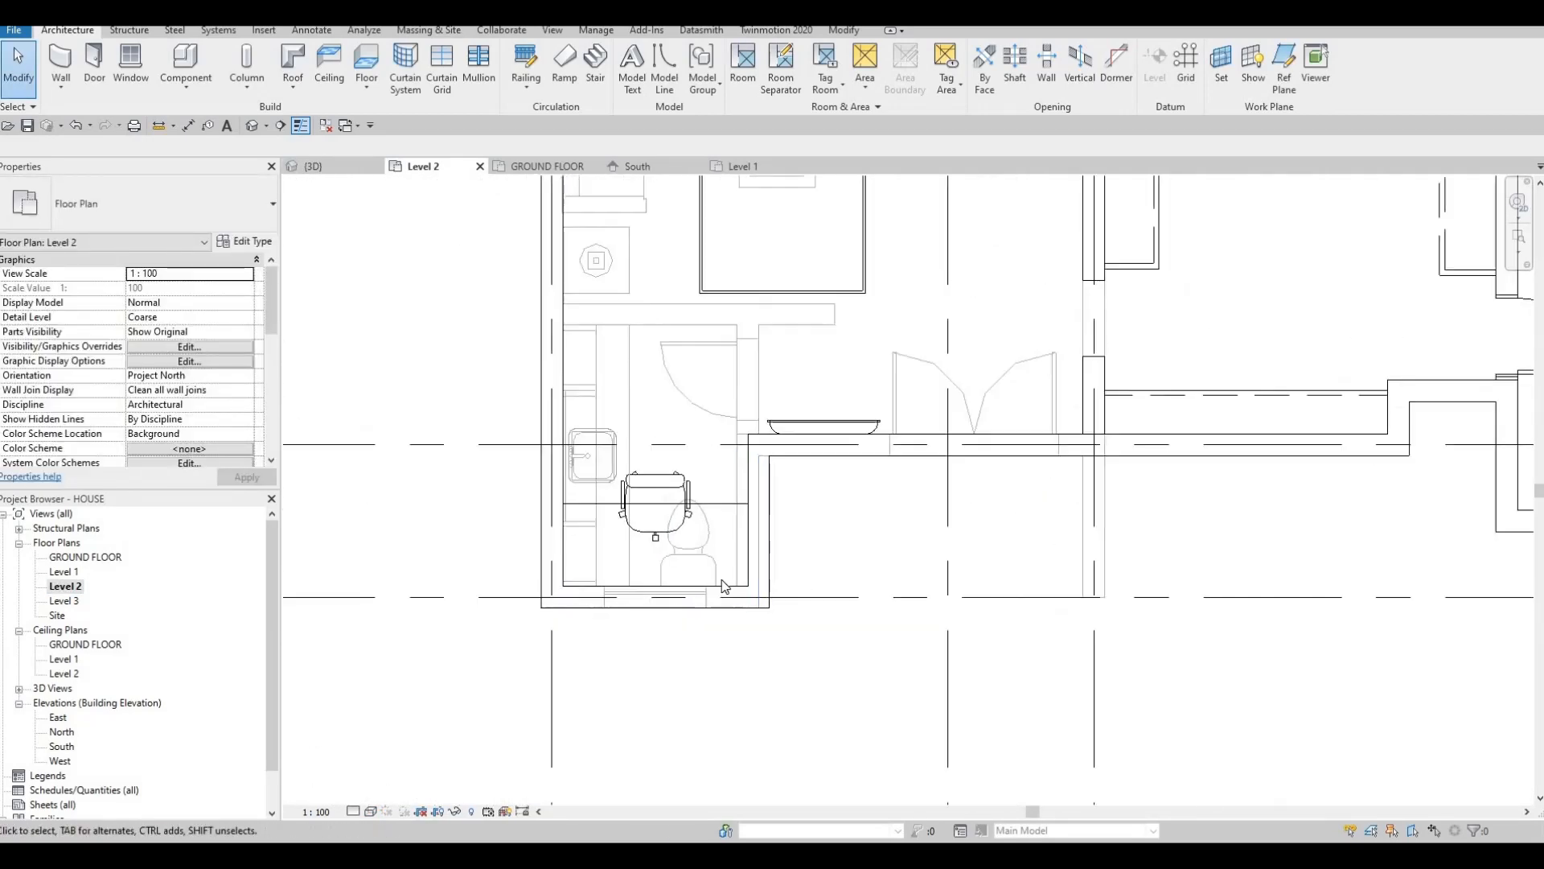
key(Escape)
key(Escape)
key(Escape)
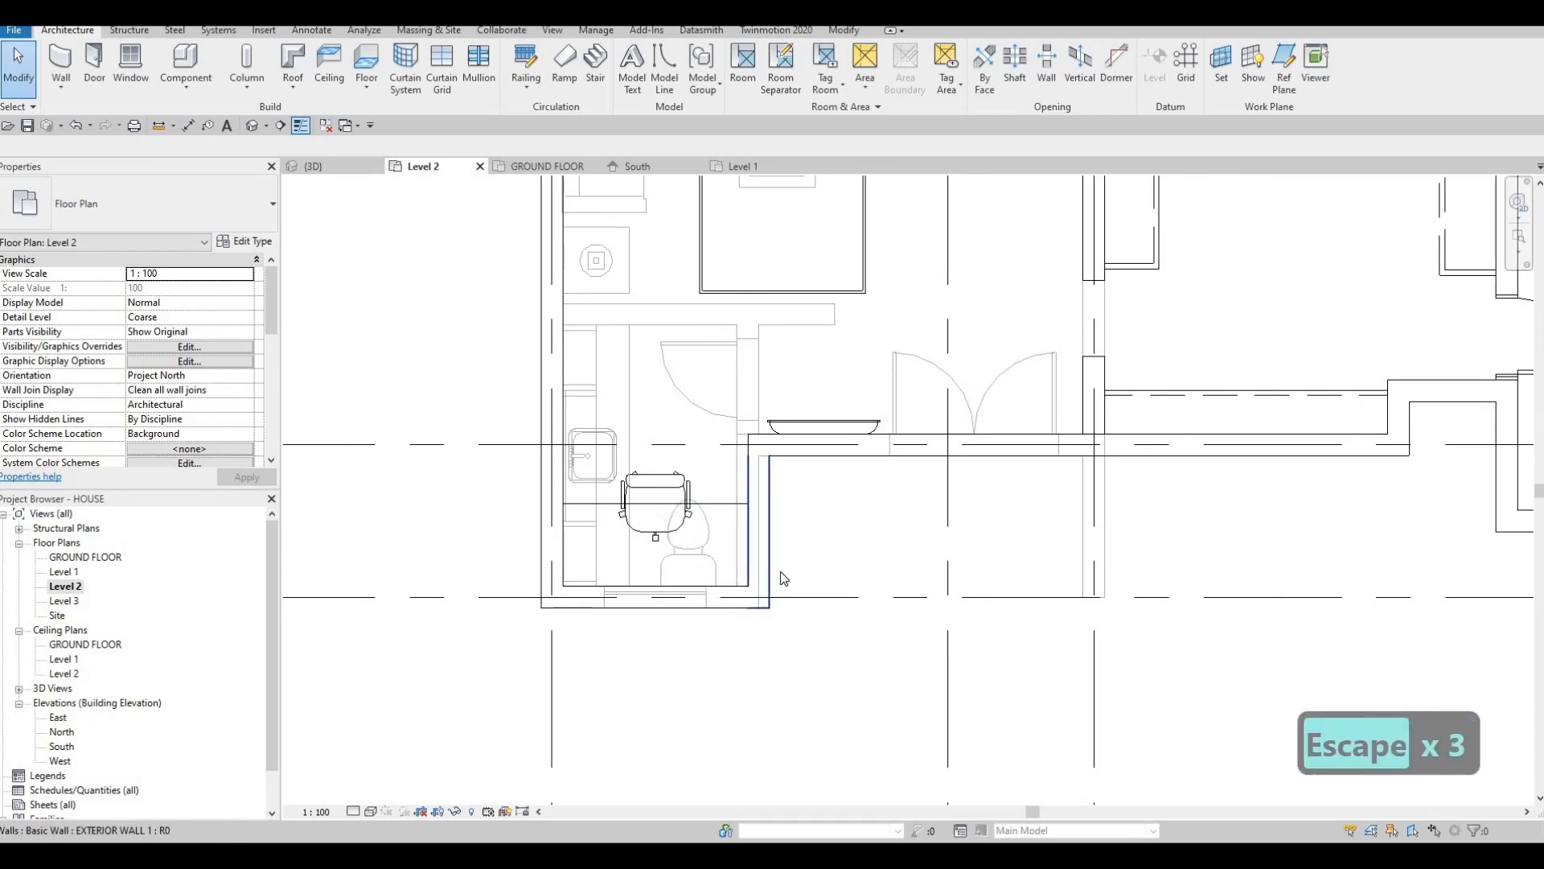
key(a)
key(l)
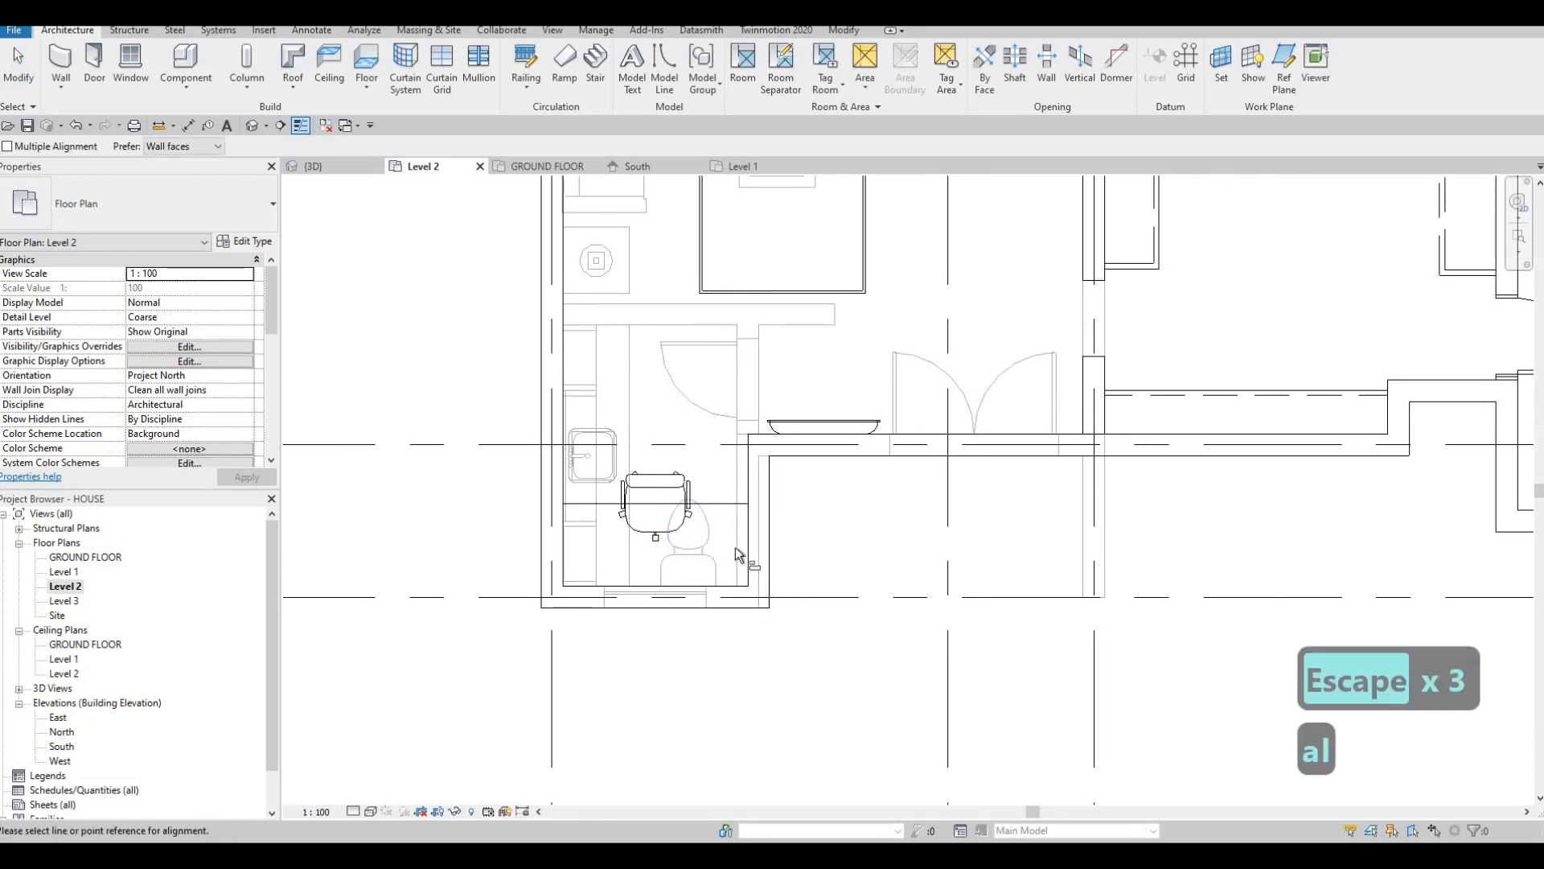
scroll(734, 549, up, 2)
click(730, 545)
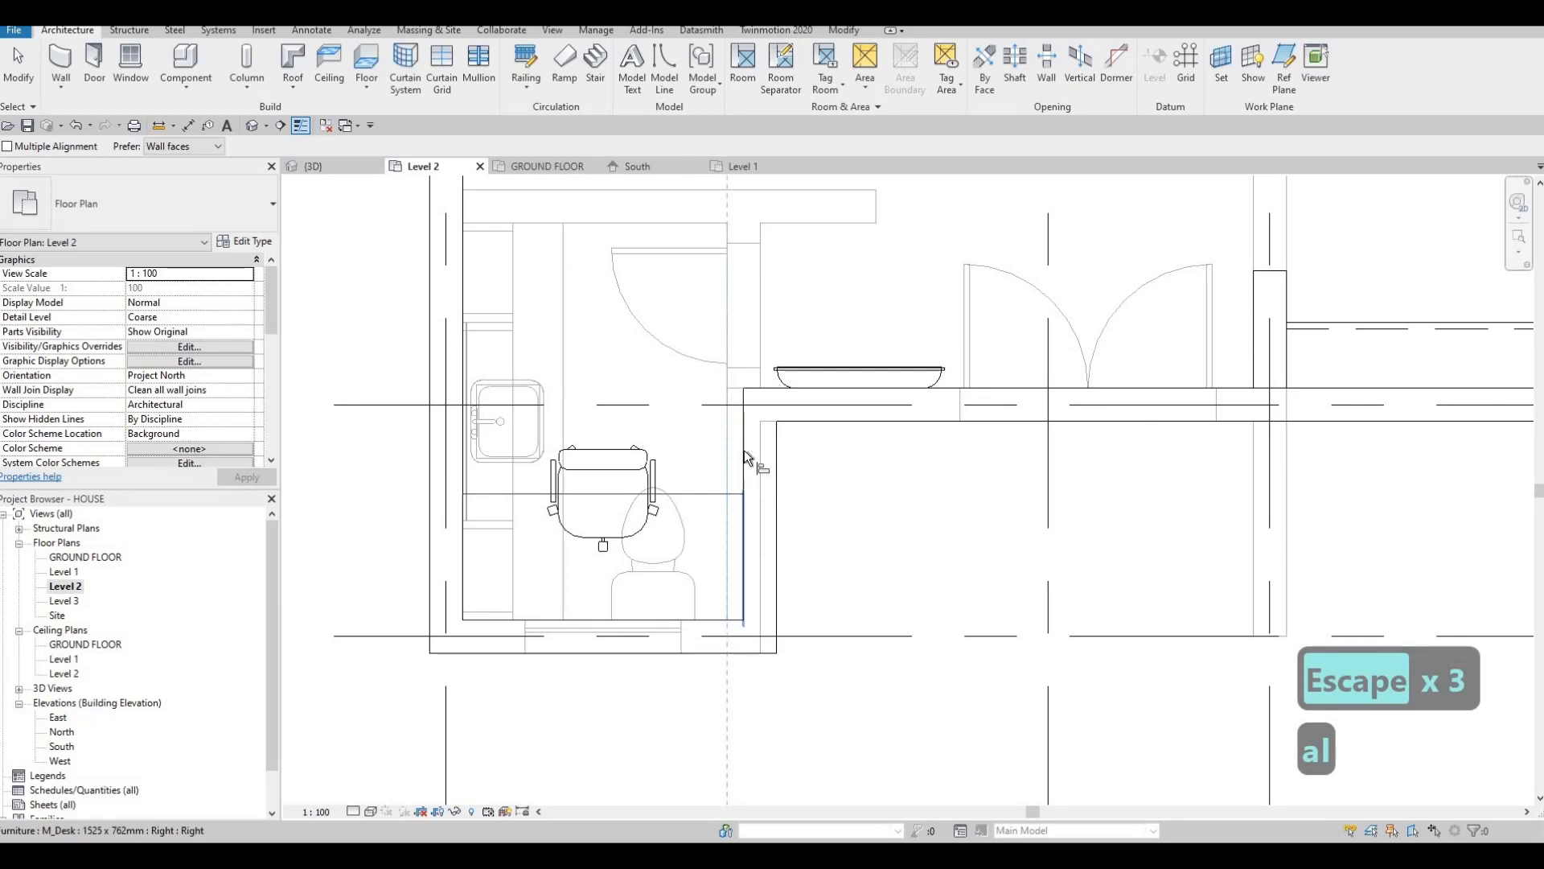
click(745, 481)
key(Escape)
key(Escape)
key(Escape)
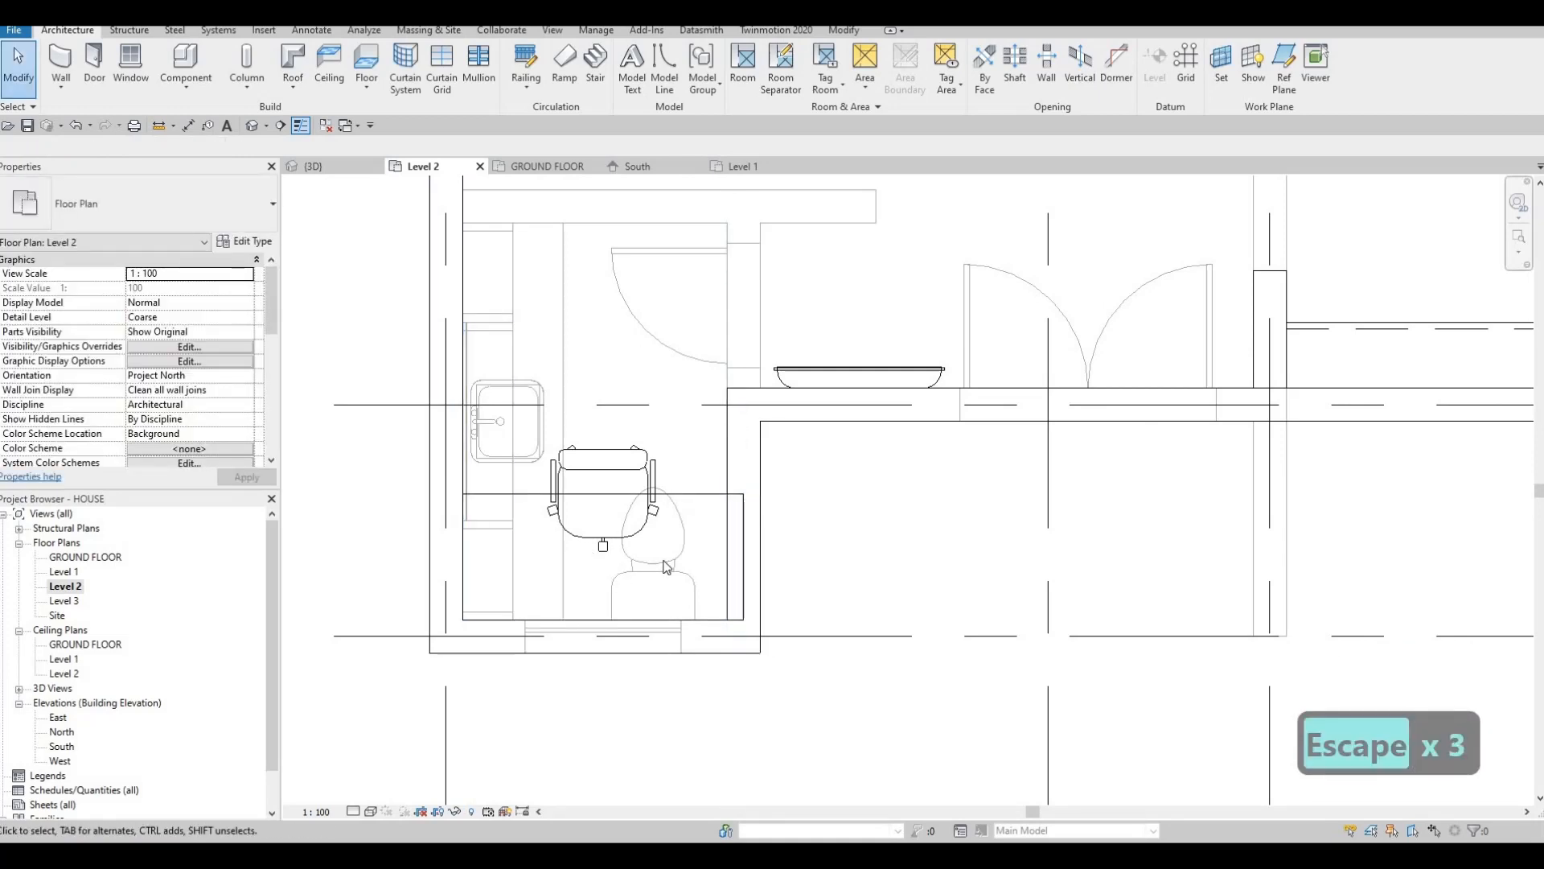
Set the width of the M_Desk type in the rear alcove to 1650 mm.
middle_drag(692, 499, 676, 522)
key(Escape)
key(Escape)
click(678, 519)
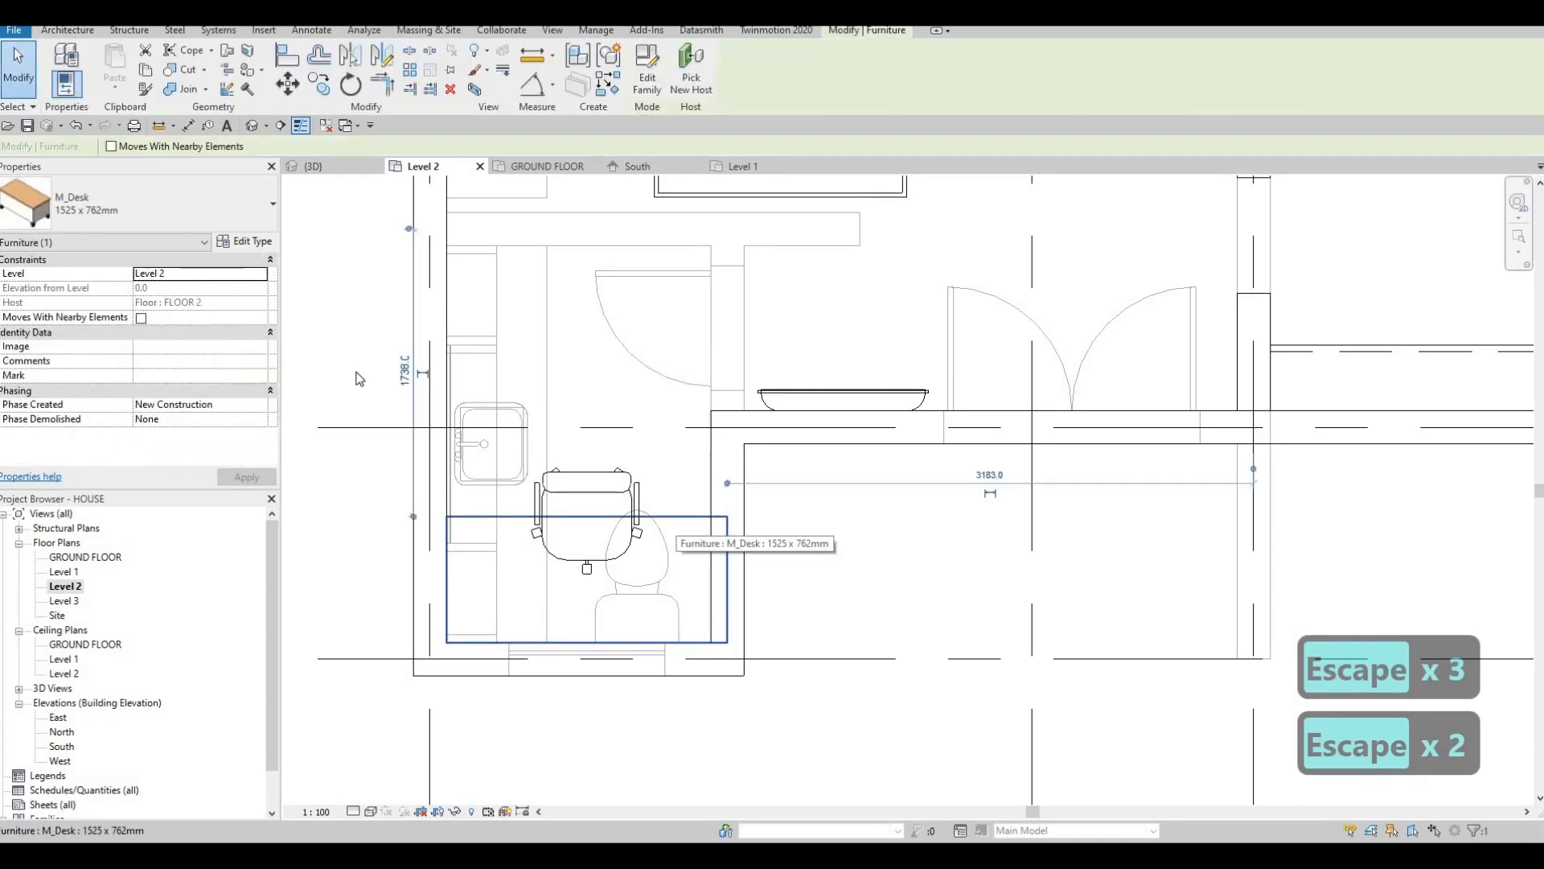
click(245, 241)
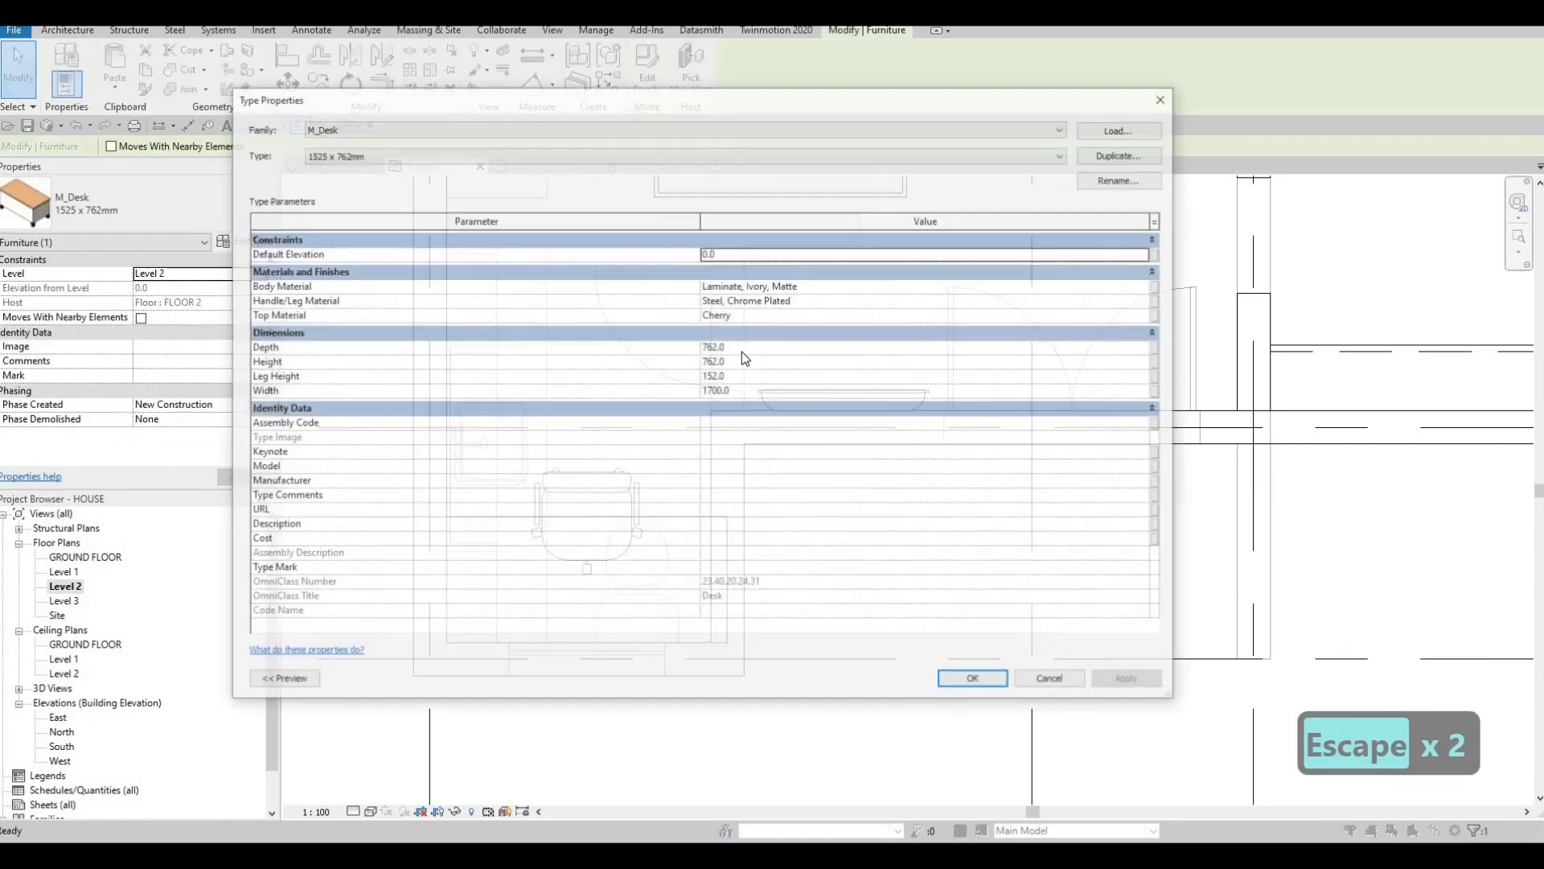
click(750, 392)
text(1650)
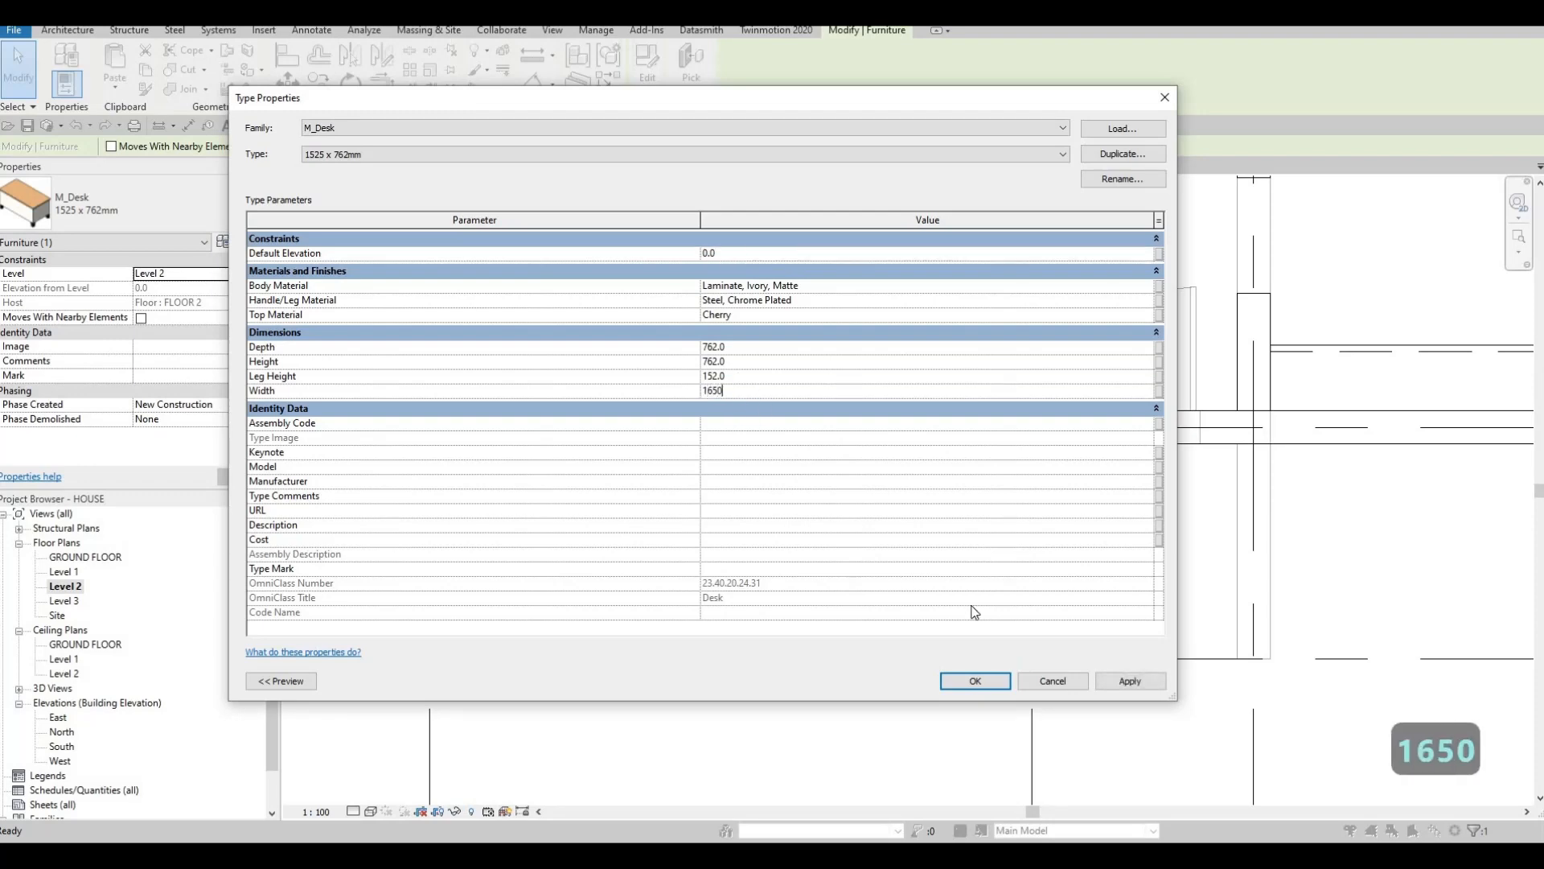
click(976, 681)
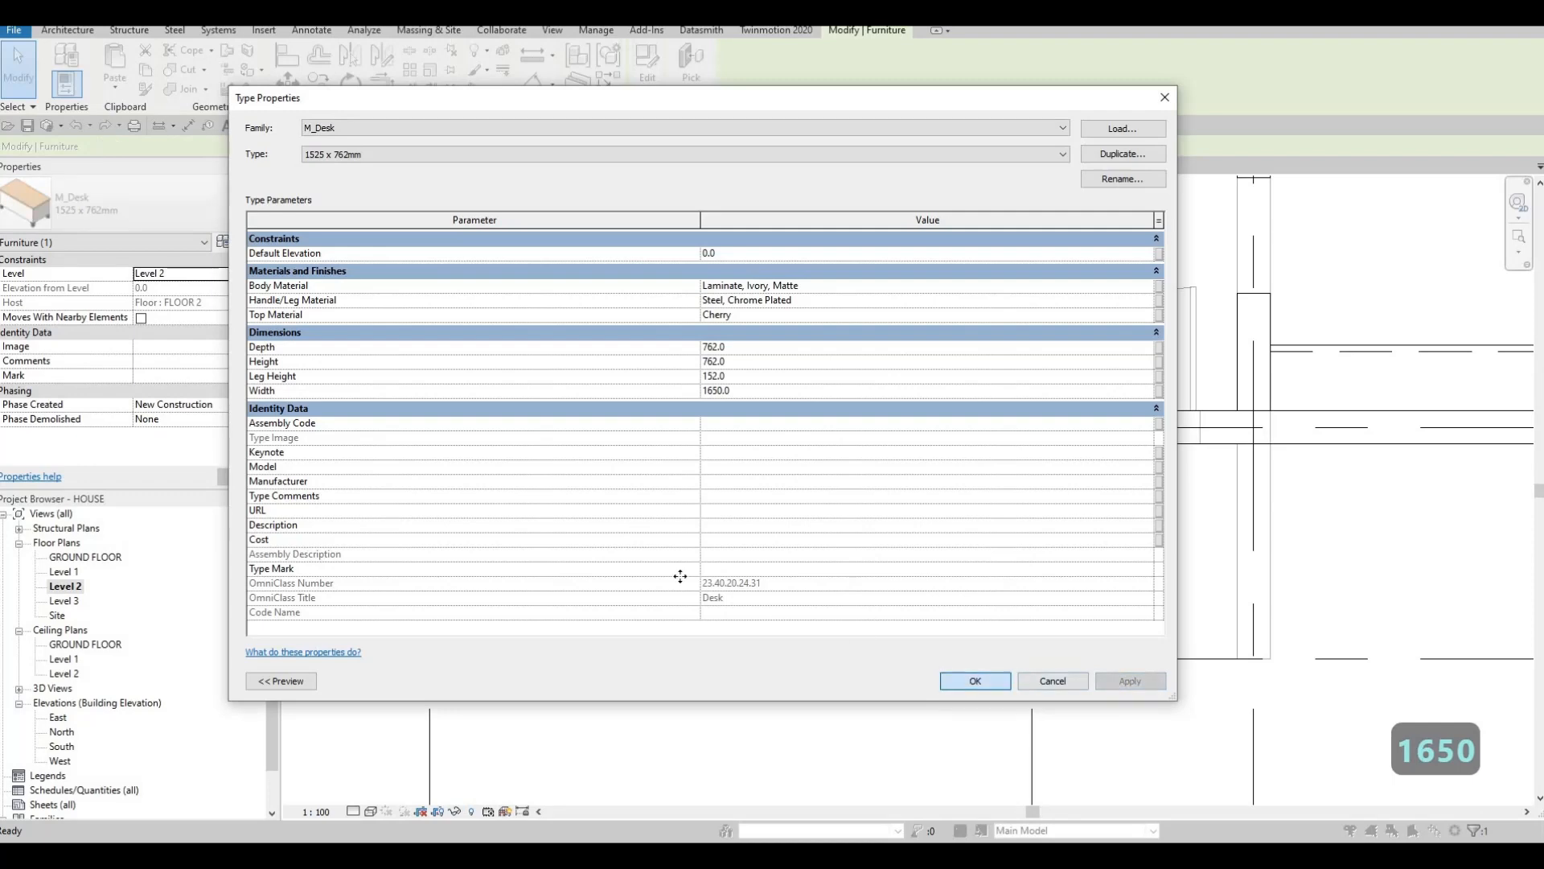
key(Escape)
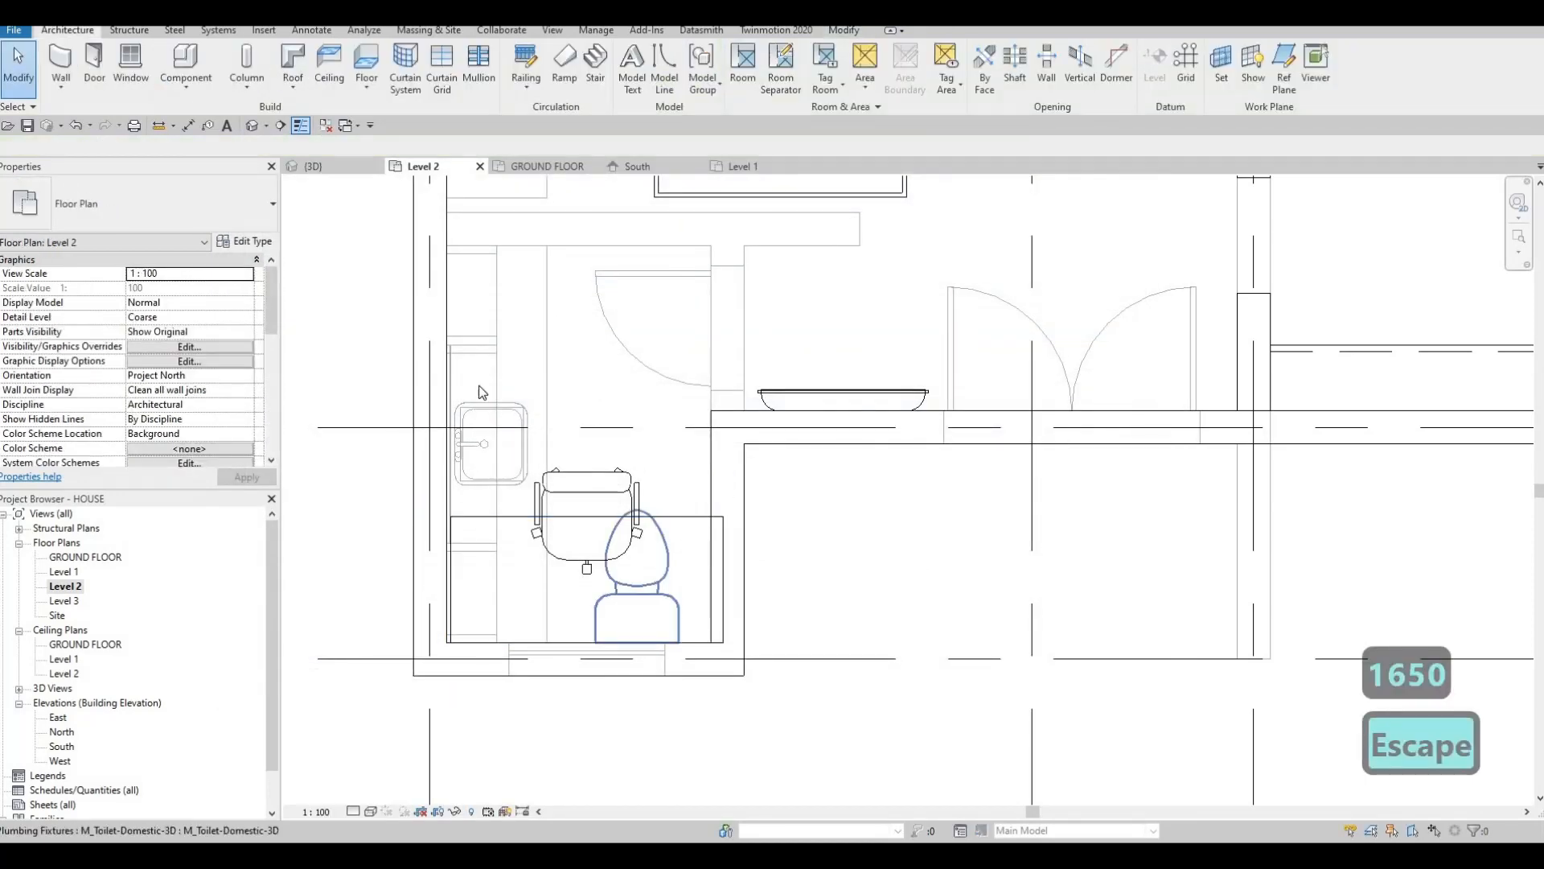
click(674, 533)
click(245, 241)
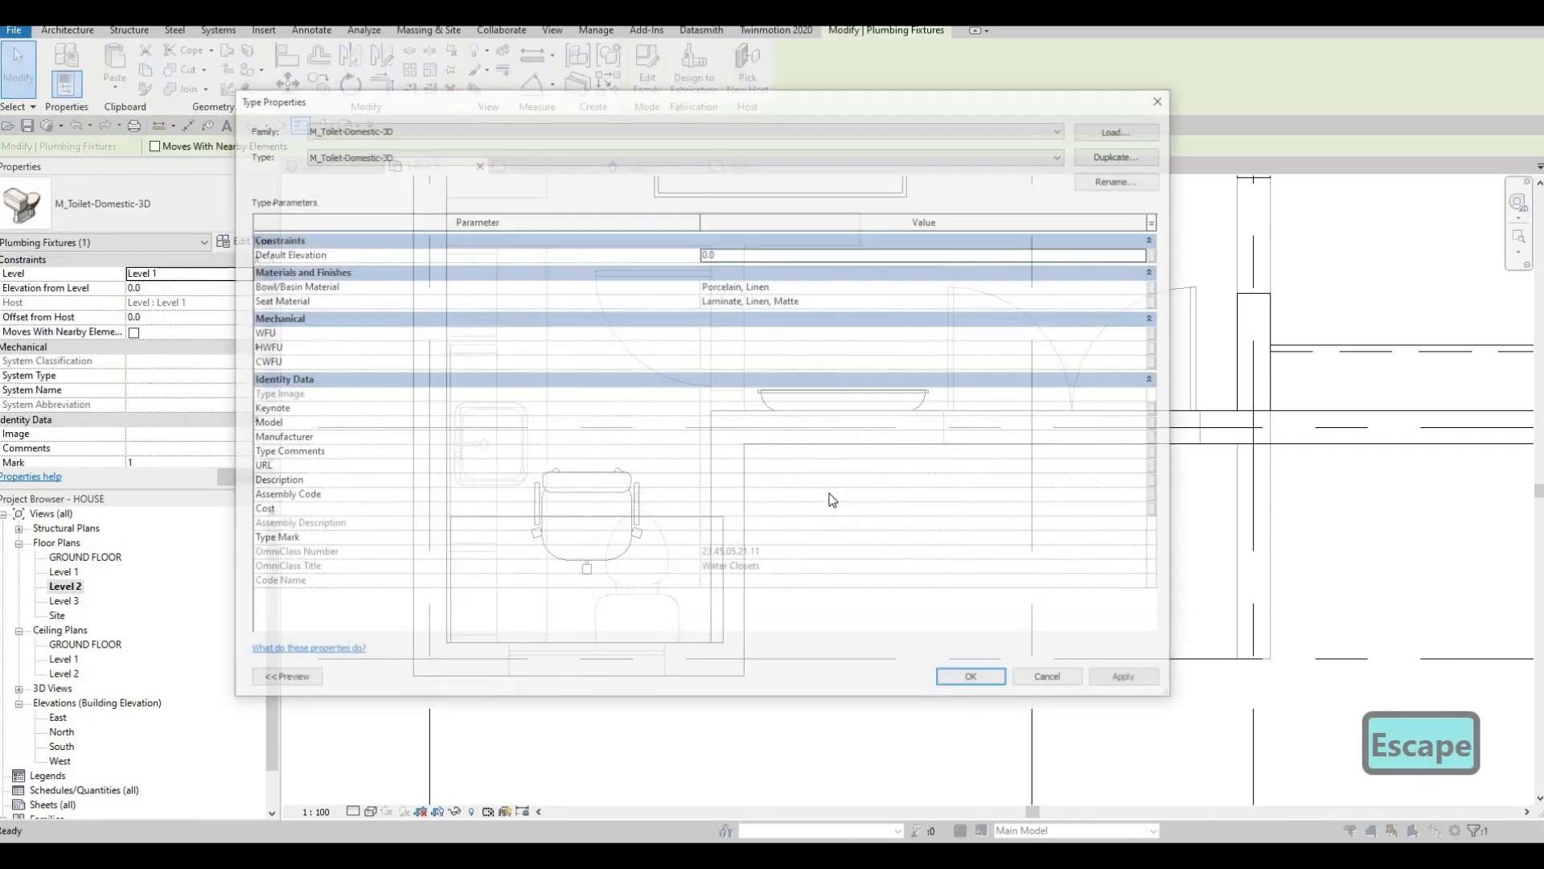
key(Escape)
key(Escape)
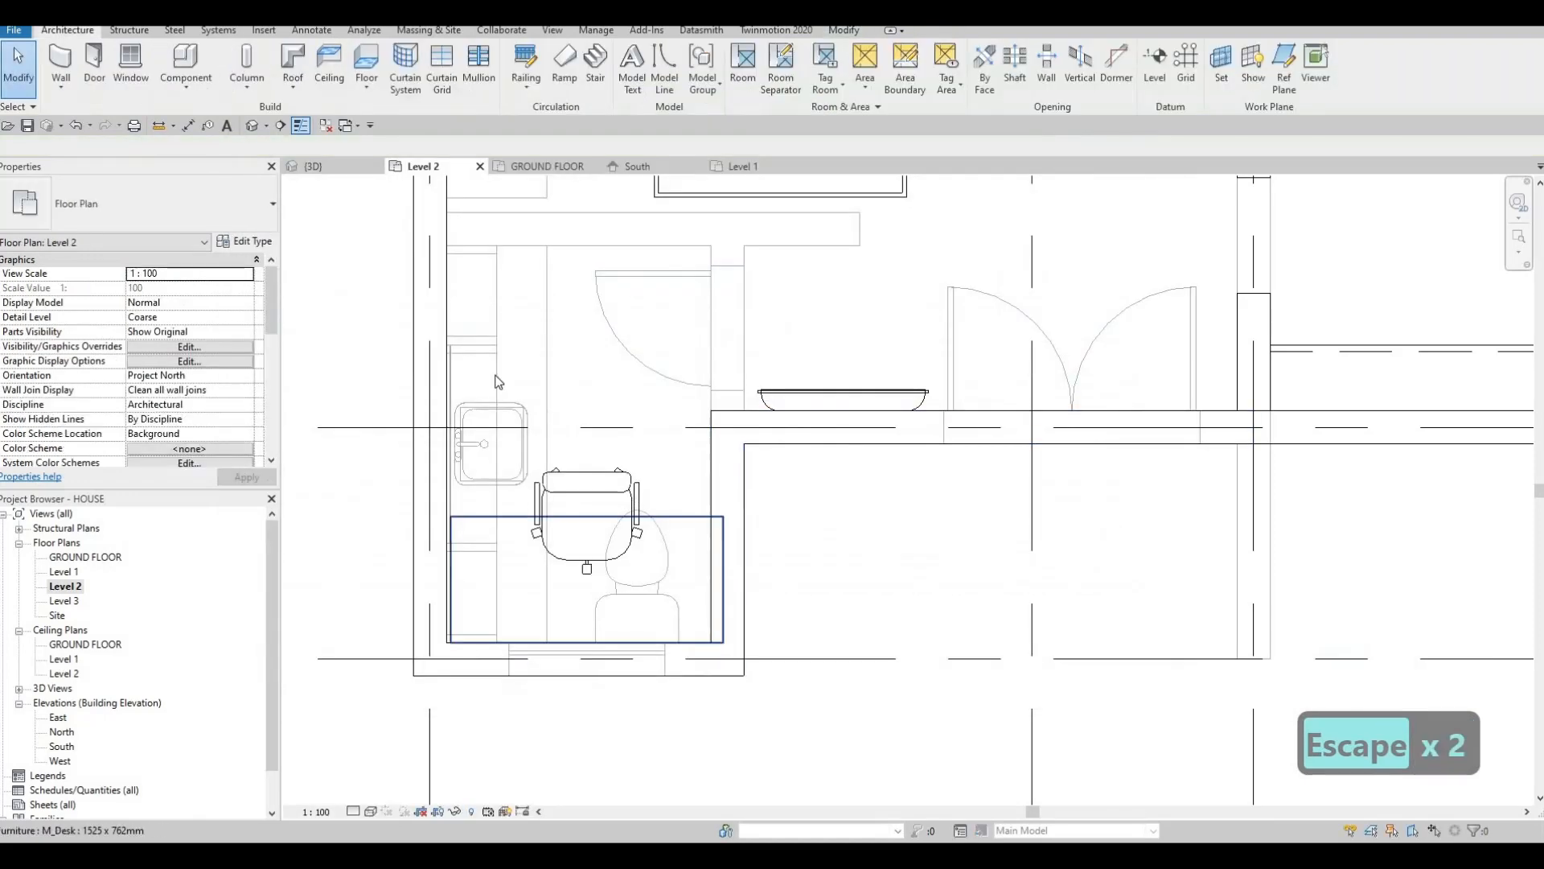
Reduce the alcove desk's type width to 1600 mm.
click(498, 517)
click(245, 241)
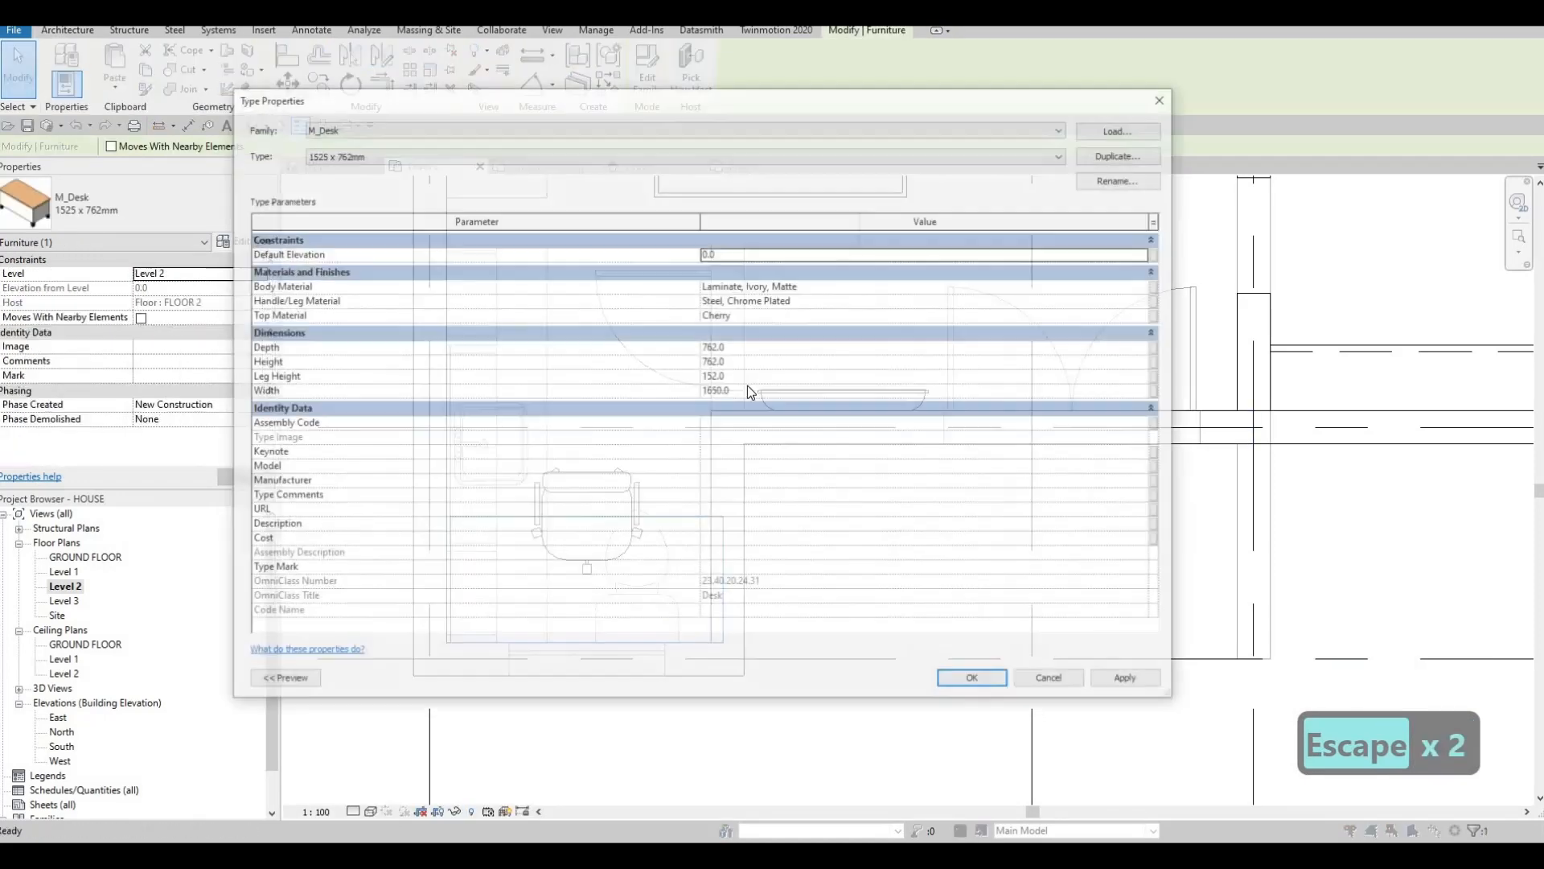
click(749, 390)
text(1600)
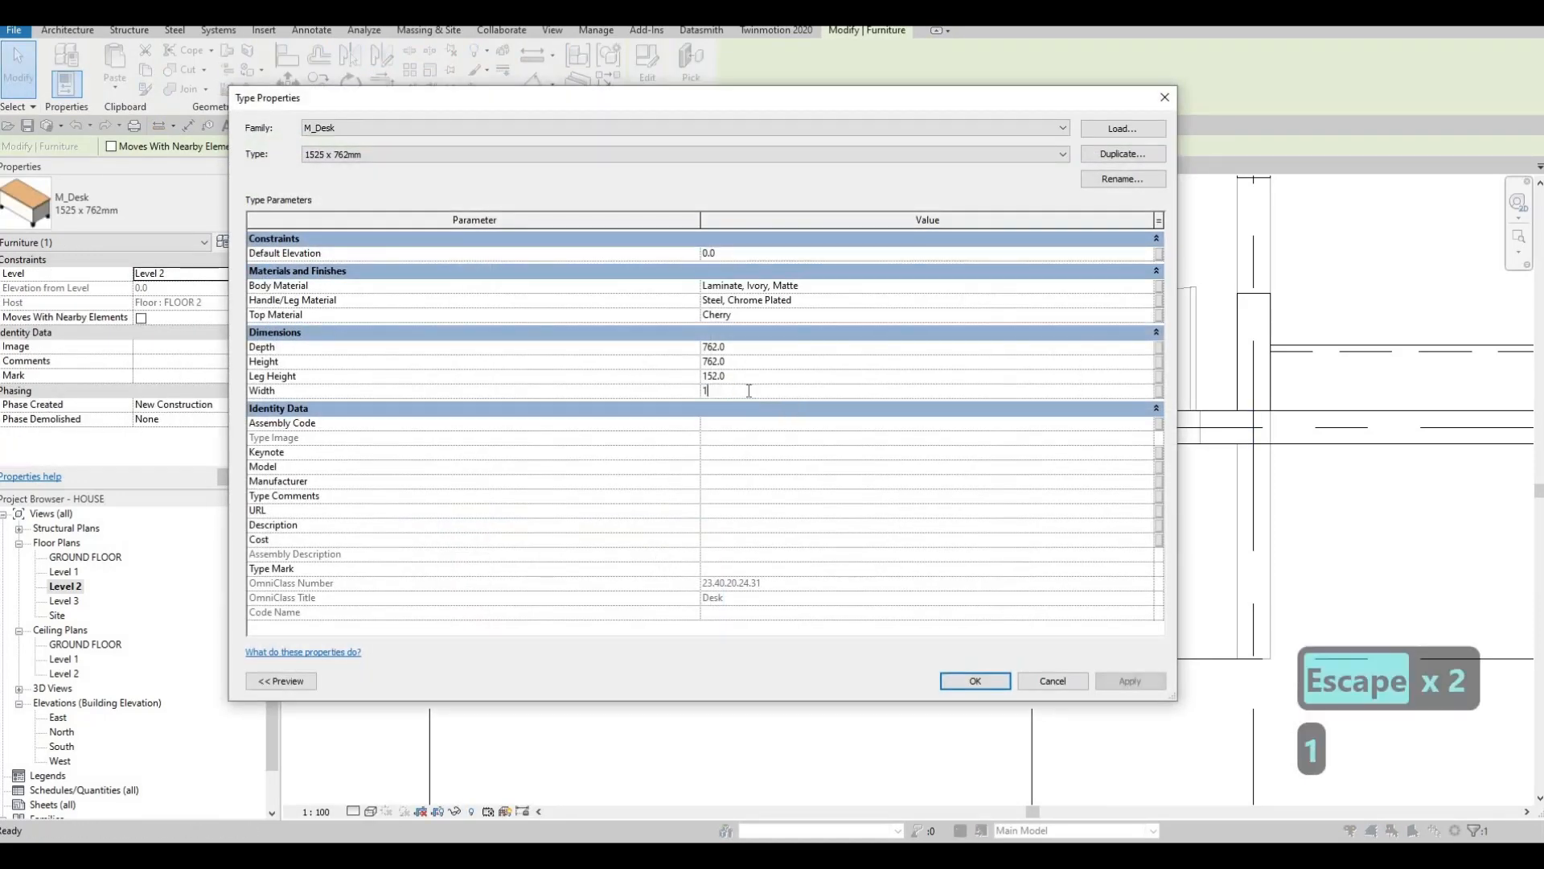
click(974, 680)
key(Escape)
click(724, 511)
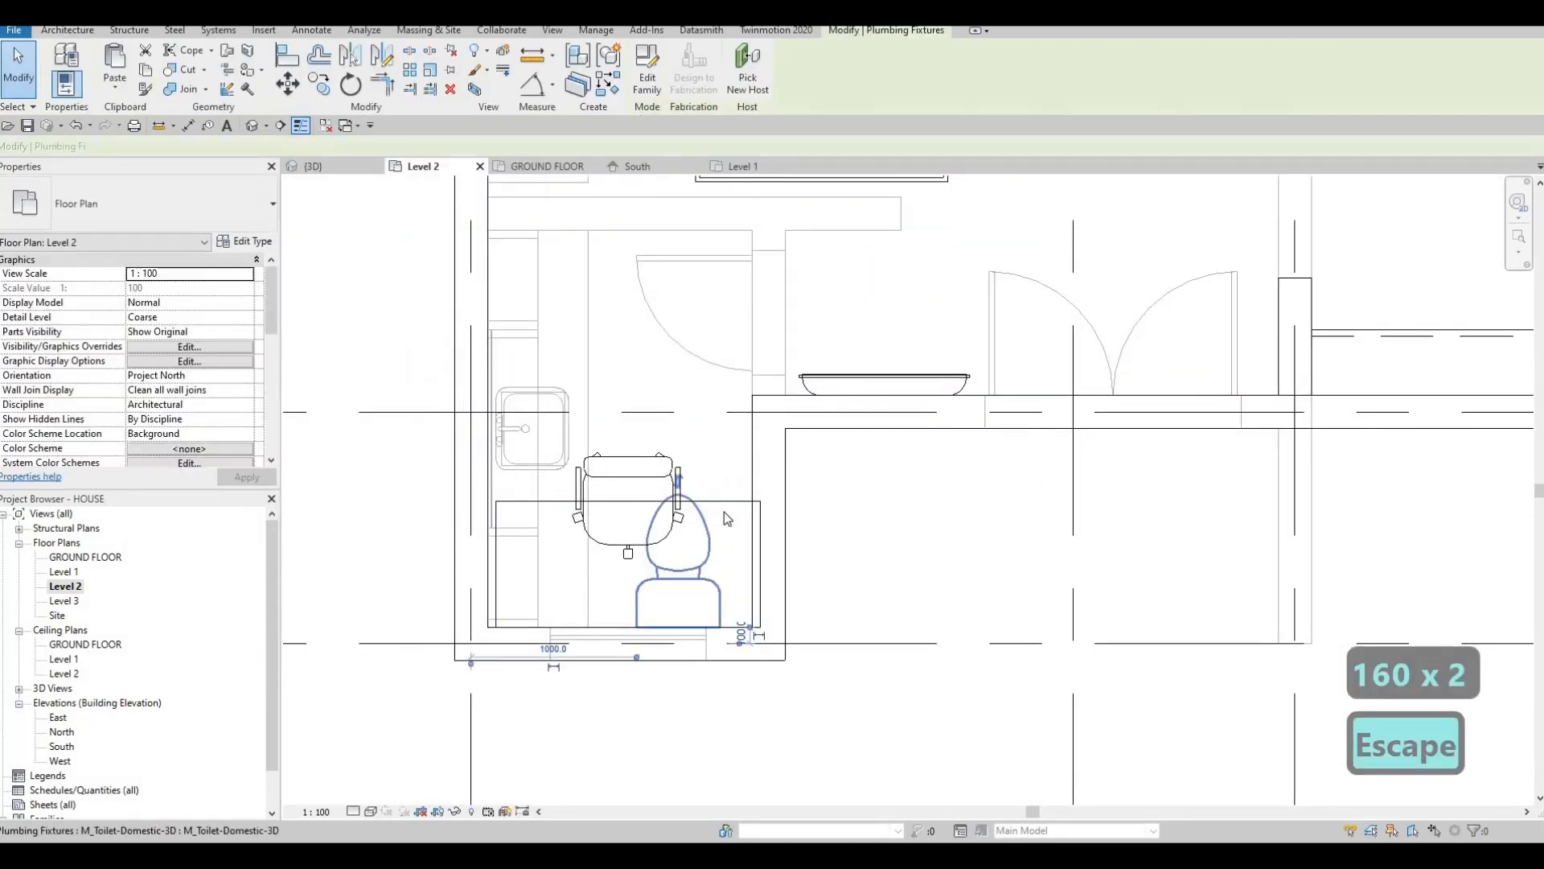
key(Left)
key(Left)
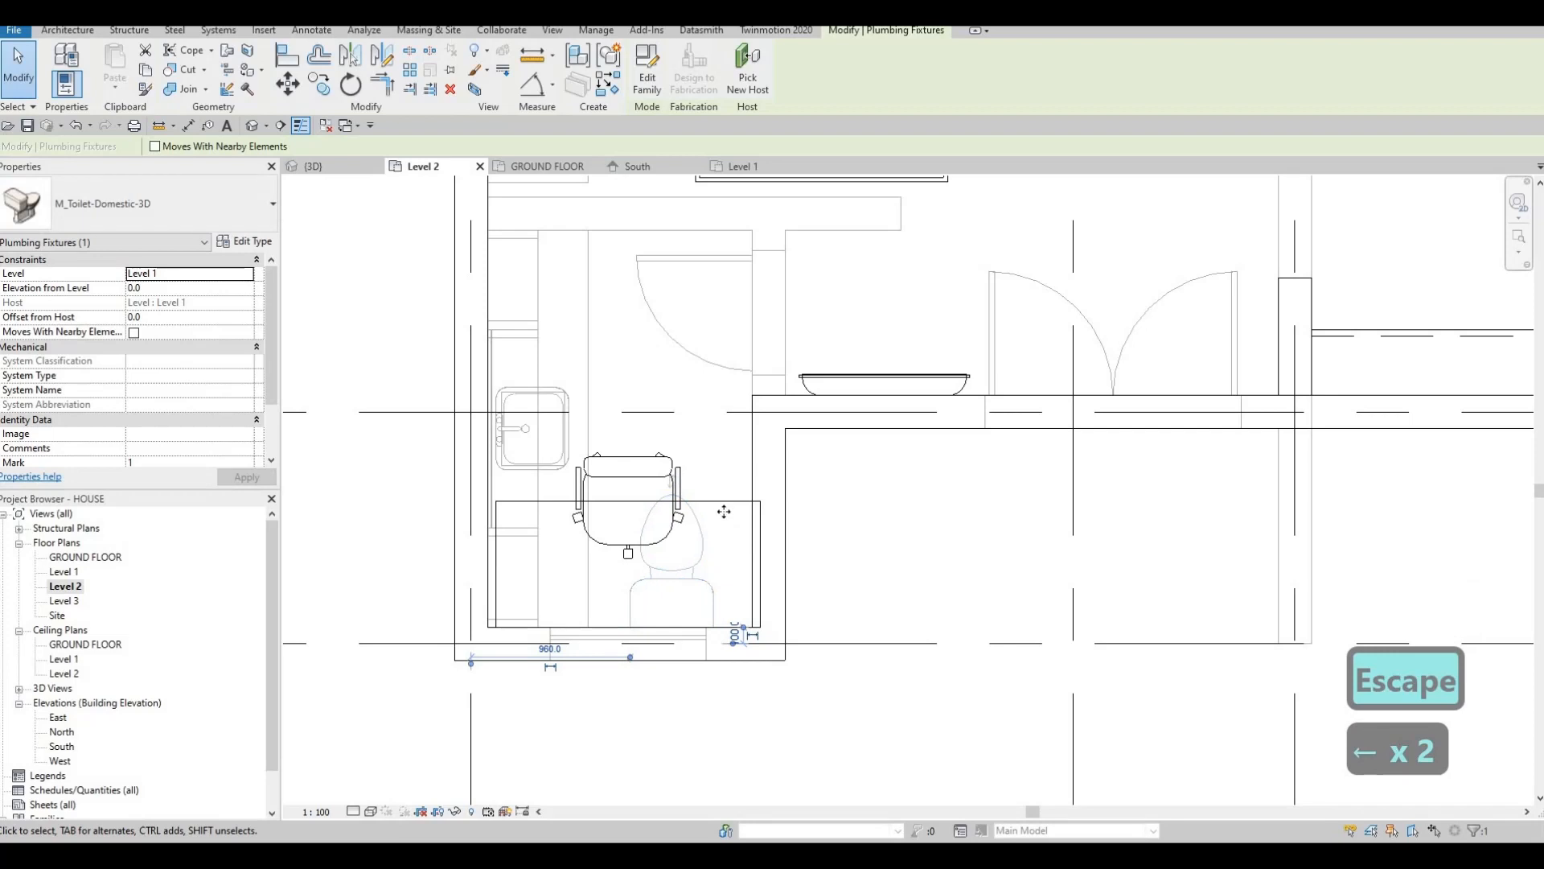
key(Right)
key(Right)
key(Escape)
Align the desk's side edge with the inner face of the exterior wall next to the sink.
click(715, 506)
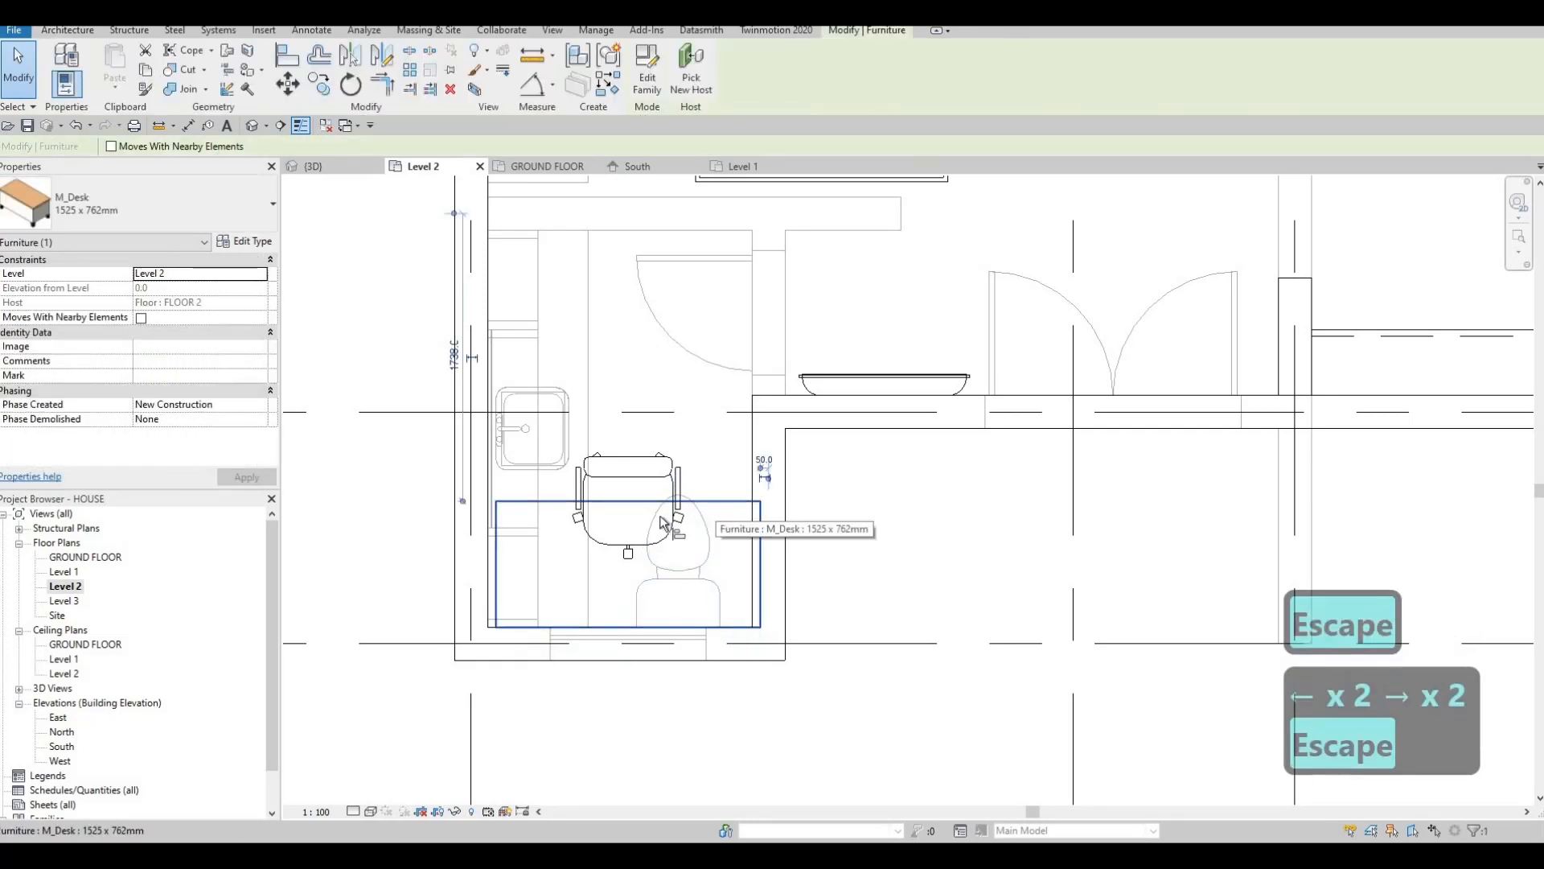
key(a)
key(l)
scroll(476, 572, up, 2)
click(479, 569)
click(490, 567)
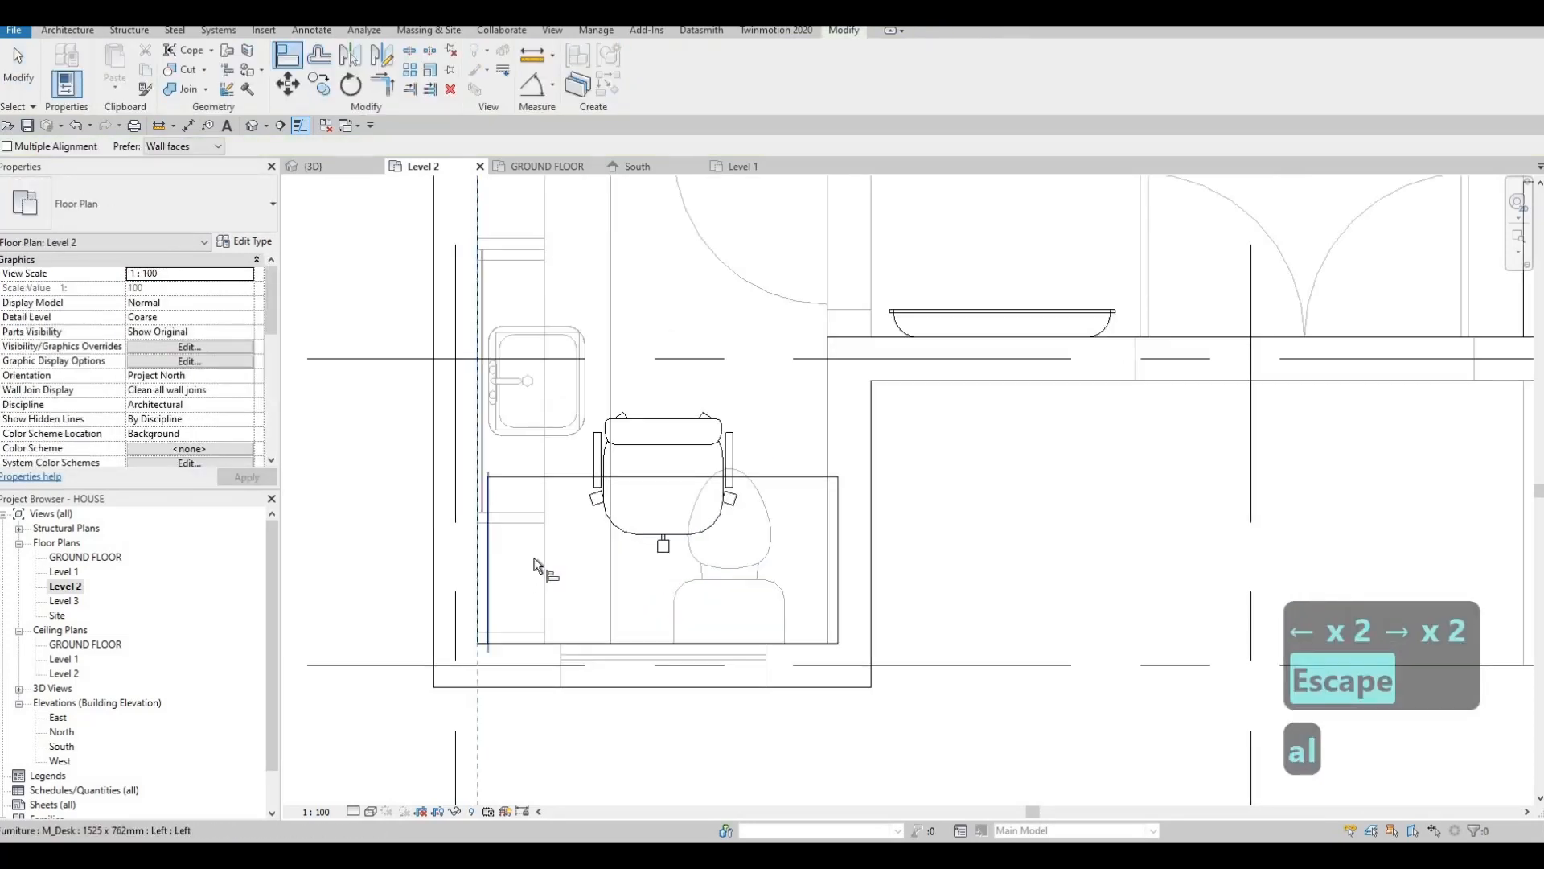
key(Escape)
scroll(570, 529, down, 3)
key(Escape)
key(Escape)
key(Escape)
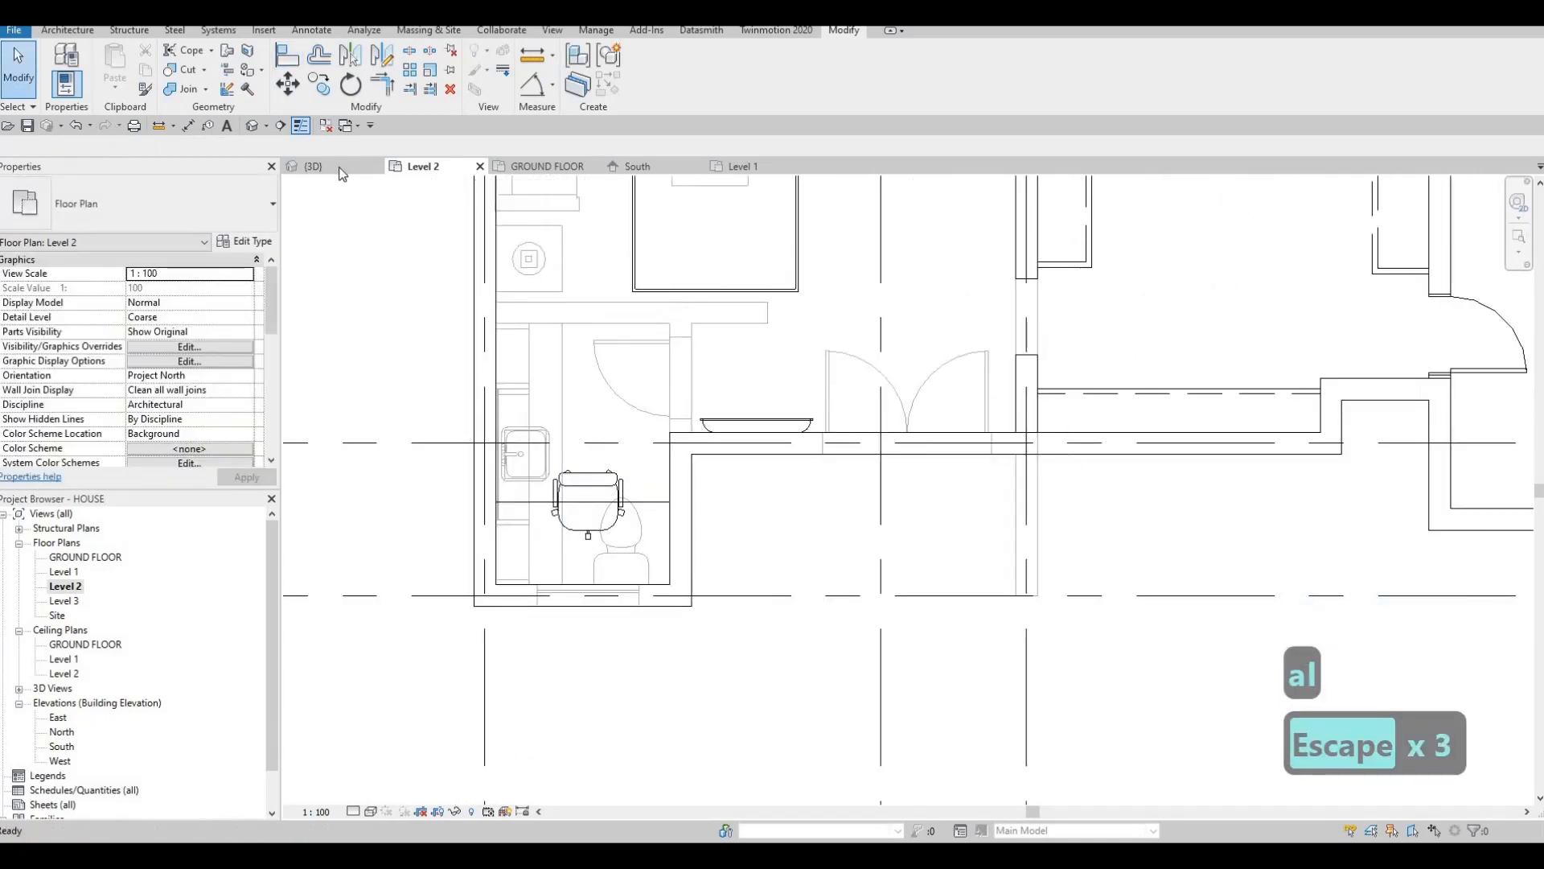
Inspect the house in 3D, checking the constraints and position of the ground-floor boundary walls around the terrace.
click(317, 166)
key(F1)
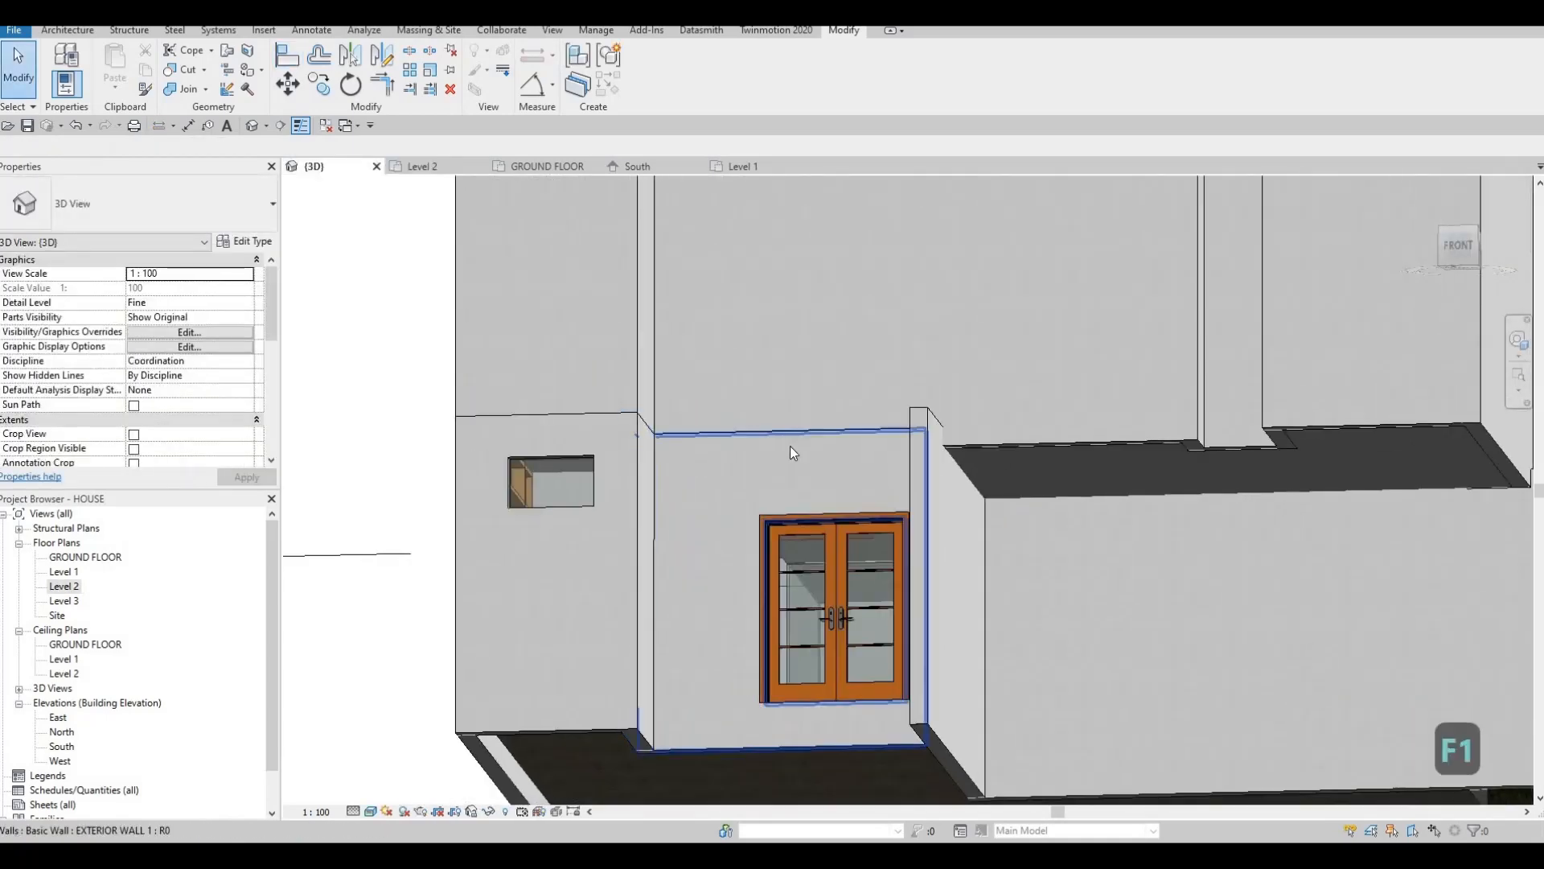
shift+middle_drag(791, 598, 1020, 529)
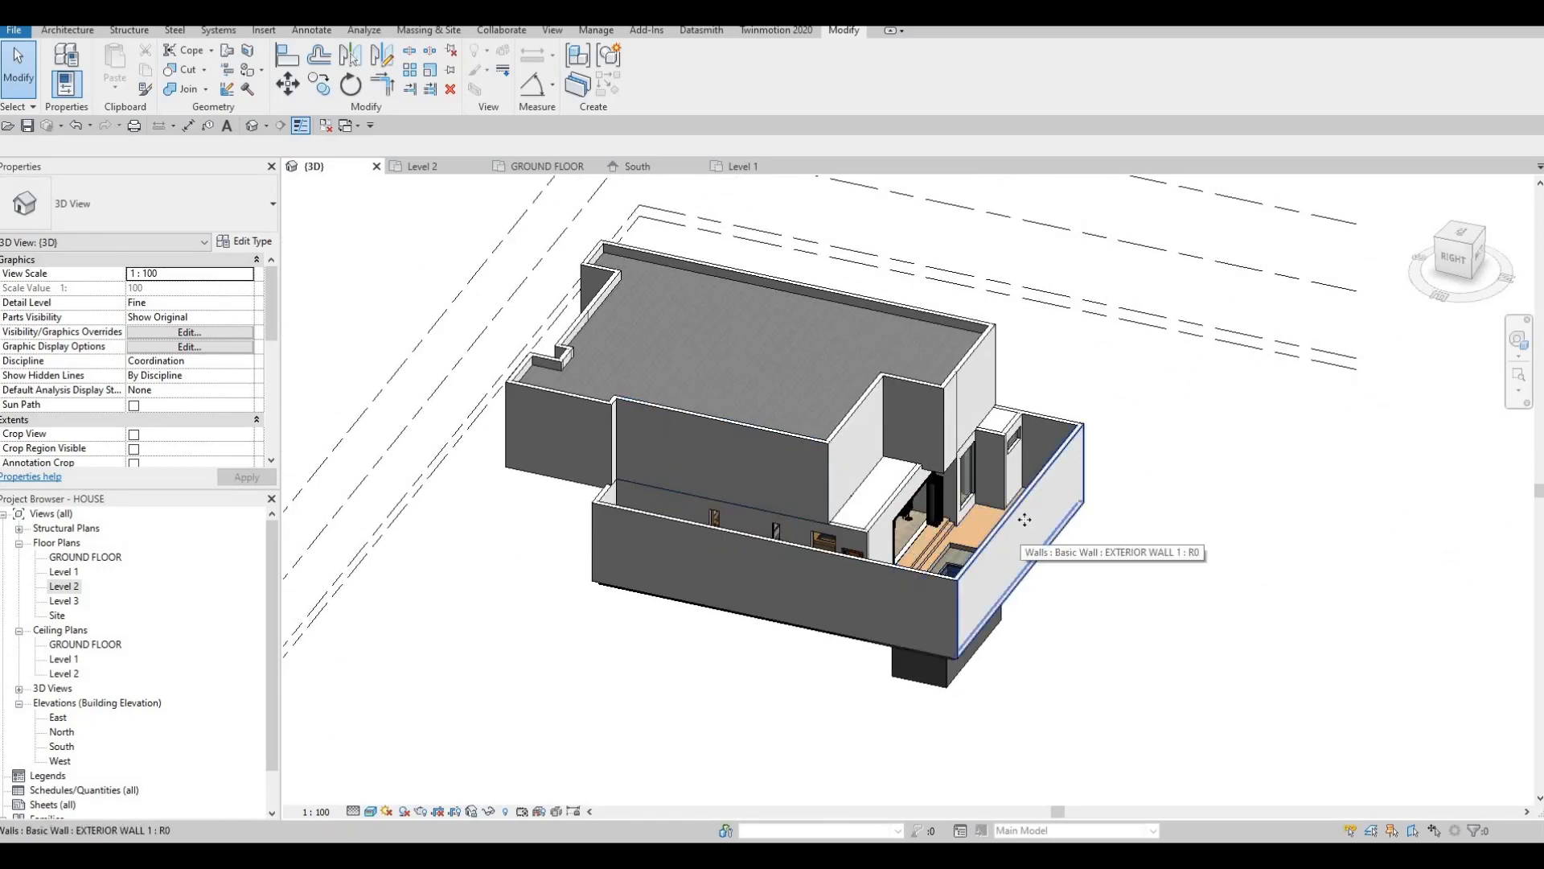
click(1030, 475)
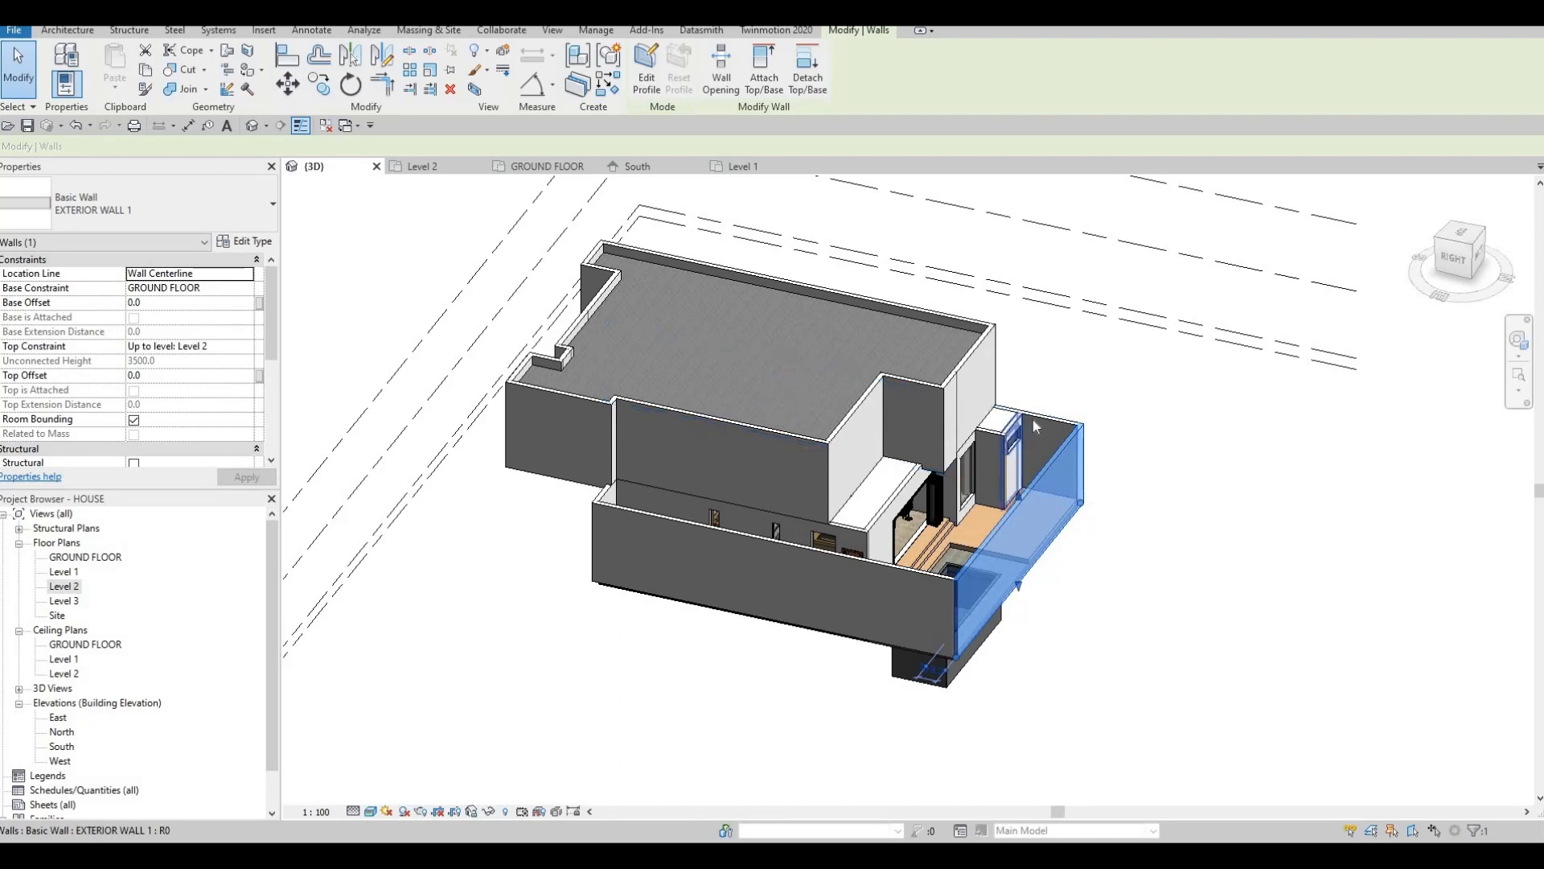
click(877, 566)
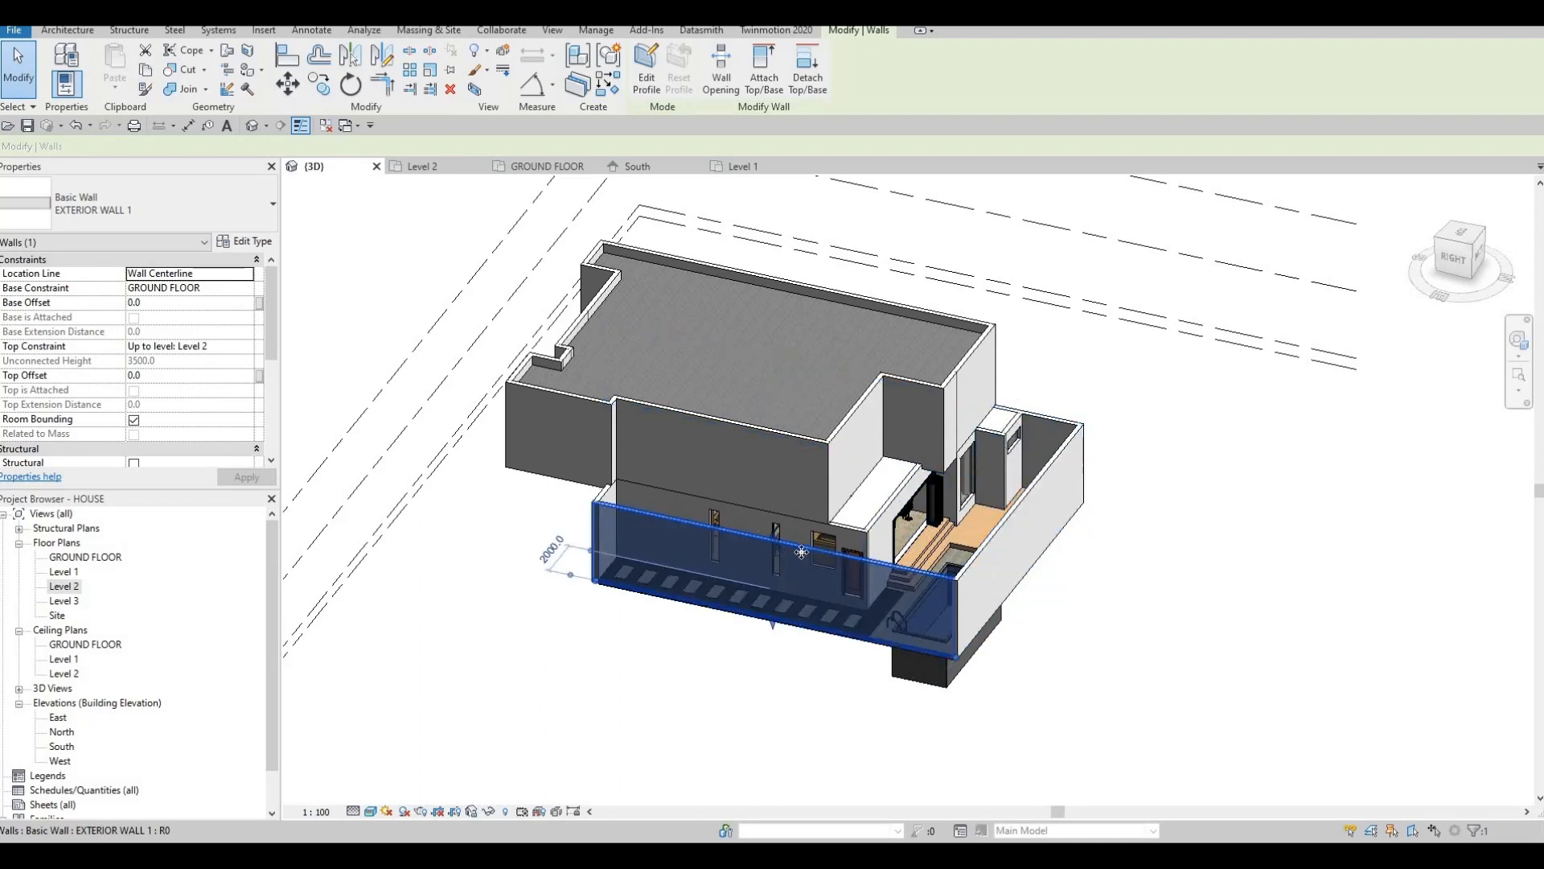
shift+middle_drag(1060, 485, 804, 570)
shift+middle_drag(668, 530, 820, 555)
scroll(682, 582, up, 3)
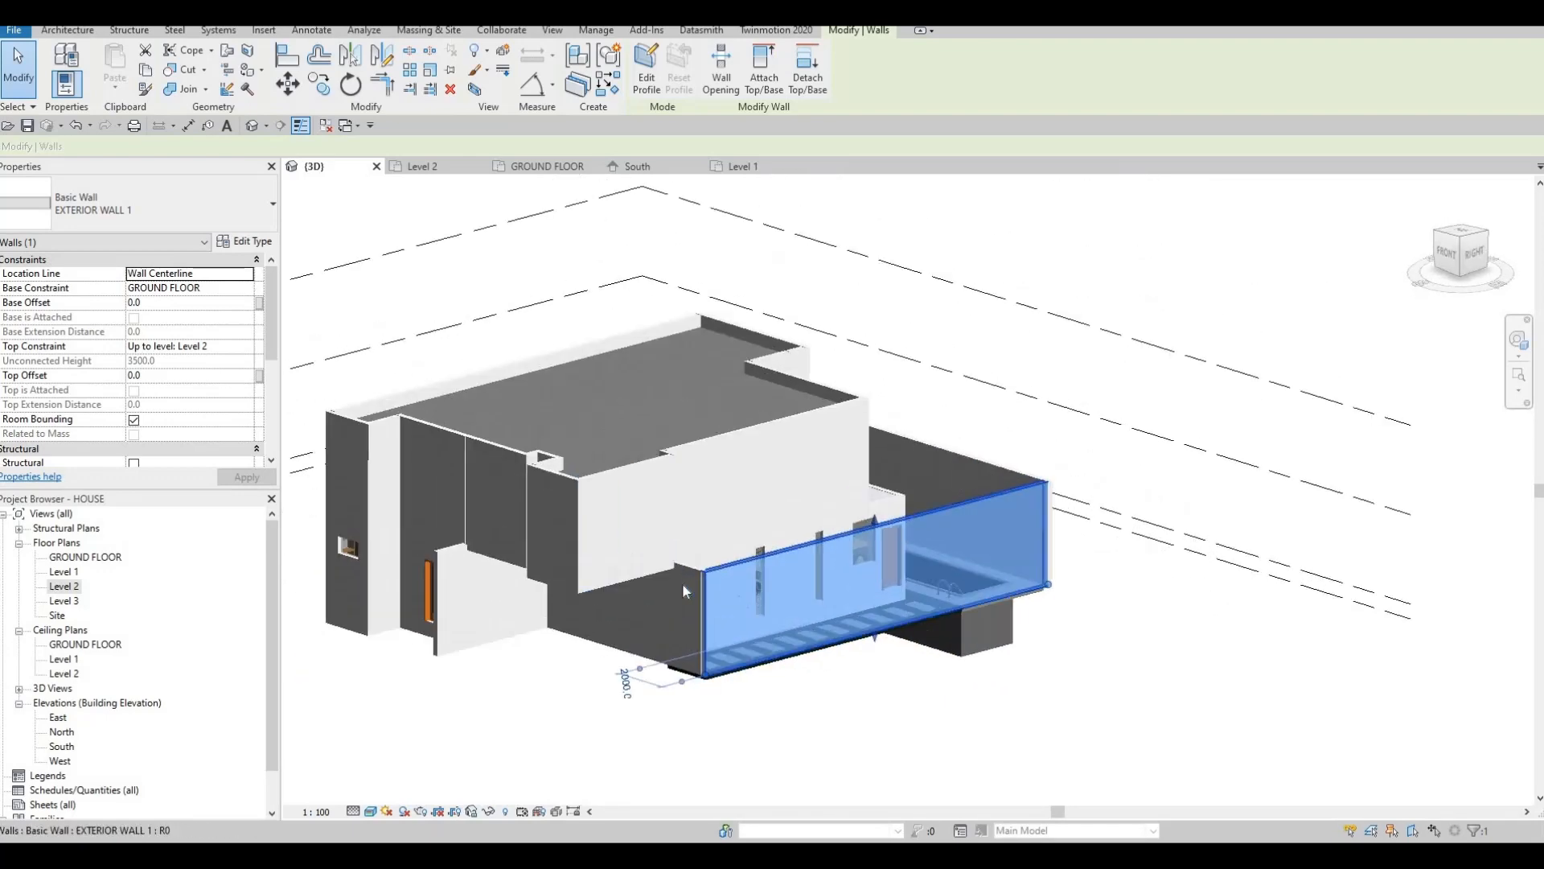
key(Escape)
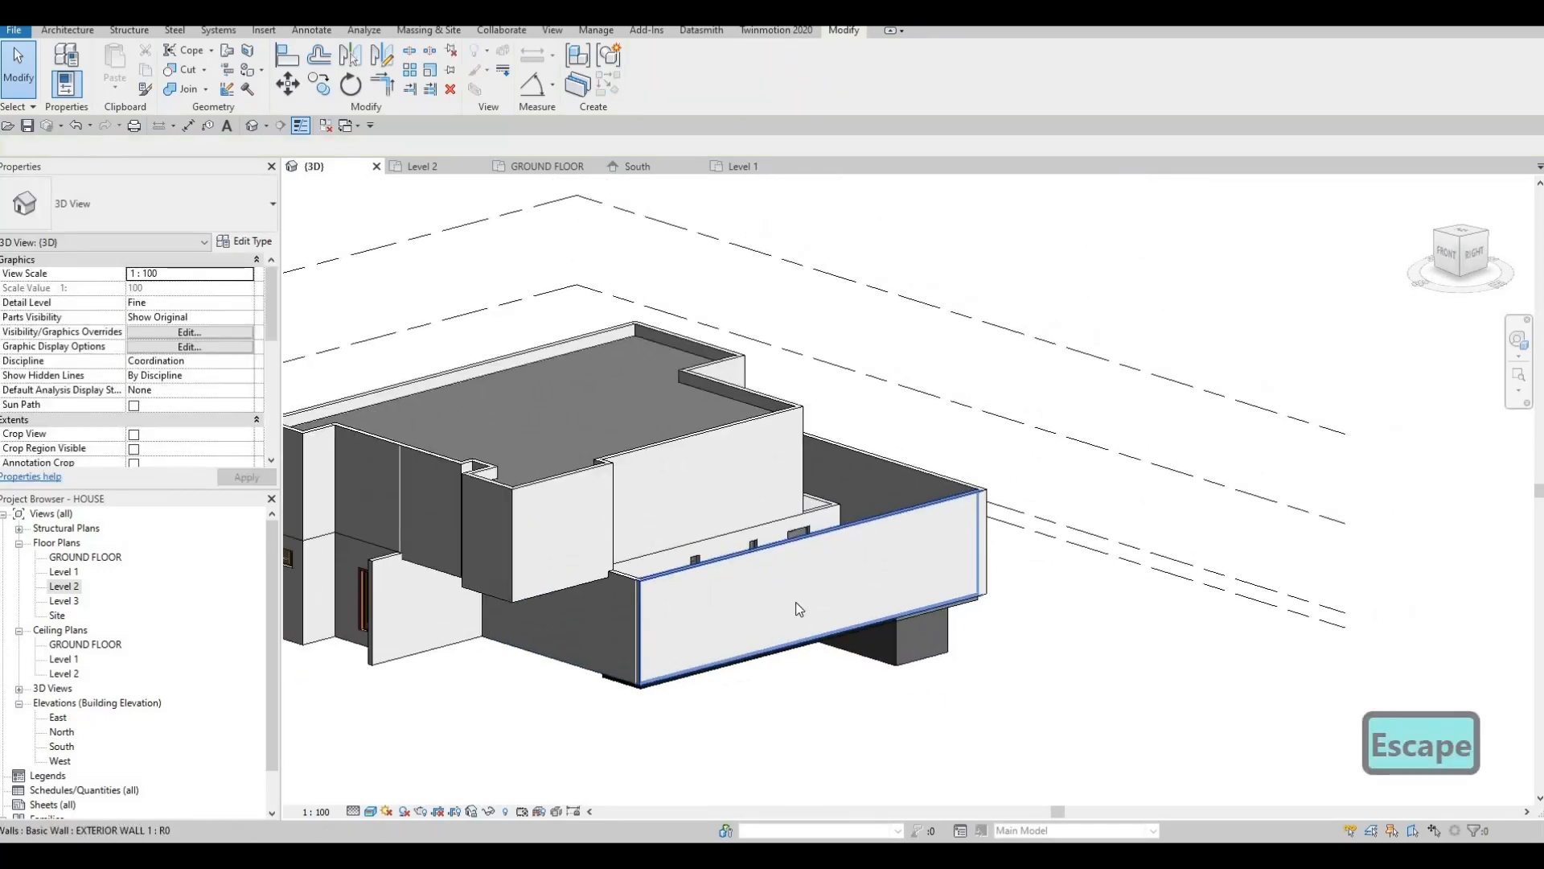
shift+middle_drag(793, 610, 888, 534)
click(913, 511)
shift+middle_drag(906, 412, 910, 462)
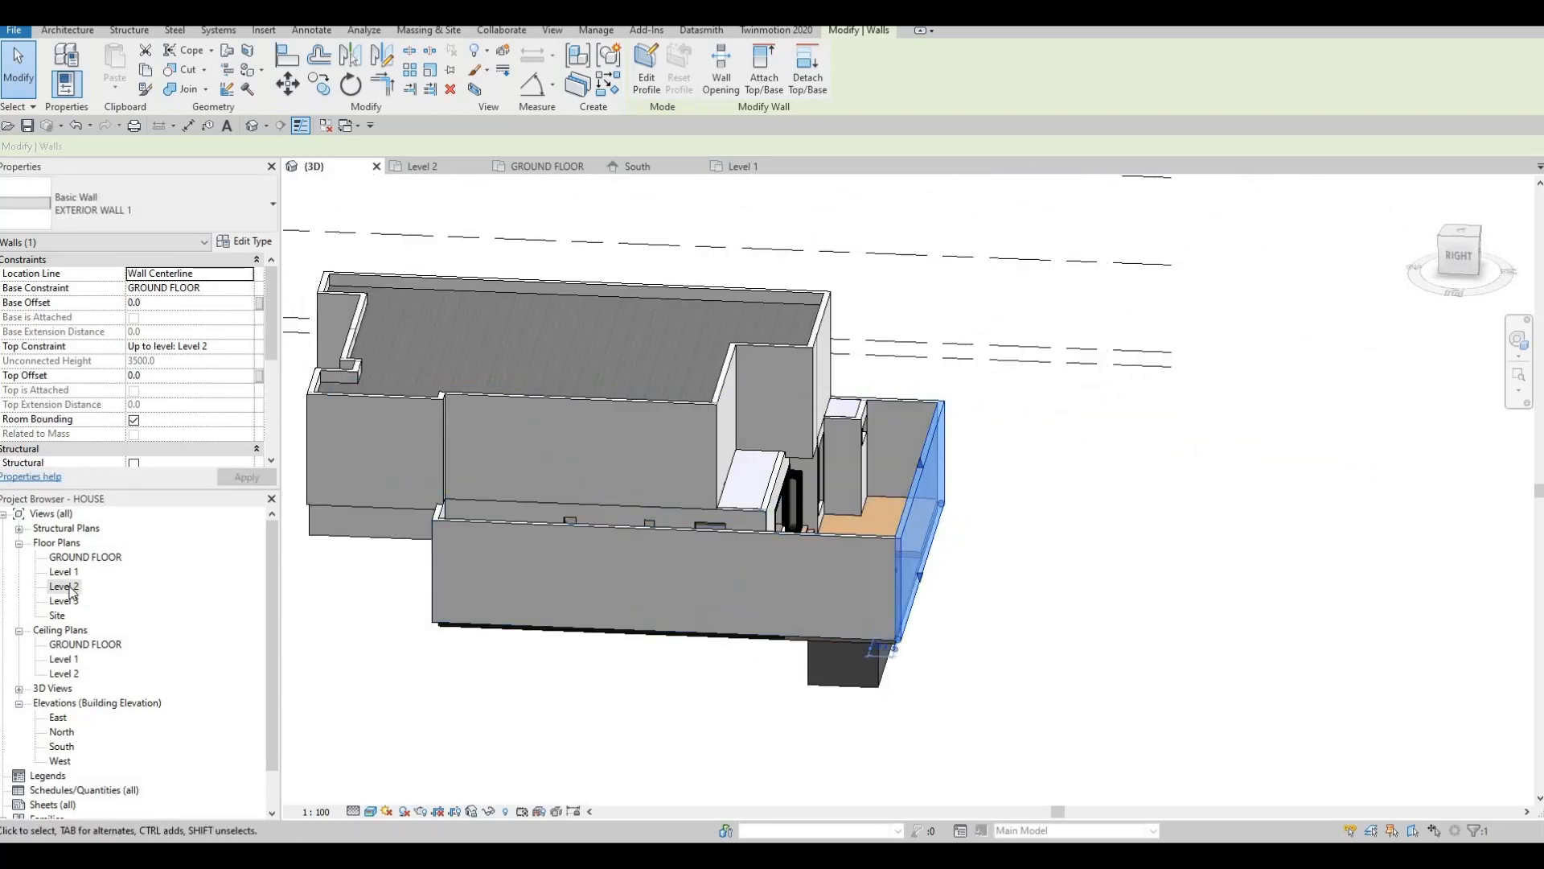
In the Level 2 floor plan, set the underlay's base level to None.
scroll(711, 420, down, 3)
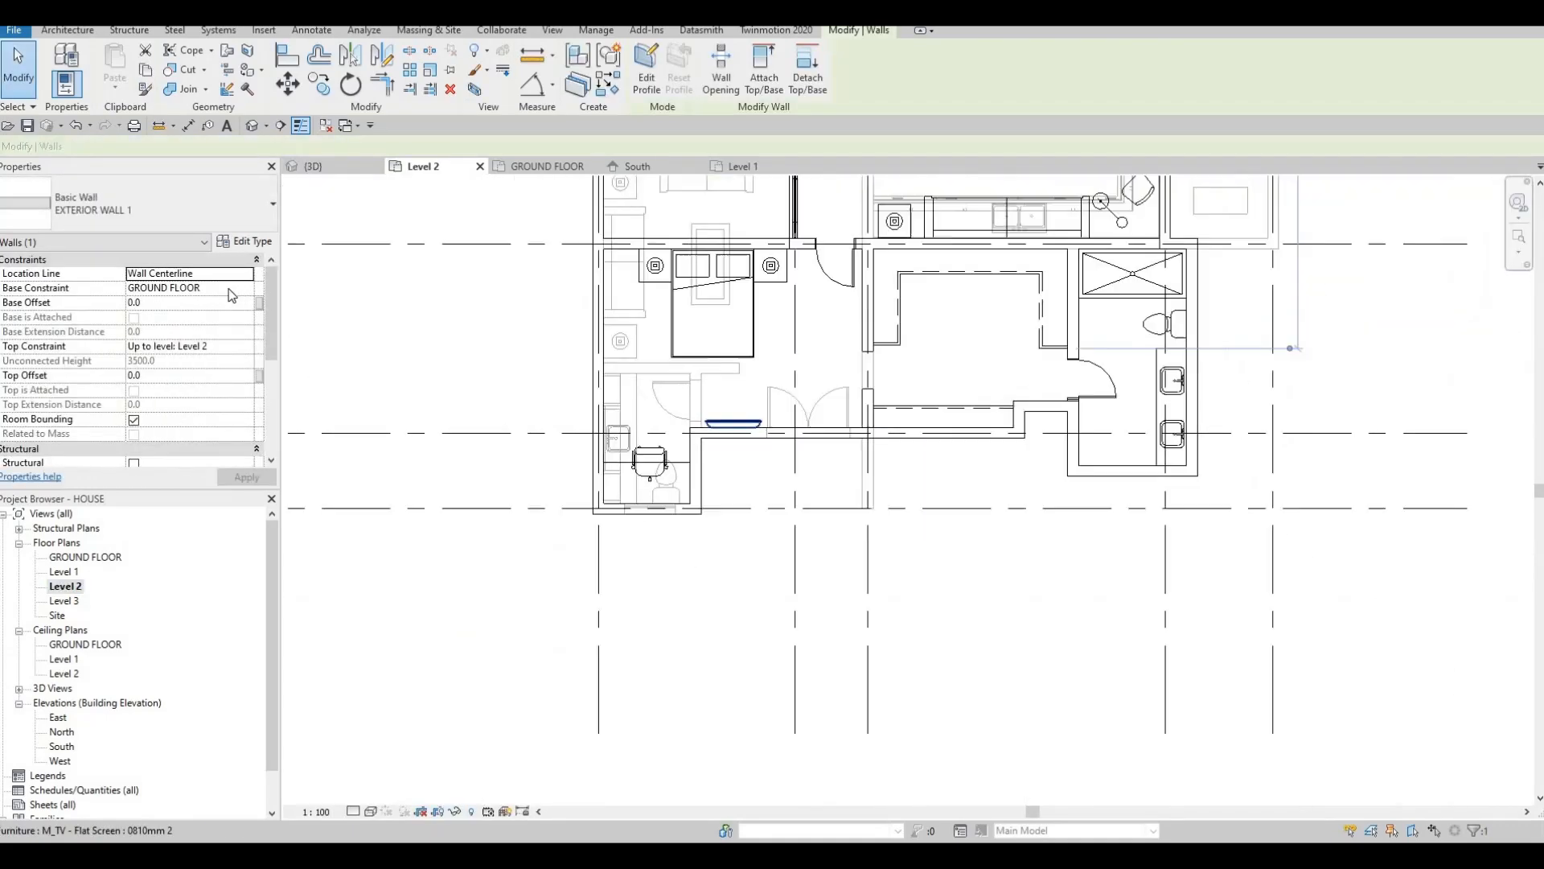
scroll(219, 322, down, 3)
scroll(213, 354, up, 3)
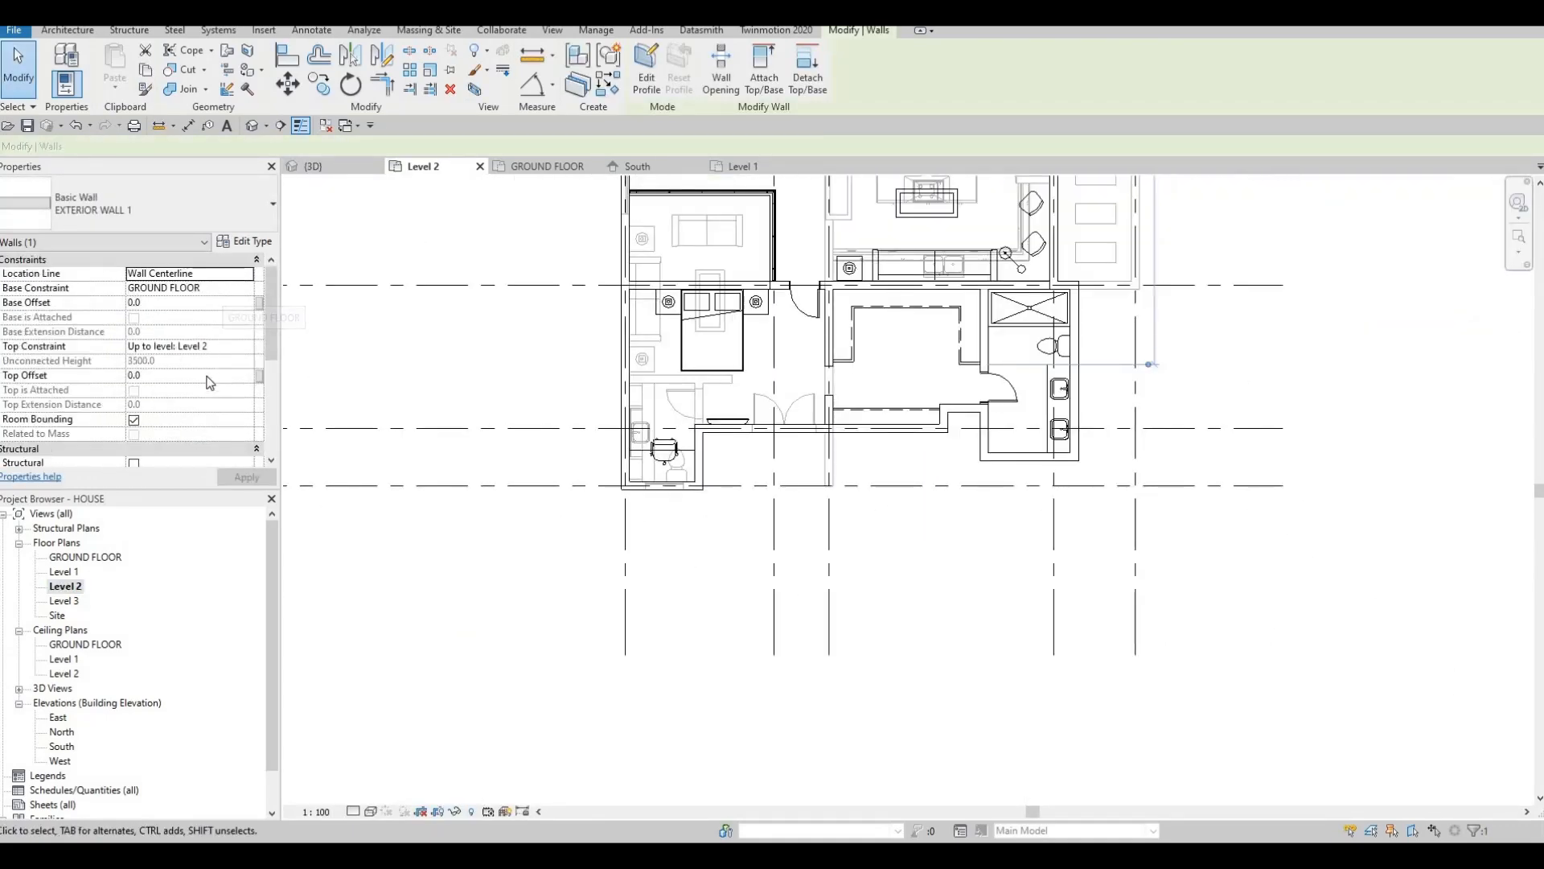
scroll(210, 382, down, 5)
scroll(207, 383, up, 5)
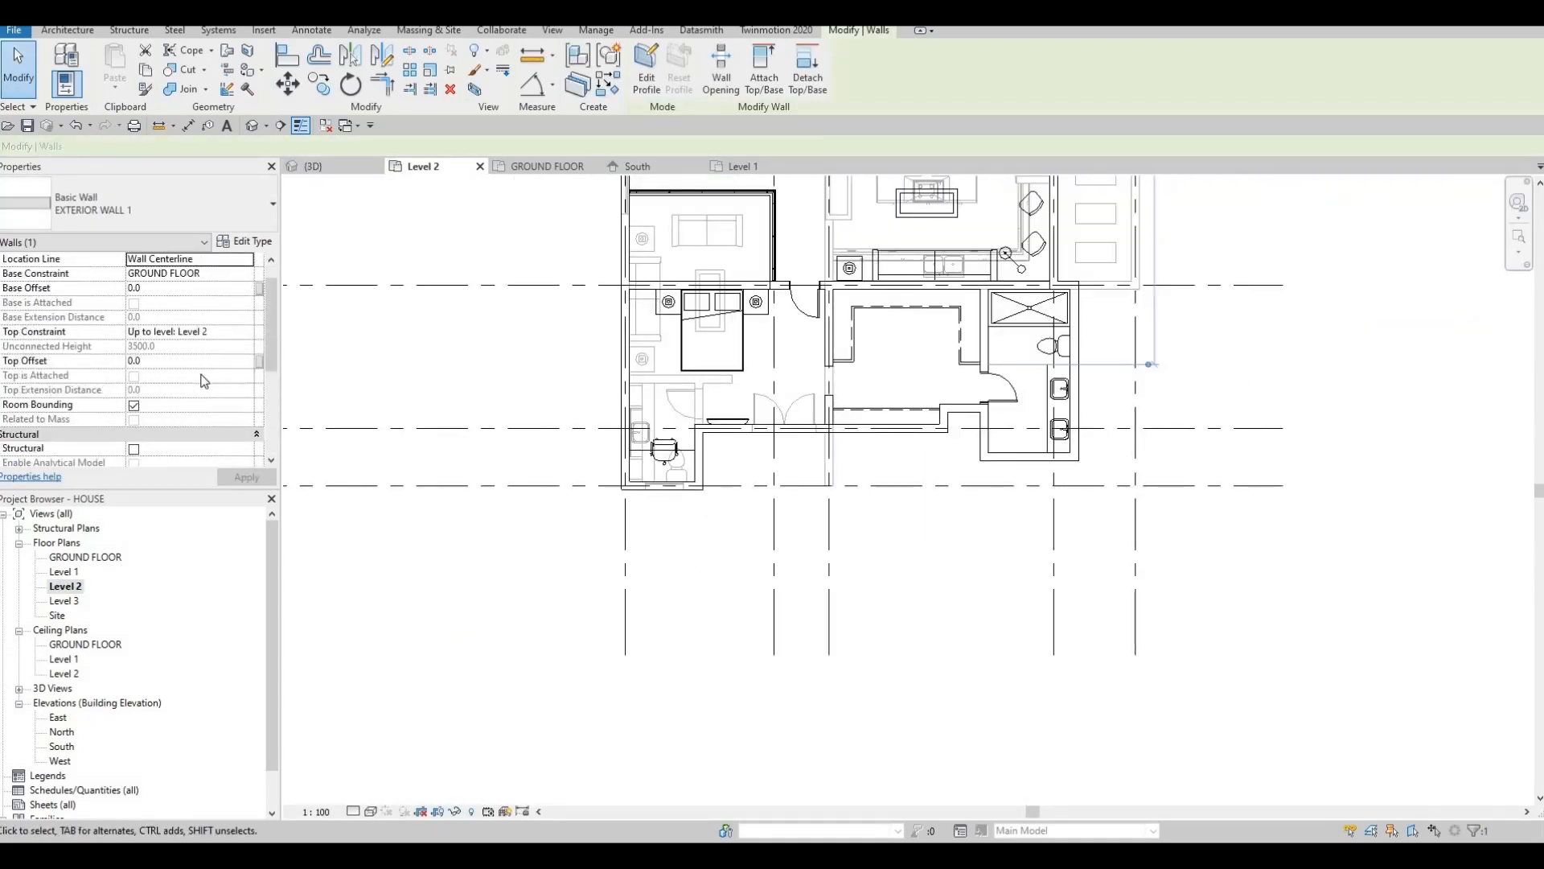
scroll(203, 383, down, 2)
scroll(203, 383, up, 3)
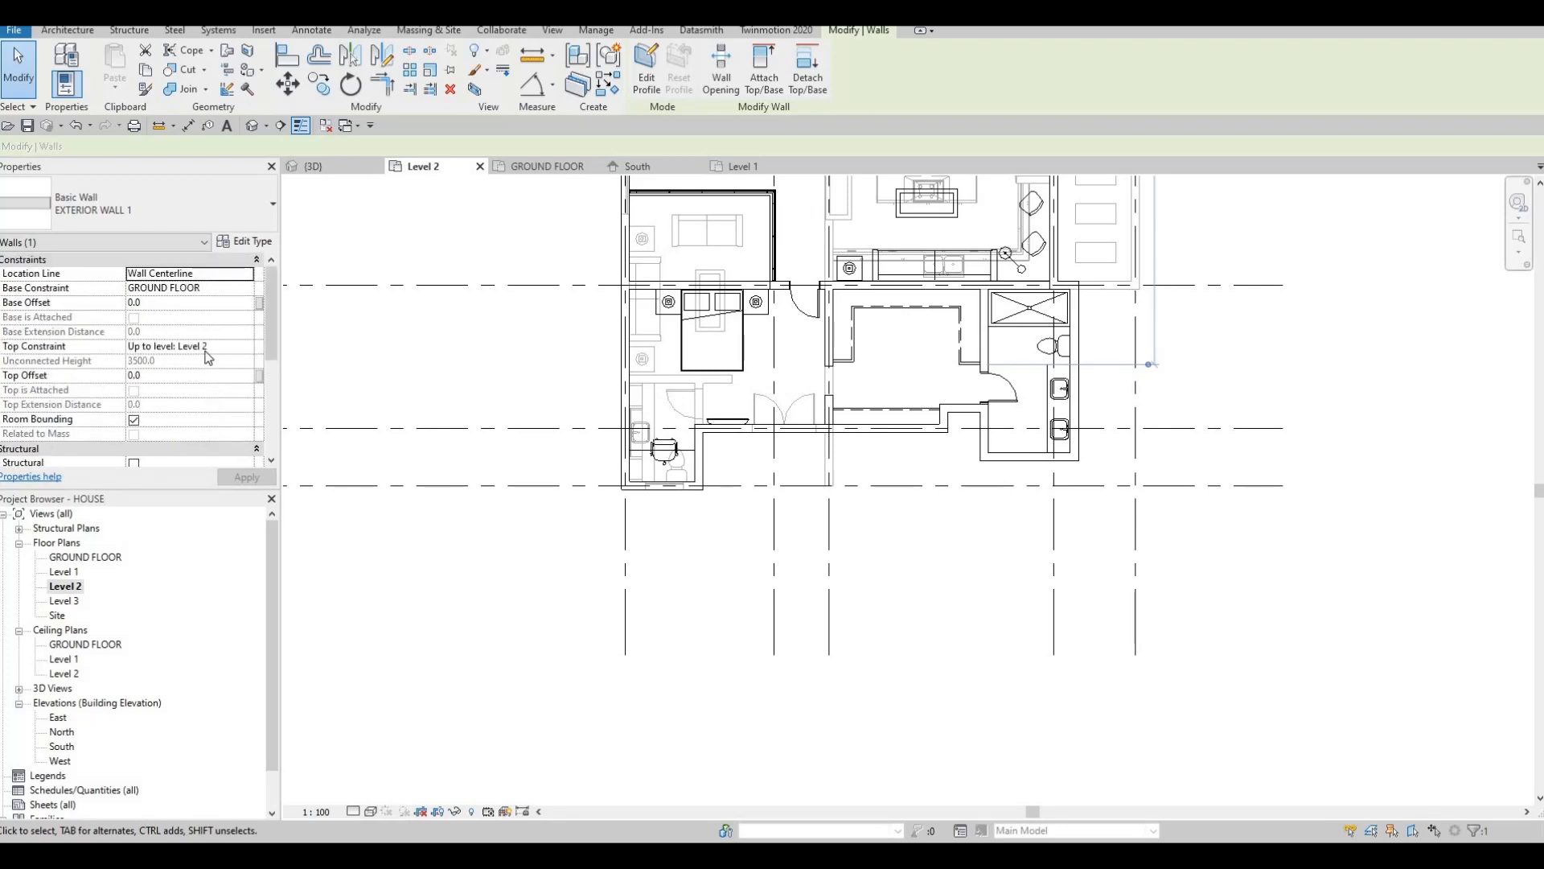
key(Escape)
key(Escape)
scroll(211, 361, down, 5)
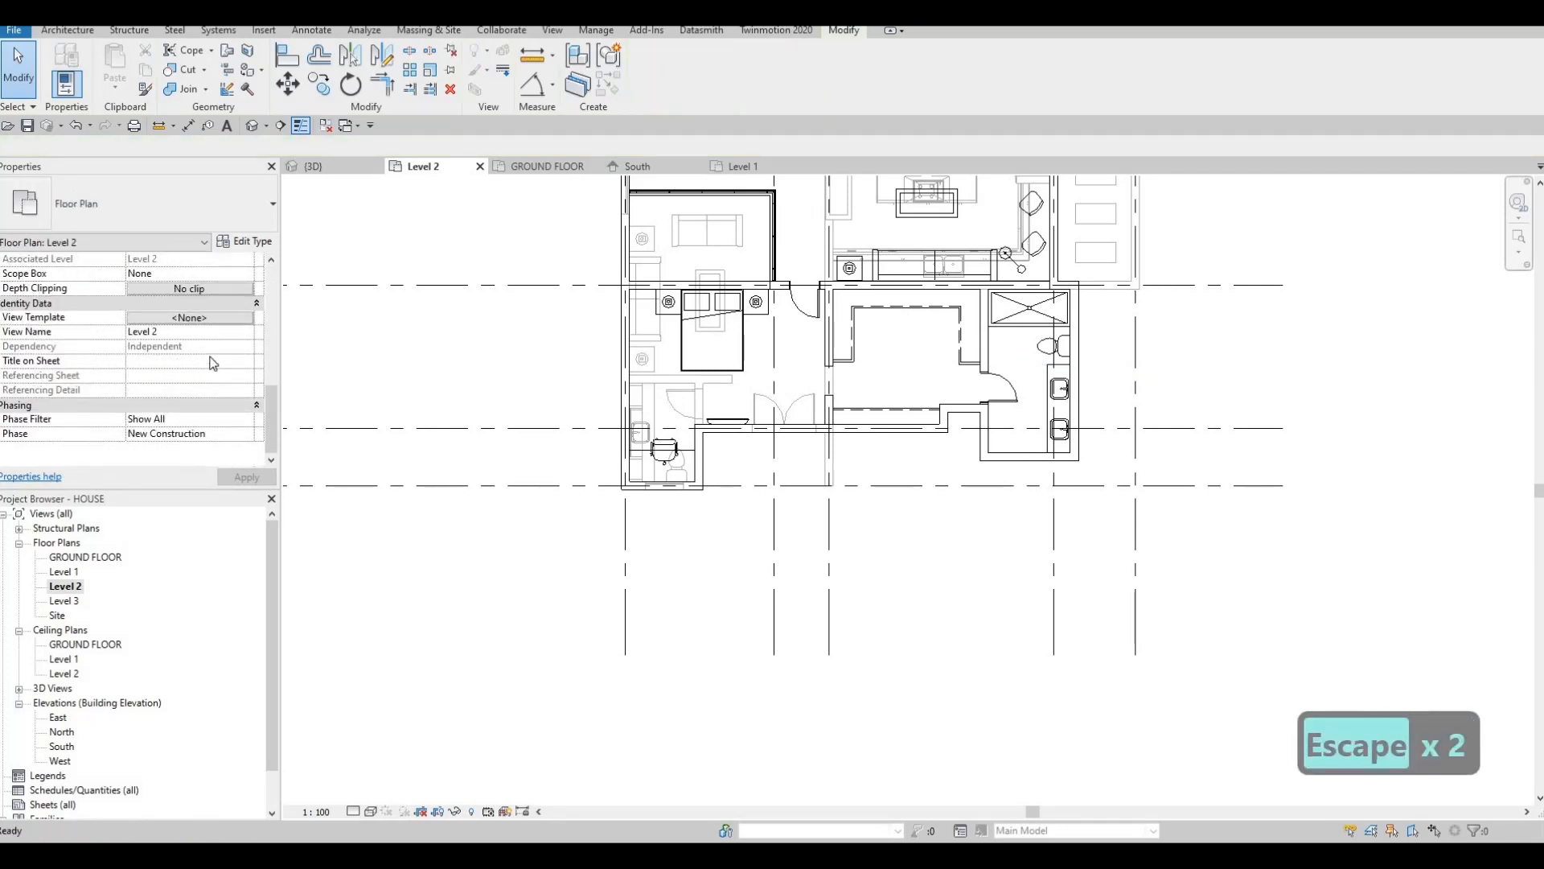
scroll(212, 364, up, 3)
scroll(228, 398, up, 3)
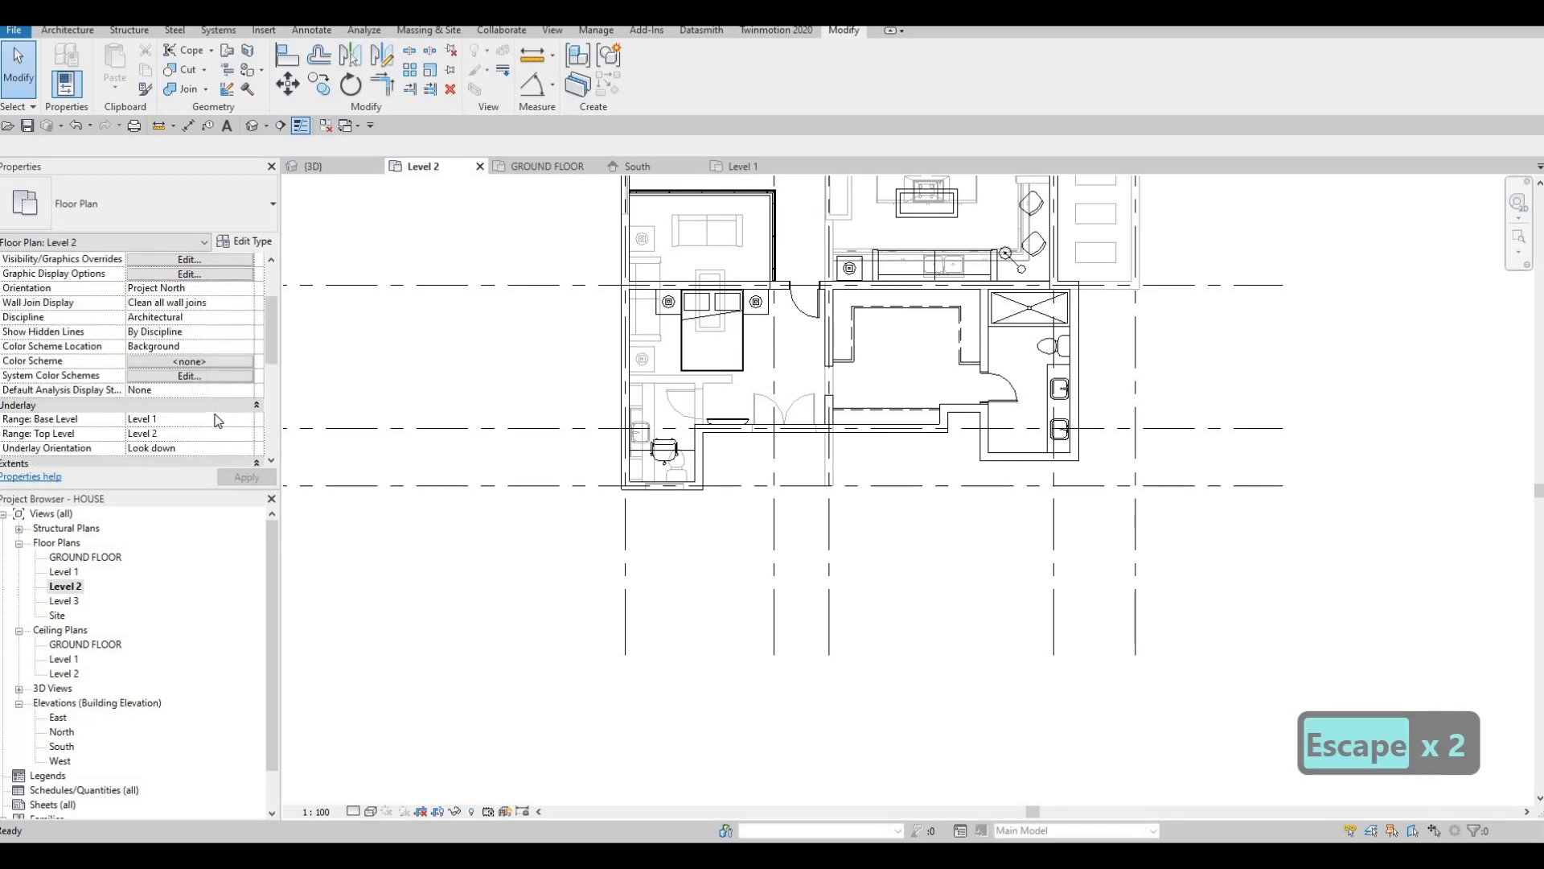
click(164, 423)
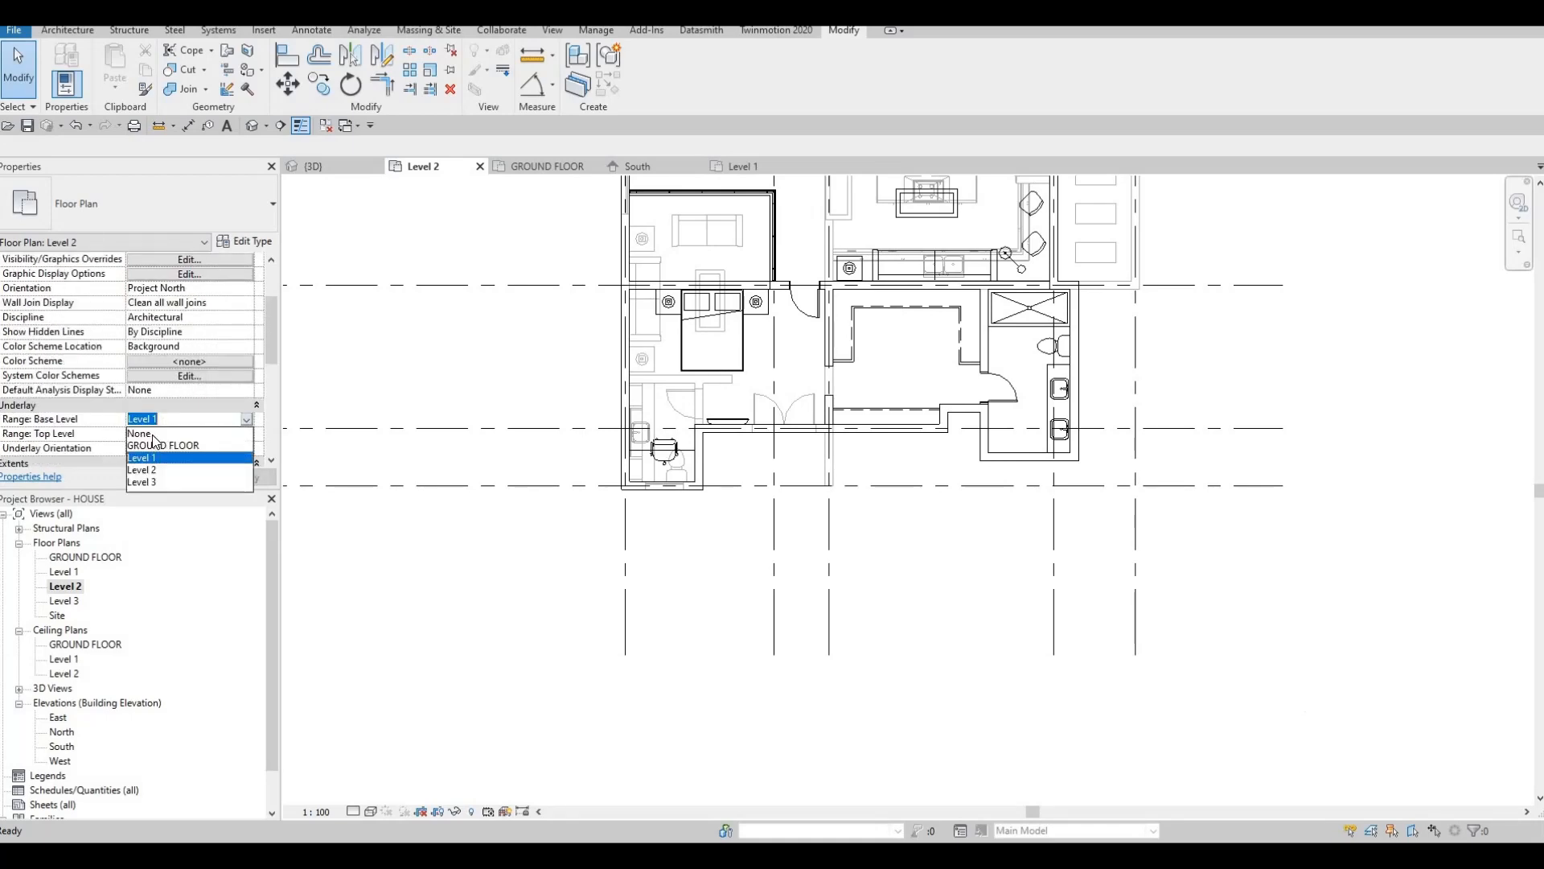
click(139, 432)
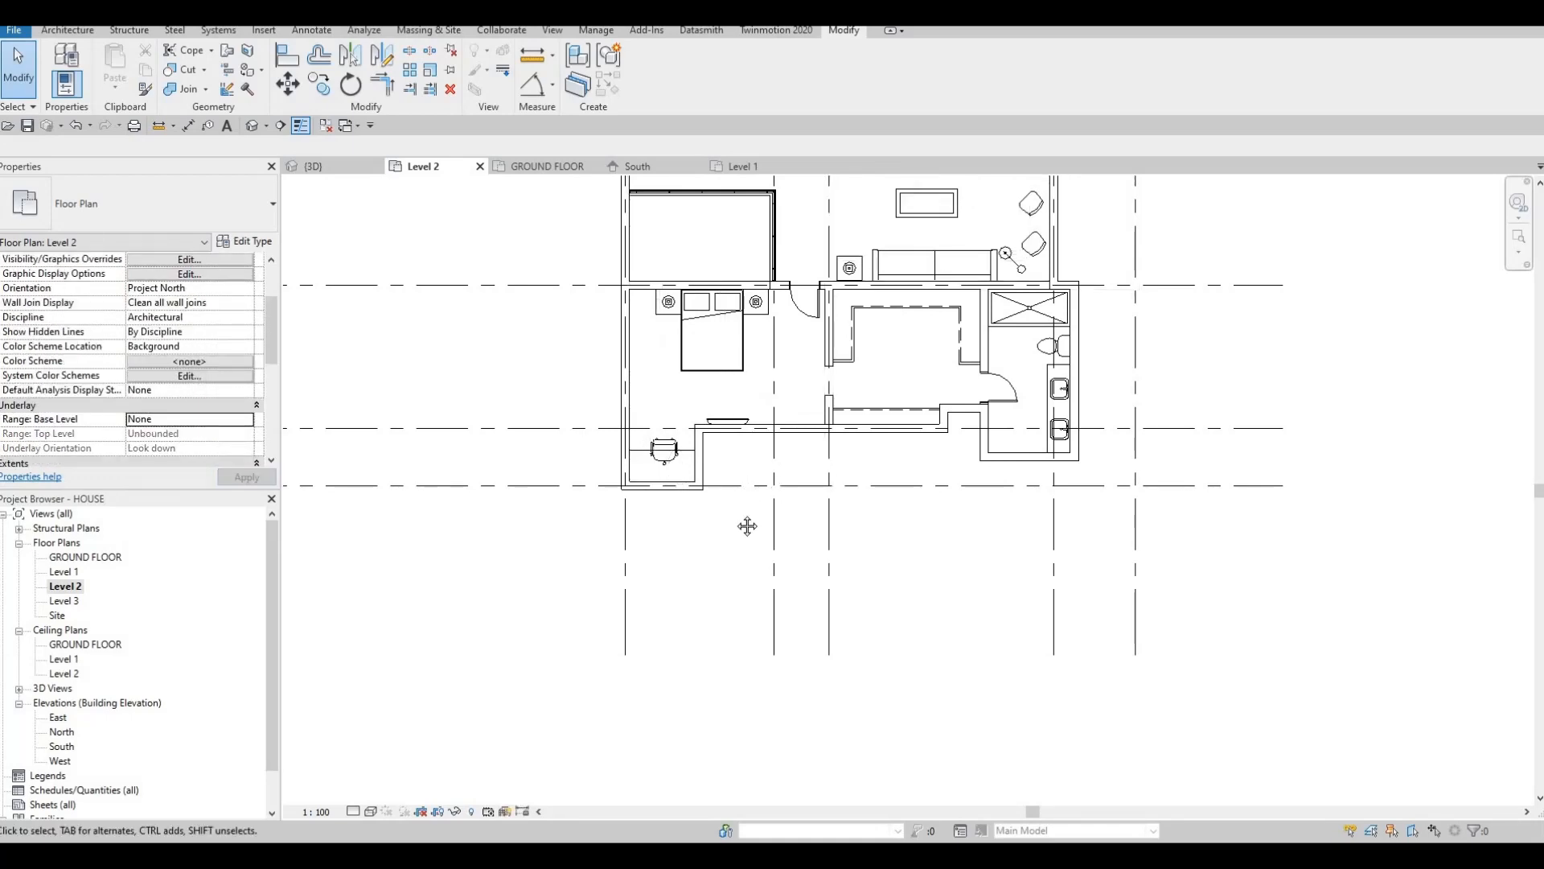
Examine the upper-floor layout on Level 2, then the rear bathroom and terrace area on the Level 1 plan.
scroll(776, 349, down, 1)
key(Escape)
middle_drag(777, 349, 558, 609)
middle_drag(615, 277, 614, 390)
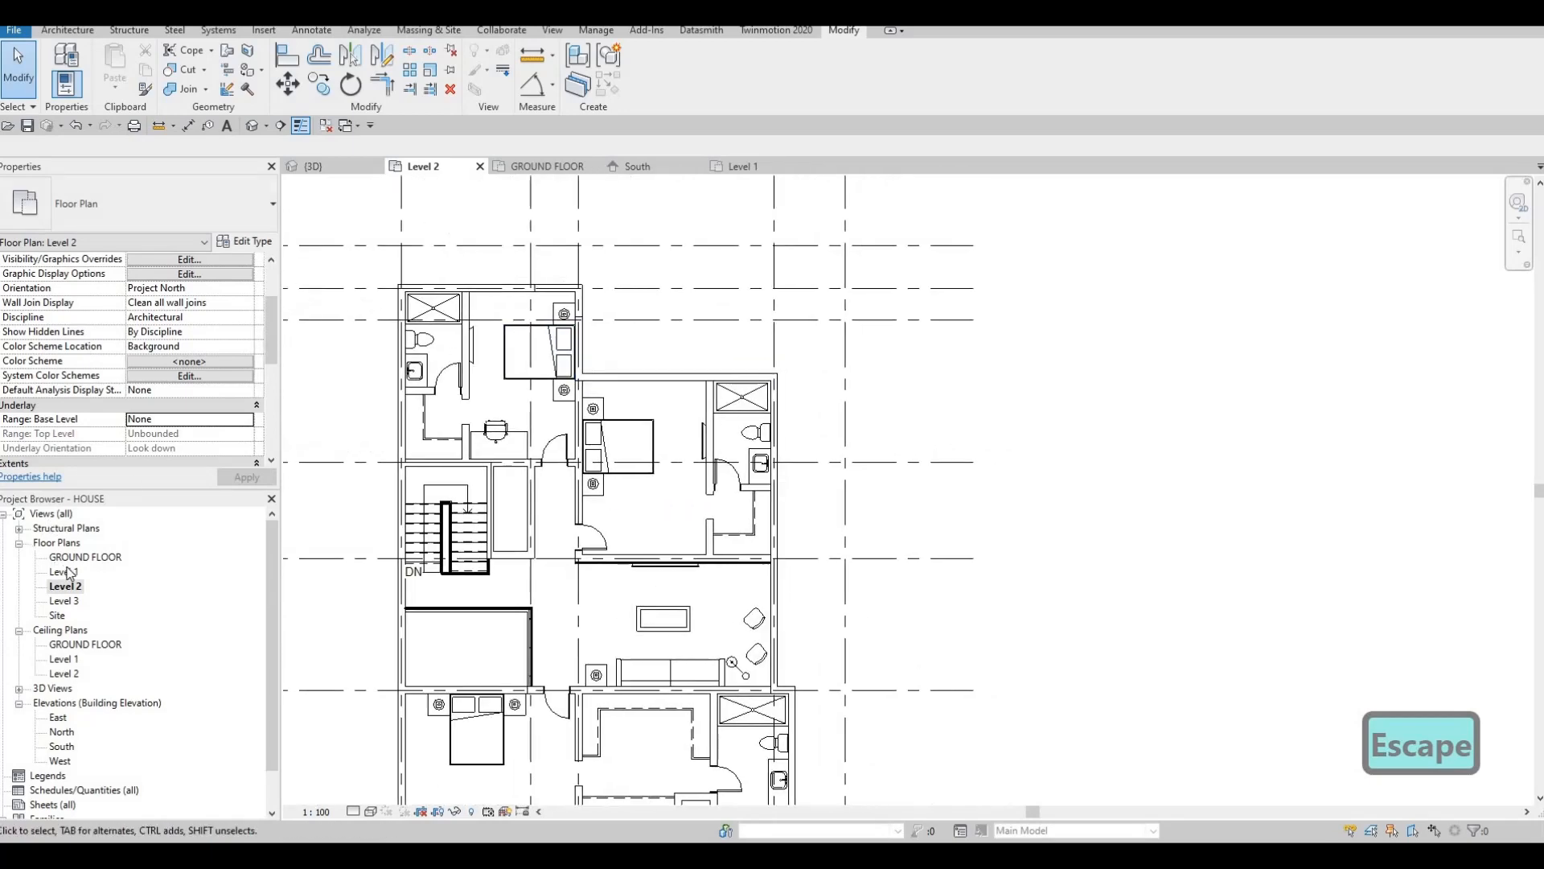
double_click(64, 571)
scroll(563, 483, down, 4)
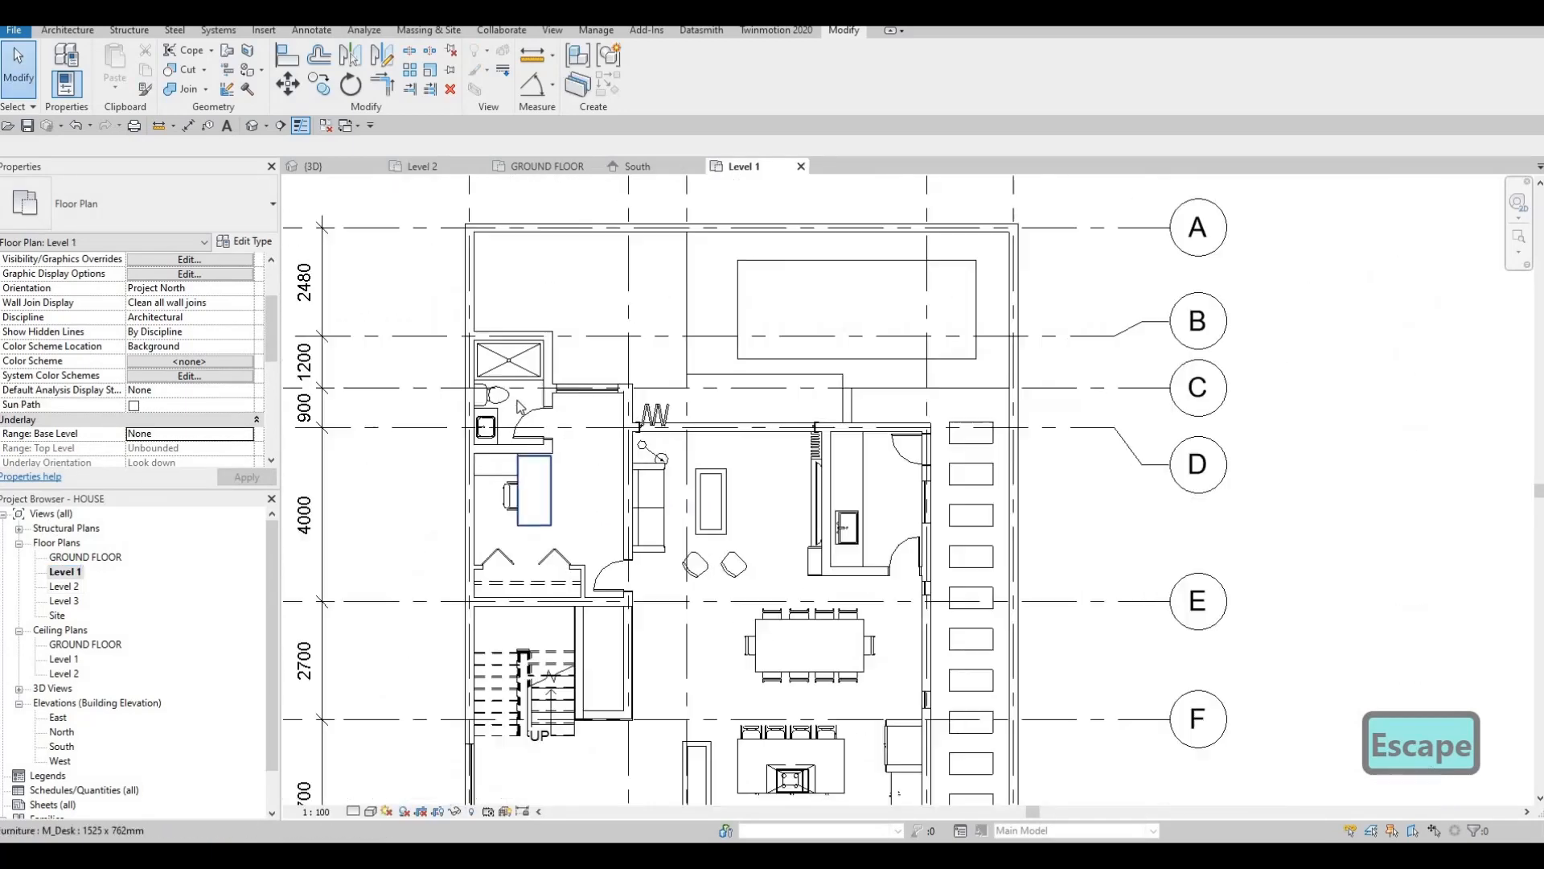
key(Escape)
scroll(579, 399, up, 5)
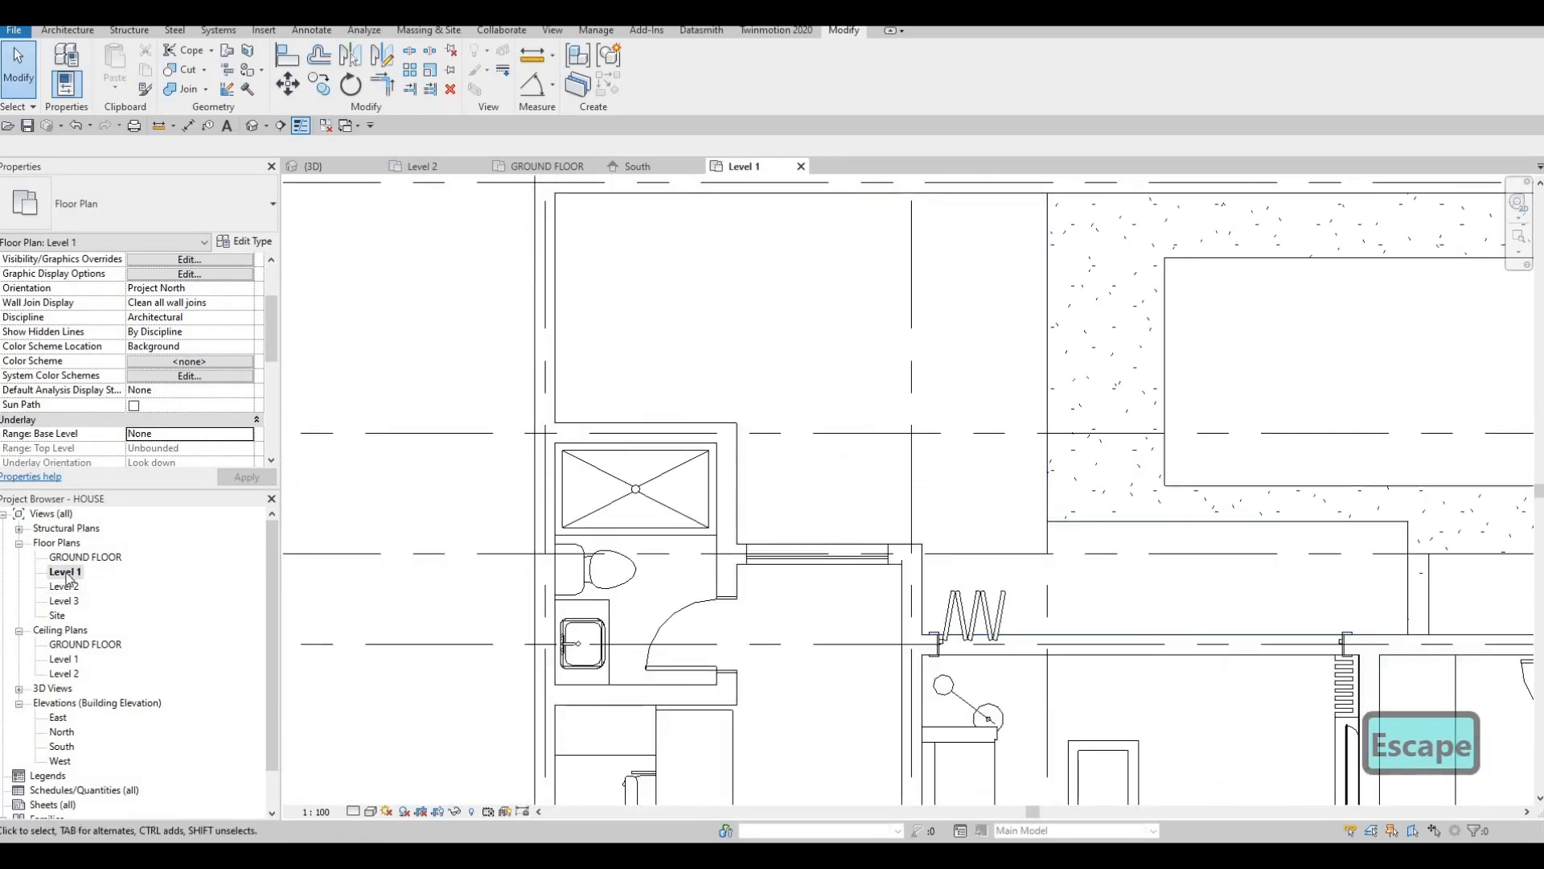
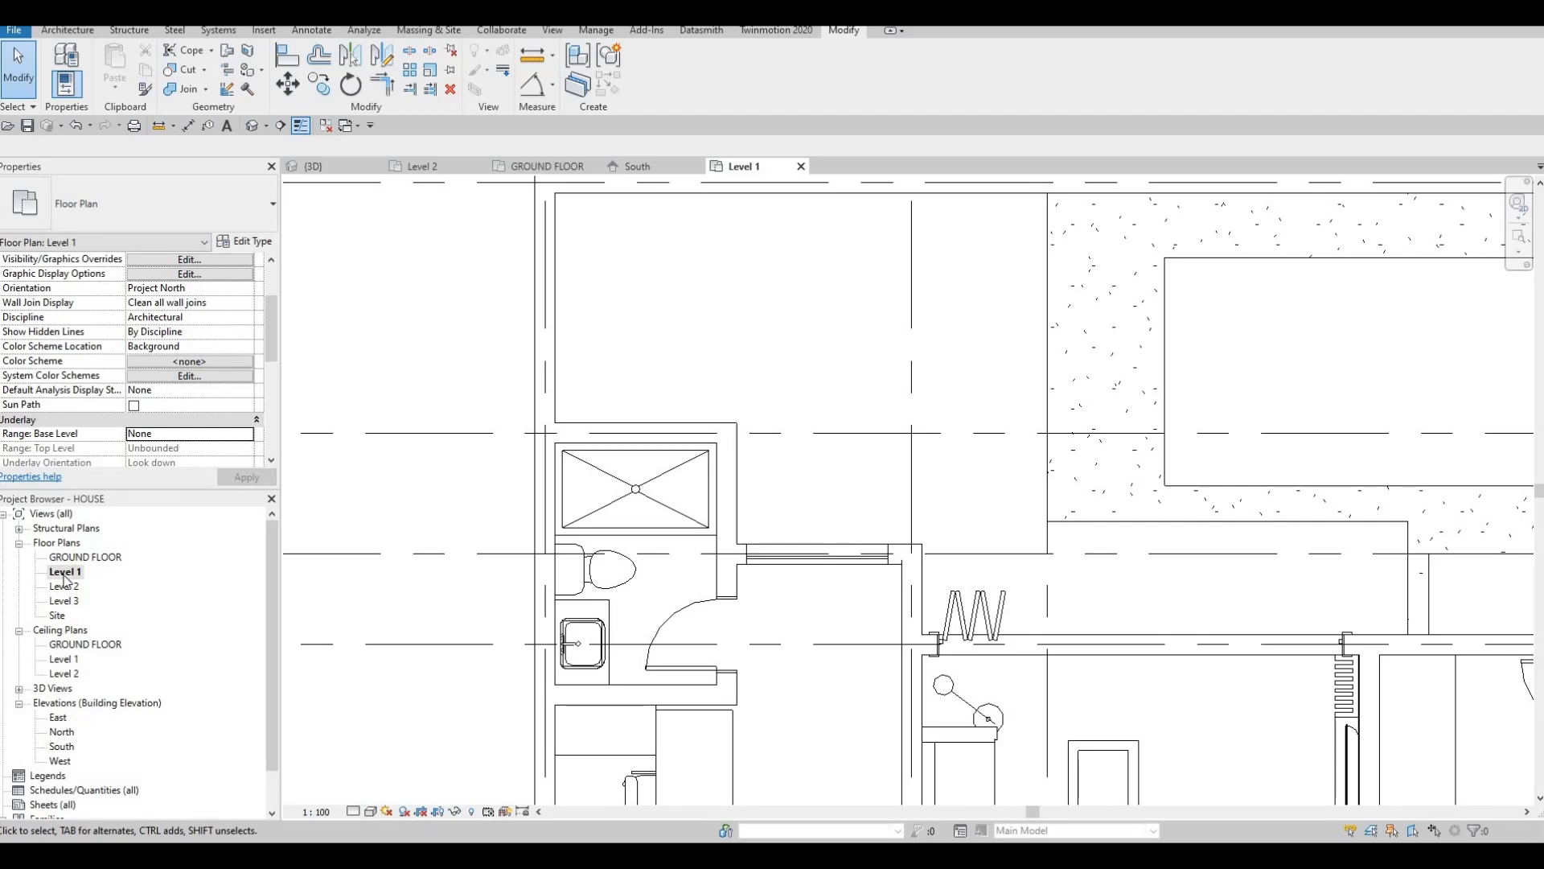
On the GROUND FLOOR plan, start an in-place model in the Generic Models category with the default name for the rear terrace.
click(571, 166)
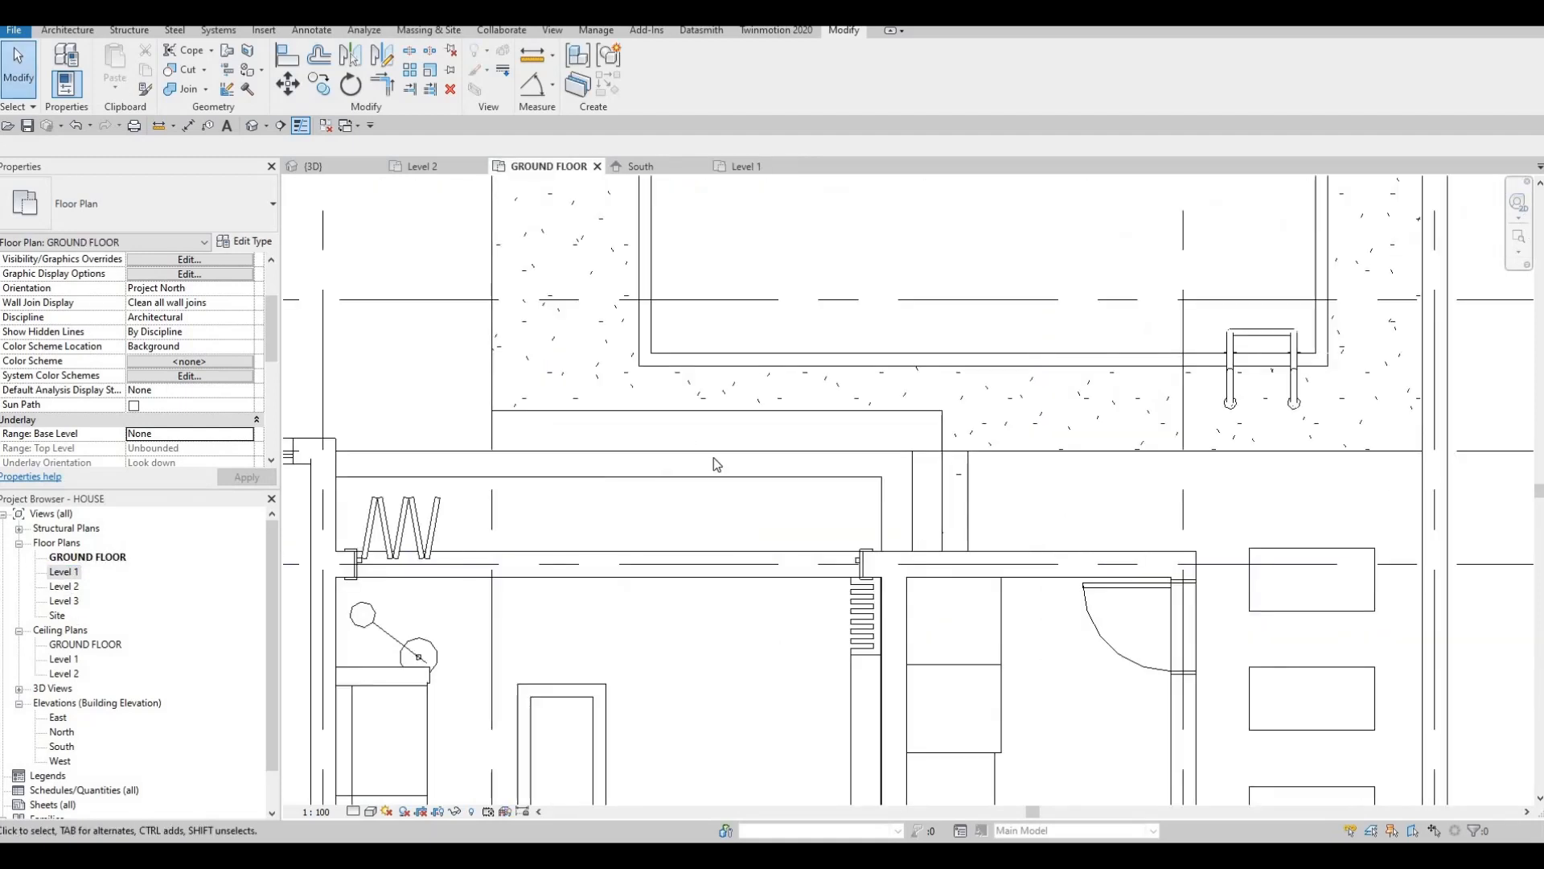
scroll(623, 426, down, 1)
middle_drag(758, 312, 794, 413)
scroll(794, 419, down, 3)
middle_drag(466, 348, 634, 357)
scroll(634, 356, up, 2)
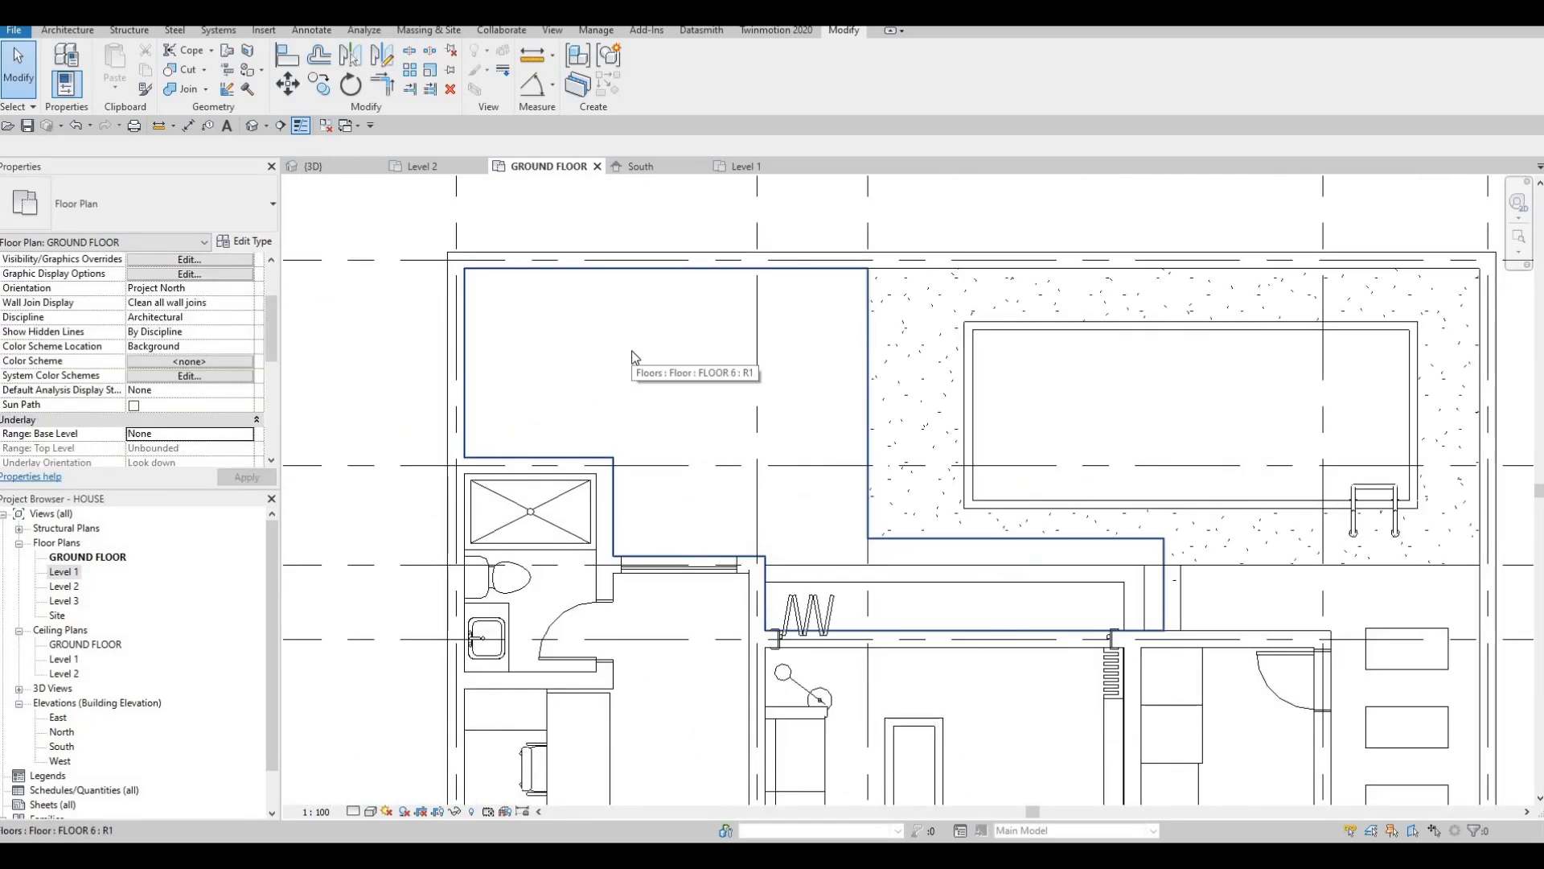
click(80, 33)
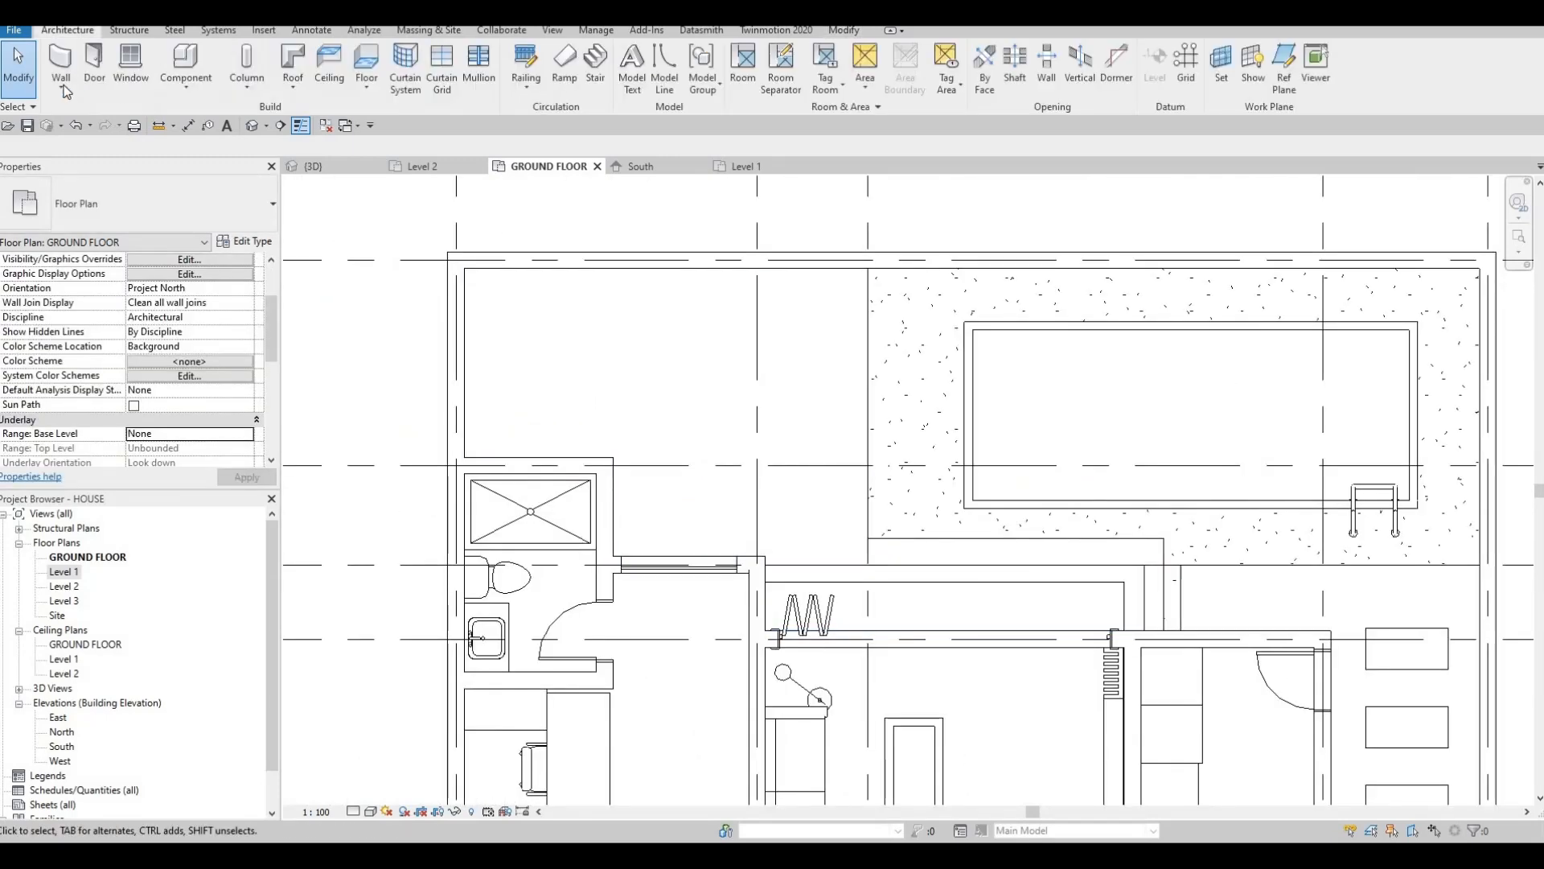
click(185, 84)
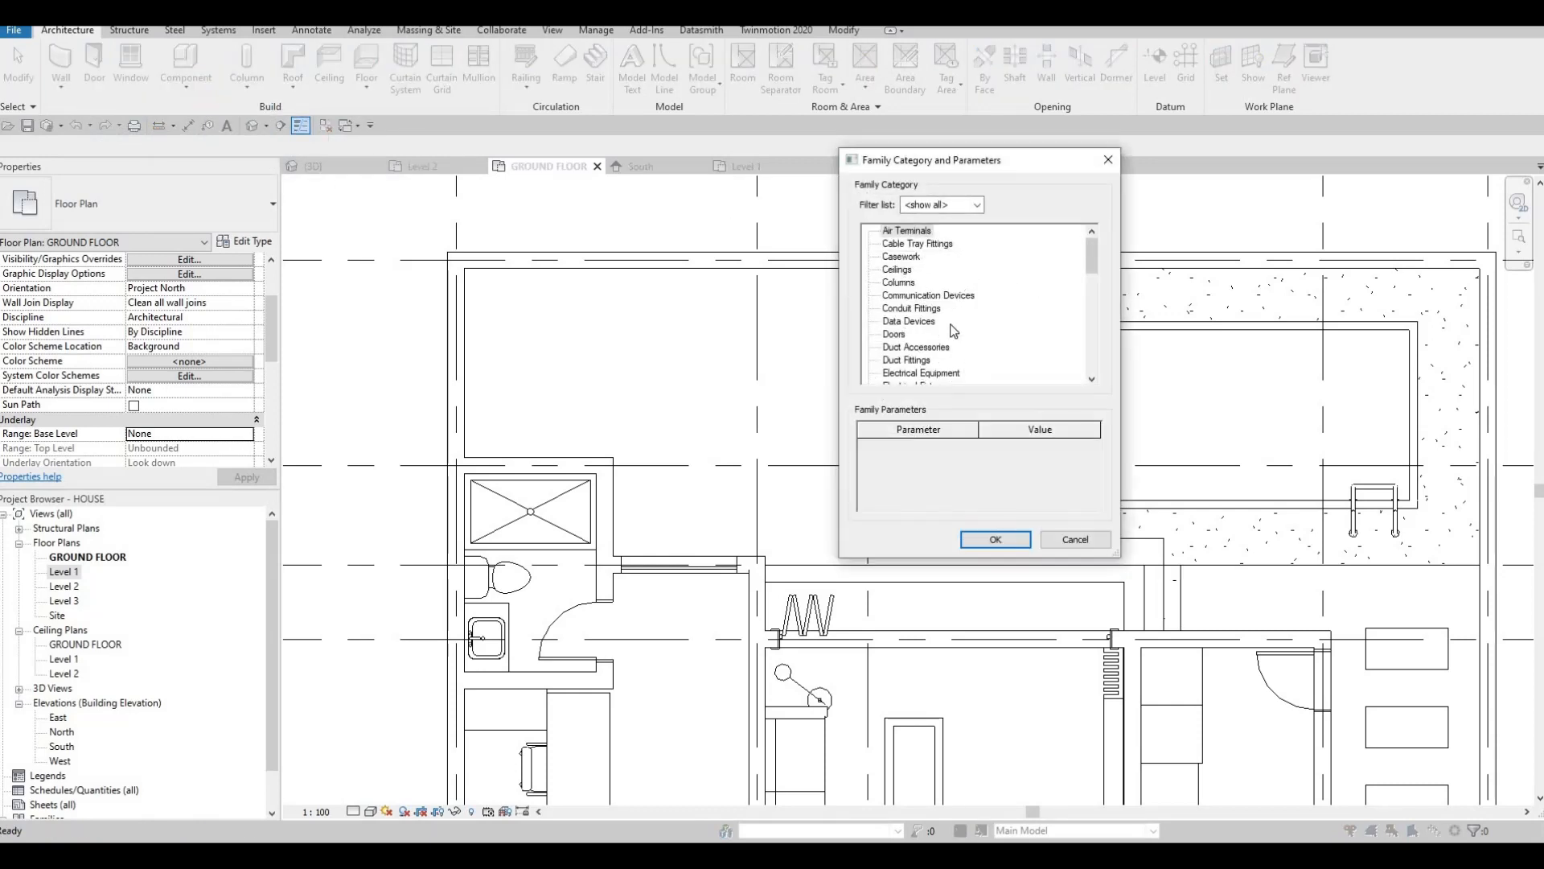
scroll(953, 329, down, 3)
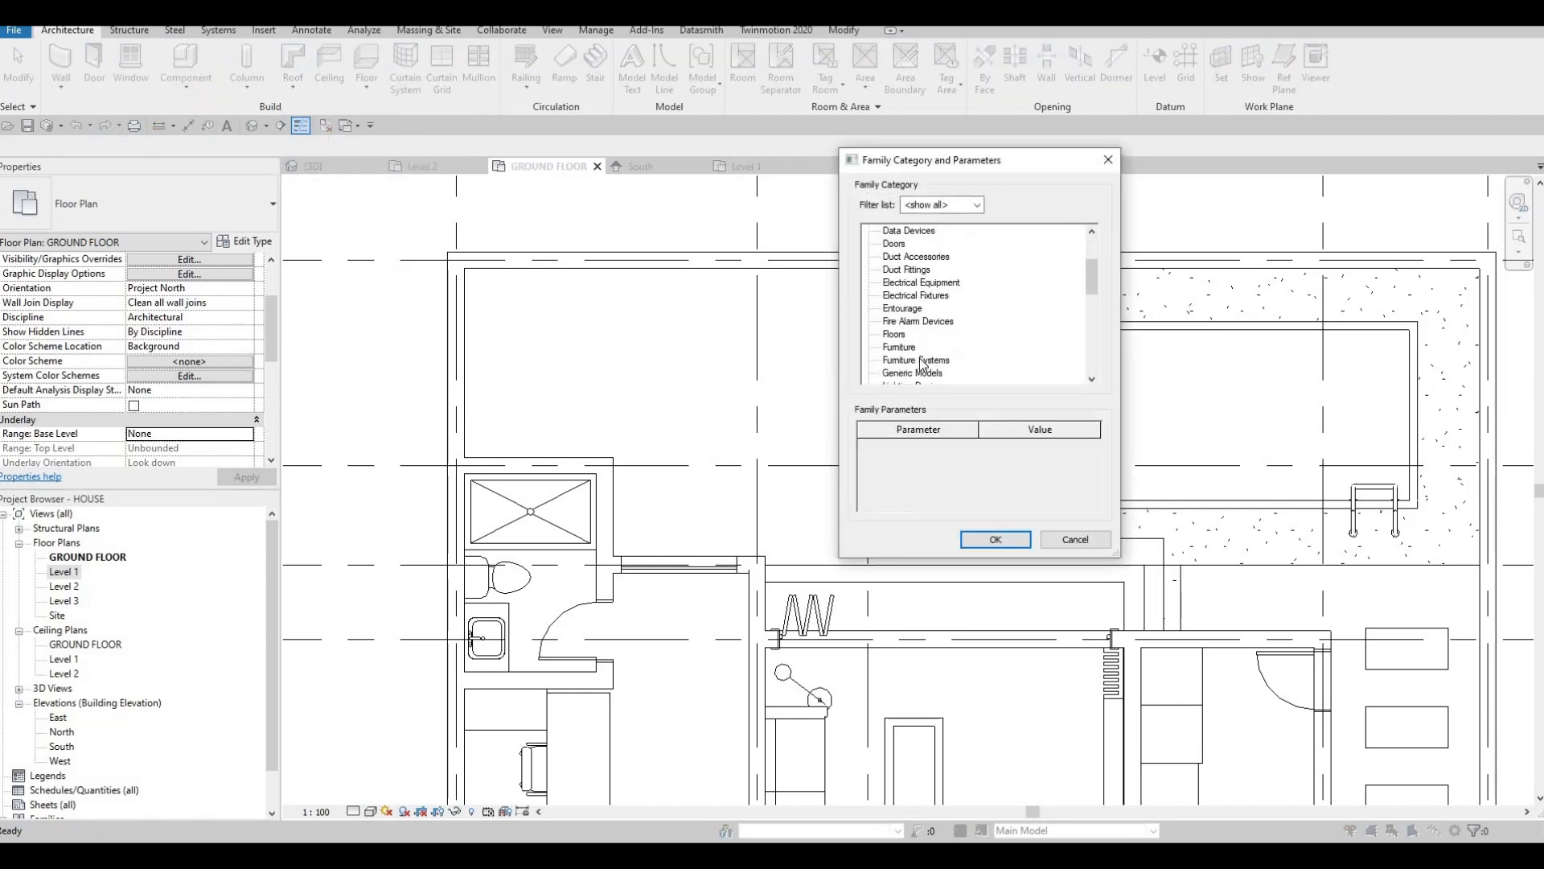
click(995, 539)
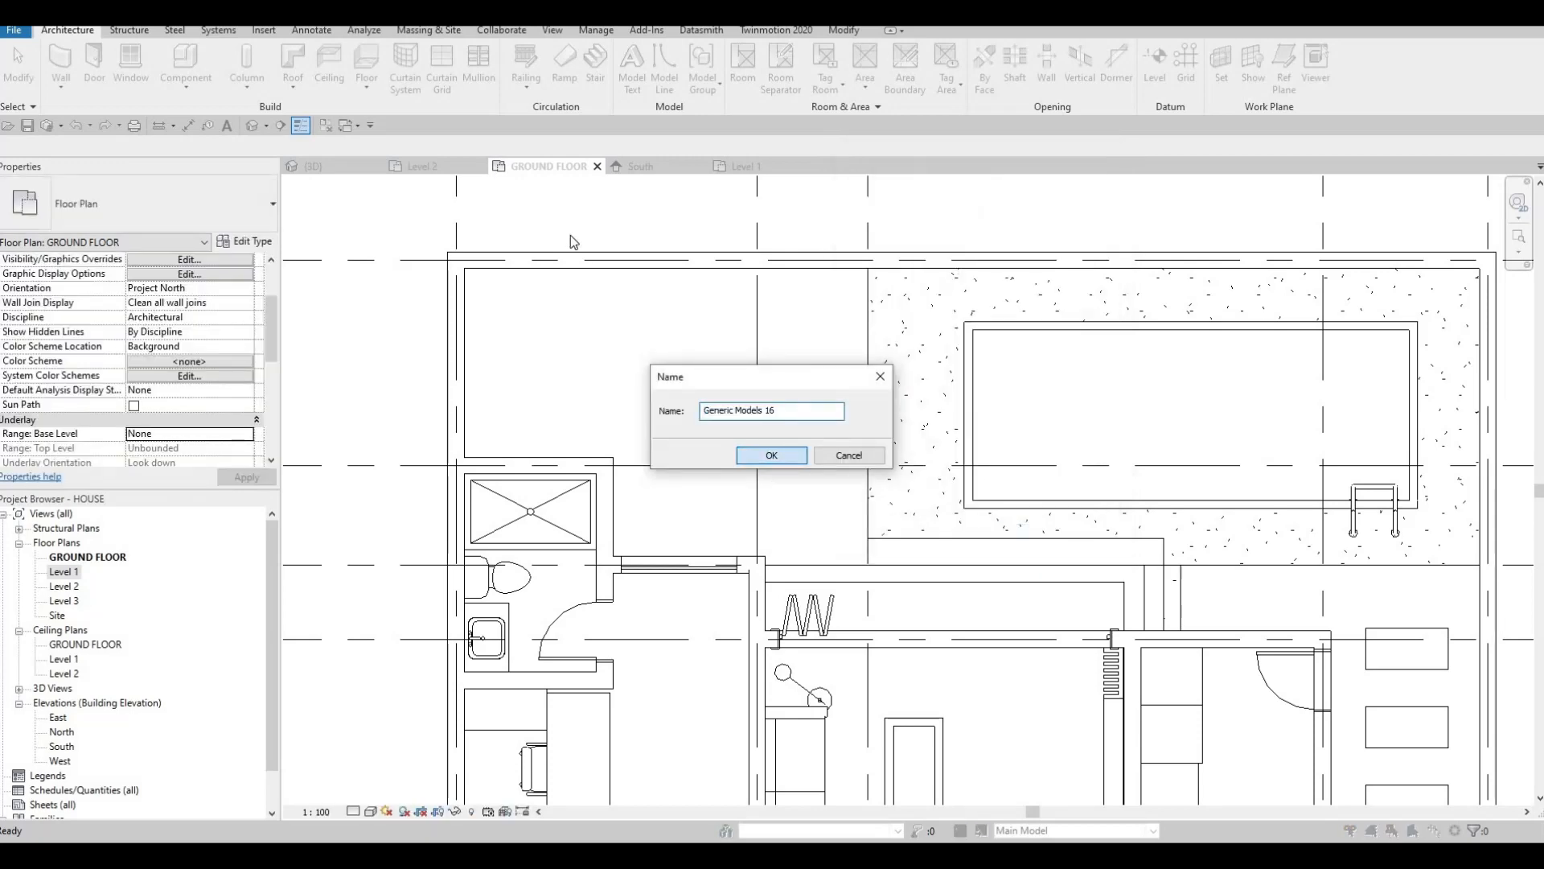
key(Return)
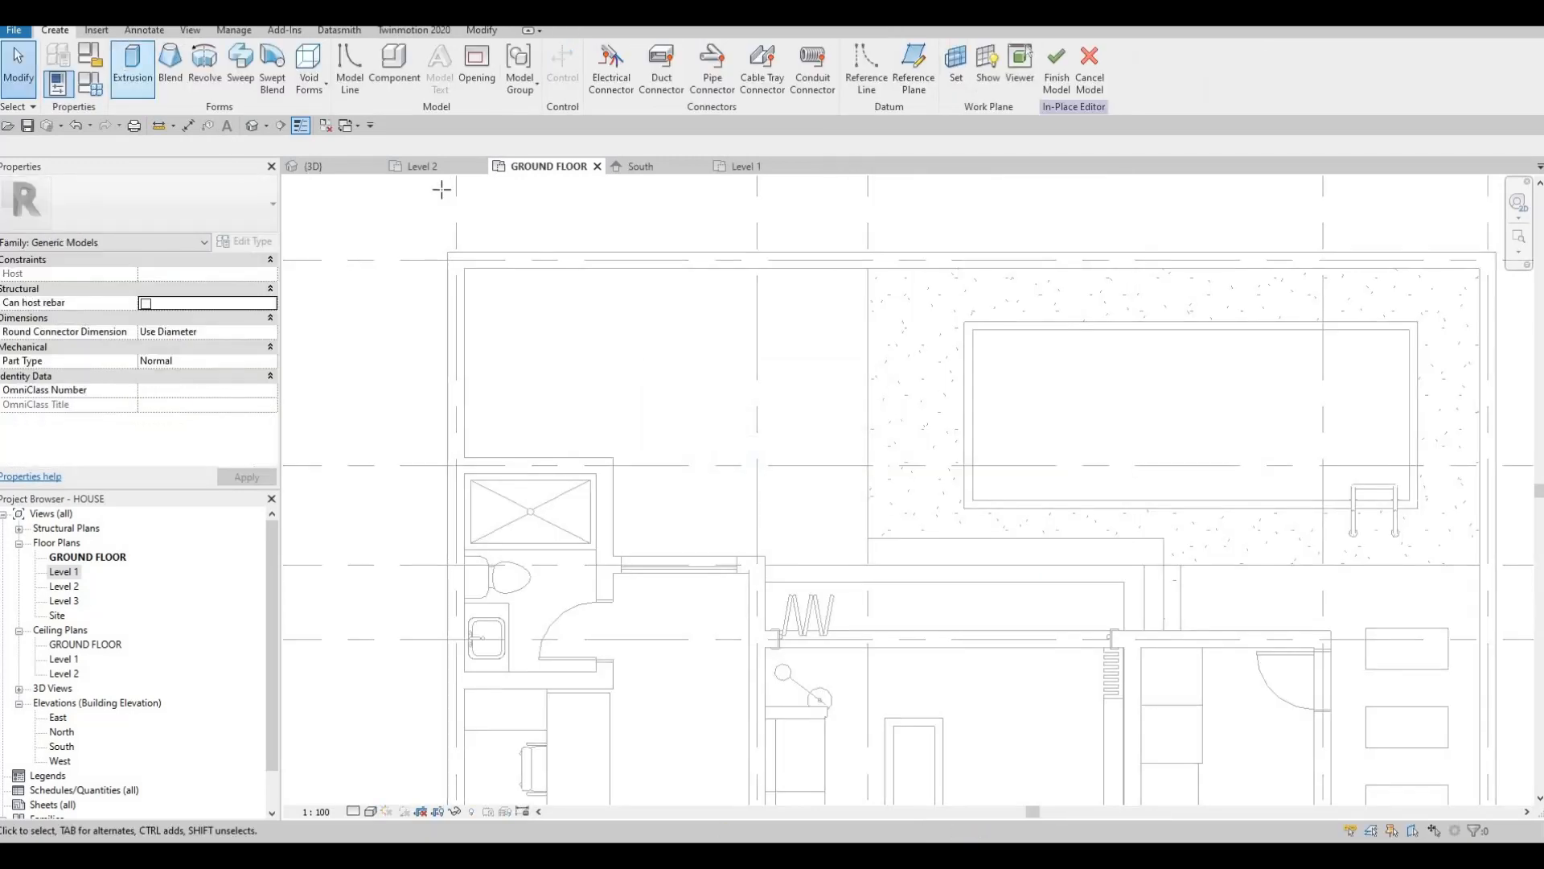
Start an Extrusion and pick the terrace floor's surface (FLOOR 6) as its work plane.
click(133, 64)
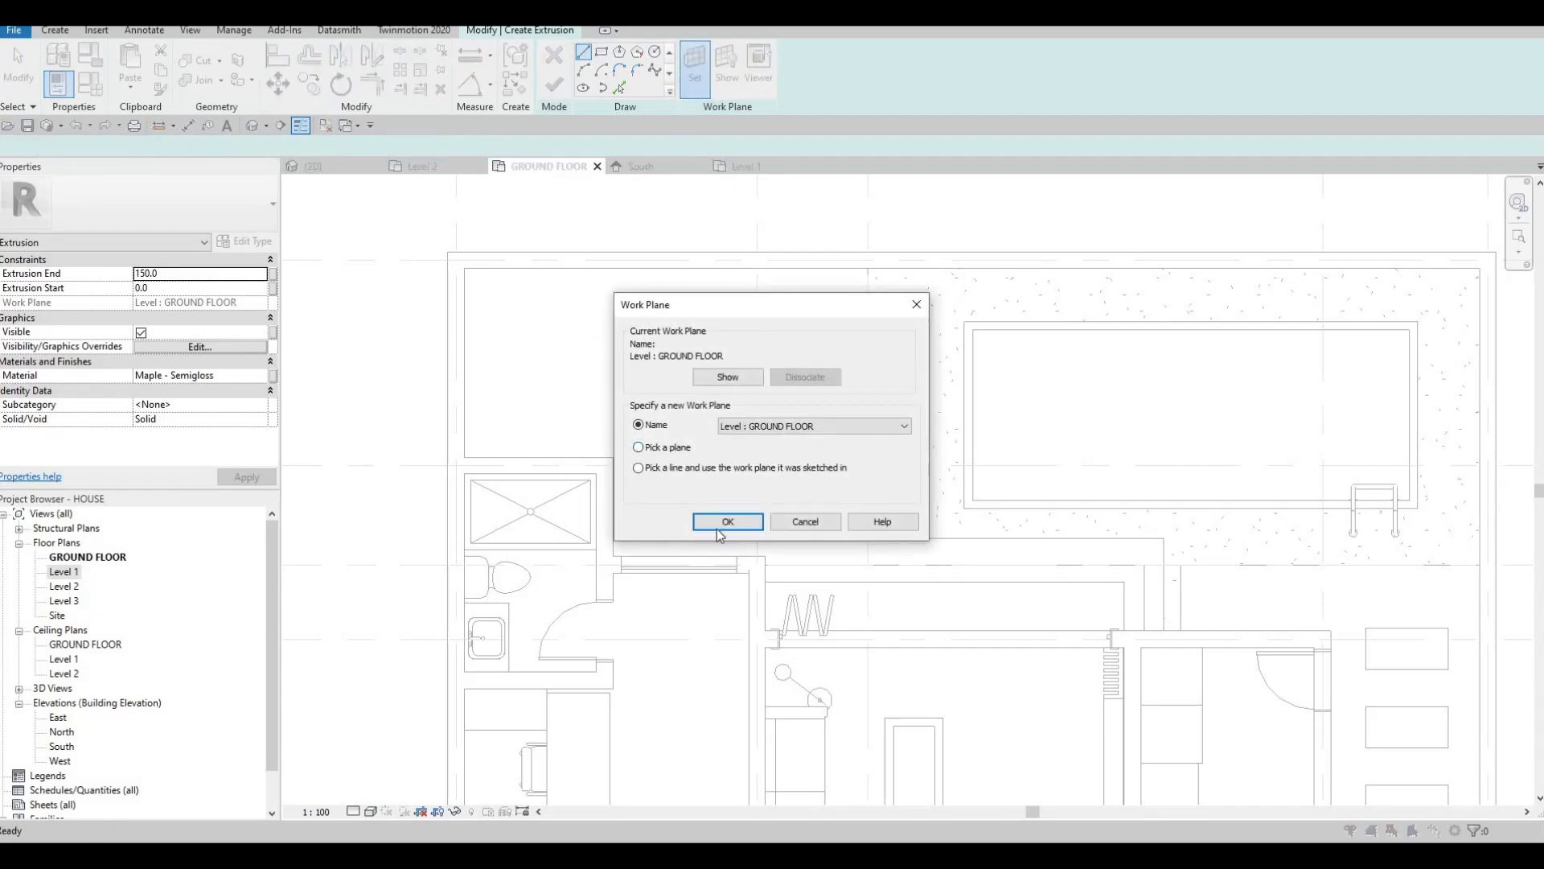
click(727, 521)
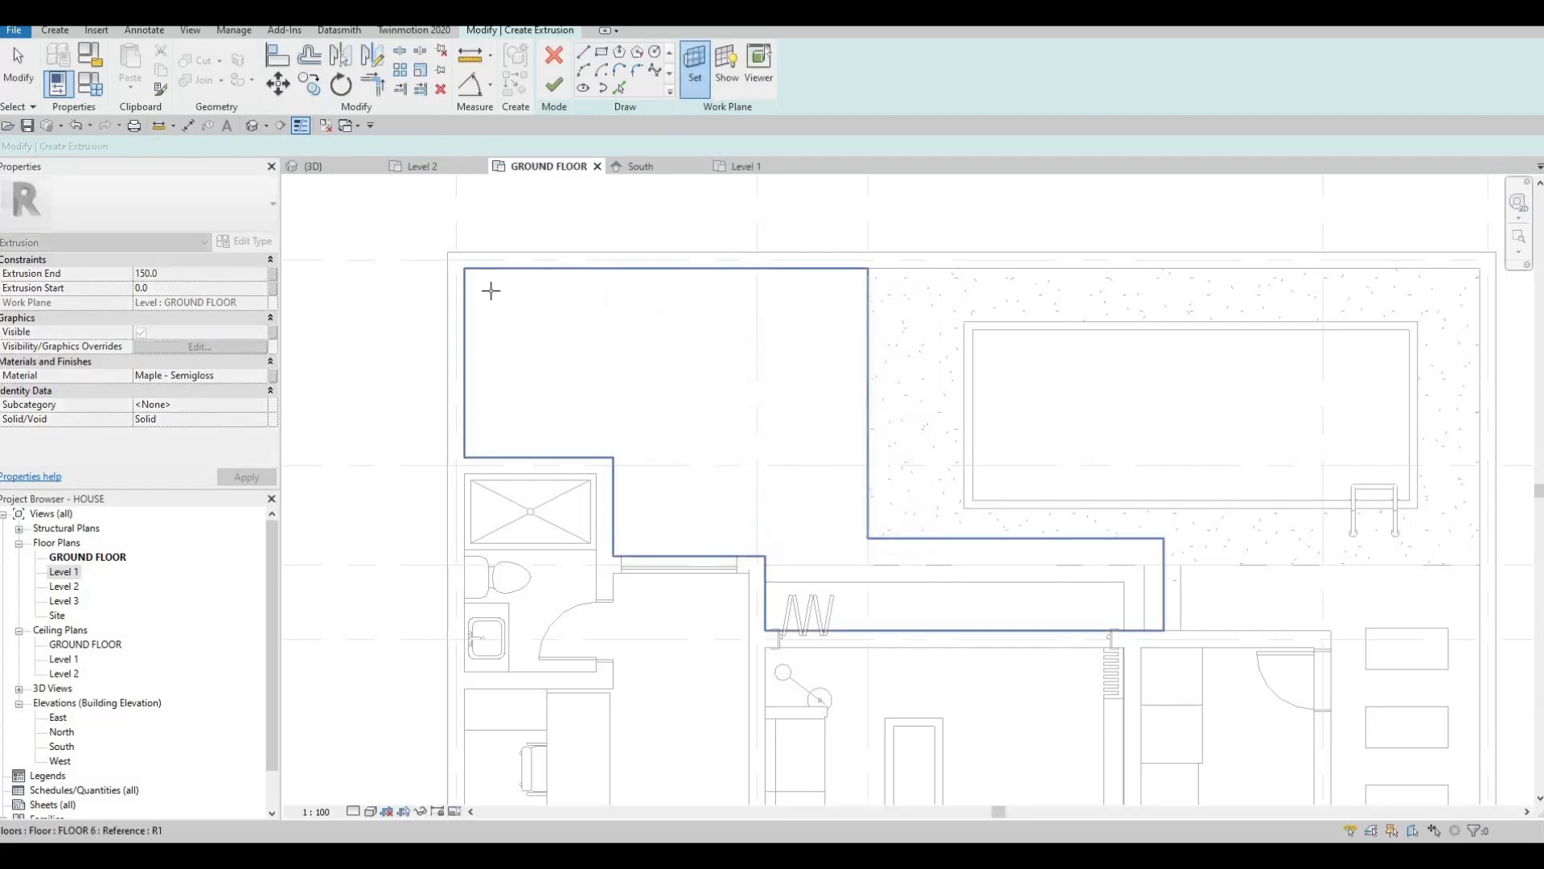
click(541, 264)
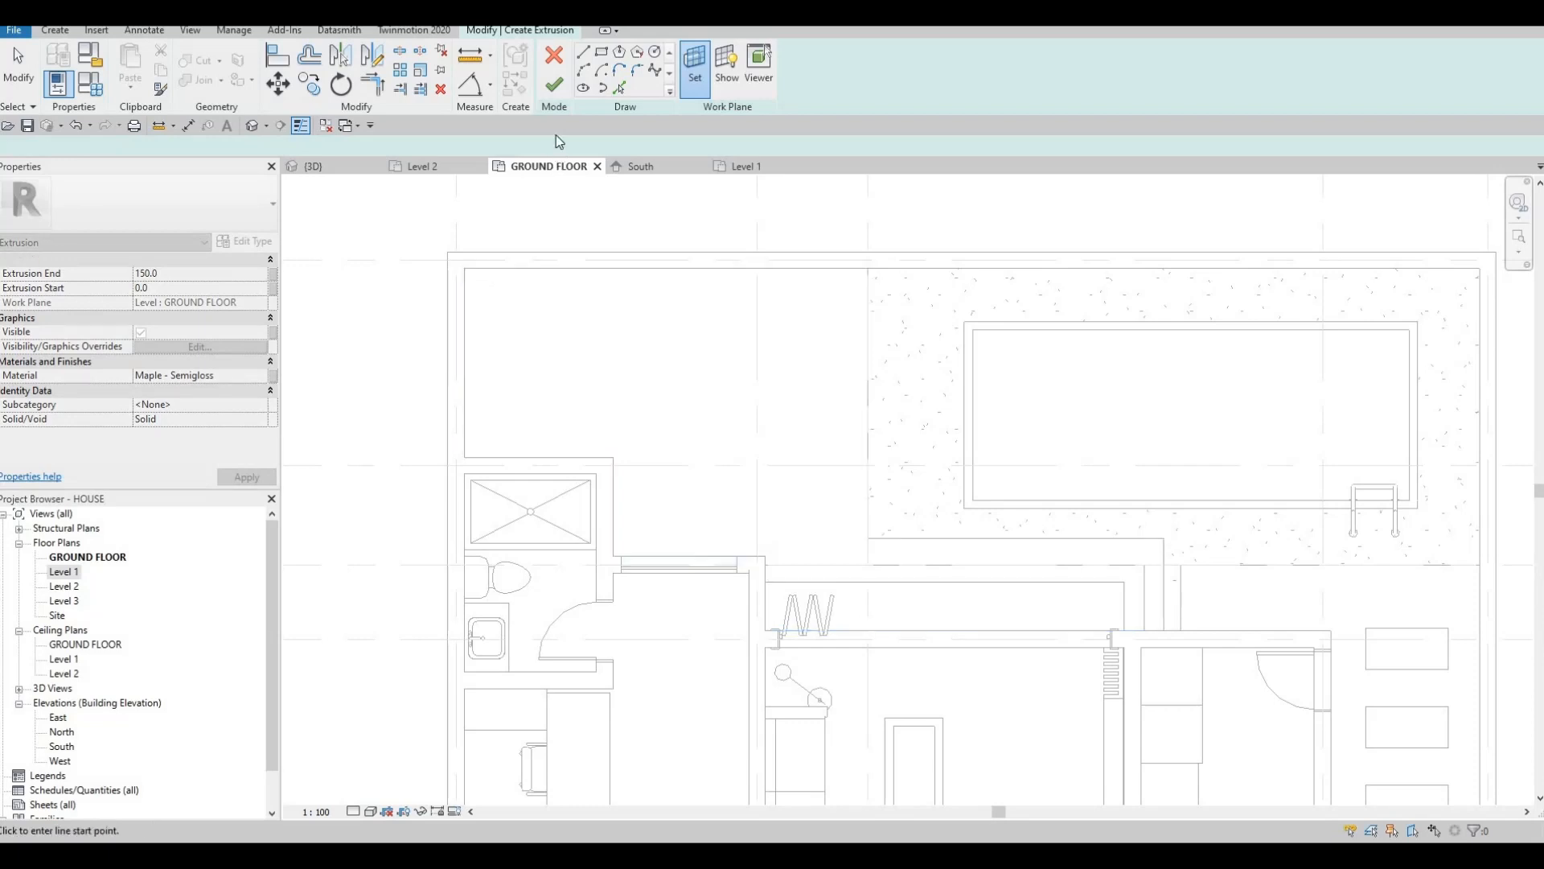
Assign the Aluminum 7075 material from the AEC Materials metal library to the extrusion.
click(262, 378)
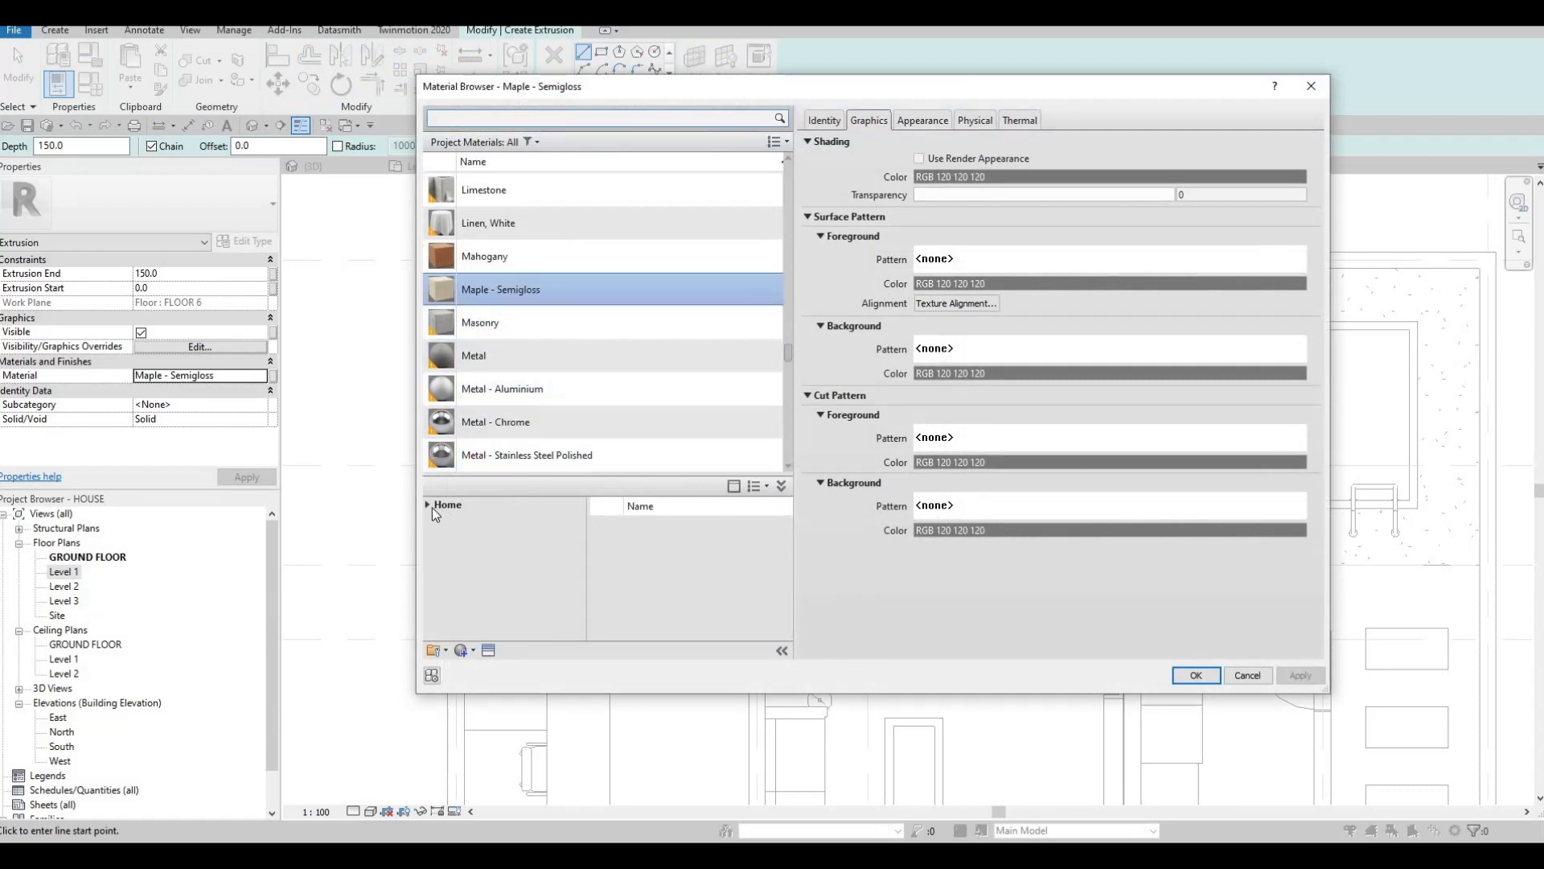
click(432, 506)
click(435, 535)
scroll(496, 605, down, 2)
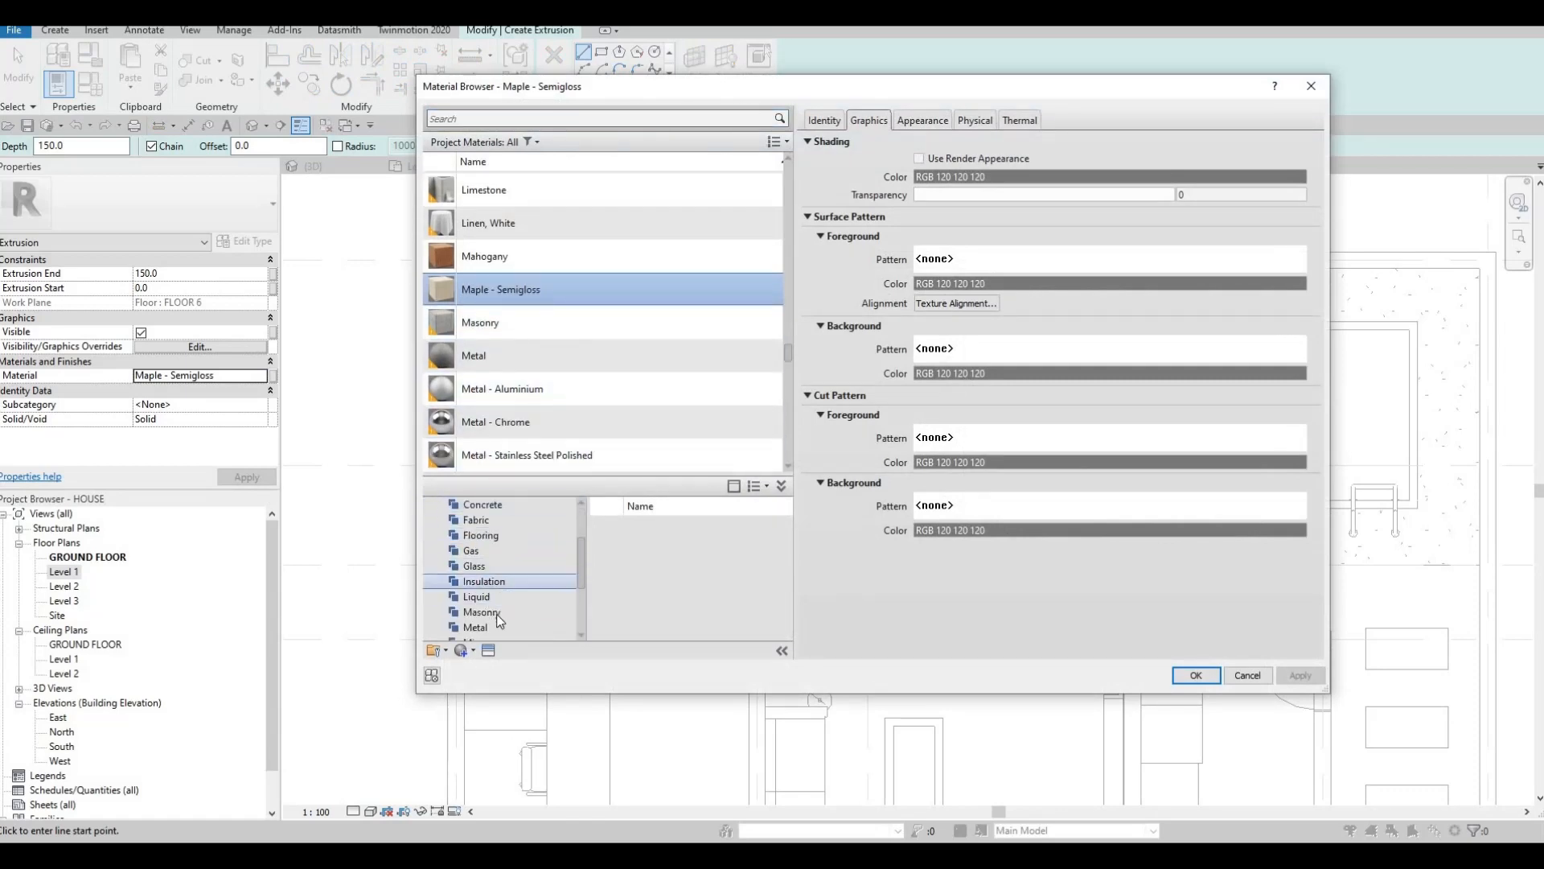
scroll(500, 617, down, 3)
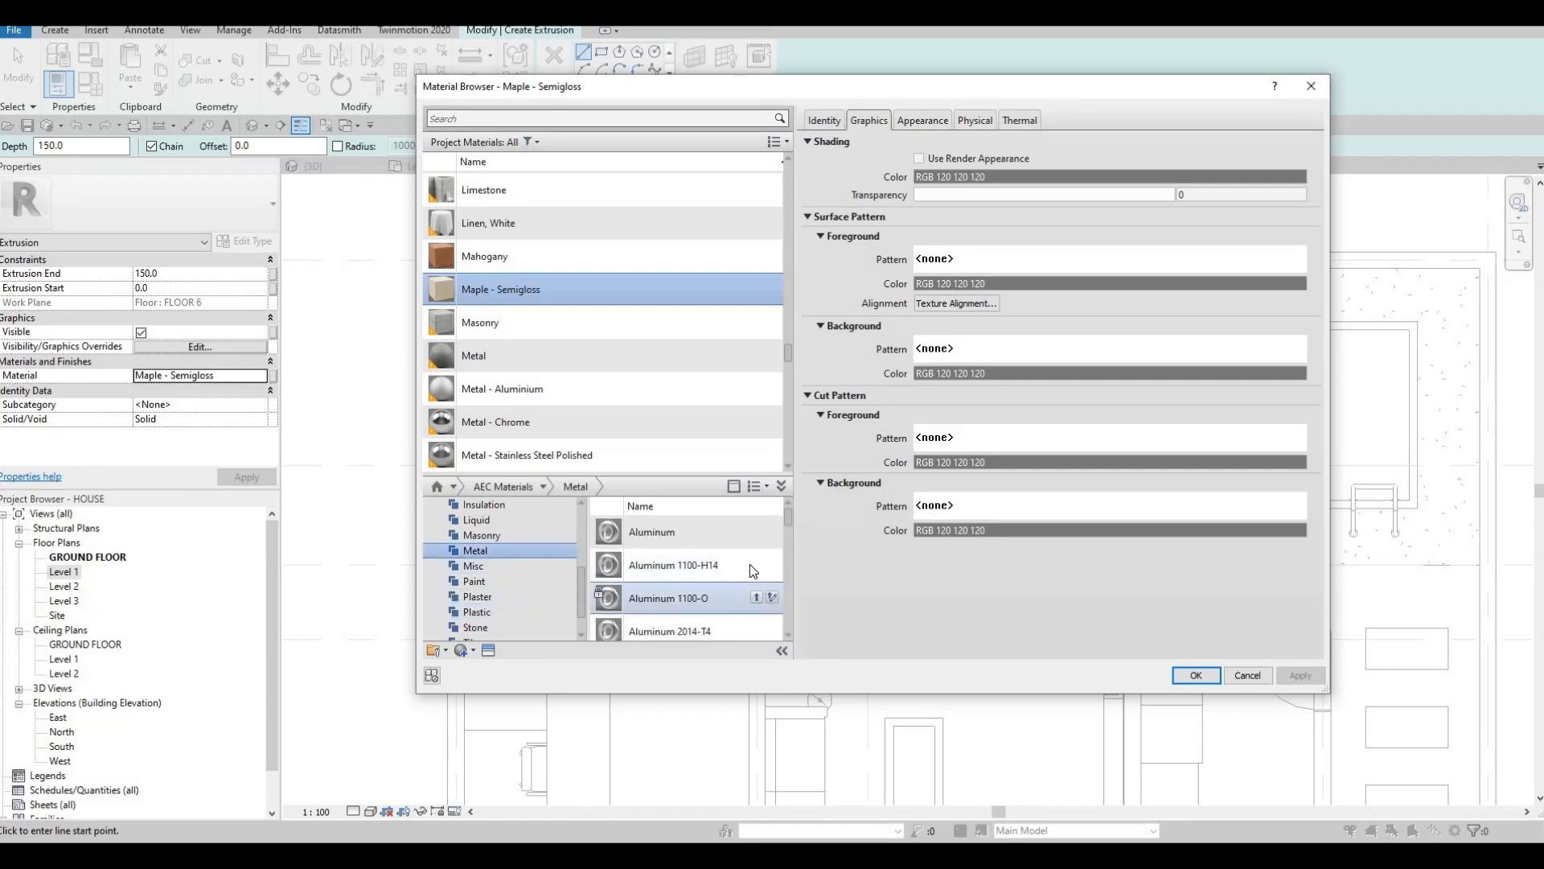
click(756, 564)
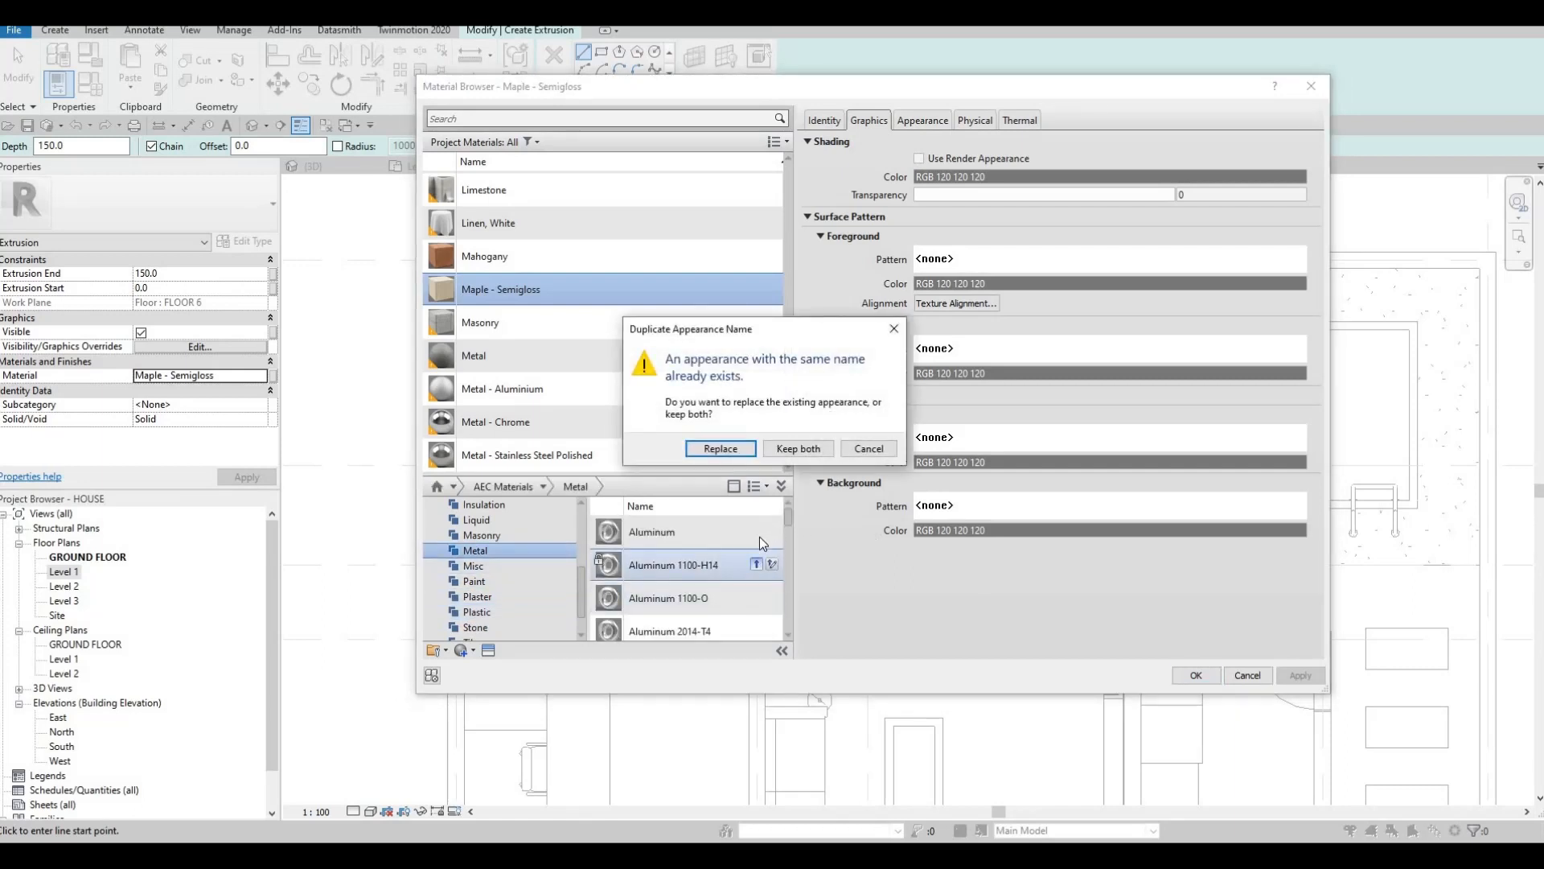
key(Escape)
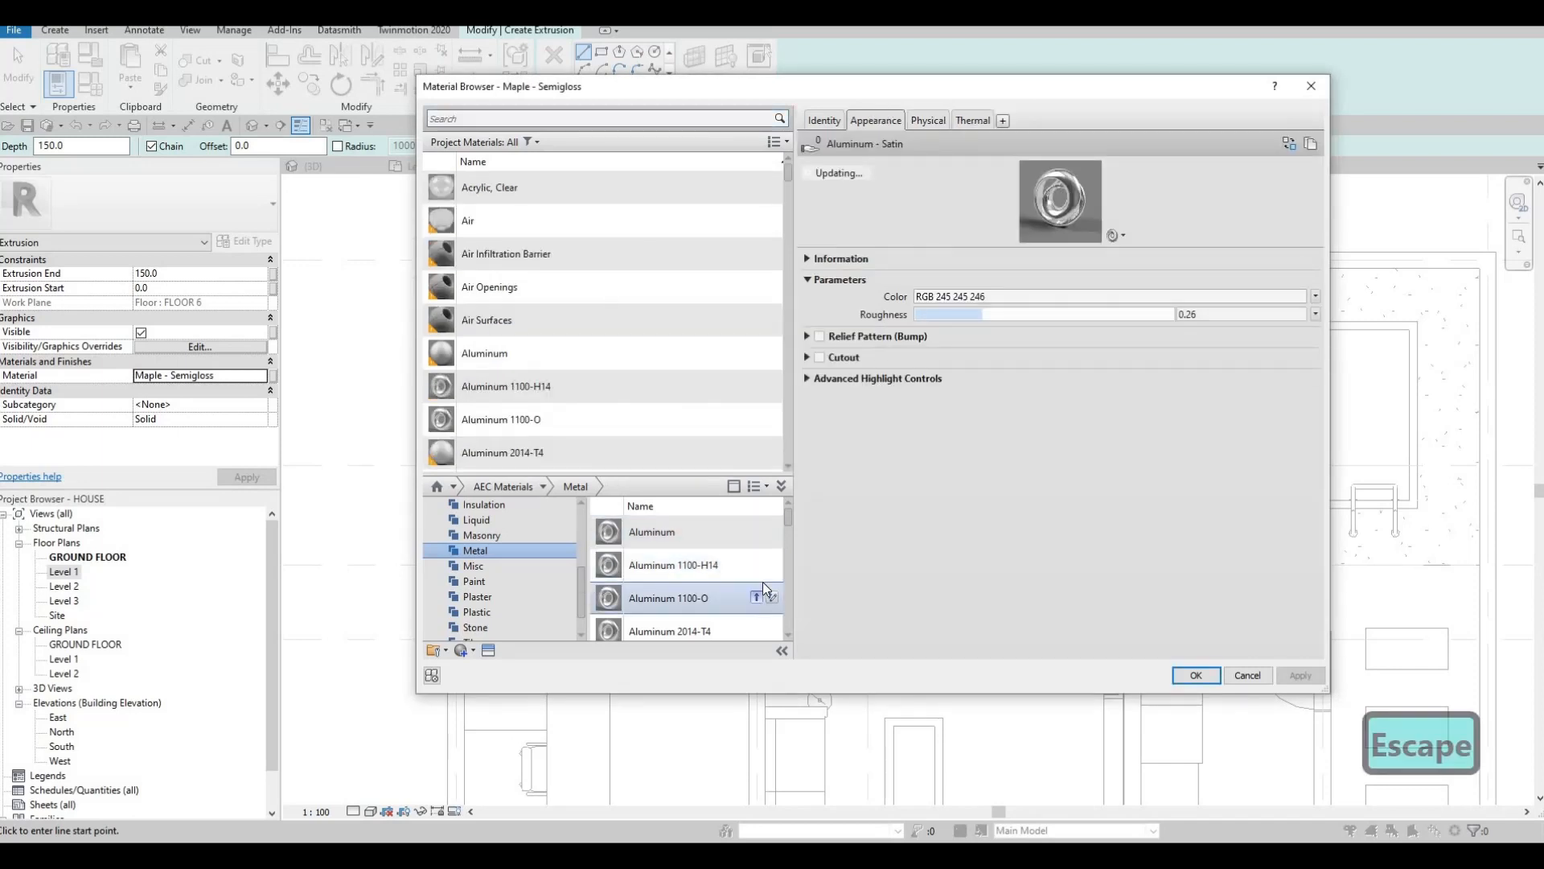
click(756, 597)
key(Escape)
scroll(749, 578, down, 5)
scroll(766, 553, up, 3)
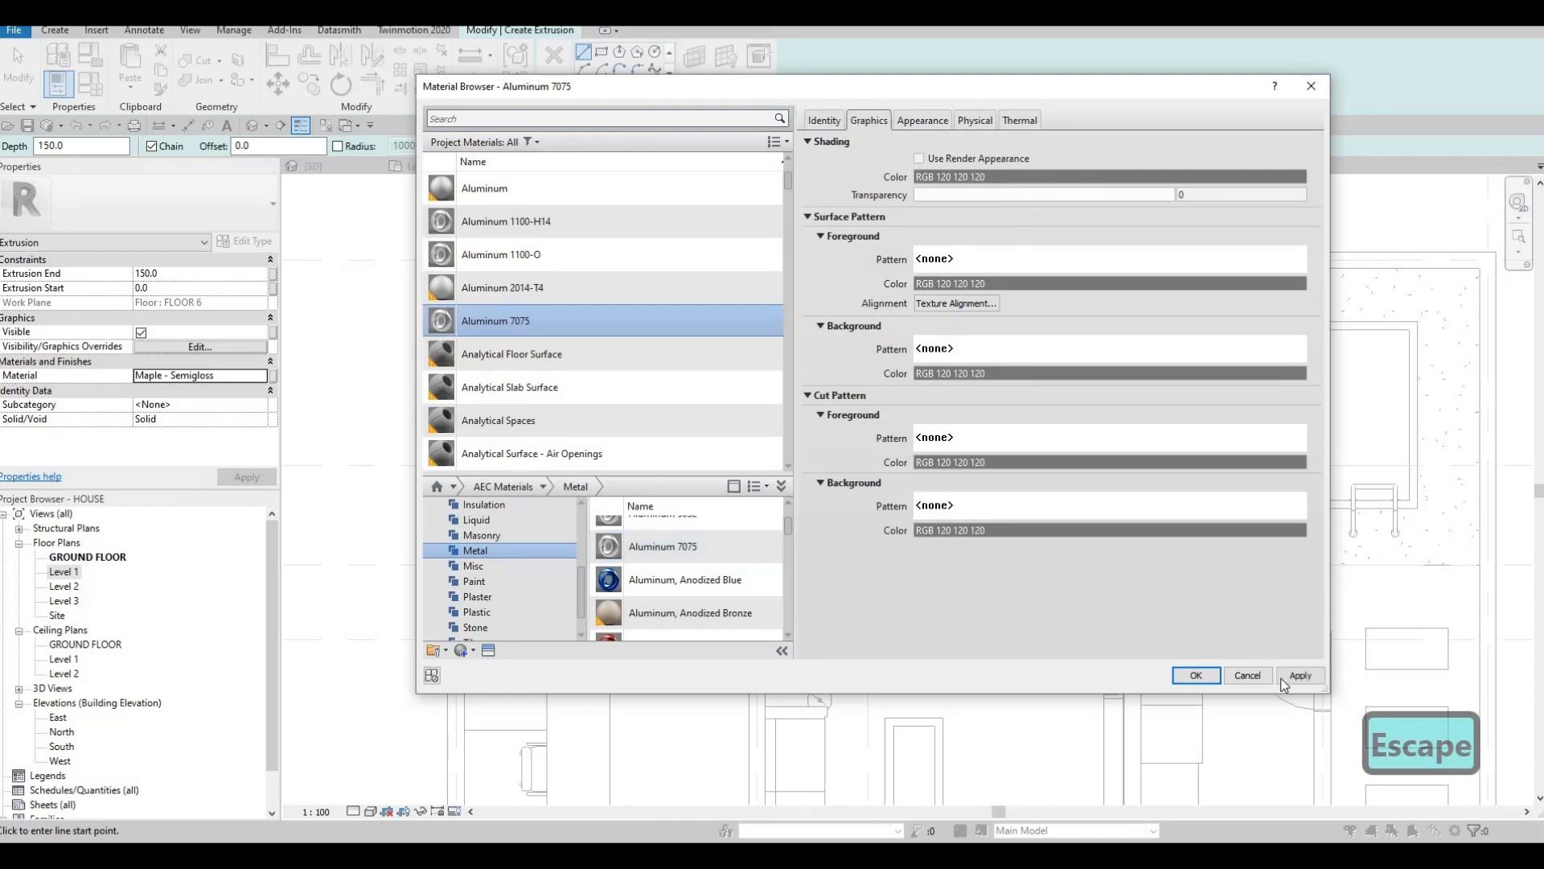
click(1196, 675)
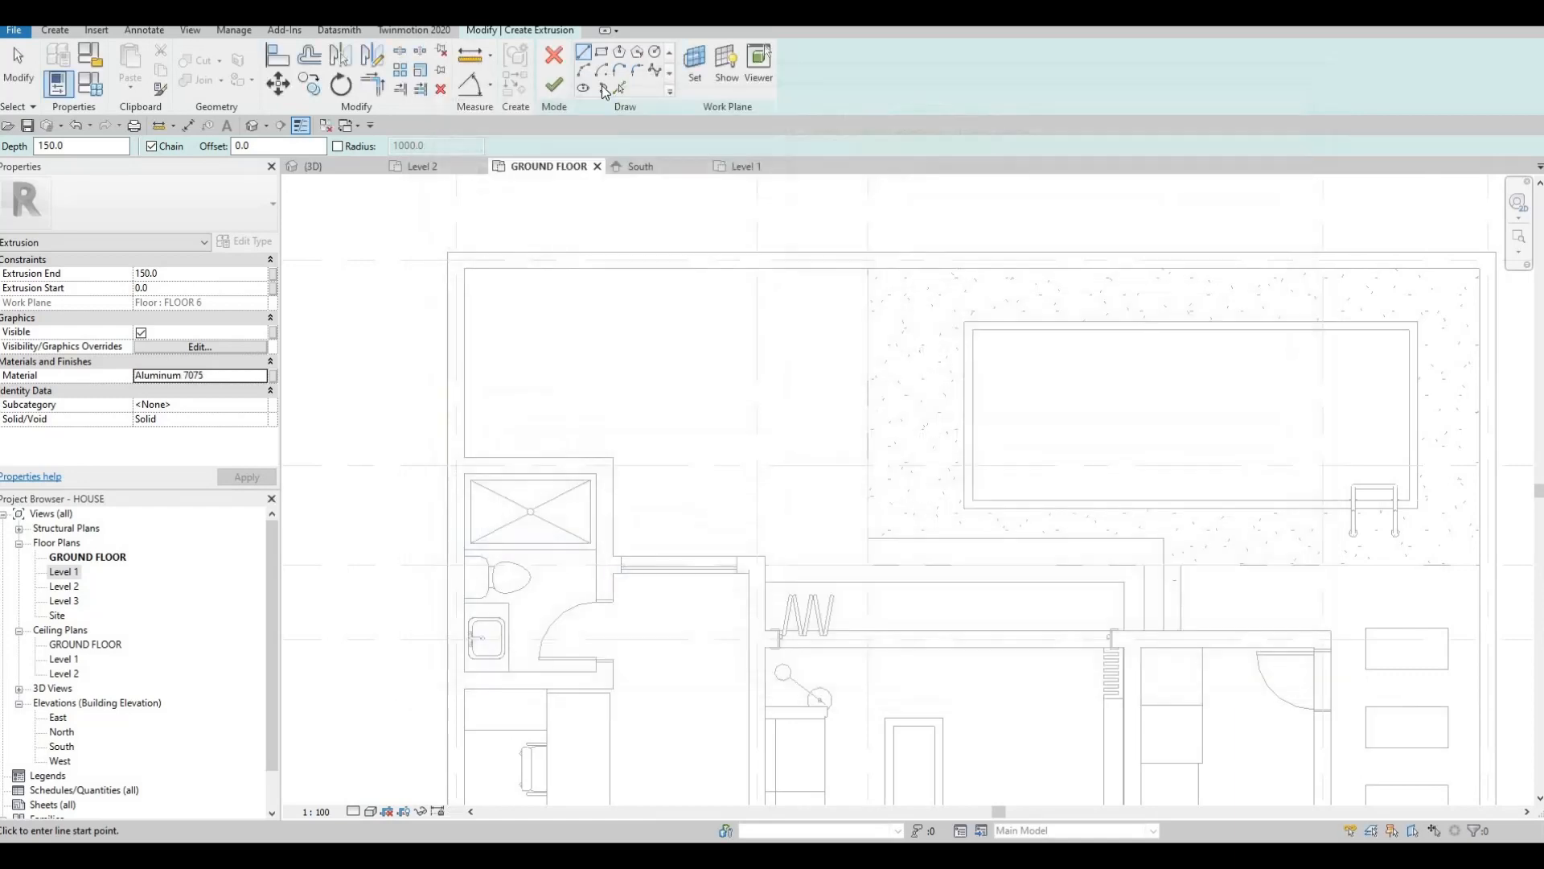
Sketch a rectangle about 140 by 140 mm just inside the terrace's upper-left wall corner.
scroll(462, 280, up, 3)
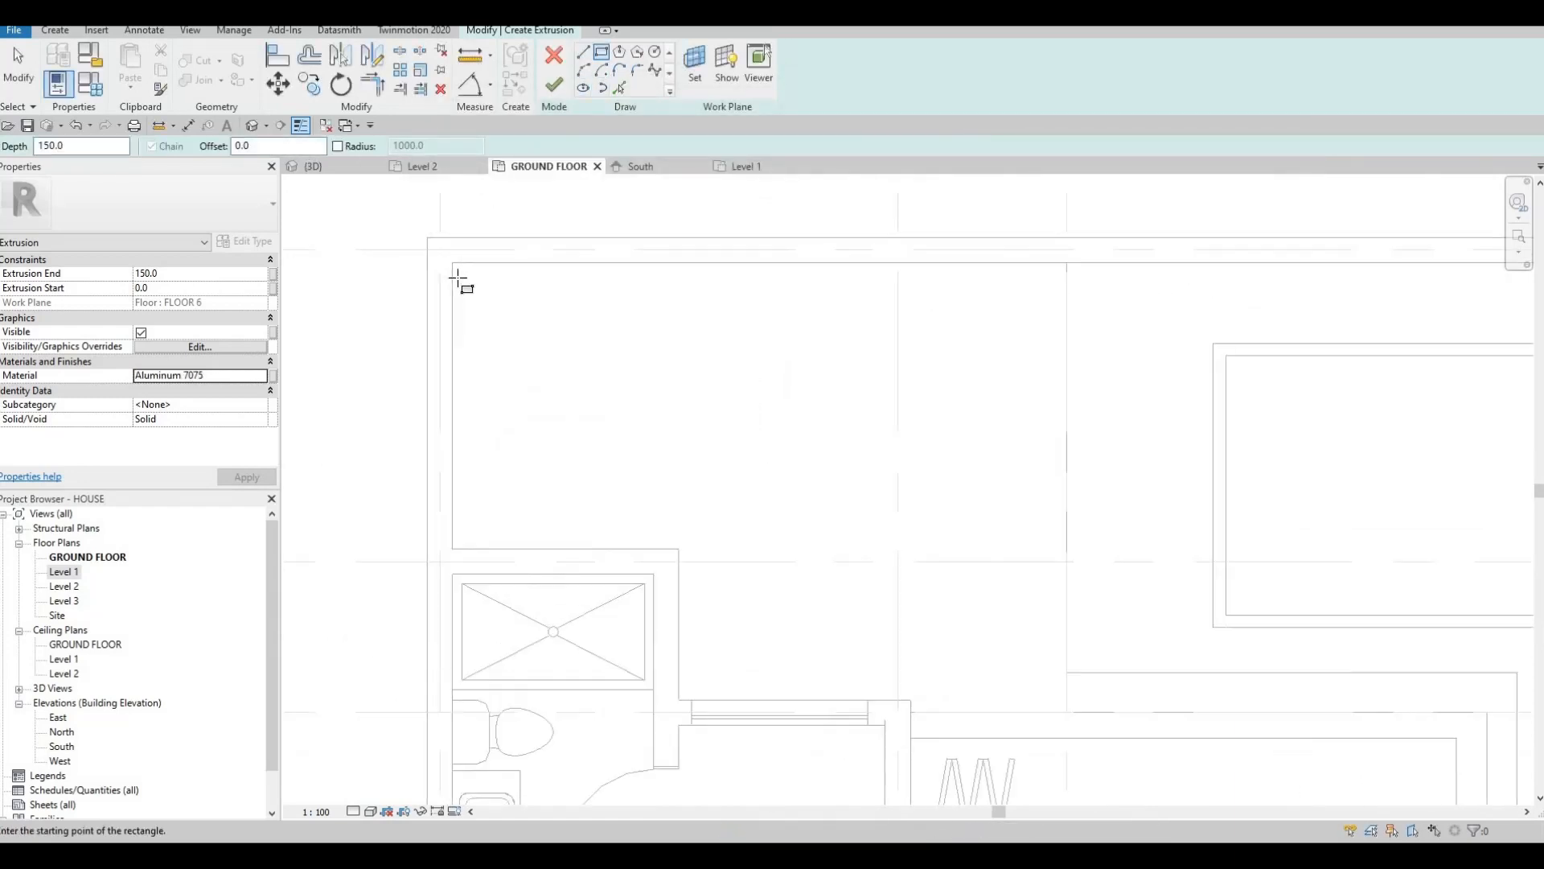
click(493, 308)
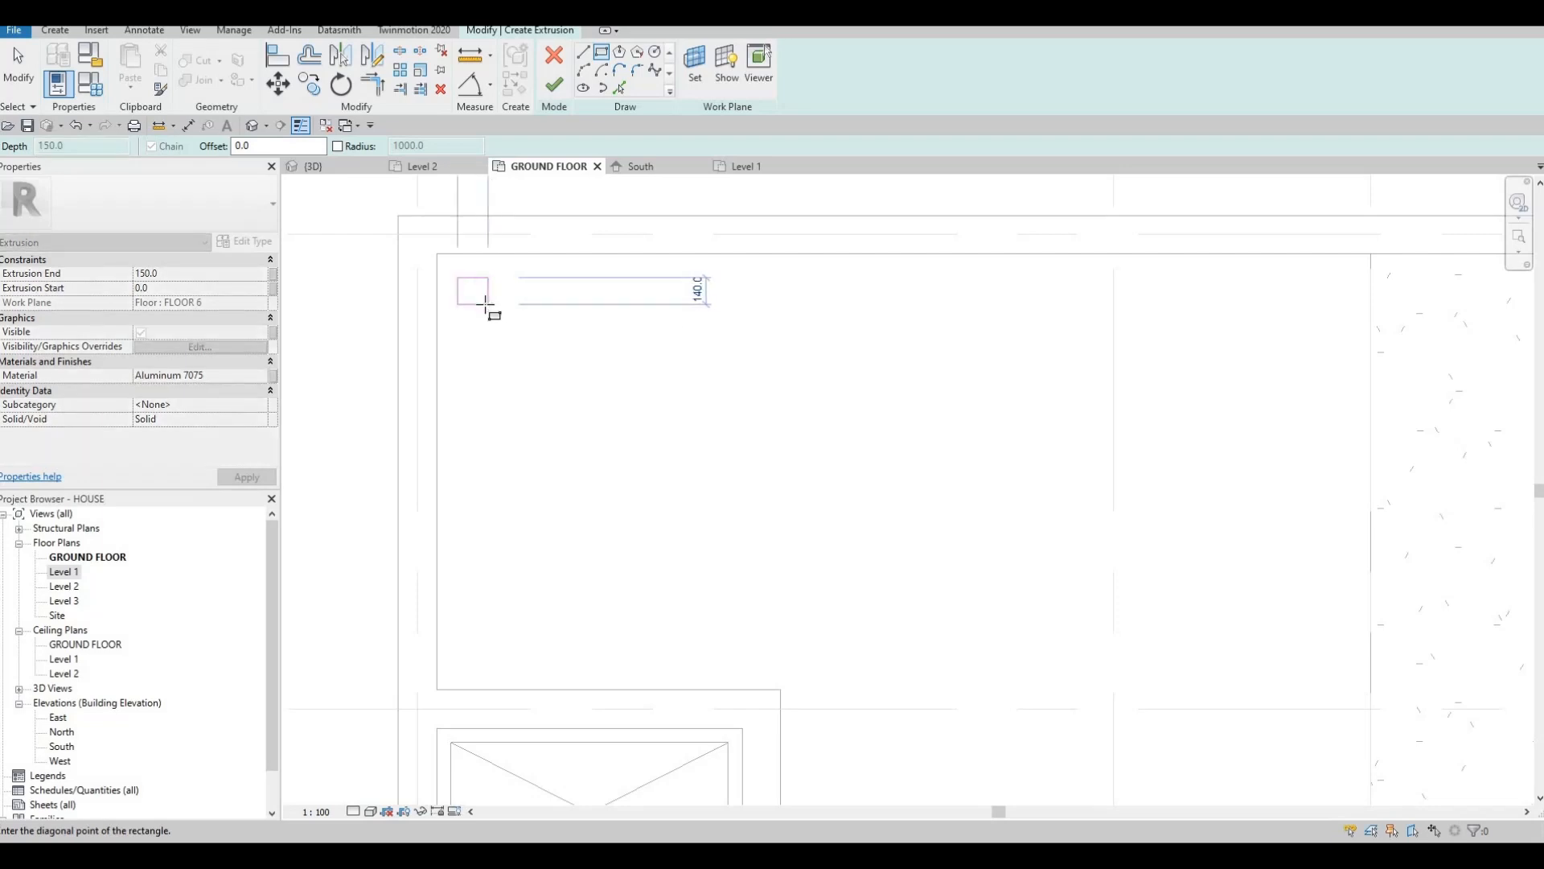
click(485, 304)
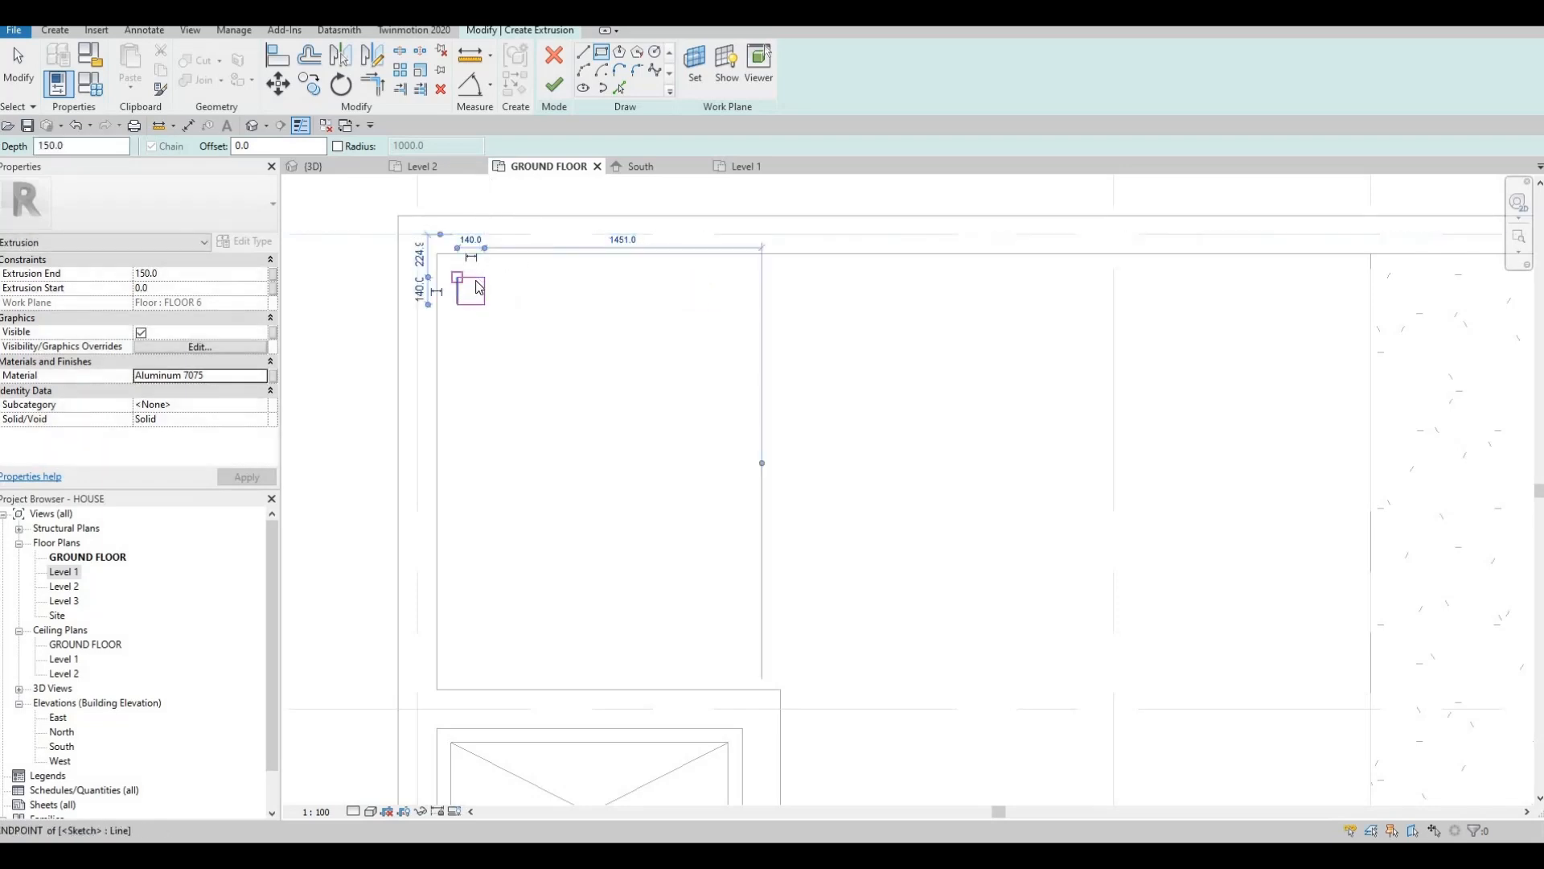
key(Escape)
key(Escape)
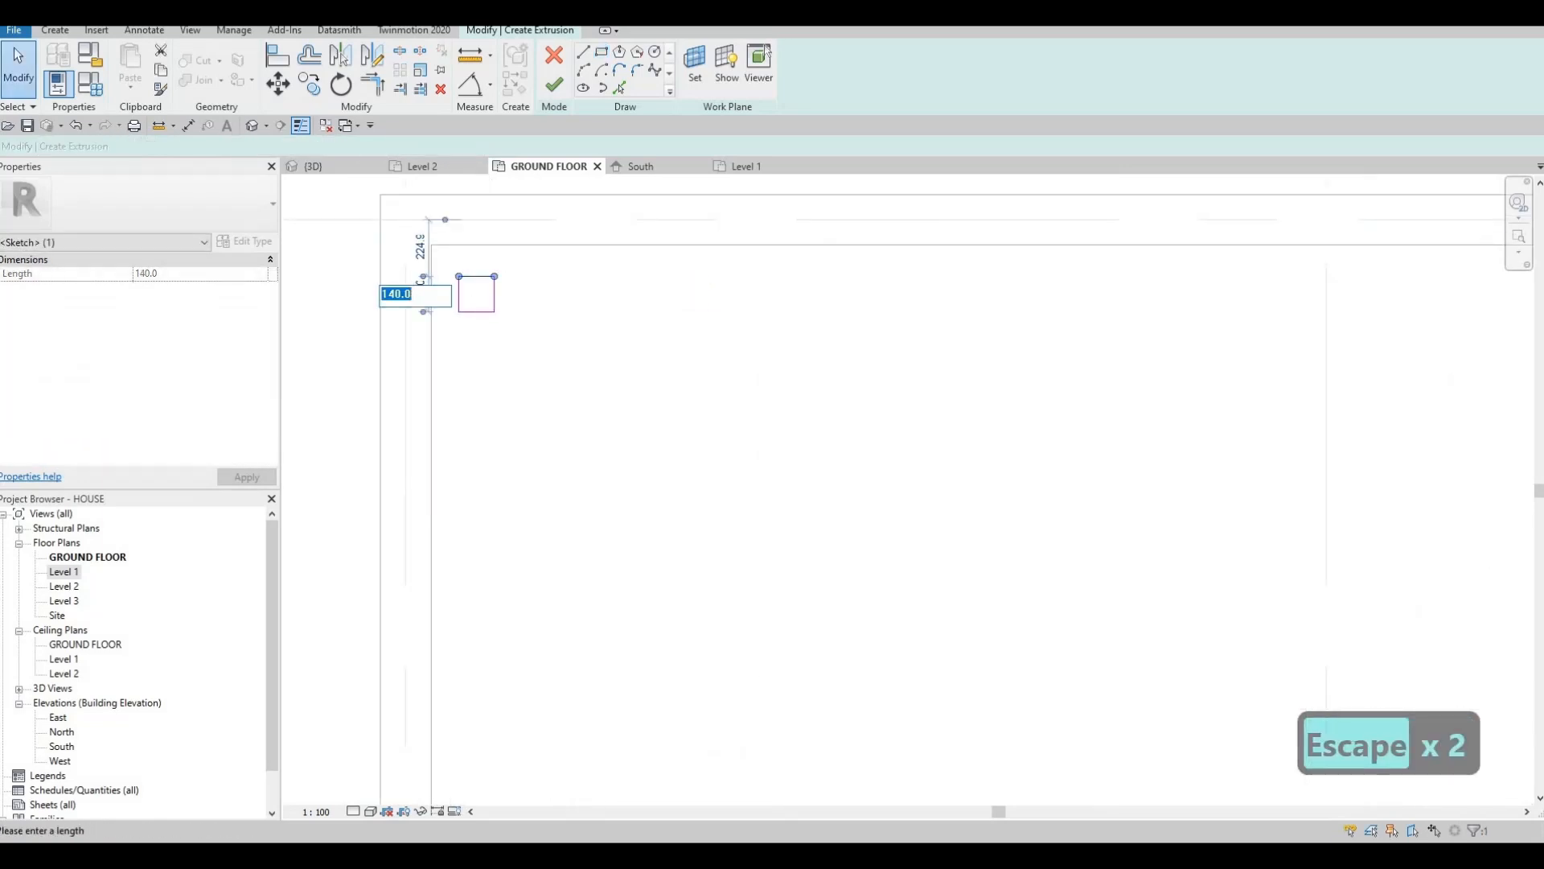
Resize the sketched rectangle in the terrace's upper-left corner to 100 by 100 mm.
text(100)
key(Return)
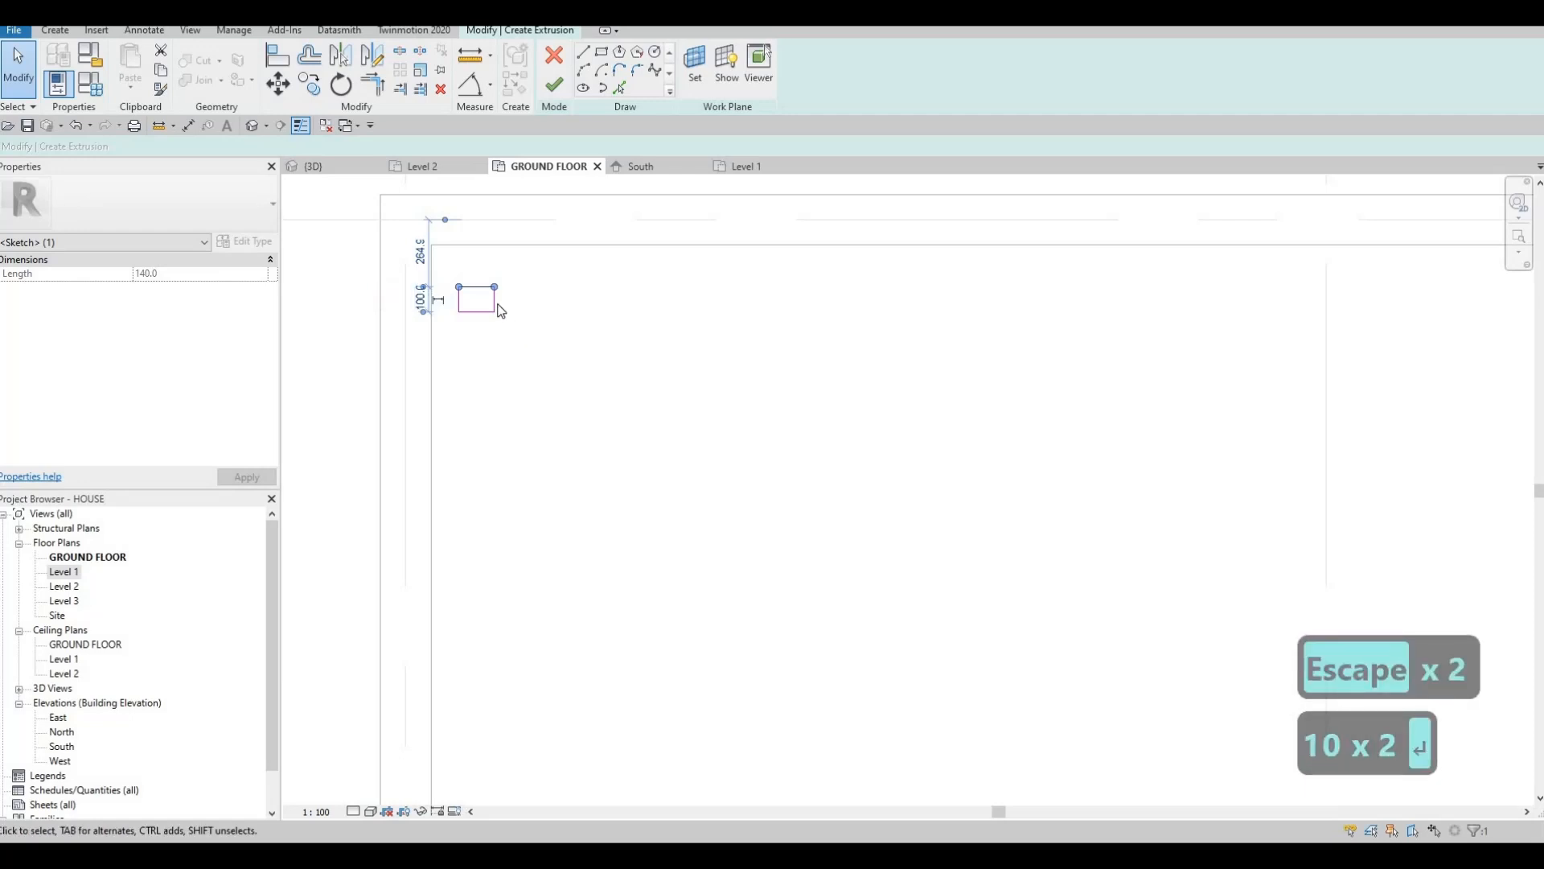
click(494, 300)
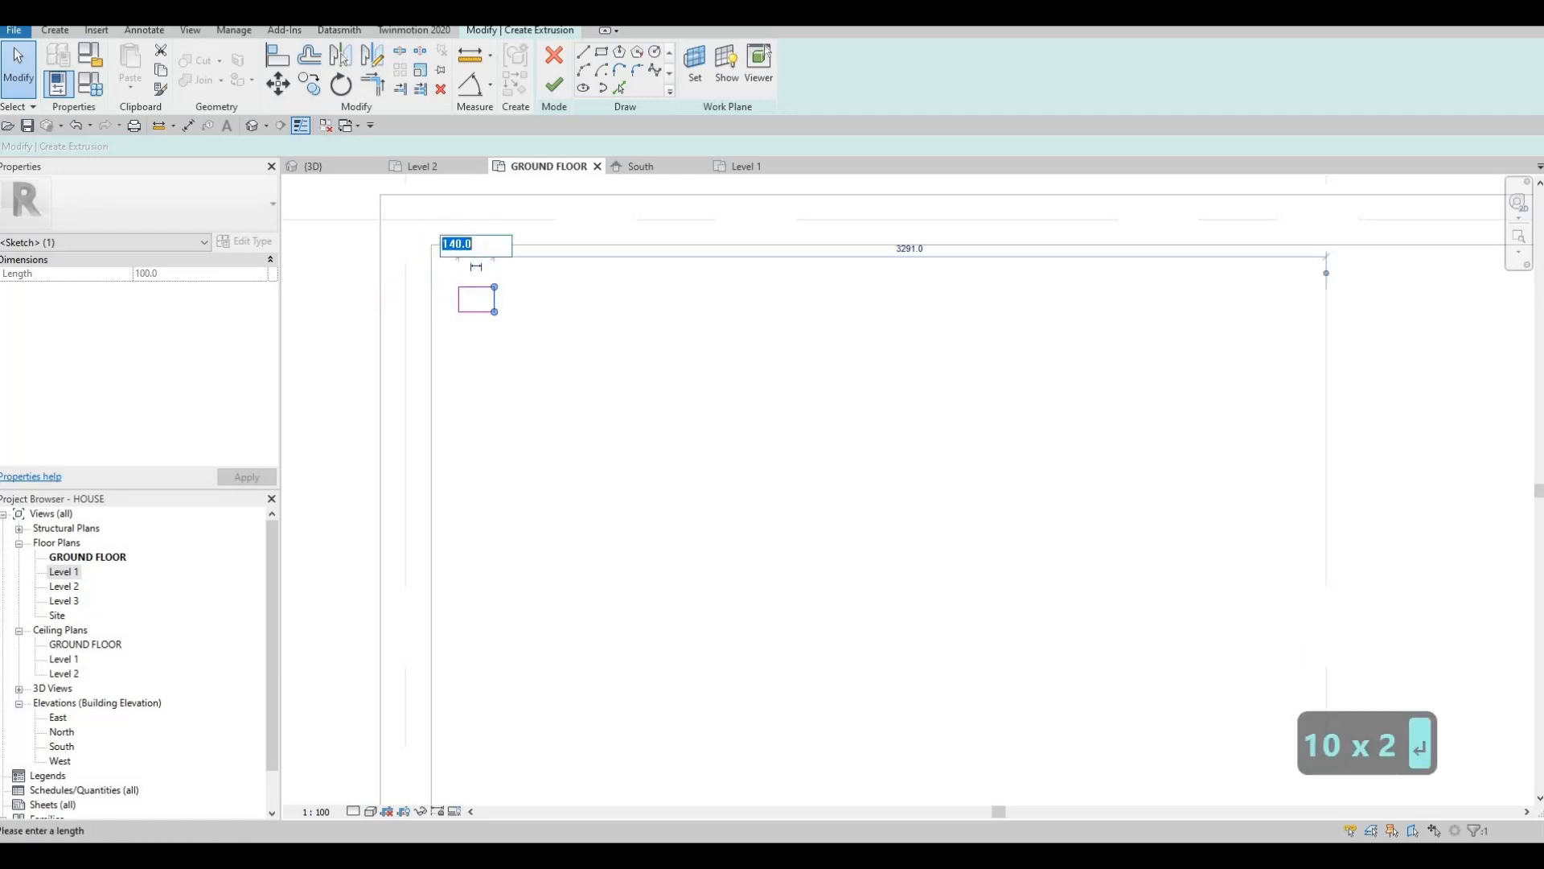
text(100)
key(Escape)
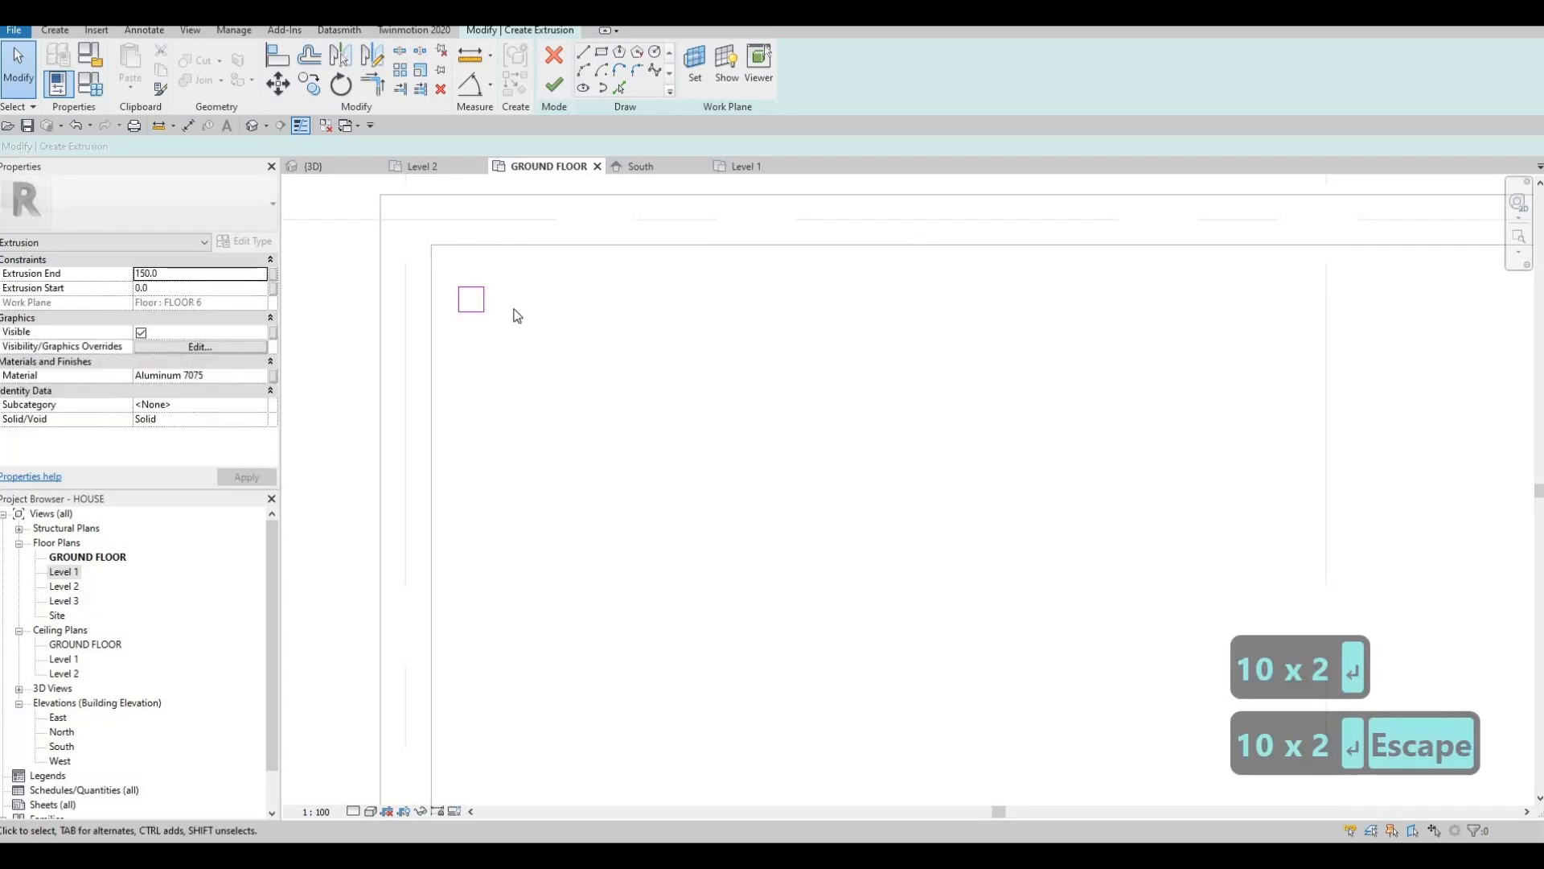
Nudge the whole square profile closer to the terrace's upper-left wall corner and finish the extrusion sketch.
middle_drag(464, 301, 533, 329)
drag(506, 303, 586, 375)
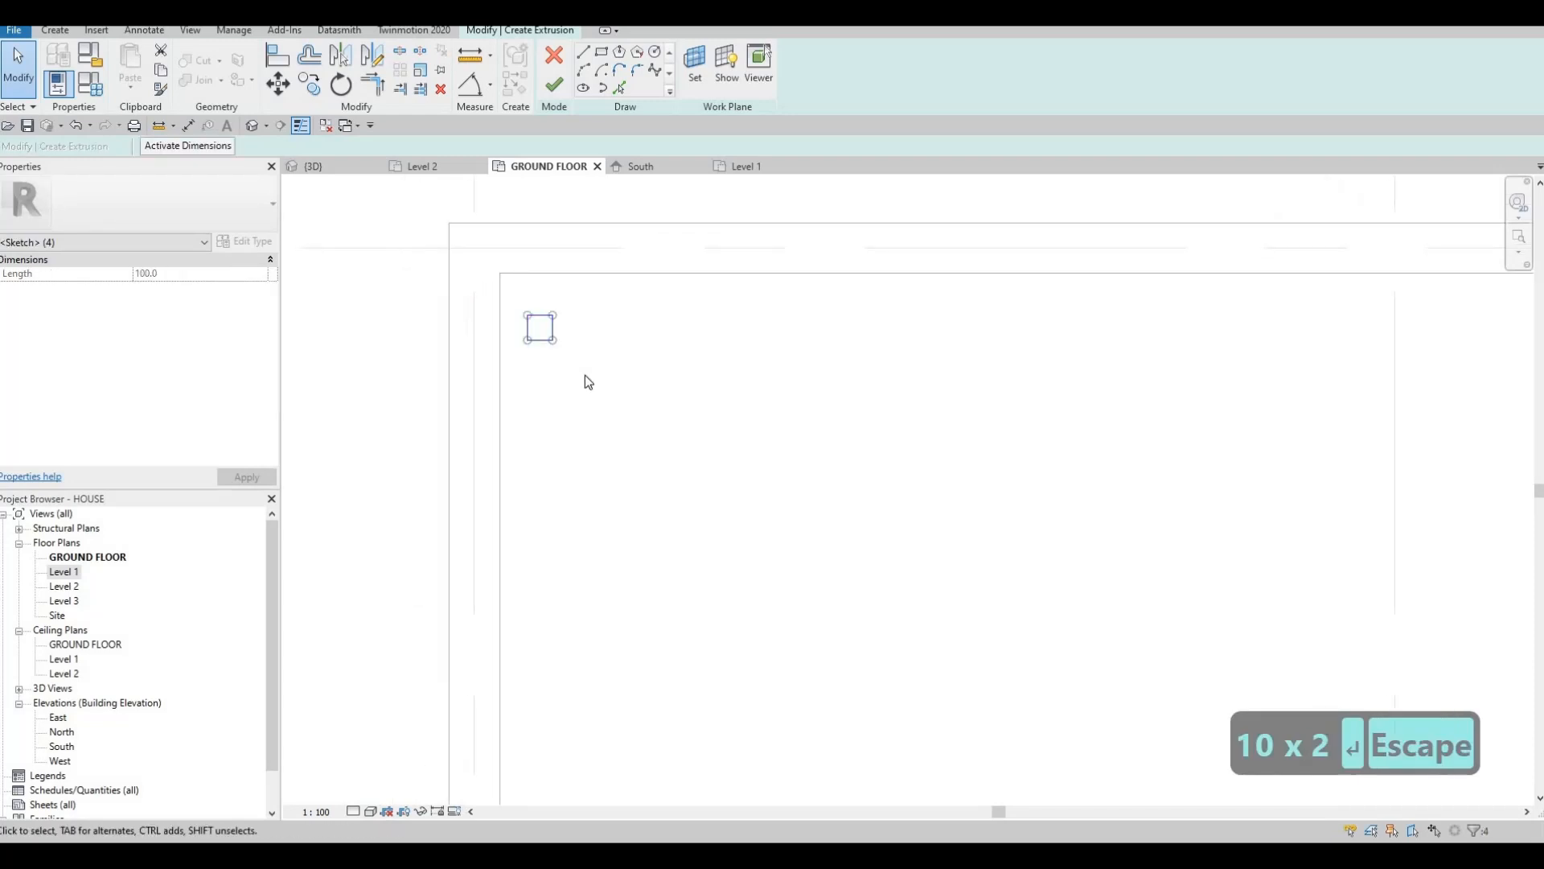
key(Up)
key(Up)
key(Up)
key(Up)
key(Up)
key(Up)
key(Left)
key(Up)
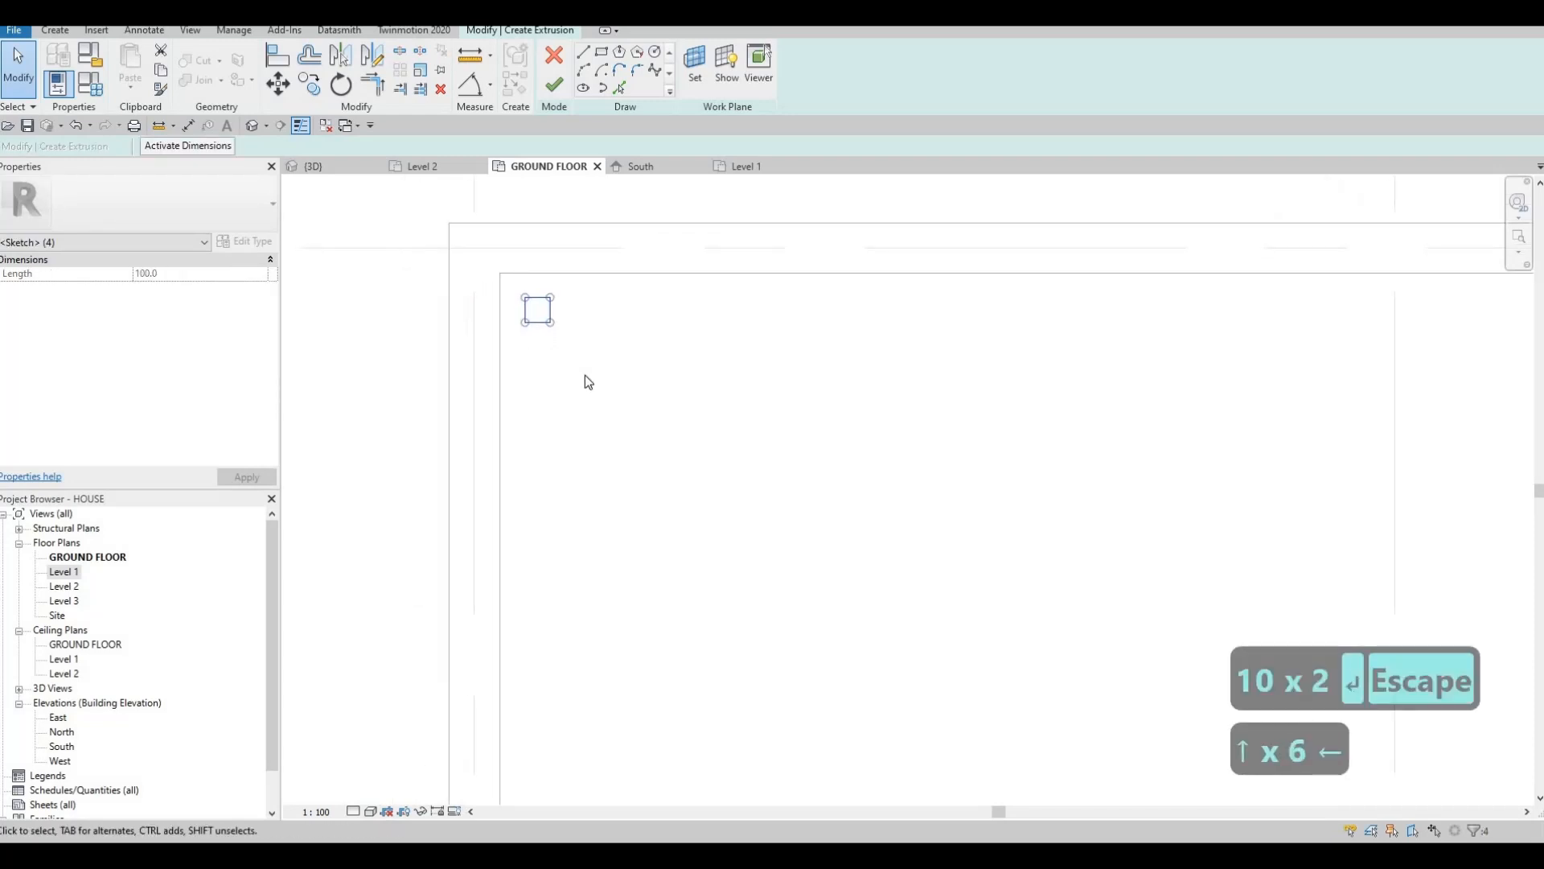
key(Left)
key(Left)
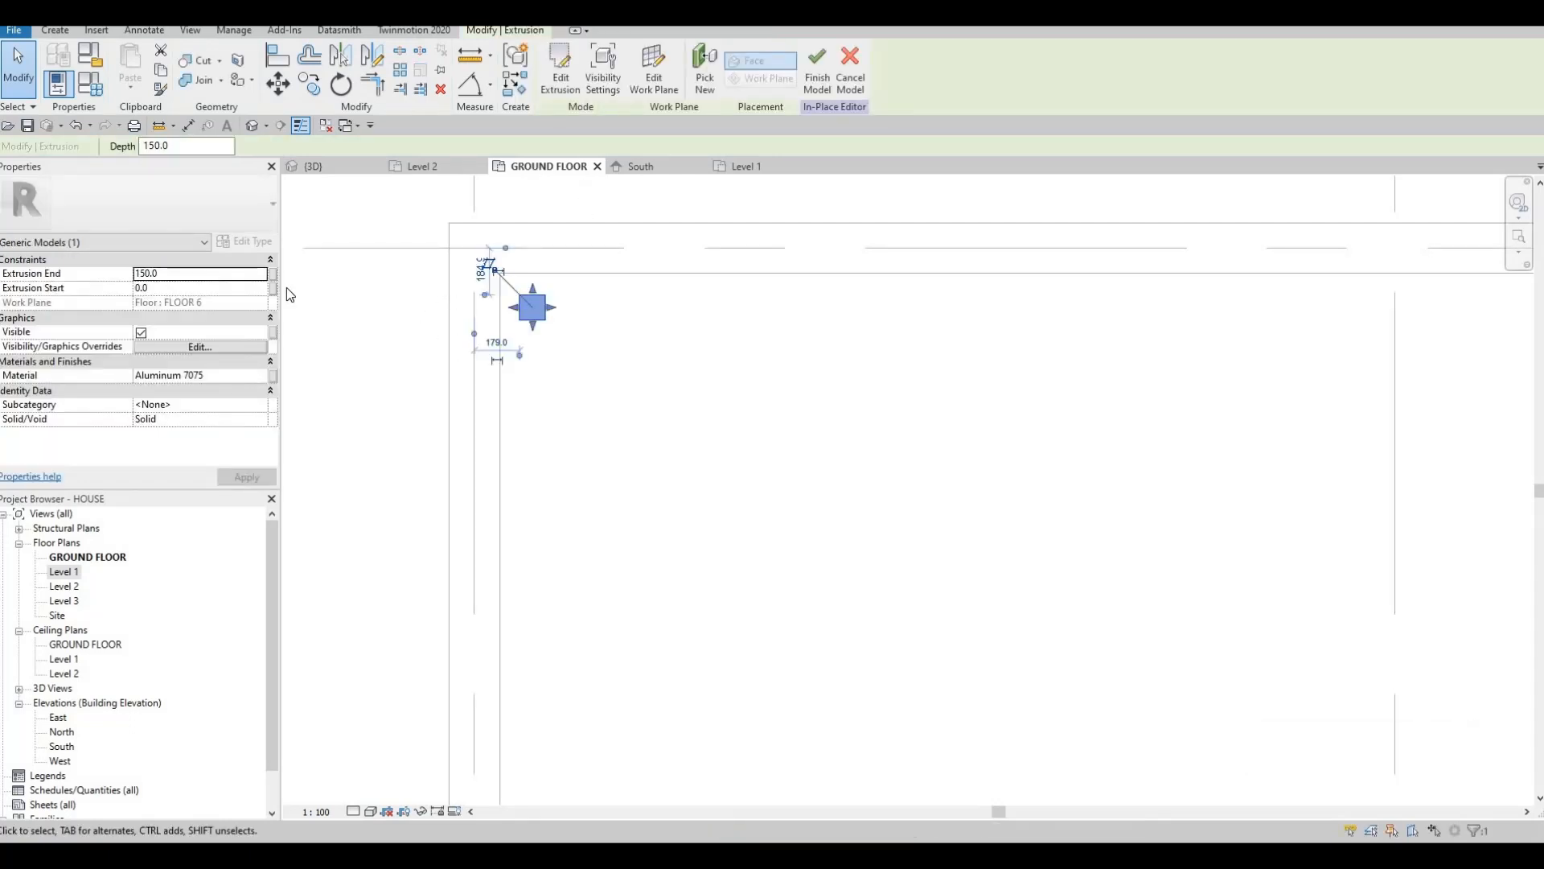
Set the aluminium post's Extrusion End to 4000 mm.
click(209, 273)
text(3)
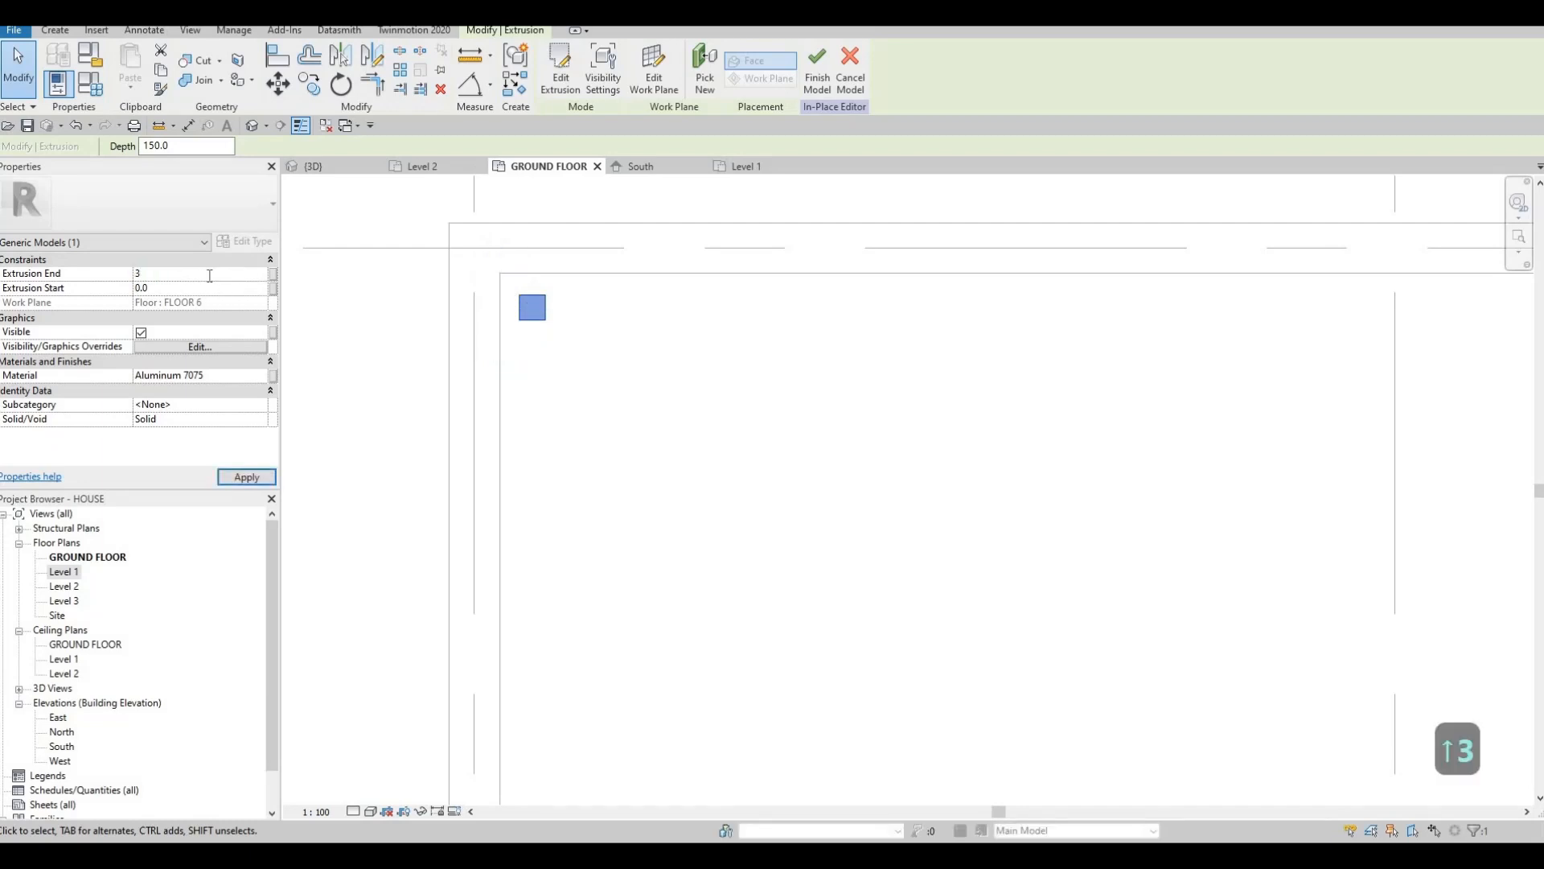
key(BackSpace)
text(4500)
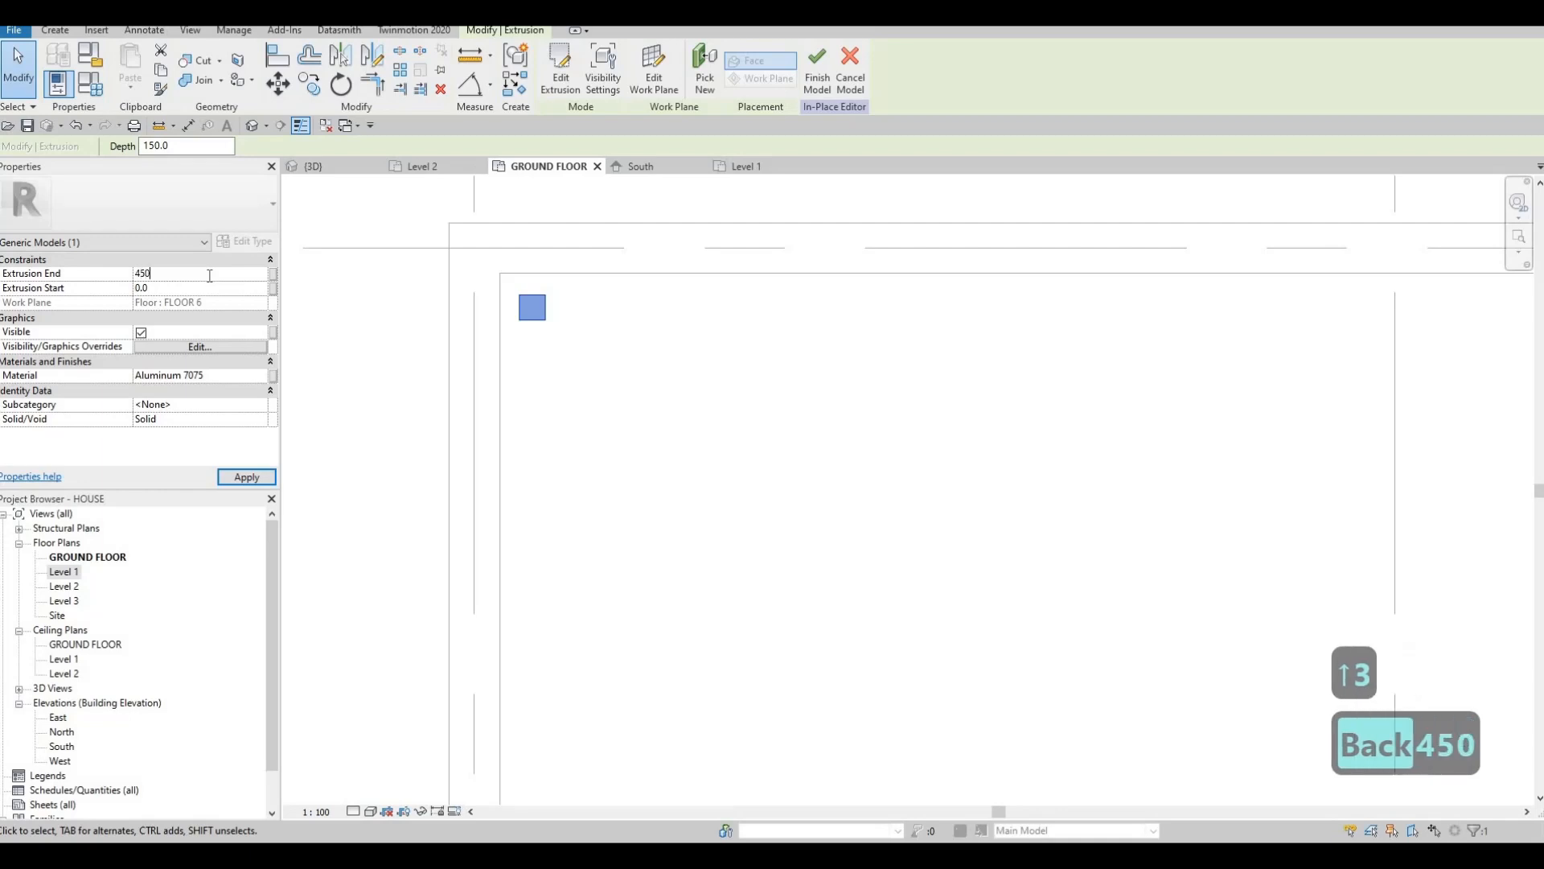
key(BackSpace)
key(BackSpace)
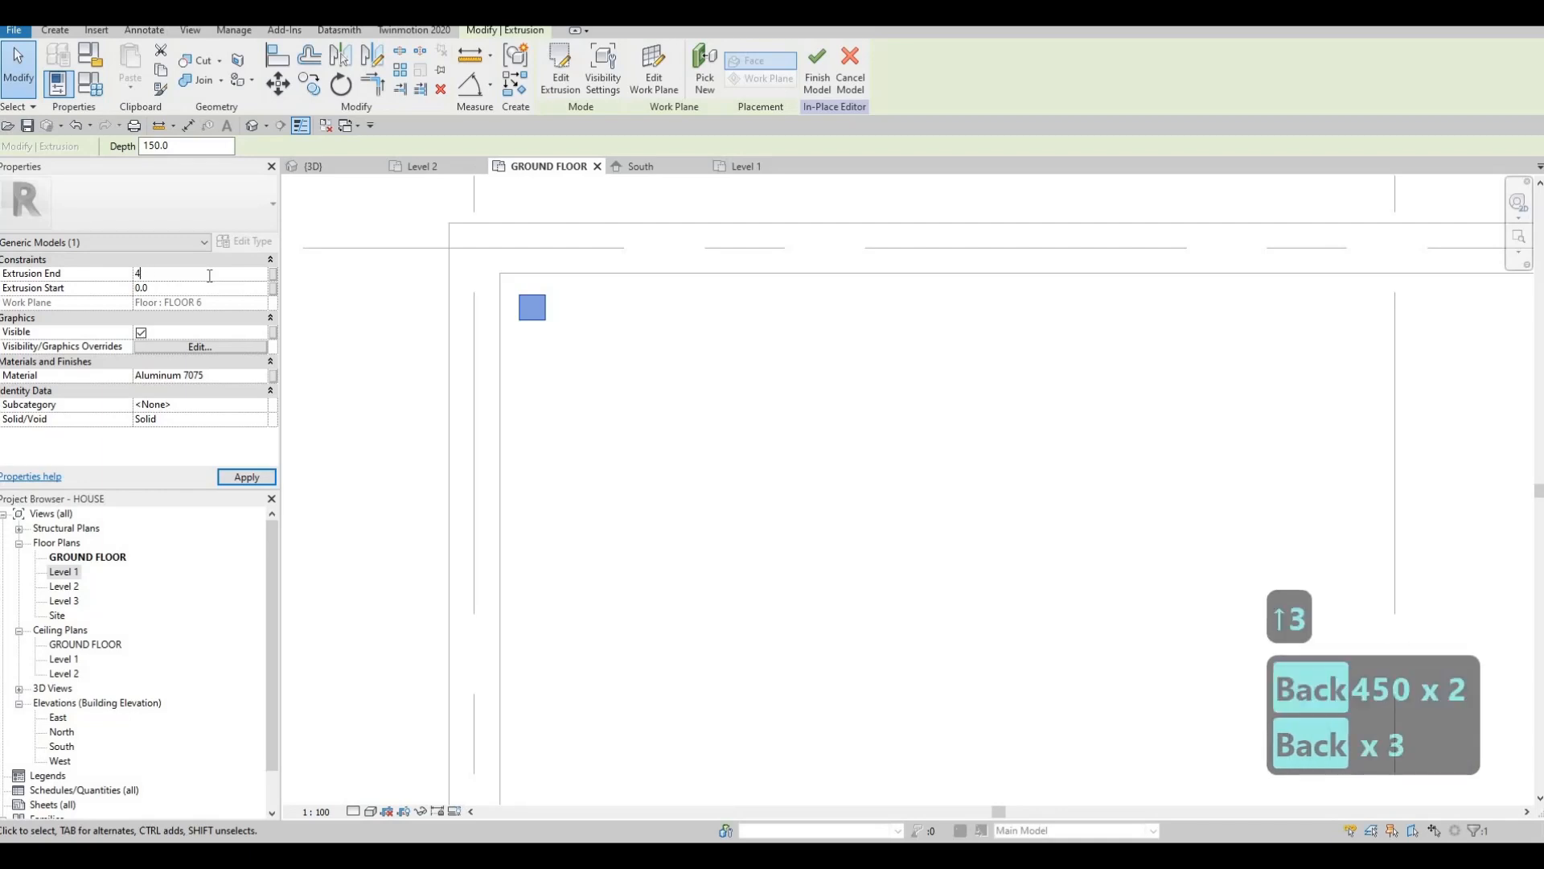
text(000)
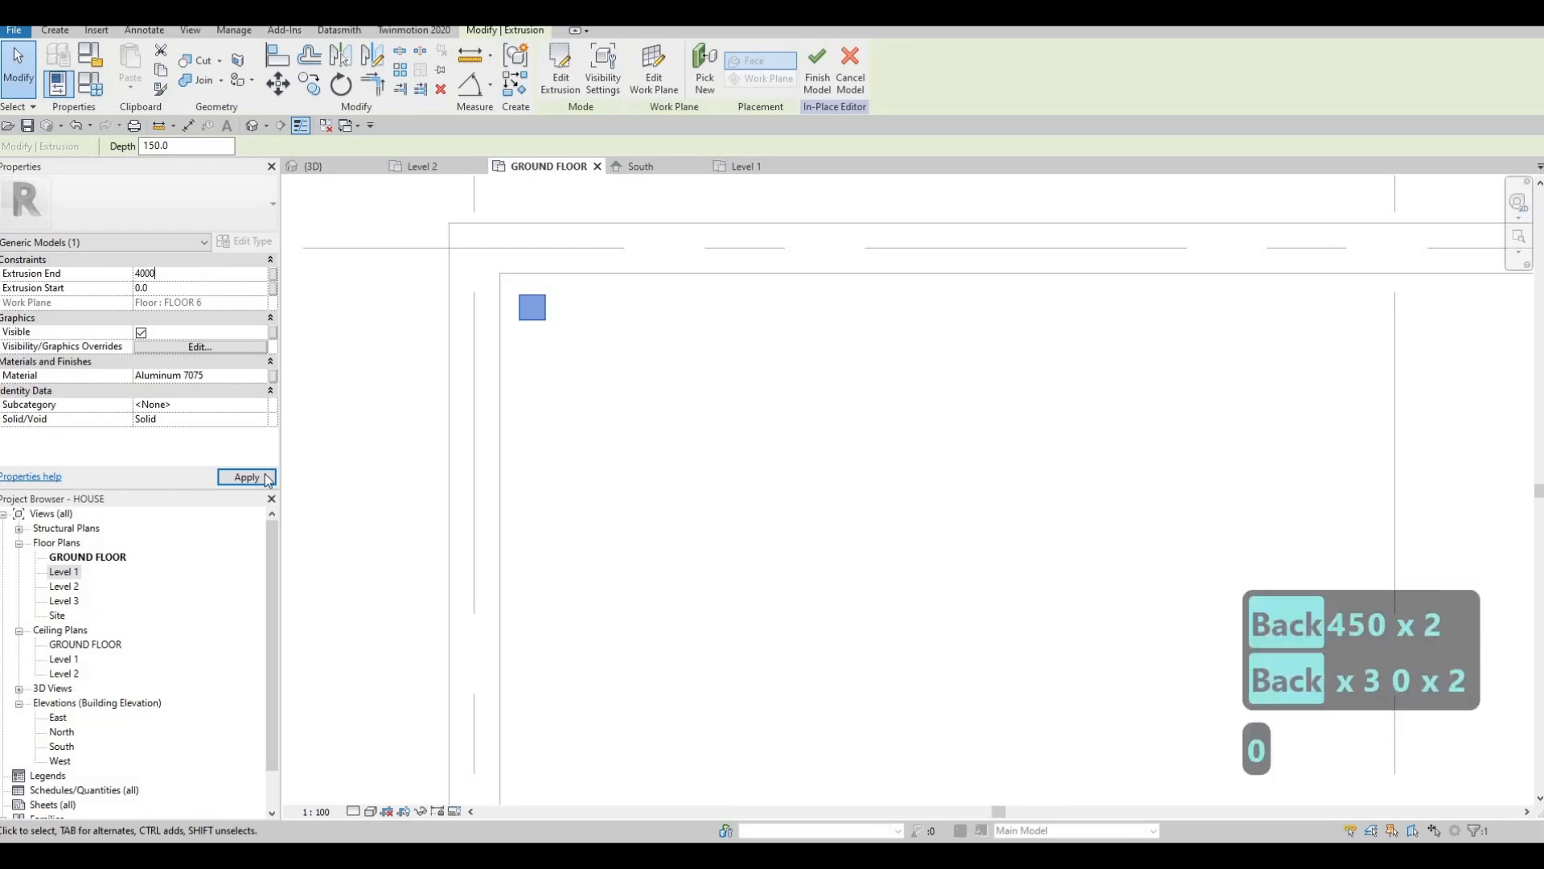
In the 3D view, set the aluminium post's Extrusion End to 3500 mm to suit the surrounding terrace walls.
click(315, 168)
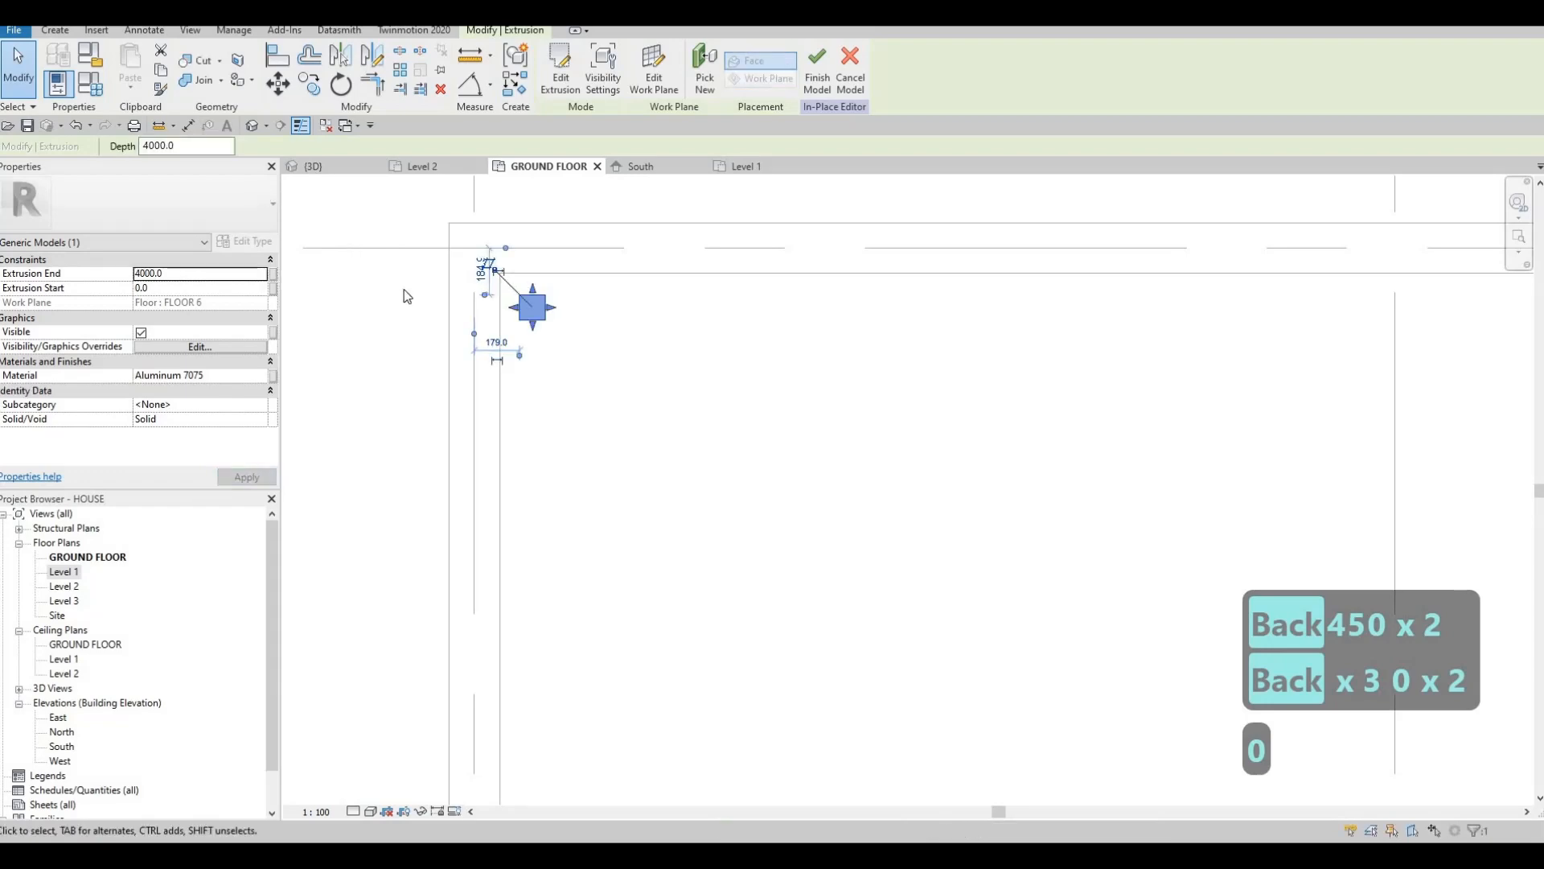
scroll(541, 472, down, 2)
shift+middle_drag(714, 489, 780, 370)
scroll(778, 374, up, 5)
click(224, 274)
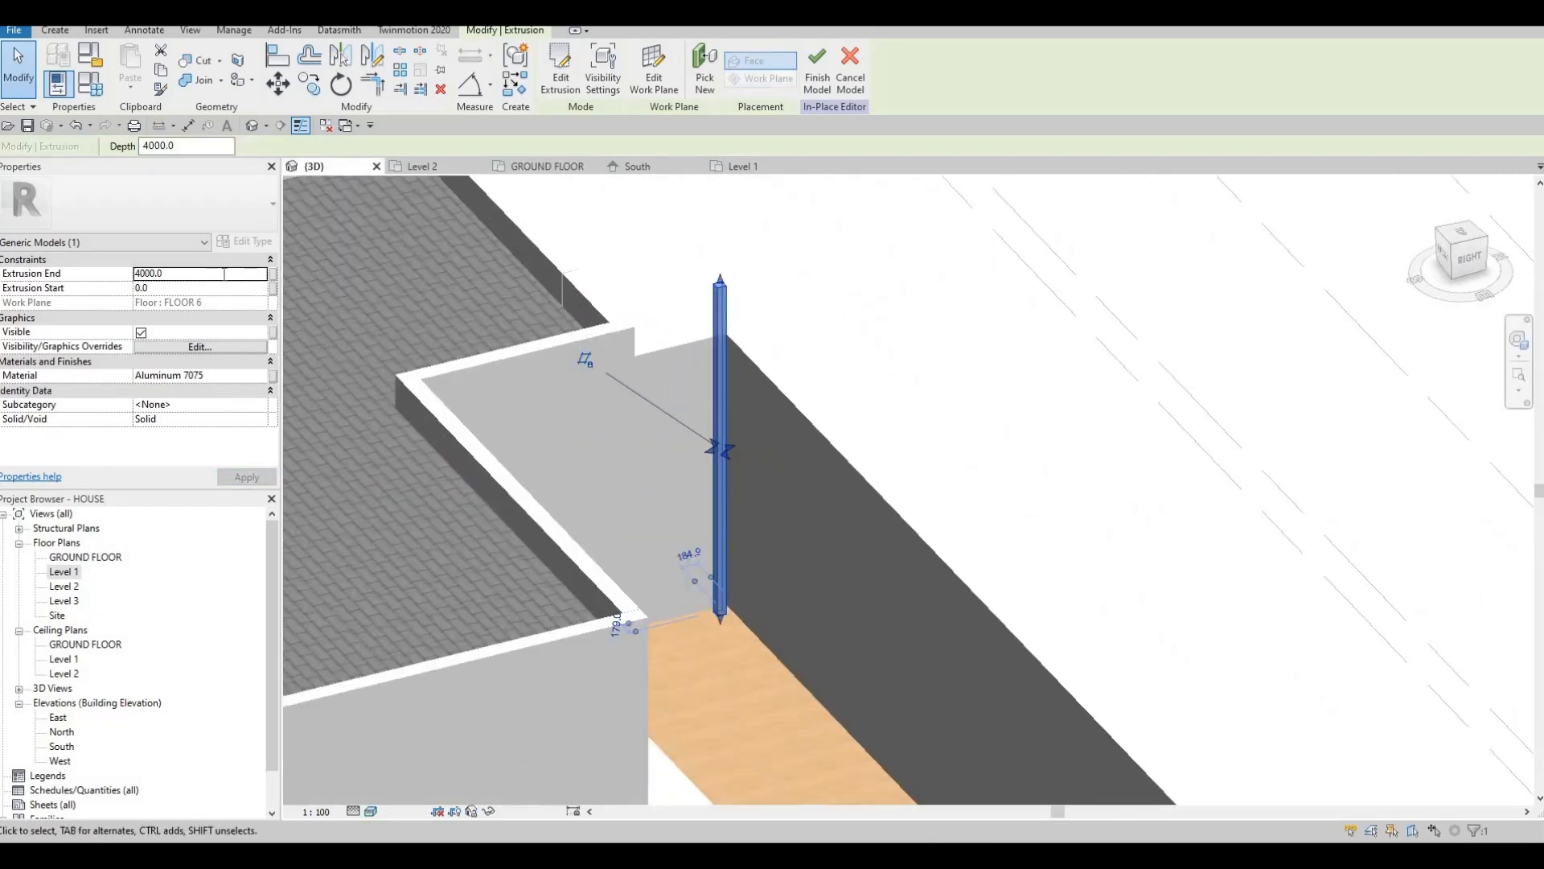
text(3500)
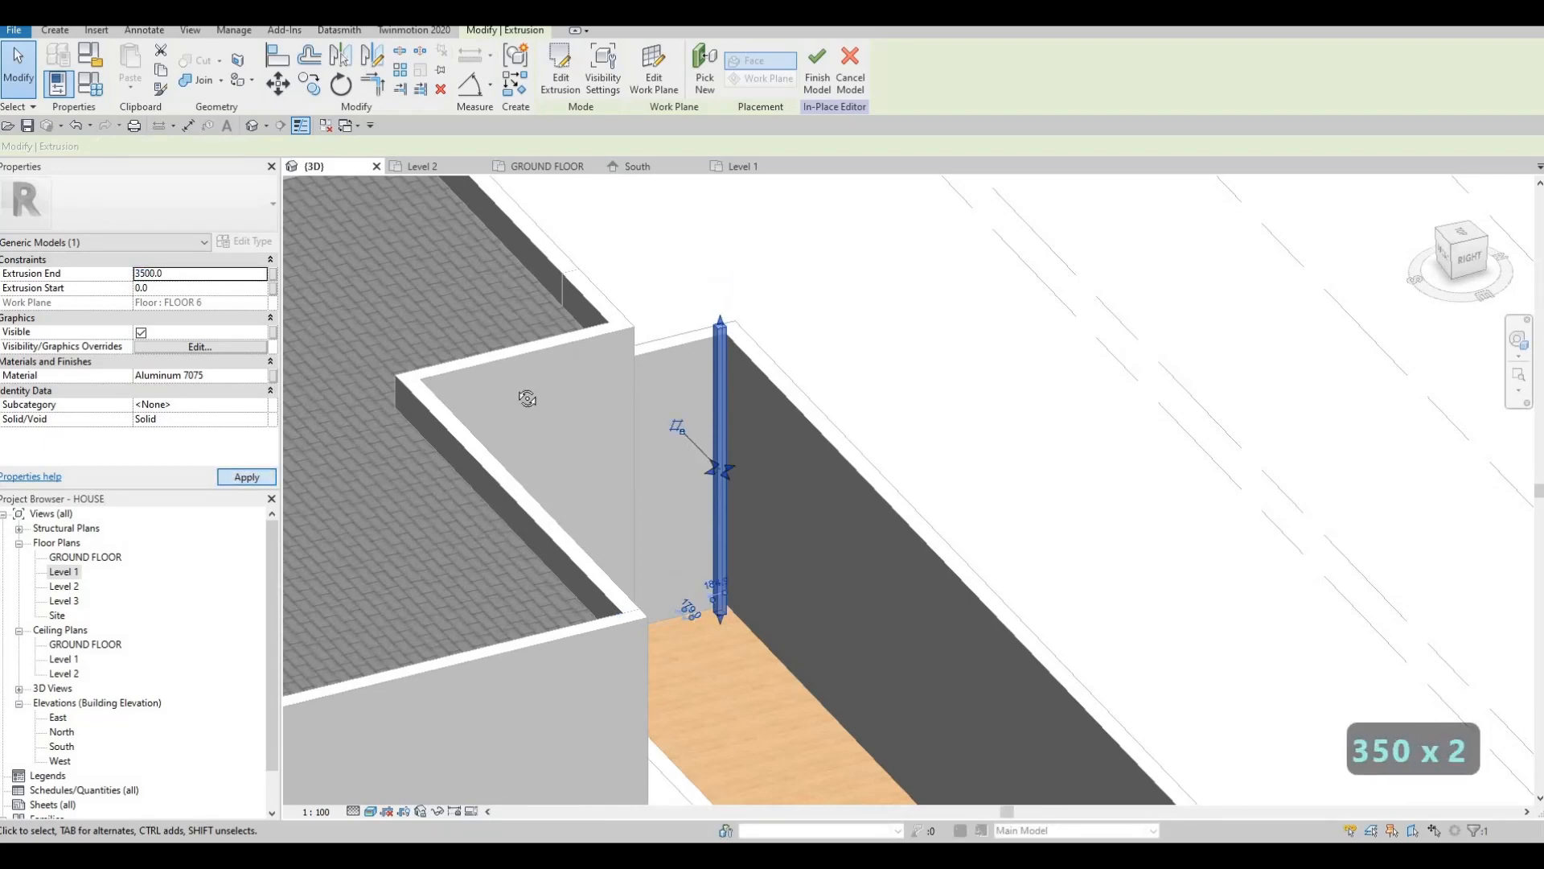
shift+middle_drag(528, 396, 633, 485)
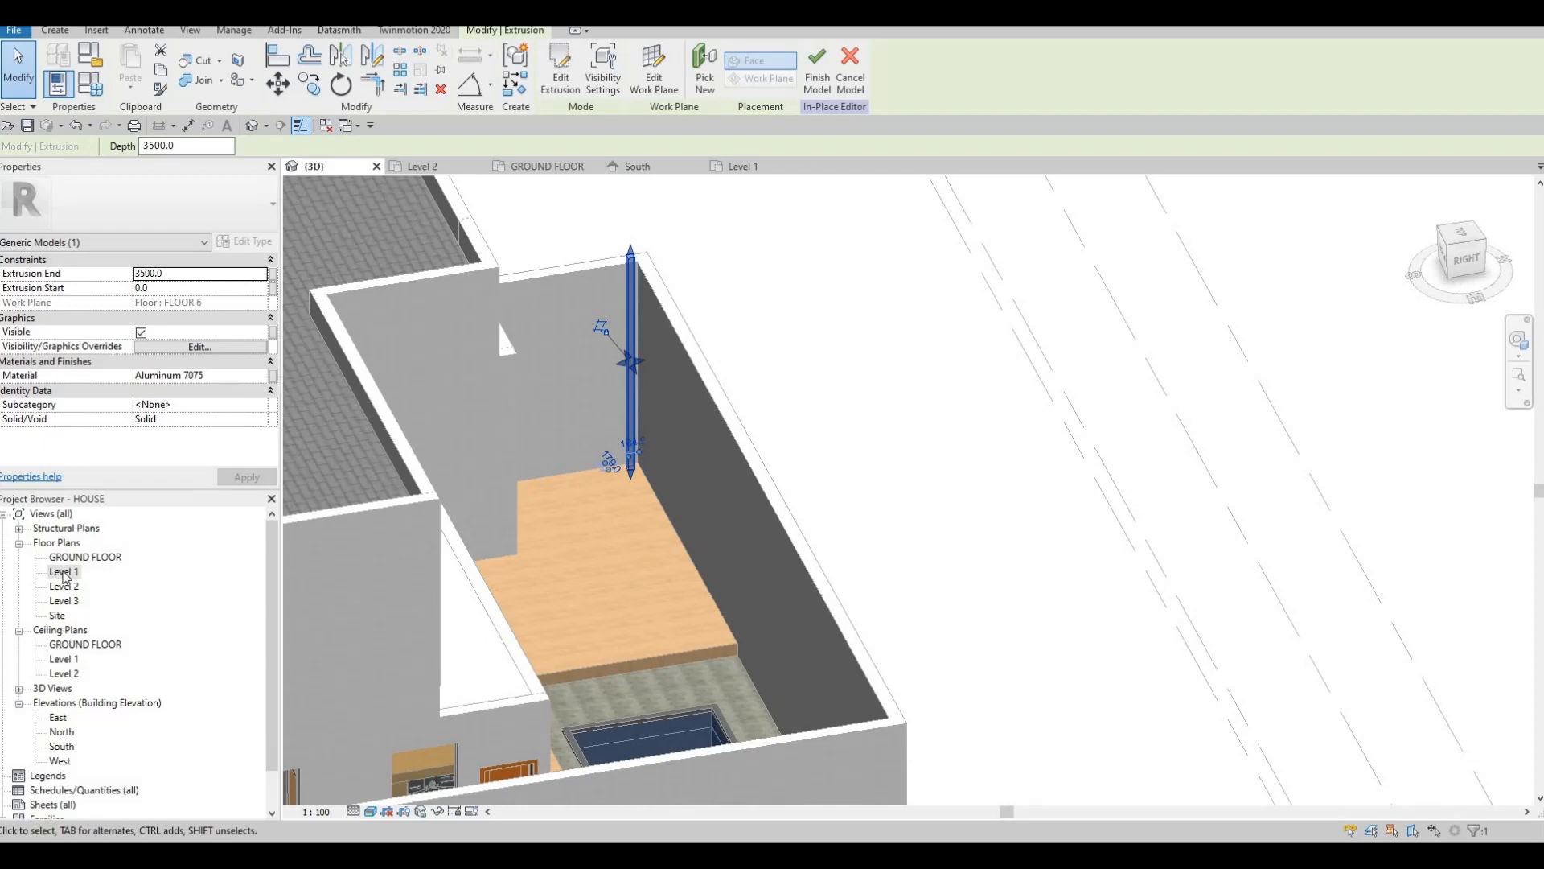
On the Level 1 plan, copy the post horizontally along the terrace's upper wall to the floor's upper-right corner.
double_click(63, 571)
middle_drag(579, 229, 517, 382)
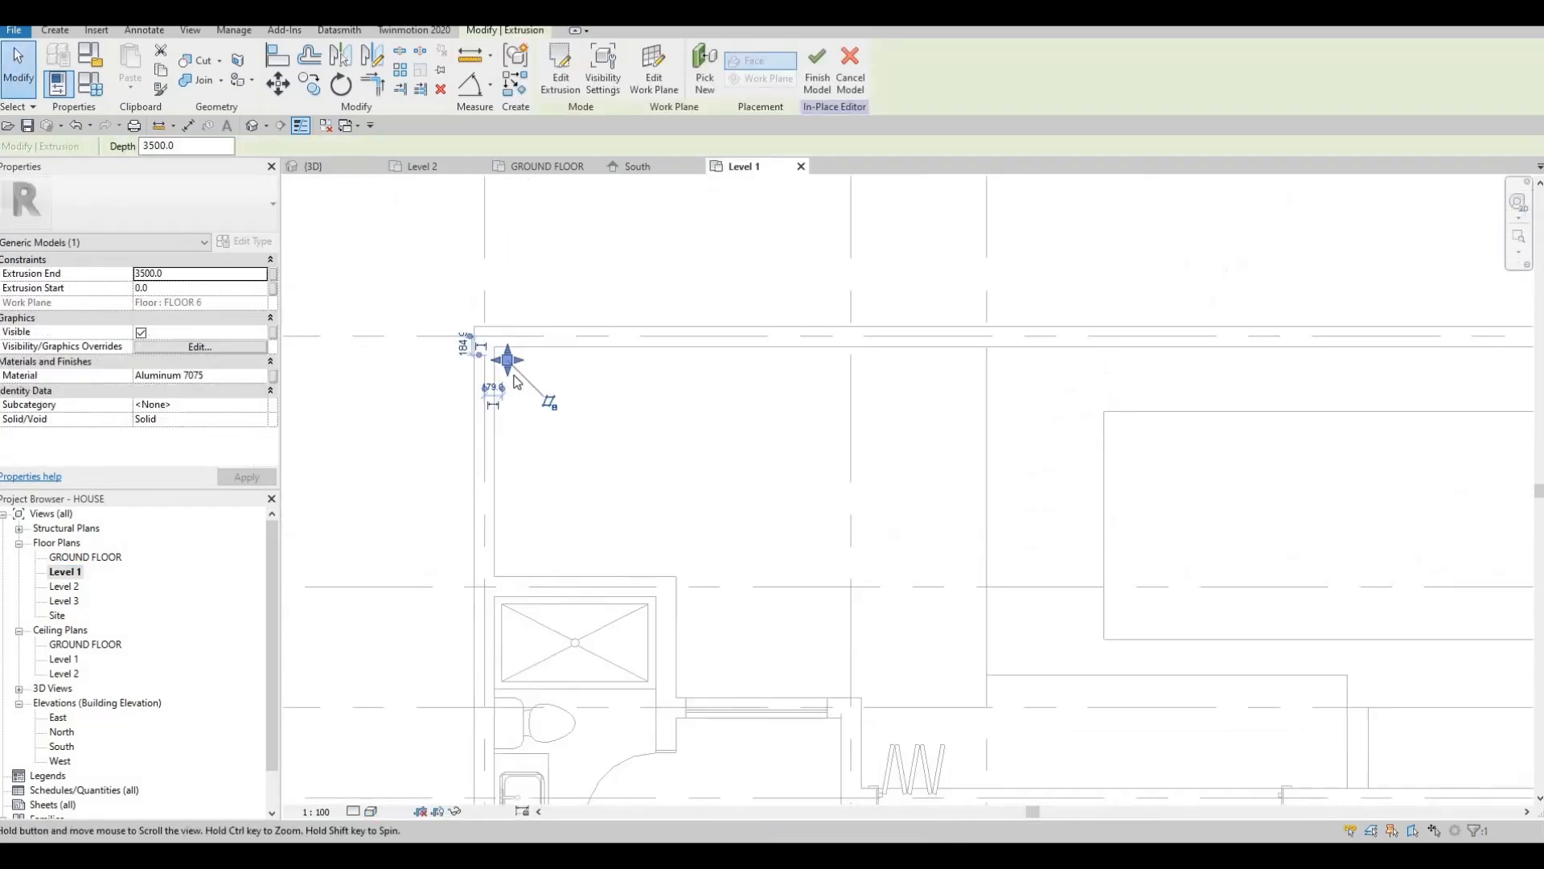
scroll(517, 382, up, 2)
key(Escape)
key(Escape)
click(517, 386)
key(c)
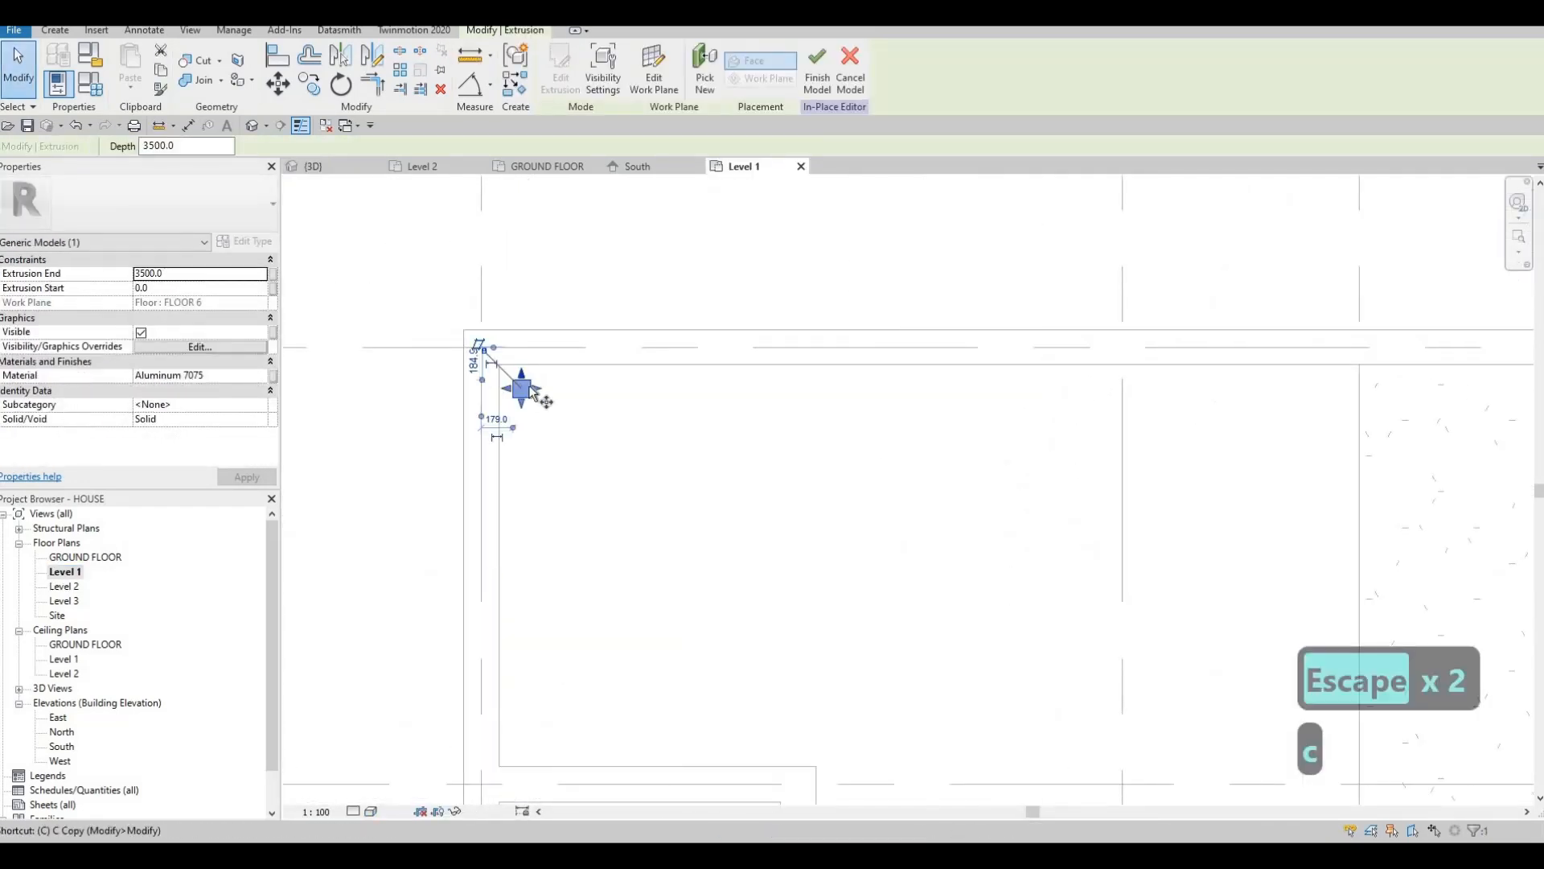
key(o)
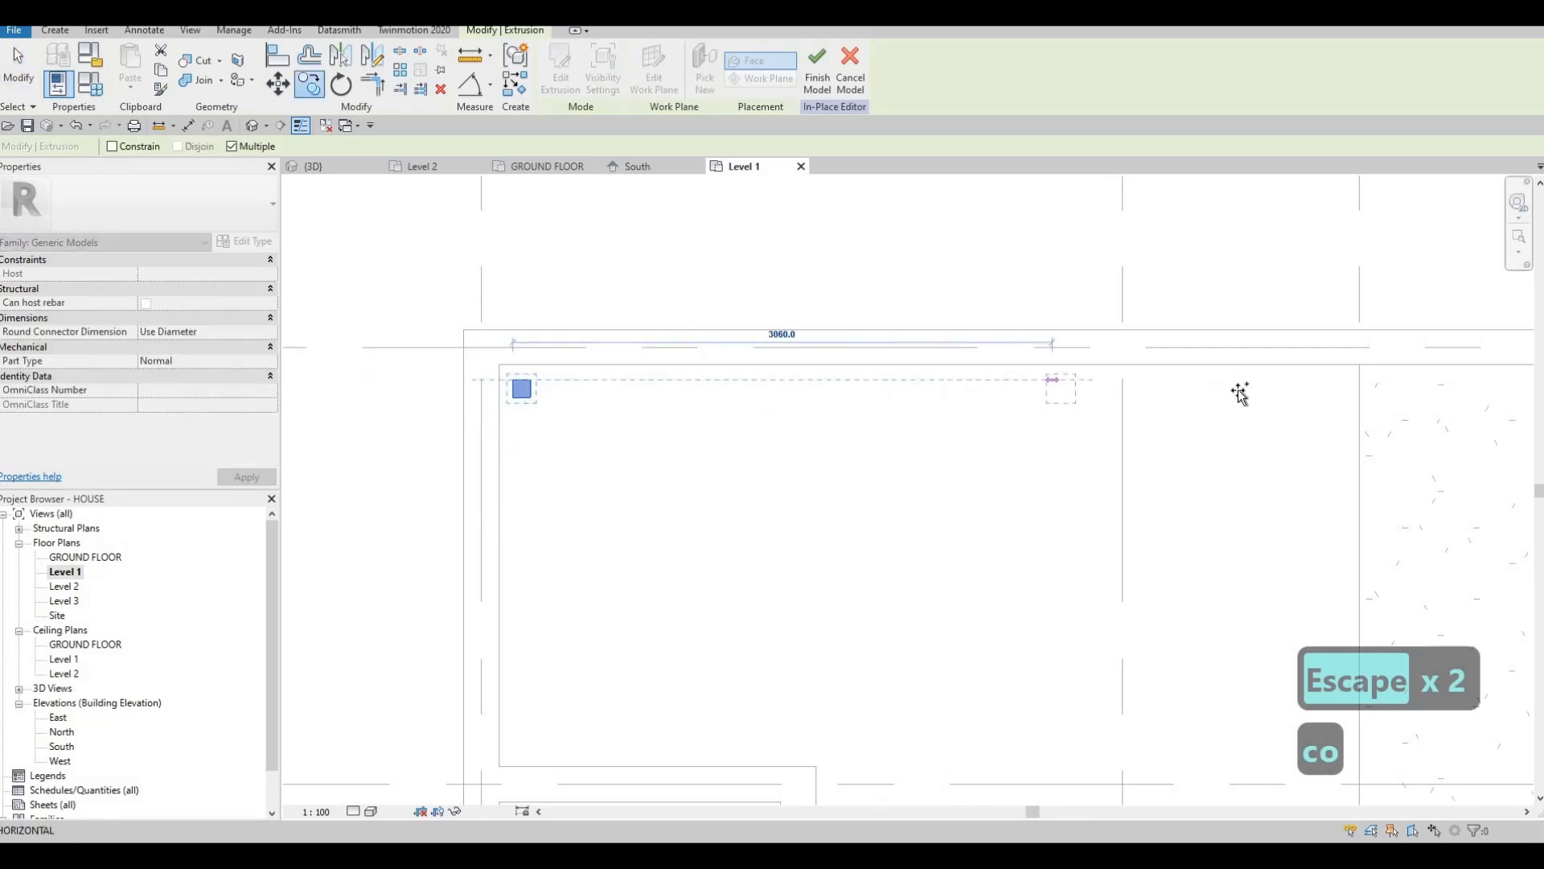
click(1331, 388)
key(Escape)
middle_drag(875, 398, 873, 347)
key(Escape)
scroll(873, 347, down, 2)
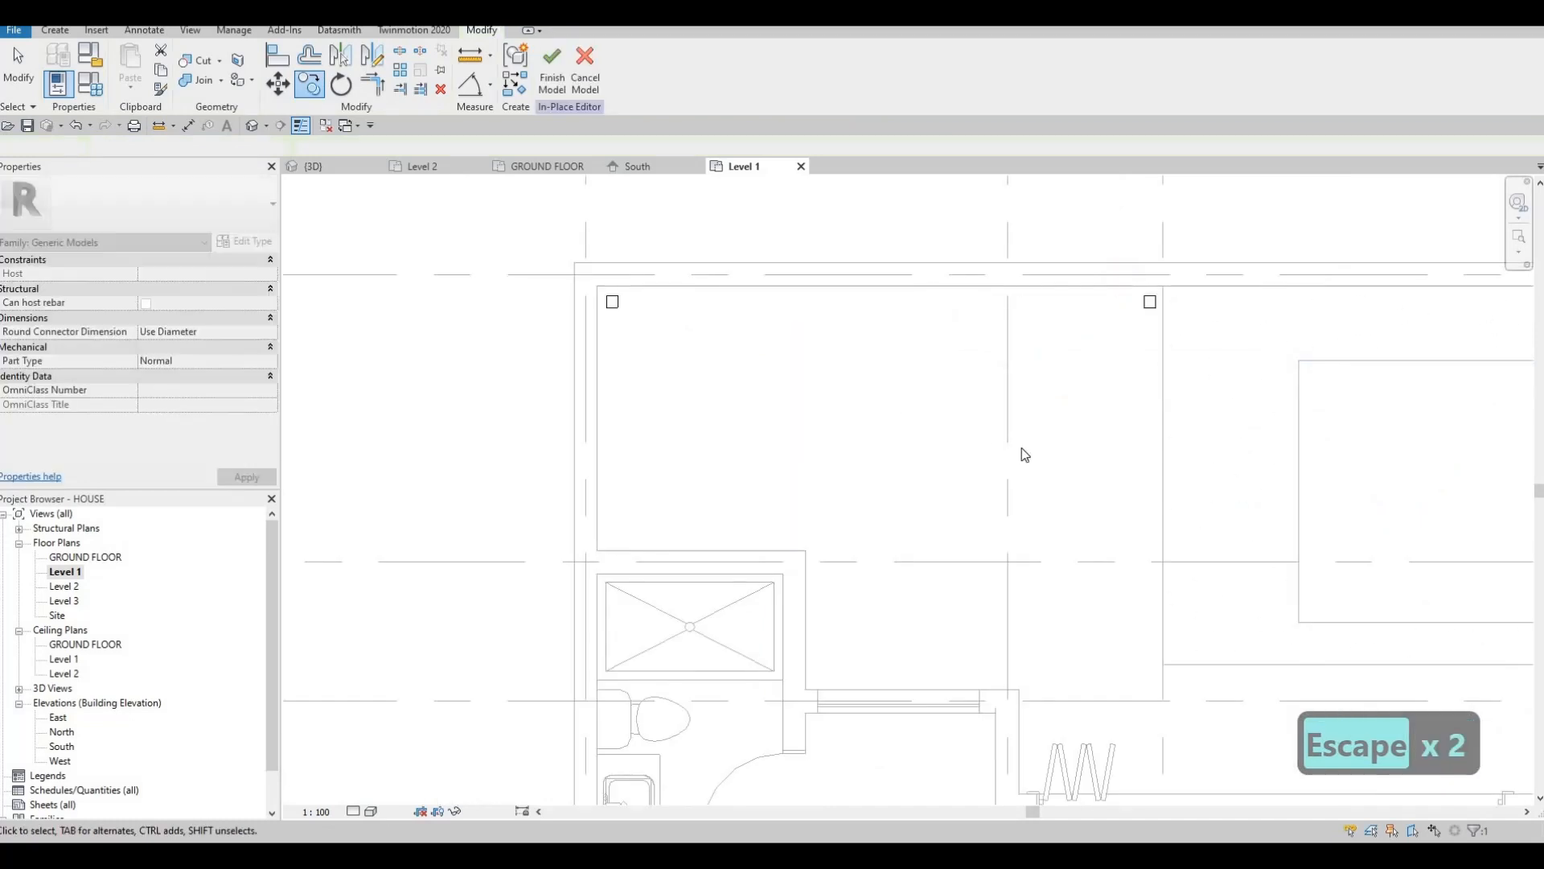
middle_drag(1023, 457, 971, 428)
middle_drag(1080, 386, 1018, 369)
key(Escape)
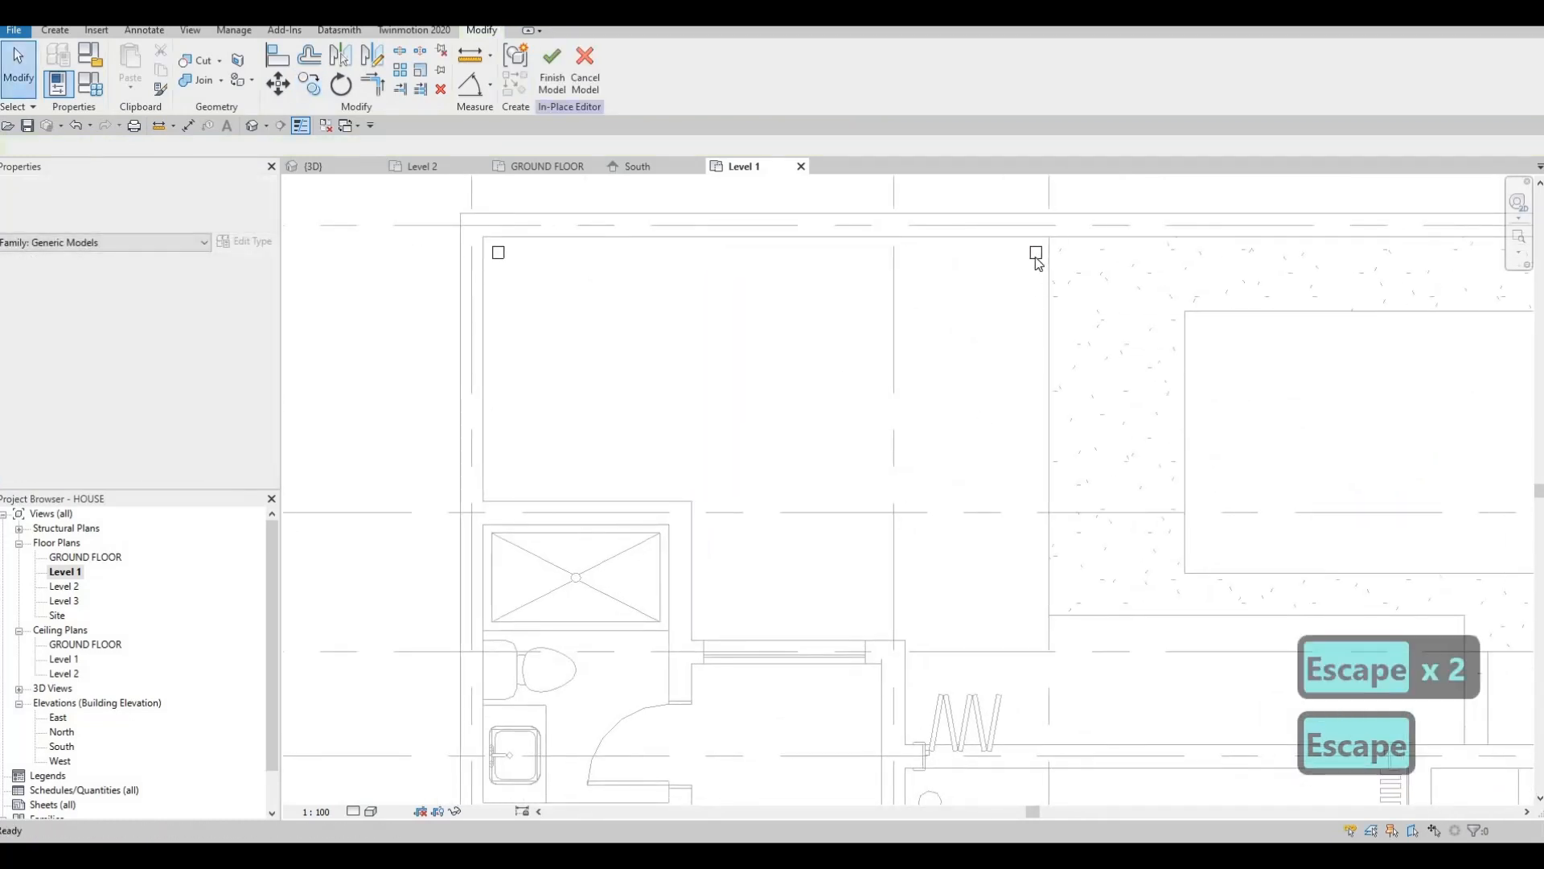
Copy the upper-right post straight down to the terrace's lower-right corner and across to the corner beside the bathroom wall.
click(1037, 256)
key(c)
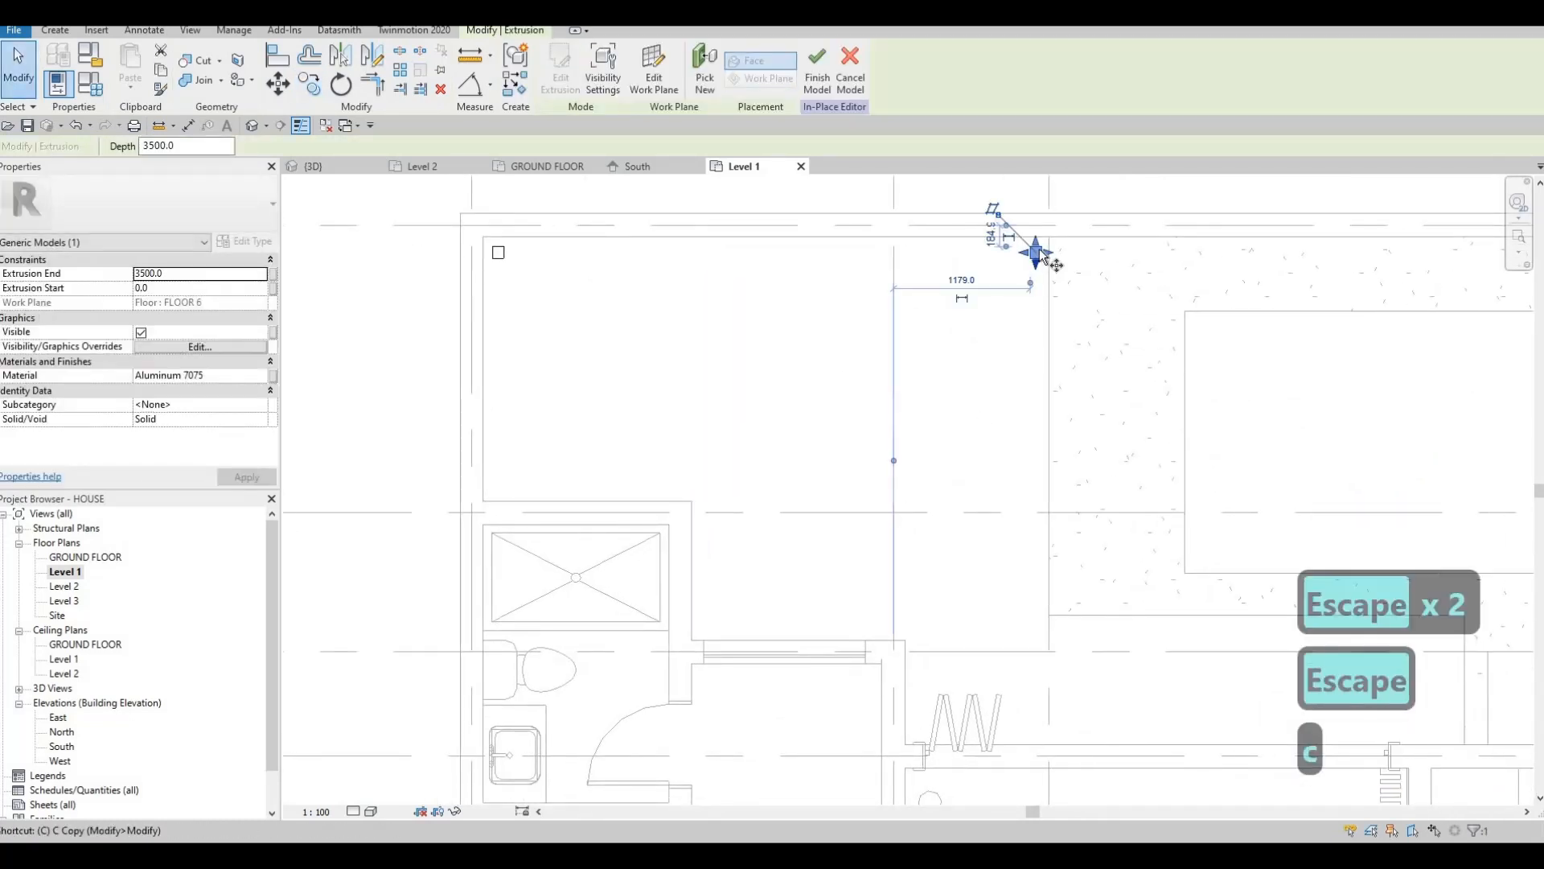
key(o)
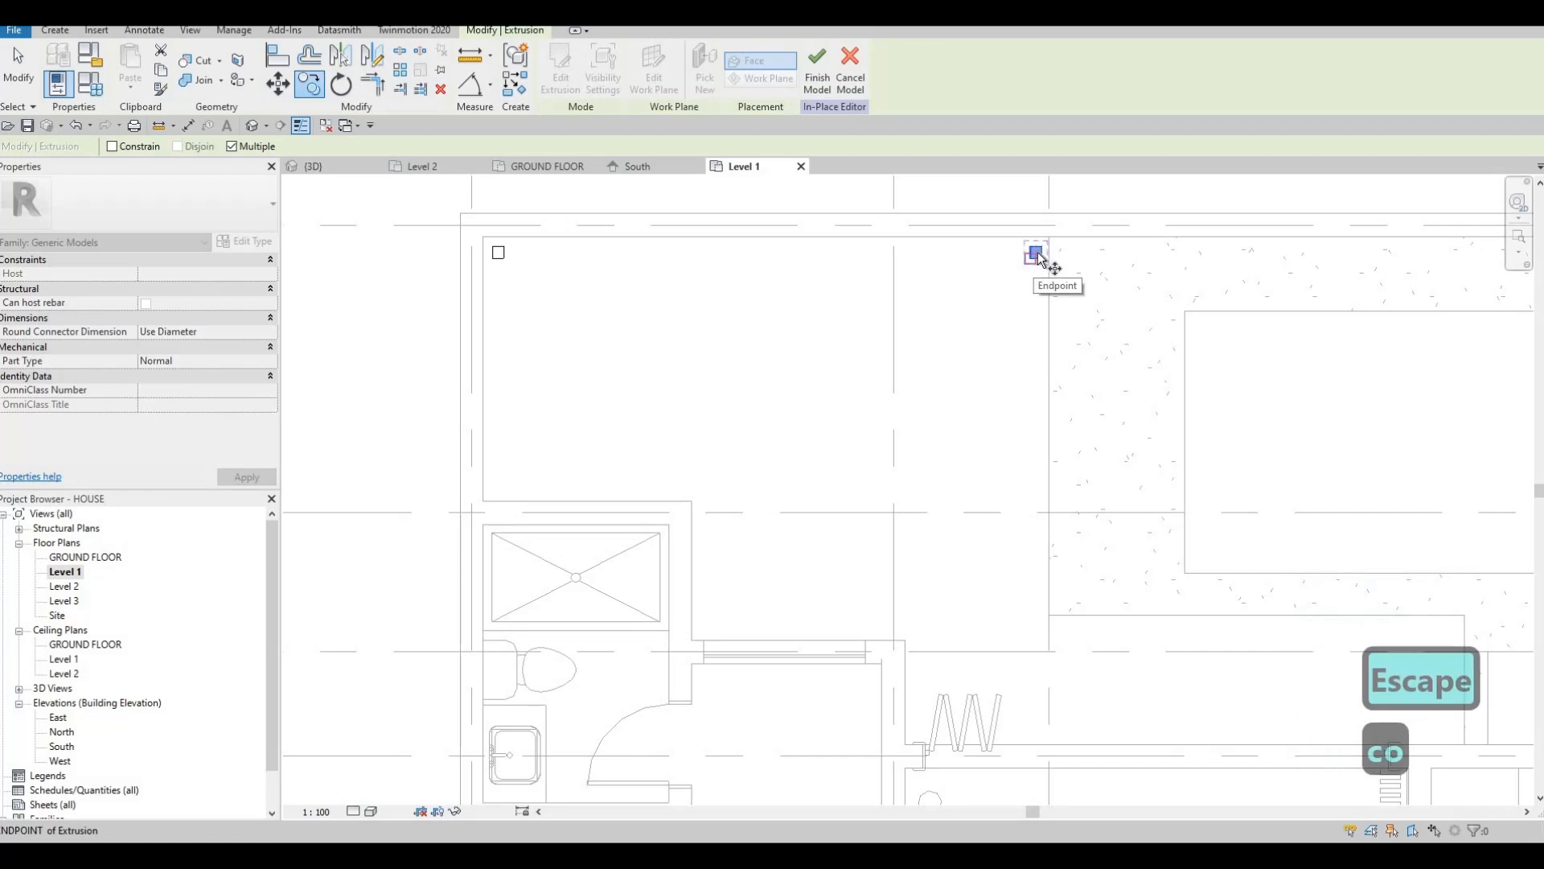
click(1037, 252)
scroll(1039, 256, up, 2)
middle_drag(1021, 643, 1016, 418)
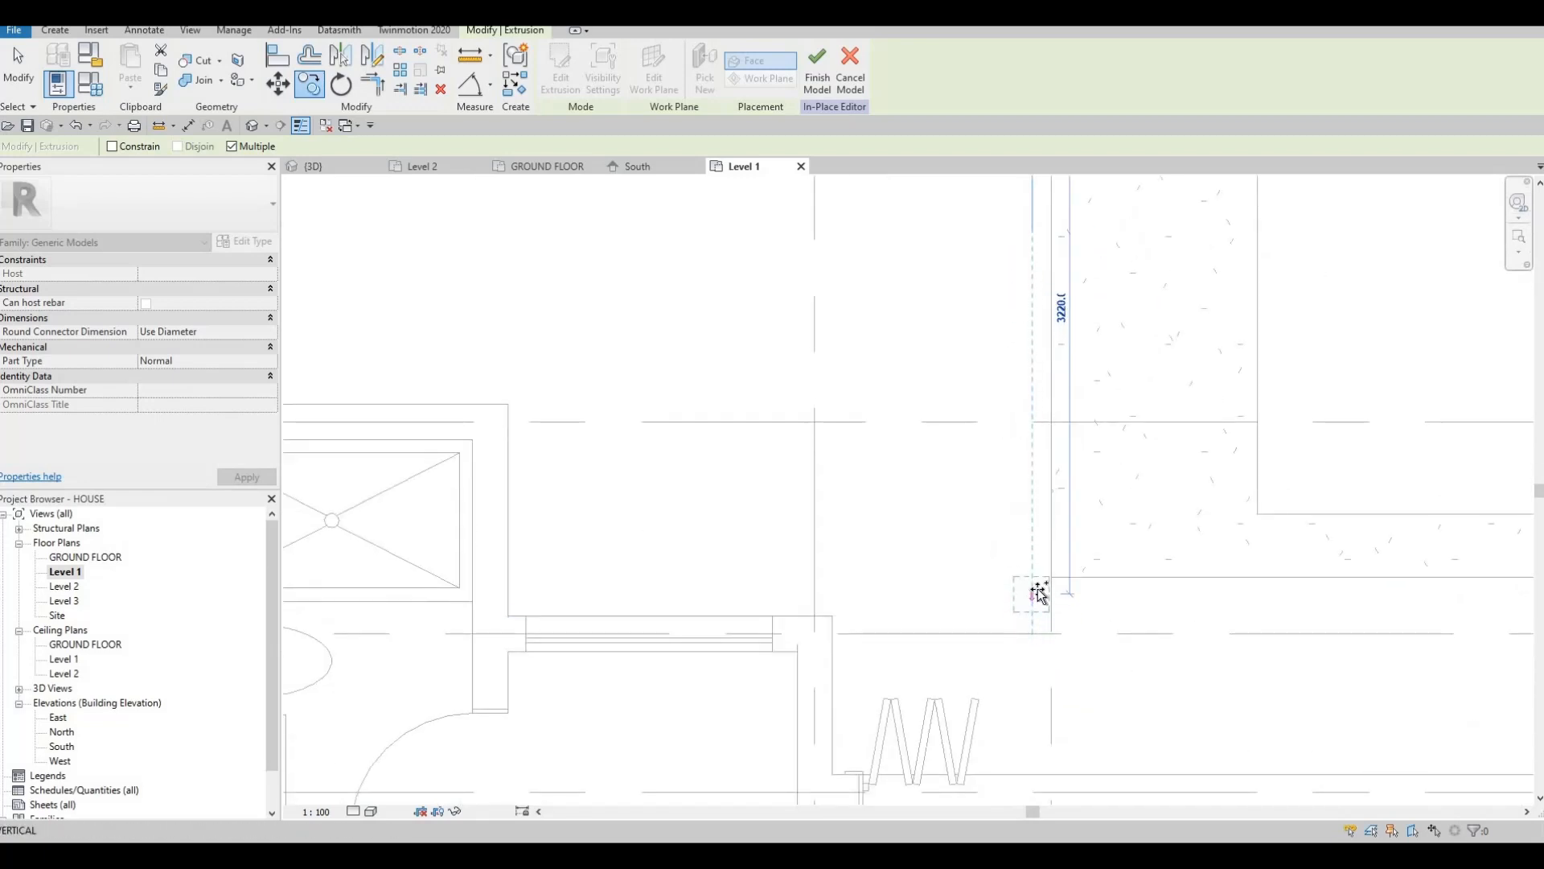
click(1037, 591)
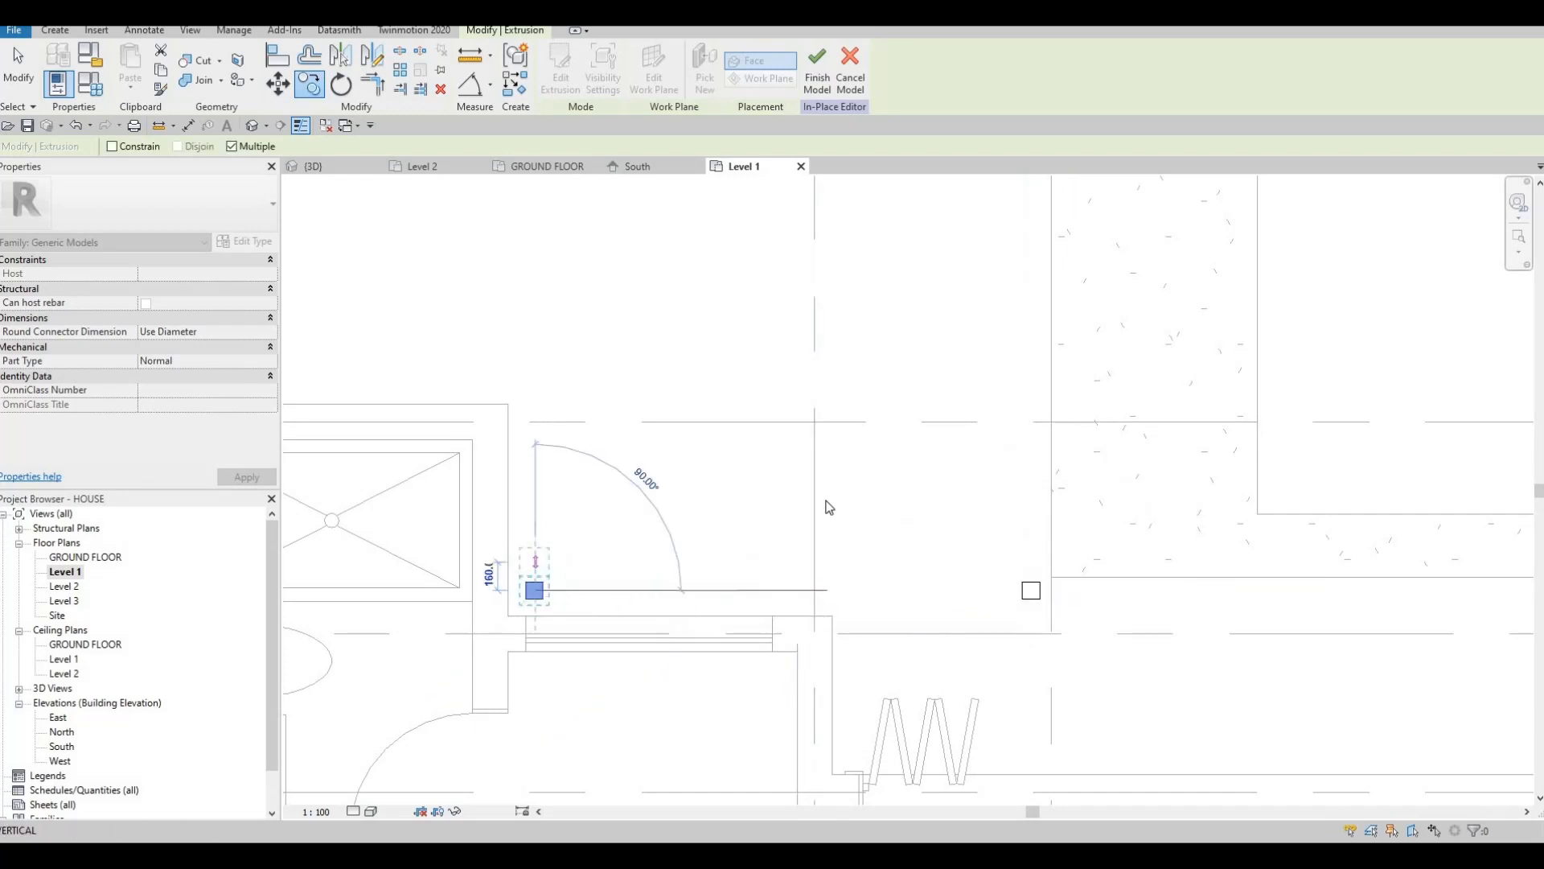
scroll(645, 348, down, 3)
key(Escape)
key(Escape)
Start copying the post in the terrace's upper-left corner.
click(605, 245)
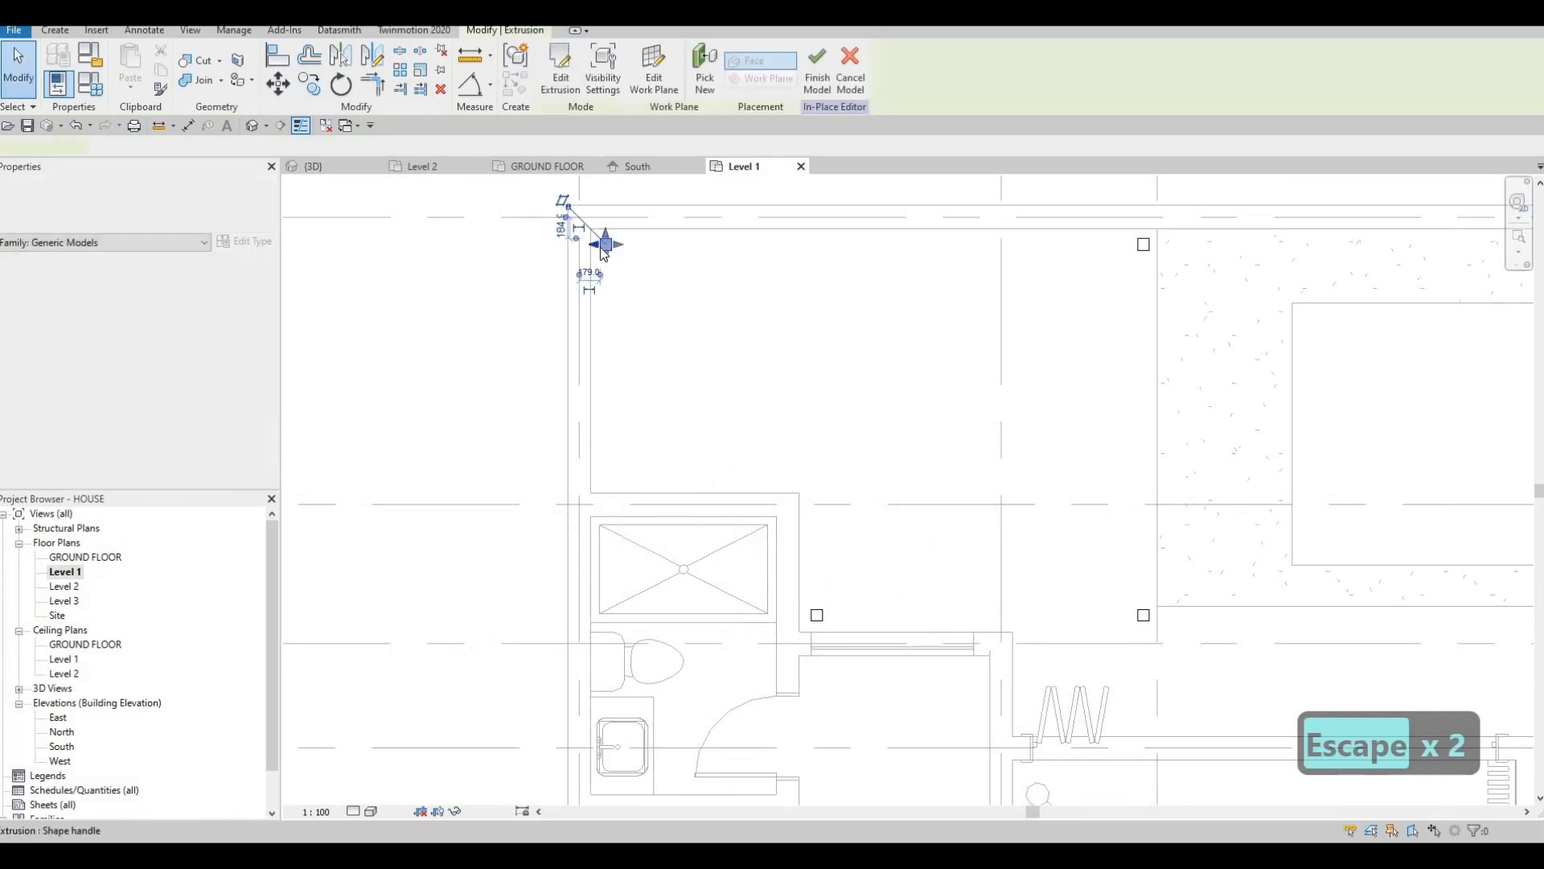
key(c)
key(o)
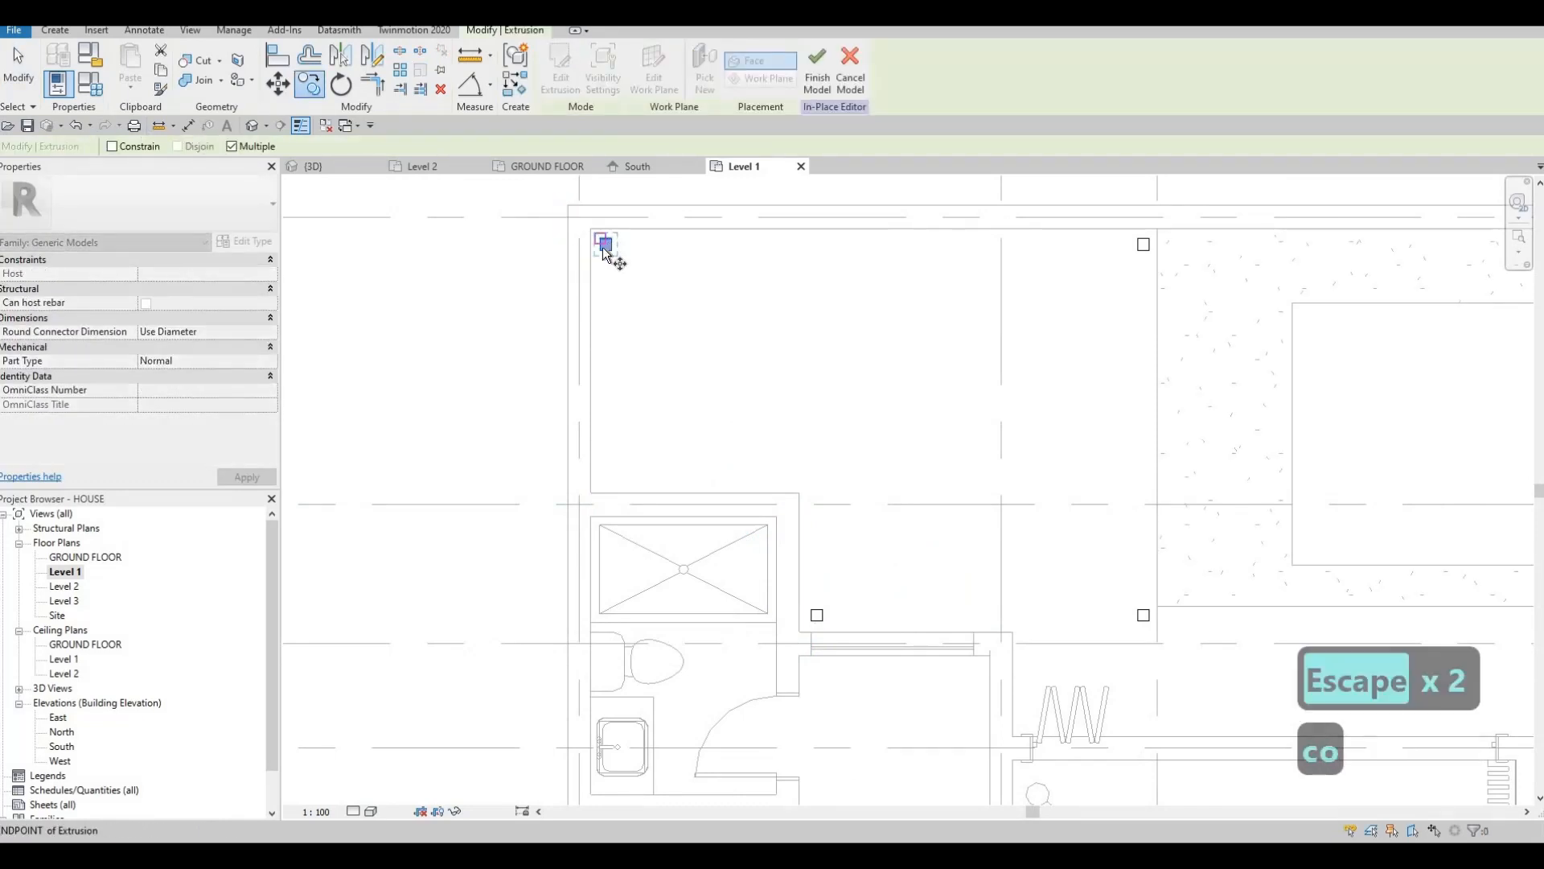
Copy the upper-left corner post 2000 mm straight down along the wall in the Level 1 plan.
scroll(605, 247, up, 3)
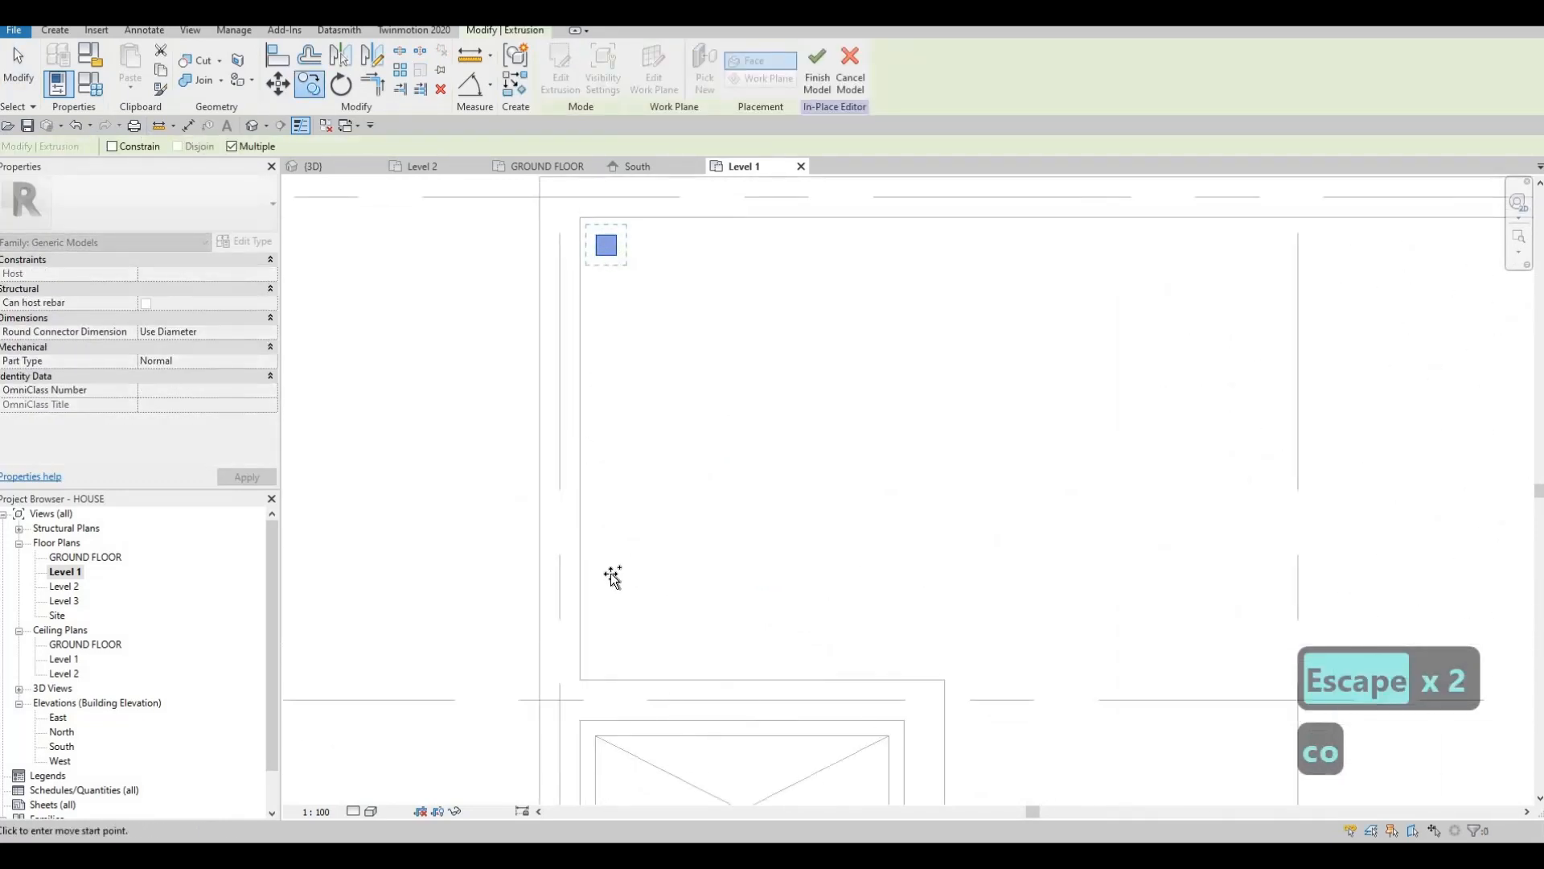
click(607, 246)
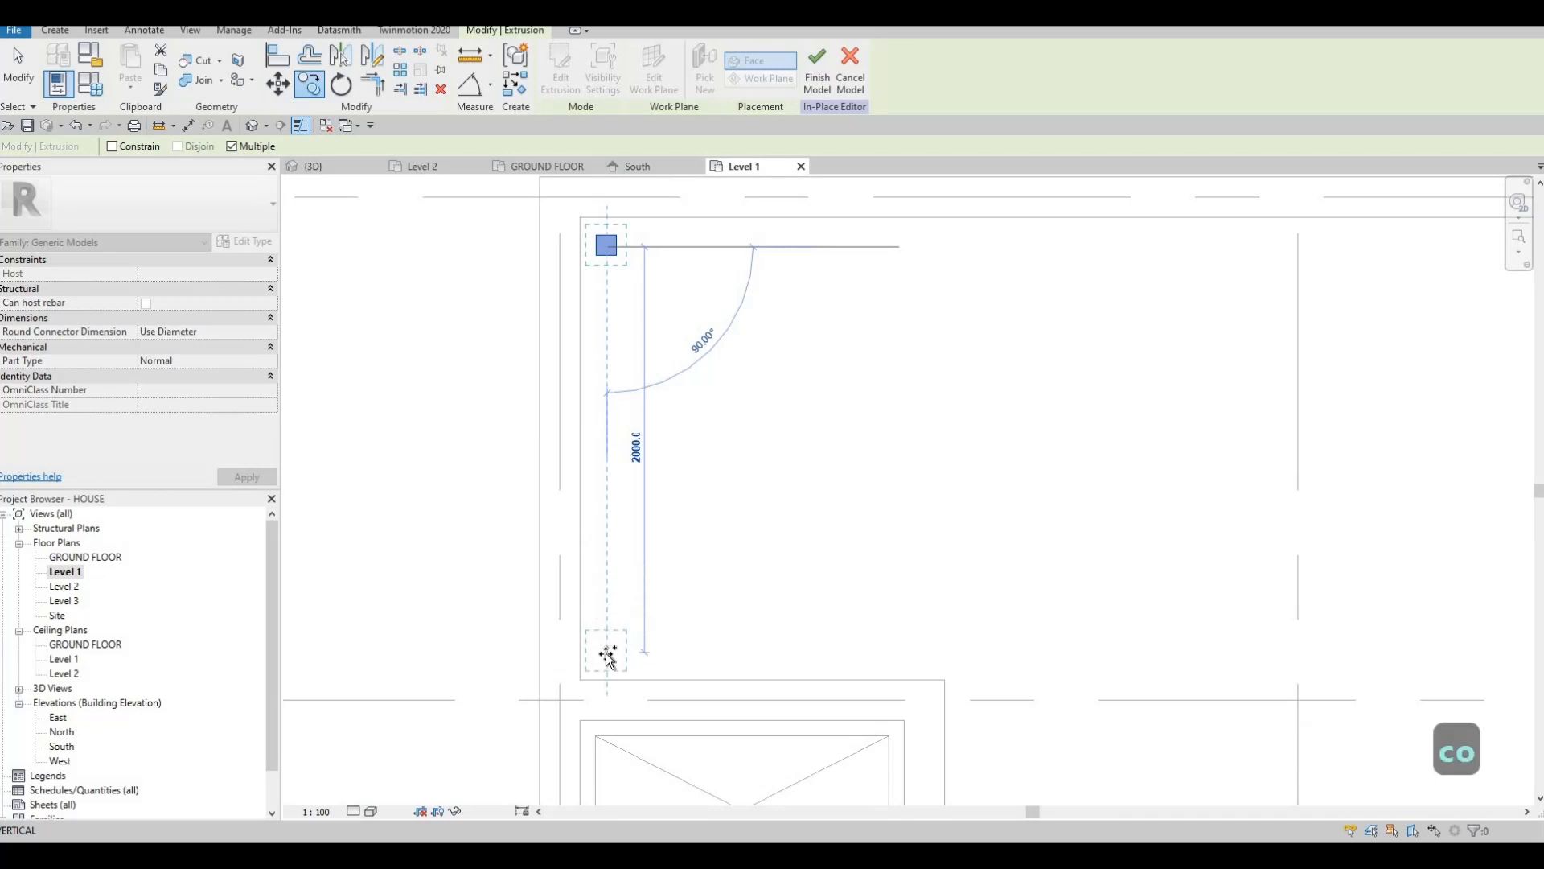
click(607, 656)
key(Escape)
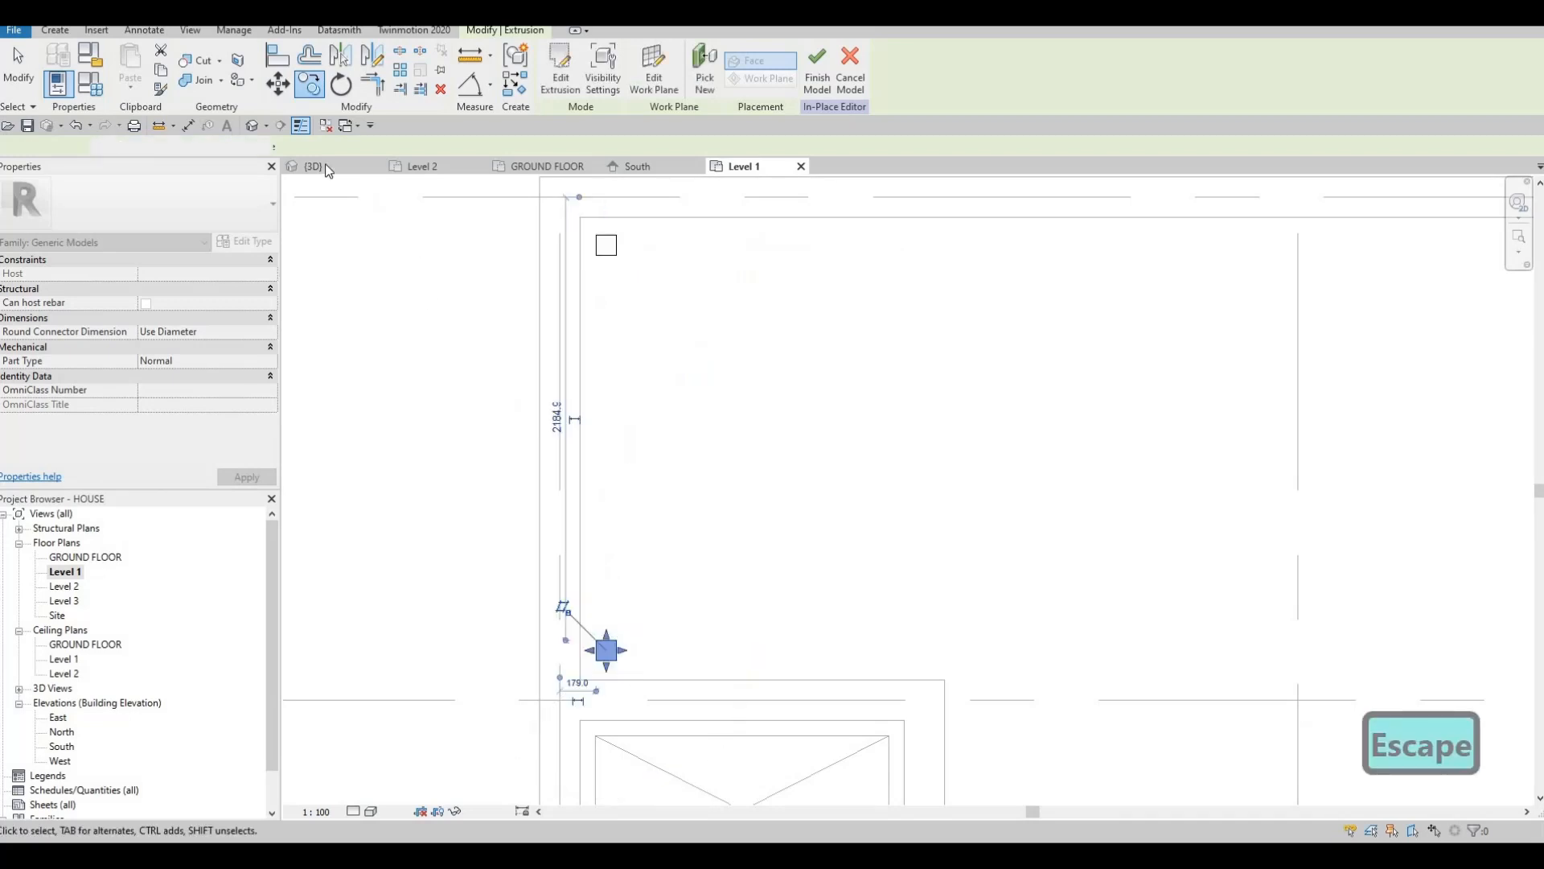
Examine the posts around the terrace from several angles in the 3D view.
click(325, 166)
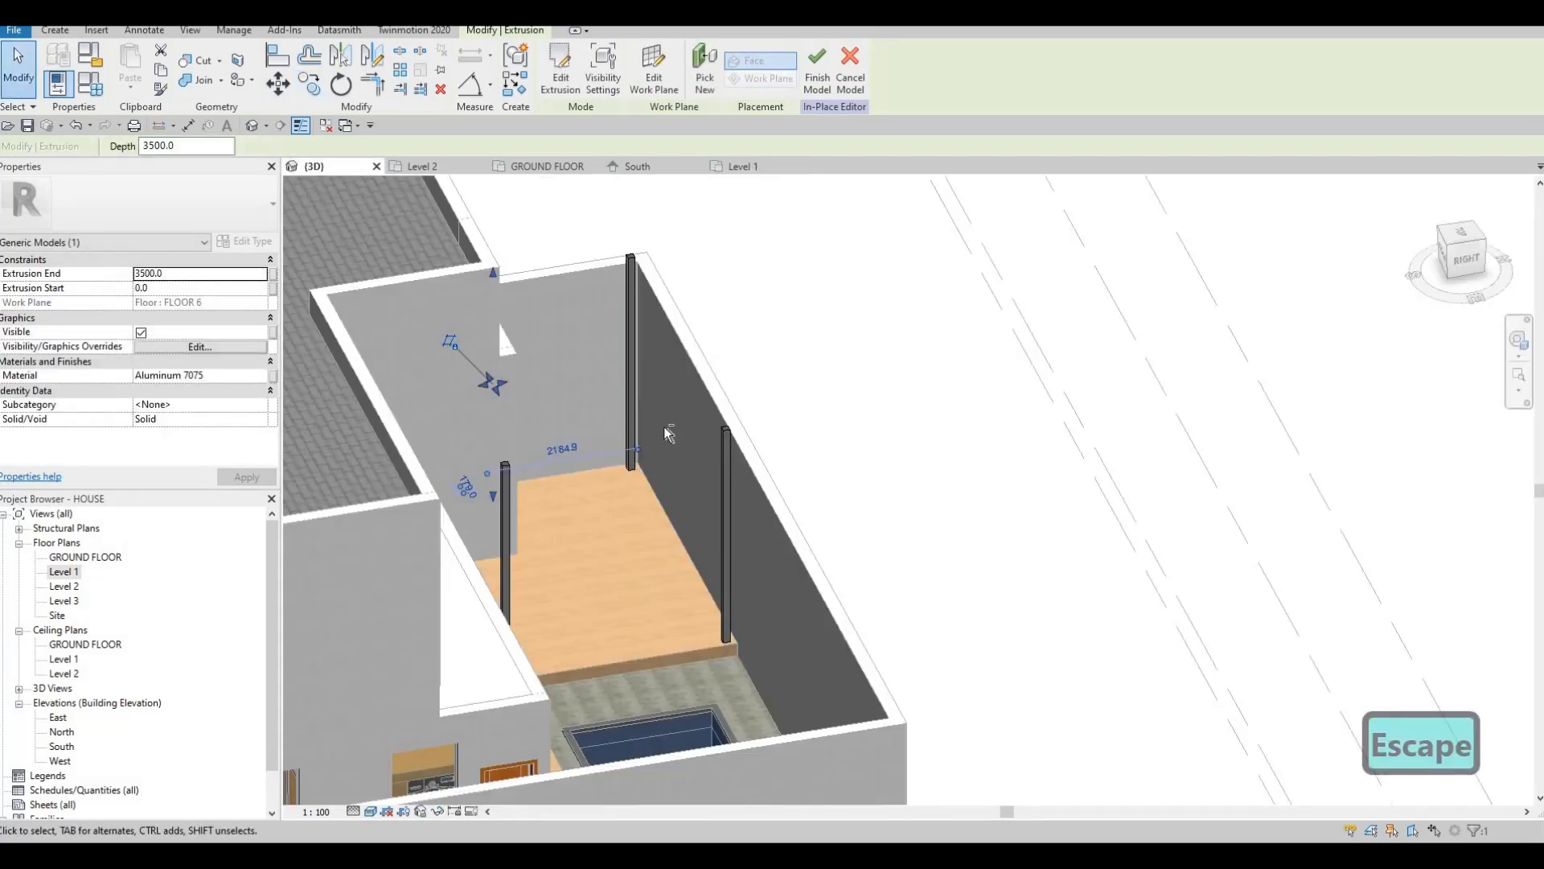
shift+middle_drag(555, 444, 471, 455)
shift+middle_drag(439, 406, 499, 346)
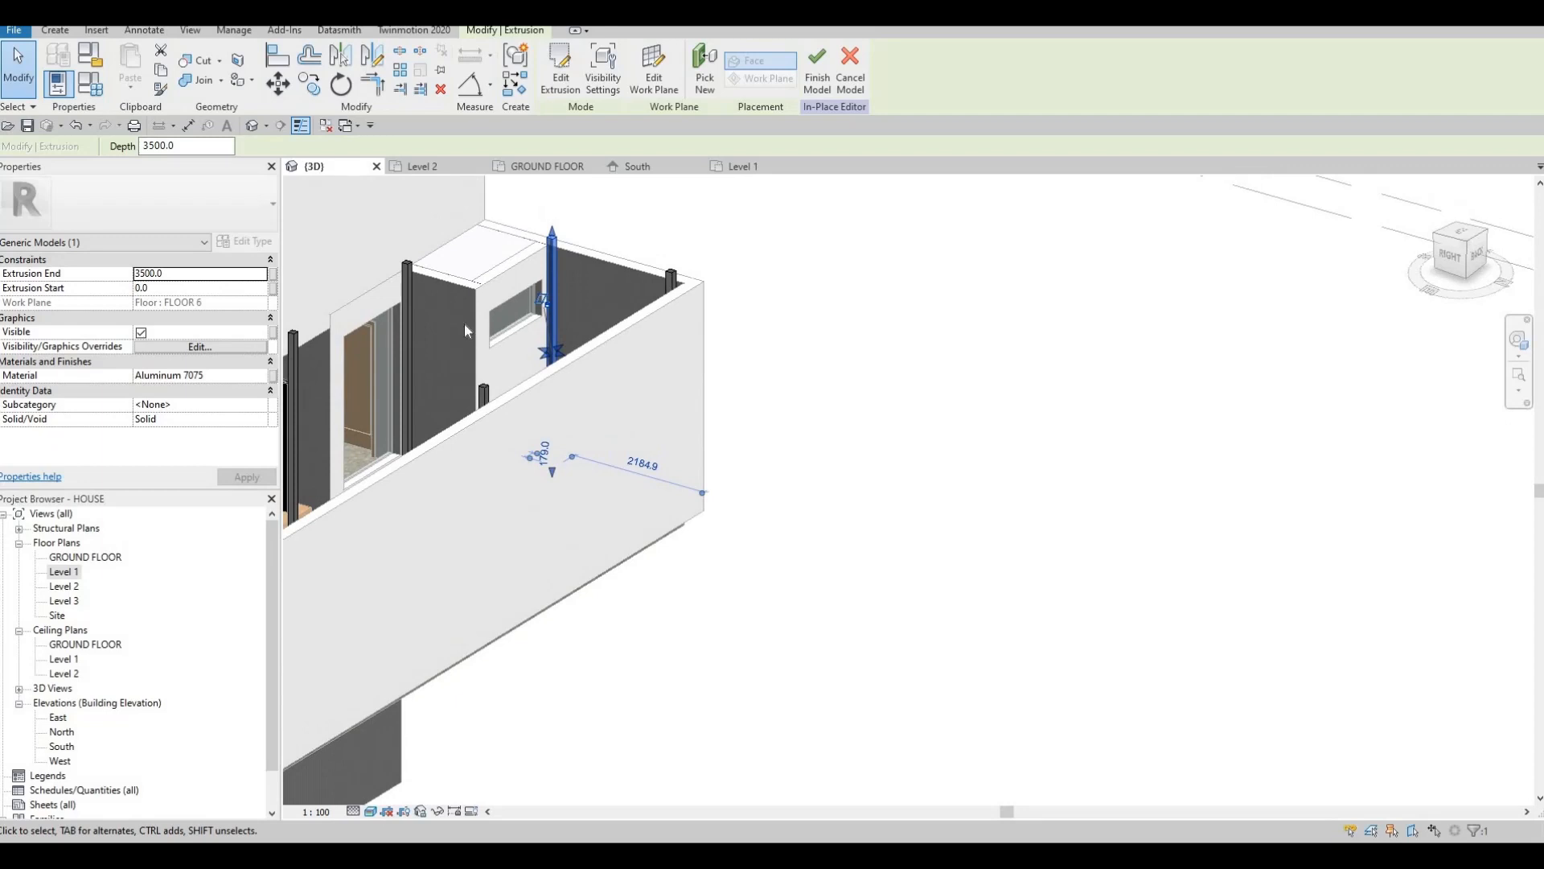
shift+middle_drag(584, 406, 841, 359)
key(Escape)
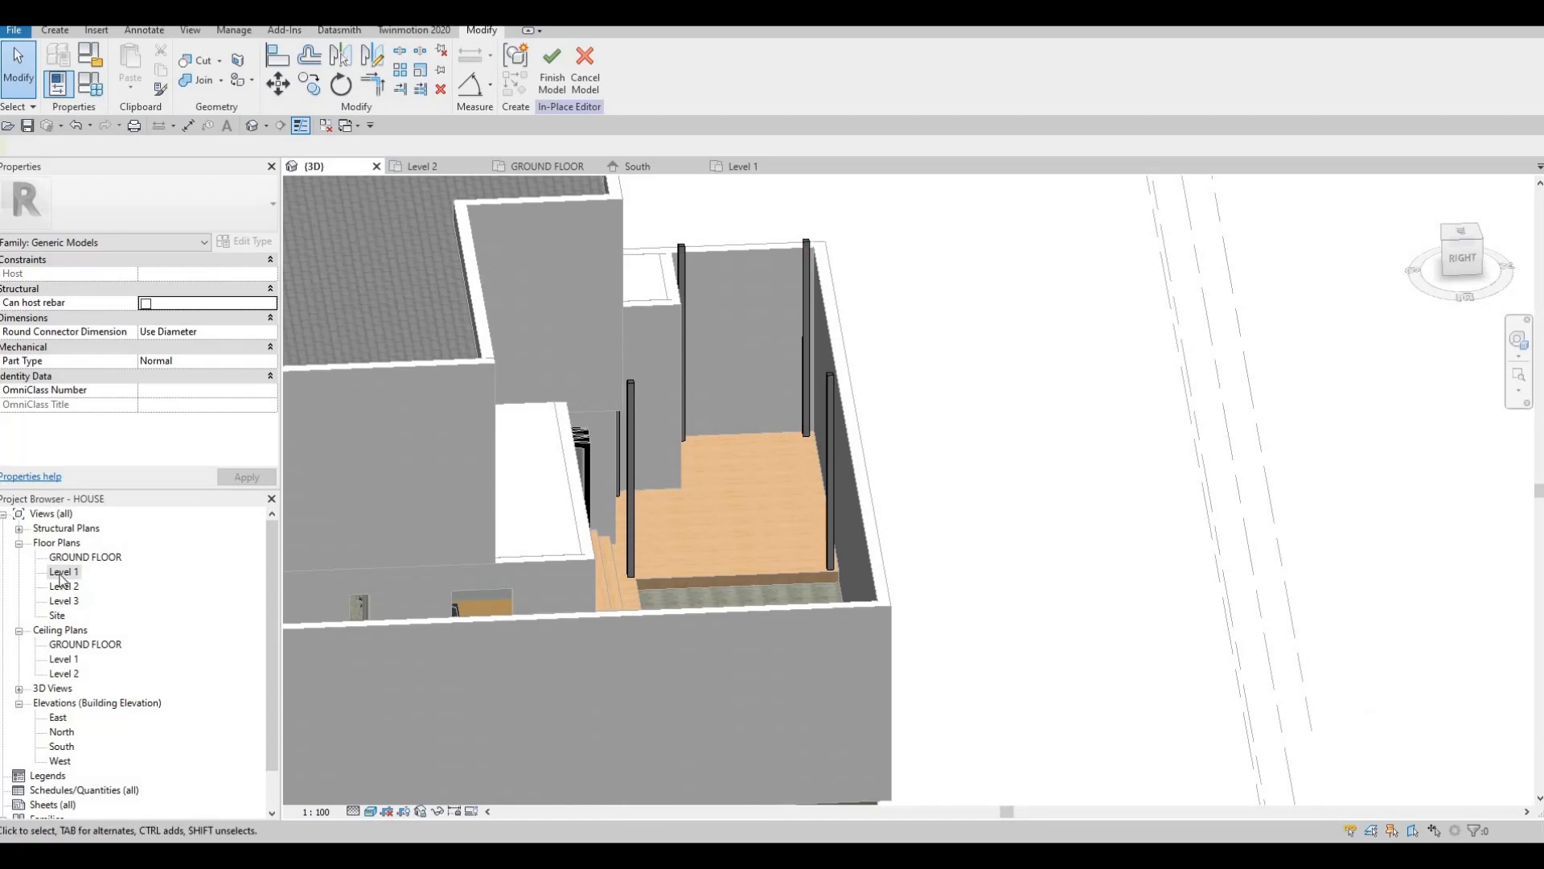
Start a new extrusion in the Level 1 plan and pick the terrace floor FLOOR 6 as its work plane.
double_click(63, 572)
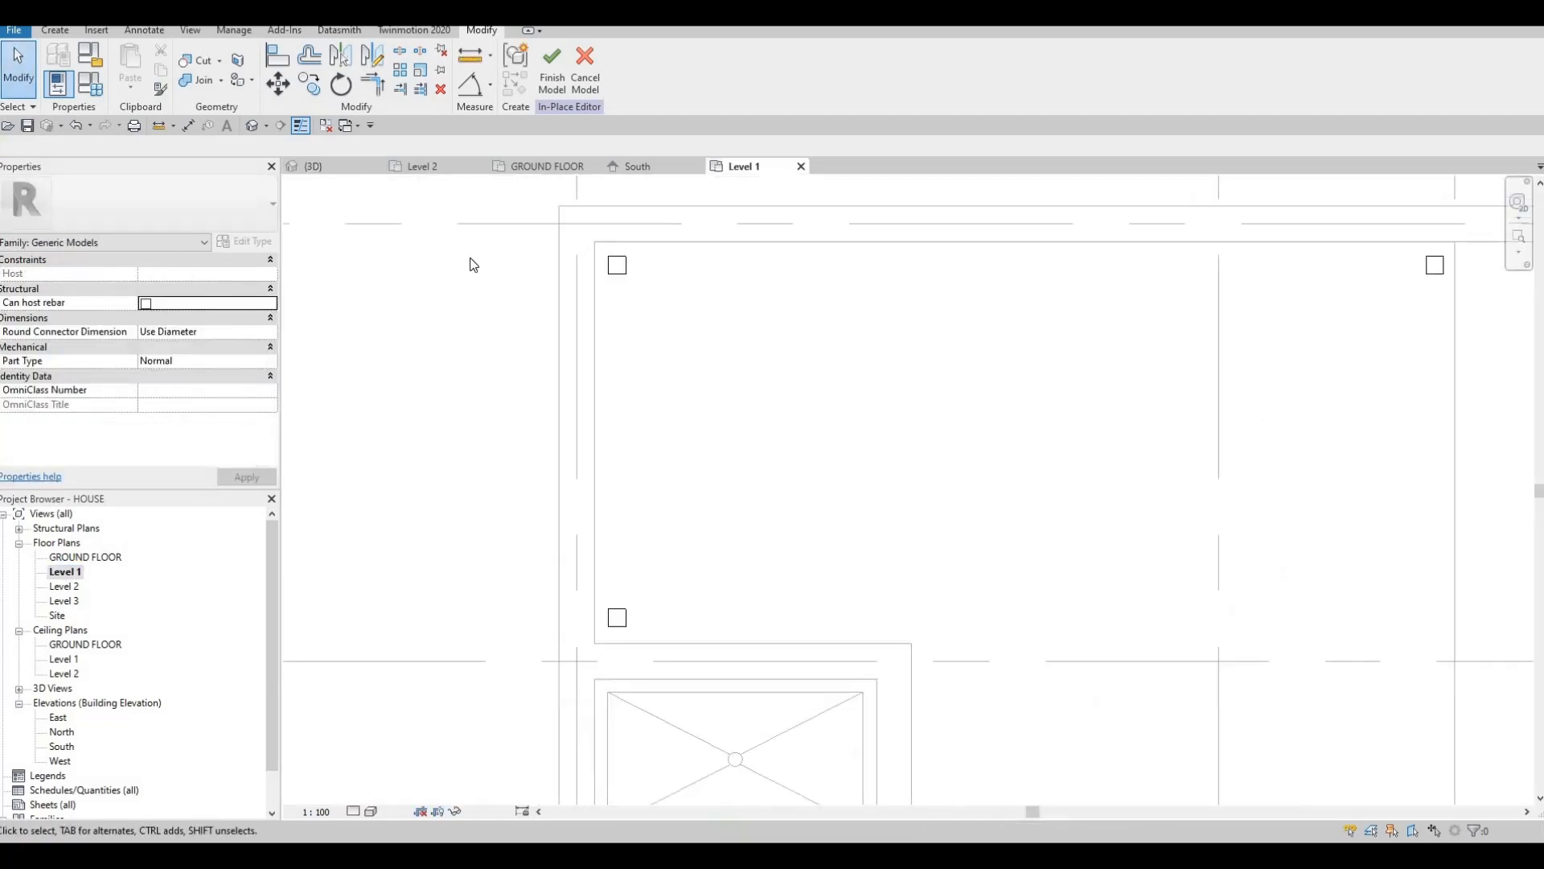
key(Escape)
click(55, 30)
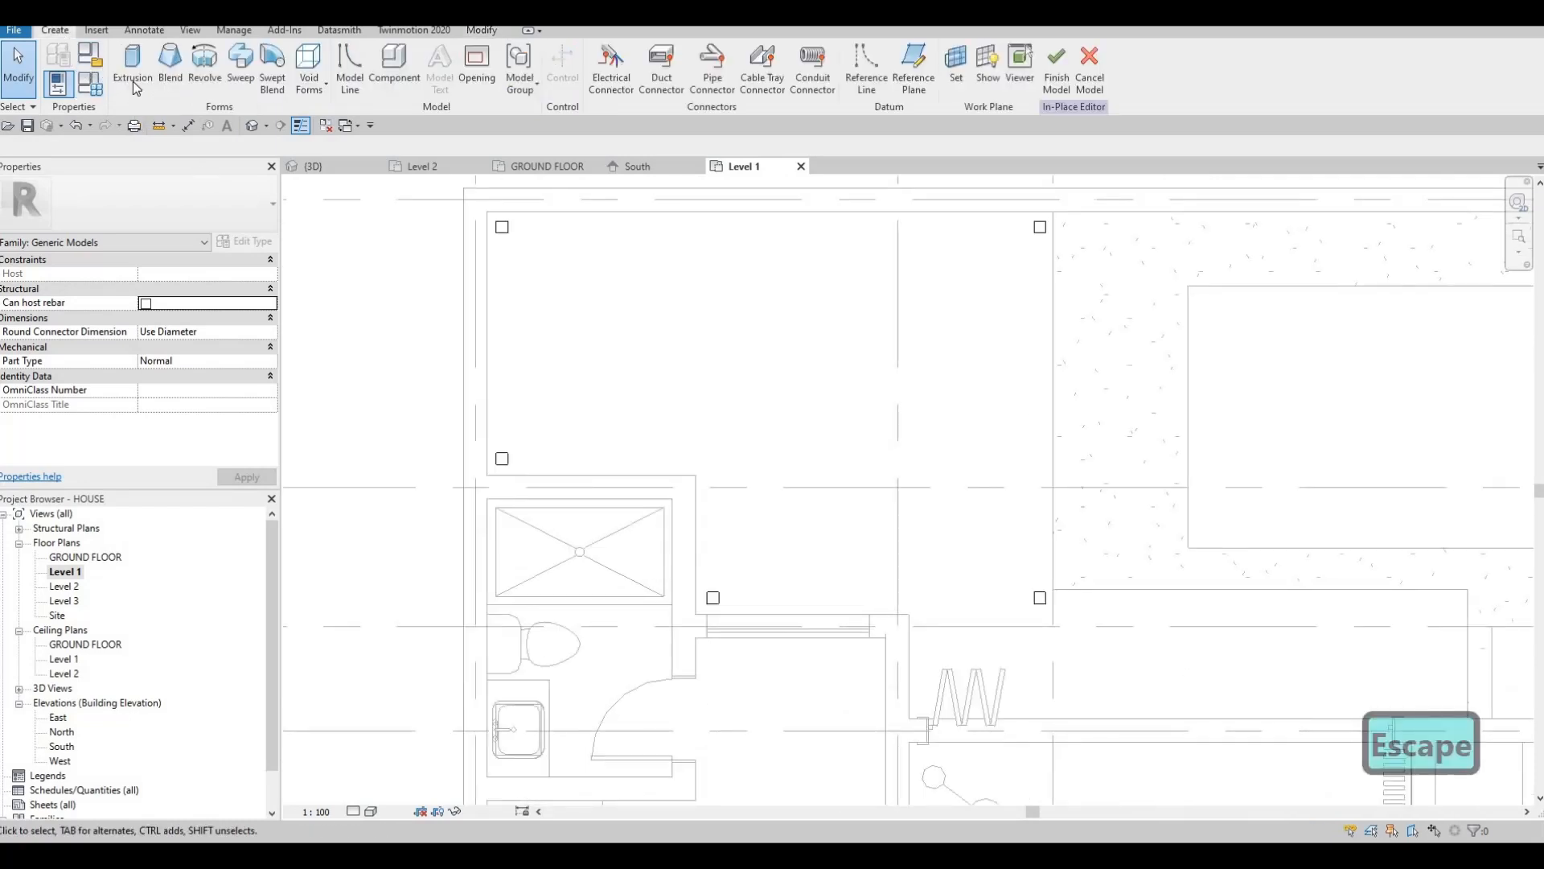
click(134, 82)
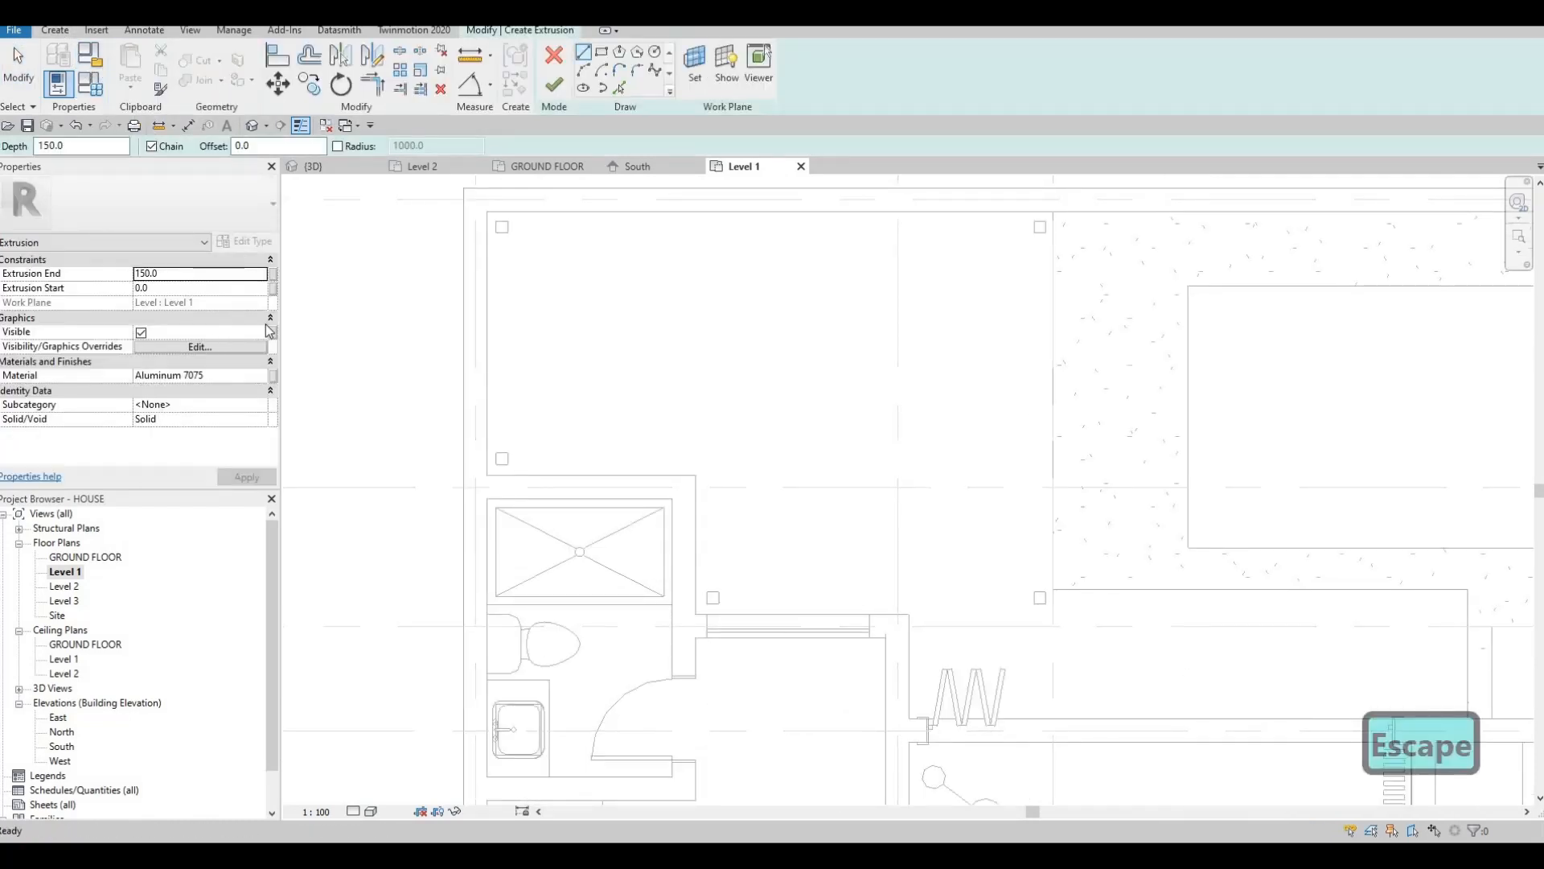
click(694, 68)
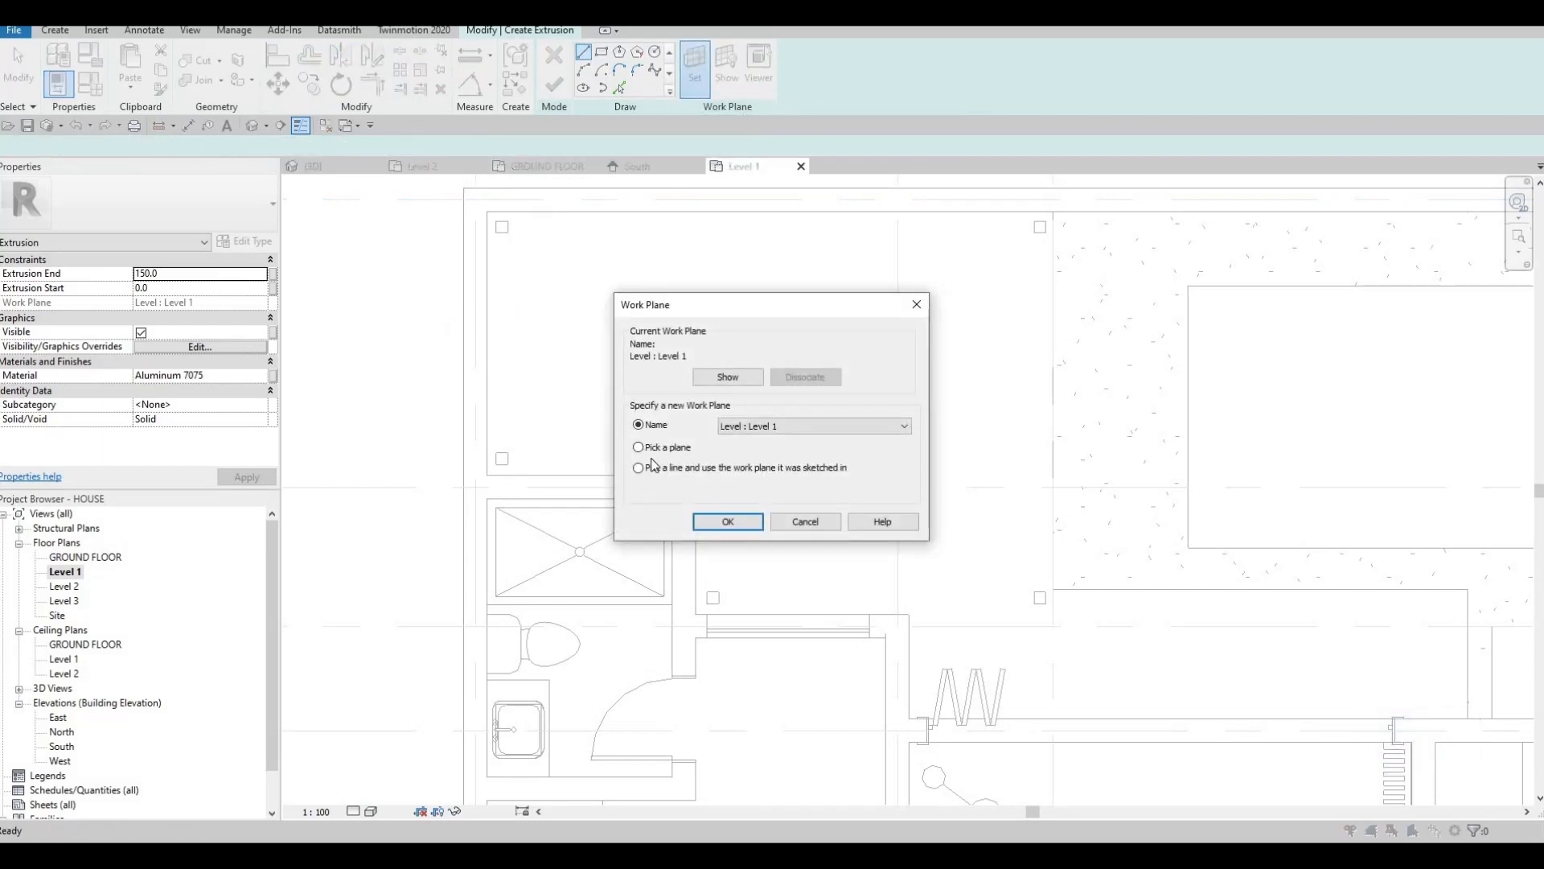
key(Return)
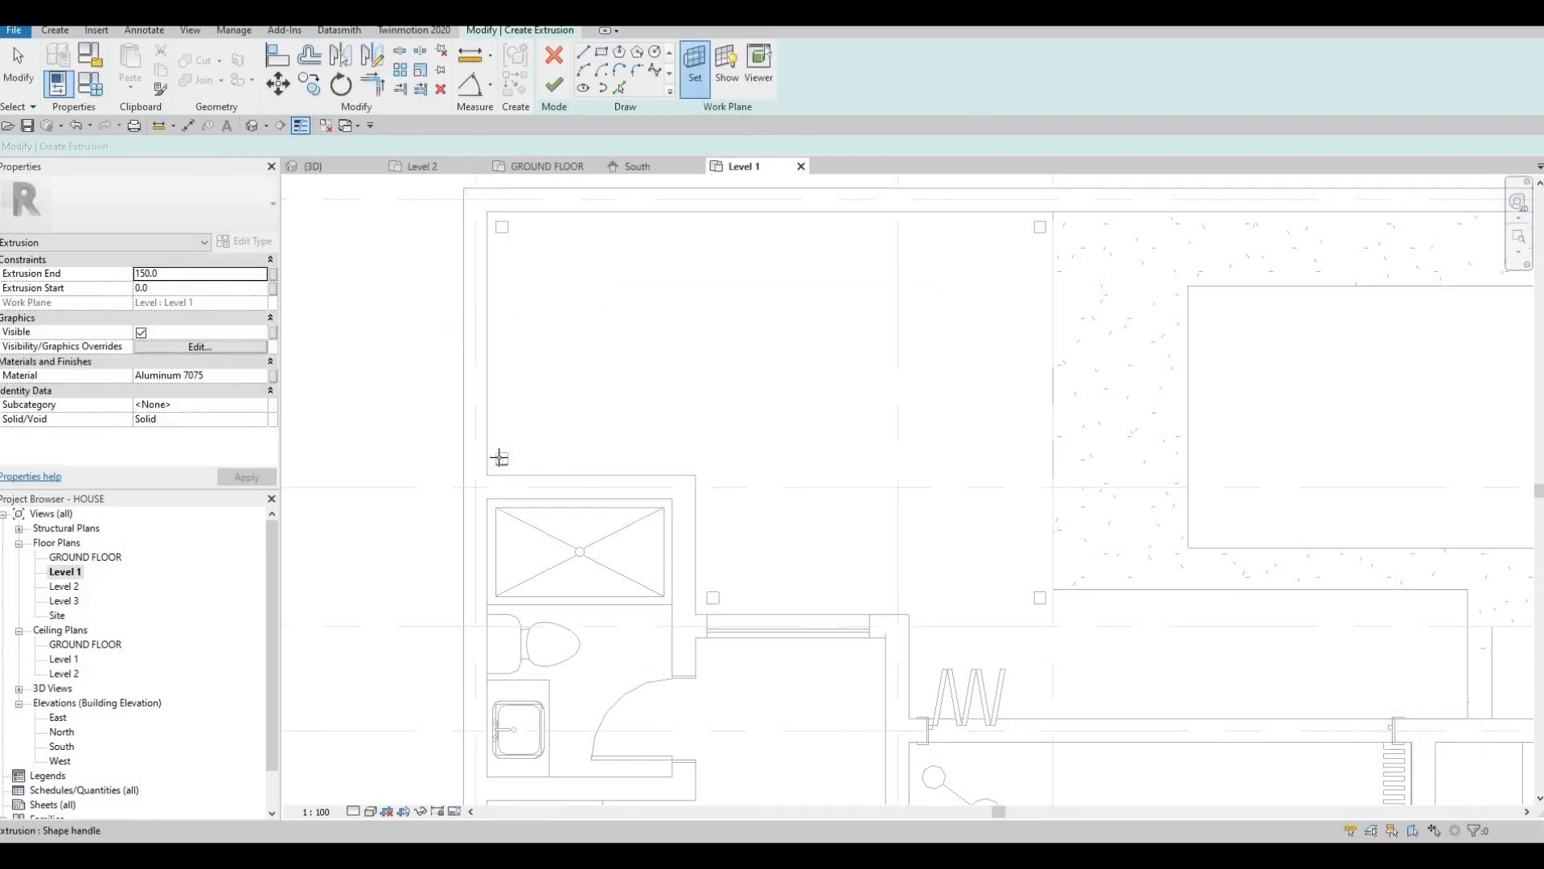
scroll(499, 455, up, 3)
key(Tab)
key(Tab)
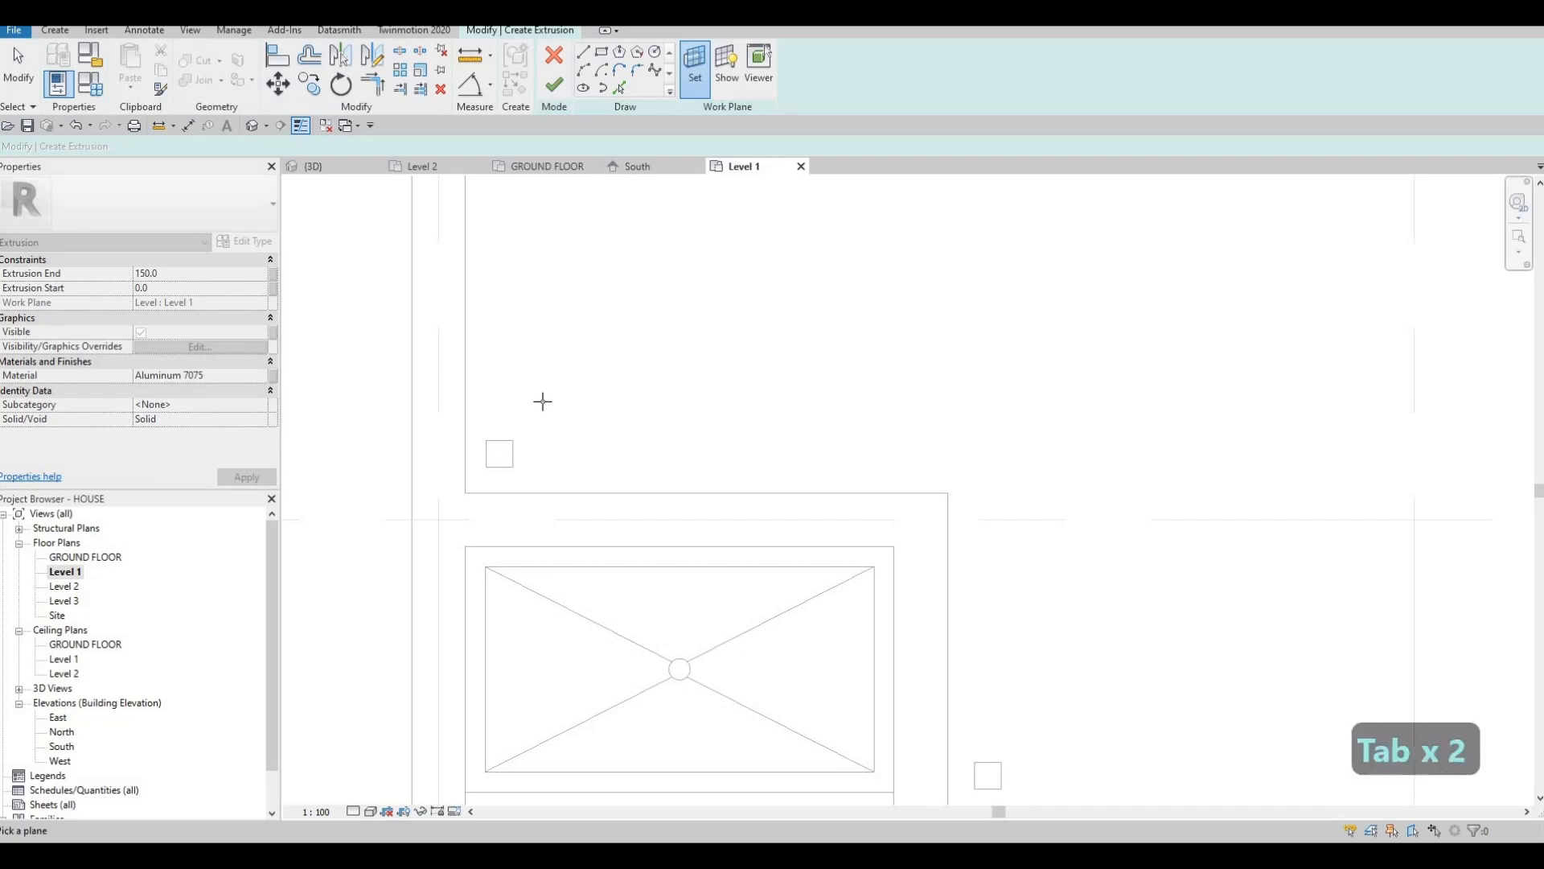
scroll(530, 346, down, 2)
scroll(546, 313, up, 2)
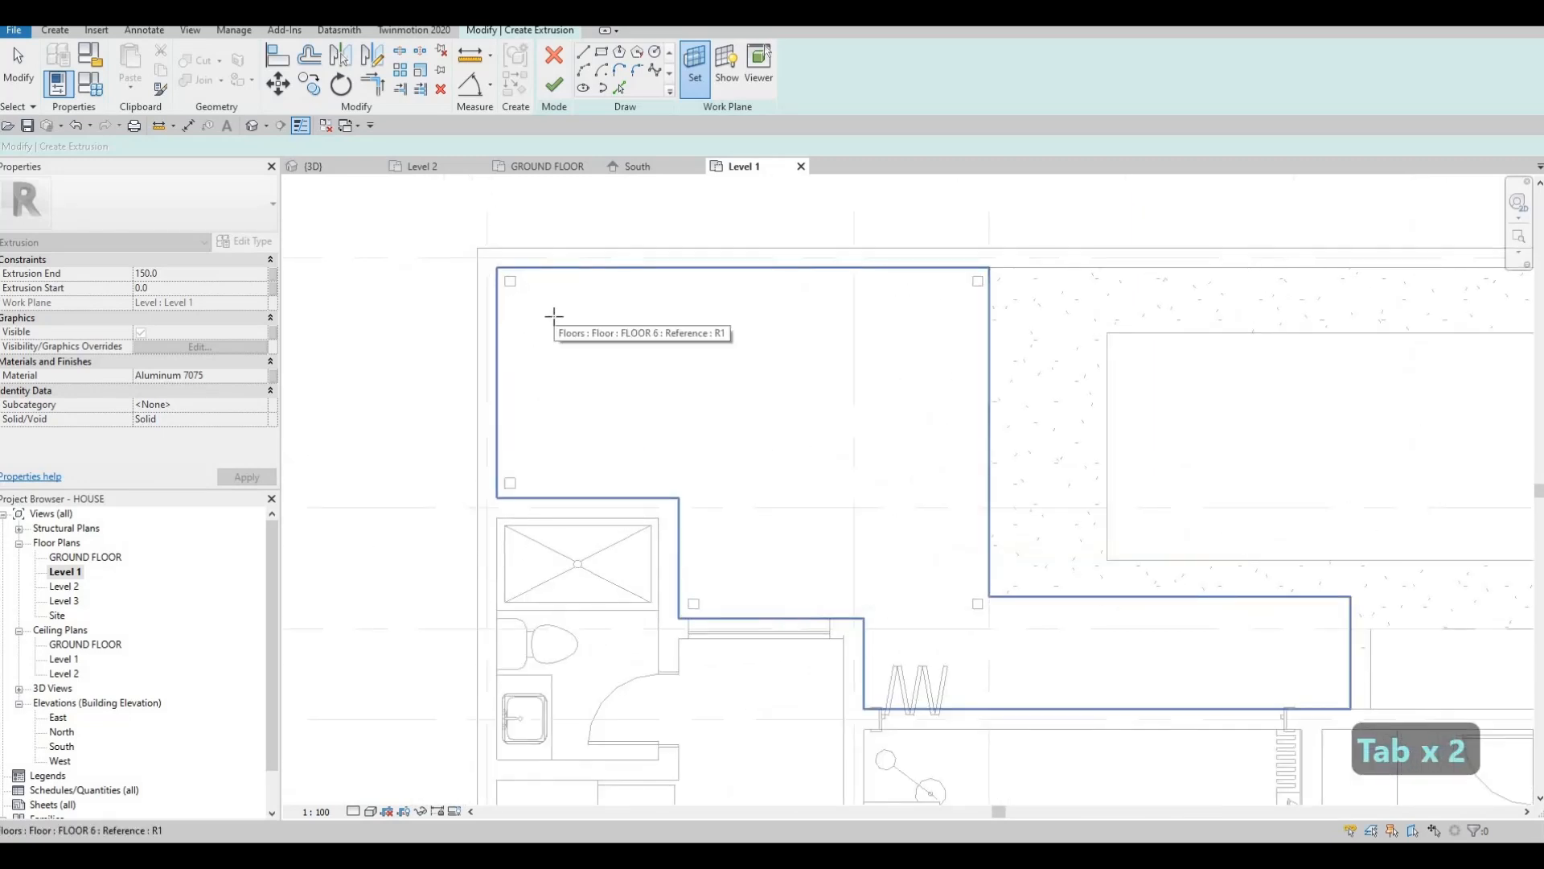
click(554, 315)
Sketch a rectangle about 2100 mm high from the upper-left post's outer corner, level with the outer edge of the post below it.
click(601, 53)
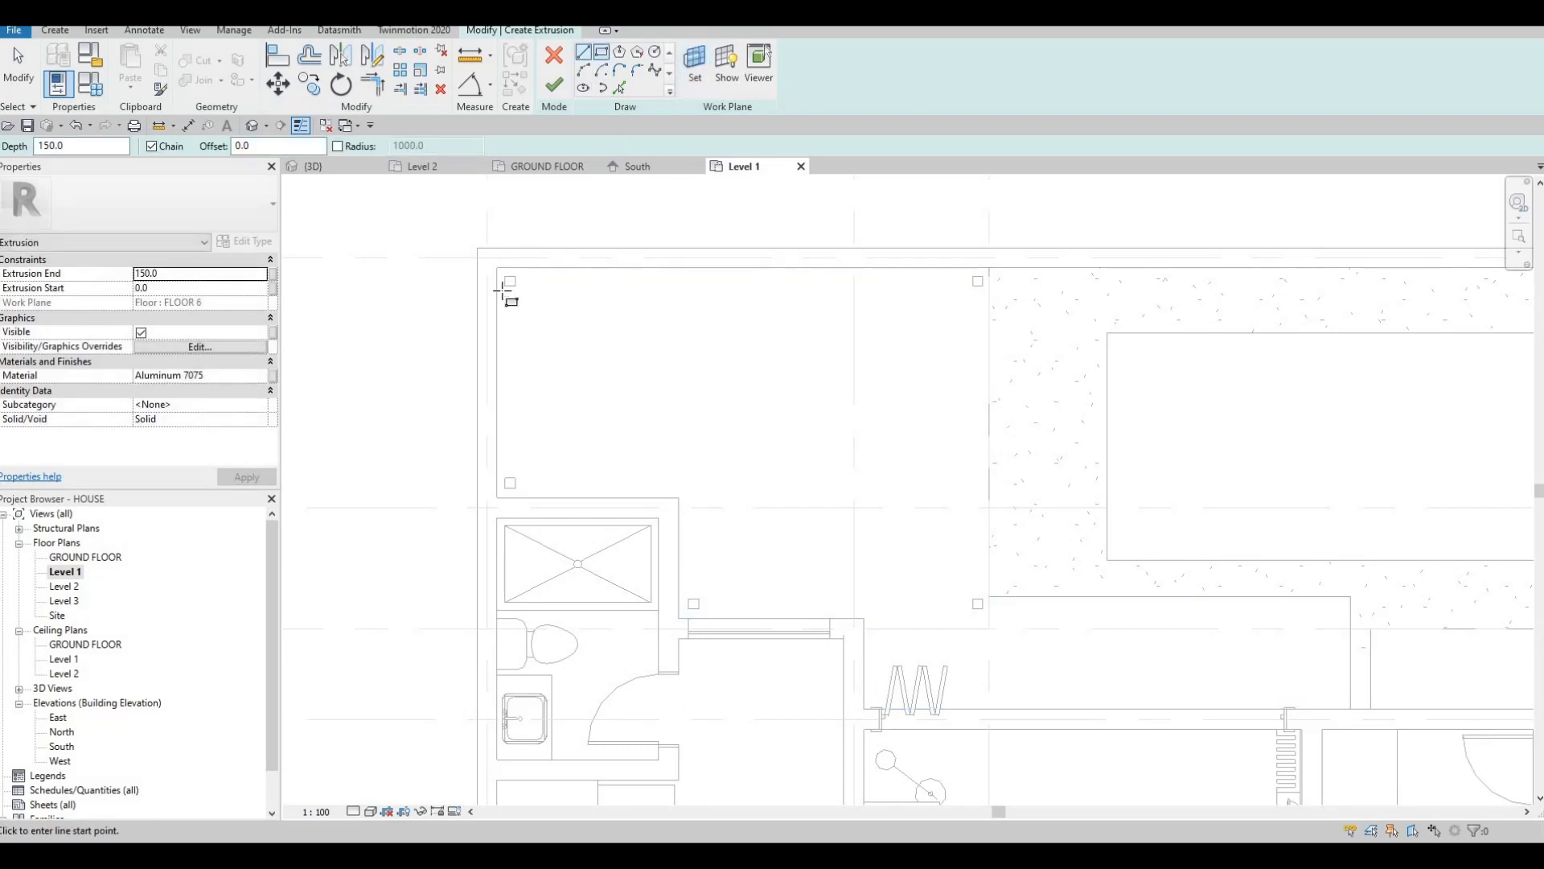
scroll(503, 273, up, 3)
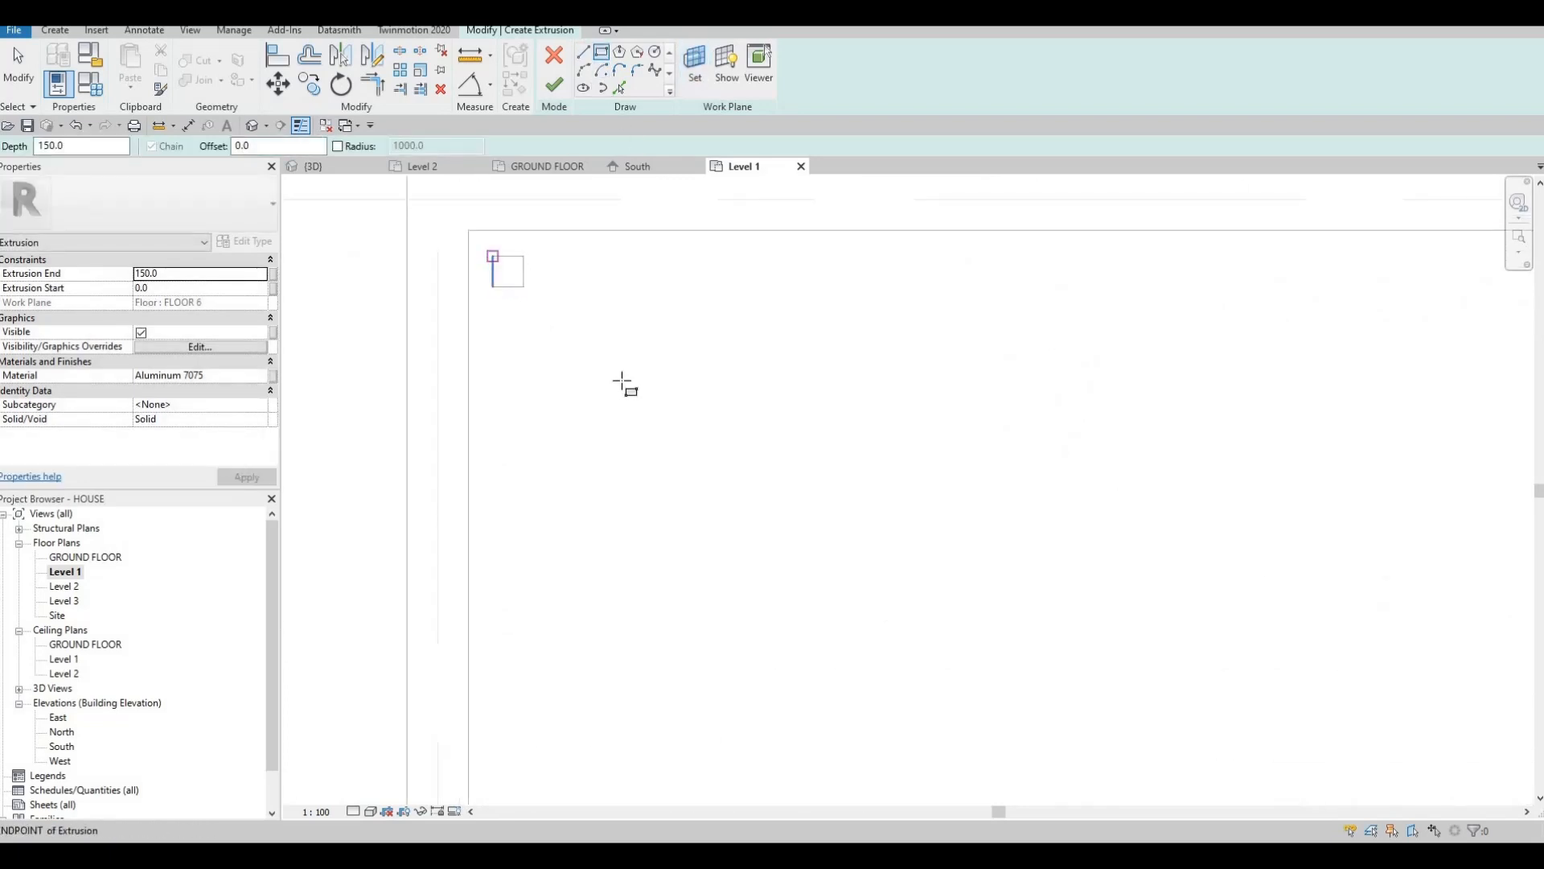
click(492, 255)
scroll(645, 398, down, 3)
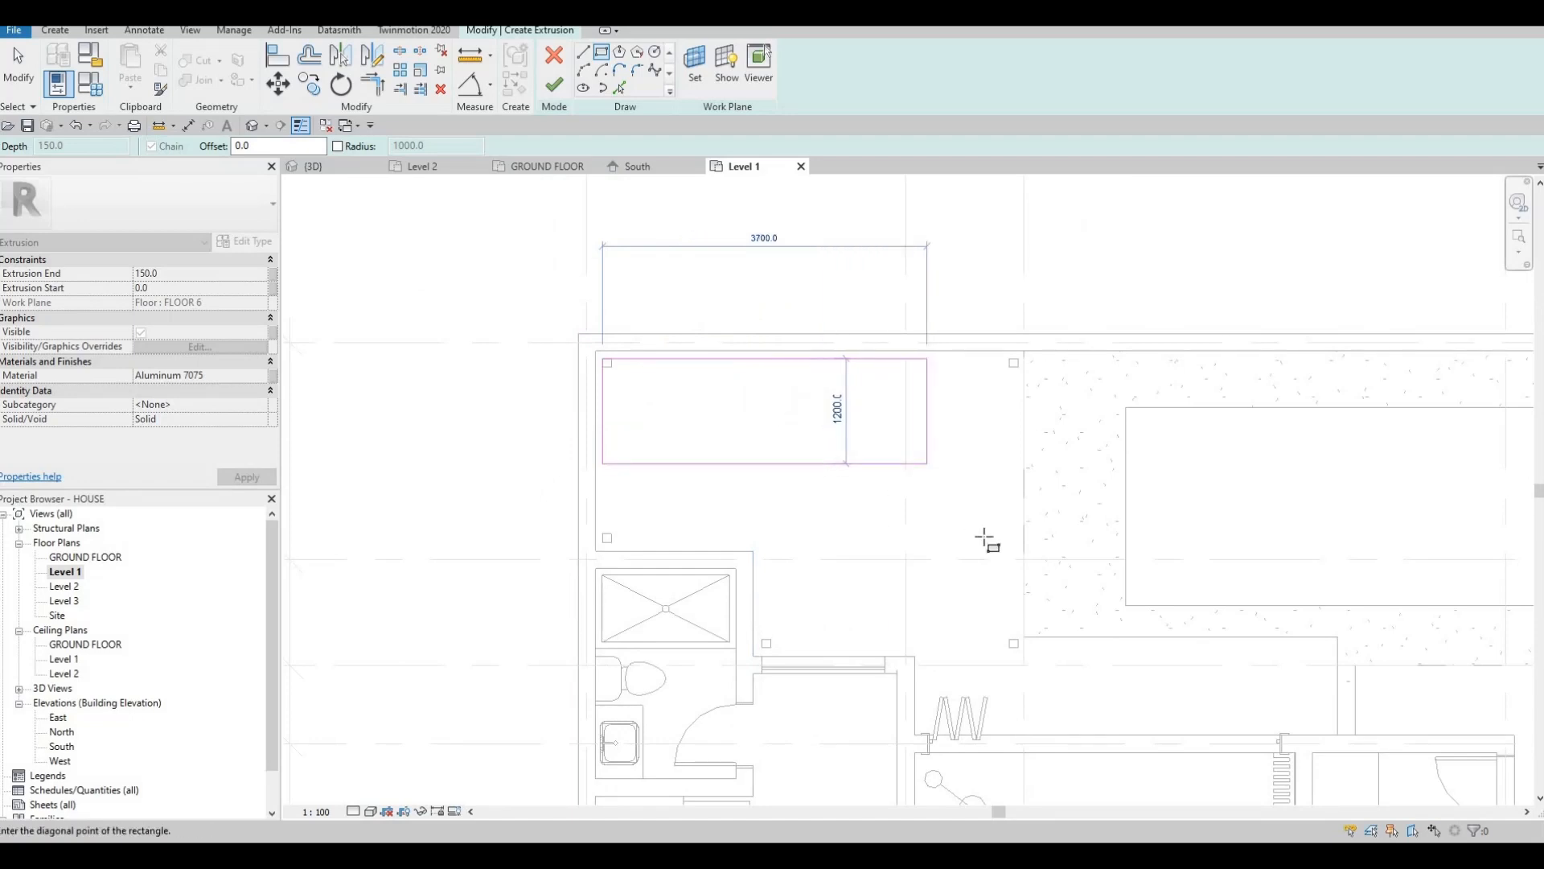
click(647, 533)
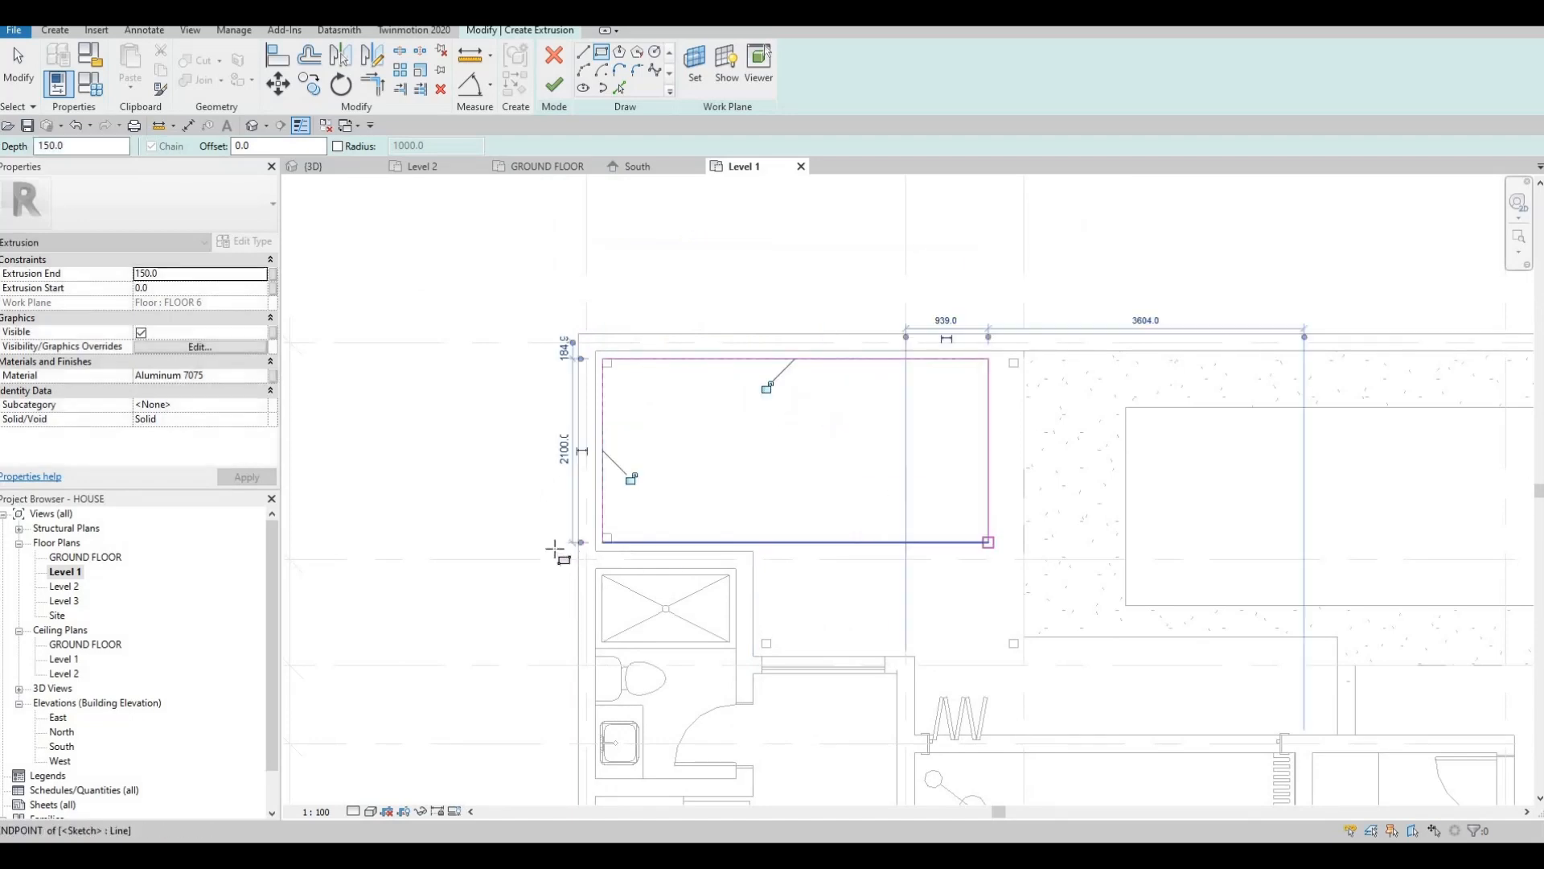
key(Escape)
scroll(579, 517, up, 5)
scroll(905, 484, down, 2)
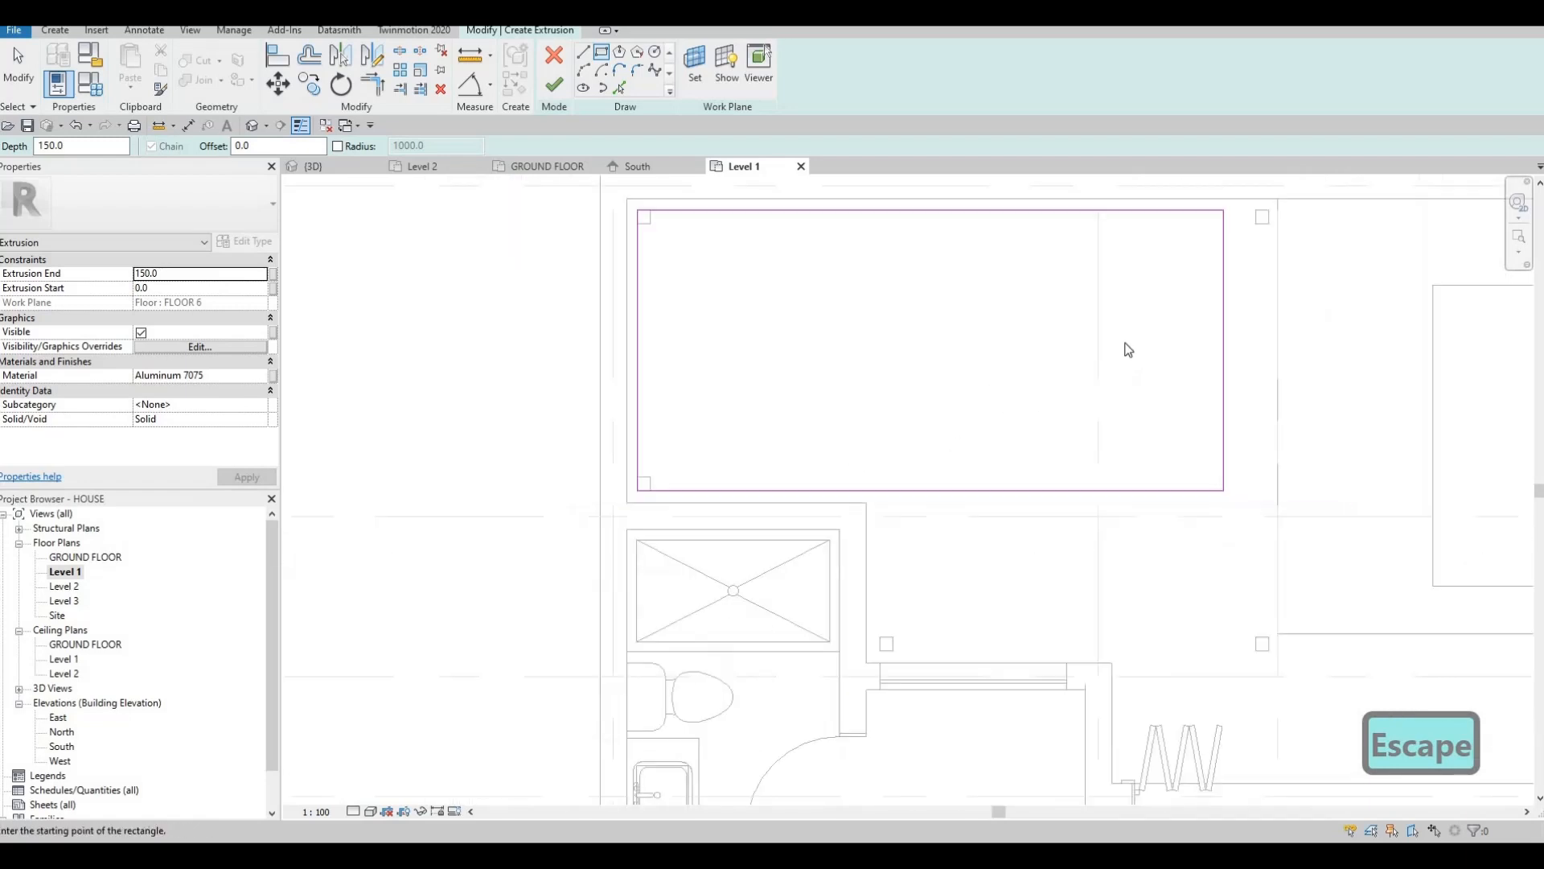
middle_drag(1235, 258, 1144, 329)
key(Escape)
Stretch the rectangle by moving its right edge out to the upper-right post.
scroll(1142, 328, up, 2)
click(1144, 320)
drag(1204, 318, 1239, 253)
scroll(1162, 322, up, 2)
scroll(1163, 322, up, 2)
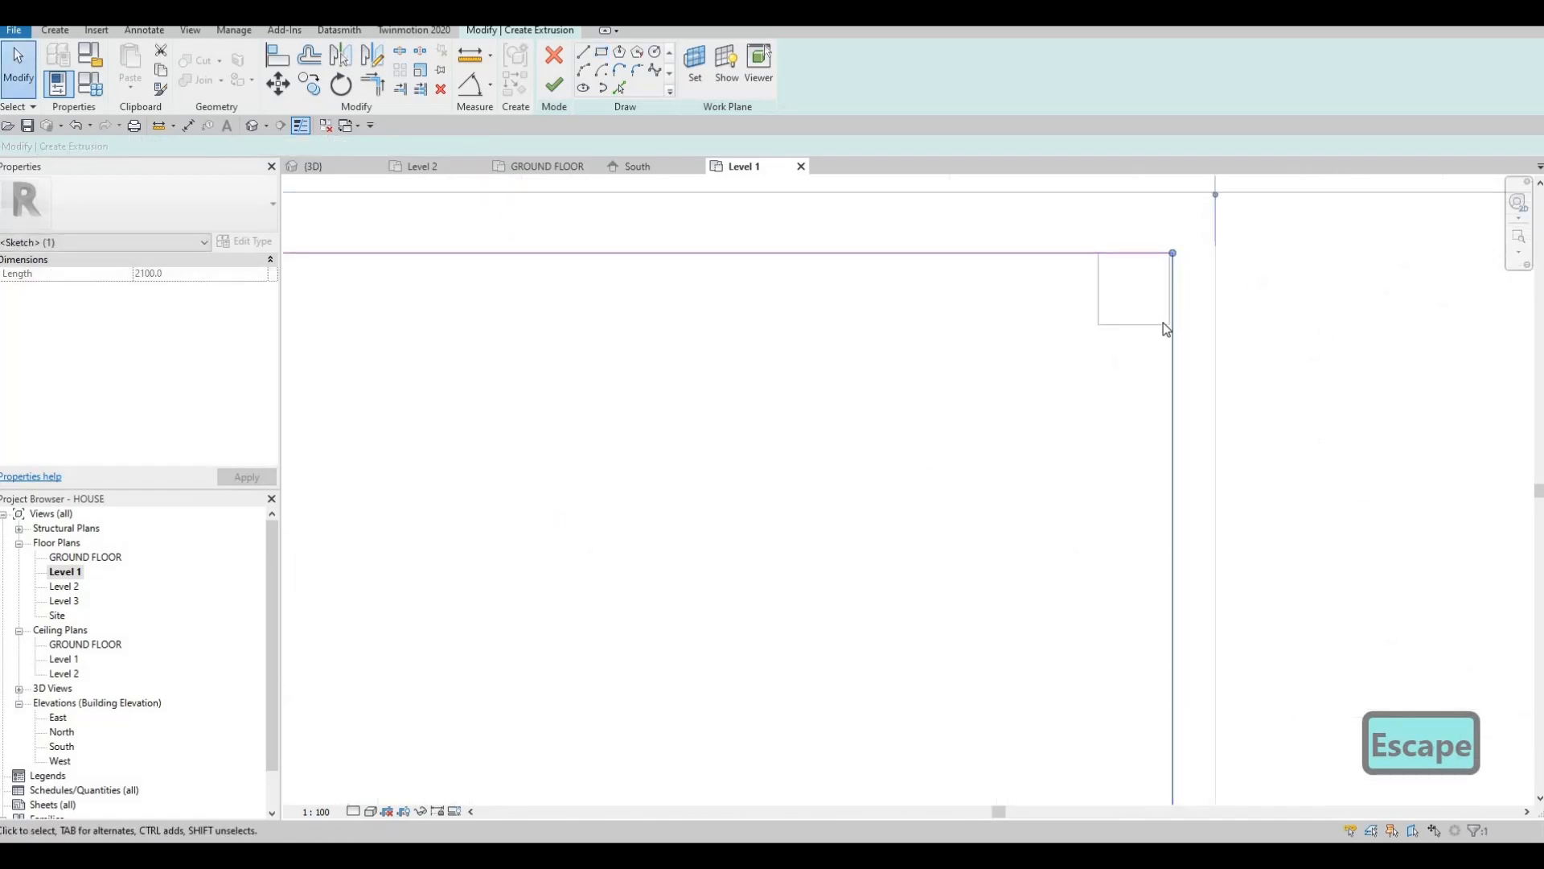
Align the rectangle's right edge with the outer face of the upper-right post.
key(a)
key(l)
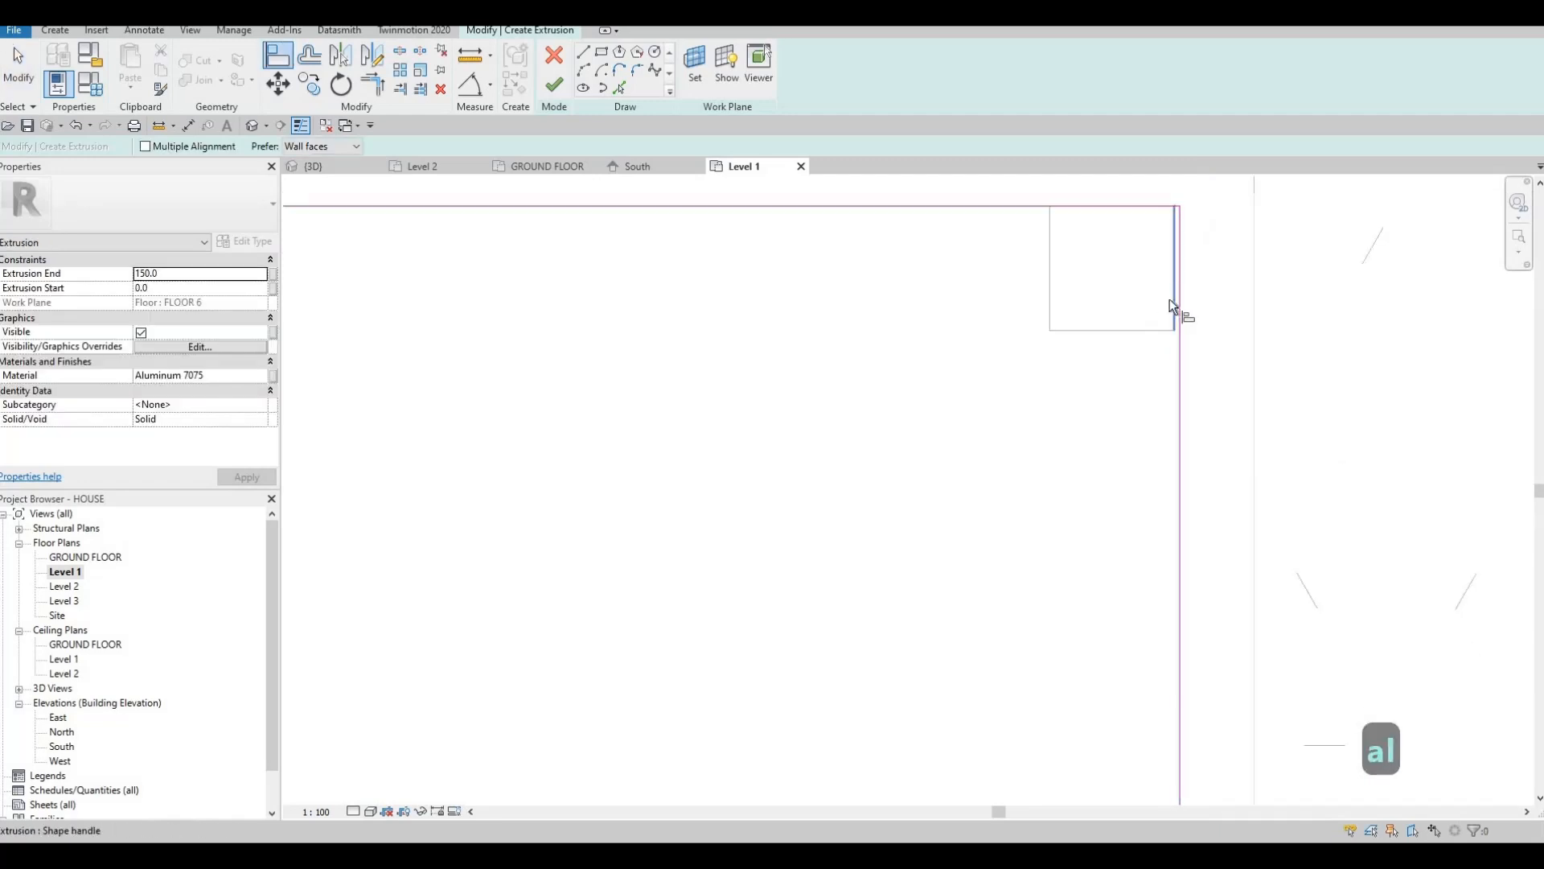
click(1170, 299)
click(1178, 310)
scroll(1090, 327, down, 1)
key(Escape)
scroll(1073, 341, down, 3)
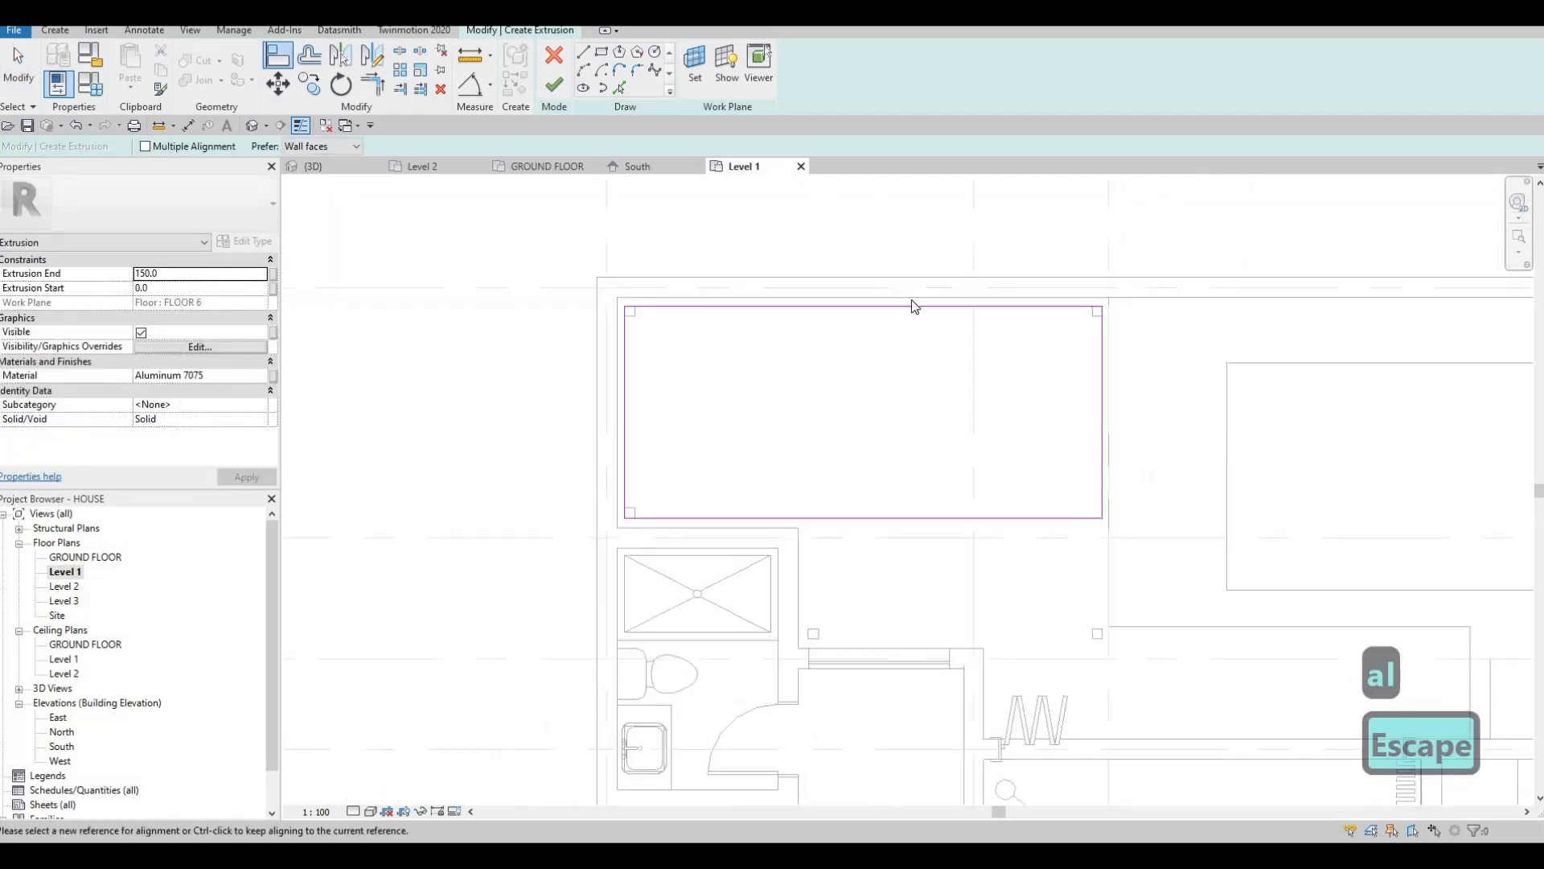
key(Escape)
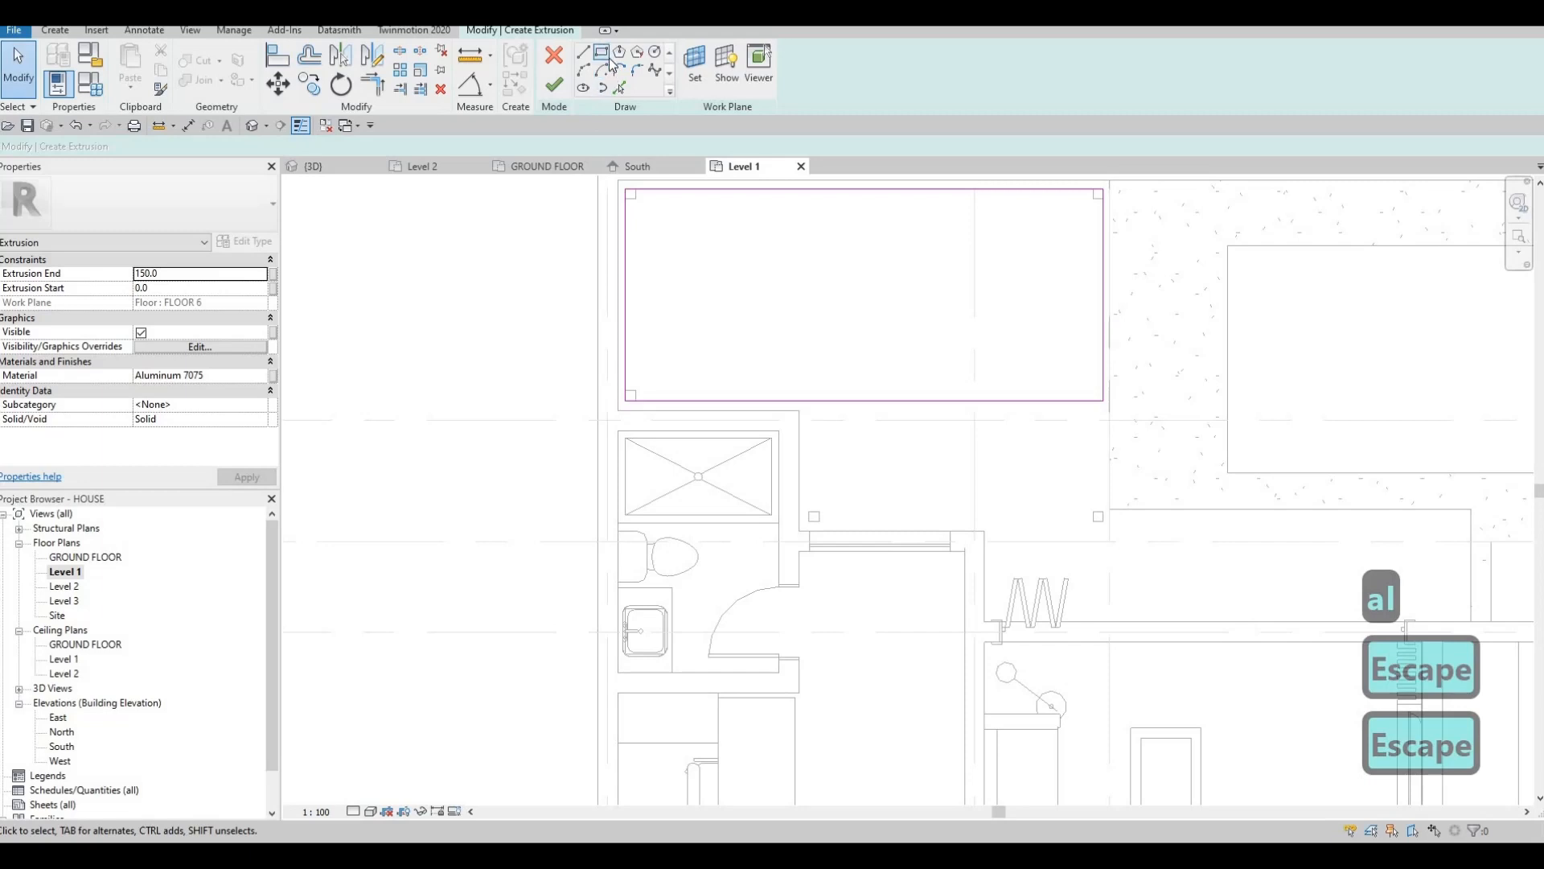
Sketch a horizontal line from the lower-right post's bottom edge and a short vertical line up from the lower-left post's outer face.
key(l)
key(i)
scroll(1223, 575, up, 5)
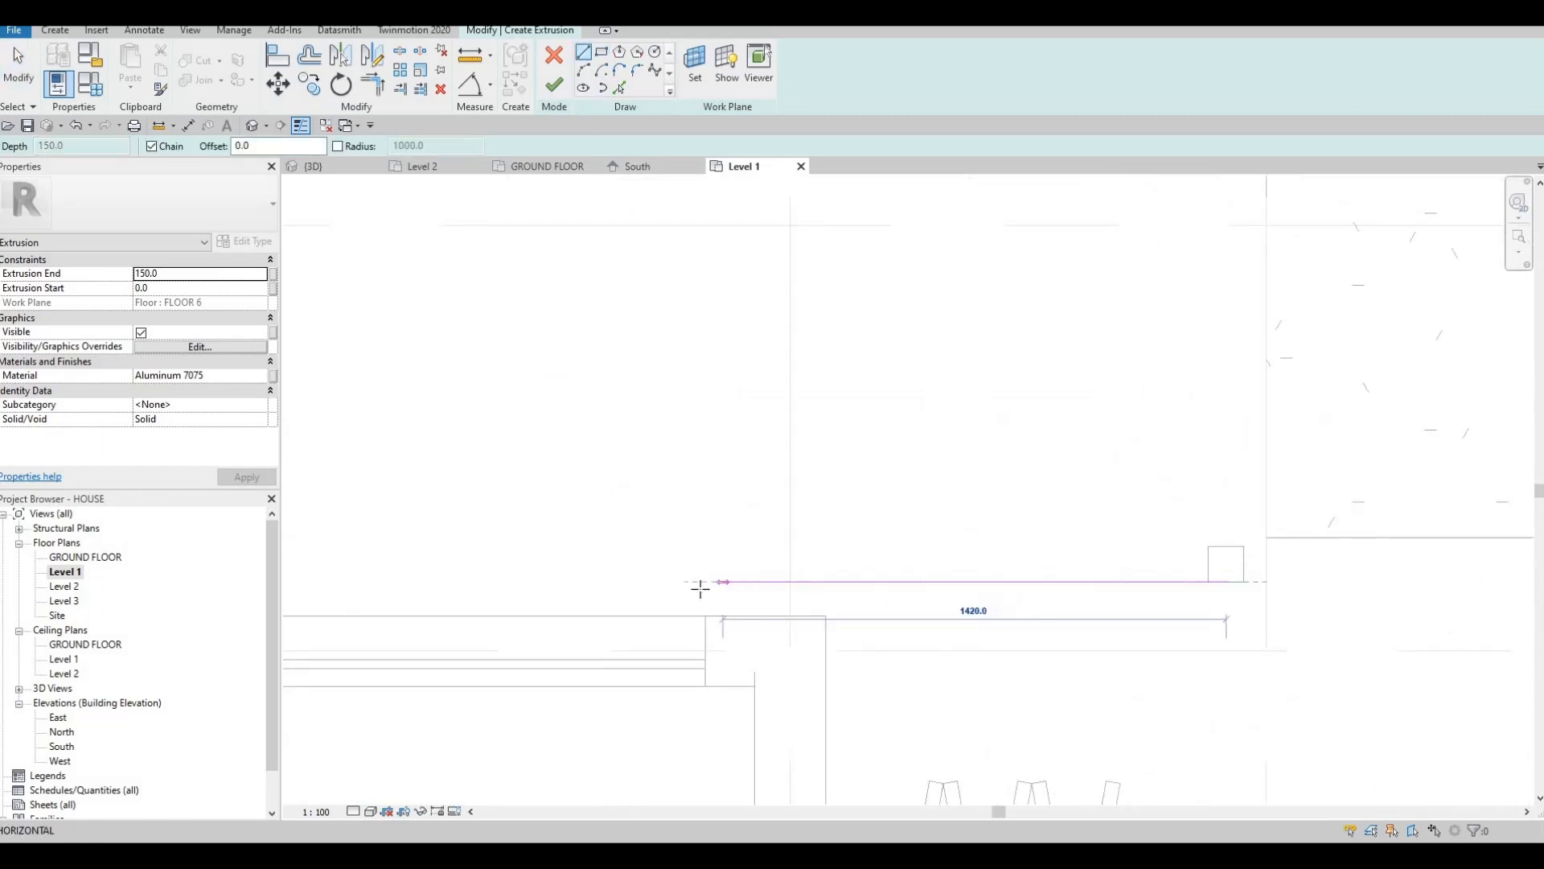
click(702, 583)
key(Escape)
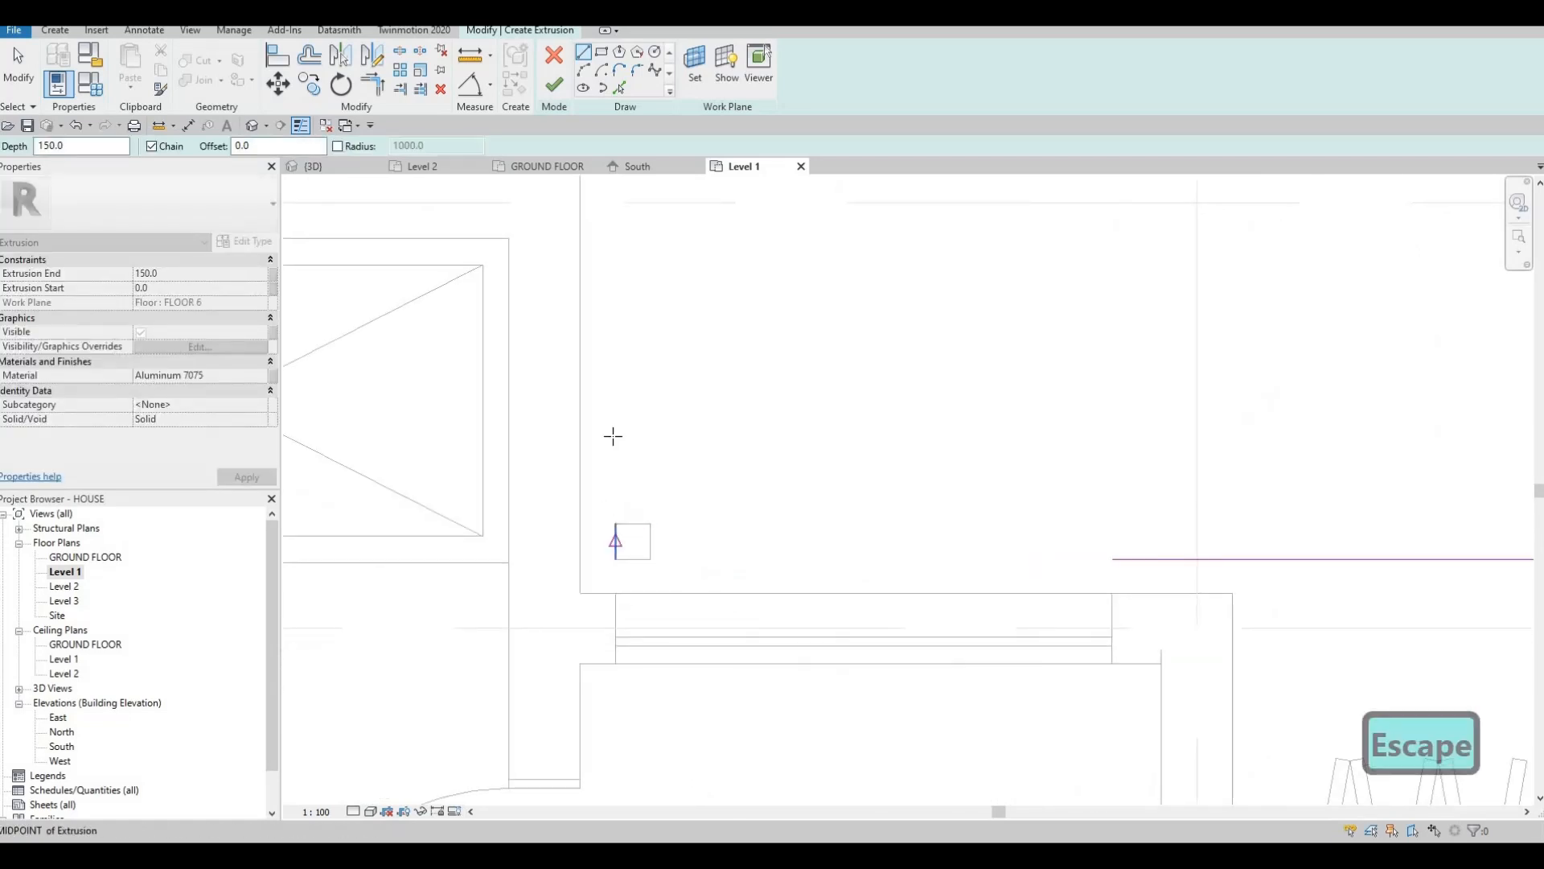
click(615, 435)
key(Escape)
key(Escape)
Trim and extend the sketch lines to corners, forming one closed L-shaped outline around the outer faces of the five posts.
key(t)
key(r)
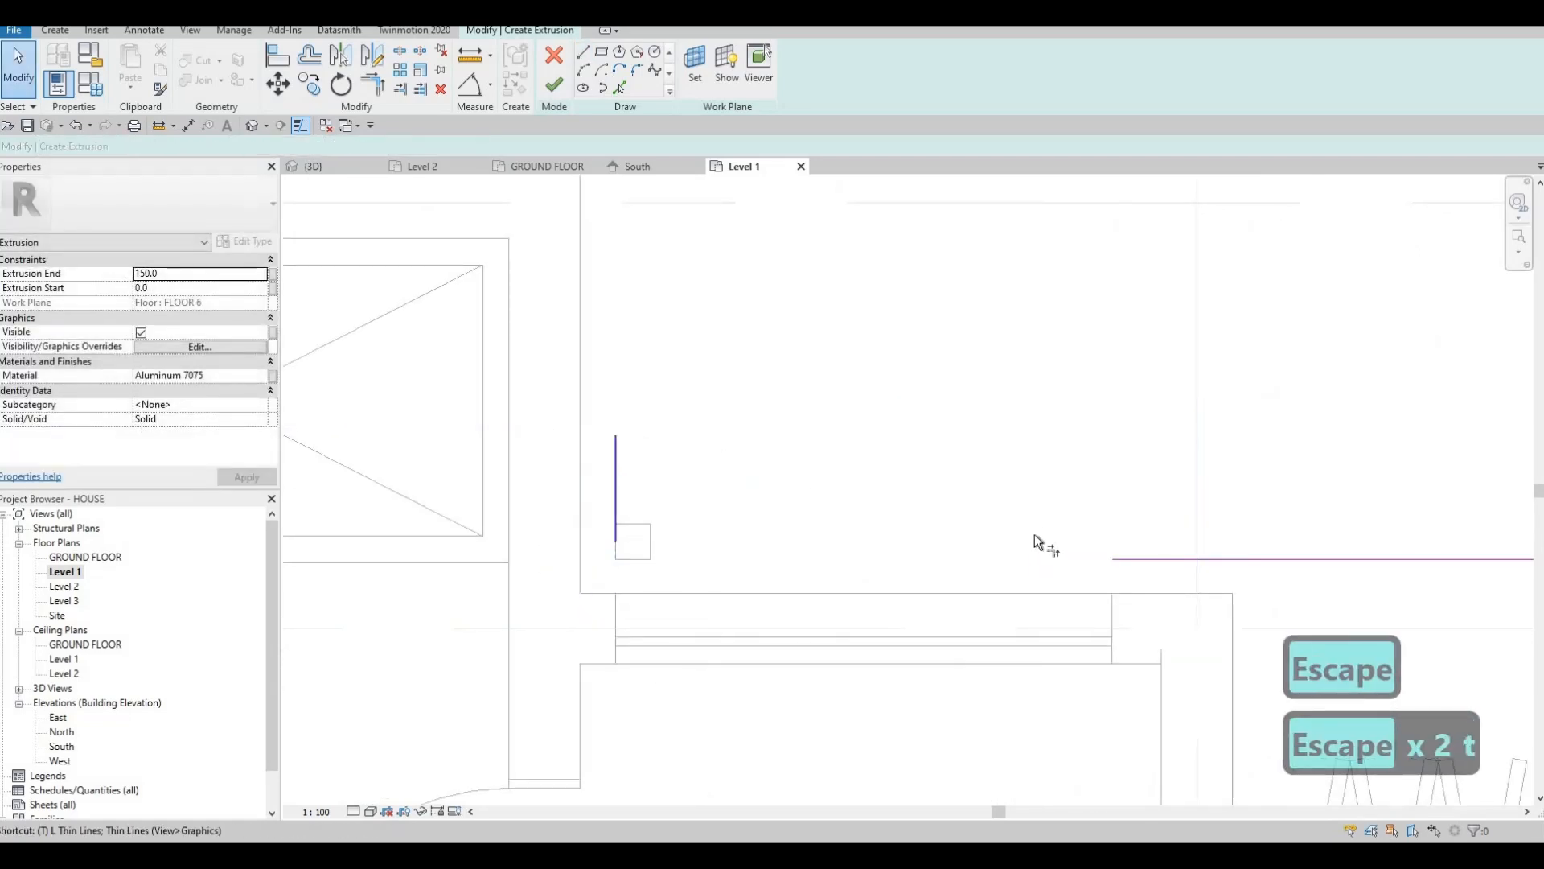
scroll(707, 457, down, 2)
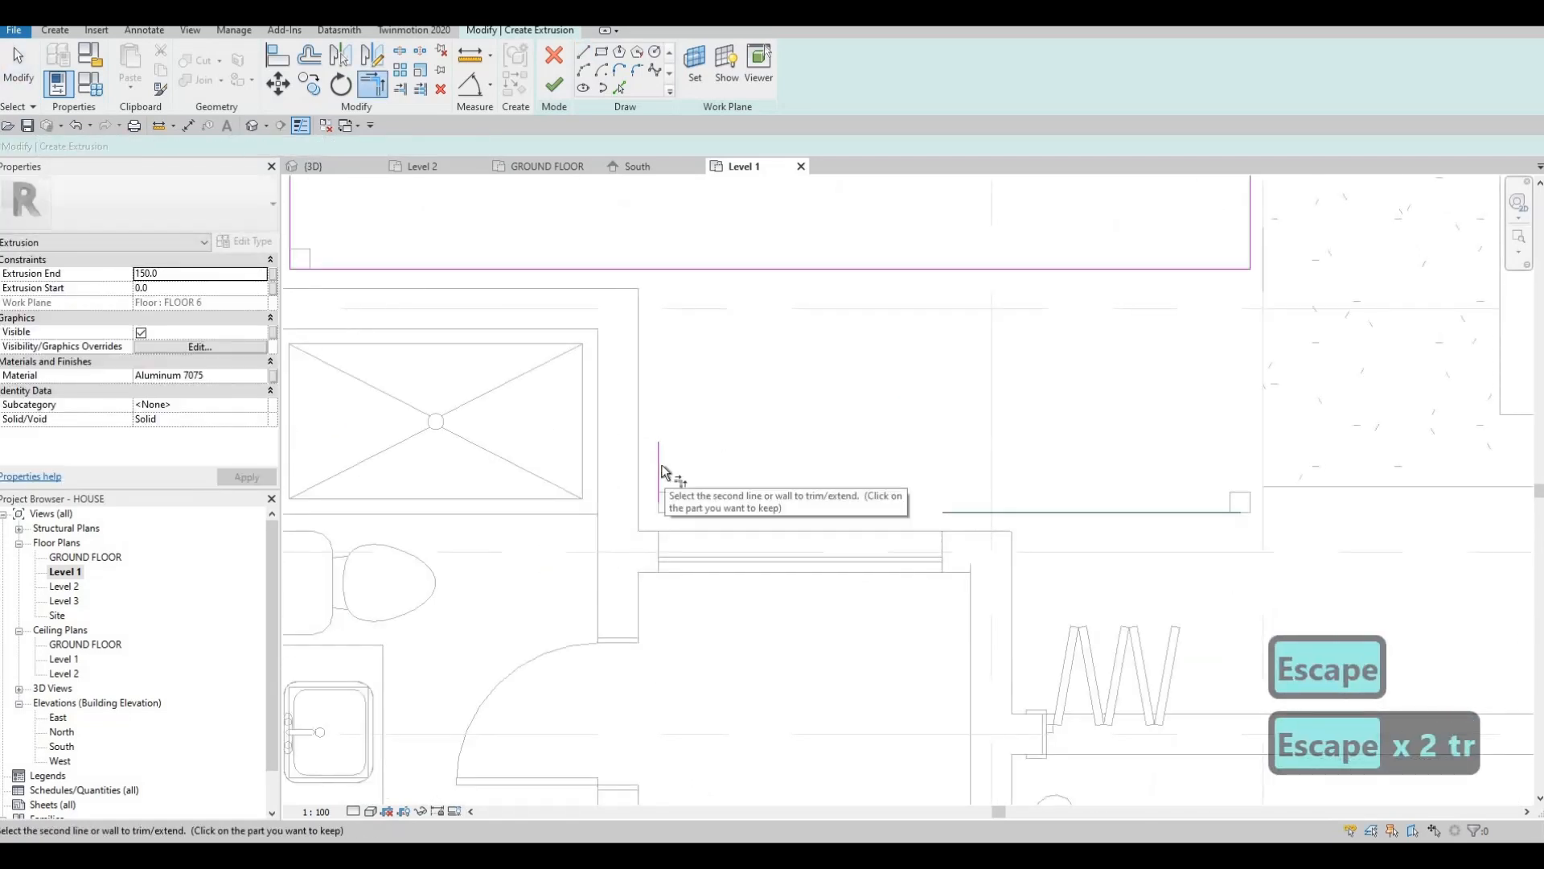
click(664, 481)
click(957, 512)
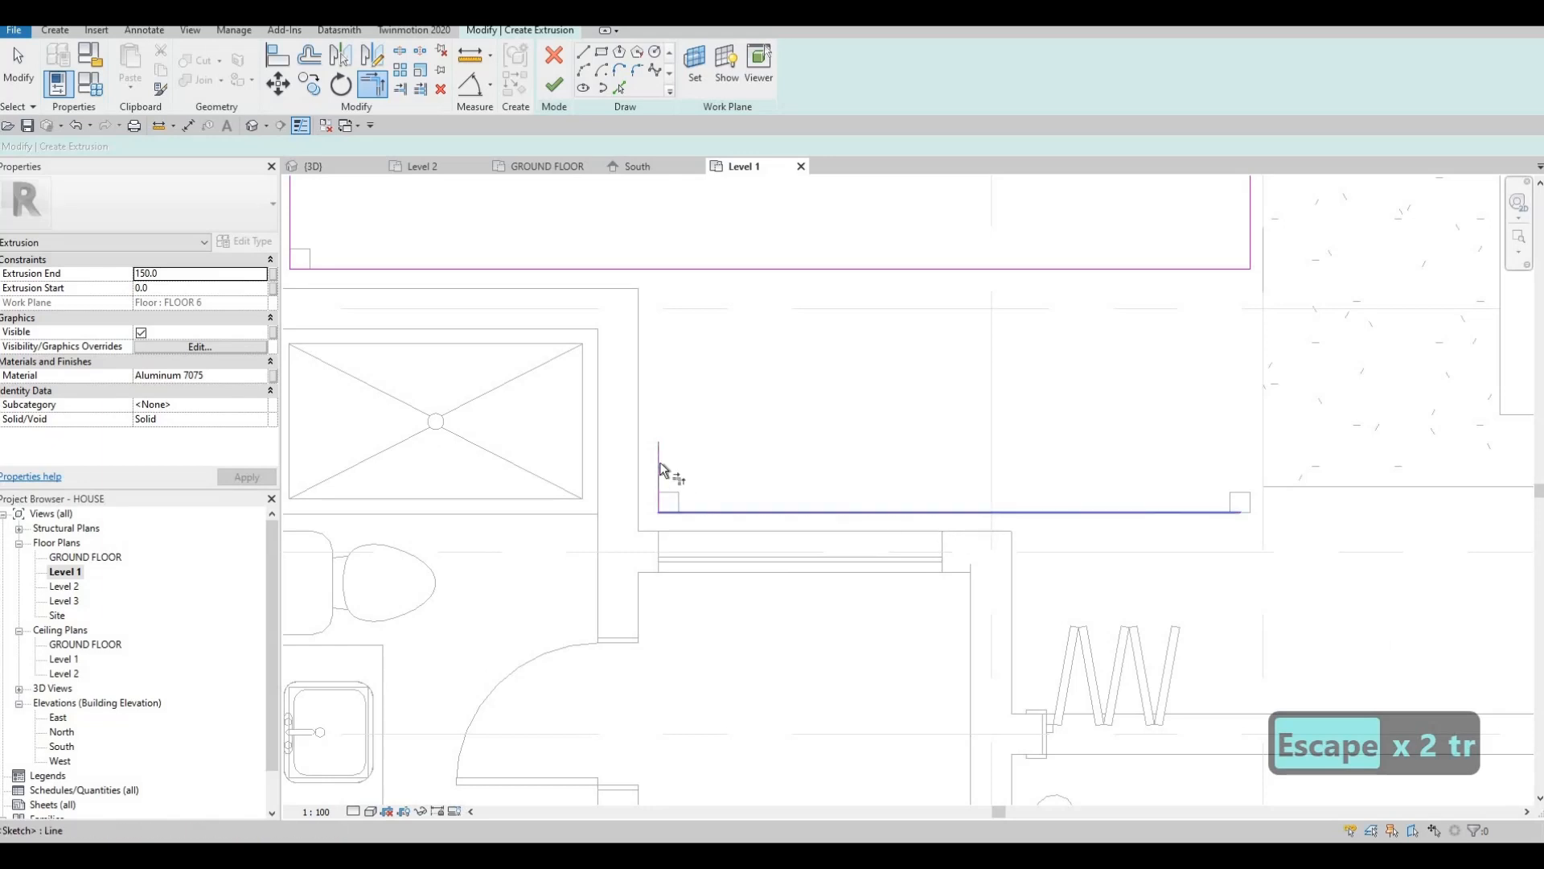
click(659, 461)
click(925, 270)
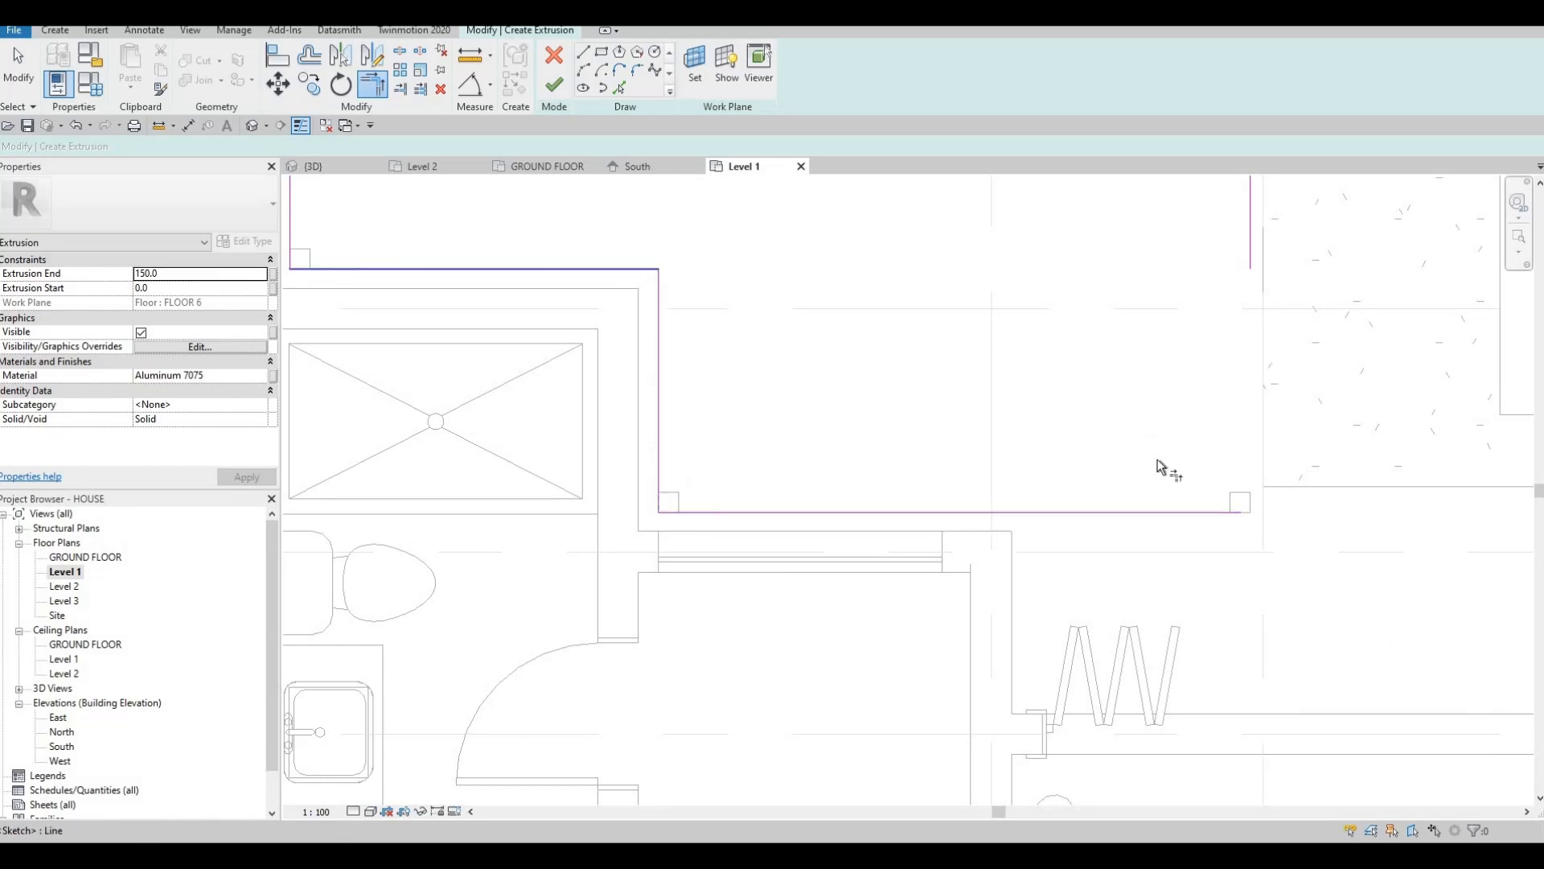
click(1166, 512)
click(1249, 254)
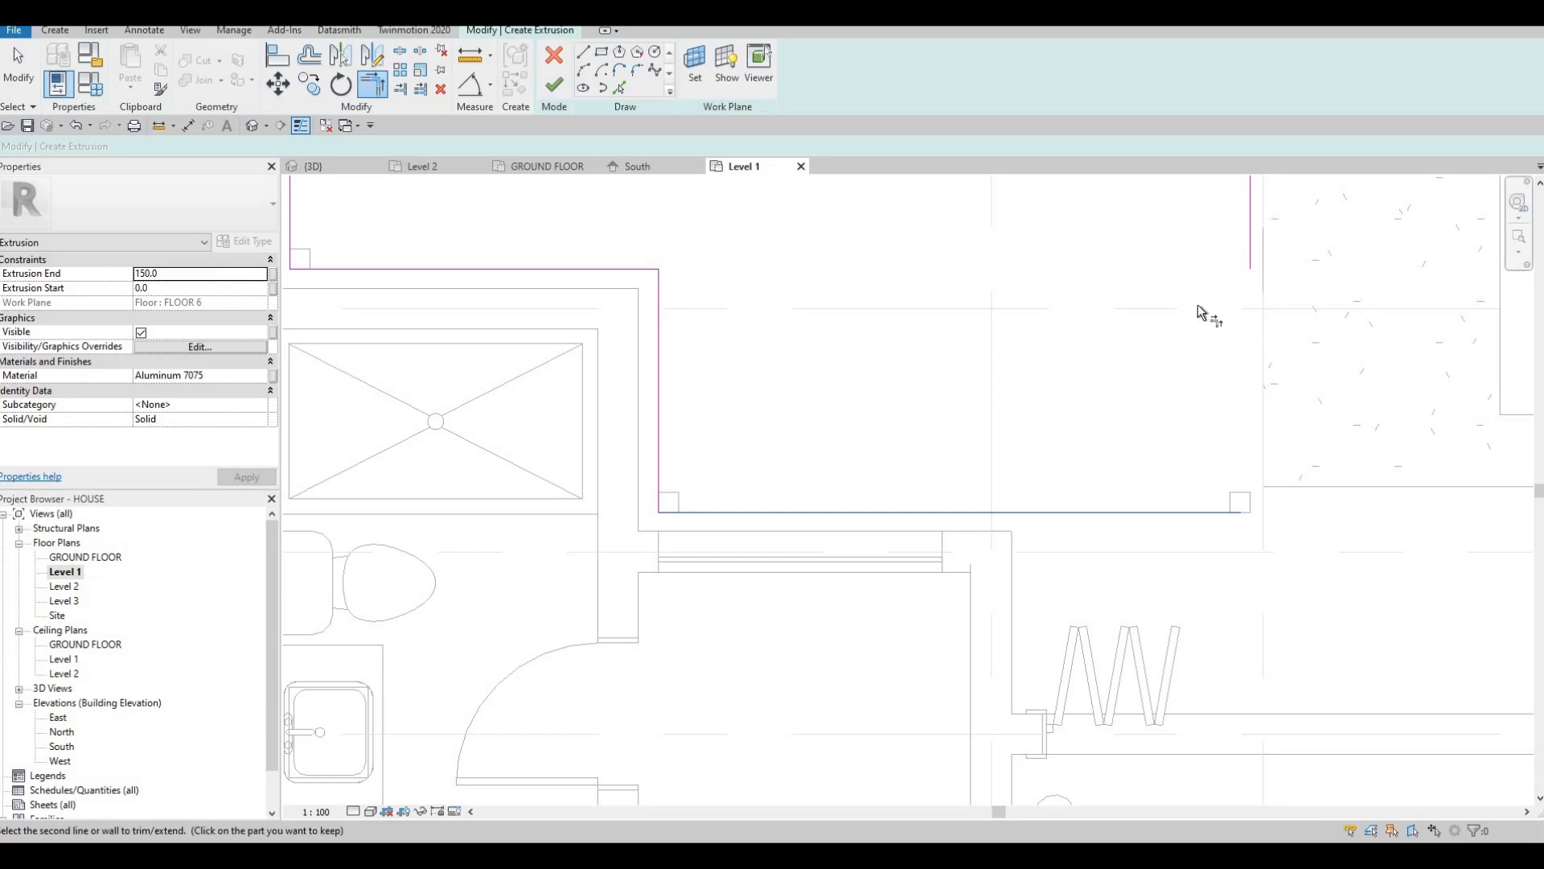
key(Escape)
scroll(900, 408, down, 3)
key(Escape)
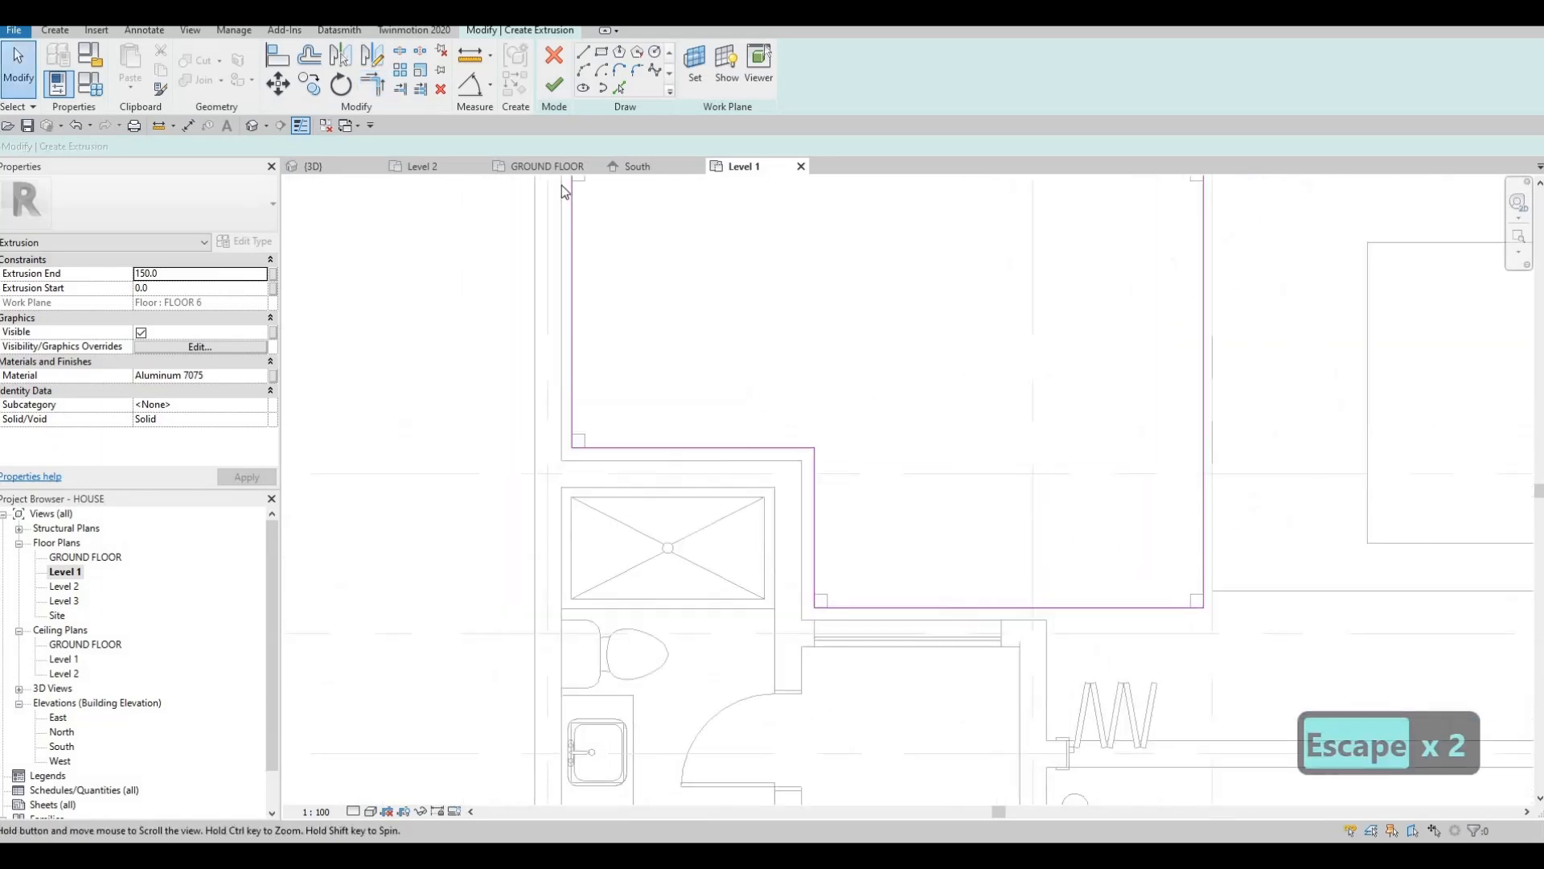
Offset the L-shaped outline's edges 100 mm inward by picking each line, forming the frame's inner edges.
scroll(557, 188, up, 5)
scroll(561, 253, down, 4)
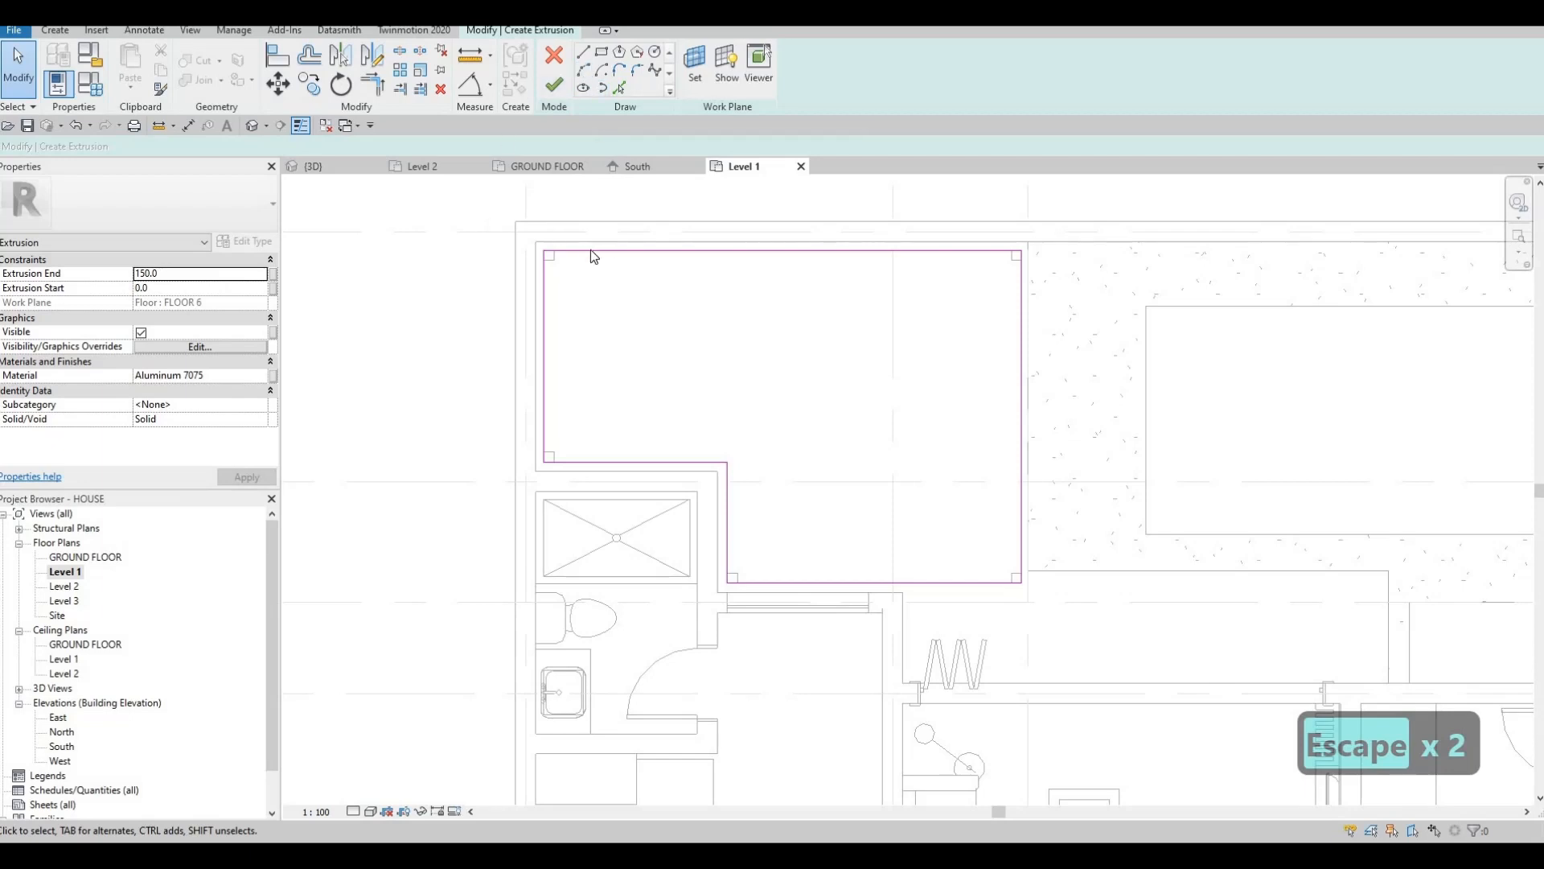
click(619, 88)
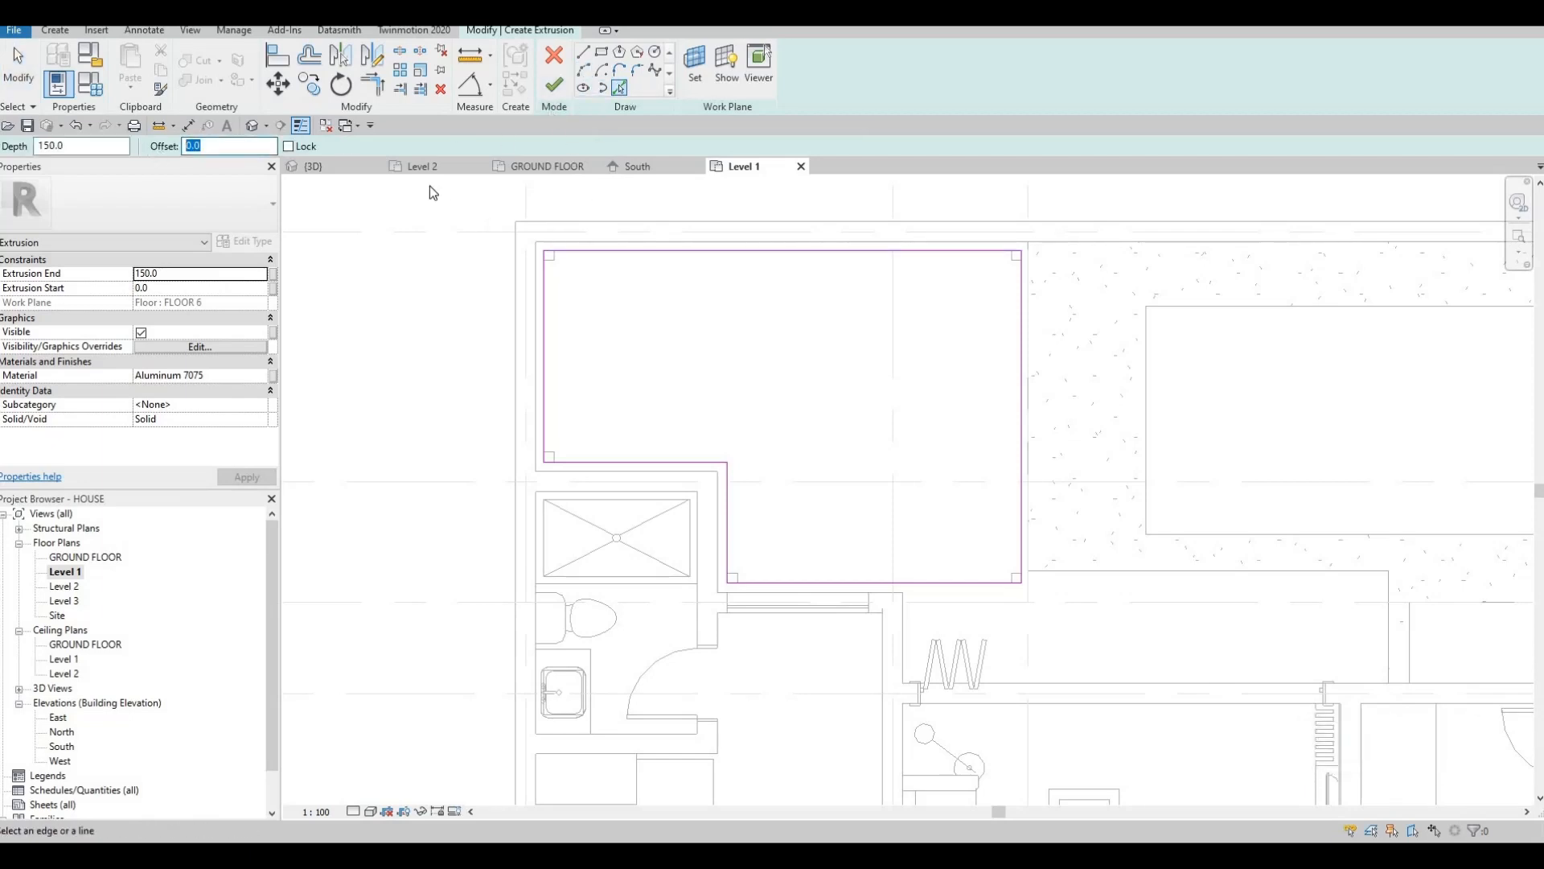
text(100)
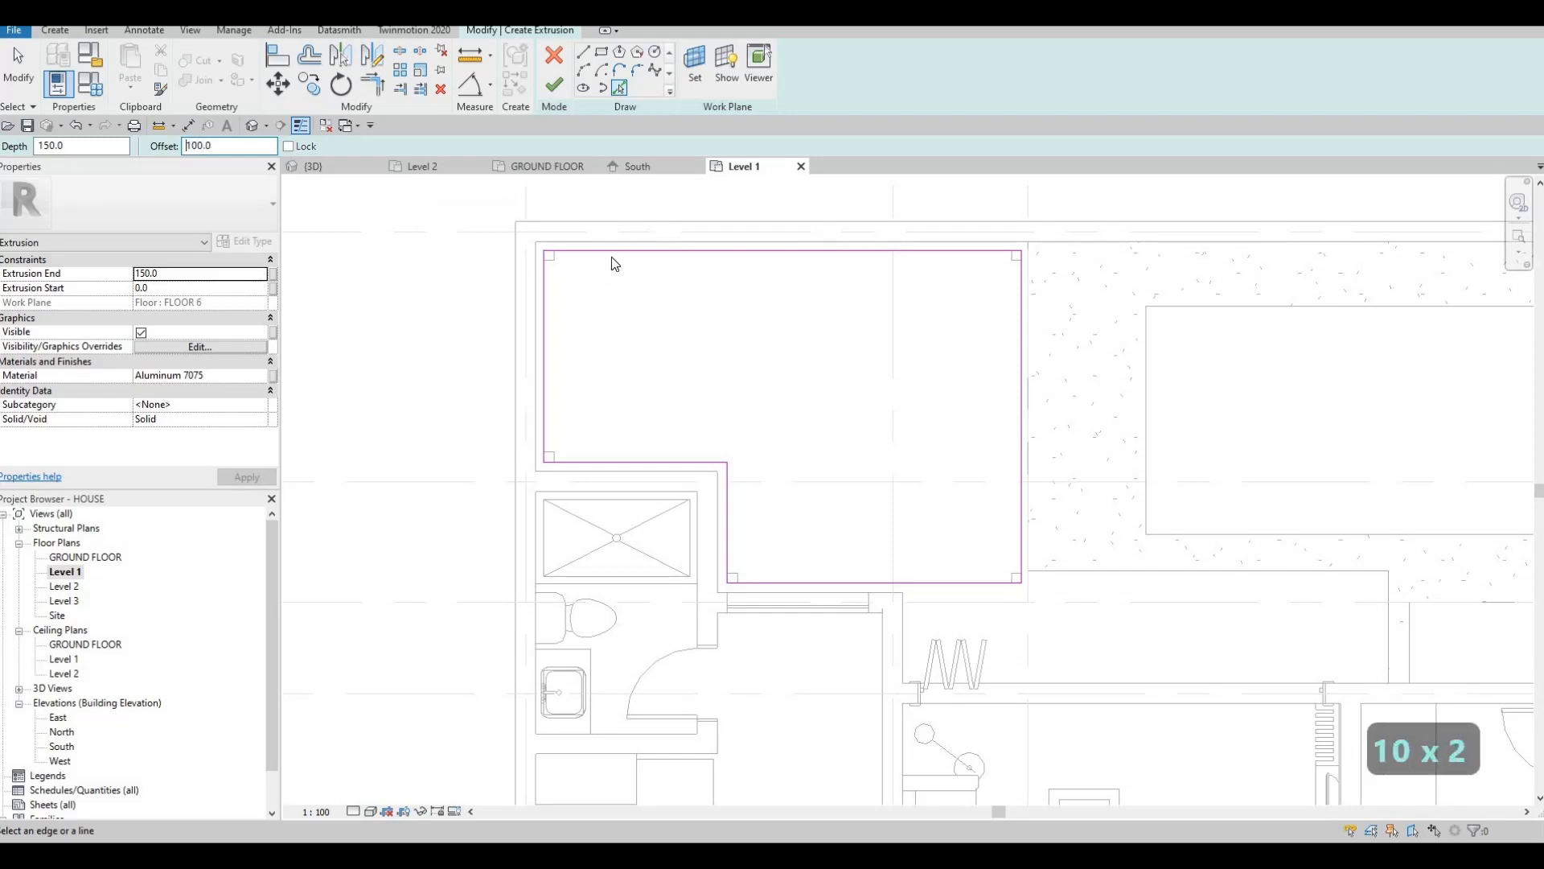
click(614, 253)
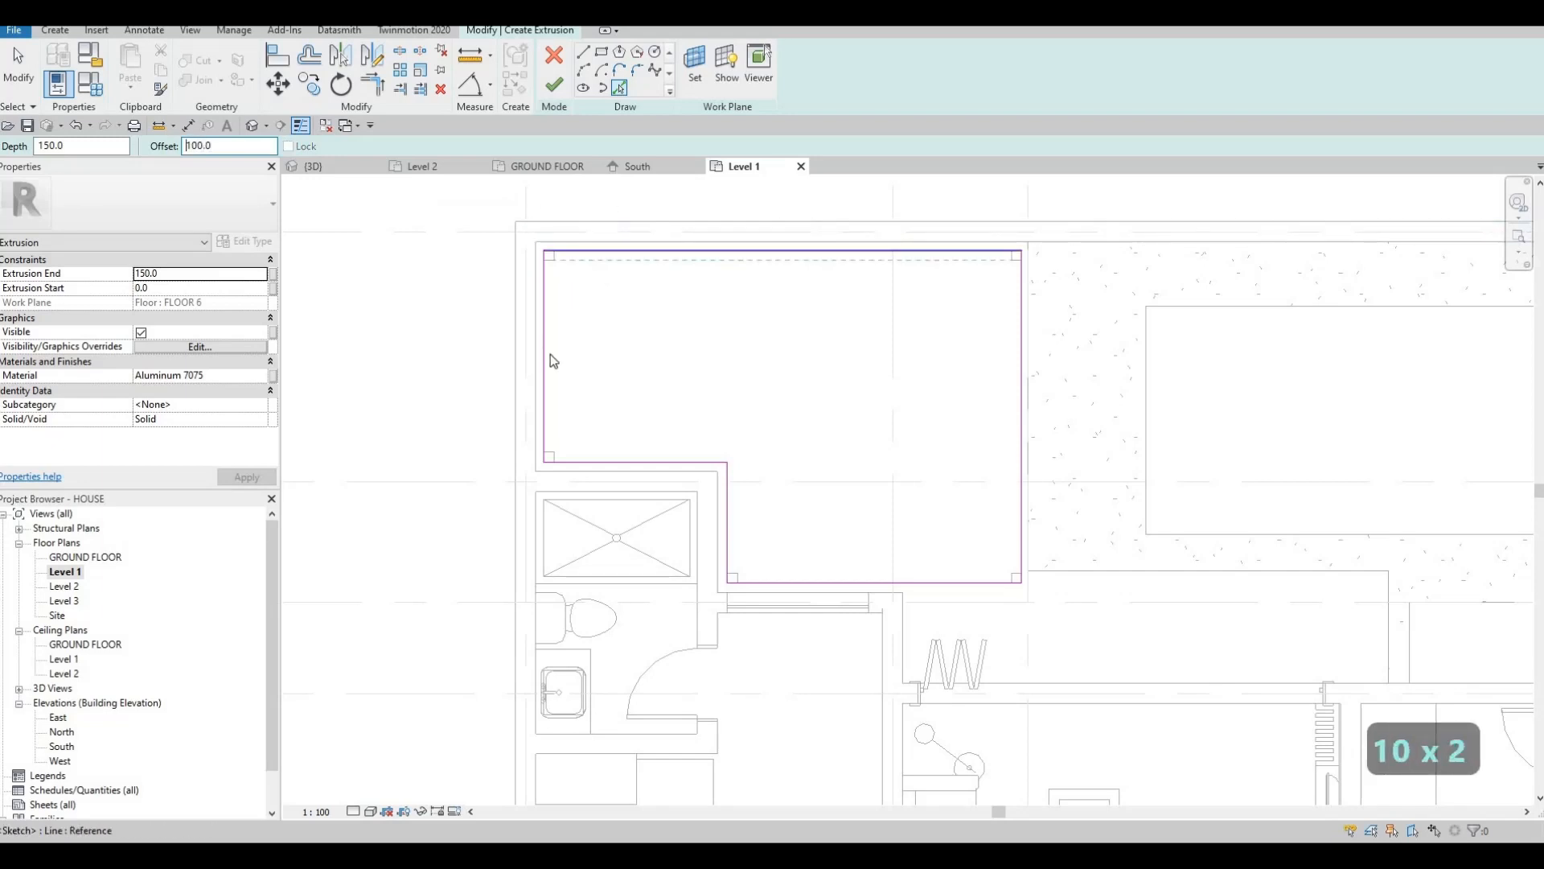
click(637, 444)
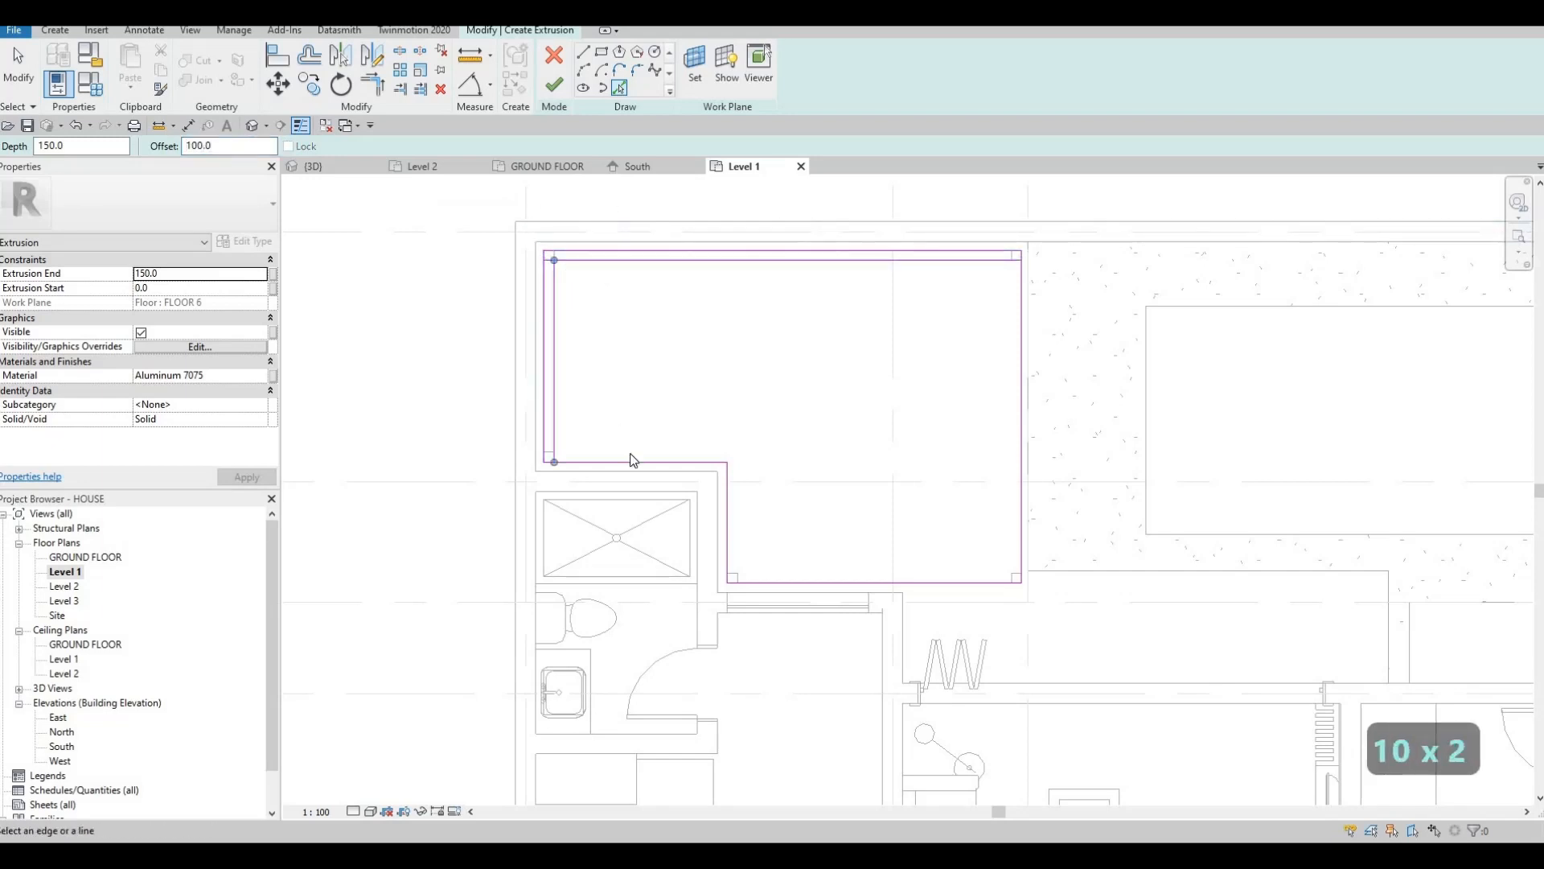
click(741, 496)
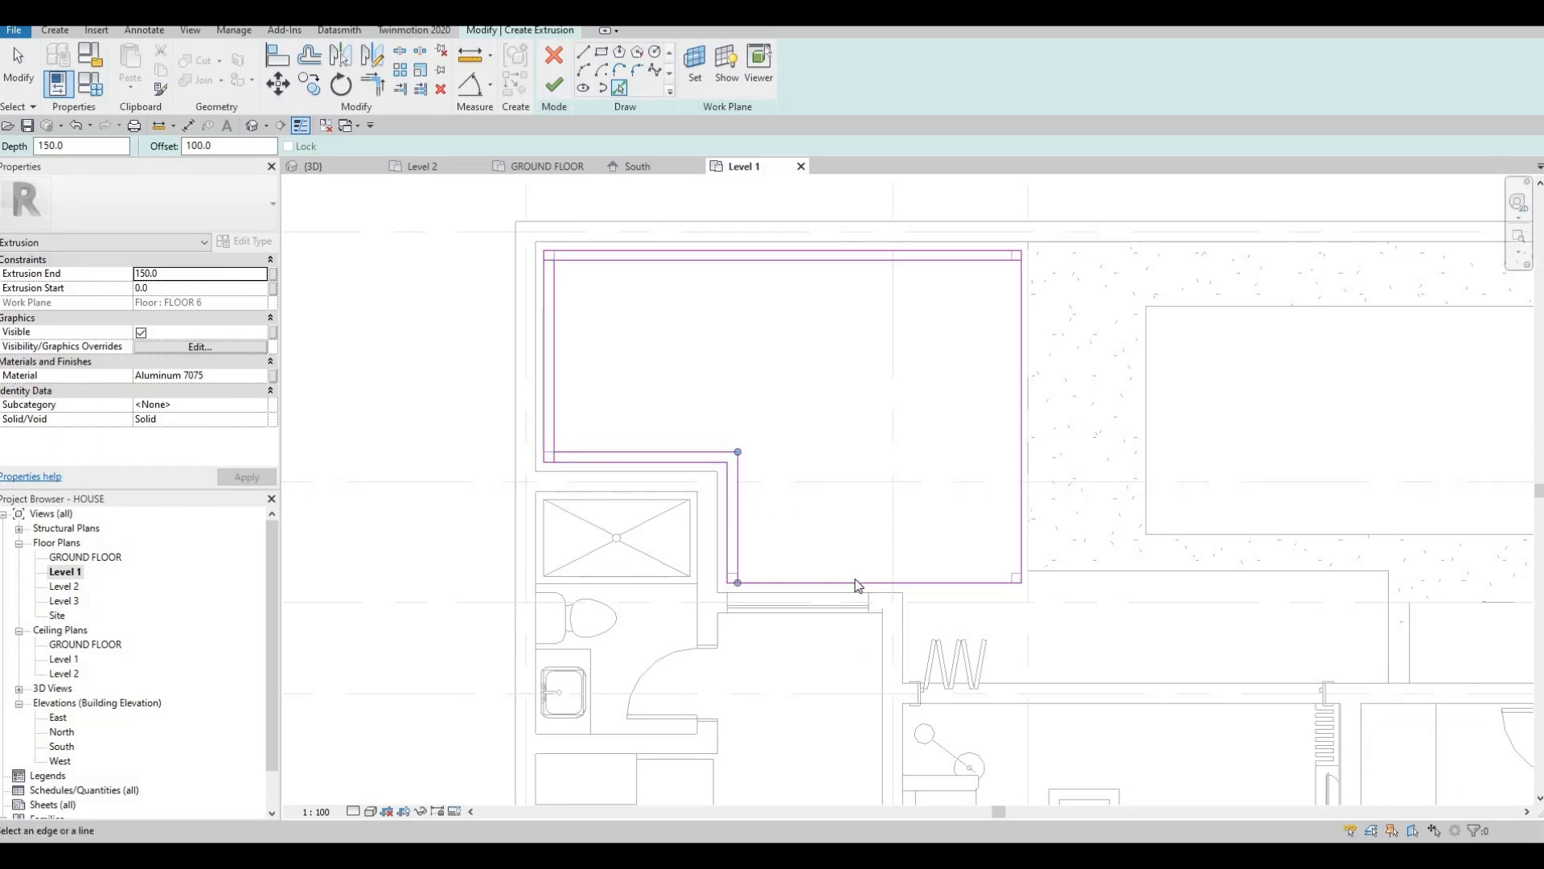
click(1025, 479)
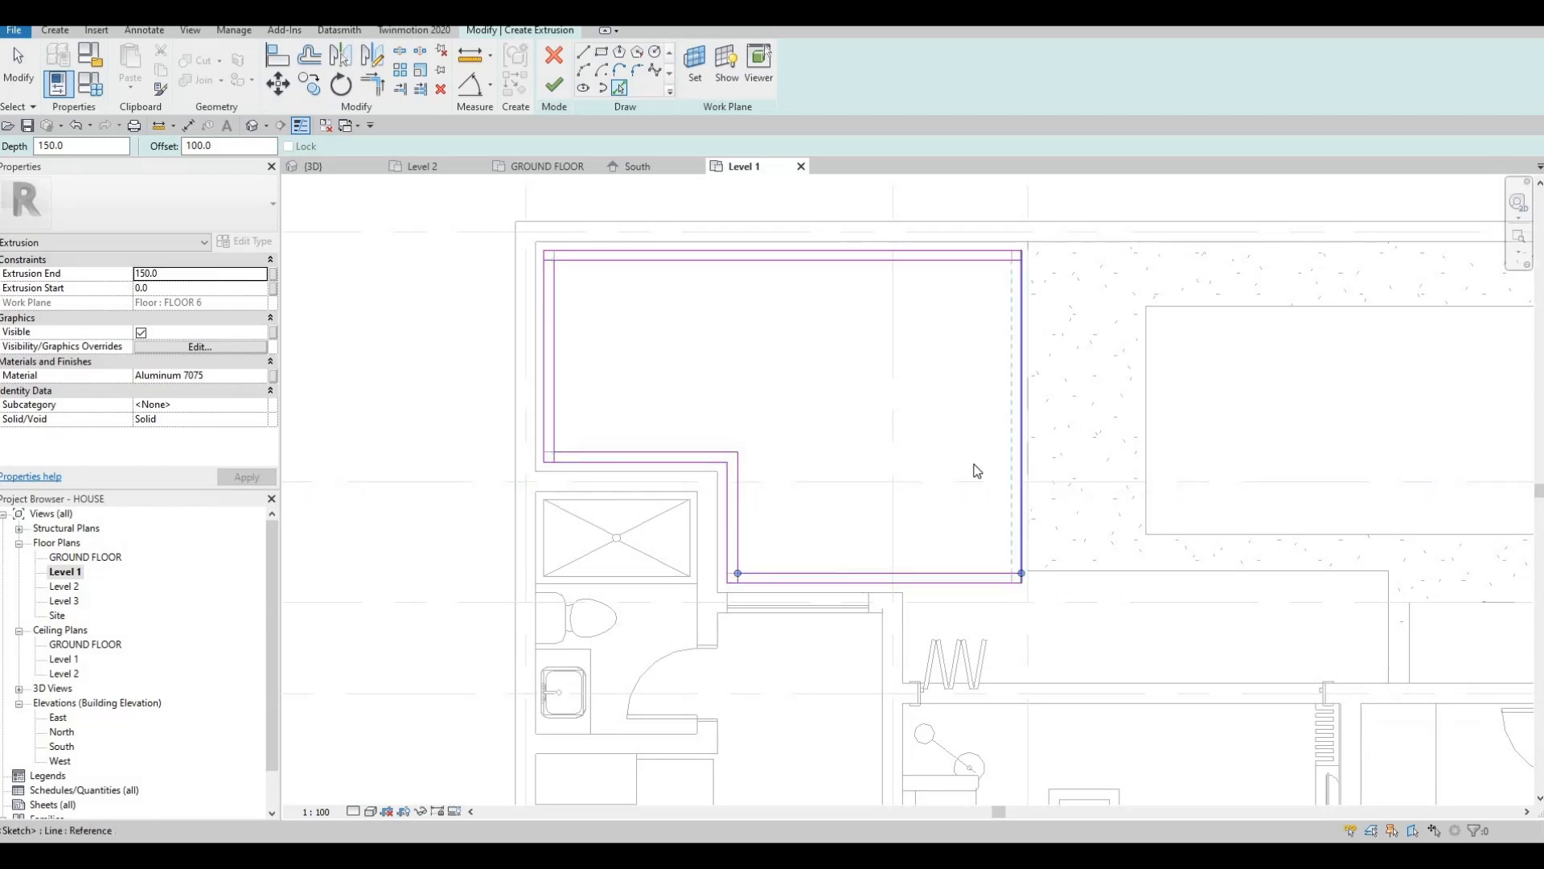
Trim the inner offset lines to each other at their corners, closing the inner L-shaped loop.
key(Escape)
key(Escape)
key(t)
key(r)
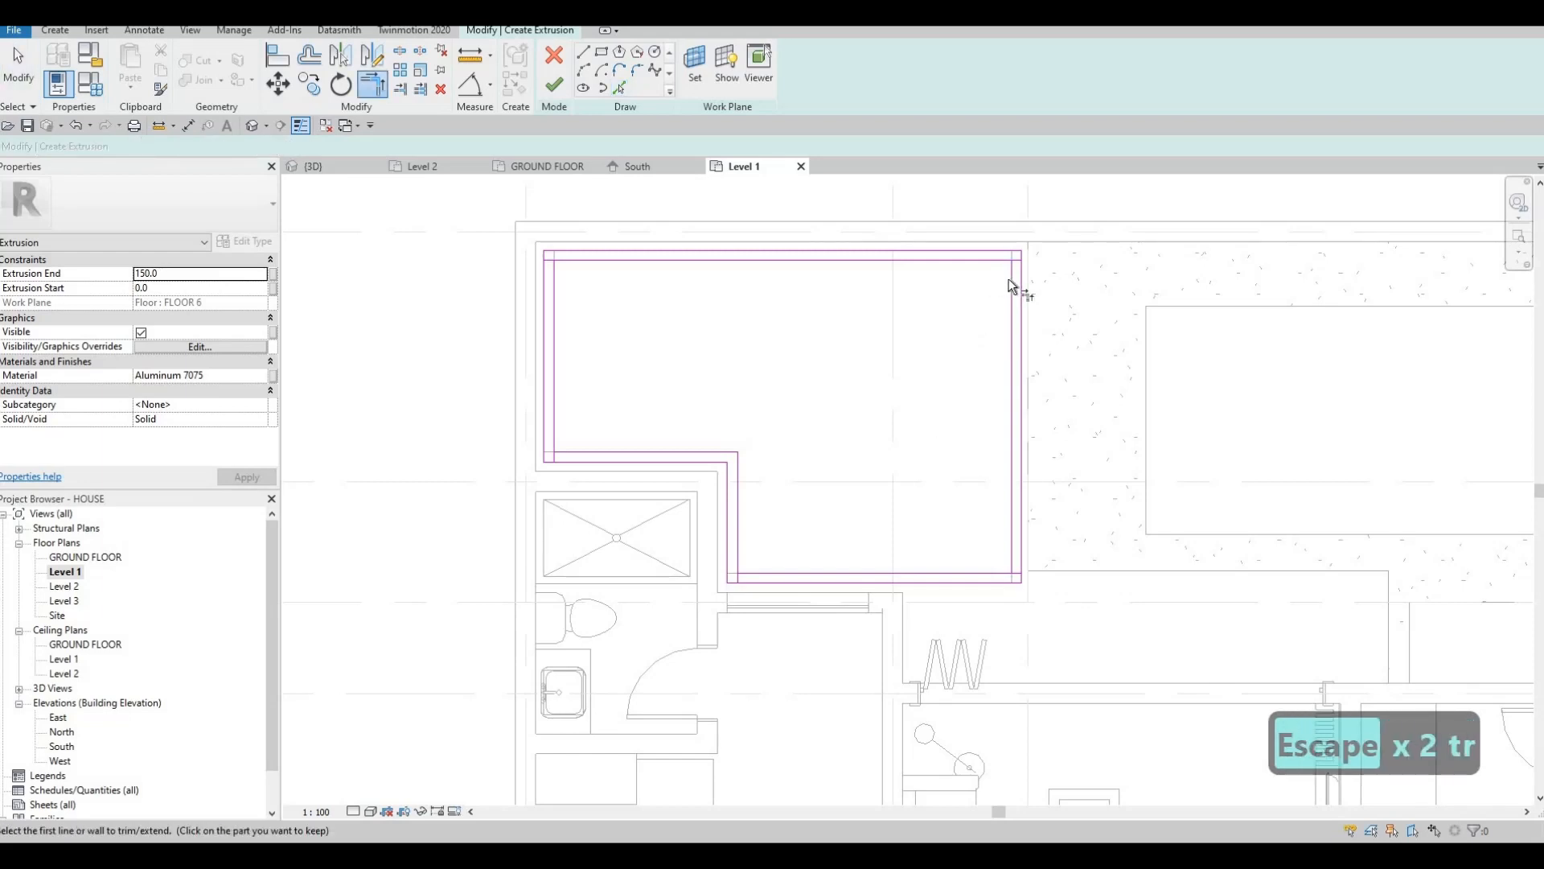
click(1000, 262)
click(735, 539)
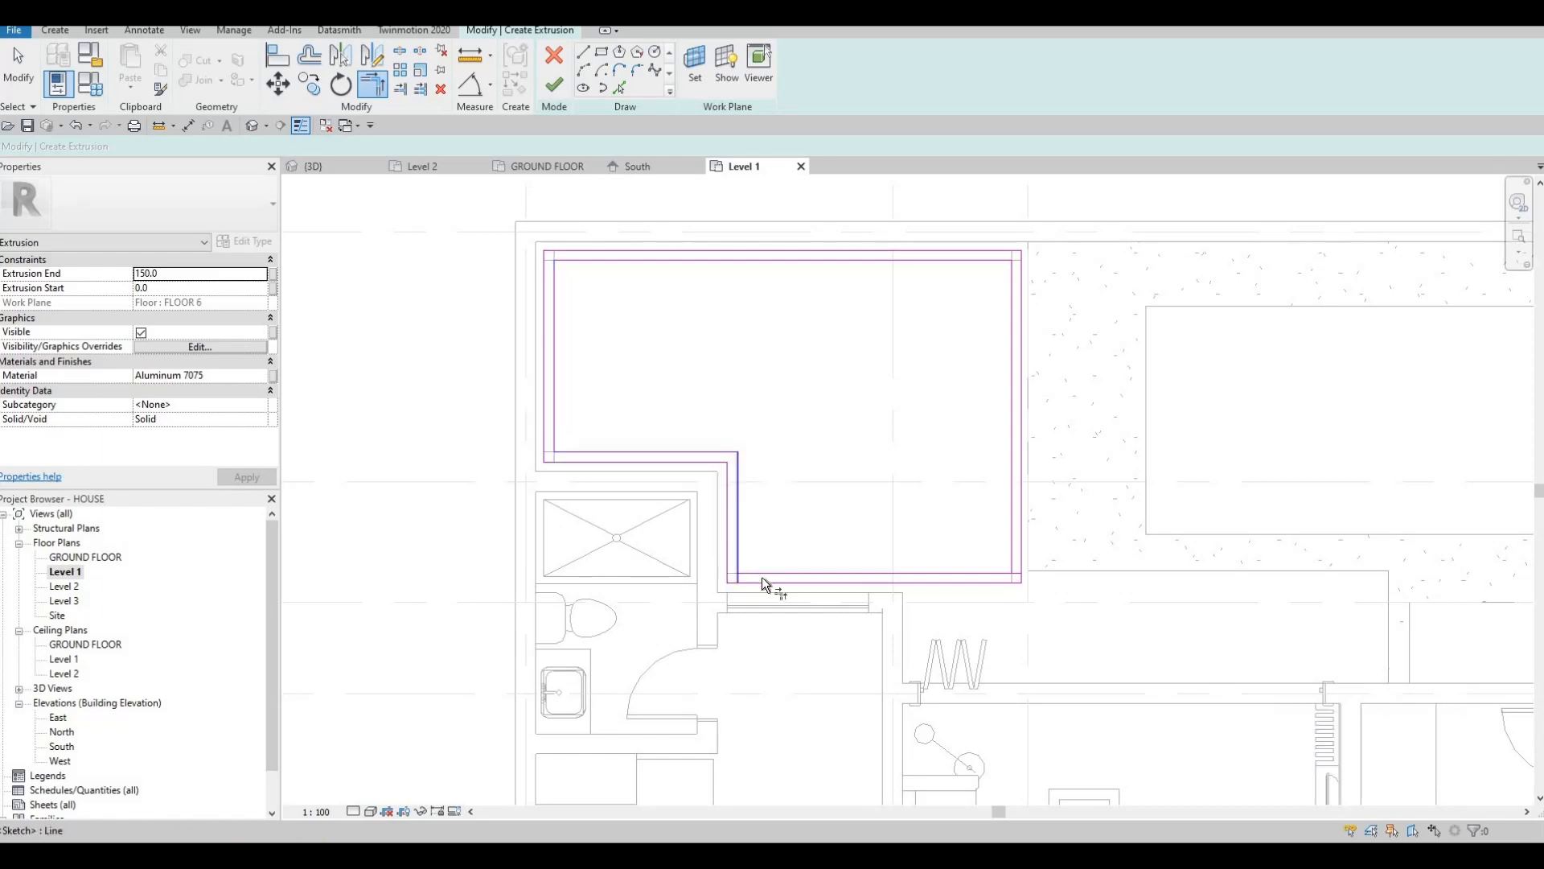
click(760, 572)
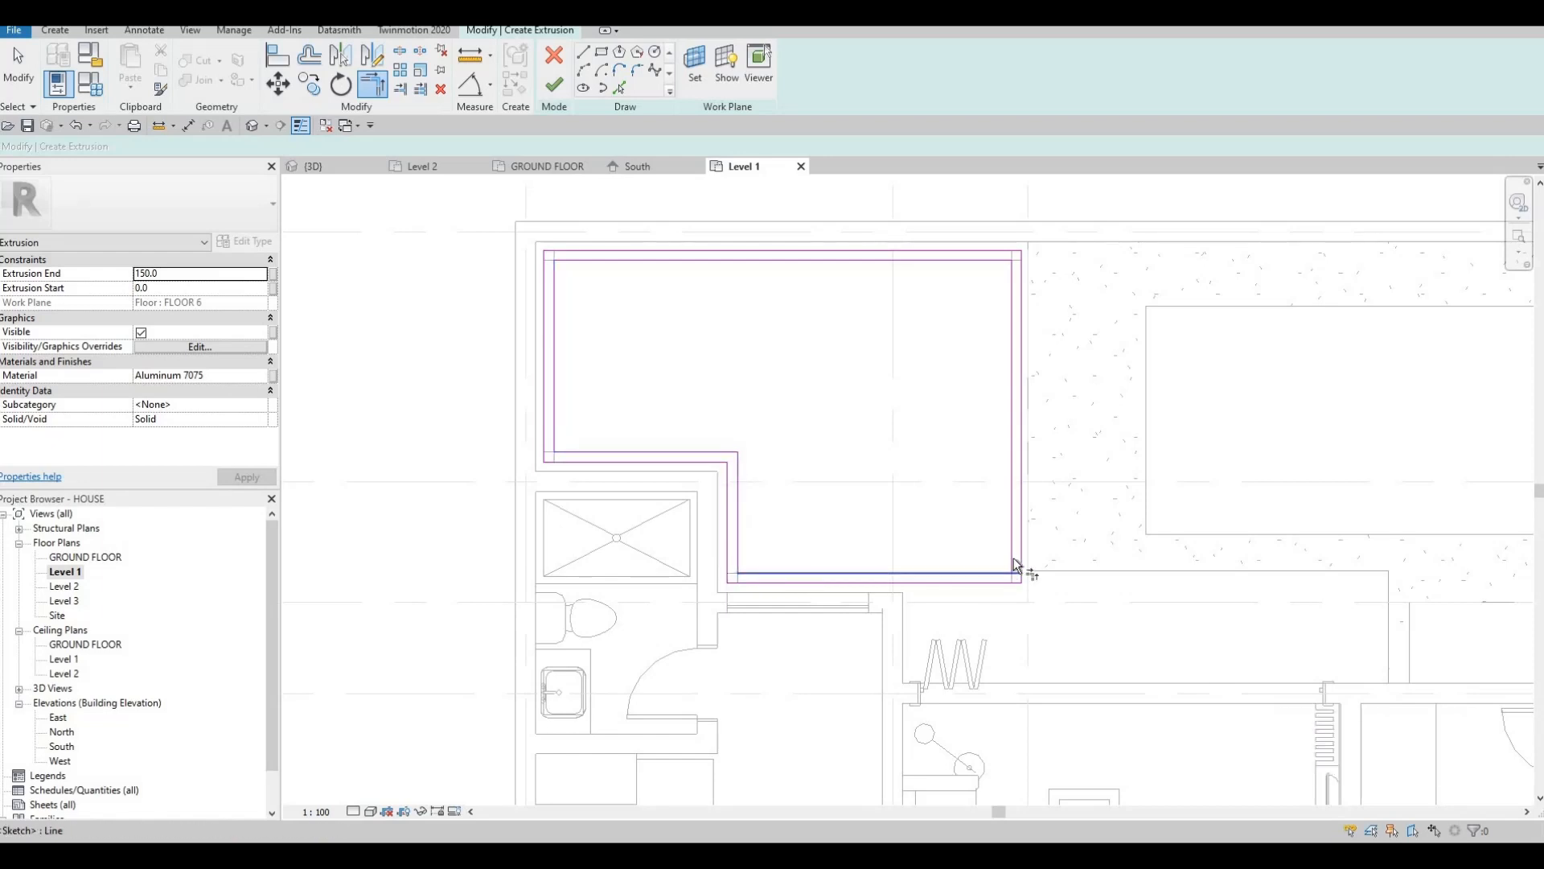
key(Escape)
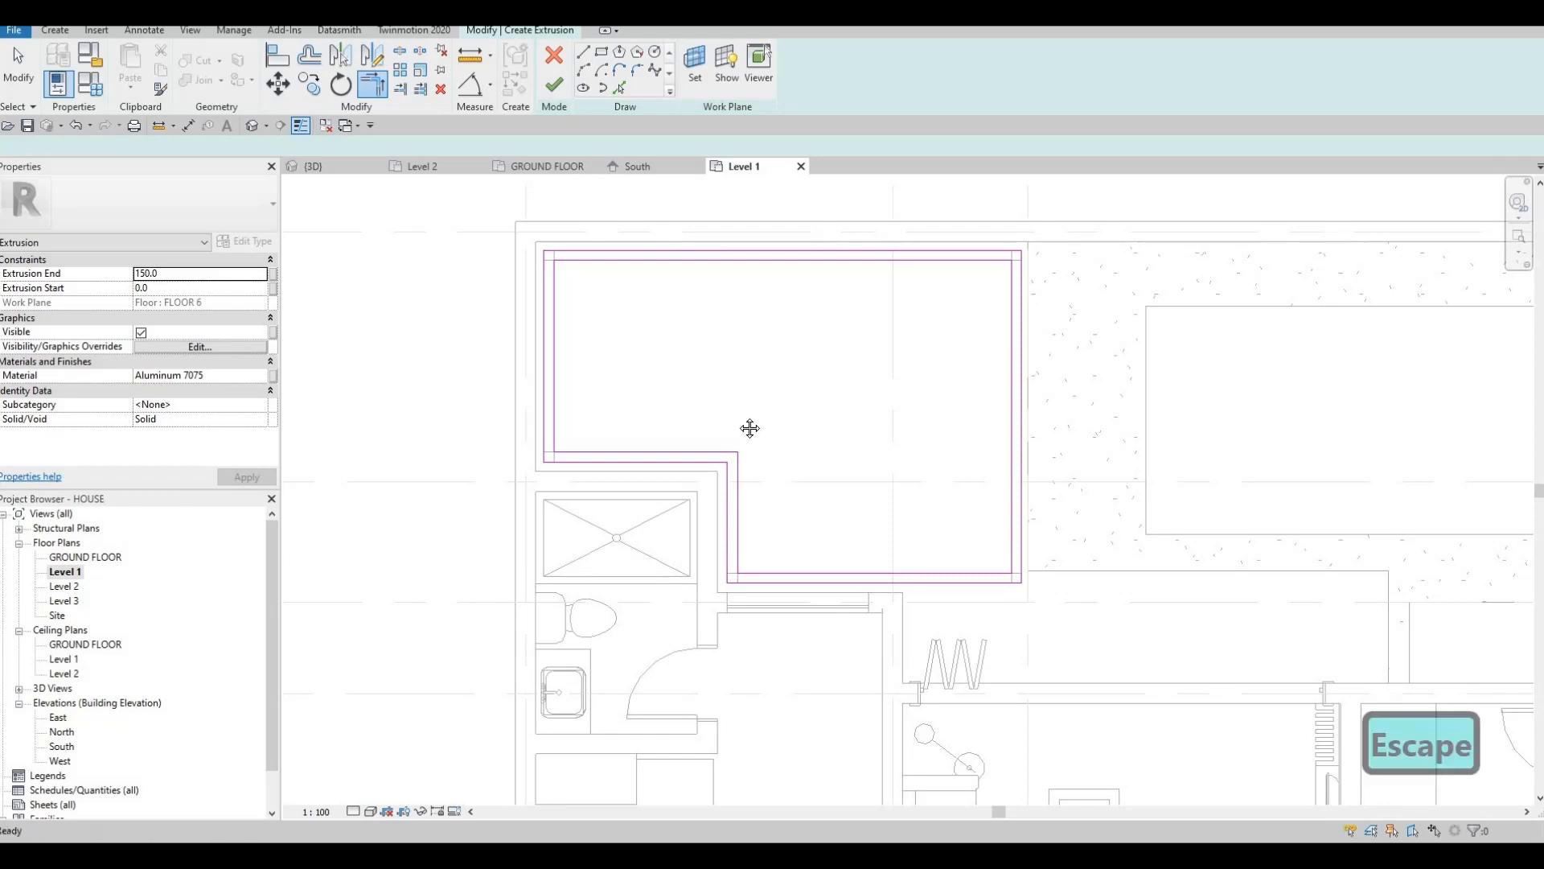
middle_drag(775, 448, 729, 451)
key(Escape)
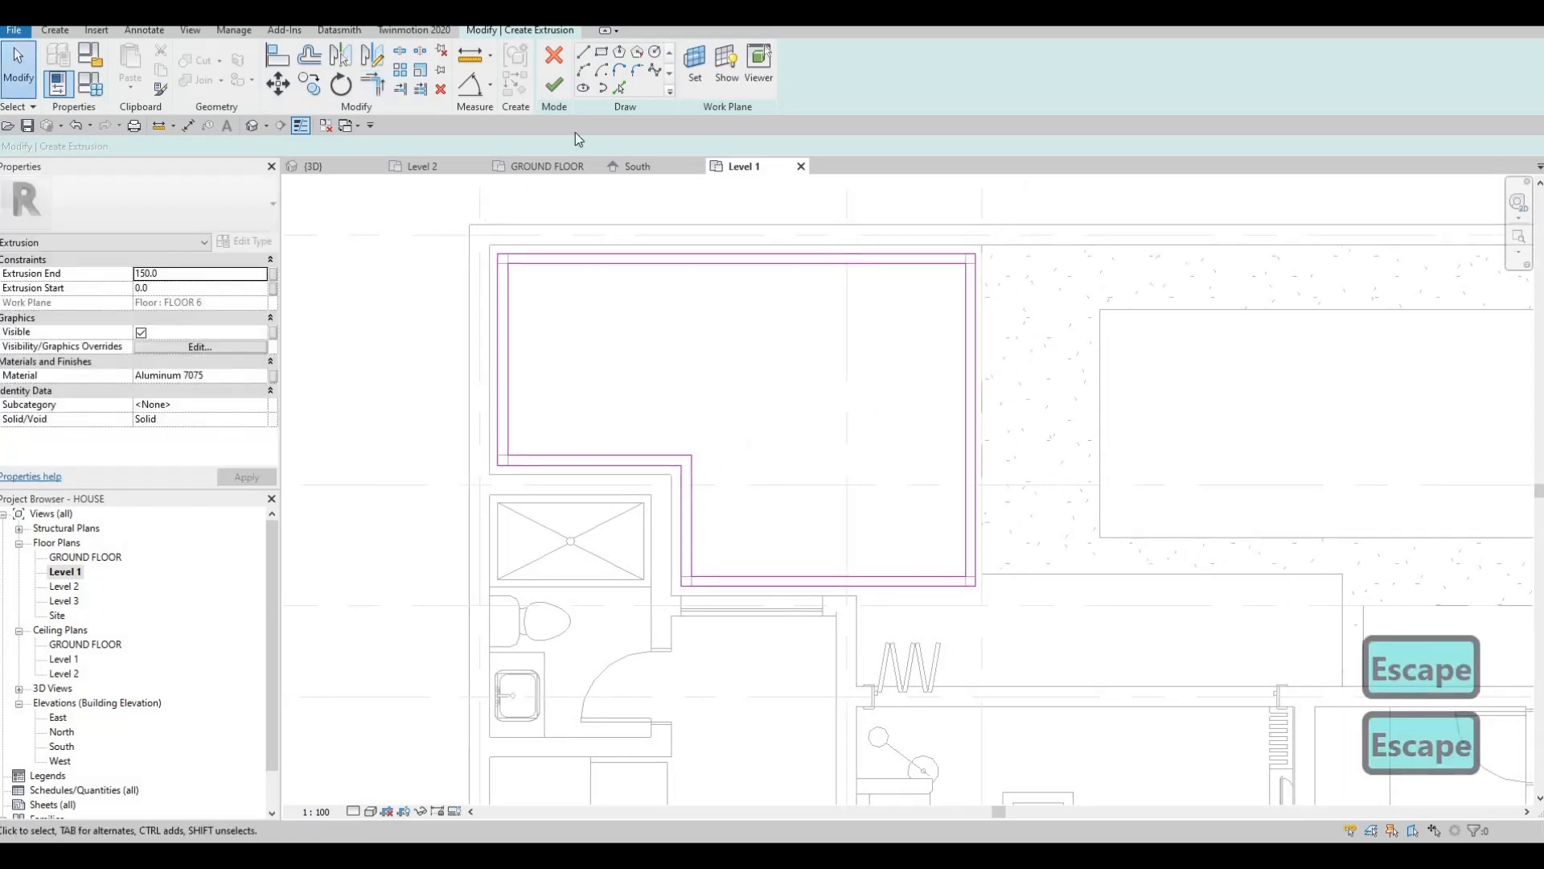
Sketch a vertical line near the frame's left end, from the upper inner edge down to the inner edge below.
click(566, 266)
click(569, 456)
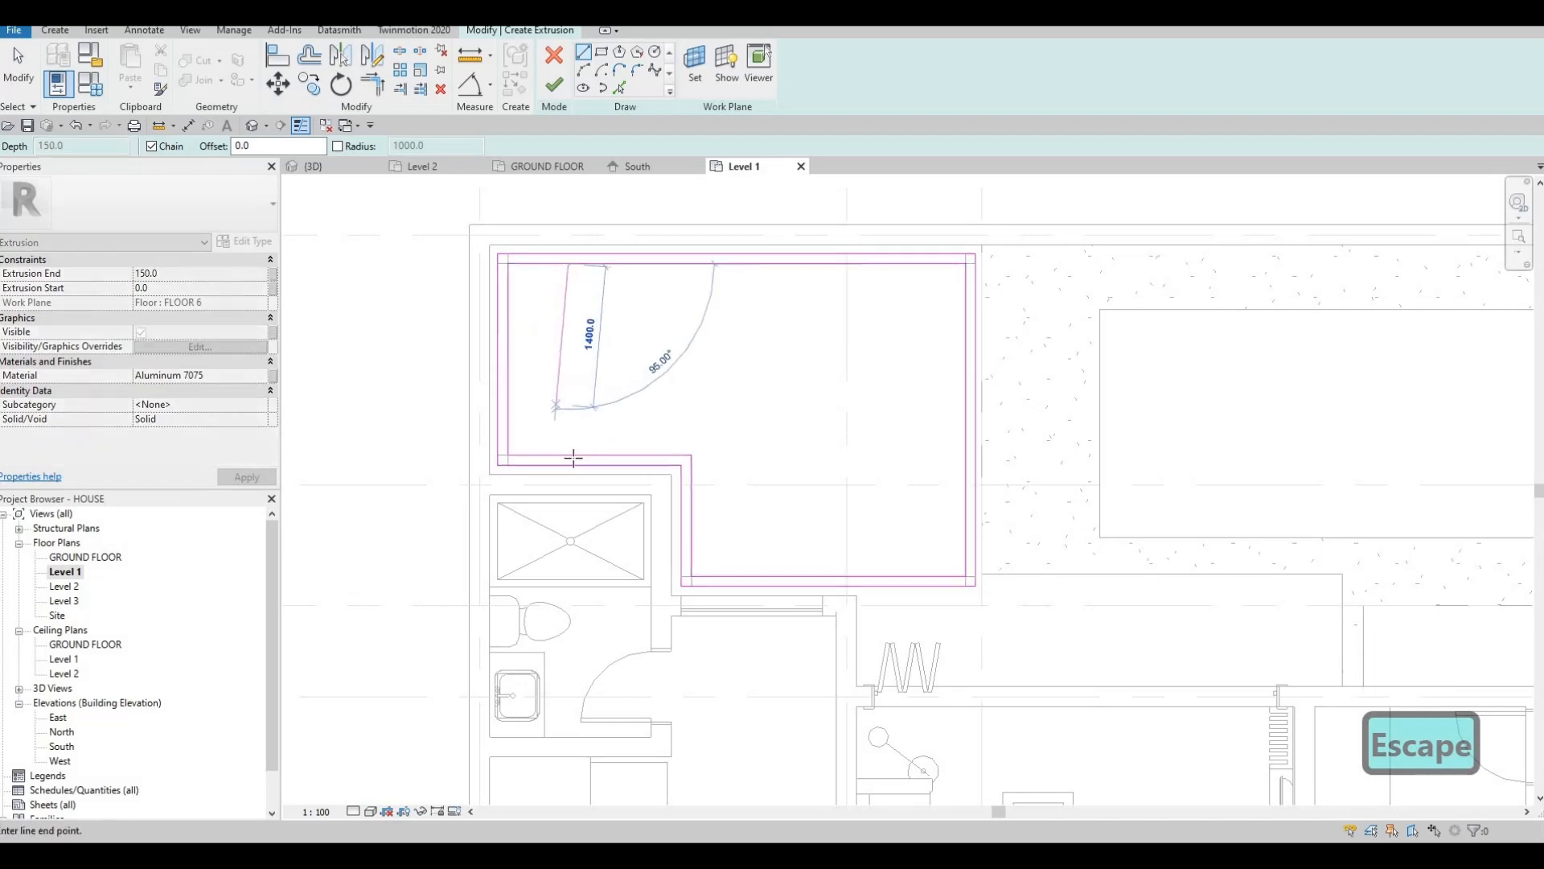
key(Escape)
scroll(567, 306, up, 2)
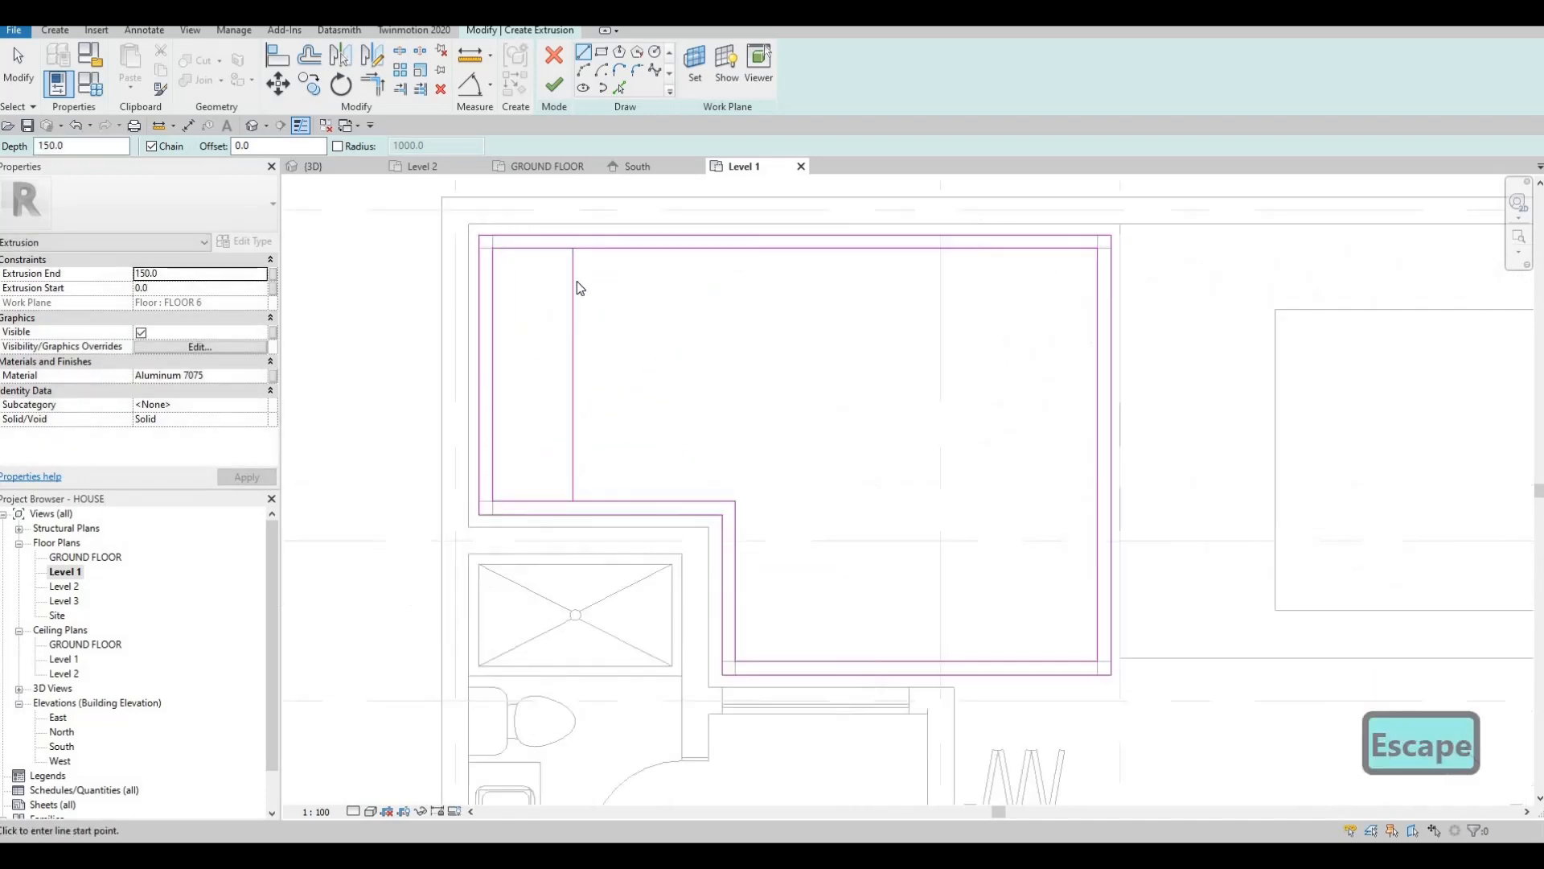
Copy the vertical line 50 mm to the right, making a pair for the first slat.
key(Escape)
key(Escape)
click(574, 277)
key(c)
key(o)
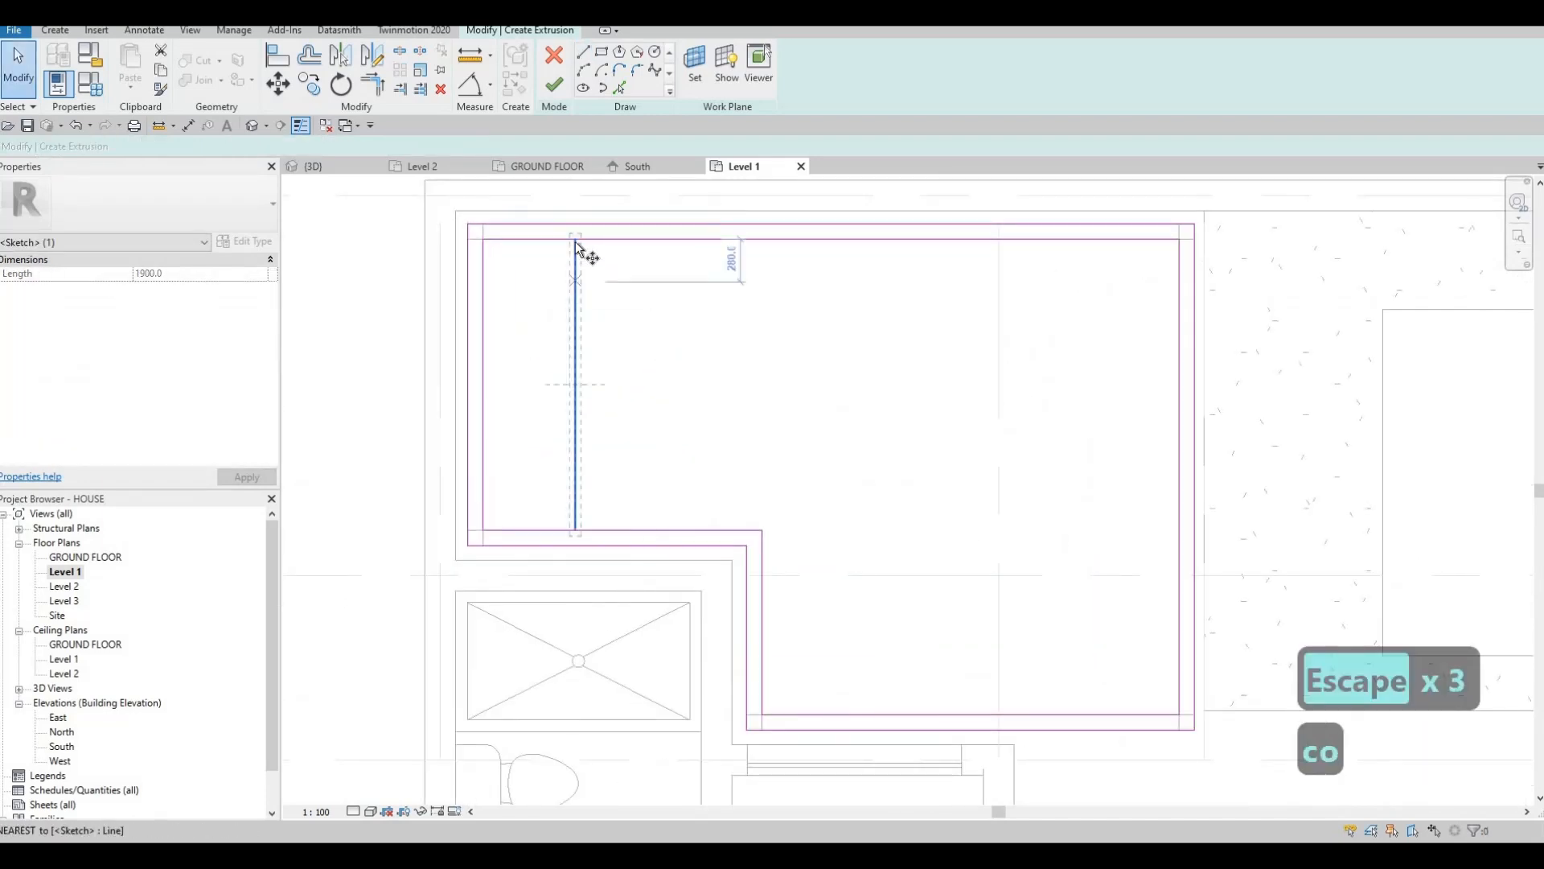
click(575, 243)
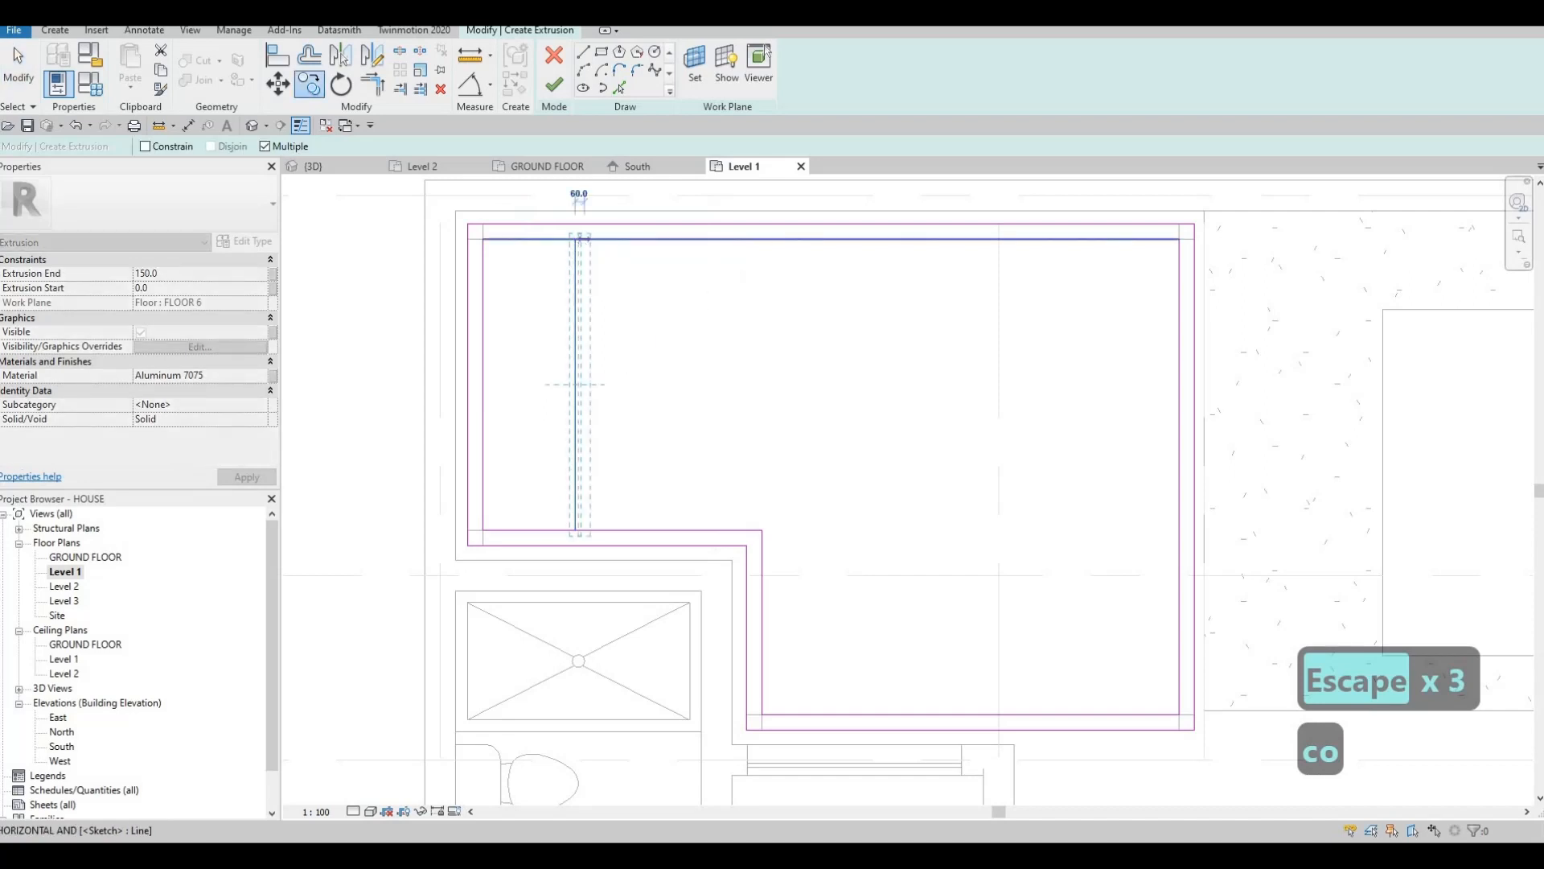
text(50)
key(Return)
key(Escape)
key(Escape)
scroll(603, 333, down, 2)
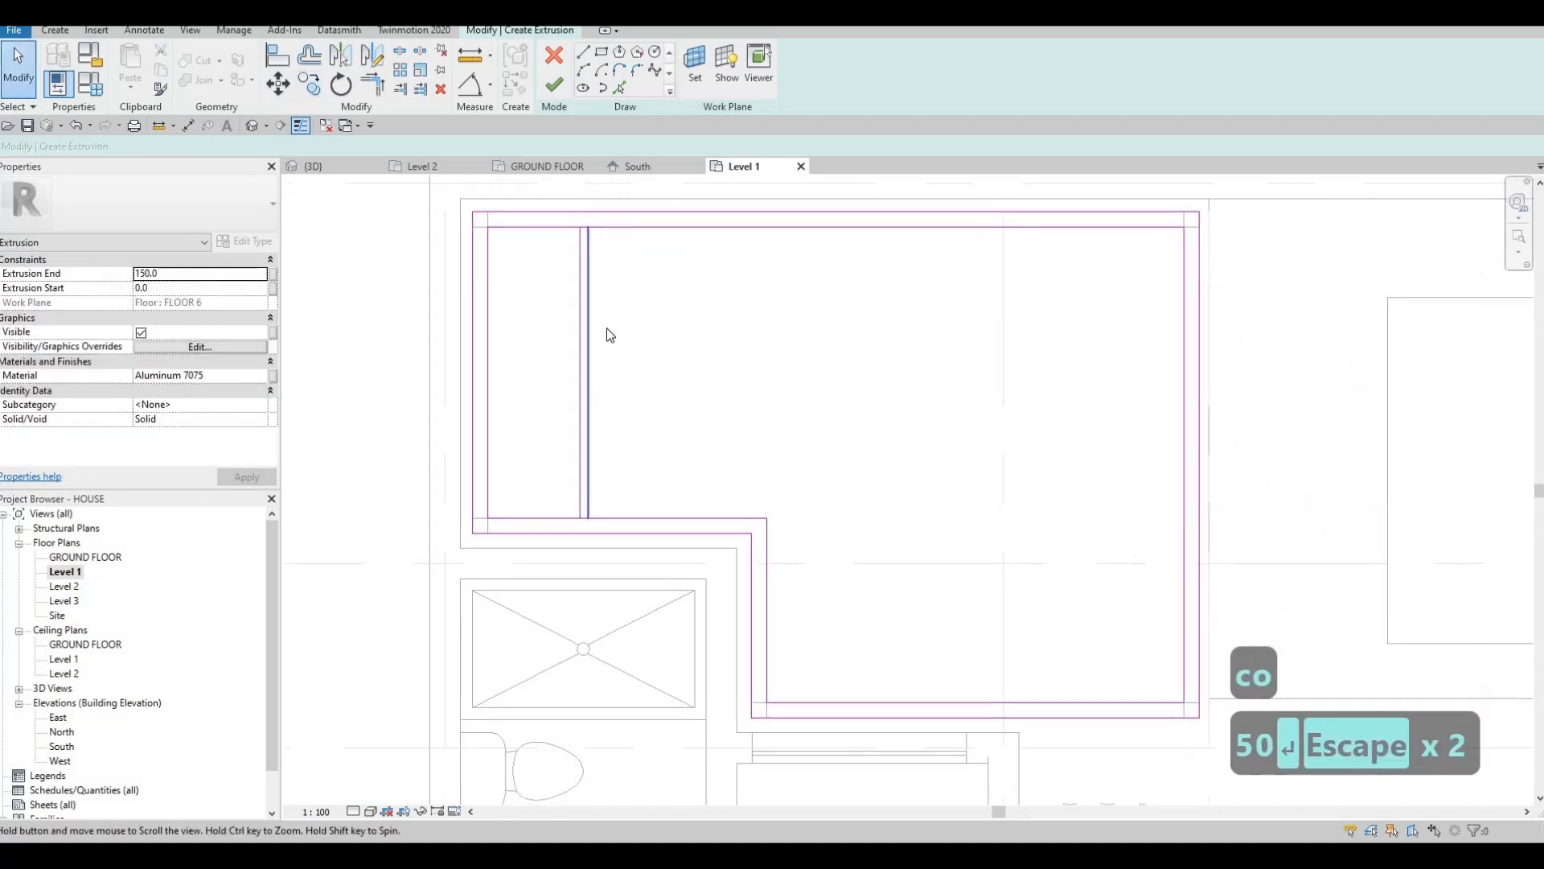
key(Escape)
Move the slat's two lines left, placing the right one about 470 mm from the frame's left inner edge.
scroll(738, 346, up, 2)
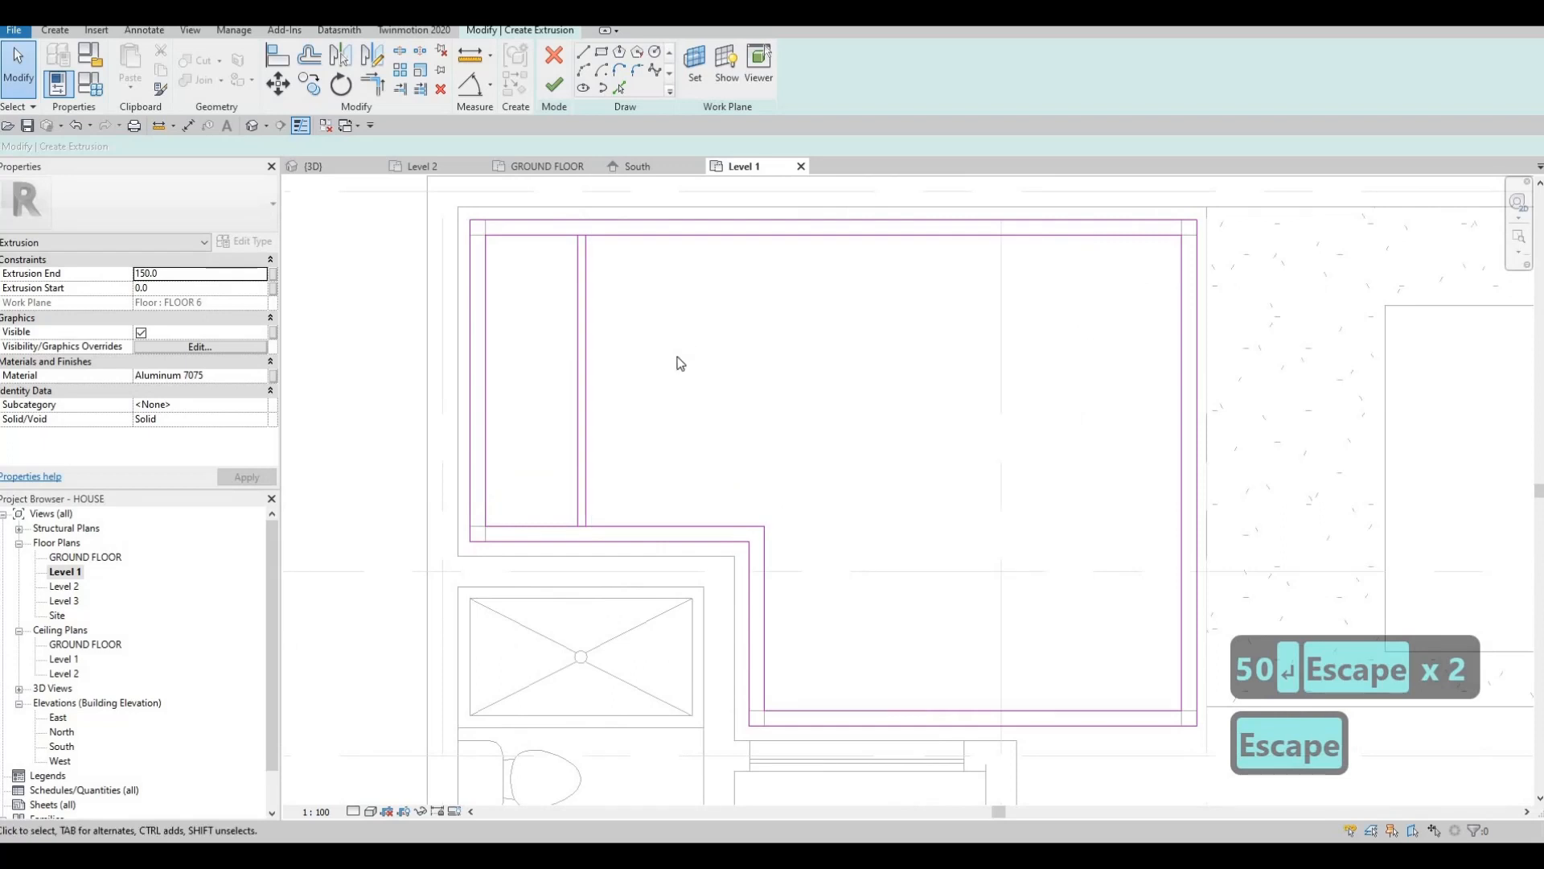
key(Escape)
drag(608, 527, 540, 297)
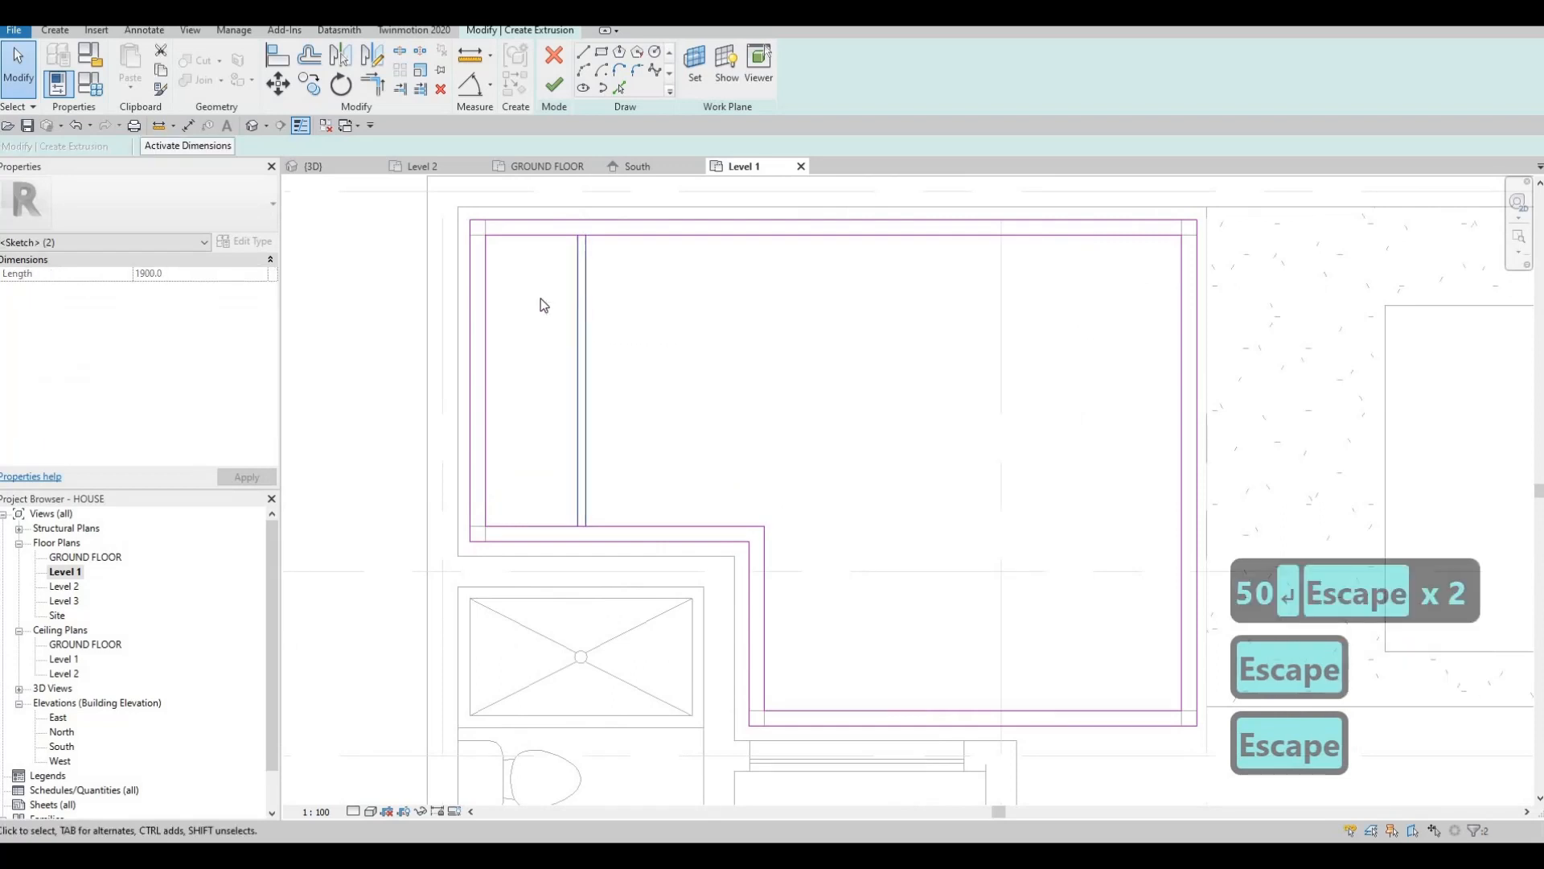
key(c)
key(o)
scroll(519, 245, up, 1)
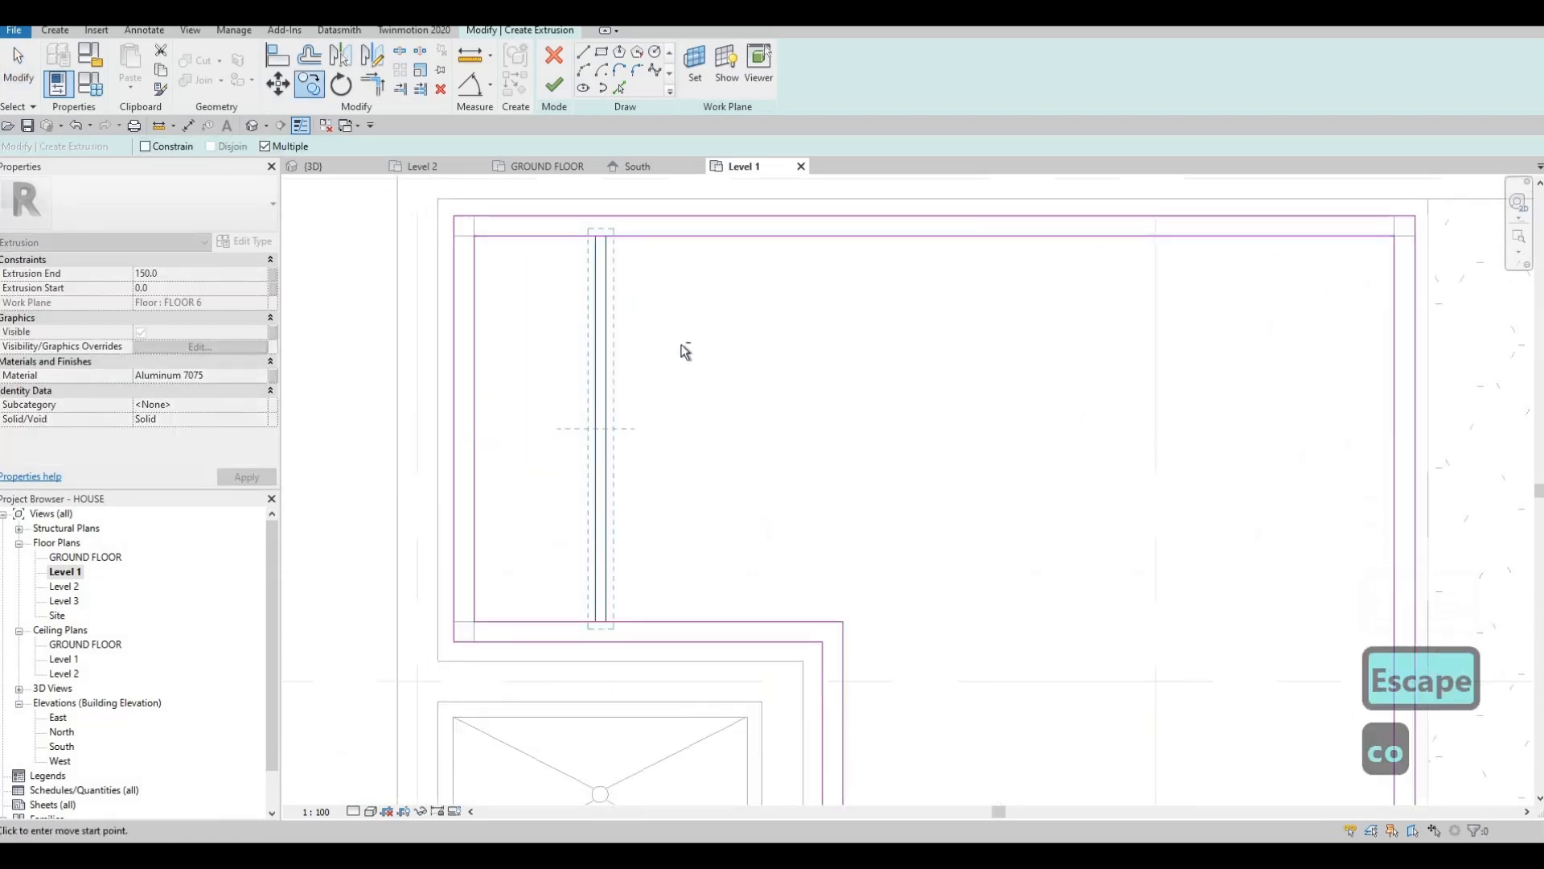
key(Escape)
key(Escape)
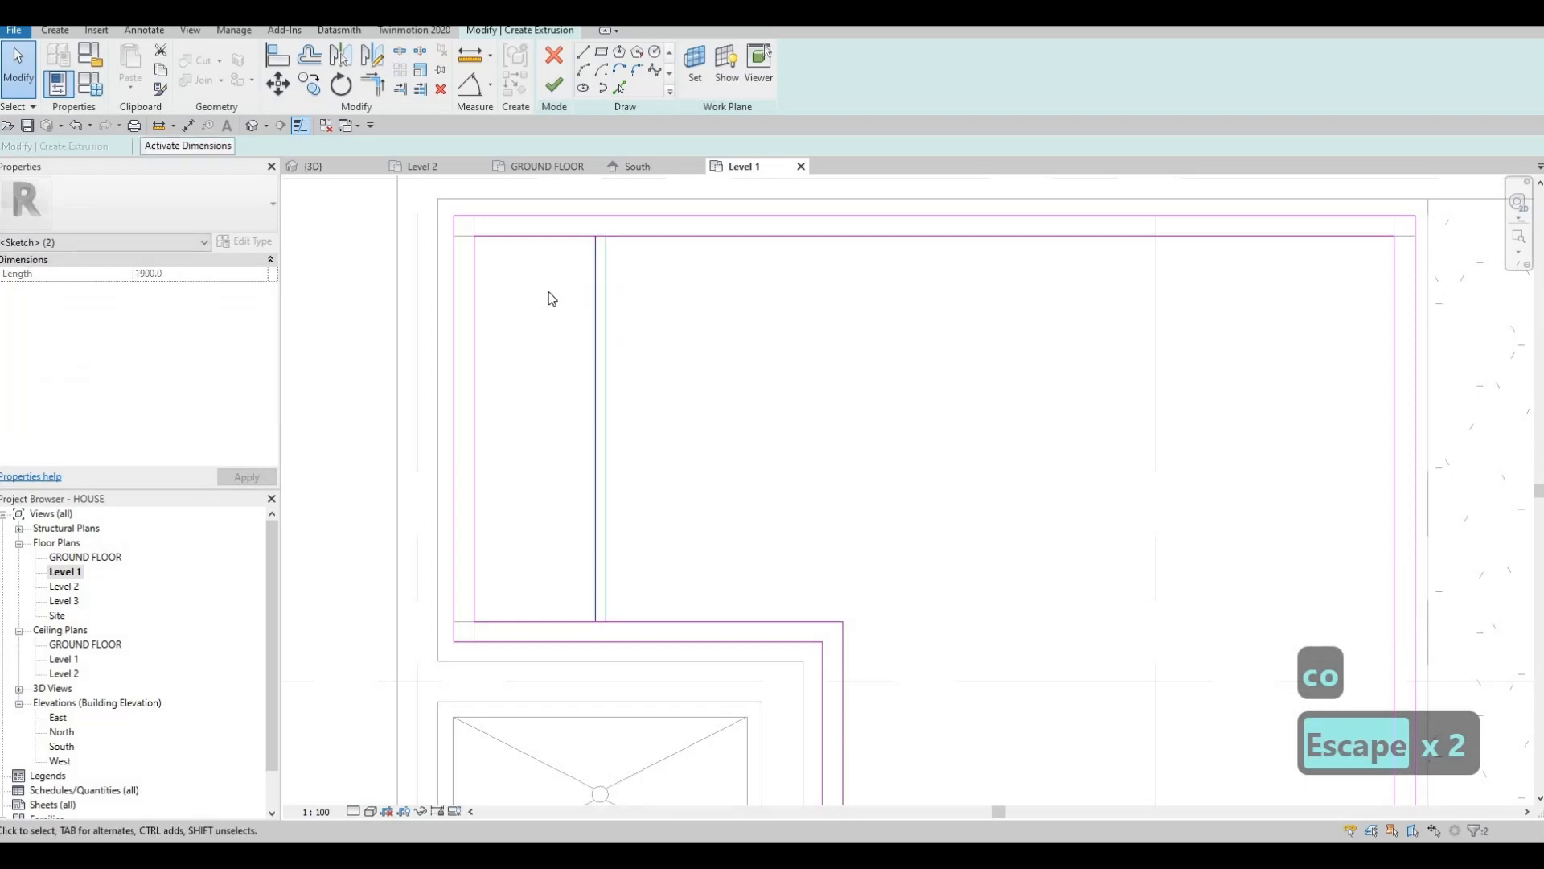
key(m)
key(v)
click(560, 234)
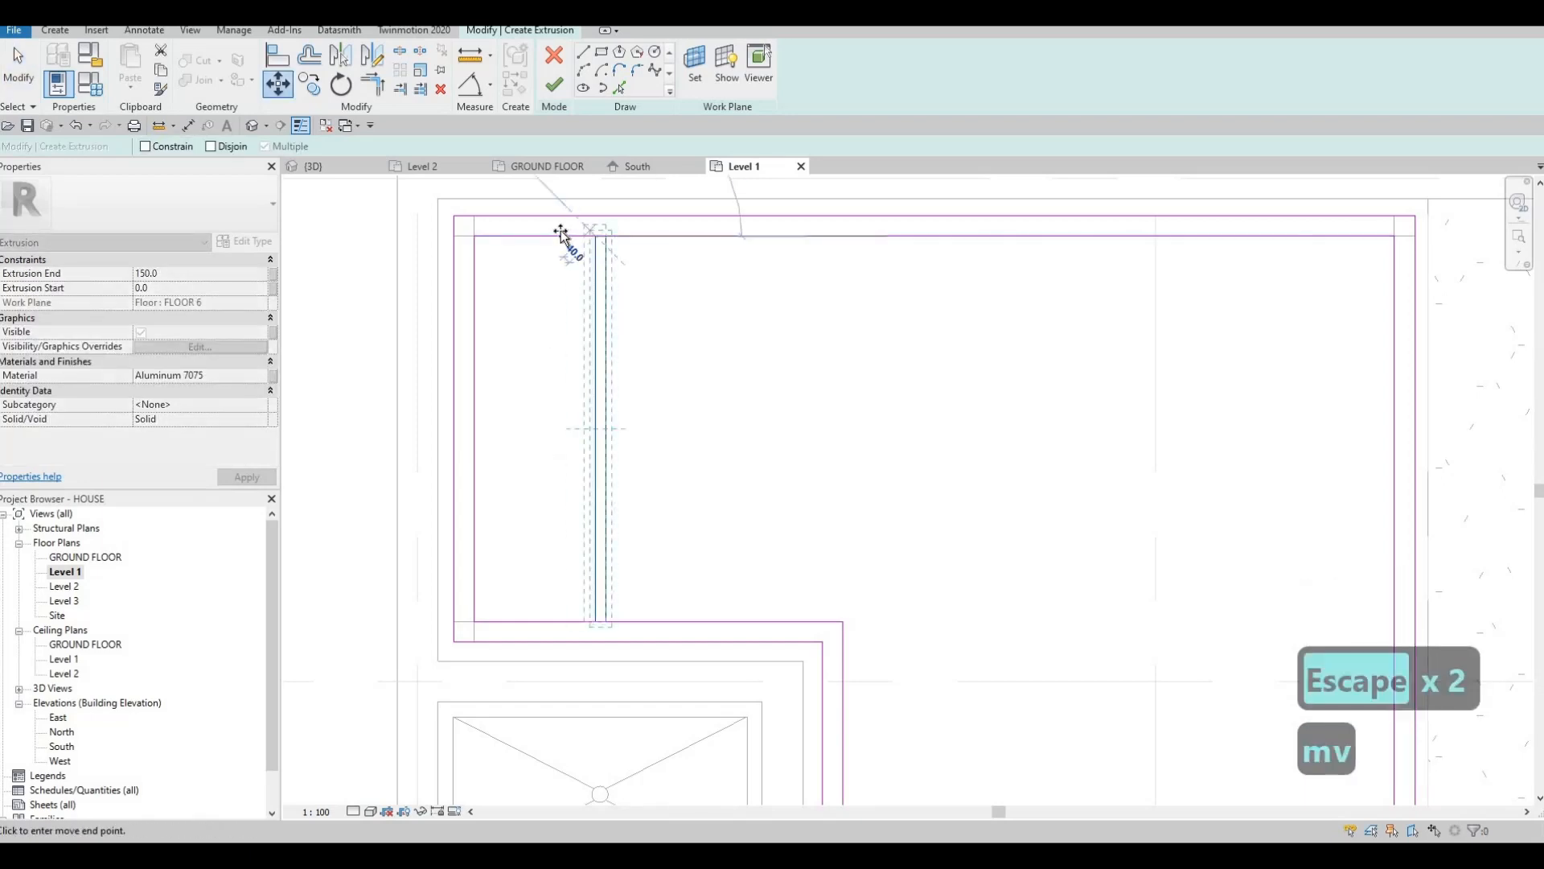
key(Escape)
key(Escape)
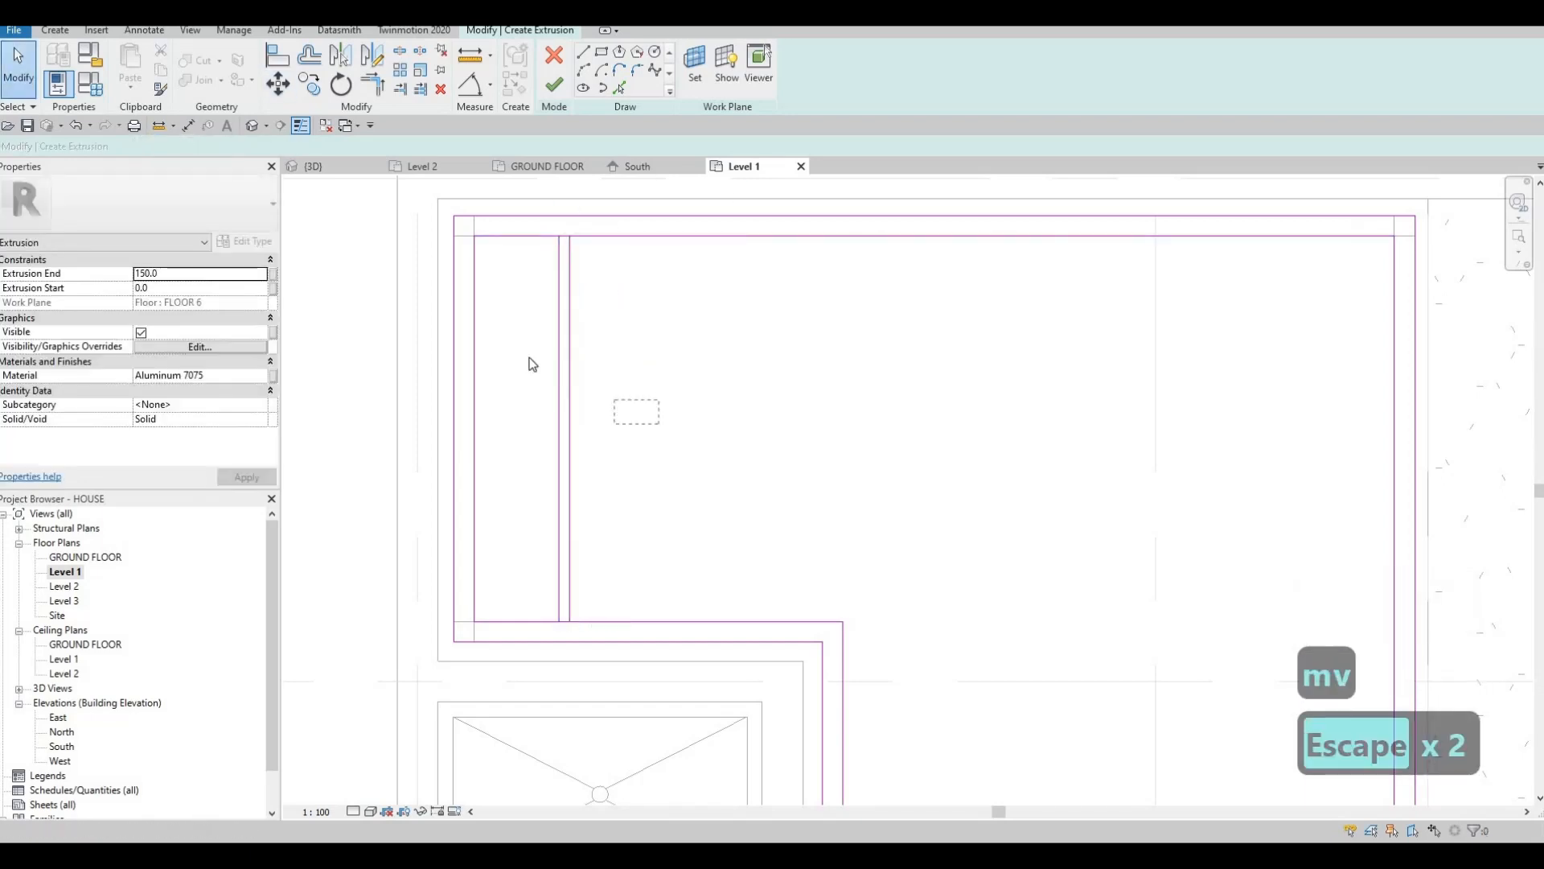
Copy the slat's line pair three times to the right at 470 mm spacing, measured from the frame's inner upper-left corner.
key(c)
key(o)
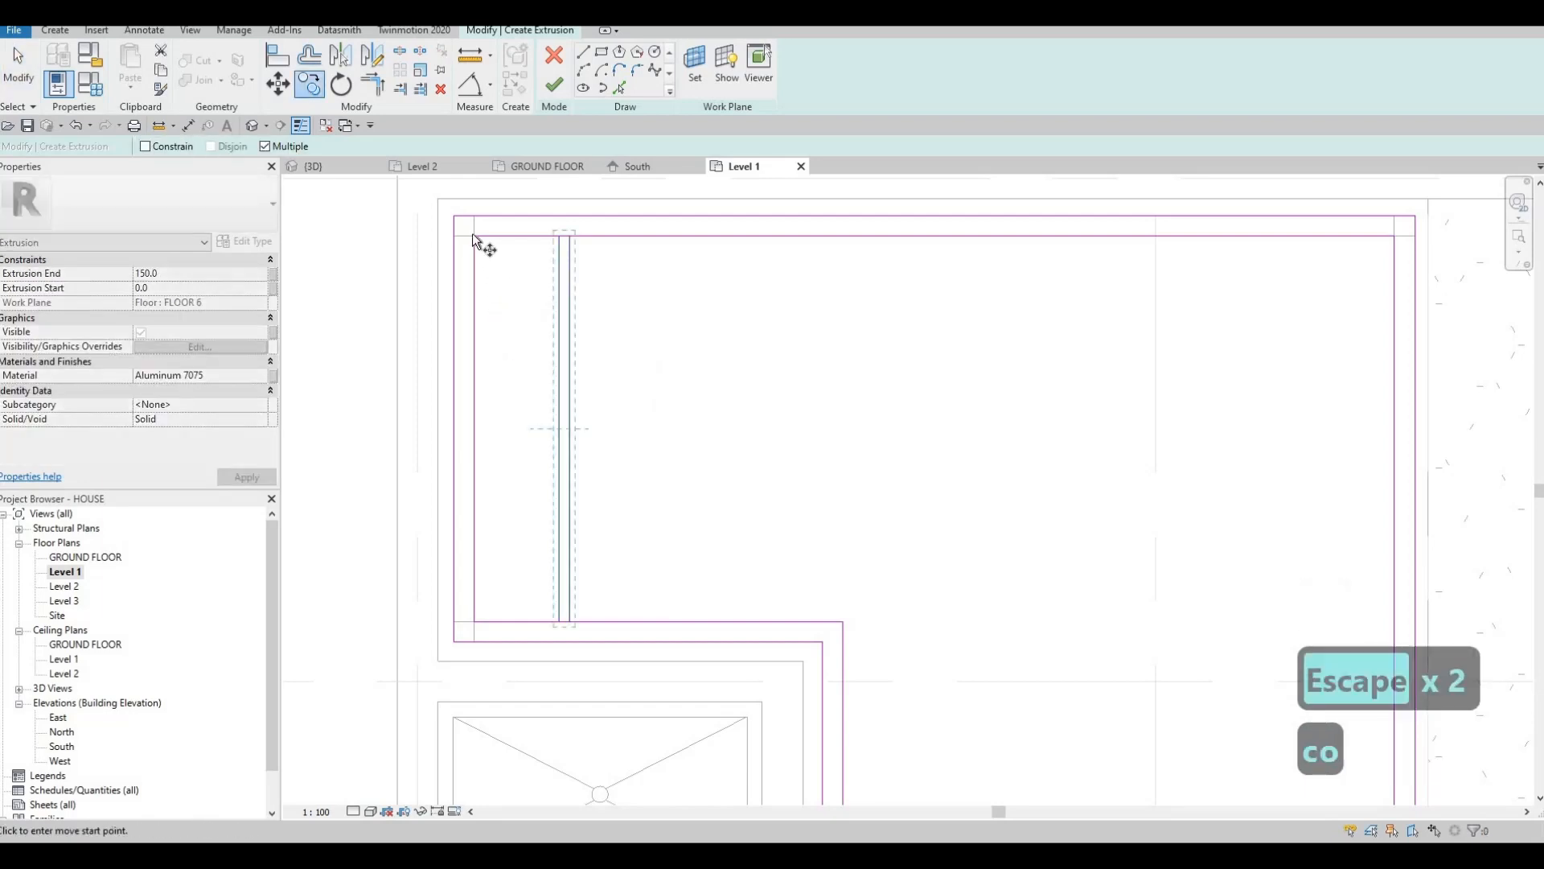
click(573, 238)
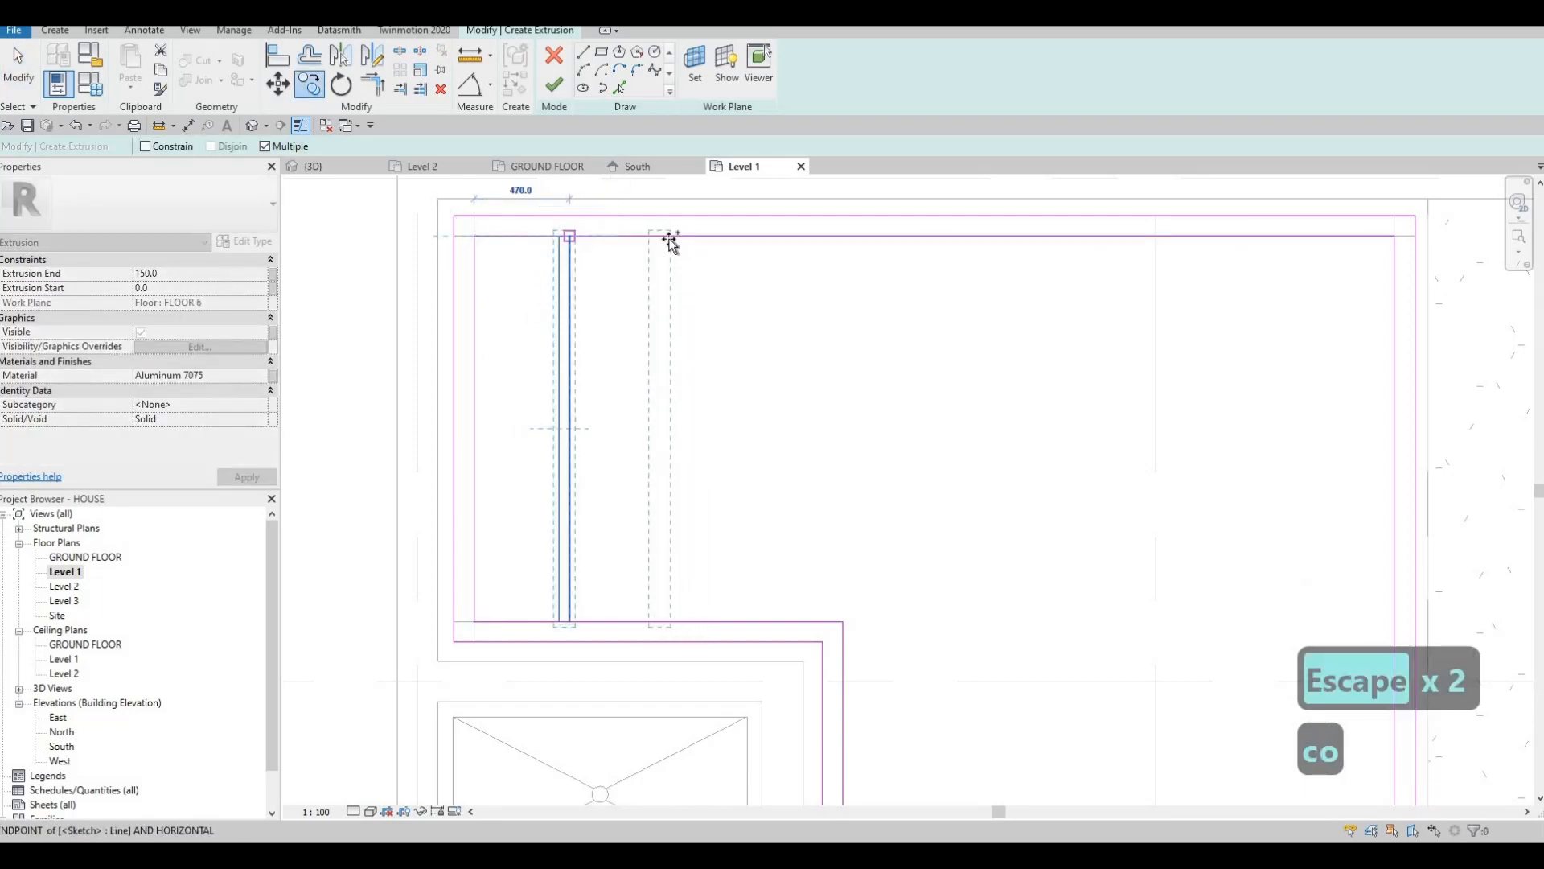
click(758, 241)
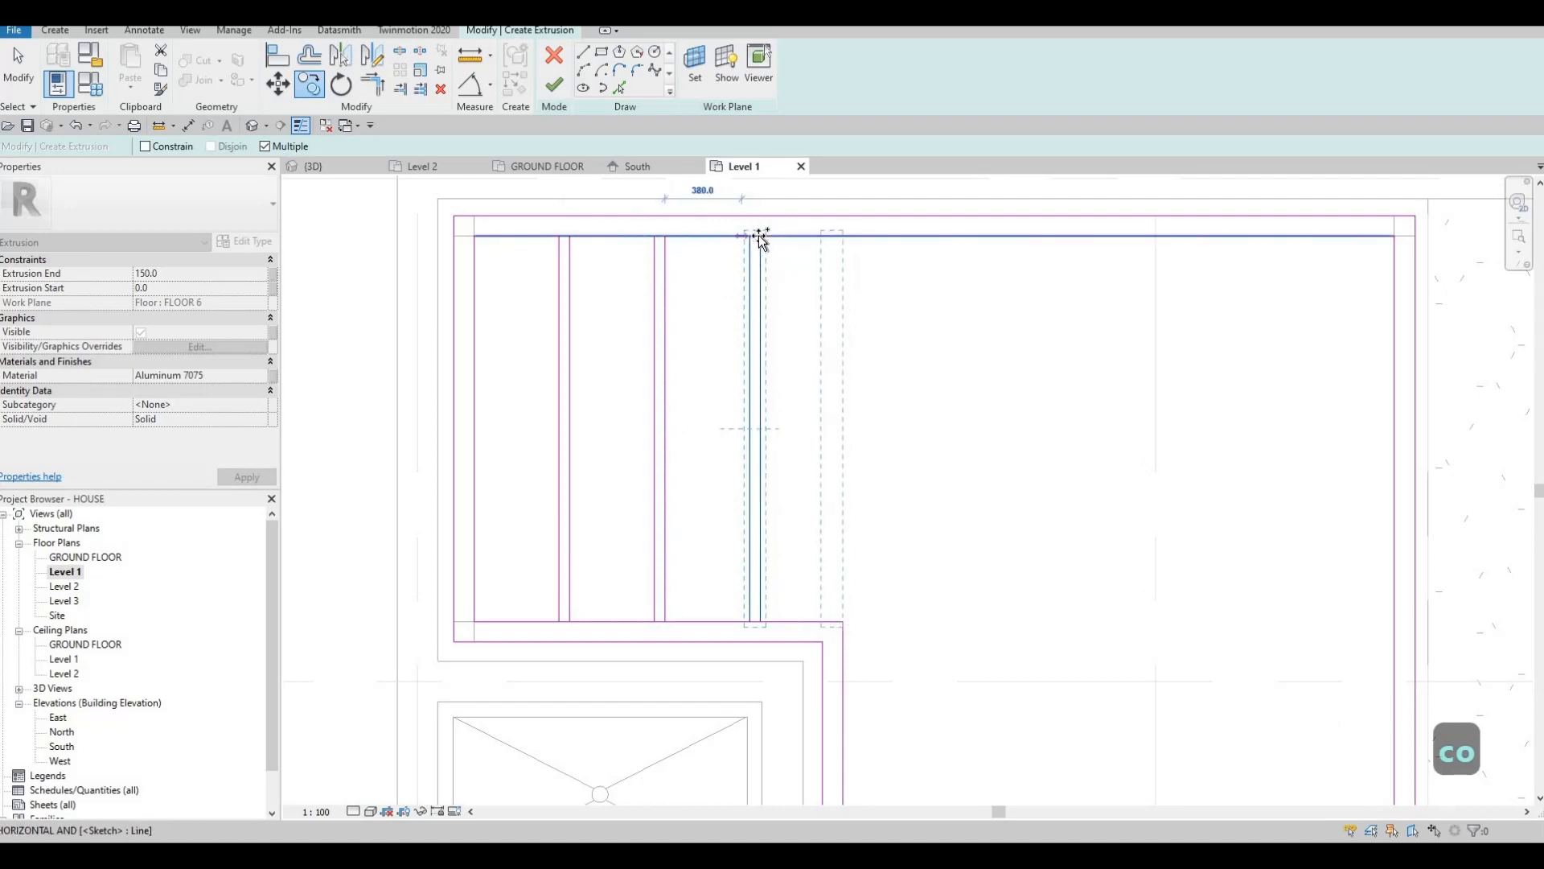
key(Escape)
key(Escape)
key(Escape)
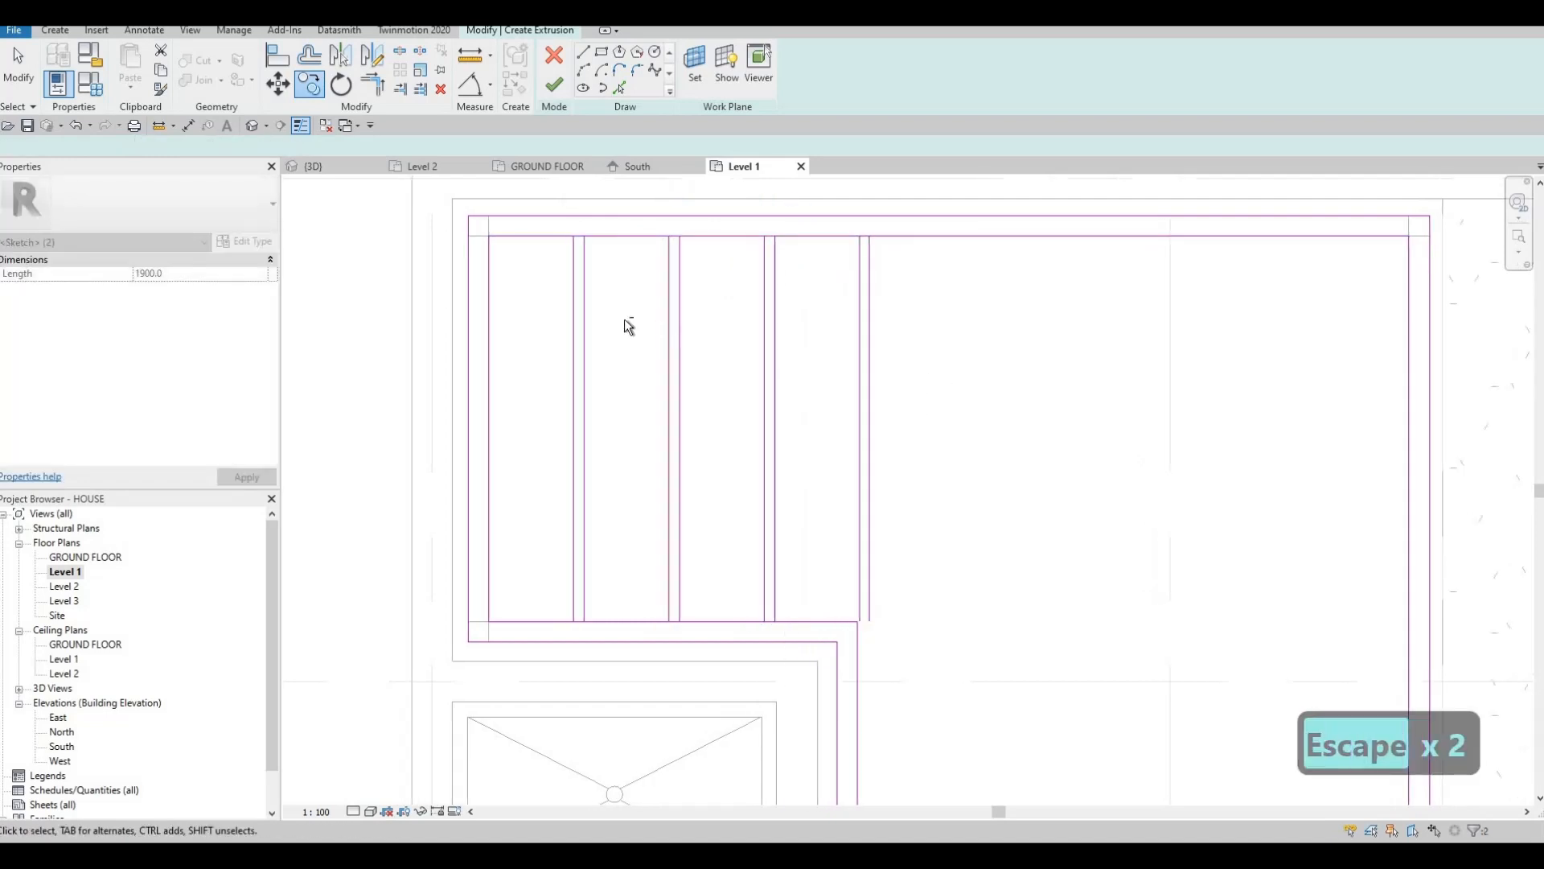
Move all four slat pairs left so the last slat's right line meets the inner corner of the frame's step.
click(536, 304)
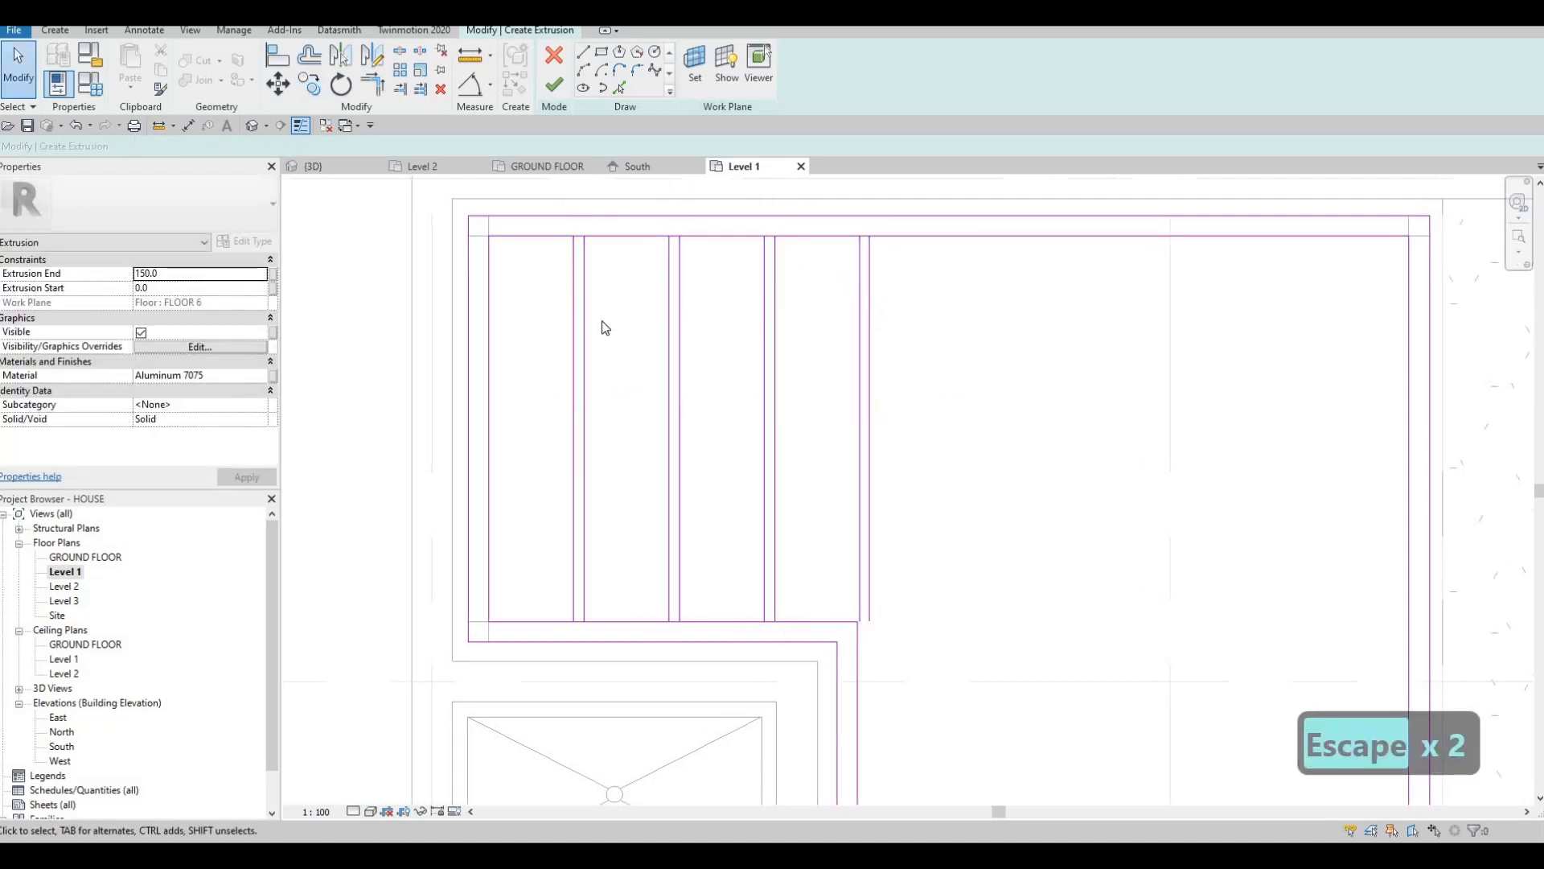
key(Escape)
drag(961, 441, 555, 332)
key(m)
key(v)
scroll(903, 648, up, 2)
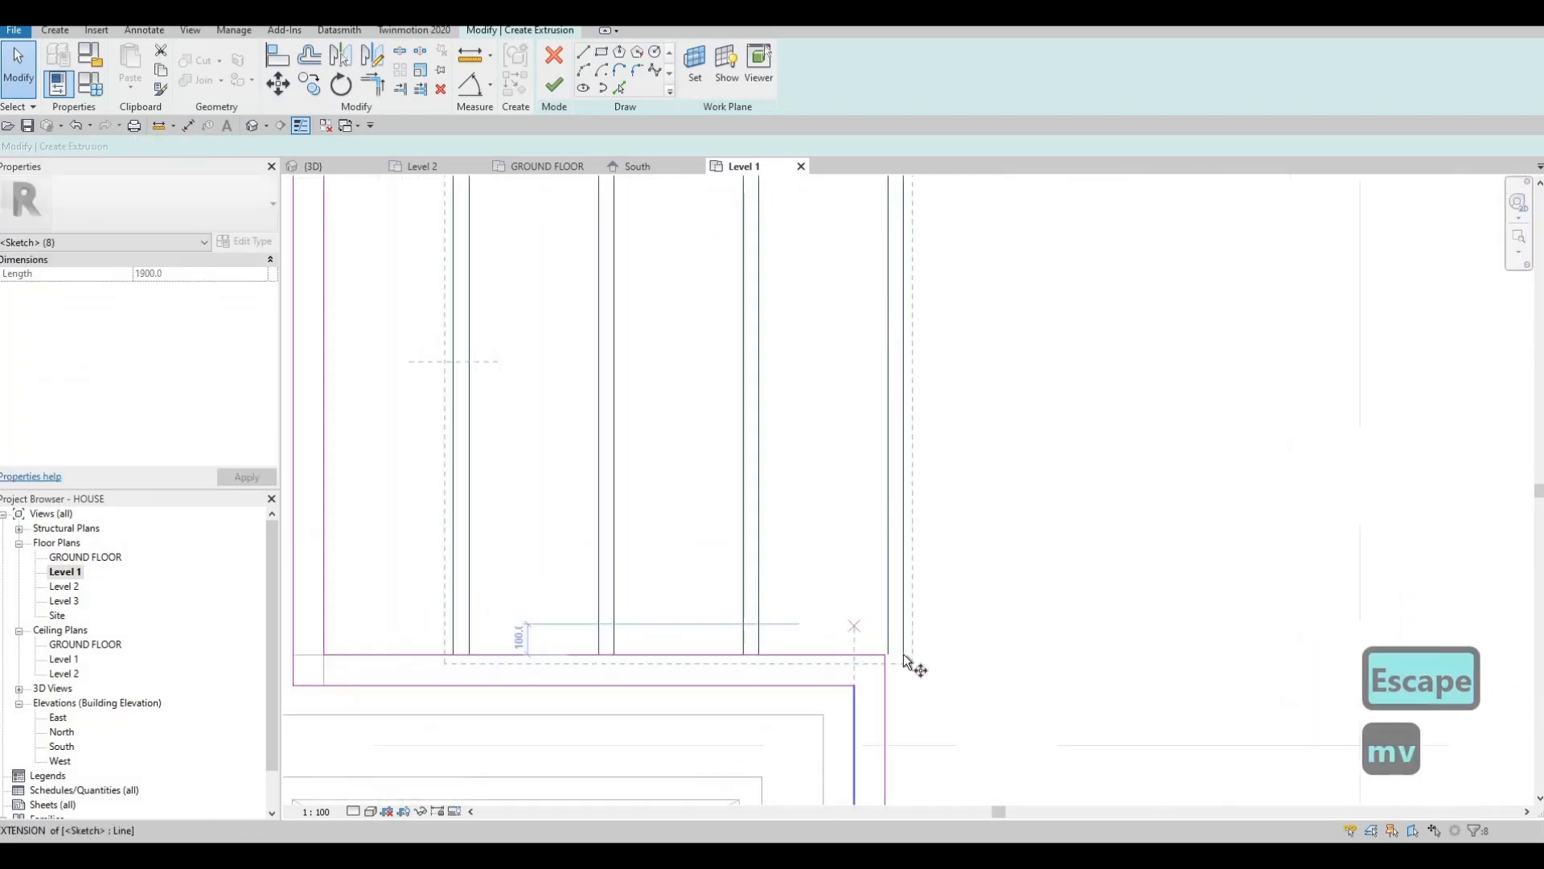
click(882, 650)
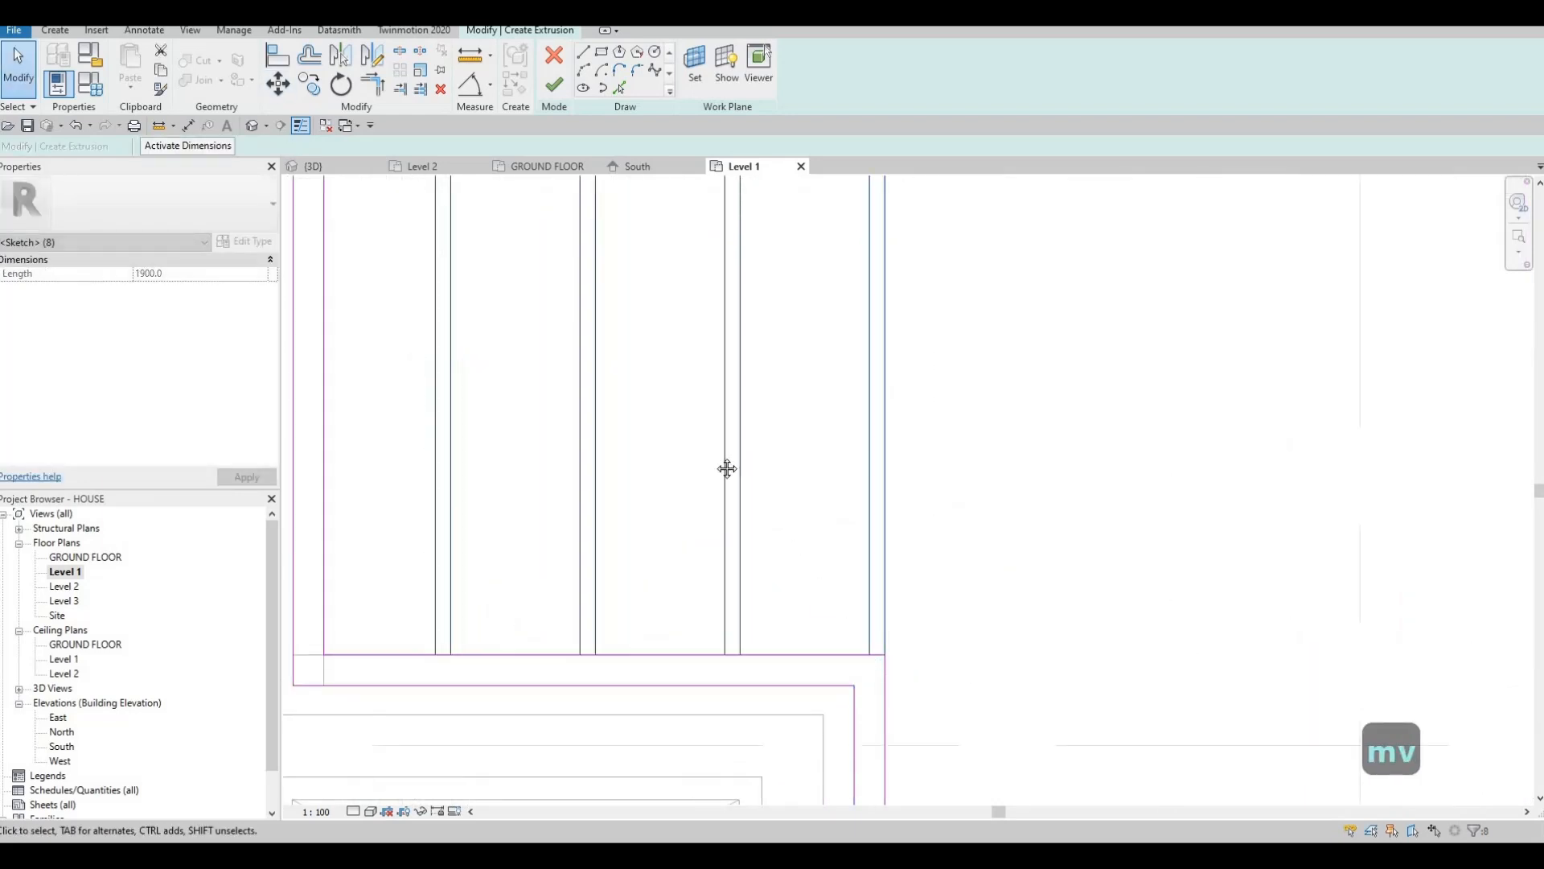
scroll(831, 413, down, 2)
key(Escape)
key(Escape)
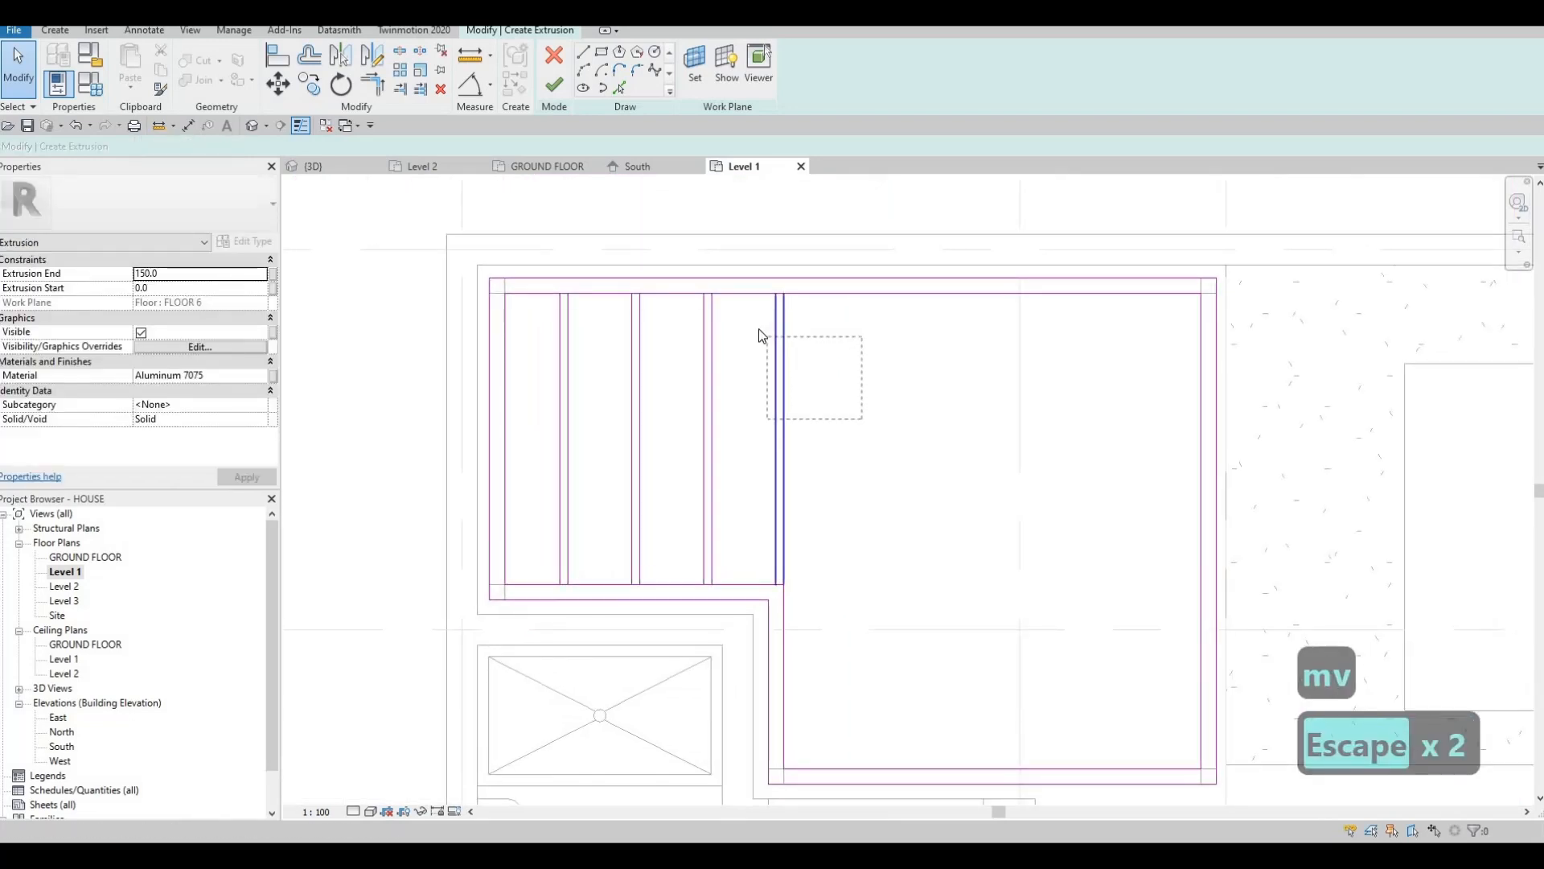
Copy the fourth slat's line pair once to the right, using the spacing between the third and fourth slats.
drag(762, 334, 759, 335)
key(c)
key(o)
click(711, 292)
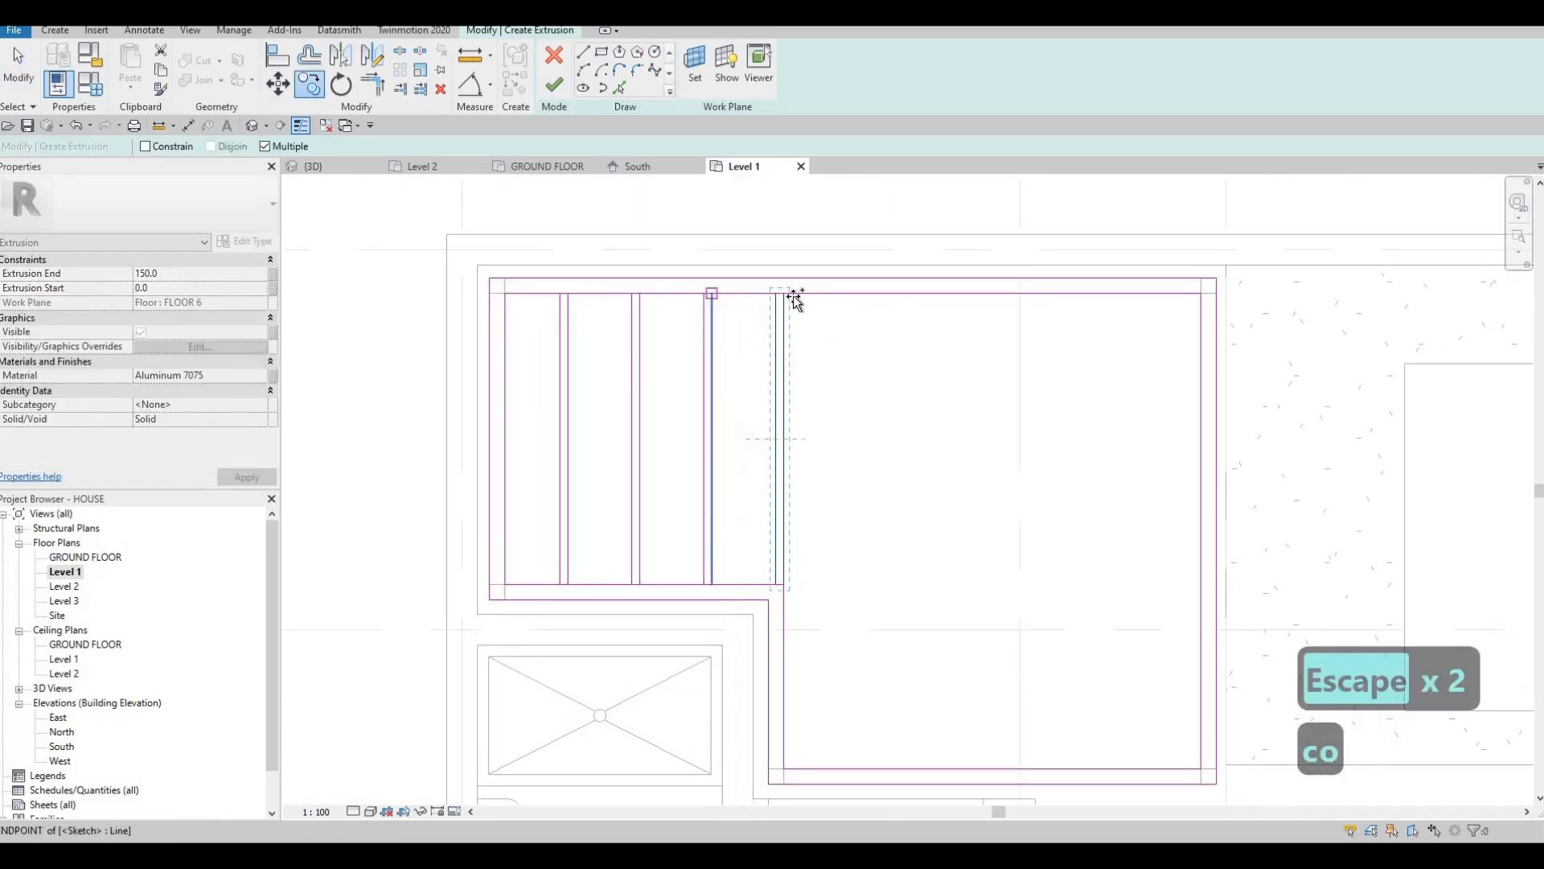
click(846, 402)
key(Escape)
Extend both lines of the fifth slat down to the inner lower edge of the frame's deeper part.
middle_drag(826, 474, 802, 397)
key(Escape)
click(804, 403)
mouse_move(805, 401)
mouse_down()
mouse_move(789, 590)
mouse_move(807, 583)
mouse_move(804, 533)
mouse_up()
key(Escape)
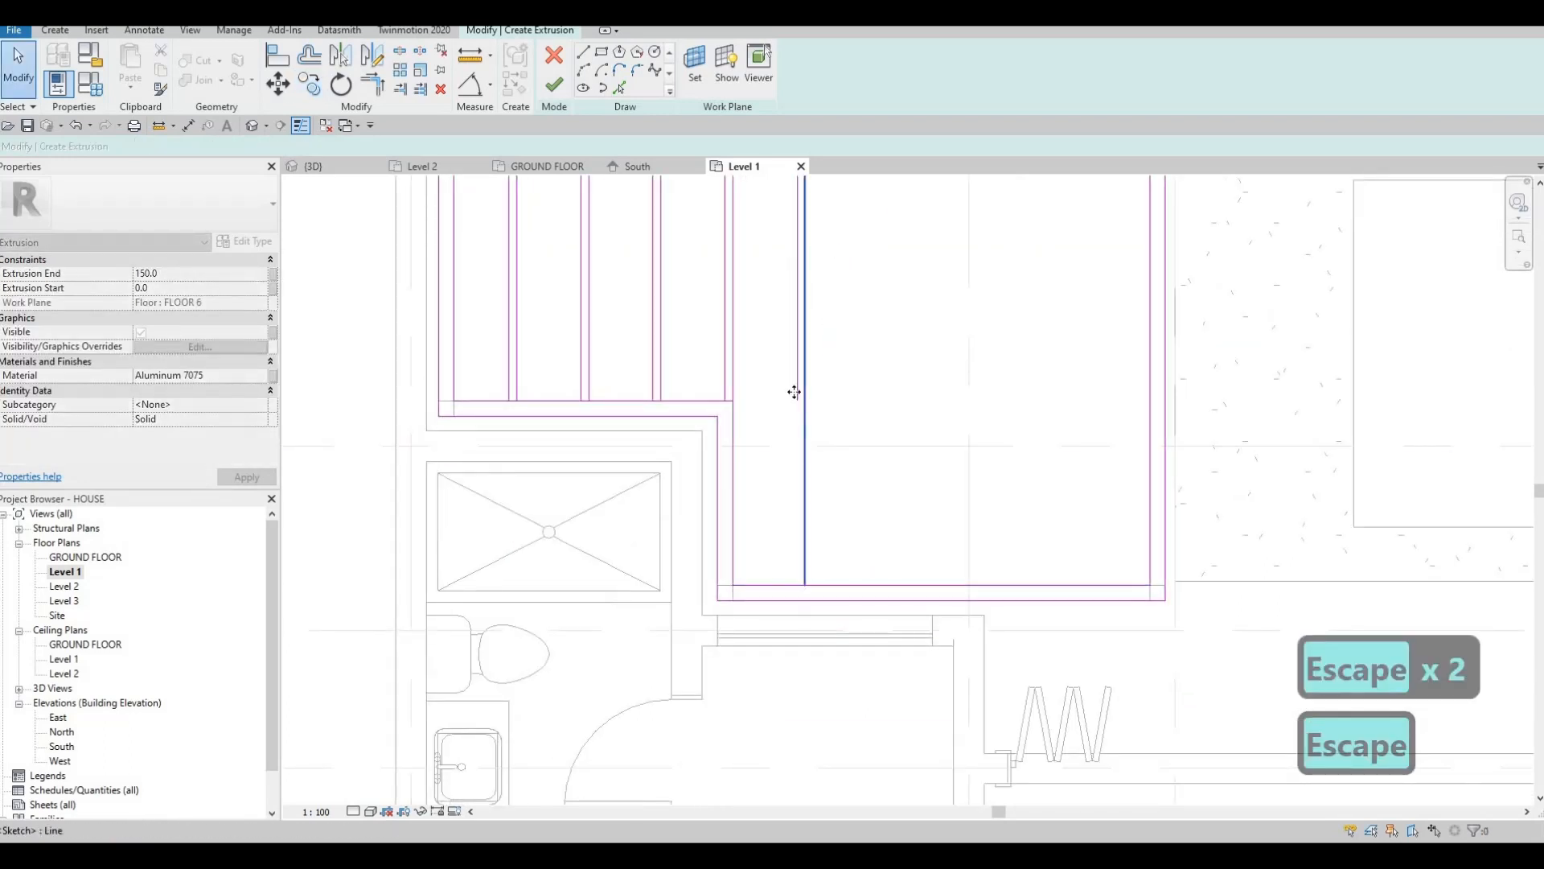
click(797, 390)
drag(795, 586, 797, 584)
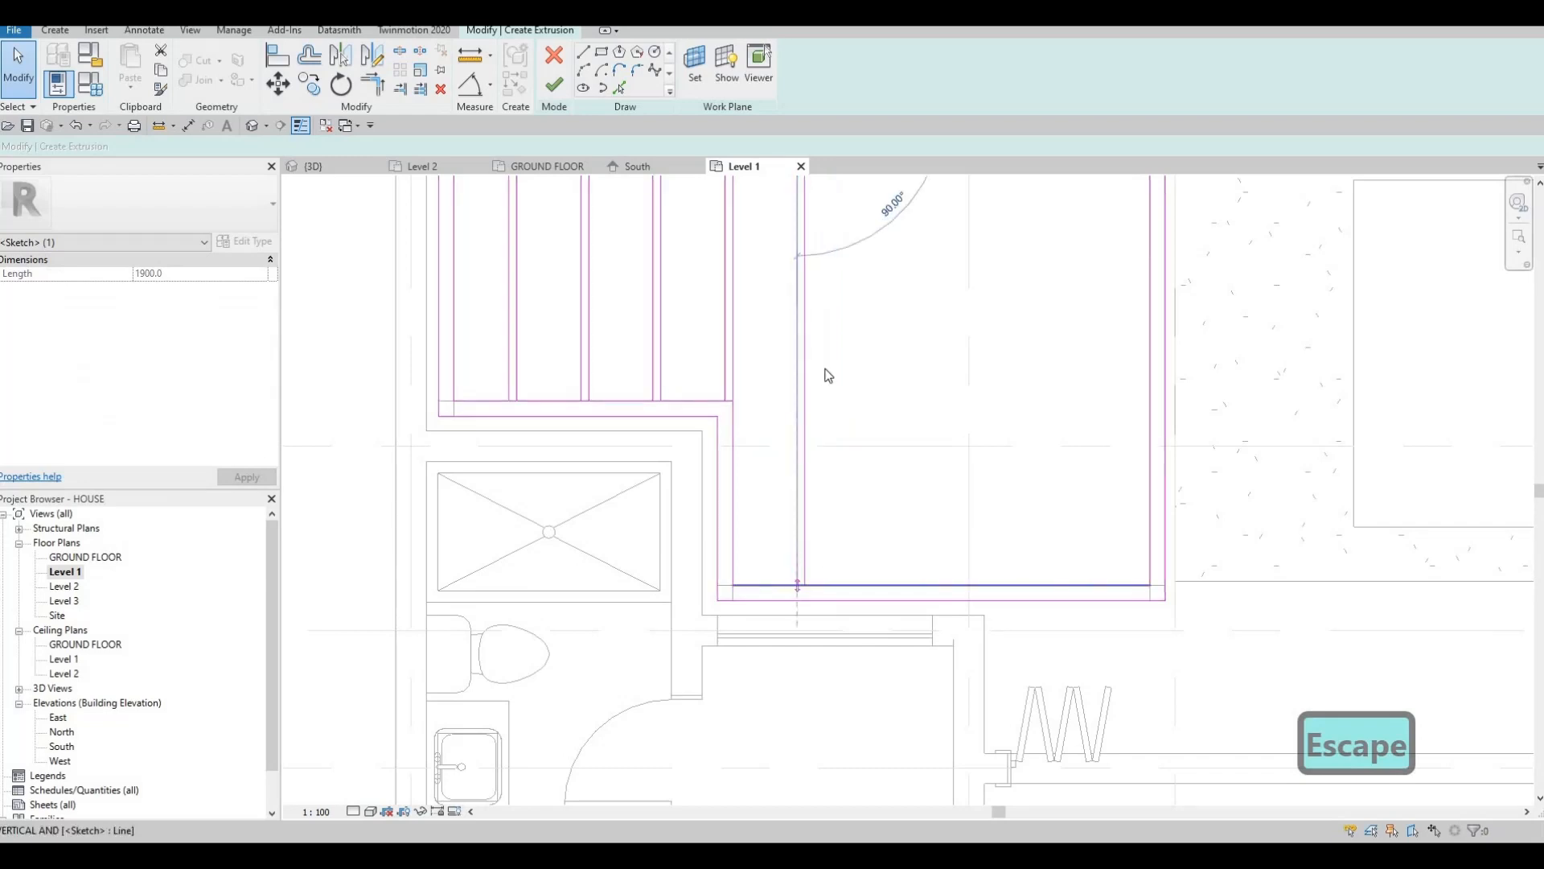
key(Escape)
scroll(817, 249, down, 1)
middle_drag(817, 250, 748, 462)
scroll(748, 462, down, 2)
key(Escape)
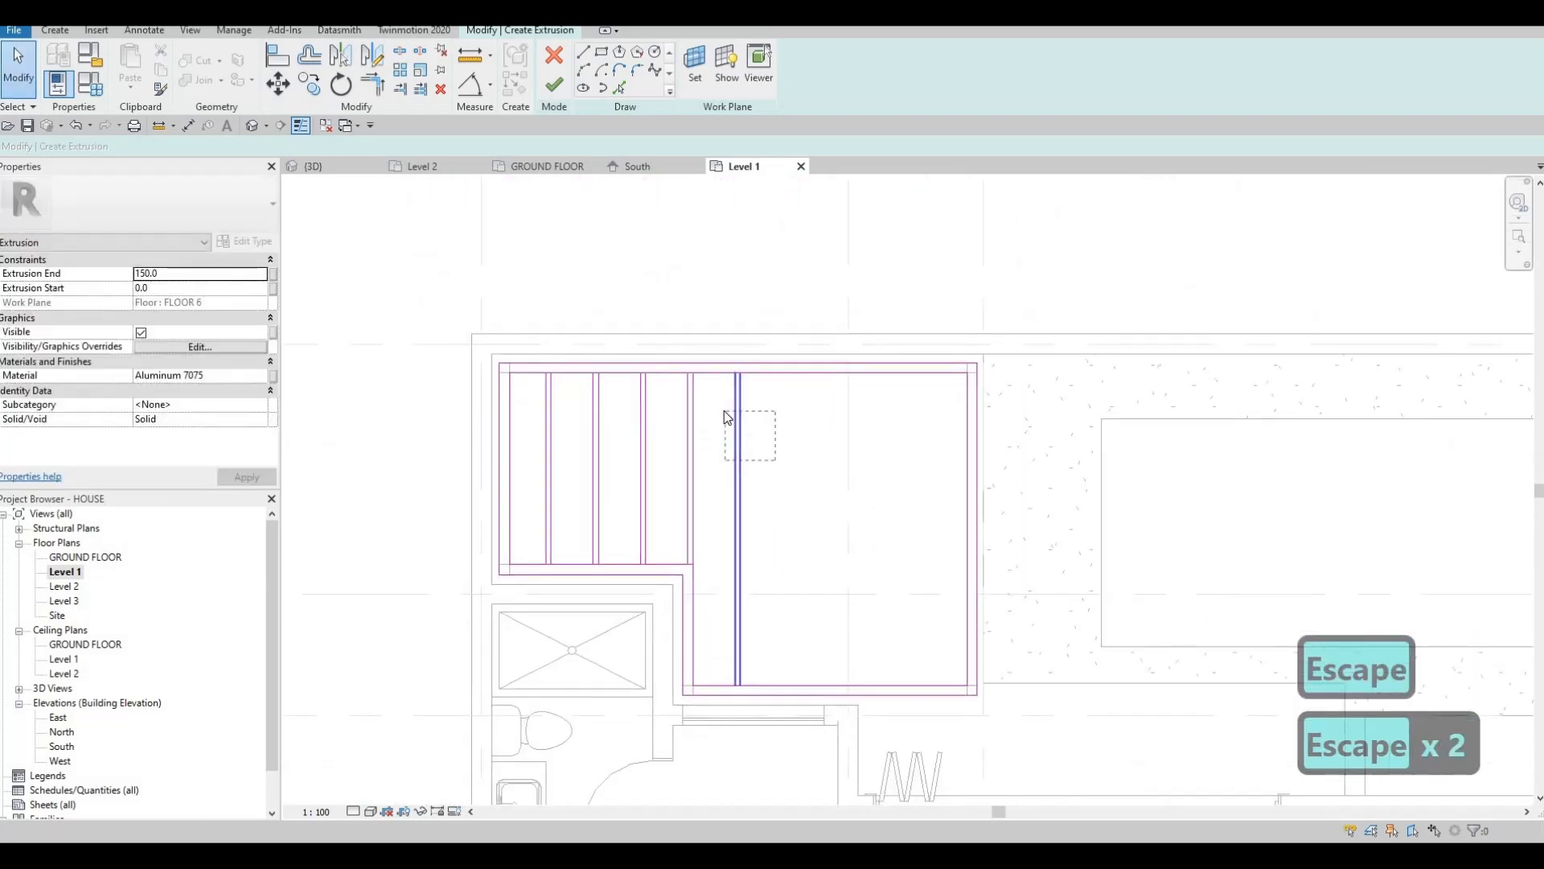
Copy the fifth slat's line pair four times to the right at 470 mm spacing.
click(724, 411)
key(c)
key(o)
scroll(696, 371, up, 2)
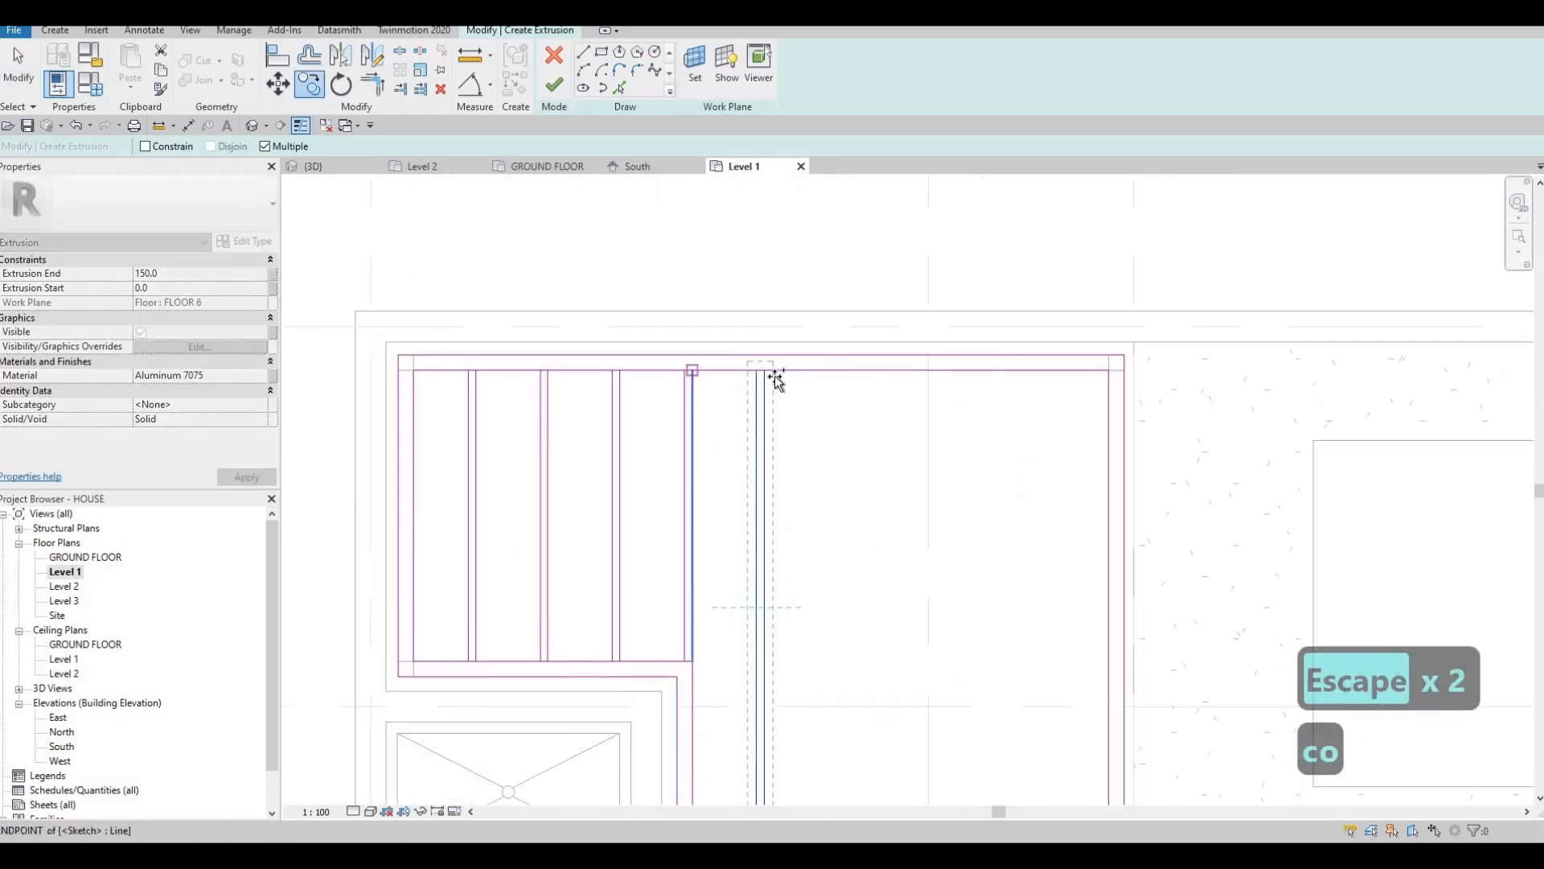
click(739, 372)
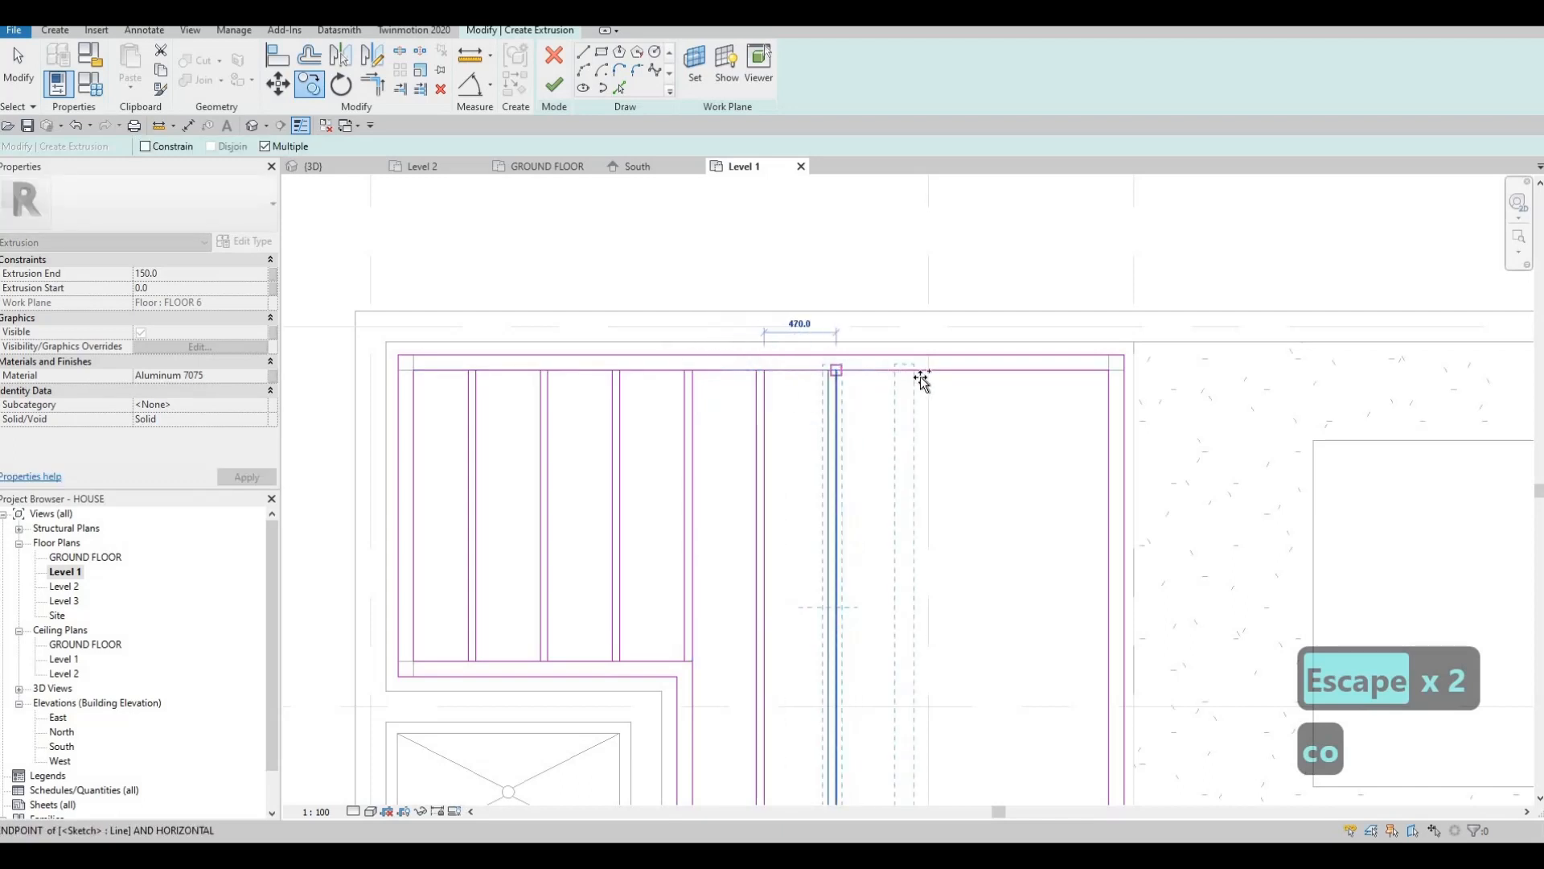
click(908, 371)
click(908, 371)
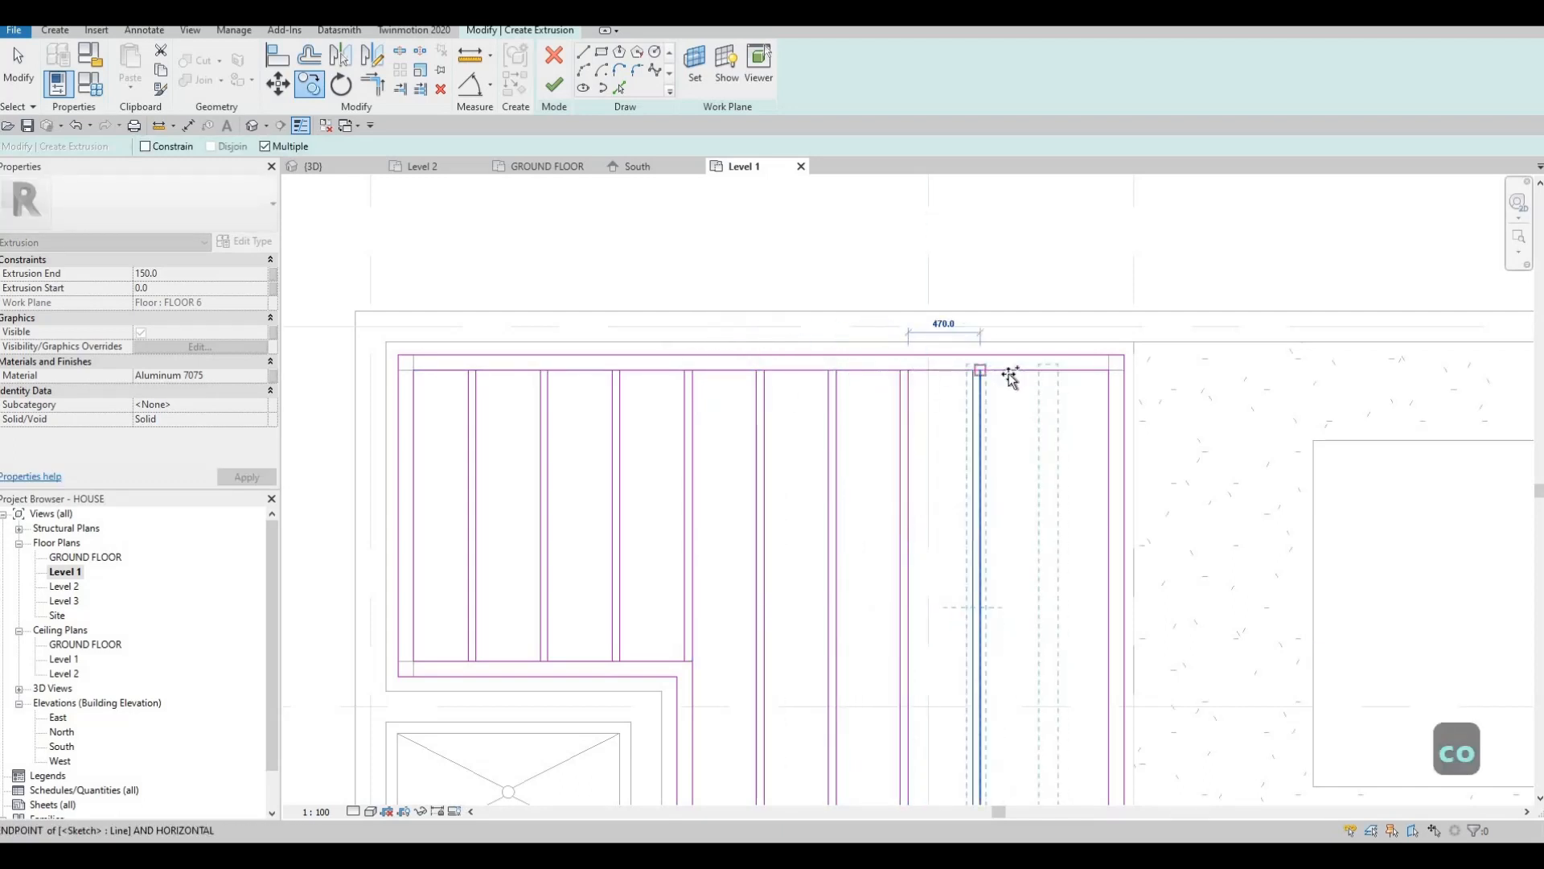
click(981, 372)
key(Escape)
scroll(913, 397, down, 2)
key(Escape)
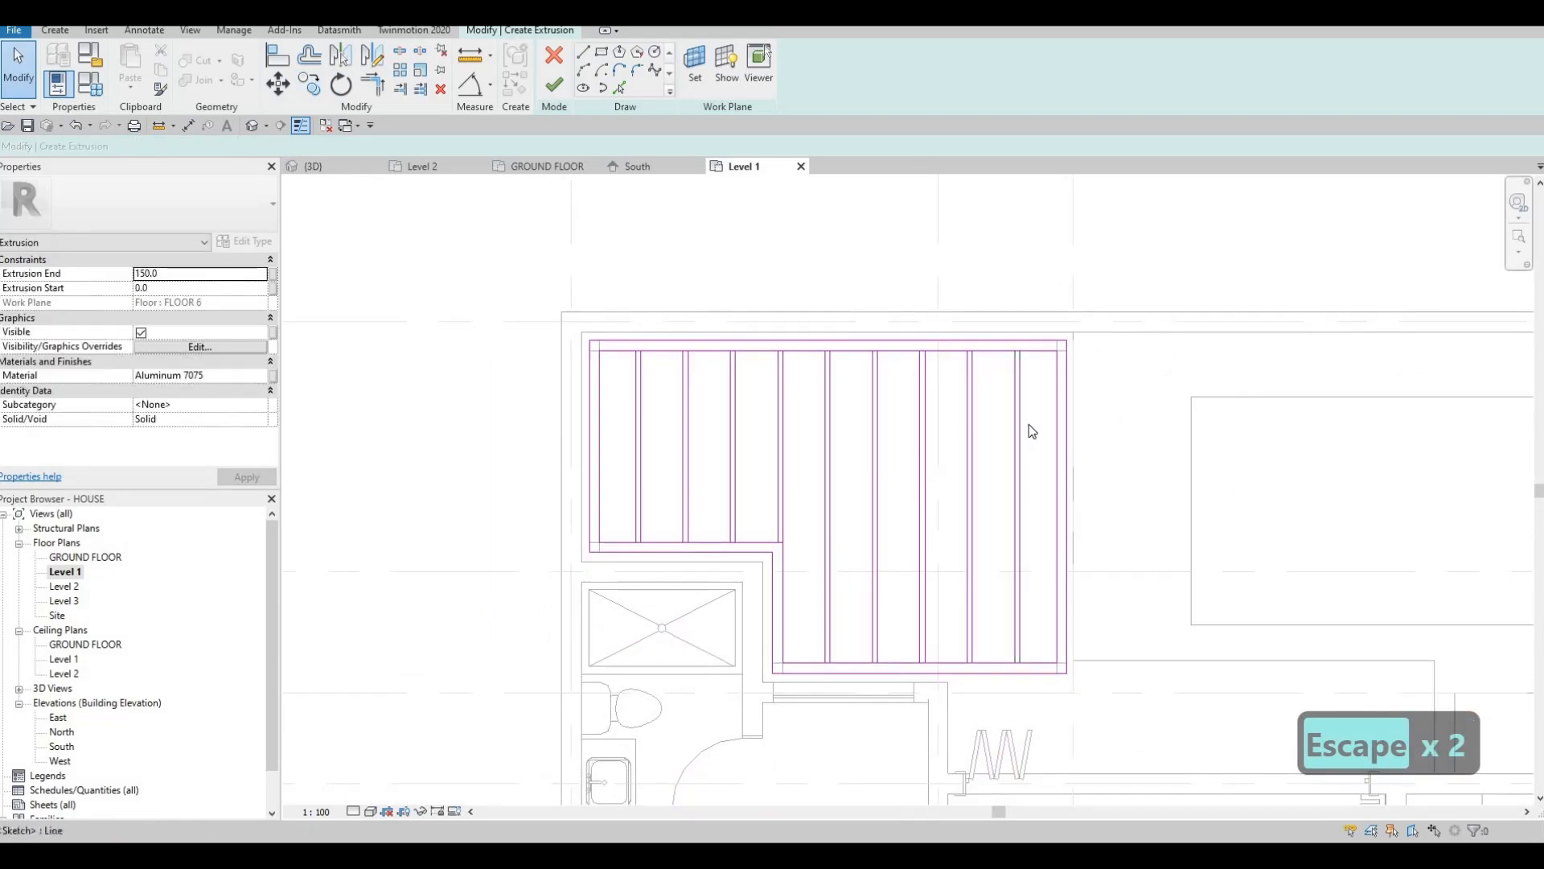
Copy the last slat's line pair once into the empty area to the right of the frame.
click(1018, 418)
key(c)
key(o)
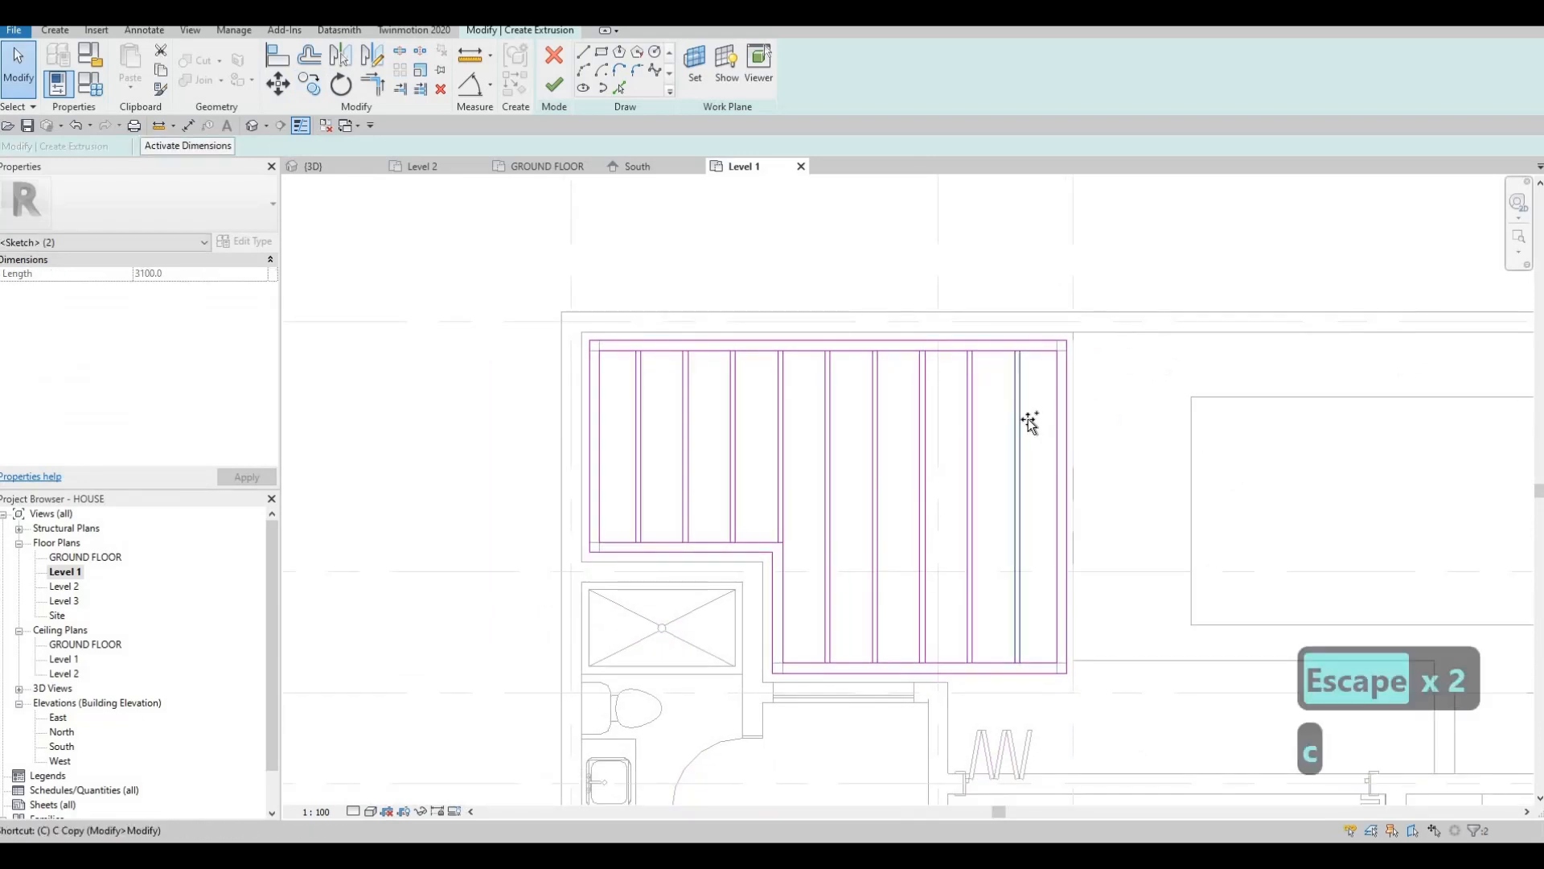
click(1026, 417)
click(1140, 415)
key(Escape)
key(Escape)
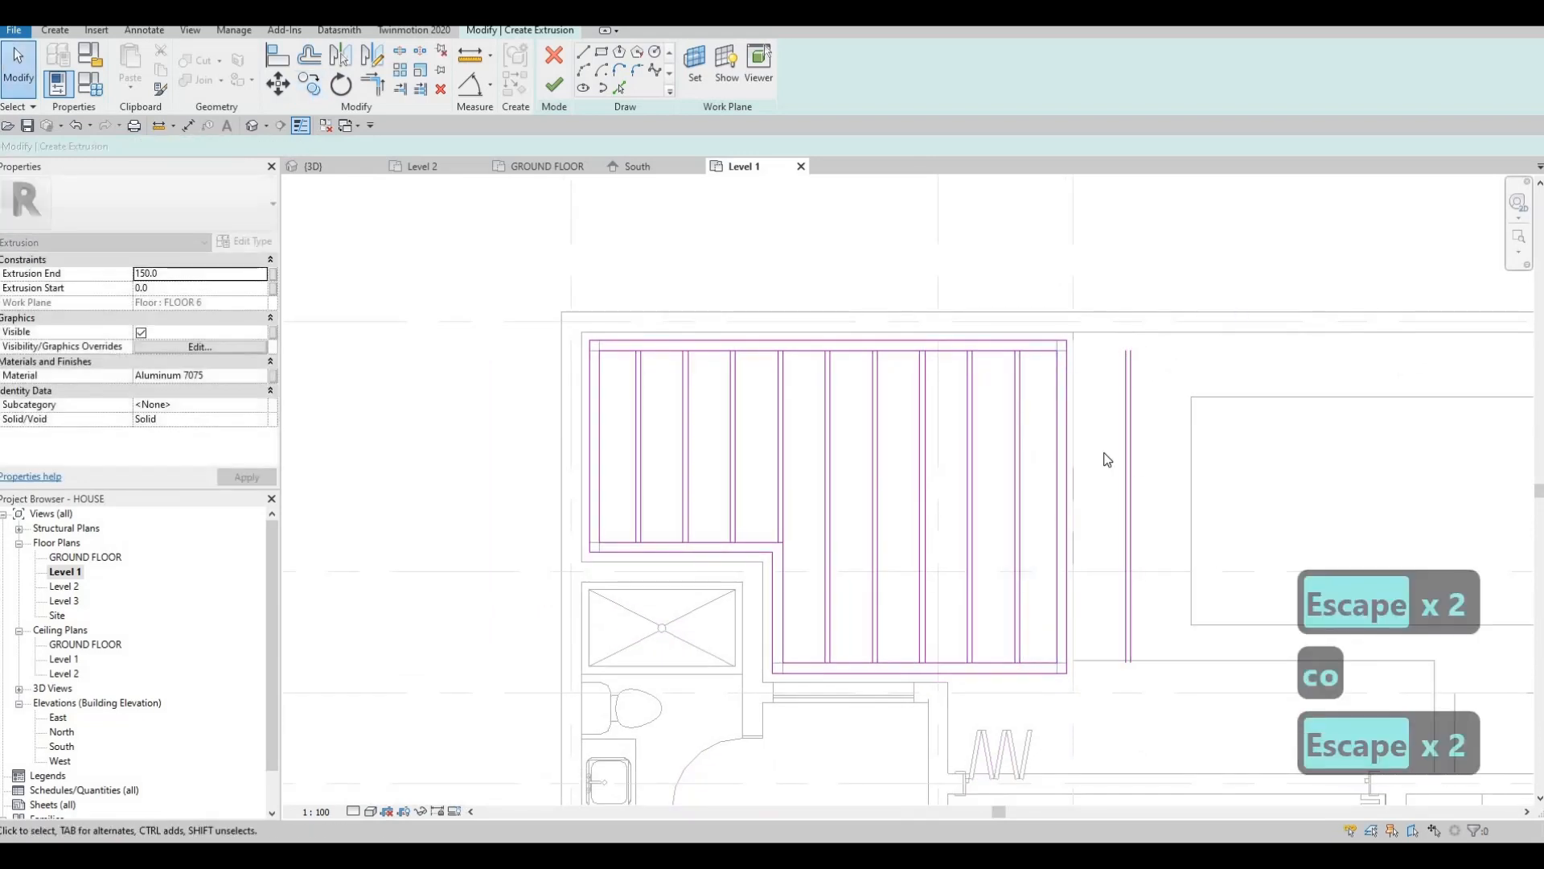
Rotate the copied line pair outside the frame by 90° about its centre so it lies horizontally.
drag(1160, 468, 1104, 451)
key(r)
key(o)
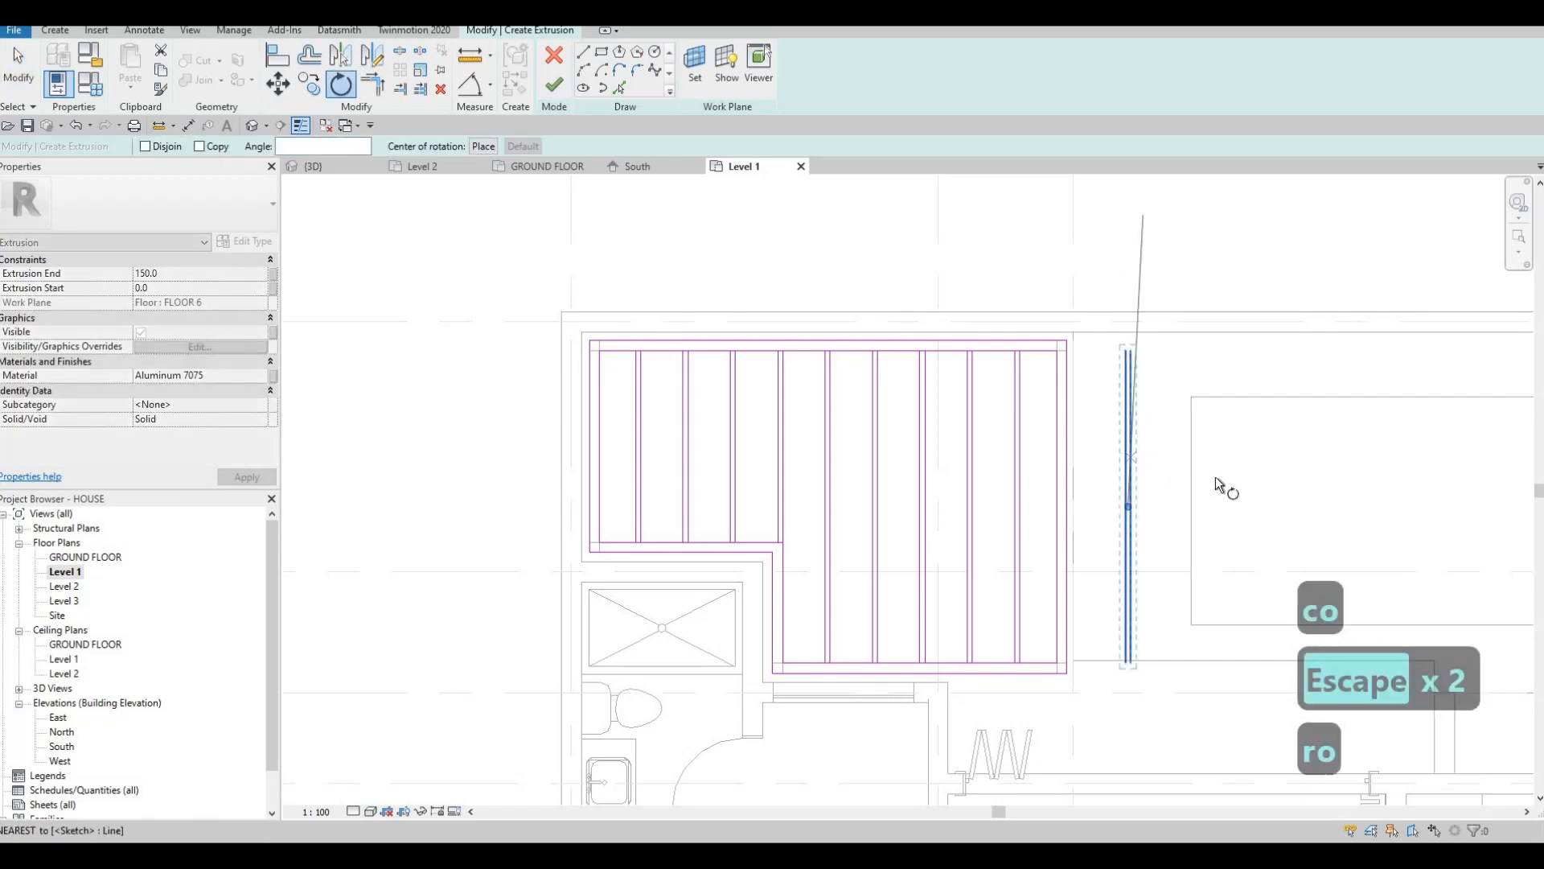
click(1241, 507)
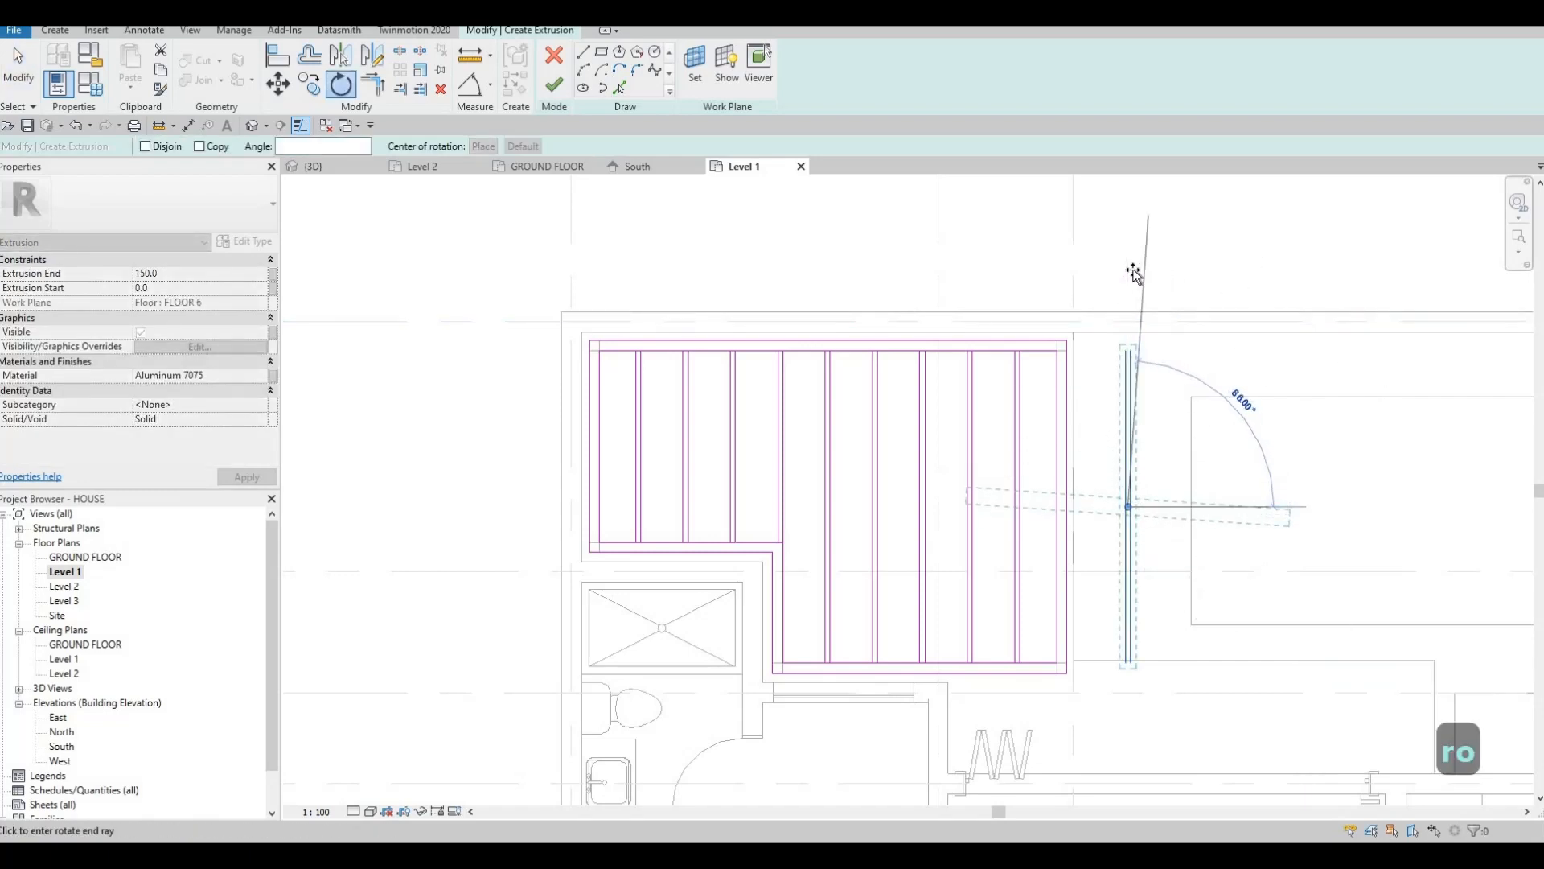
text(9)
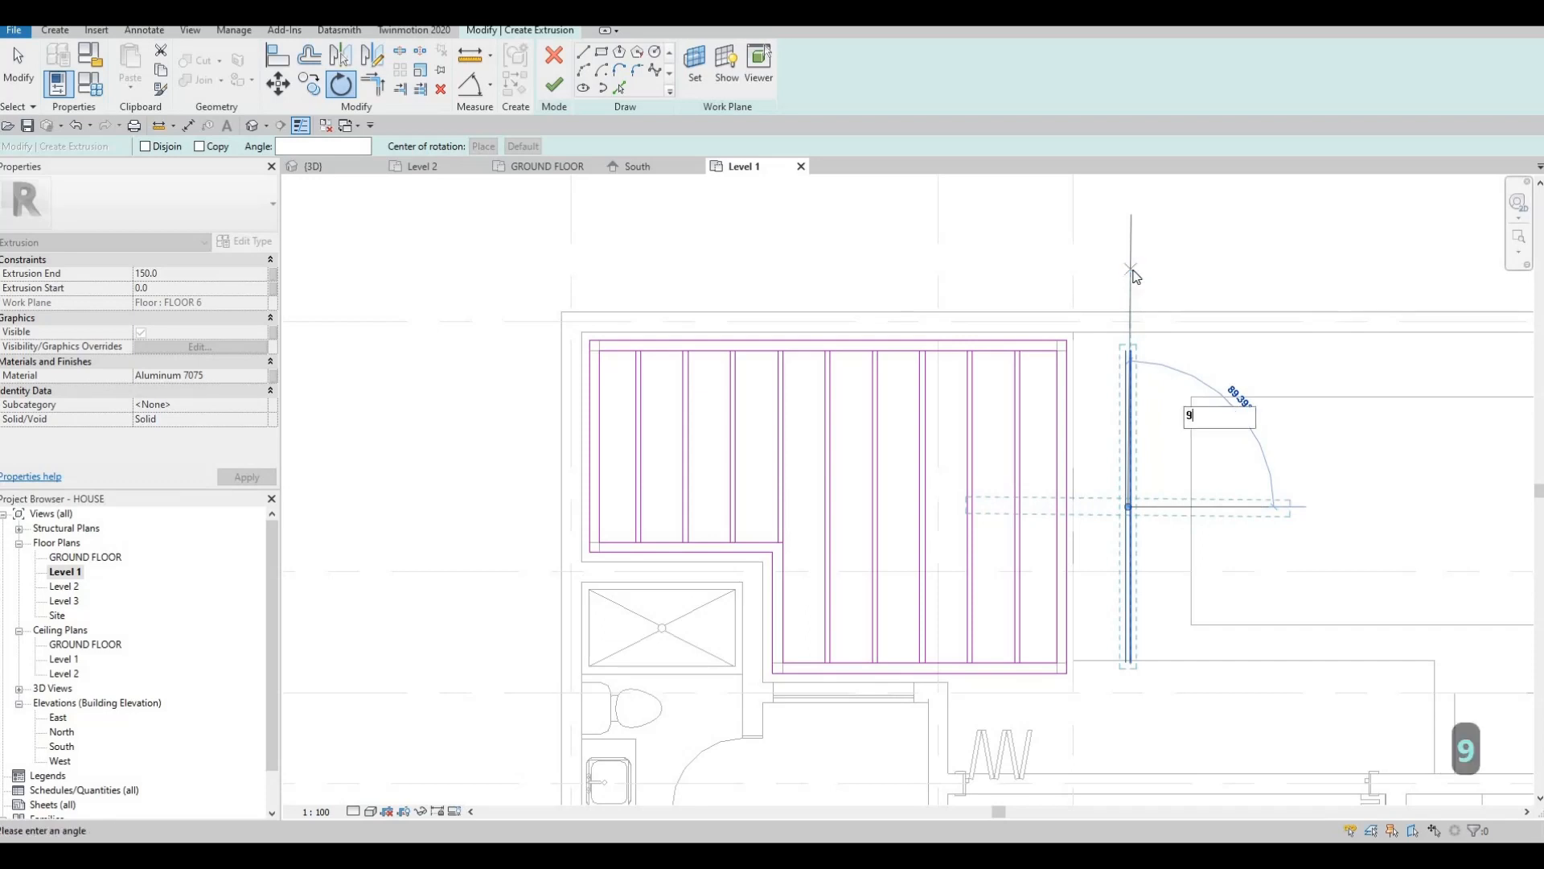
text(0)
key(Return)
key(Escape)
key(Escape)
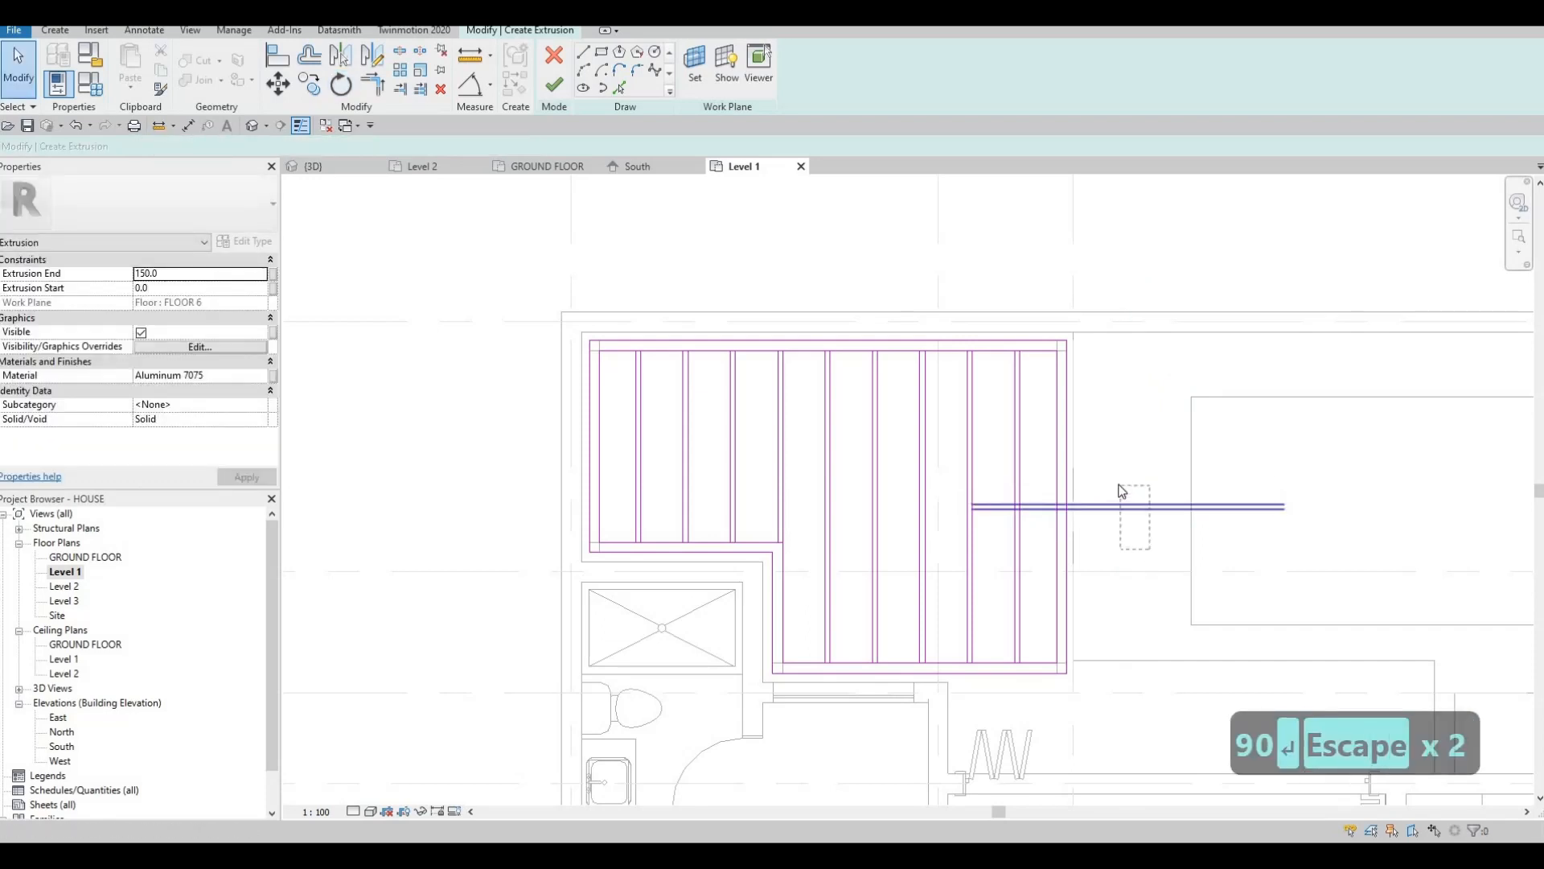
Move the horizontal line pair into the upper part of the frame so its right ends meet the frame's inner right edge.
drag(1121, 491, 1119, 490)
key(m)
key(v)
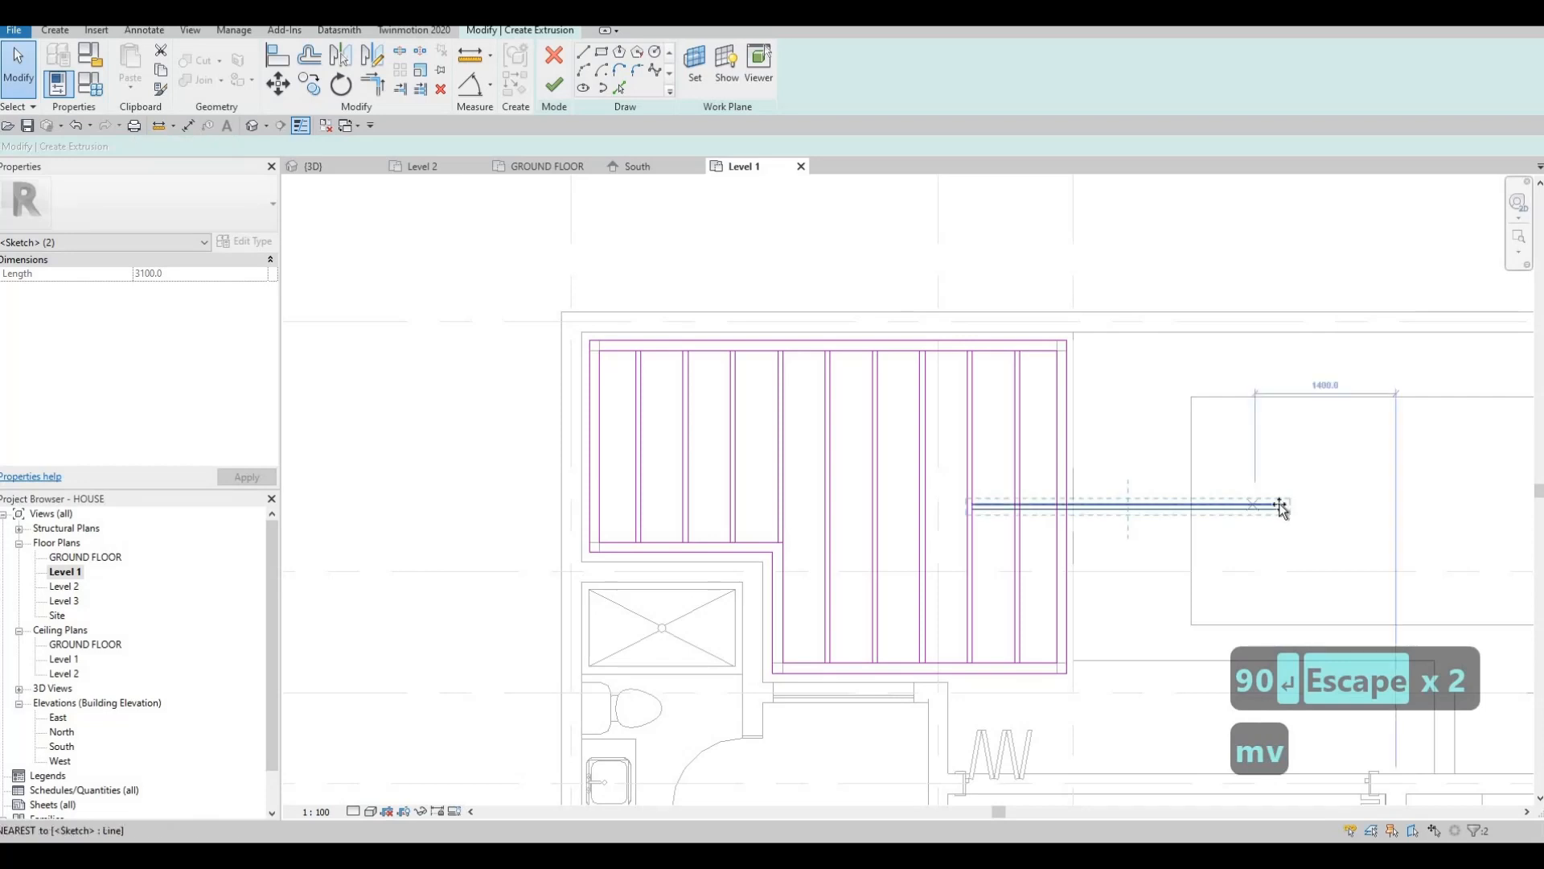
click(1282, 508)
scroll(1055, 385, up, 2)
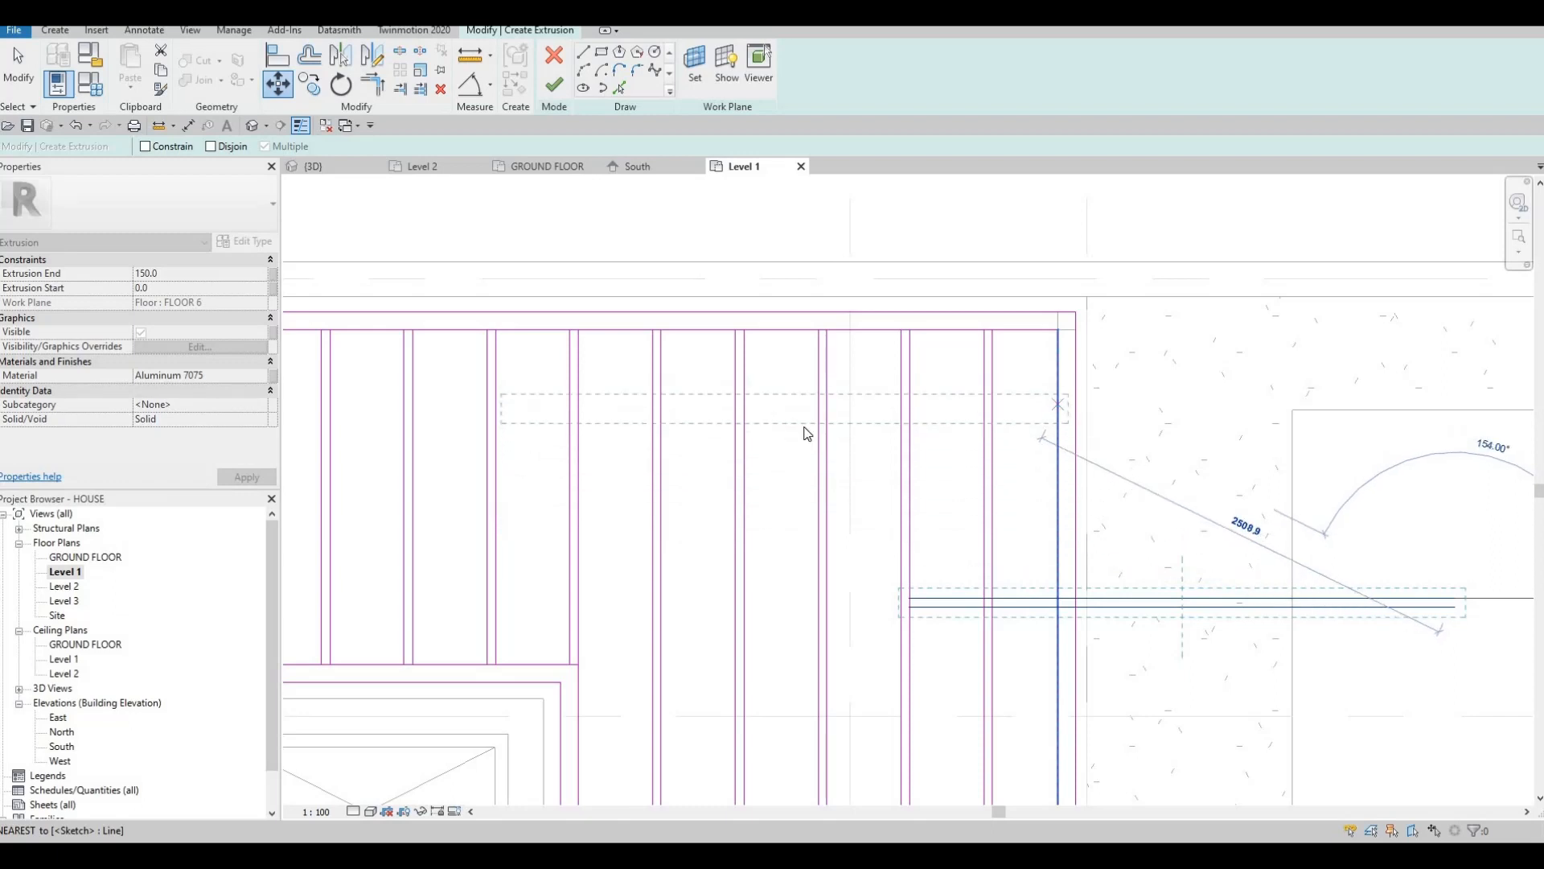
click(936, 409)
scroll(866, 404, down, 4)
key(Escape)
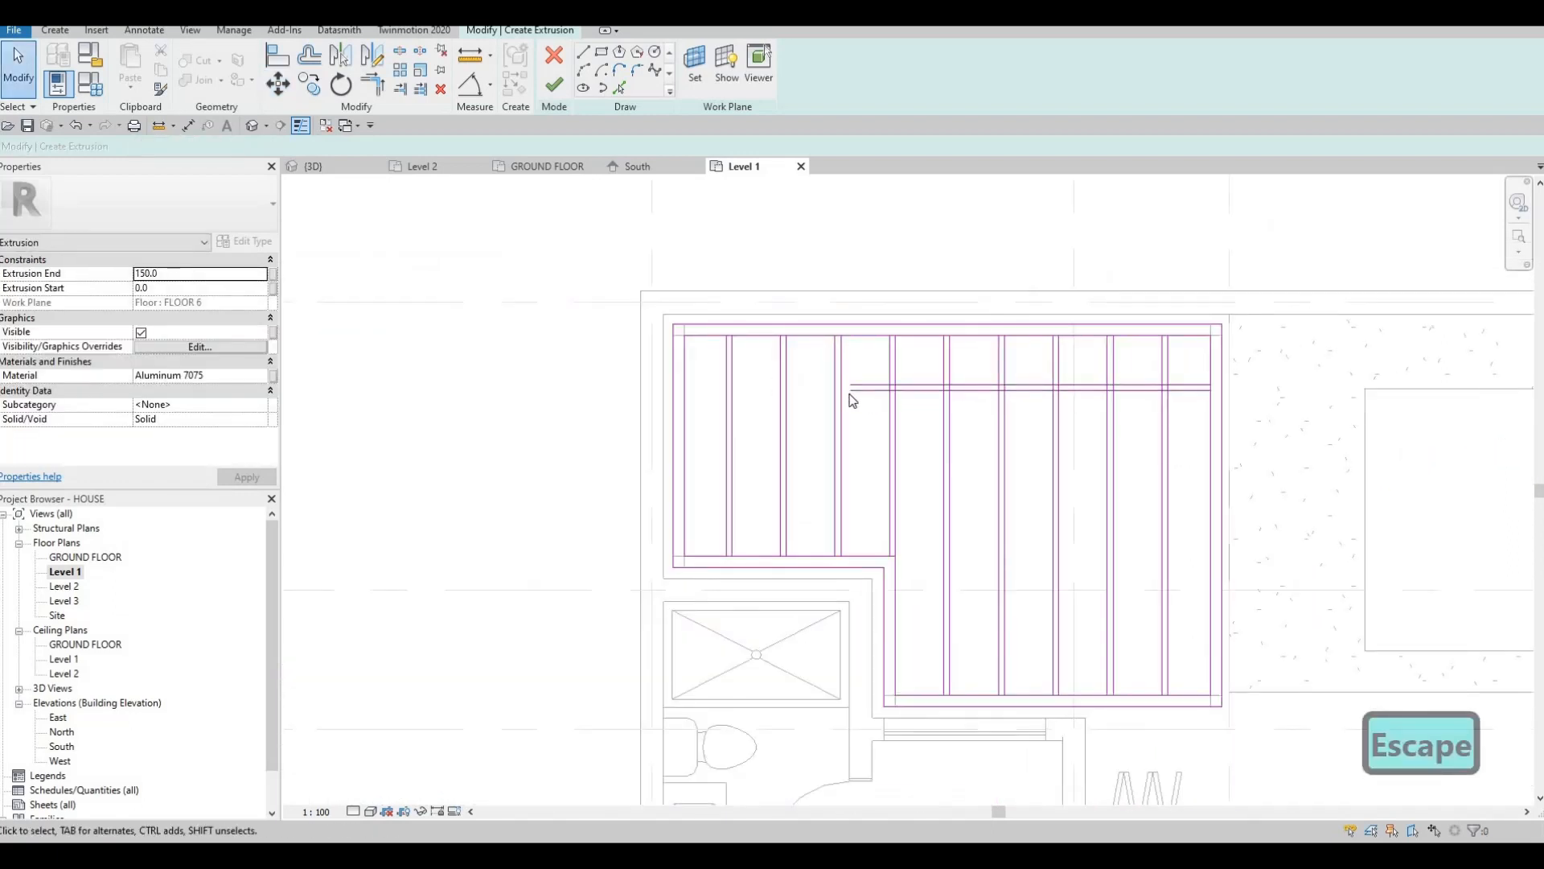
Extend the left ends of both horizontal lines to the frame's inner left edge.
click(854, 390)
scroll(853, 391, up, 3)
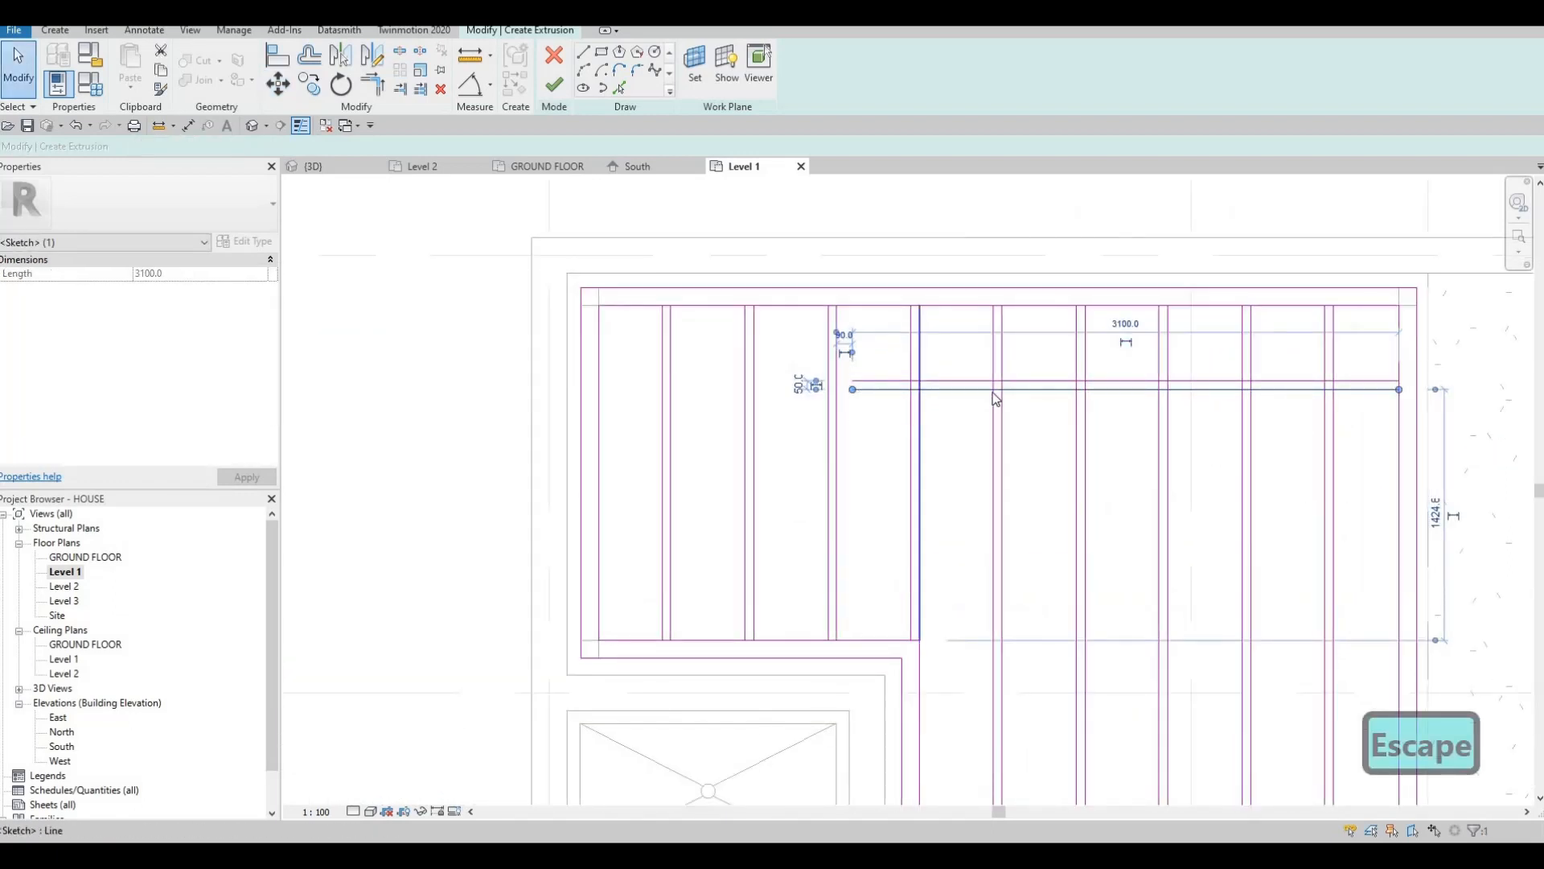
scroll(996, 398, down, 2)
key(Escape)
key(Escape)
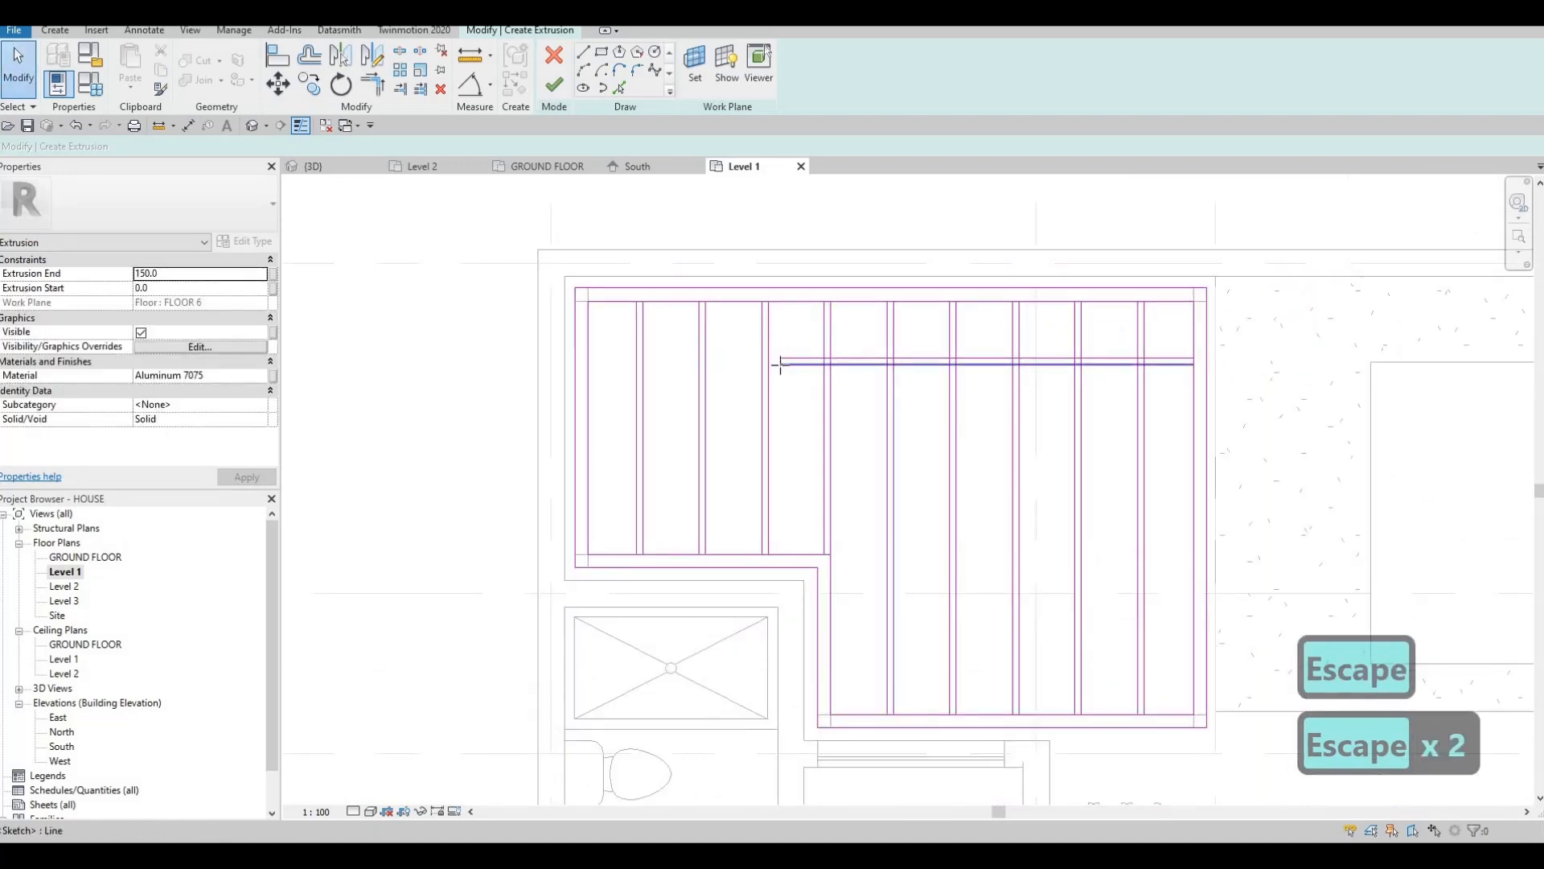
click(780, 365)
drag(781, 365, 577, 362)
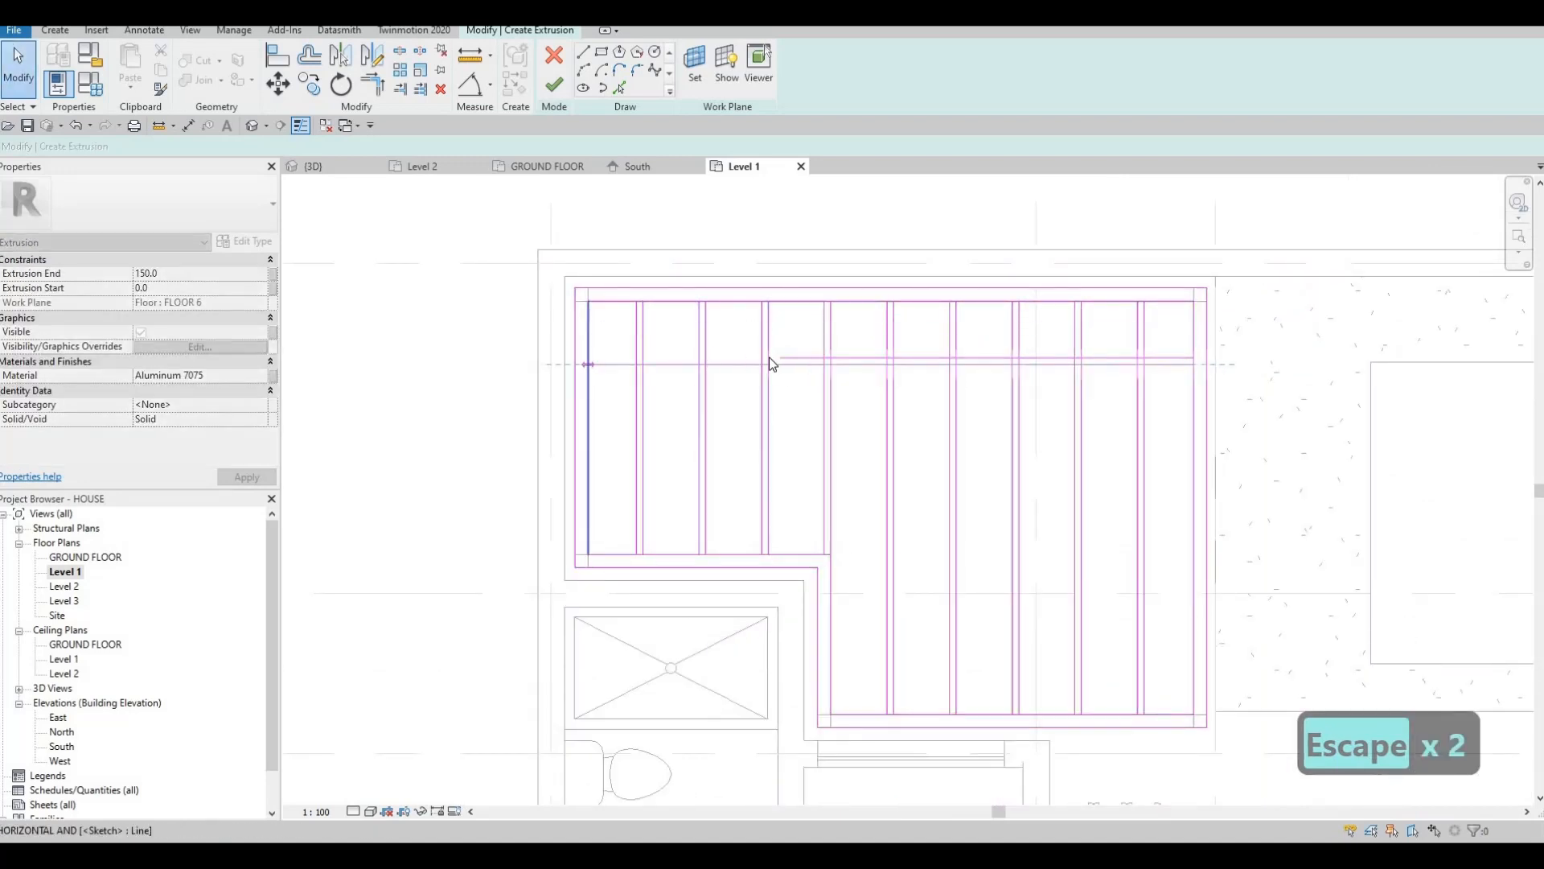
key(Escape)
drag(582, 352, 587, 349)
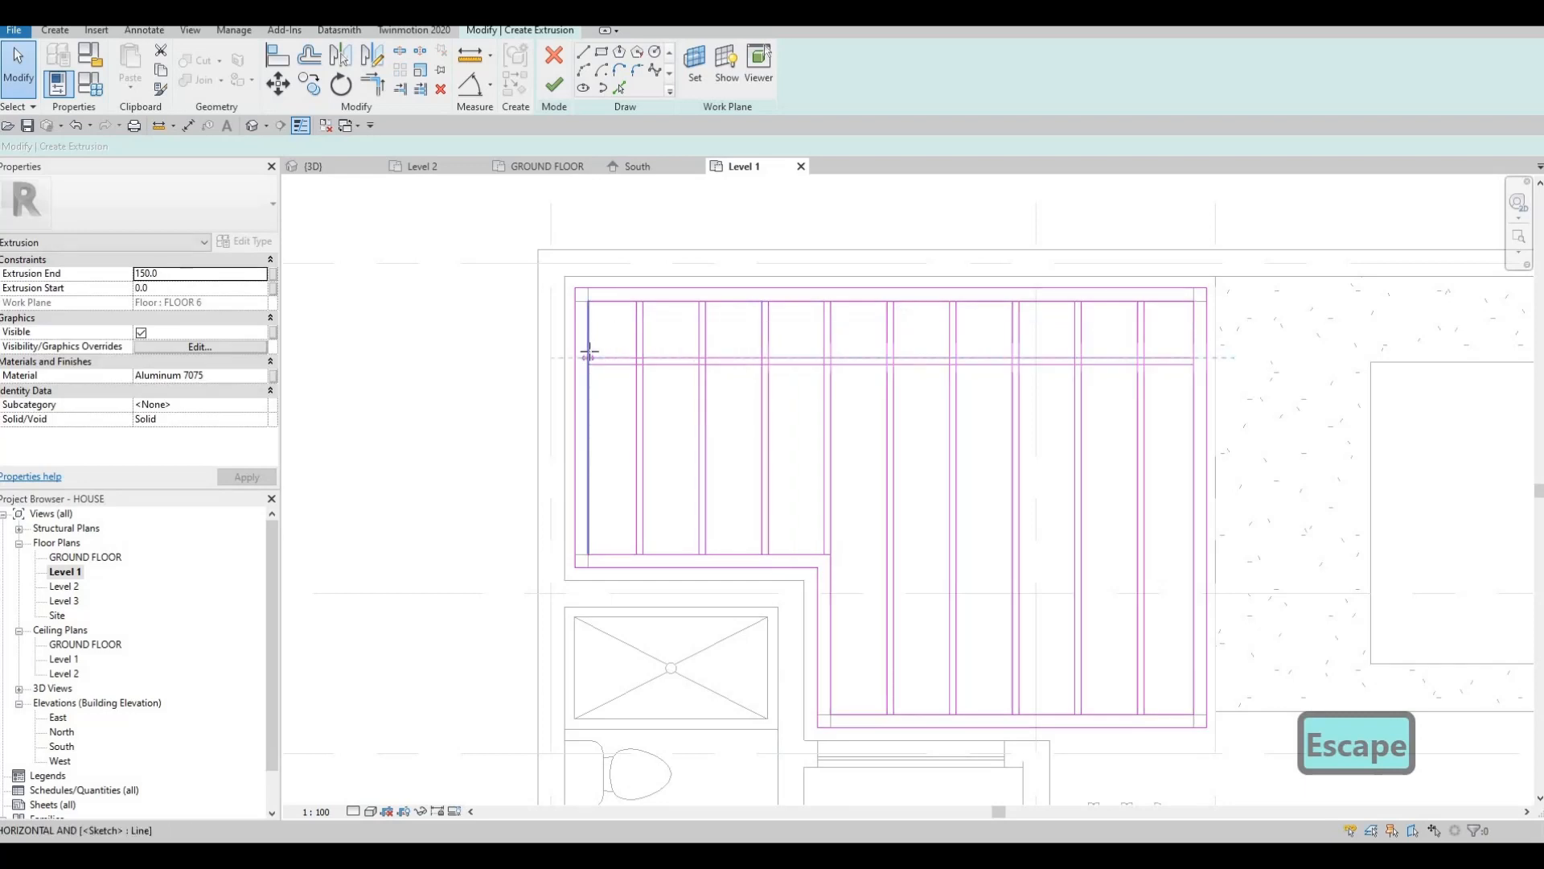
key(Escape)
key(Escape)
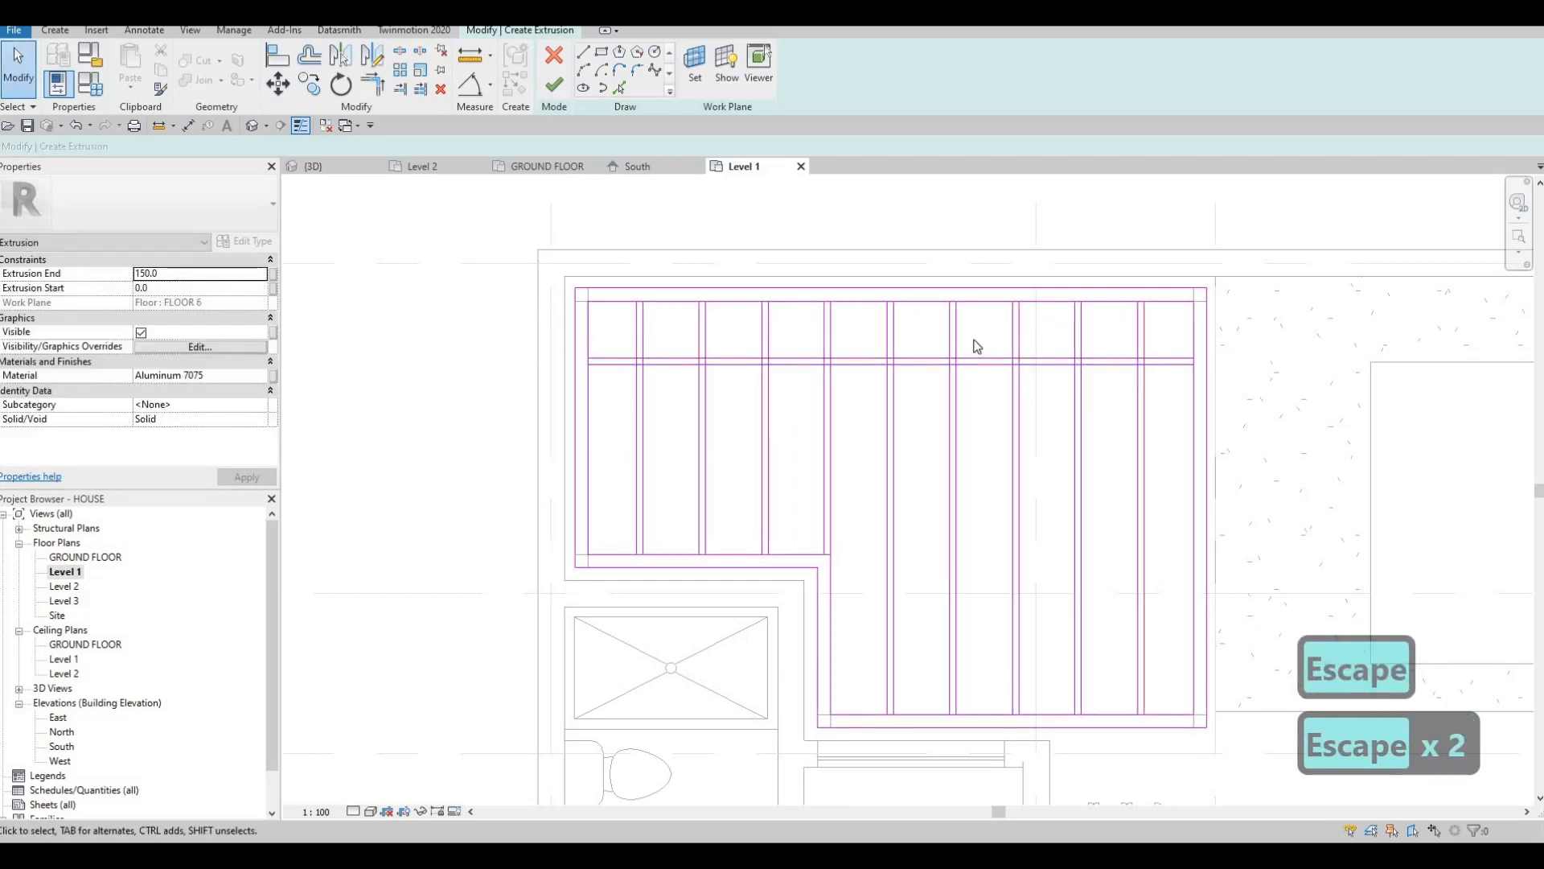
Copy the horizontal line pair three times downward, the first two at about 475 mm spacing and the last at the inner edge of the frame's step.
click(975, 348)
key(c)
key(o)
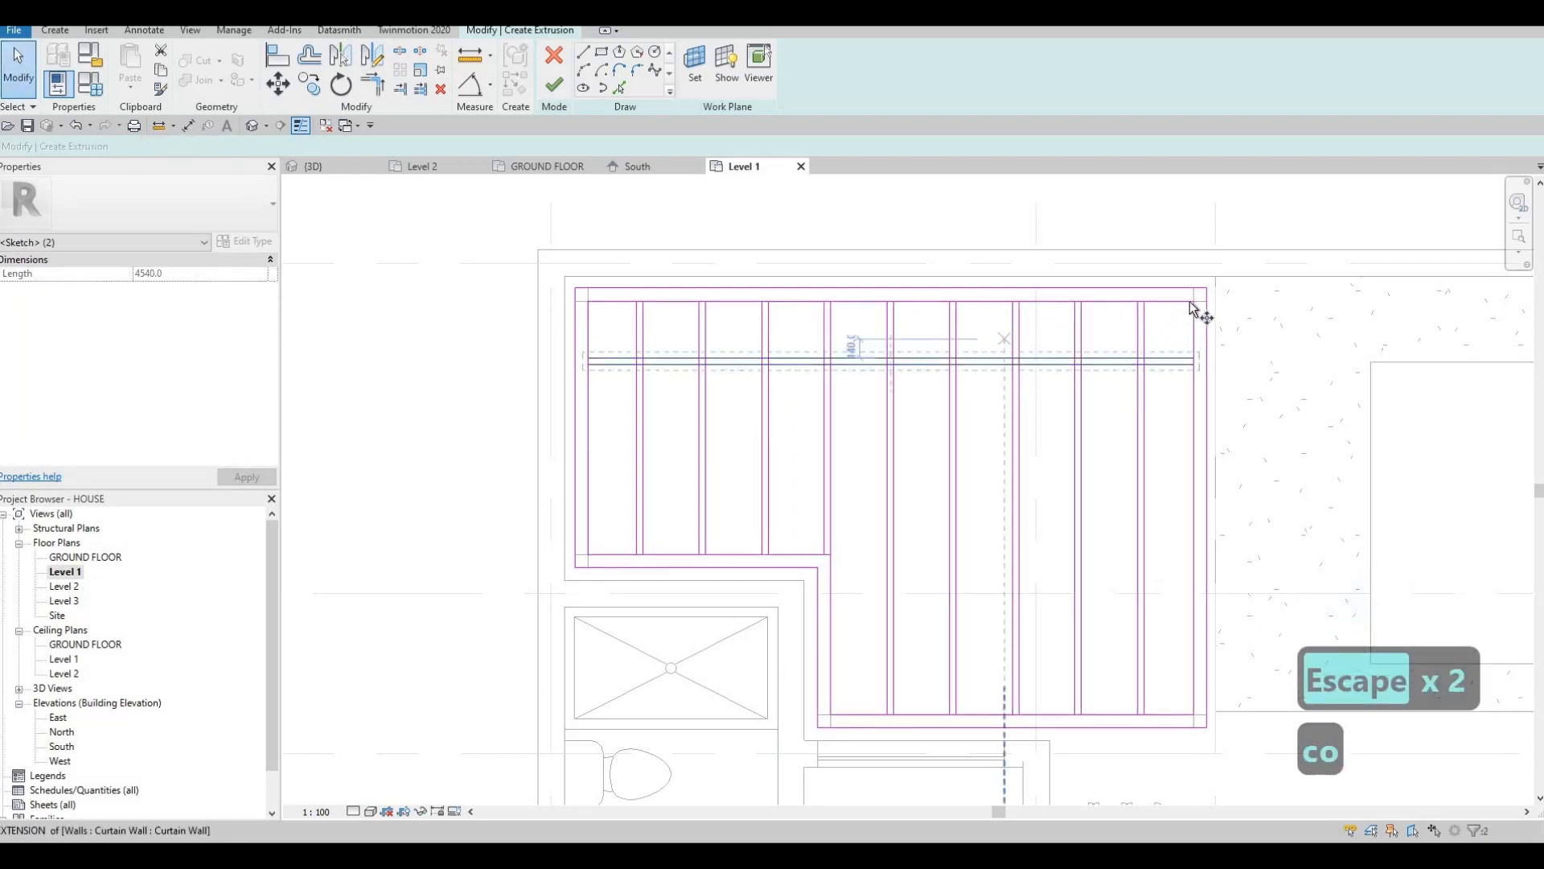
click(1193, 358)
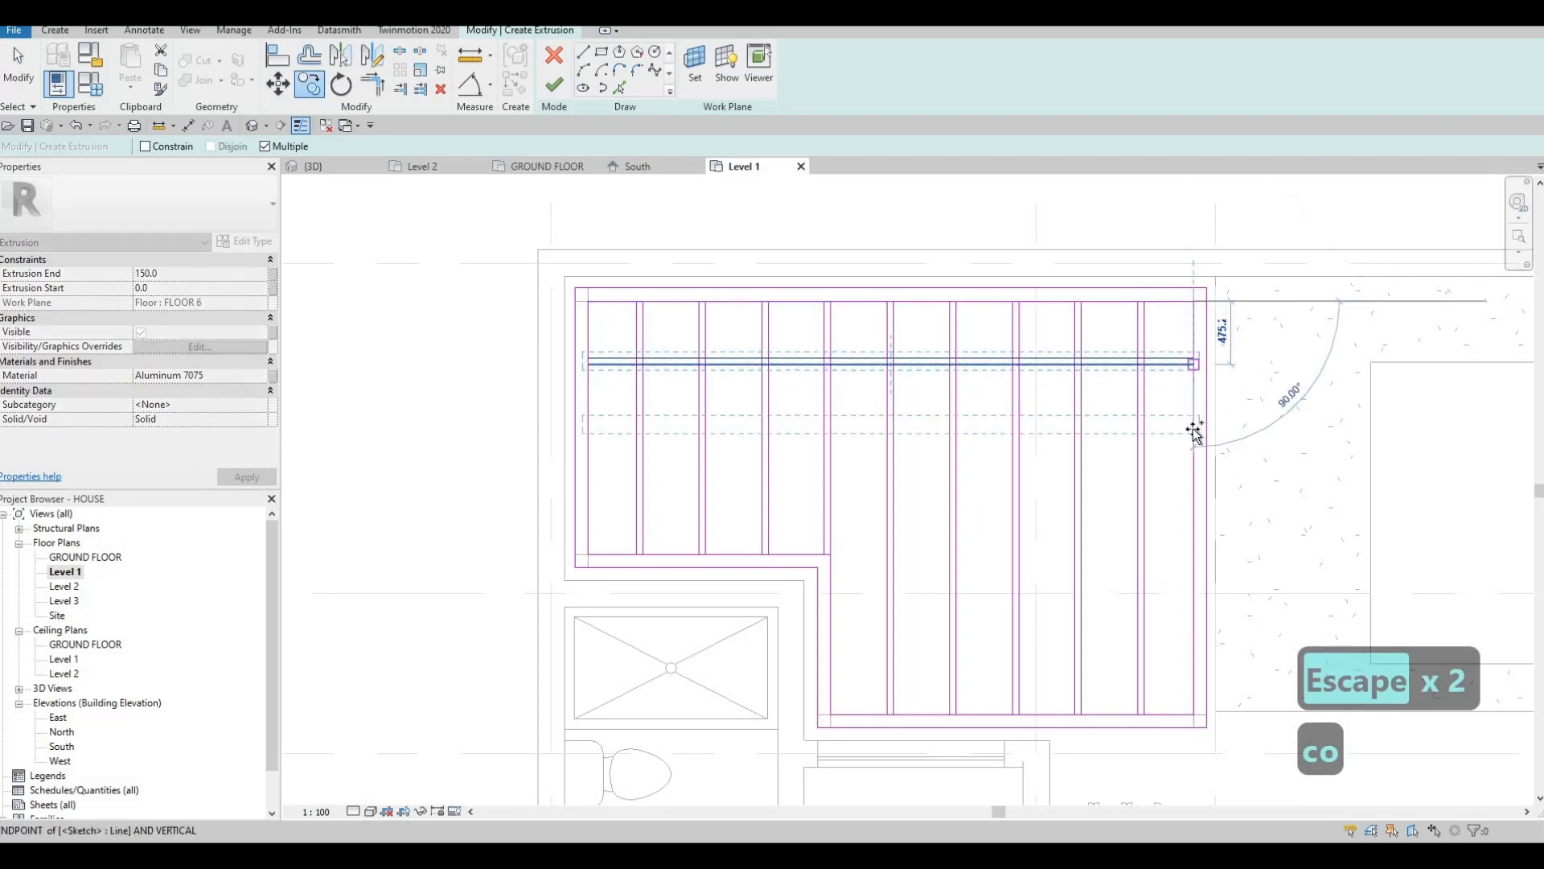
click(1194, 427)
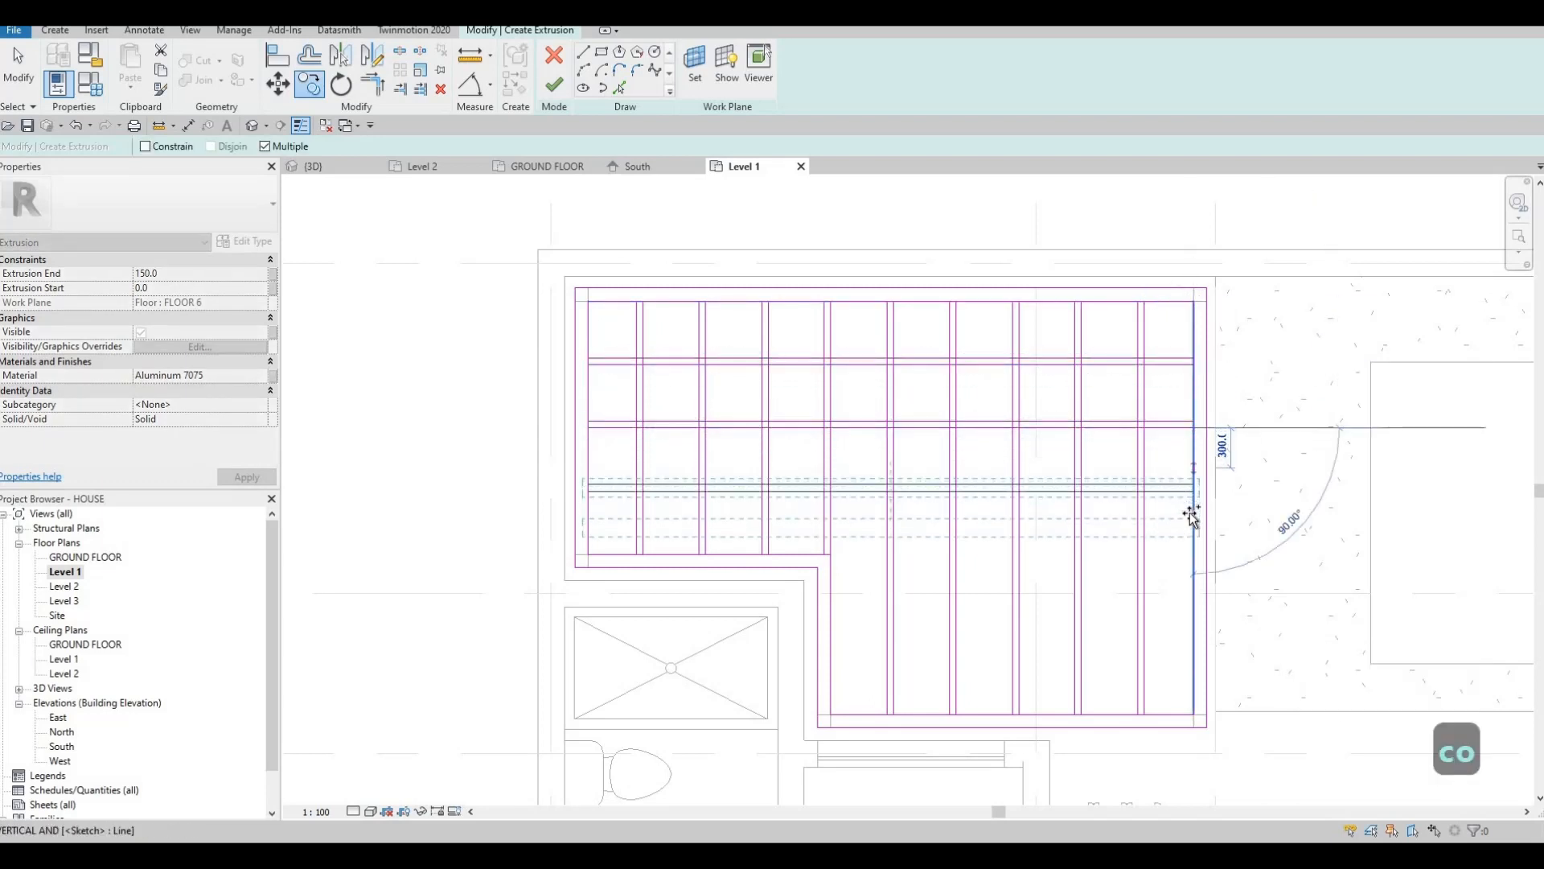
click(887, 553)
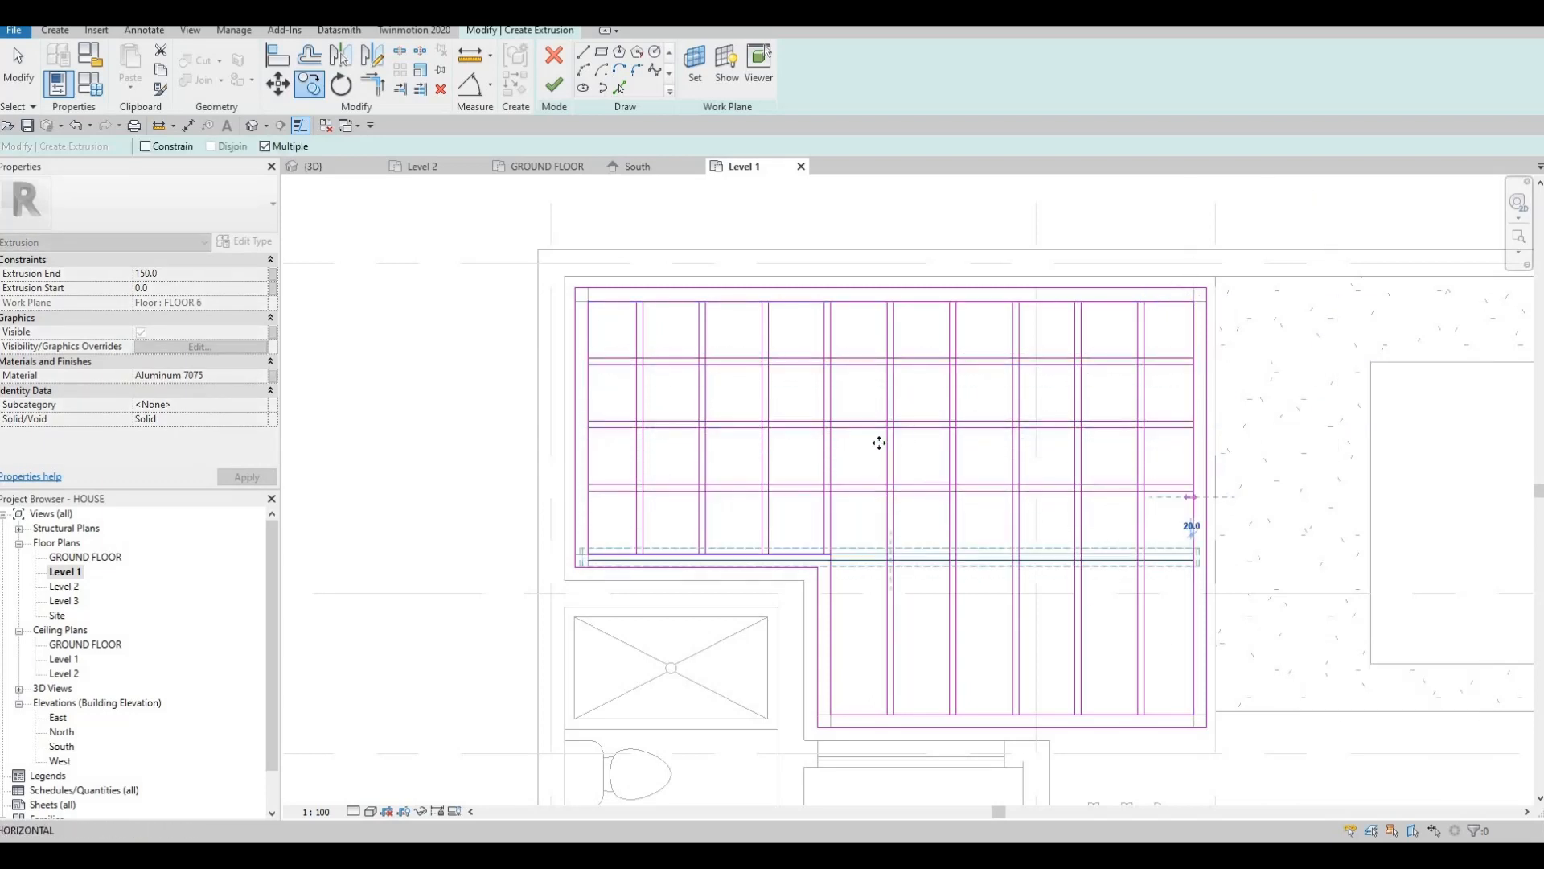
key(Escape)
middle_drag(824, 531, 867, 402)
scroll(870, 406, up, 2)
key(Escape)
key(Escape)
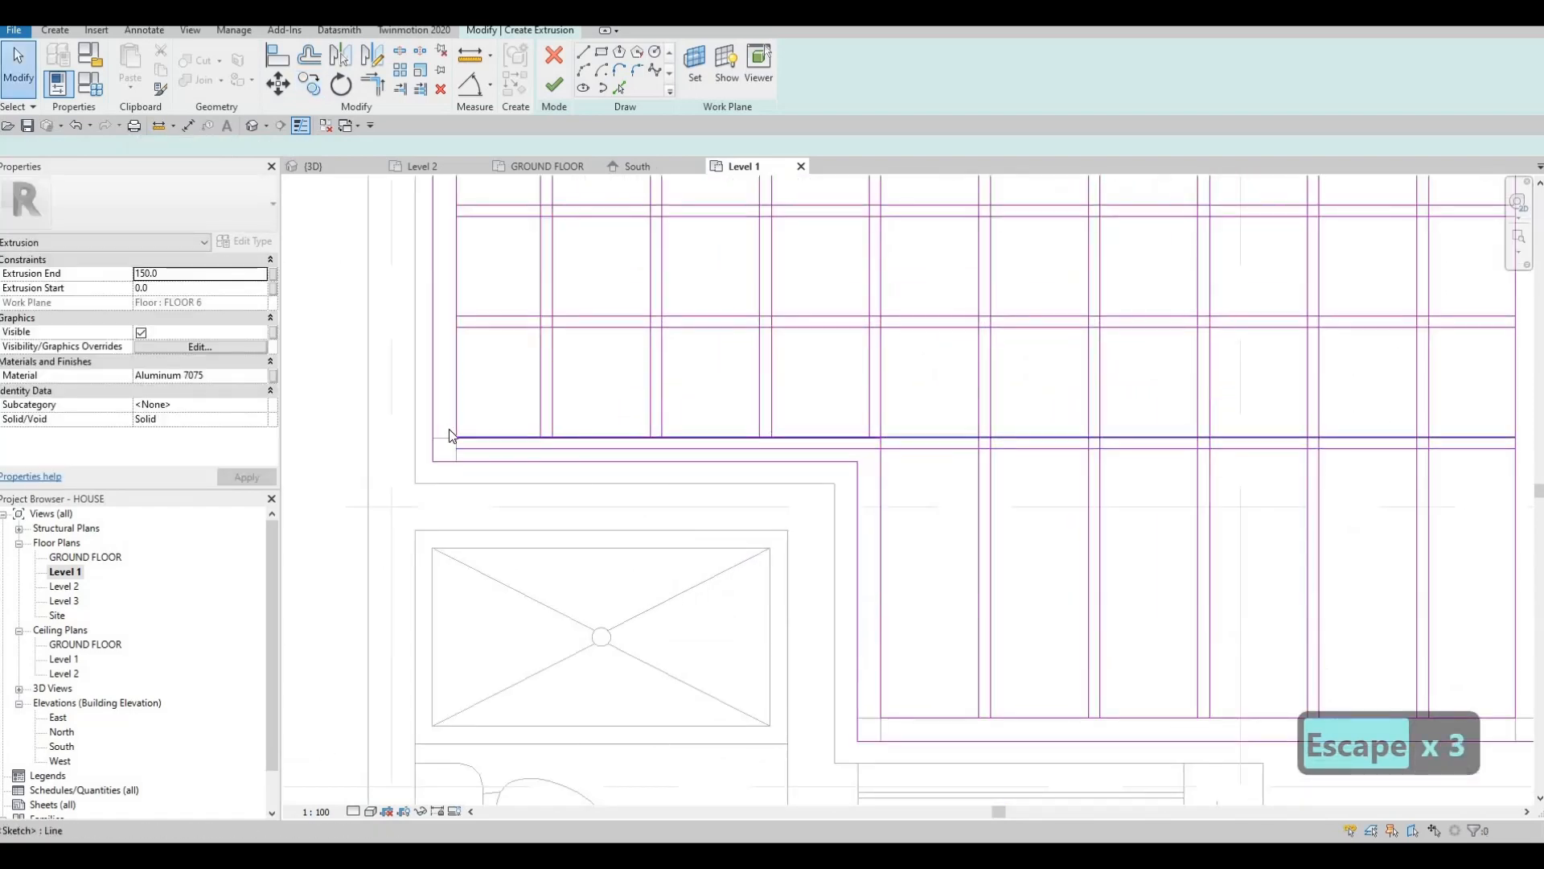
Shorten the left ends of the lowest horizontal line pair to just right of the step's inner corner.
click(454, 437)
drag(795, 435, 906, 439)
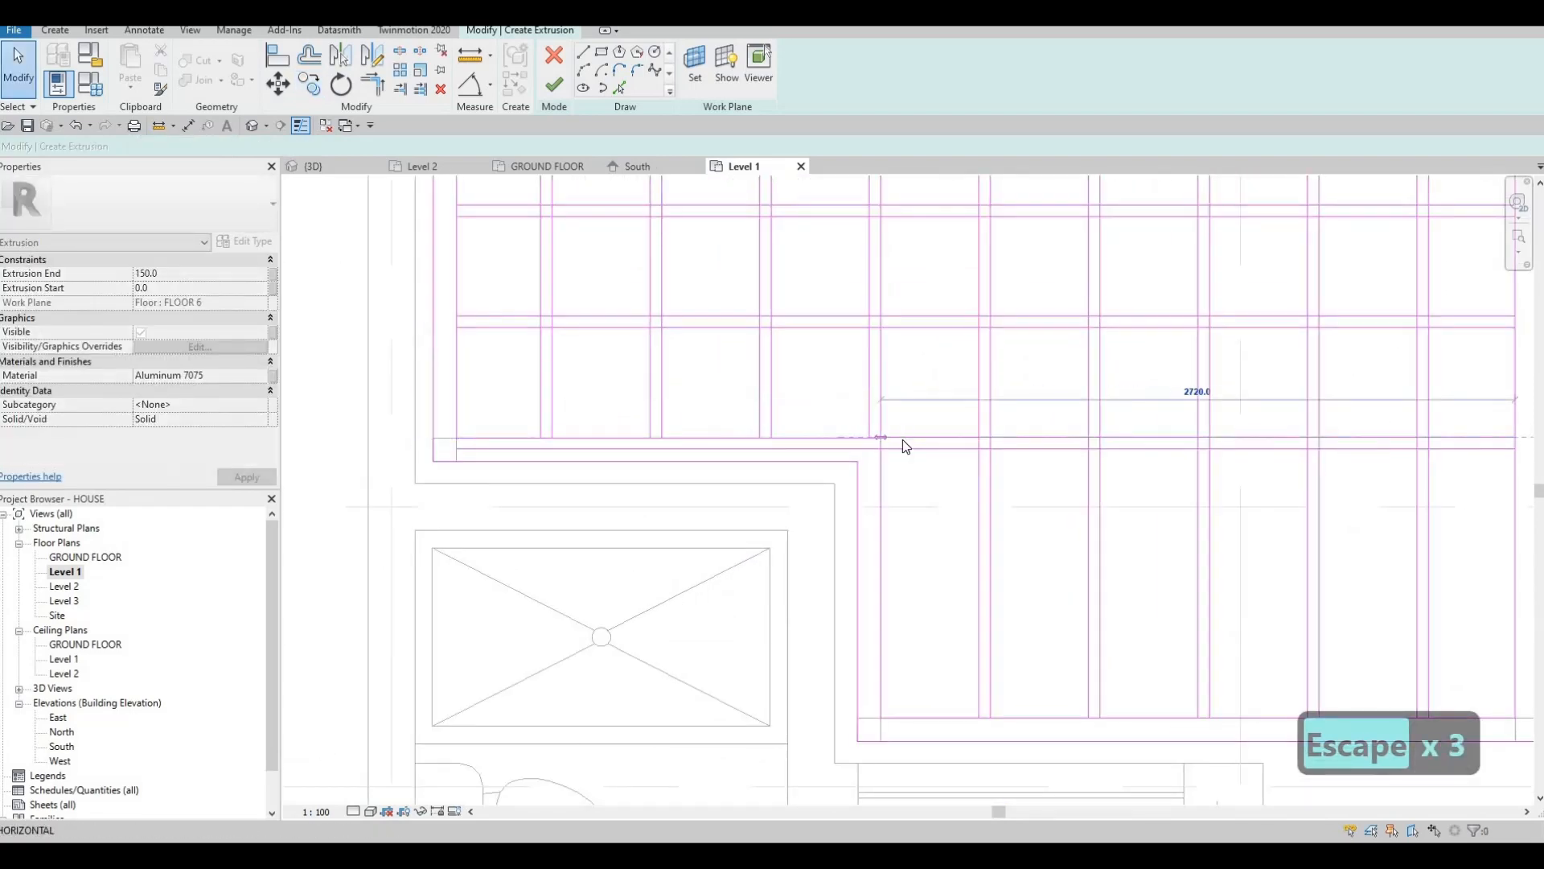
key(Escape)
click(456, 448)
drag(456, 448, 911, 454)
key(Escape)
key(Escape)
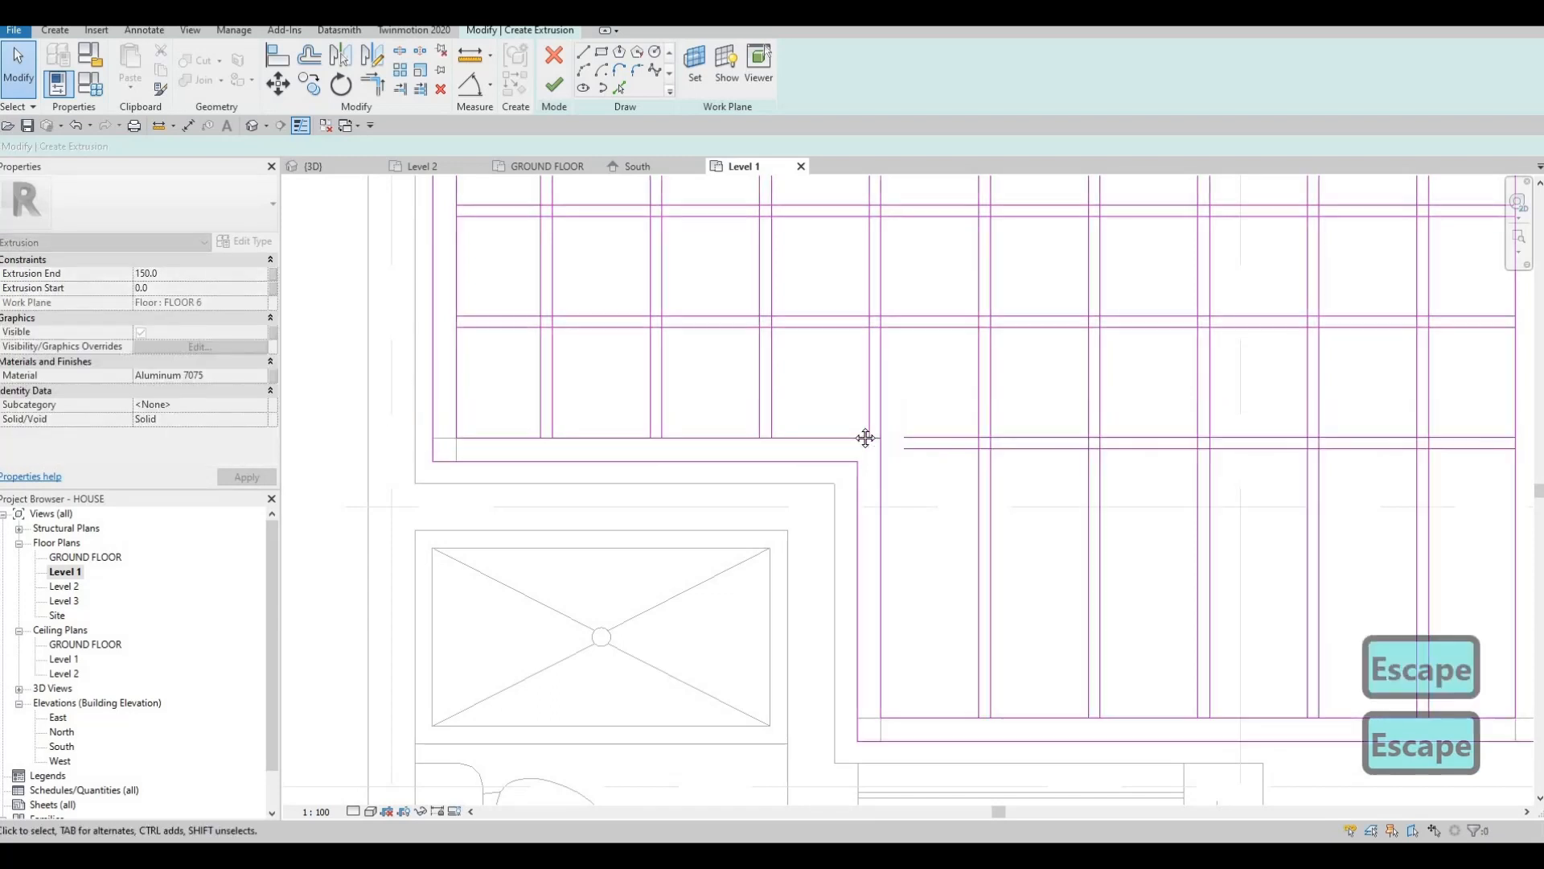
Move the shortened horizontal line pair left so its upper line starts at the inner corner of the frame's step.
middle_drag(857, 455, 840, 414)
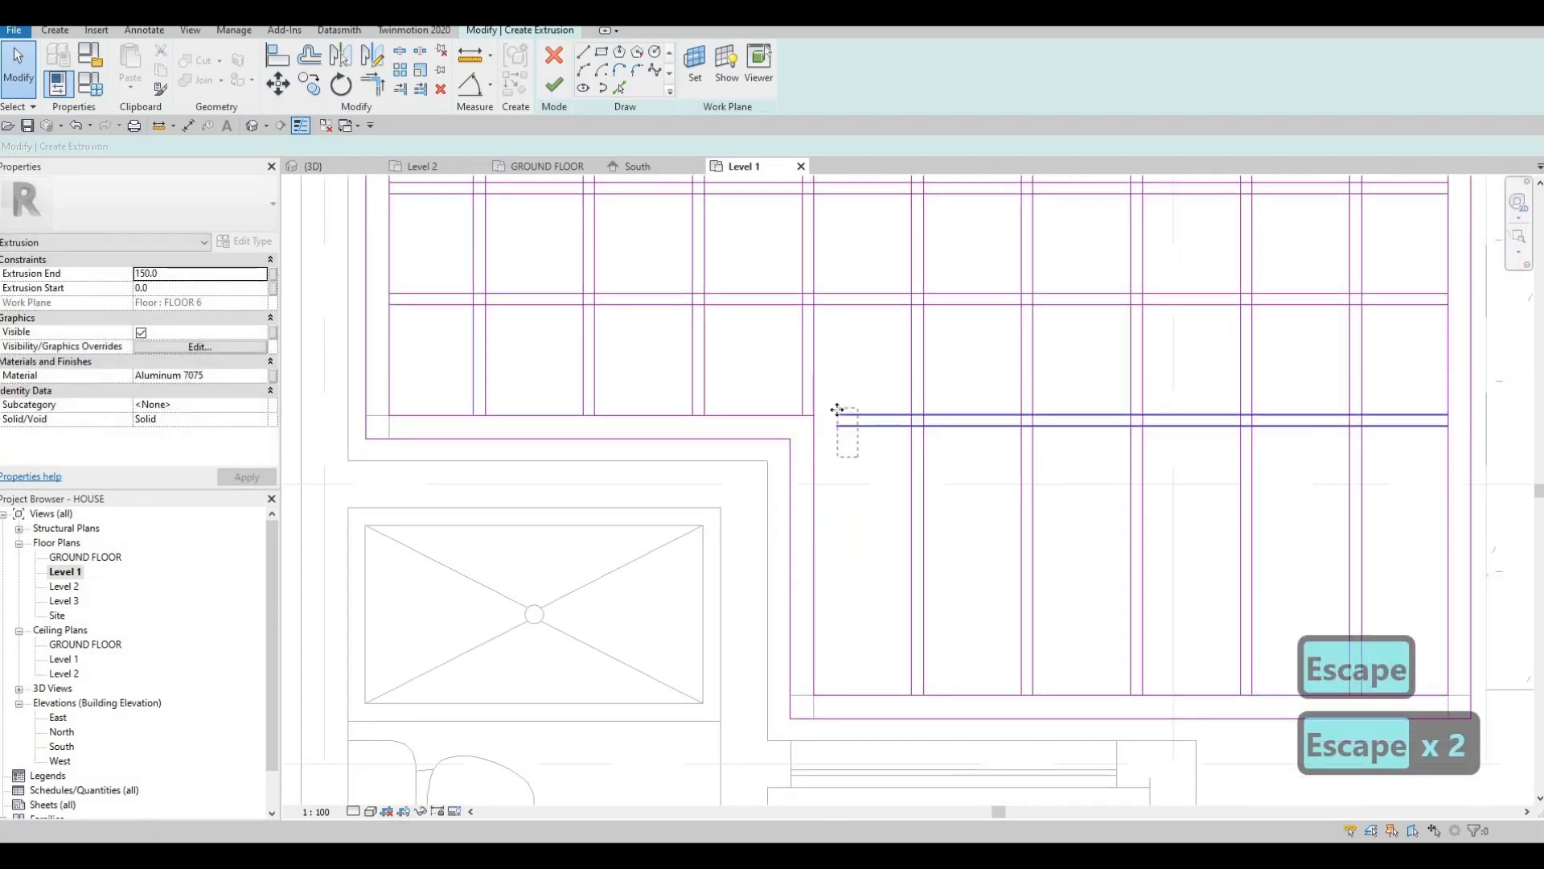
click(841, 414)
key(m)
key(v)
scroll(845, 415, up, 2)
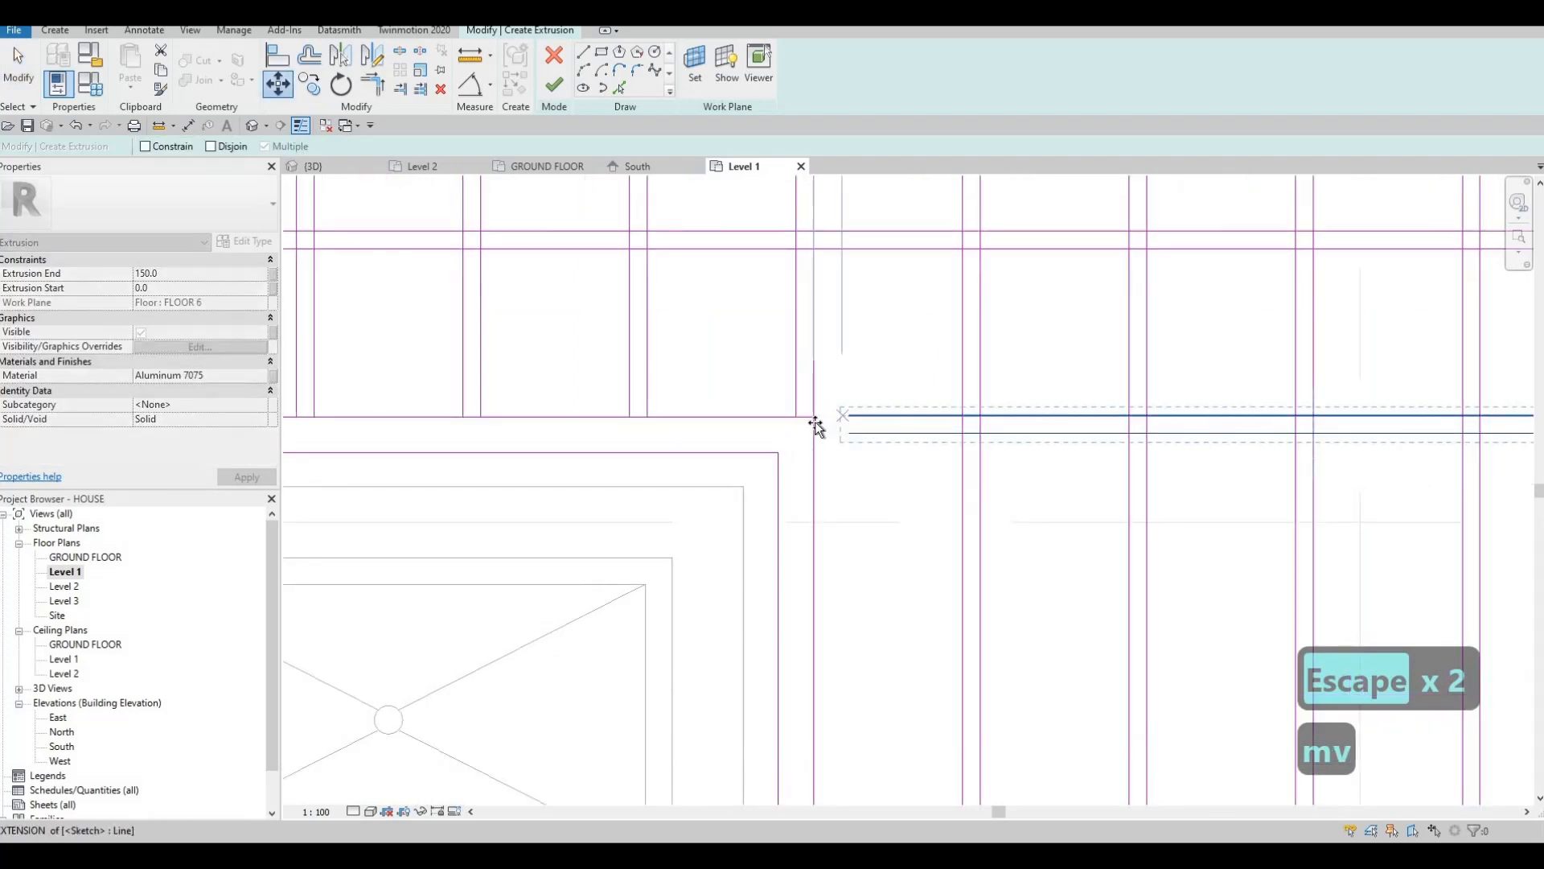
click(813, 416)
click(813, 418)
key(Escape)
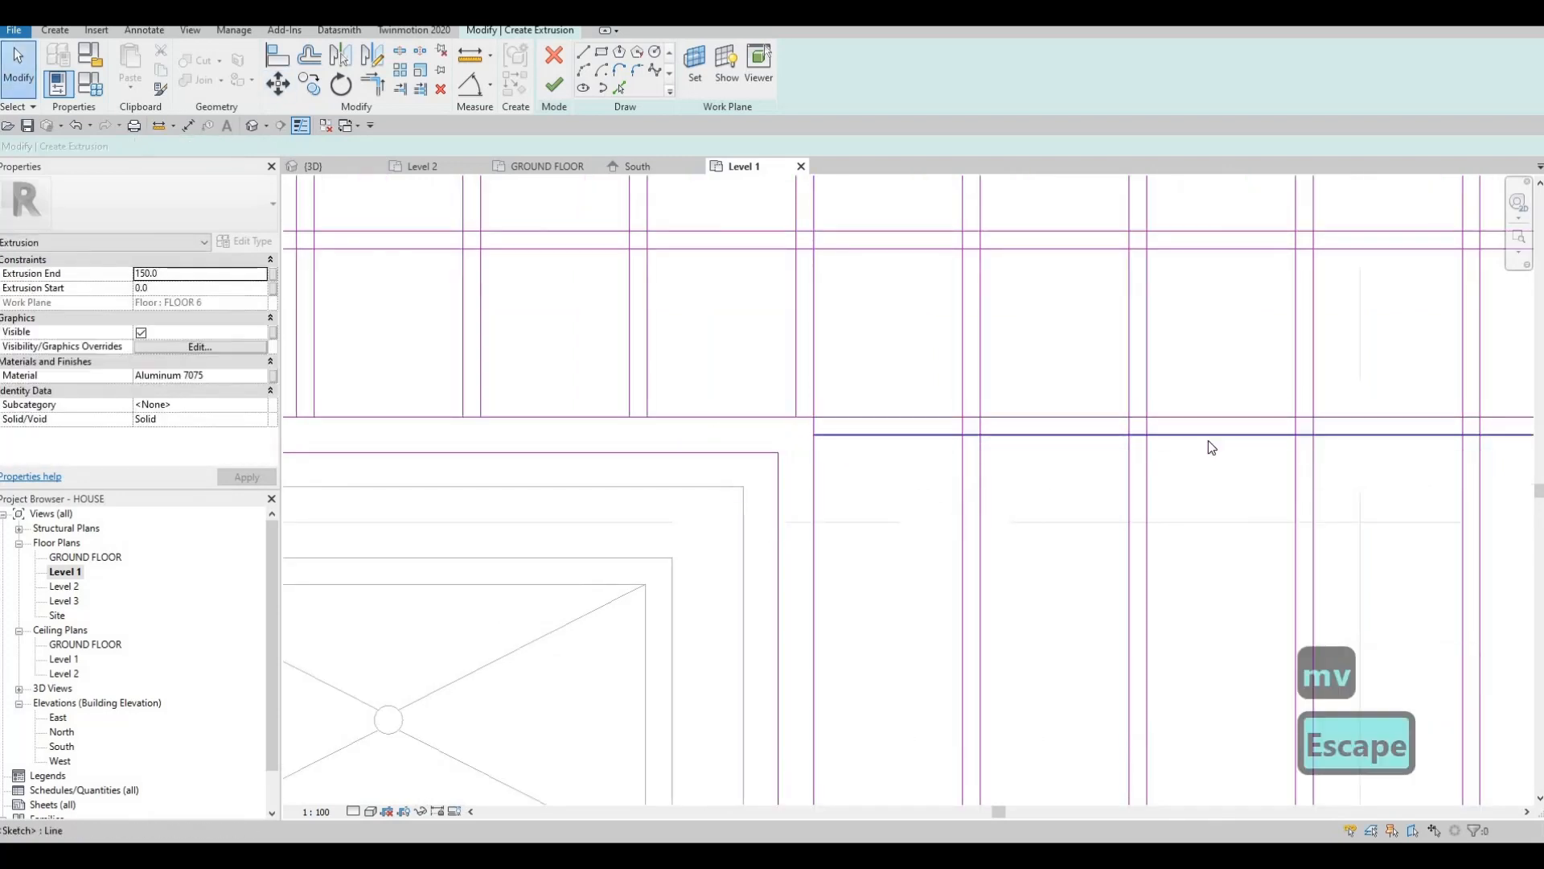
Extend the right ends of the lowest horizontal line pair to the frame's inner right edge.
scroll(1230, 439, down, 2)
middle_drag(1508, 439, 1261, 425)
key(Escape)
scroll(1265, 437, up, 4)
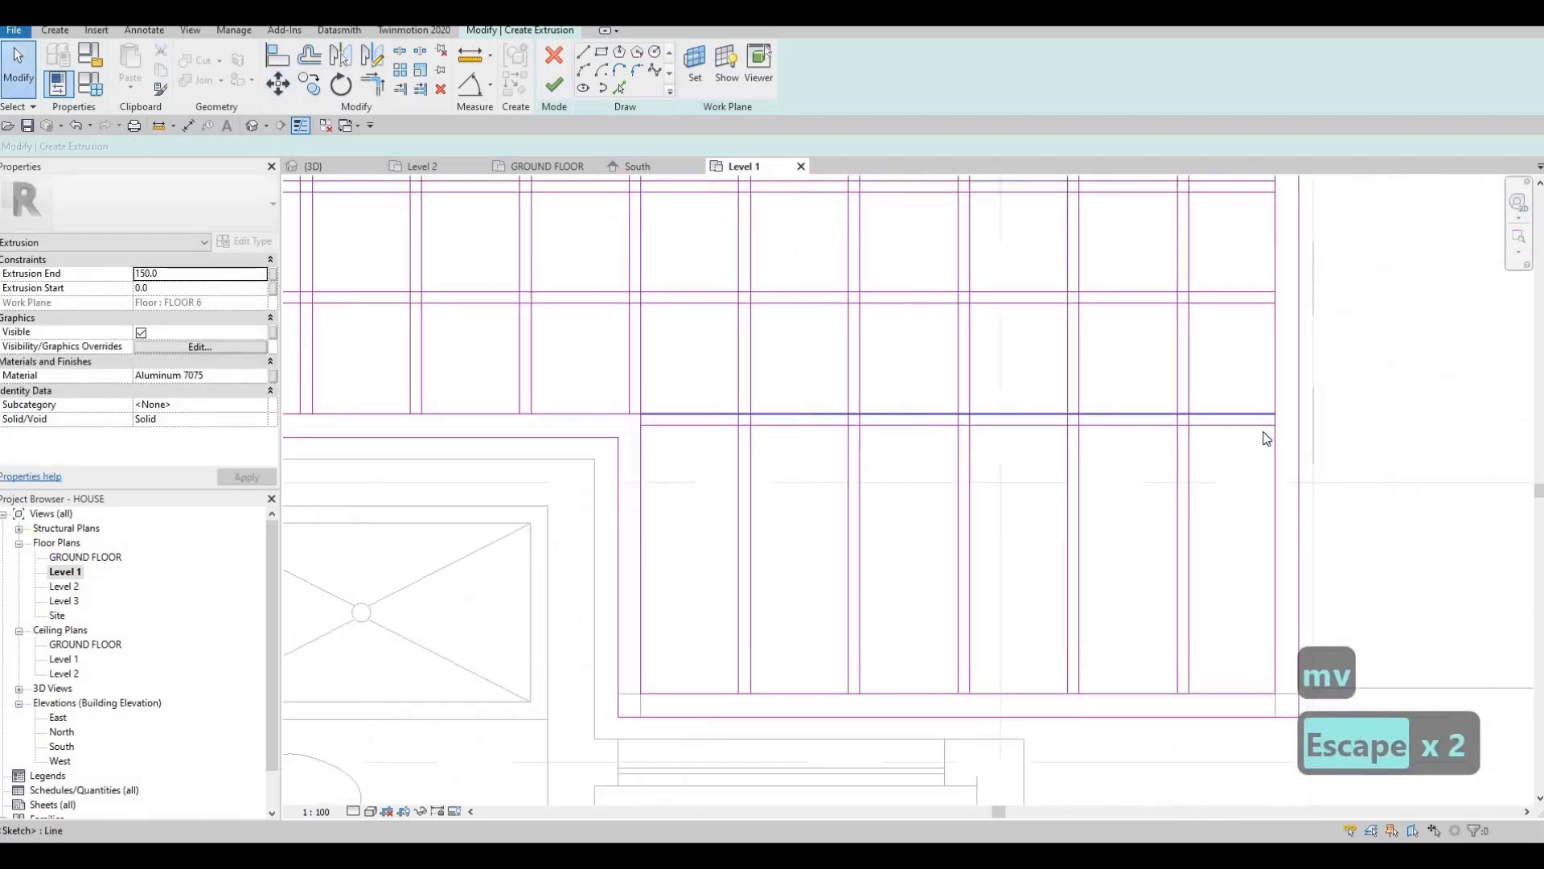
scroll(1013, 426, down, 4)
key(Escape)
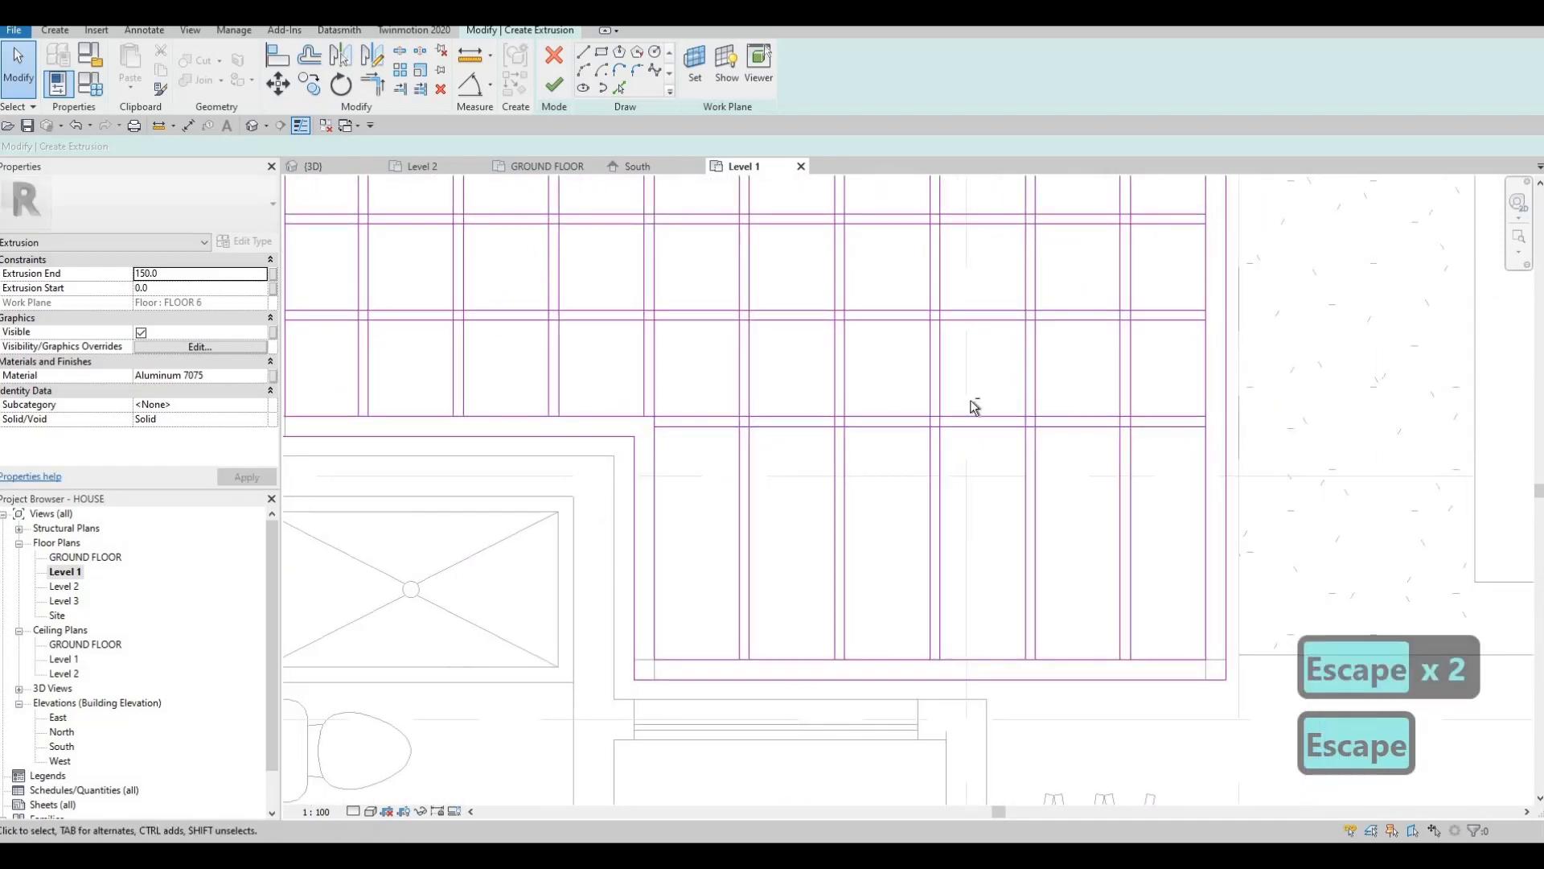
Copy the lowest horizontal line pair once downward by about 524 mm, using the spacing between the third and fourth horizontal pairs.
click(967, 408)
key(c)
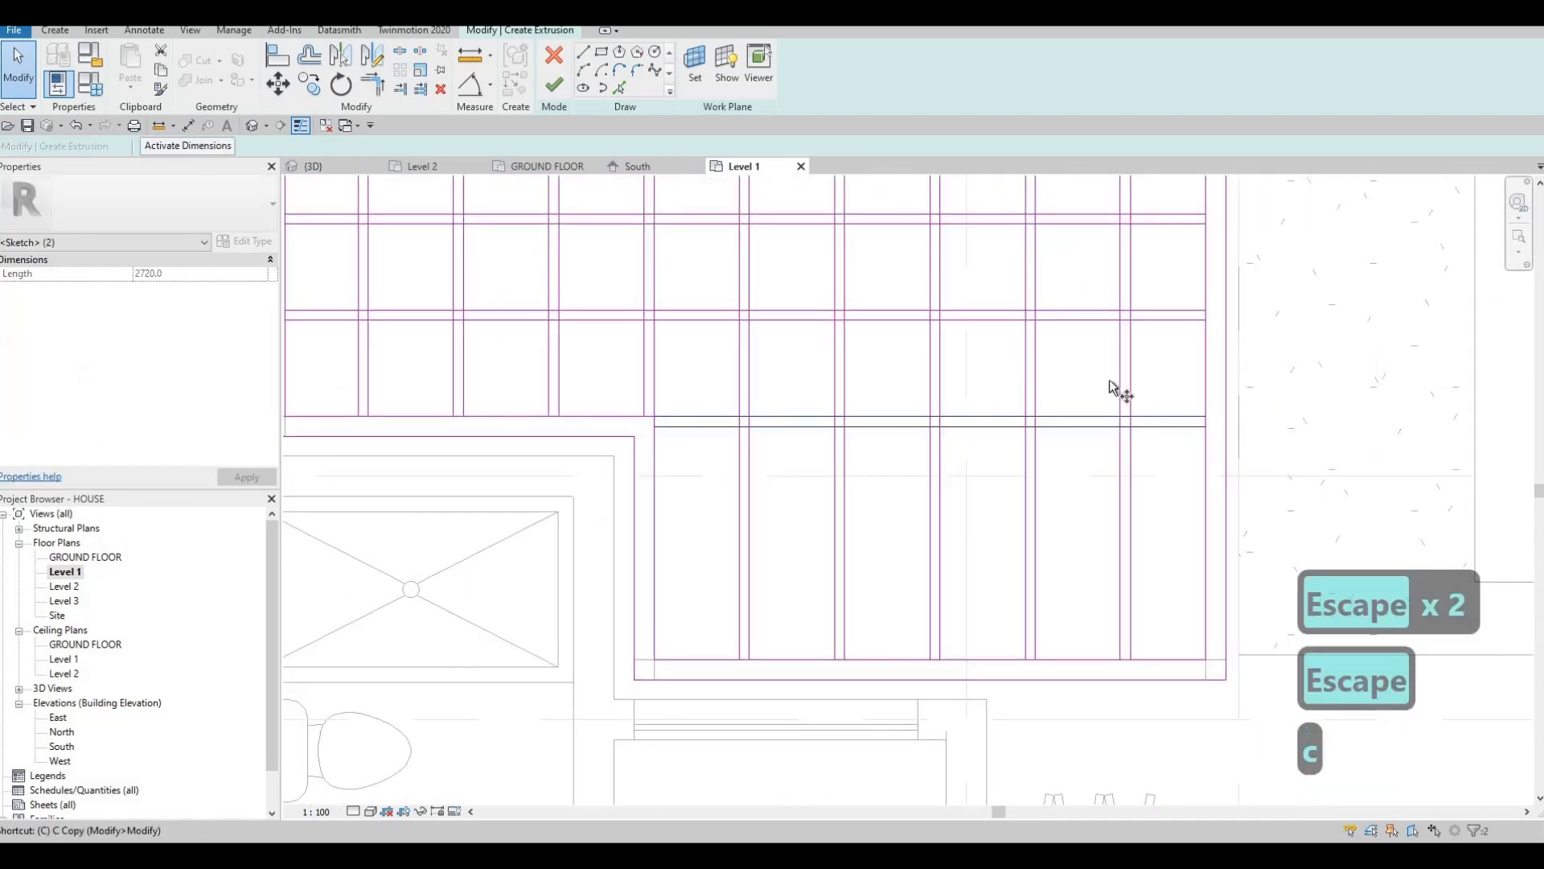
key(o)
click(1200, 320)
click(1205, 429)
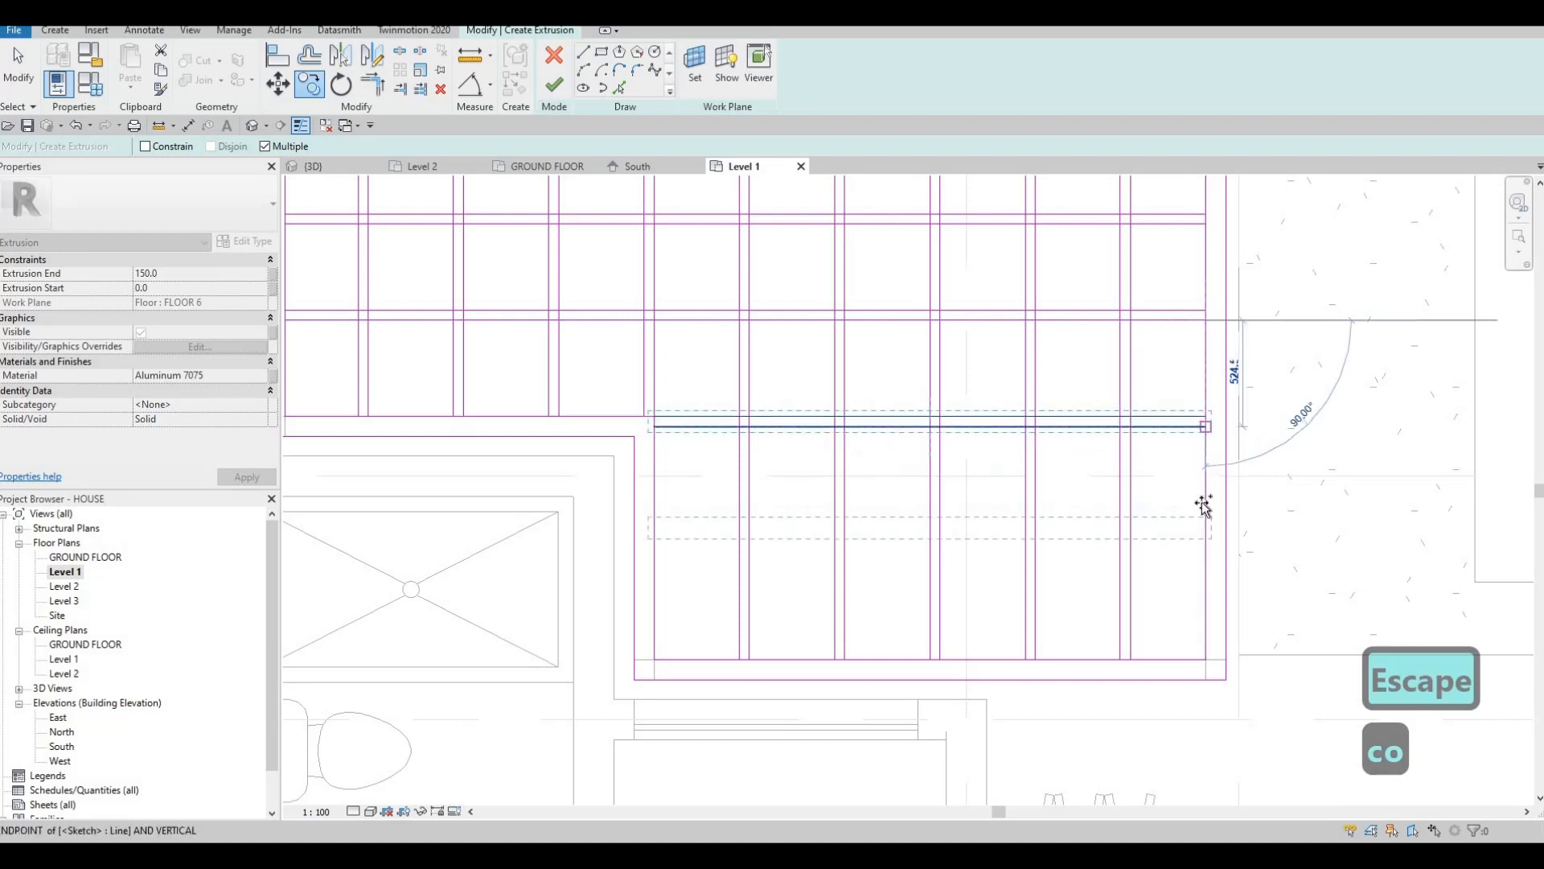
key(Escape)
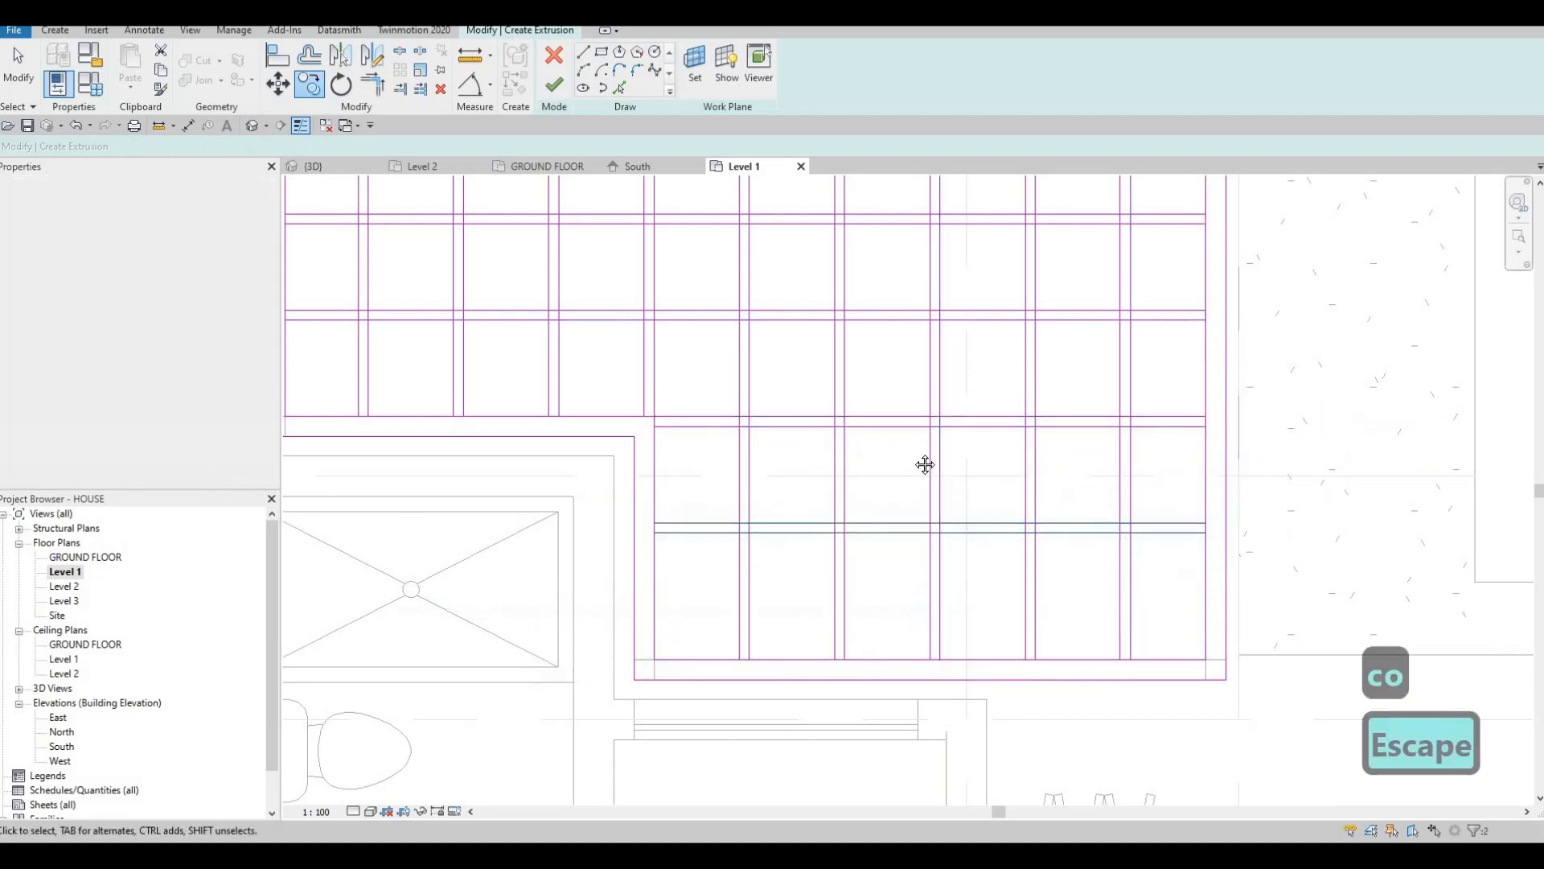
scroll(924, 461, down, 2)
key(Escape)
key(Escape)
middle_drag(909, 455, 991, 480)
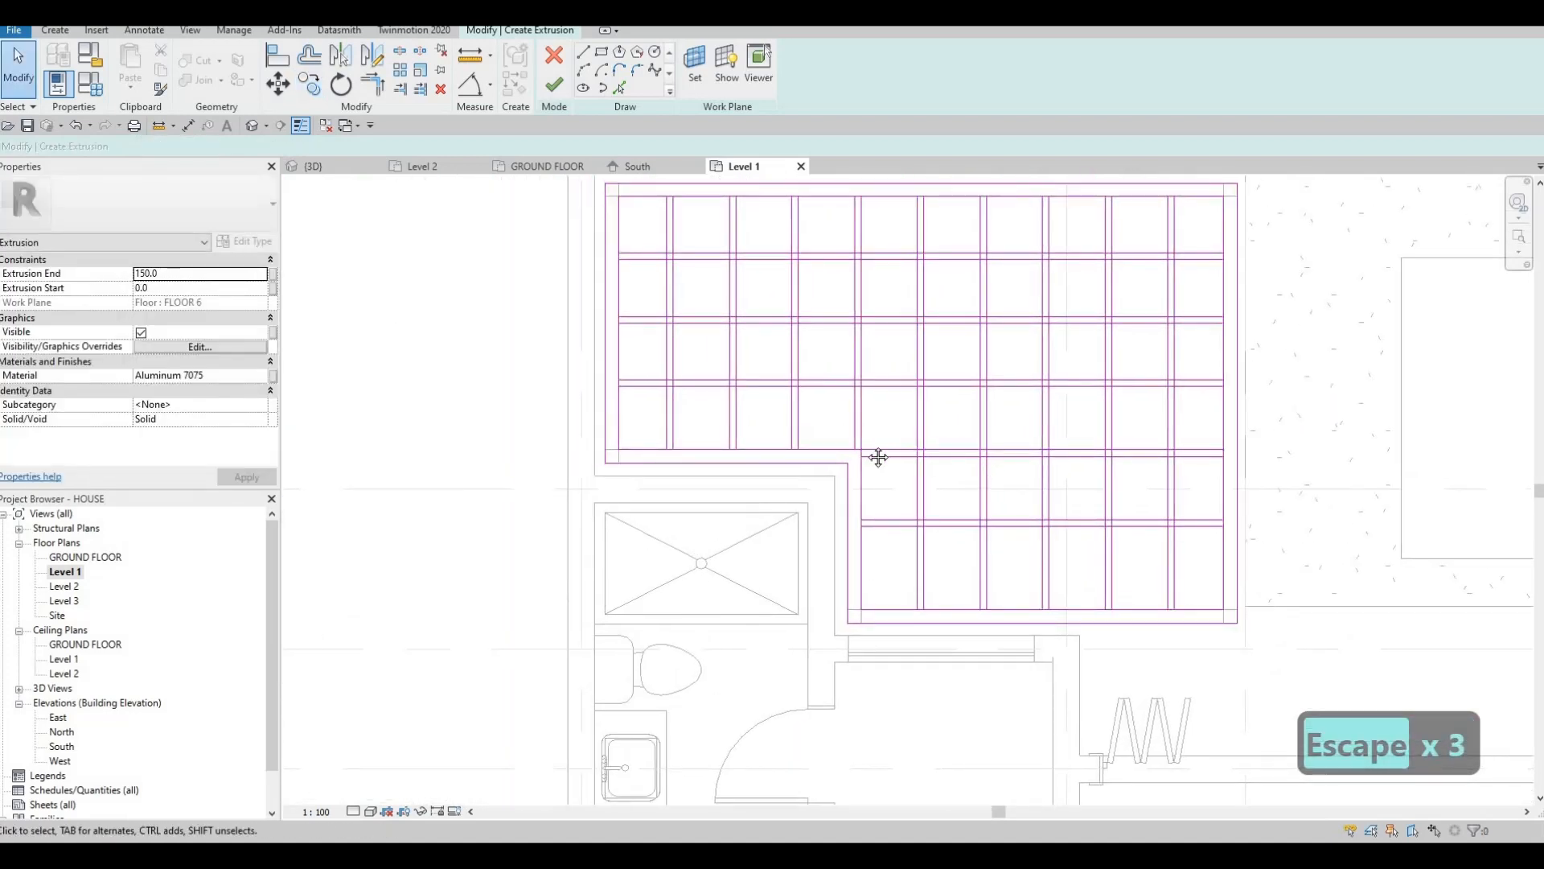
middle_drag(878, 457, 905, 503)
key(Escape)
key(Escape)
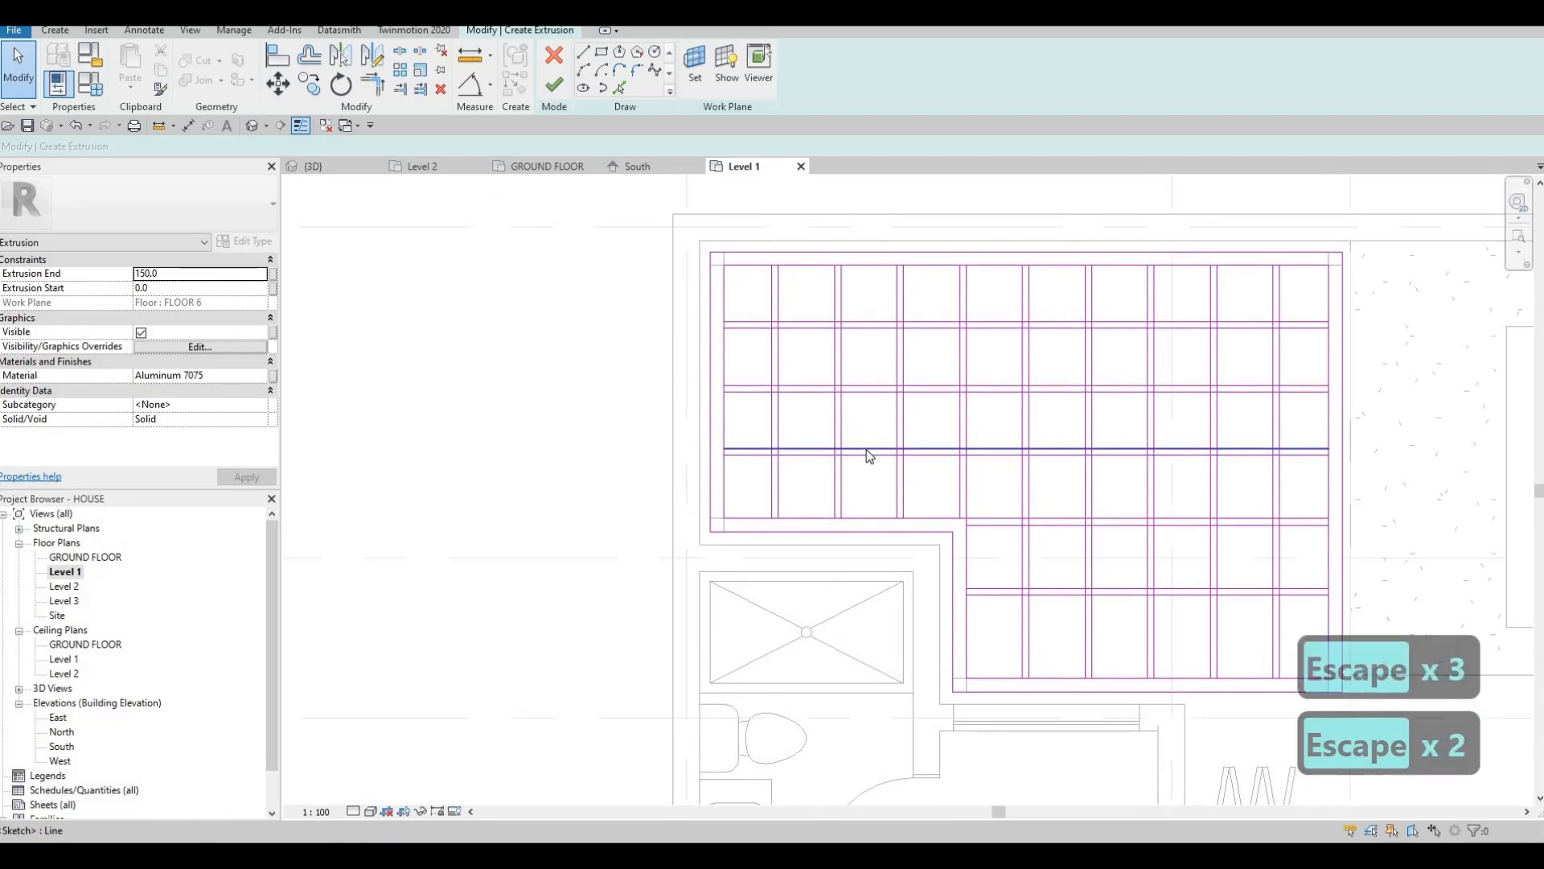
Split the frame's inner top line at the left edge of each of the nine vertical slats.
key(s)
key(l)
scroll(832, 237, up, 4)
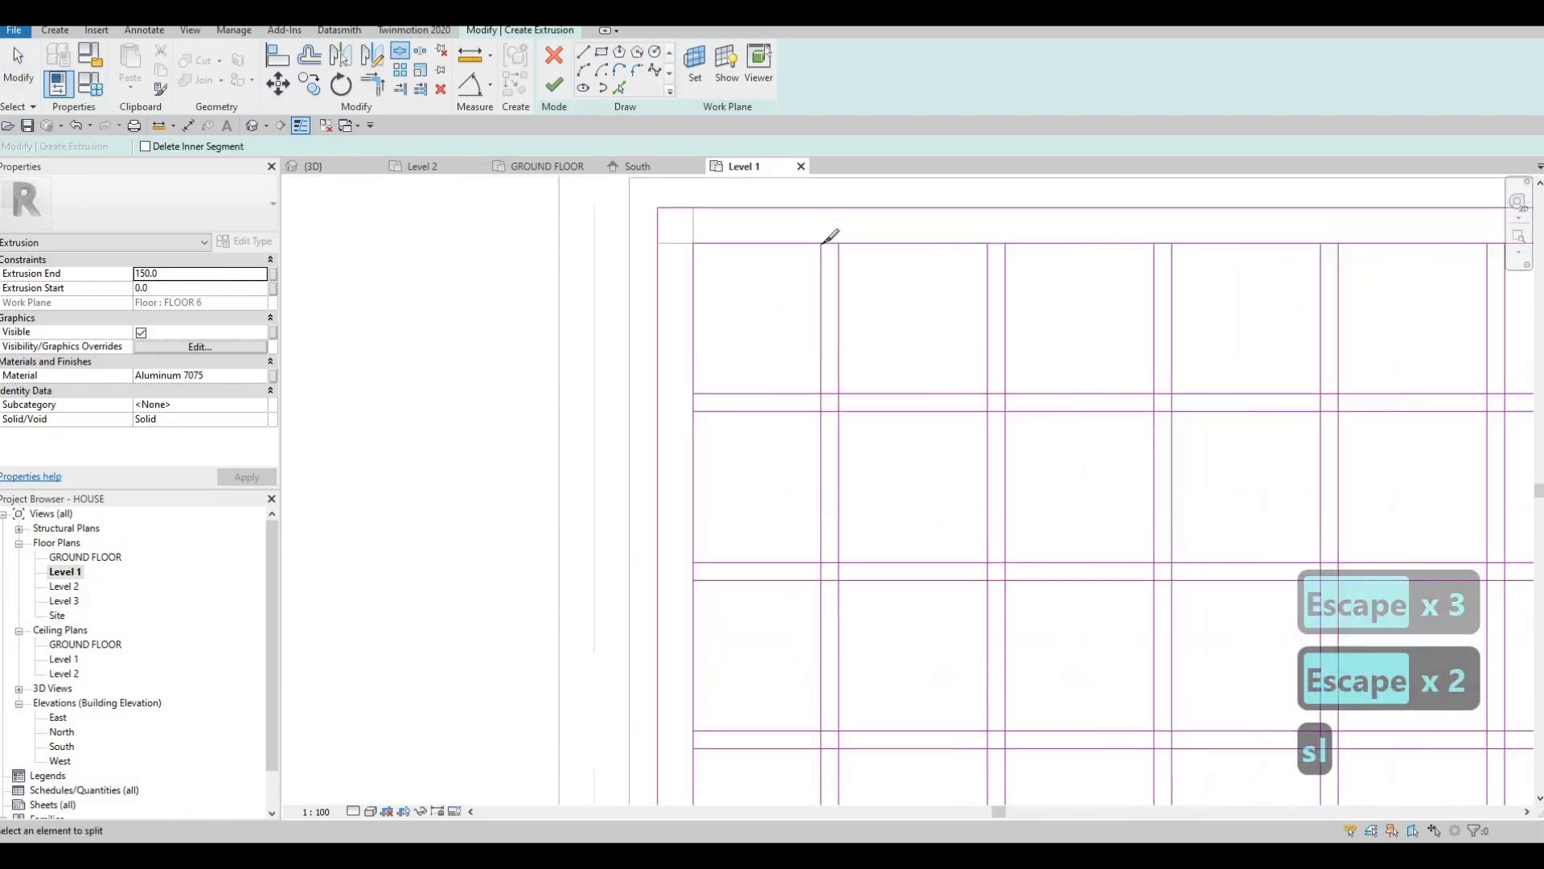
click(988, 242)
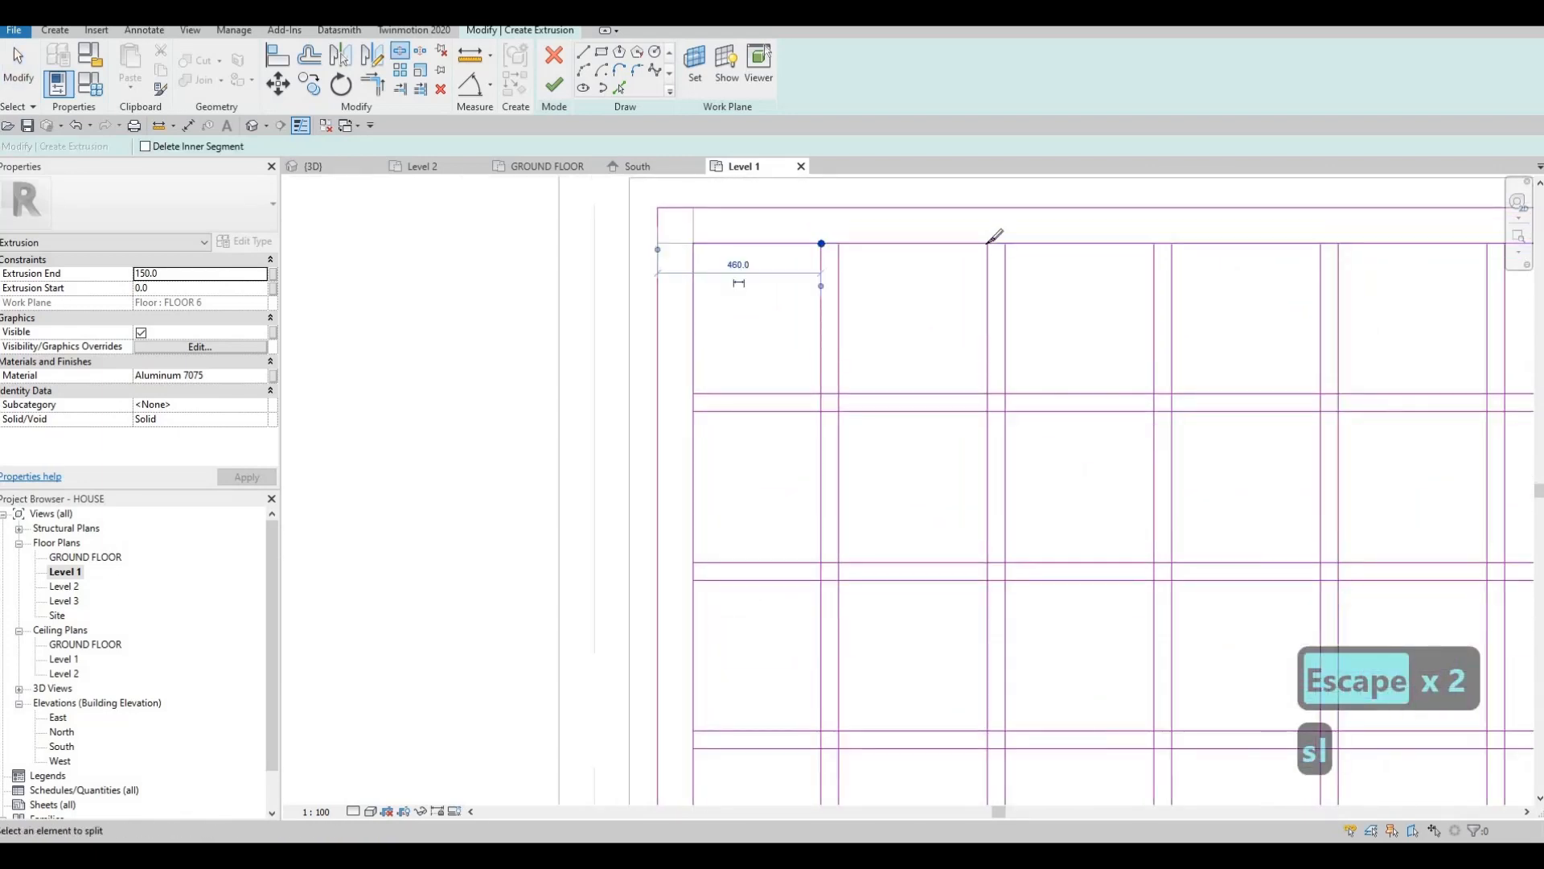
click(1155, 243)
middle_drag(1235, 257, 1030, 270)
scroll(1030, 270, down, 1)
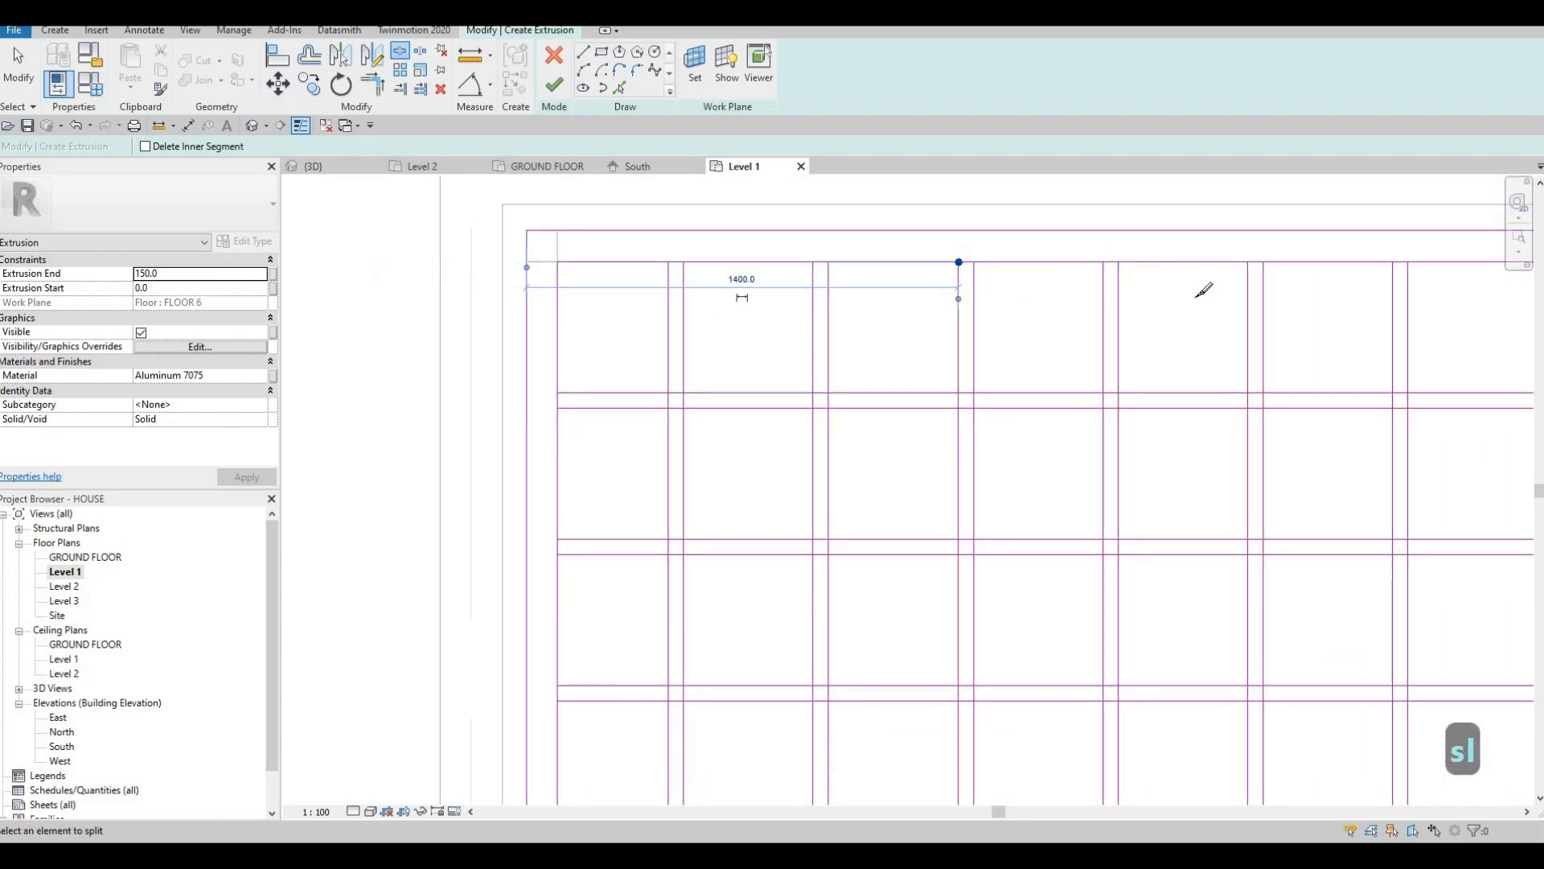
click(1103, 262)
middle_drag(1177, 264, 1040, 265)
scroll(1039, 265, down, 2)
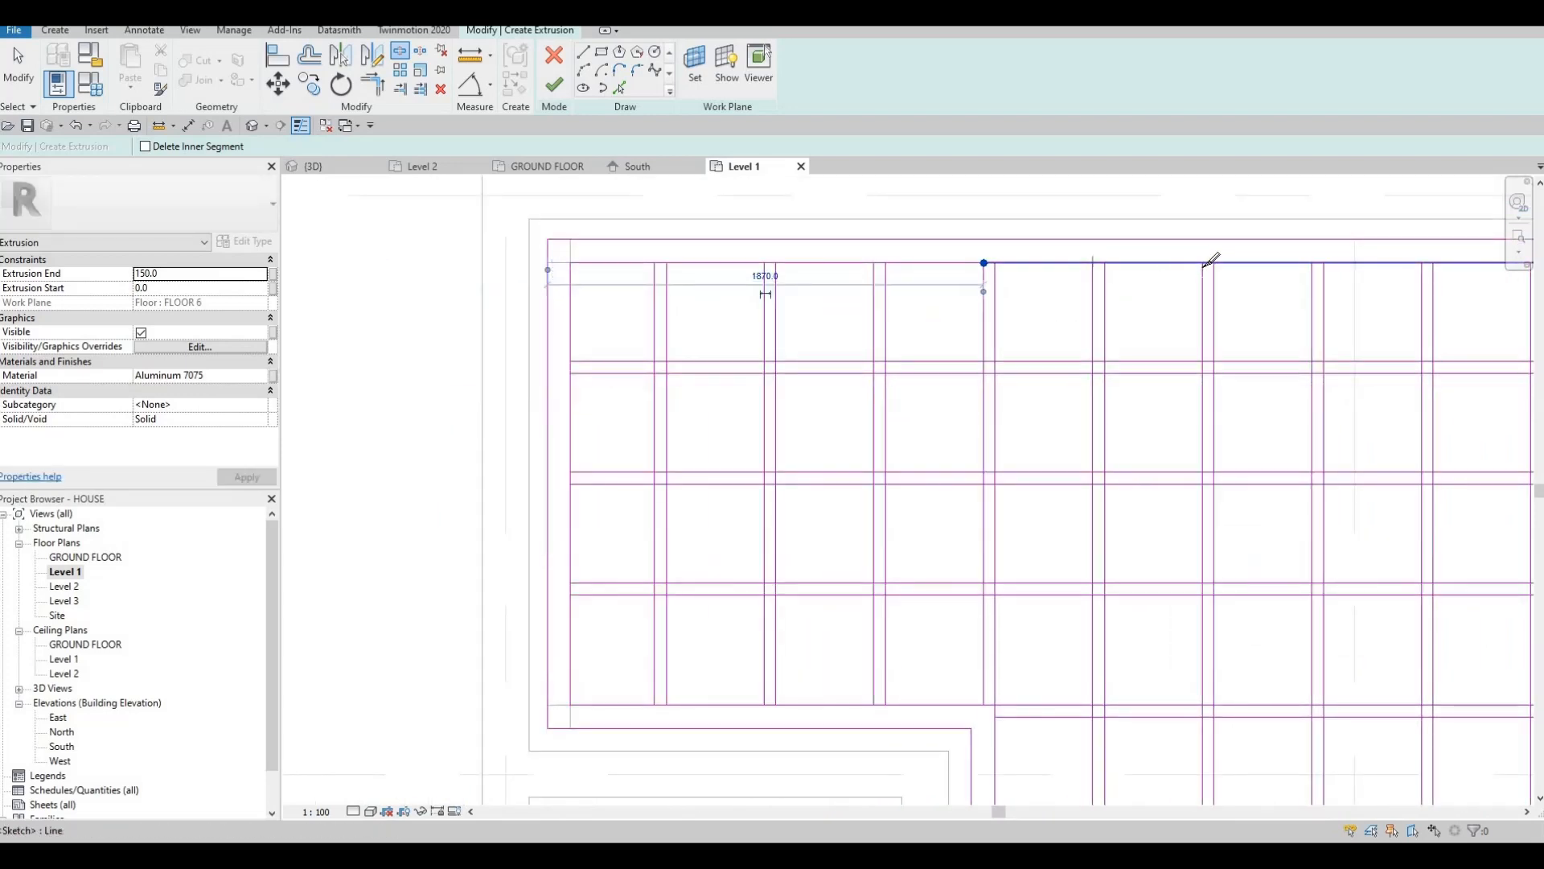
click(1093, 262)
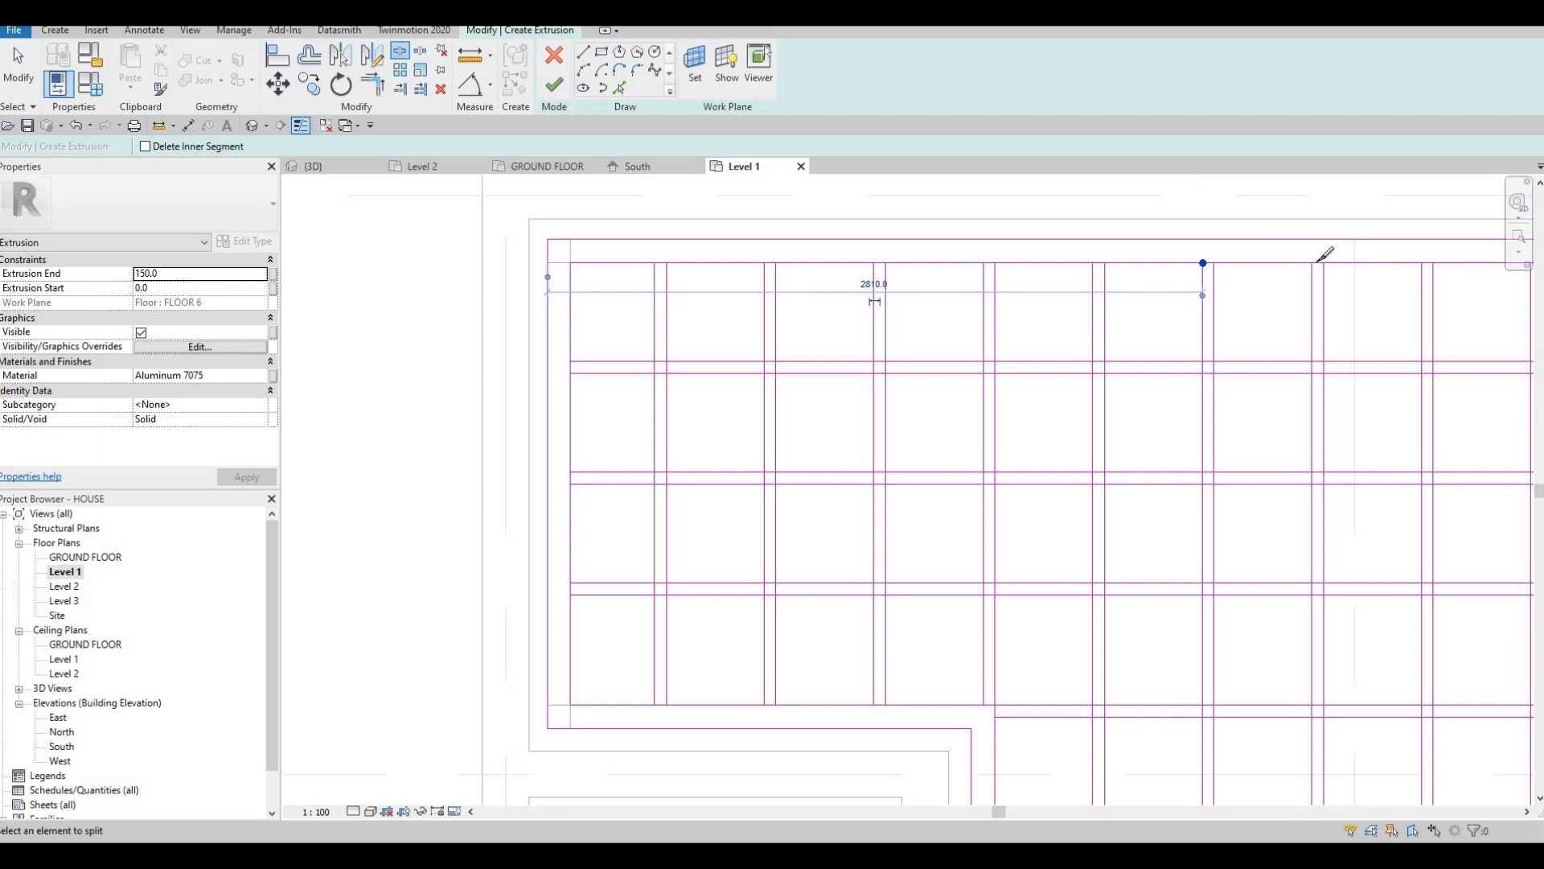
middle_drag(1391, 278, 1216, 280)
scroll(1216, 279, down, 1)
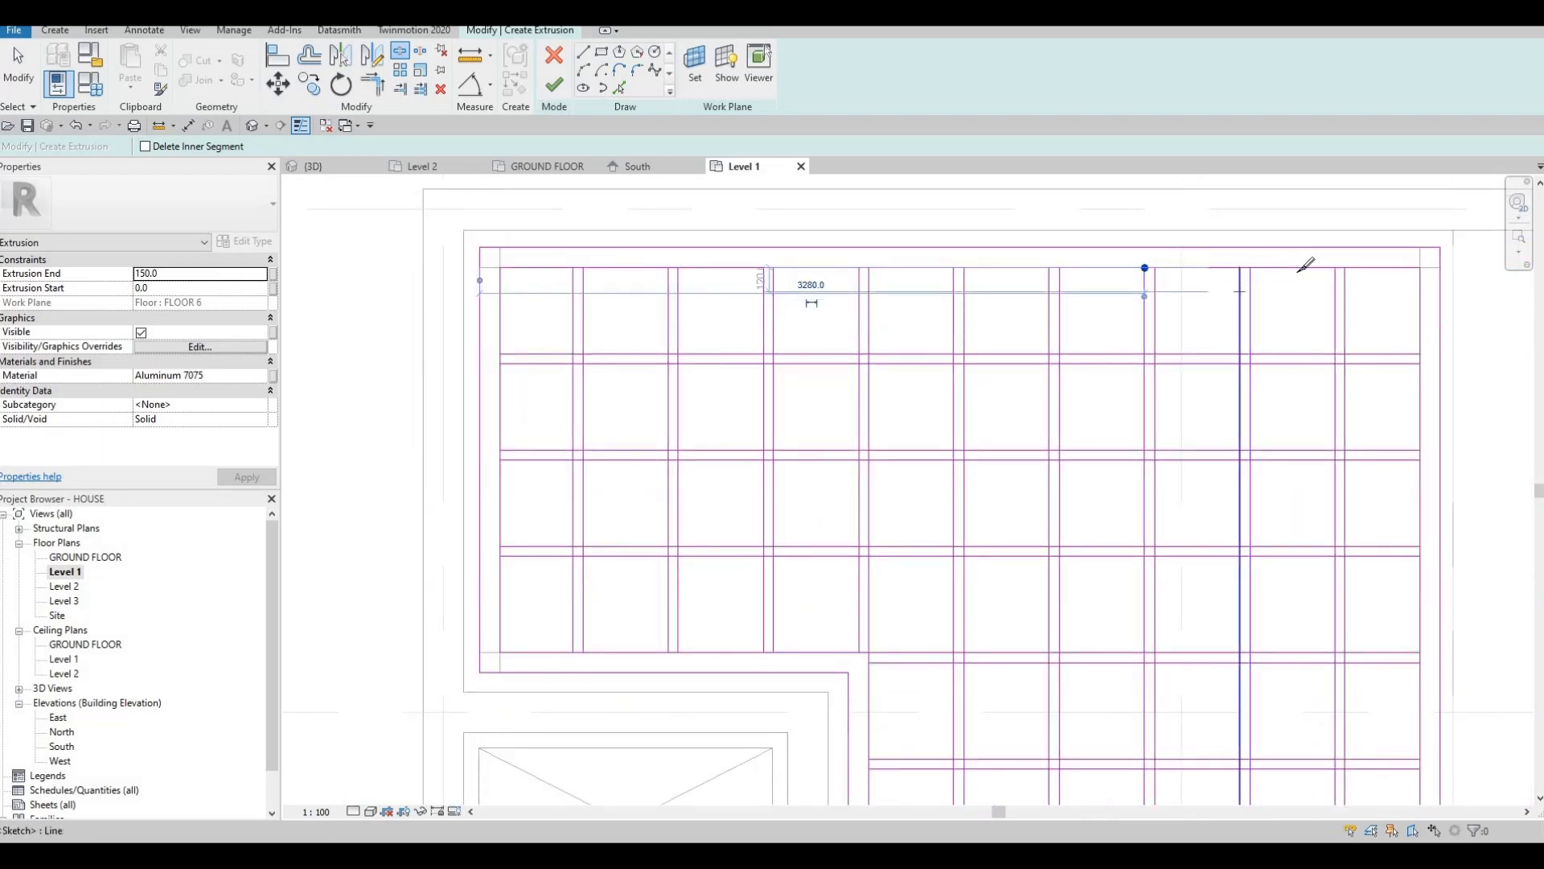
click(1240, 267)
click(1335, 267)
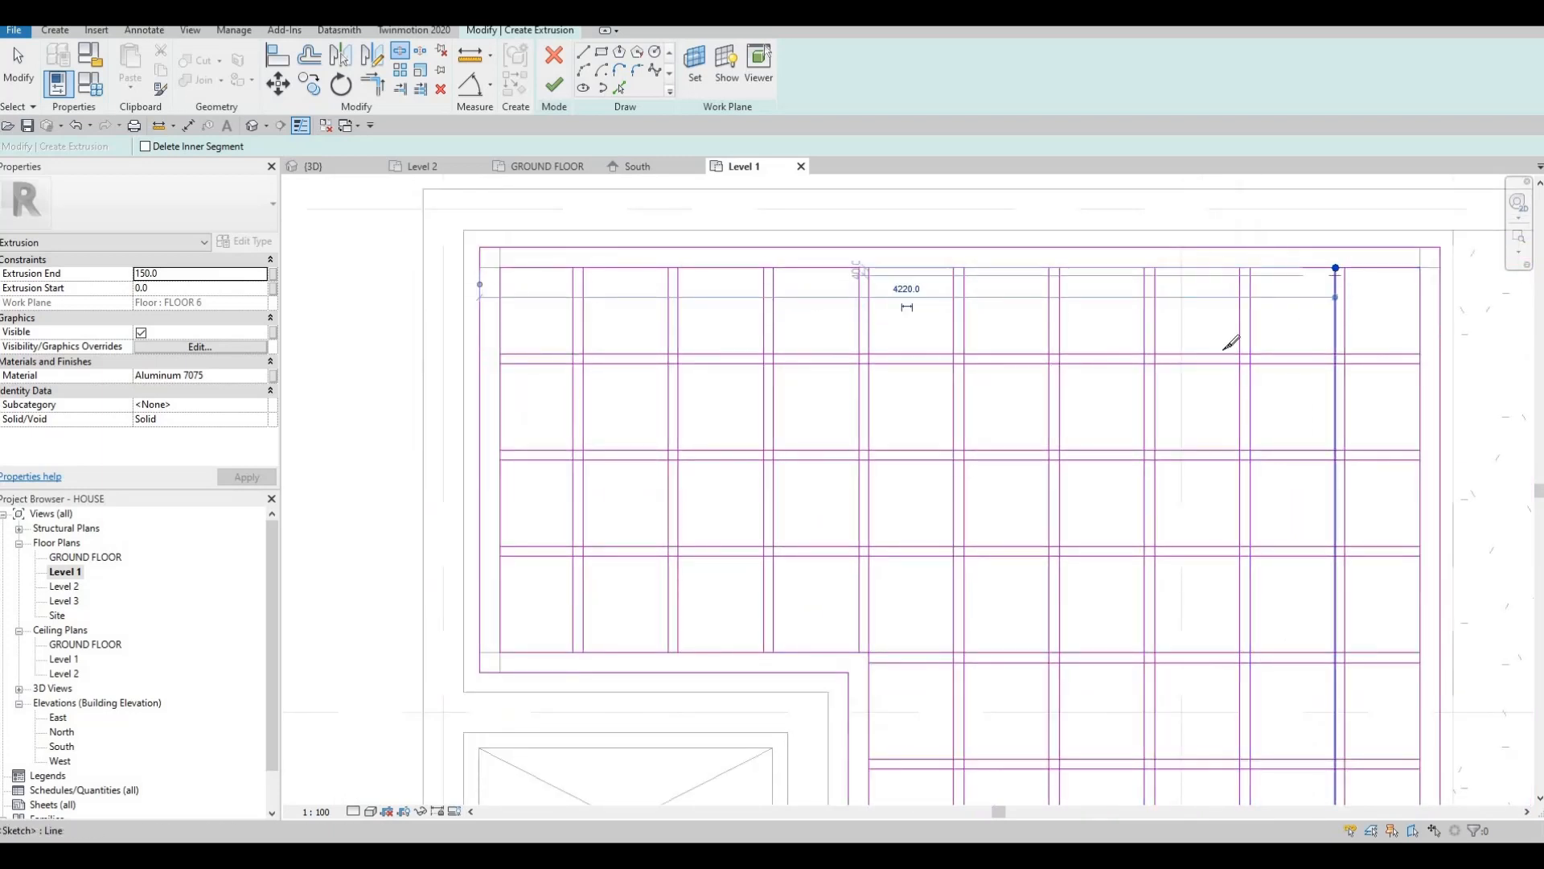
Split both lines of the topmost horizontal slat where they cross the edges of the five leftmost vertical slats.
click(591, 345)
click(675, 353)
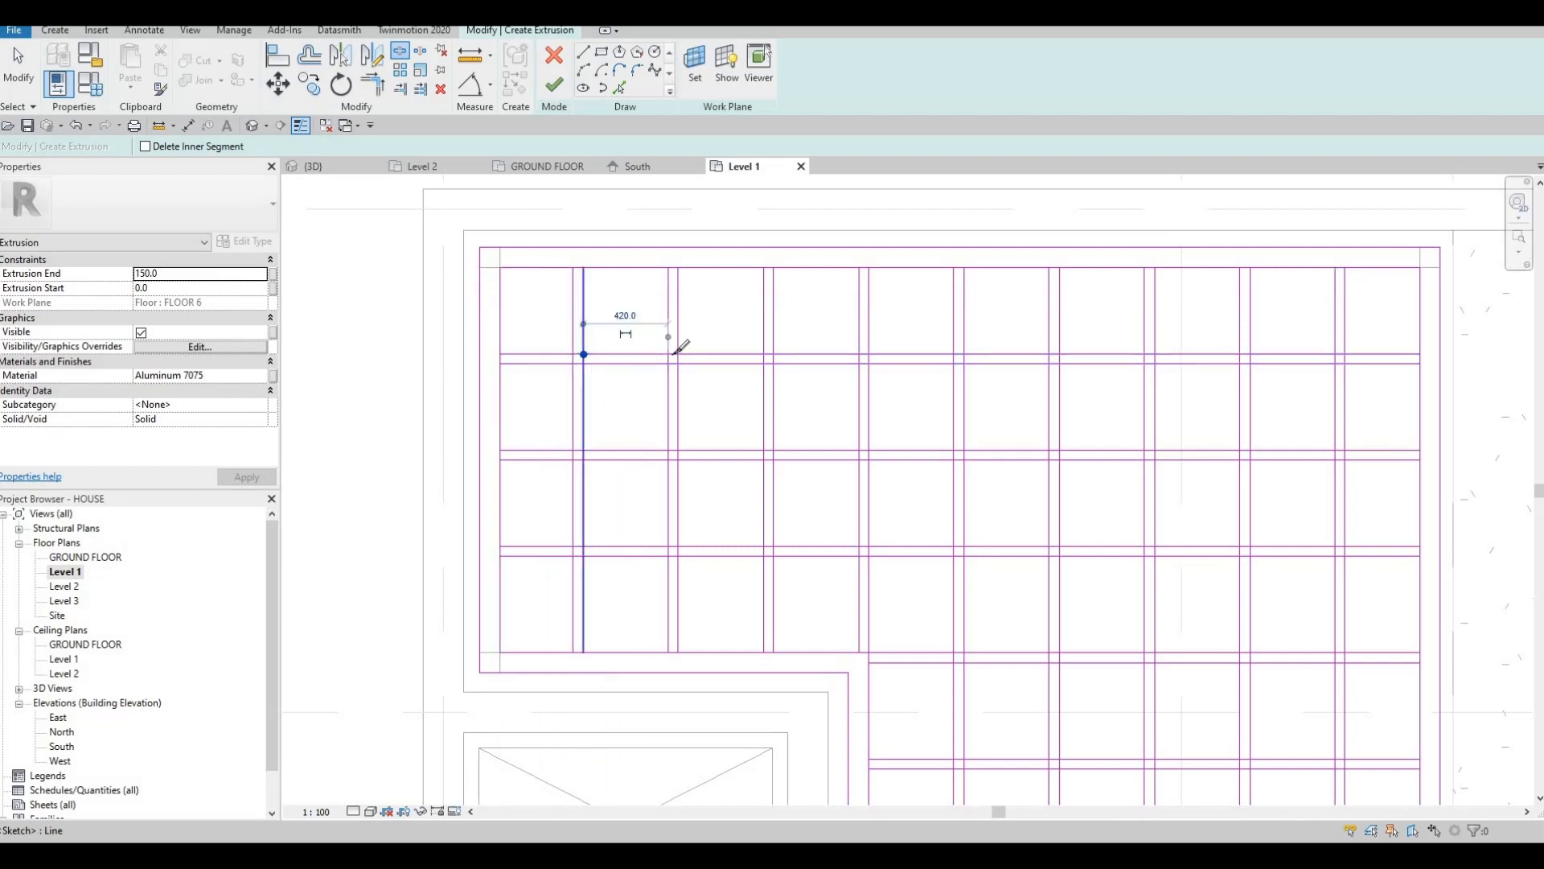
click(679, 354)
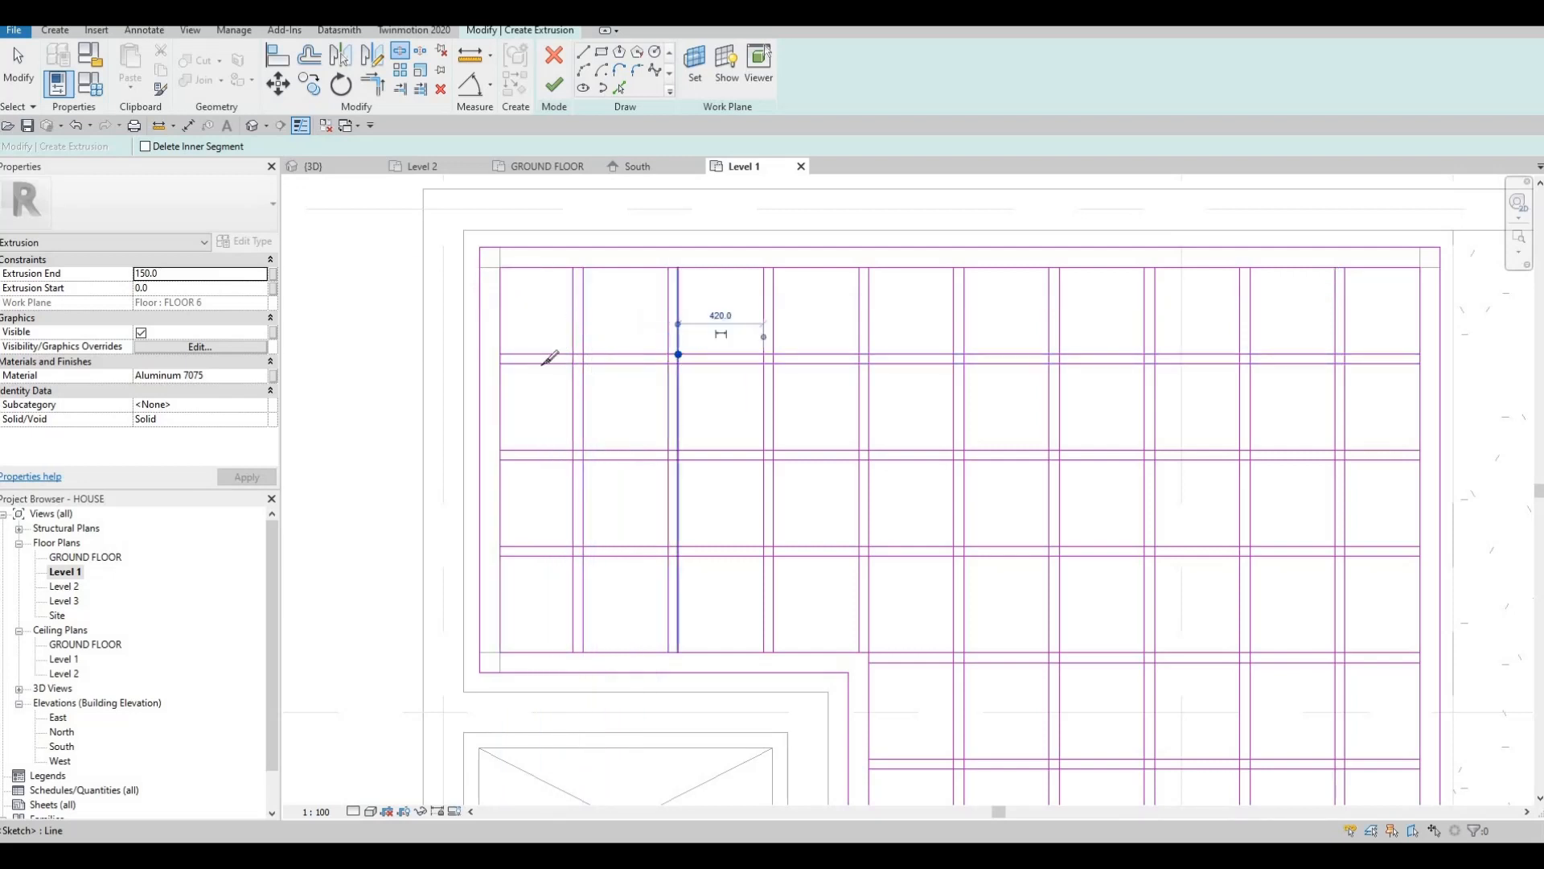
scroll(586, 357, up, 2)
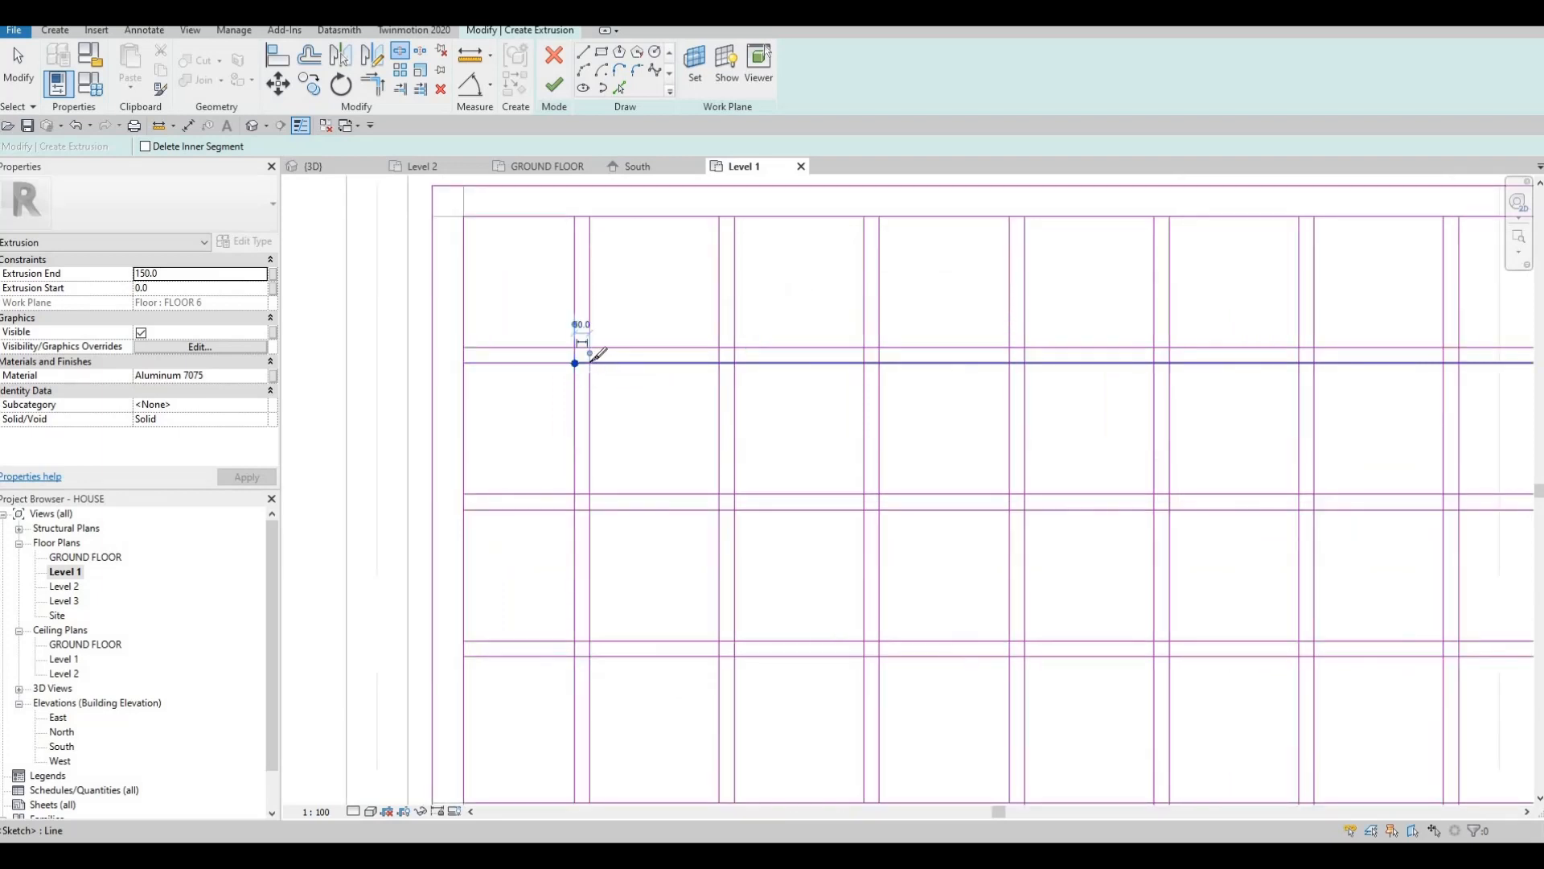
click(592, 359)
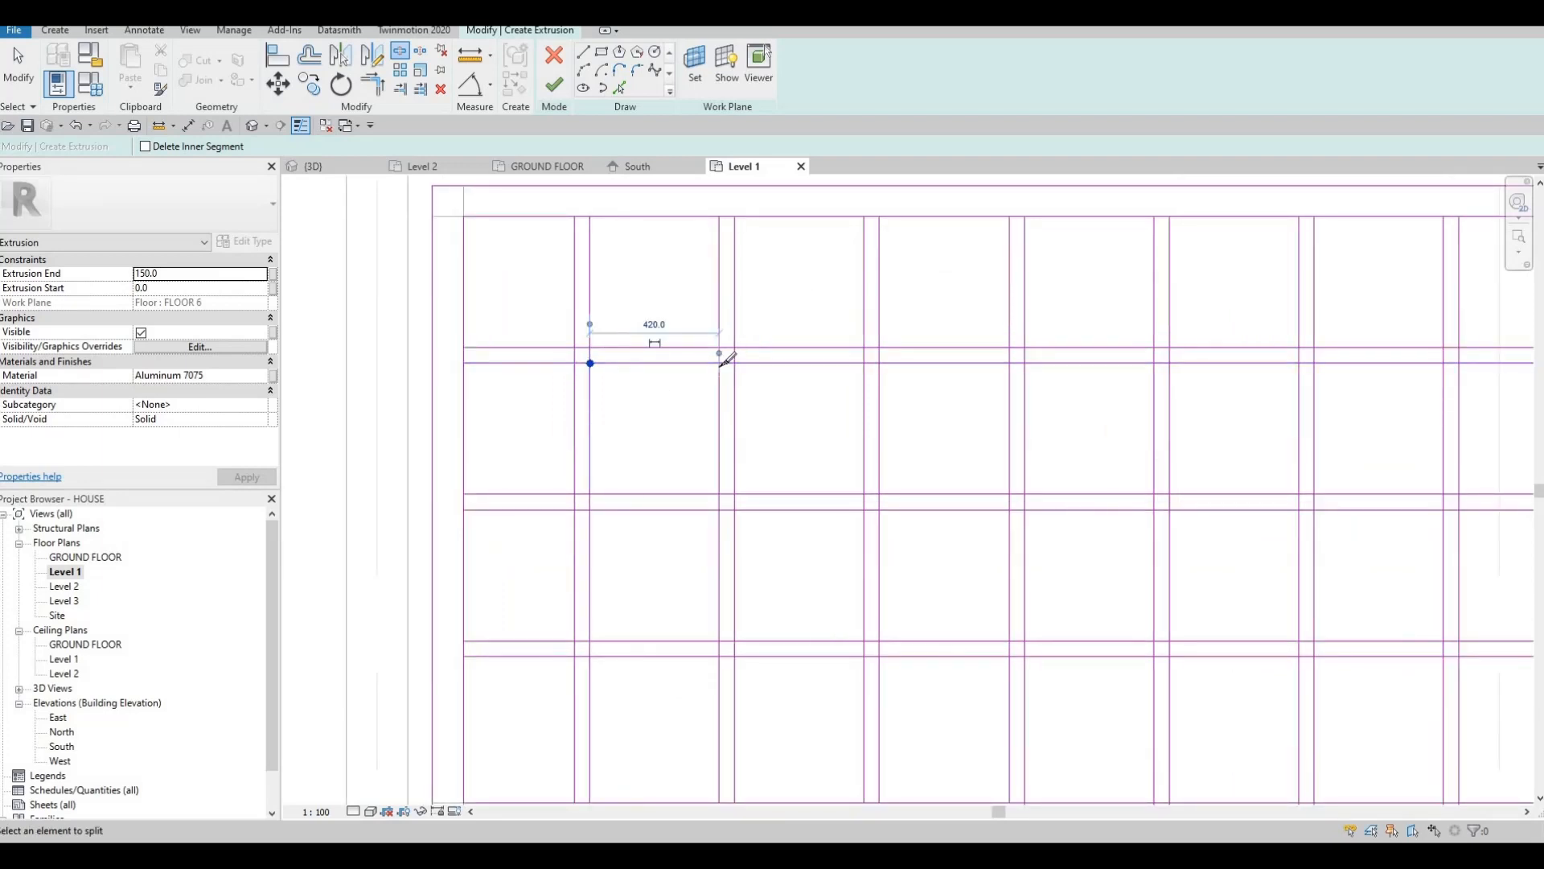
click(722, 361)
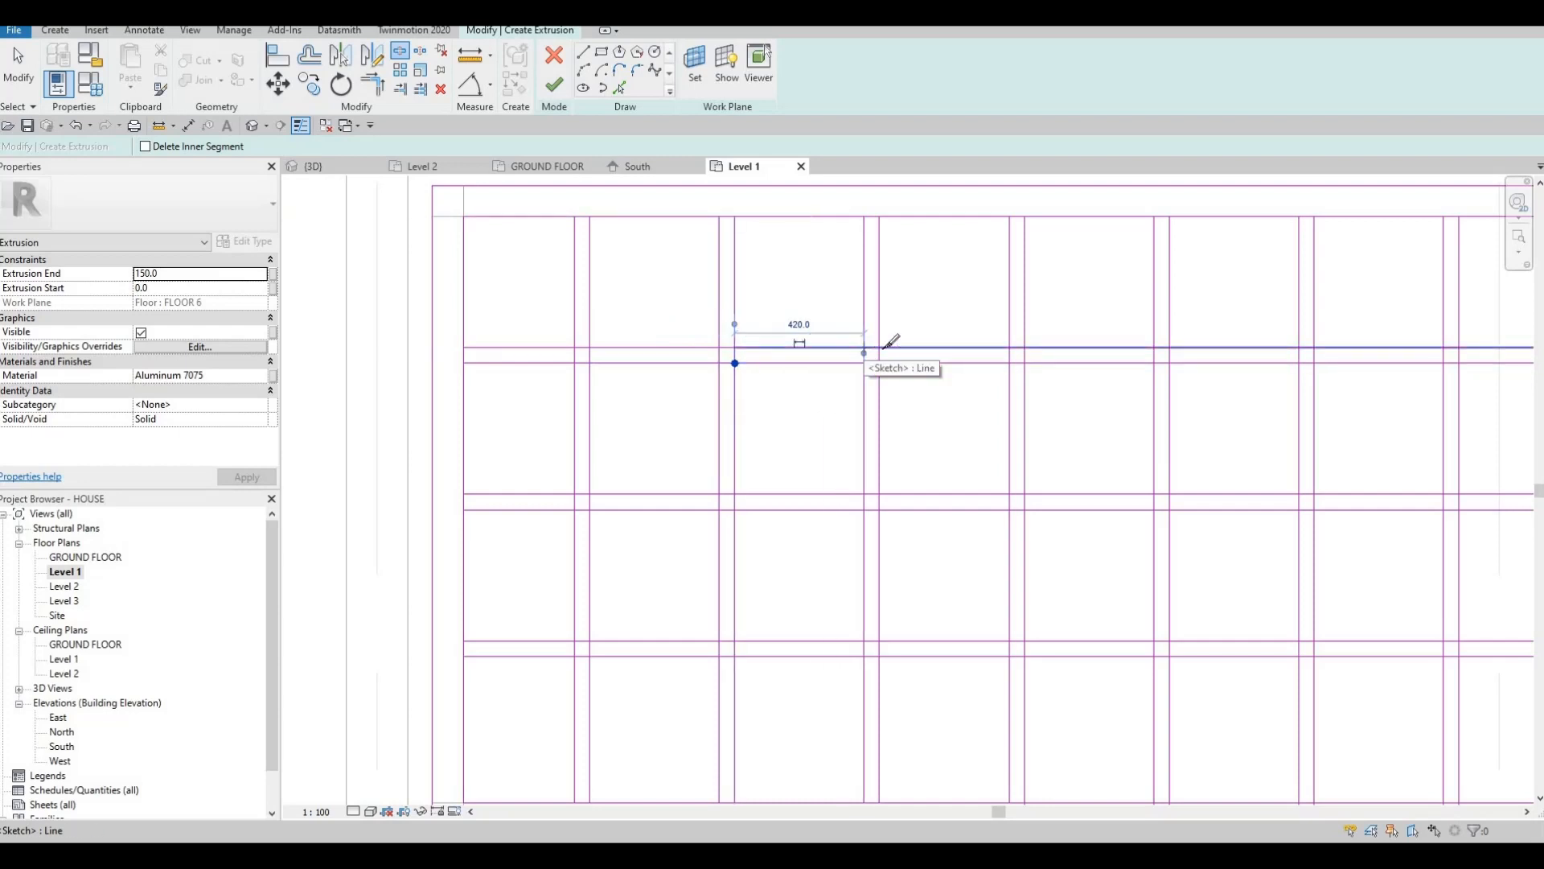
click(879, 347)
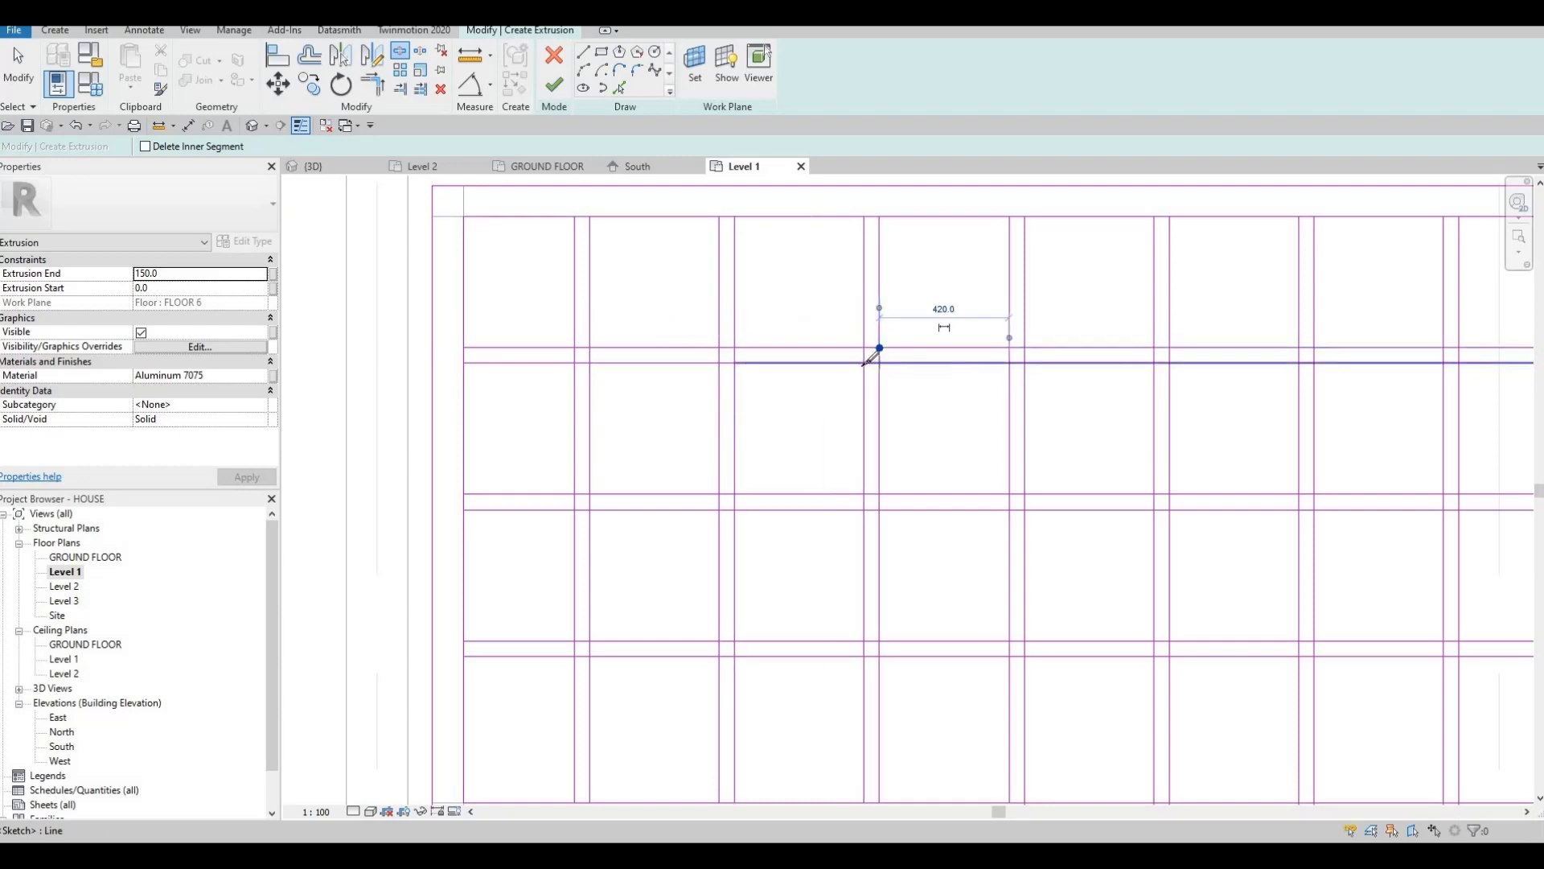
click(879, 362)
click(865, 362)
middle_drag(912, 344, 801, 334)
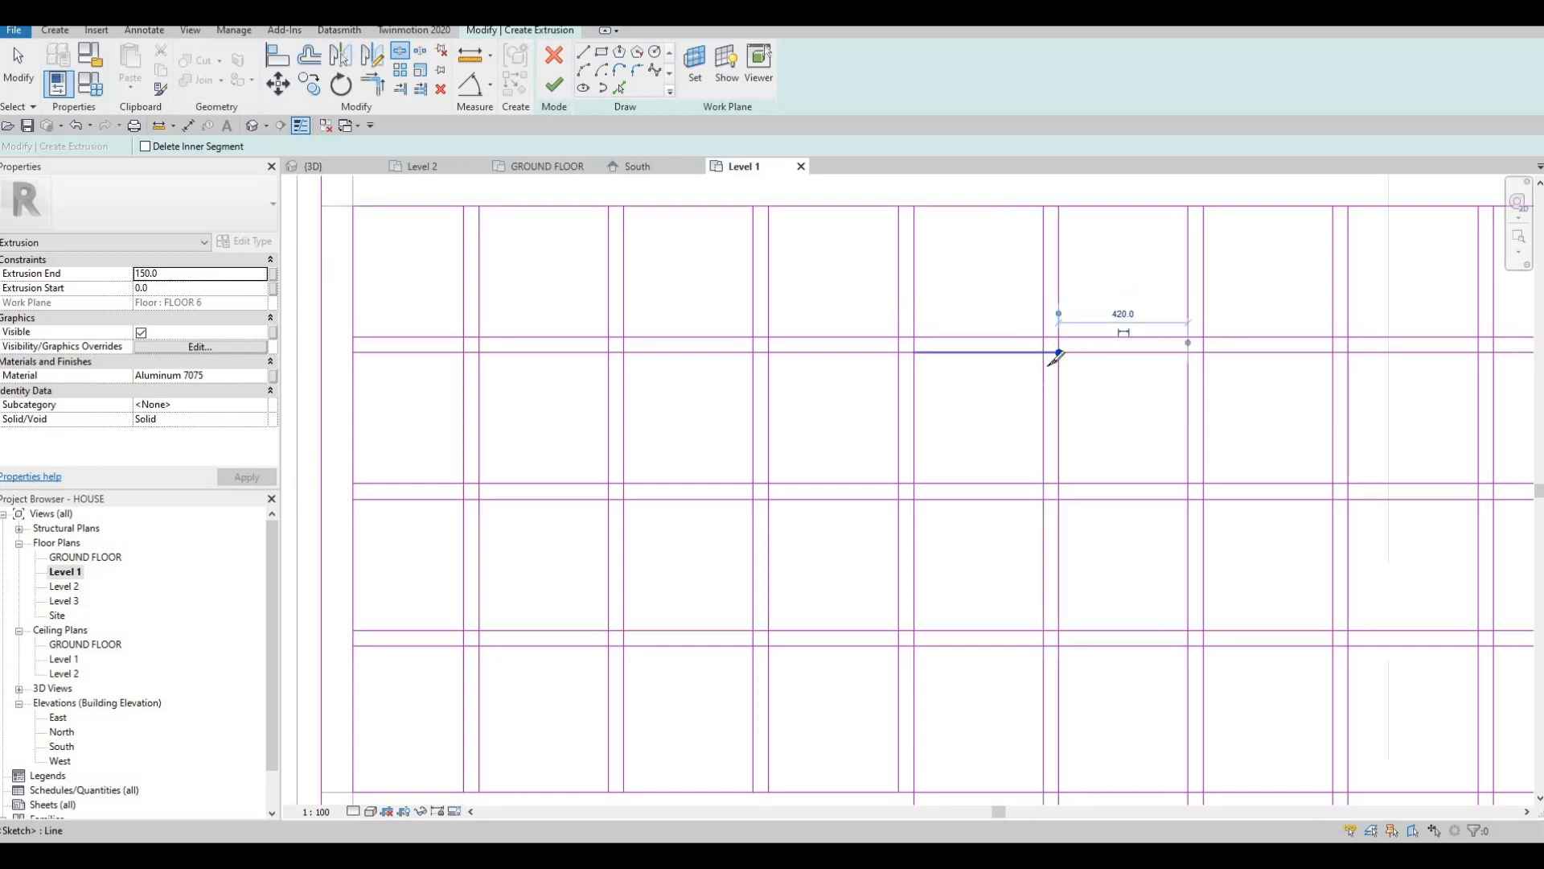
scroll(563, 338, down, 1)
key(Escape)
key(Escape)
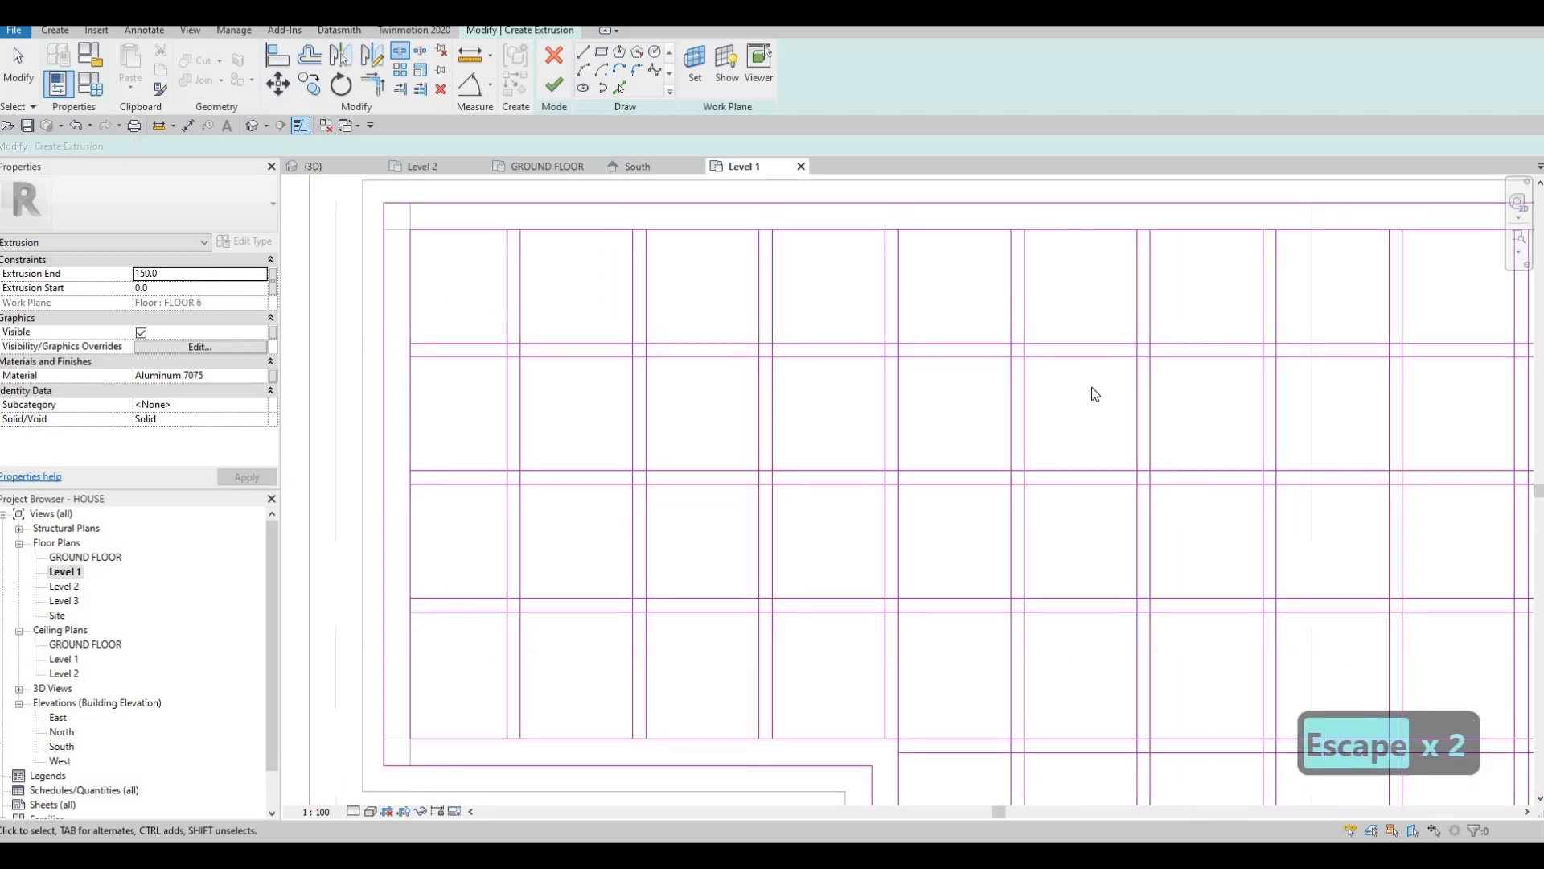
key(Escape)
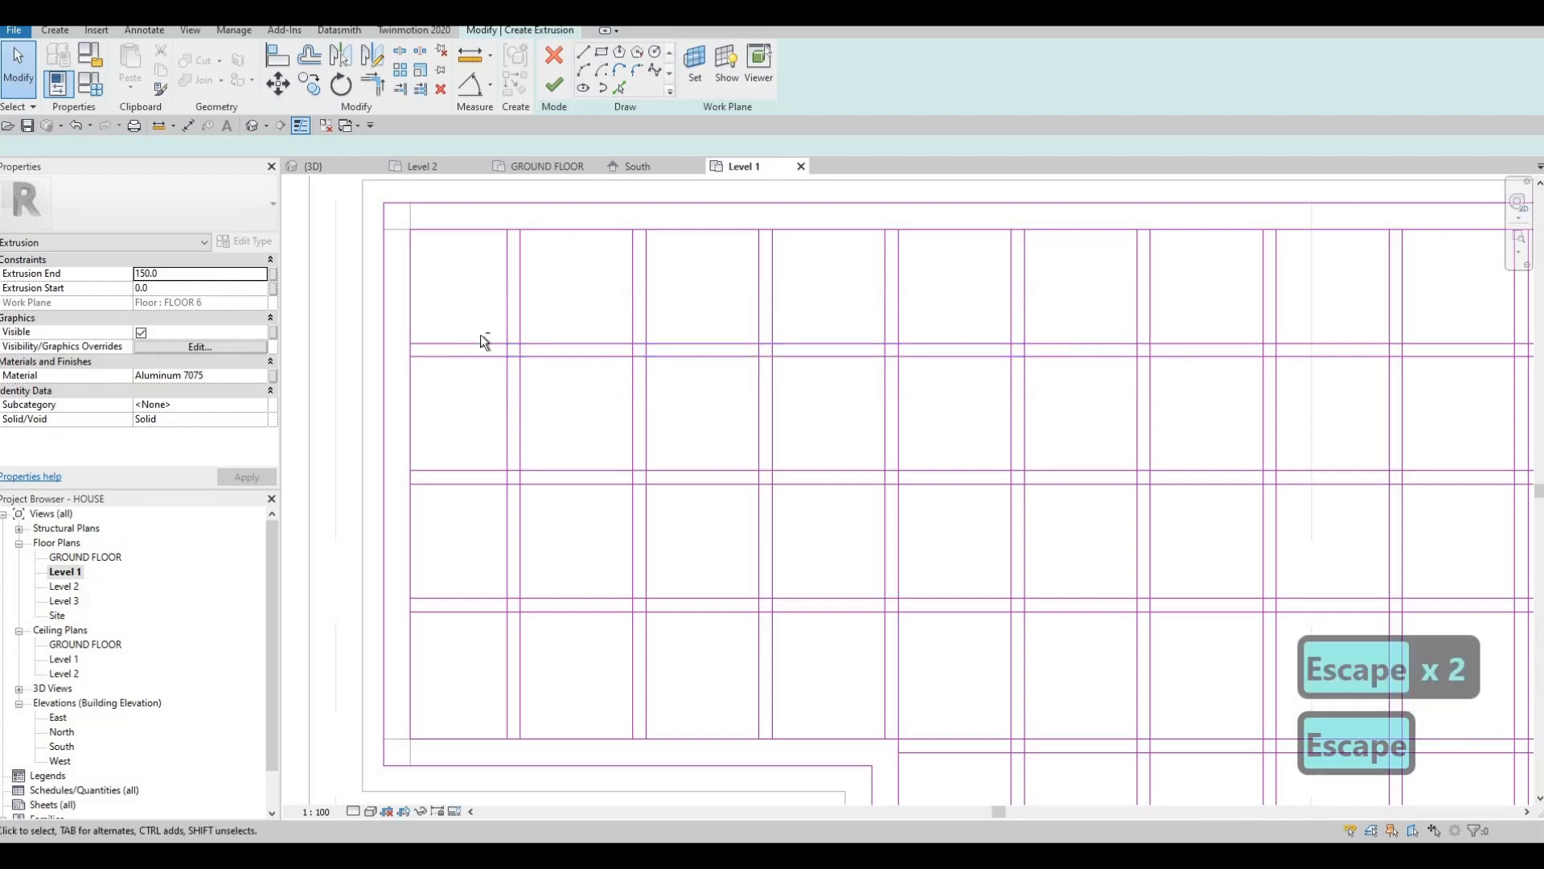
Delete the short line segments of the topmost horizontal slat inside its crossings with the five leftmost vertical slats.
drag(466, 316, 542, 390)
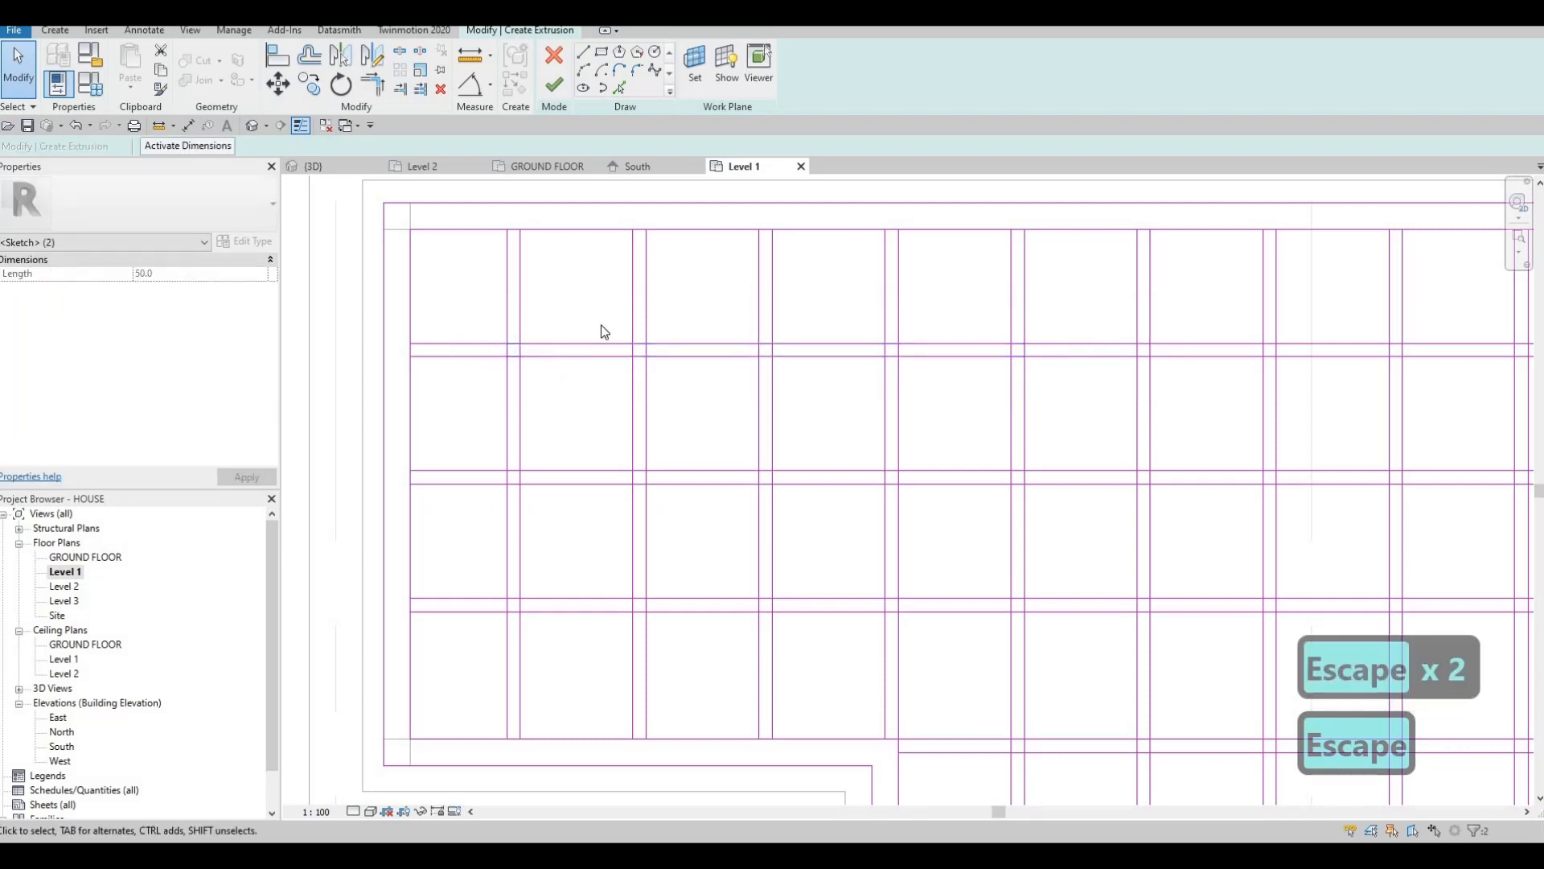
key(Delete)
key(Delete)
drag(730, 325, 796, 384)
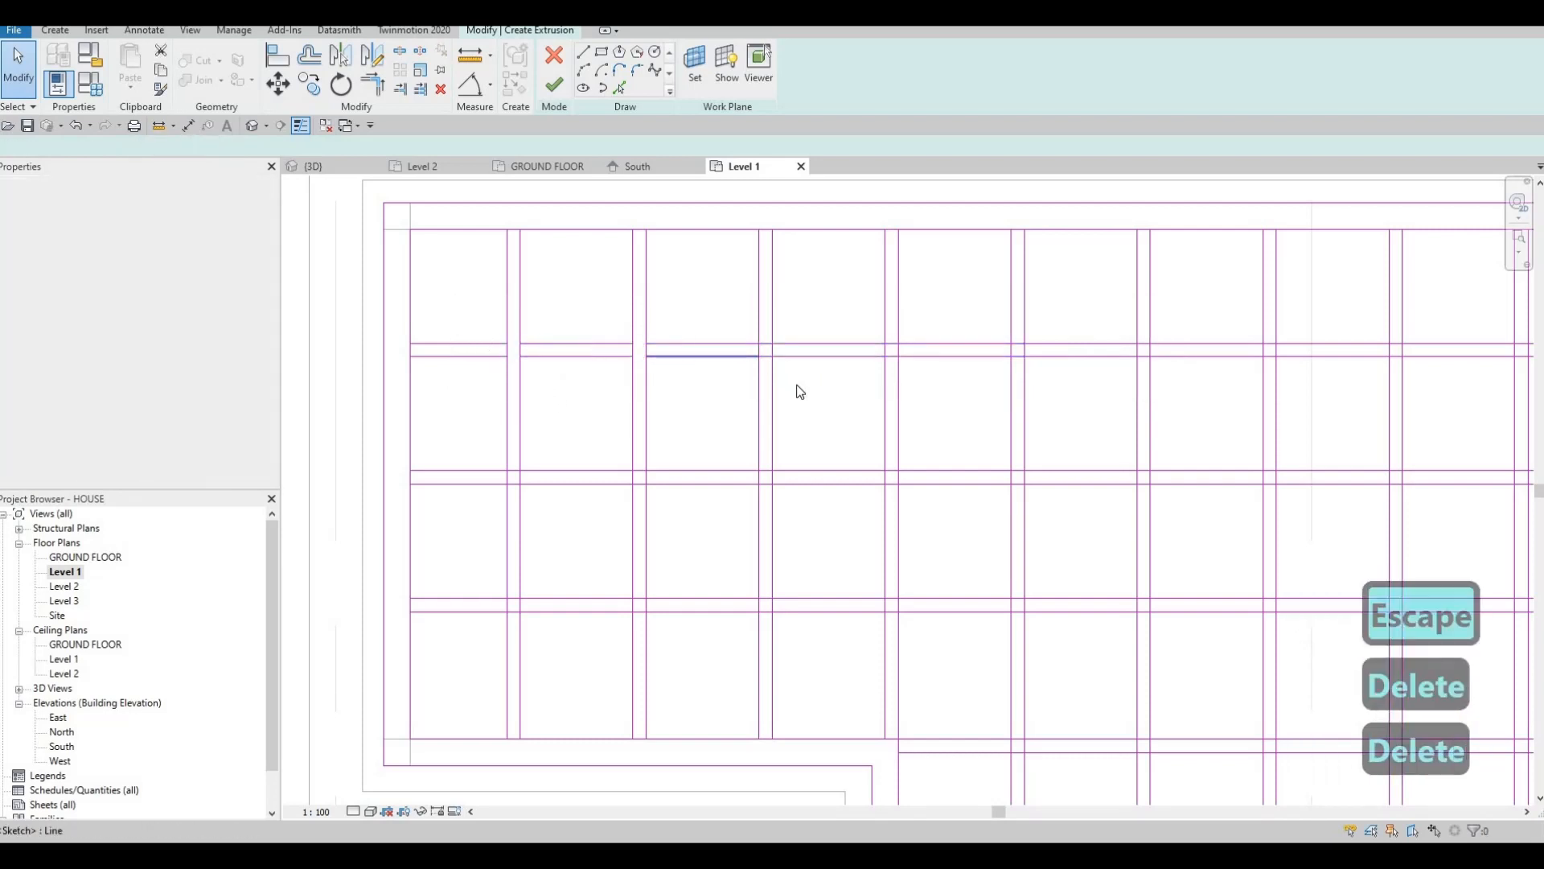
key(Delete)
key(Delete)
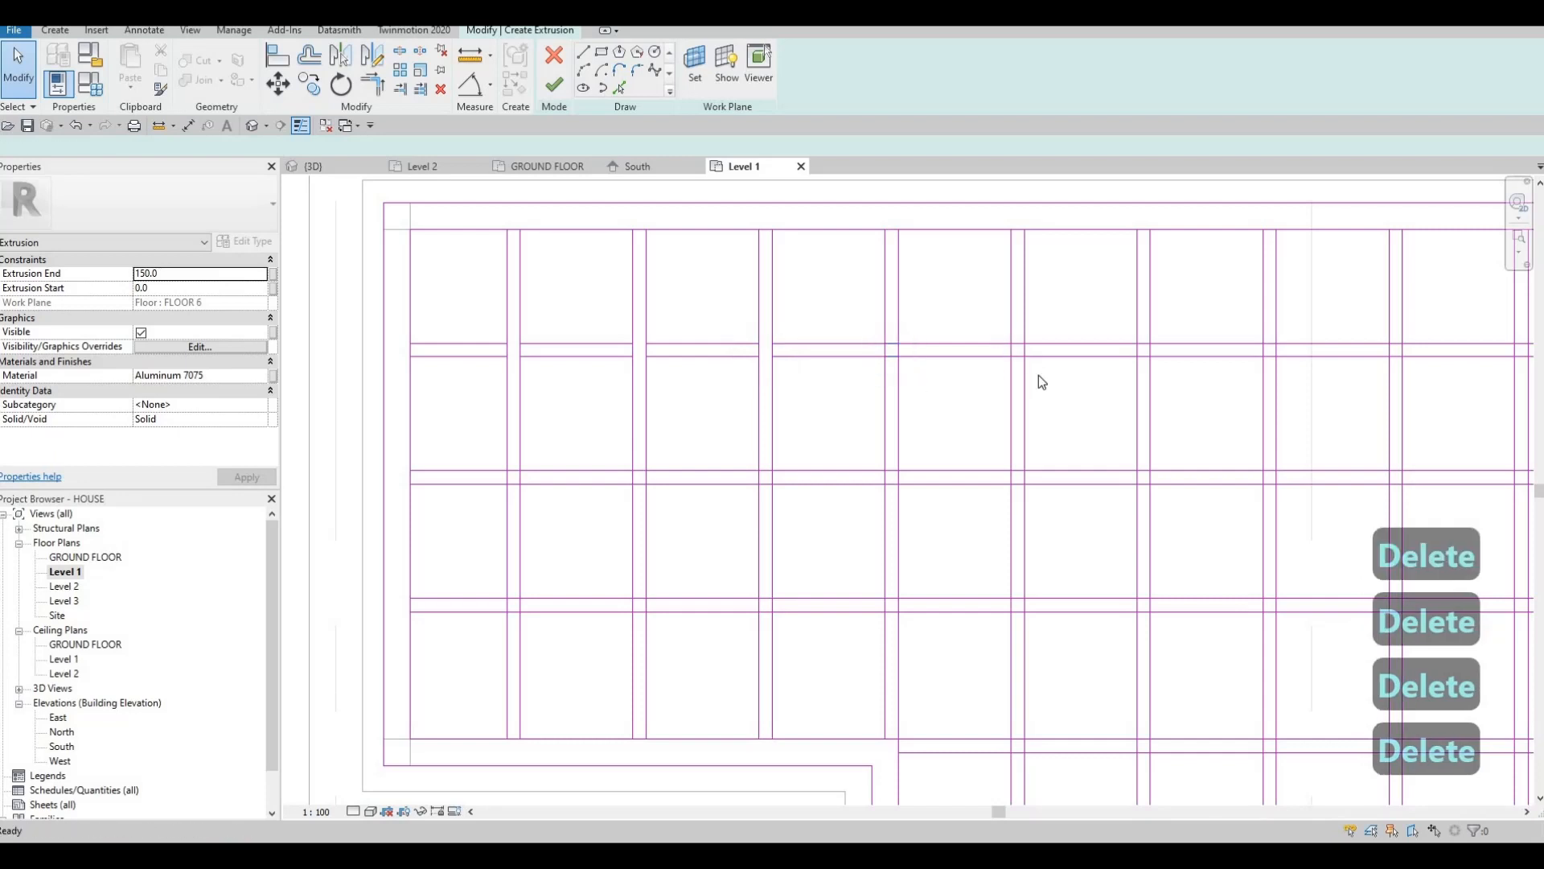
key(Delete)
Trim the frame's inner top line to the right edges of the six leftmost vertical slats, opening their upper ends.
drag(477, 212, 535, 264)
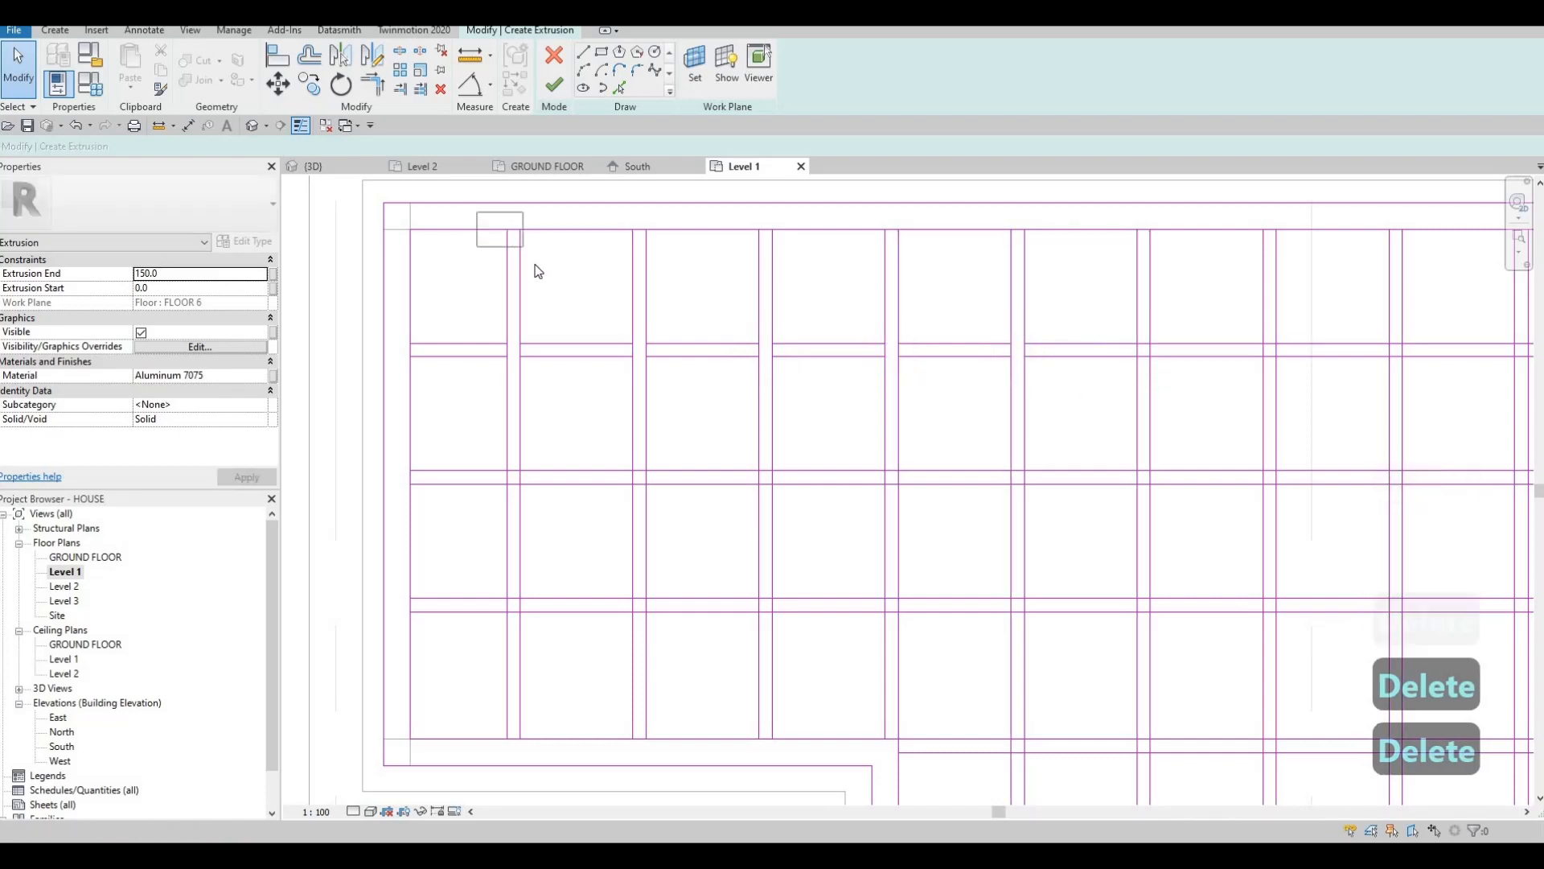
key(Escape)
key(t)
key(r)
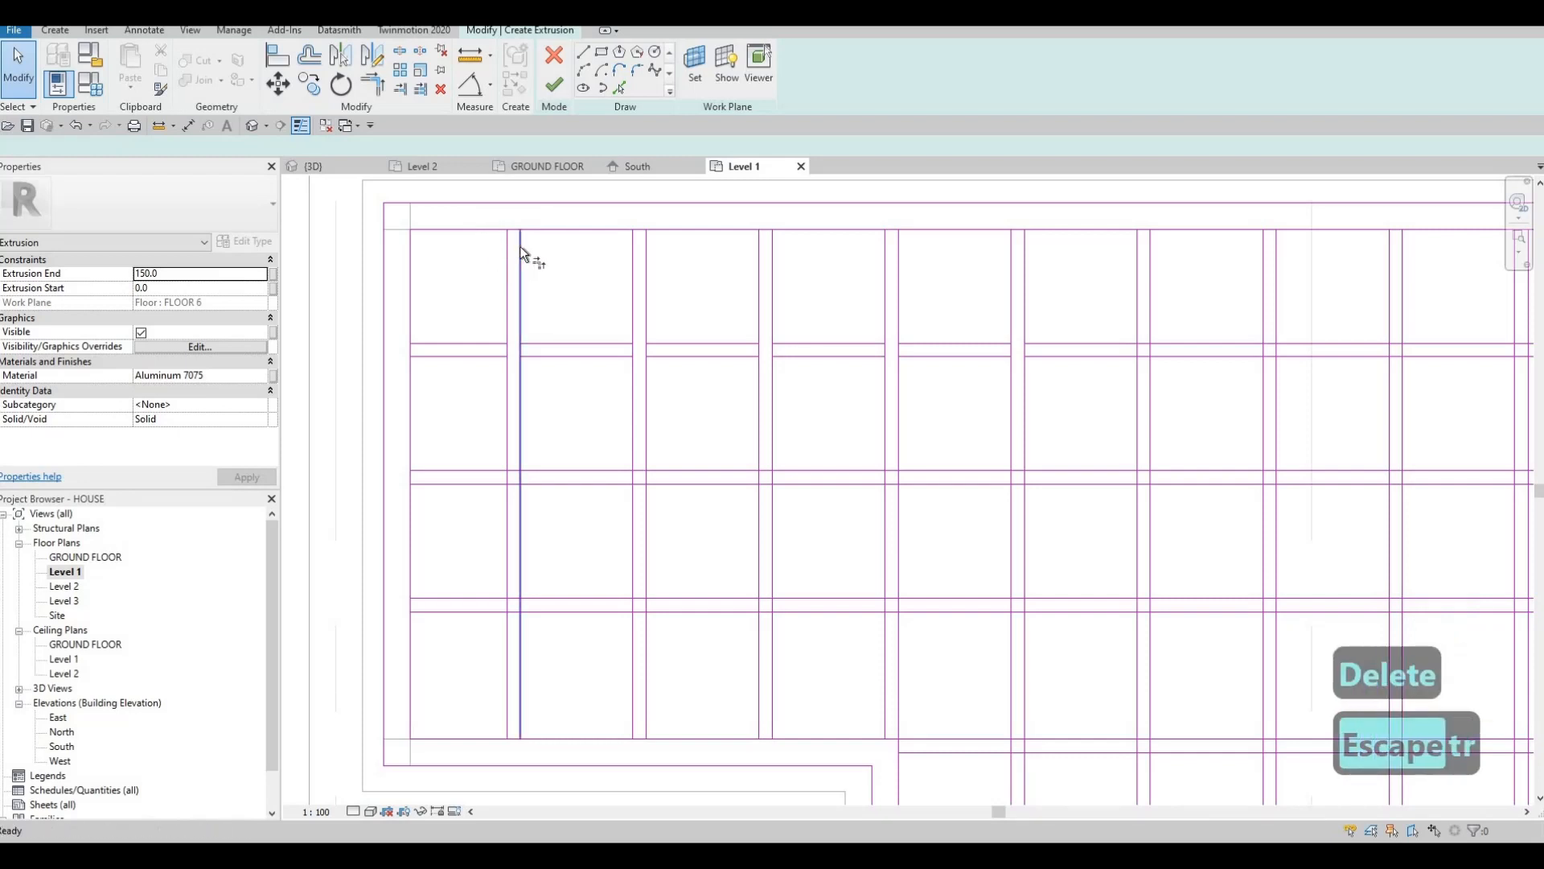
click(640, 244)
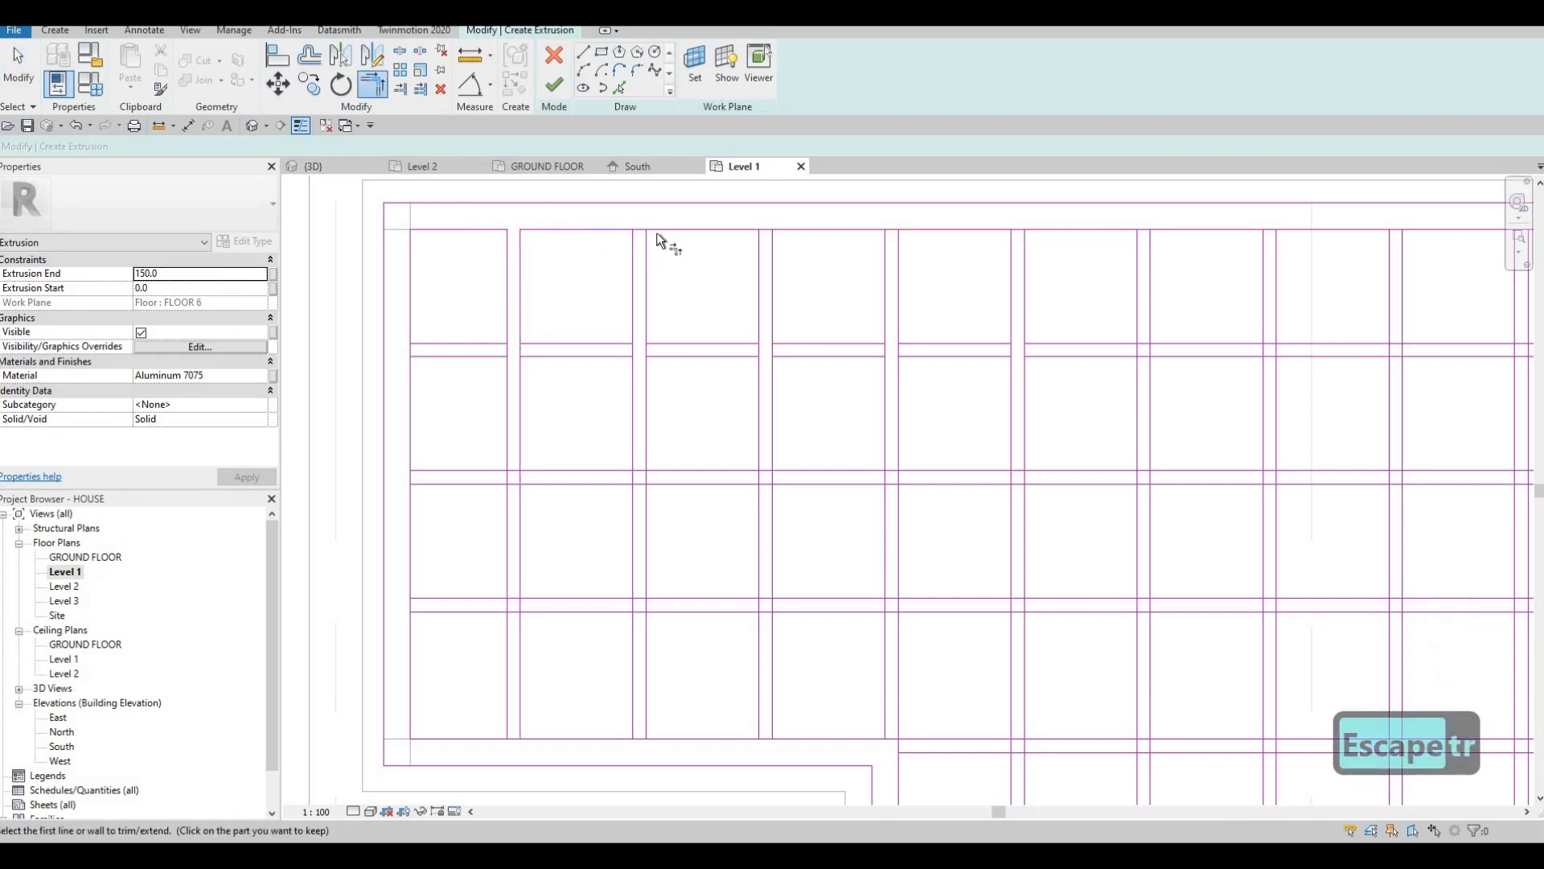
click(653, 241)
click(768, 248)
click(772, 249)
click(821, 231)
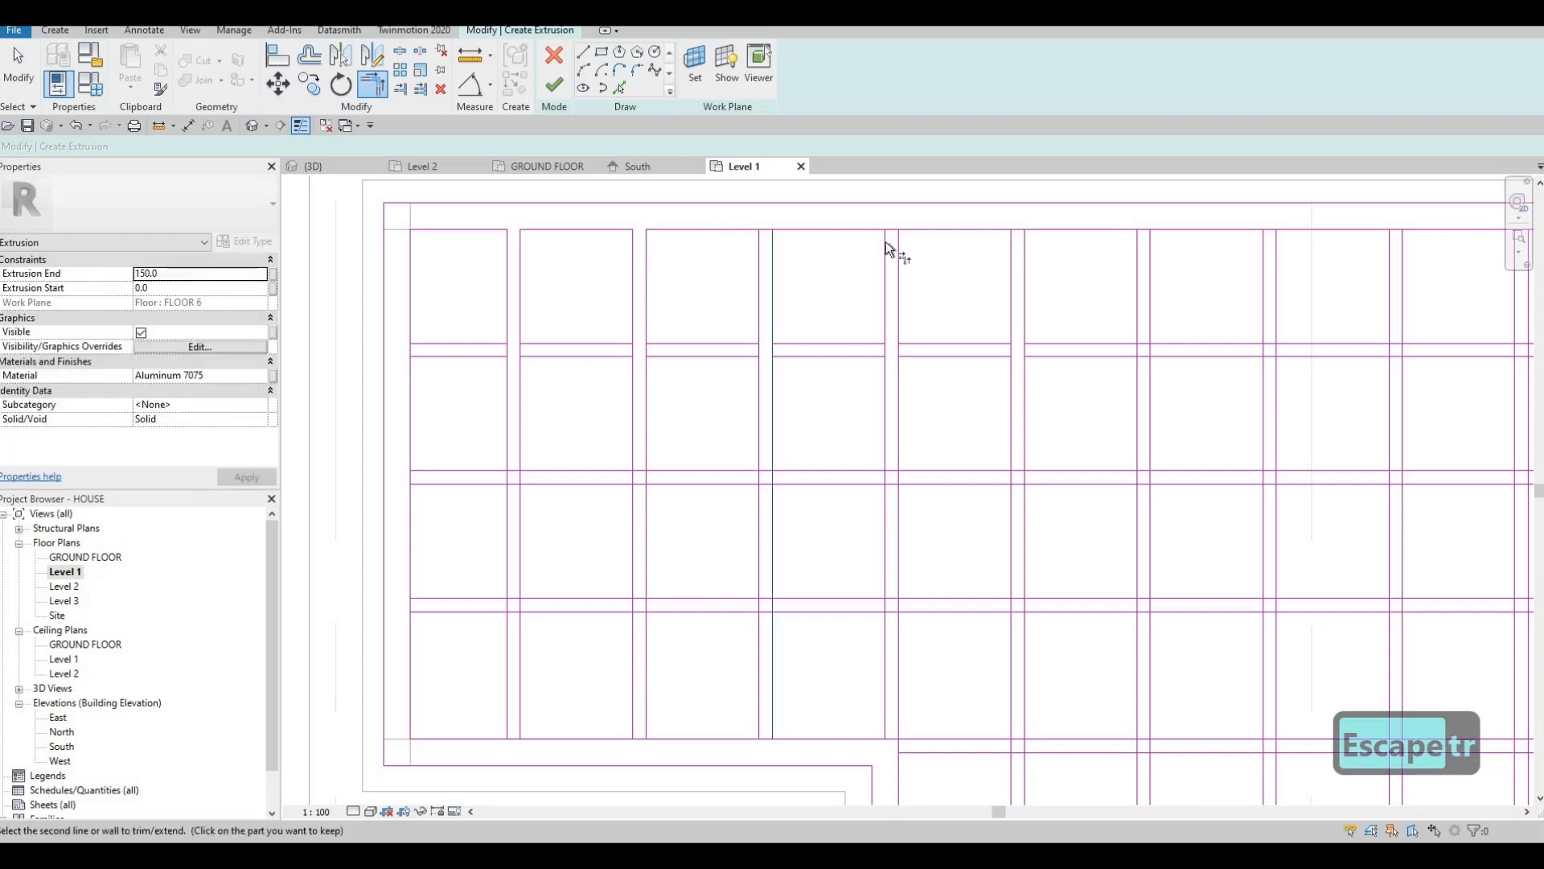
click(900, 246)
click(942, 230)
click(1024, 244)
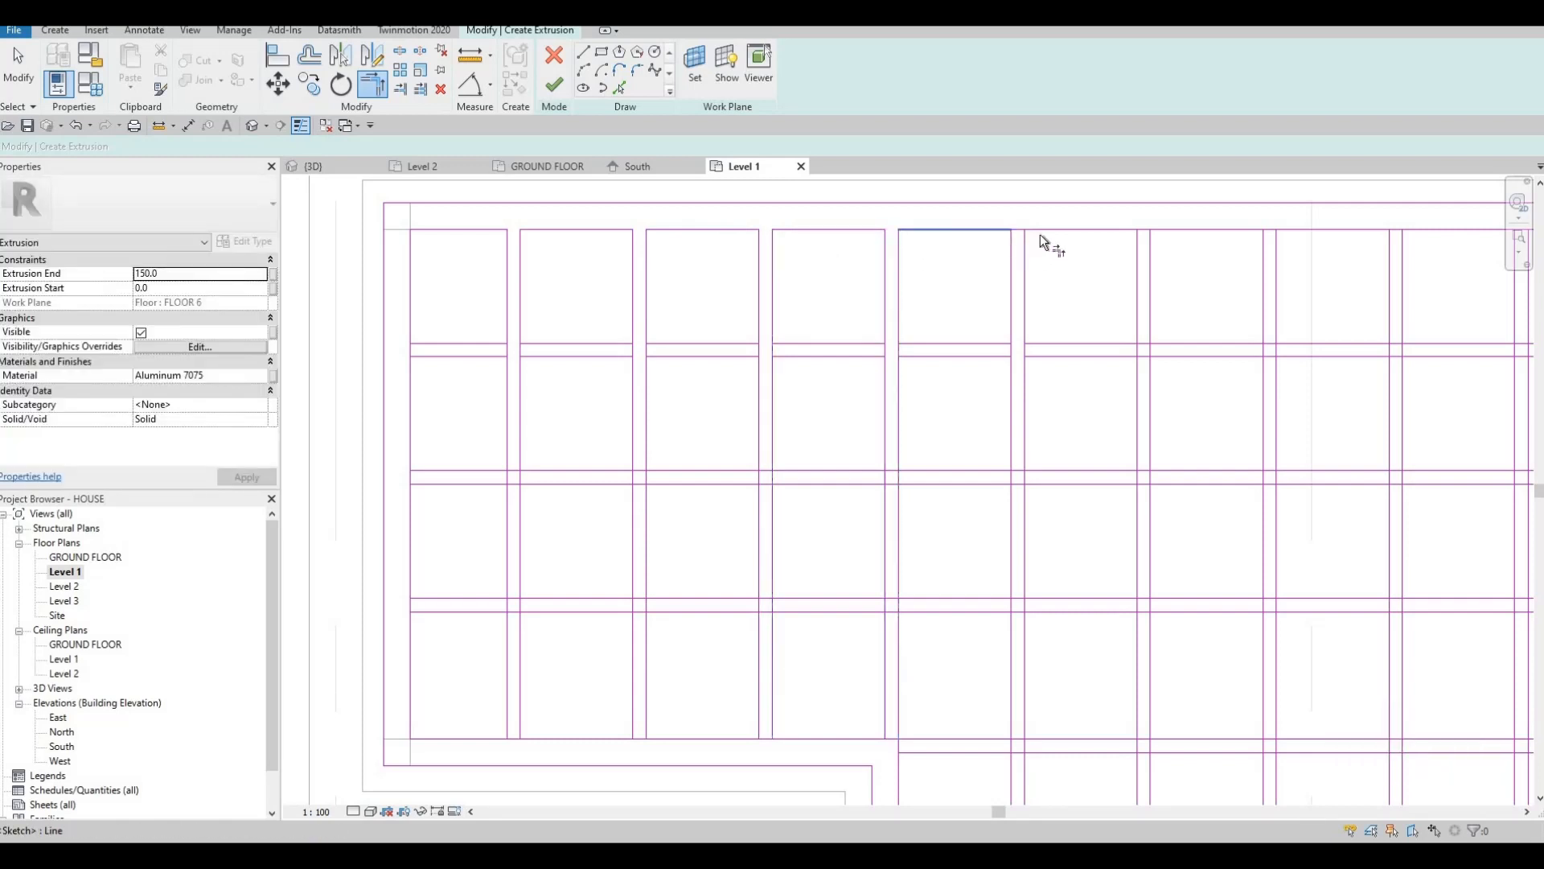
click(1046, 230)
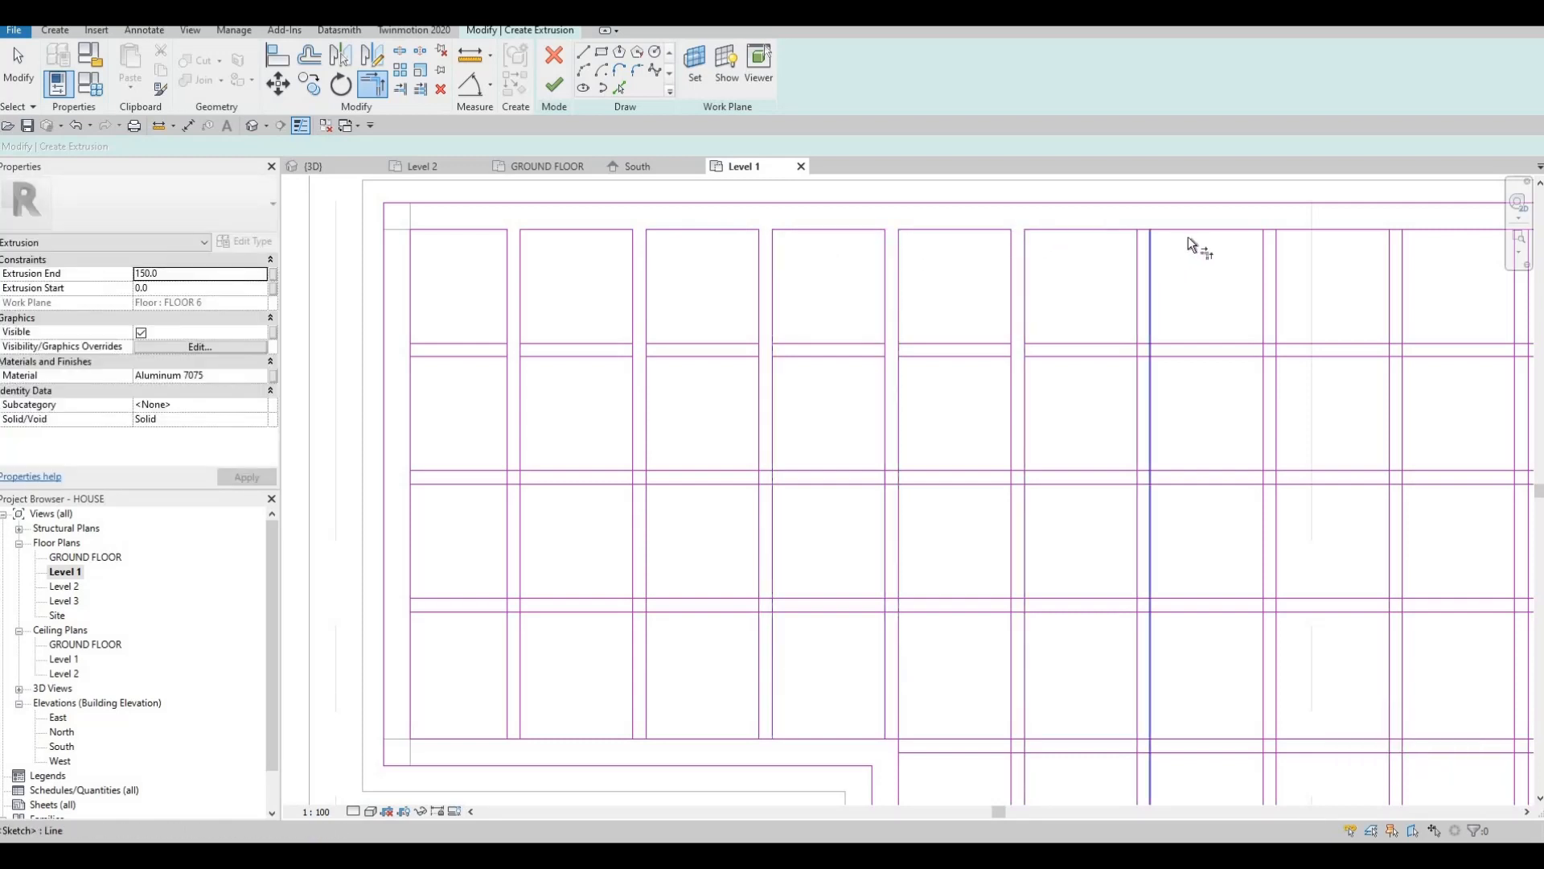
click(1150, 296)
click(1188, 230)
Trim the frame's inner top line to the right edges of the three rightmost vertical slats, opening their upper ends.
middle_drag(1139, 304, 1035, 283)
click(1035, 283)
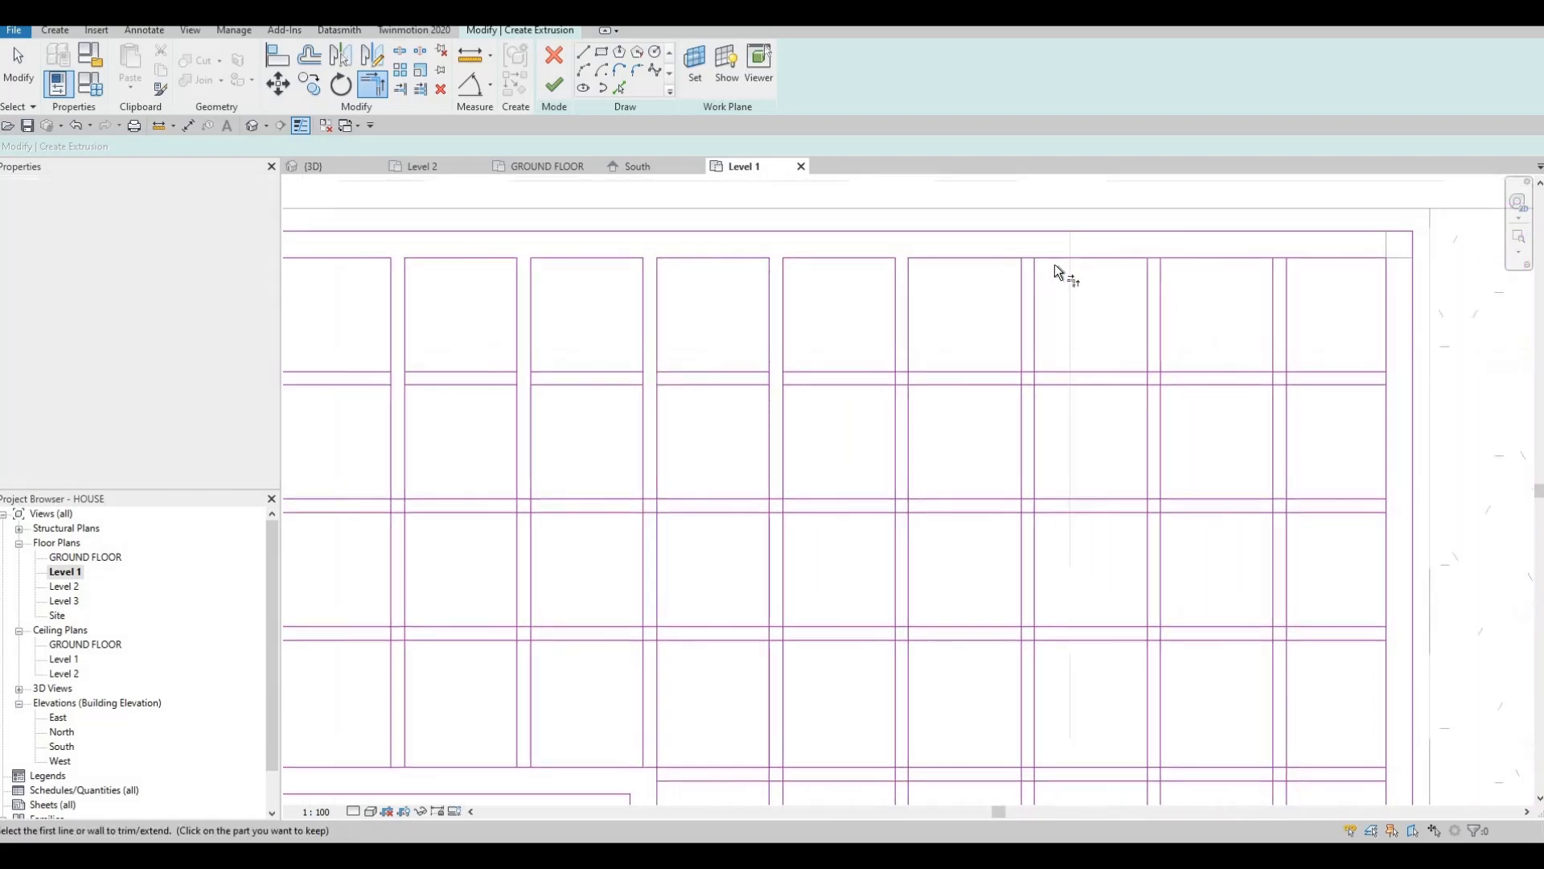
click(1074, 258)
click(1161, 278)
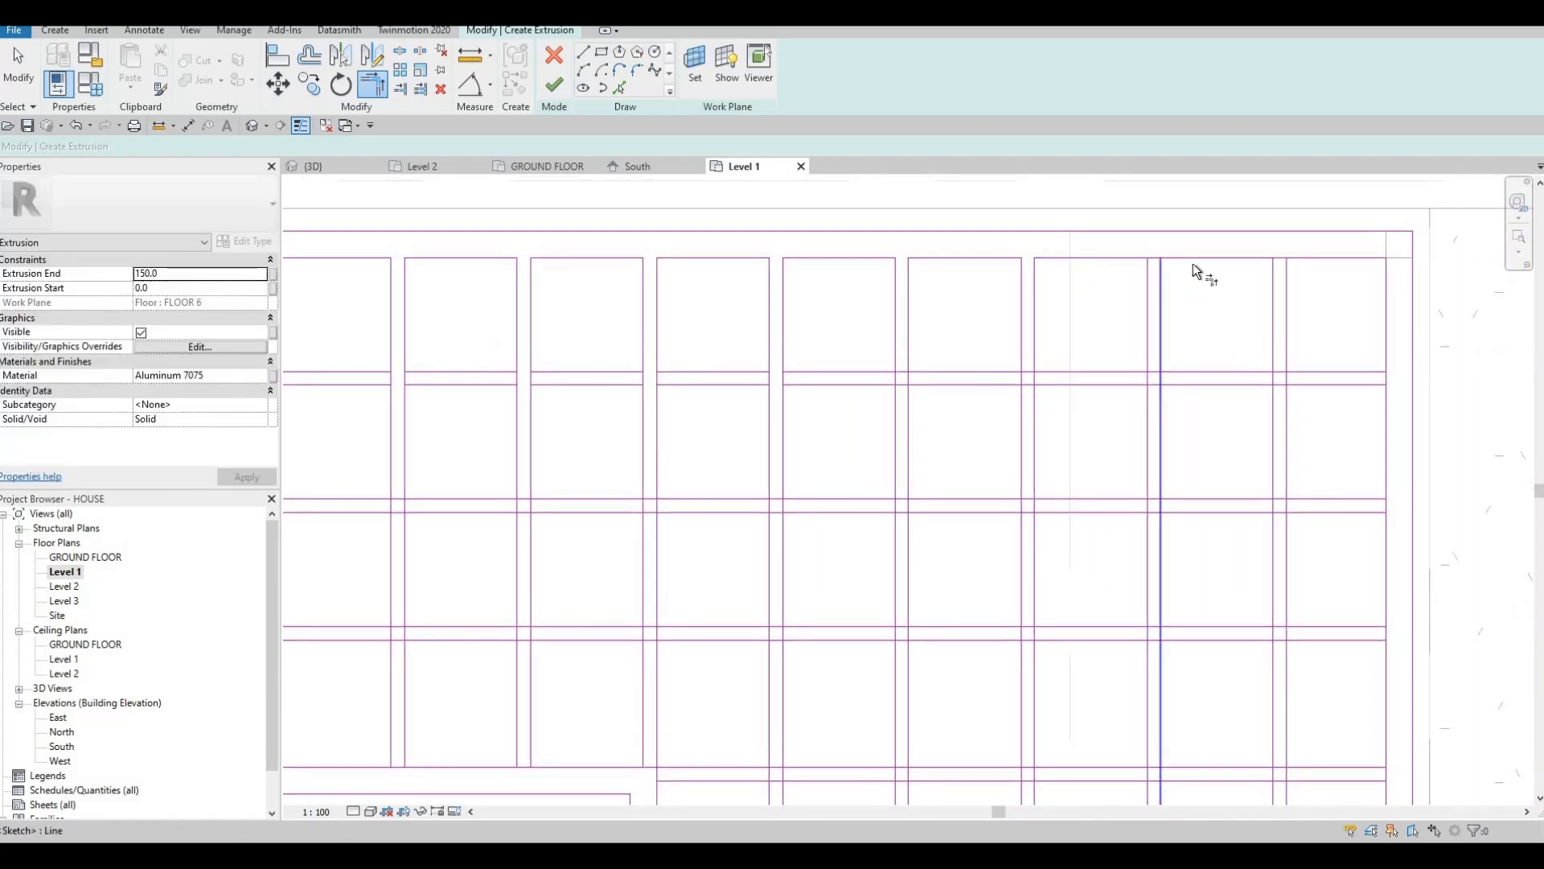
click(1194, 259)
click(1287, 288)
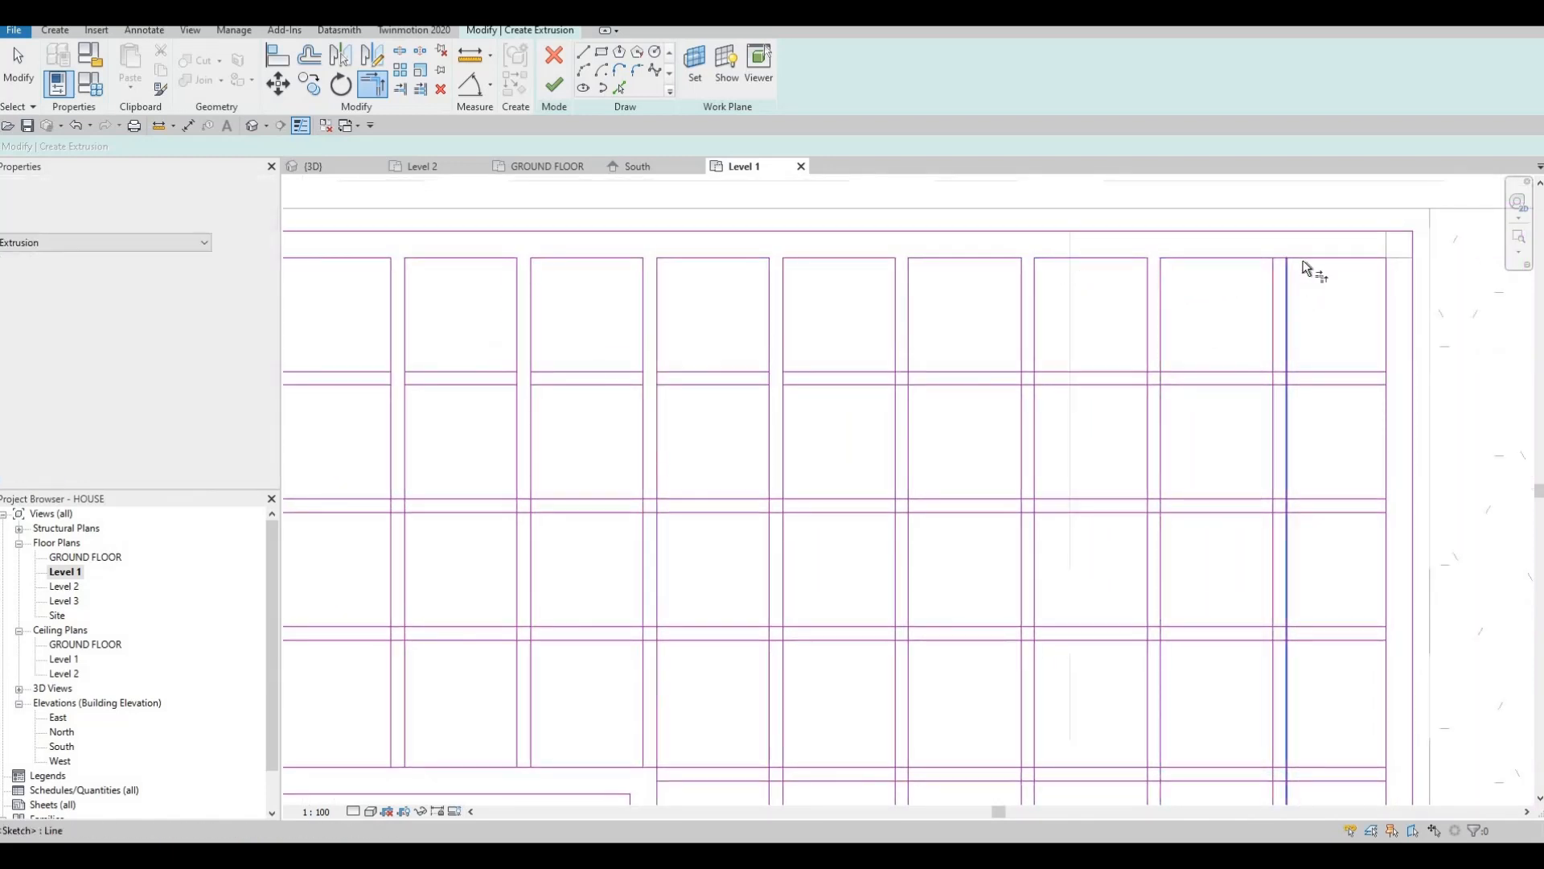
click(1385, 258)
middle_drag(1235, 343, 1233, 344)
scroll(1100, 347, down, 1)
key(Escape)
key(Escape)
key(Escape)
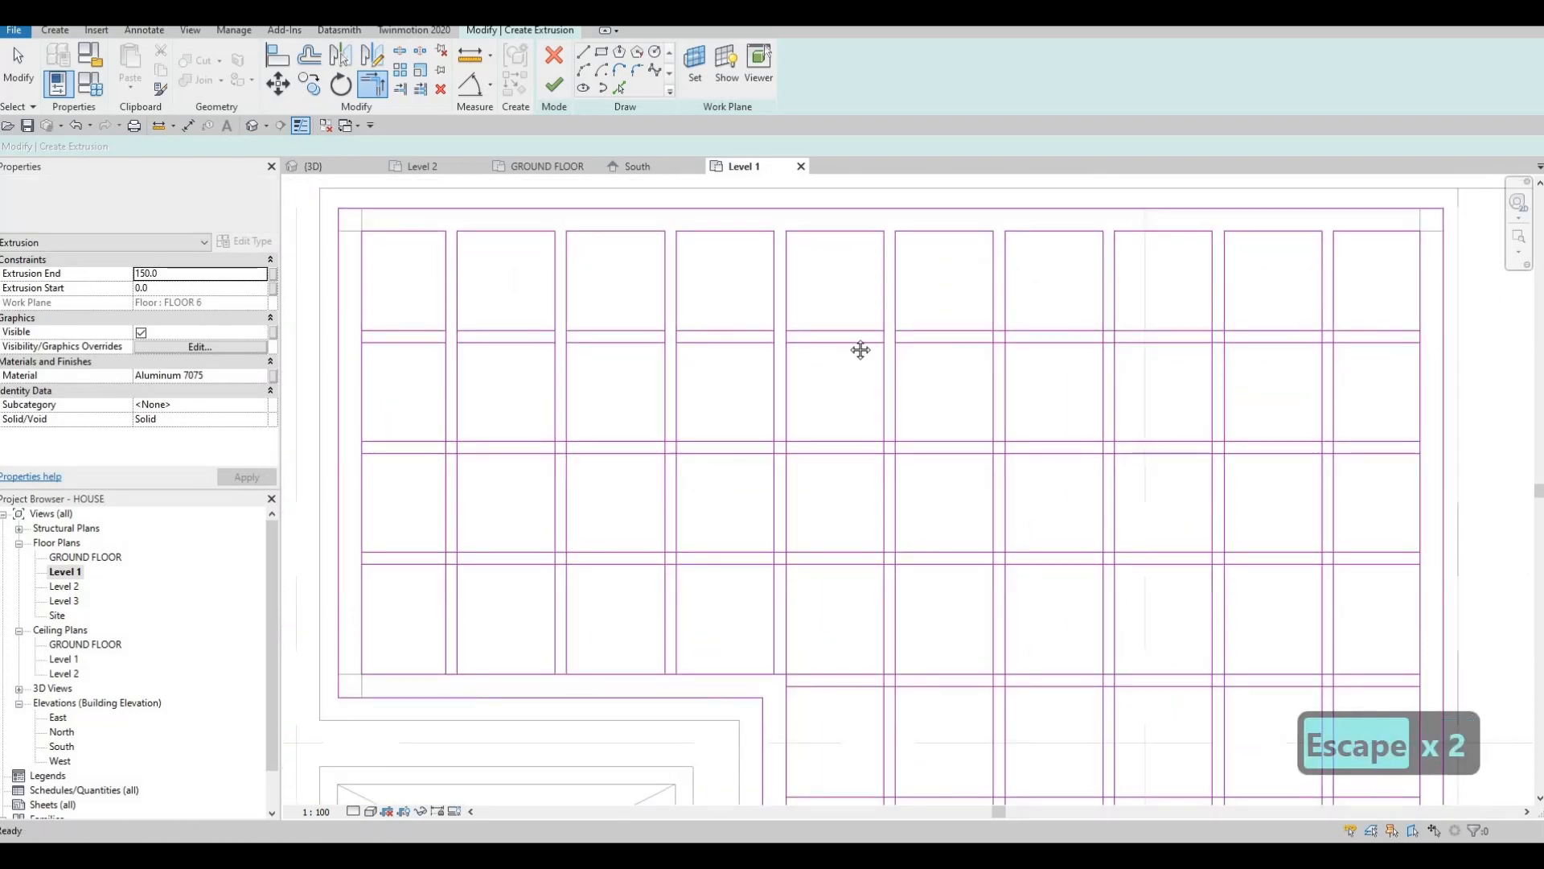
Split both lines of the topmost horizontal slat where they cross the edges of the four rightmost vertical slats.
middle_drag(885, 354, 917, 363)
key(s)
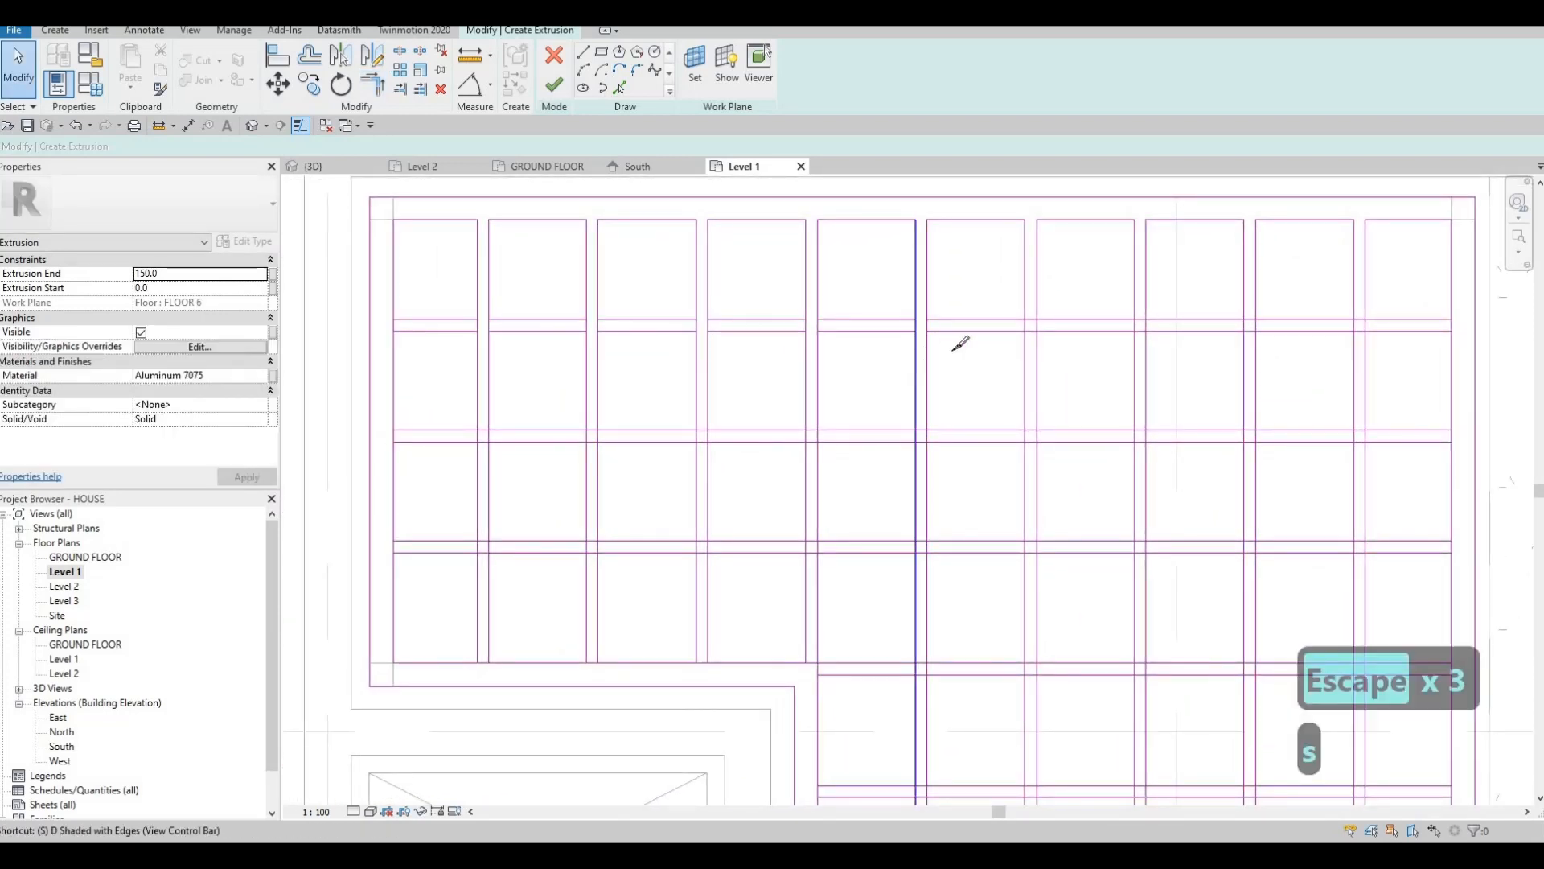
key(l)
scroll(1037, 315, up, 3)
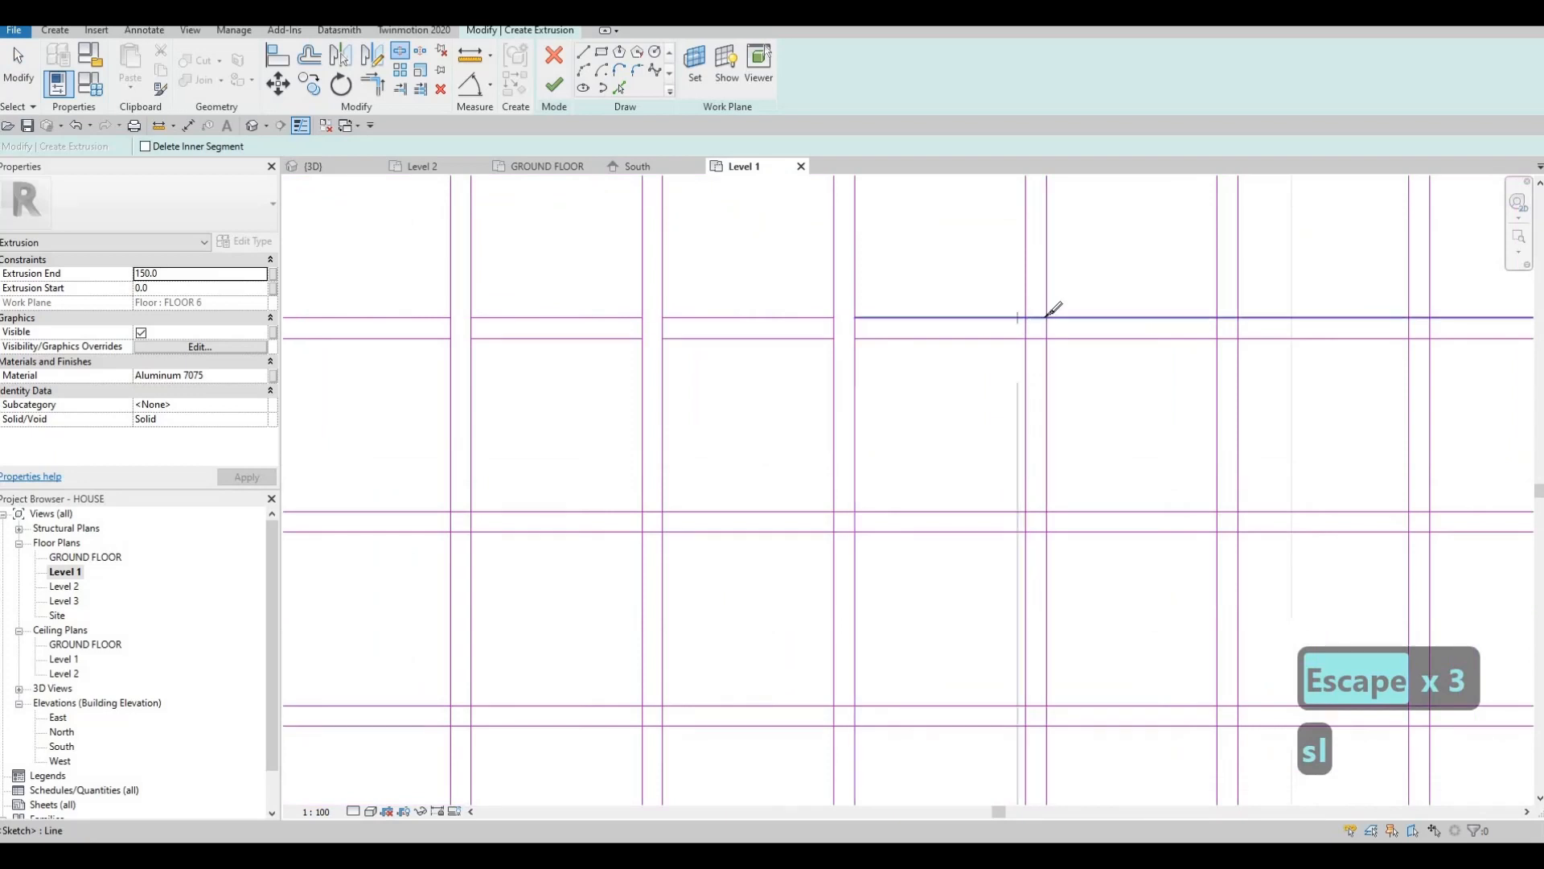
click(1046, 318)
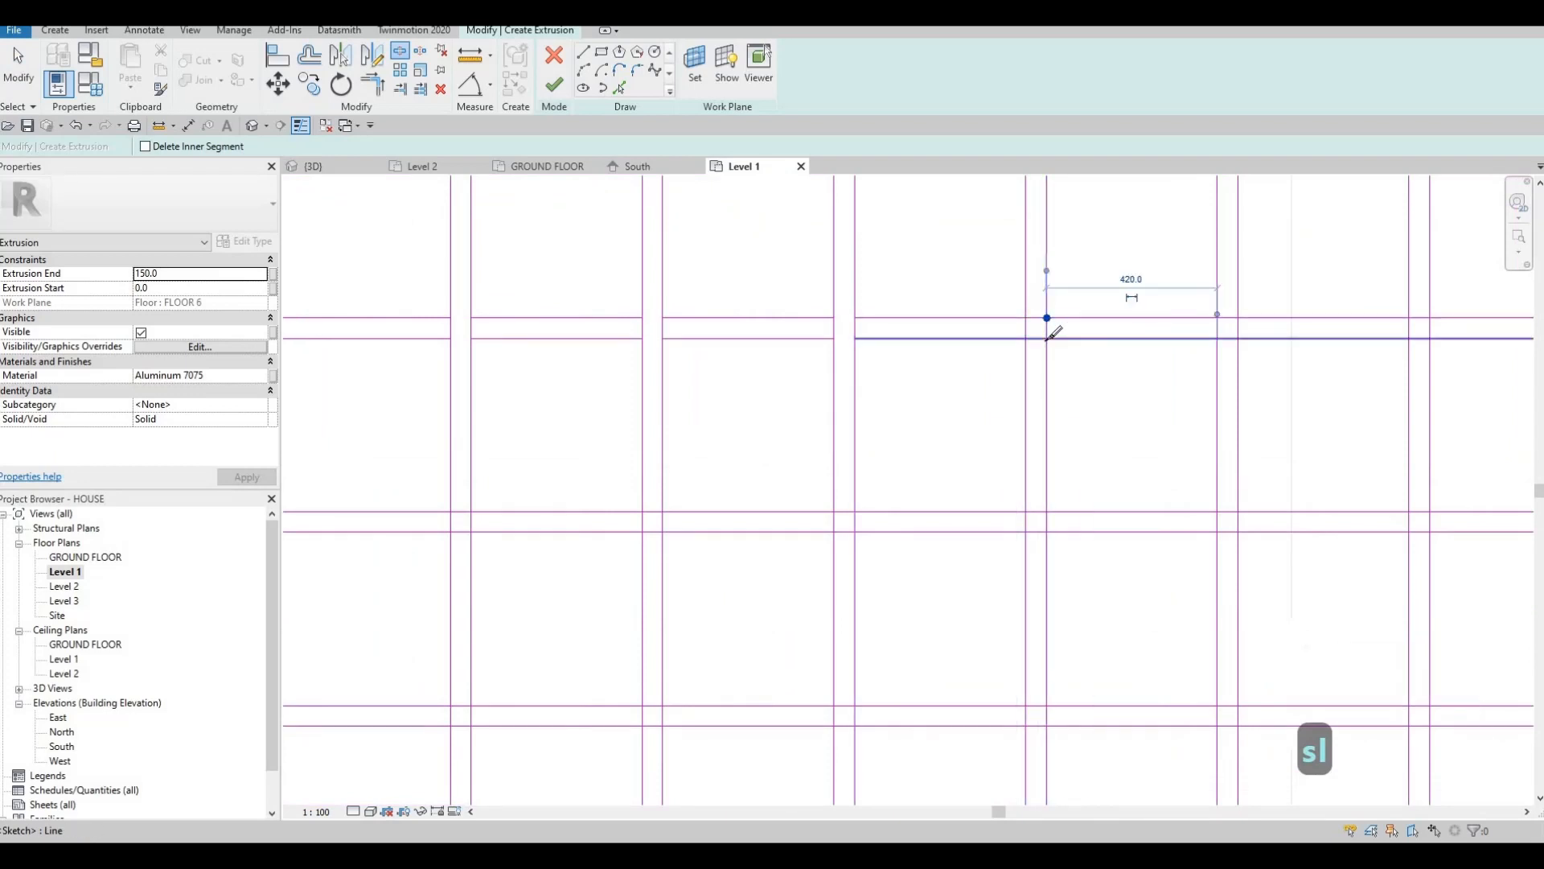
click(1237, 331)
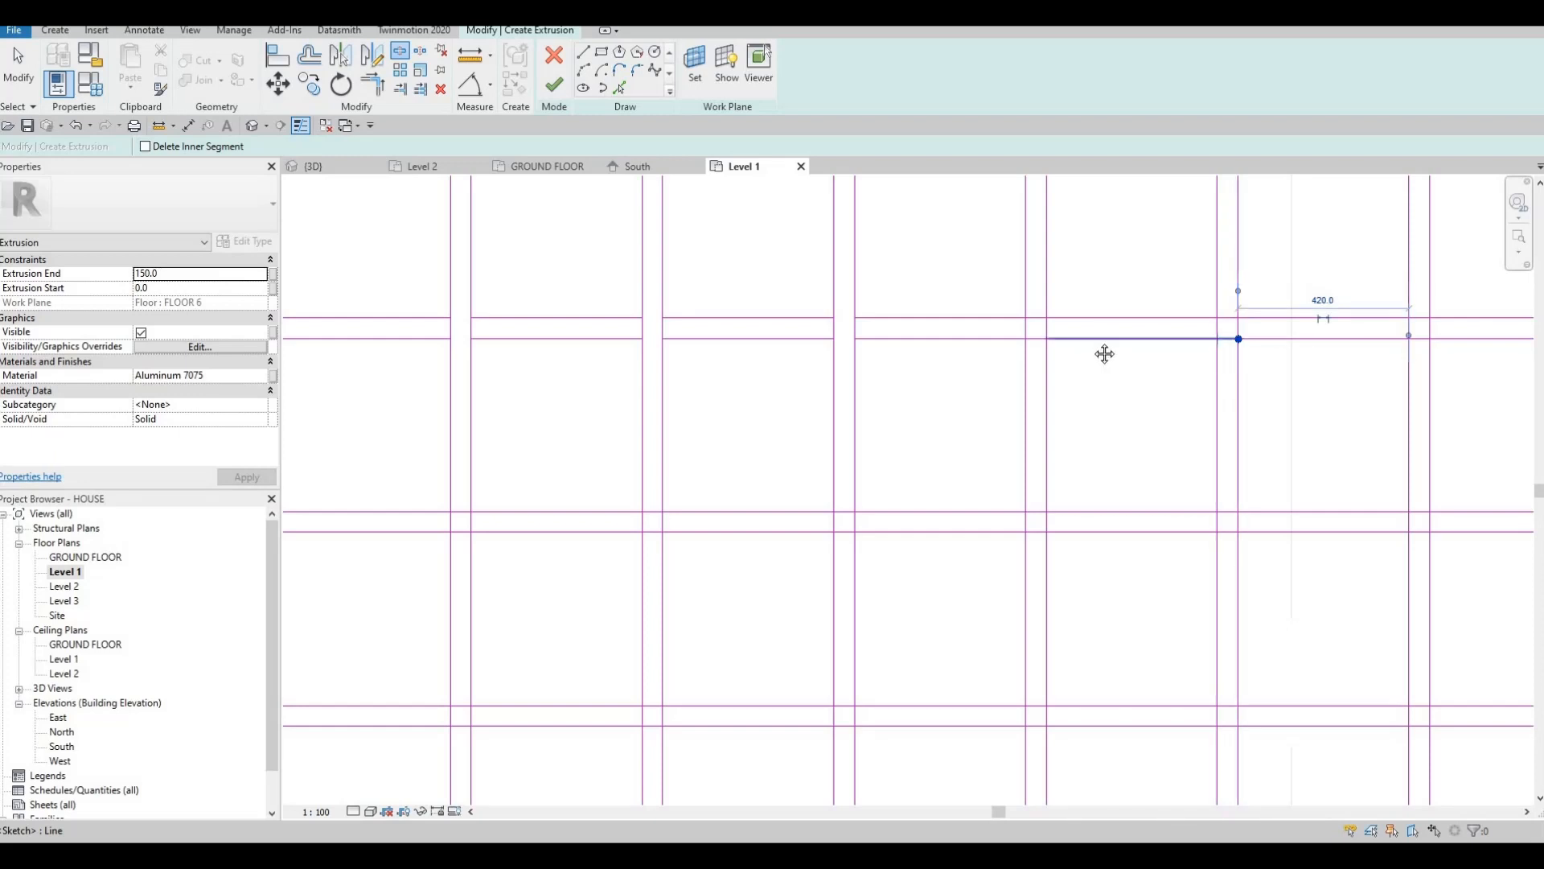
middle_drag(1242, 290, 1241, 286)
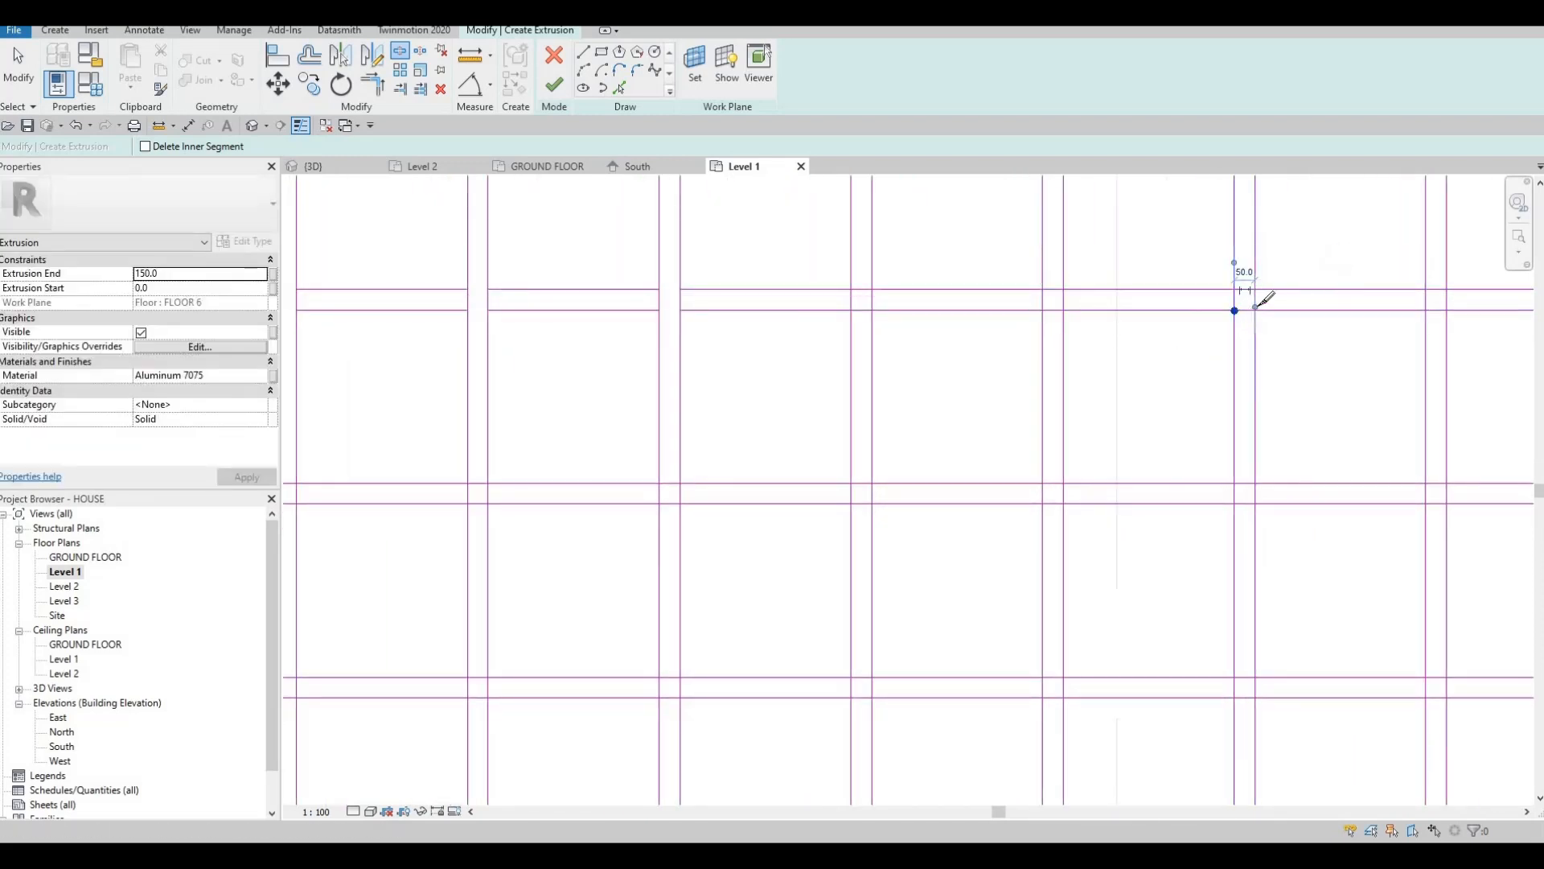
click(1263, 300)
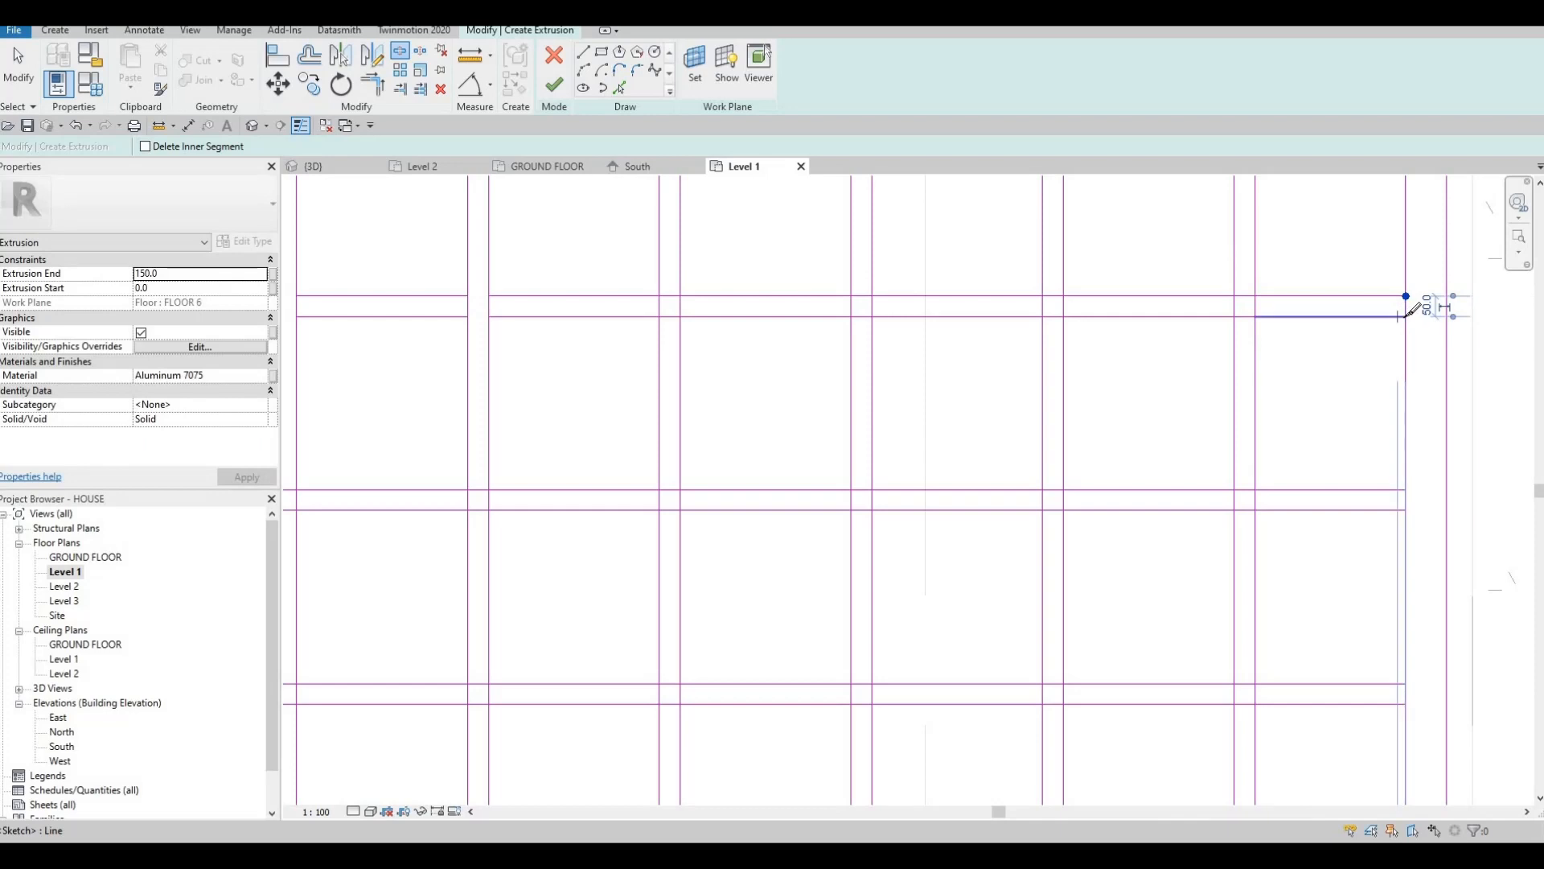
Split the frame's inner right line at the edges of the two uppermost horizontal slats.
middle_drag(1395, 479, 1355, 425)
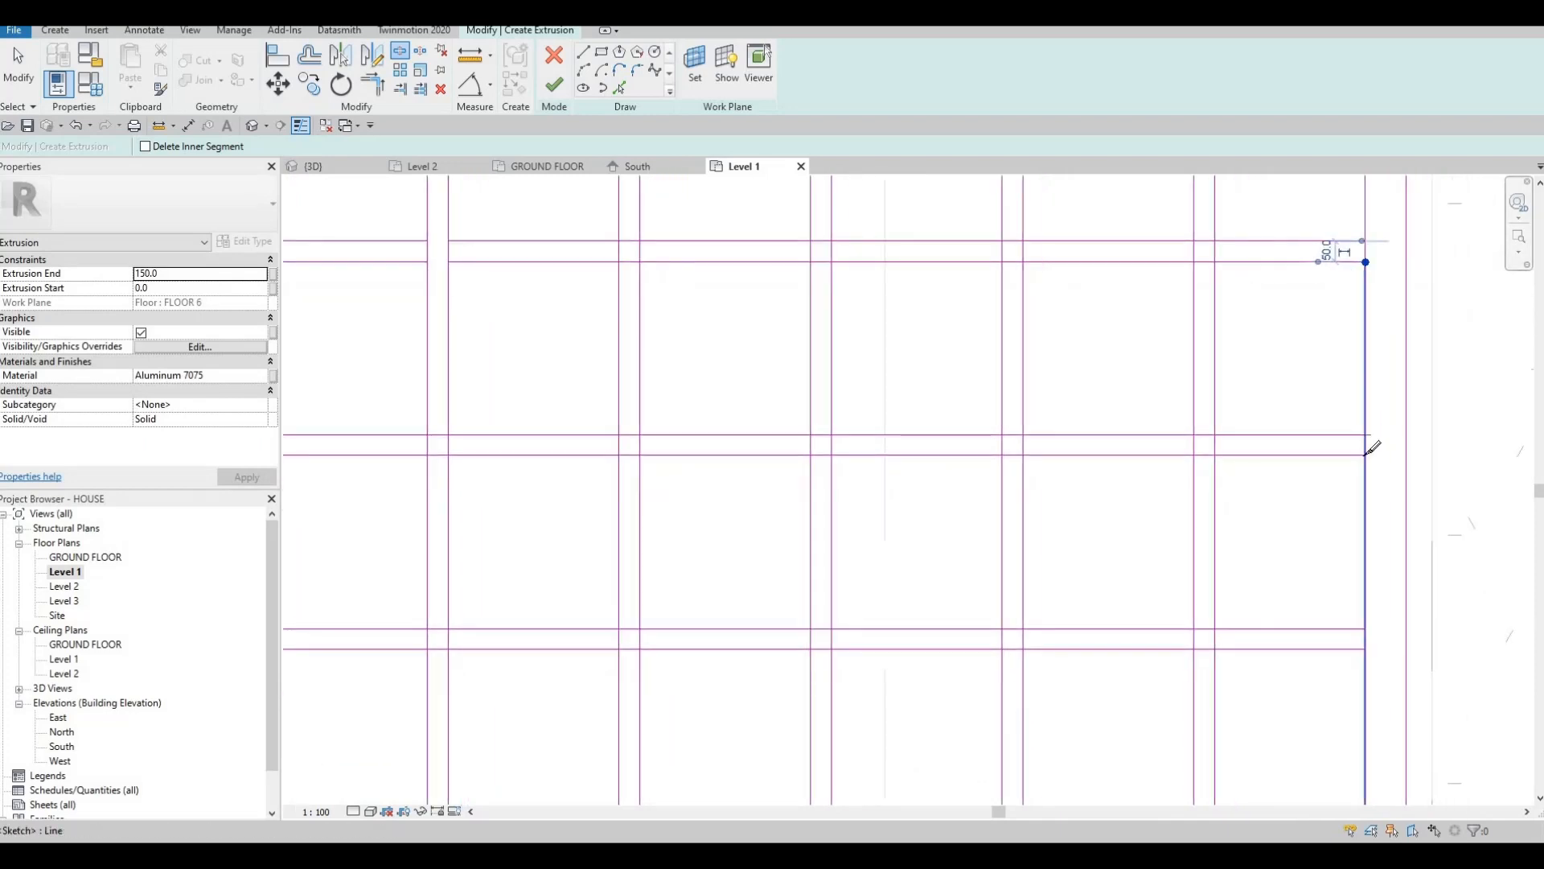
click(1358, 418)
scroll(1319, 478, down, 2)
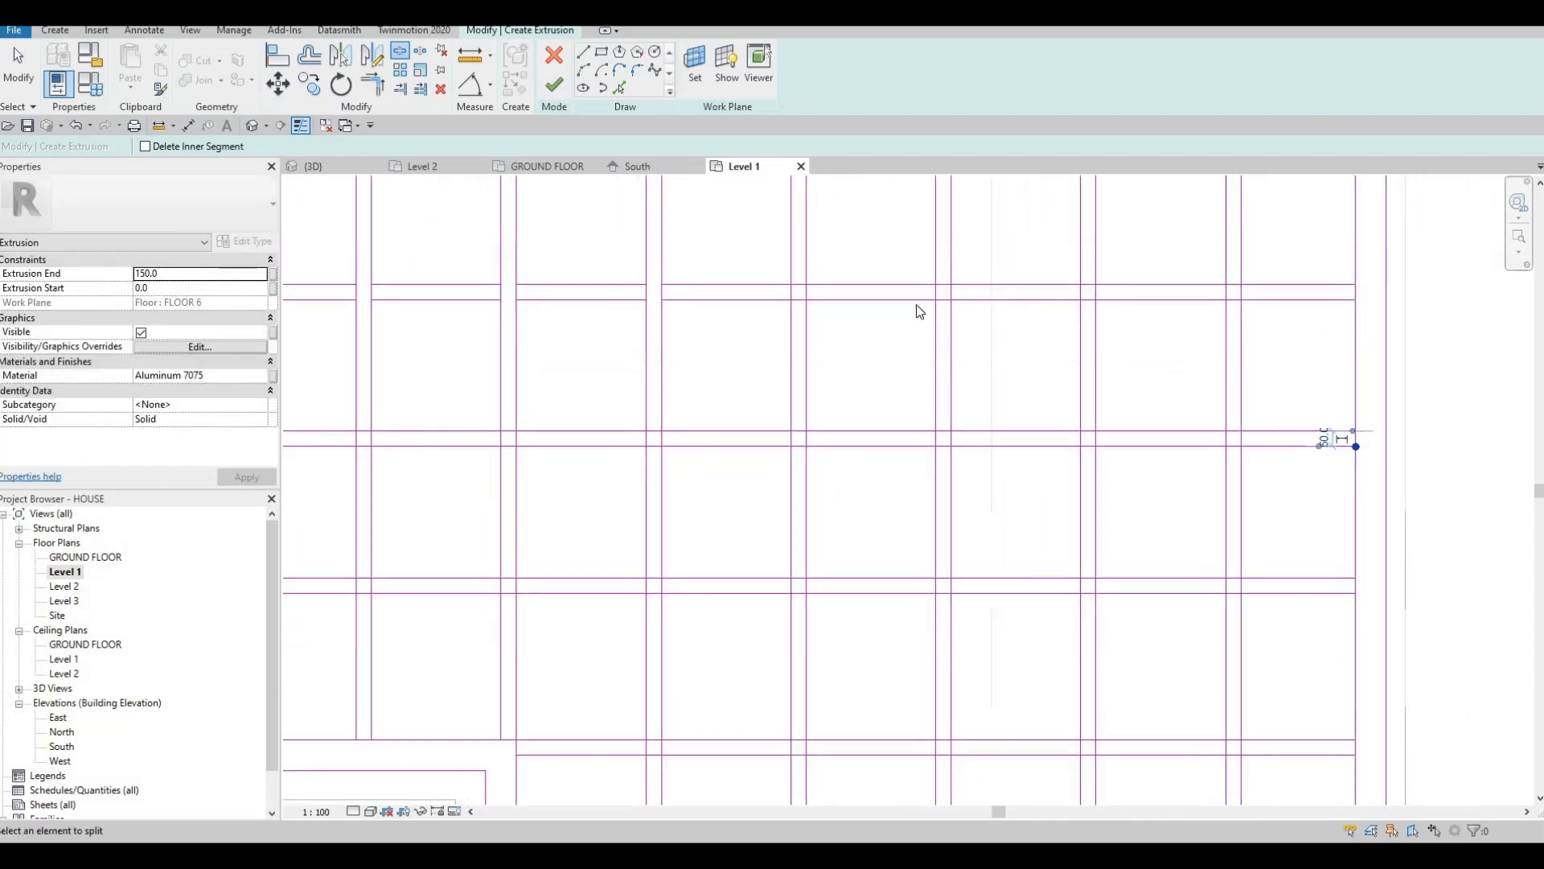
key(Escape)
key(Escape)
Delete the short line segments of the topmost horizontal slat inside its crossings with the four rightmost vertical slats.
drag(731, 255, 847, 340)
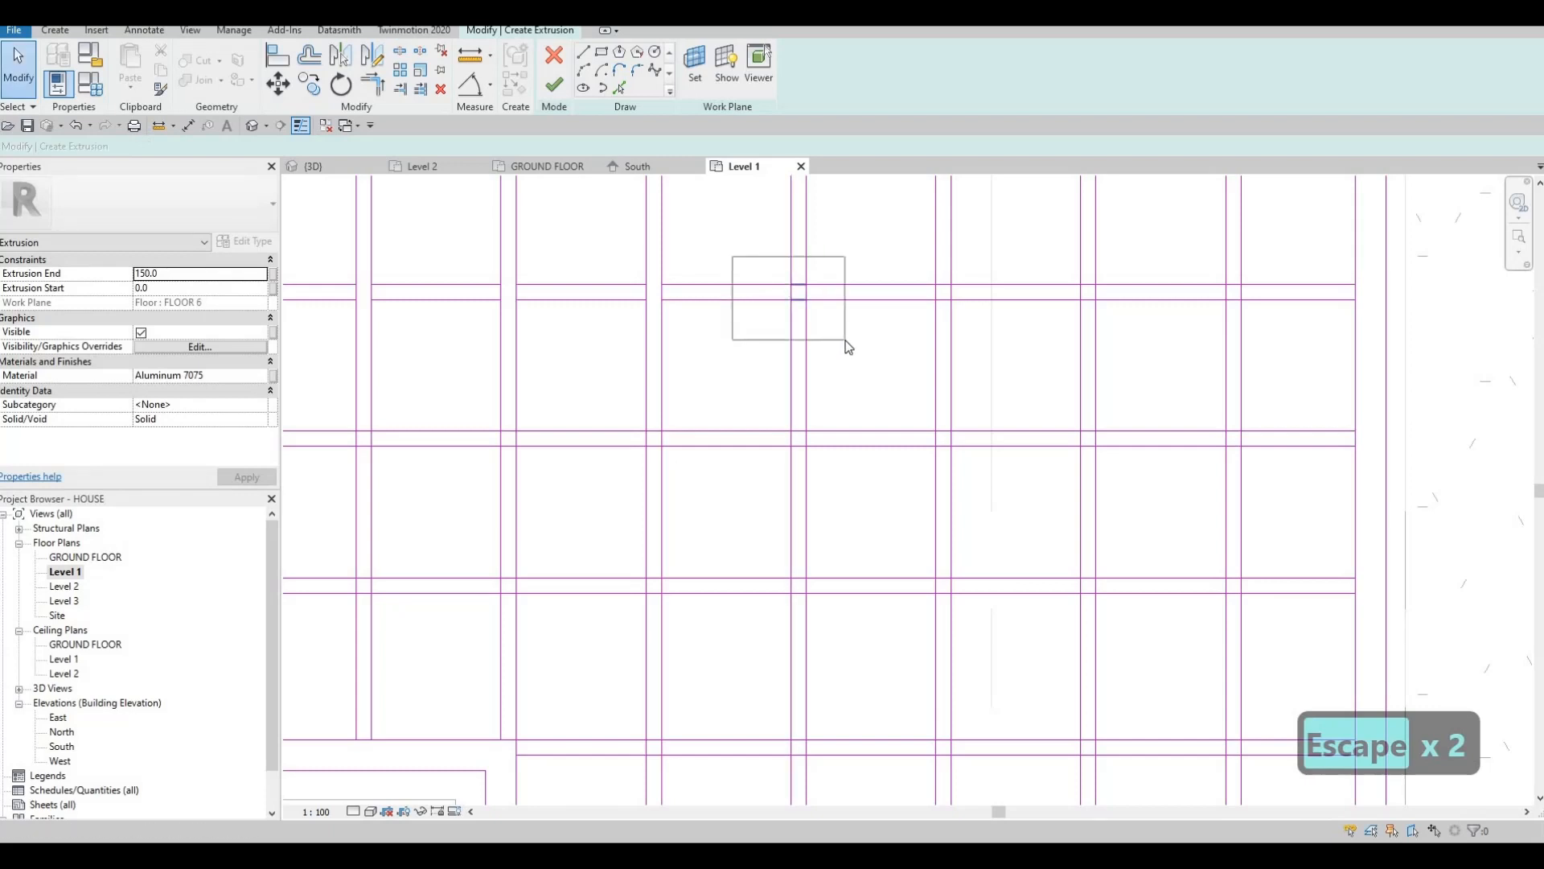
key(Delete)
key(Delete)
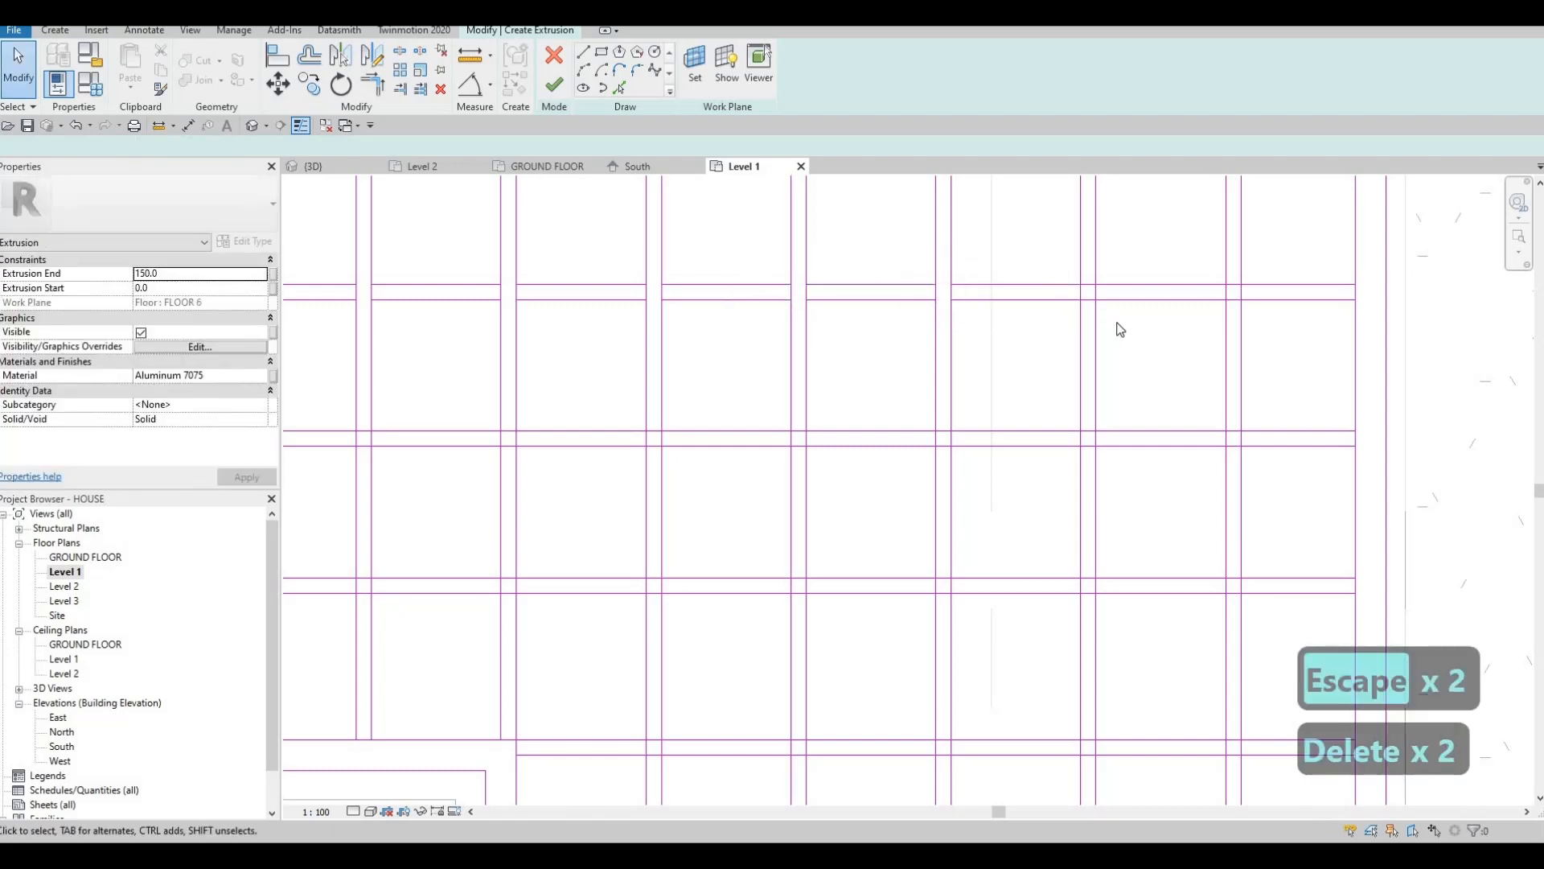
drag(1260, 256, 1206, 321)
key(Delete)
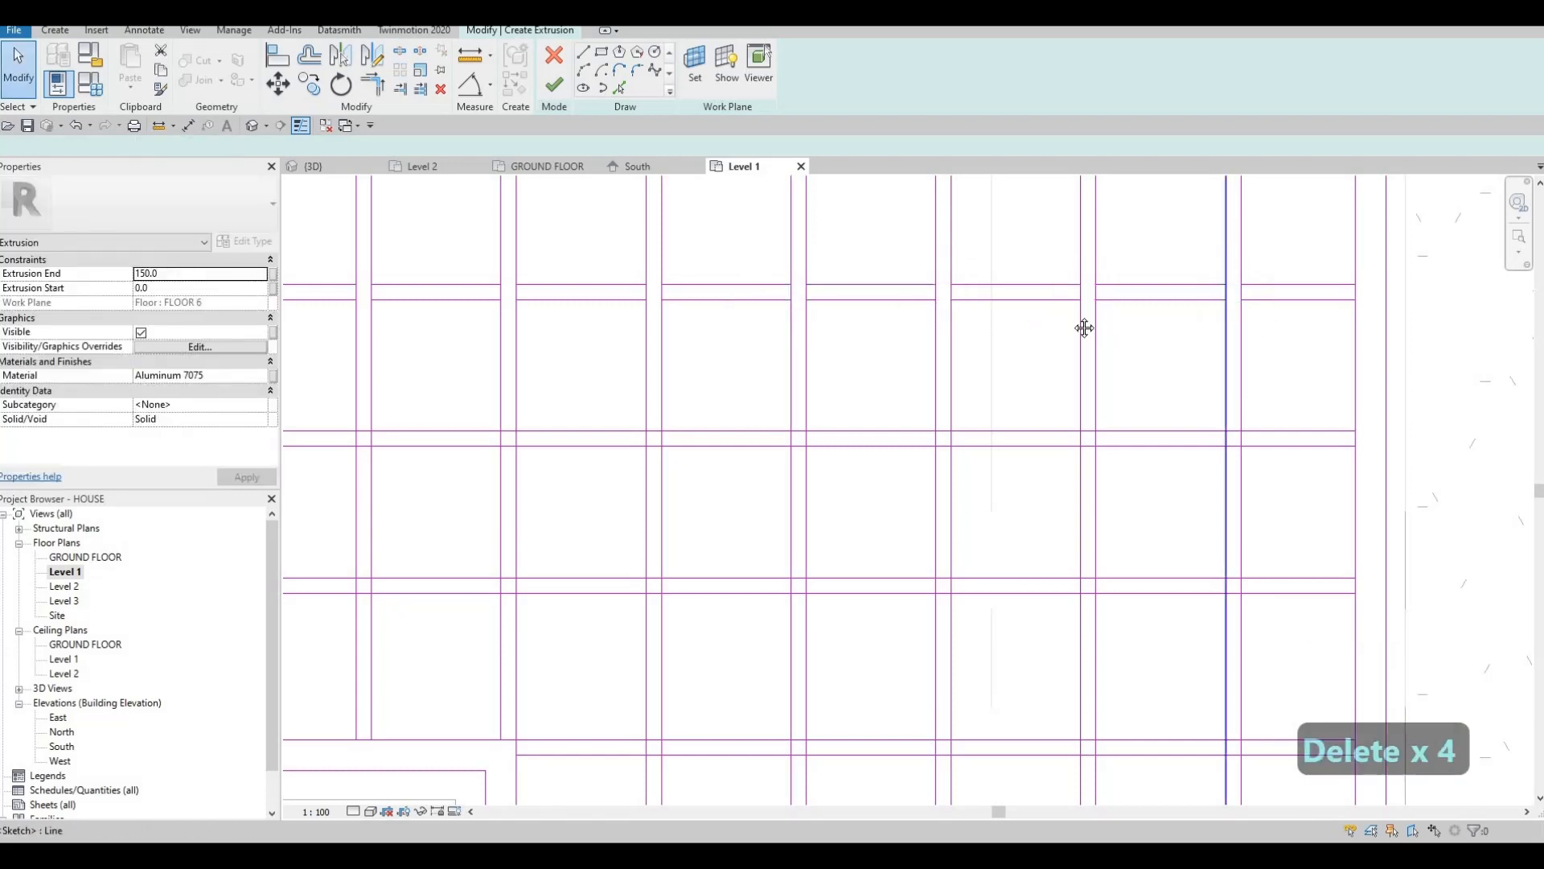
scroll(1082, 327, down, 5)
key(Escape)
key(Escape)
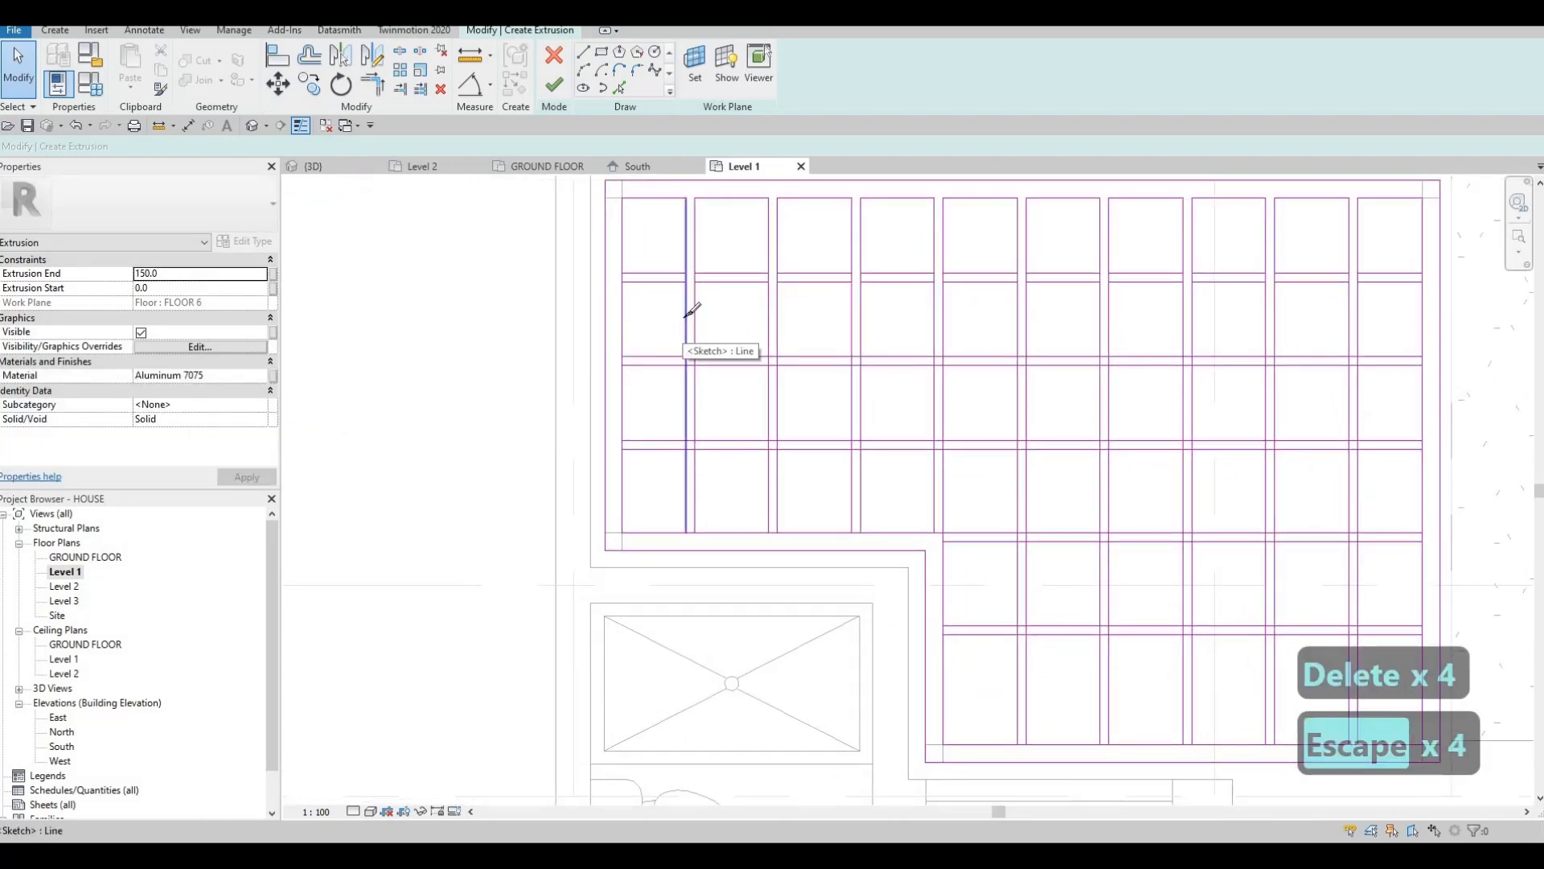
Split the frame's inner left line at both edges of the three upper horizontal slats.
key(s)
key(l)
scroll(616, 279, up, 4)
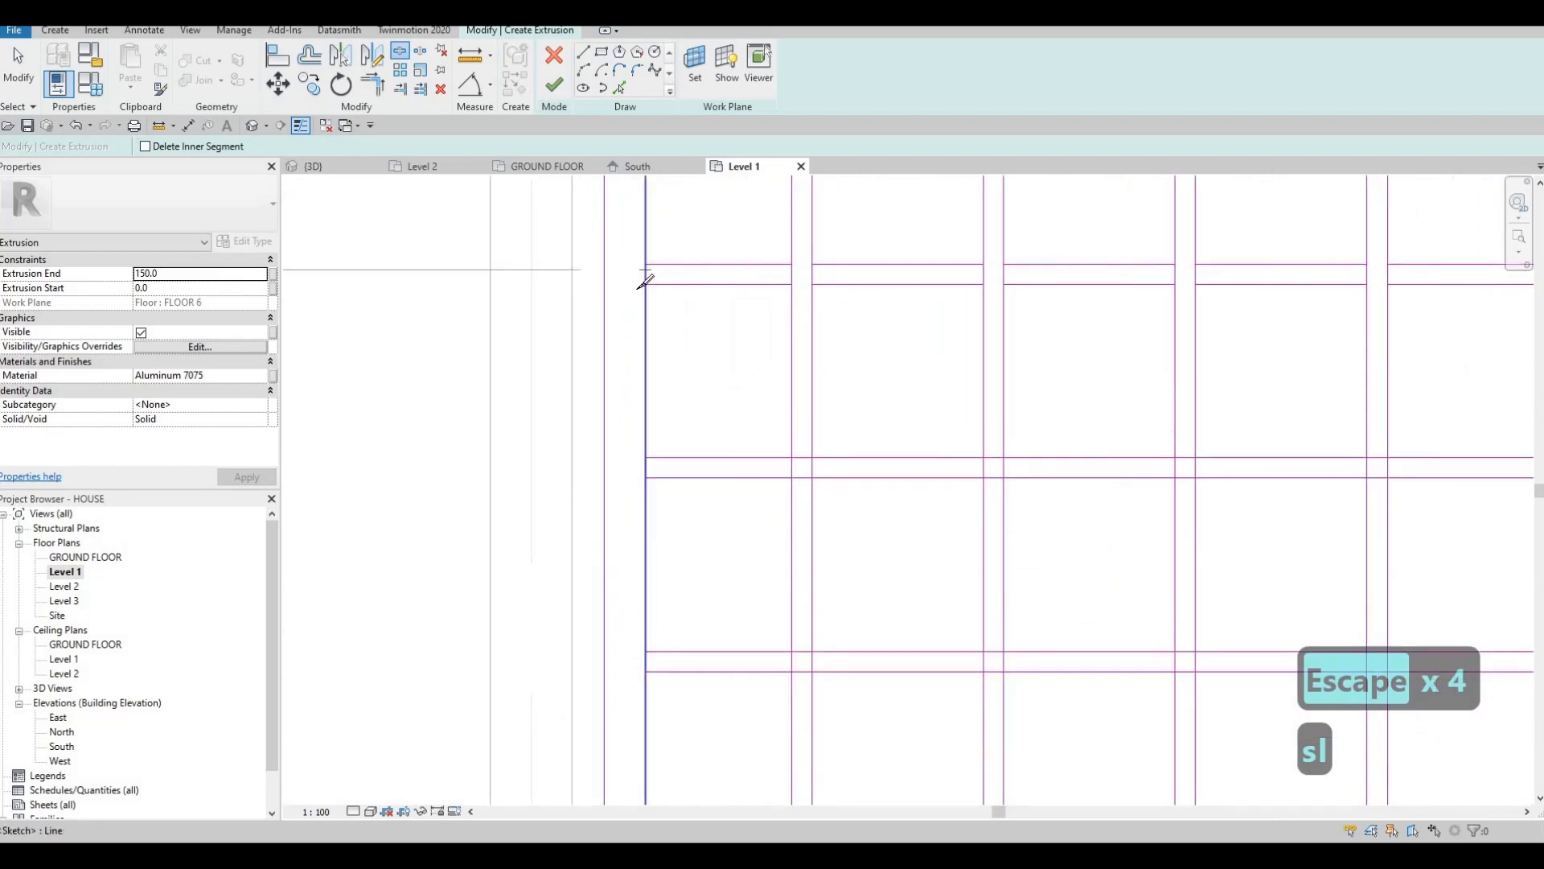
click(649, 478)
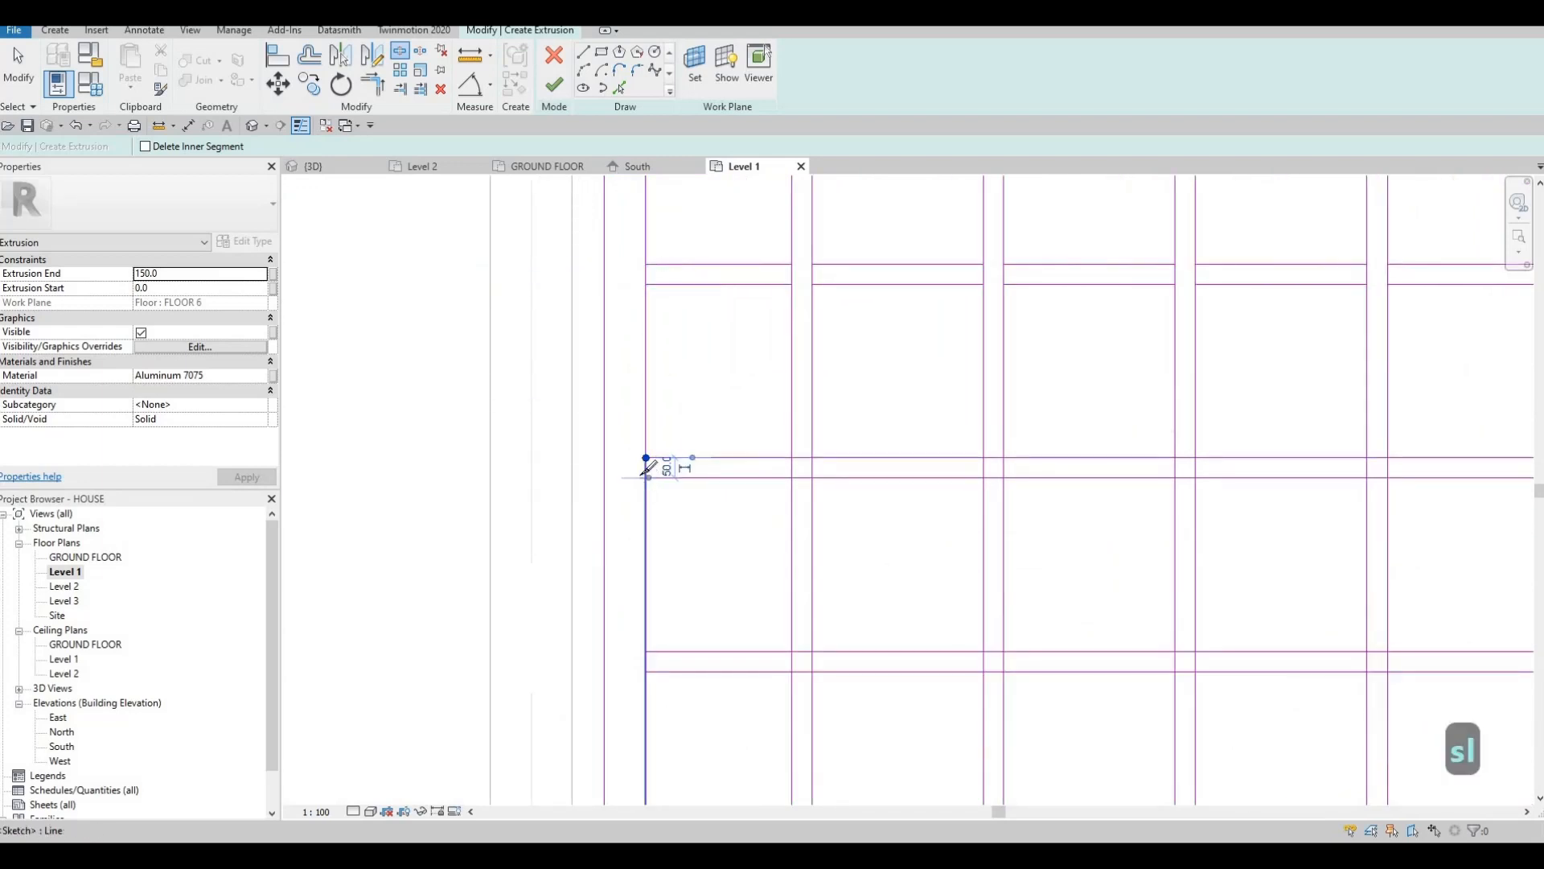
click(653, 666)
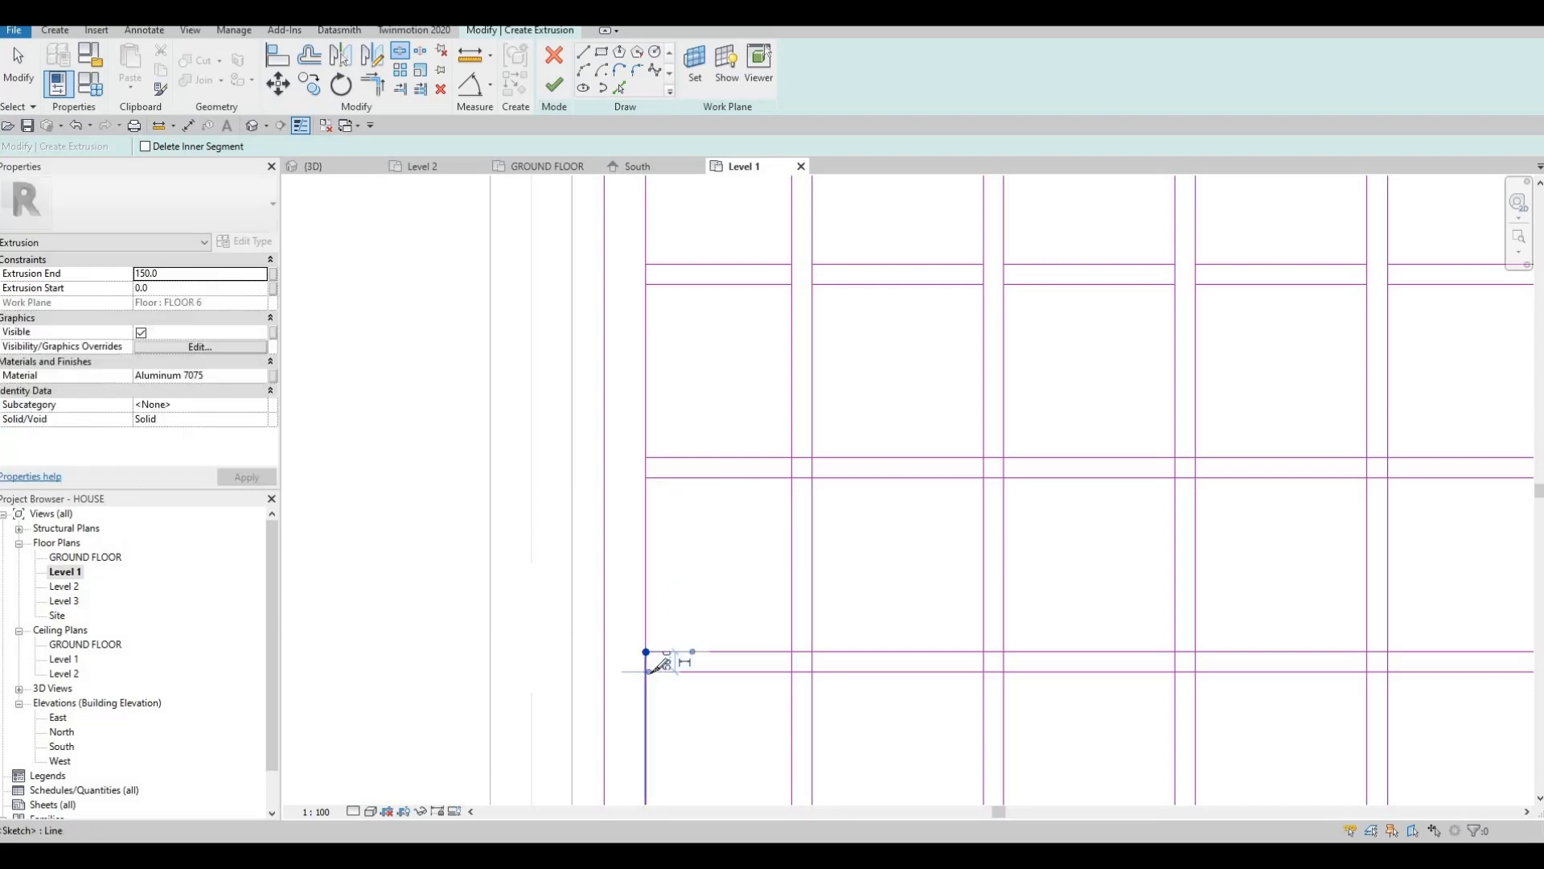
scroll(655, 593, down, 2)
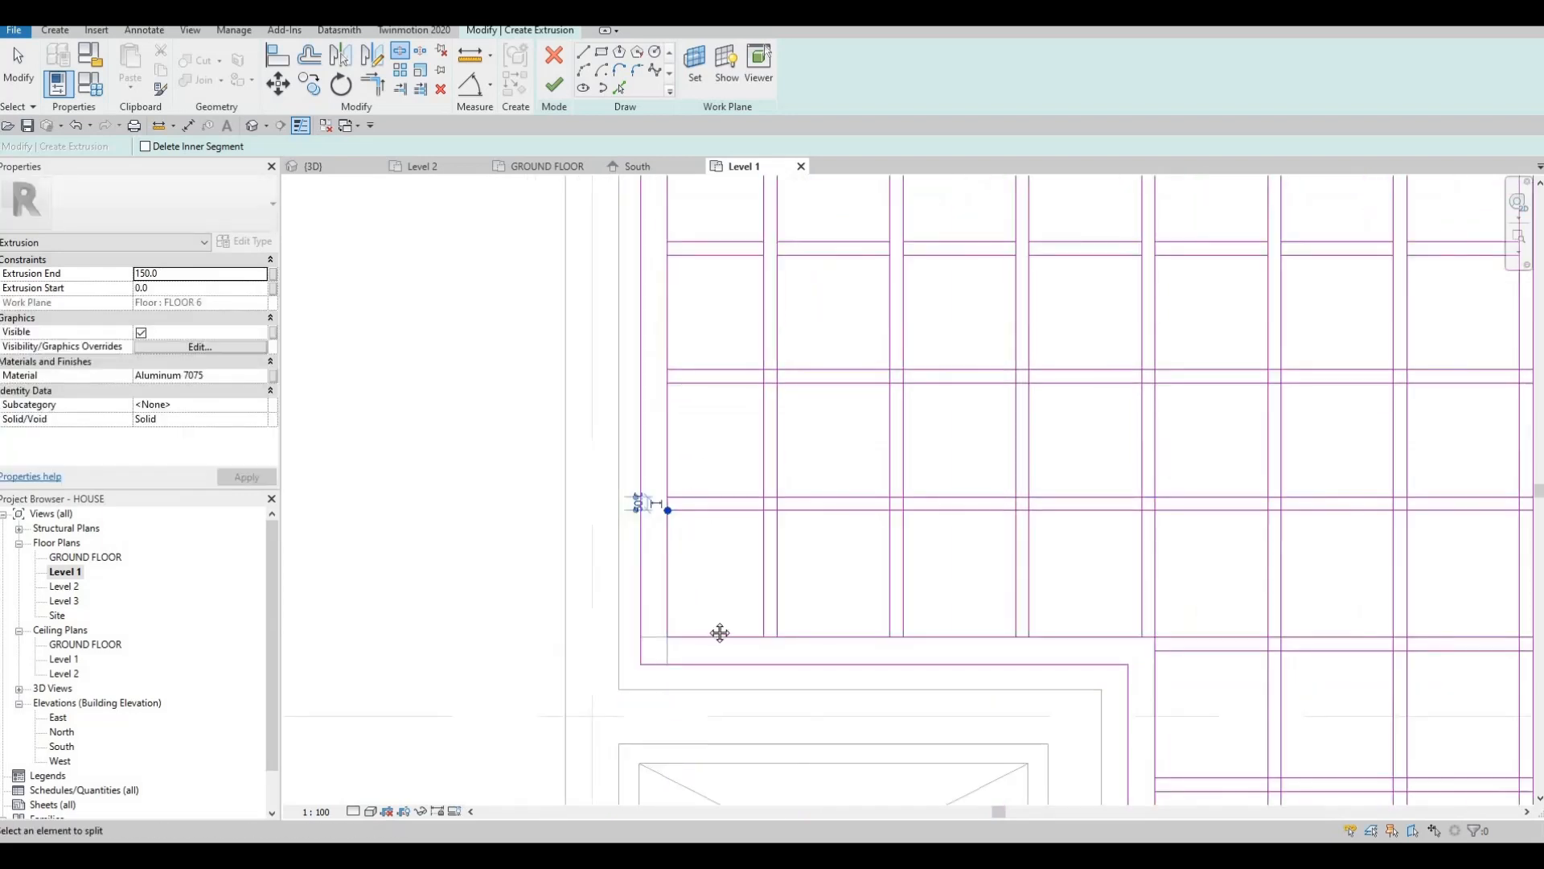
key(Escape)
middle_drag(717, 631, 688, 395)
scroll(688, 395, down, 1)
key(Escape)
key(Escape)
Delete the short segments of the frame's inner left line that close off the three upper horizontal slats.
drag(682, 335, 722, 617)
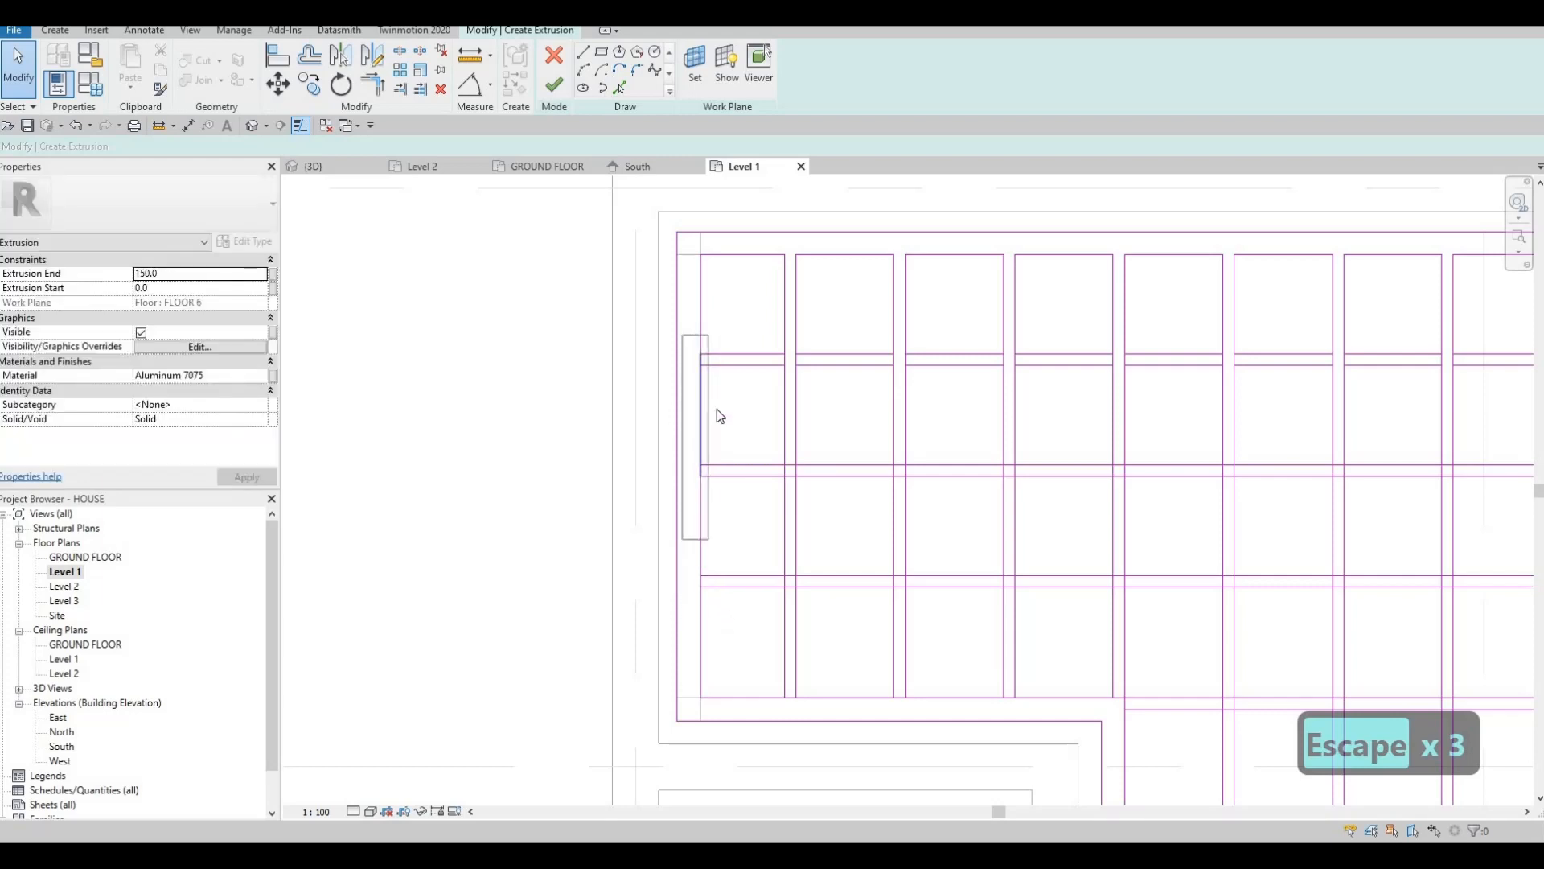
drag(716, 414, 719, 494)
key(Delete)
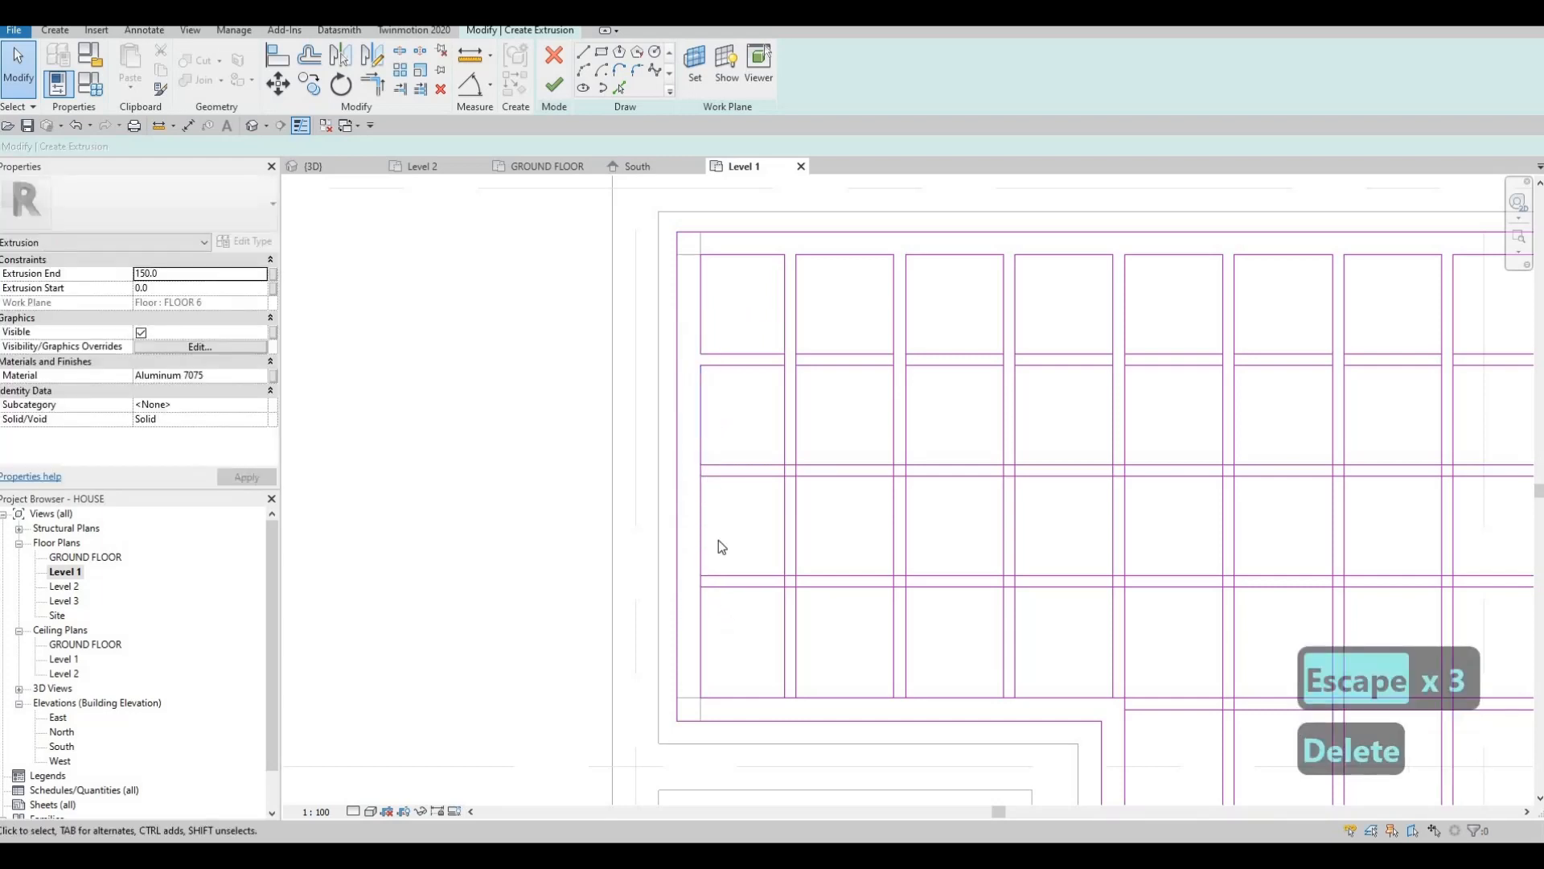
key(Delete)
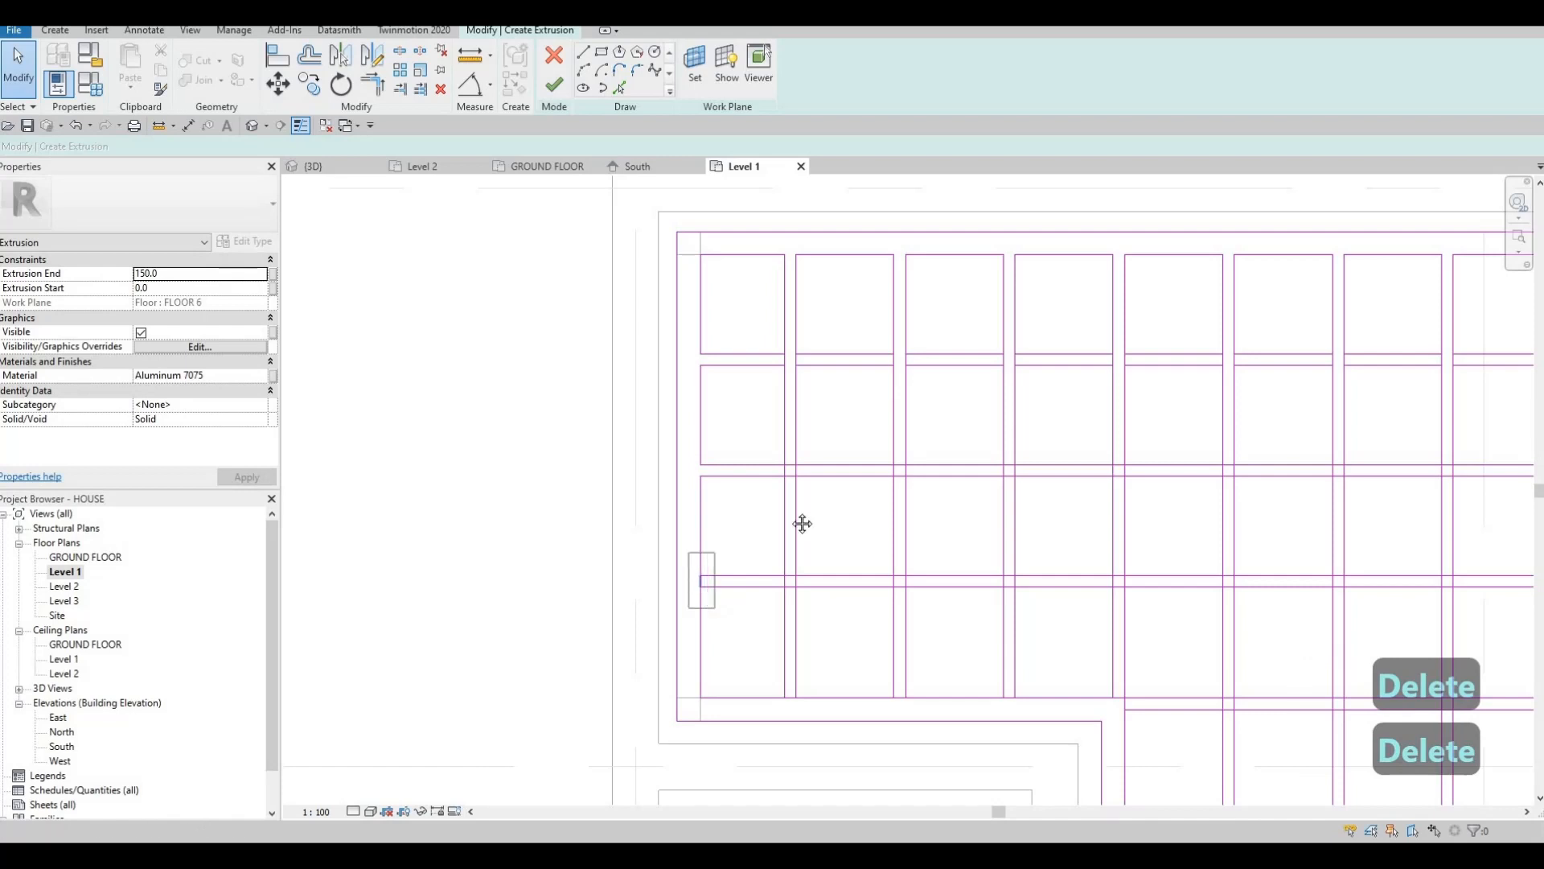
key(Delete)
Delete the short segments of the frame's inner right line at the ends of the two uppermost horizontal slats.
scroll(764, 451, down, 2)
scroll(980, 421, up, 1)
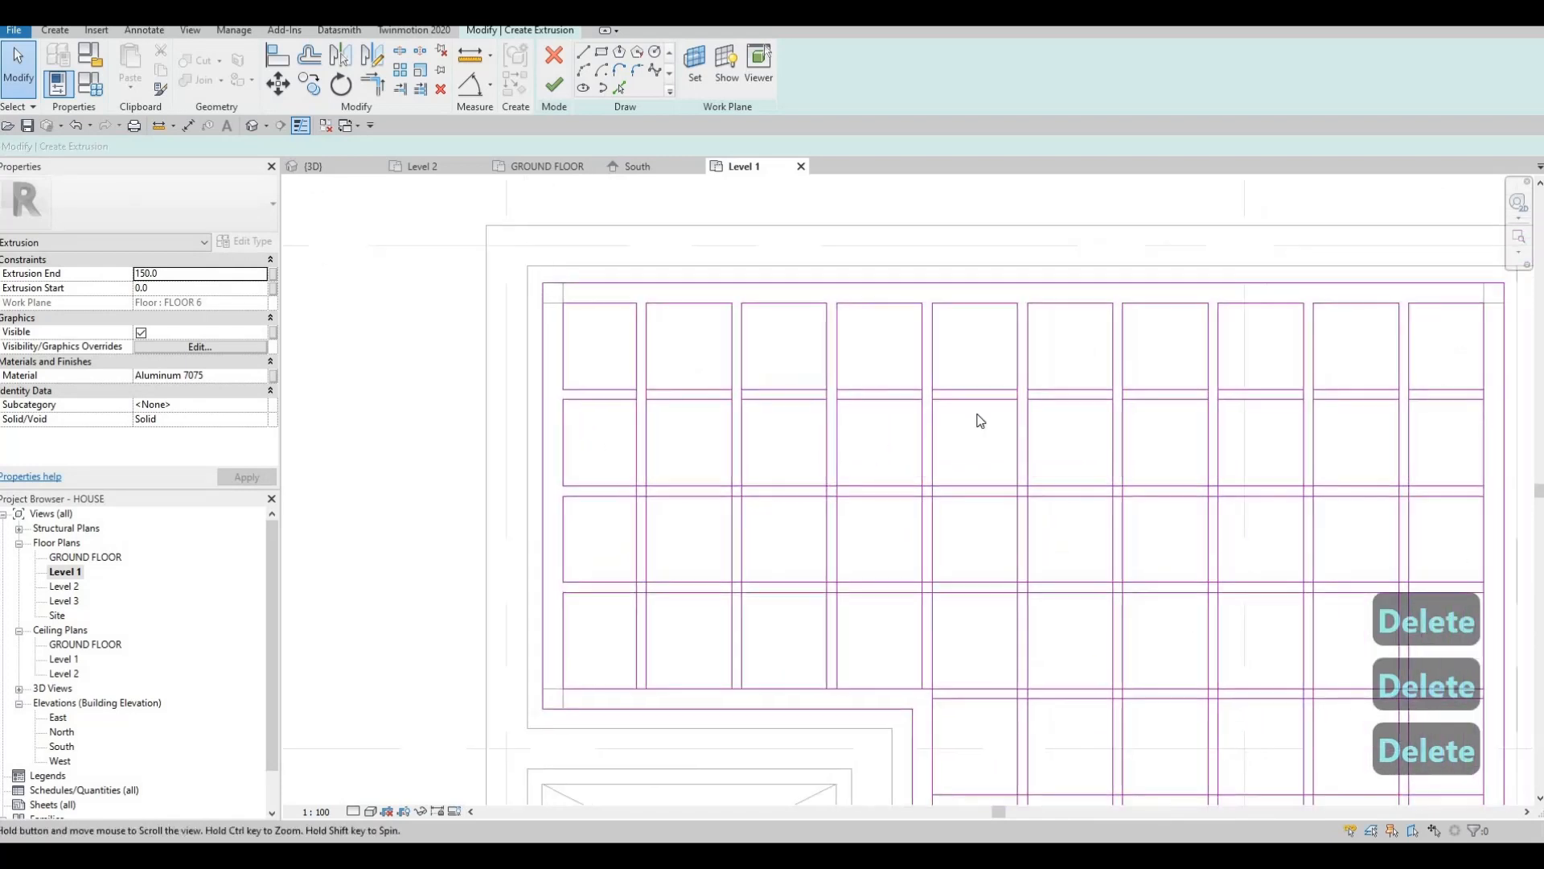
scroll(1165, 339, up, 3)
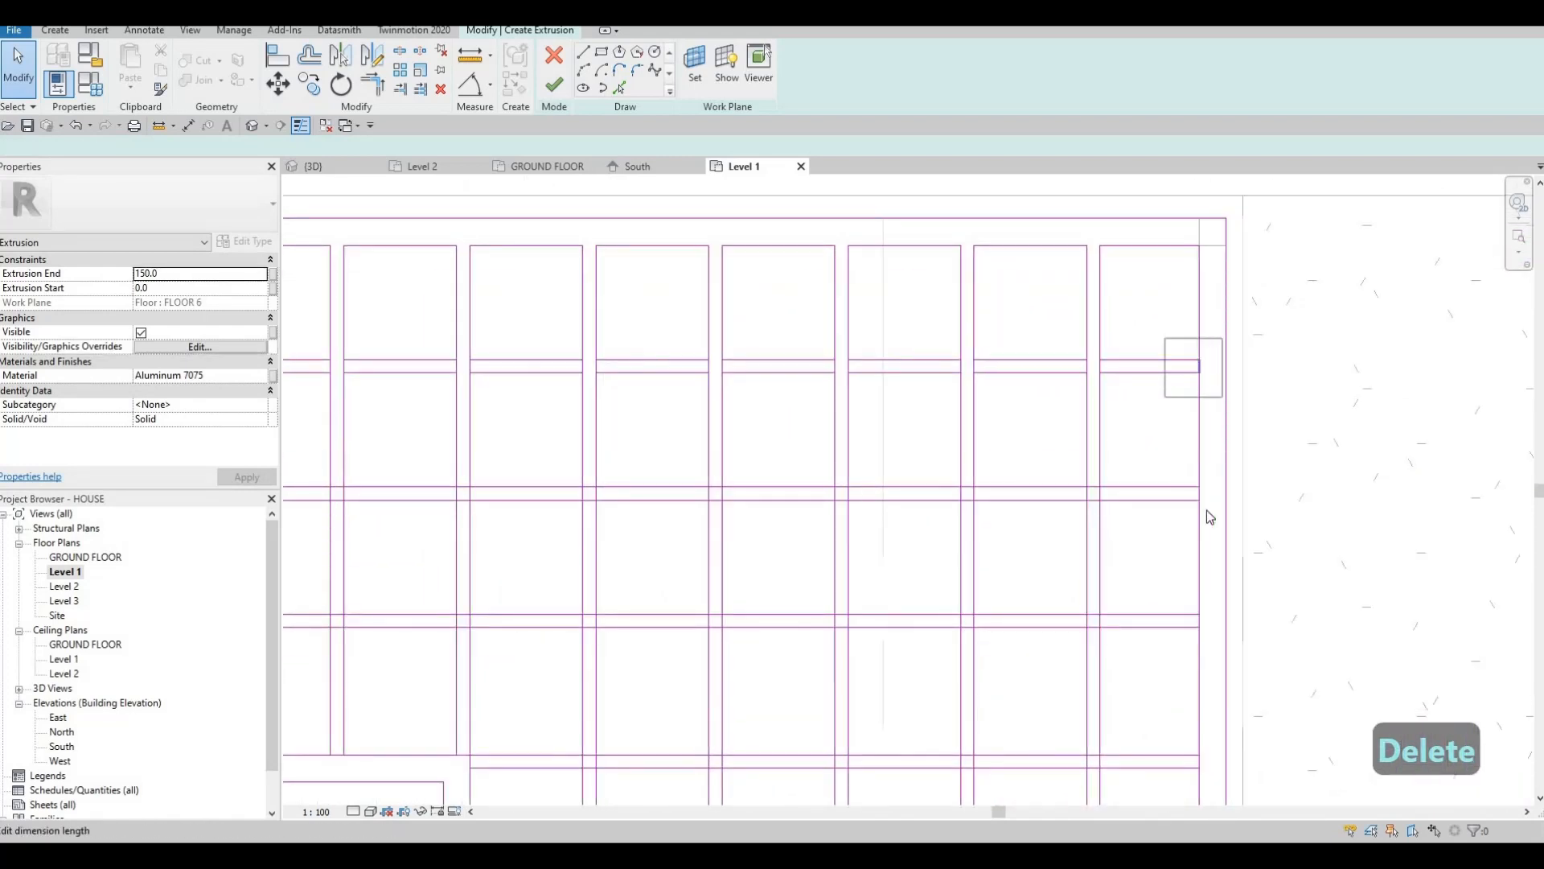
key(Delete)
key(Delete)
middle_drag(1107, 488, 1040, 366)
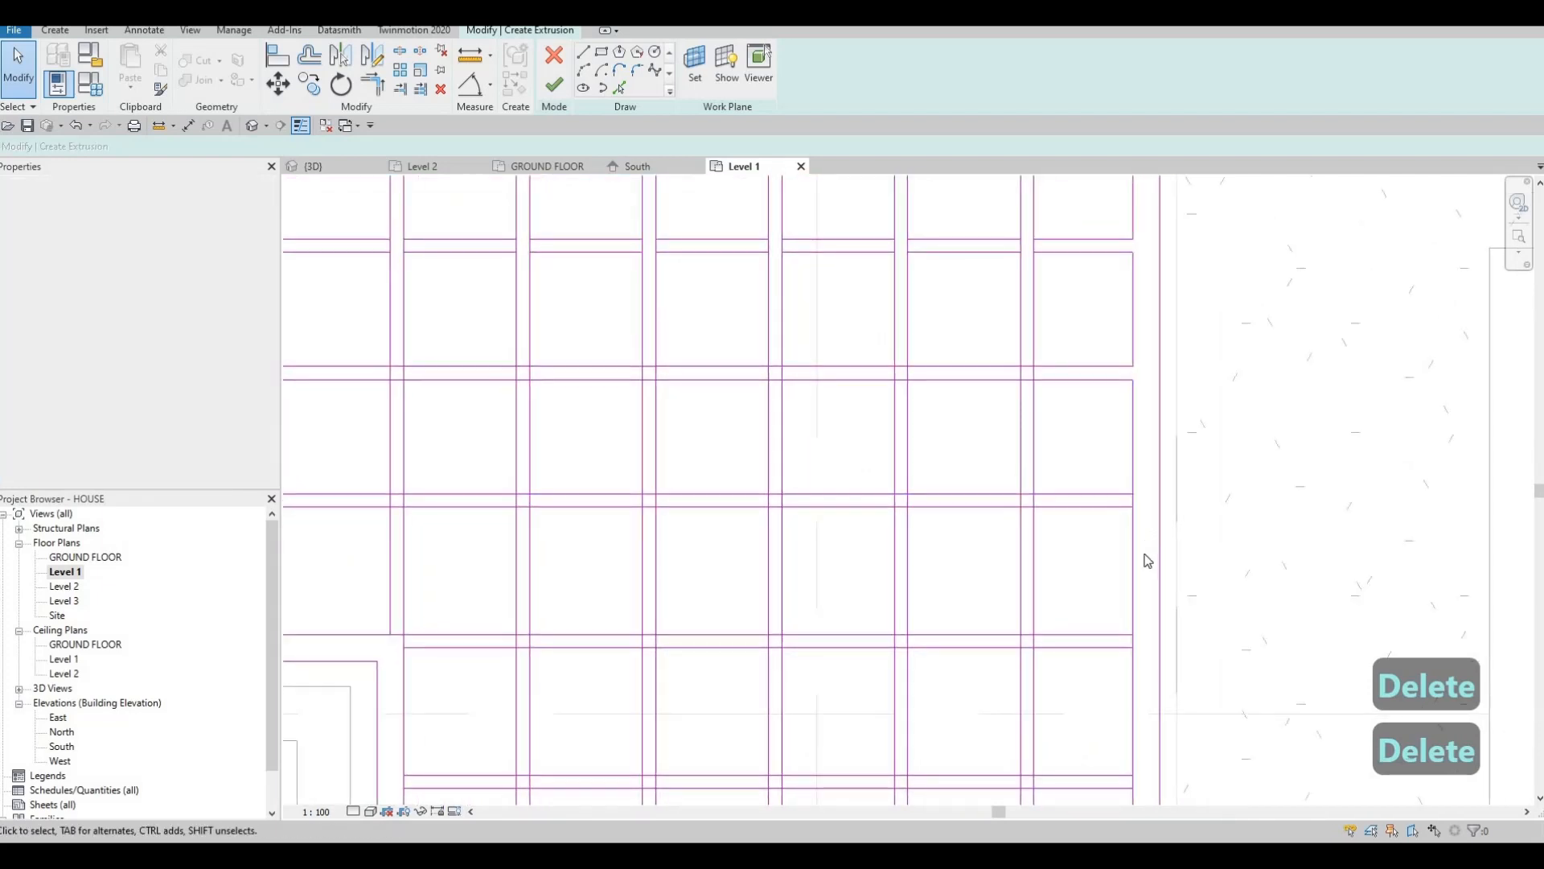
drag(1096, 473, 1145, 538)
key(Delete)
key(Escape)
key(Escape)
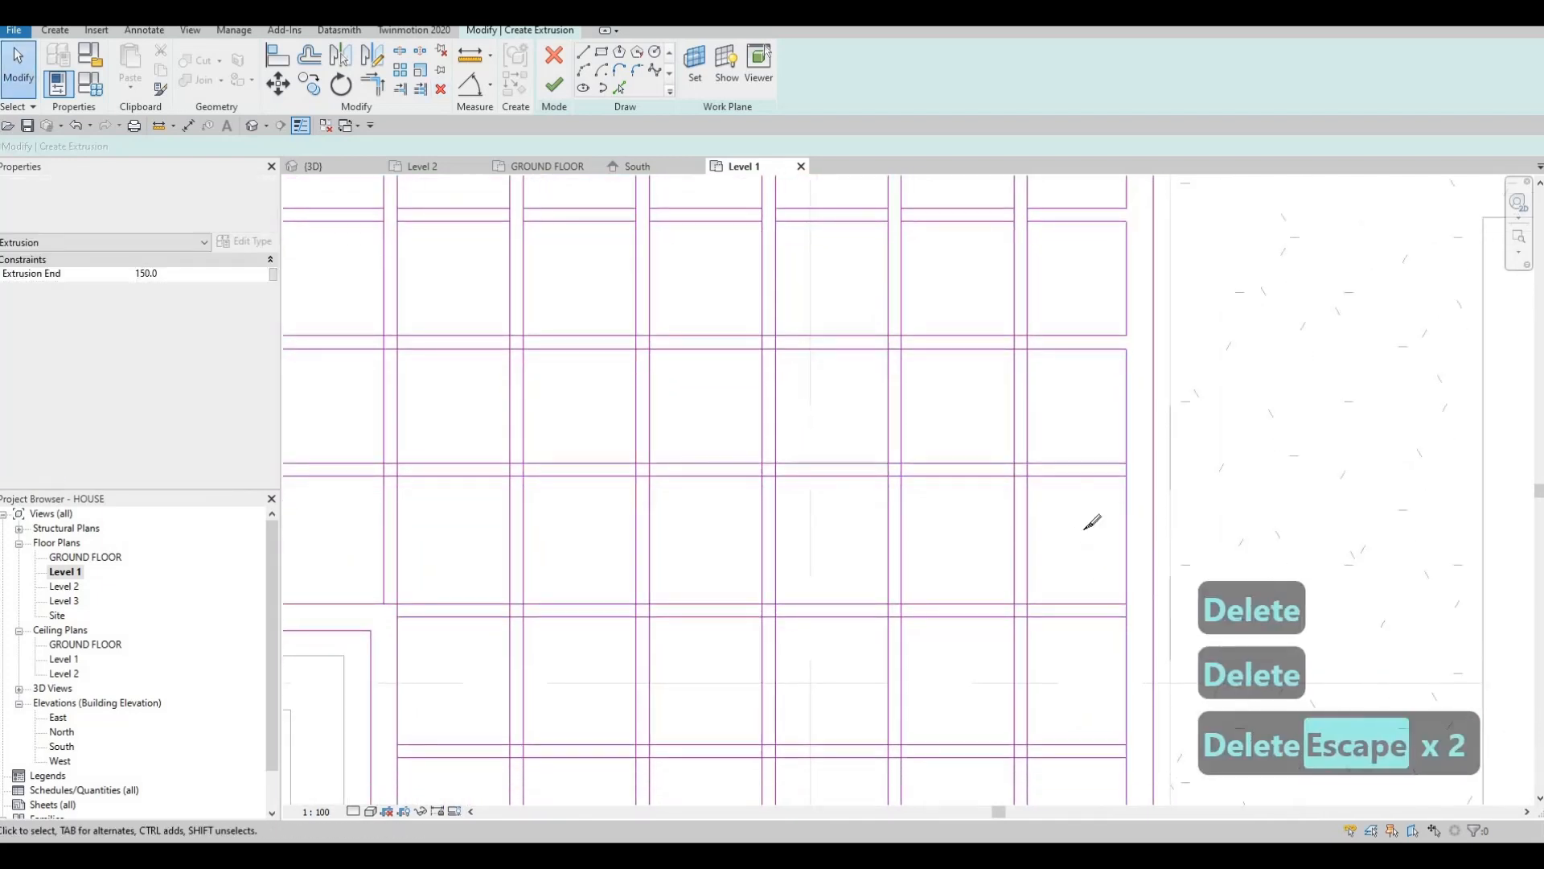
Split the frame's inner right line at both edges of the three lower horizontal slats.
key(s)
key(l)
scroll(1123, 474, up, 2)
click(1129, 457)
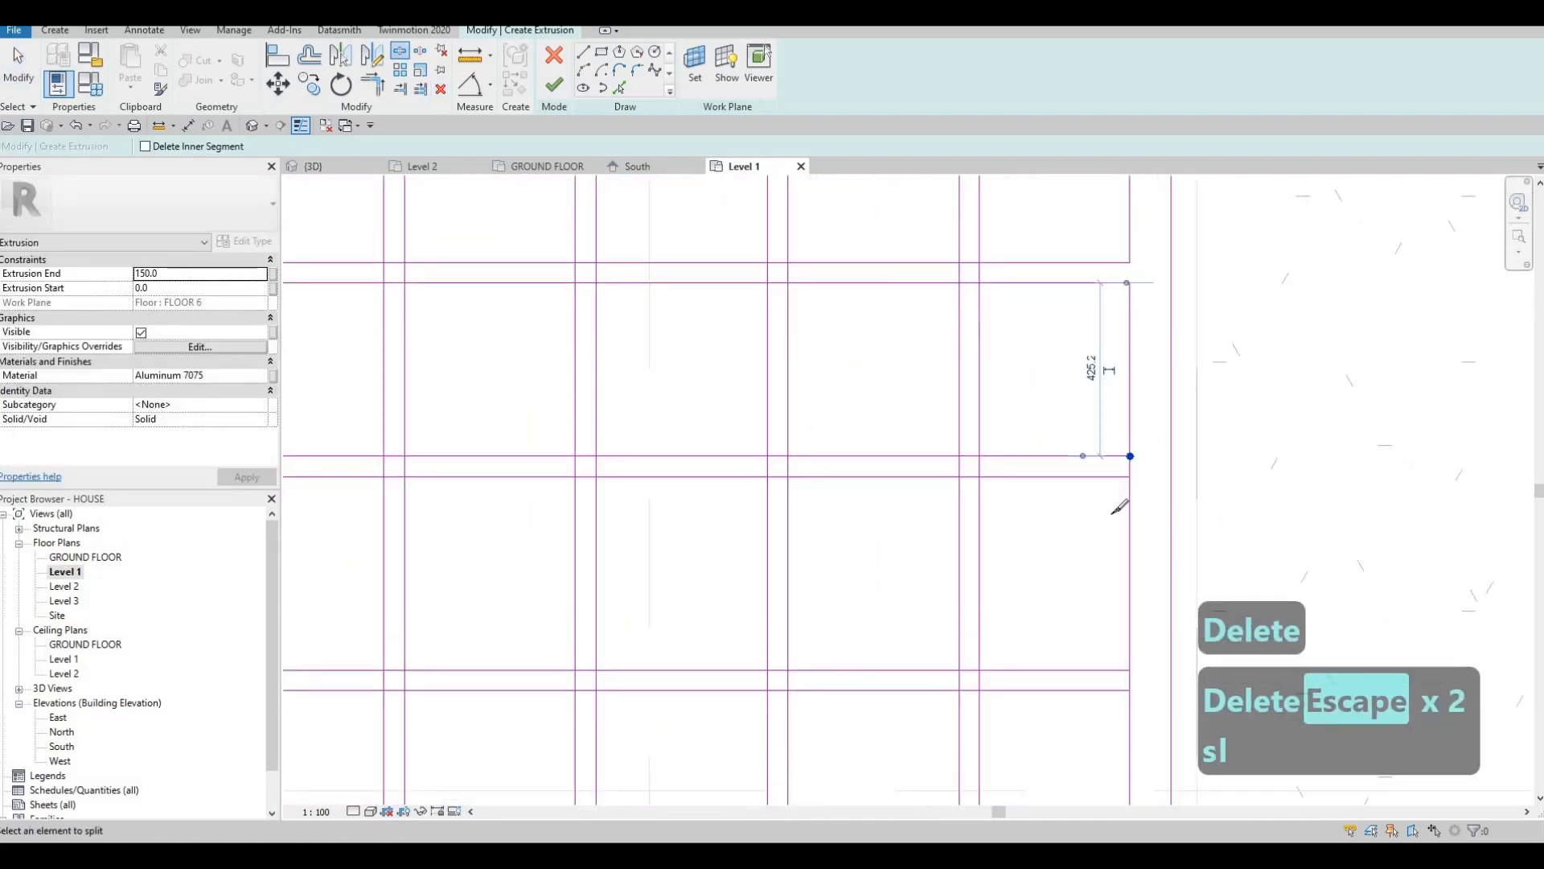
click(1129, 477)
middle_drag(1092, 551, 1050, 440)
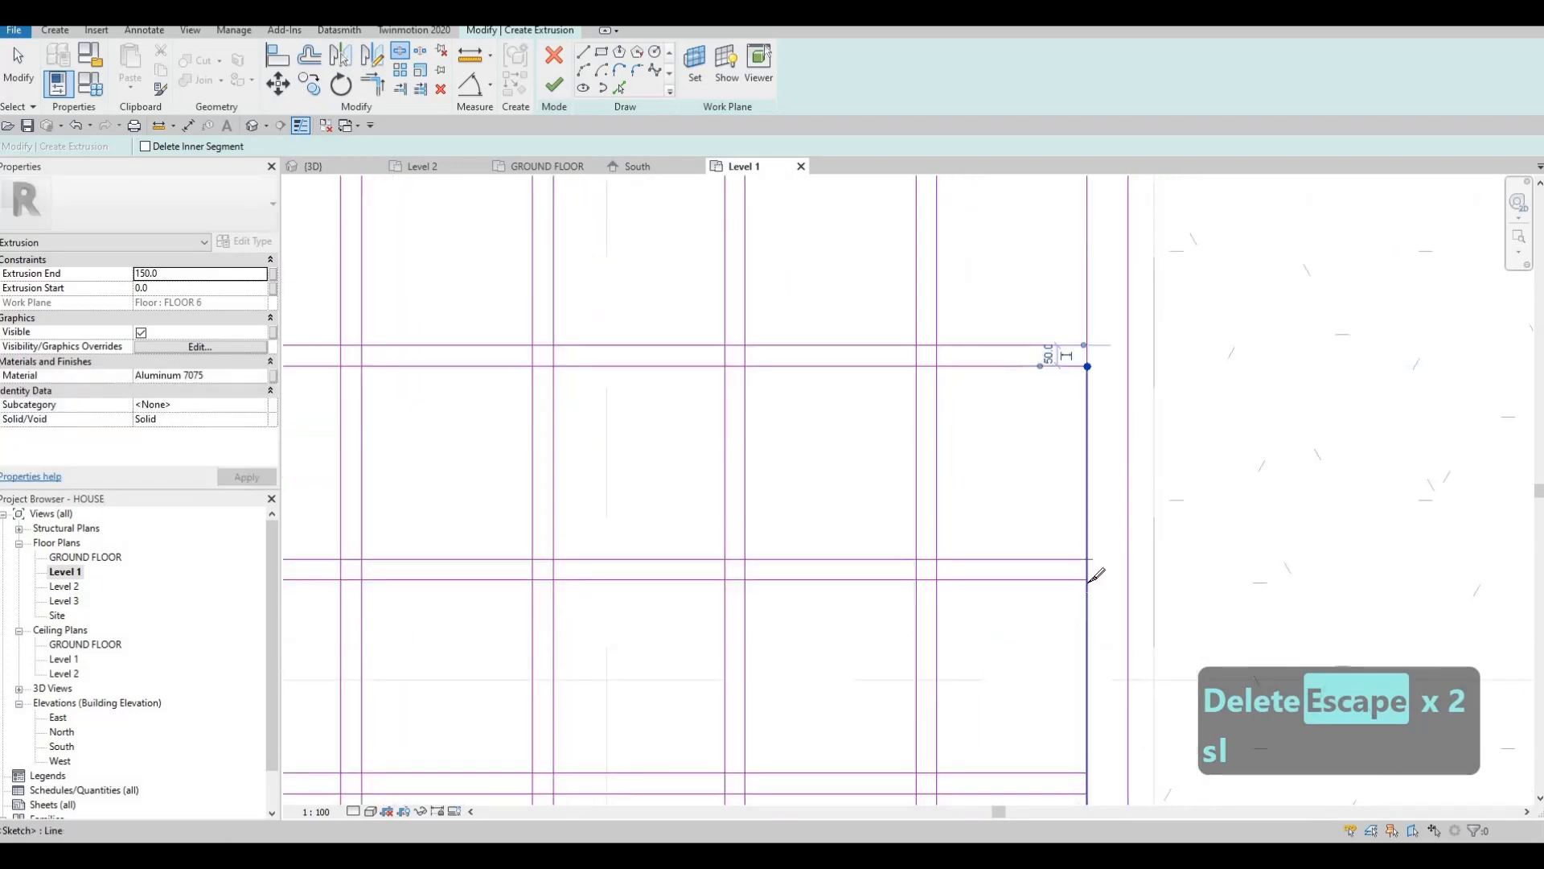
middle_drag(1095, 772, 1103, 631)
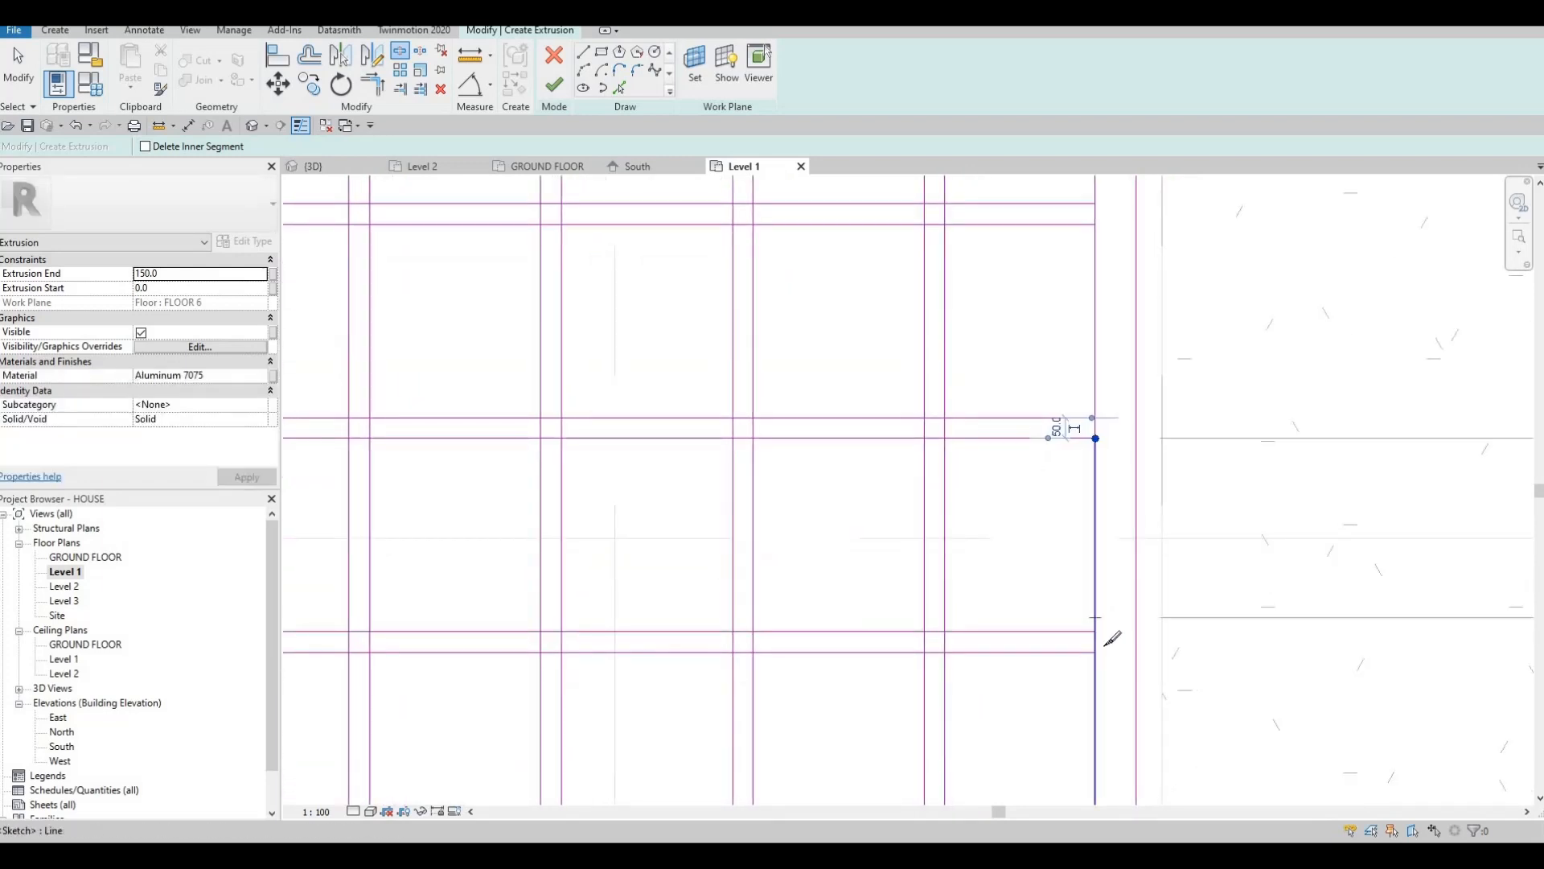
click(1098, 652)
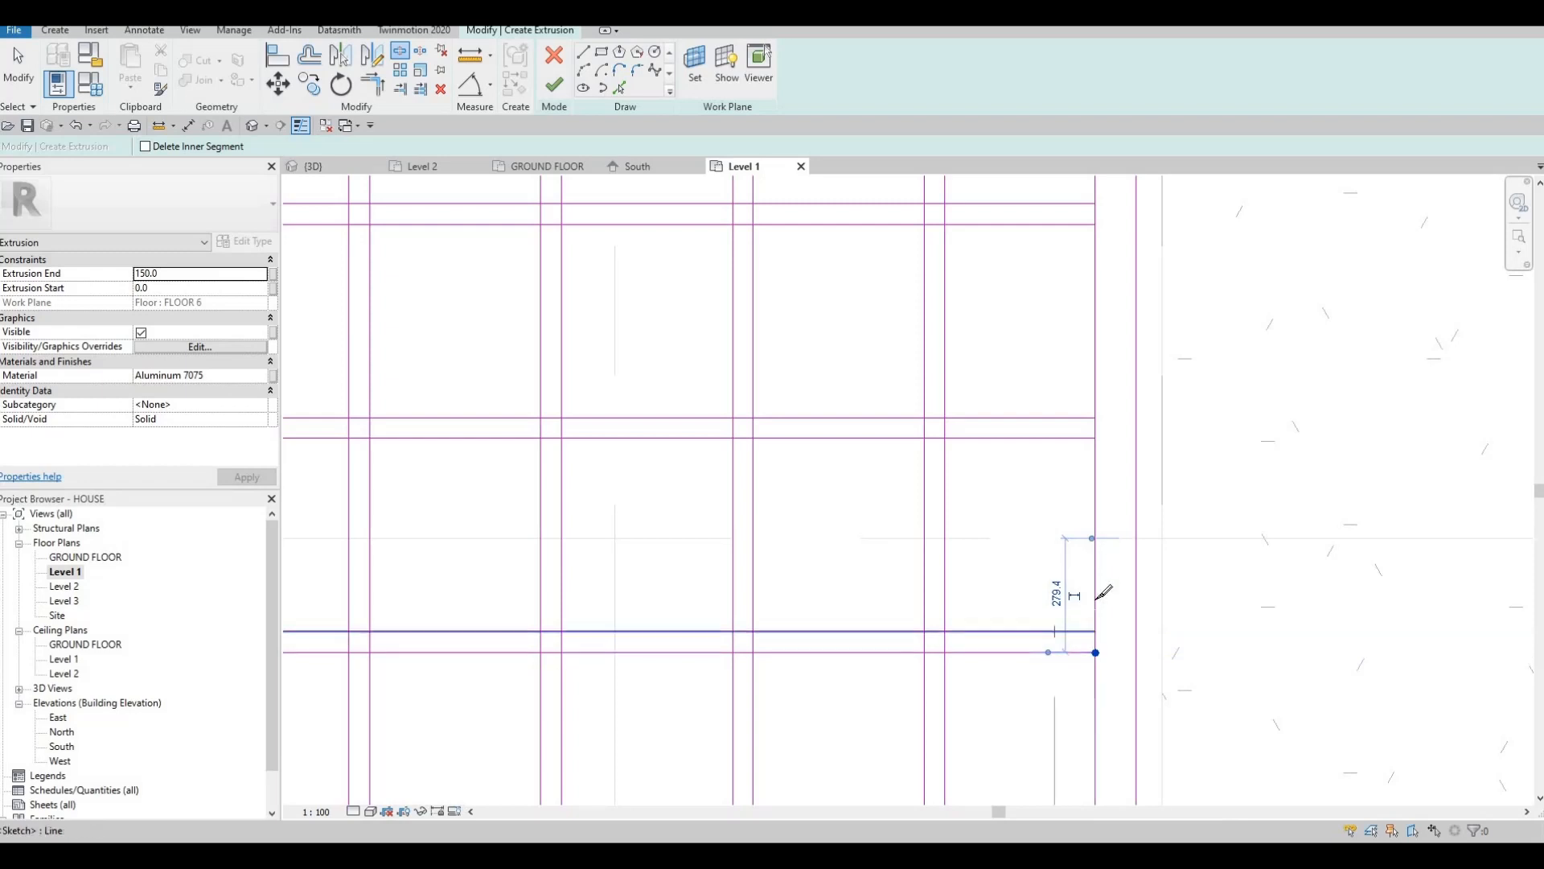
scroll(1103, 593, down, 3)
scroll(1072, 417, up, 1)
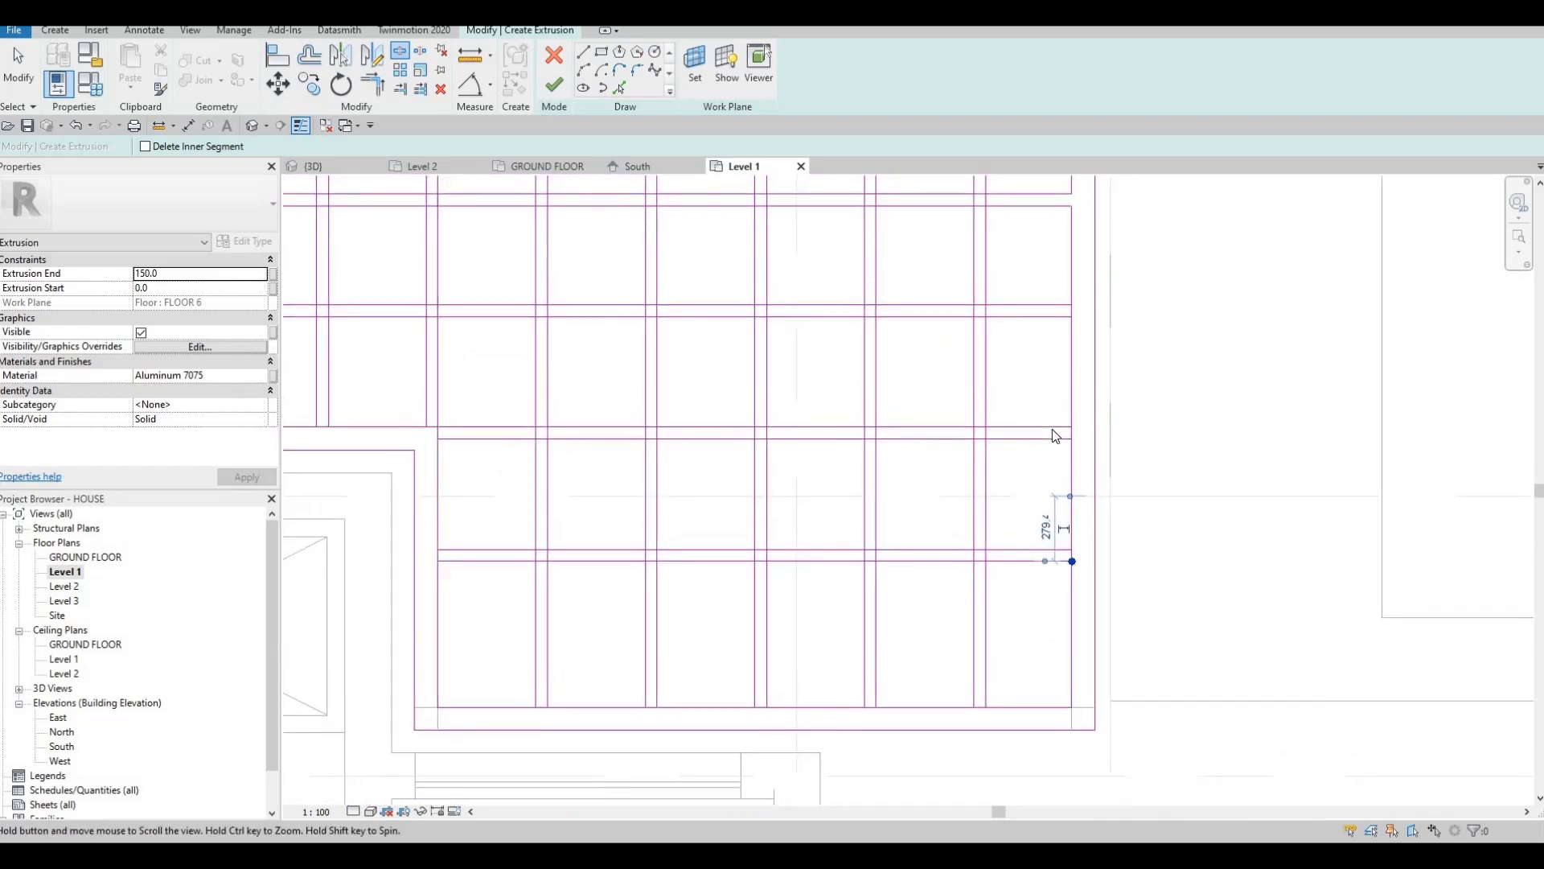
scroll(1052, 422, down, 1)
key(Escape)
key(Escape)
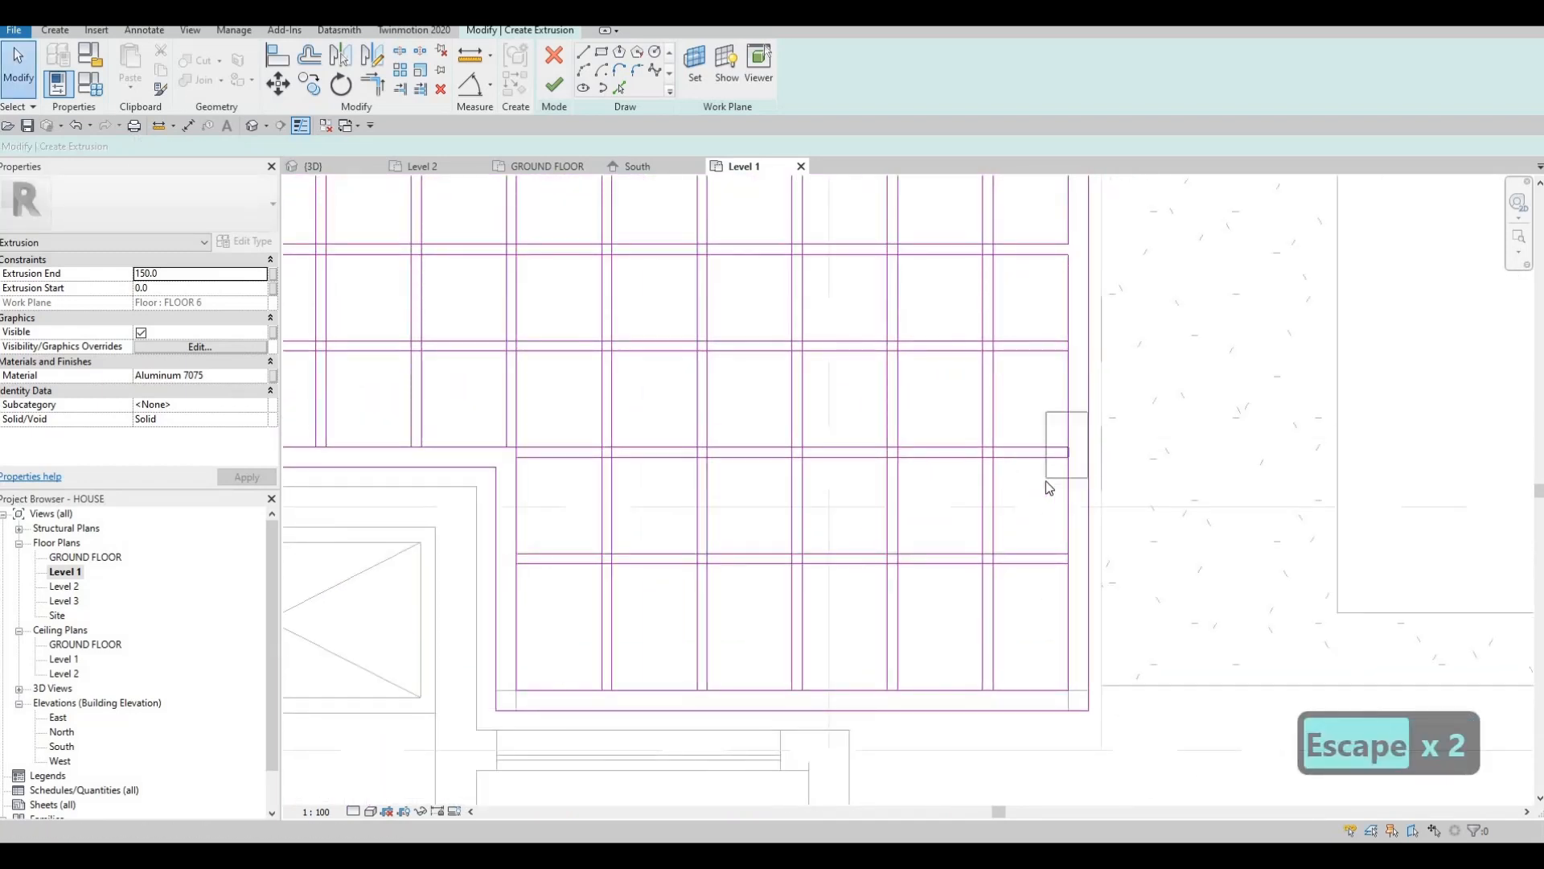
Delete the short segments of the frame's inner right line at the ends of the two lowest horizontal slats.
drag(1046, 481, 1046, 485)
key(Delete)
key(Delete)
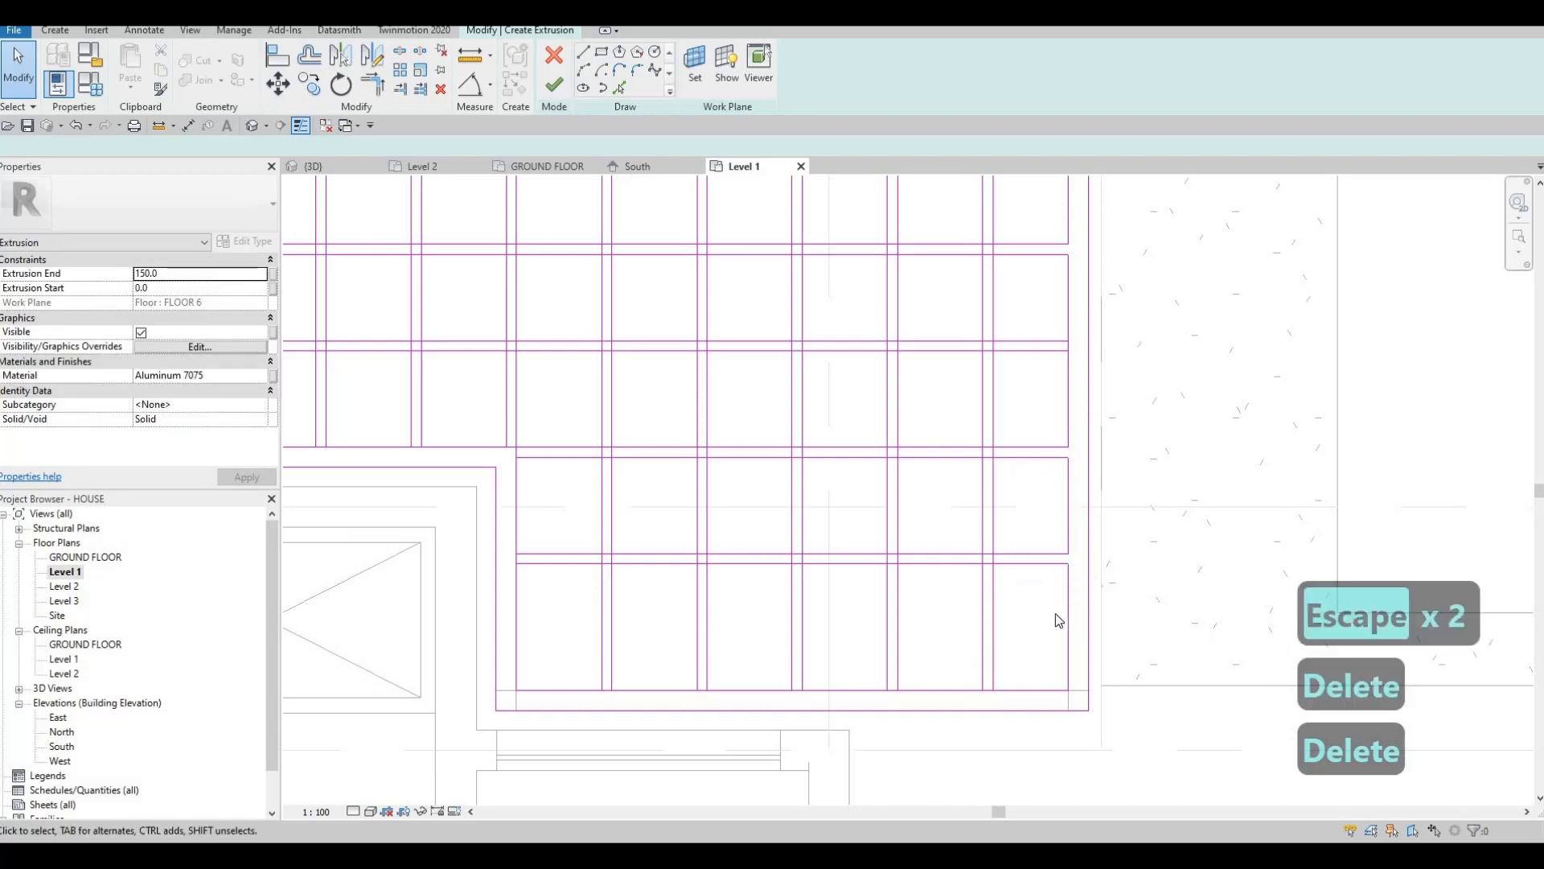
Split the frame's inner bottom line at both edges of each of the five vertical slats in the lower-right wing.
key(s)
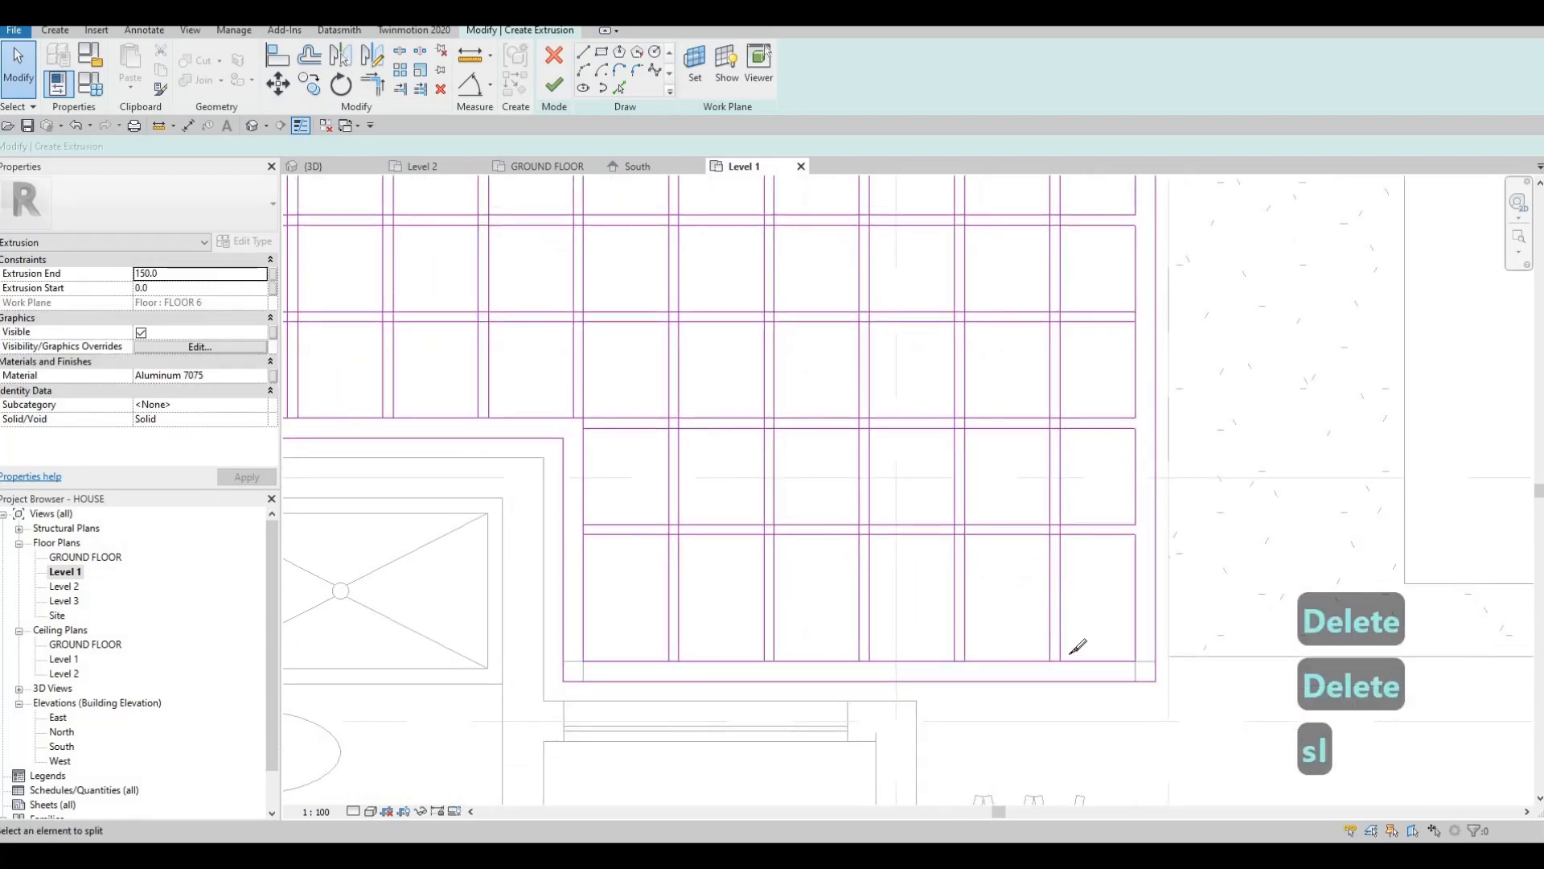
scroll(1072, 653, up, 2)
click(1056, 657)
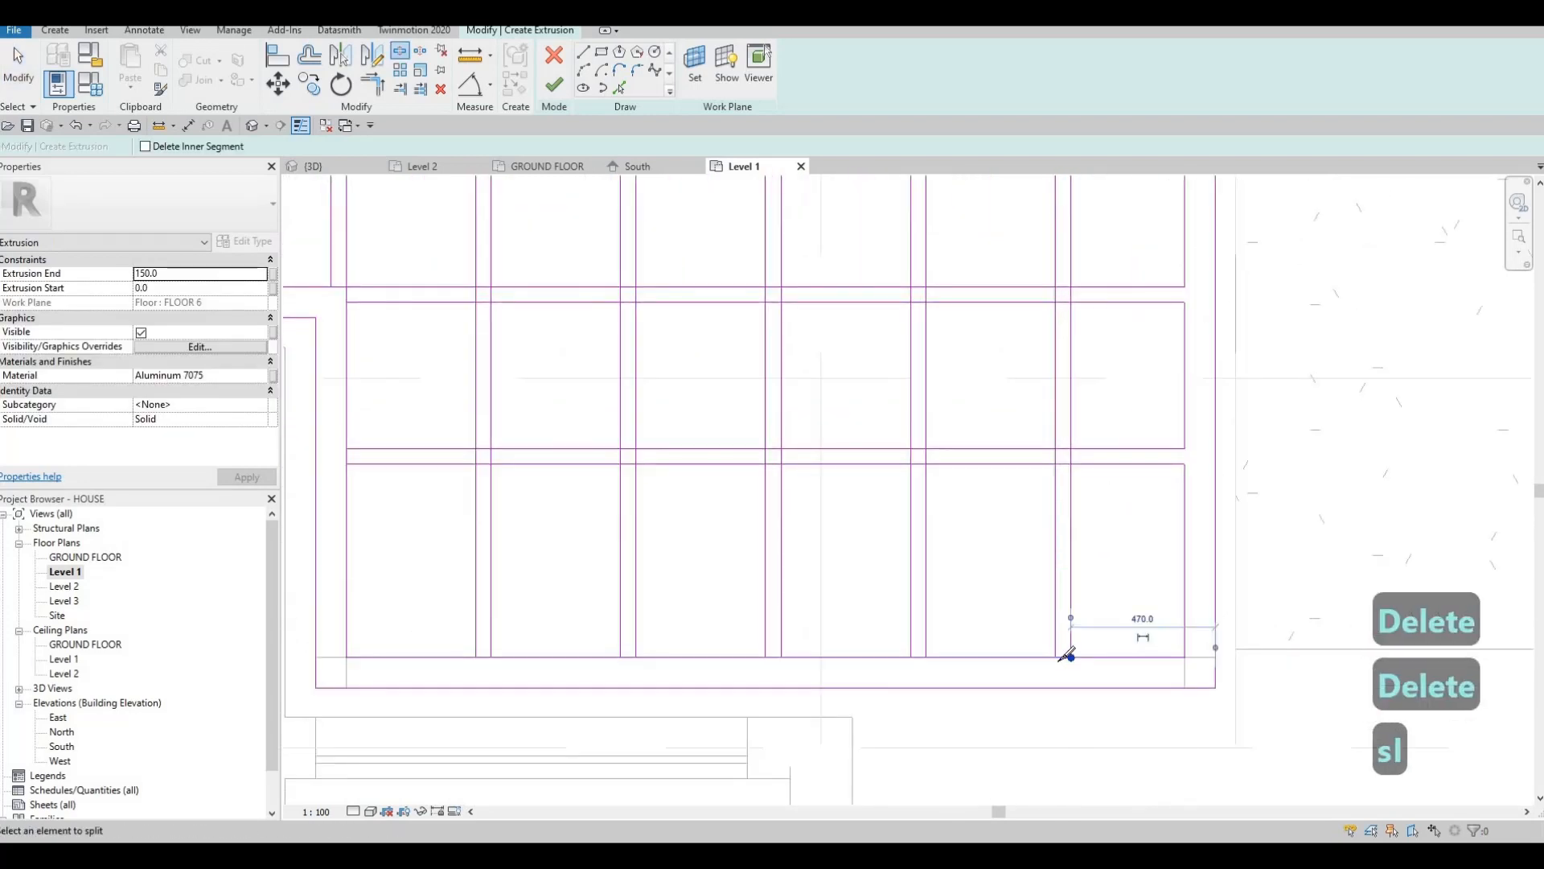
click(926, 657)
click(911, 657)
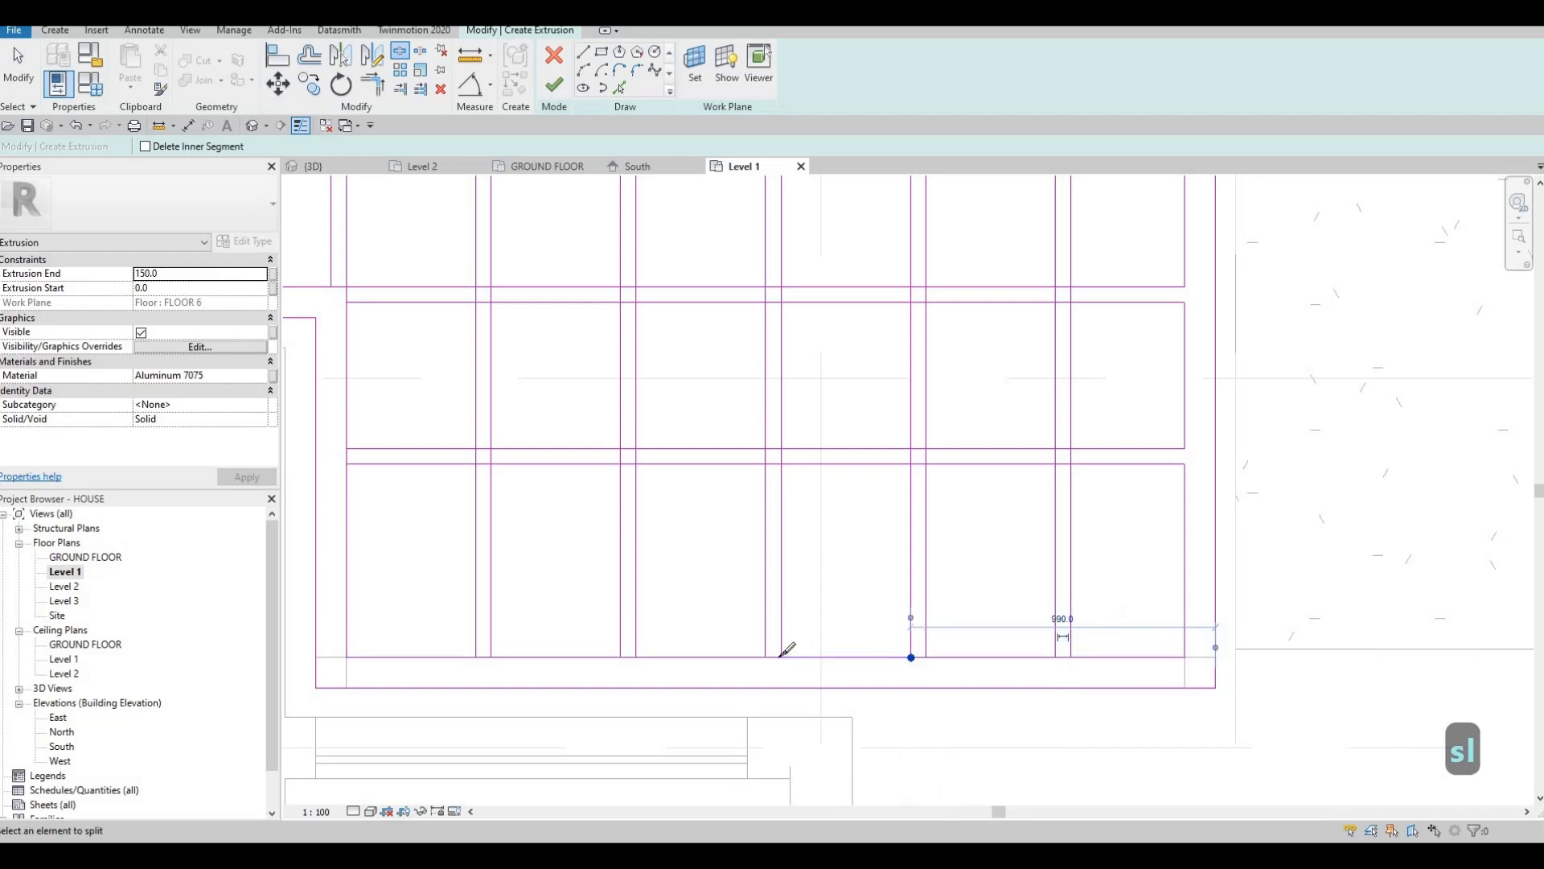
click(781, 657)
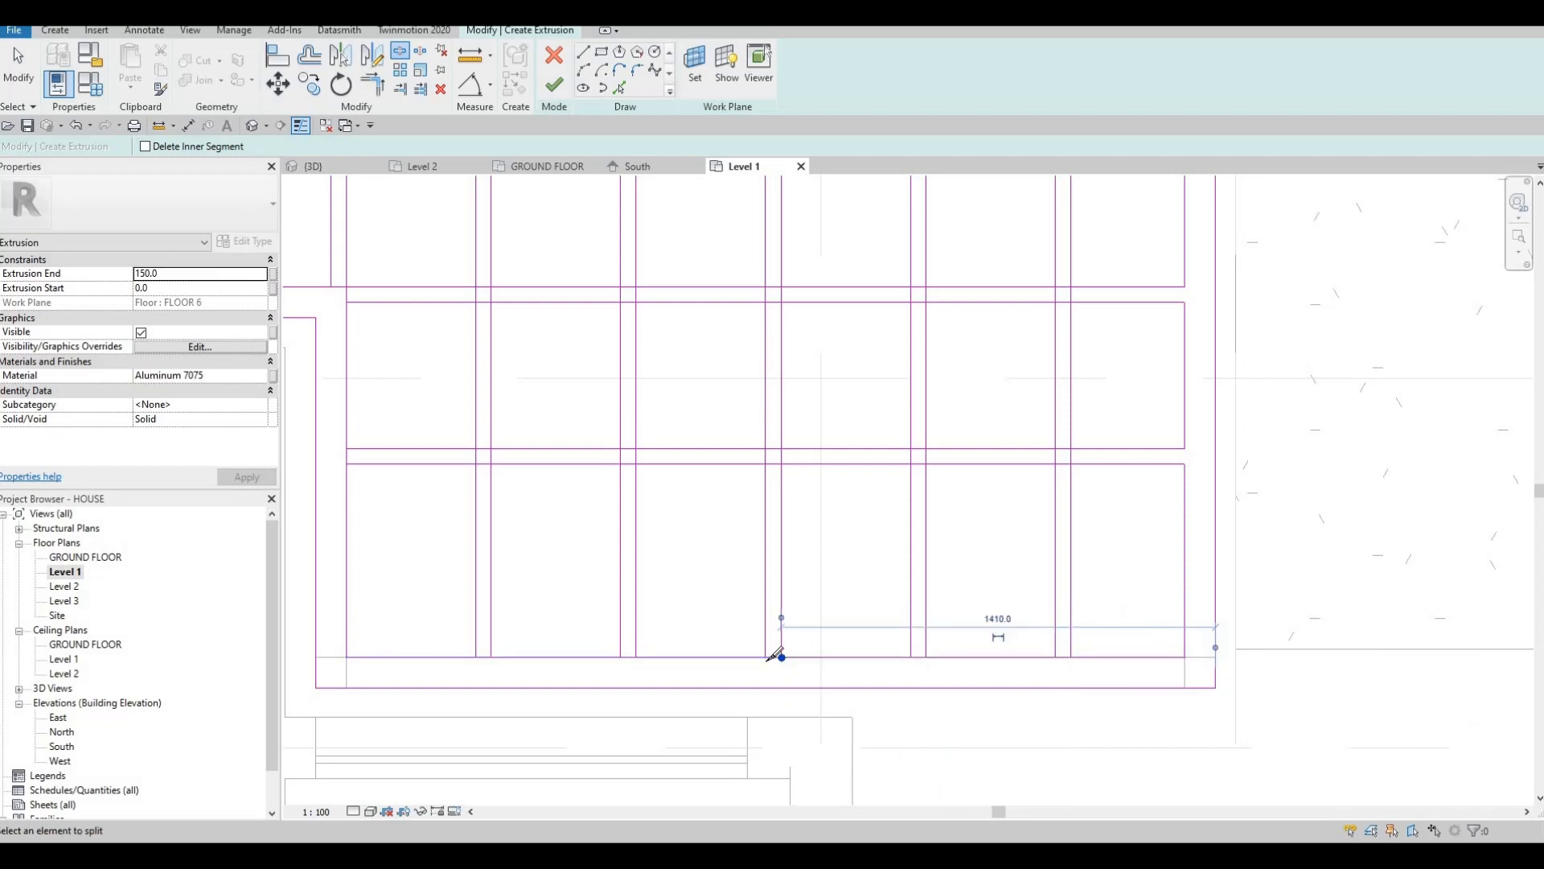
click(621, 657)
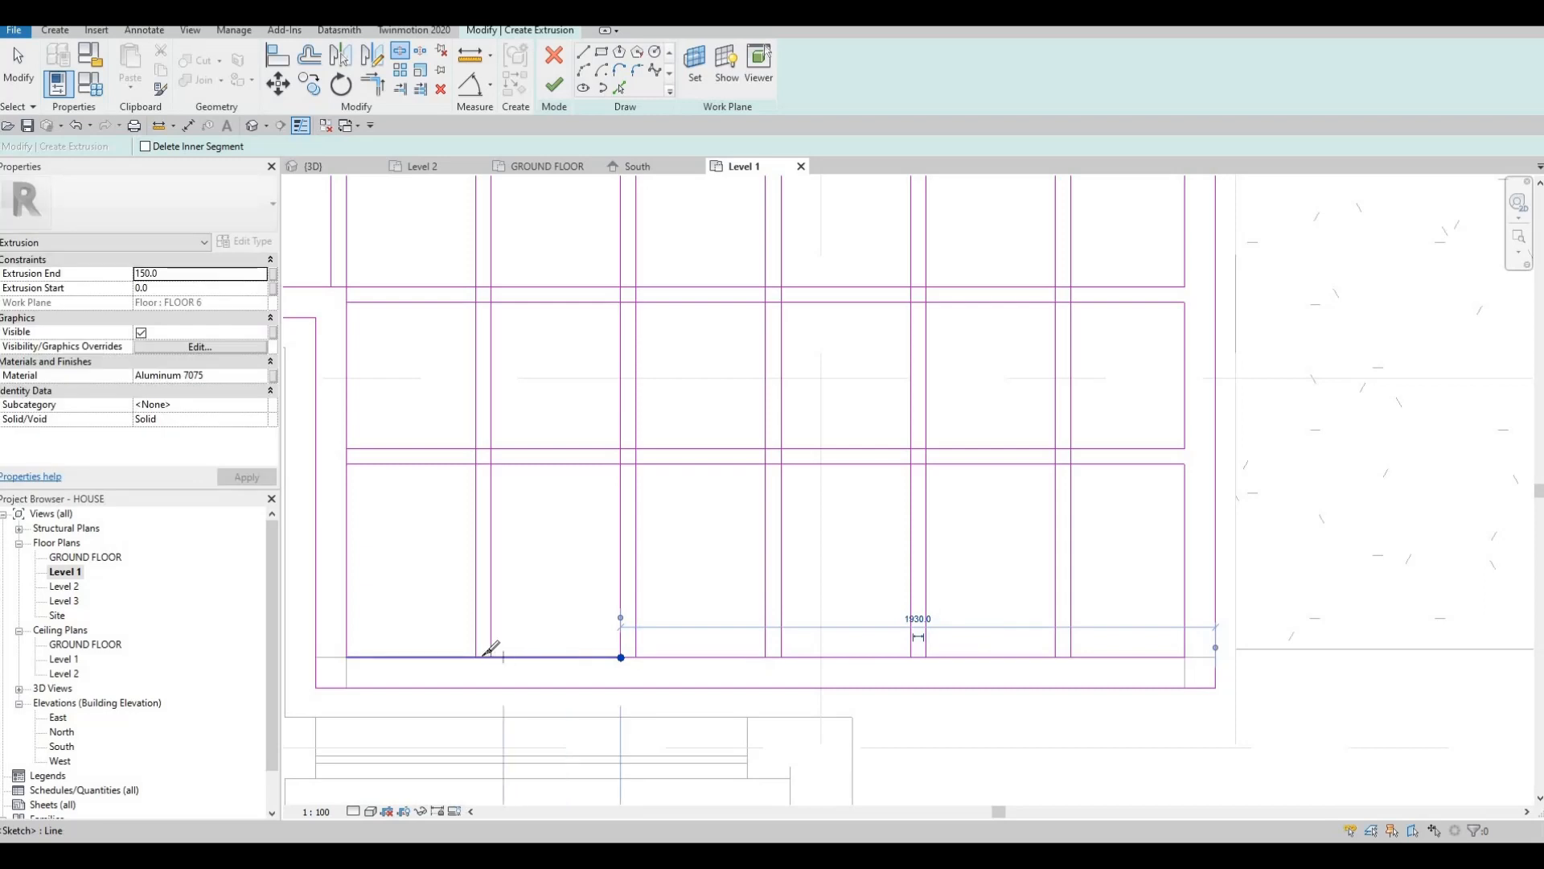
key(Escape)
key(Escape)
key(Escape)
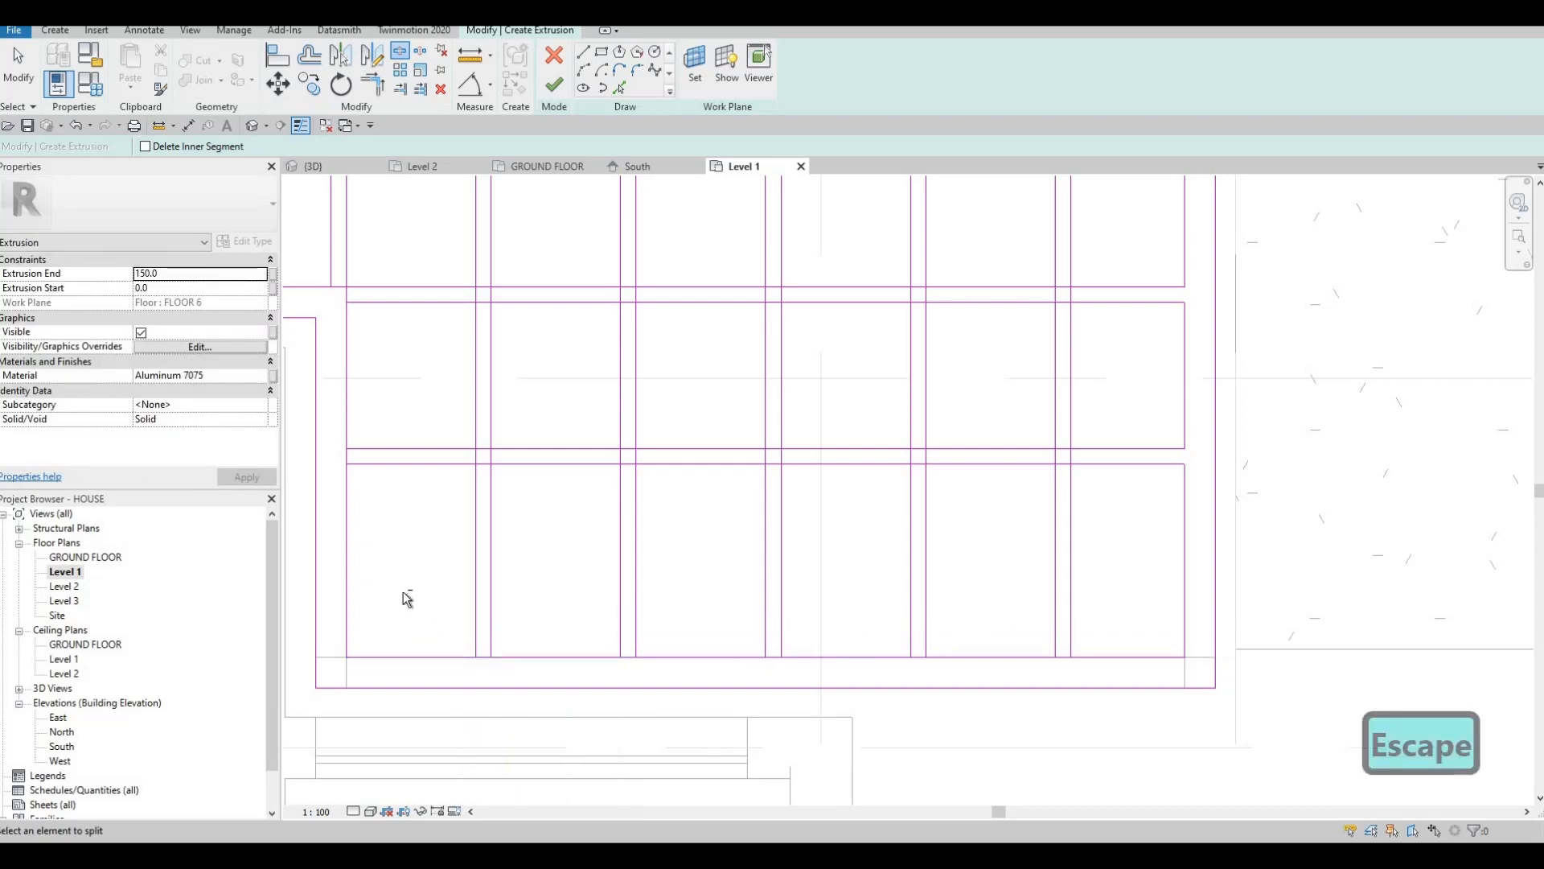
Delete the short segments of the frame's inner bottom line at the lower ends of the five vertical slats.
drag(531, 682, 501, 662)
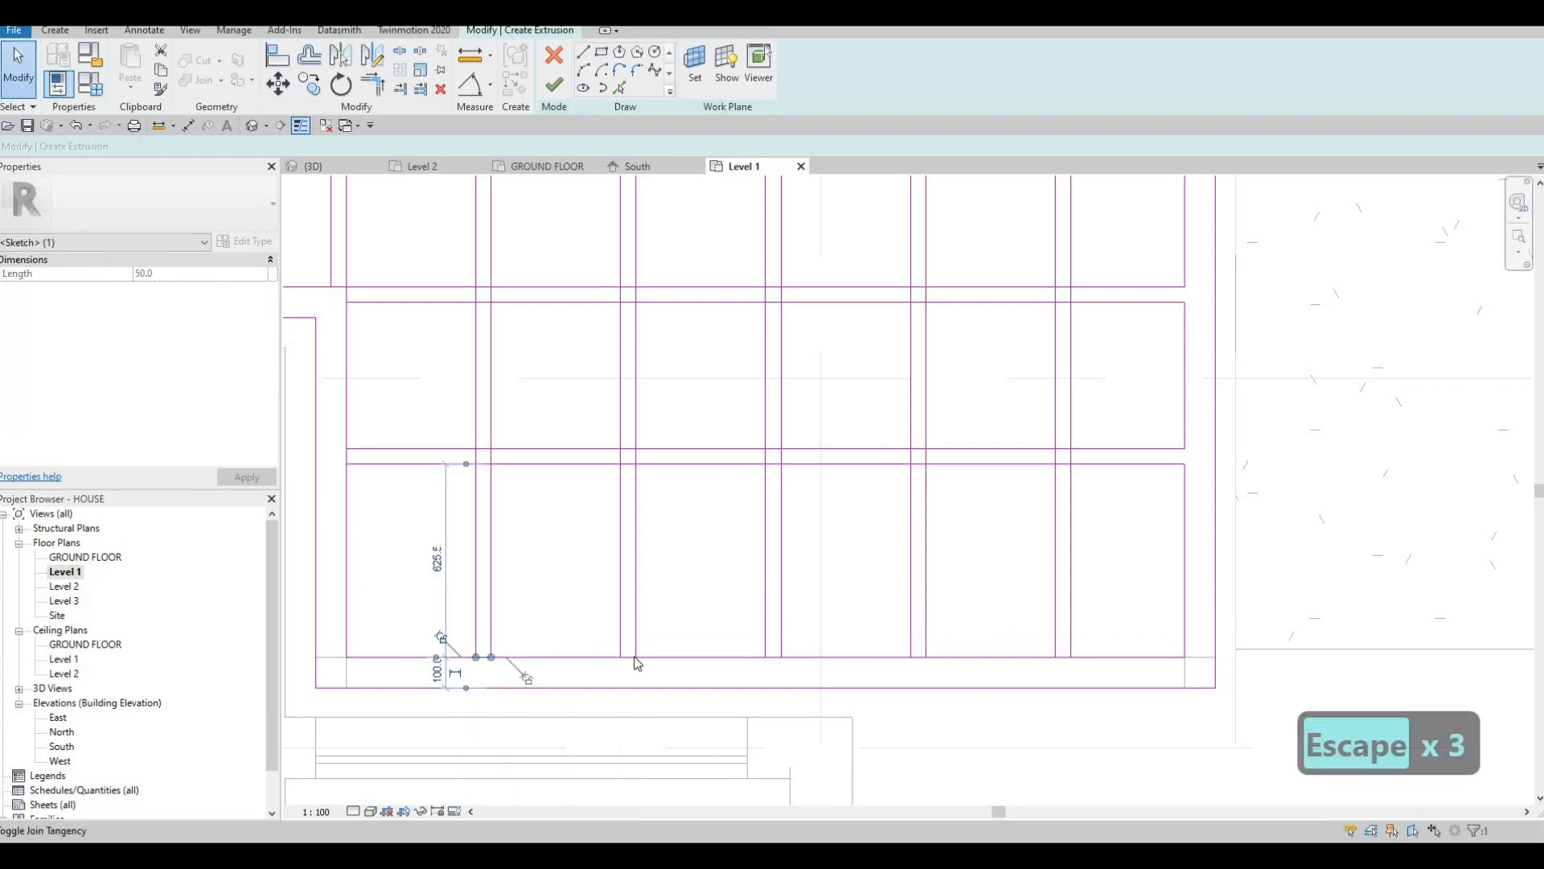
key(Delete)
key(Delete)
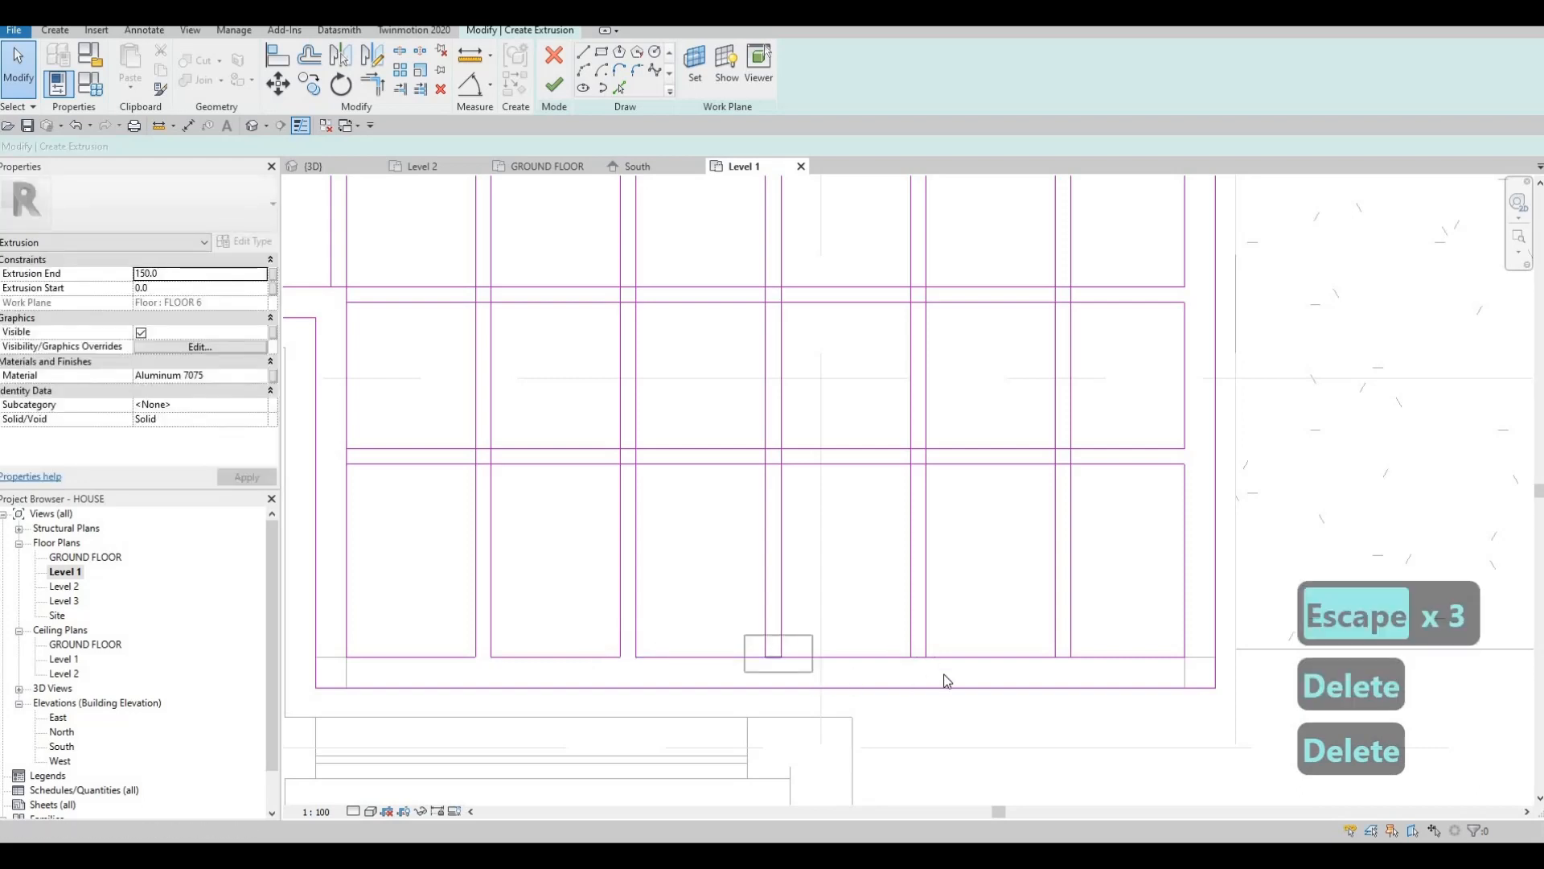
key(Delete)
drag(1044, 634, 1087, 670)
key(Delete)
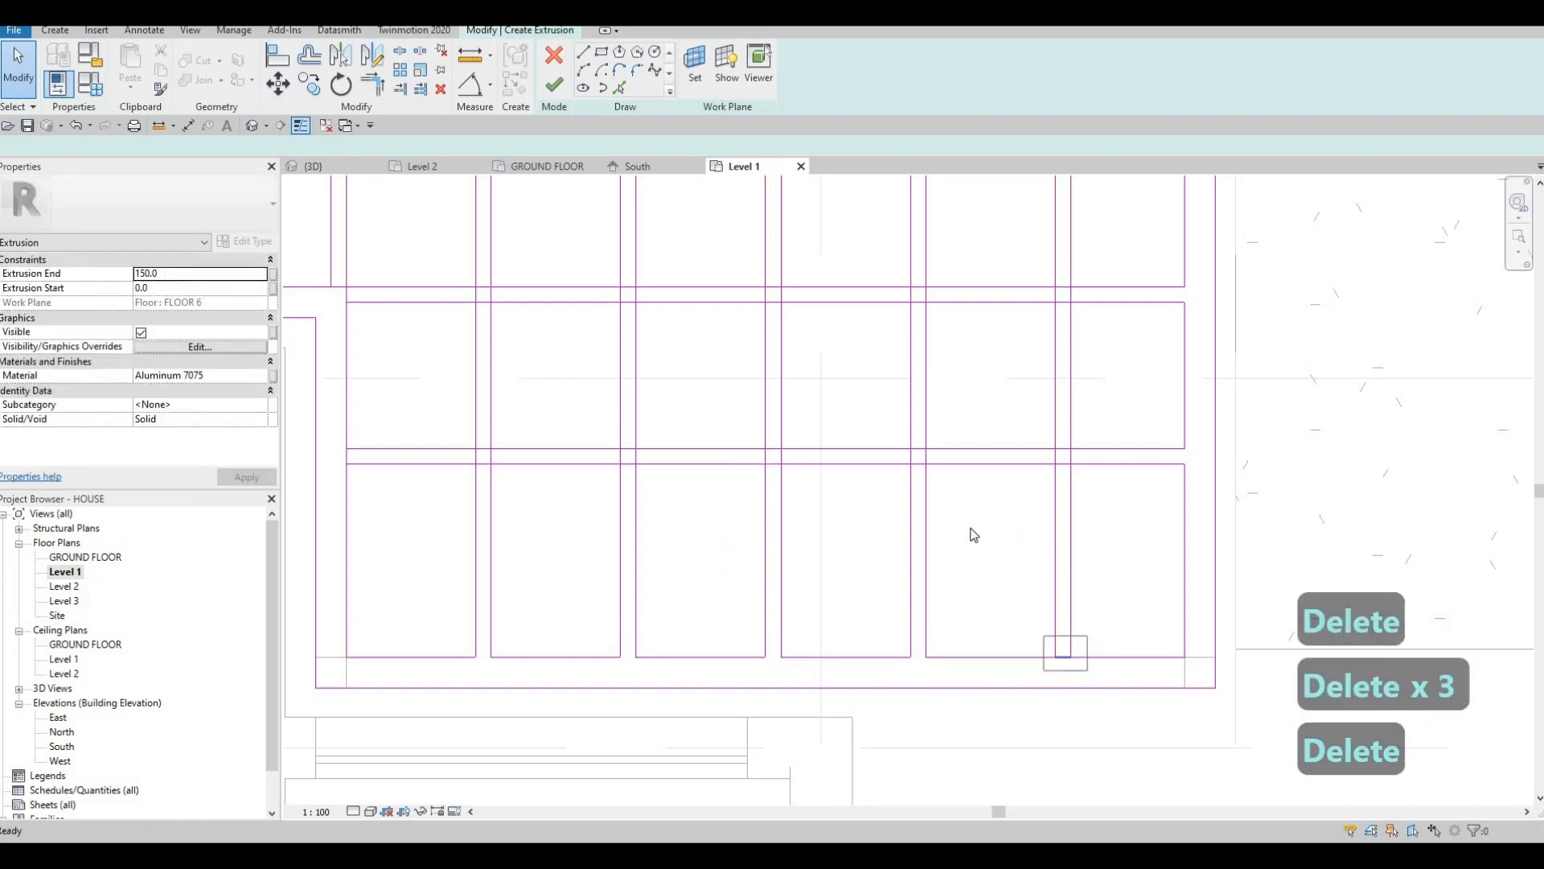
scroll(898, 477, down, 2)
scroll(641, 369, down, 3)
key(Escape)
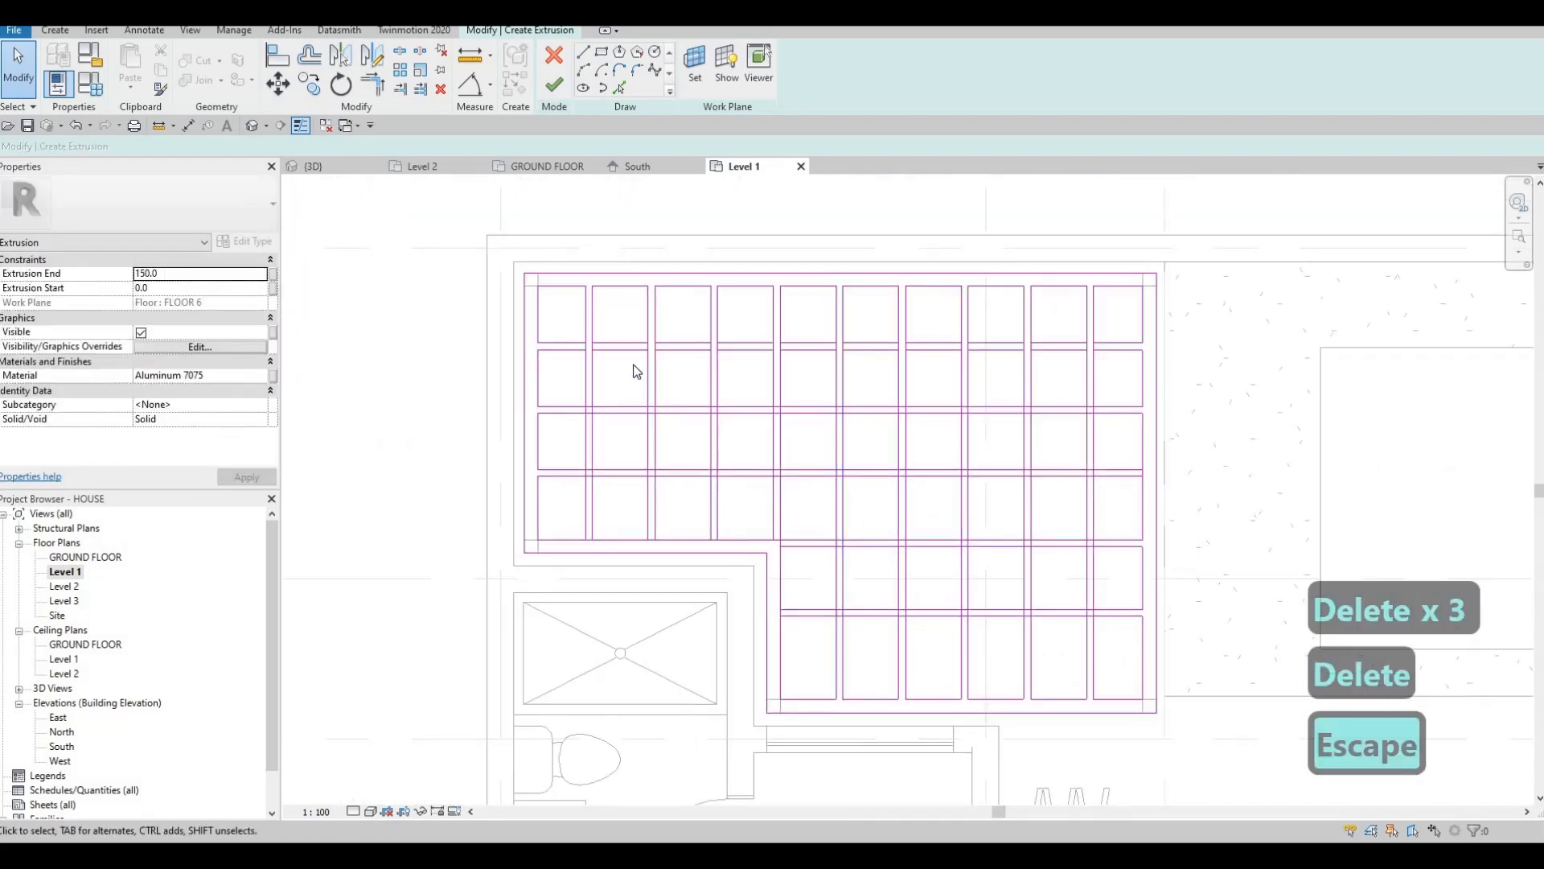
Split the edge lines of the second and third horizontal slats from the top where they cross the leftmost vertical slat.
scroll(635, 369, up, 4)
key(s)
key(l)
scroll(571, 420, up, 2)
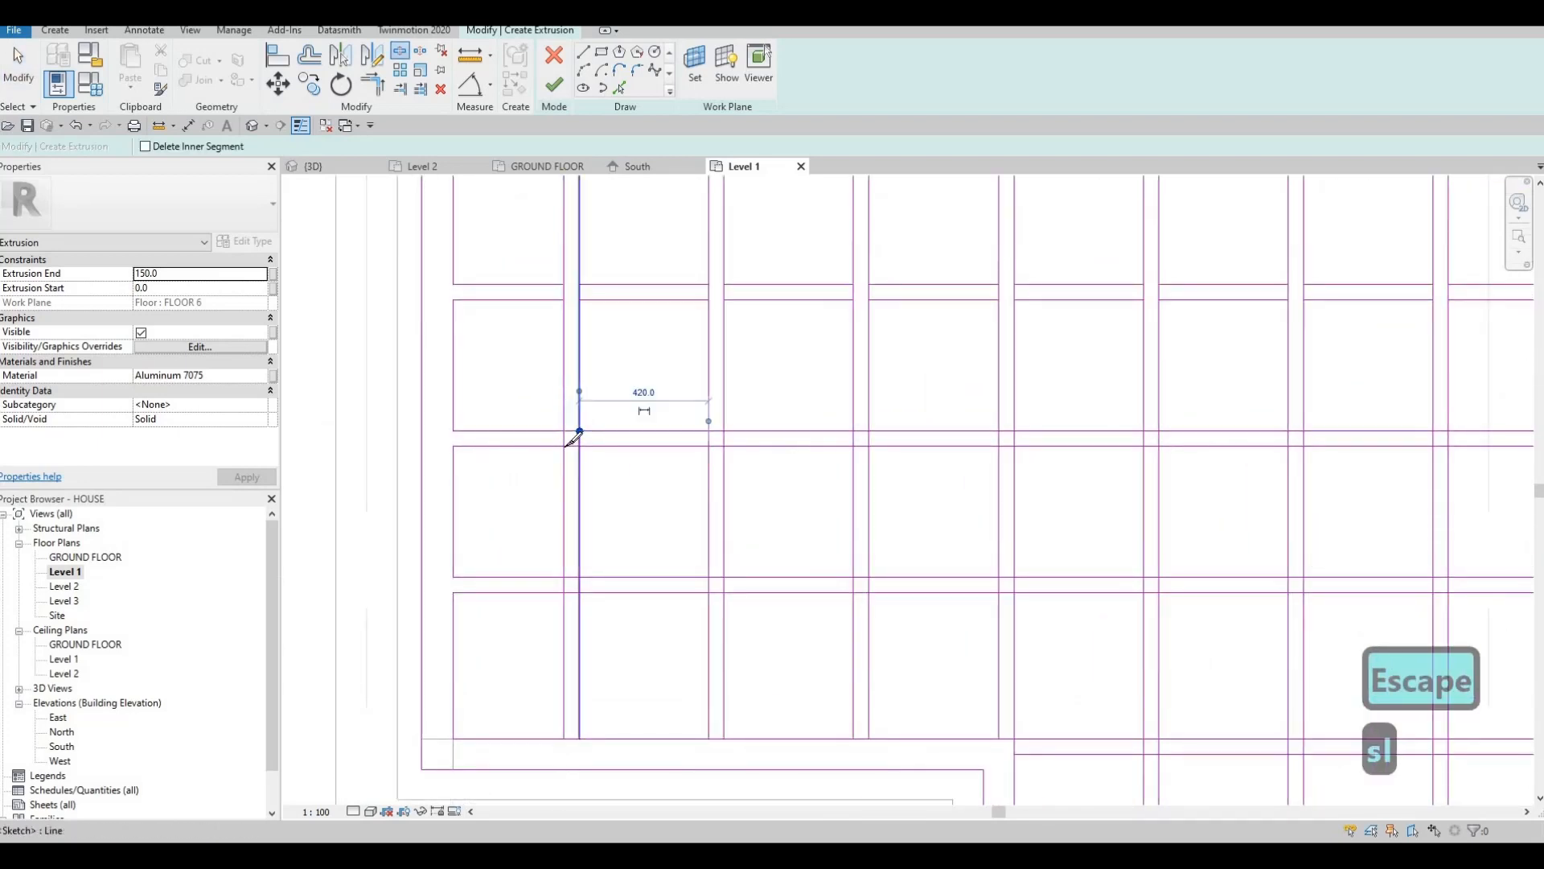
click(579, 445)
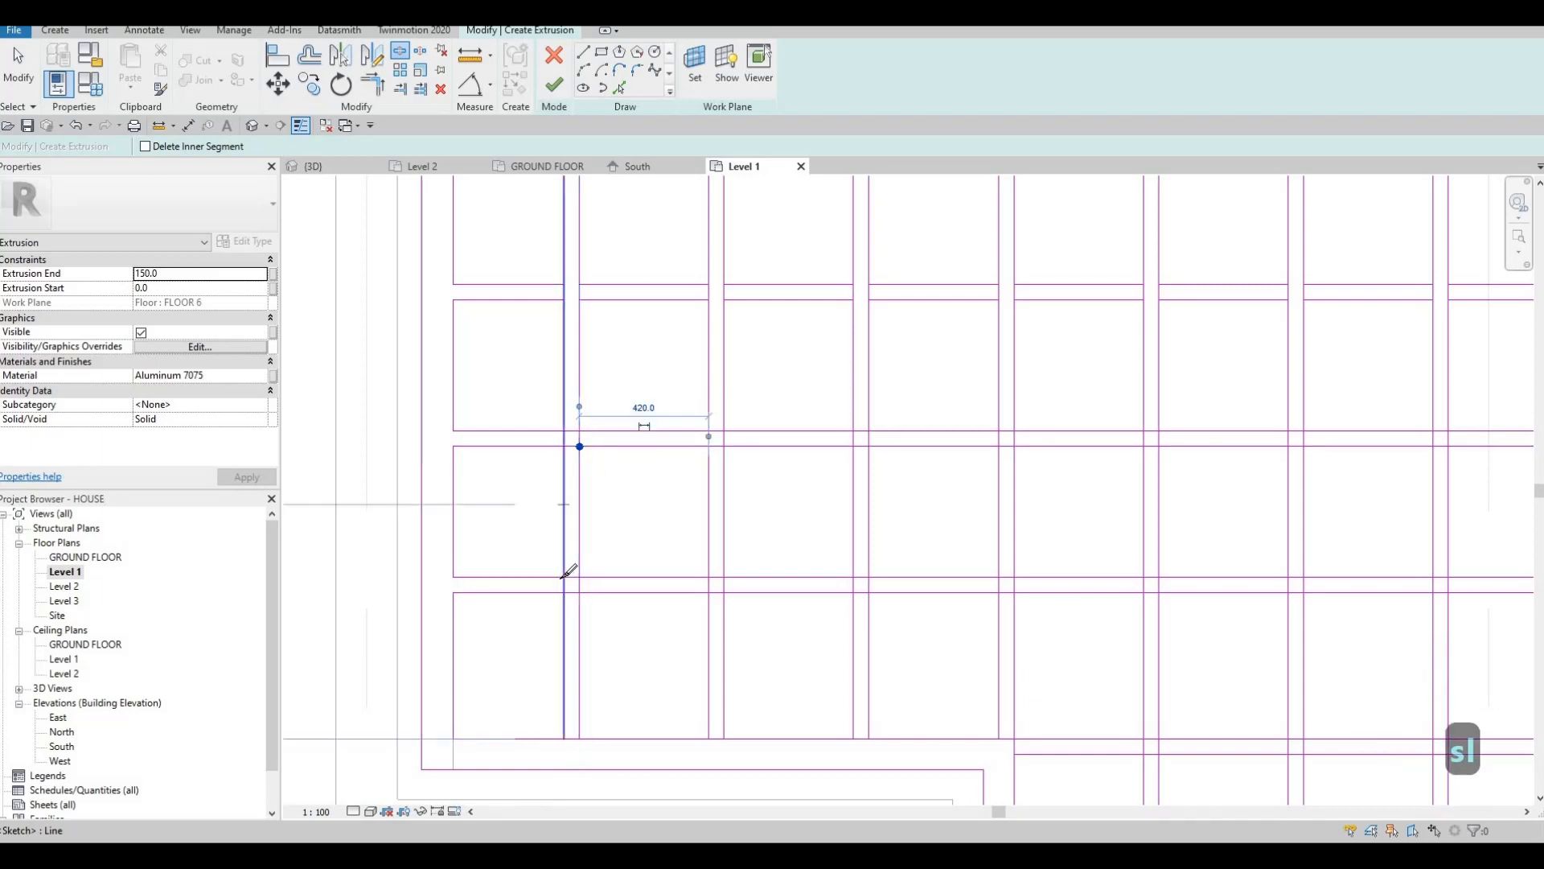
click(565, 576)
click(579, 578)
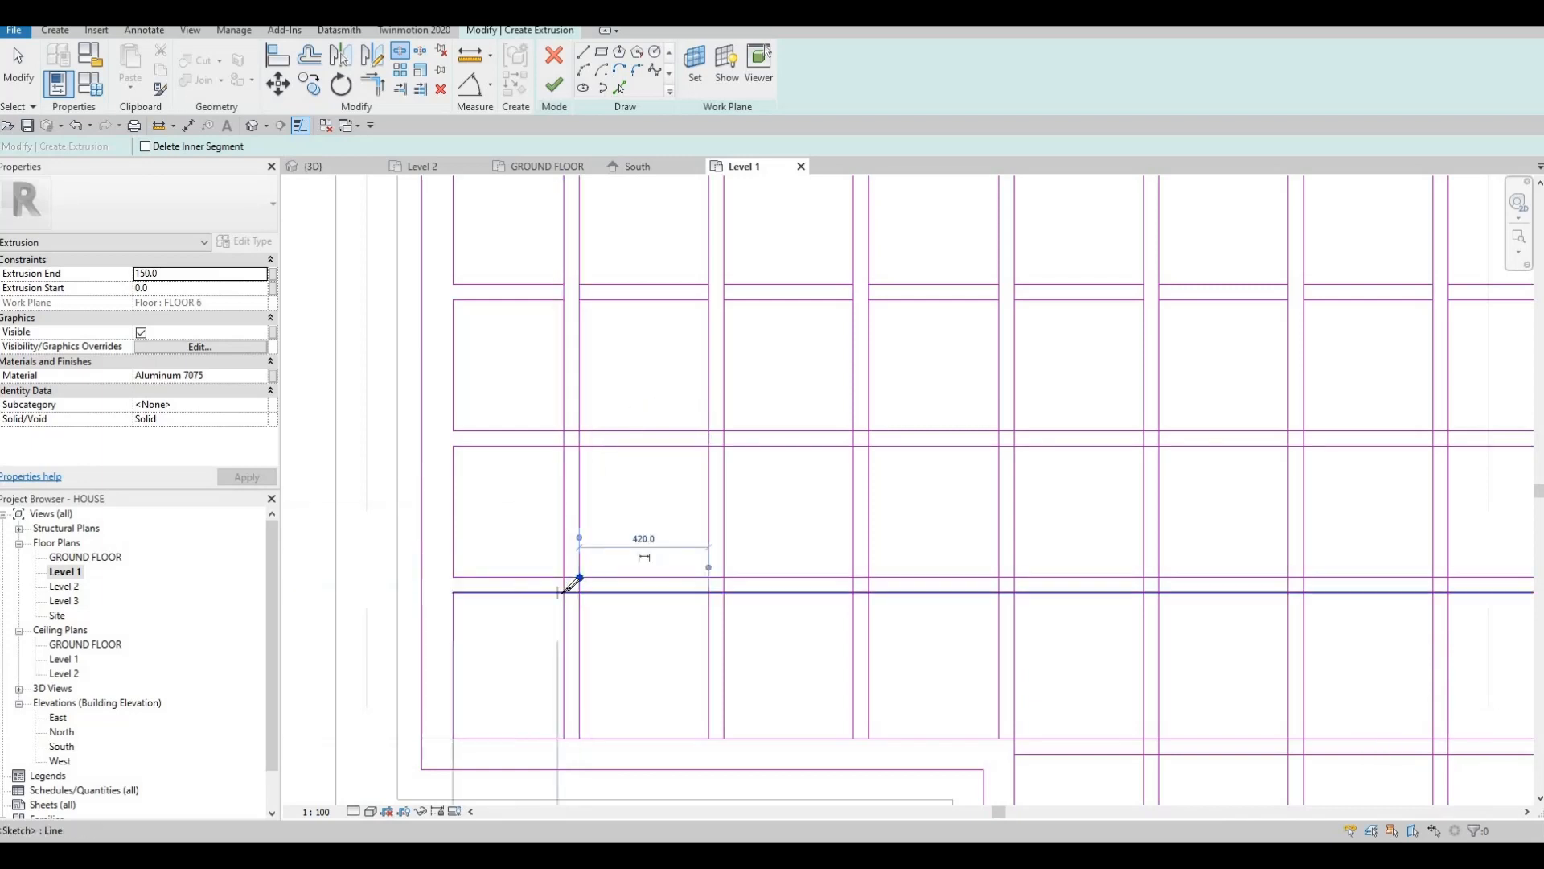
click(579, 593)
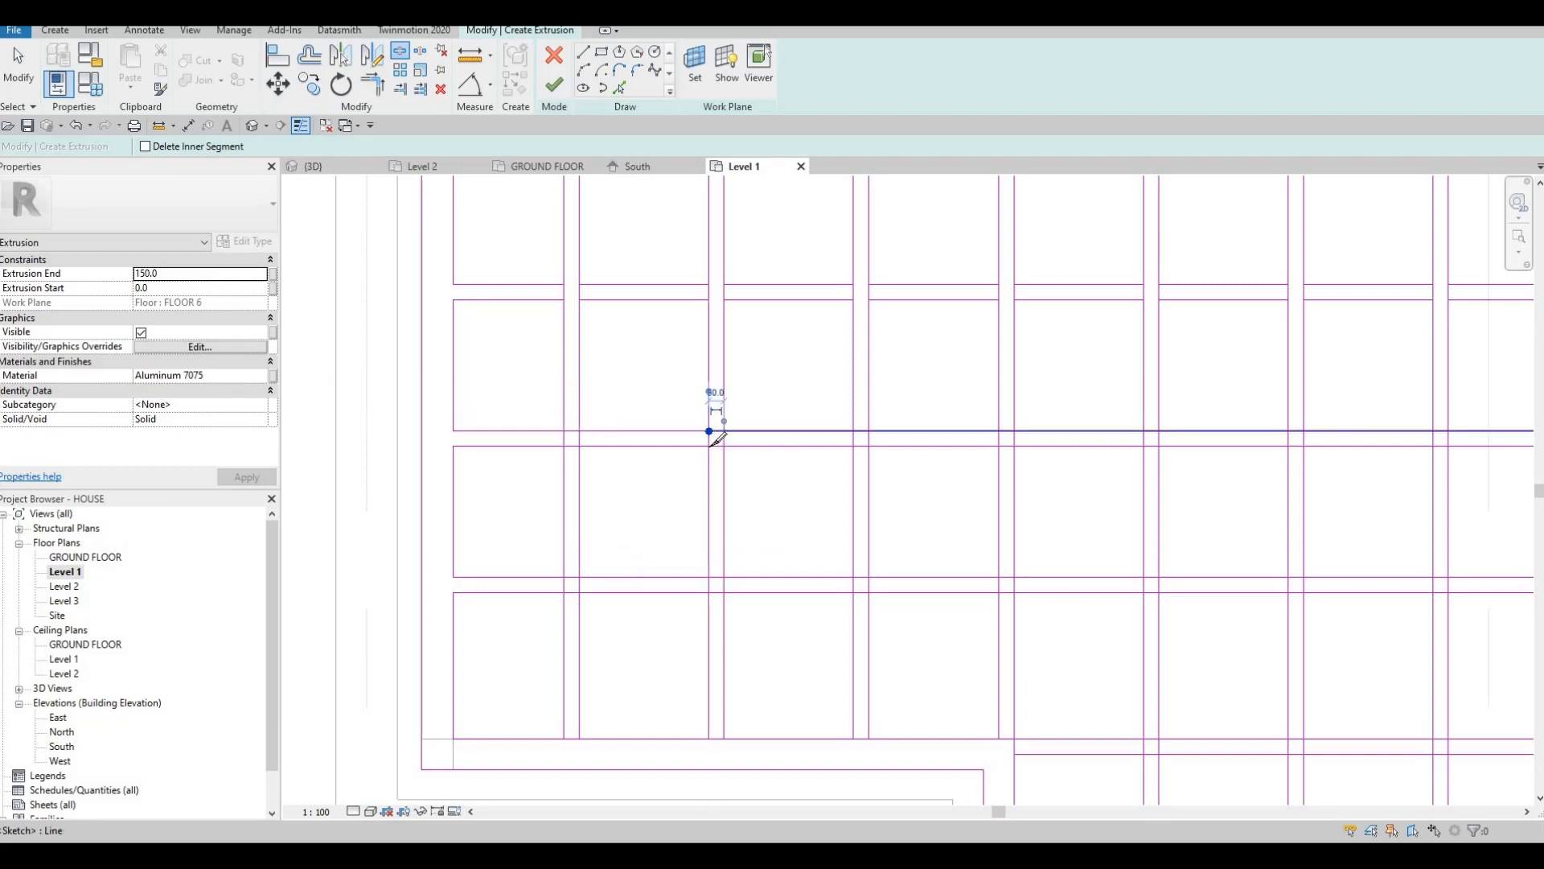
Split the same two horizontal slats' edge lines at both sides of the second and third vertical slats from the left.
click(725, 431)
click(725, 446)
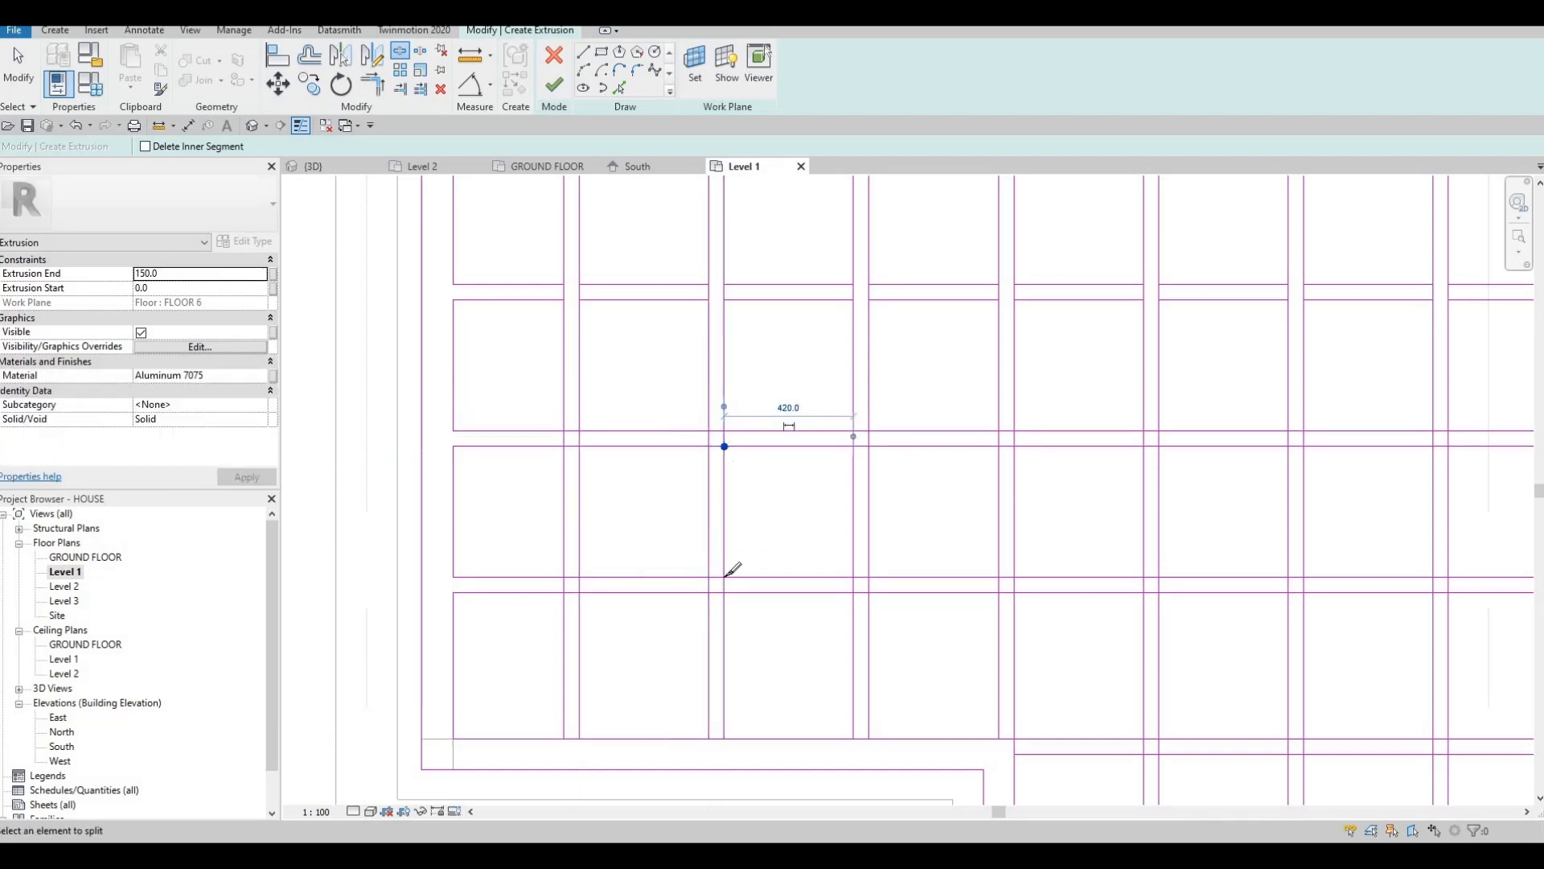
click(723, 577)
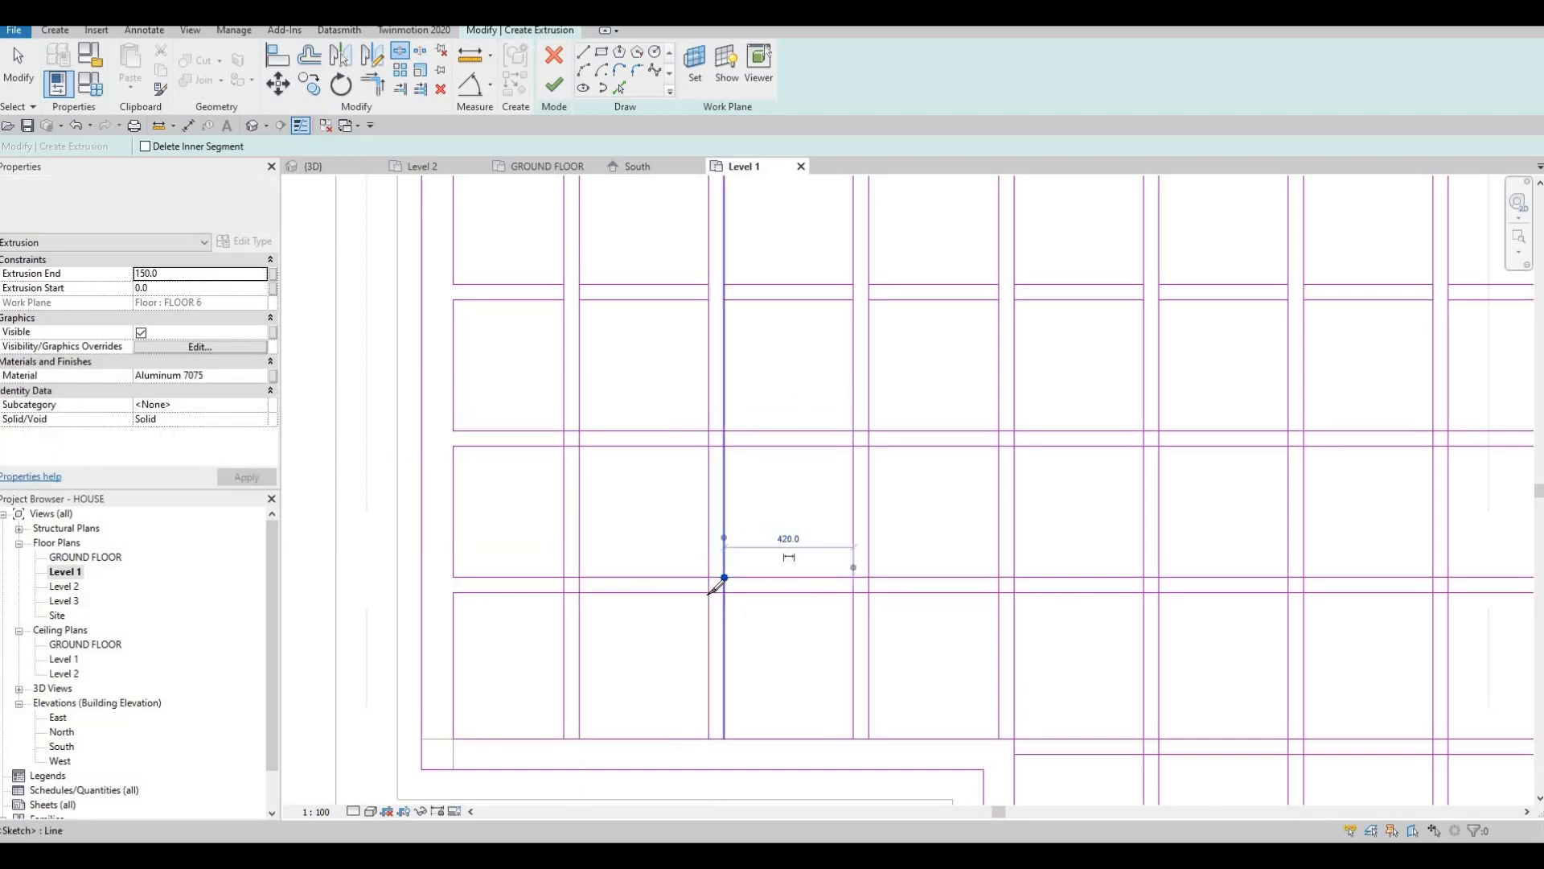
click(724, 593)
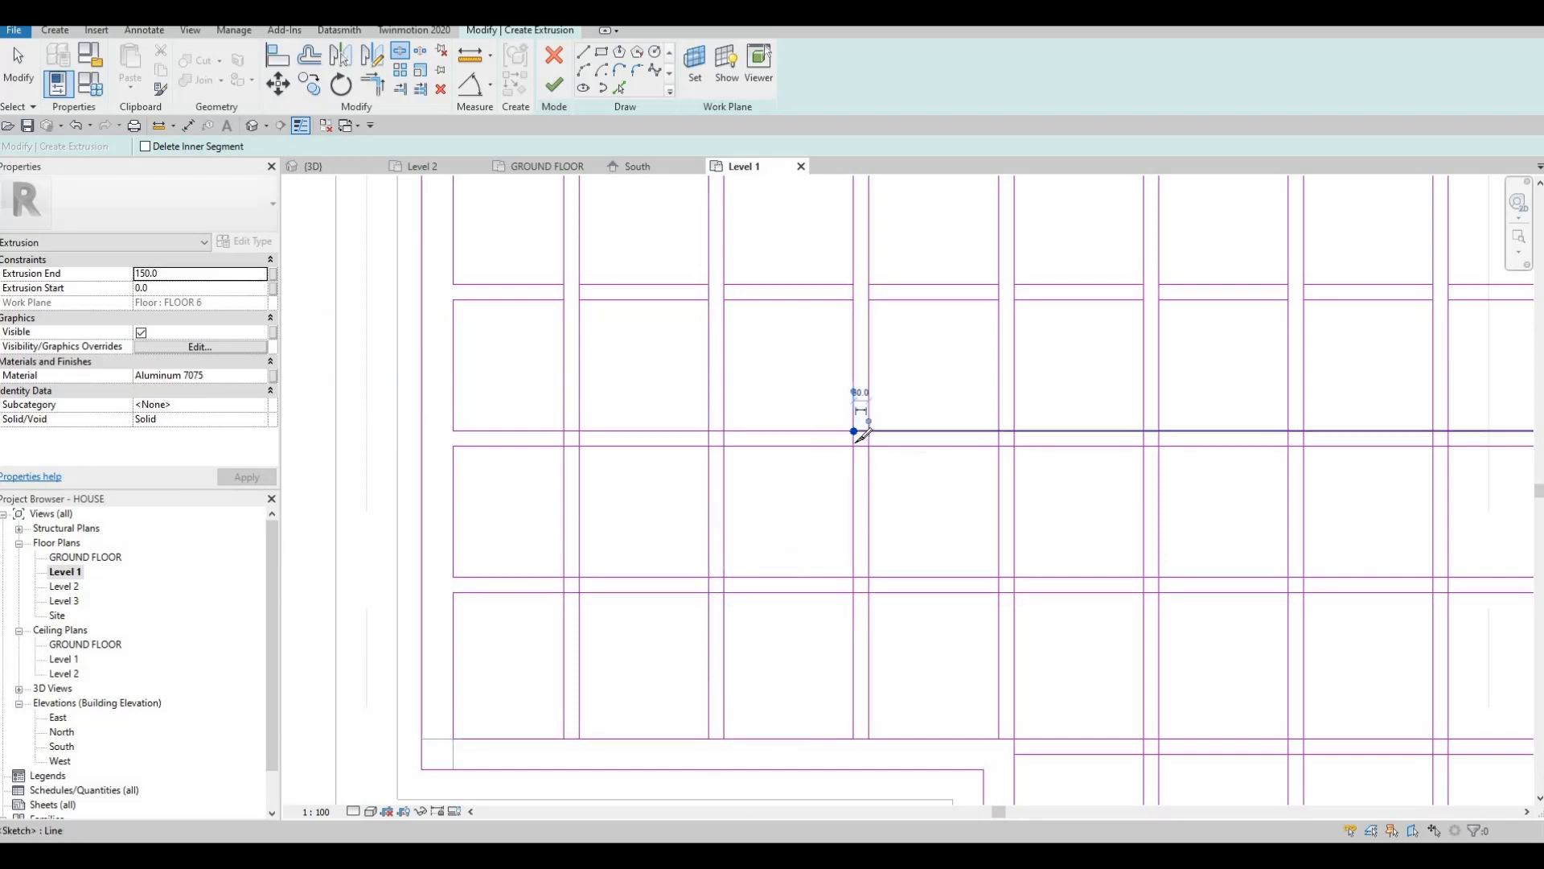
click(868, 432)
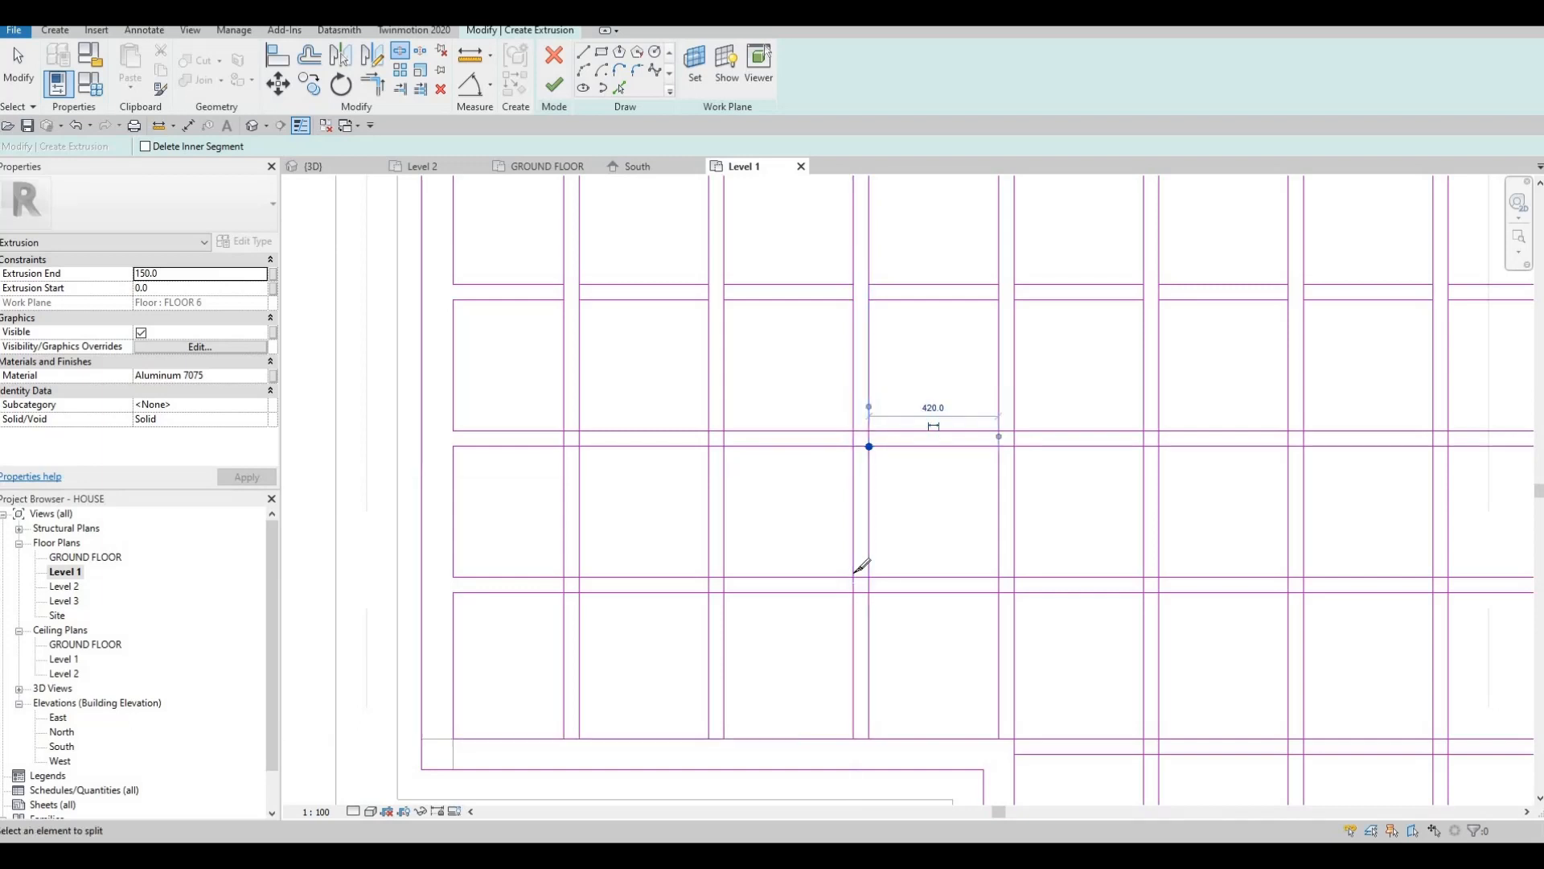
click(855, 577)
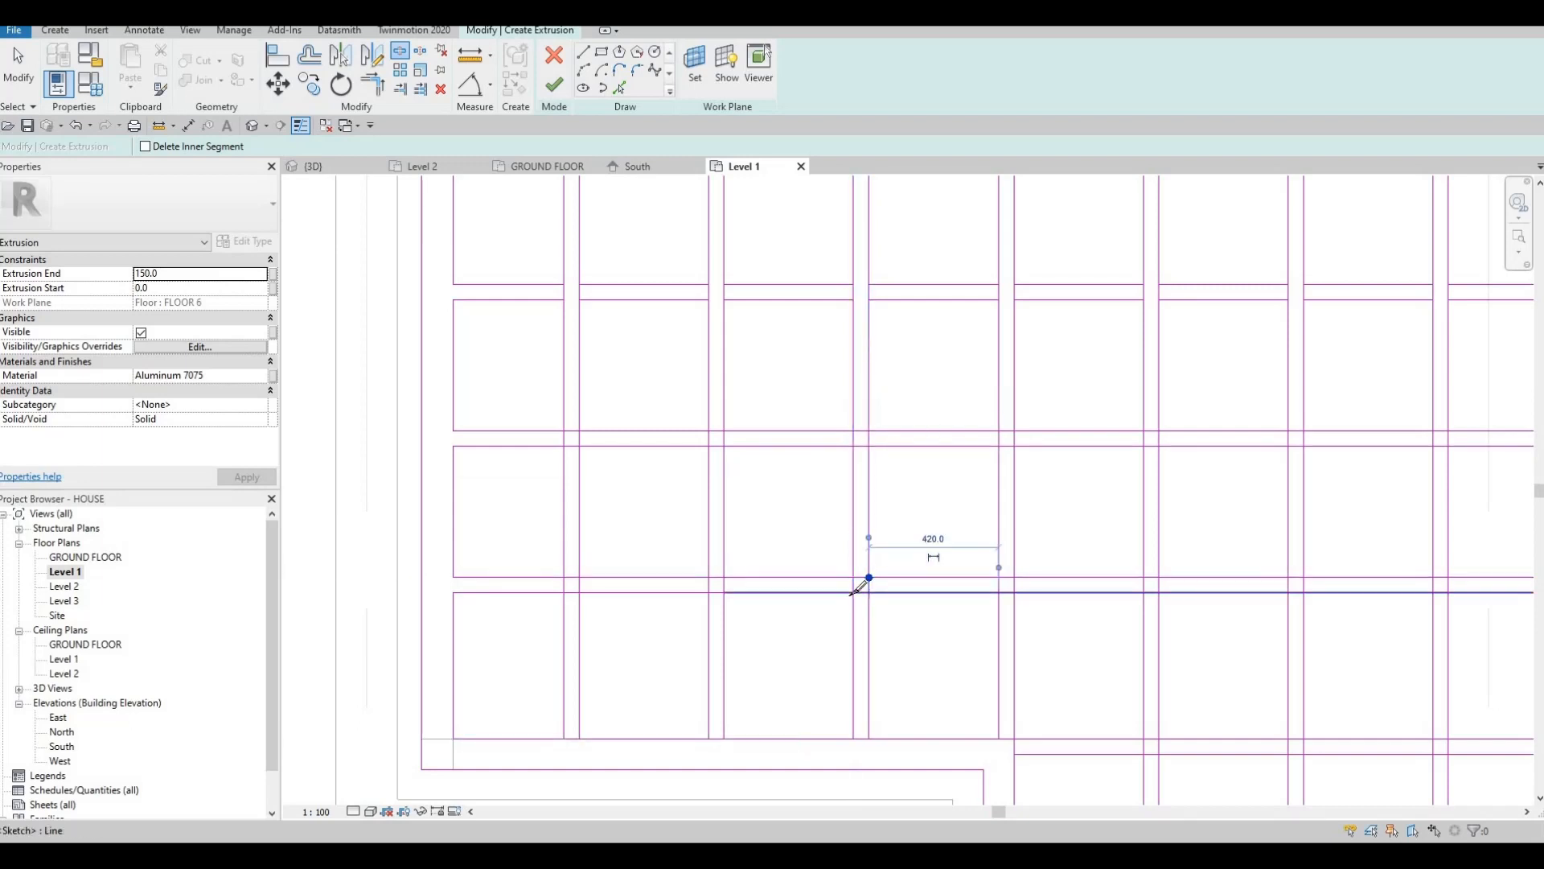
Split the left wing's inner bottom frame line at both edges of the three leftmost vertical slats.
middle_drag(565, 740, 572, 619)
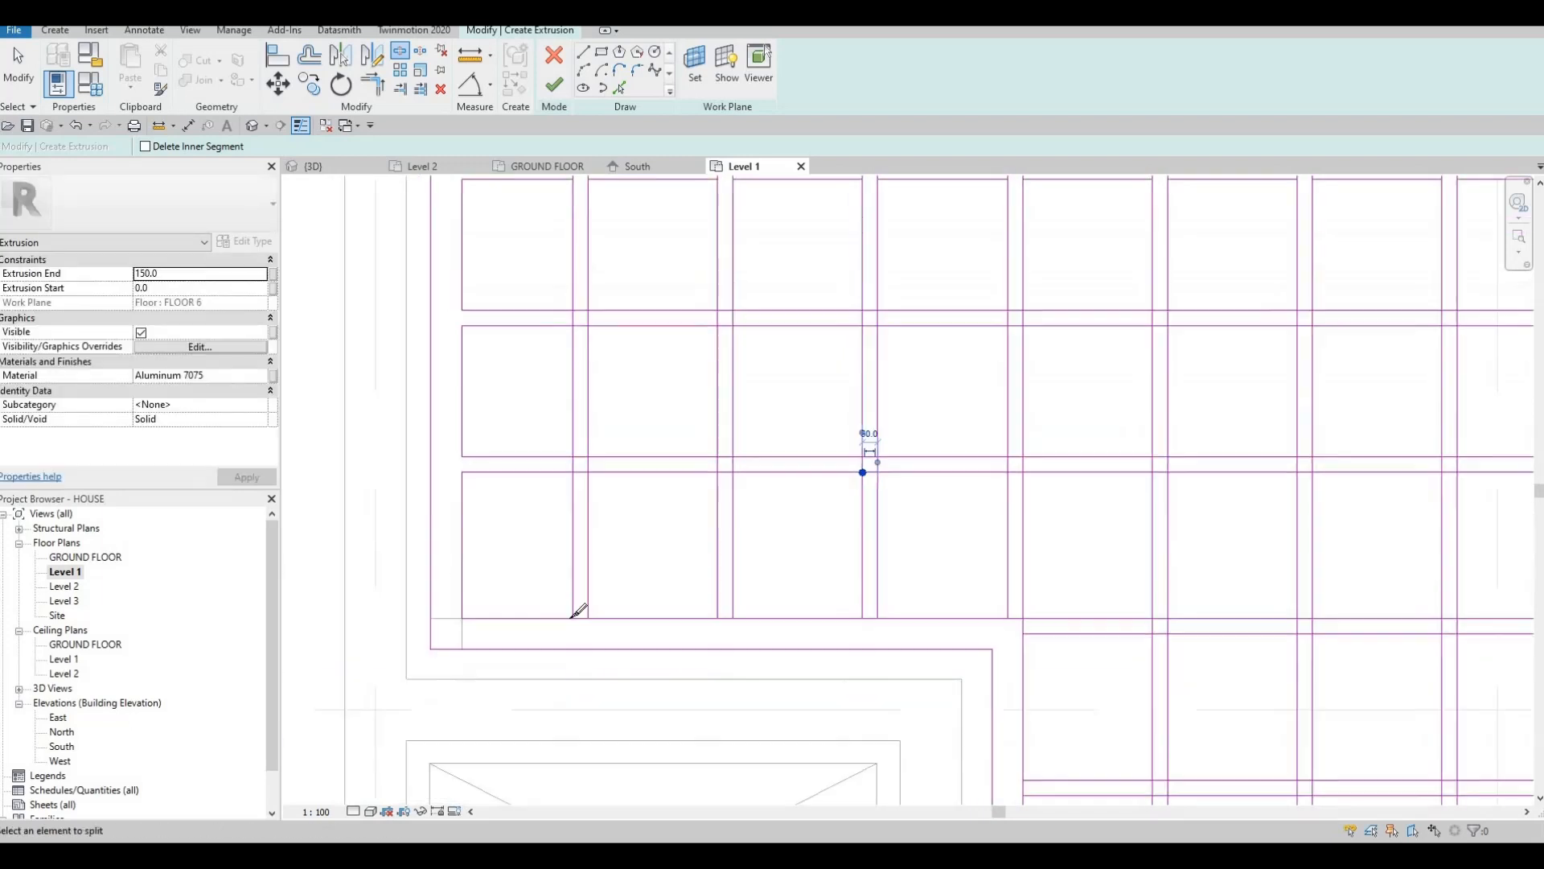
click(717, 618)
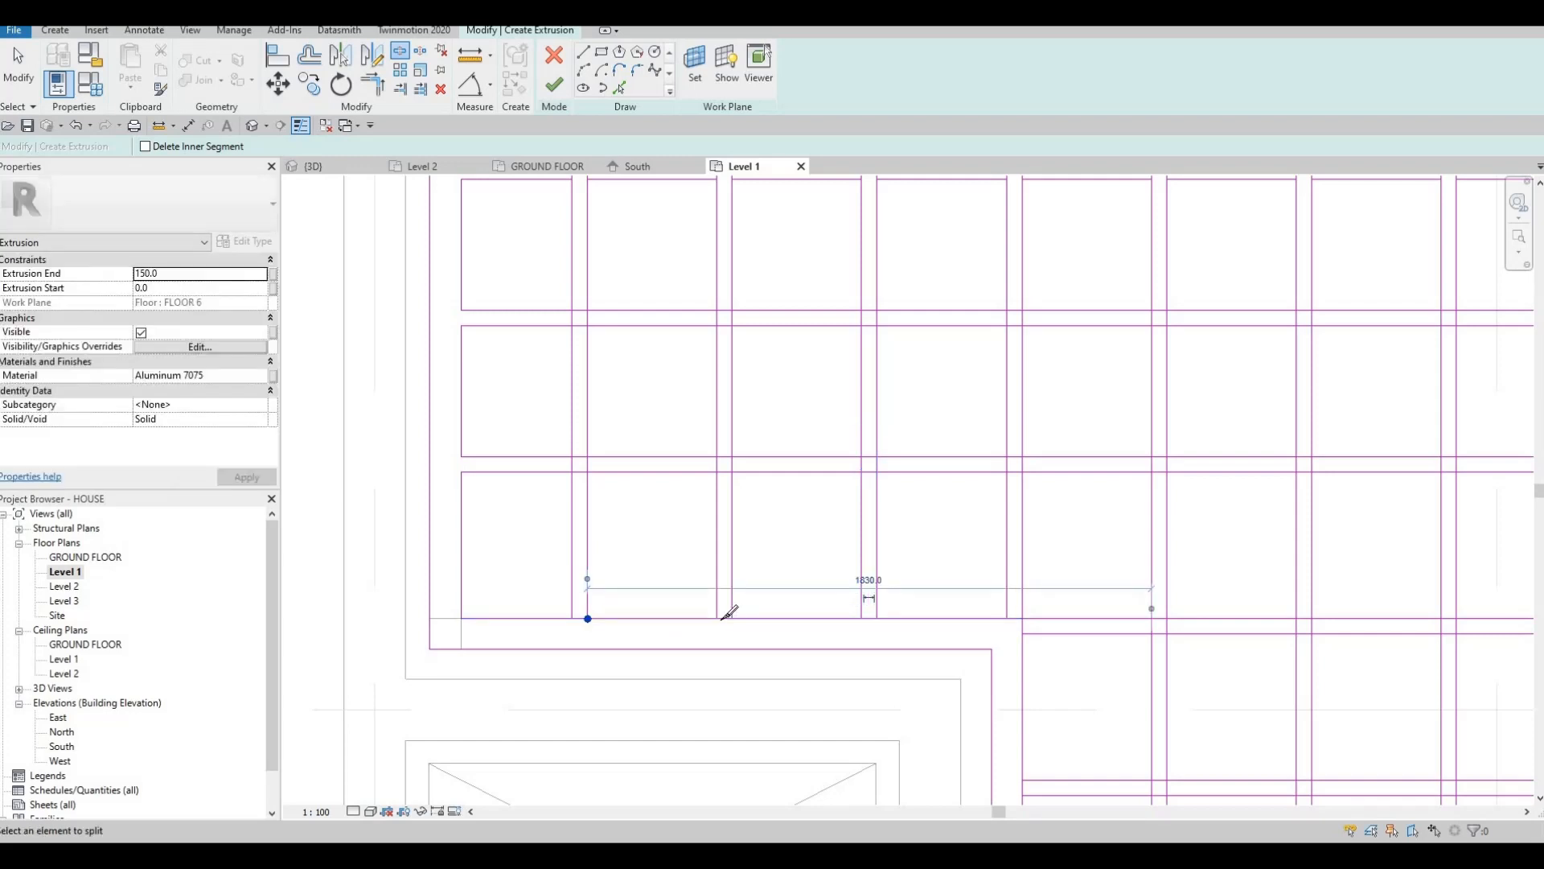
click(732, 618)
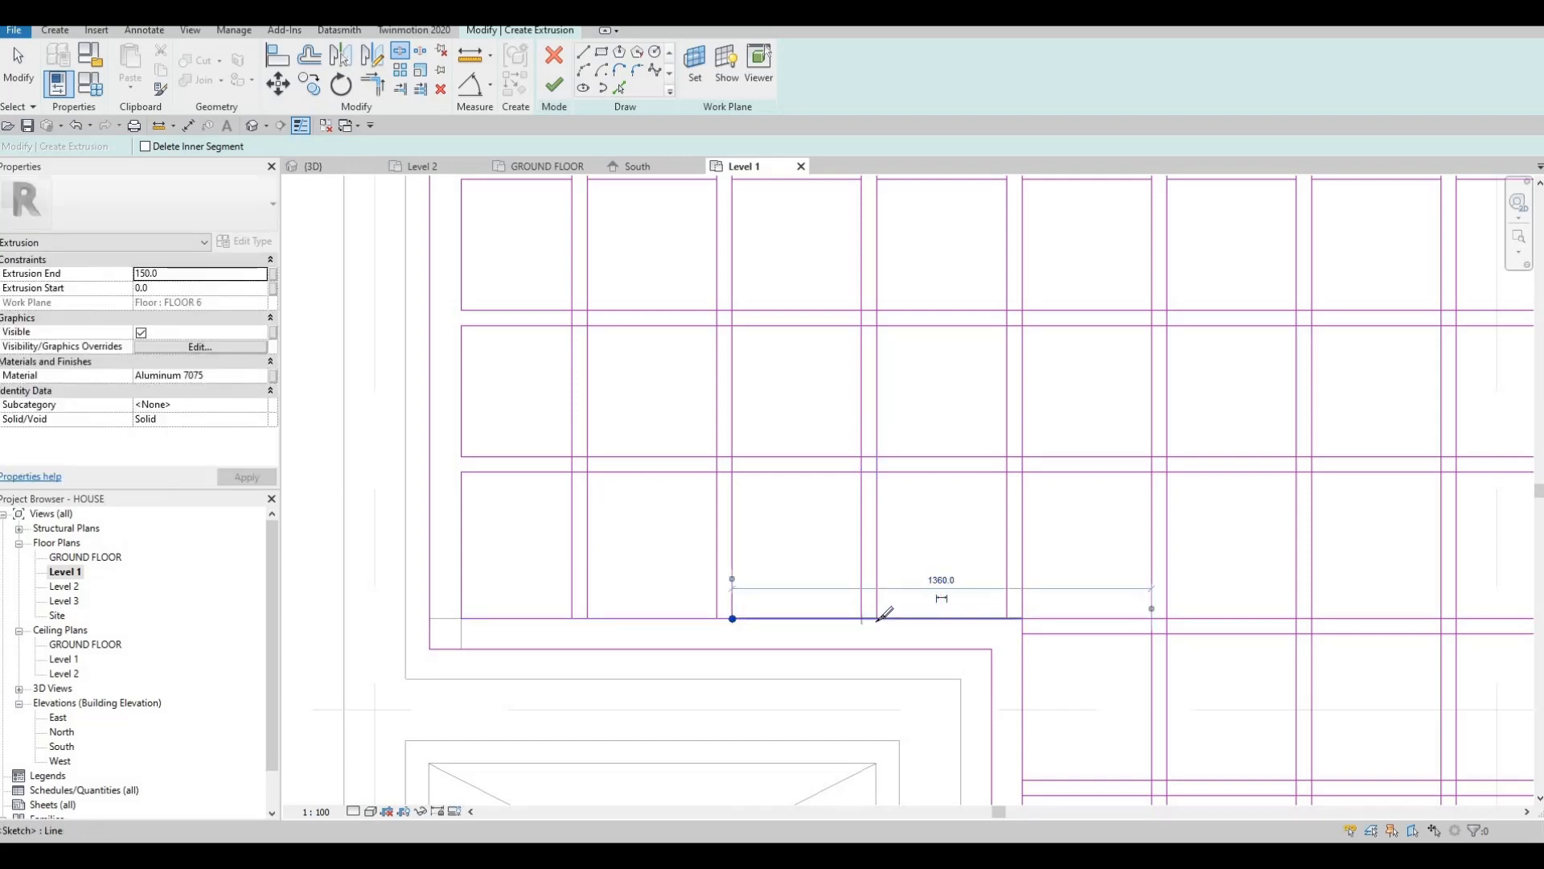
scroll(633, 264, down, 1)
key(Escape)
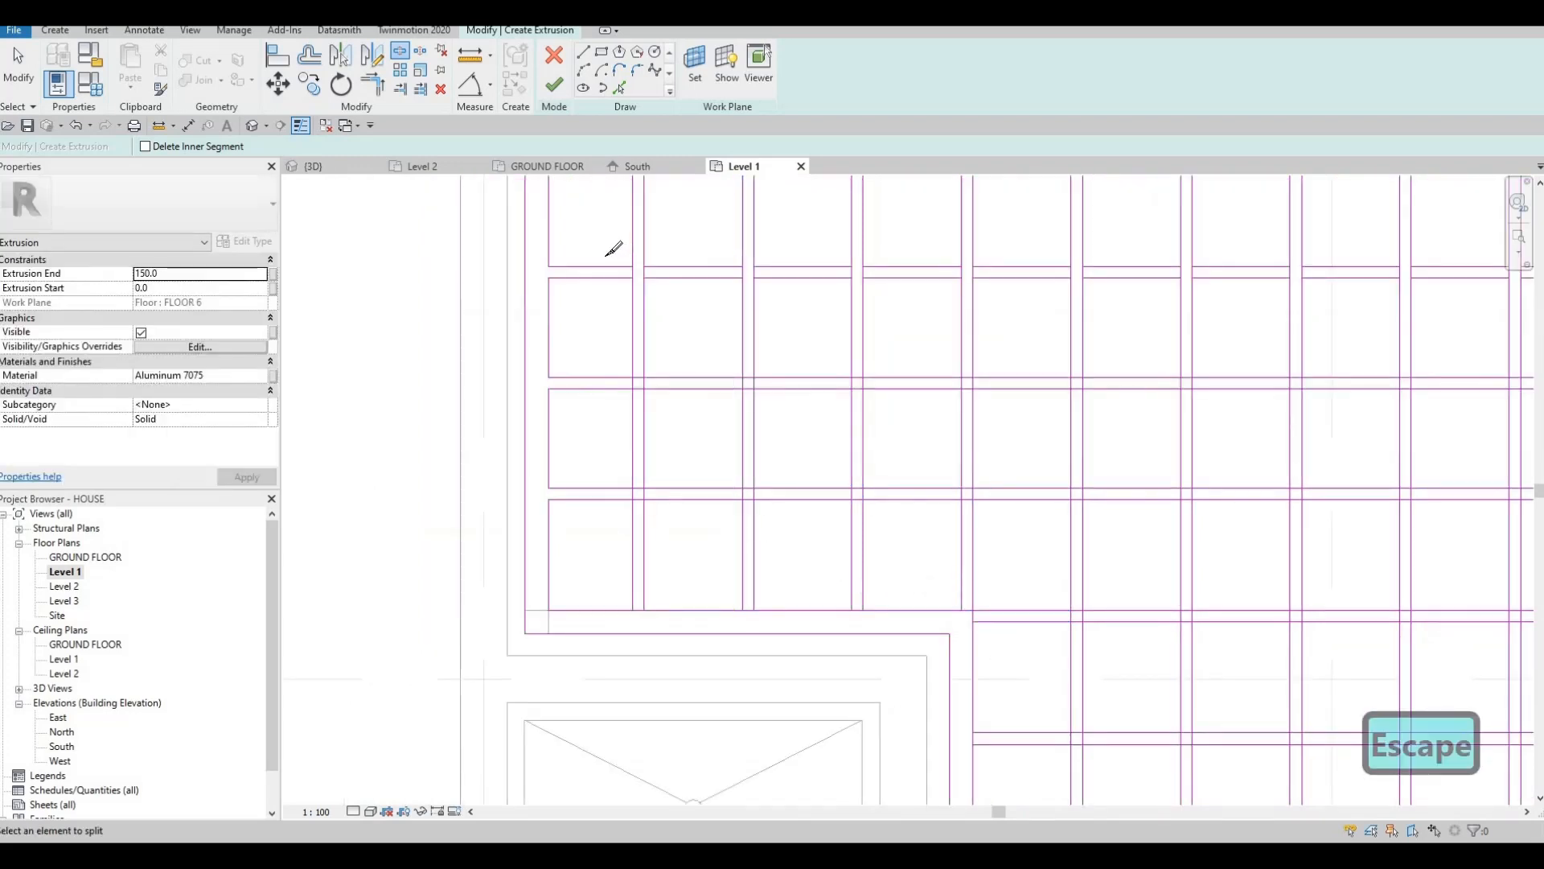
key(Escape)
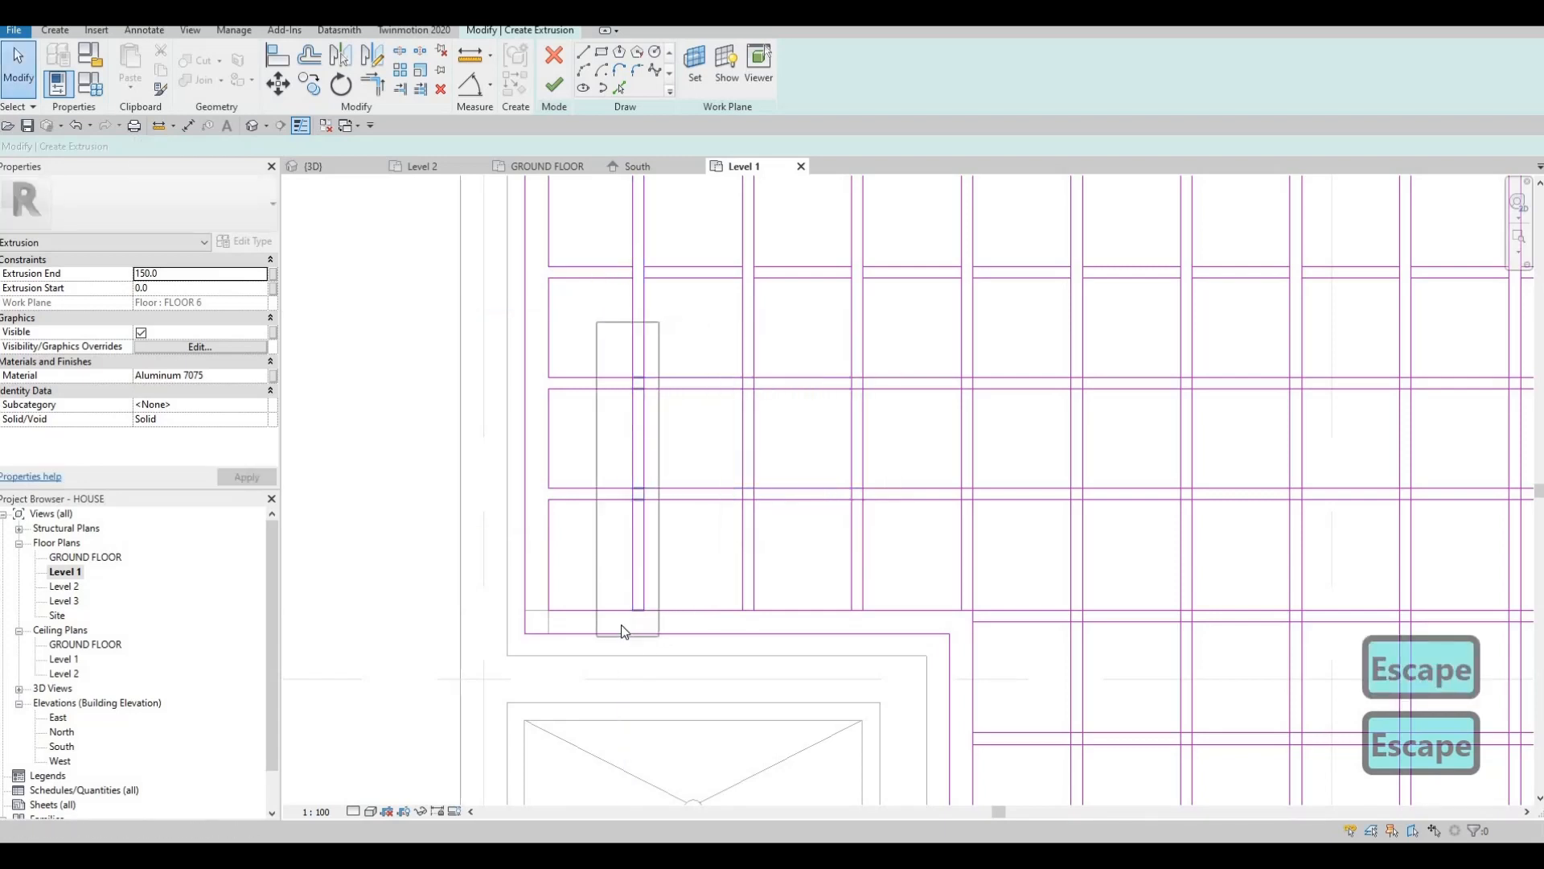
Delete the short crossing segments inside the three leftmost vertical slats, including those on the inner bottom frame line.
drag(620, 624, 658, 636)
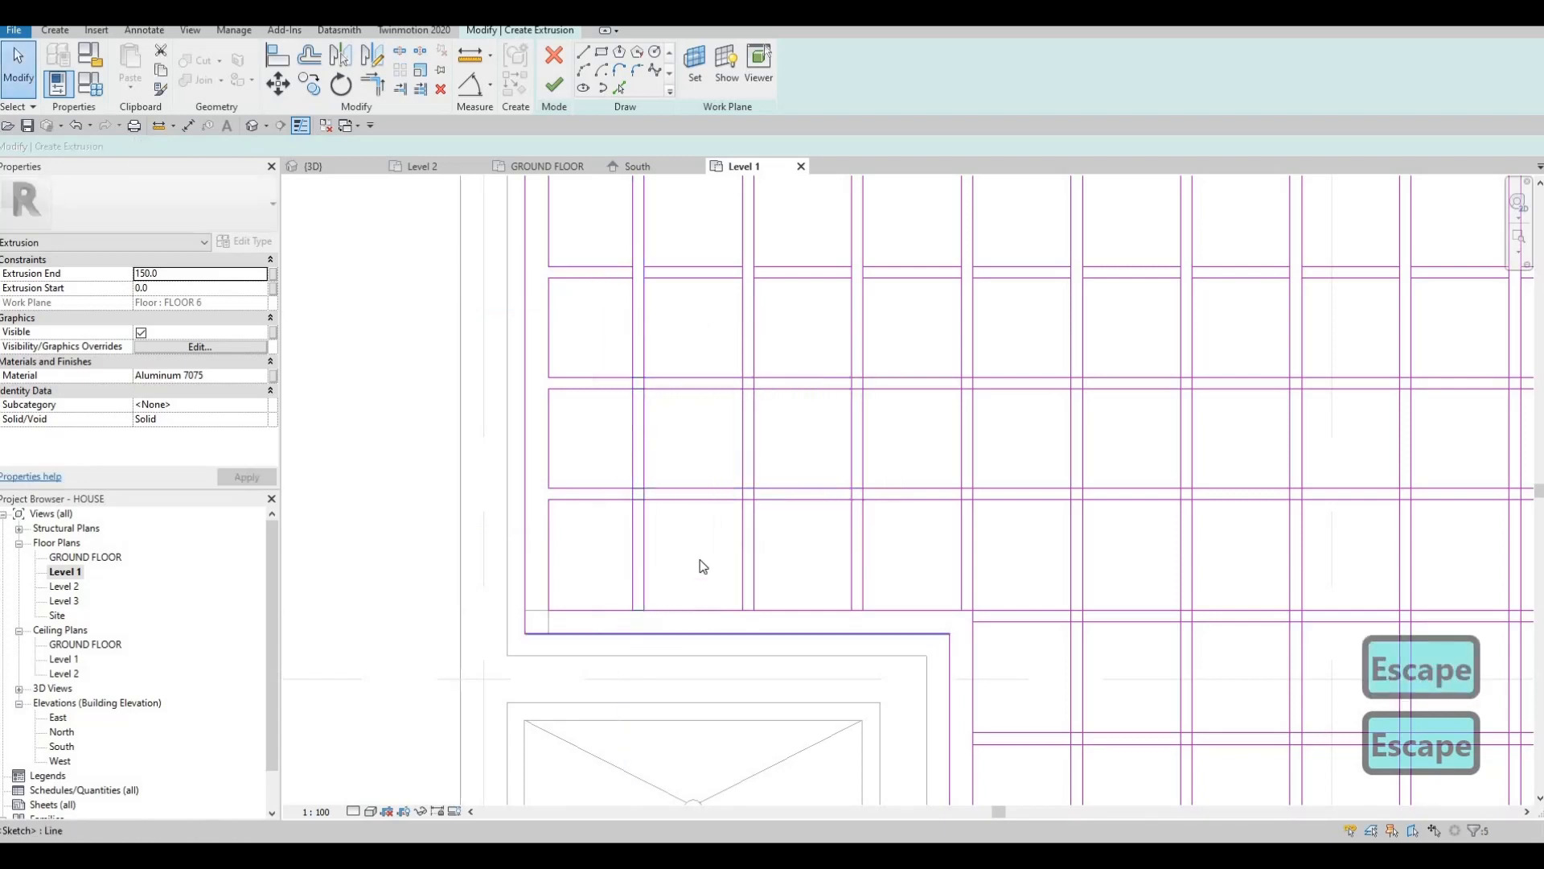
key(Delete)
drag(714, 328, 787, 625)
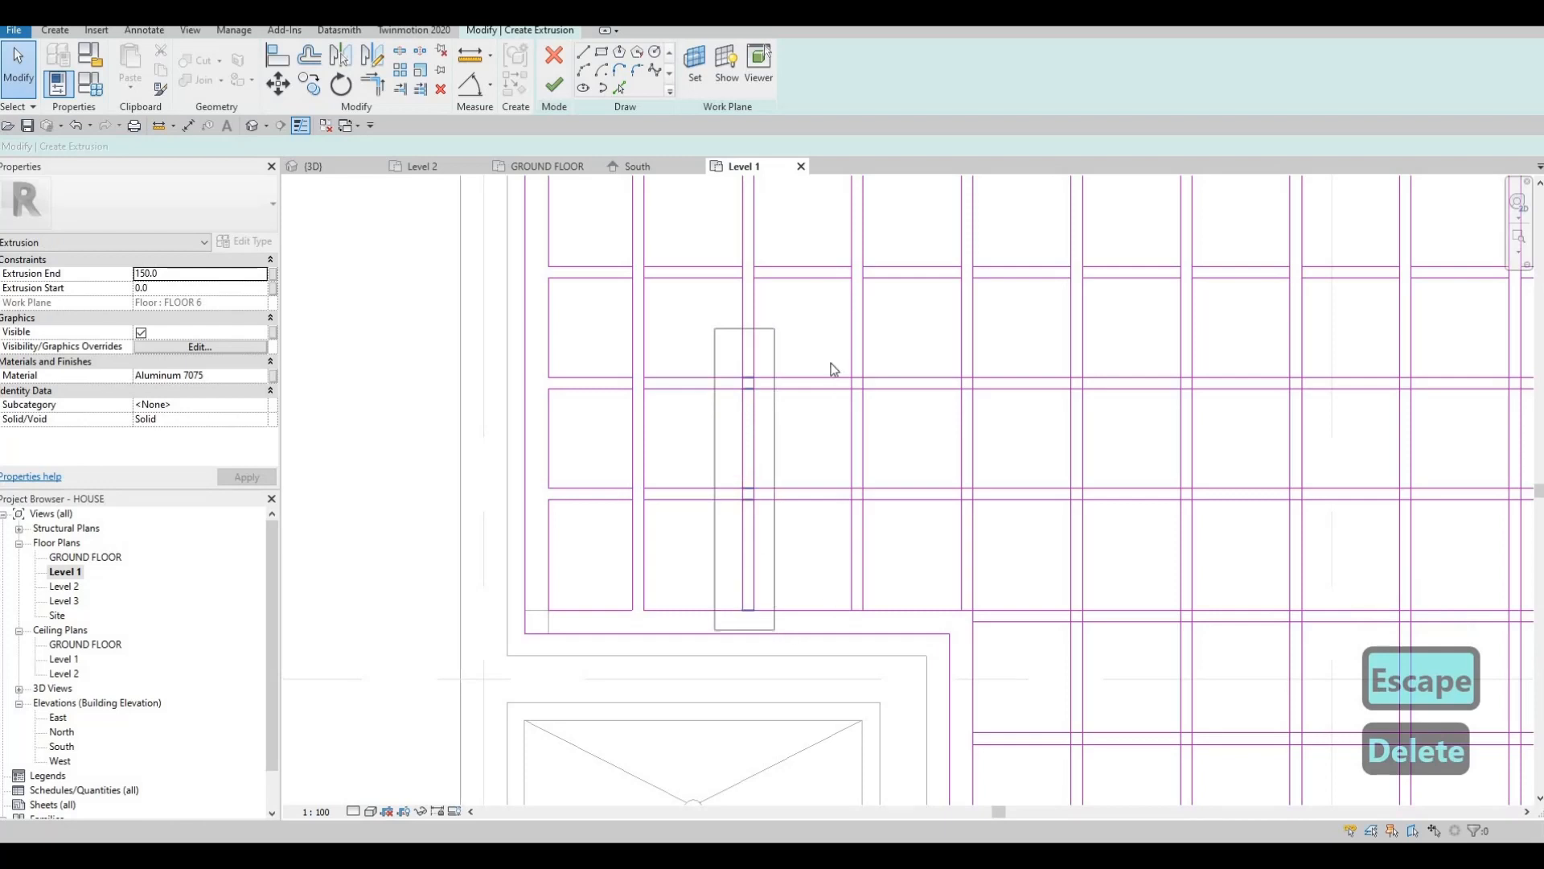
key(Delete)
drag(883, 621, 883, 625)
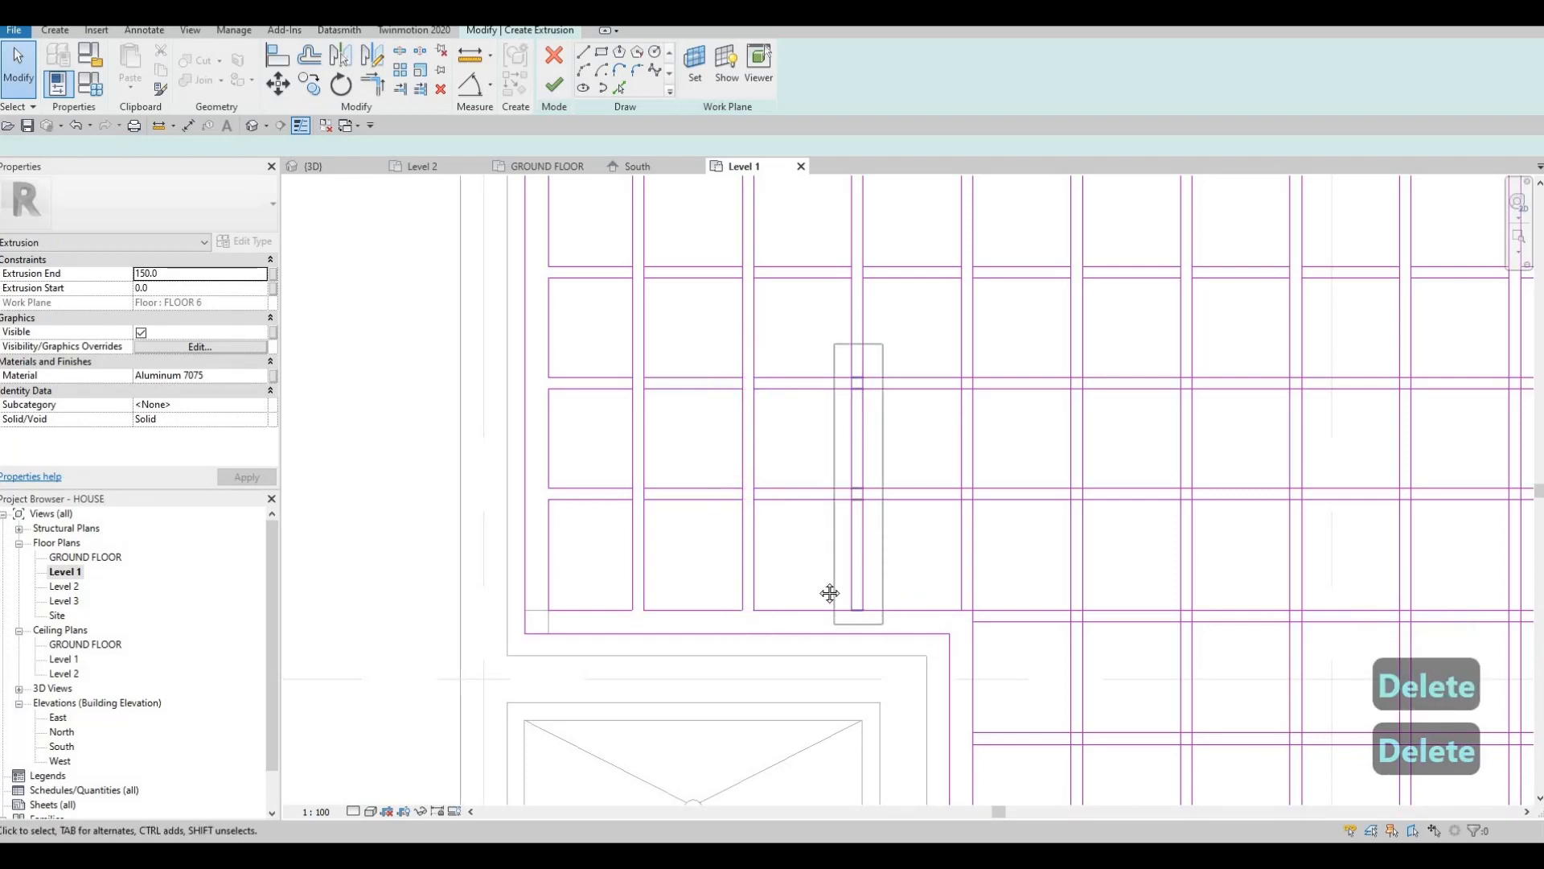
key(Delete)
Split the second and third horizontal slats' edge lines and the inner bottom frame line at the fourth vertical slat from the left.
middle_drag(788, 562, 652, 585)
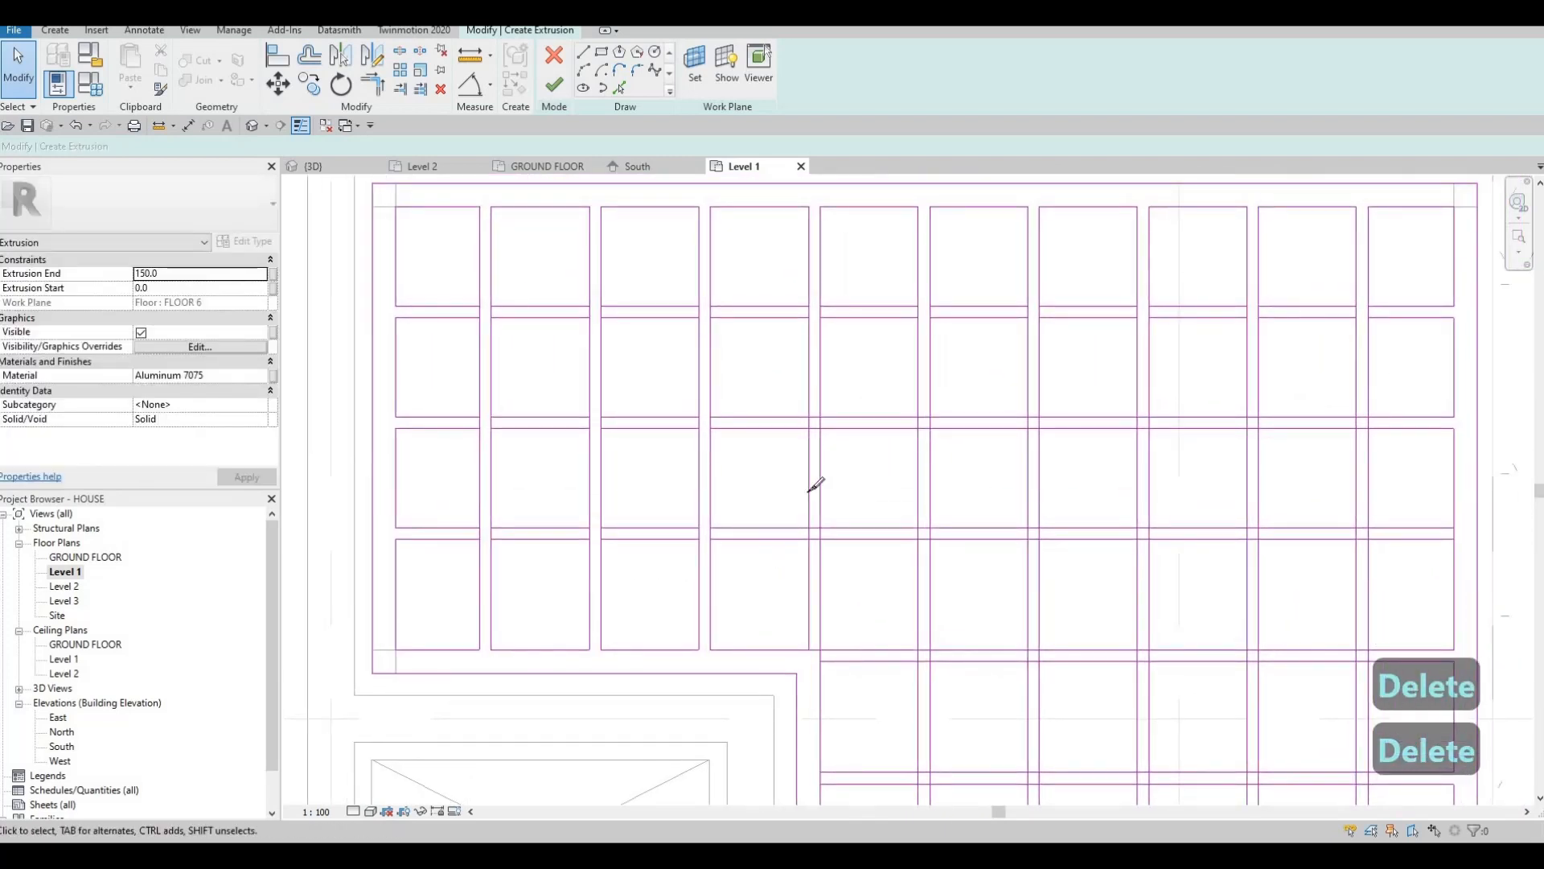
key(s)
key(l)
scroll(802, 436, up, 1)
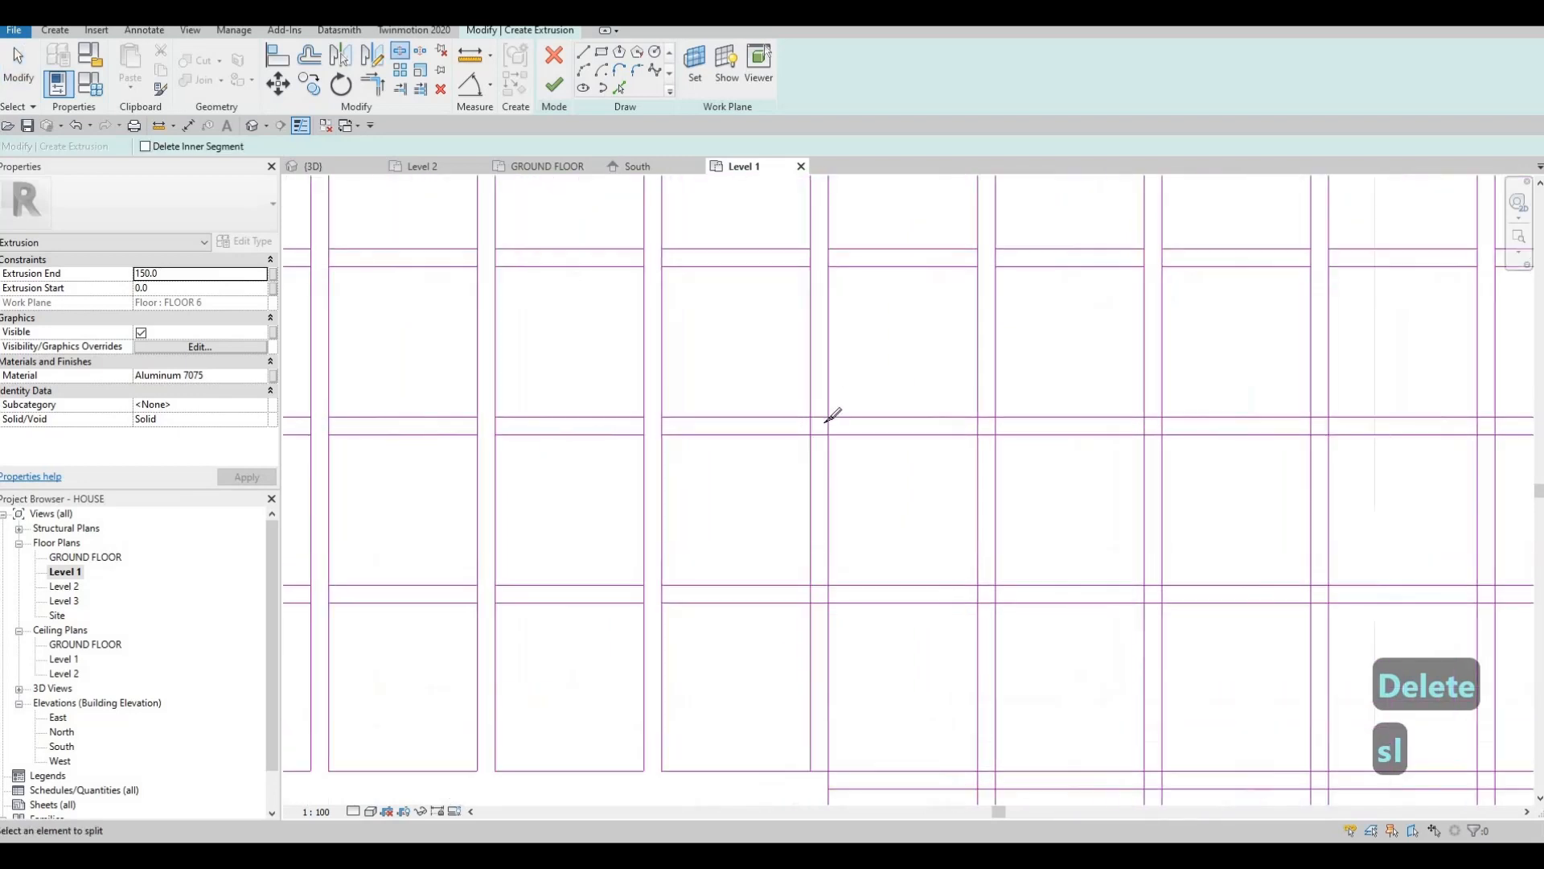
scroll(817, 418, up, 1)
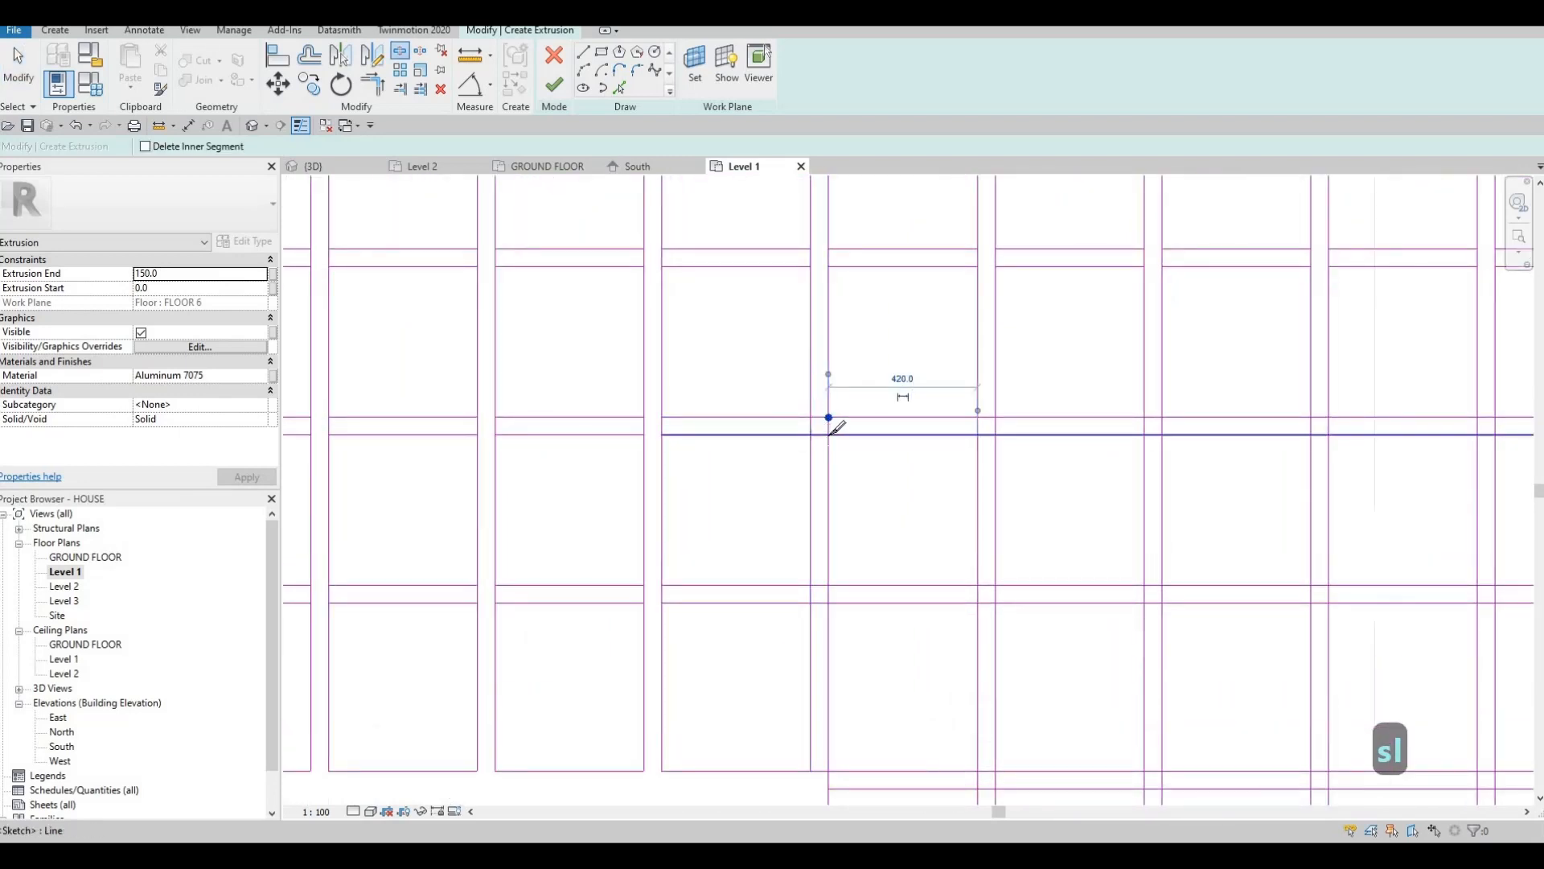
click(828, 604)
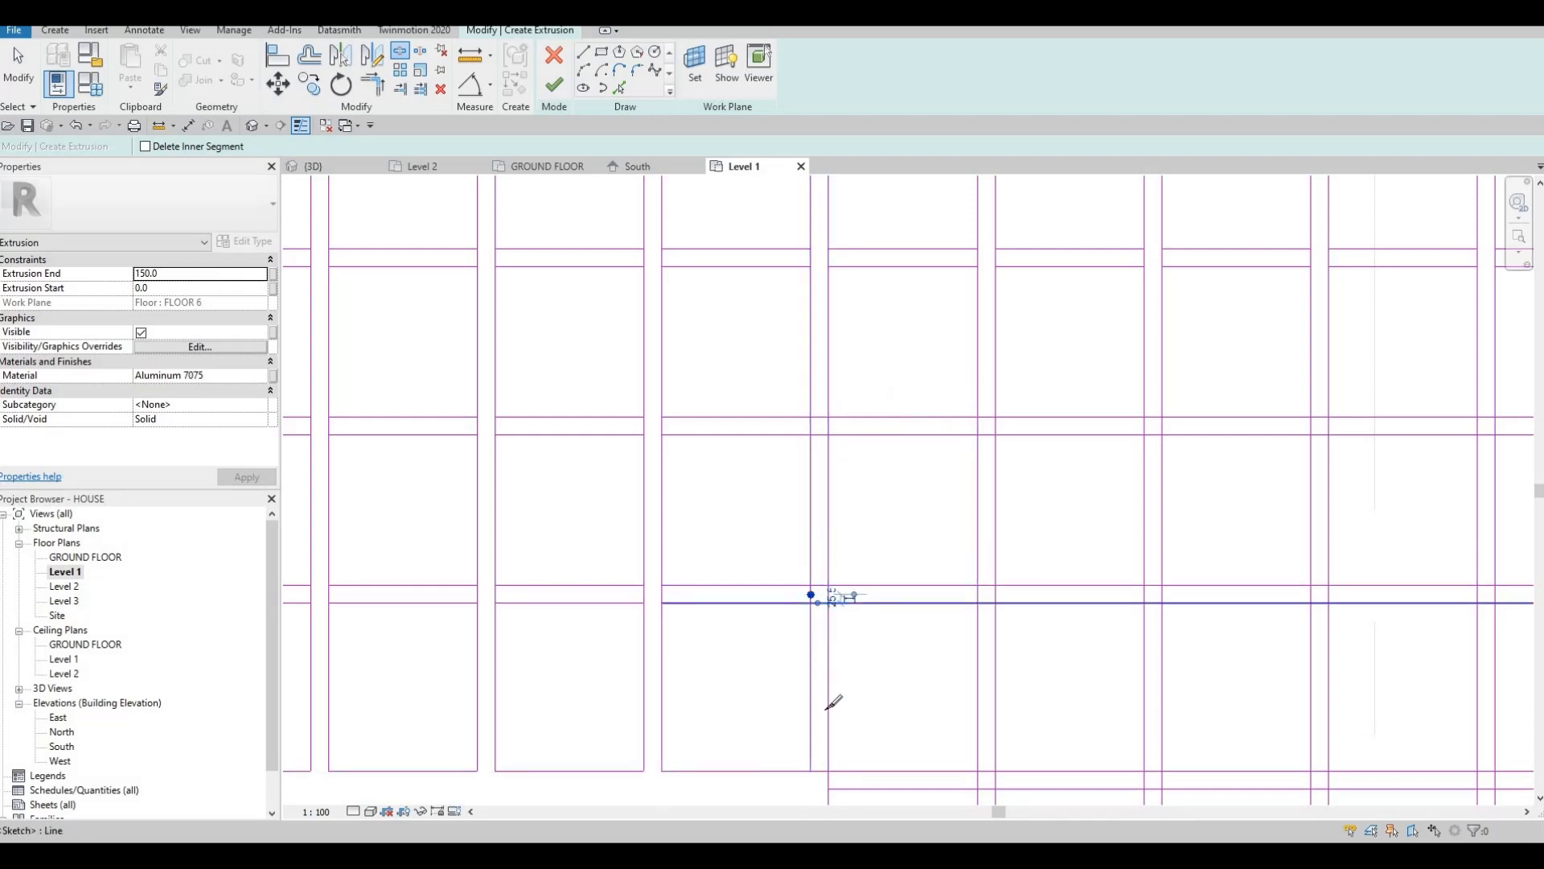
click(828, 605)
middle_drag(810, 766, 810, 650)
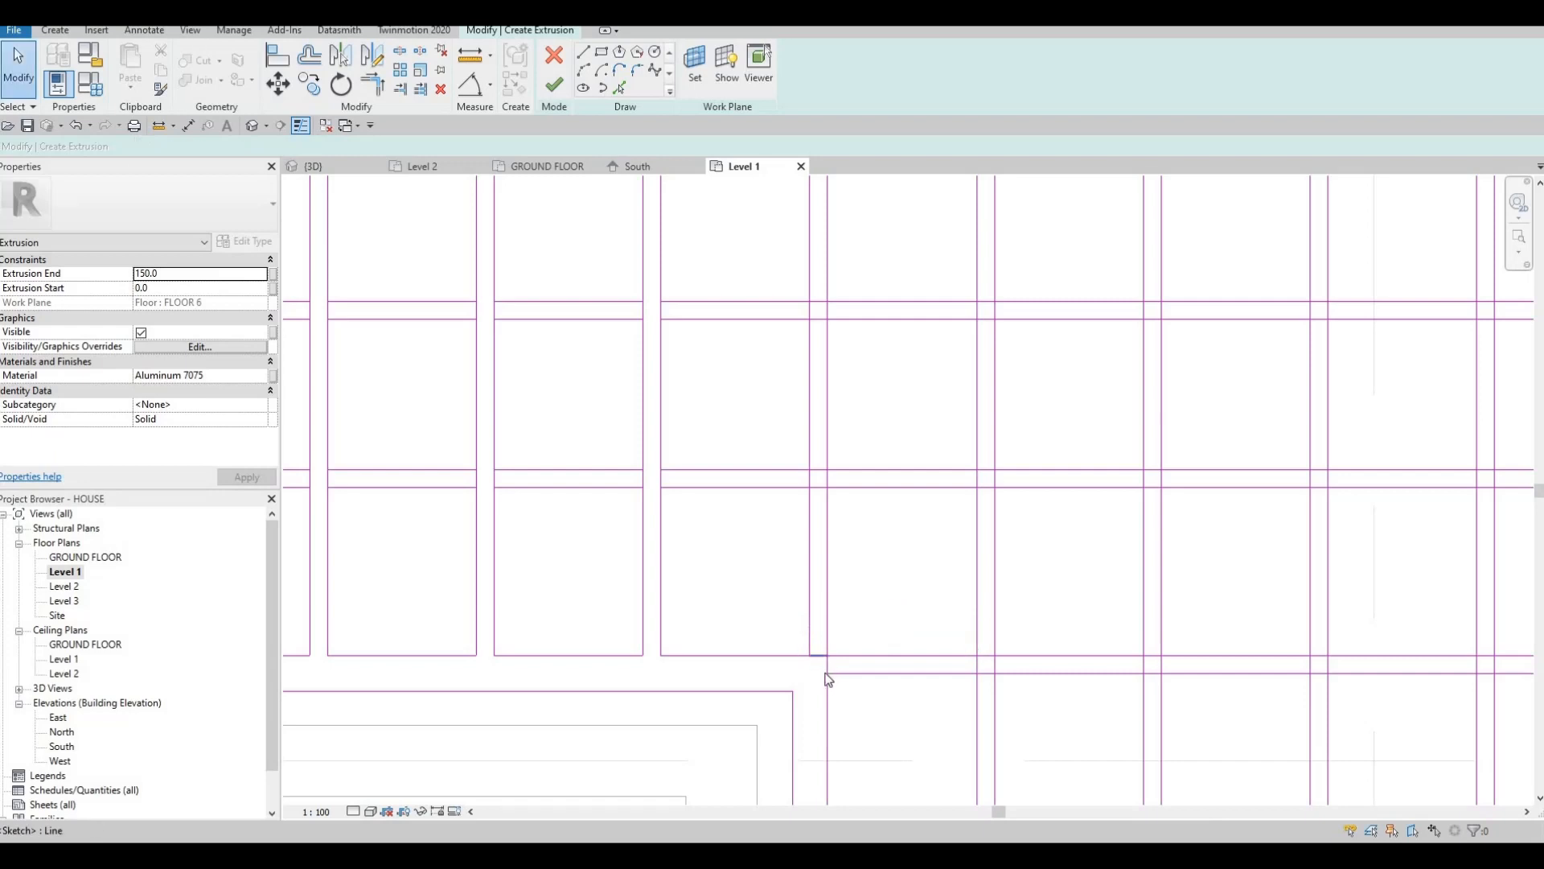
key(Escape)
key(Escape)
key(t)
key(r)
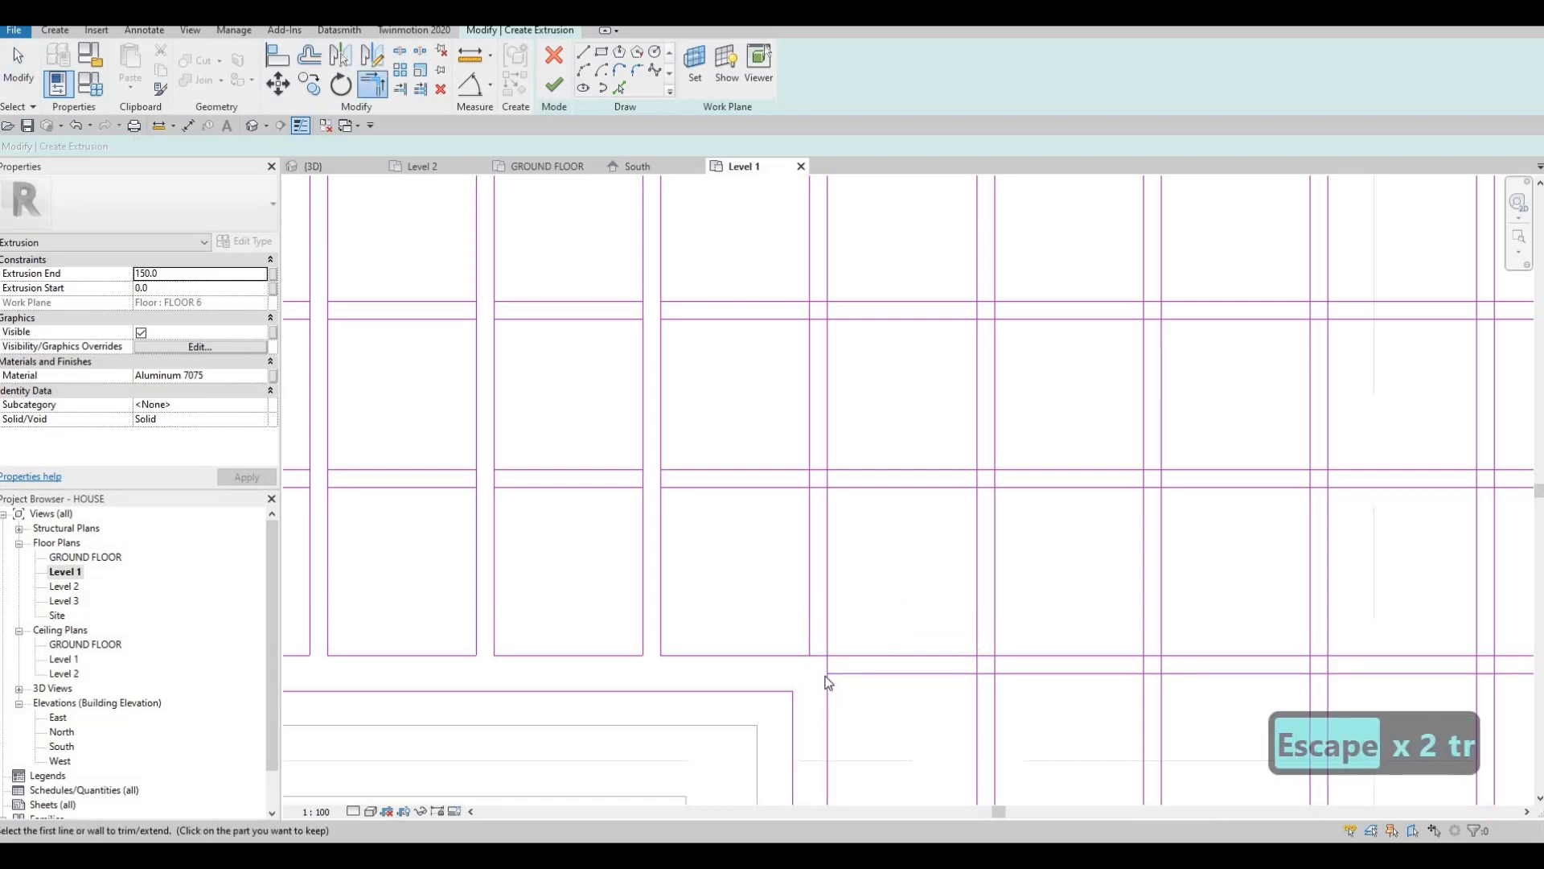
key(Escape)
key(Escape)
Split the second and third horizontal slats' edge lines at both edges of the fifth vertical slat from the left.
key(l)
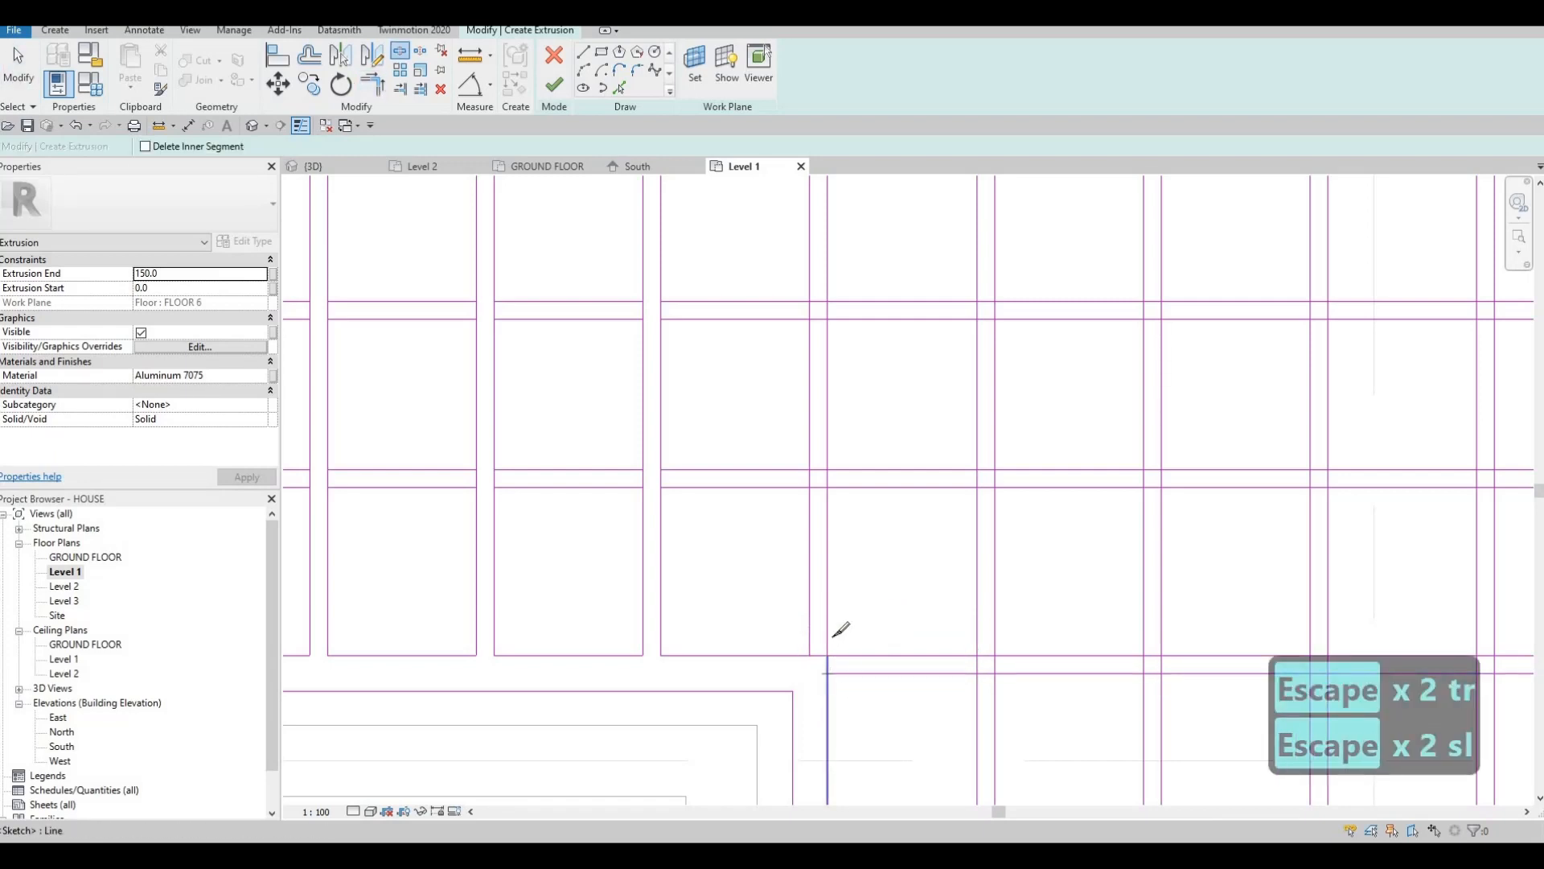
scroll(885, 482, down, 4)
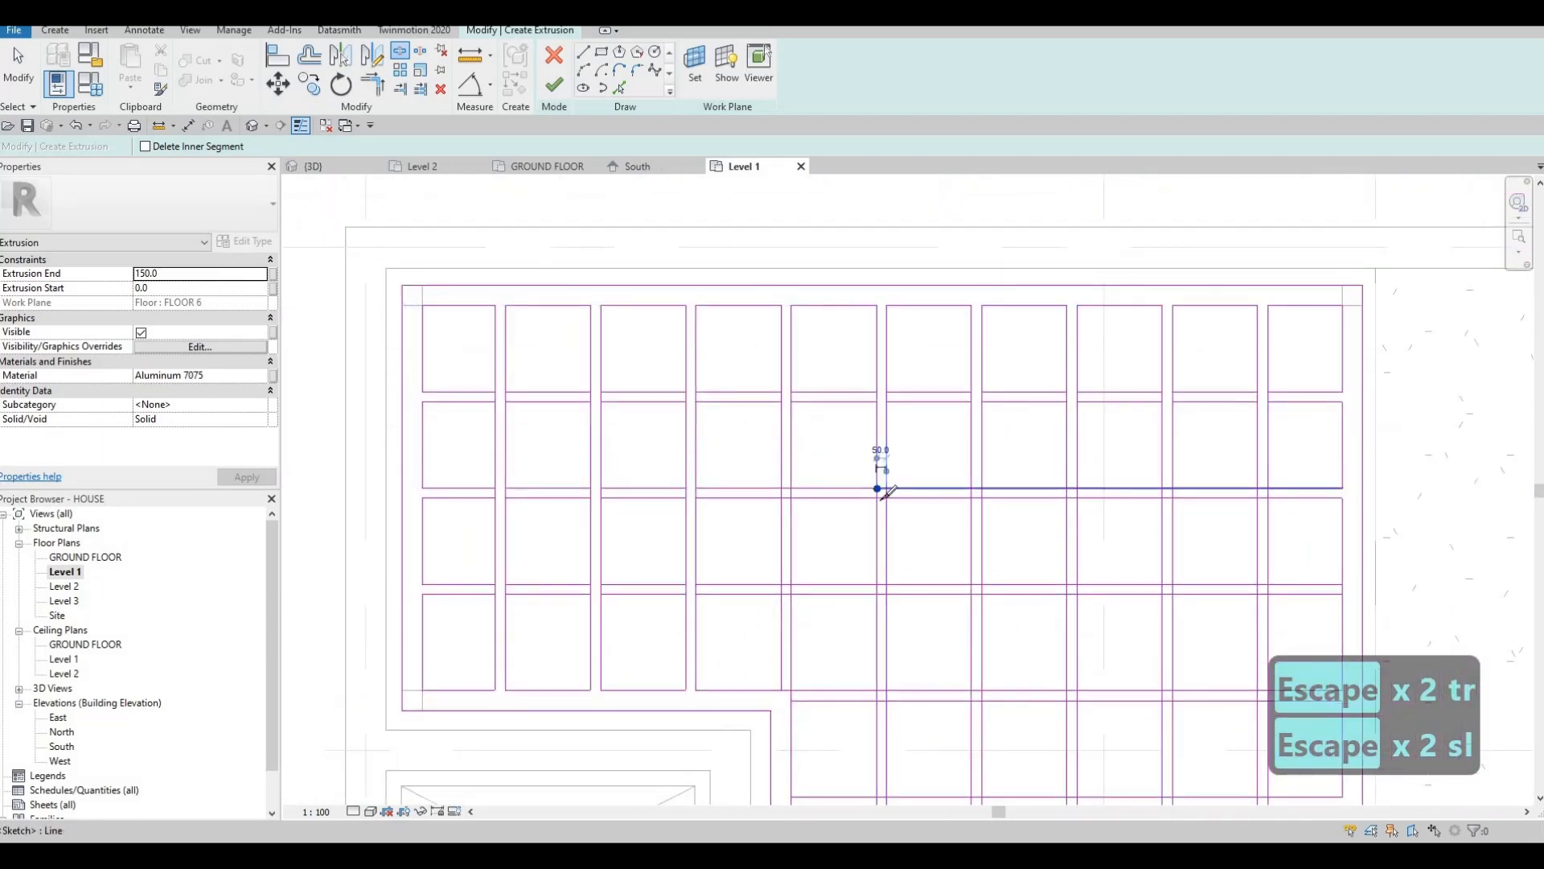
click(886, 498)
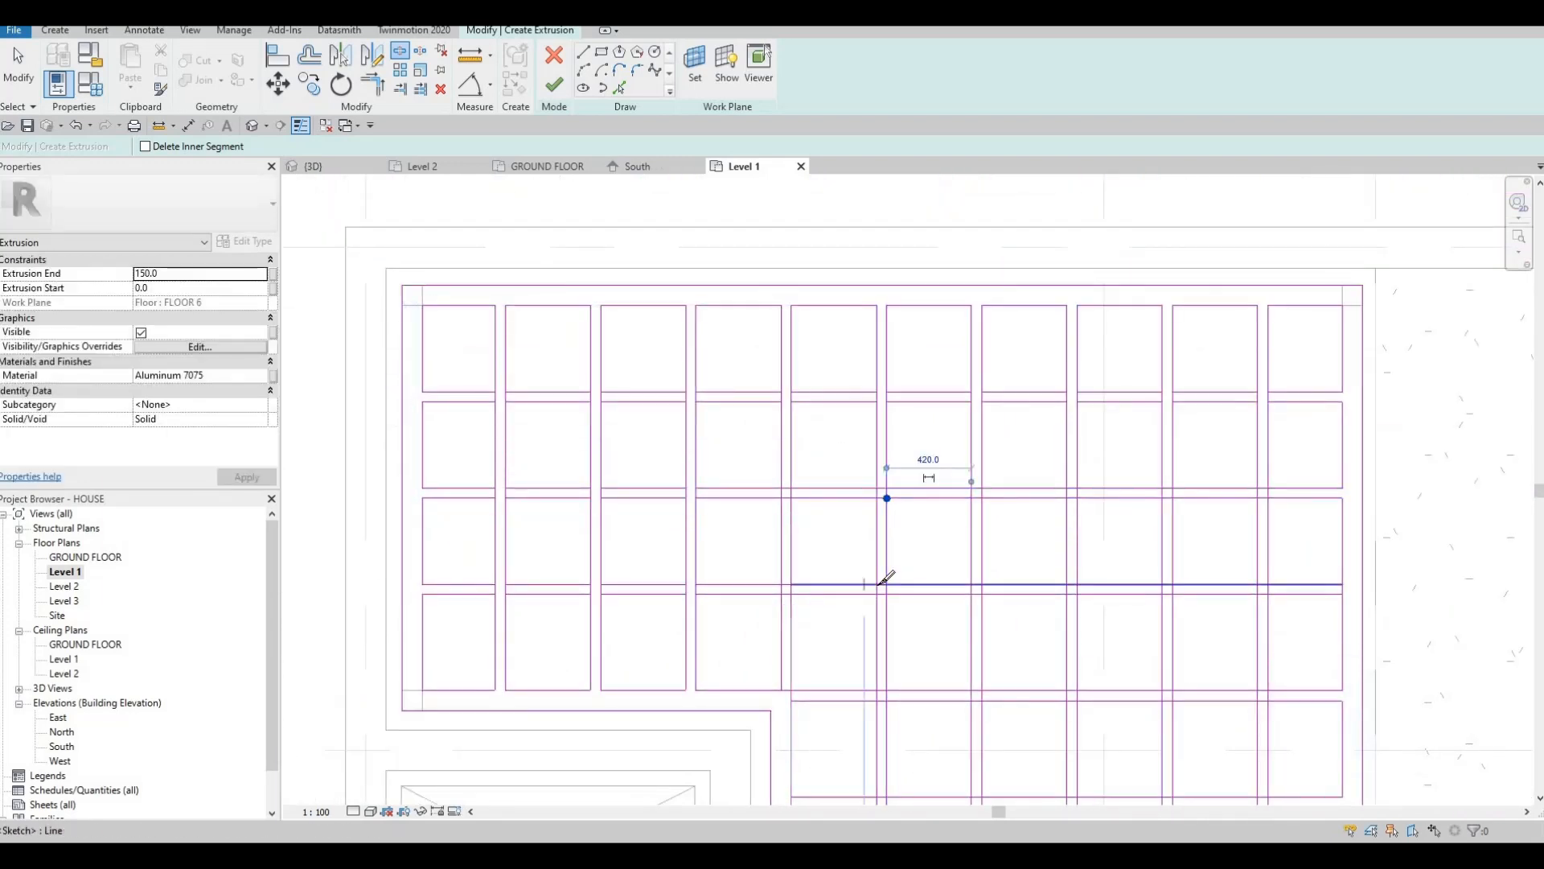
click(887, 587)
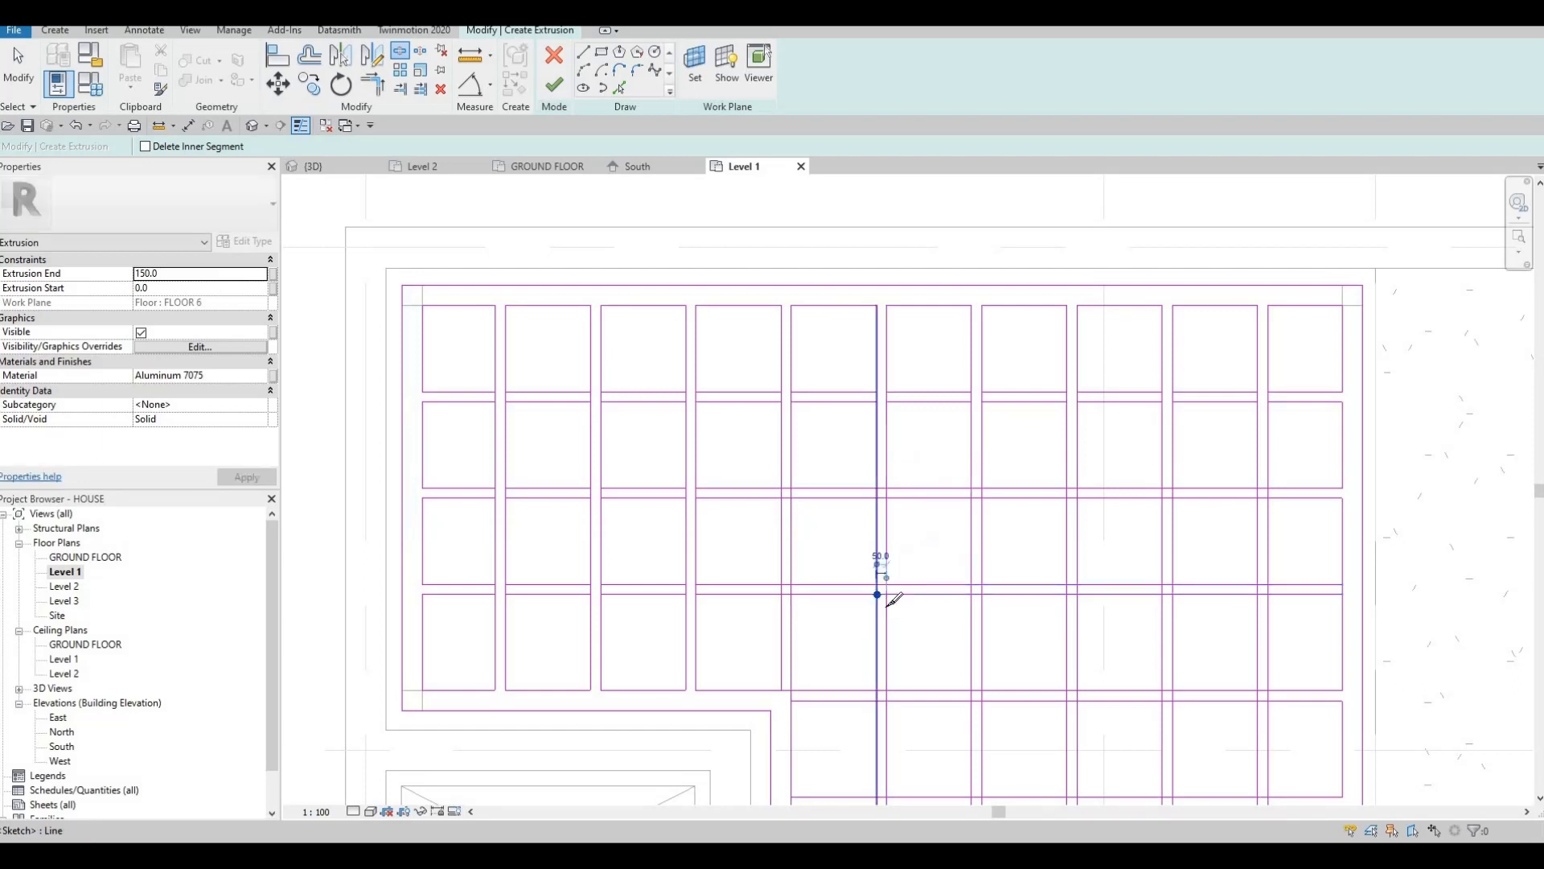
middle_drag(885, 693, 854, 510)
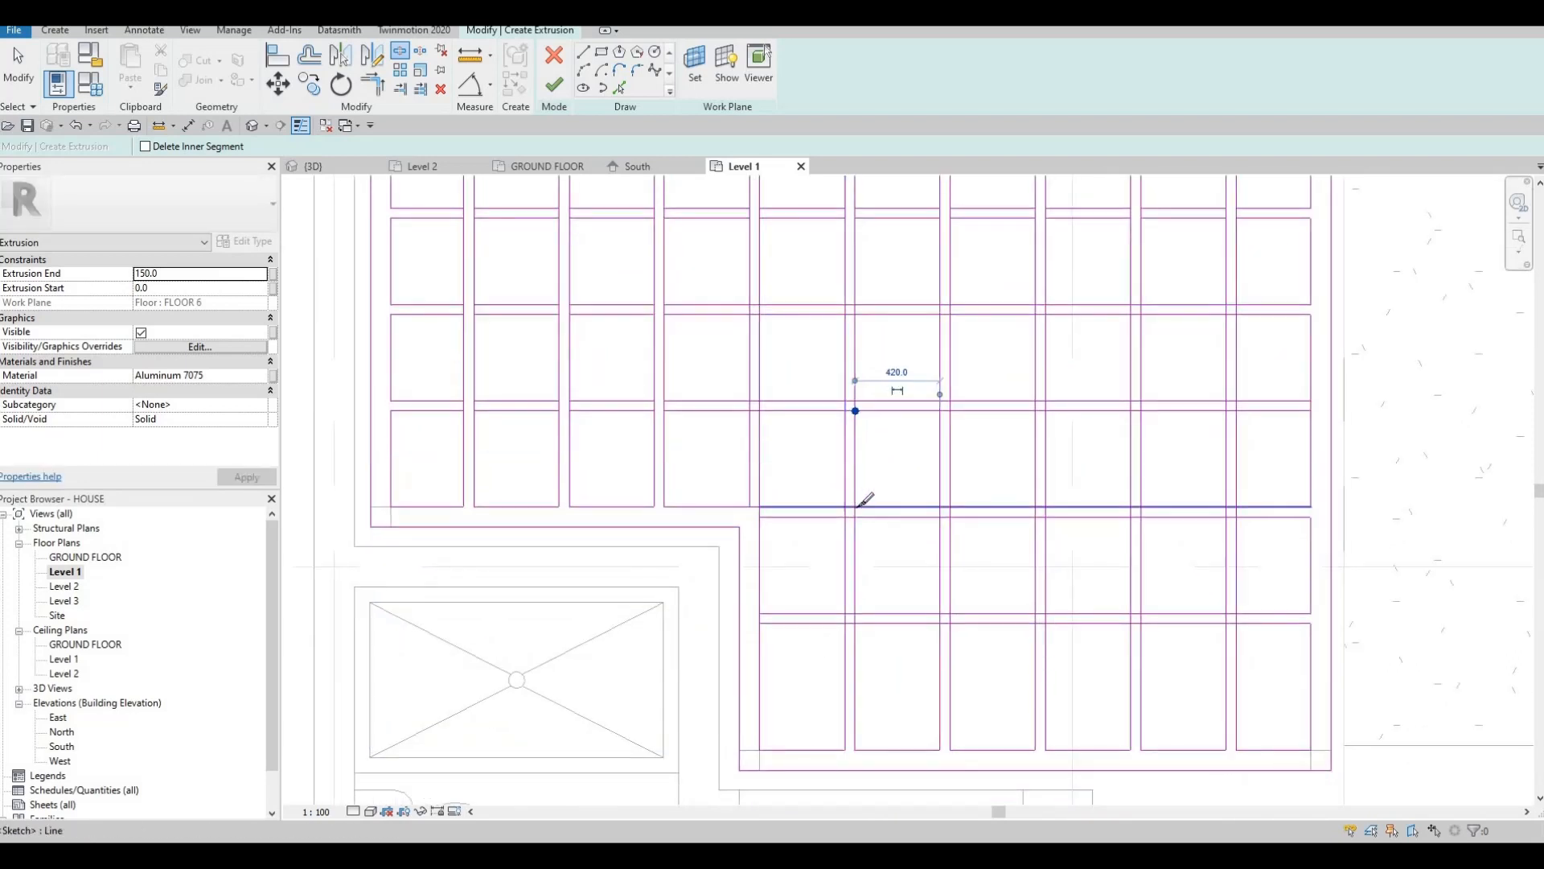
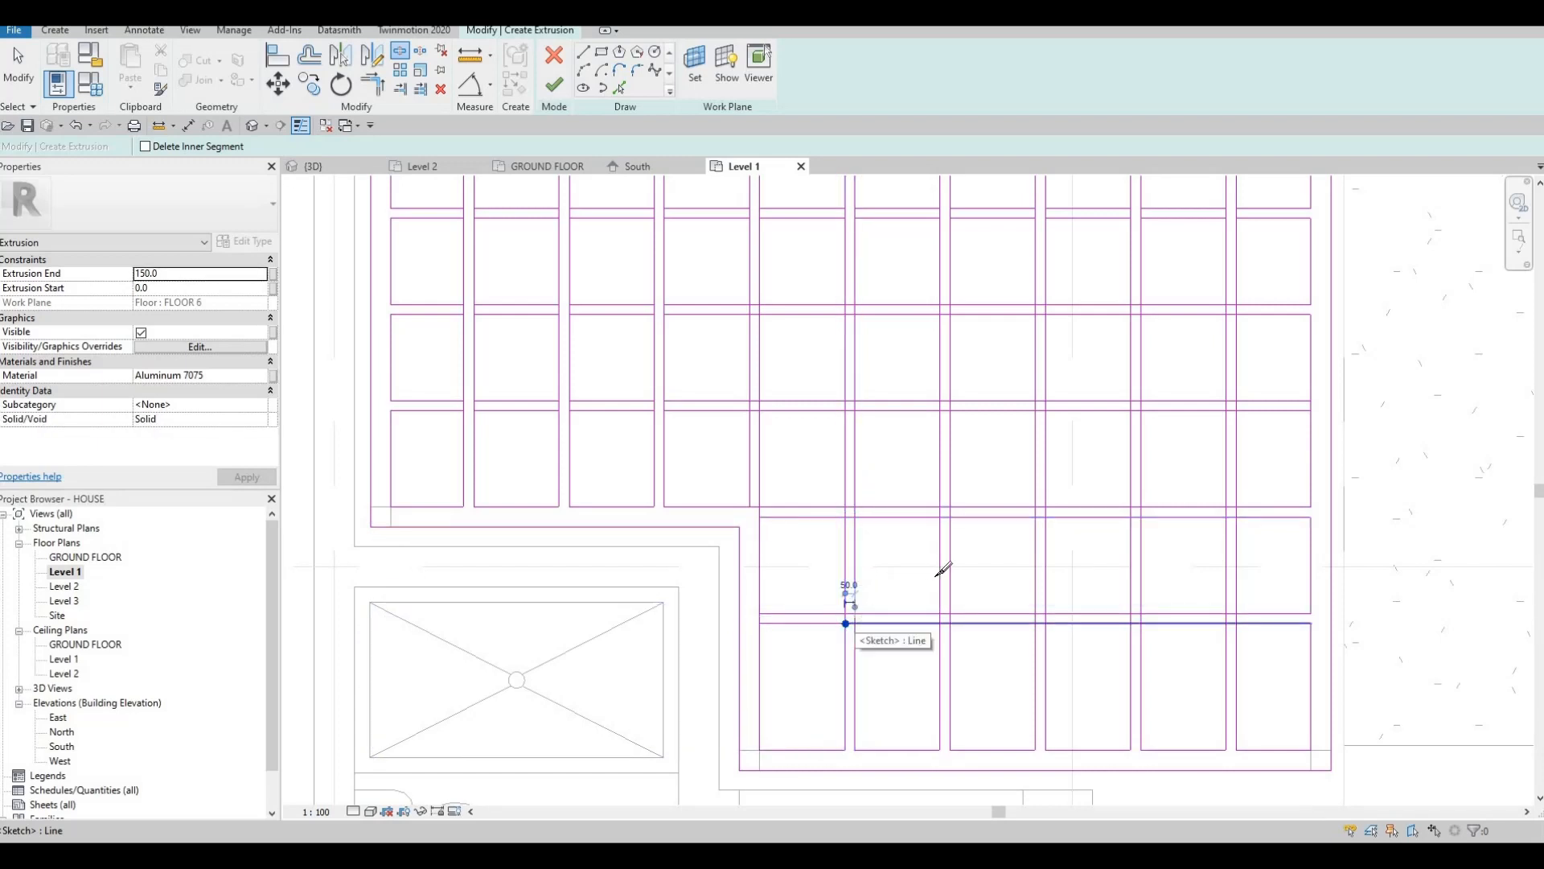
Split the horizontal slats' edge lines, including those in the lower section, at both edges of the sixth vertical slat from the left.
middle_drag(943, 329, 877, 374)
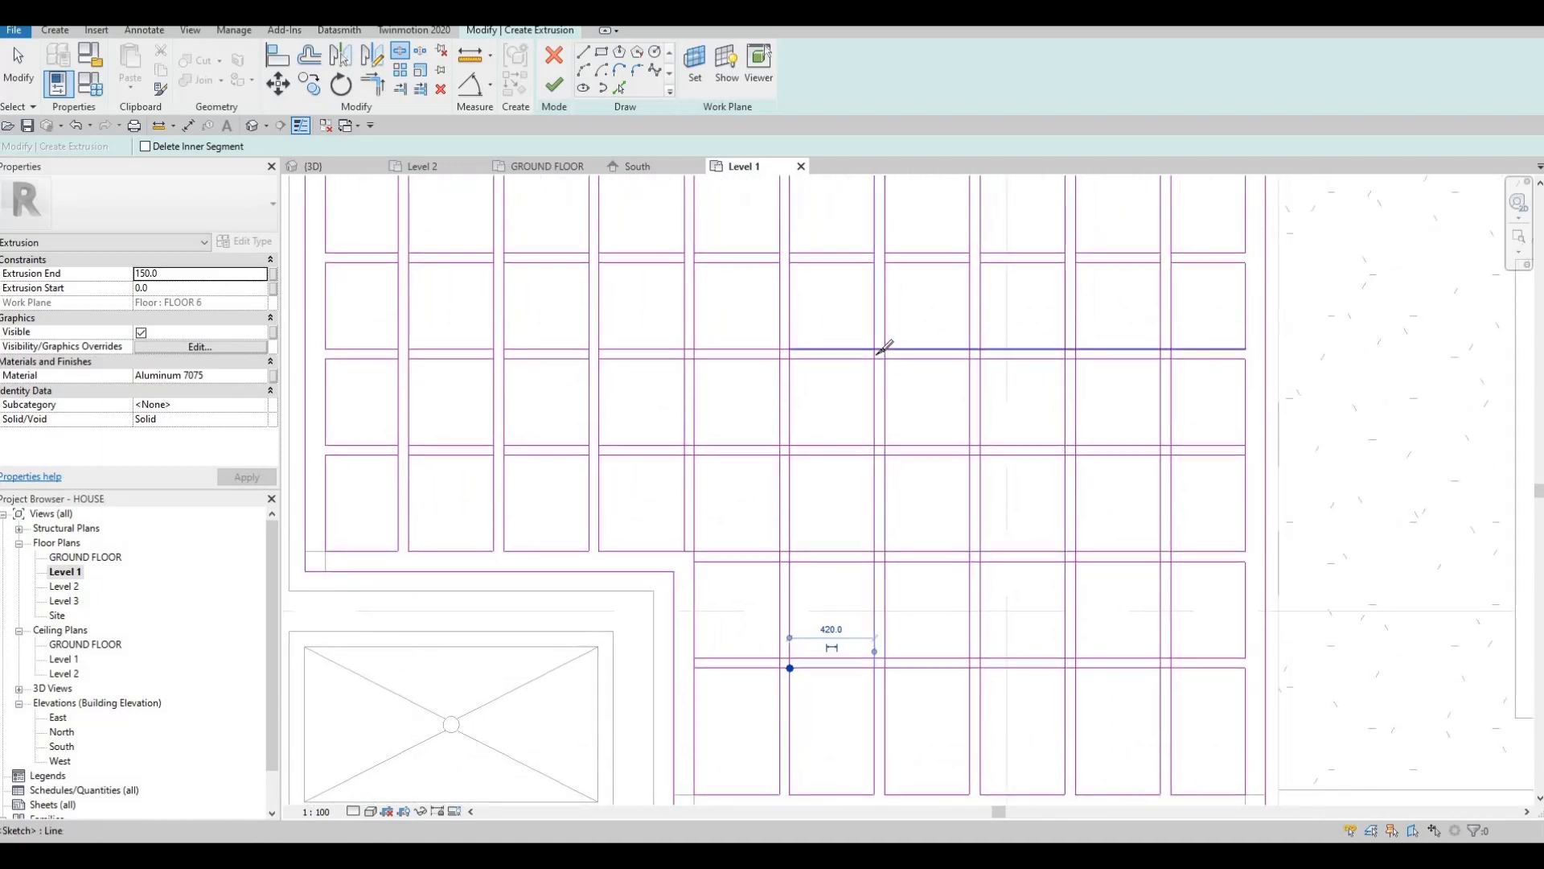
click(875, 358)
scroll(885, 346, up, 3)
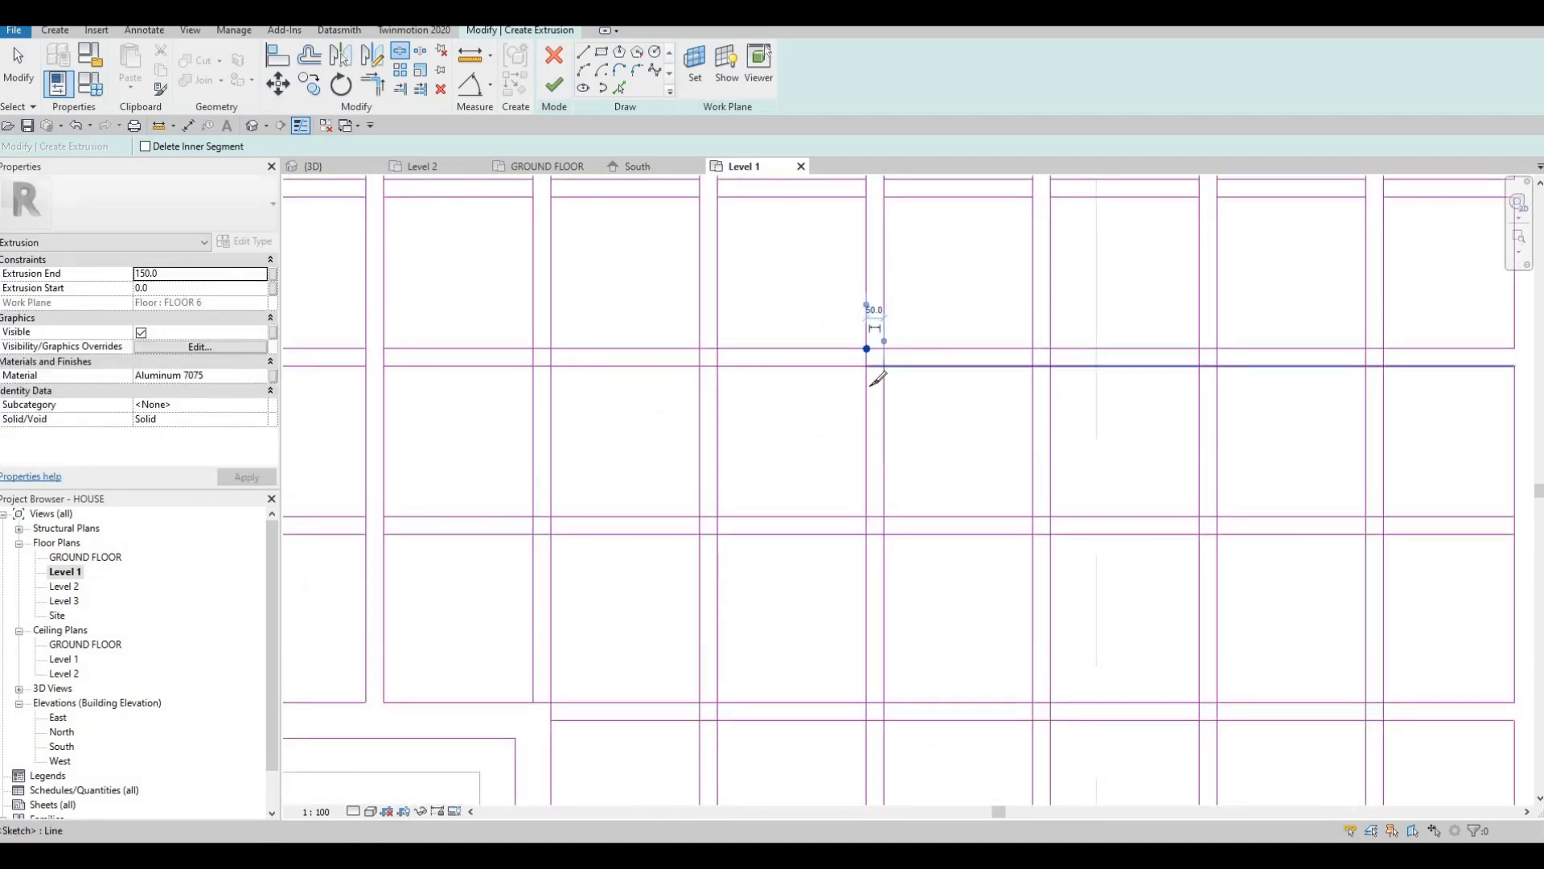
scroll(872, 394, down, 2)
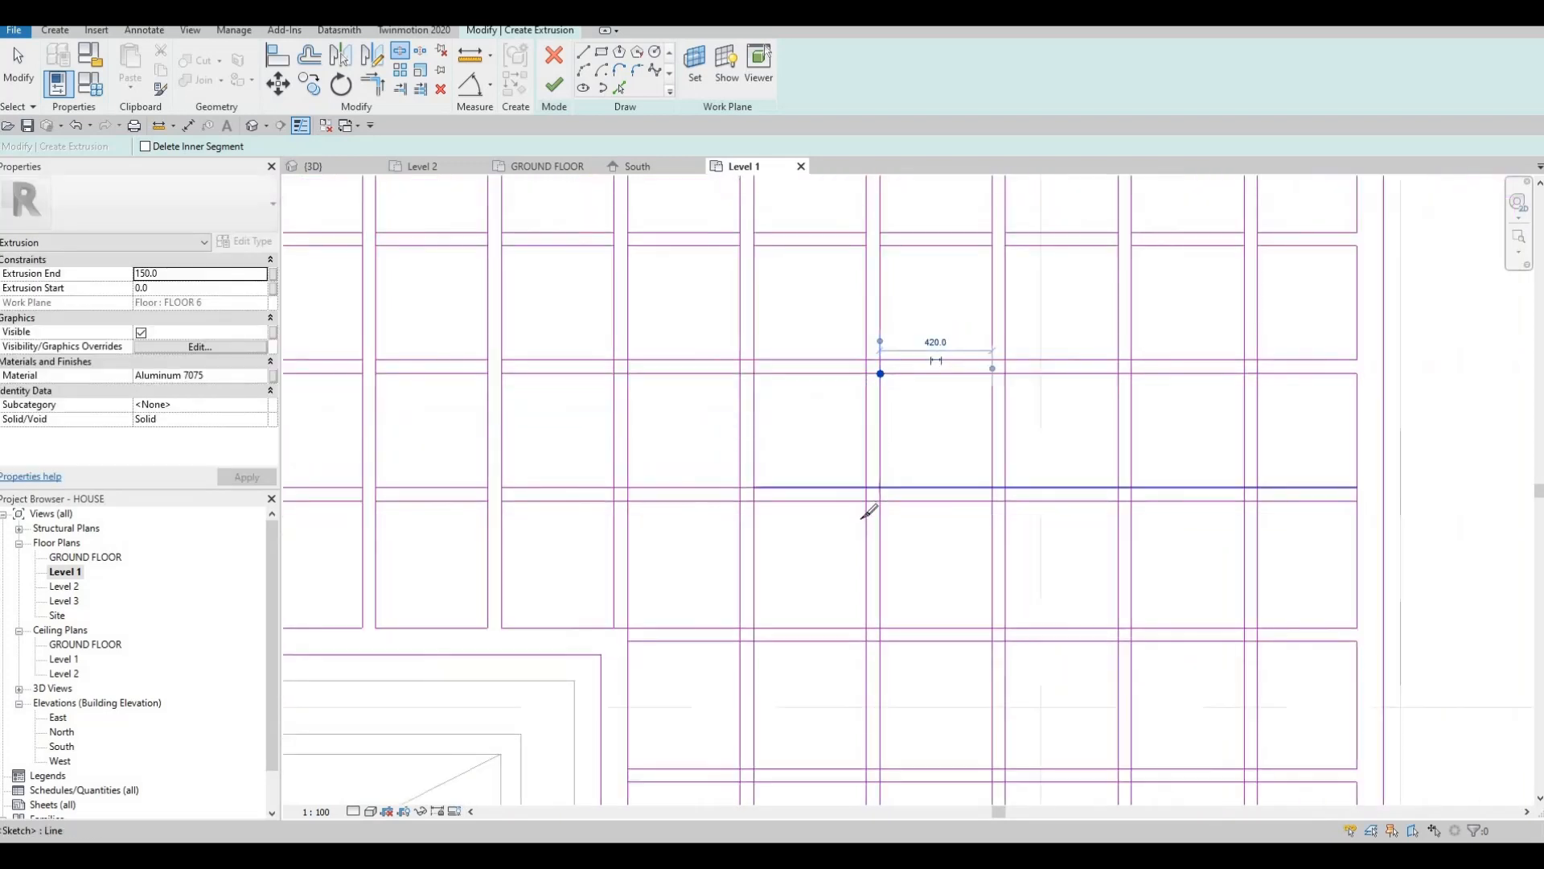
middle_drag(872, 486, 878, 457)
click(873, 458)
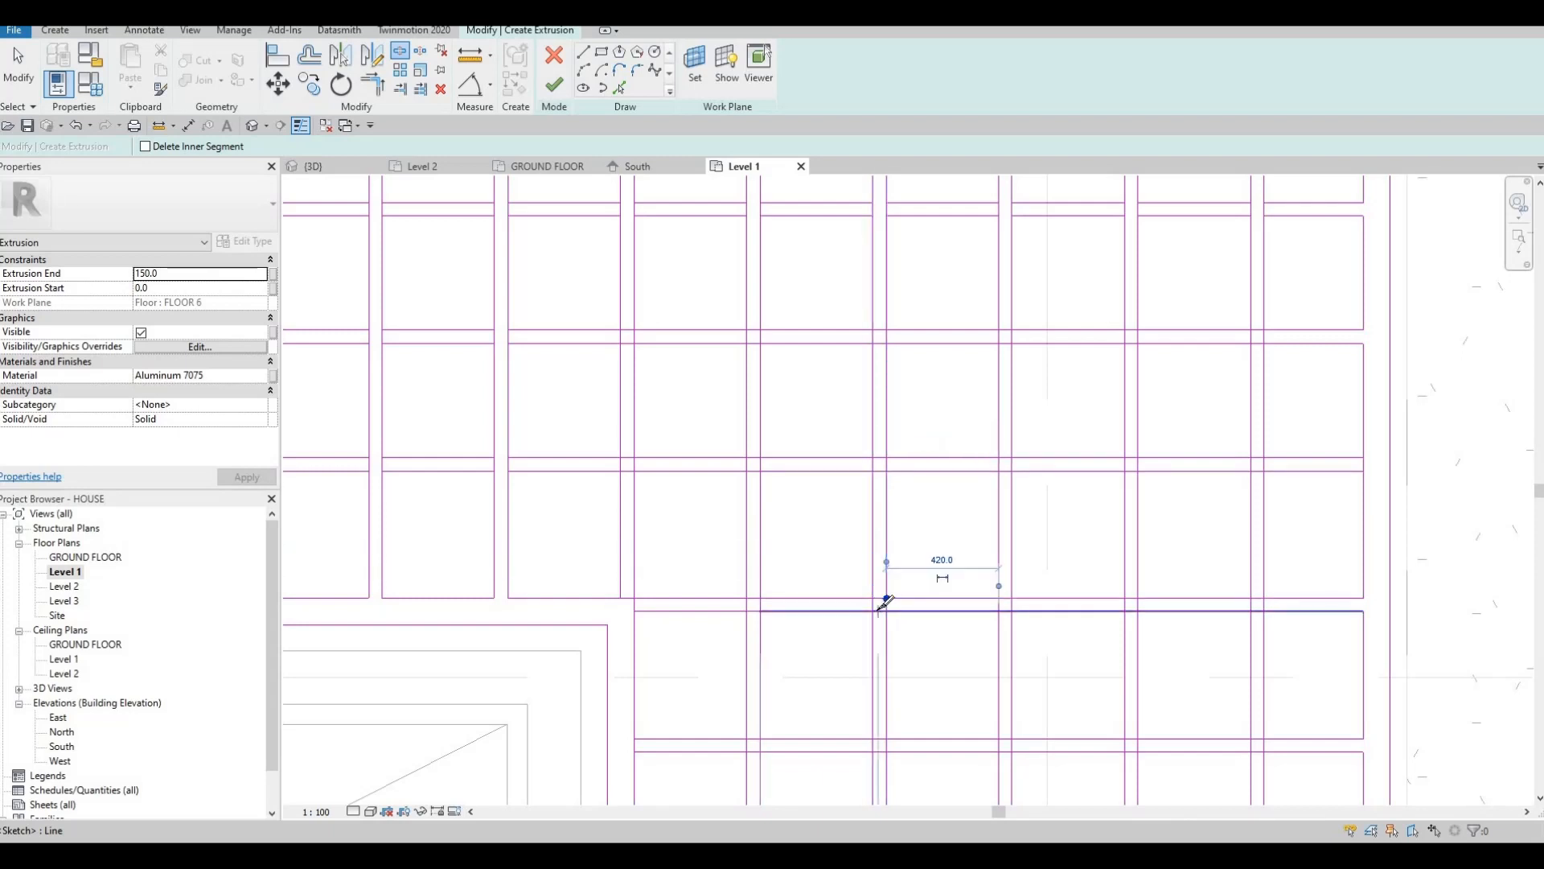
click(886, 611)
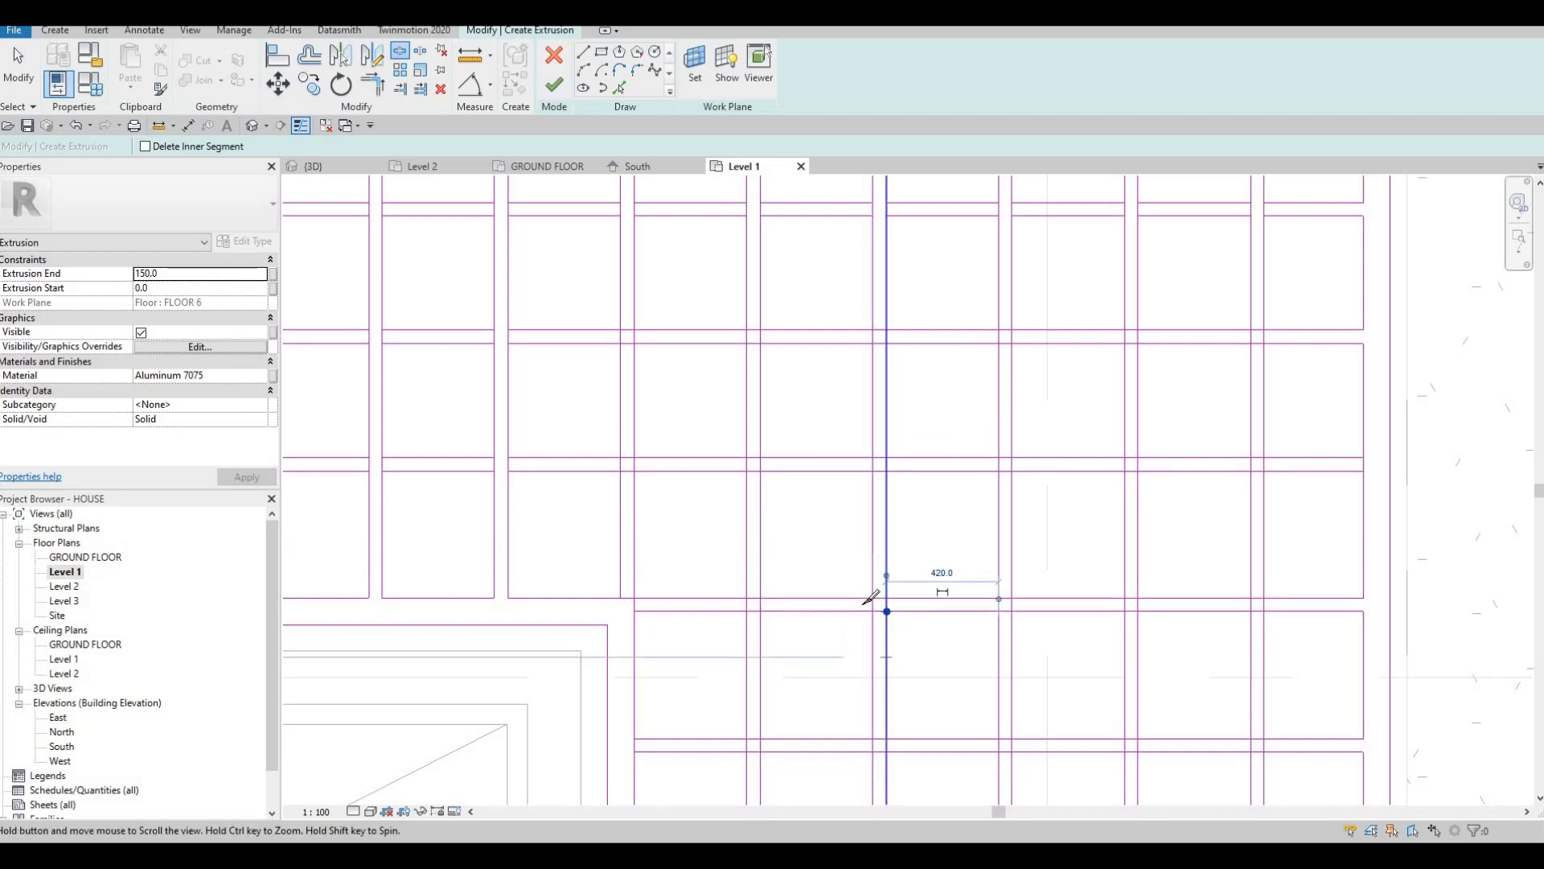
middle_drag(865, 607, 850, 469)
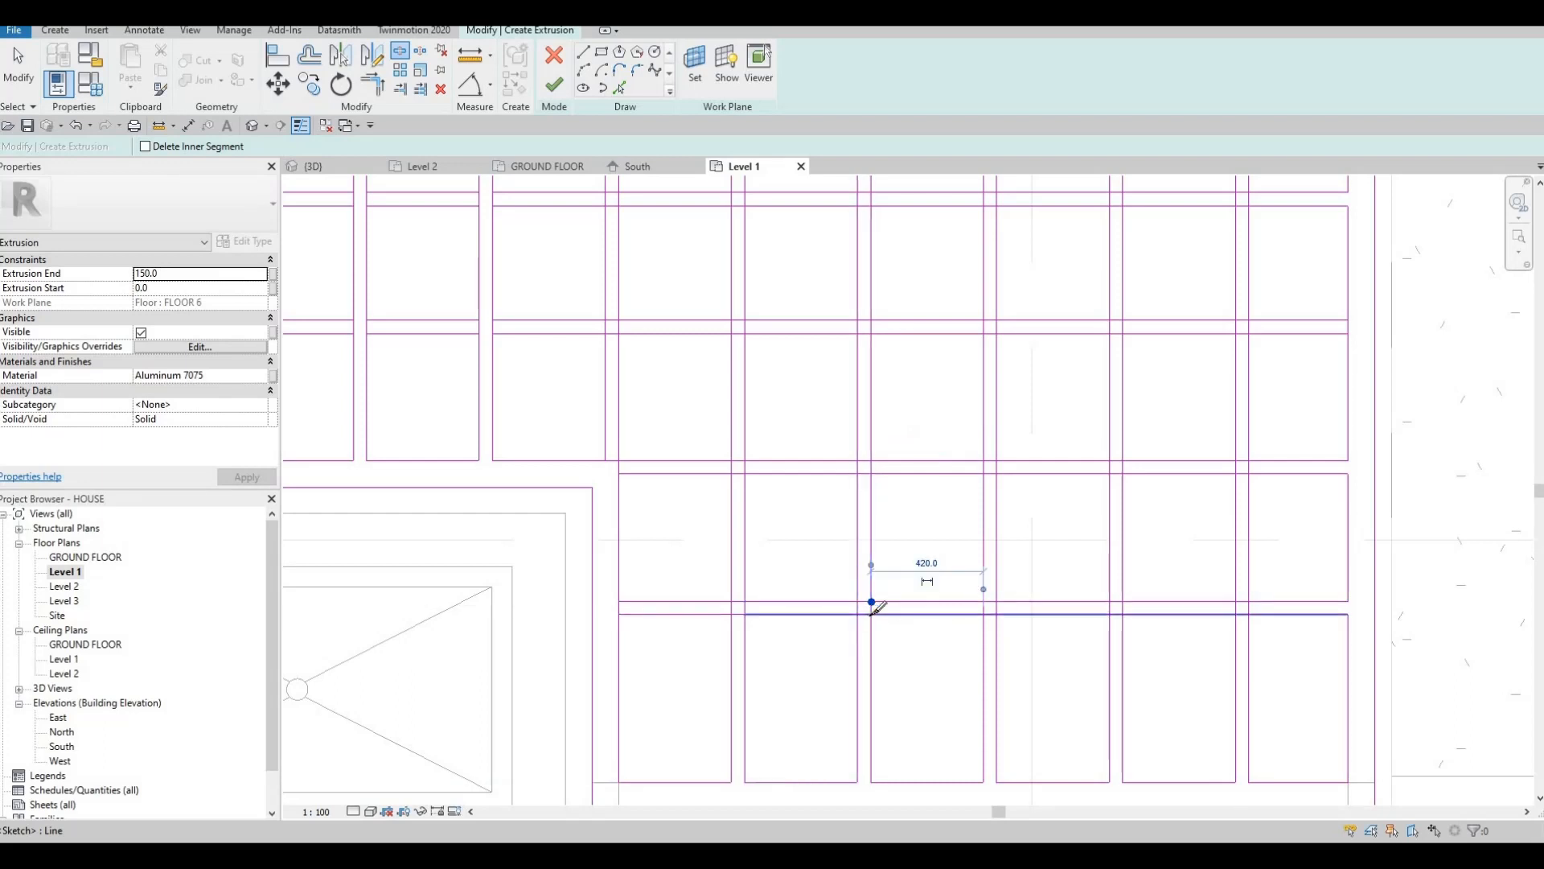
scroll(857, 579, down, 1)
scroll(861, 573, down, 2)
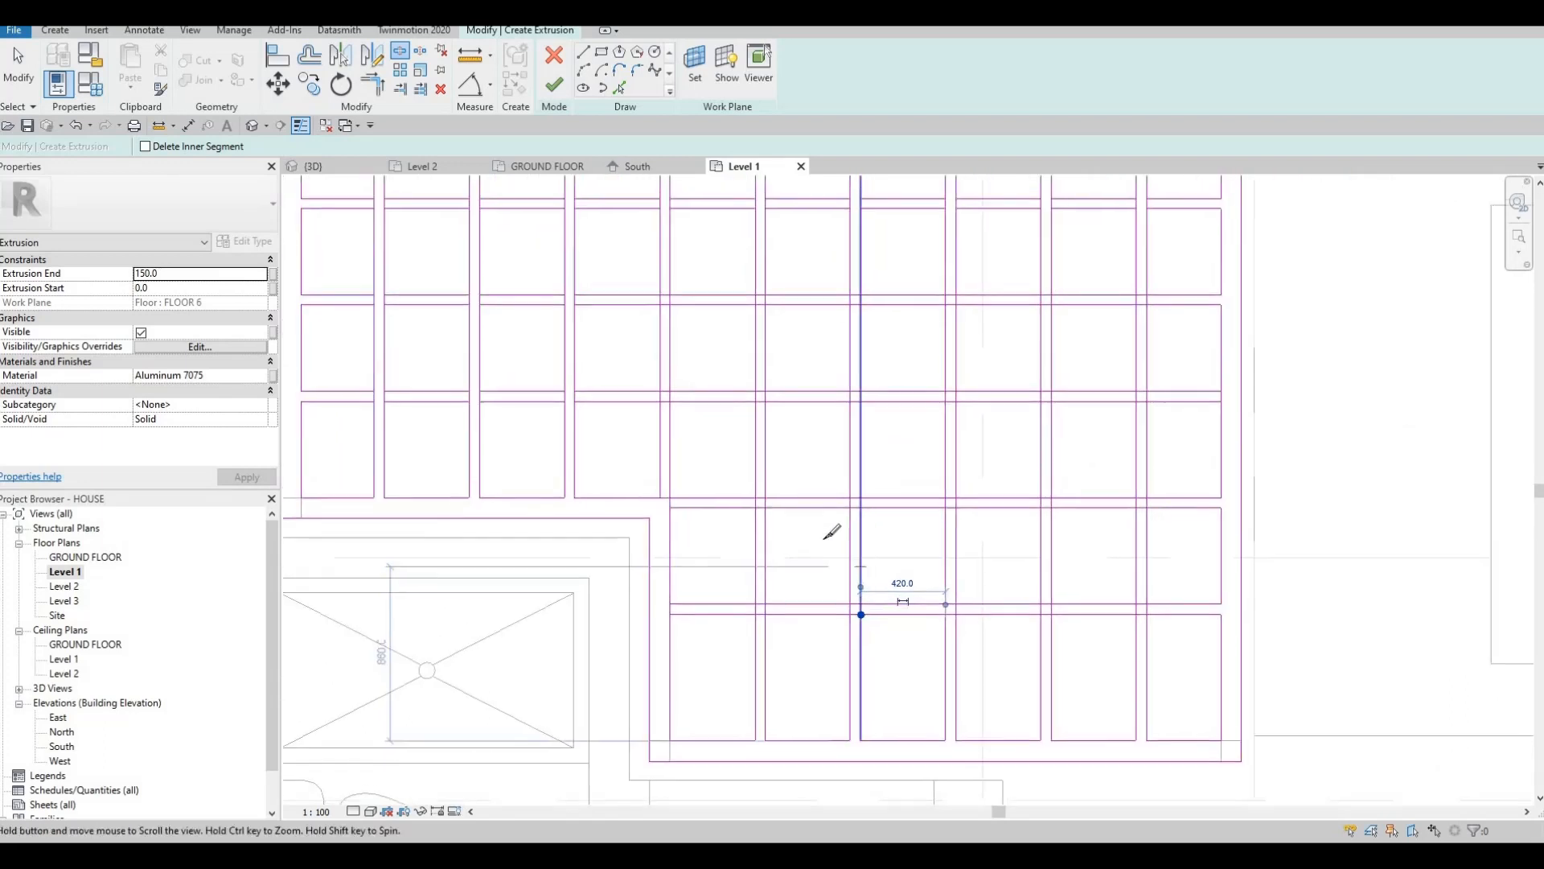
key(Escape)
key(Escape)
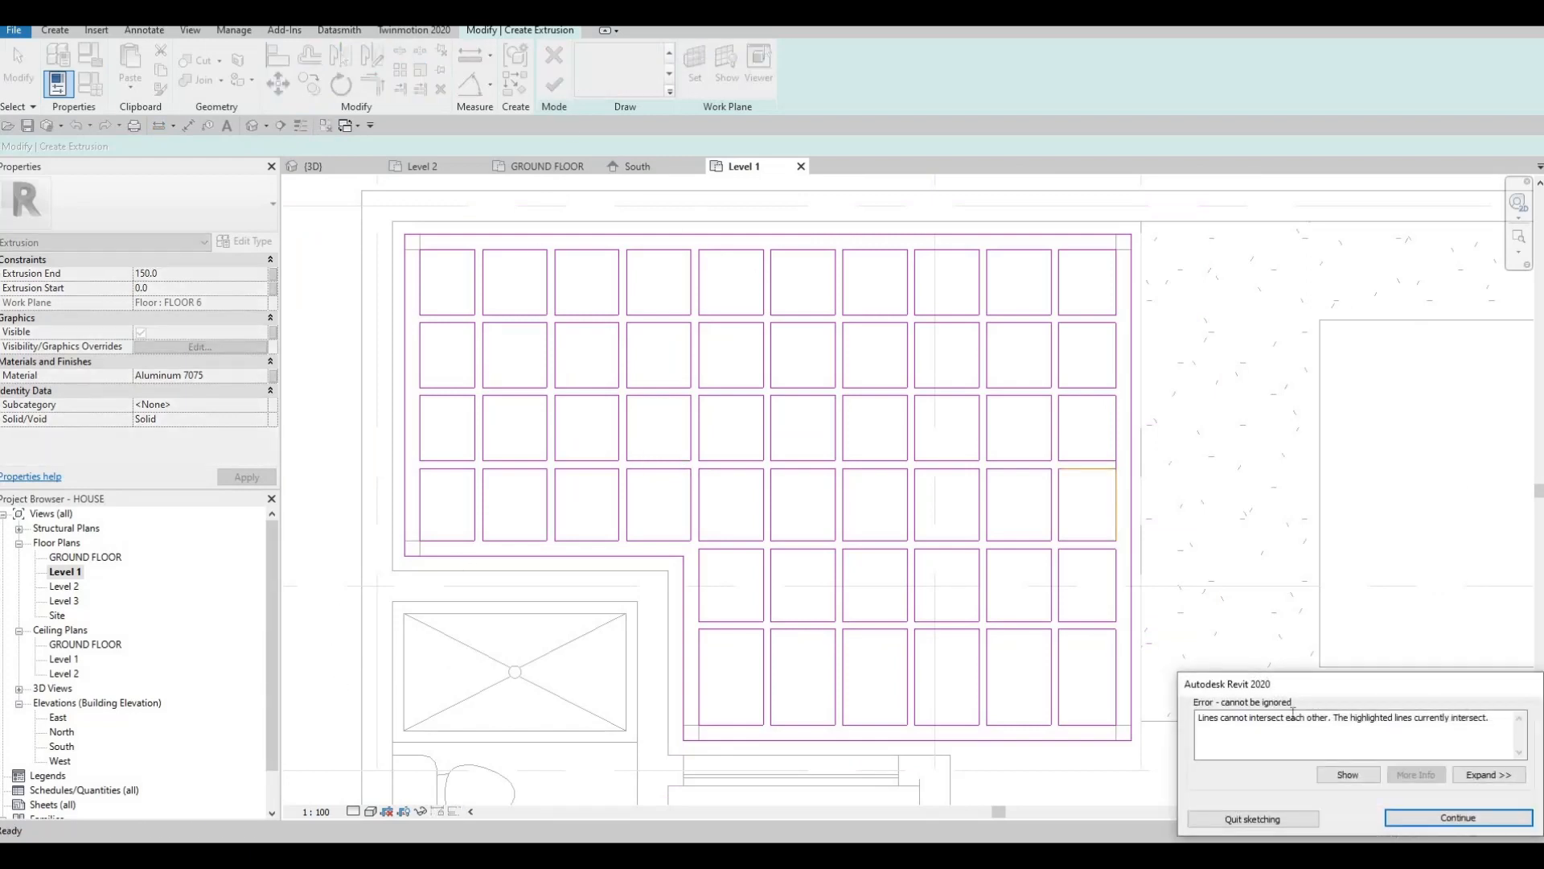
Show the intersecting sketch lines reported by the error and return to sketch editing.
click(1340, 775)
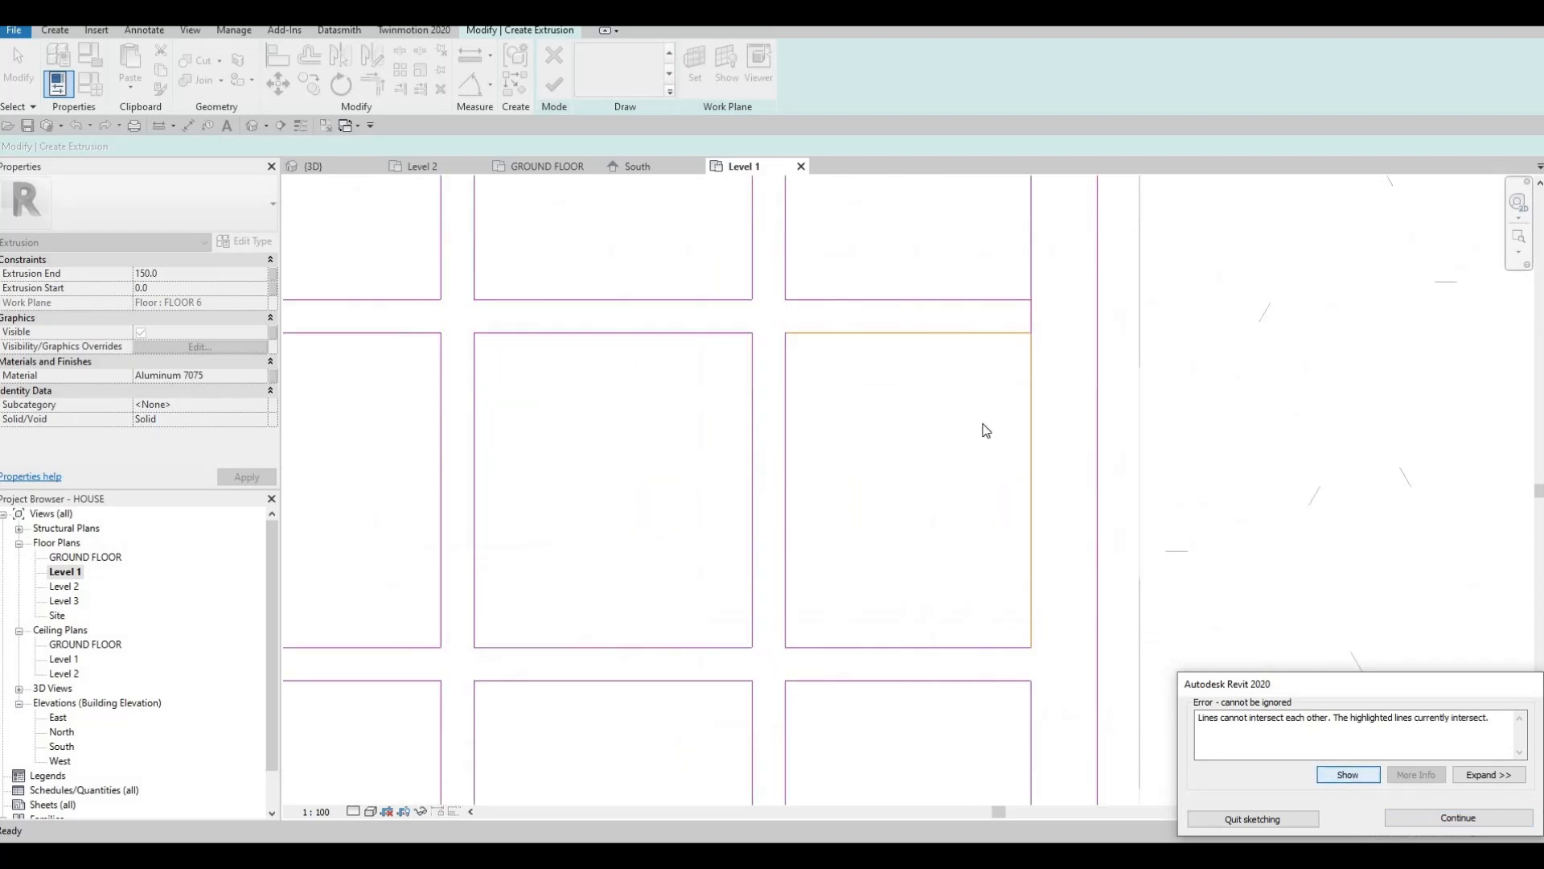
key(Escape)
key(Escape)
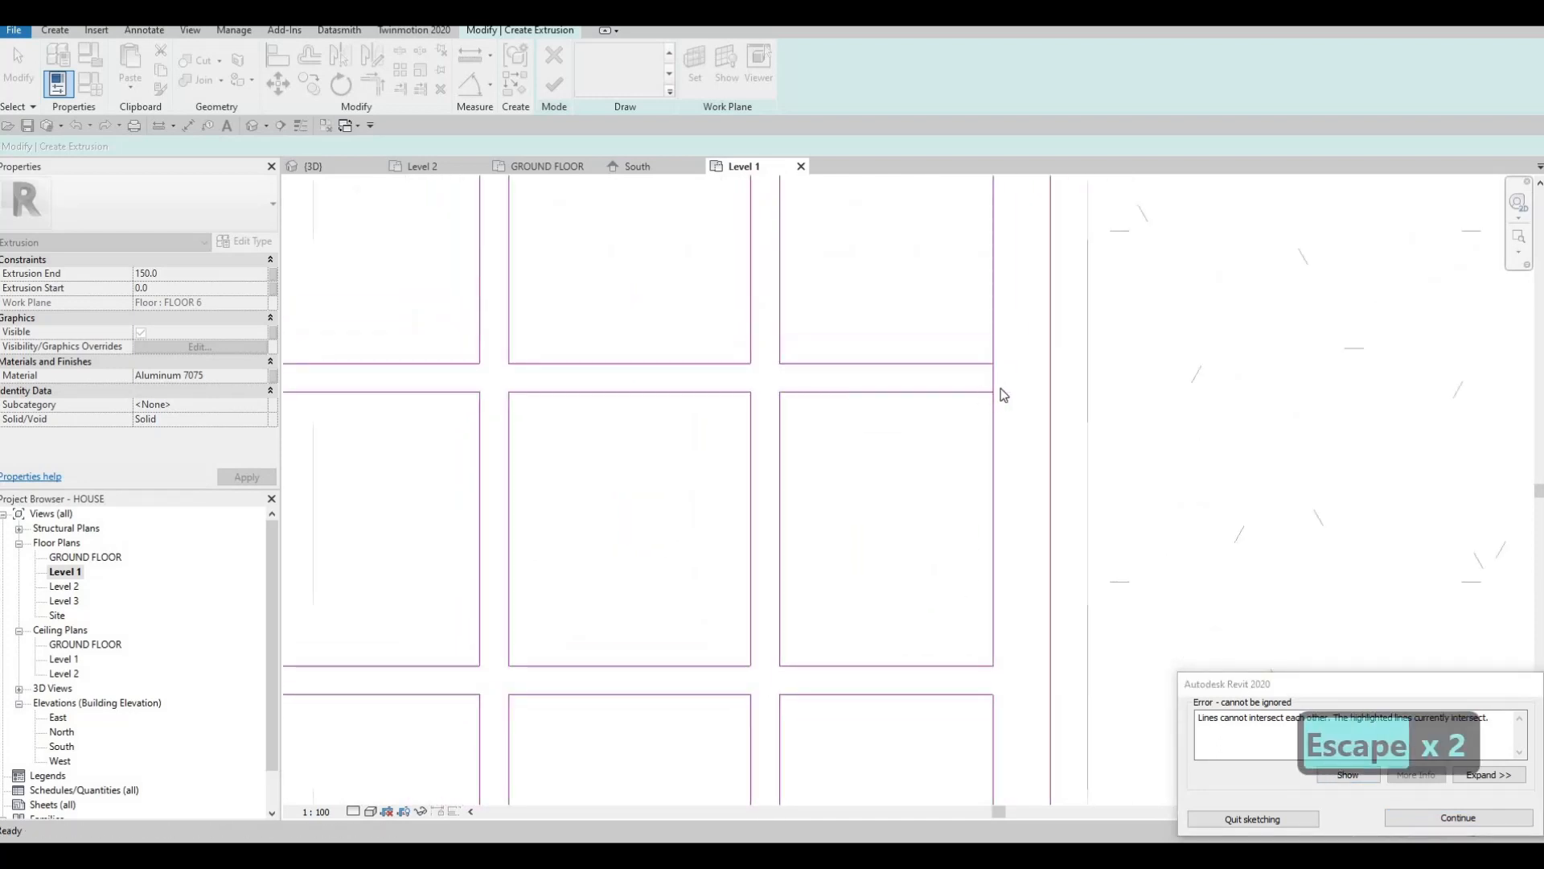
key(s)
key(Escape)
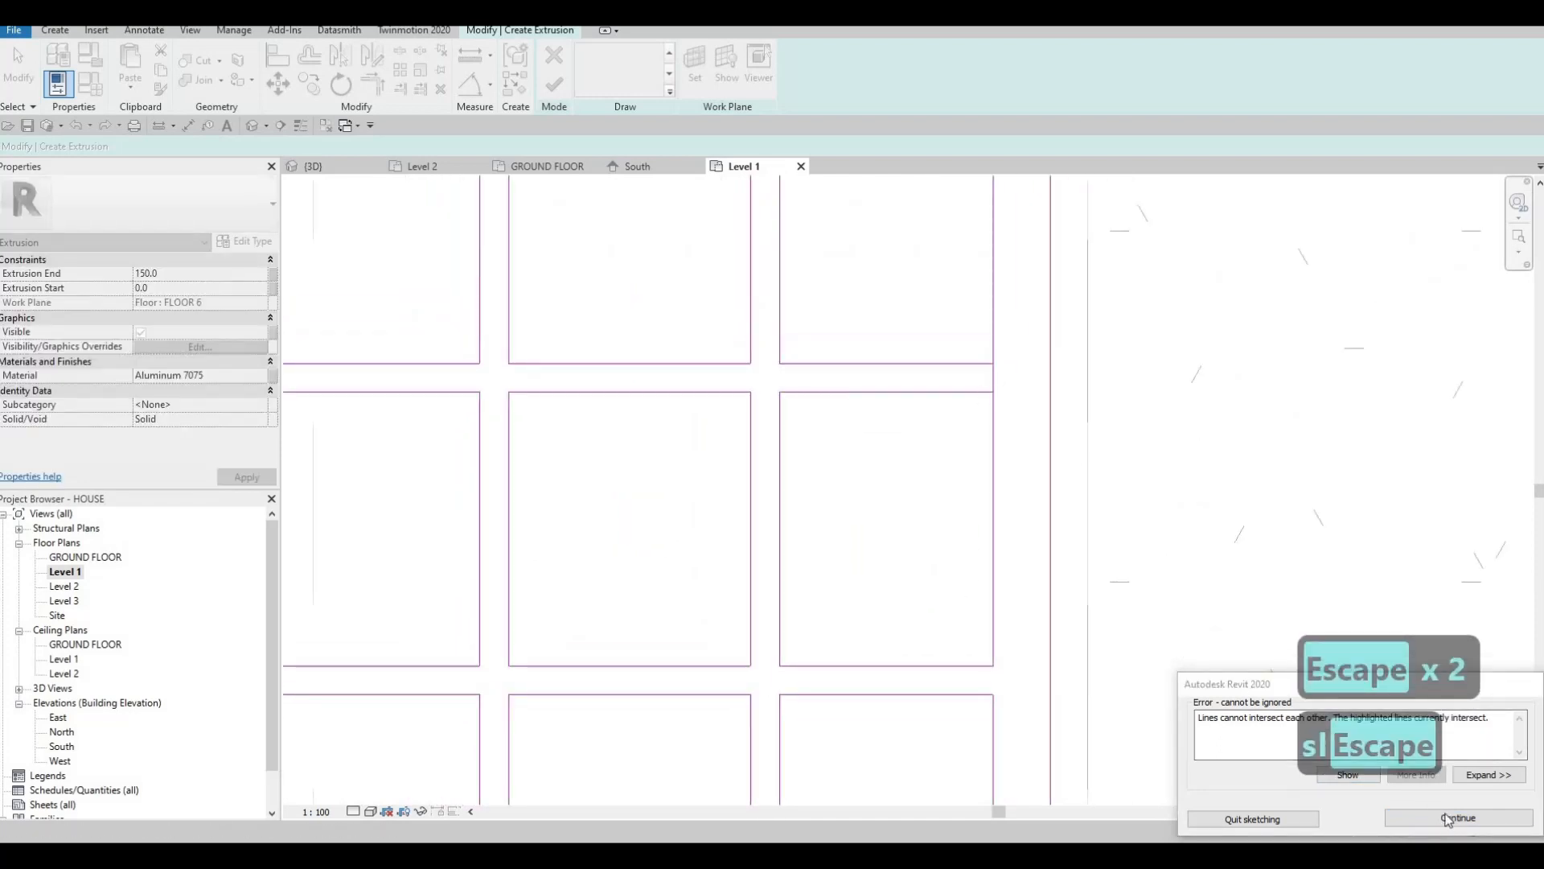
Split the inner right frame line at the third horizontal slat's edge and delete the short segment across the slat's end.
key(s)
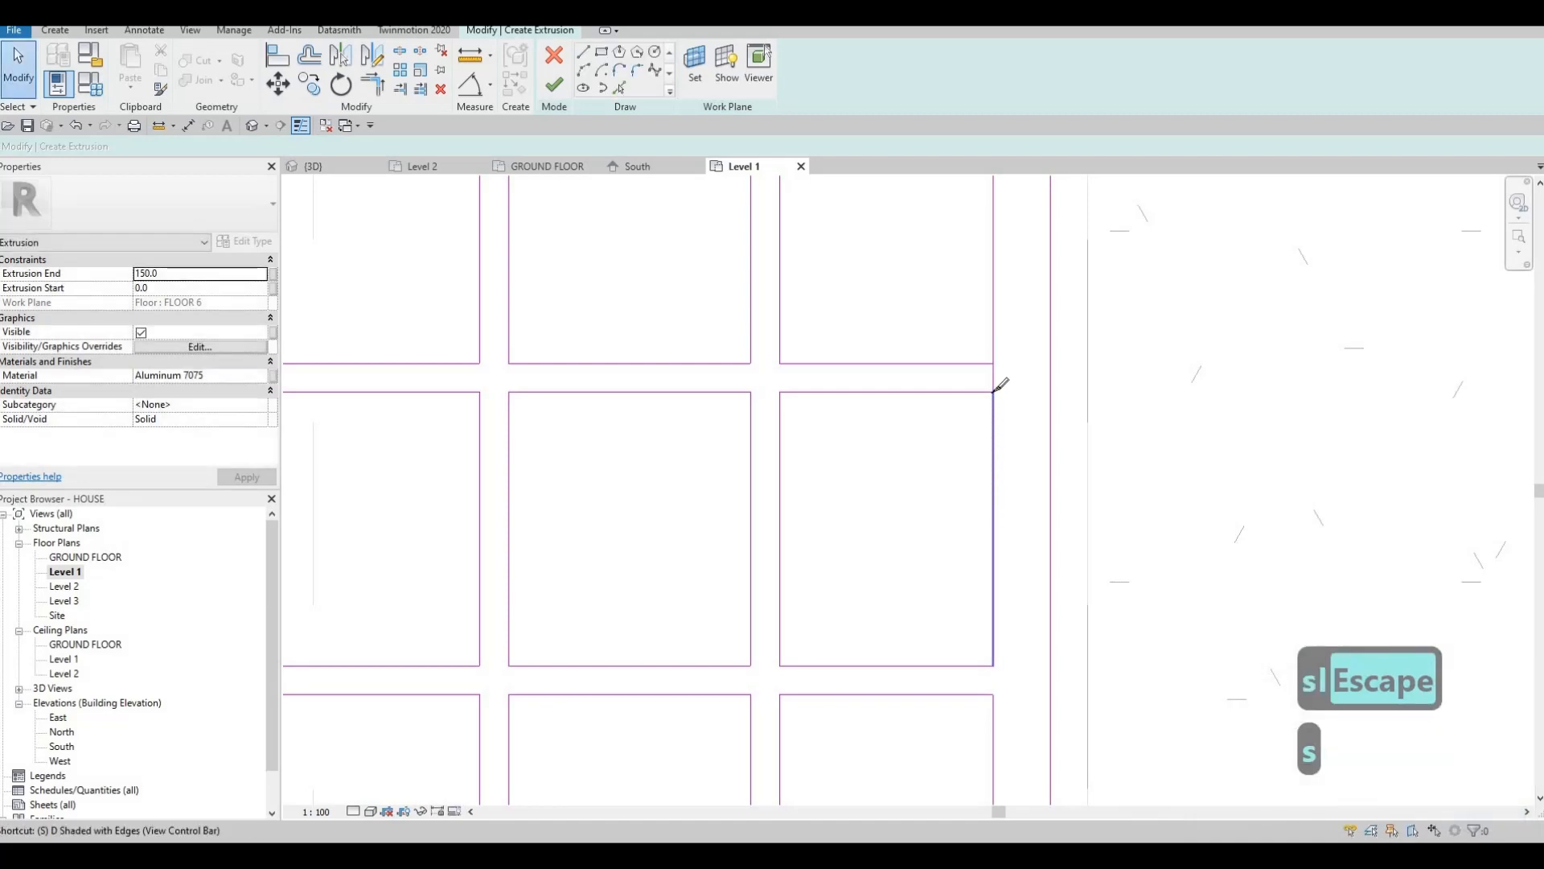
key(l)
click(993, 365)
key(Escape)
click(994, 381)
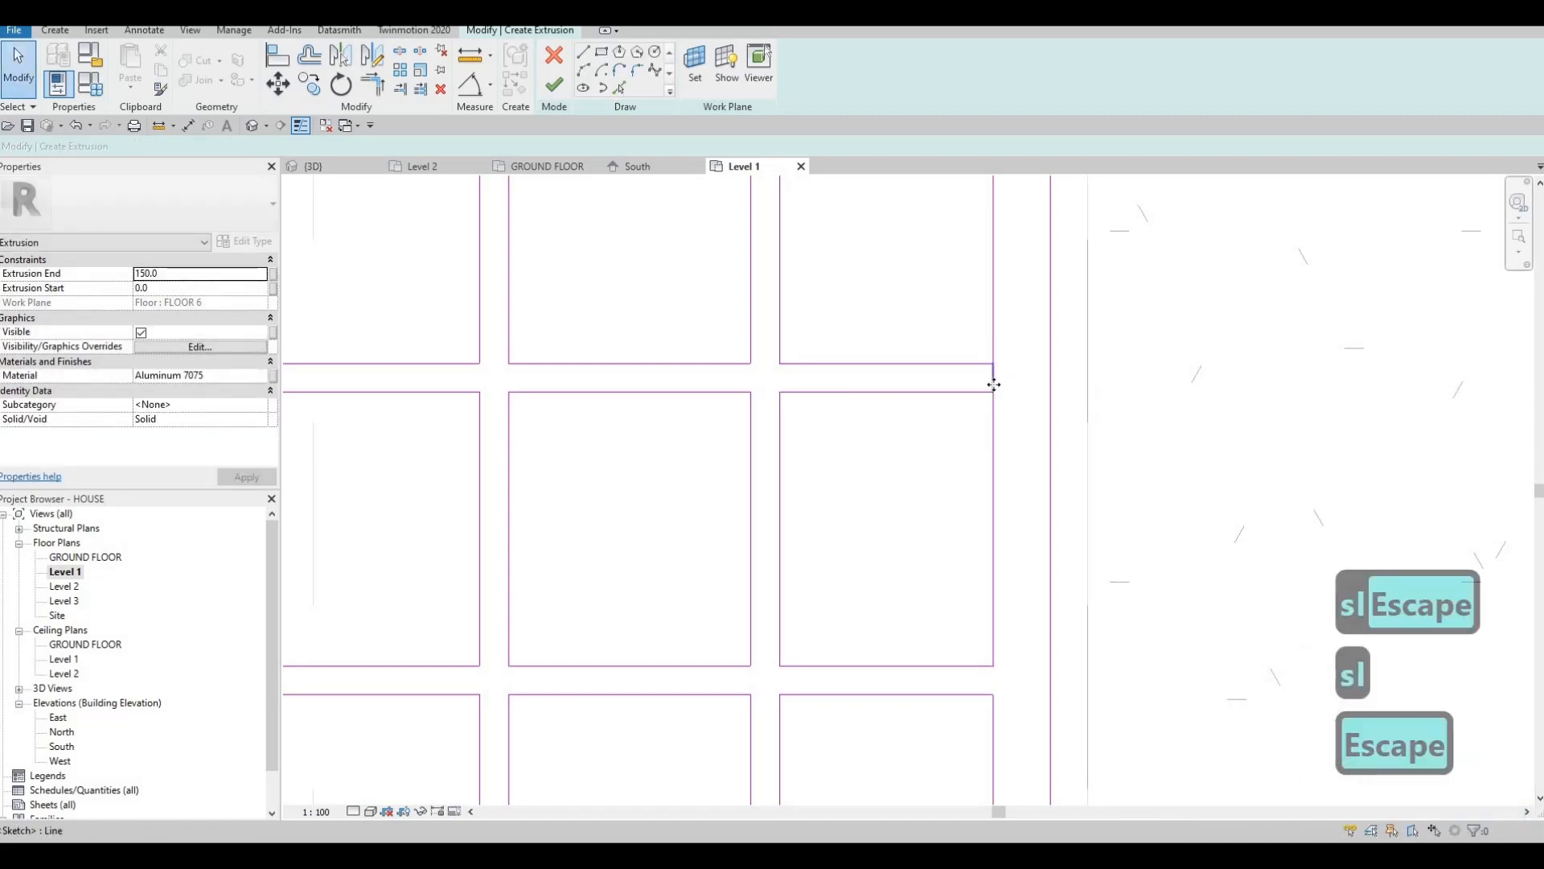
key(Delete)
scroll(1154, 576, down, 5)
key(Escape)
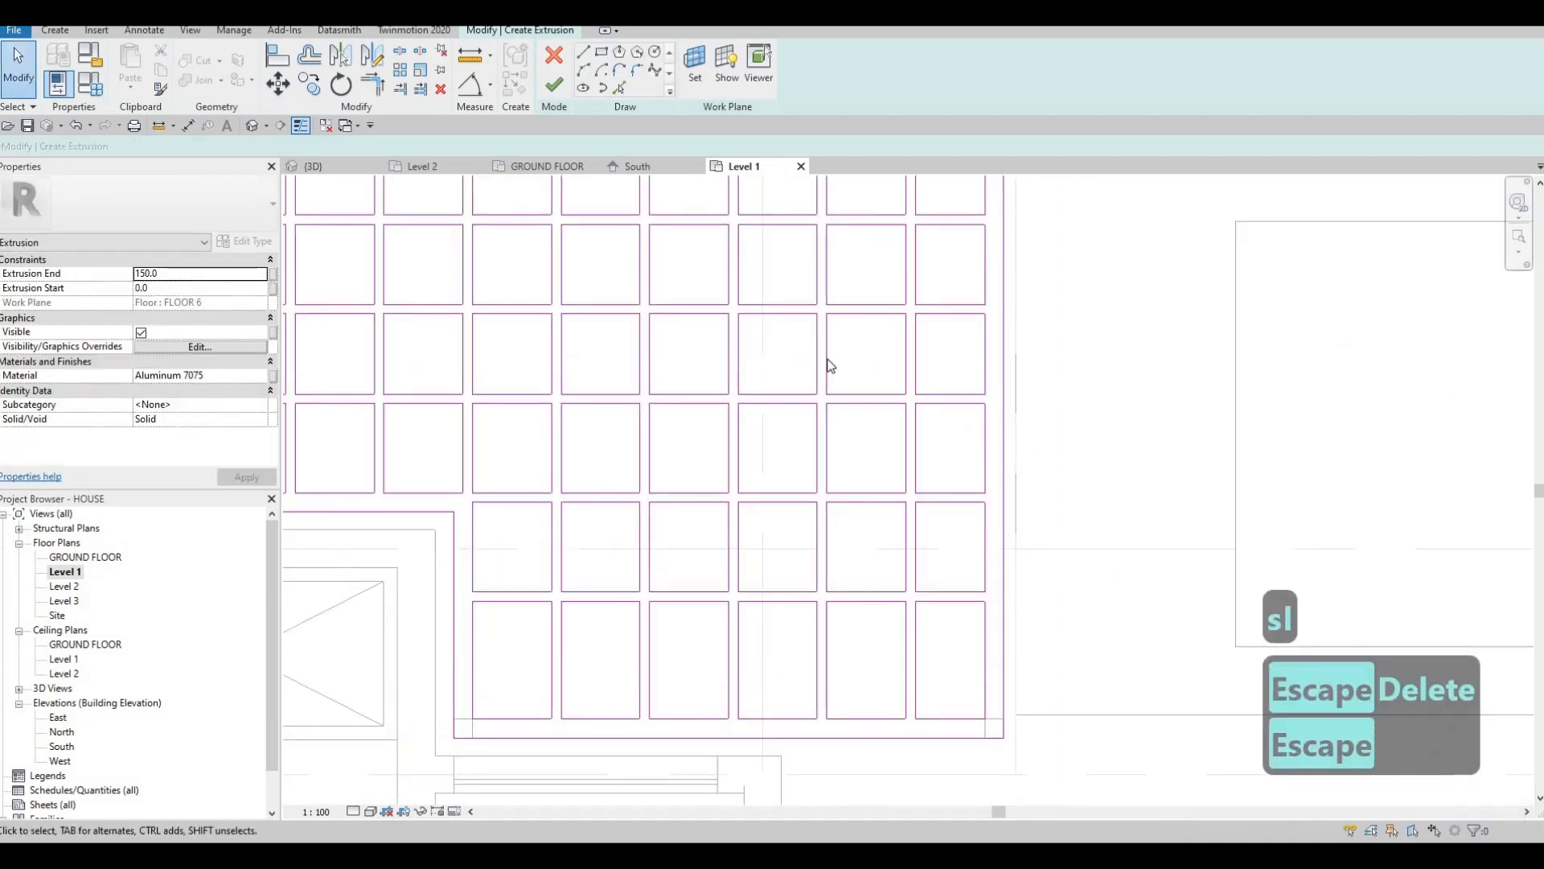
Finish the grid extrusion sketch and, in the 3D view, raise the frame up to the tops of the columns.
click(555, 84)
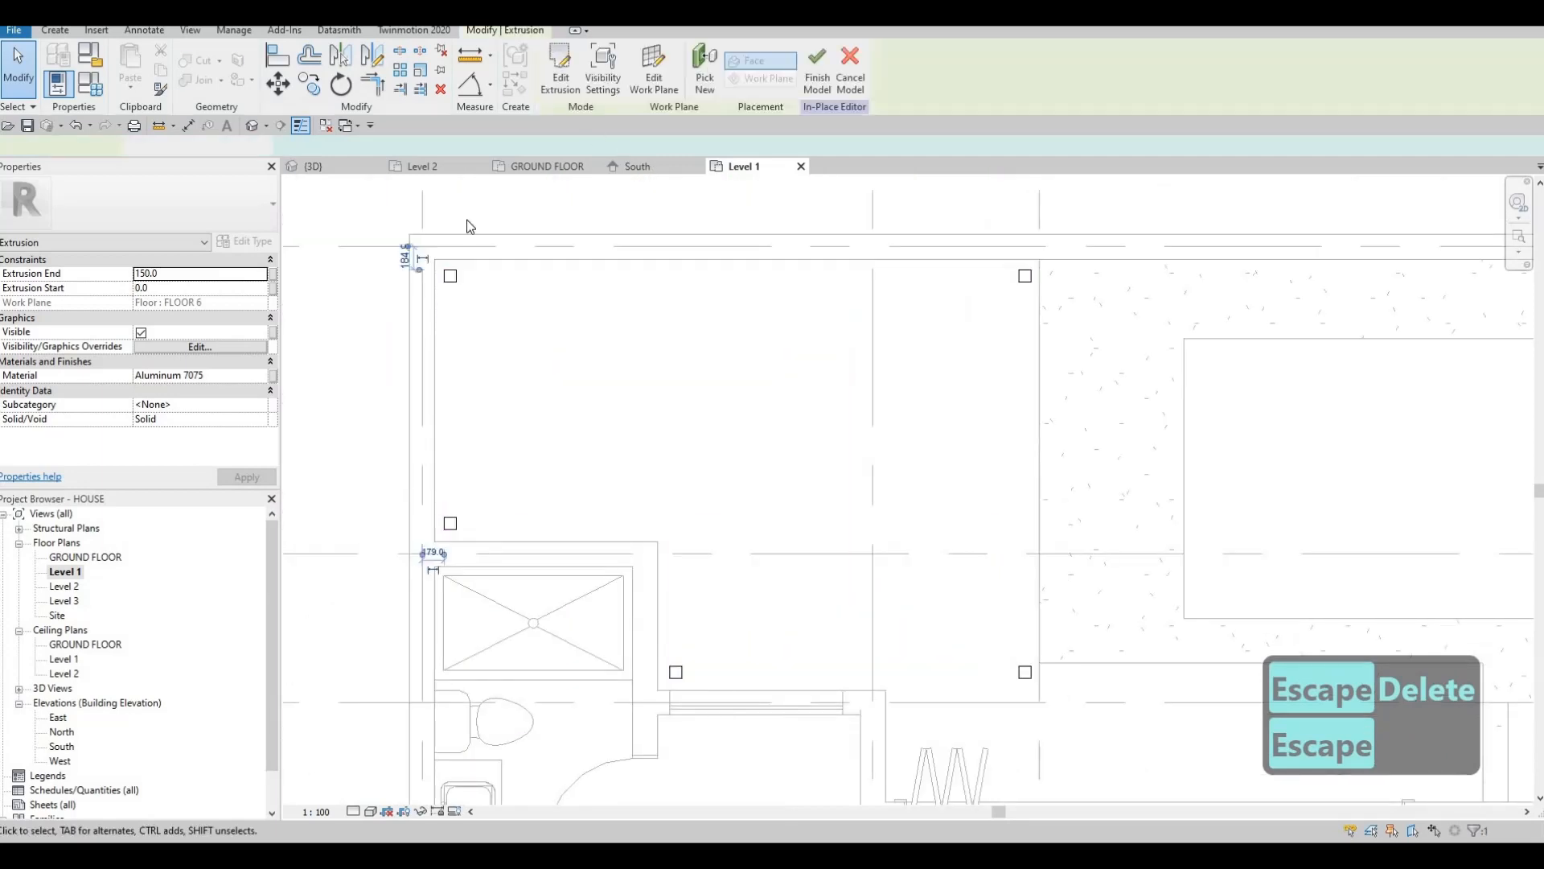
click(322, 167)
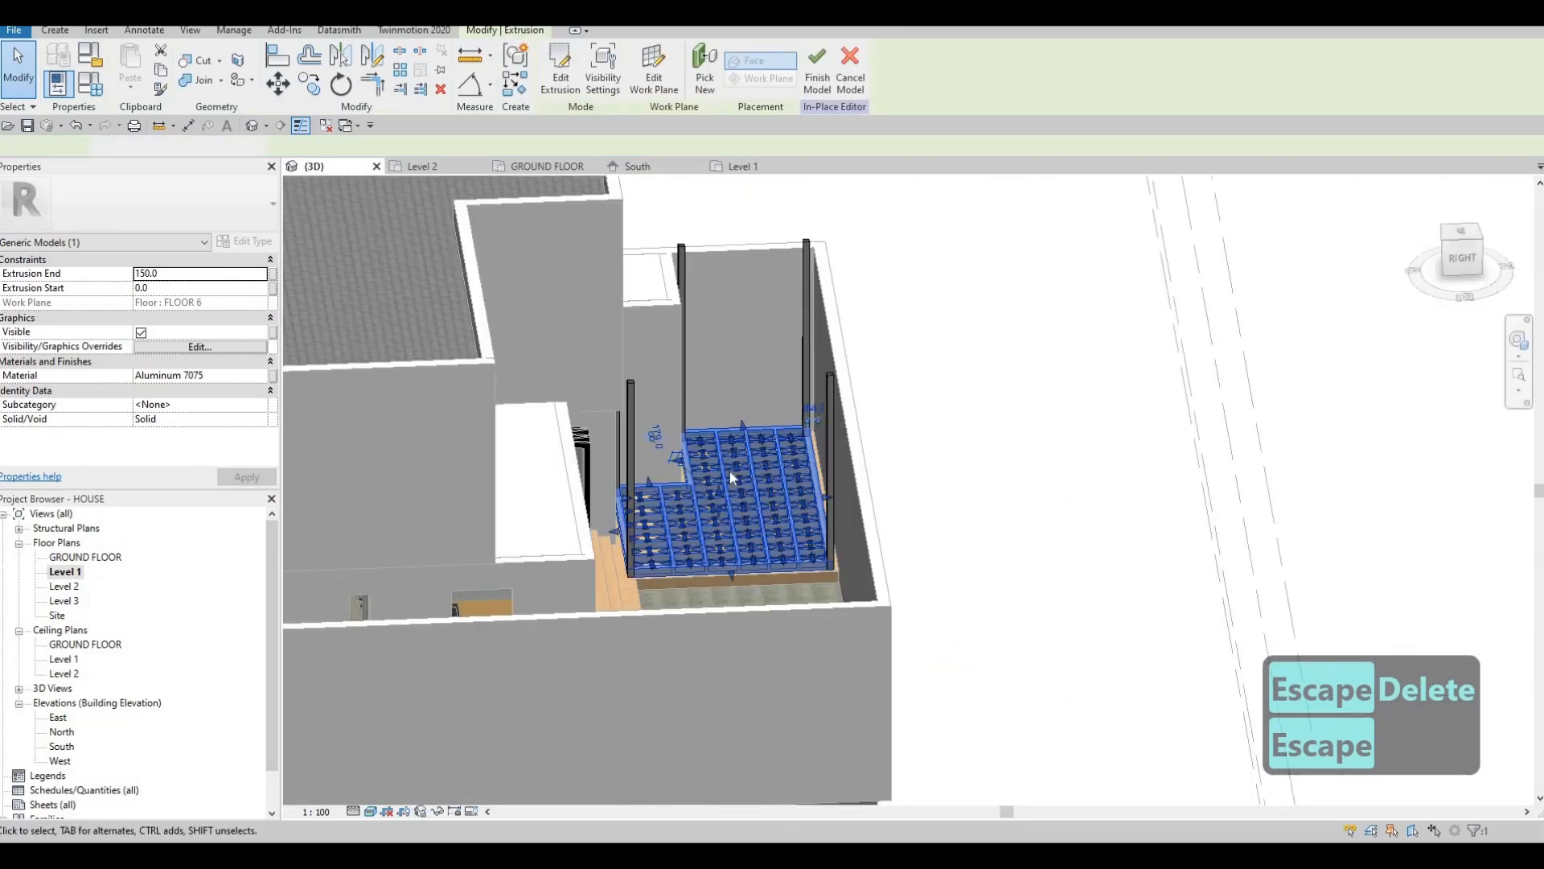
scroll(742, 498, up, 3)
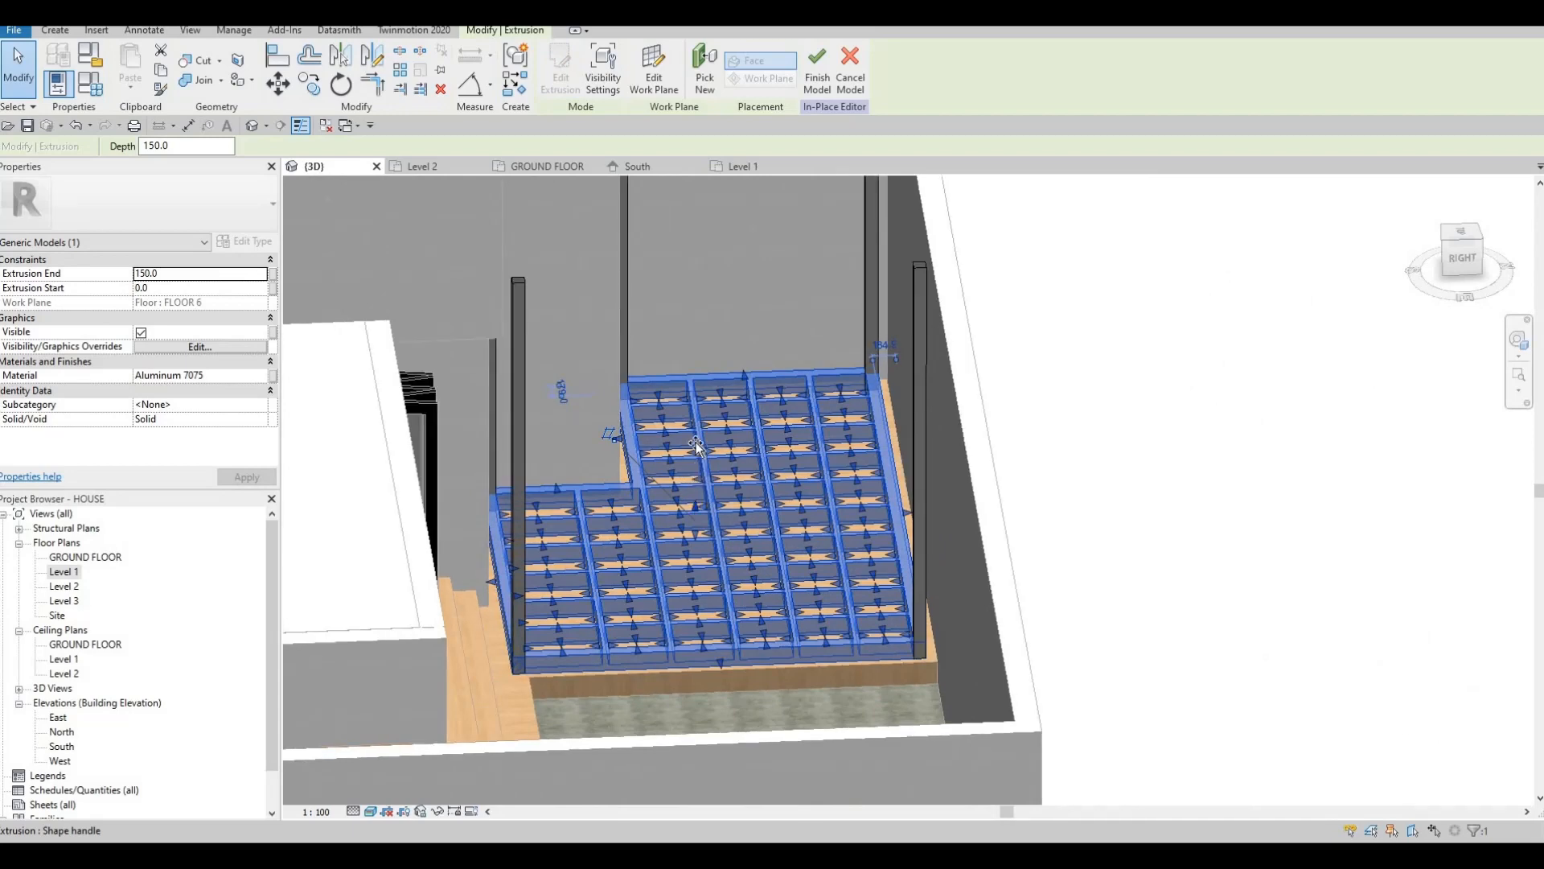
drag(713, 304, 709, 135)
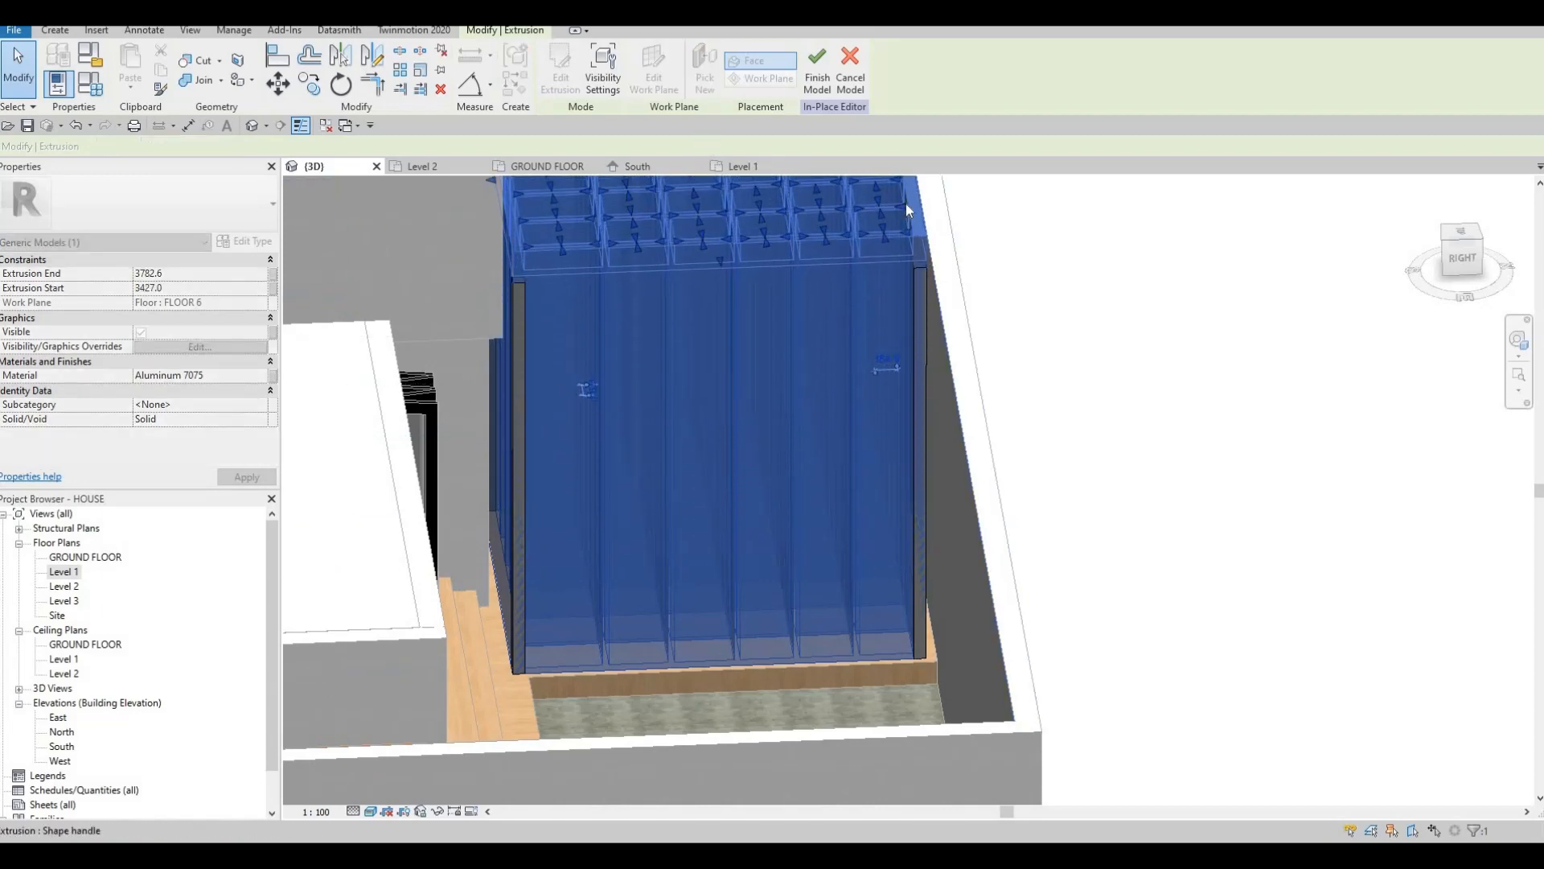
key(Escape)
Align the underside of the aluminum frame with the top faces of the columns.
scroll(880, 336, up, 5)
key(a)
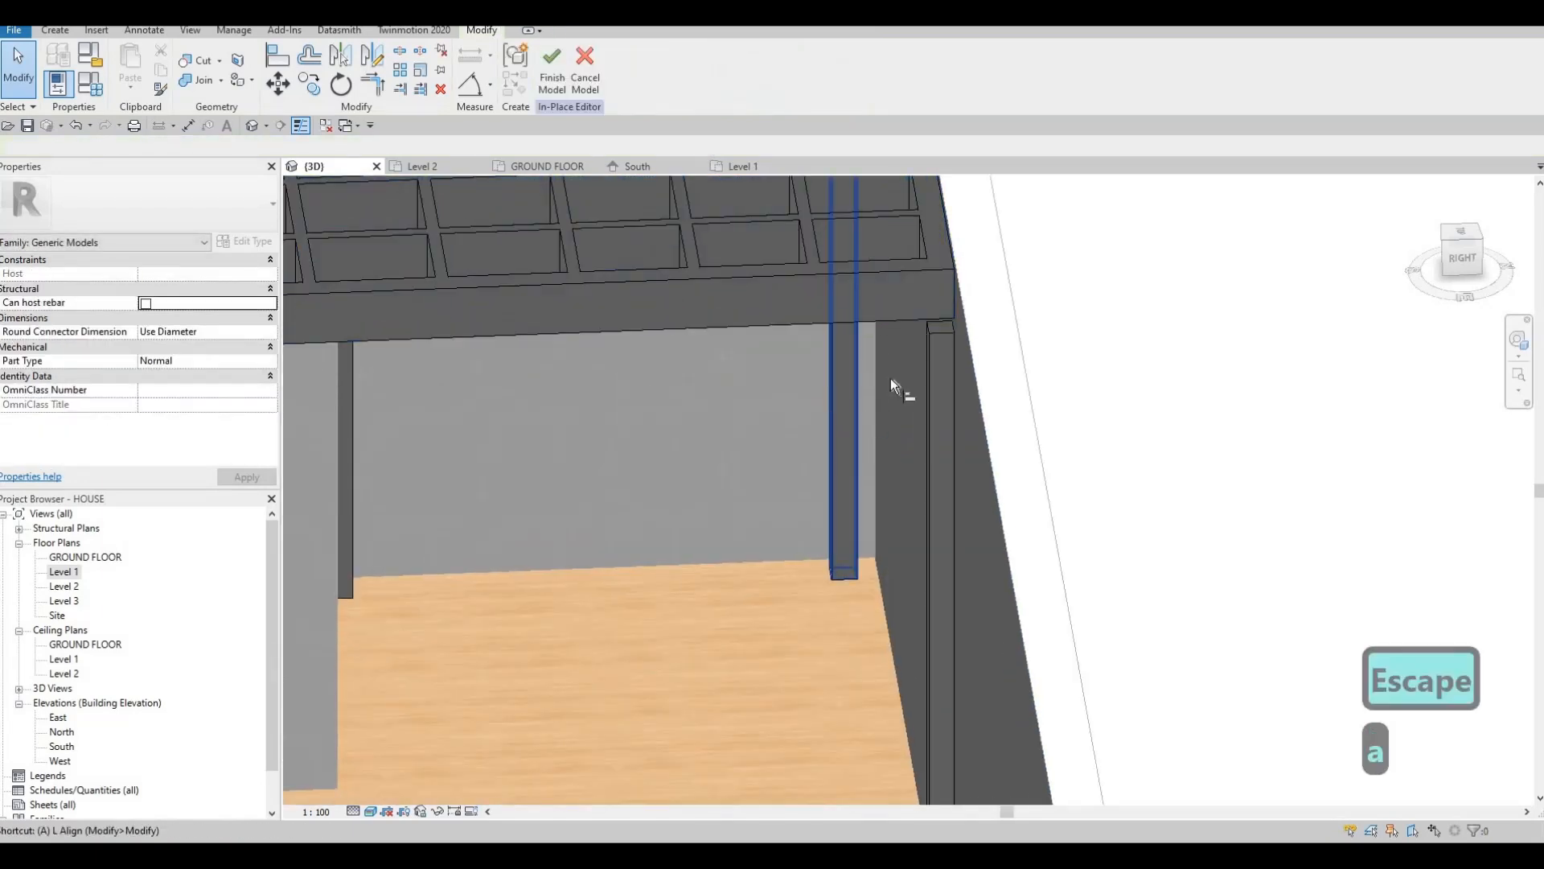
key(l)
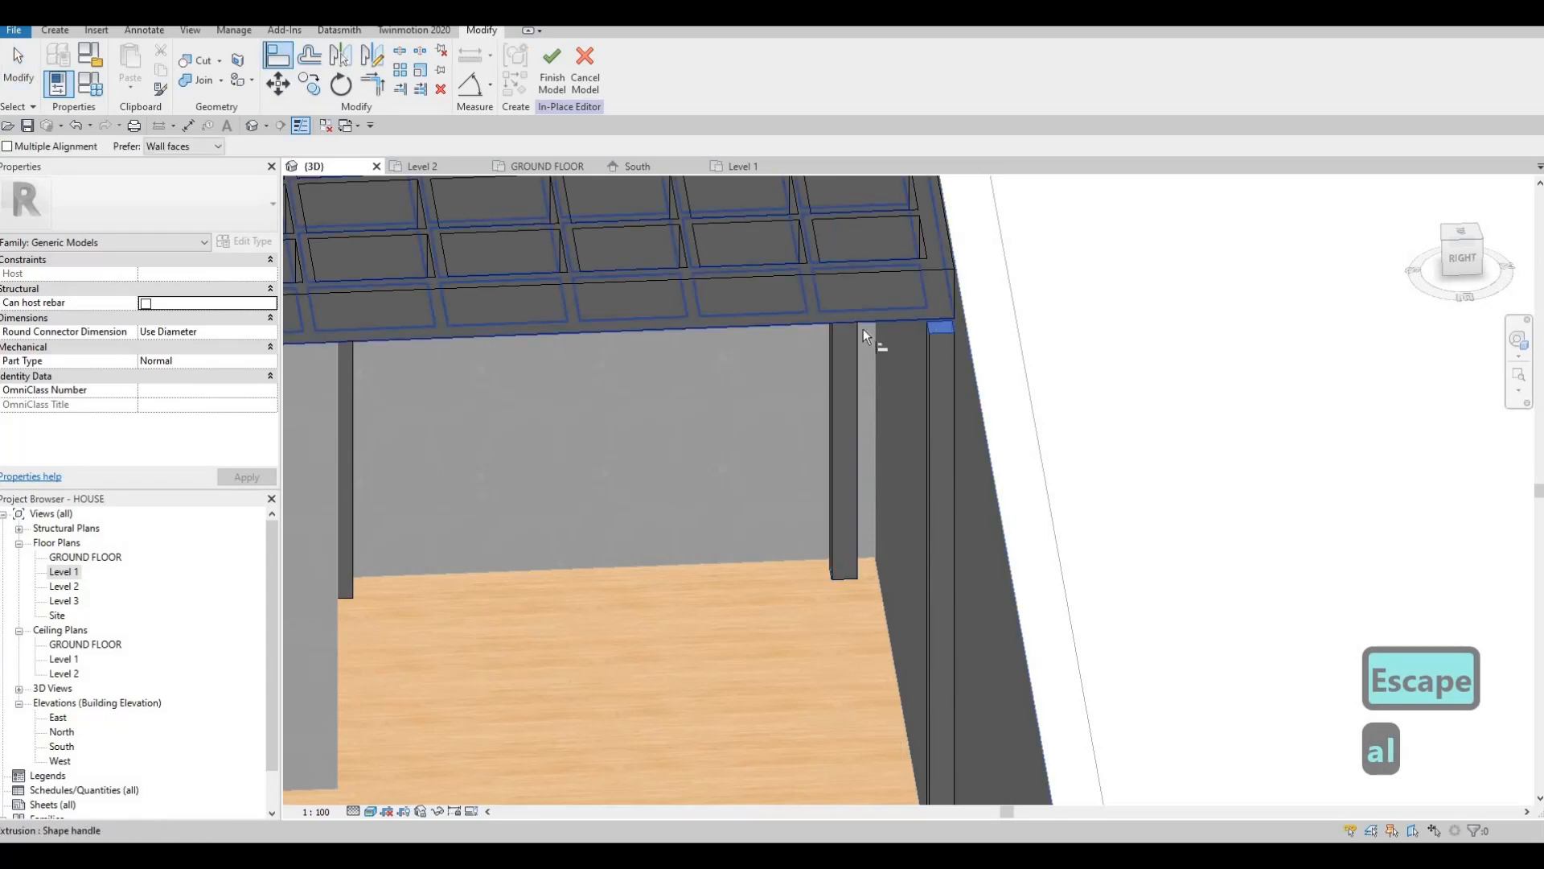
scroll(817, 432, down, 4)
key(Escape)
key(Escape)
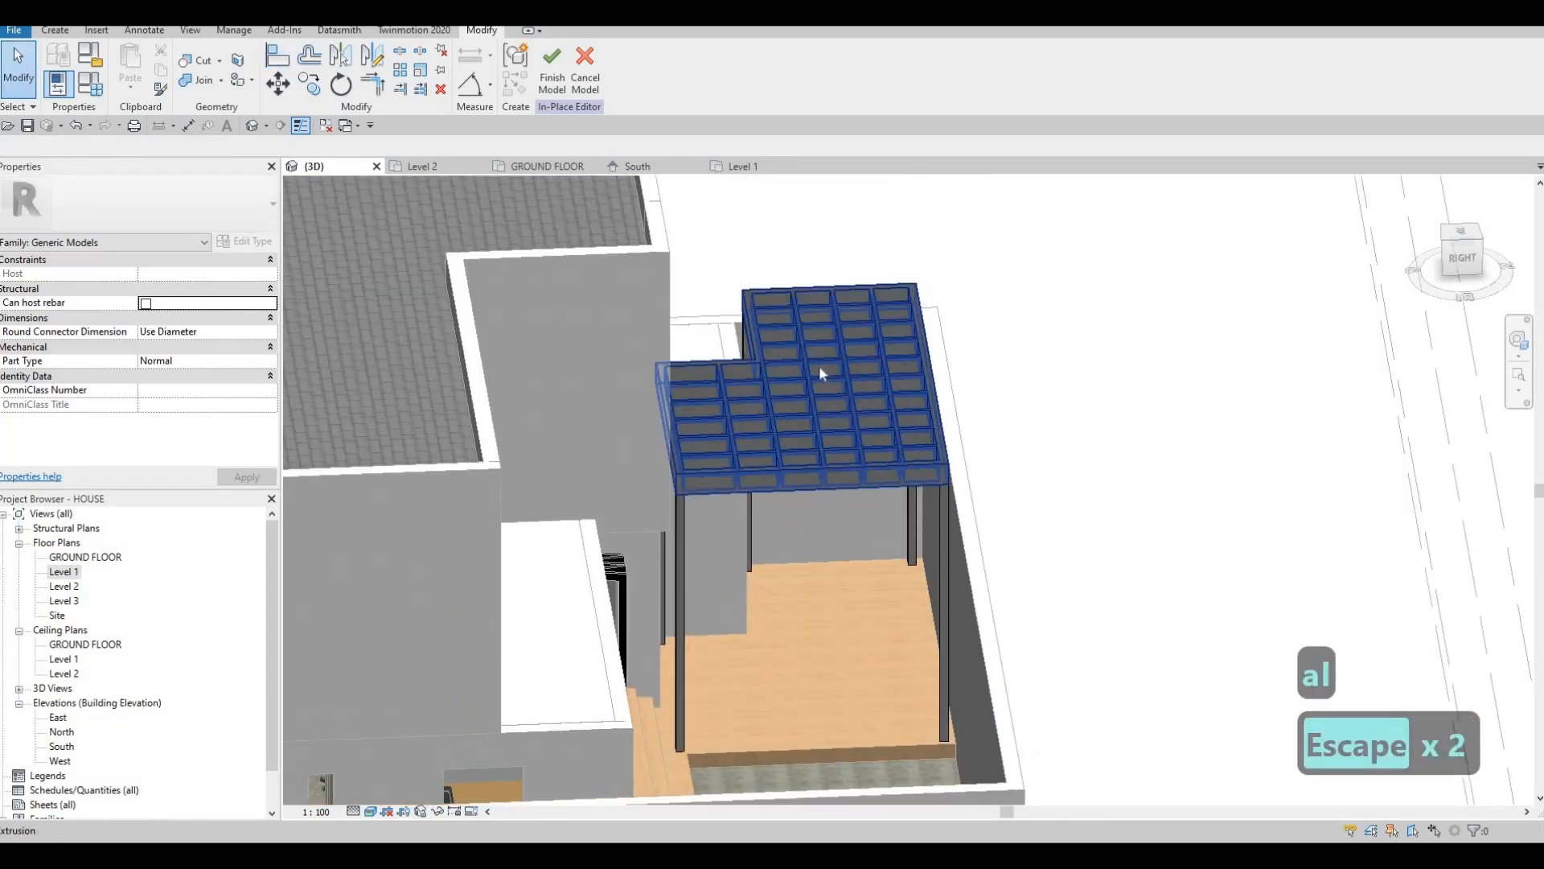
Lower the frame's top face to thin the extrusion to a depth of about 64.5.
click(812, 368)
drag(794, 395, 796, 429)
scroll(795, 407, up, 4)
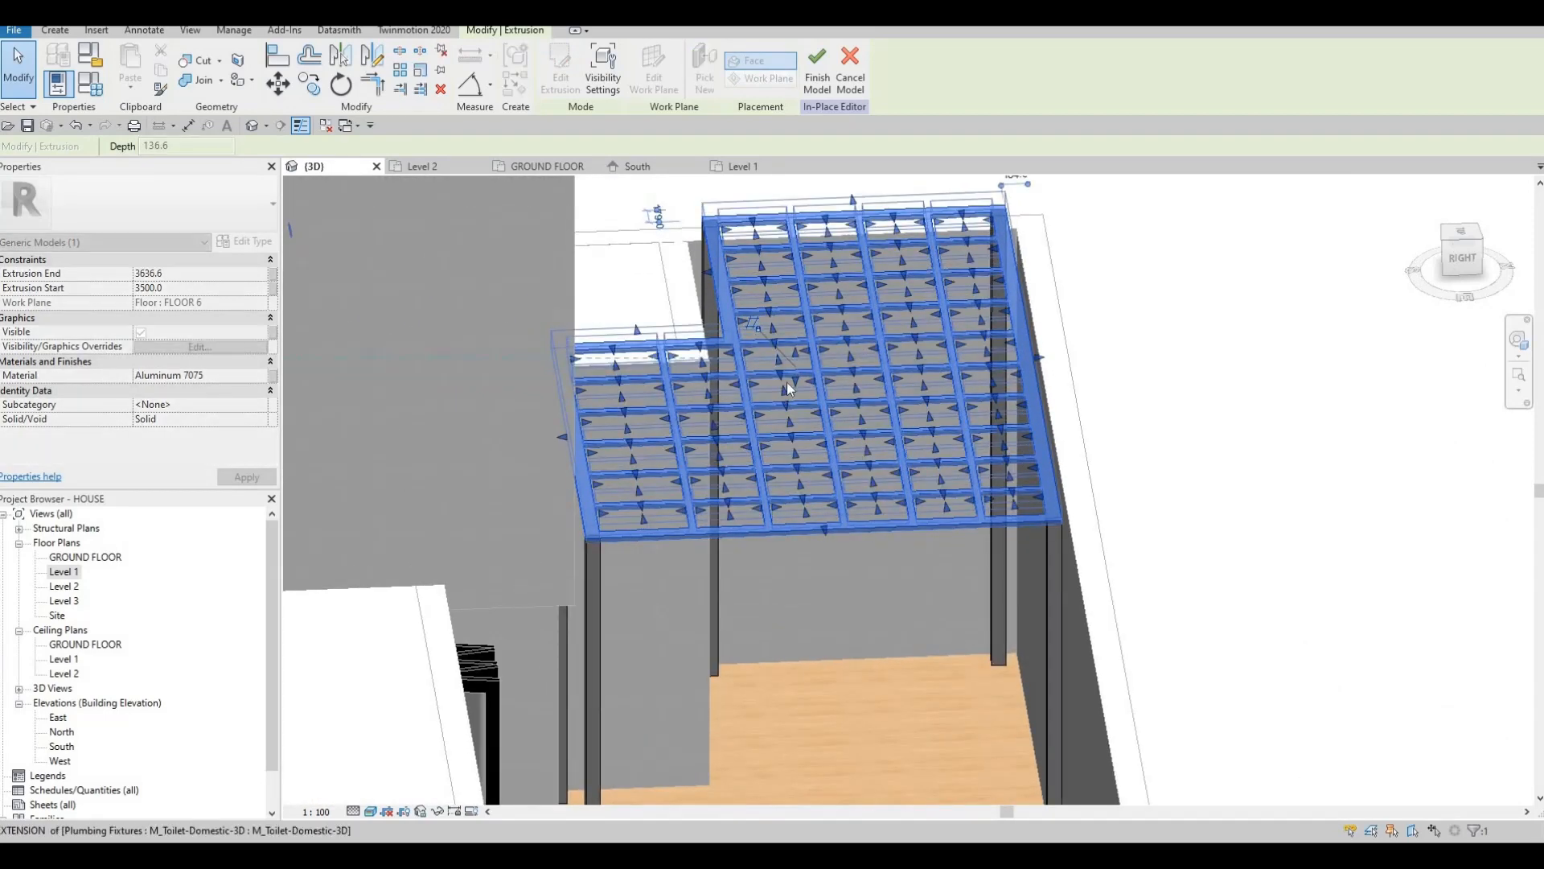
key(Escape)
click(796, 364)
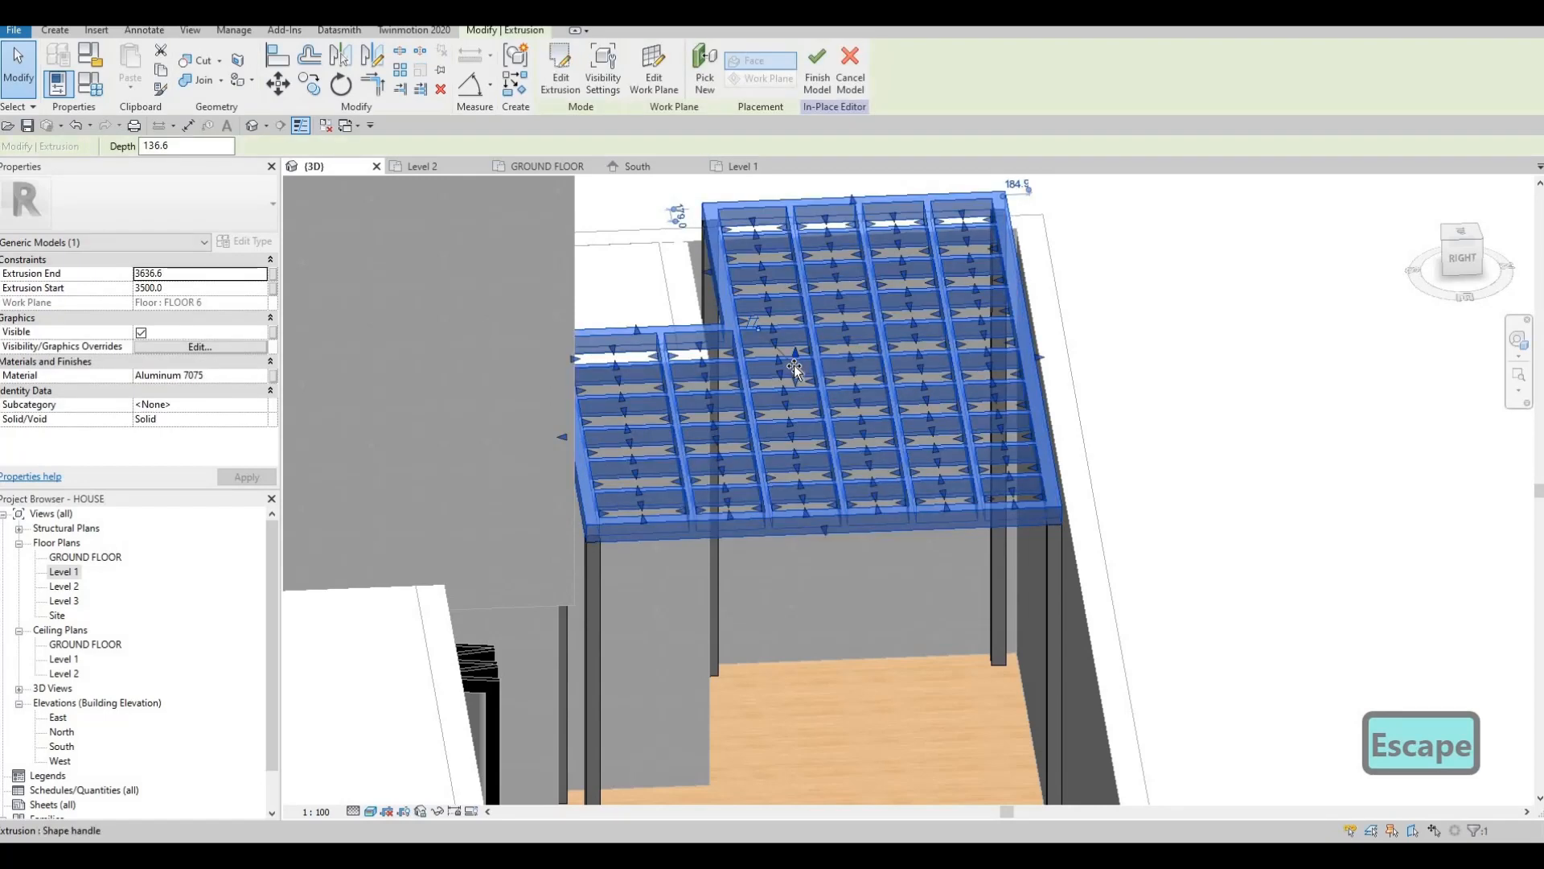
key(Escape)
key(Escape)
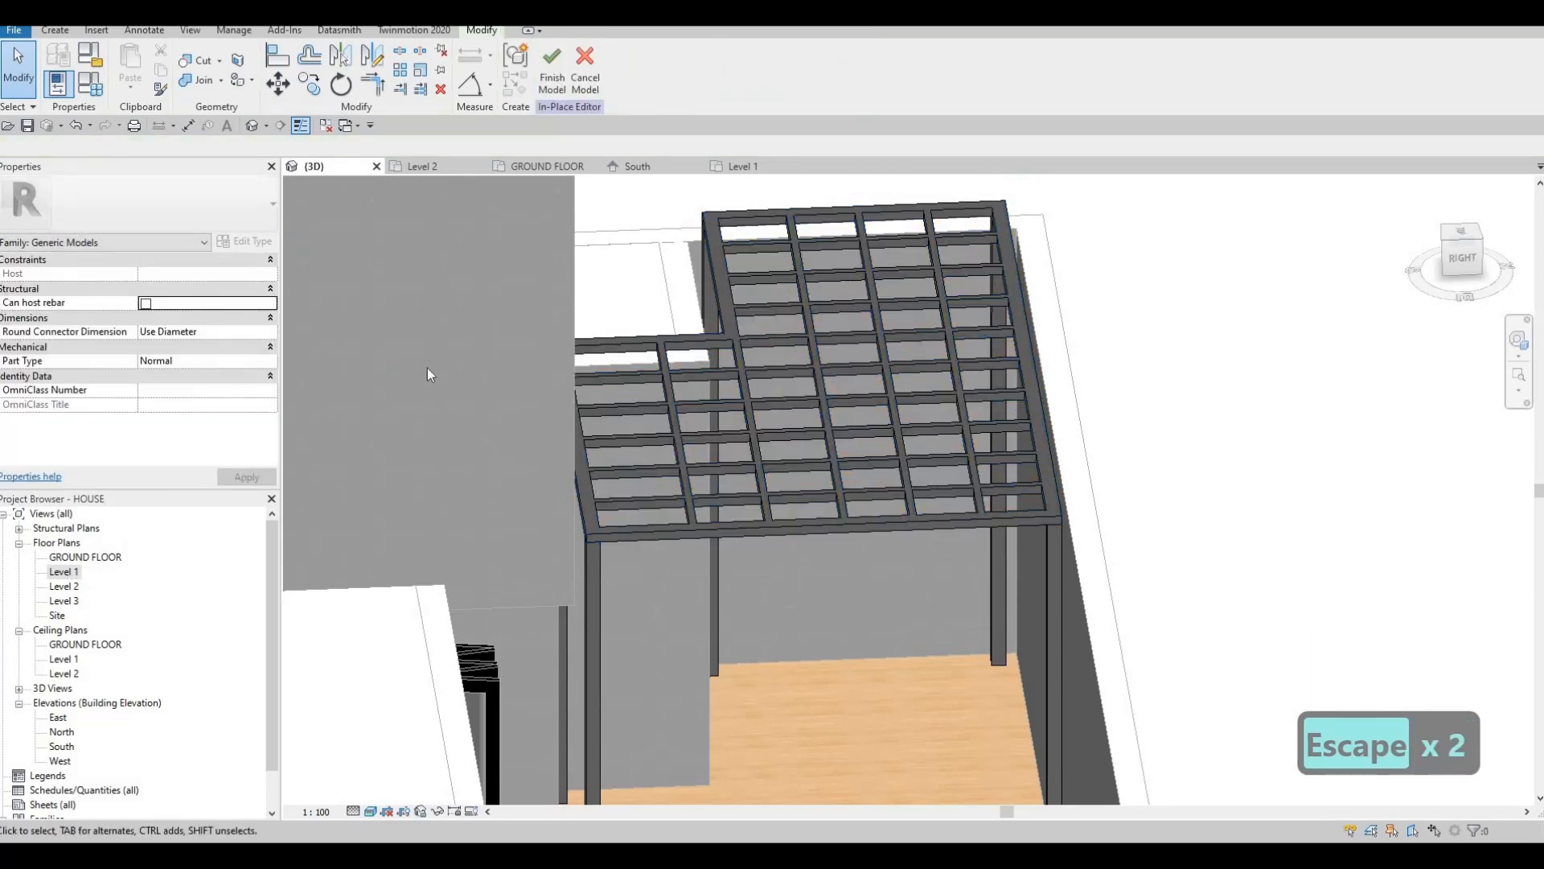
On the Level 2 plan, start a new extrusion in the in-place model with Glass, Clear Glazing as its material.
click(431, 165)
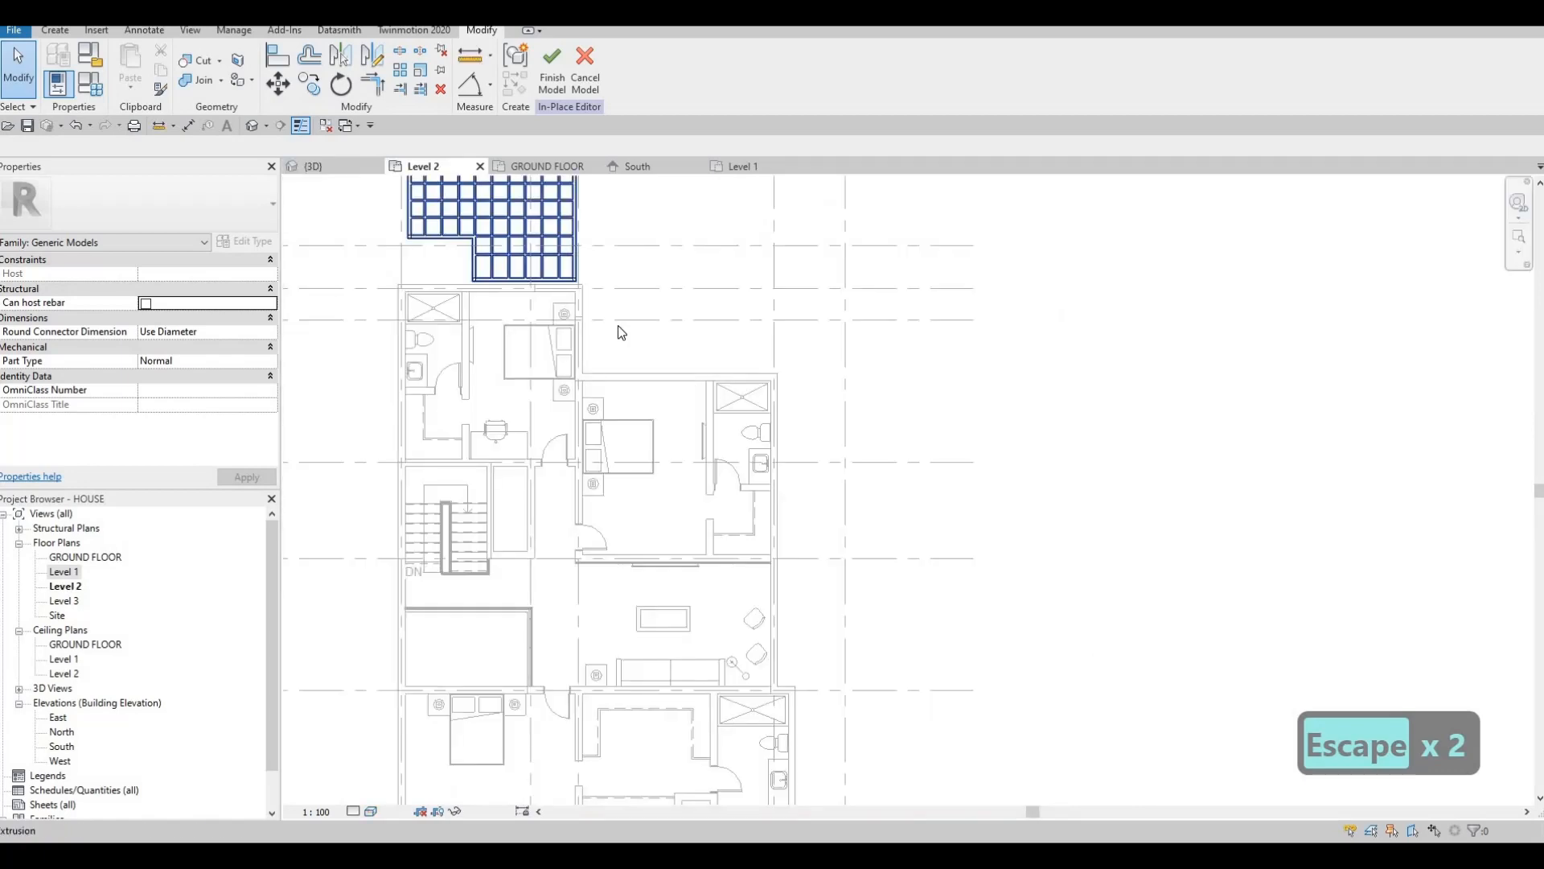
middle_drag(592, 320, 611, 345)
scroll(591, 320, up, 2)
key(Escape)
click(591, 299)
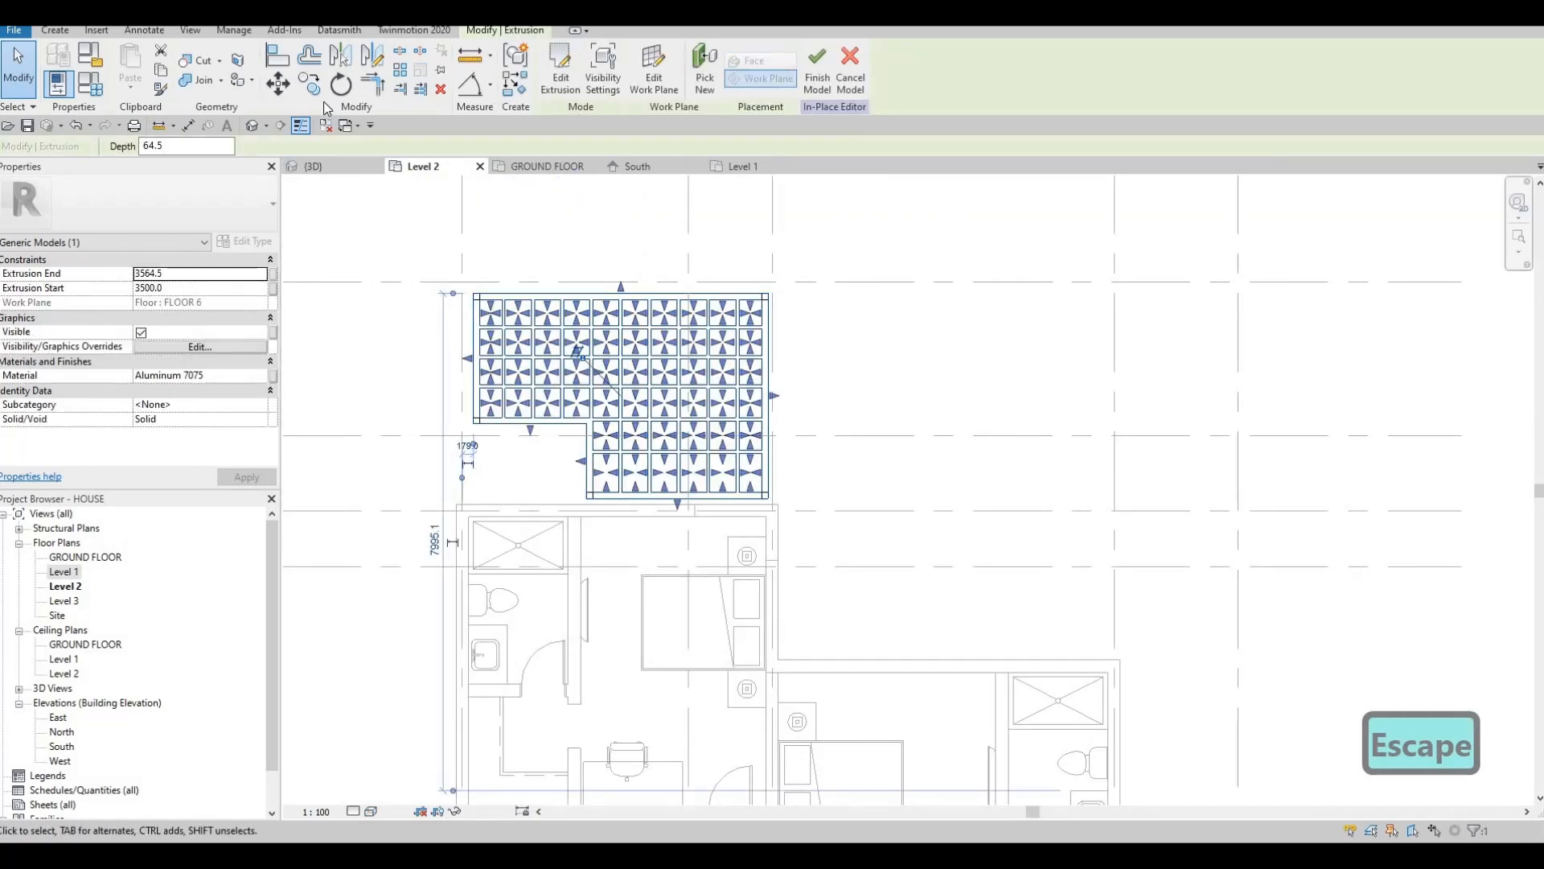
click(55, 31)
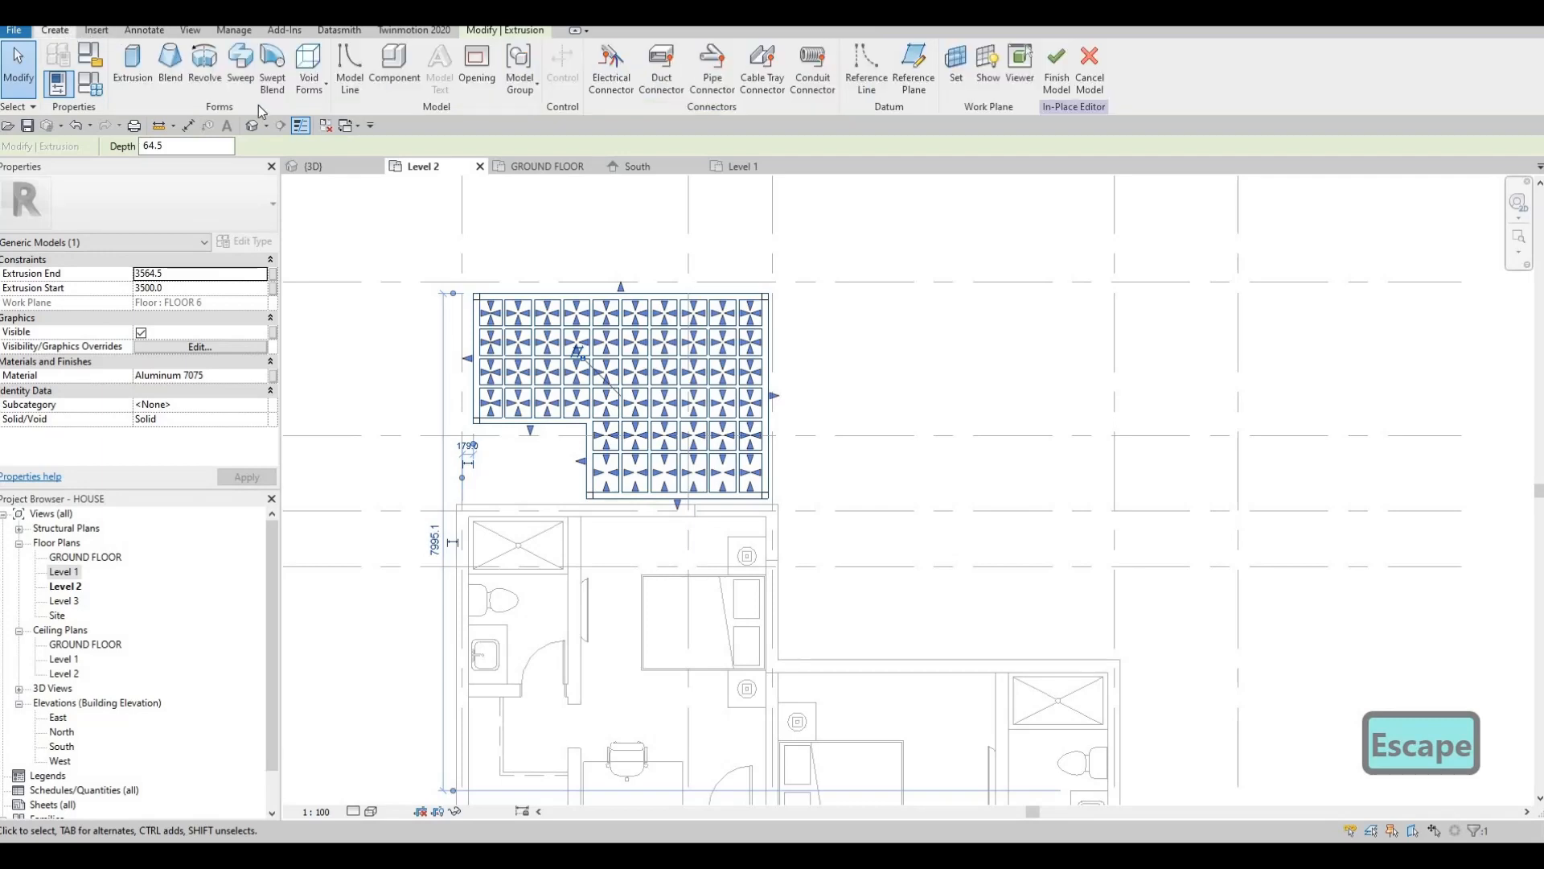
click(132, 69)
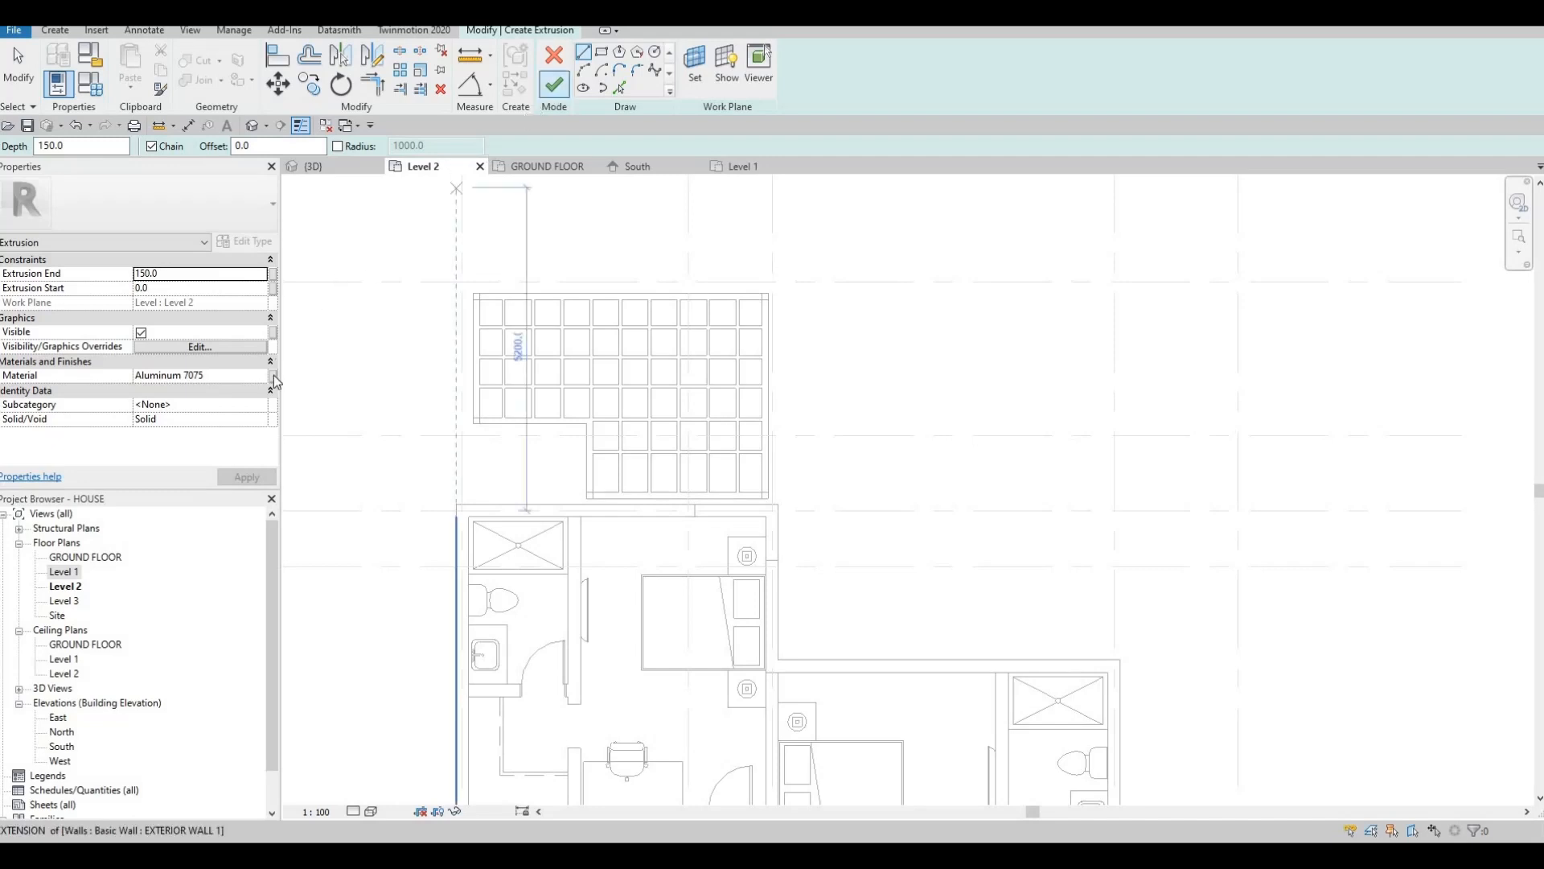
click(264, 379)
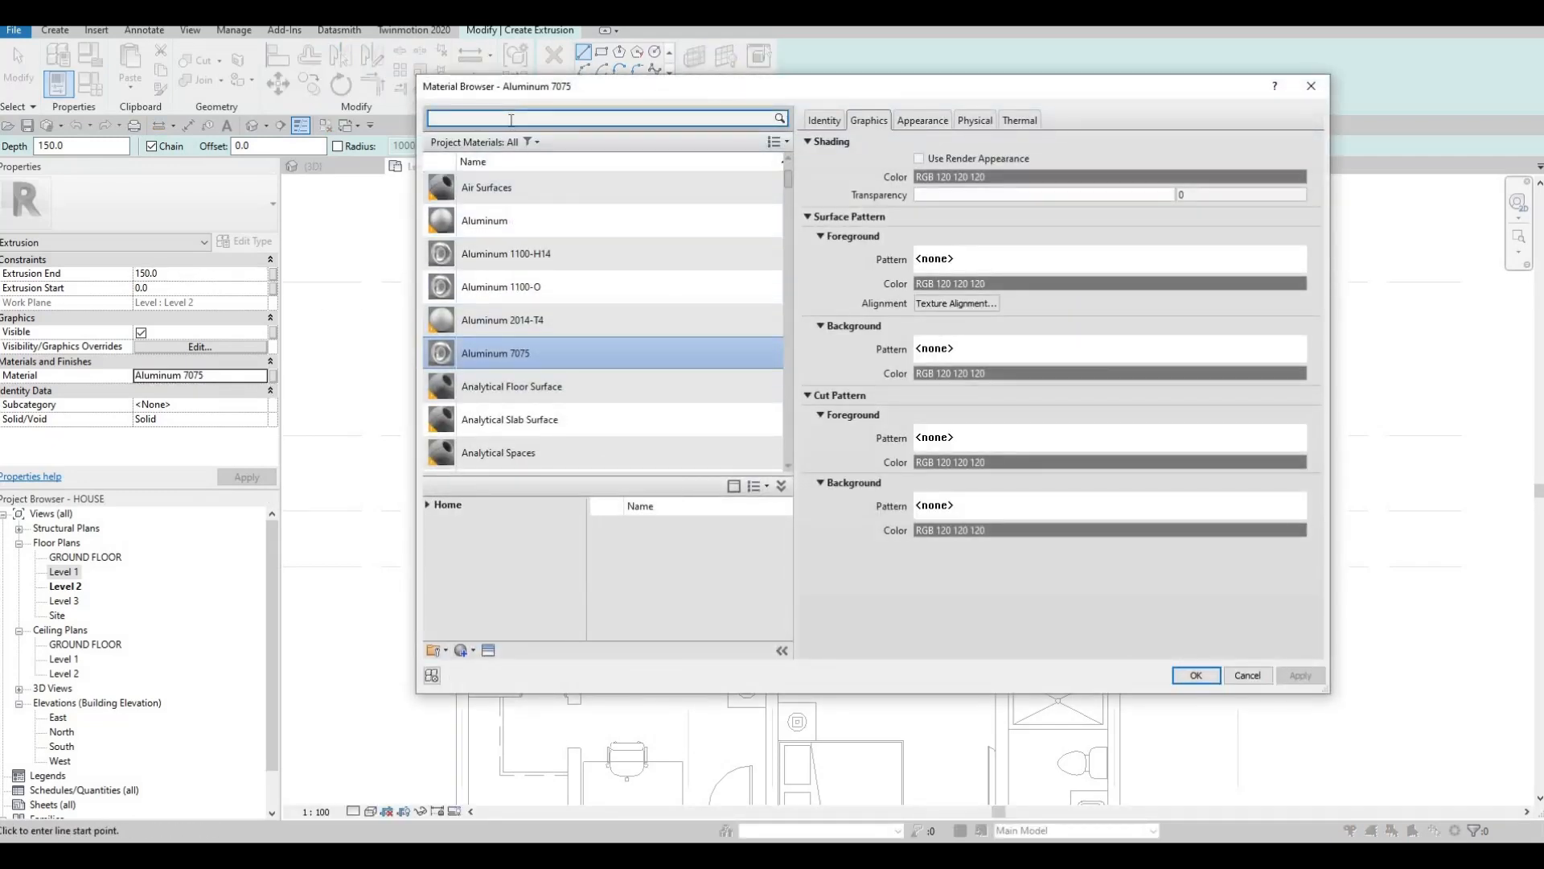
click(511, 119)
text(GLASS)
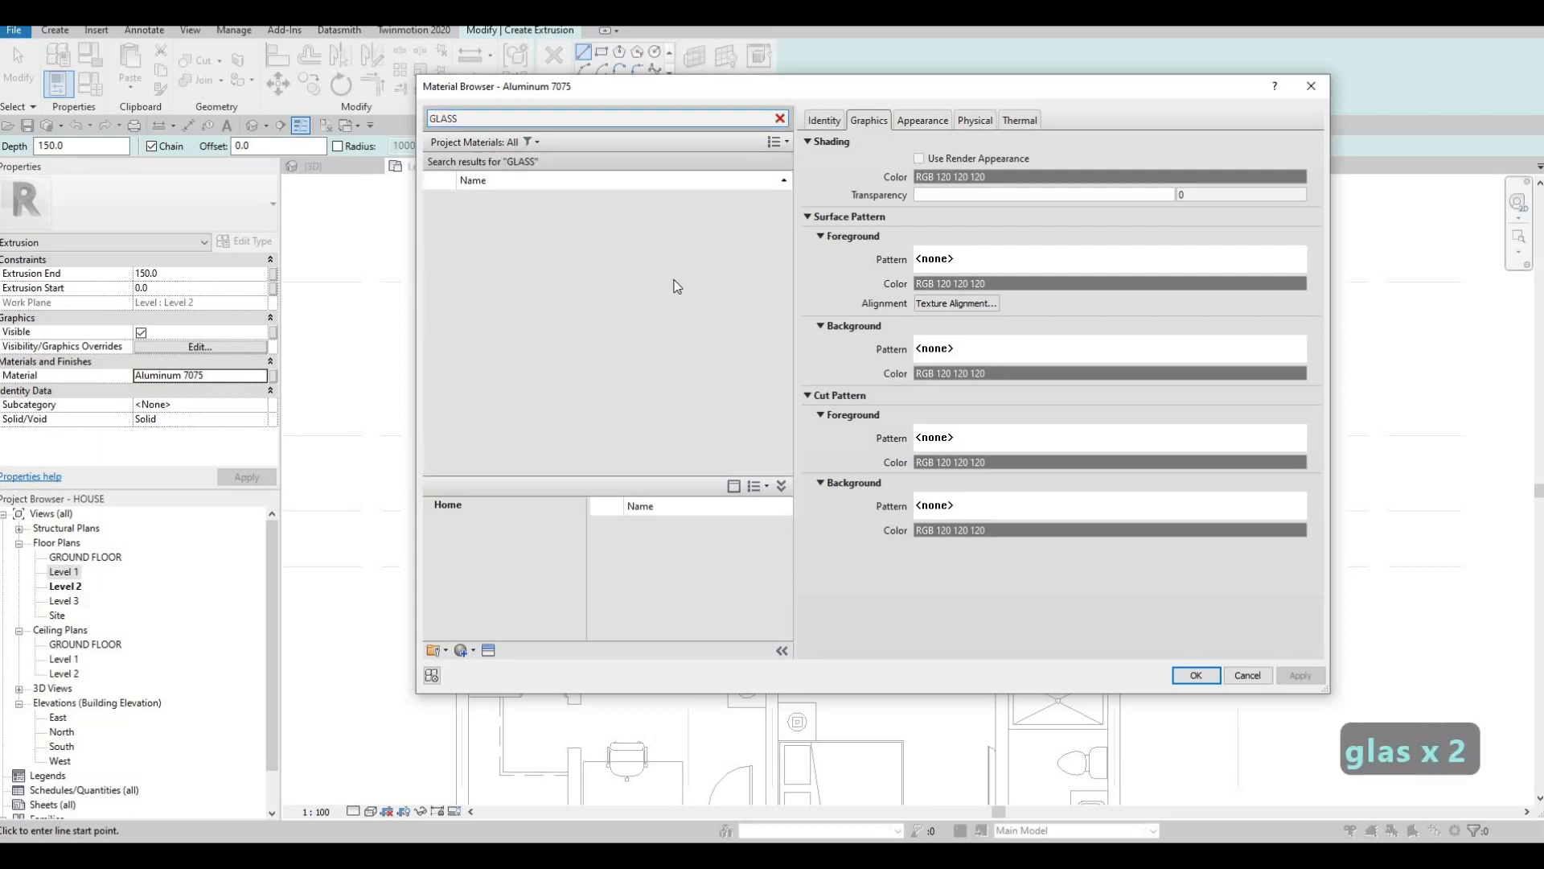
scroll(613, 402, down, 3)
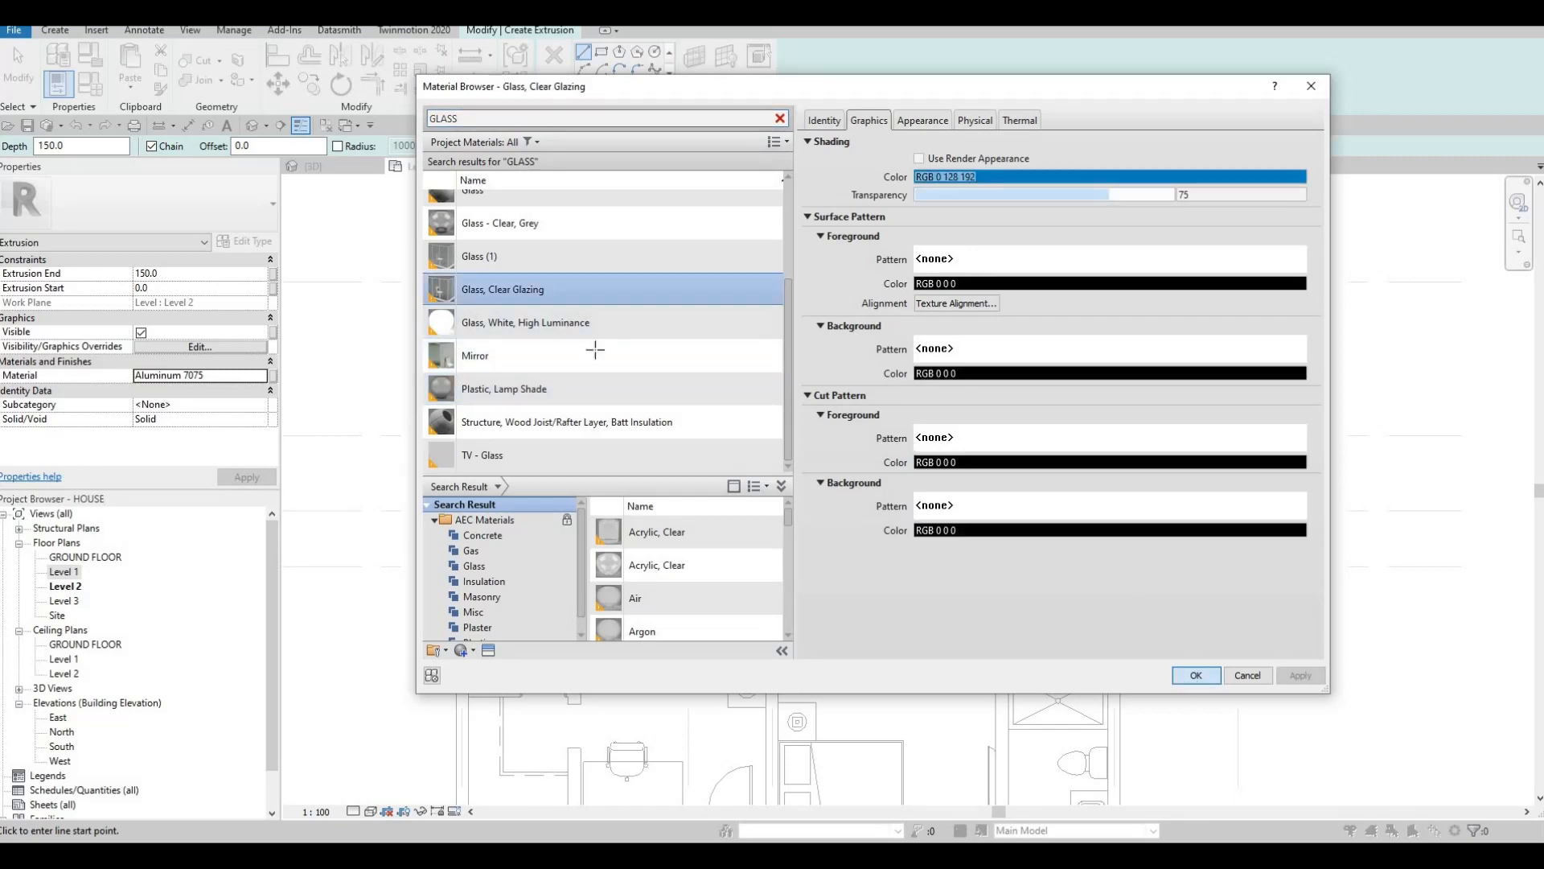
key(Return)
click(602, 52)
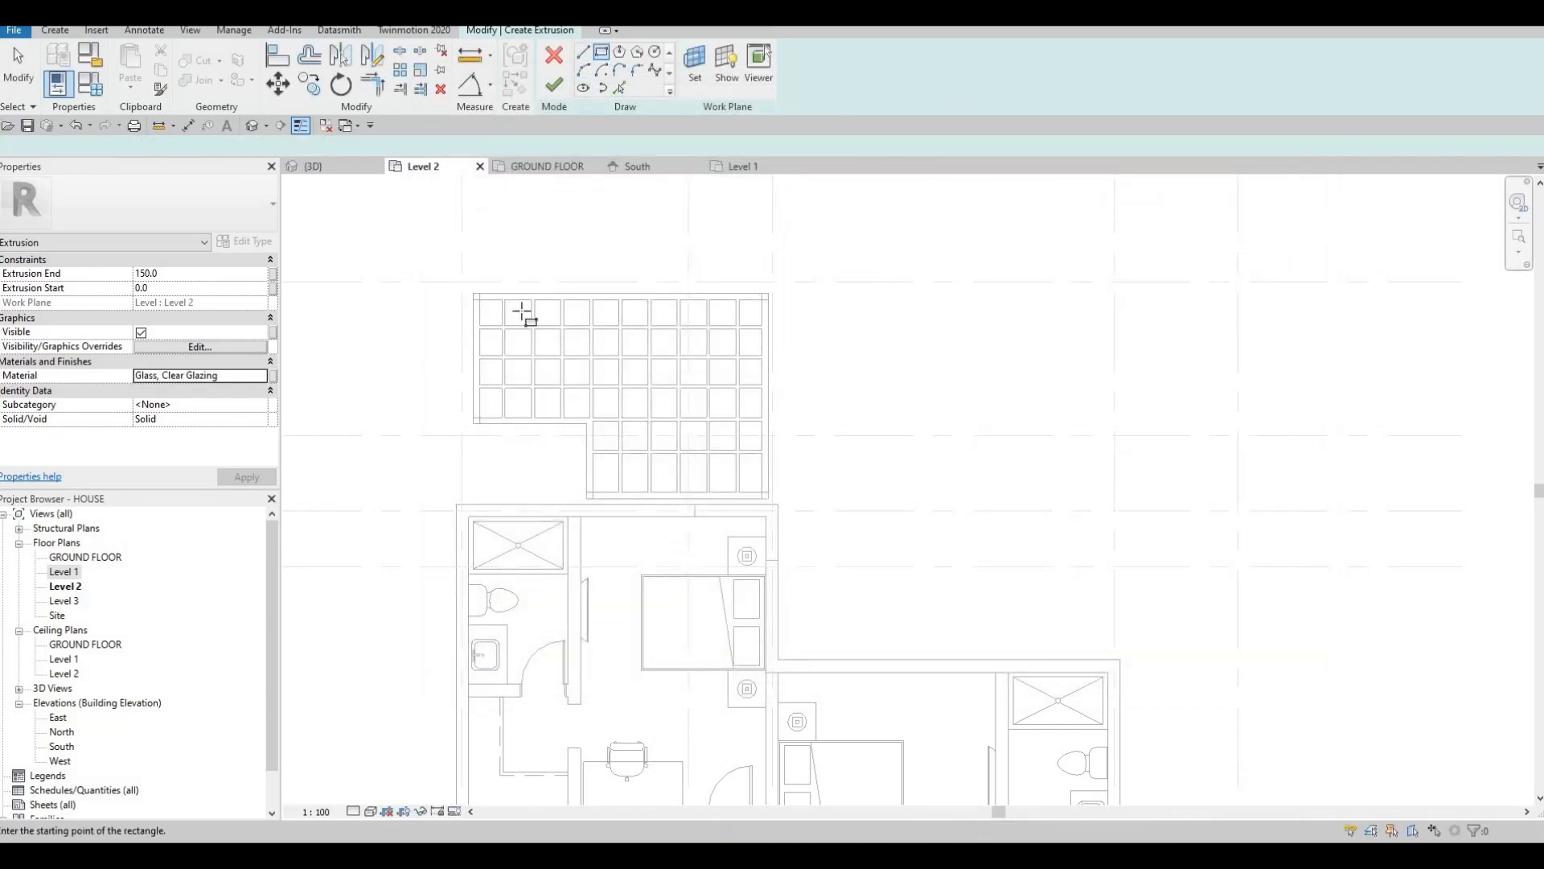
scroll(469, 306, up, 4)
scroll(469, 315, up, 2)
click(465, 312)
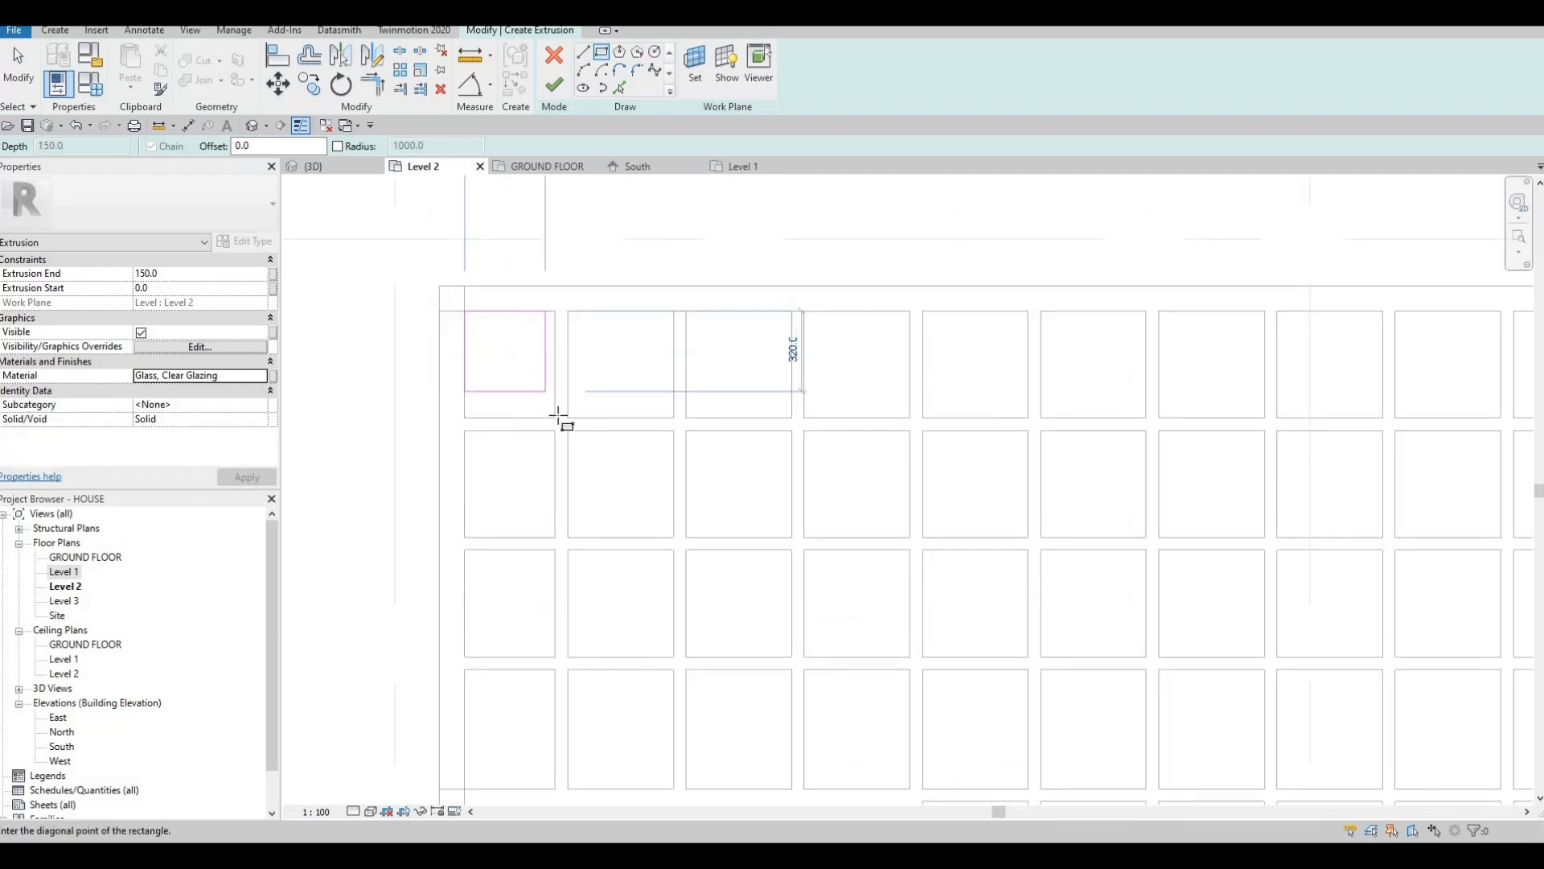
key(Escape)
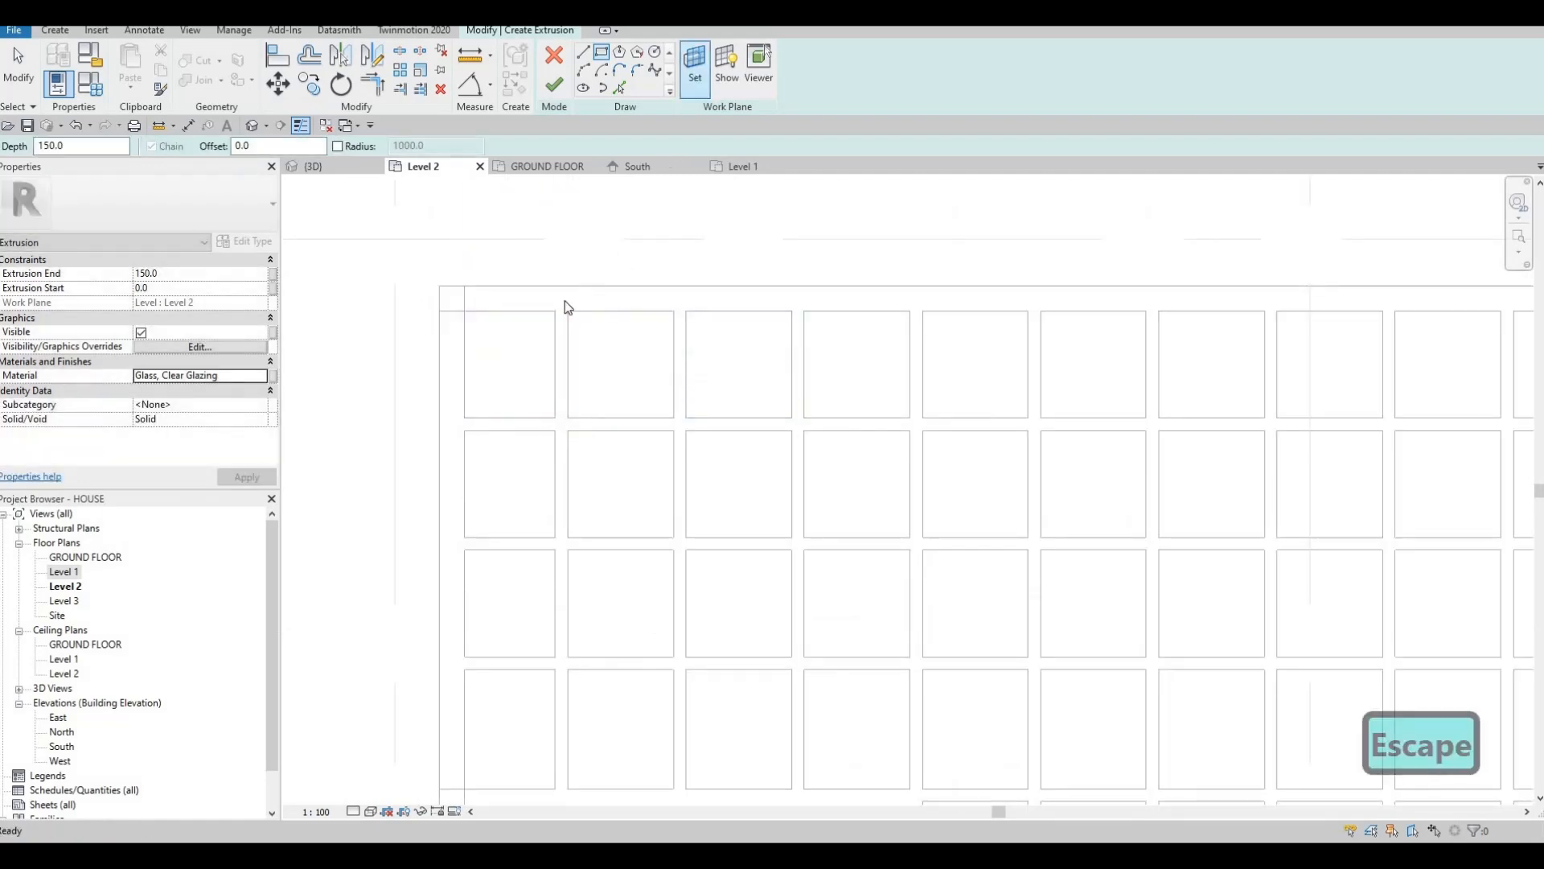
Pick the aluminum frame's plane as the work plane and sketch a rectangle around the upper-left grid opening.
click(695, 65)
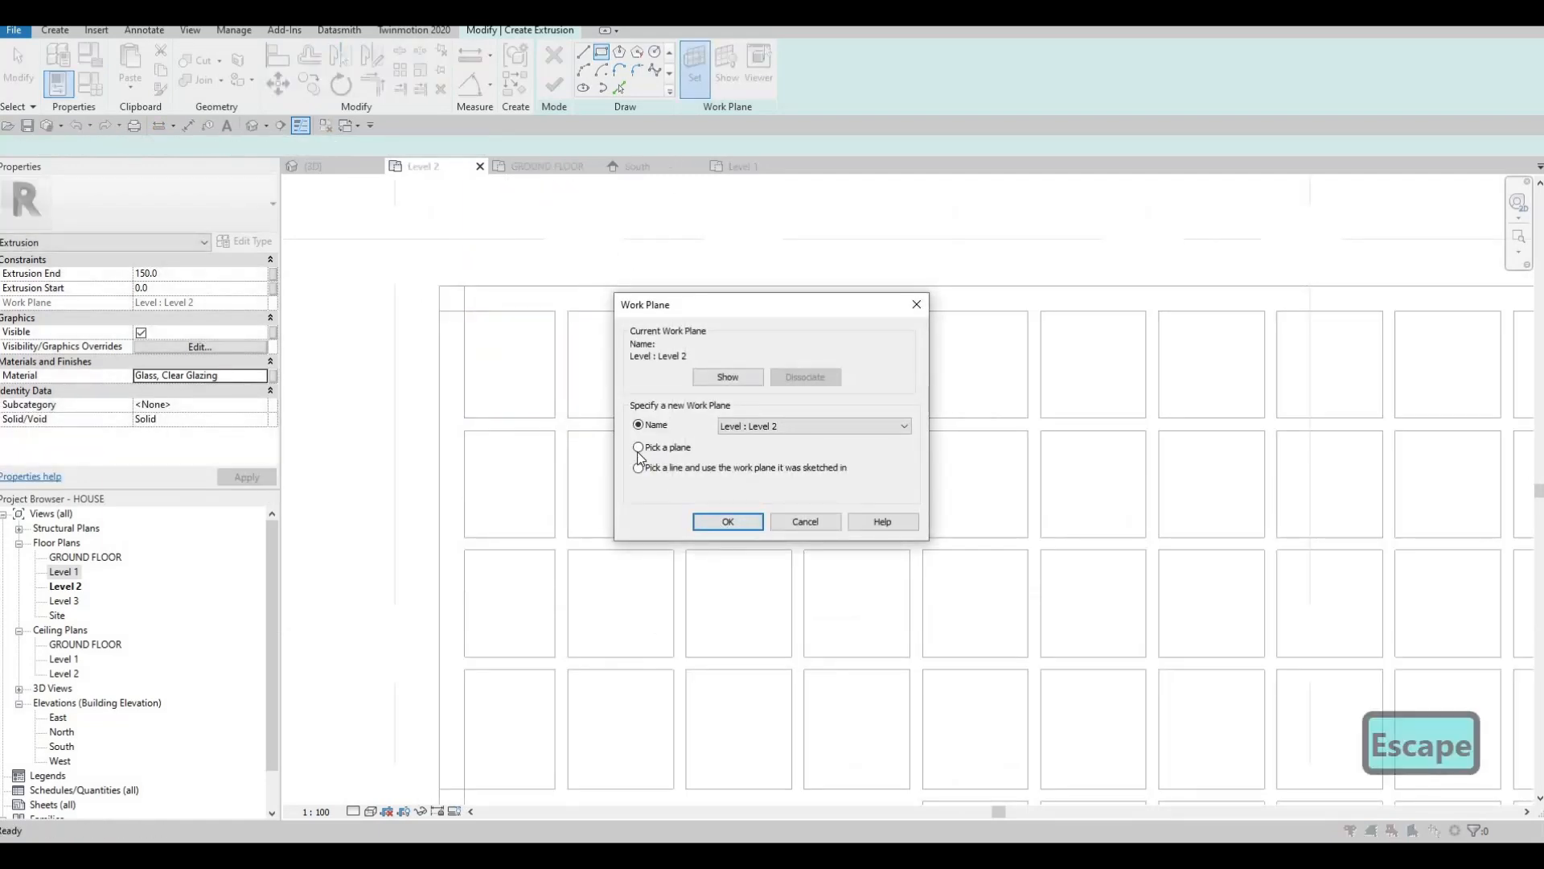
key(Return)
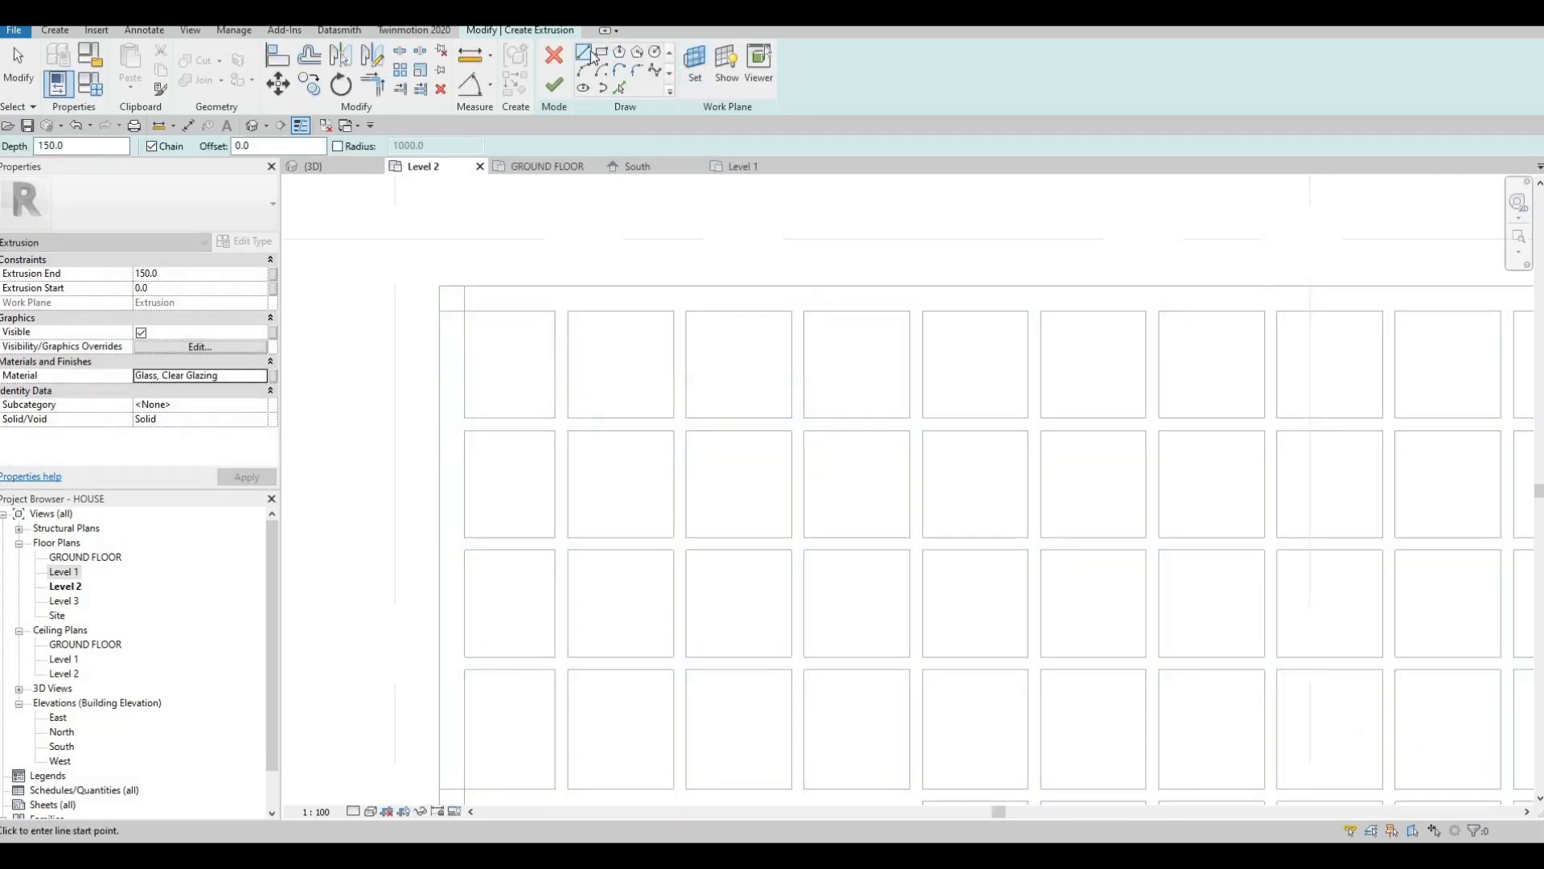
click(465, 311)
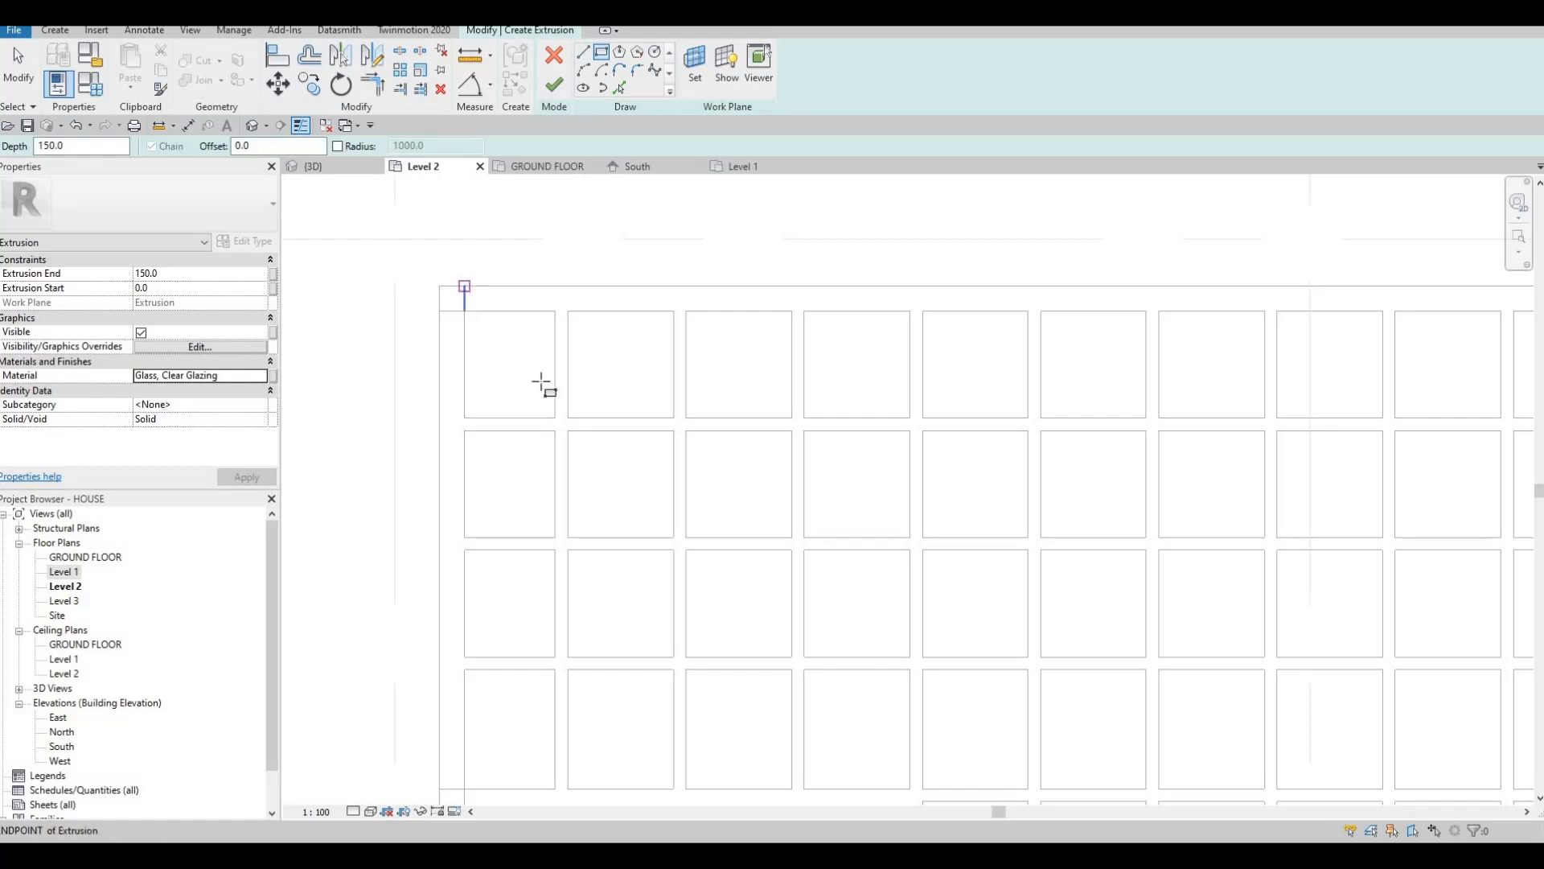
click(554, 417)
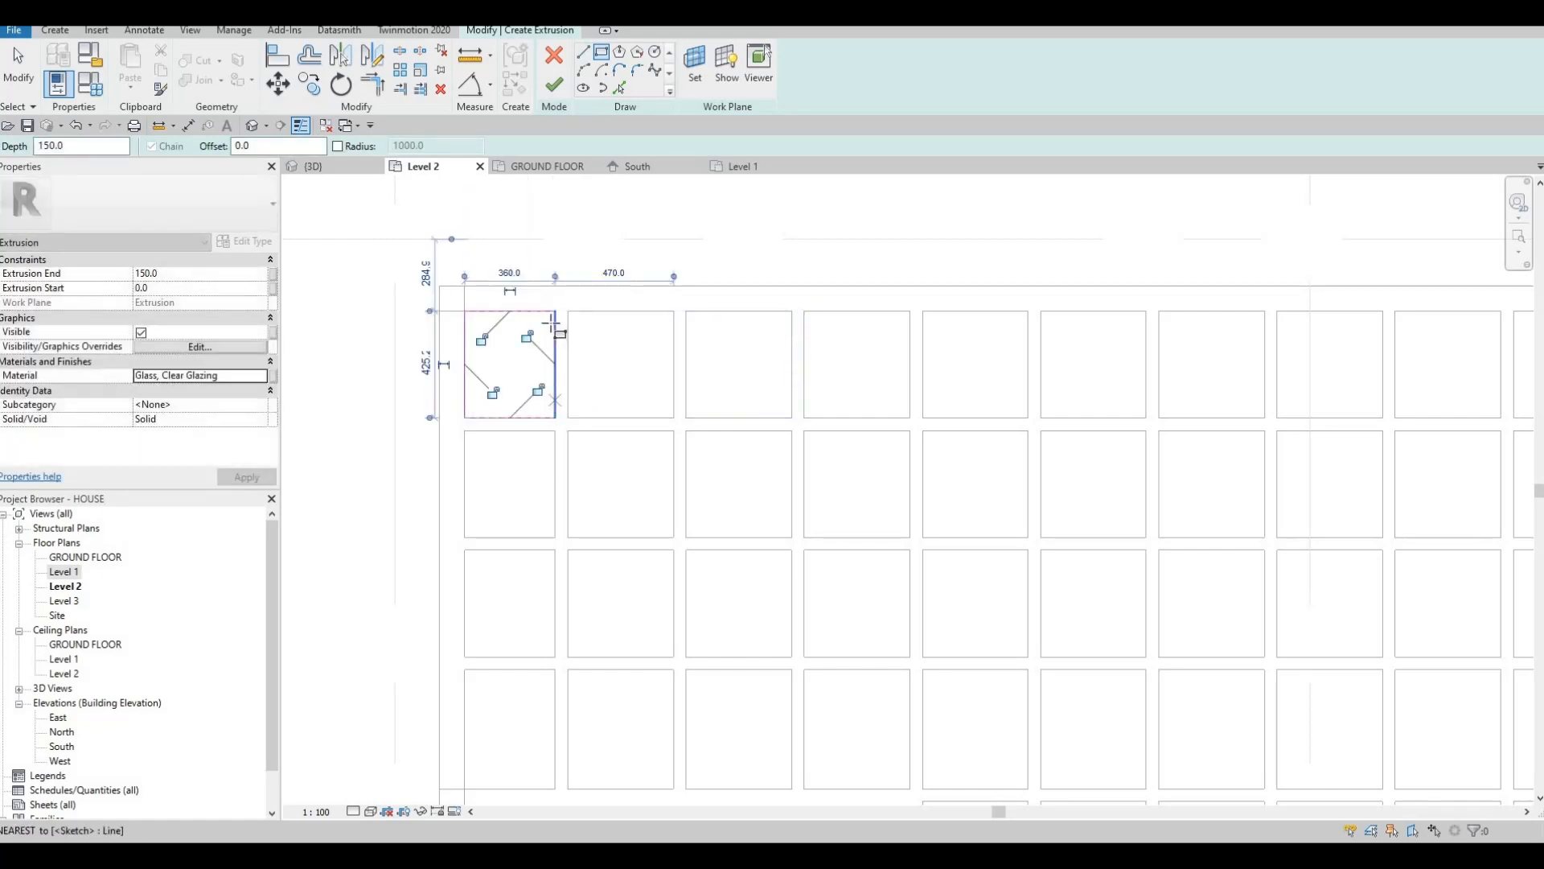
Sketch rectangles around the remaining three openings in the frame's first column, snapping to their corners.
middle_drag(493, 420, 531, 291)
scroll(523, 296, down, 1)
click(511, 299)
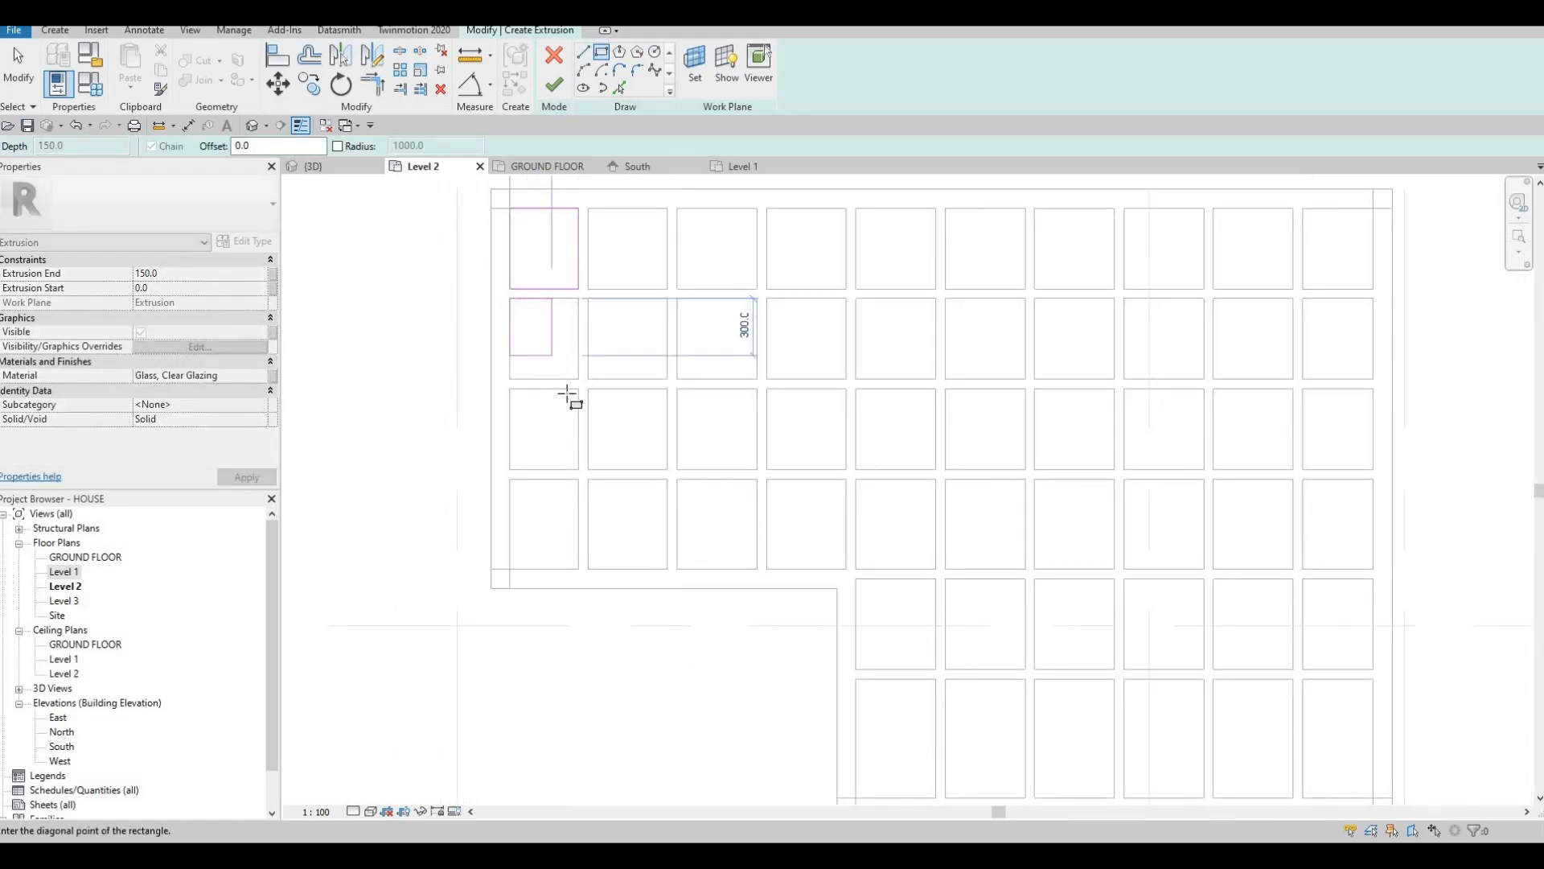
click(577, 378)
click(509, 389)
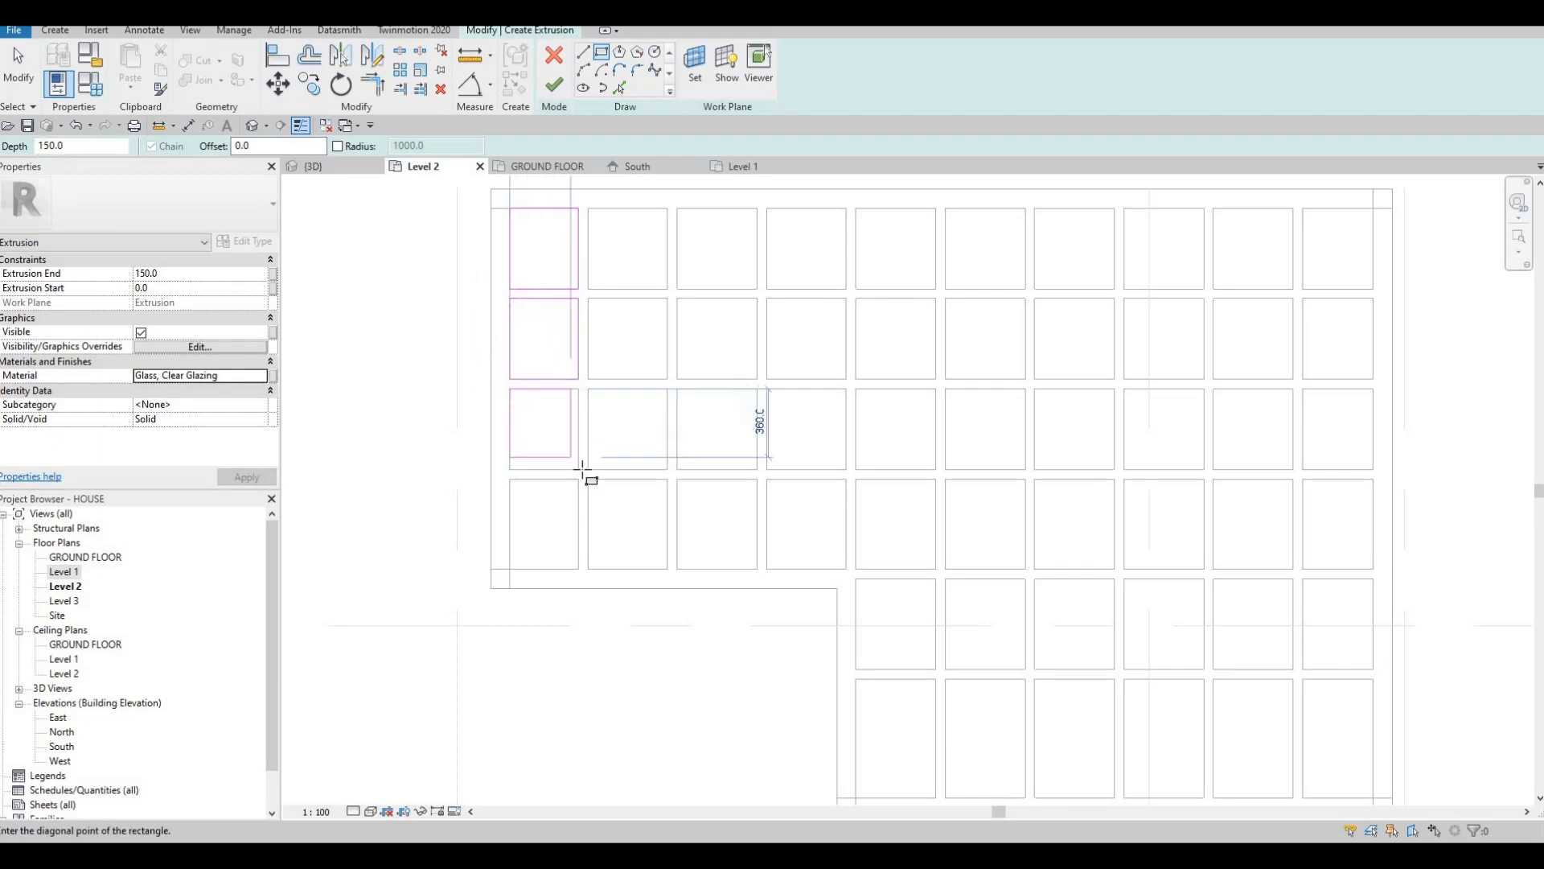
click(578, 470)
click(510, 479)
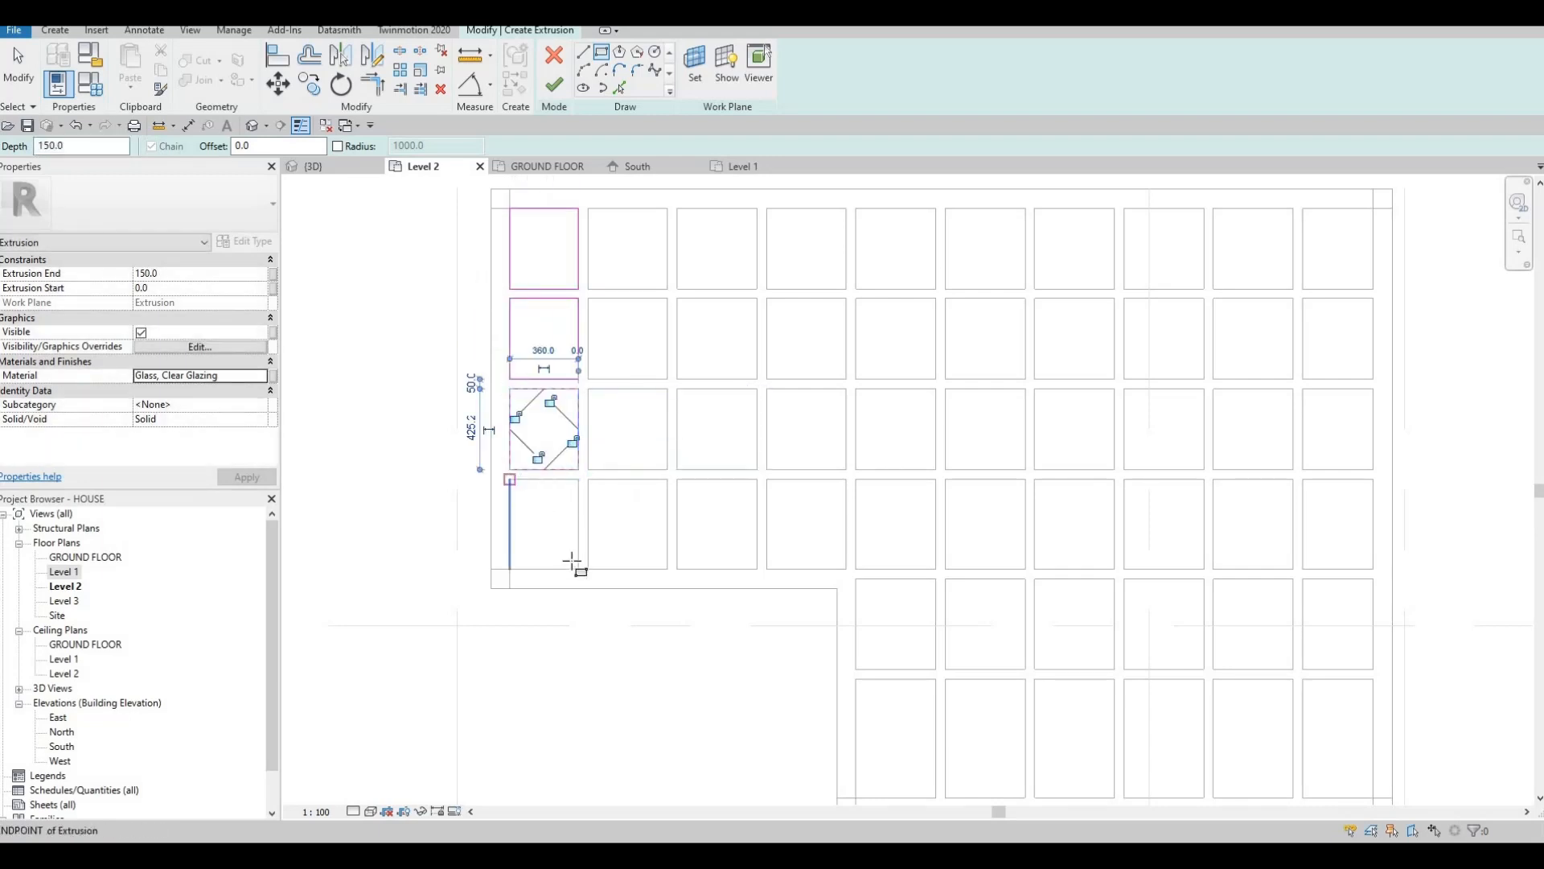
click(578, 568)
key(Escape)
key(Escape)
Copy the first column's four rectangles horizontally onto the second and third columns of grid openings.
mouse_move(469, 194)
mouse_down()
mouse_move(582, 511)
mouse_move(595, 620)
mouse_up()
key(c)
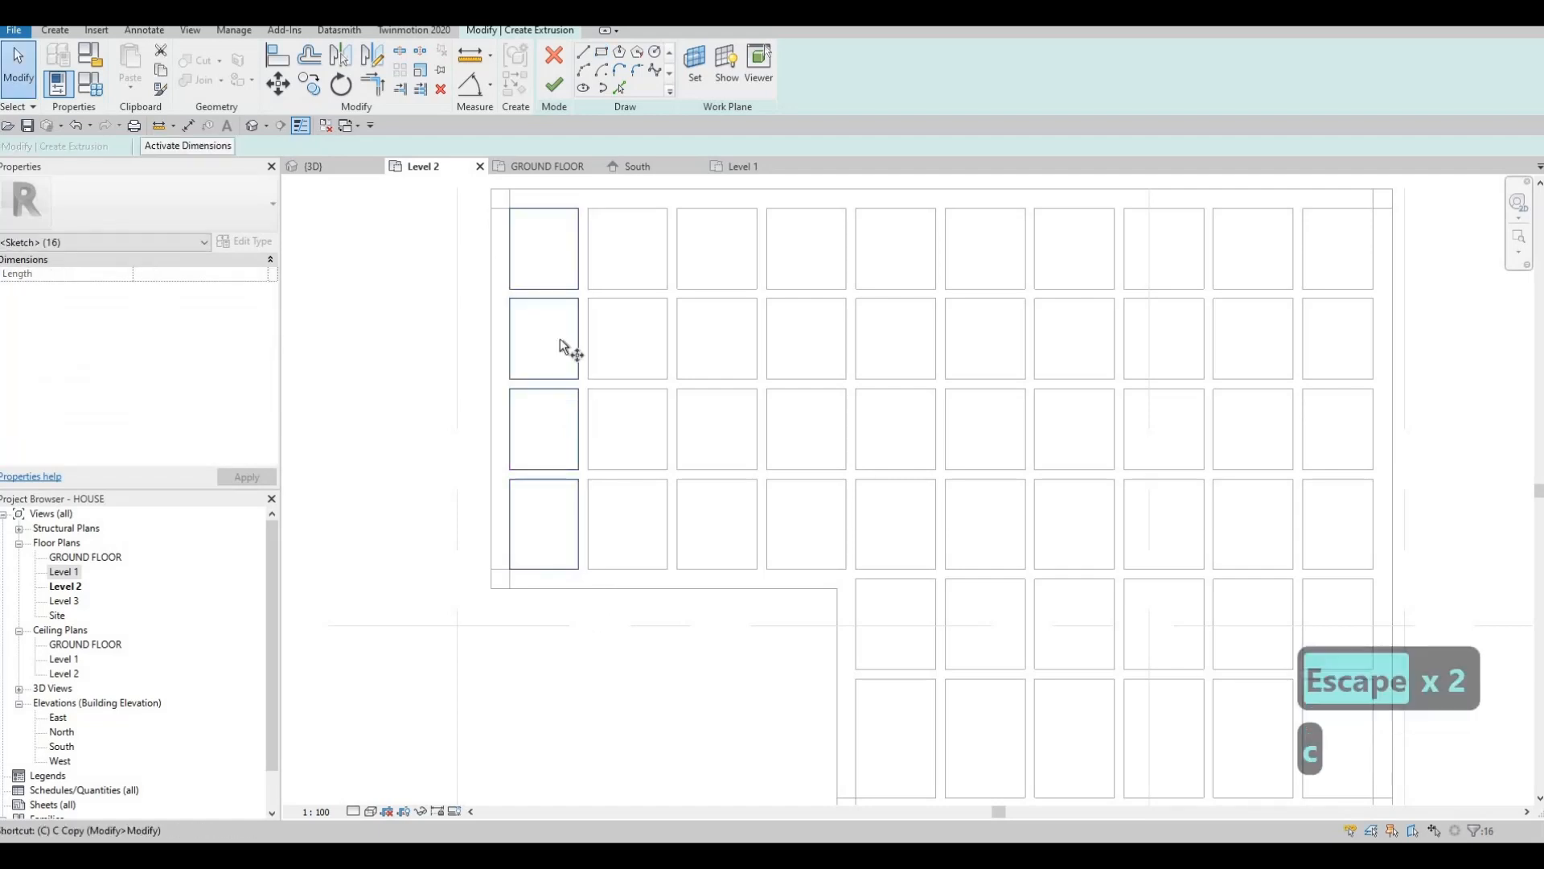
key(o)
click(547, 209)
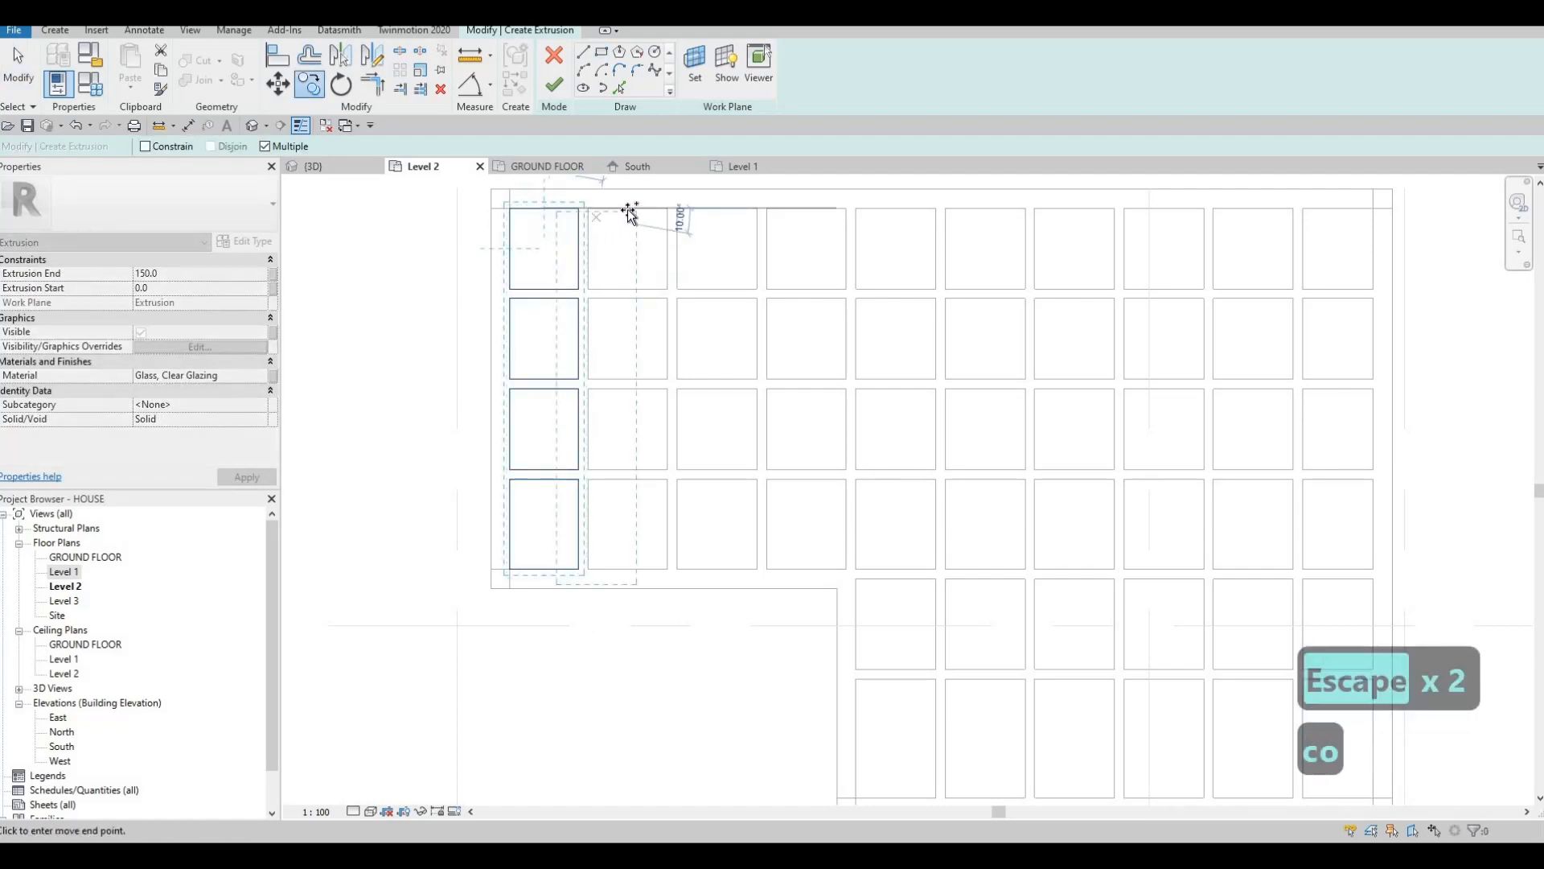
click(630, 209)
click(790, 206)
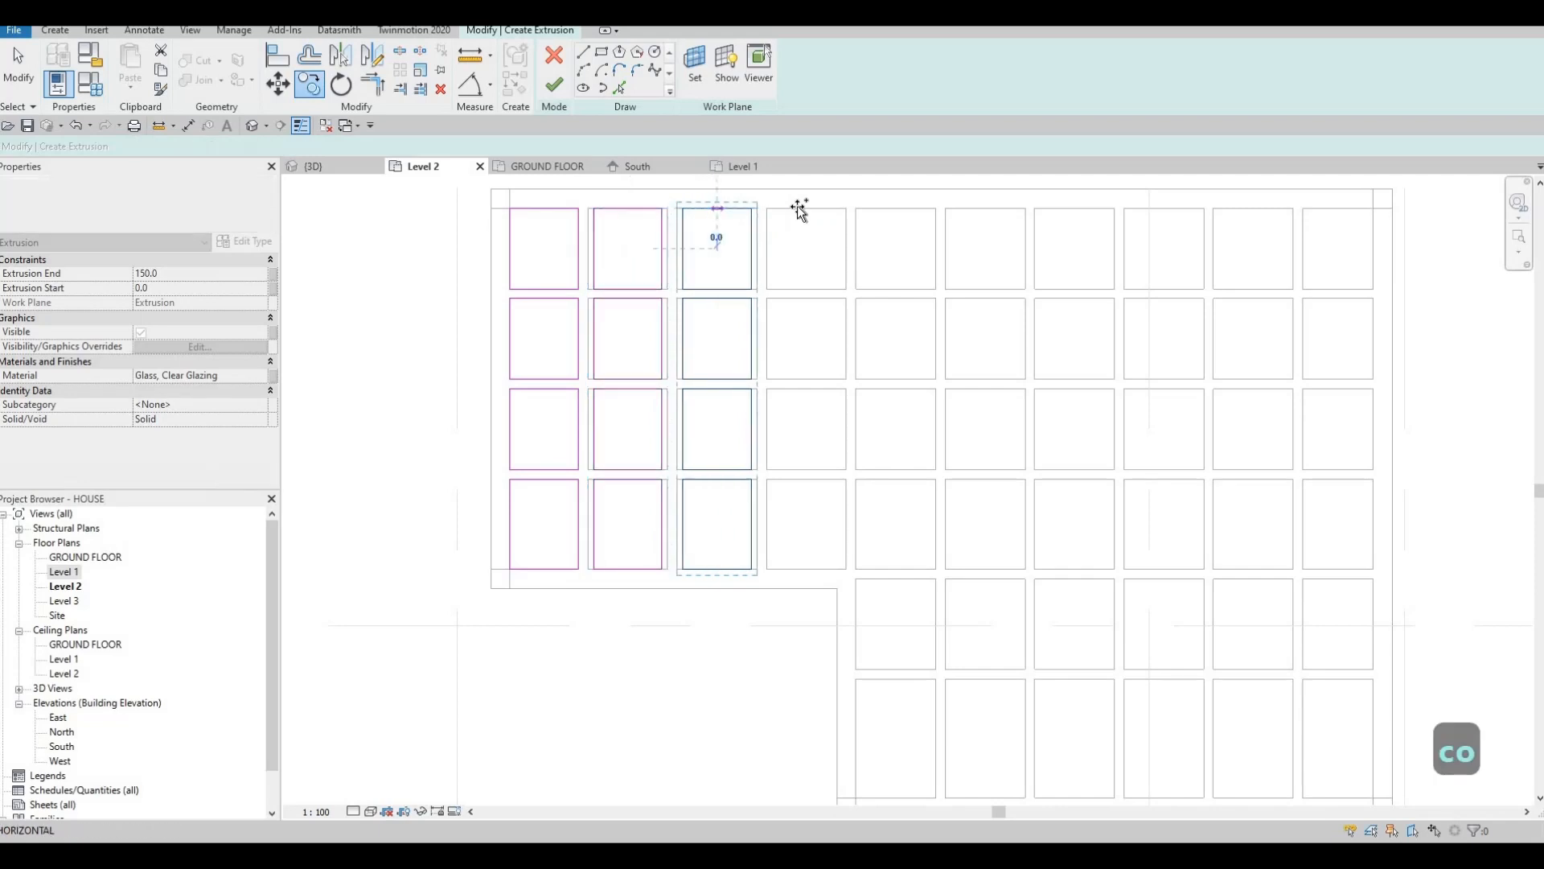
key(Escape)
scroll(748, 265, up, 2)
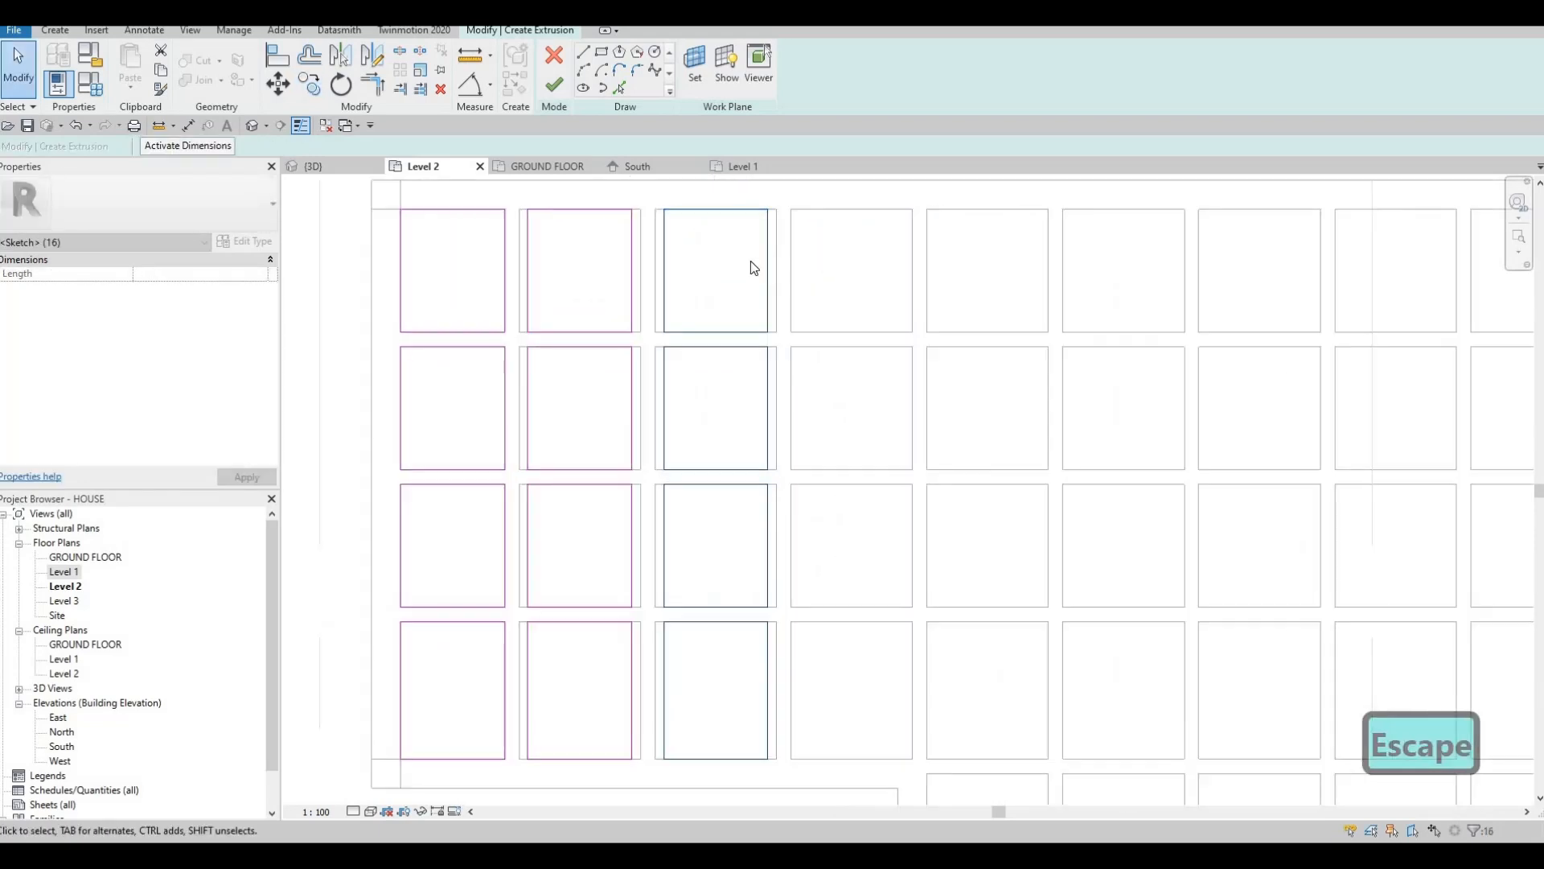
scroll(667, 277, down, 2)
scroll(672, 265, up, 2)
key(Escape)
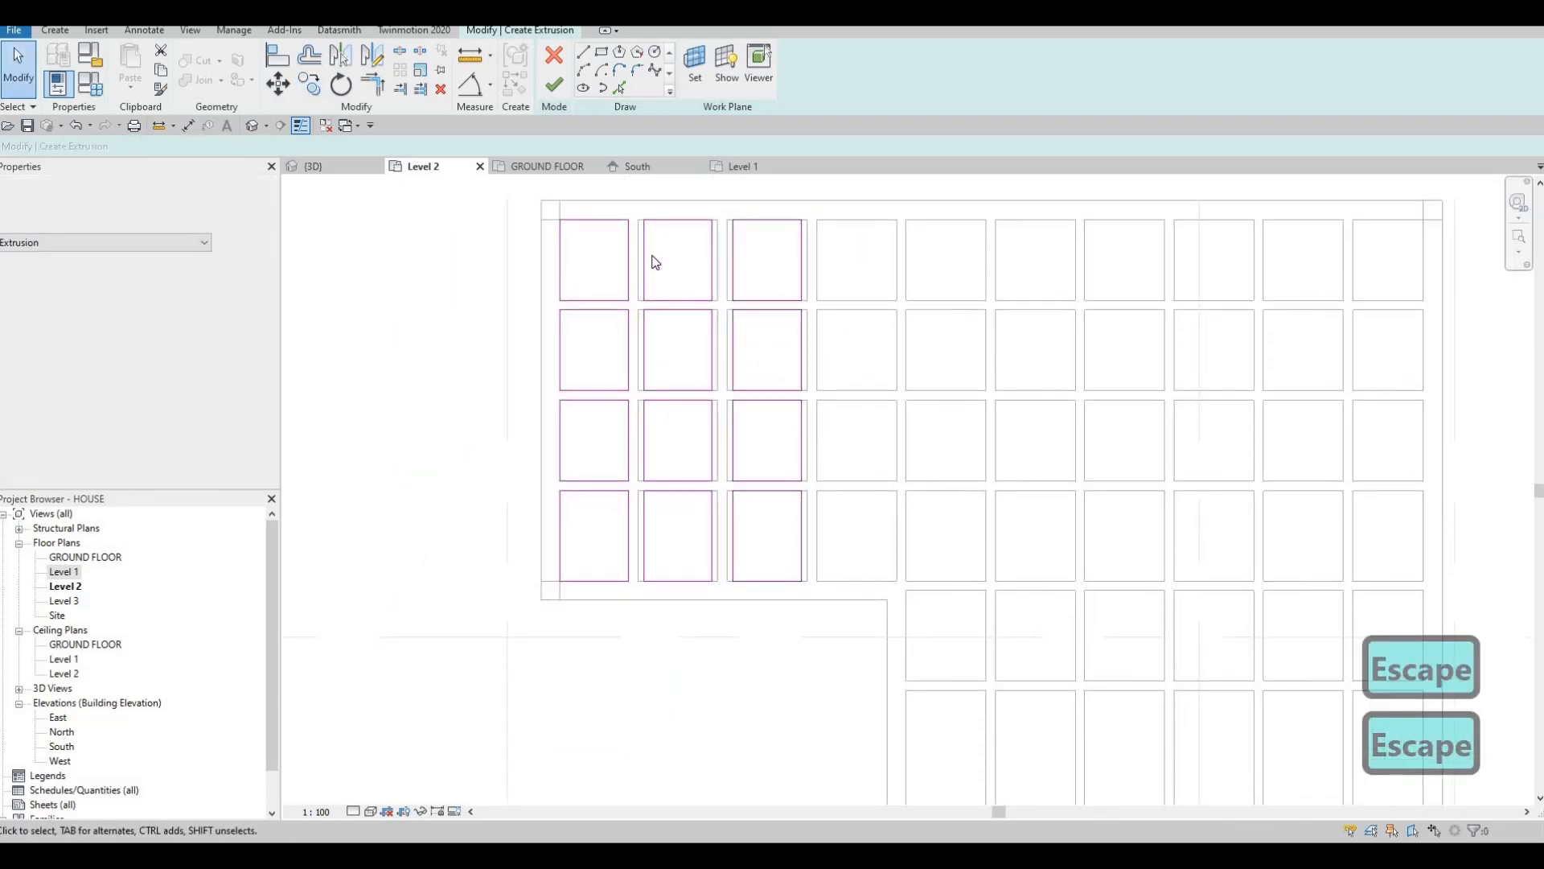
Align the left edge of the second column's uppermost rectangle with the left edge of its grid opening.
key(a)
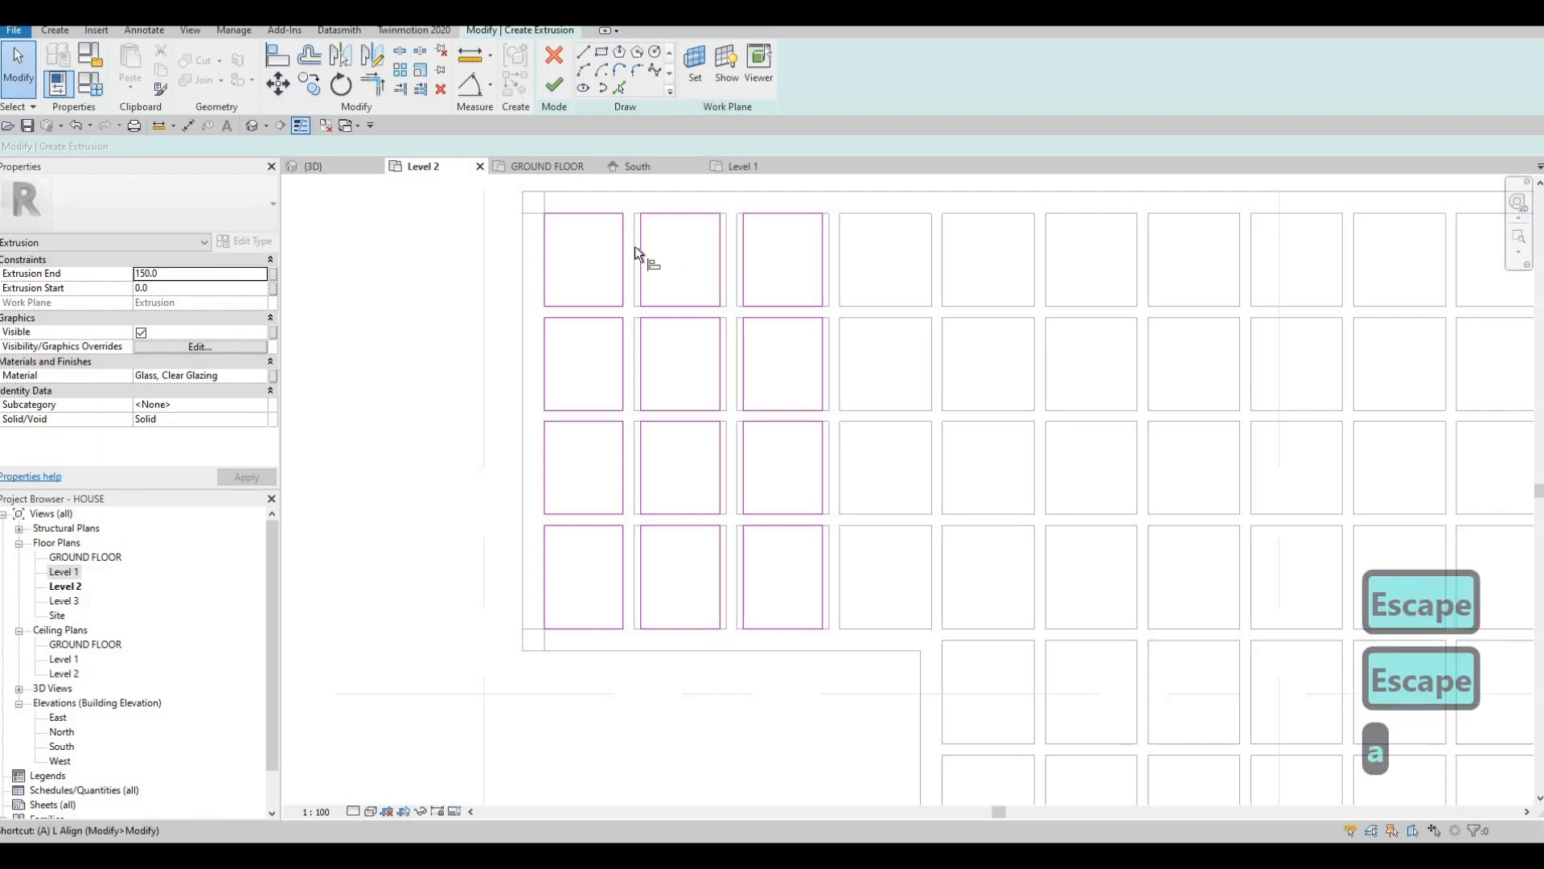
key(l)
click(640, 258)
key(Escape)
key(Escape)
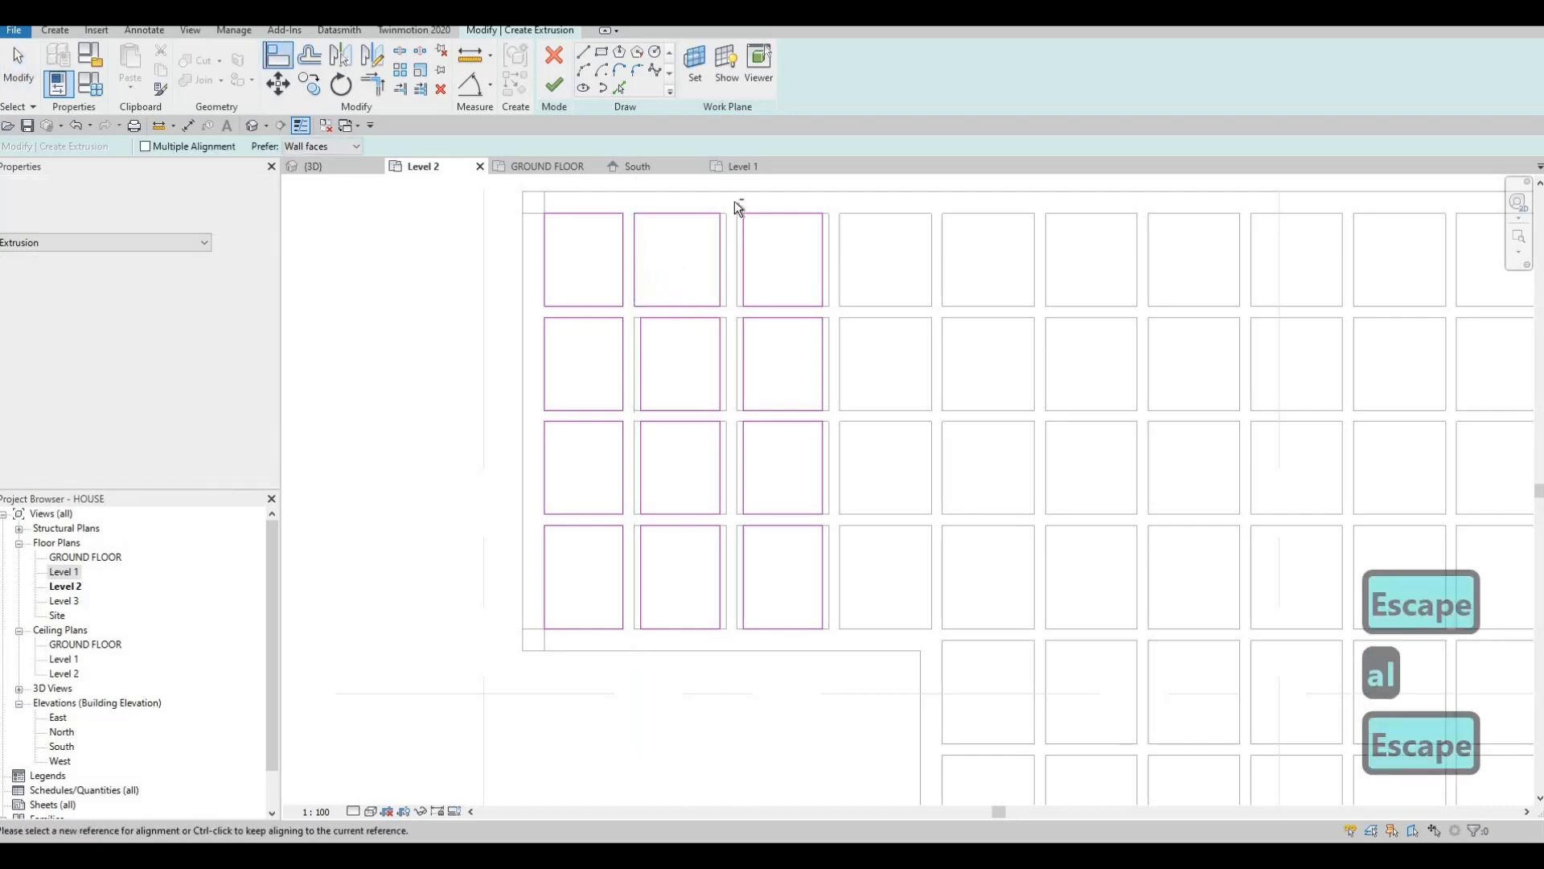
Delete the four copied rectangles in the third column.
mouse_move(735, 201)
mouse_down()
mouse_move(854, 674)
mouse_move(850, 644)
mouse_up()
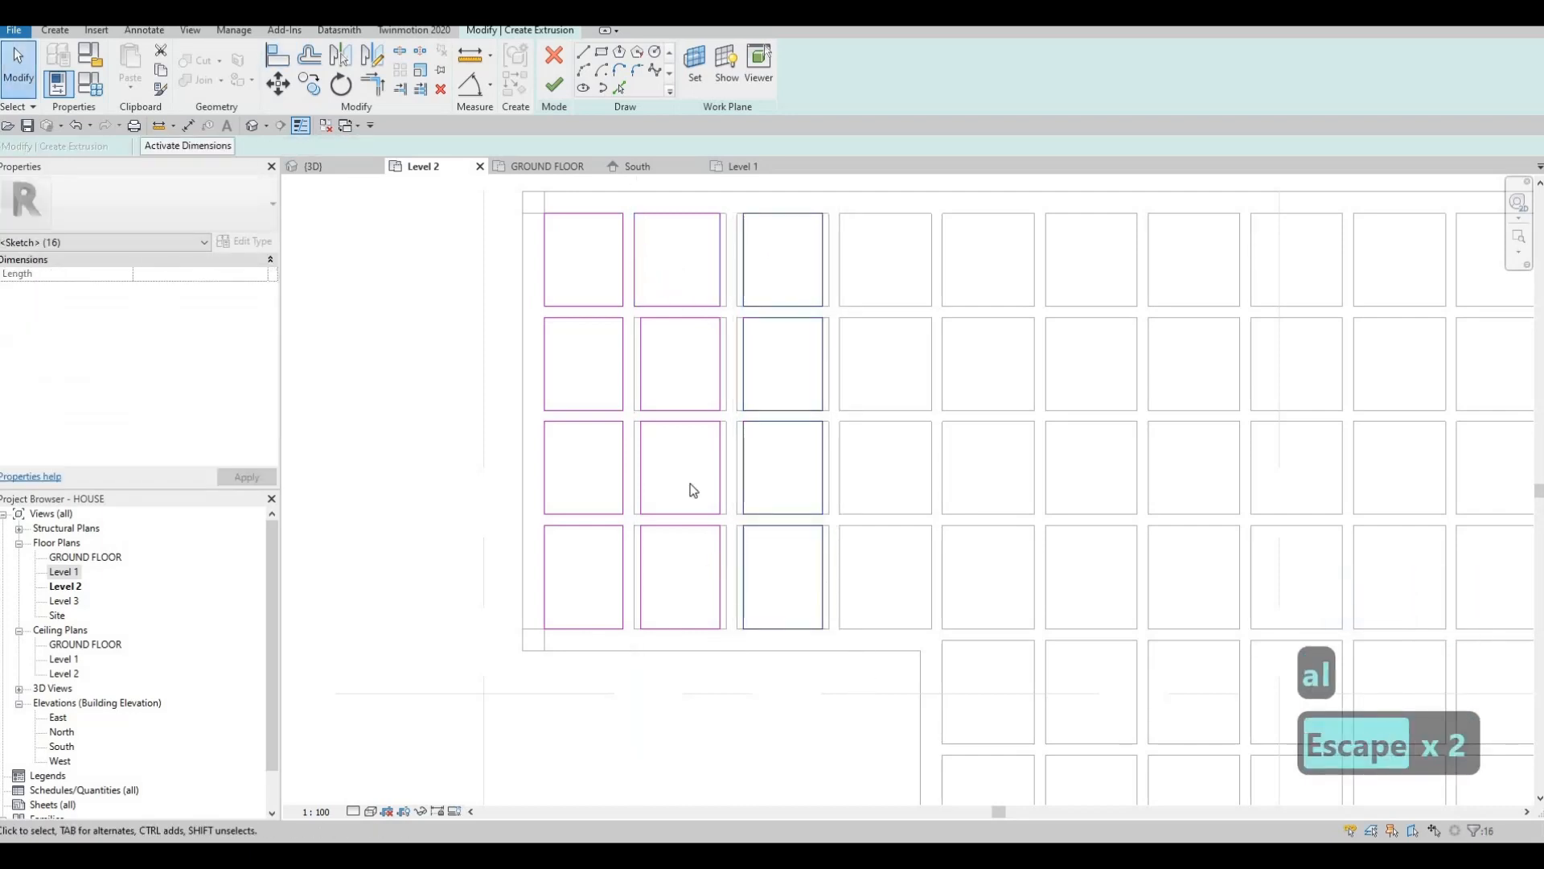
key(Delete)
key(a)
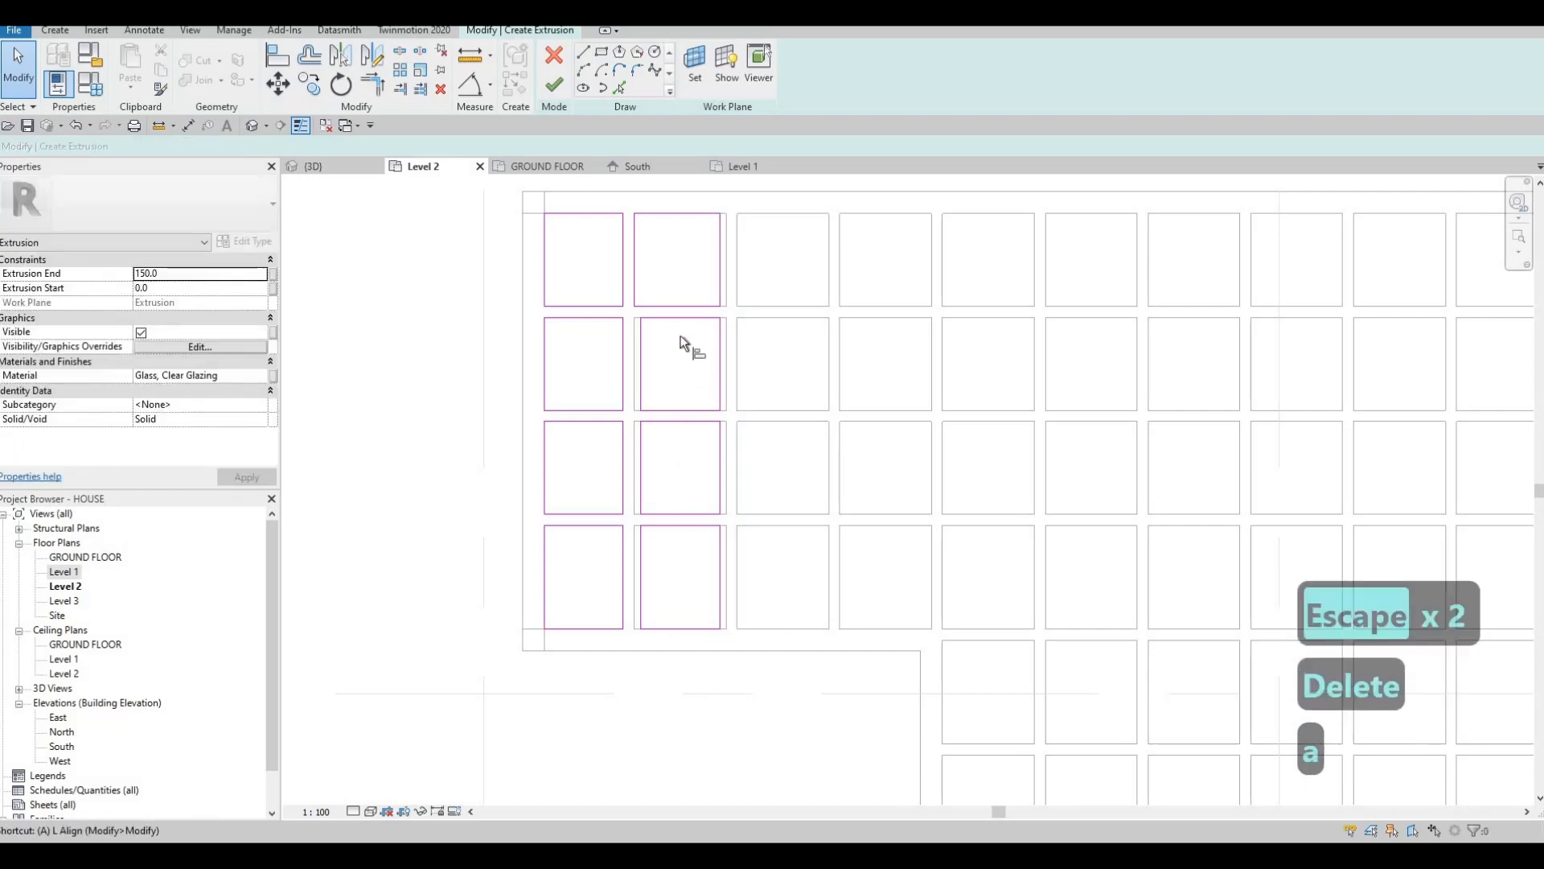
key(l)
key(Escape)
key(Escape)
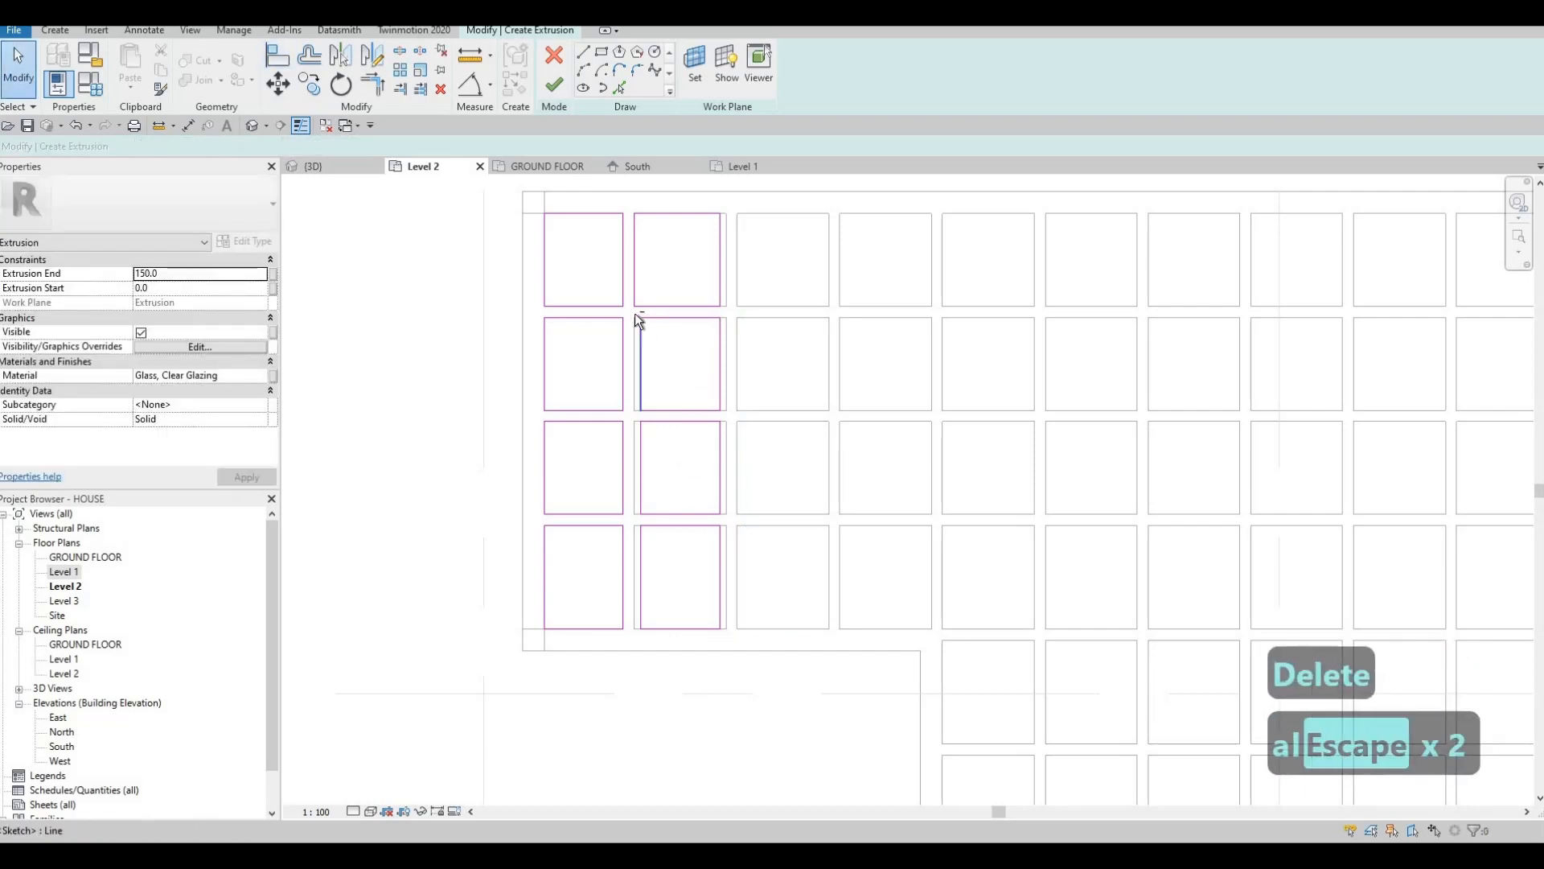
Move the lower three rectangles of the second column left onto the left edges of their grid openings.
mouse_move(632, 312)
mouse_down()
mouse_move(749, 661)
mouse_move(750, 544)
mouse_up()
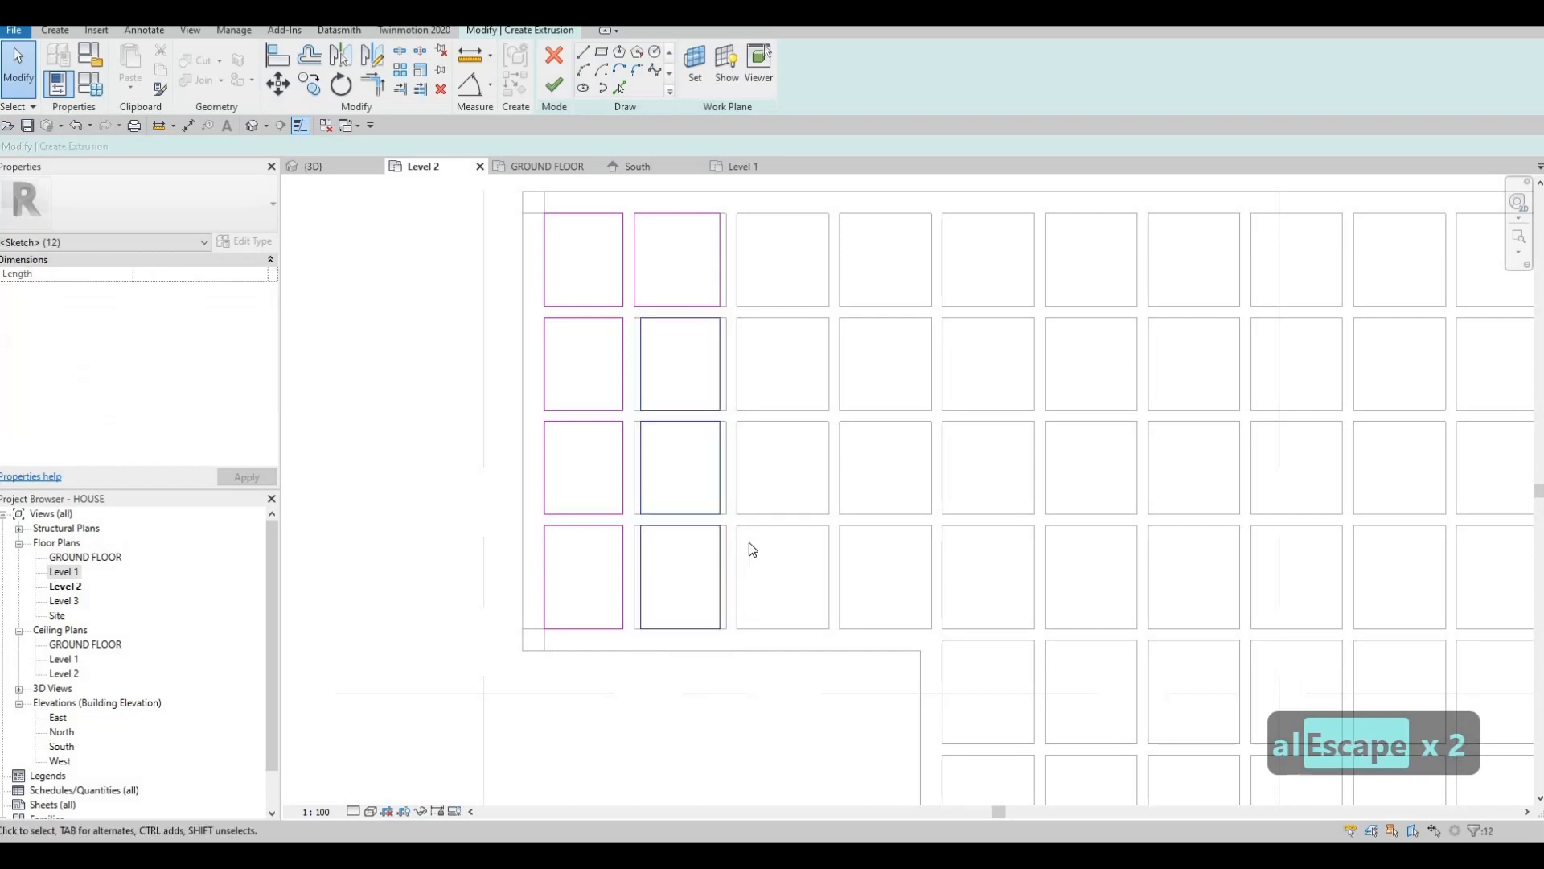
key(m)
key(v)
scroll(642, 315, up, 5)
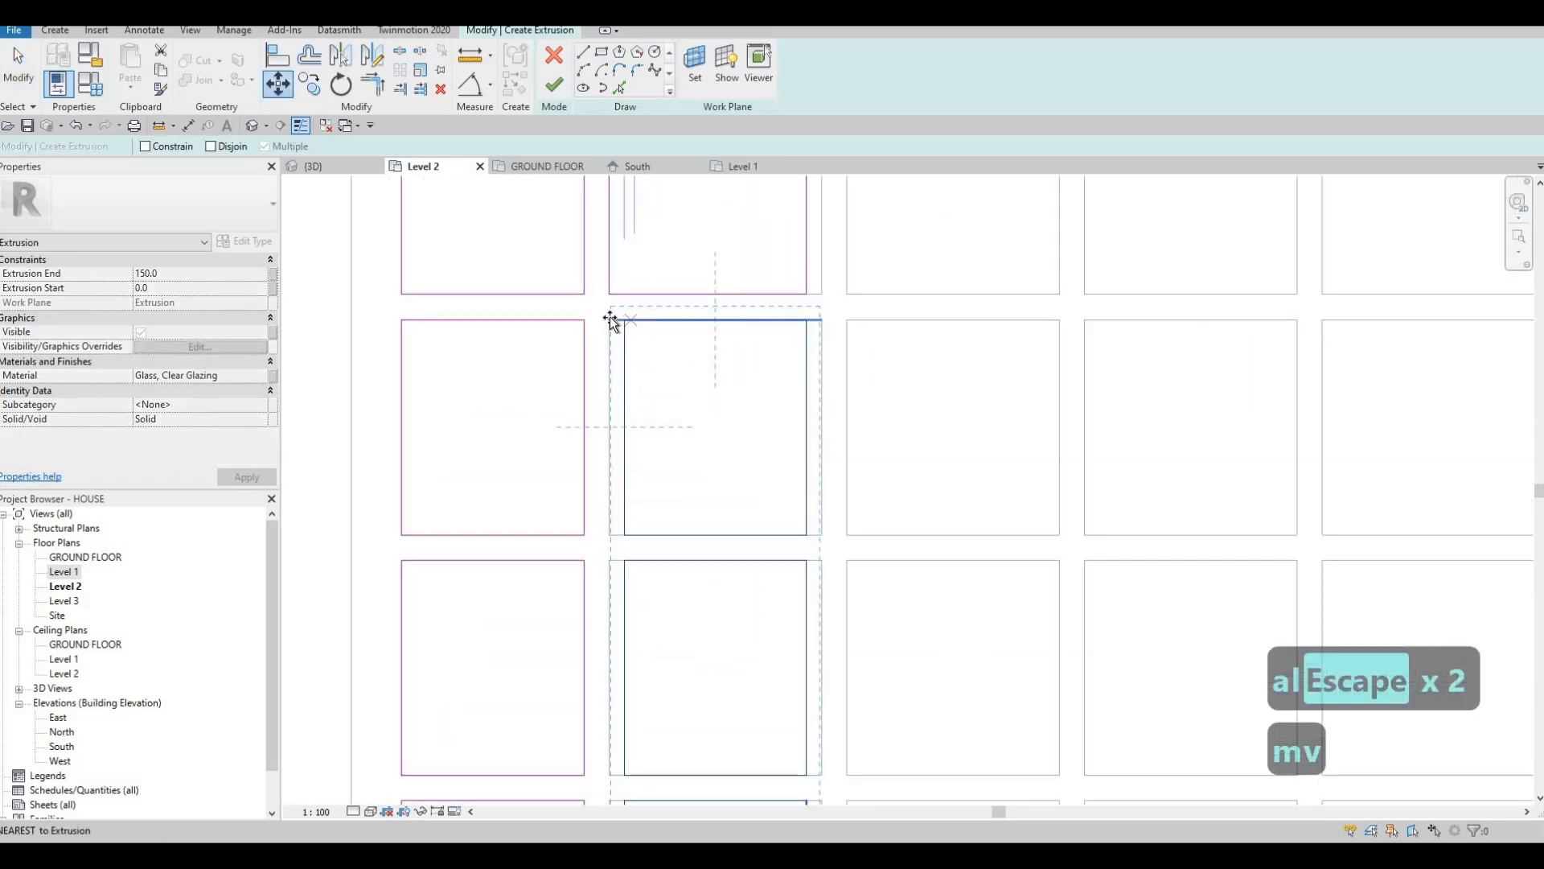
click(633, 317)
key(Escape)
key(Escape)
key(Escape)
scroll(673, 348, down, 2)
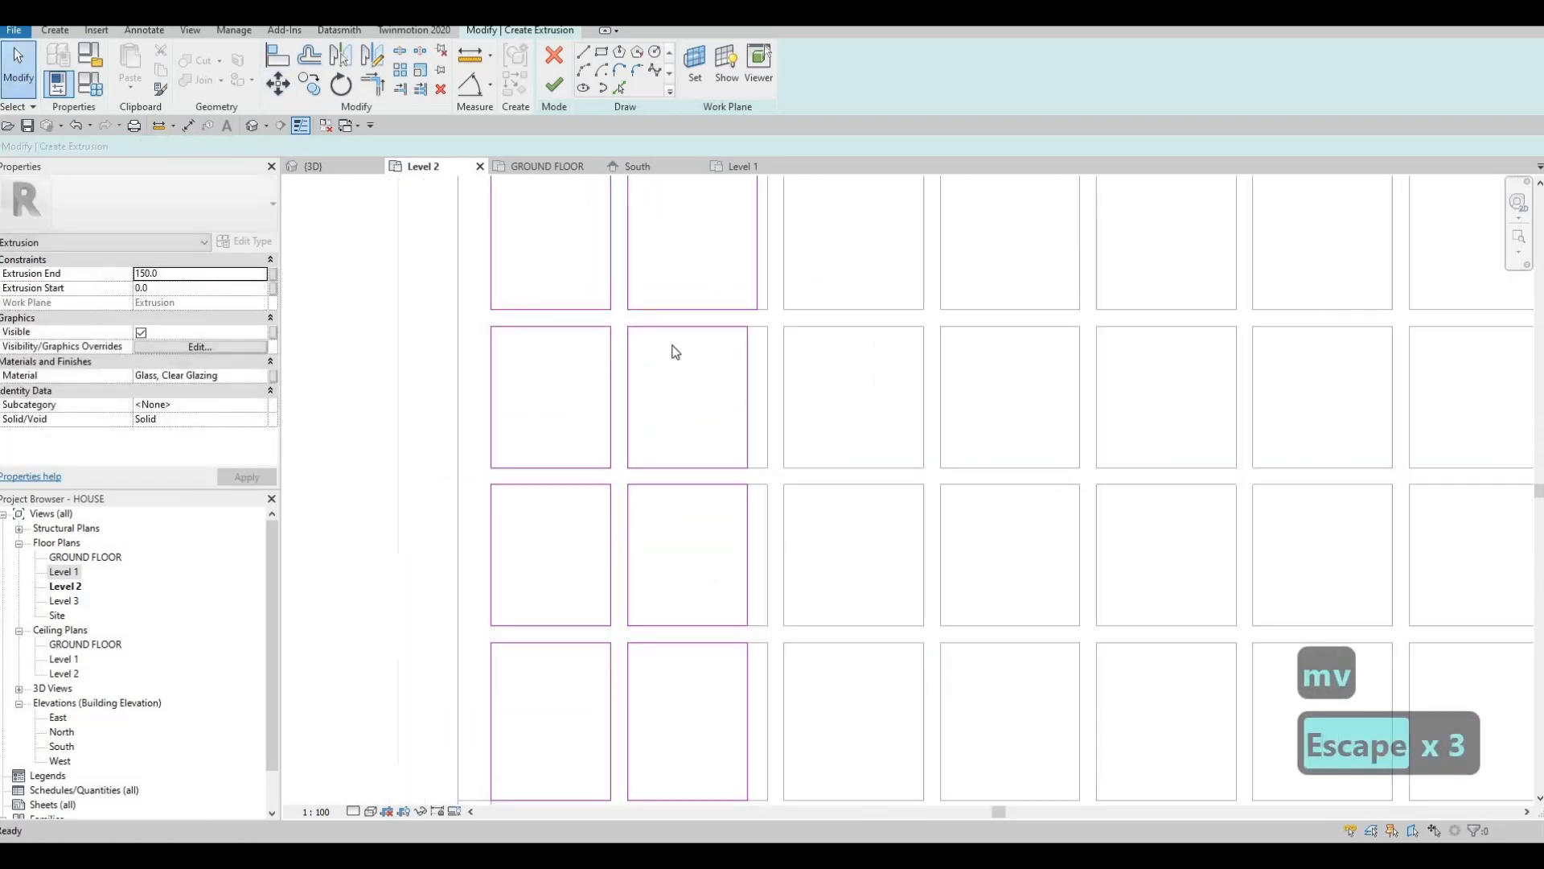
Align the right edges of the second column's four rectangles with the right edges of their grid openings.
key(a)
key(l)
click(767, 354)
click(748, 349)
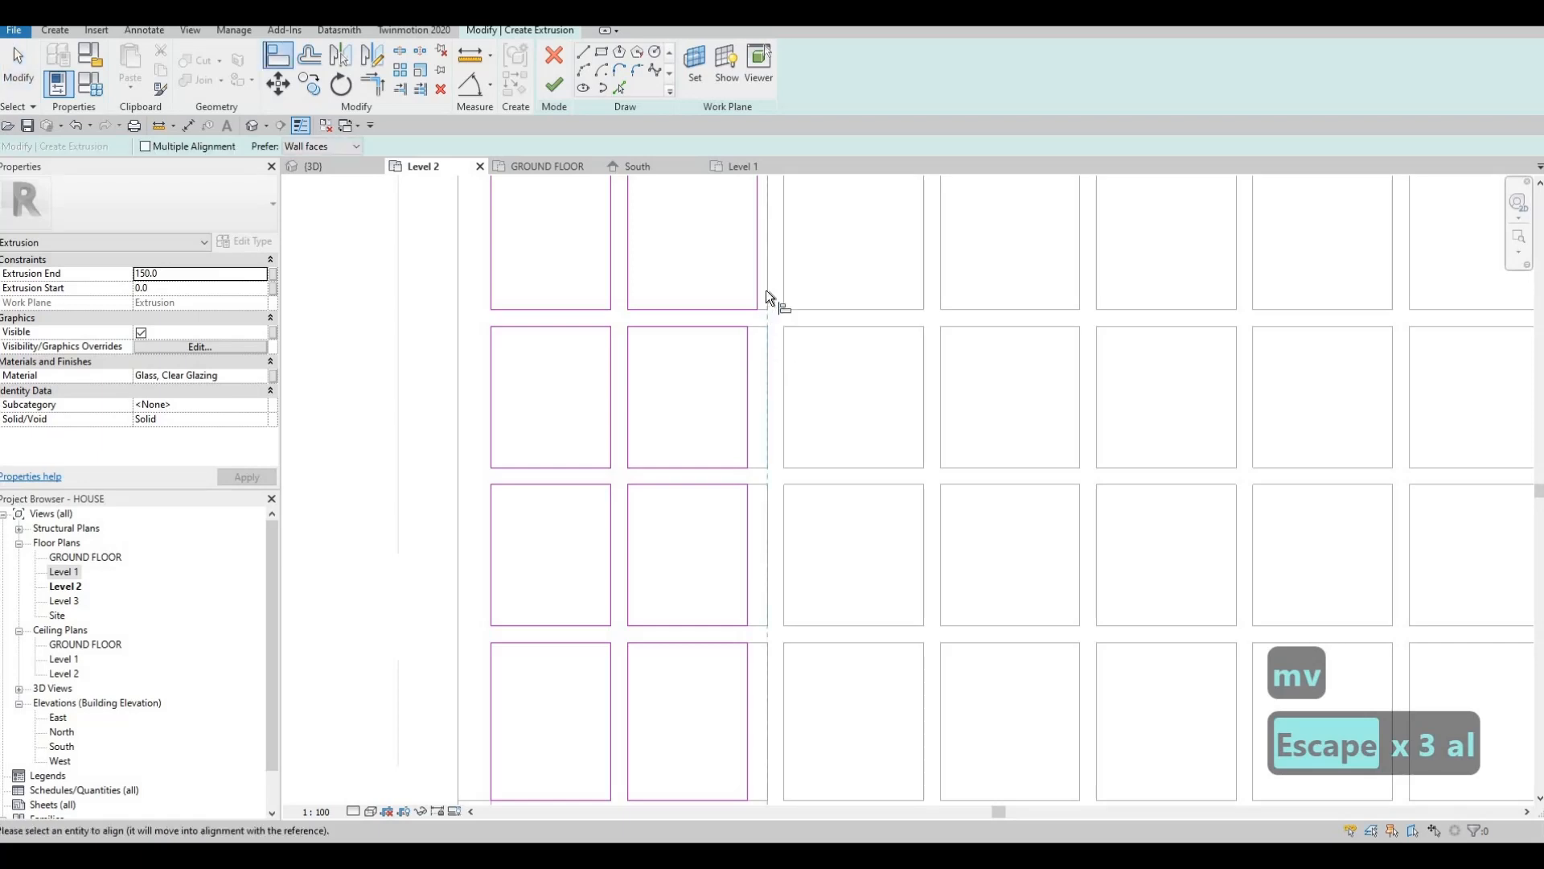
click(765, 286)
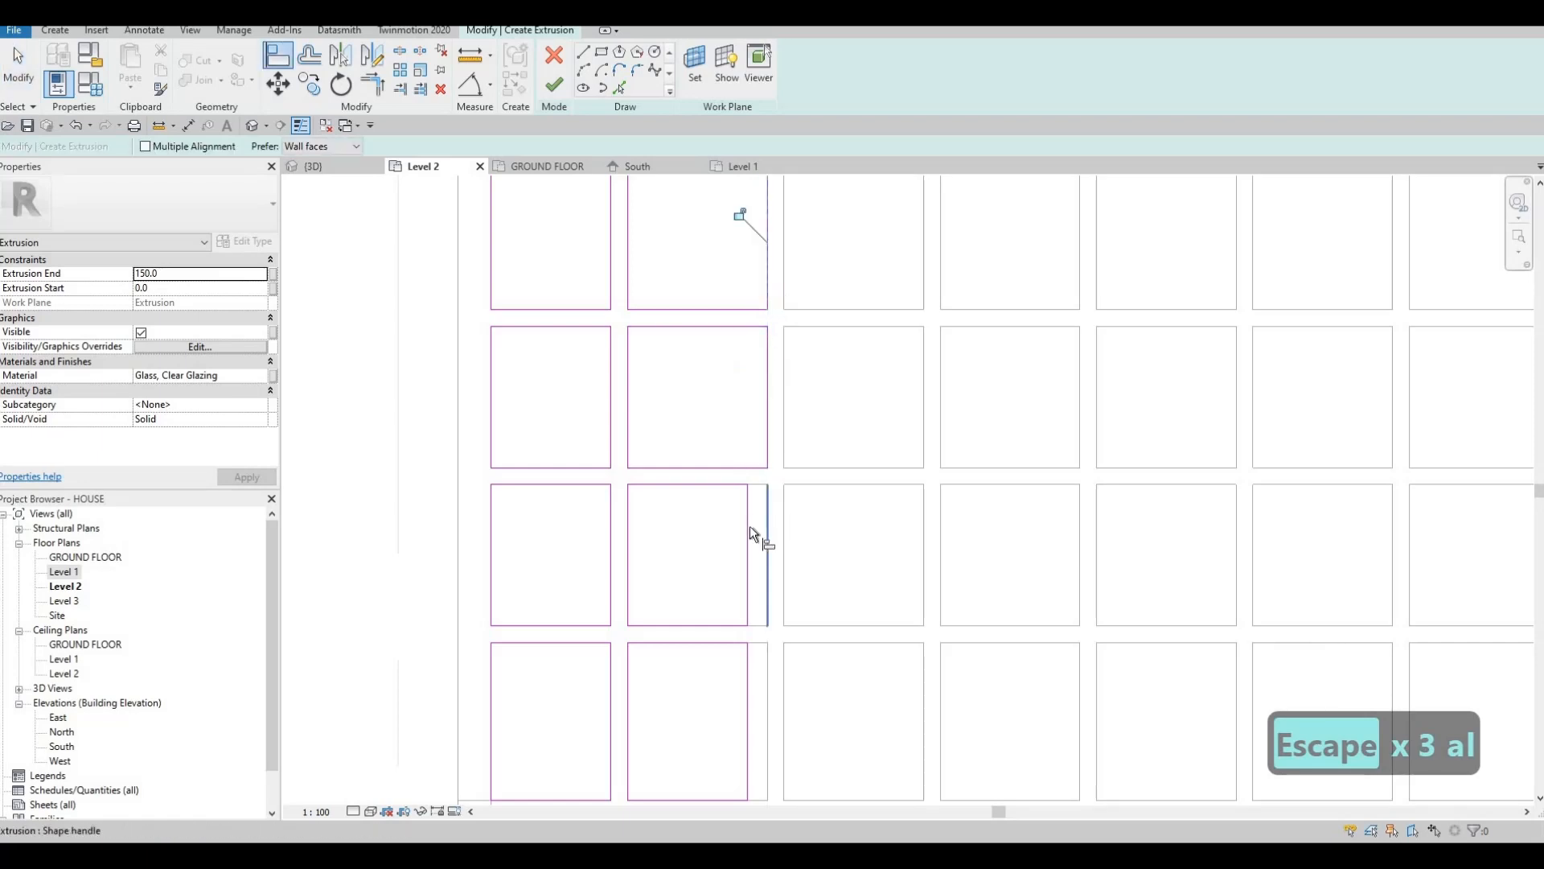
click(748, 647)
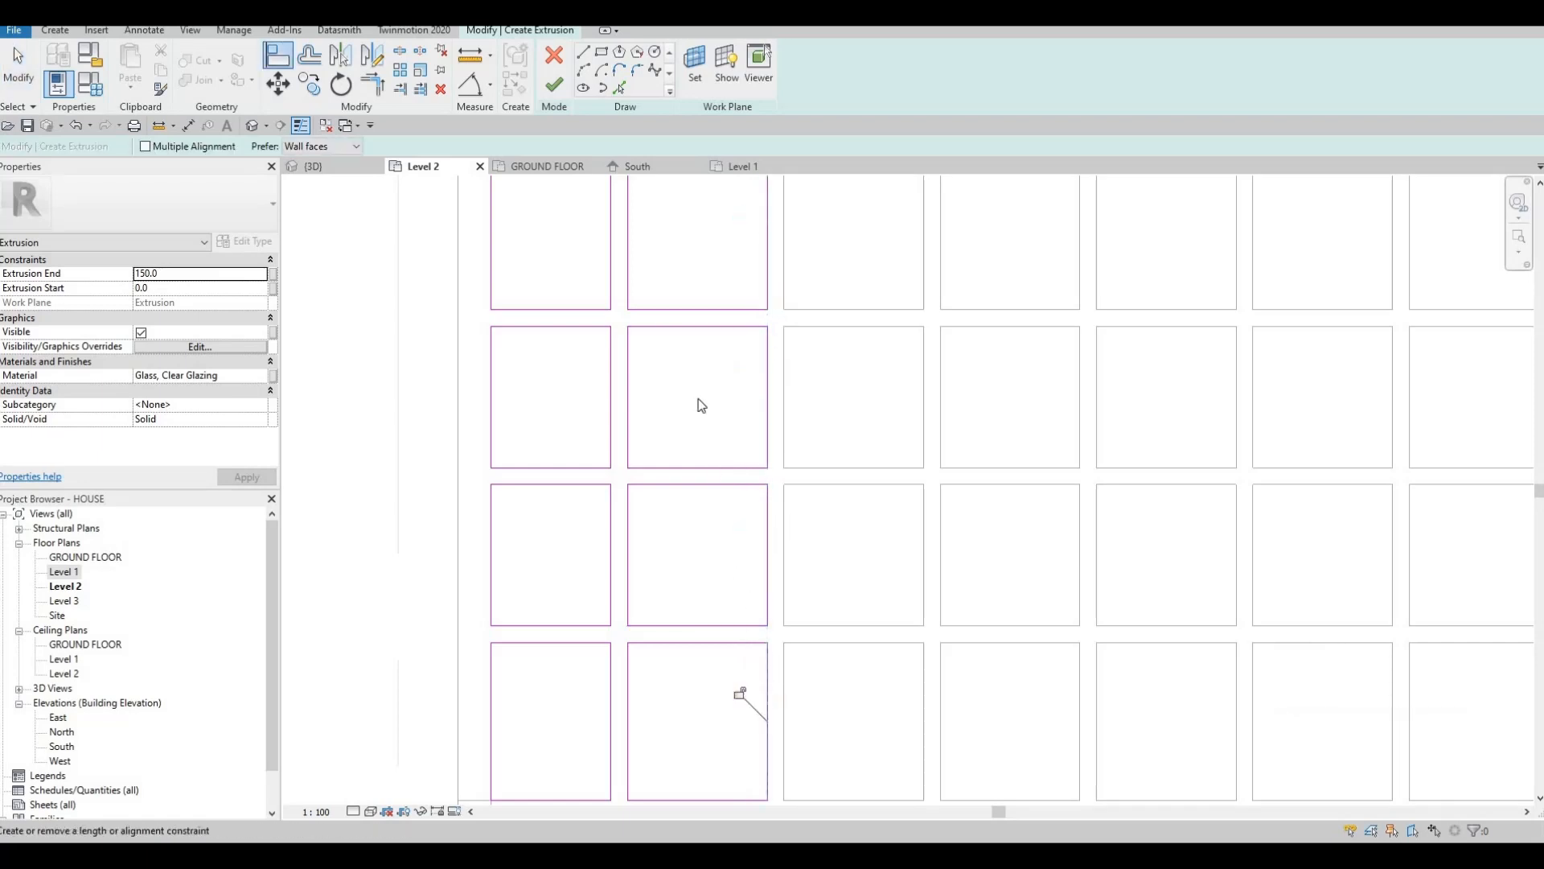
key(Escape)
key(Escape)
Copy the second column's four rectangles into the grid openings of the third through tenth columns.
scroll(678, 359, down, 2)
drag(672, 354, 833, 736)
key(c)
key(o)
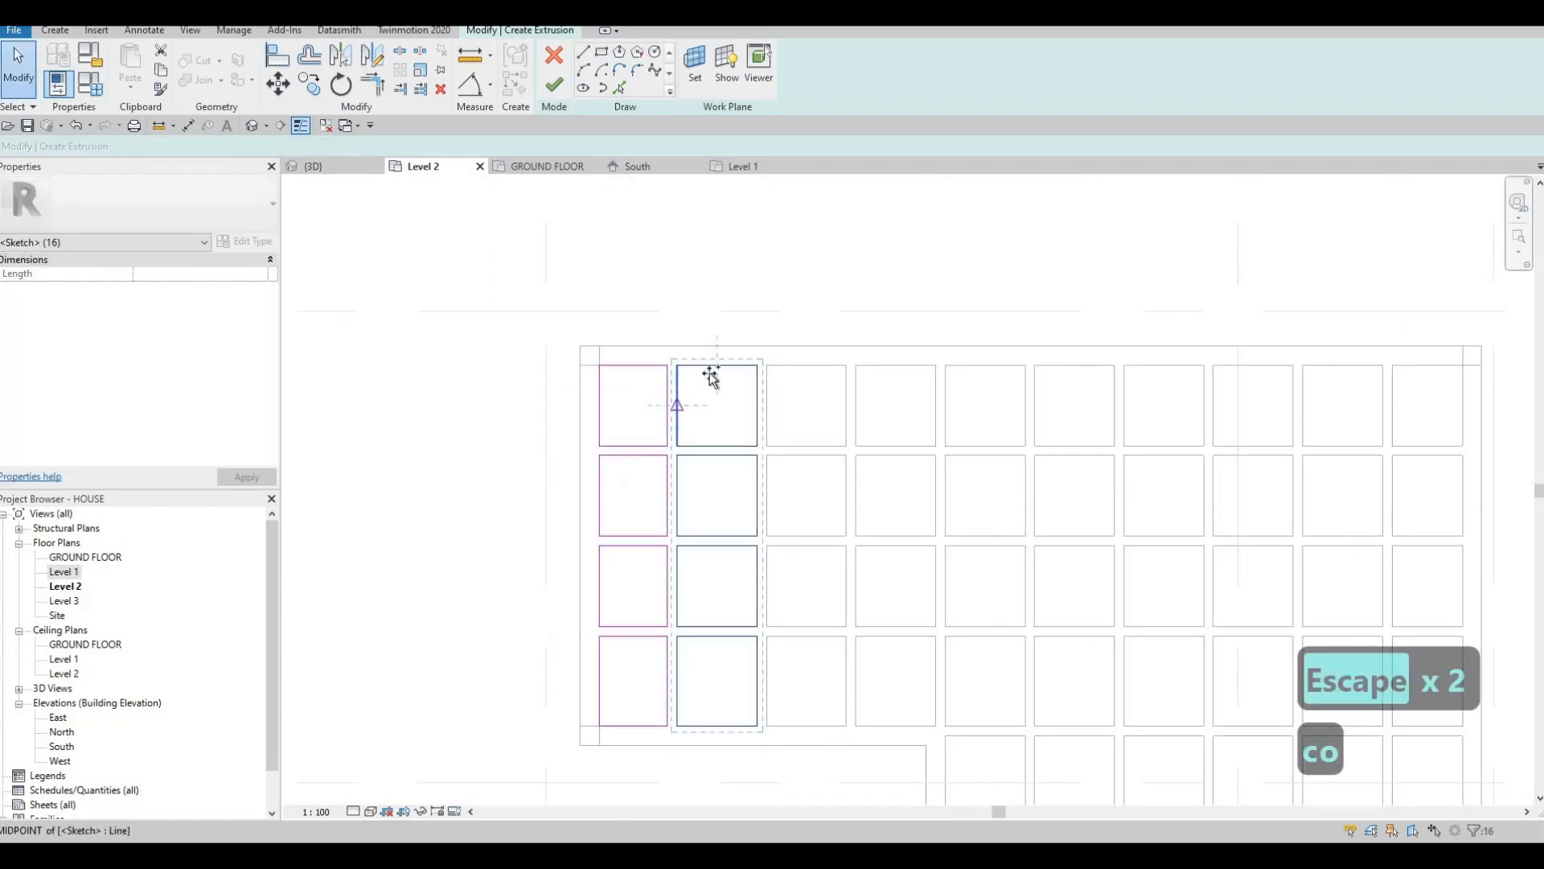
click(679, 368)
click(769, 369)
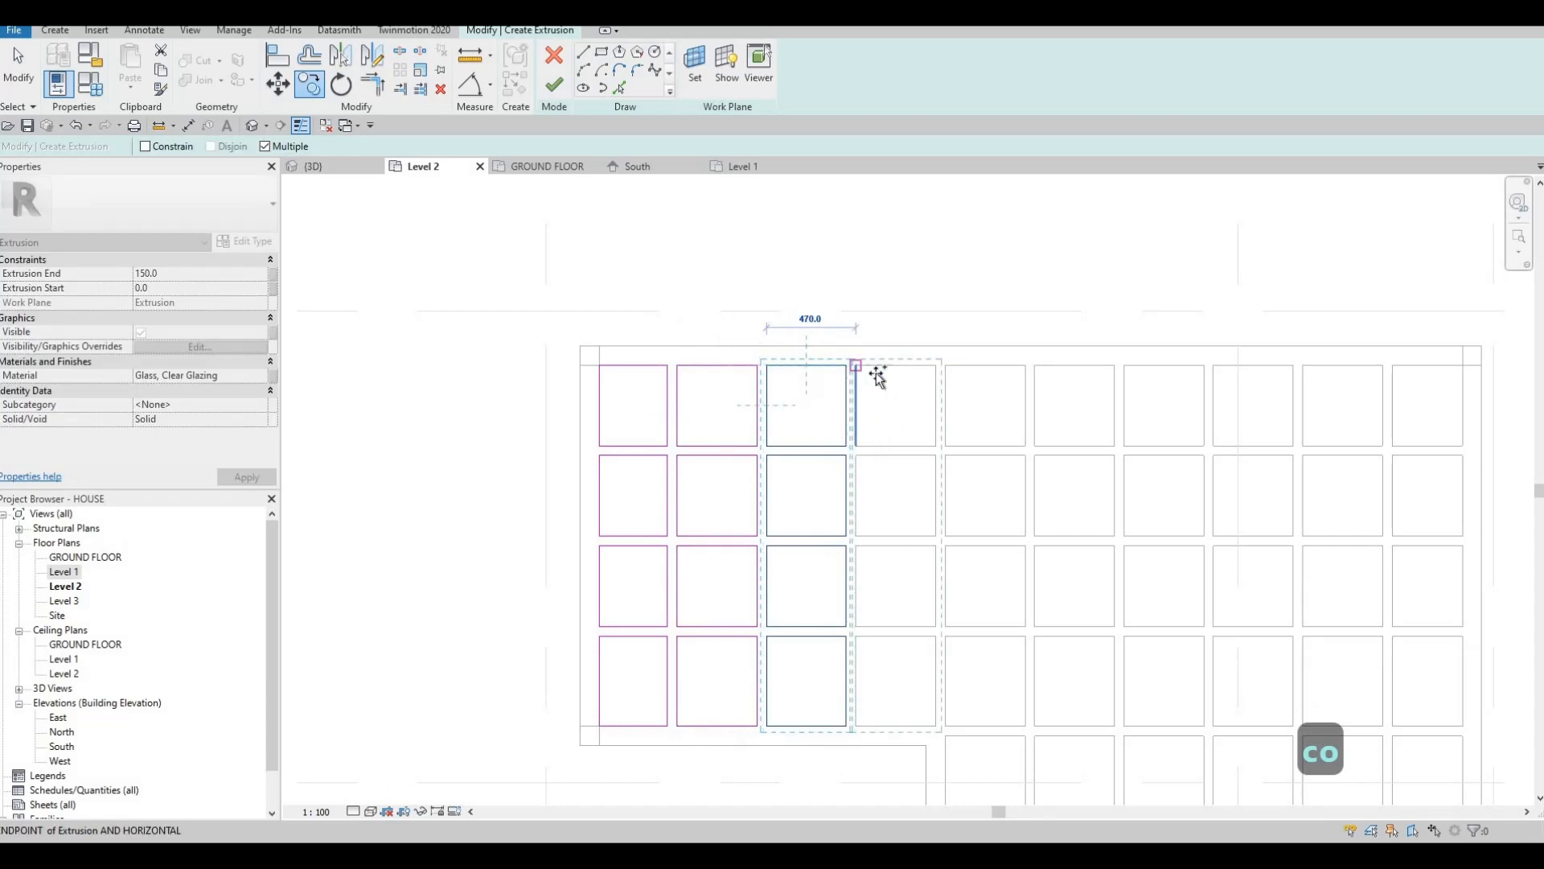
click(874, 373)
click(954, 371)
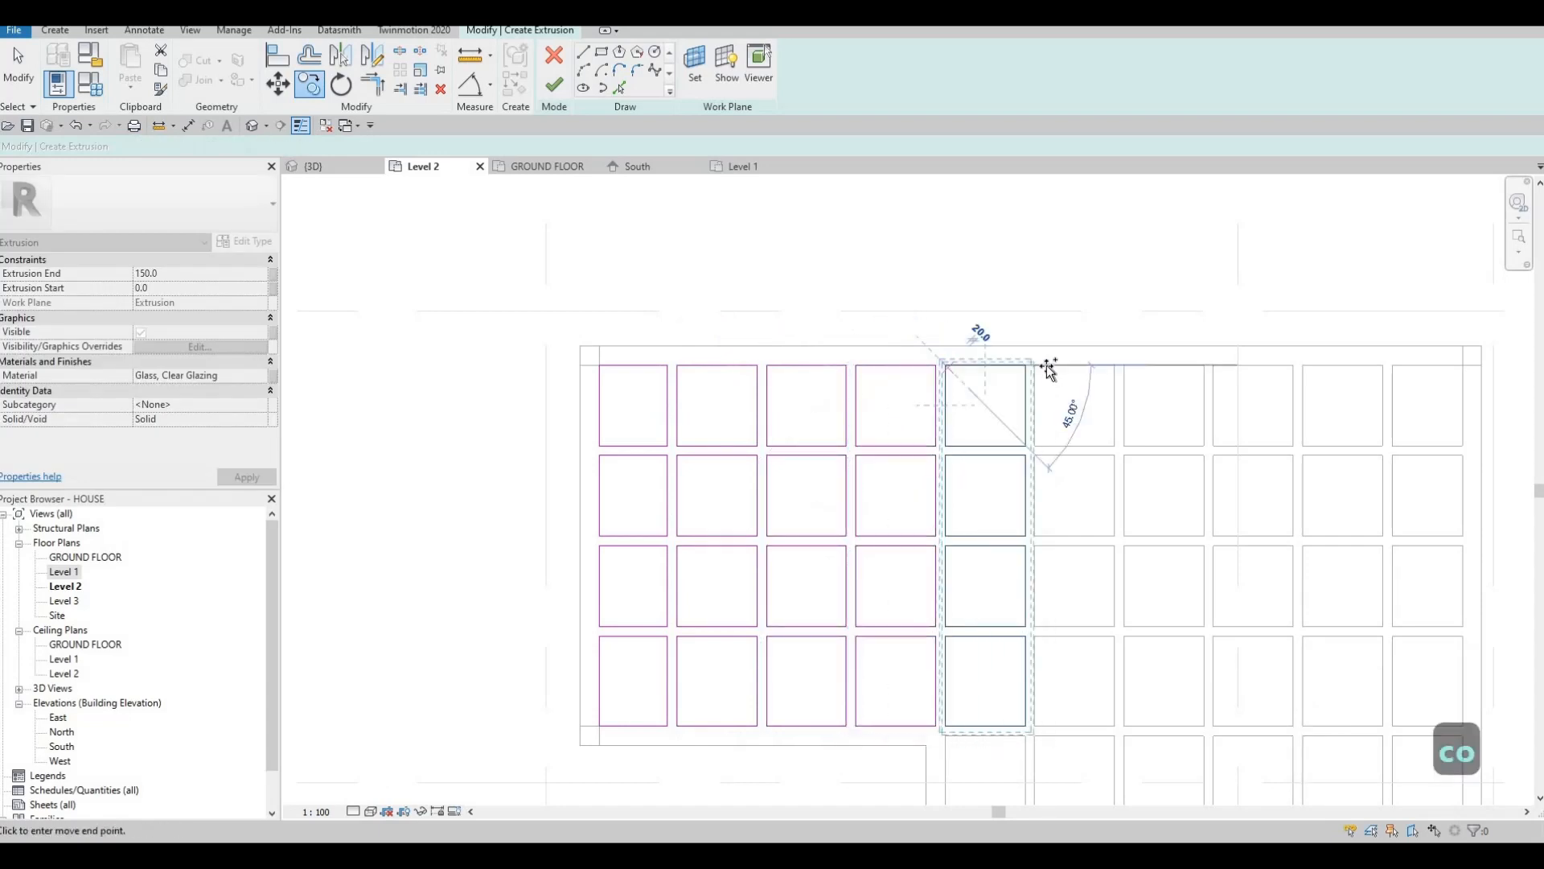
click(1039, 368)
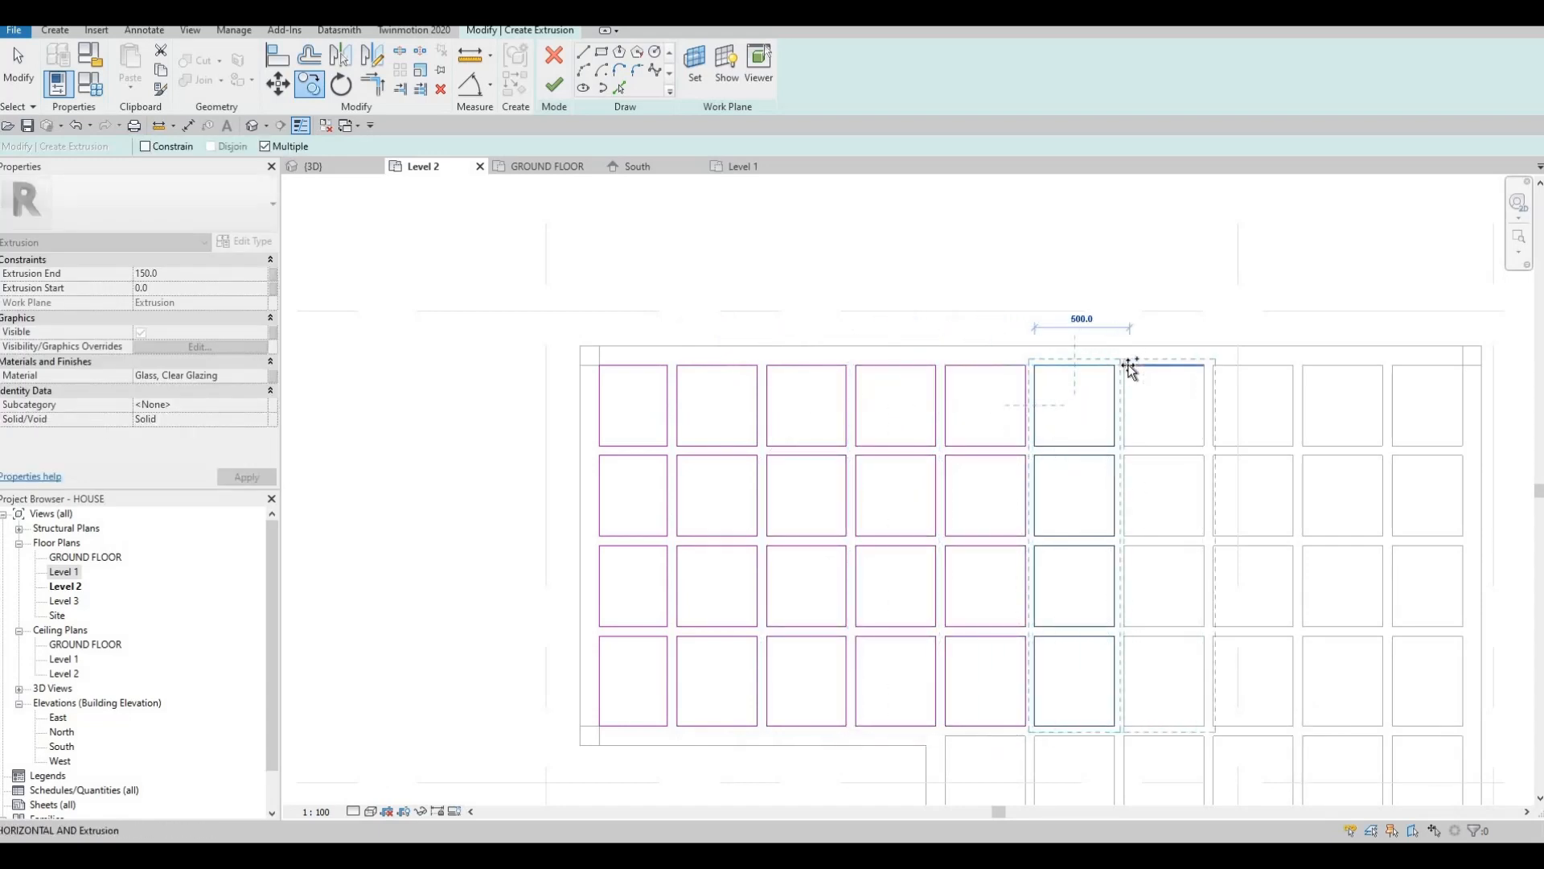
click(1176, 370)
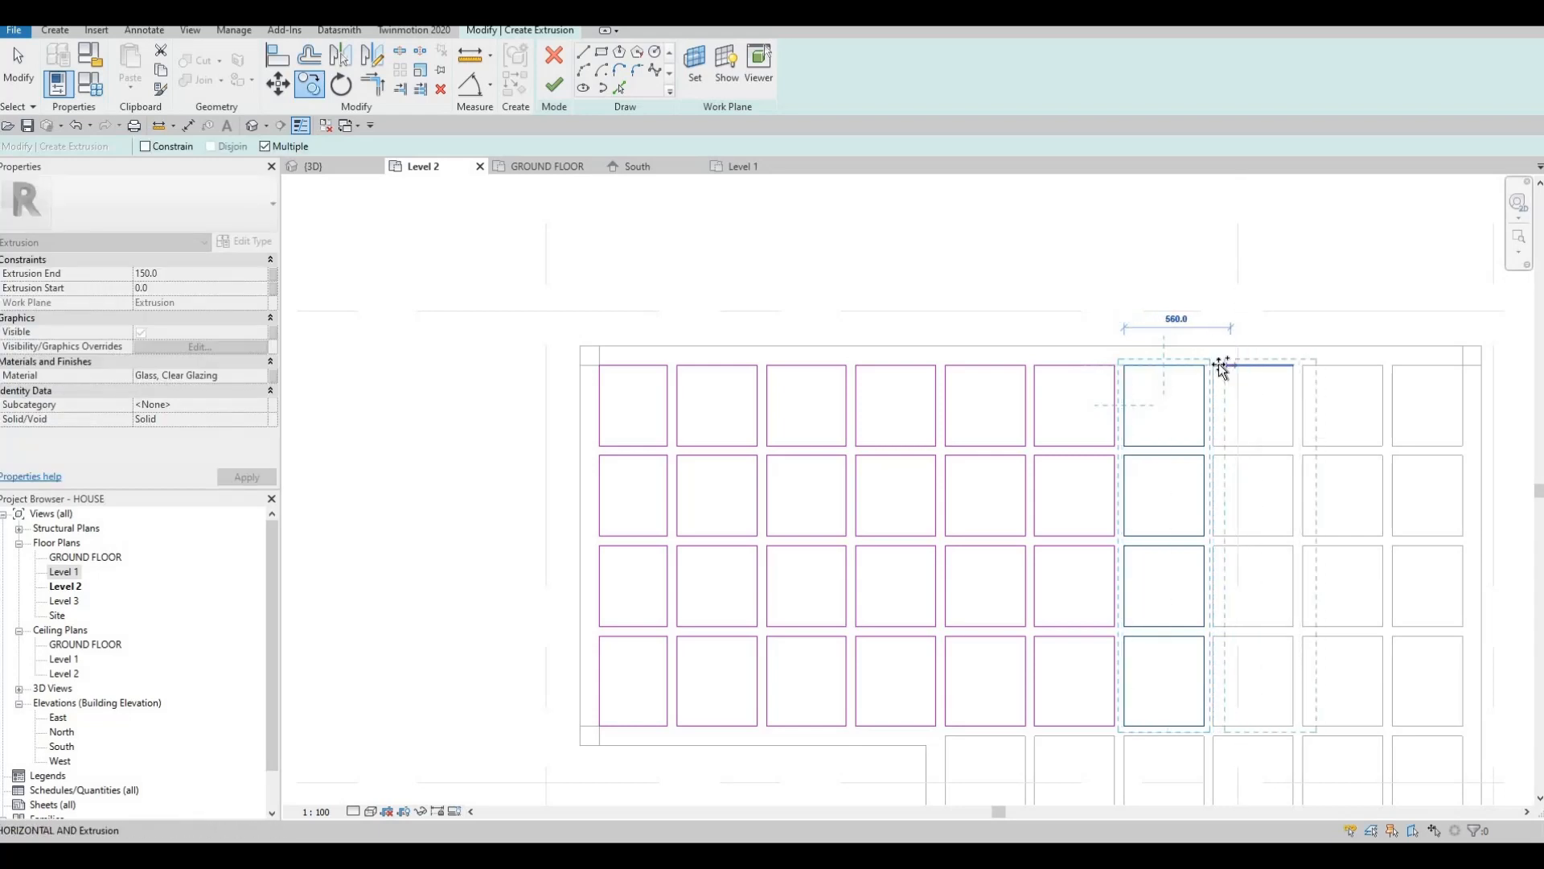
click(1305, 368)
click(1303, 369)
middle_drag(1311, 406, 1119, 384)
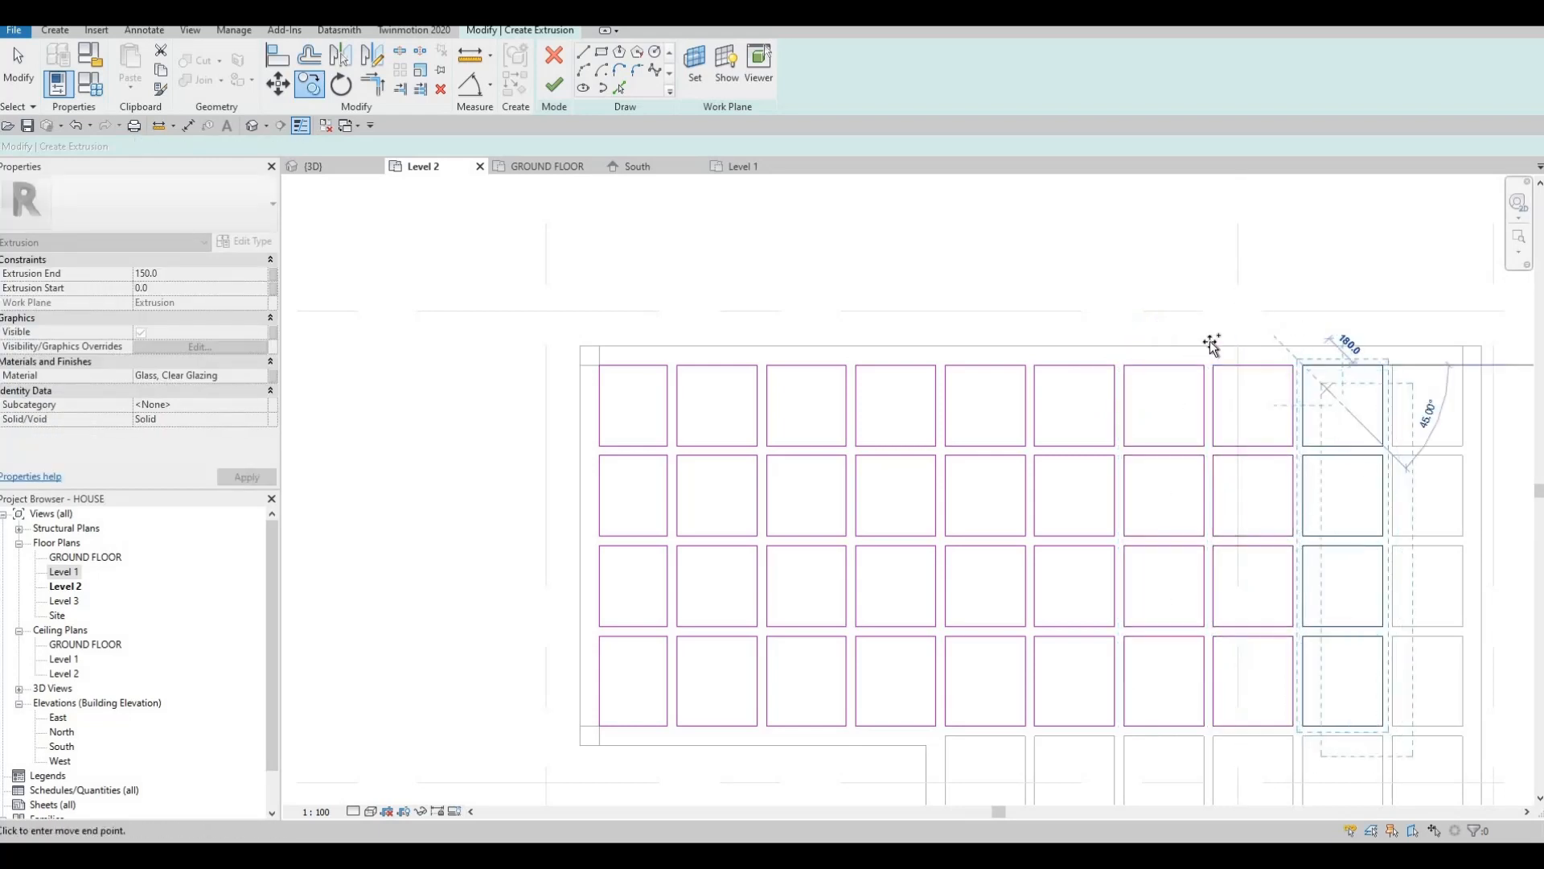
click(1196, 348)
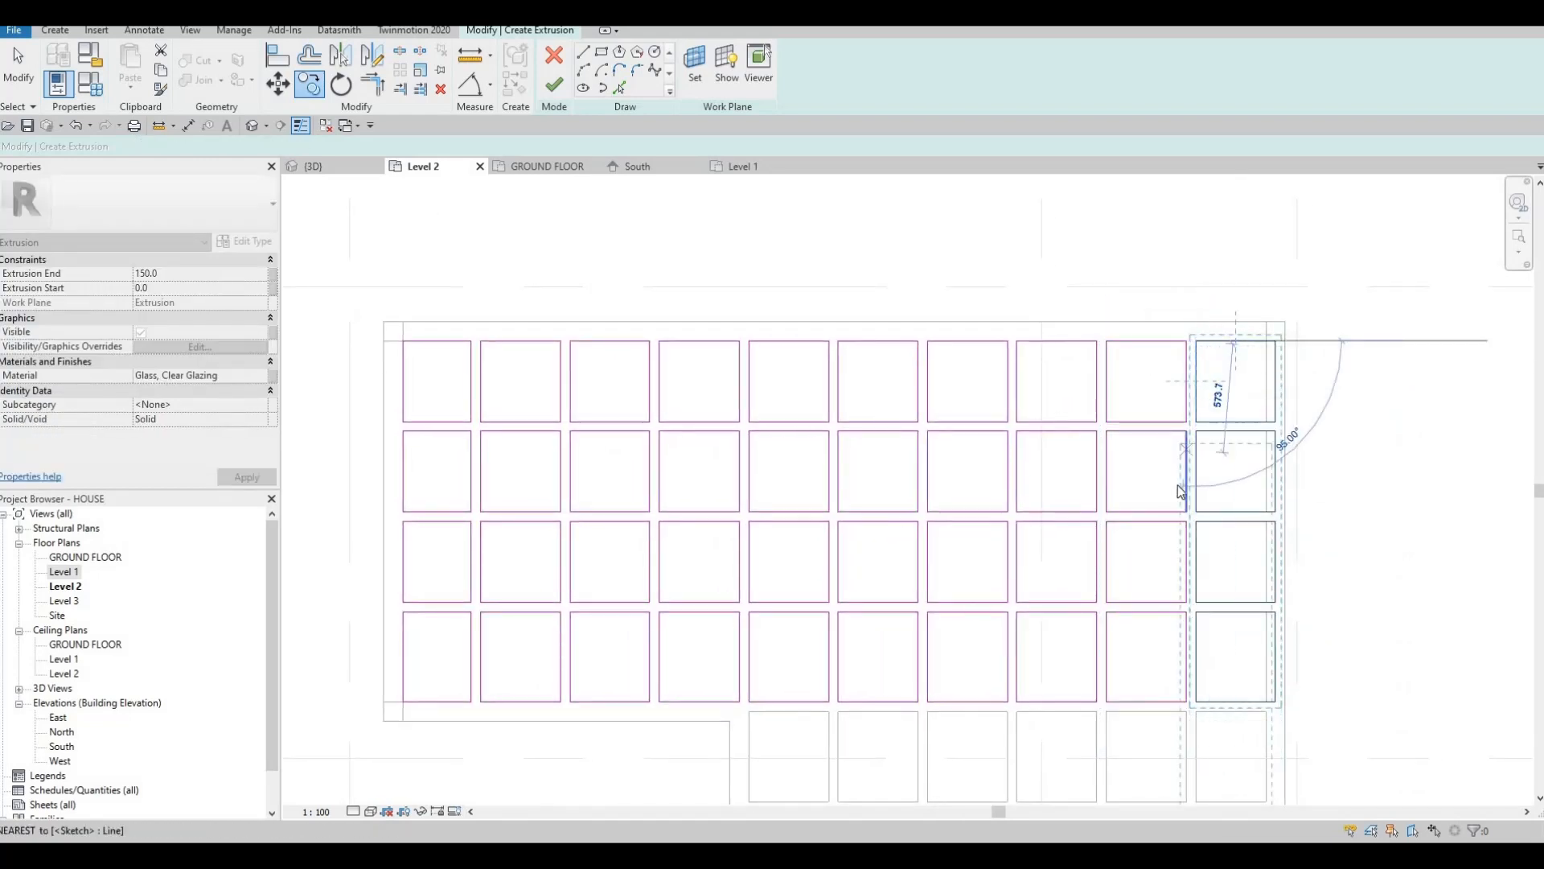
middle_drag(1317, 535, 1180, 489)
scroll(1179, 489, down, 1)
key(Escape)
key(Escape)
key(Escape)
Align the right edges of the tenth column's four rectangles with the right edges of their grid openings.
key(a)
key(l)
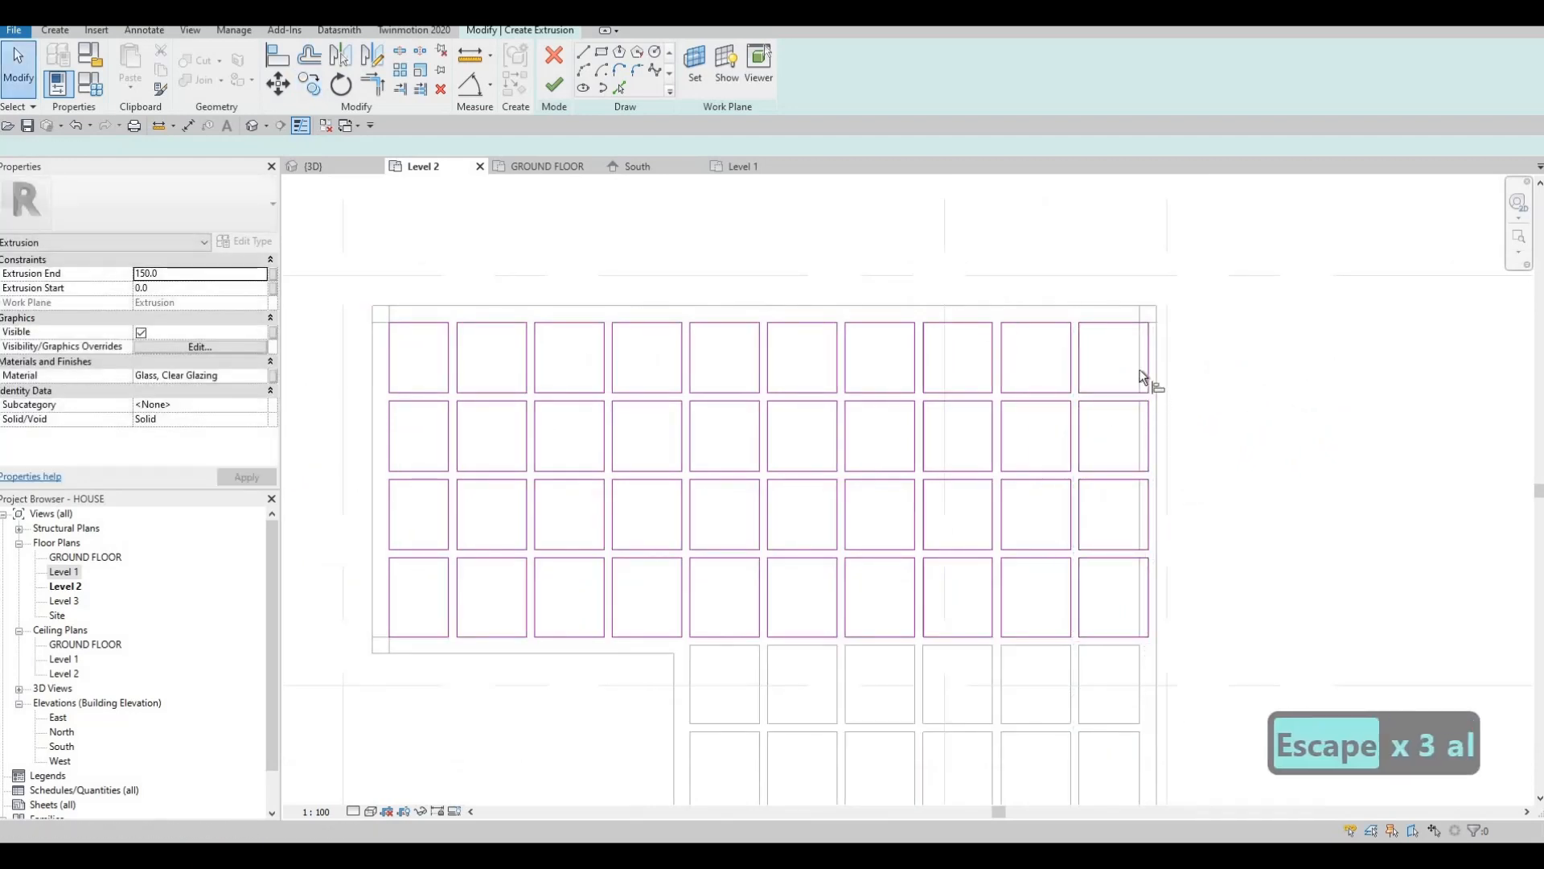
click(1144, 486)
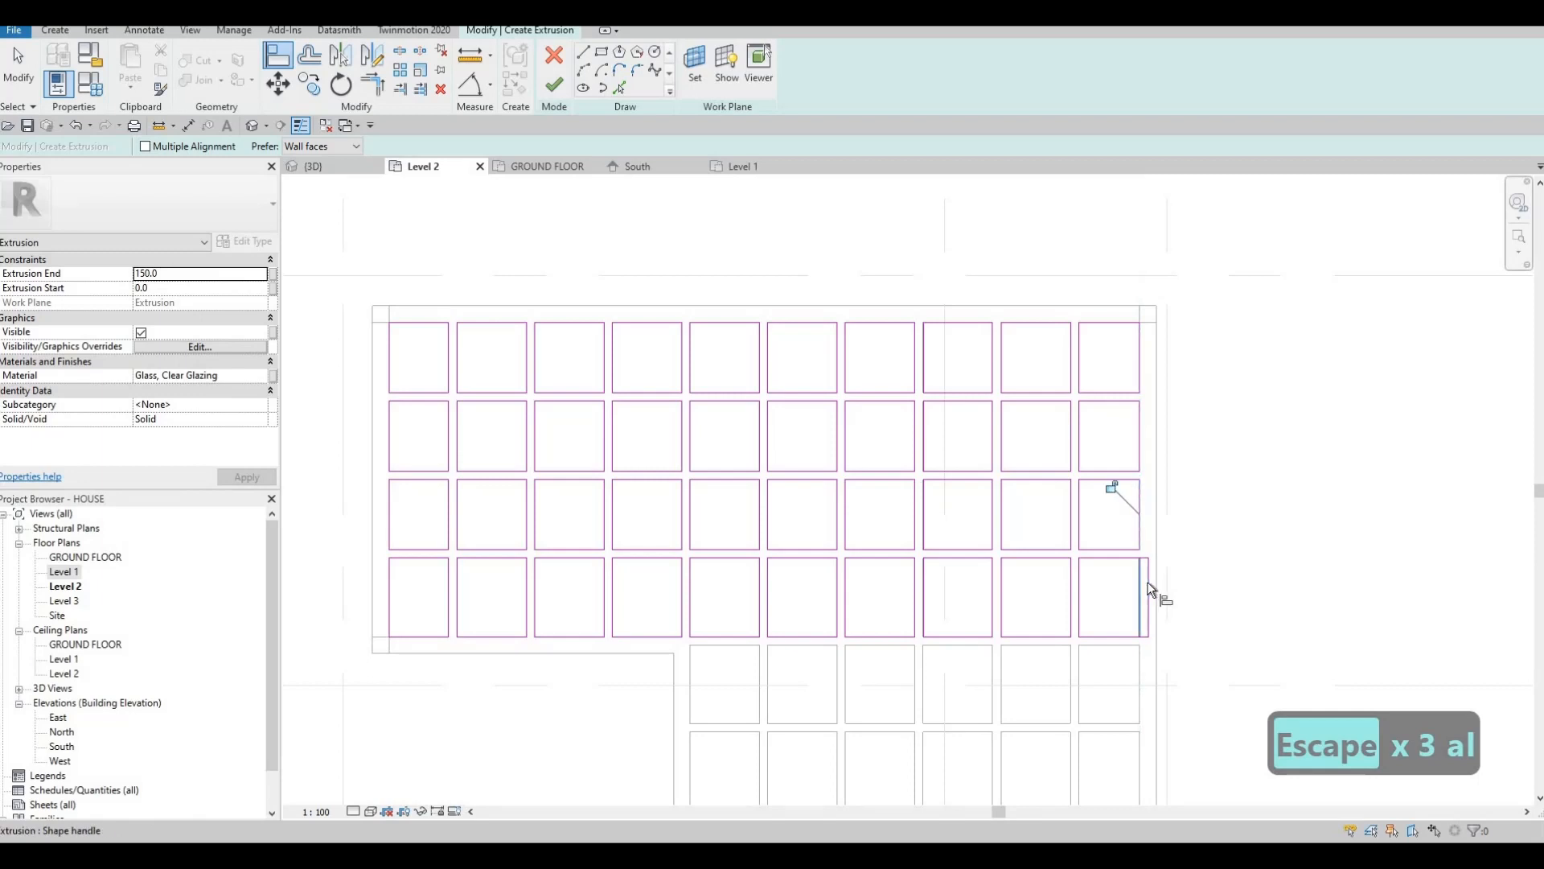
middle_drag(838, 617, 904, 450)
scroll(904, 451, down, 1)
key(Escape)
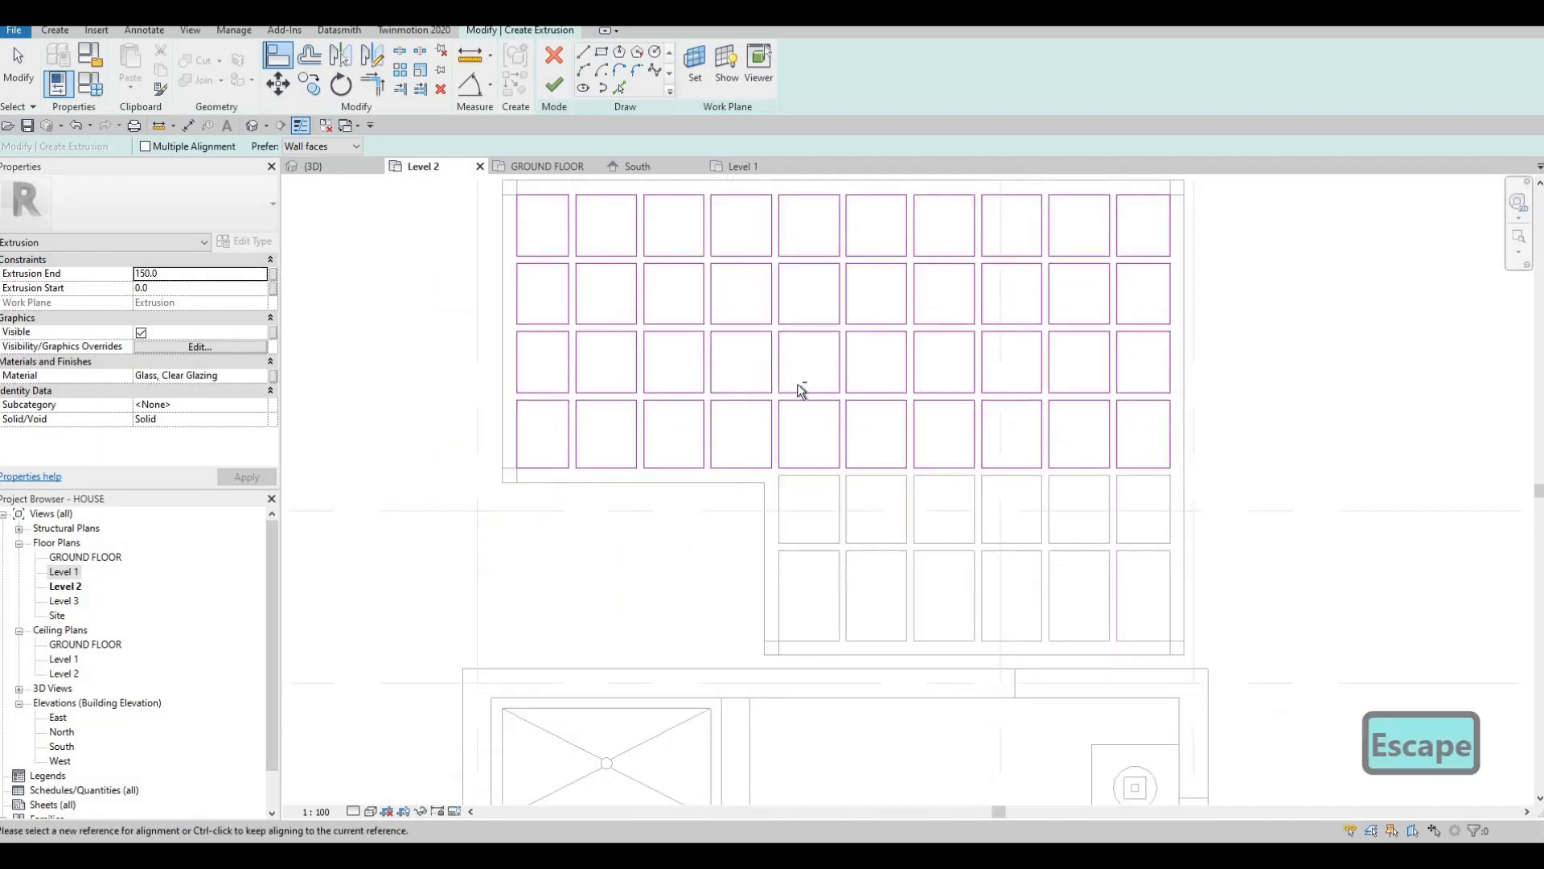
middle_drag(768, 397, 749, 341)
key(Escape)
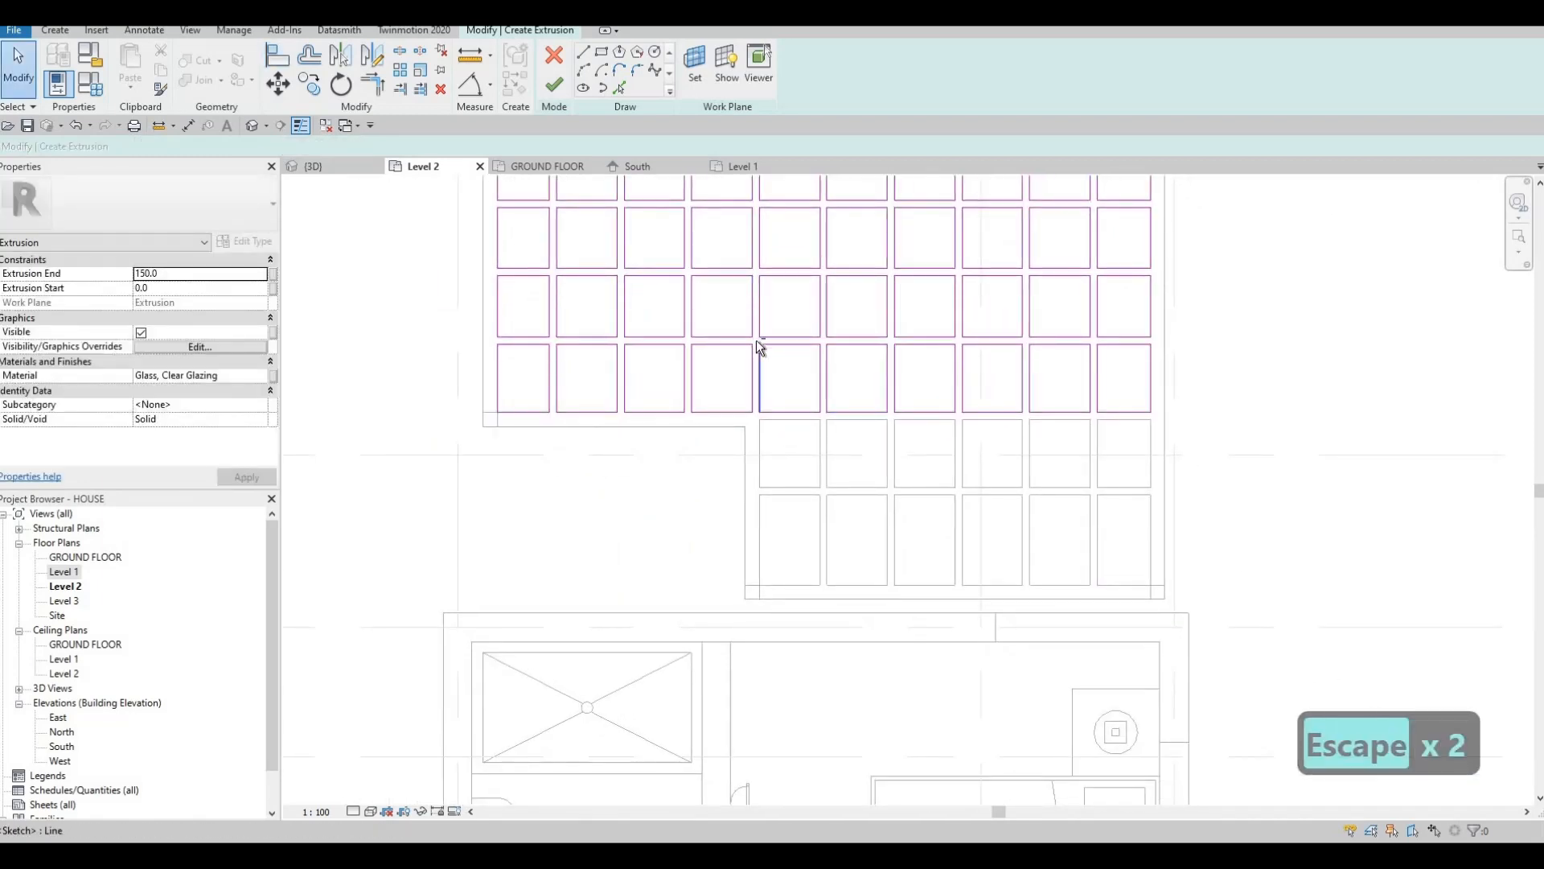
Copy the six rightmost rectangles of the fourth row down into the two remaining rows of grid openings.
scroll(756, 339, up, 1)
drag(755, 338, 1359, 471)
key(c)
key(o)
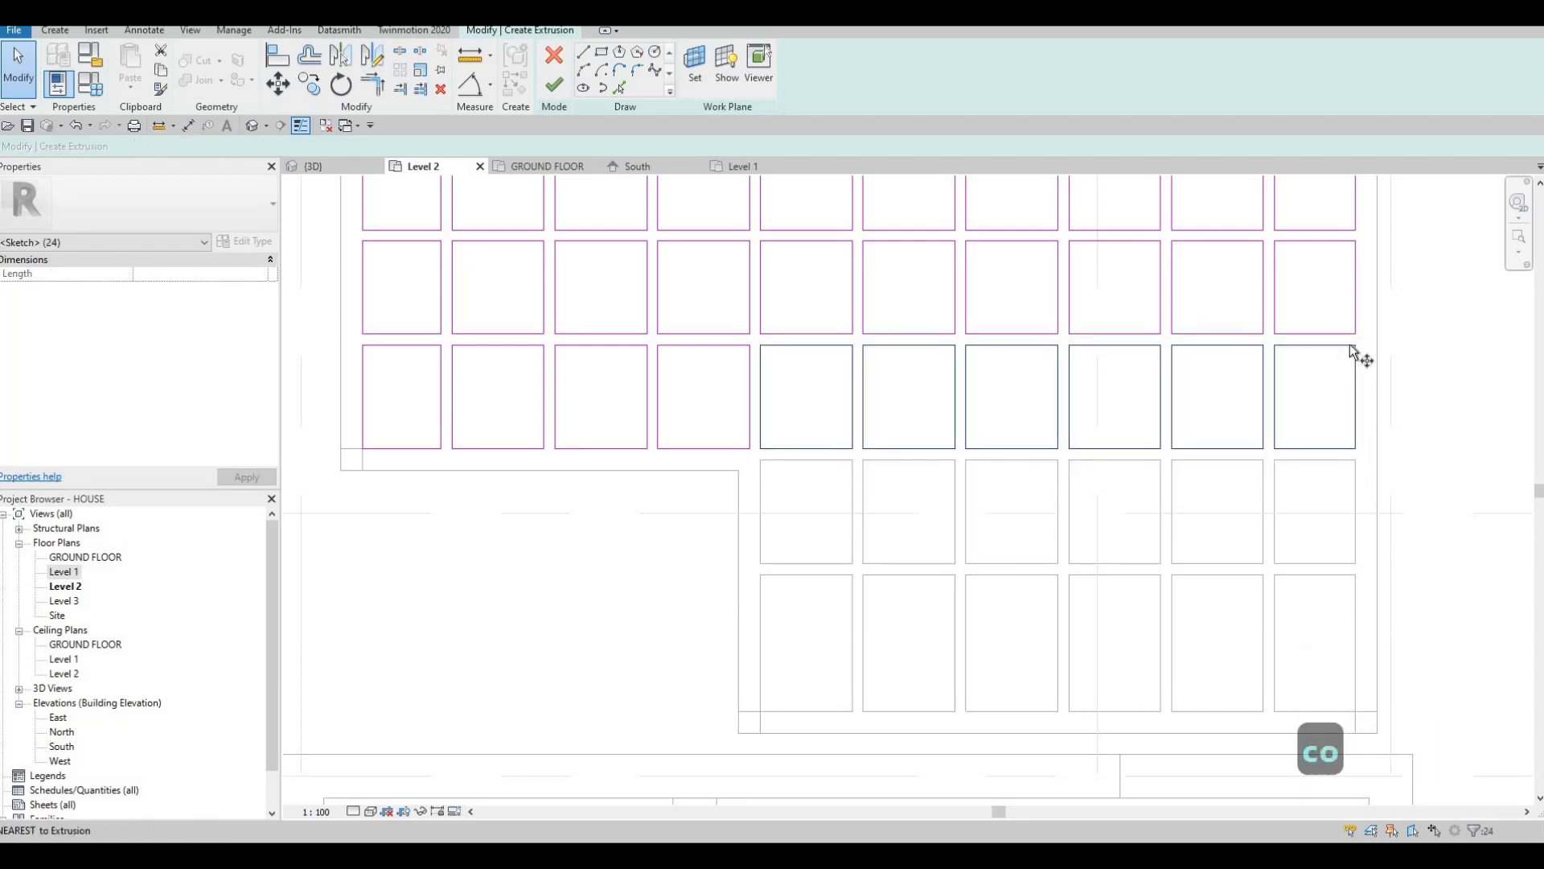
click(1360, 459)
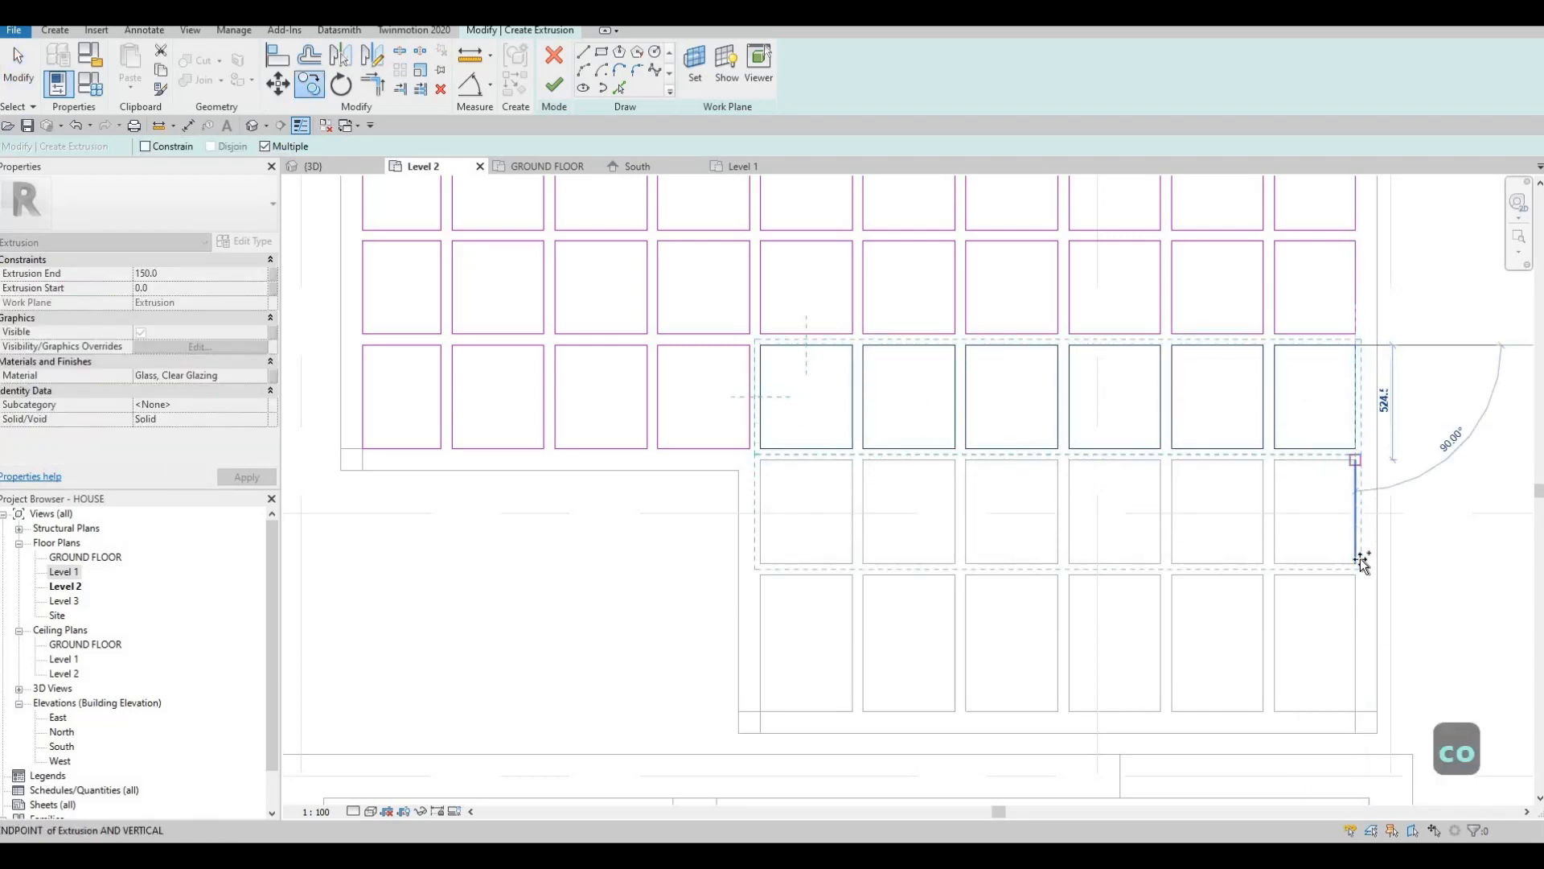
click(1143, 626)
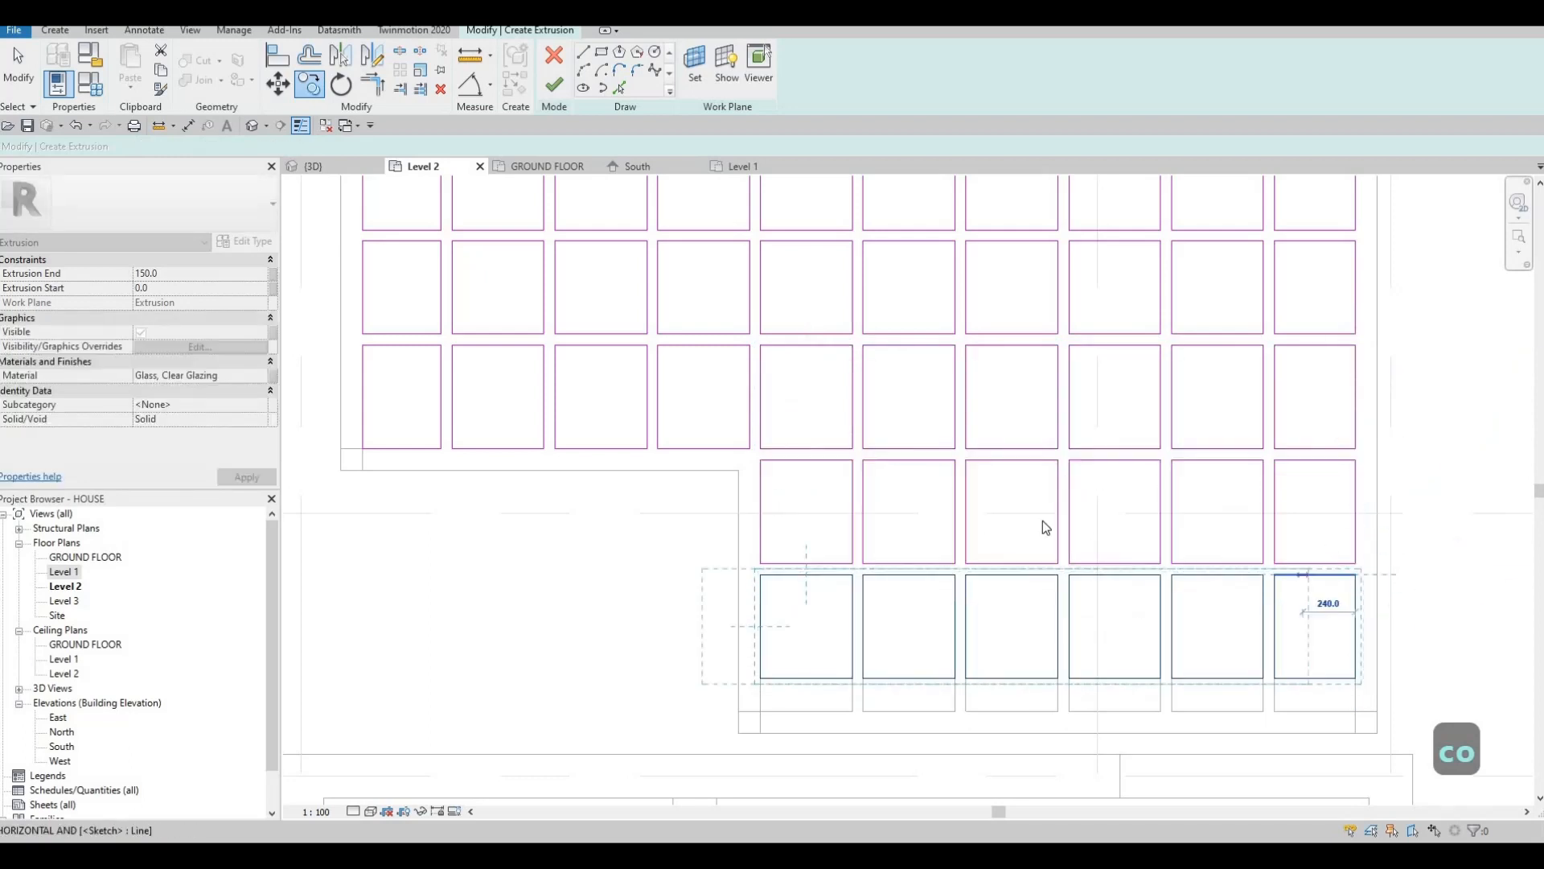
key(Escape)
key(Escape)
key(Escape)
key(Escape)
Align the bottom edges of the last row's six rectangles with the bottom edges of their grid openings.
key(a)
key(l)
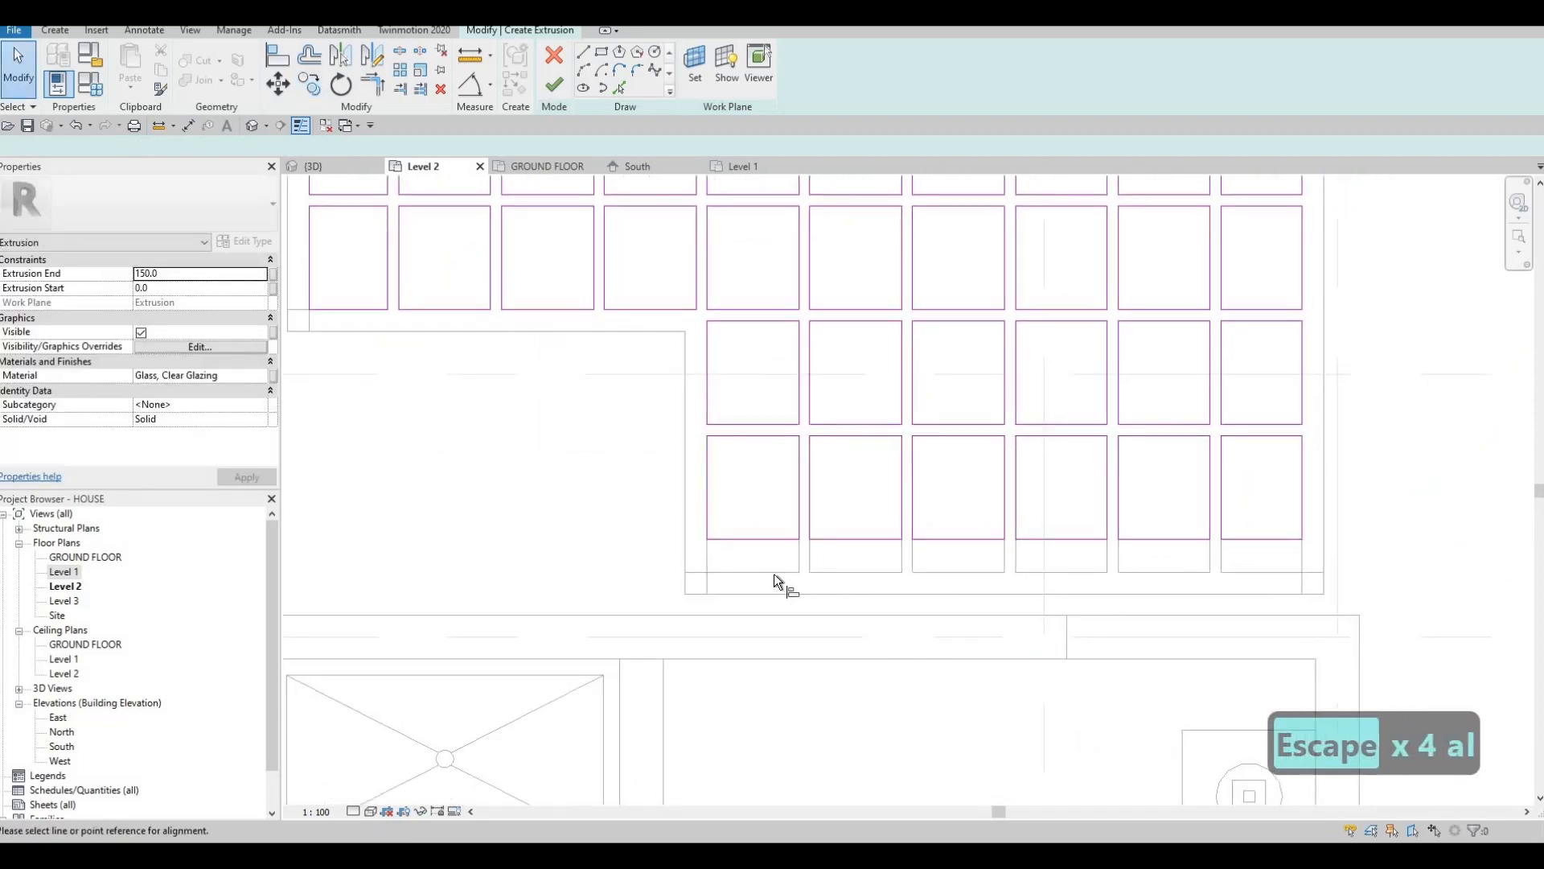
click(774, 572)
click(781, 540)
click(836, 571)
click(940, 572)
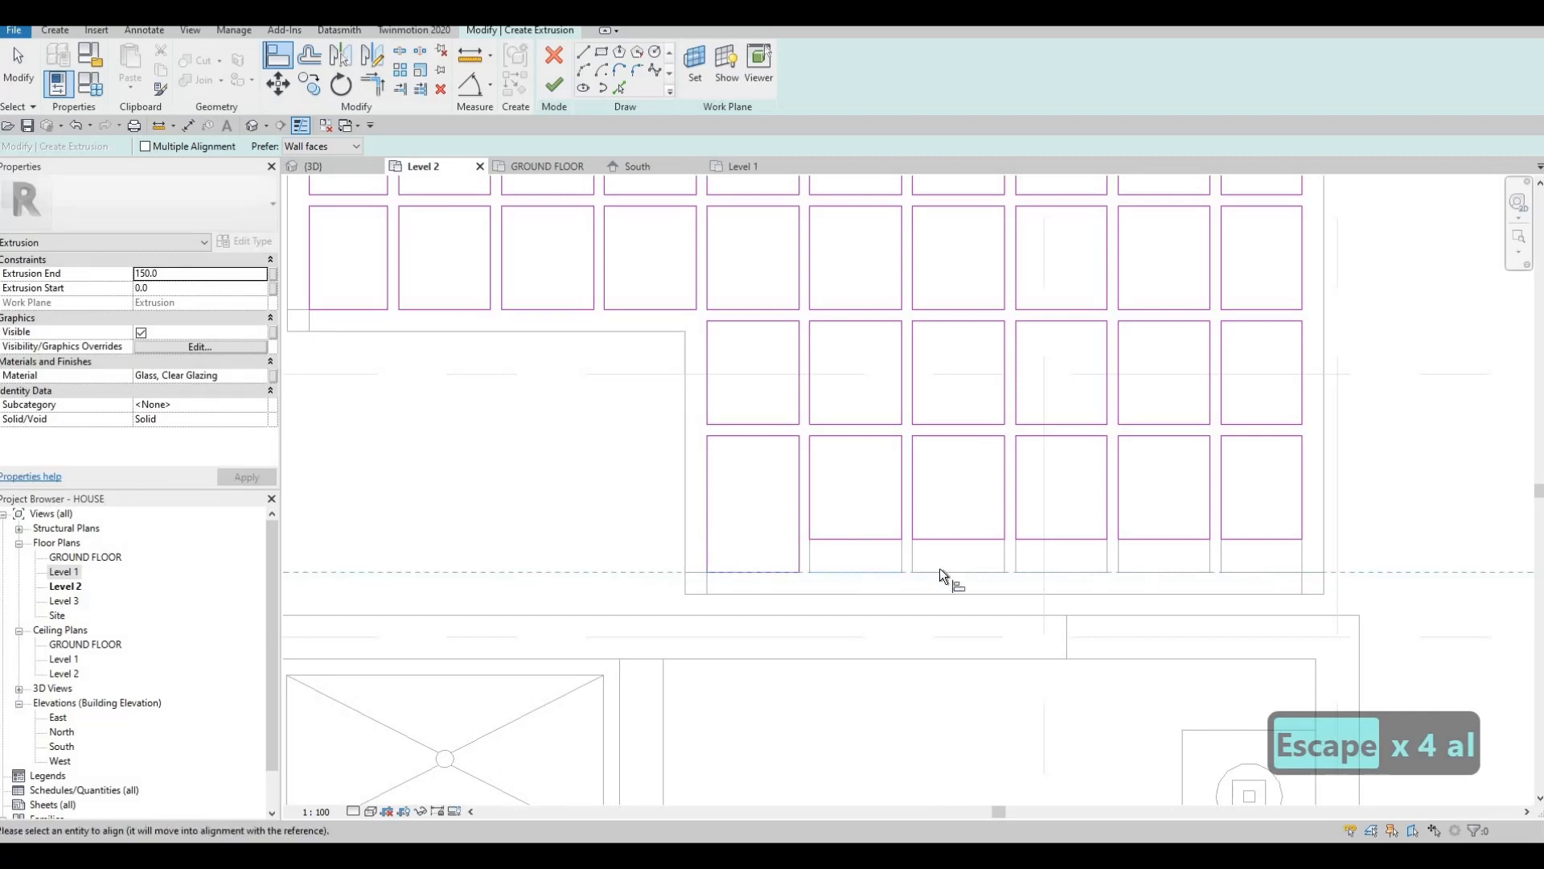
click(995, 540)
click(1053, 572)
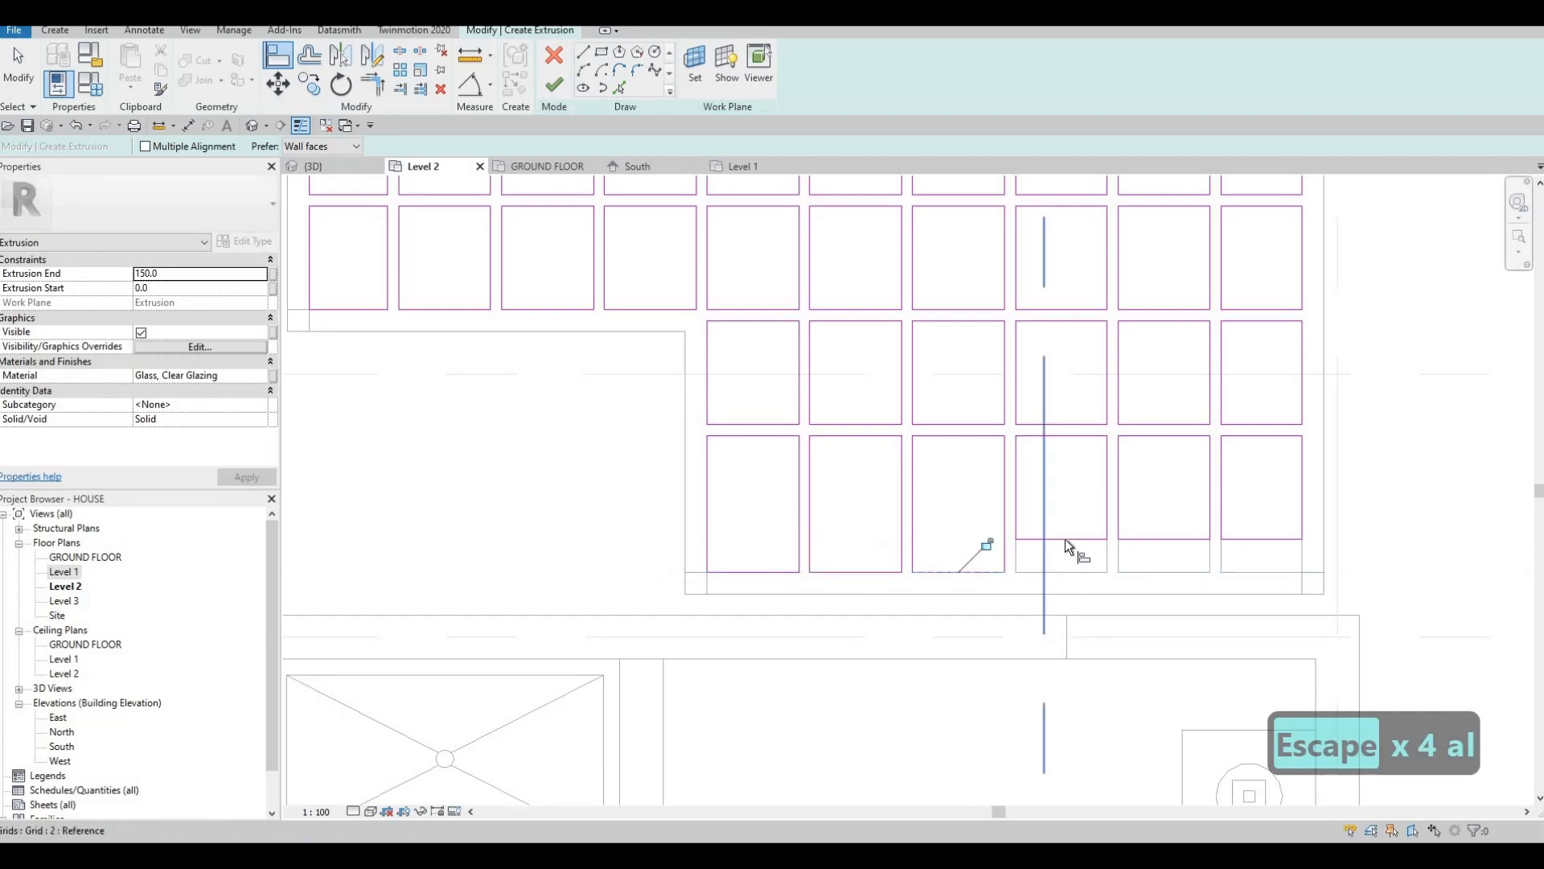
click(1064, 539)
click(1163, 571)
click(1170, 540)
click(1261, 570)
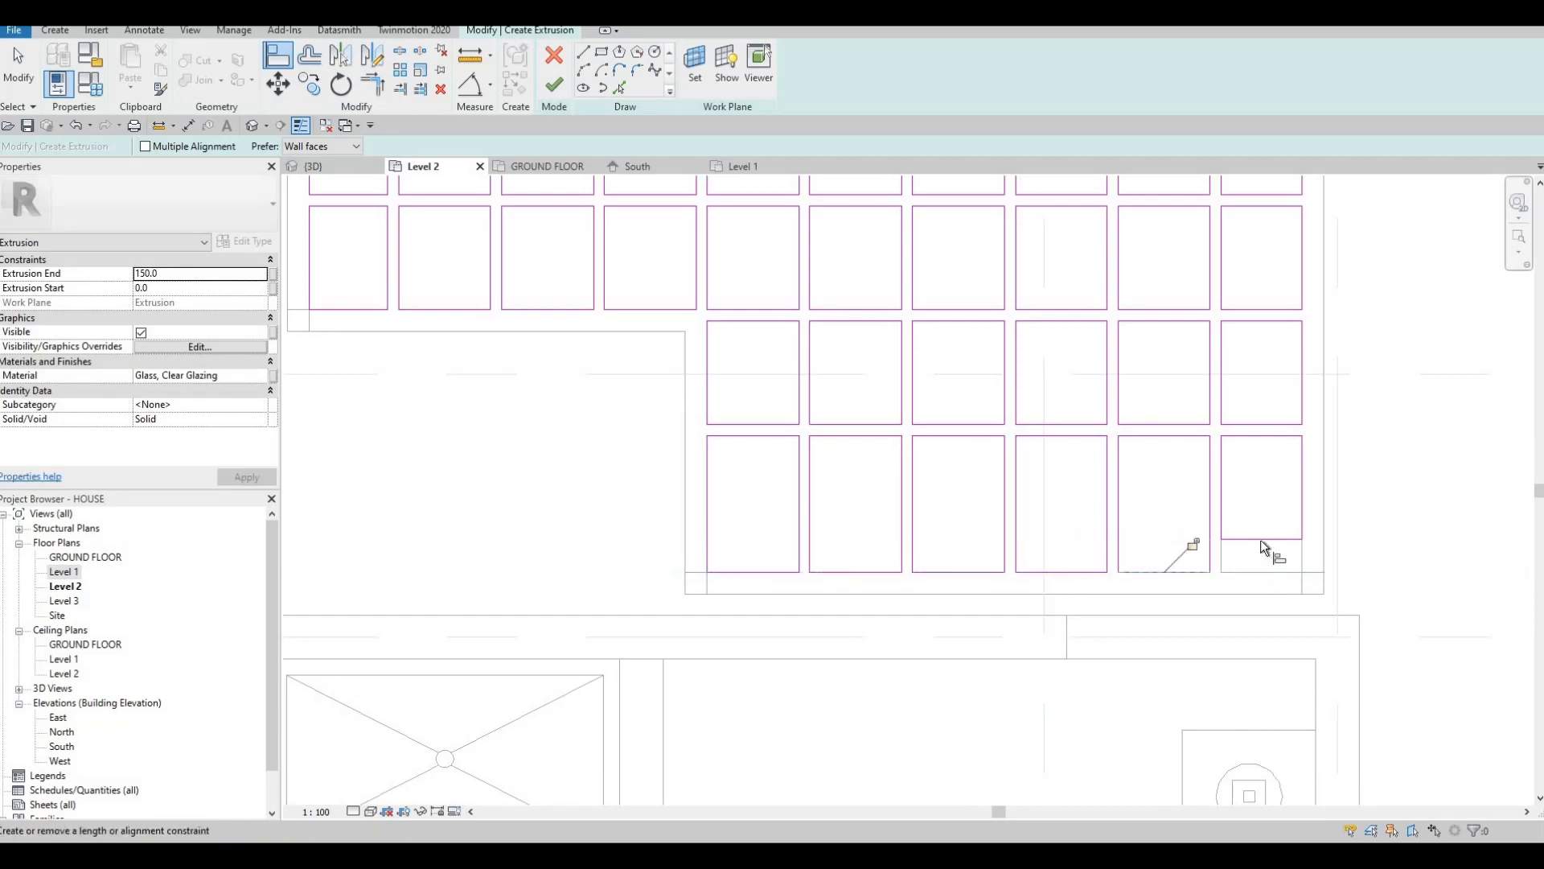
click(1261, 539)
key(Escape)
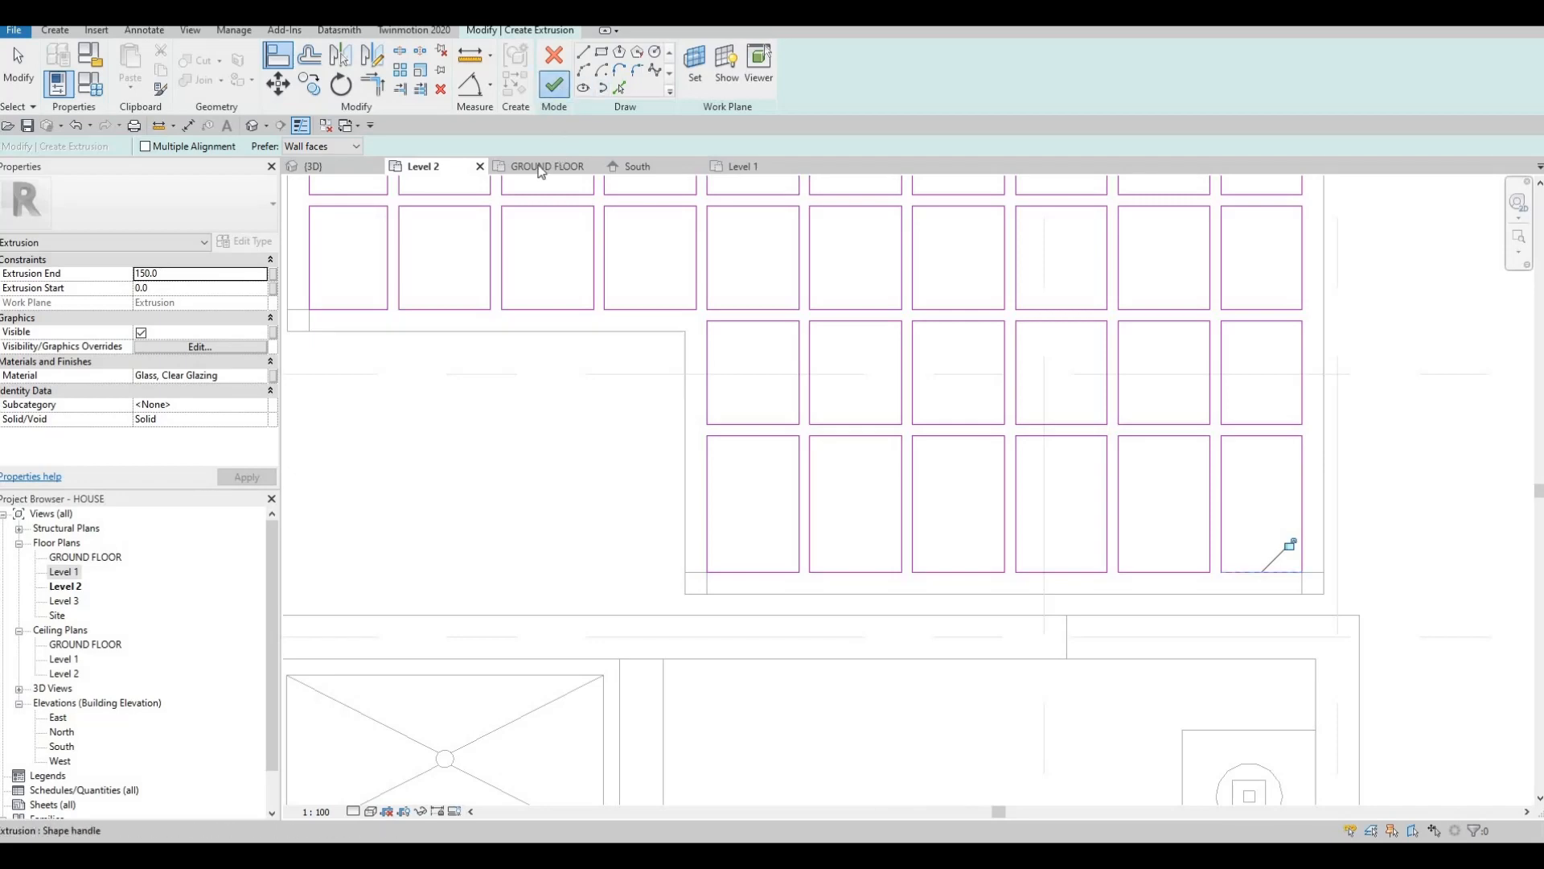
Finish the glass extrusion sketch and show the pergola roof in the 3D view.
click(316, 165)
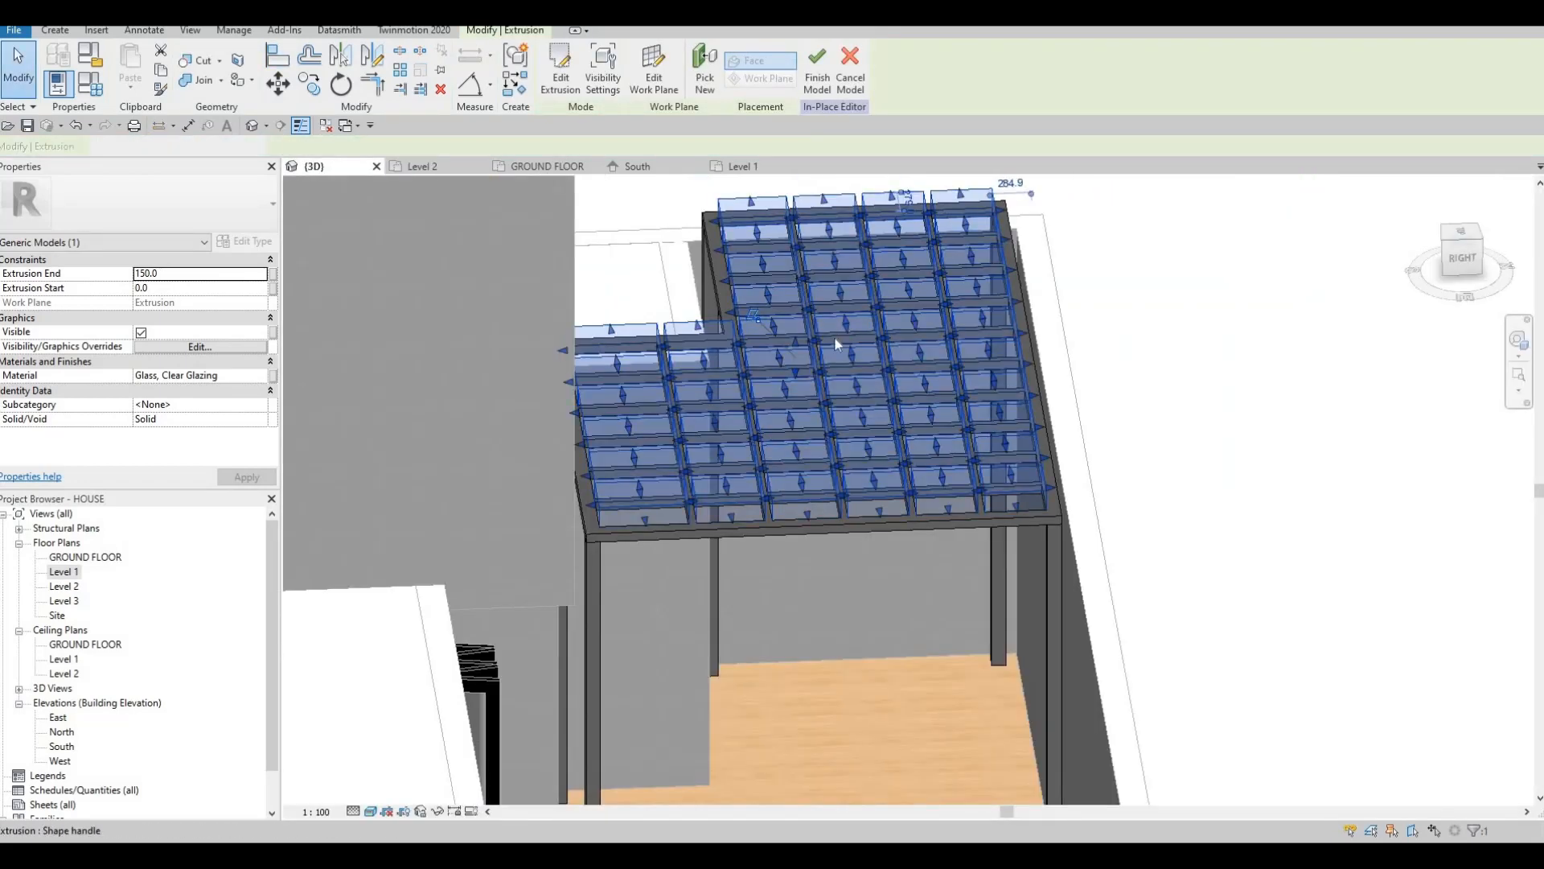
shift+middle_drag(835, 344, 854, 329)
scroll(819, 354, up, 3)
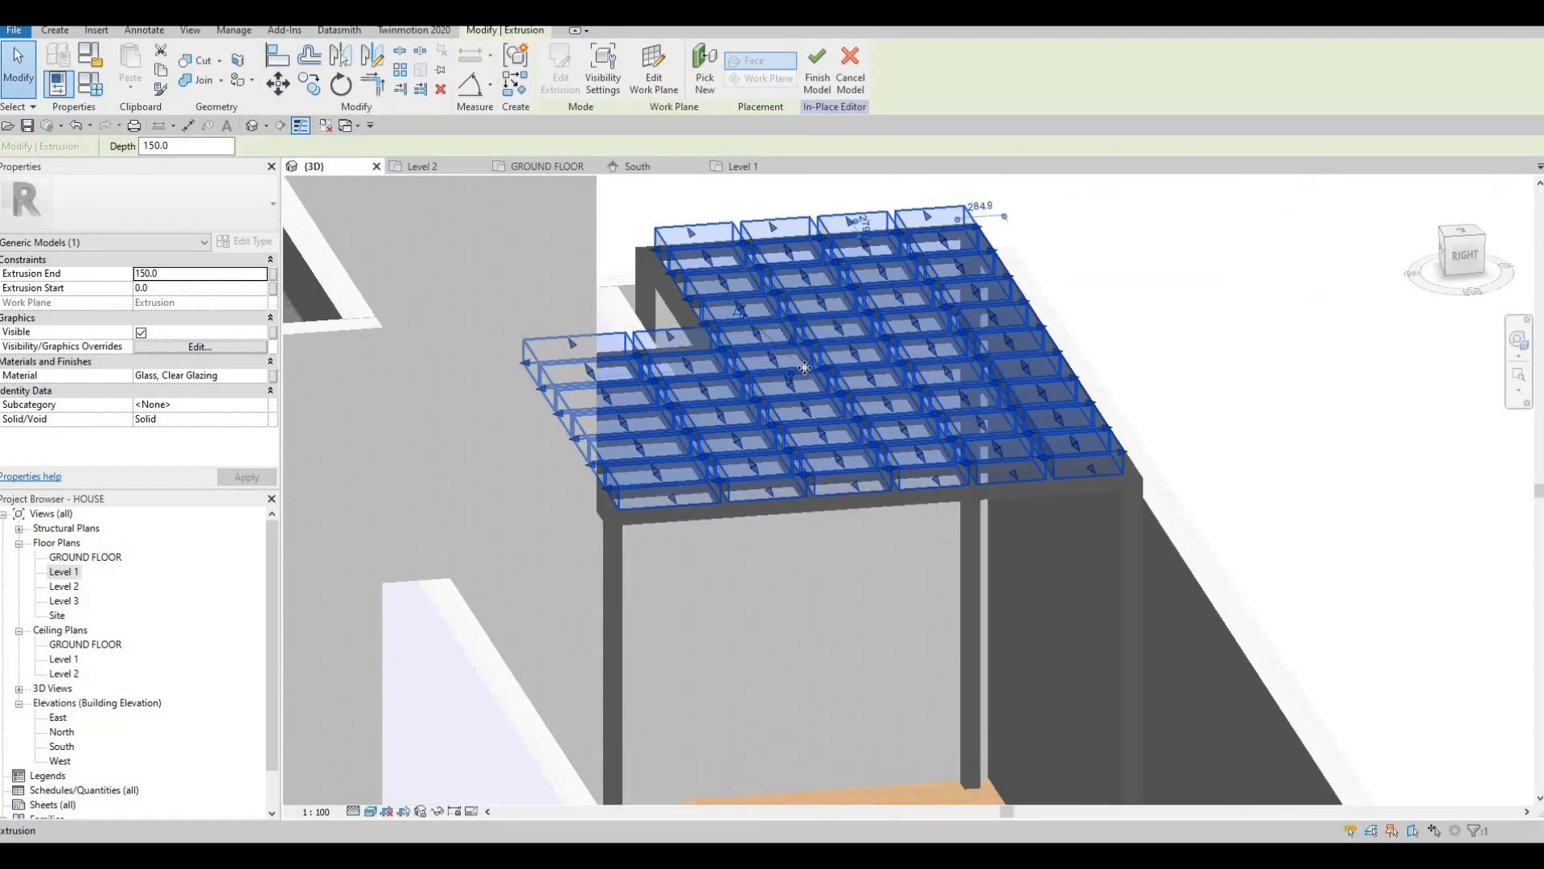
scroll(792, 379, up, 4)
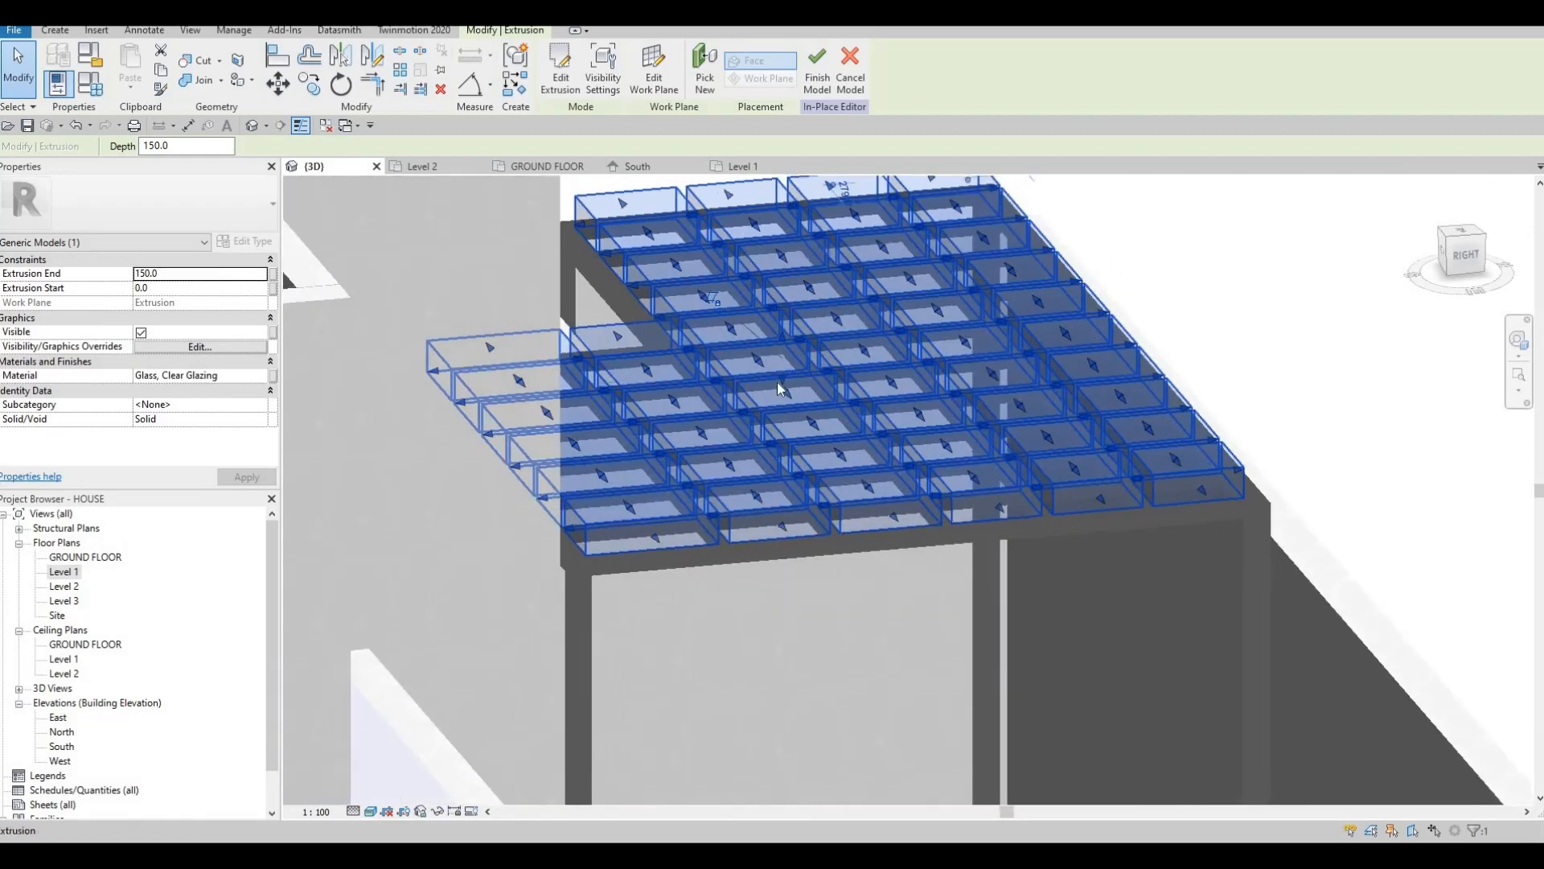
Stretch the glass extrusion's faces to a start of about -95.5 and an end of about -64.5, within the frame's depth.
drag(778, 406, 778, 407)
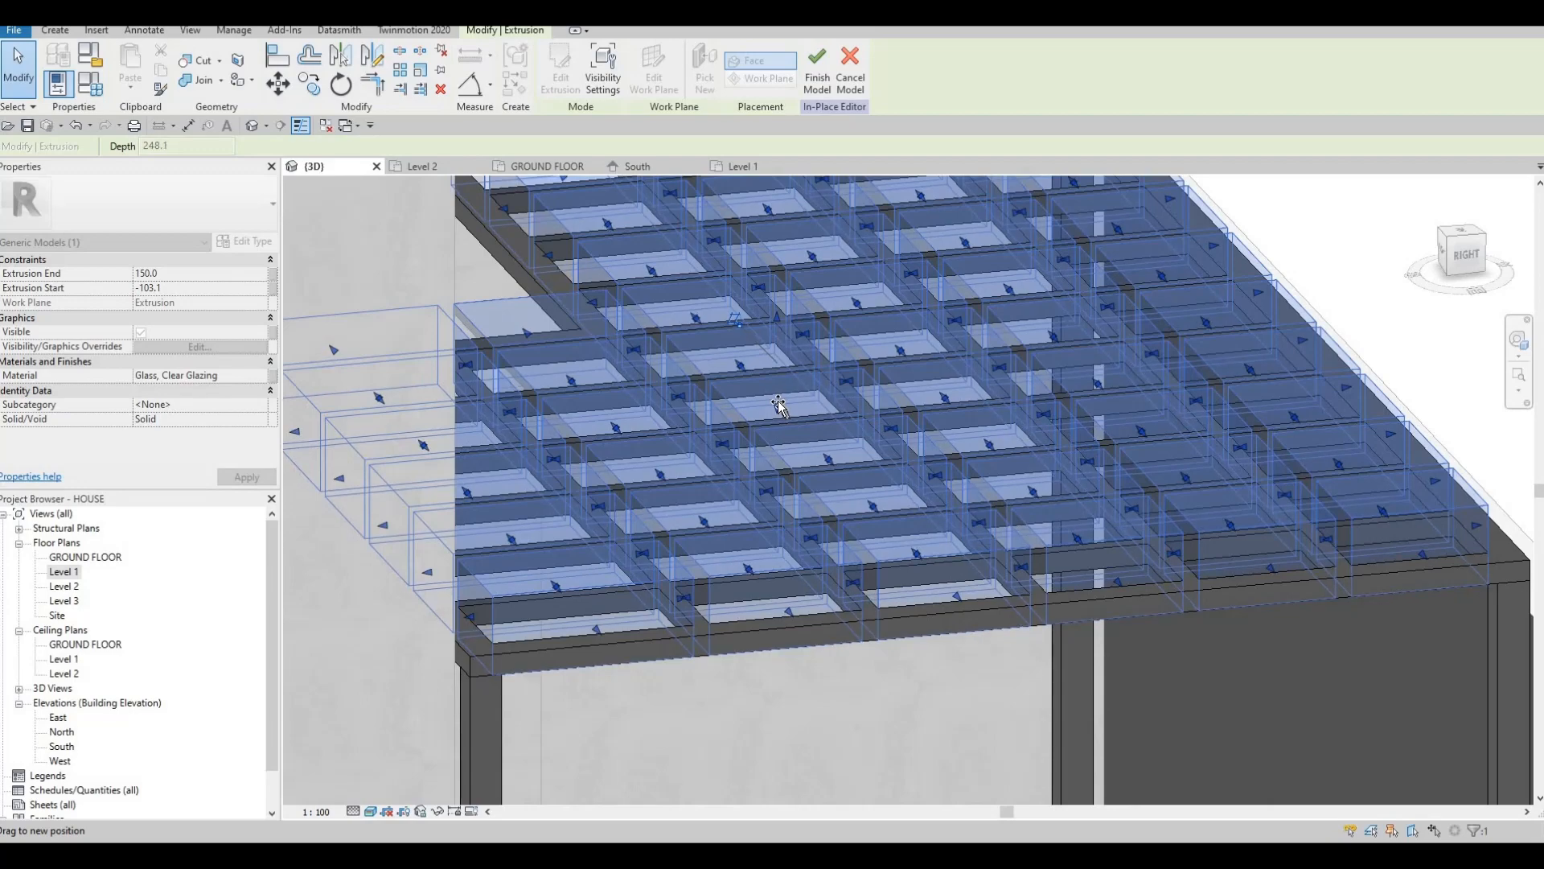
drag(757, 320, 776, 331)
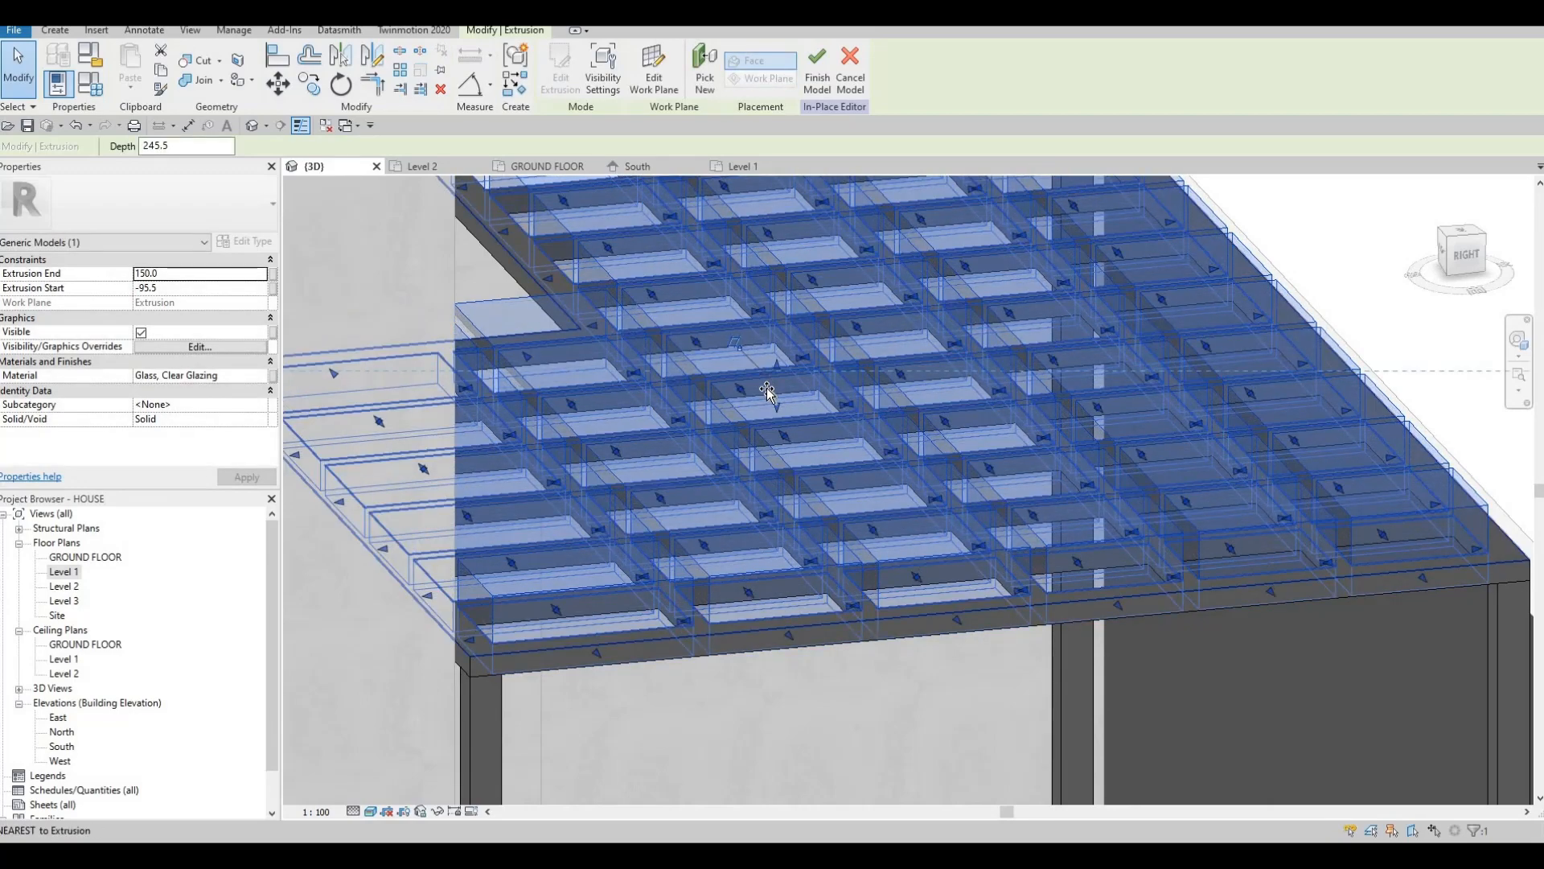
drag(768, 392, 942, 573)
key(Escape)
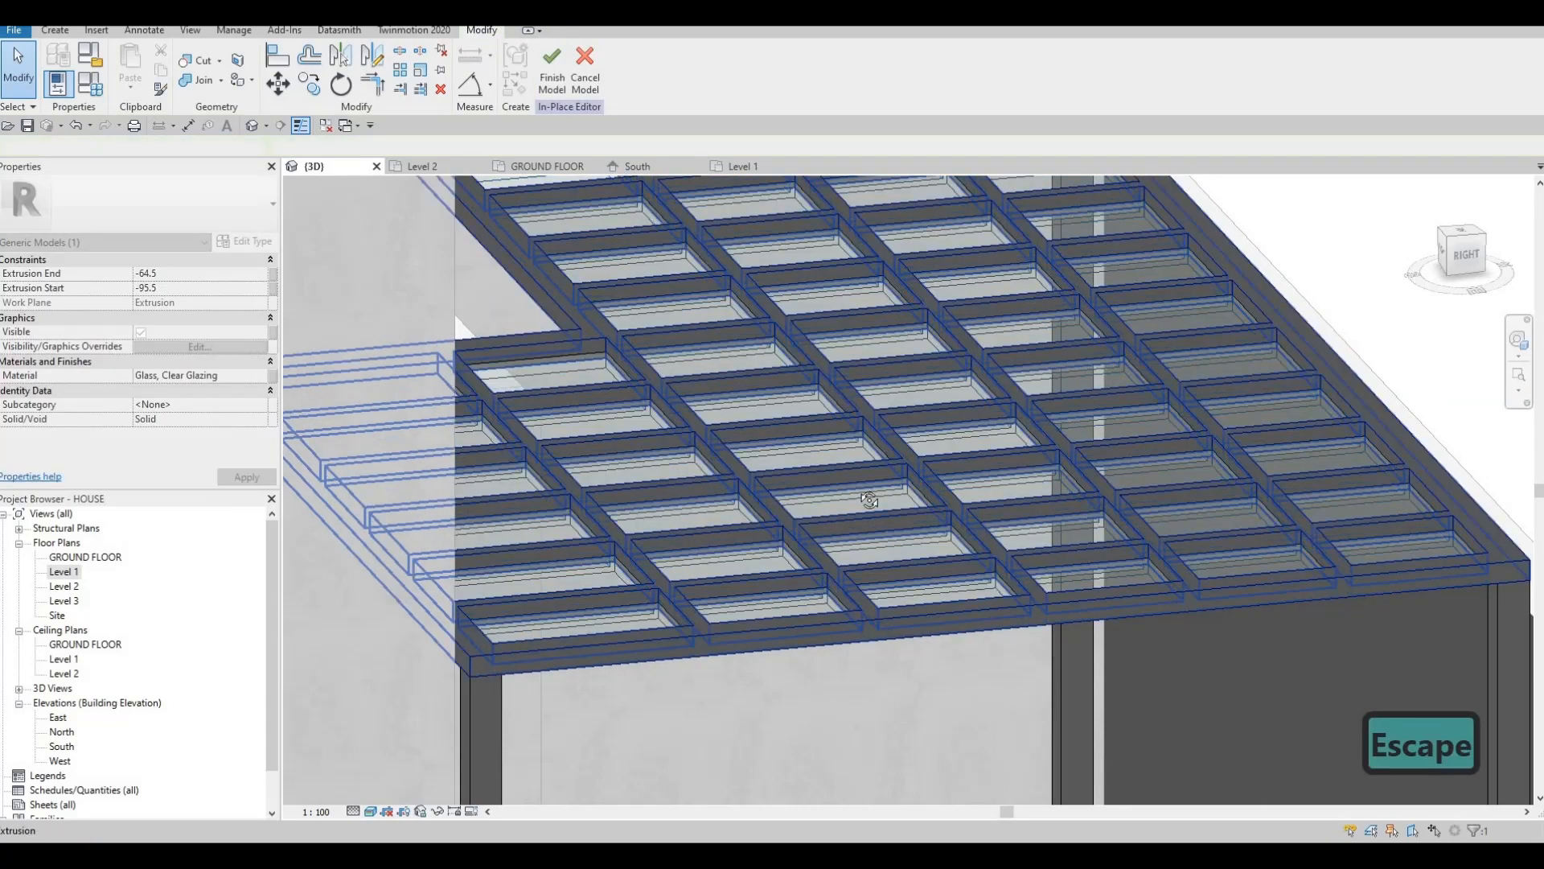
Finish the in-place pergola model.
scroll(941, 573, down, 2)
shift+middle_drag(942, 574, 756, 458)
key(Escape)
scroll(828, 518, down, 2)
shift+middle_drag(789, 687, 948, 603)
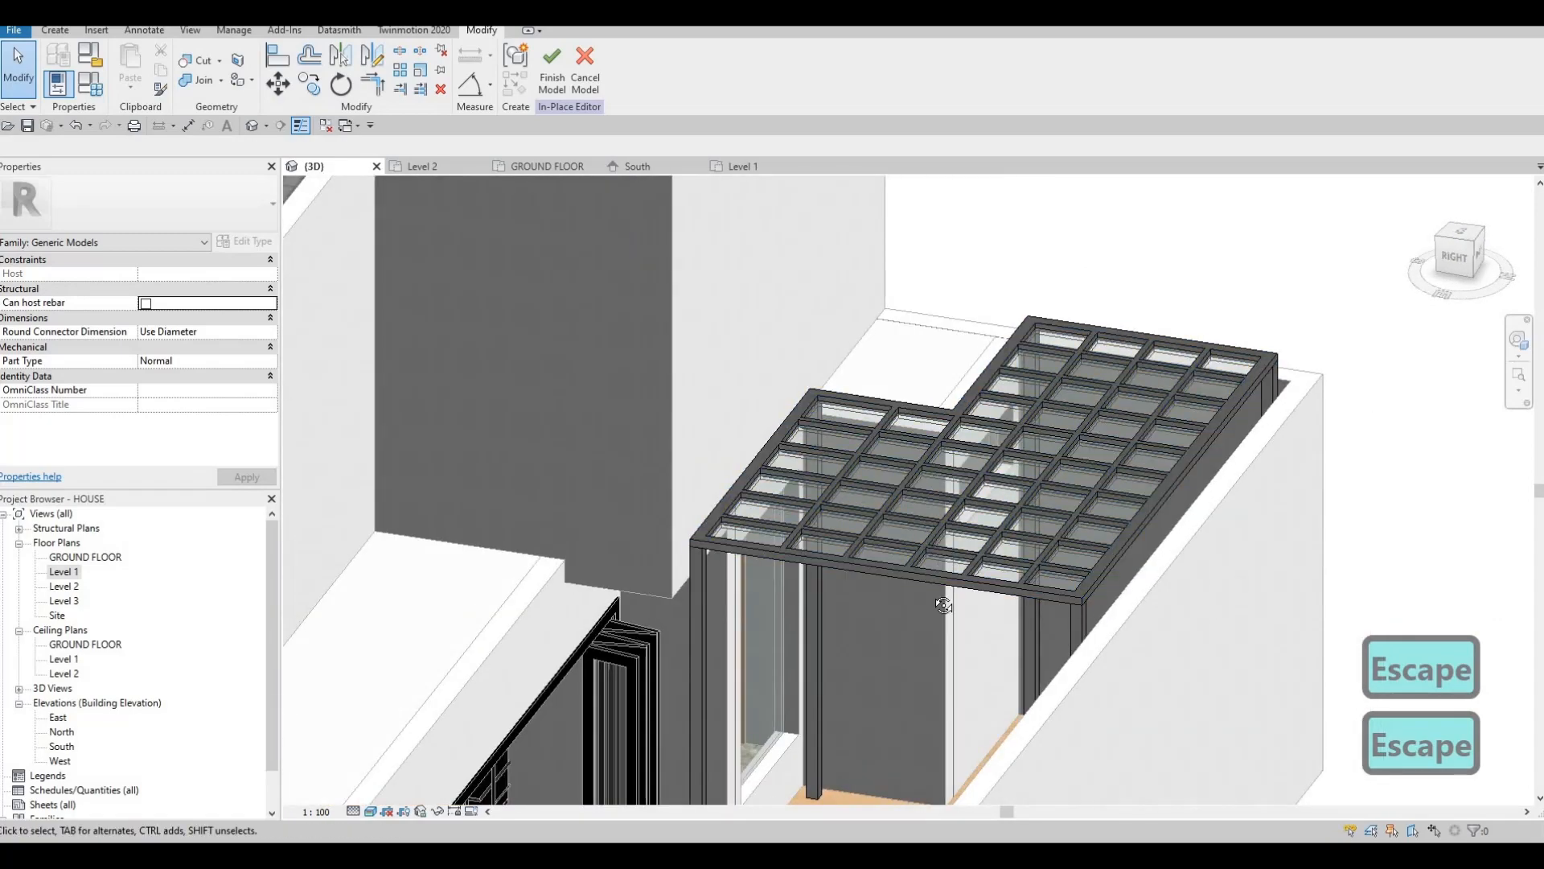
scroll(949, 603, down, 1)
shift+middle_drag(812, 563, 761, 287)
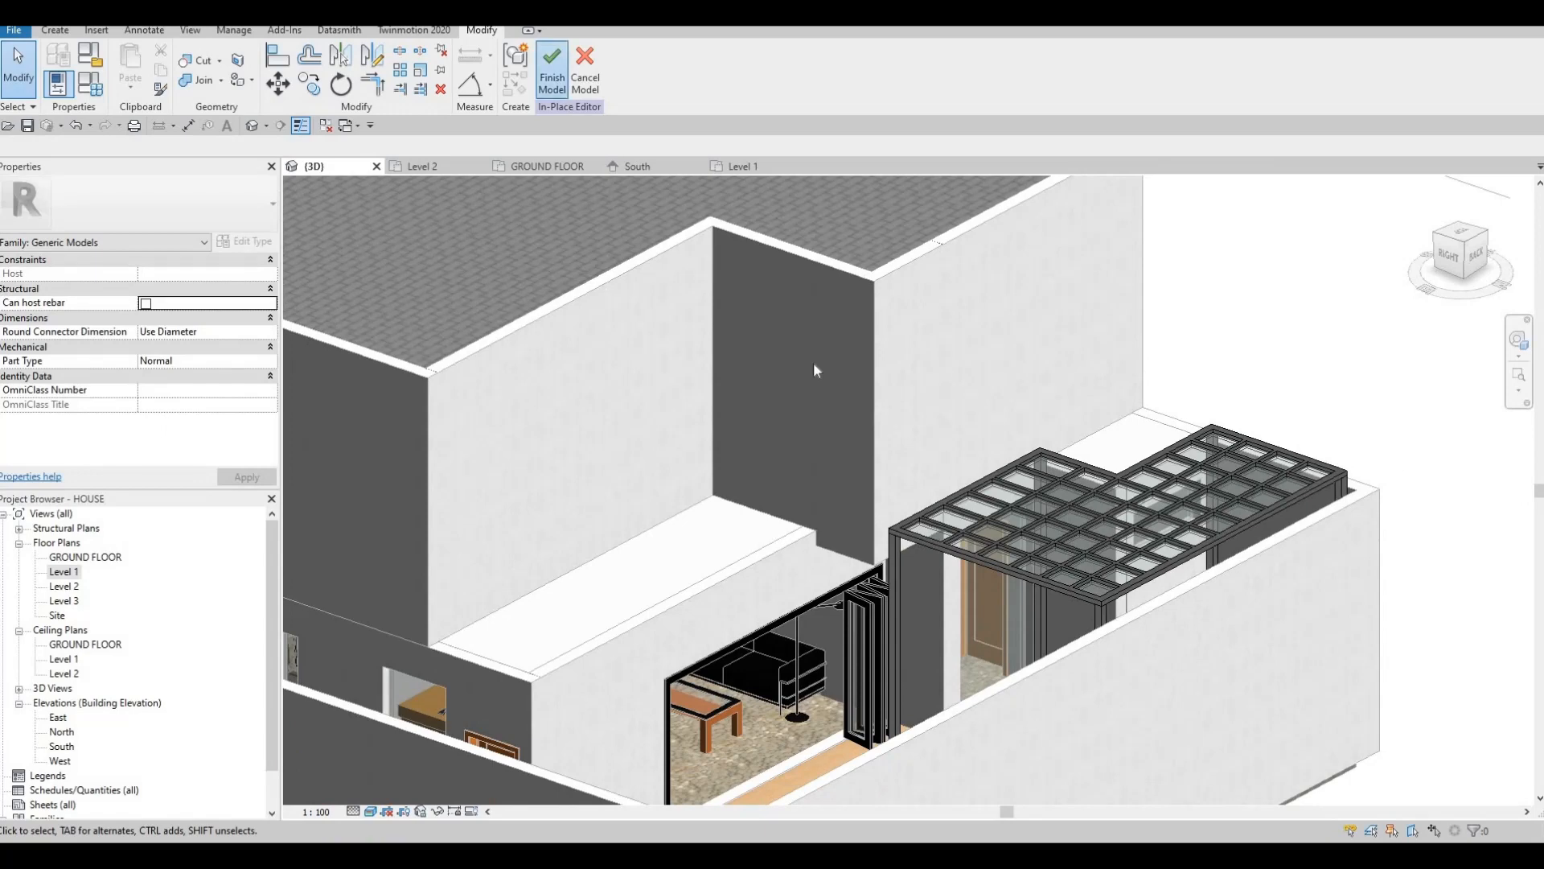
key(Return)
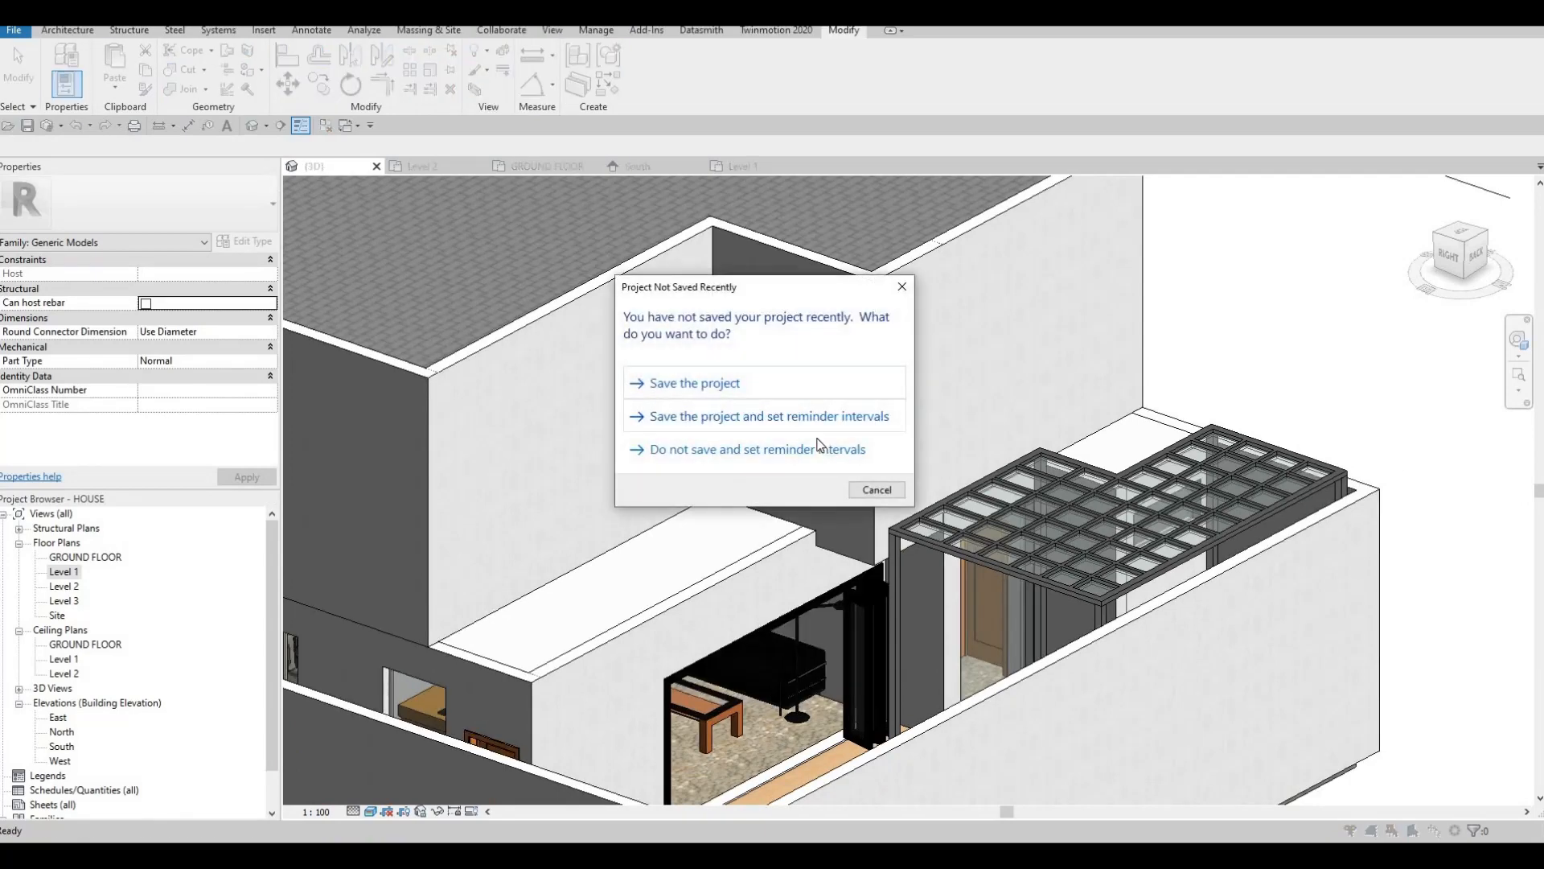